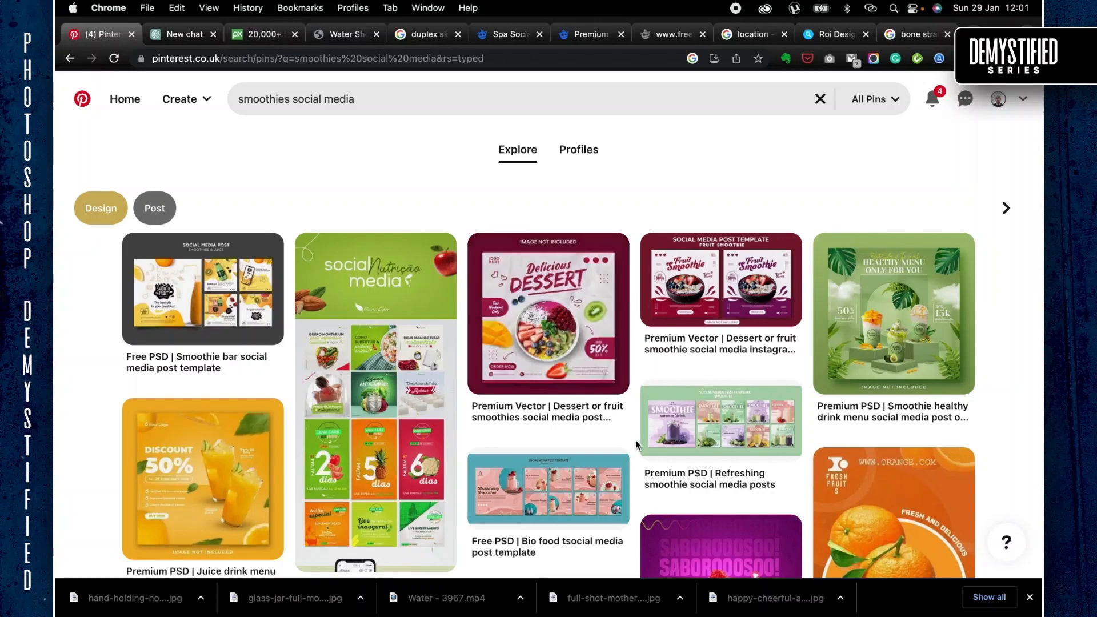
# - Open the Premium PSD pin of refreshing smoothie social media posts from the Pinterest results
pyautogui.scroll(-5, 637, 429)
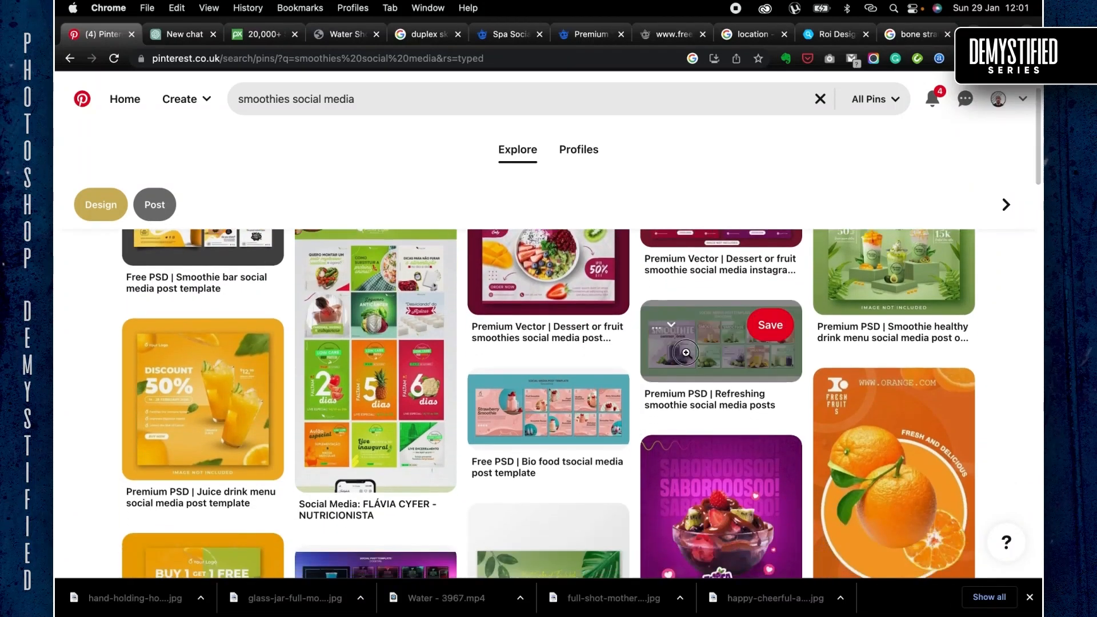
pyautogui.click(688, 357)
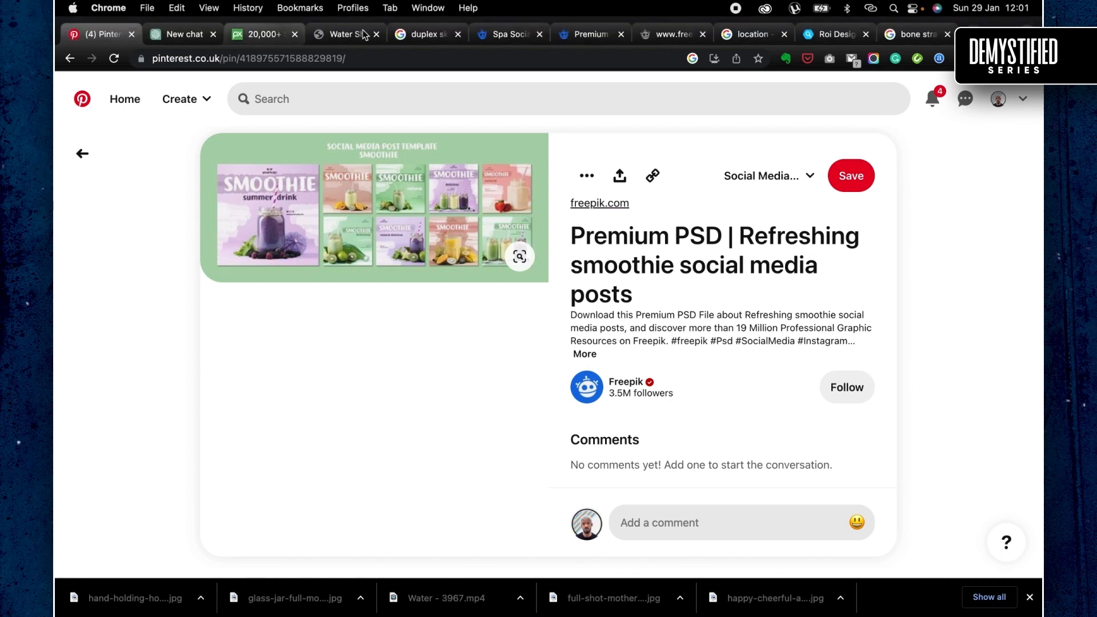
# - Switch to Freepik, search for "smoothies social media" and look at the first template results
pyautogui.click(503, 35)
pyautogui.doubleClick(416, 92)
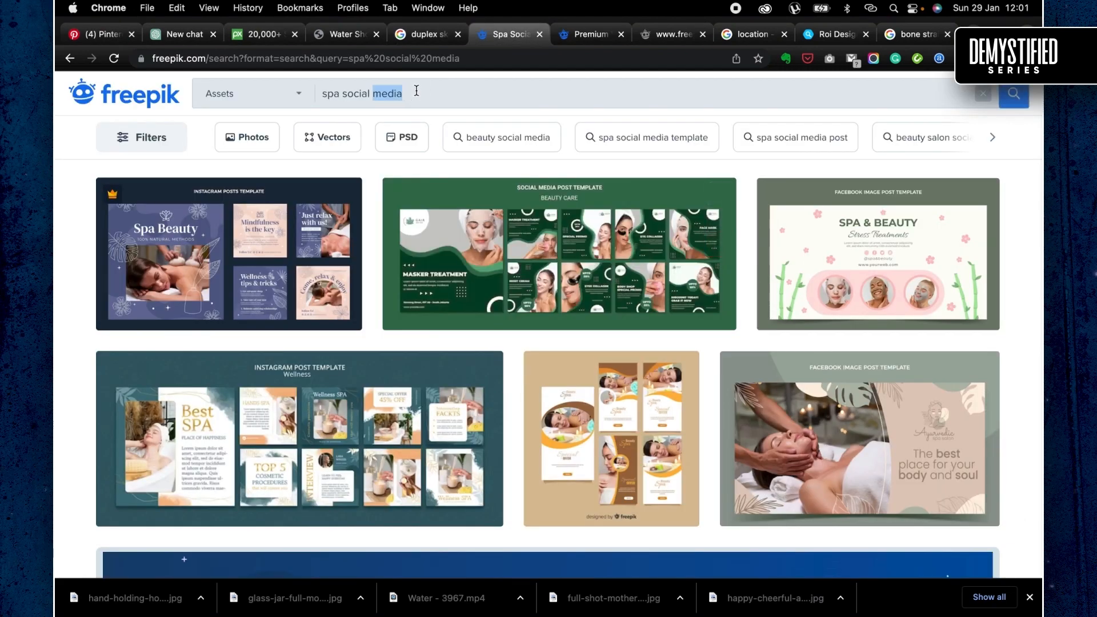
pyautogui.write('smooth')
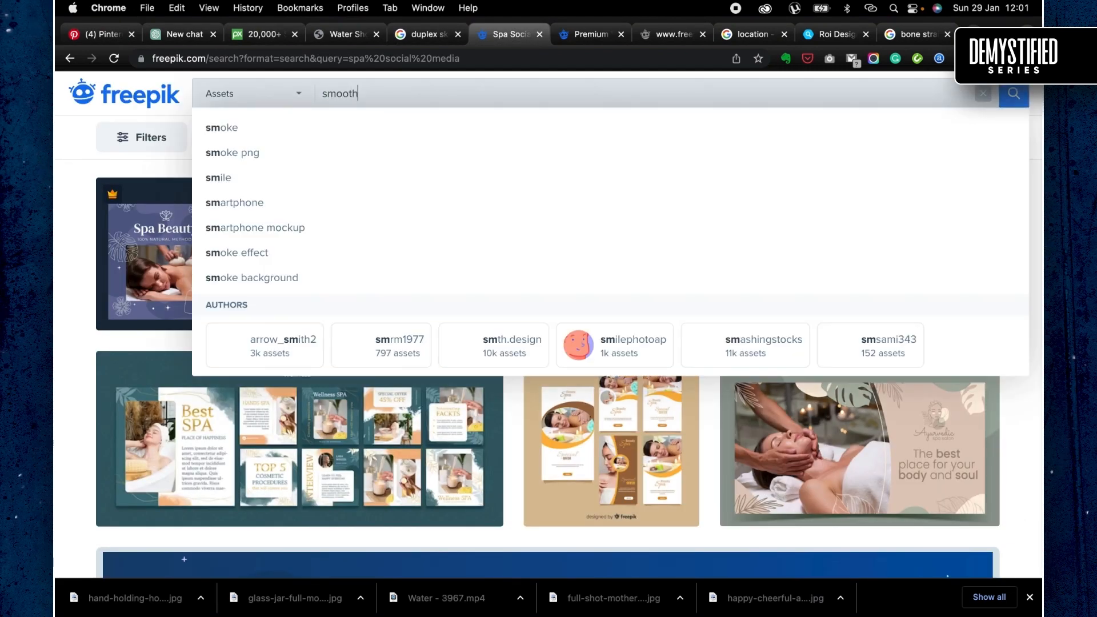
pyautogui.write('ies')
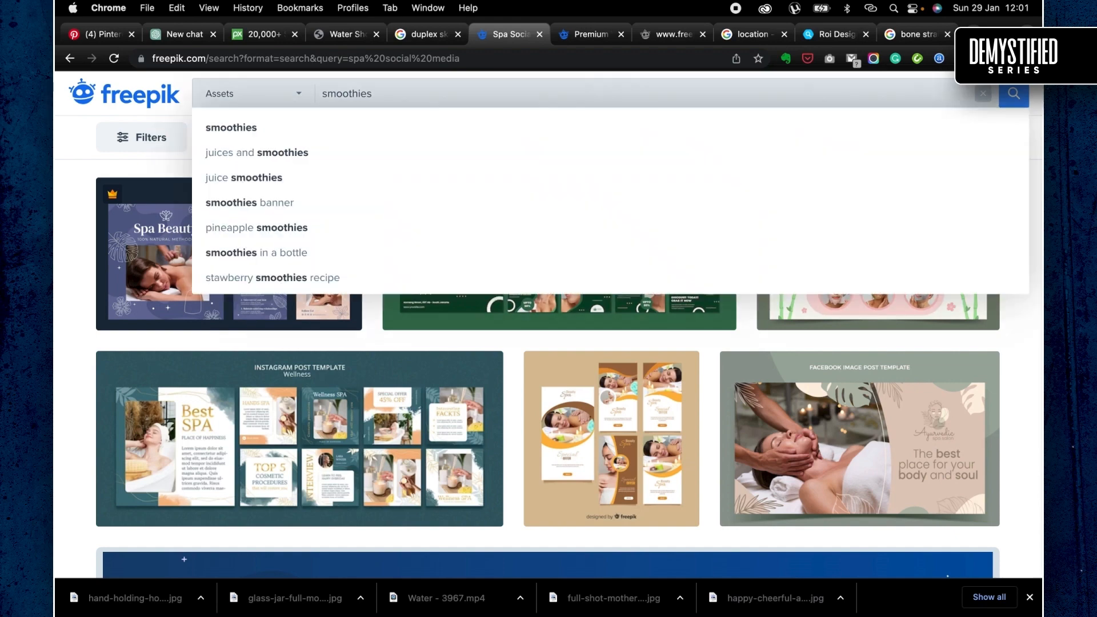
pyautogui.write(' social media')
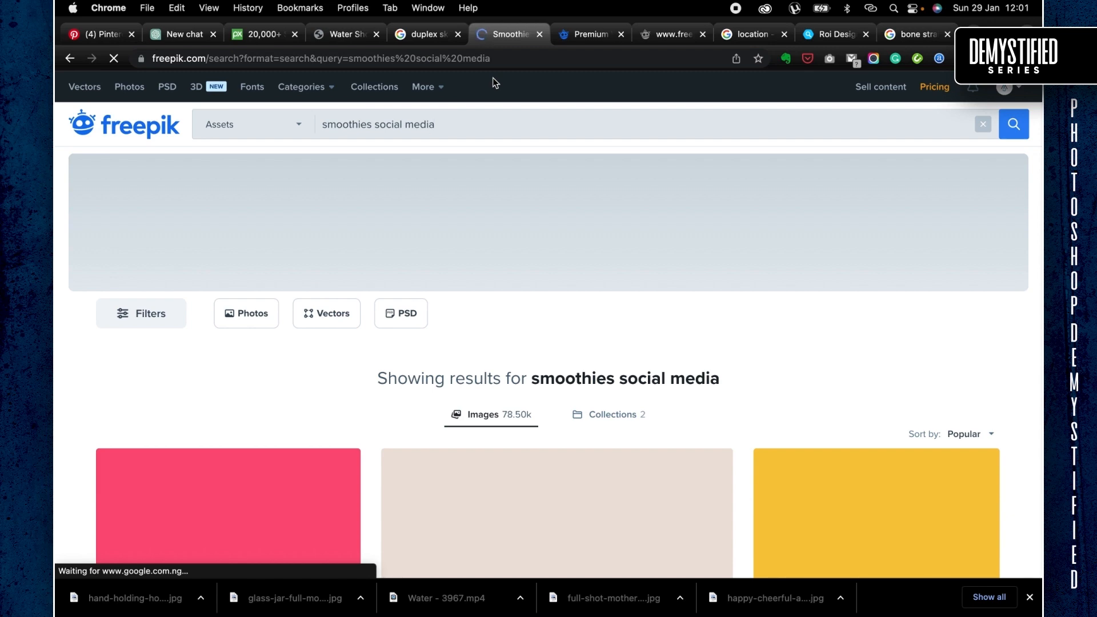
pyautogui.scroll(-3, 513, 356)
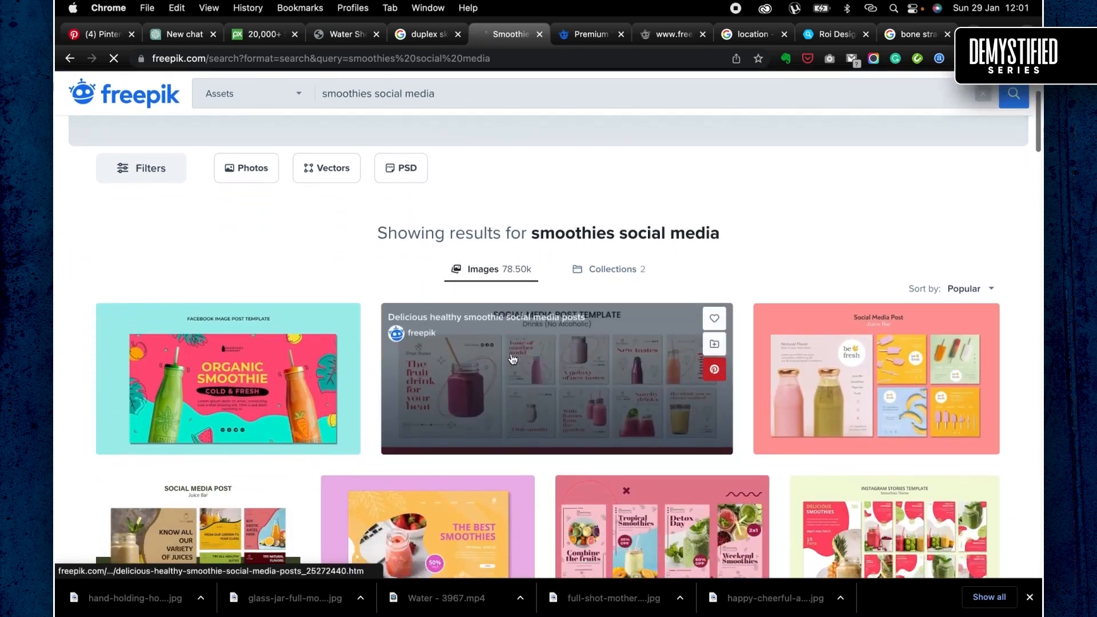
# - Switch to ChatGPT and open the earlier conversation about real estate social media headlines
pyautogui.click(184, 37)
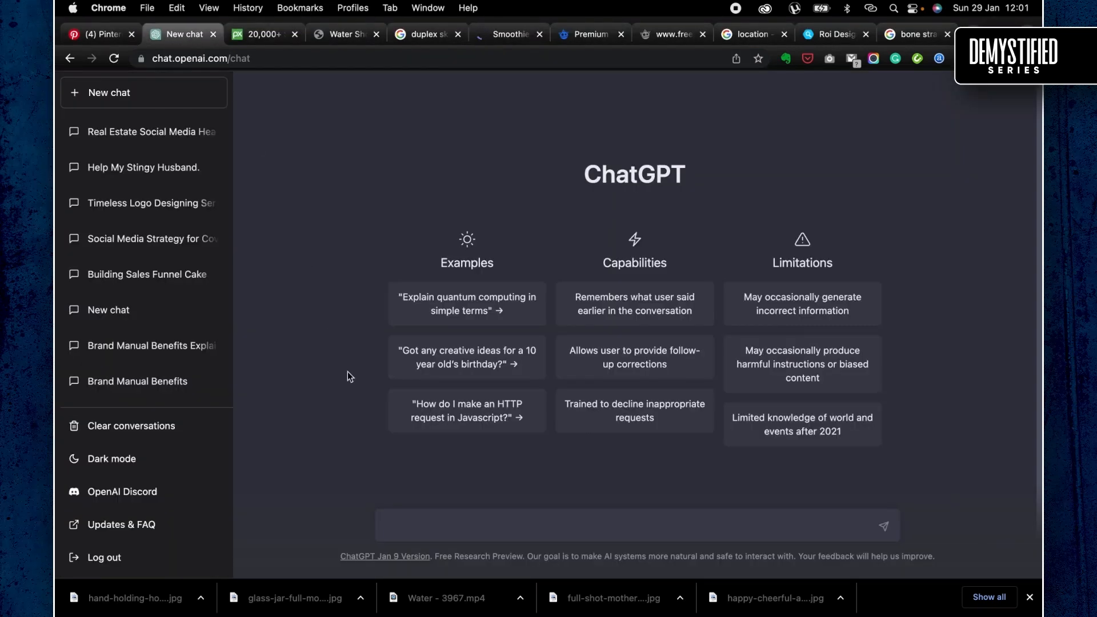
pyautogui.click(117, 127)
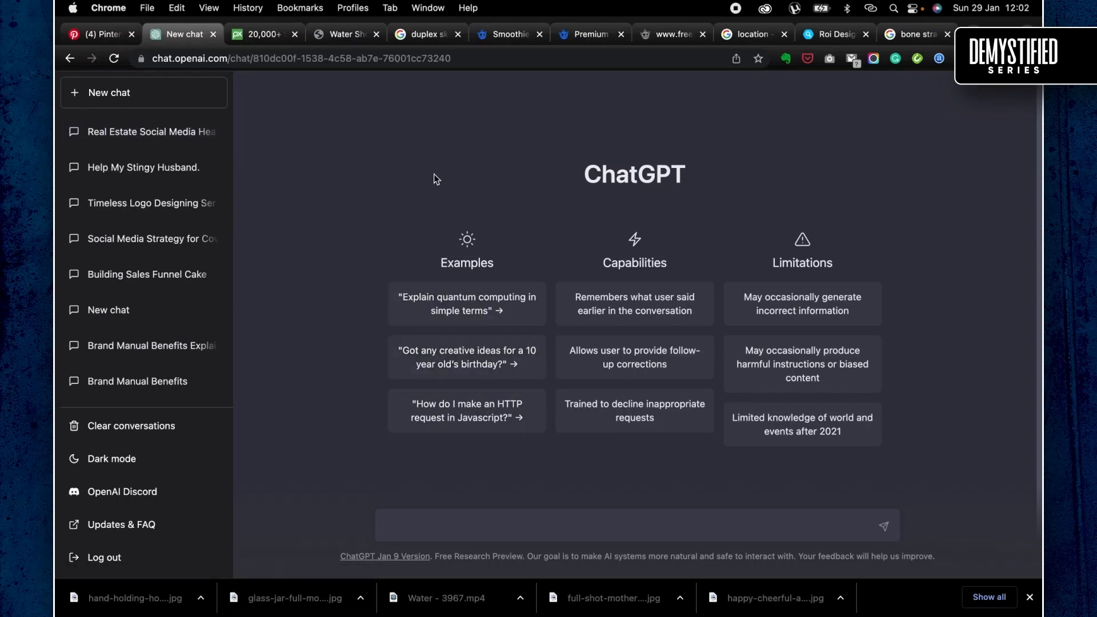
pyautogui.click(211, 131)
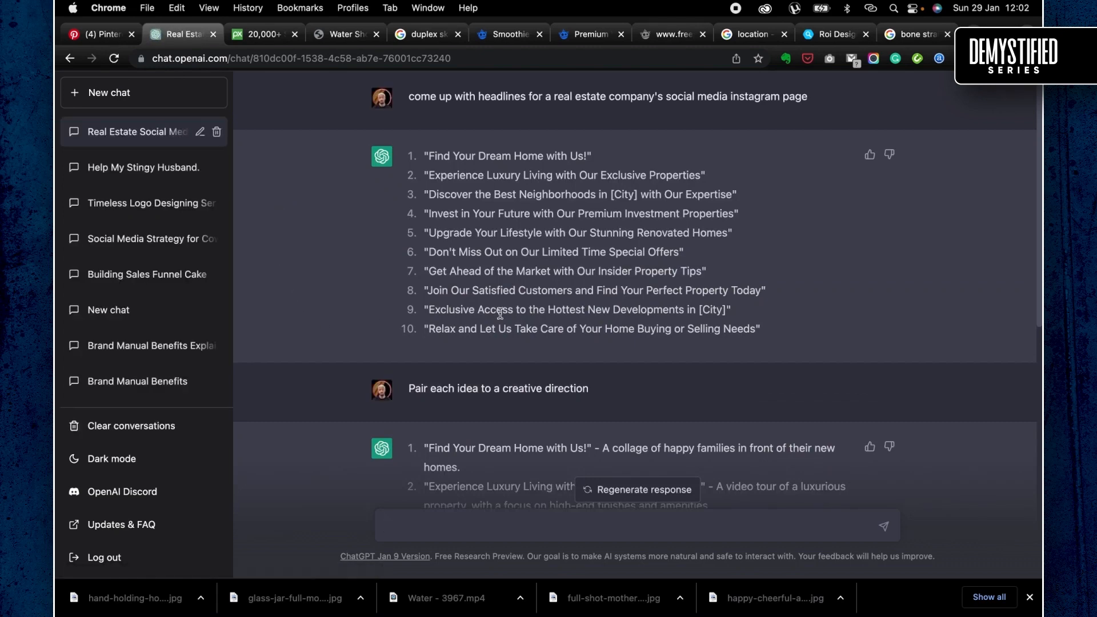
# - Ask ChatGPT to "do the same for a smoothies business" and view the start of its reply
pyautogui.scroll(-8, 501, 313)
pyautogui.write('do the same for a smoothies busi')
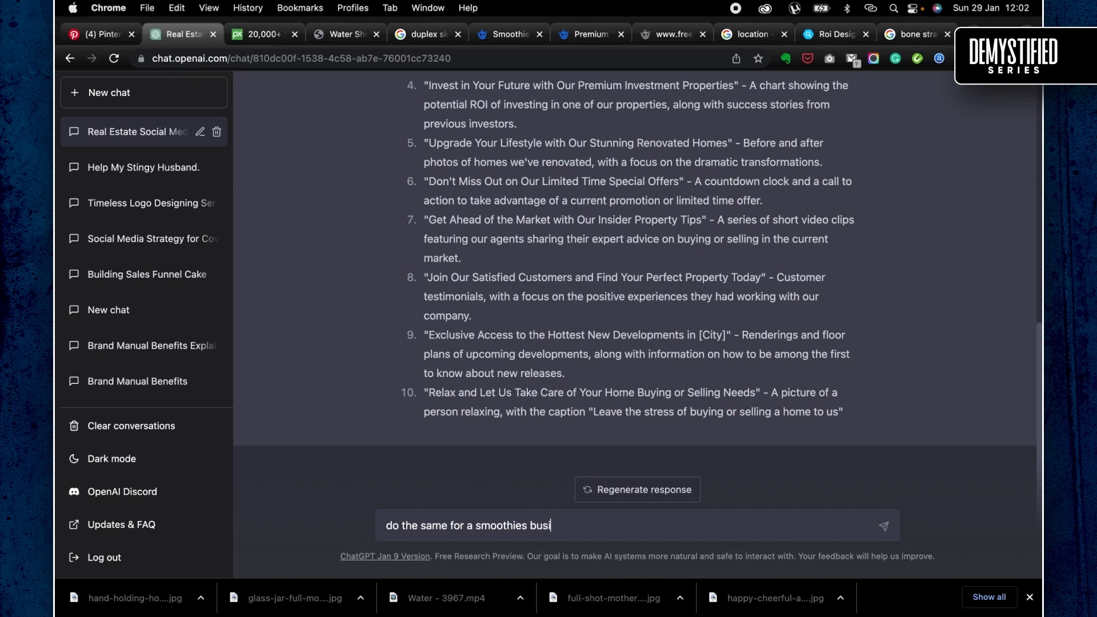
pyautogui.write('s')
pyautogui.press('Return')
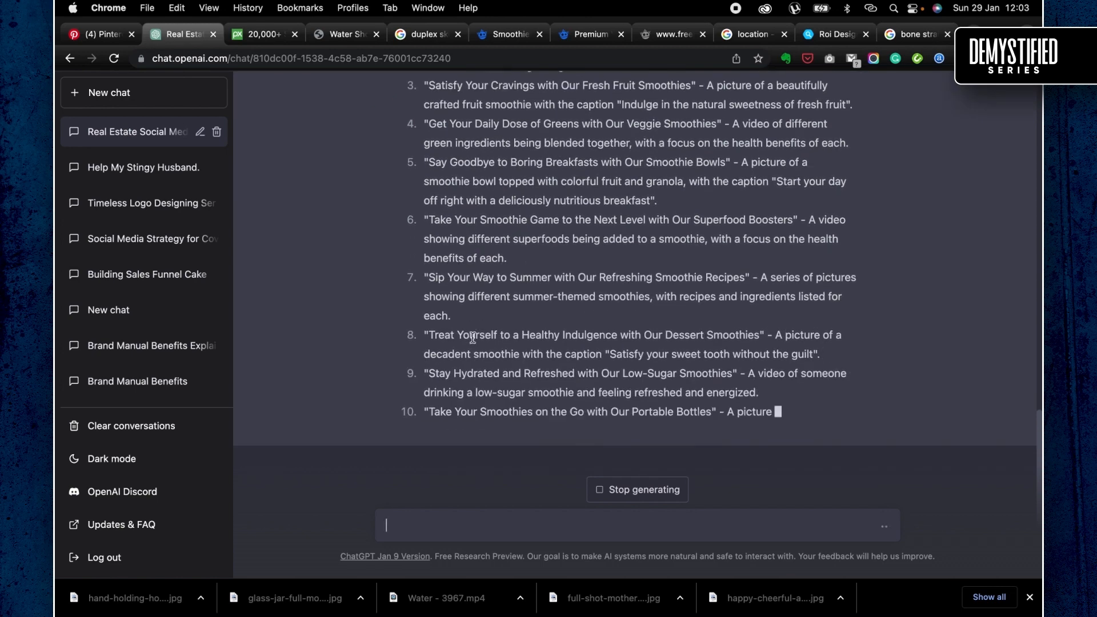
pyautogui.scroll(4, 472, 338)
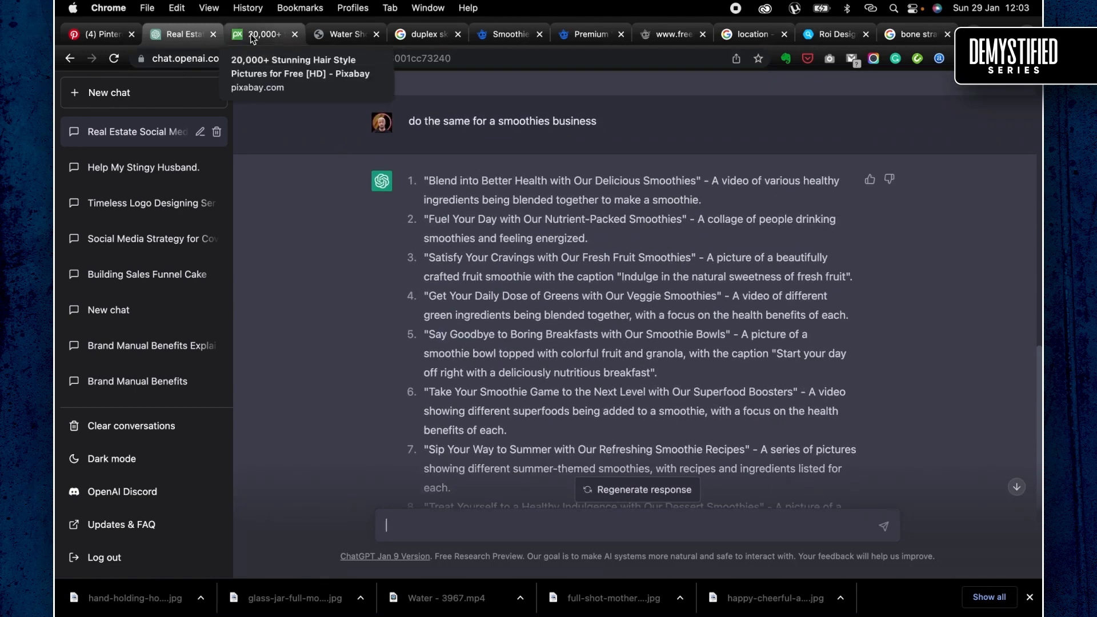
# - Return to the Freepik search for smoothies social media and examine the template designs
pyautogui.click(487, 36)
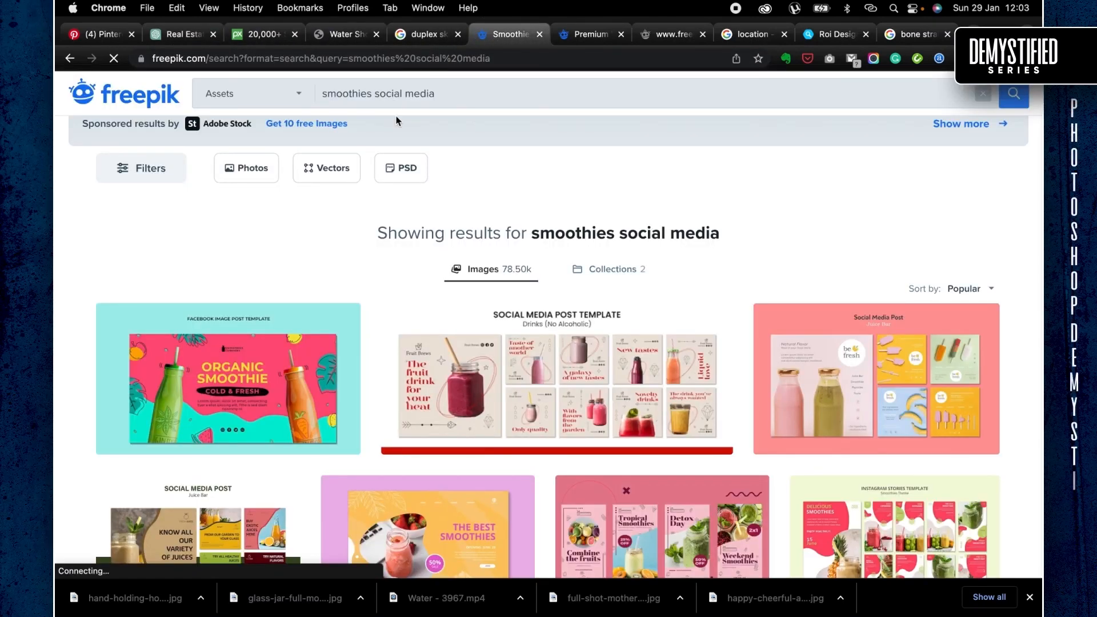
pyautogui.scroll(-3, 439, 294)
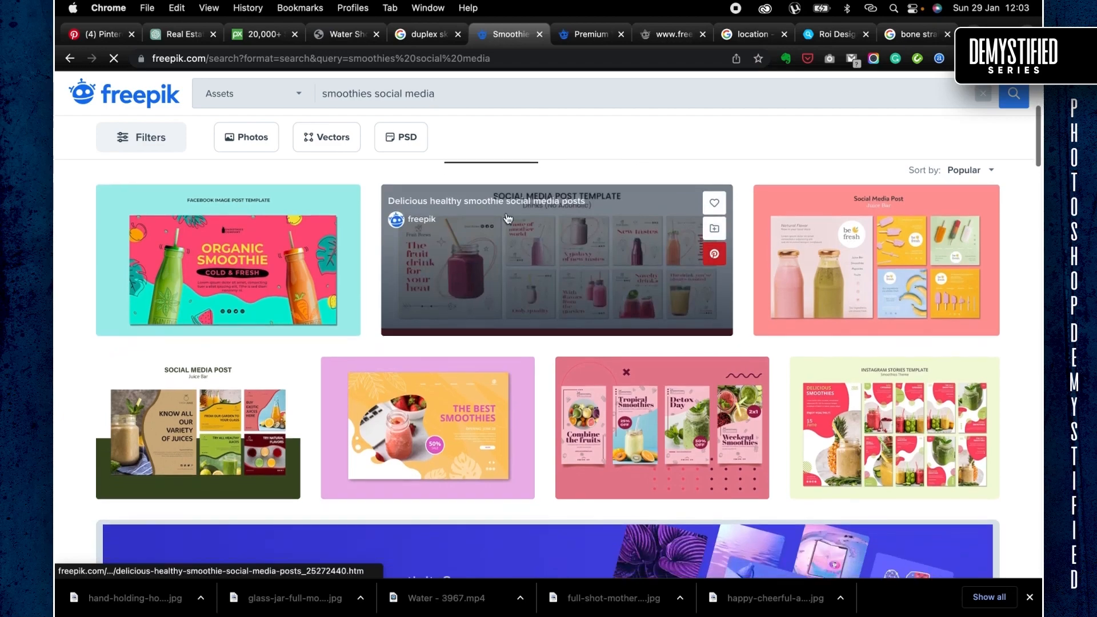
# - Search Google Images for "smoothies", preview the Taste photo of three smoothie glasses and browse the other pictures
pyautogui.click(899, 38)
pyautogui.click(143, 274)
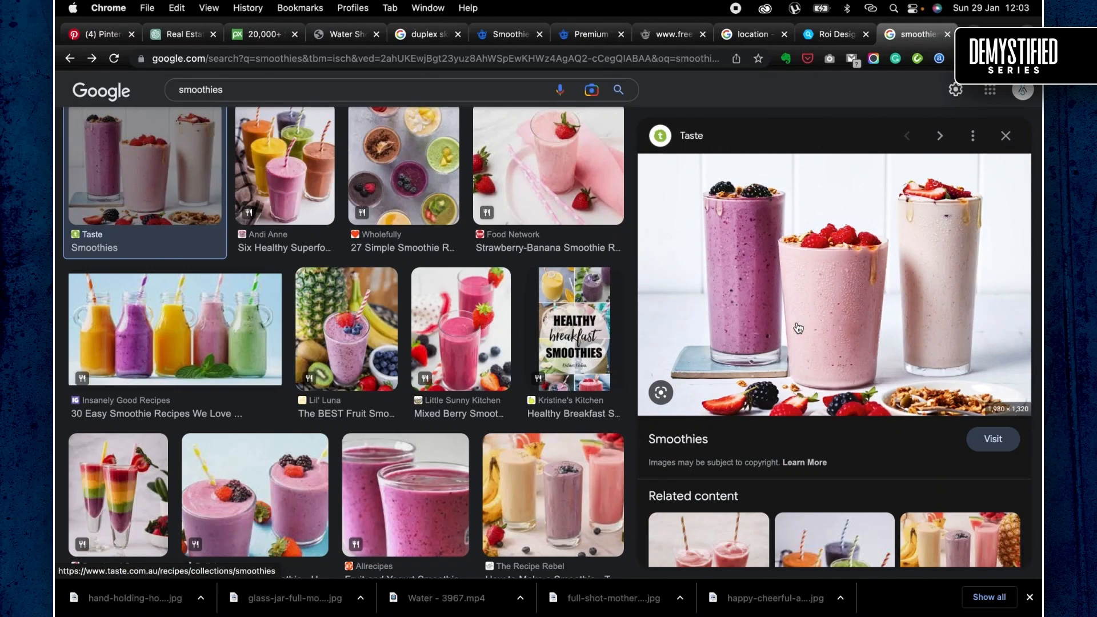
pyautogui.scroll(-3, 403, 349)
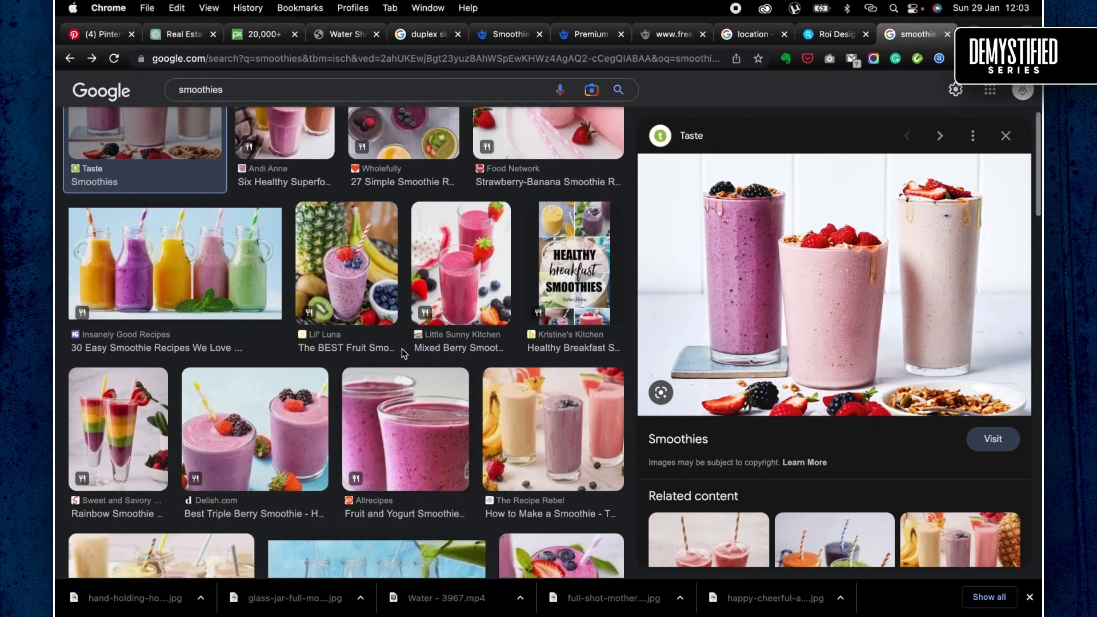
pyautogui.scroll(-5, 372, 361)
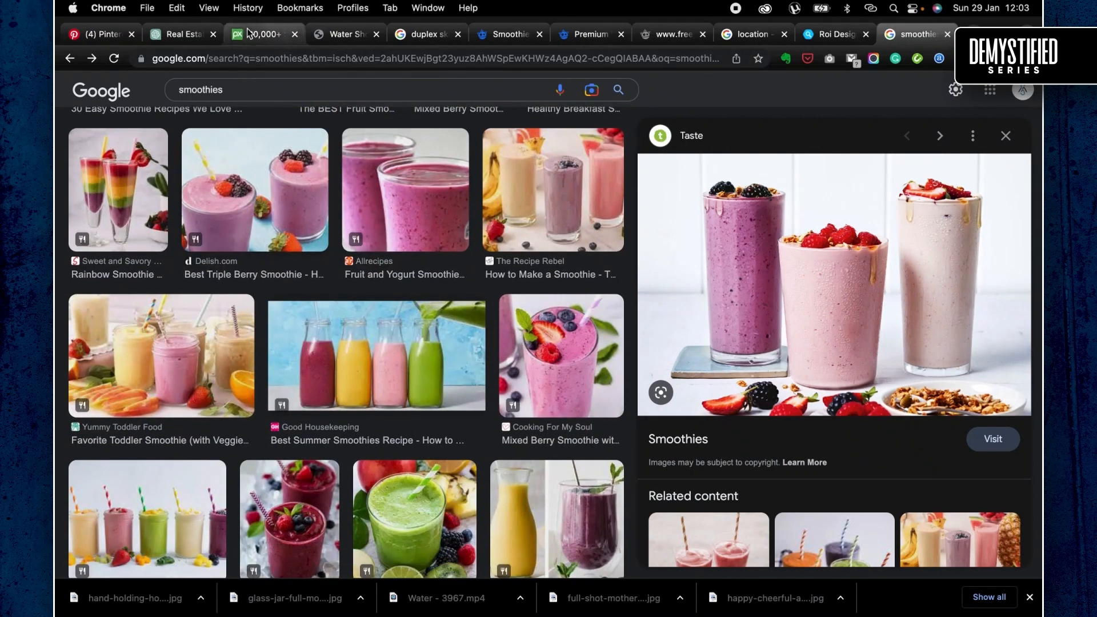
# - Switch to Pixabay and search its images for "smoothies"
pyautogui.click(263, 35)
pyautogui.write('sm')
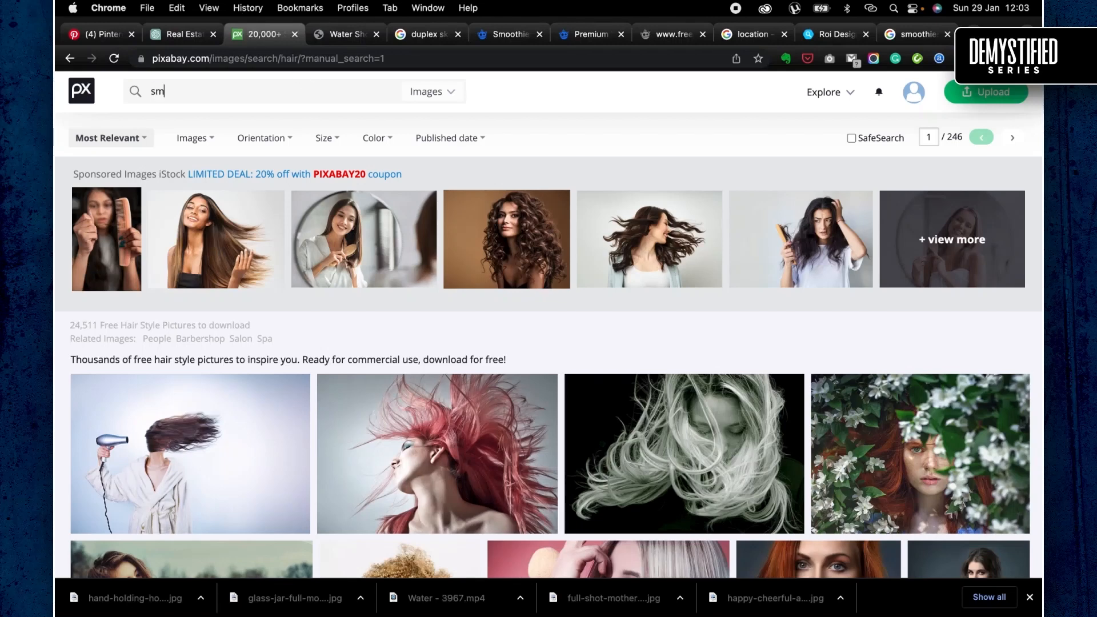
pyautogui.write('oothies')
pyautogui.press('Return')
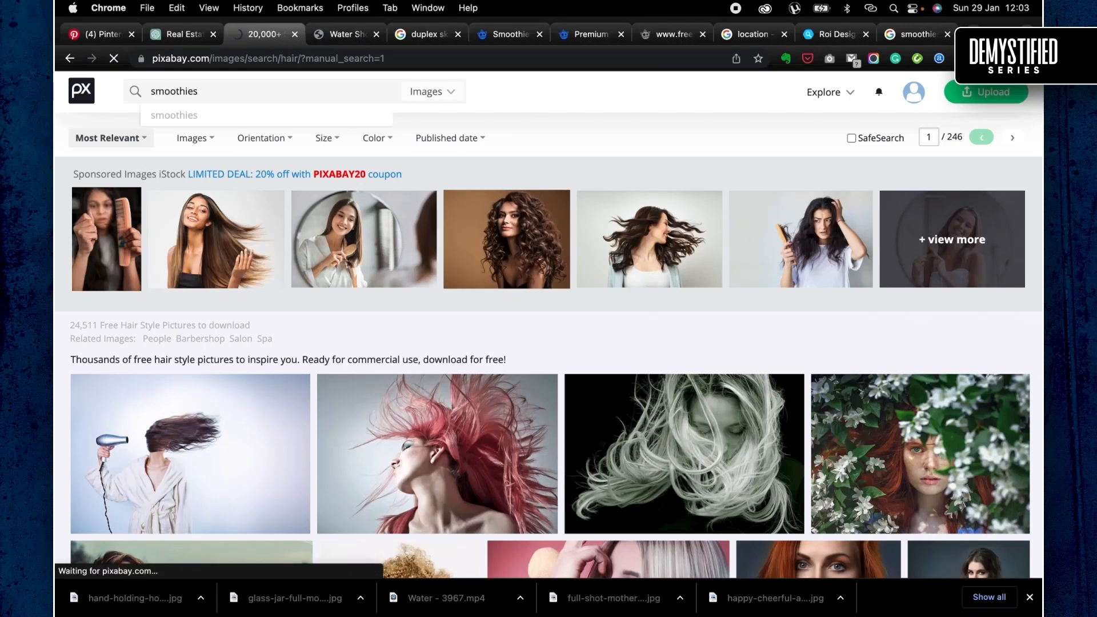
pyautogui.scroll(-1, 408, 365)
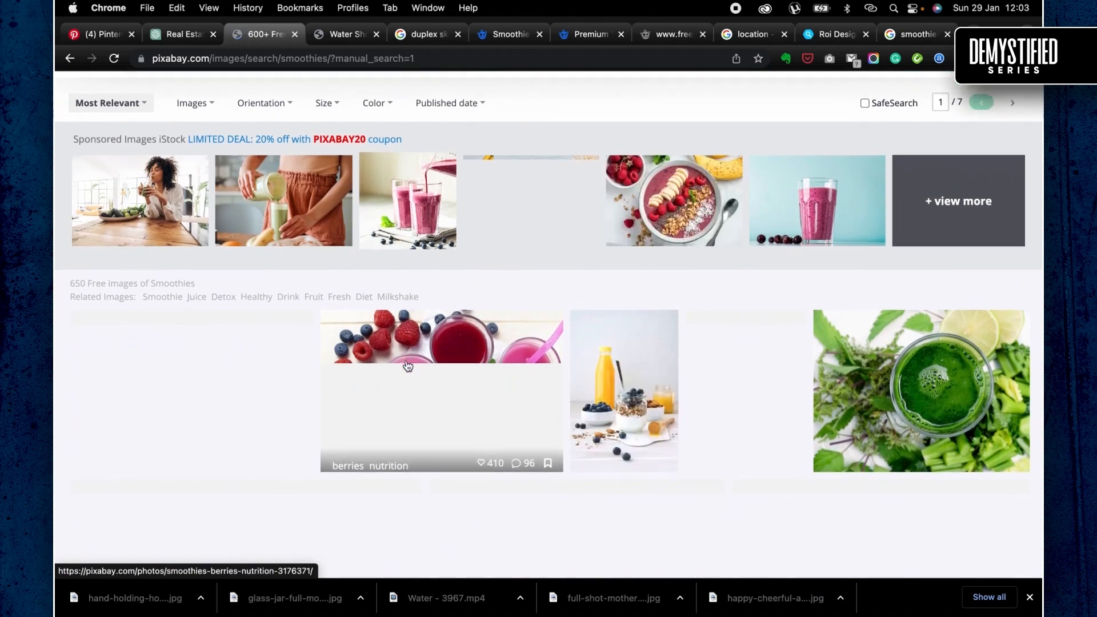
# - Find the top-view photo of a frothy green smoothie on a grey background and open it in a new tab
pyautogui.scroll(-1, 408, 365)
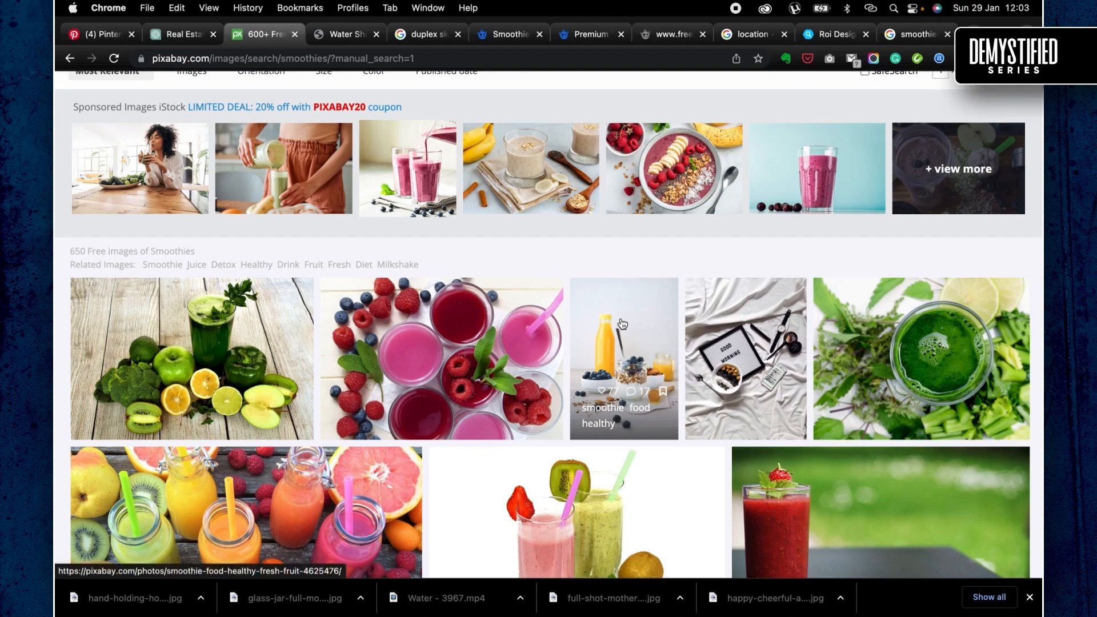
pyautogui.scroll(-5, 622, 324)
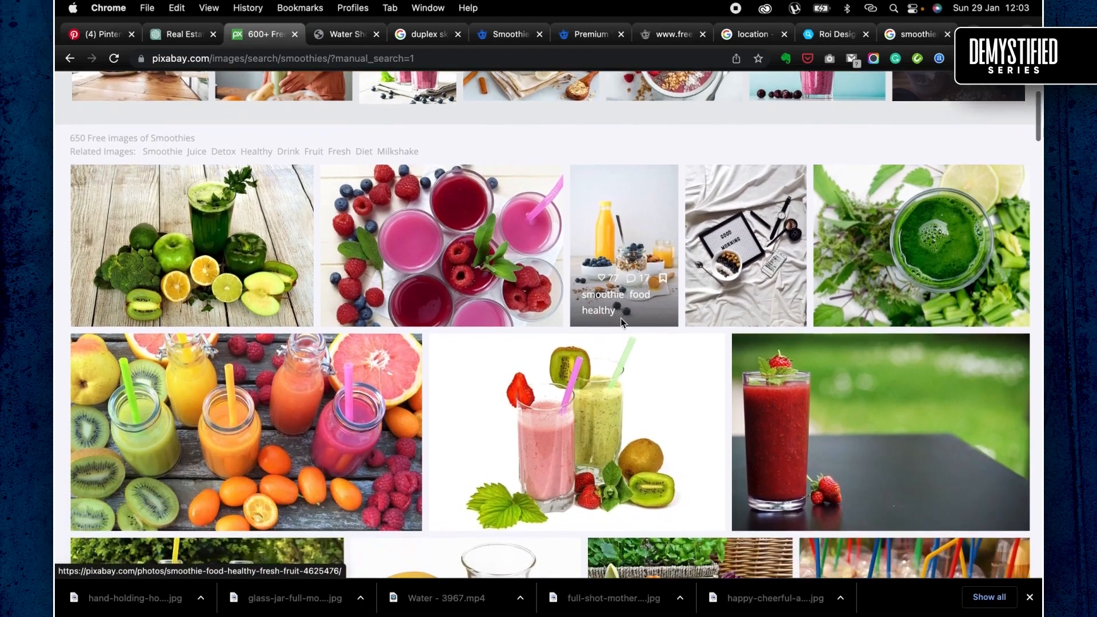
pyautogui.scroll(-4, 623, 324)
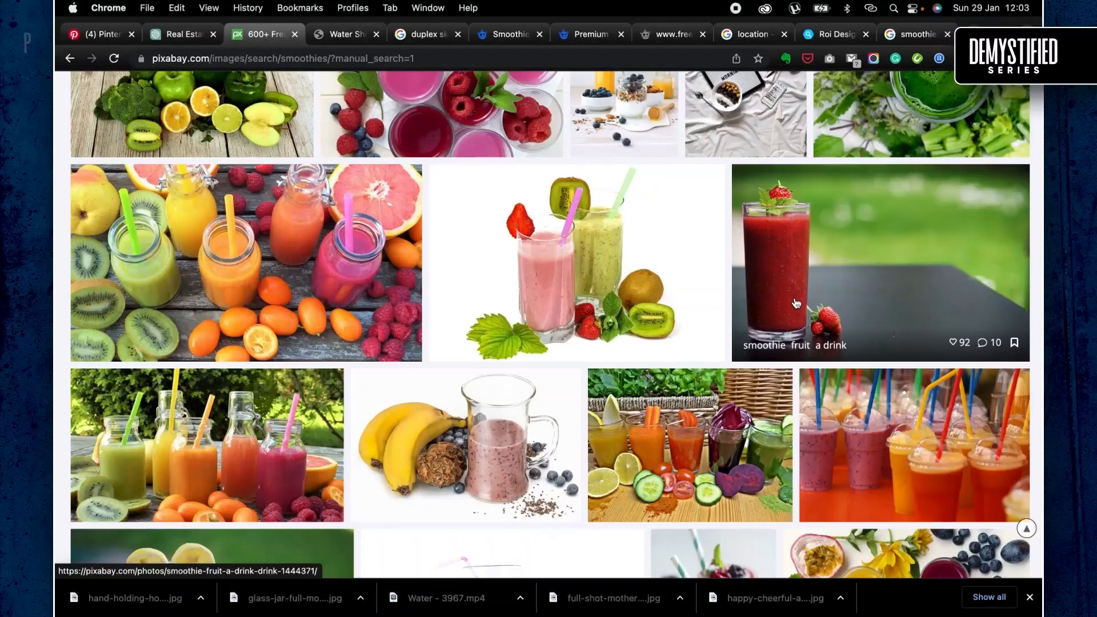
pyautogui.scroll(-5, 796, 303)
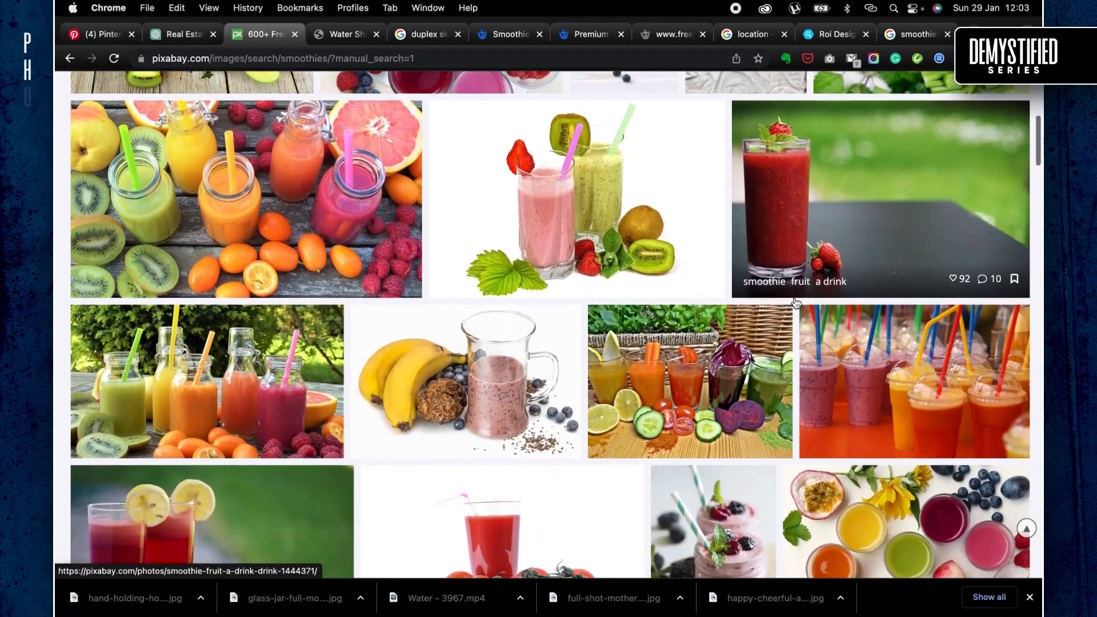
pyautogui.scroll(-4, 674, 531)
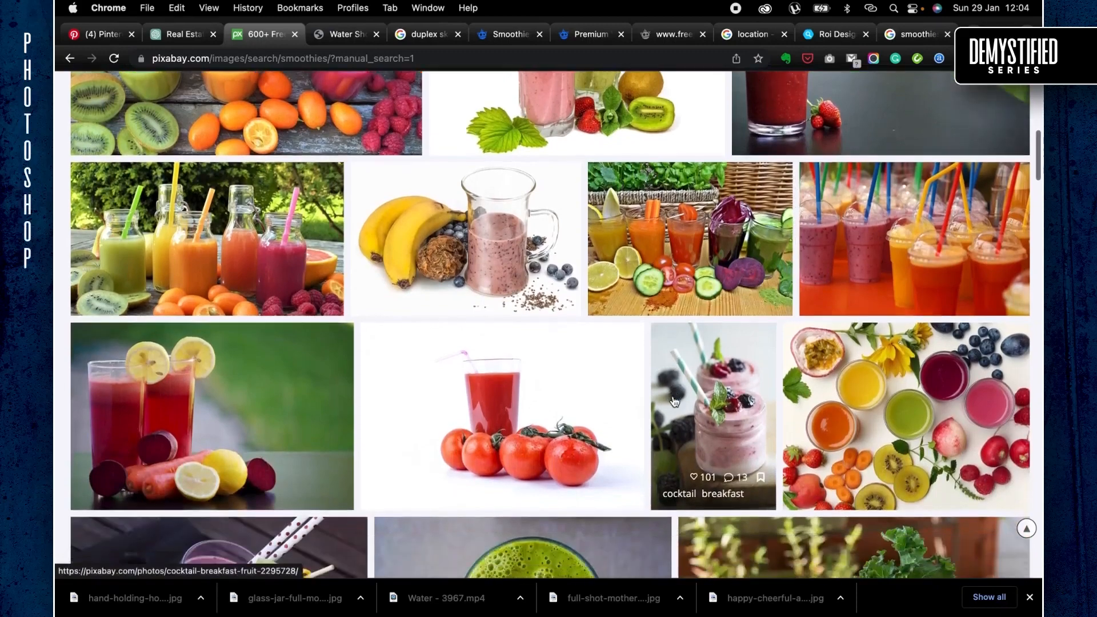
pyautogui.scroll(-8, 674, 400)
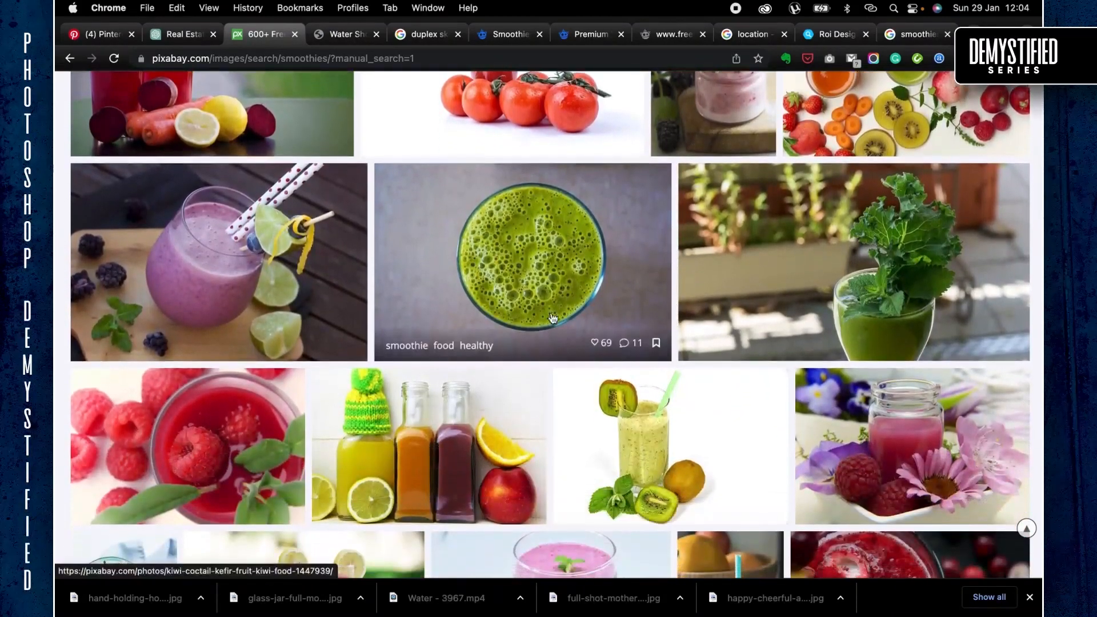
pyautogui.rightClick(551, 278)
pyautogui.click(567, 282)
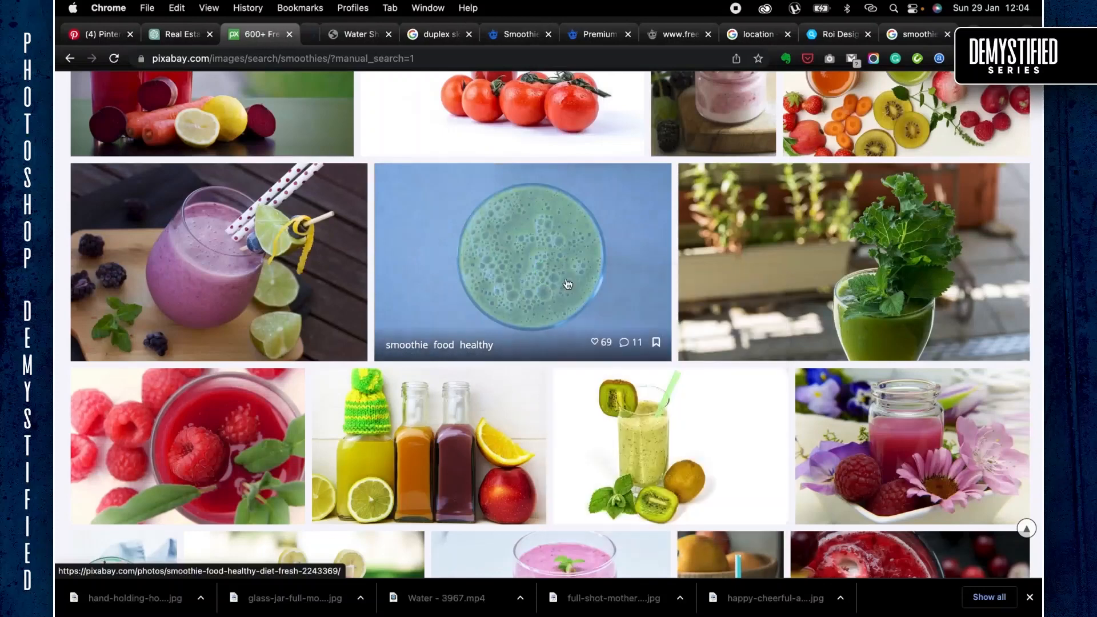
# - Examine the remaining smoothie photos on the first page of the Pixabay results
pyautogui.scroll(-1, 567, 284)
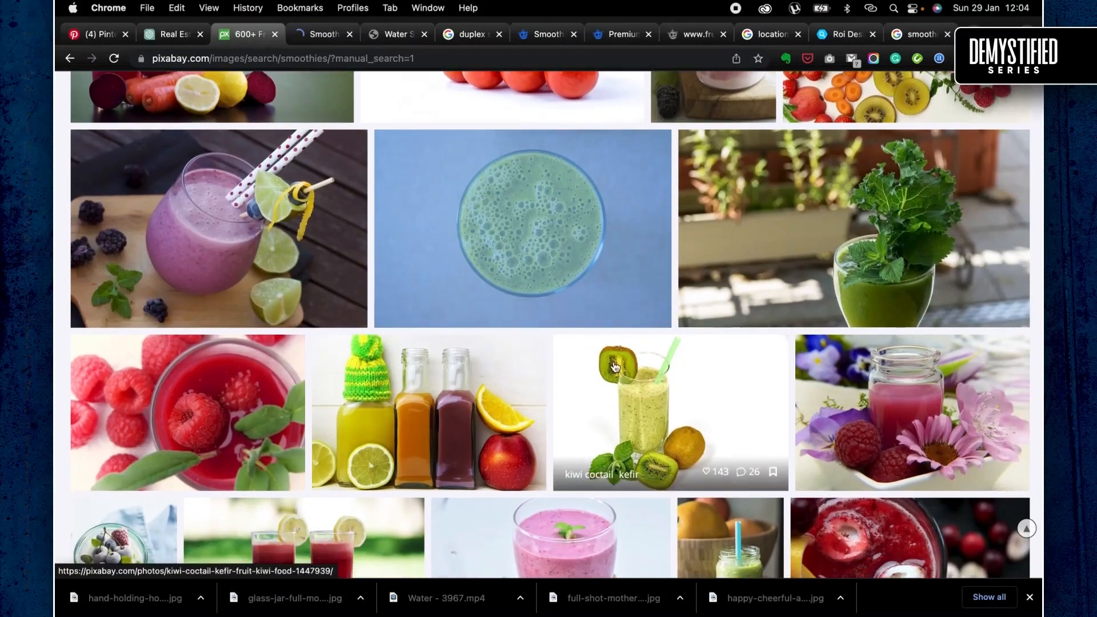
pyautogui.scroll(-2, 614, 366)
pyautogui.scroll(-5, 615, 367)
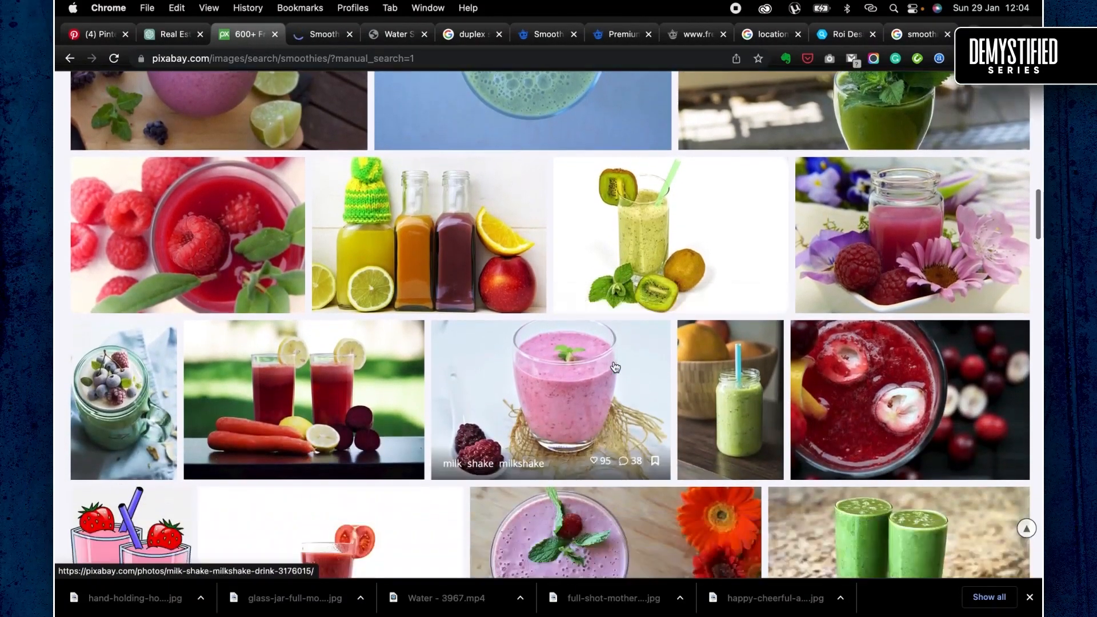
pyautogui.scroll(-2, 615, 367)
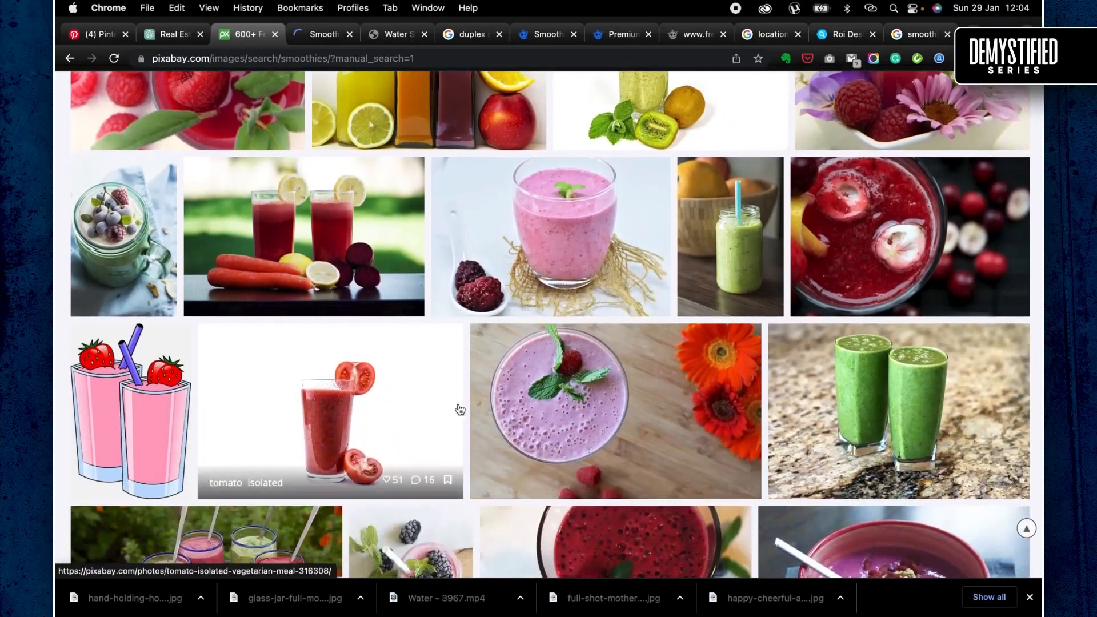
pyautogui.scroll(-3, 457, 409)
pyautogui.scroll(-1, 459, 408)
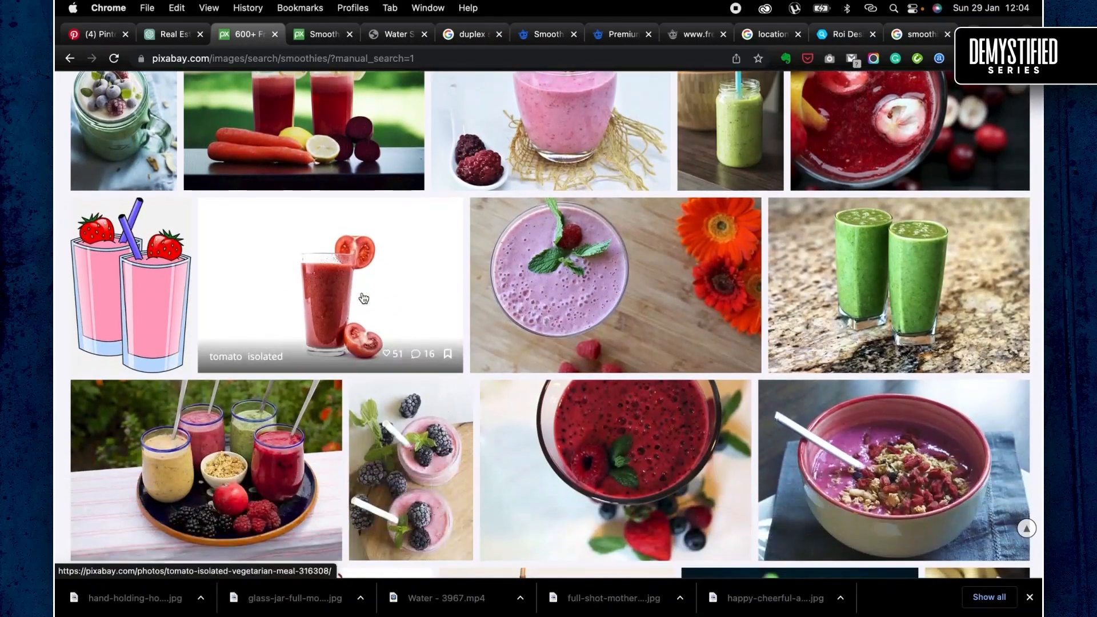
pyautogui.scroll(-6, 386, 373)
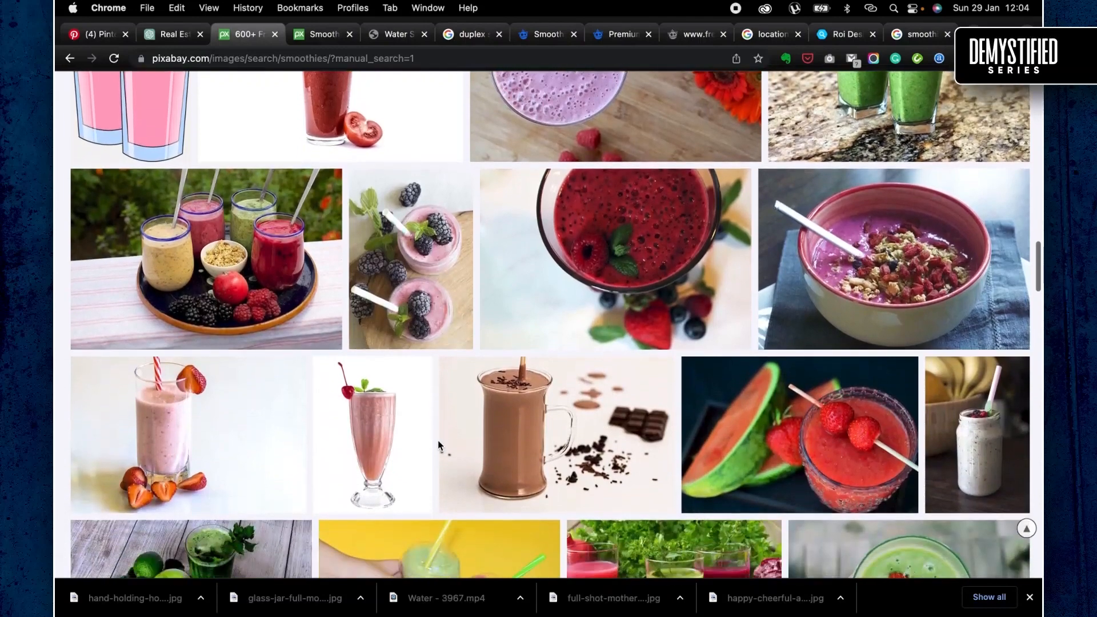
pyautogui.scroll(-9, 332, 436)
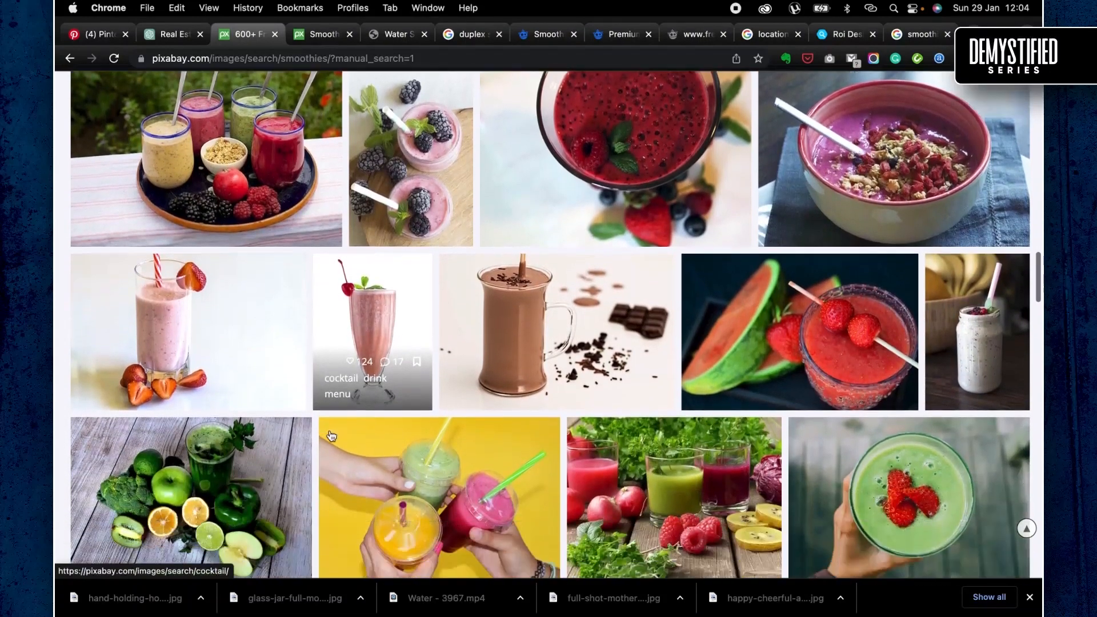
pyautogui.scroll(-5, 332, 436)
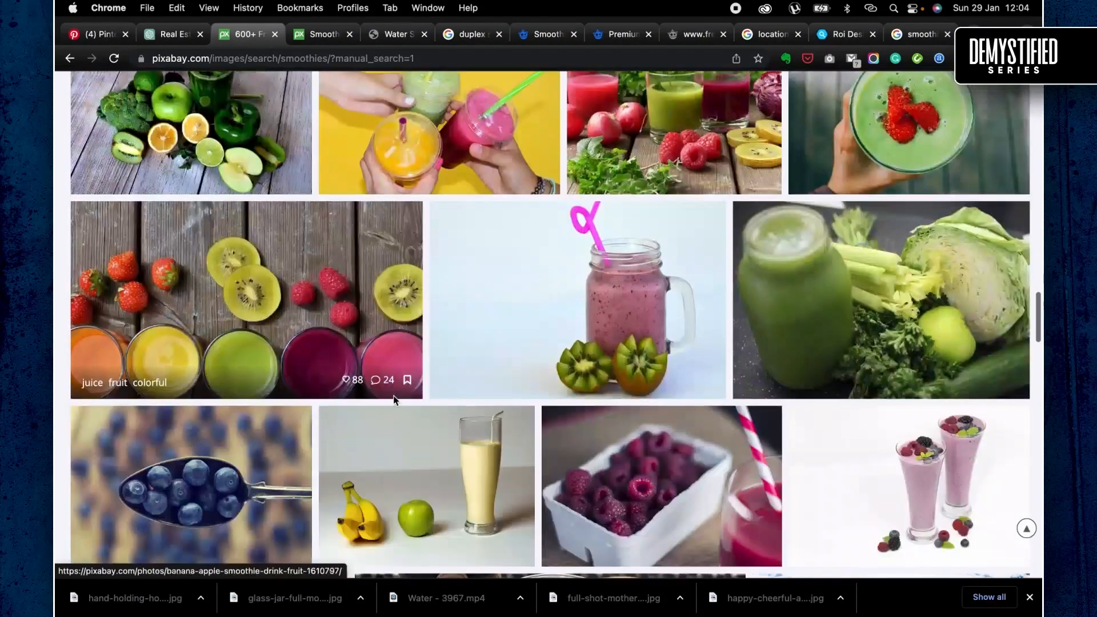
pyautogui.scroll(-2, 572, 284)
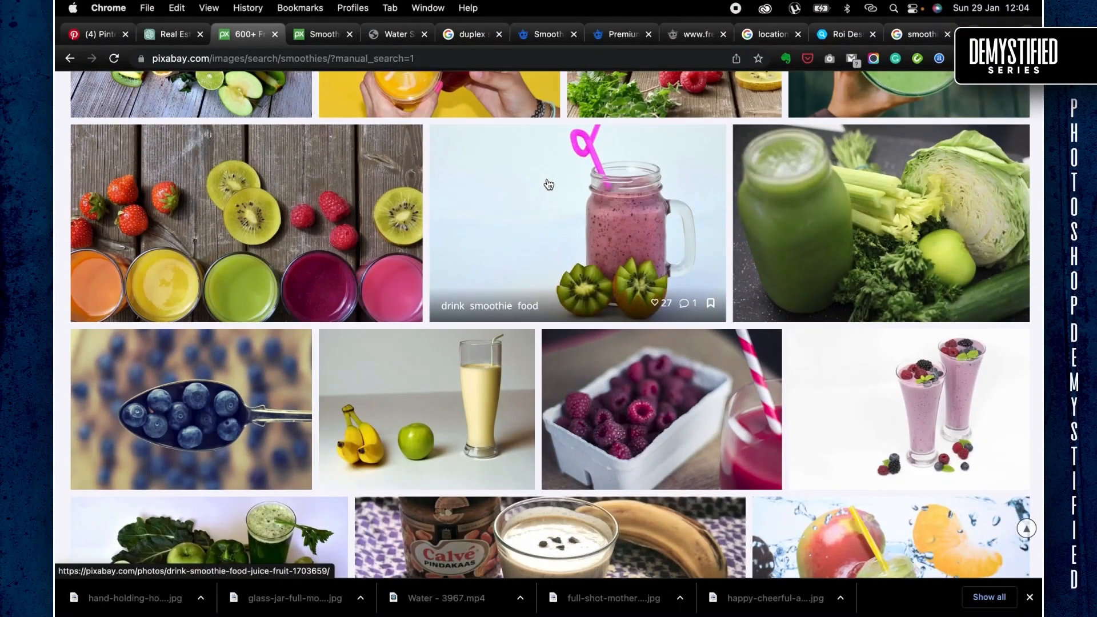
pyautogui.scroll(-8, 548, 184)
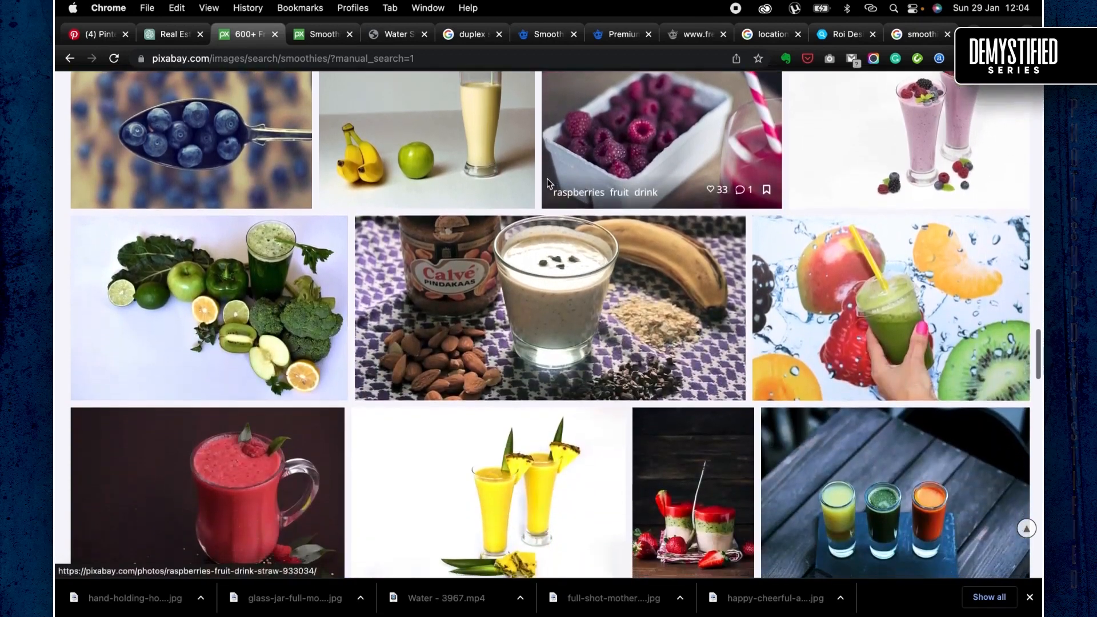
pyautogui.scroll(-8, 547, 183)
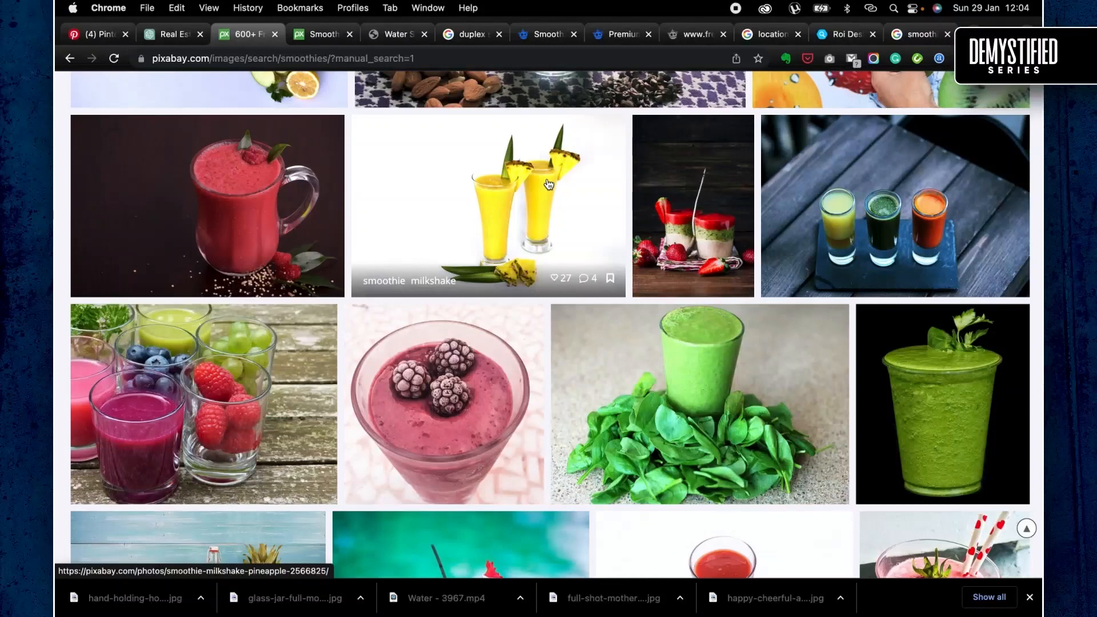
pyautogui.scroll(-5, 549, 184)
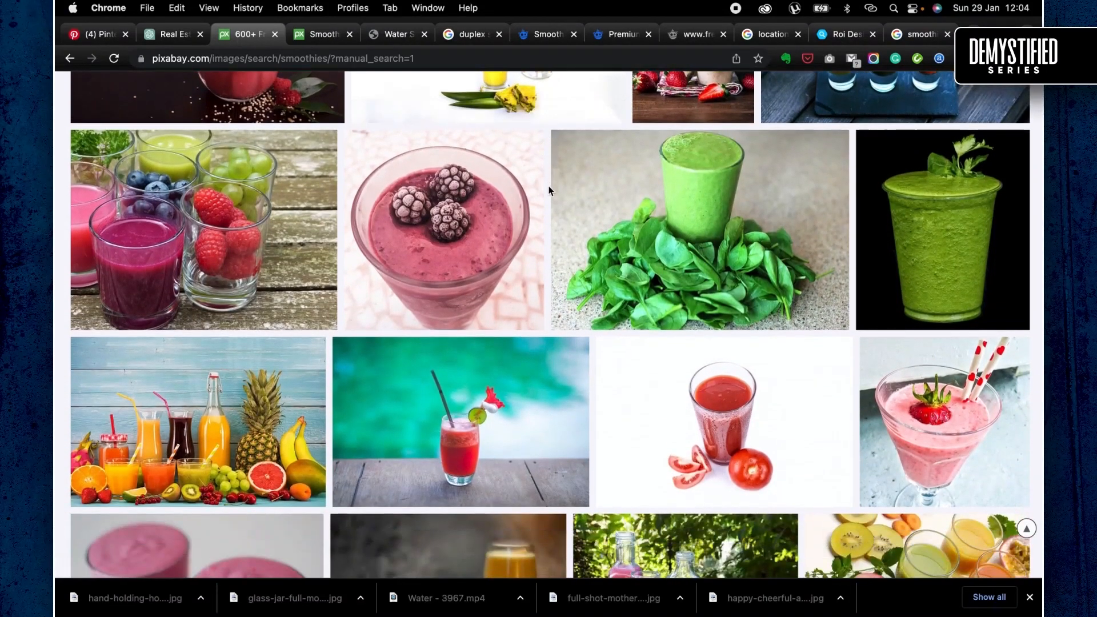
pyautogui.scroll(-8, 549, 423)
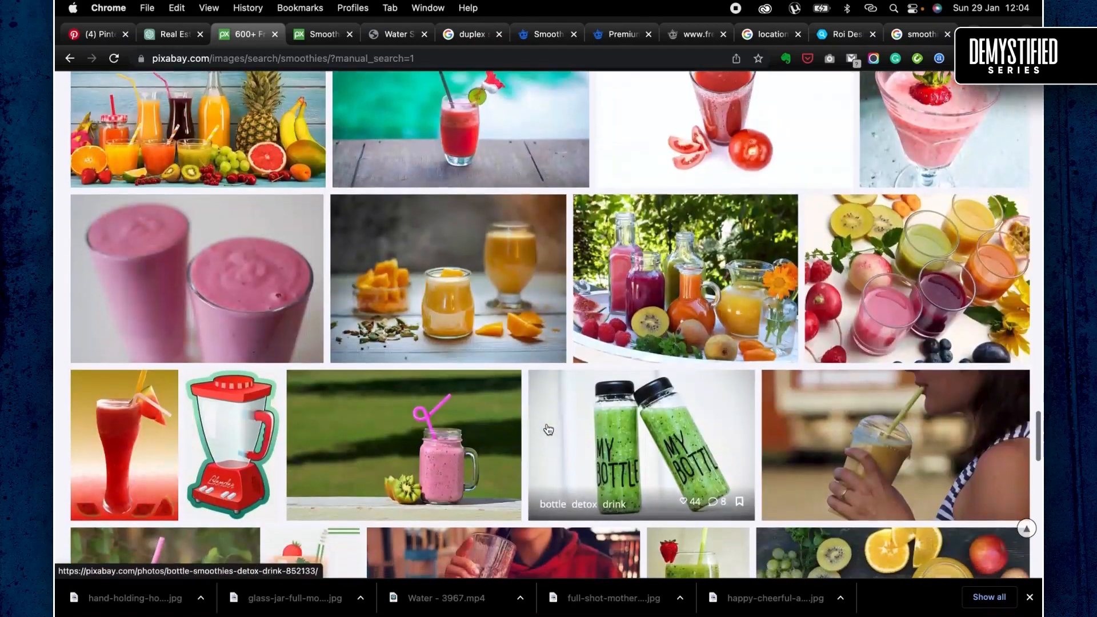
pyautogui.scroll(-3, 548, 429)
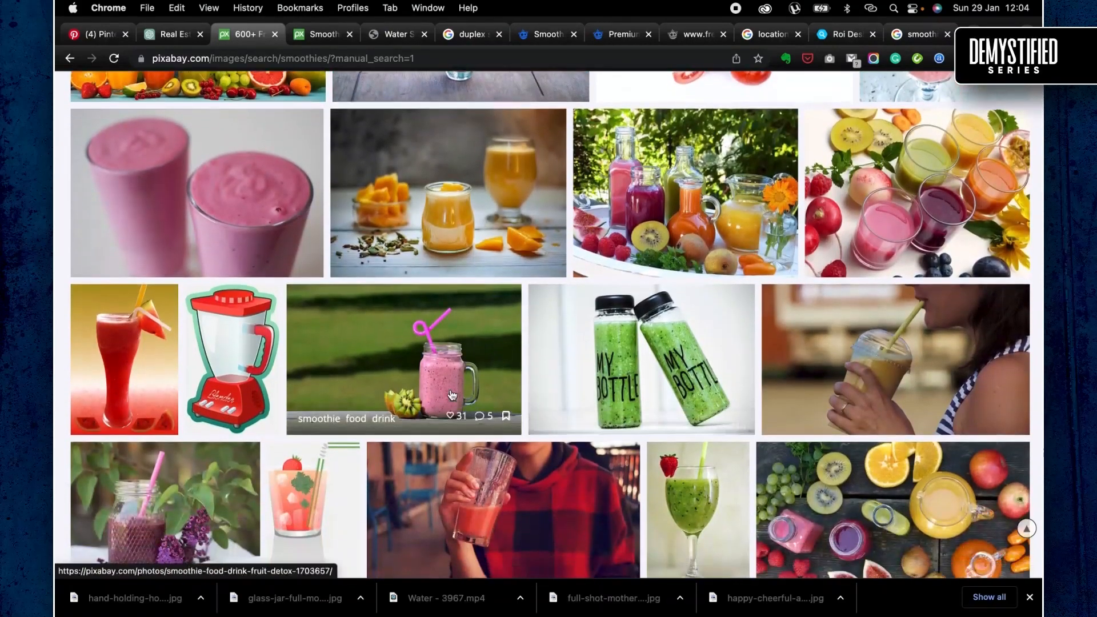
pyautogui.scroll(-8, 451, 394)
pyautogui.scroll(-10, 450, 395)
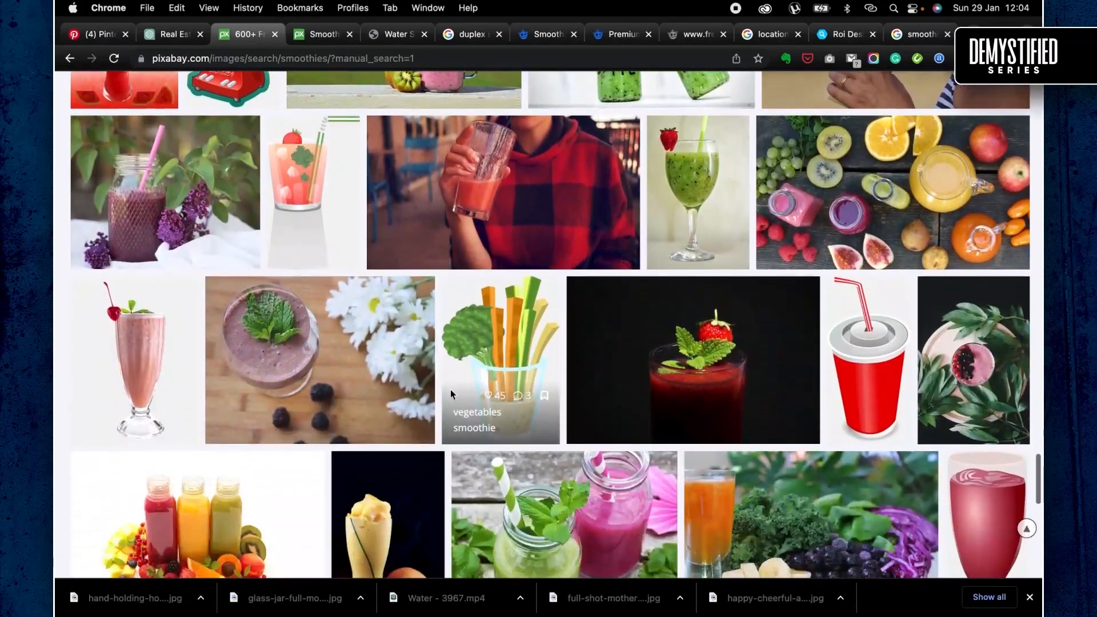
pyautogui.scroll(-7, 452, 395)
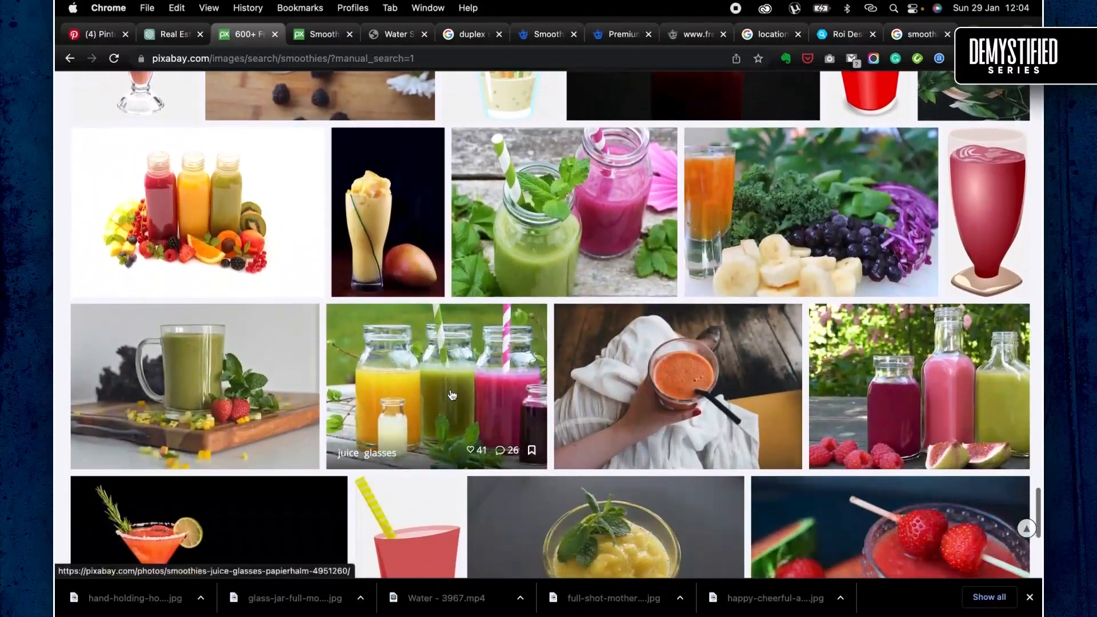
pyautogui.scroll(-5, 450, 389)
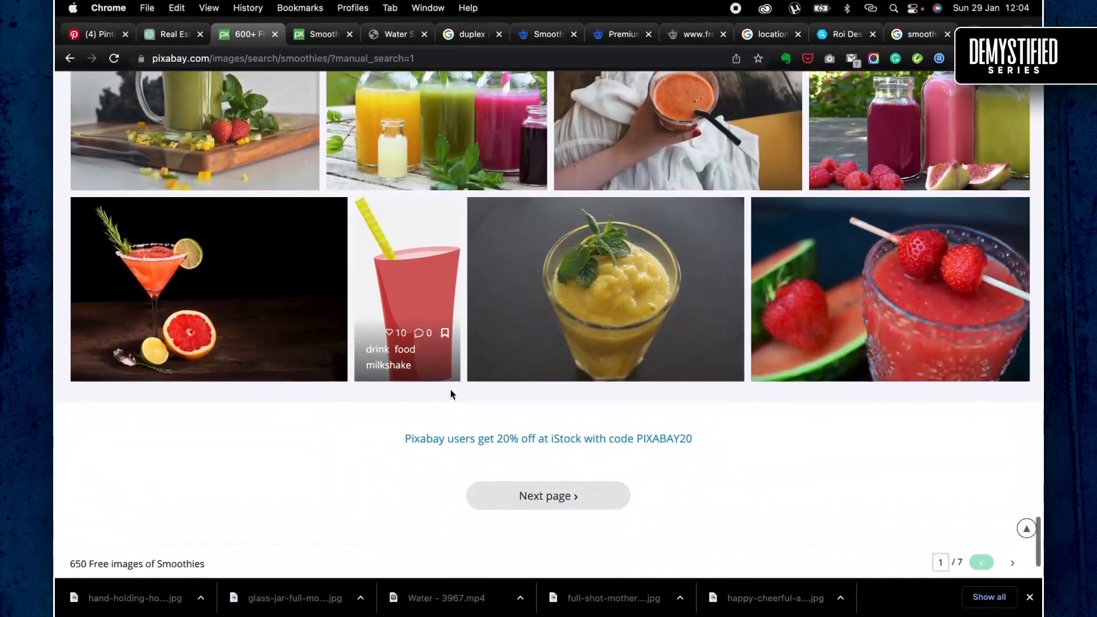
# - Open page 2 of the Pixabay smoothies results and examine its photos
pyautogui.click(511, 402)
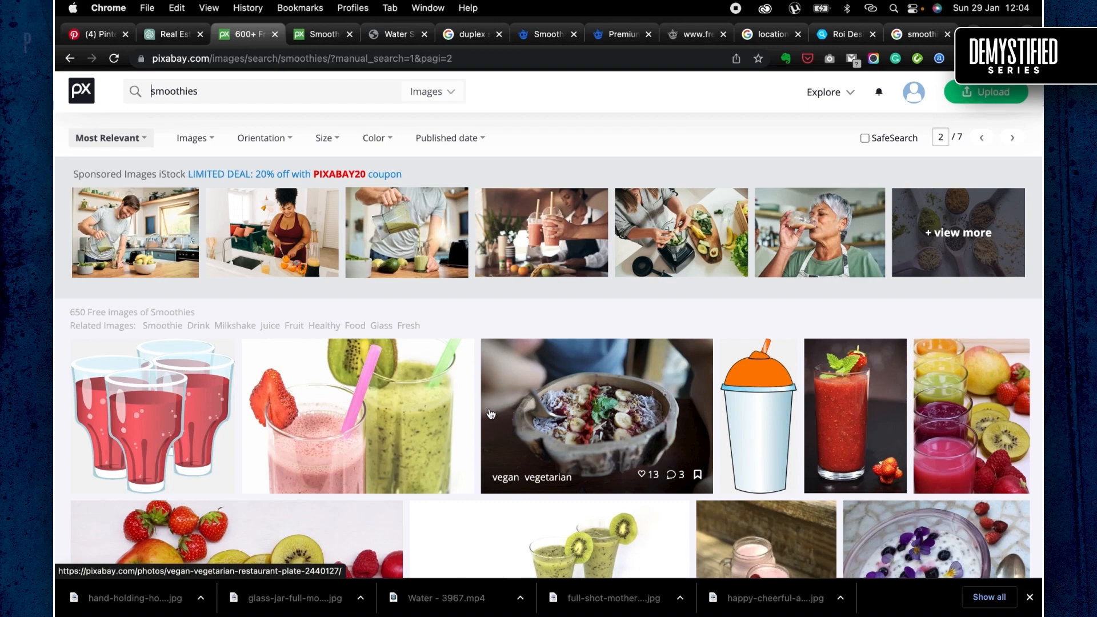
pyautogui.scroll(-3, 480, 403)
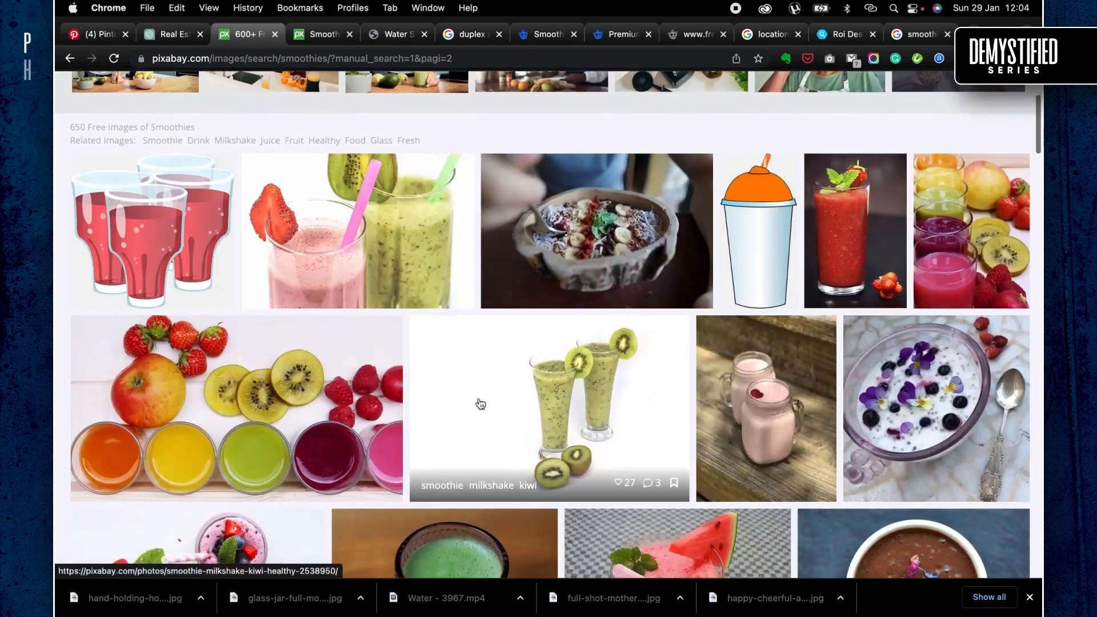
pyautogui.scroll(-6, 481, 403)
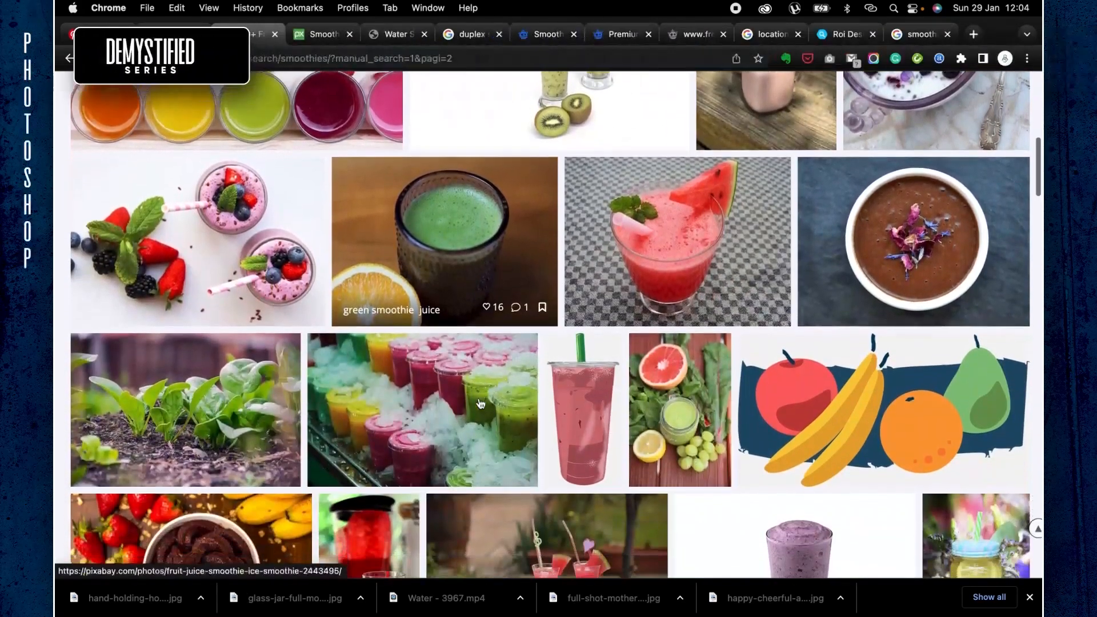
pyautogui.scroll(-5, 480, 403)
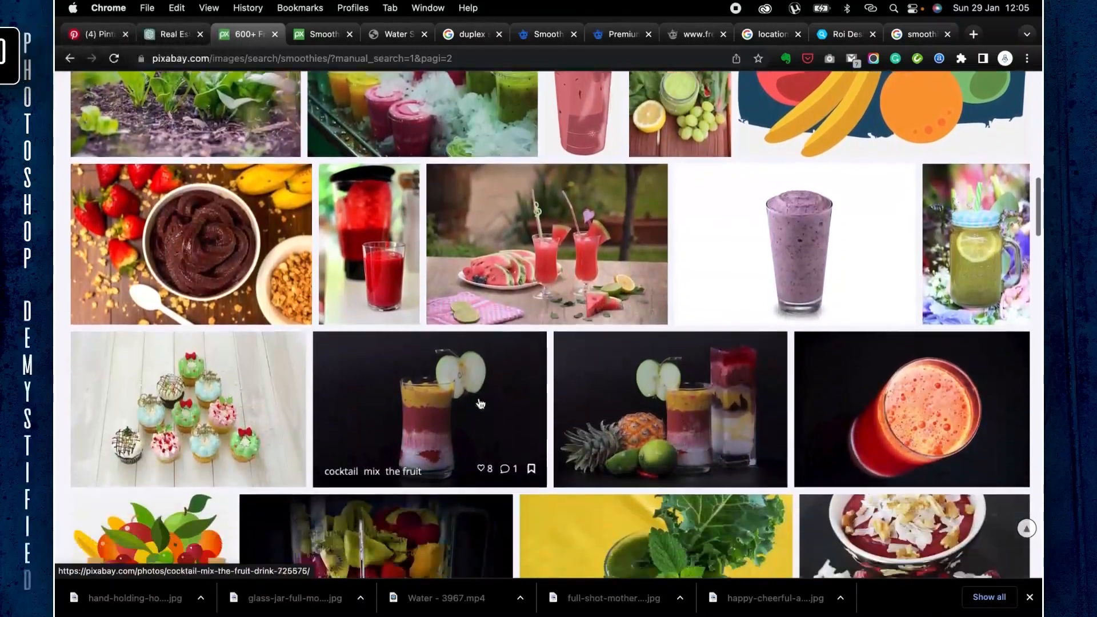
pyautogui.scroll(-2, 480, 404)
pyautogui.scroll(-5, 469, 326)
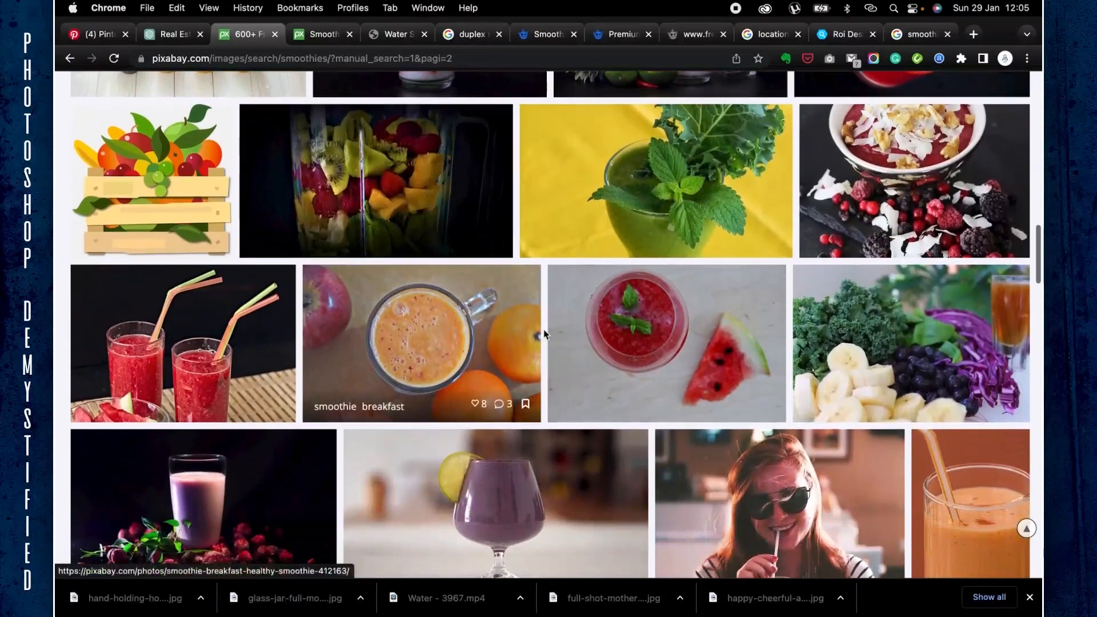
pyautogui.scroll(-3, 544, 331)
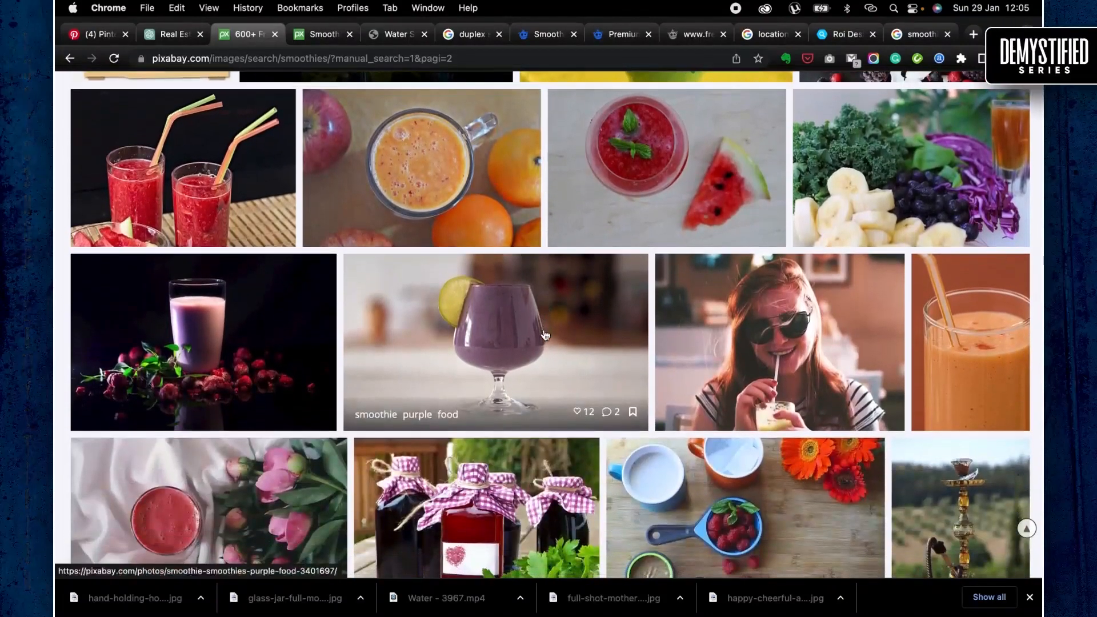
pyautogui.scroll(-3, 545, 335)
pyautogui.scroll(-8, 544, 335)
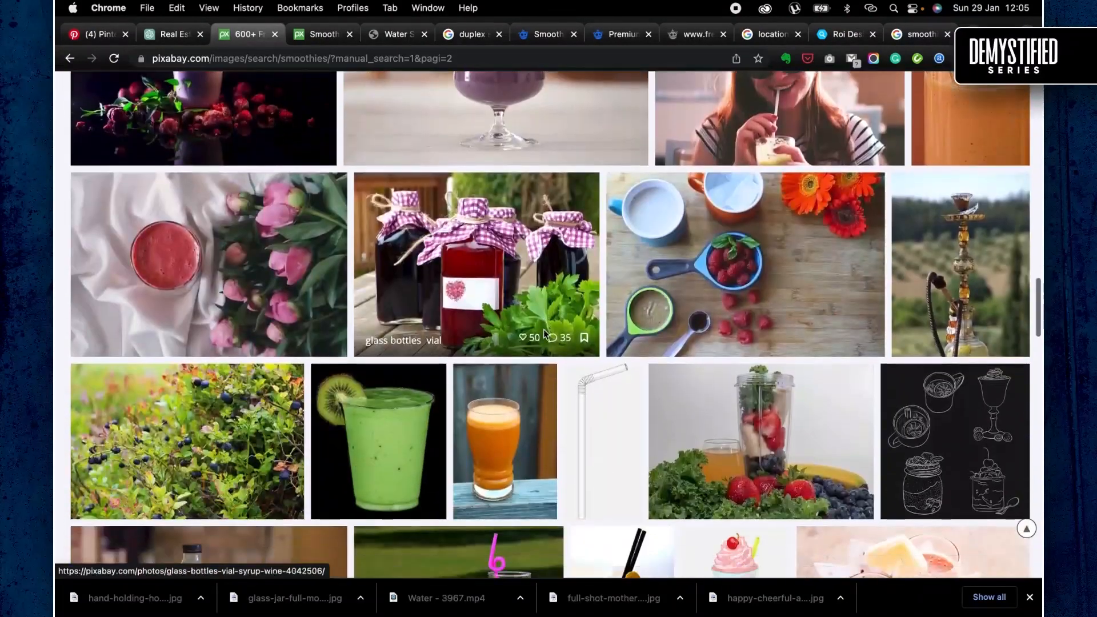
pyautogui.scroll(-6, 546, 335)
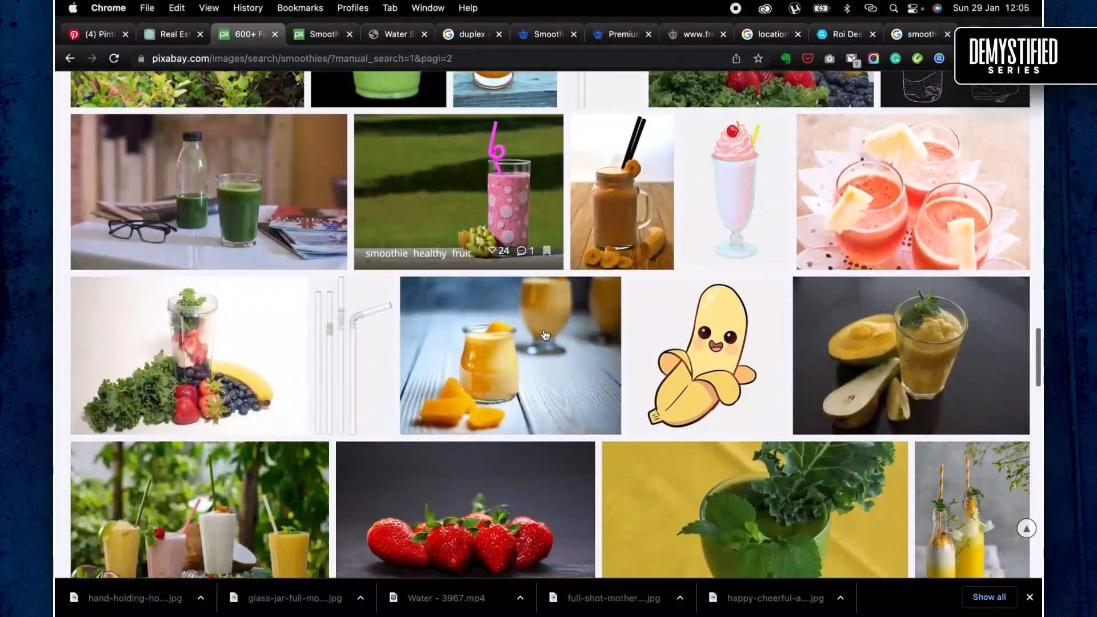
pyautogui.scroll(-1, 545, 336)
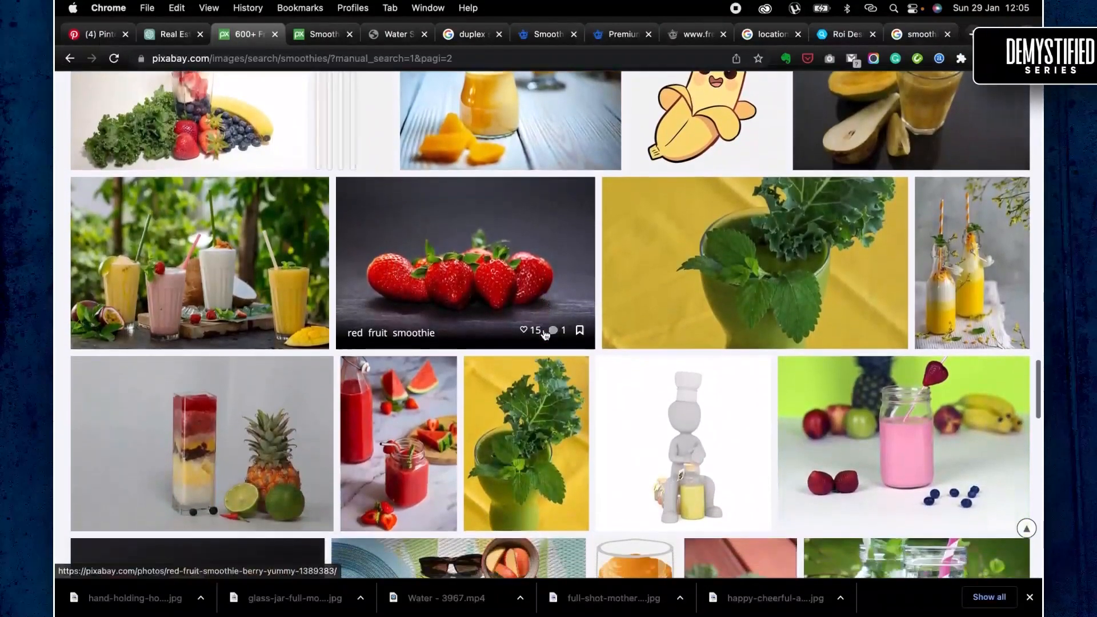
pyautogui.scroll(-1, 544, 335)
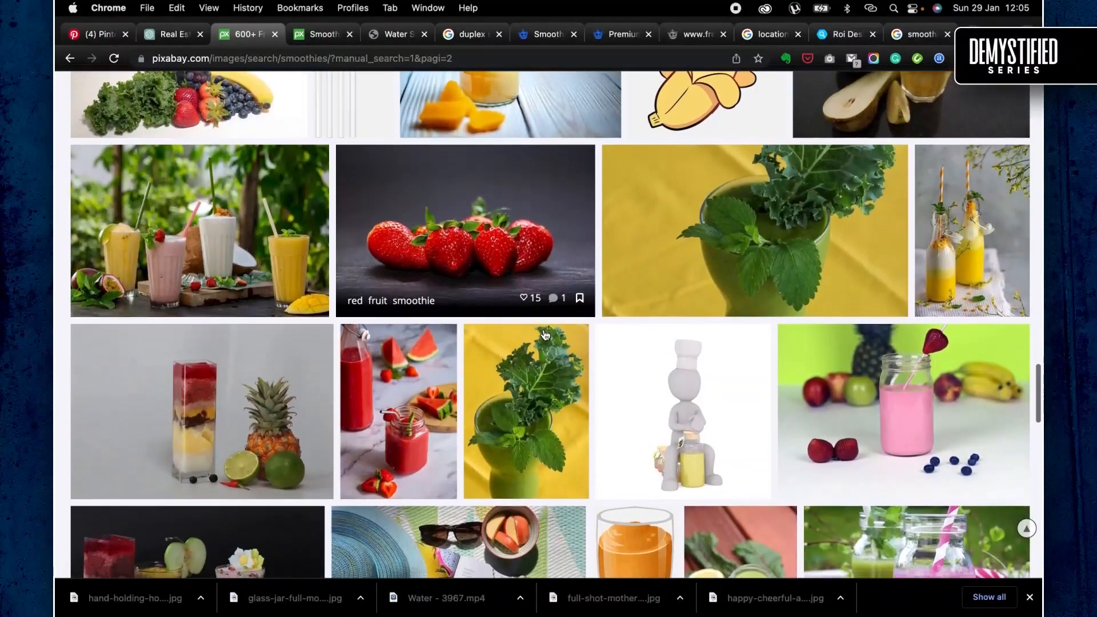
pyautogui.scroll(-1, 545, 335)
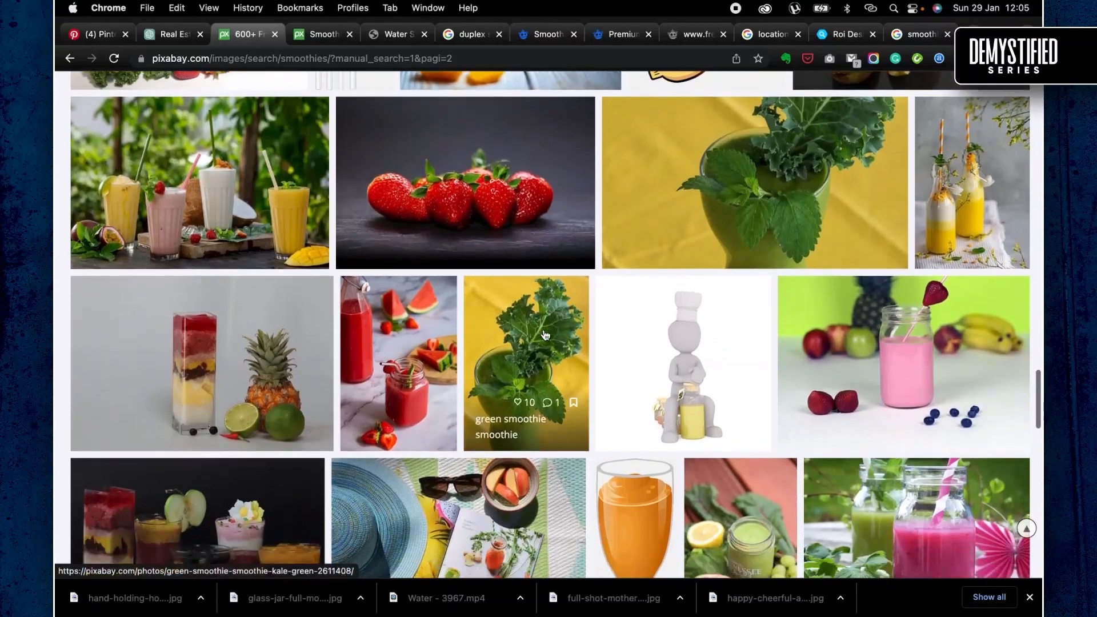
pyautogui.scroll(-5, 544, 335)
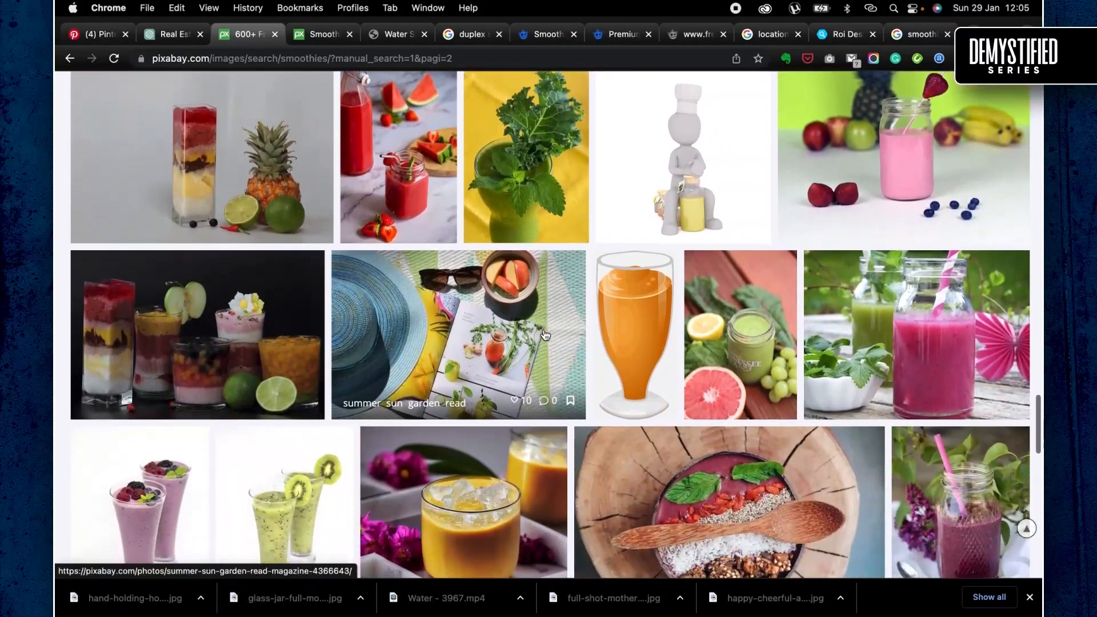
pyautogui.scroll(-9, 545, 334)
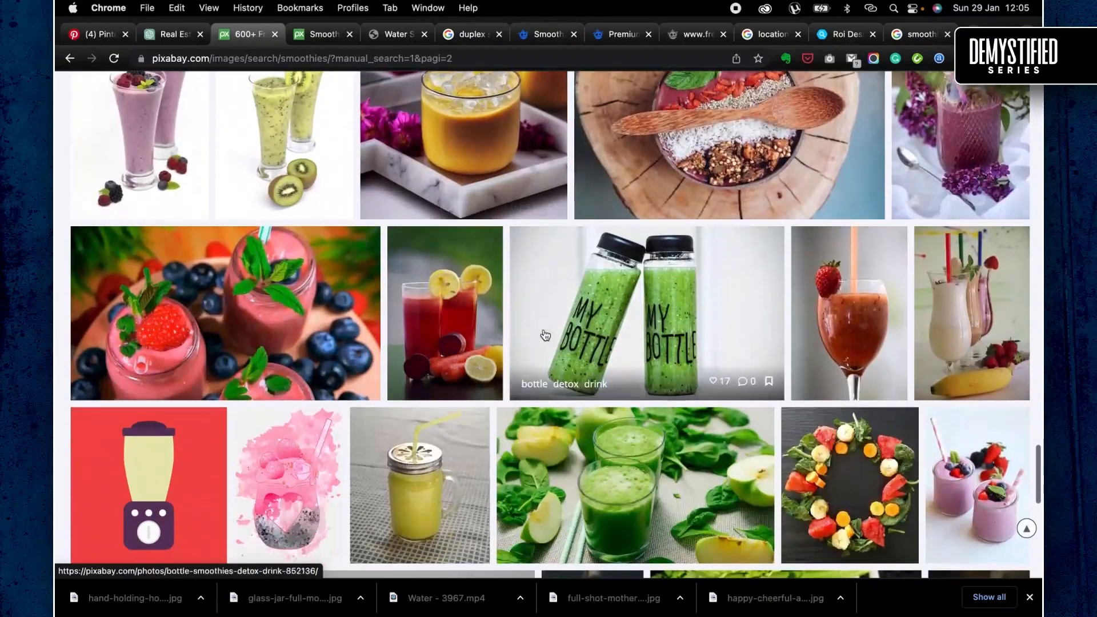
pyautogui.scroll(-4, 546, 335)
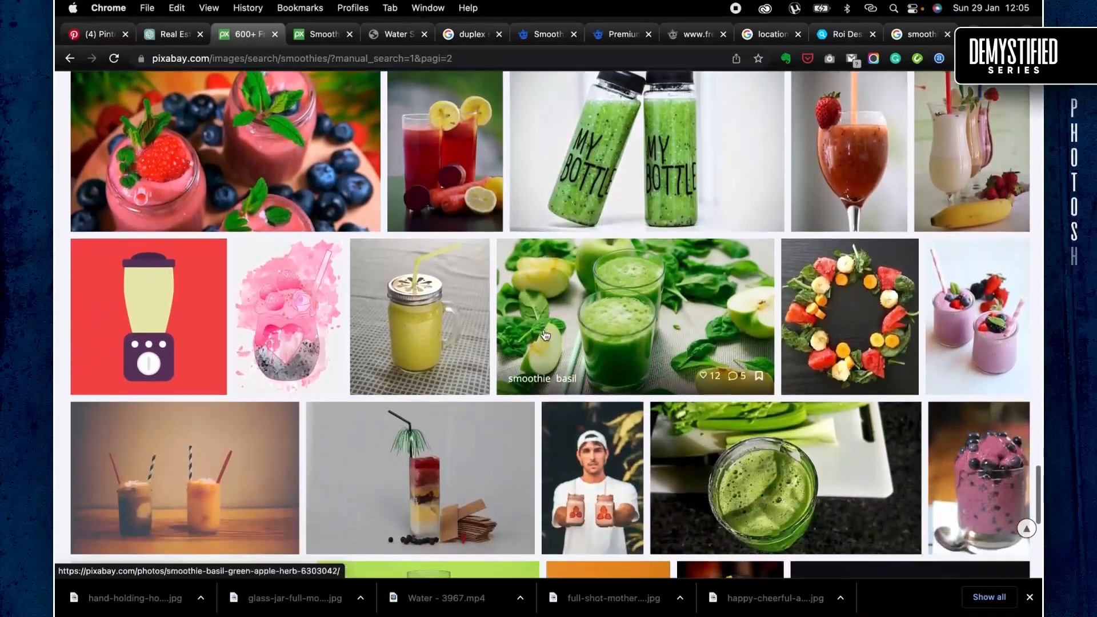
pyautogui.scroll(-6, 545, 335)
pyautogui.scroll(-5, 543, 335)
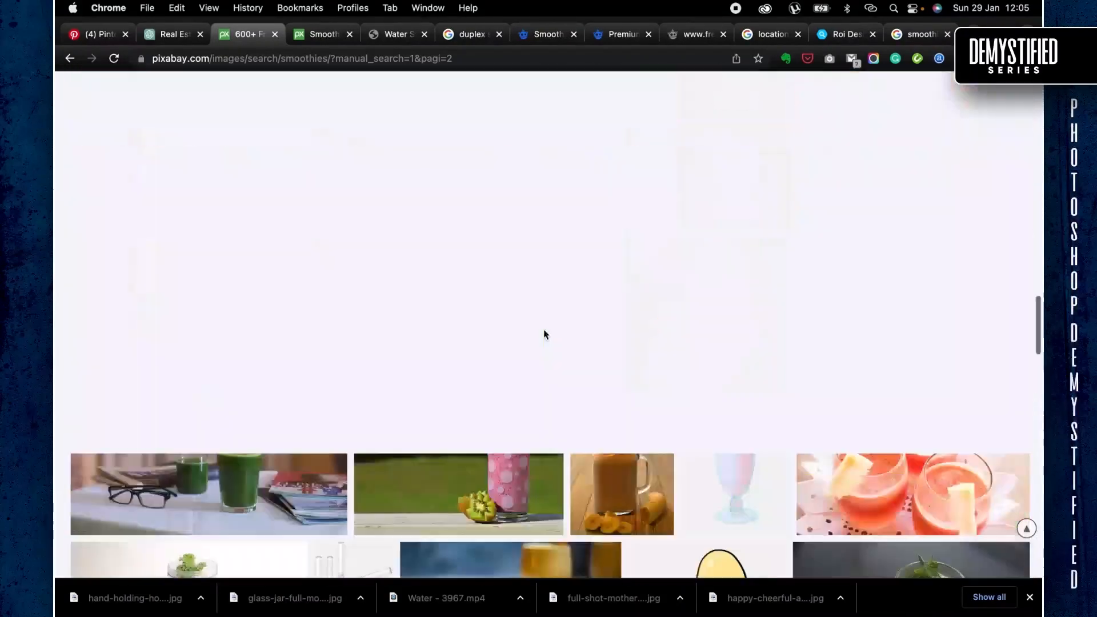
pyautogui.scroll(-10, 544, 332)
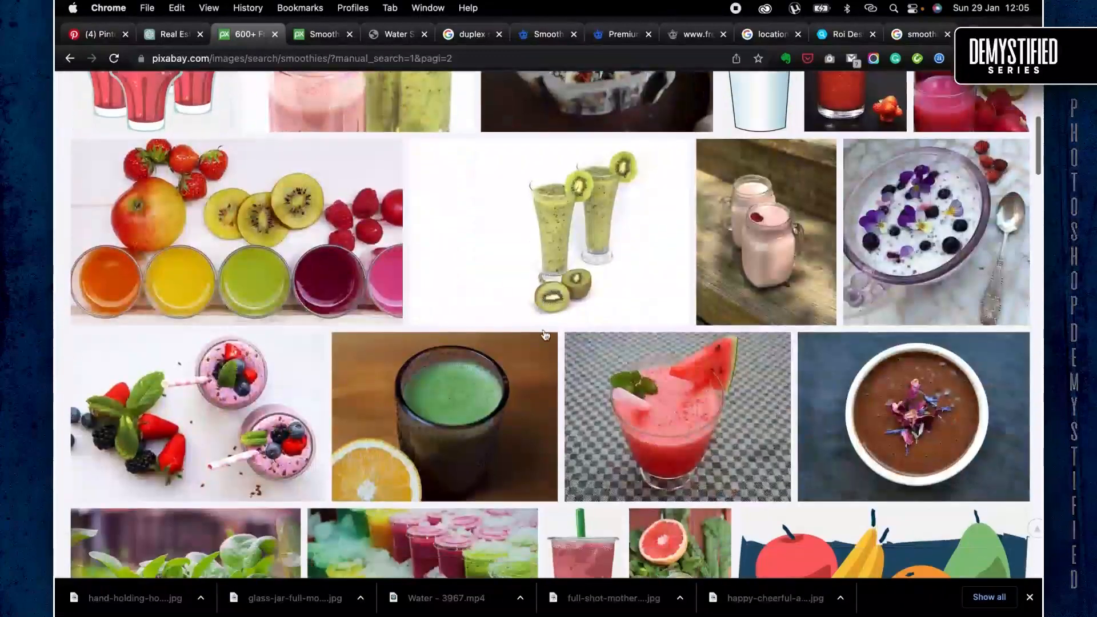
pyautogui.scroll(-1, 545, 336)
pyautogui.scroll(7, 545, 335)
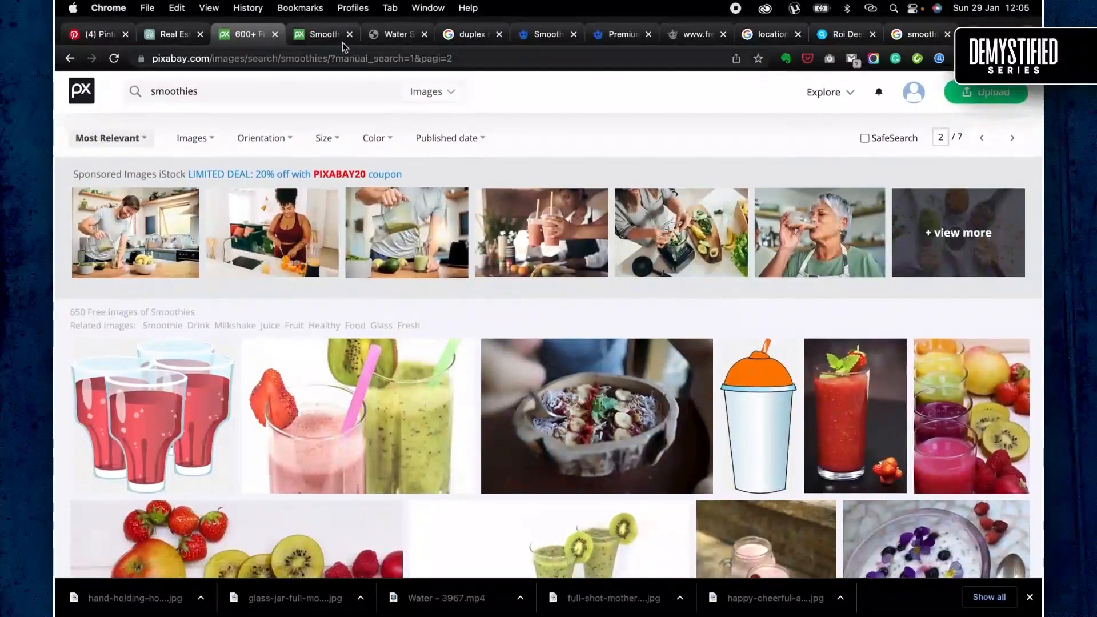
# - Switch to Freepik and change the search query from smoothies social media to "smoothies"
pyautogui.click(547, 36)
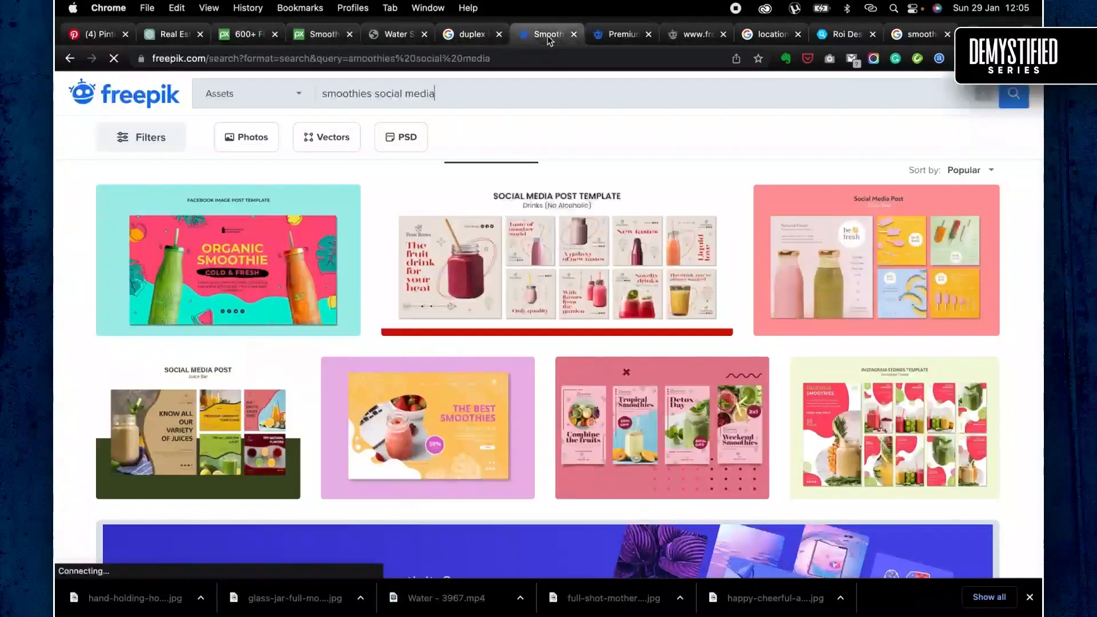
pyautogui.tripleClick(475, 105)
pyautogui.press('Right')
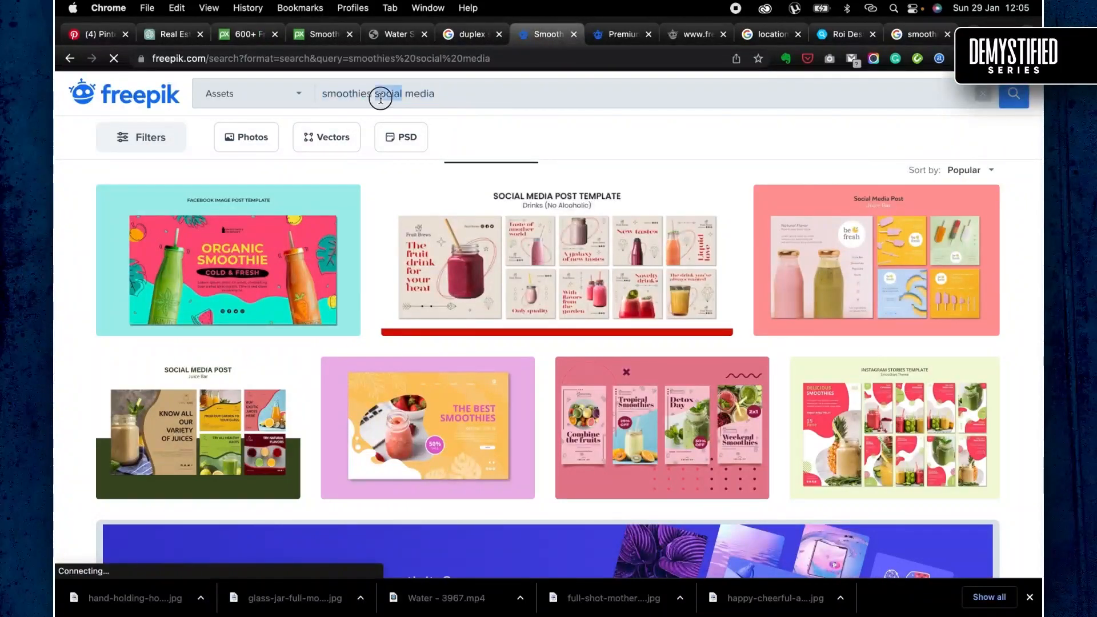
pyautogui.moveTo(381, 98); pyautogui.dragTo(435, 95)
pyautogui.press('BackSpace')
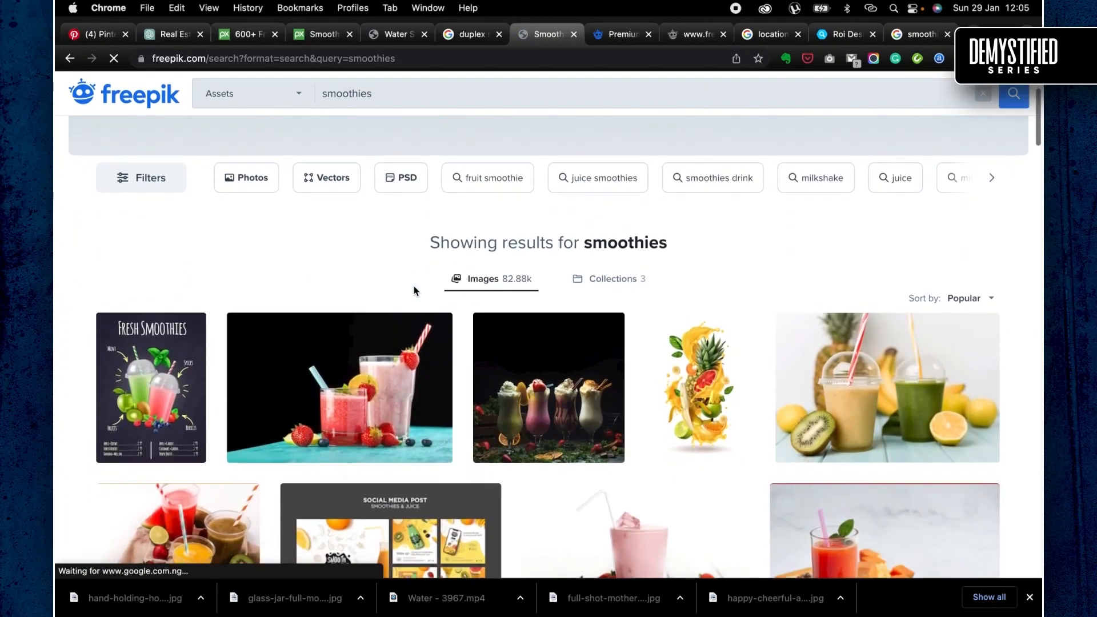
# - Open the healthy berry smoothie photo with two glasses on a black background and request its free download
pyautogui.click(391, 368)
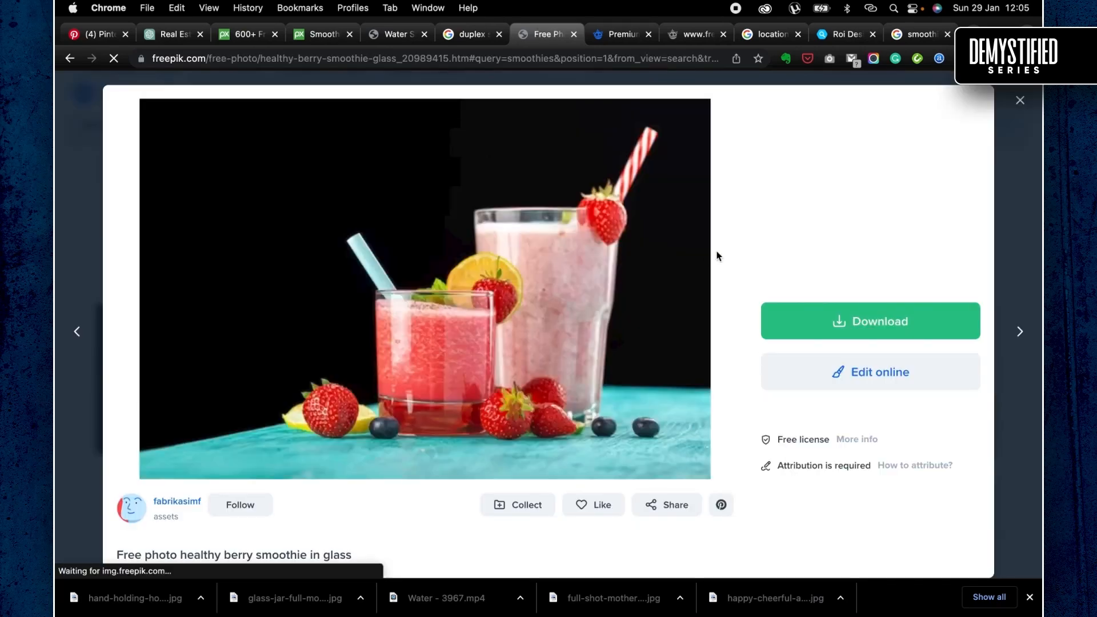
pyautogui.click(835, 323)
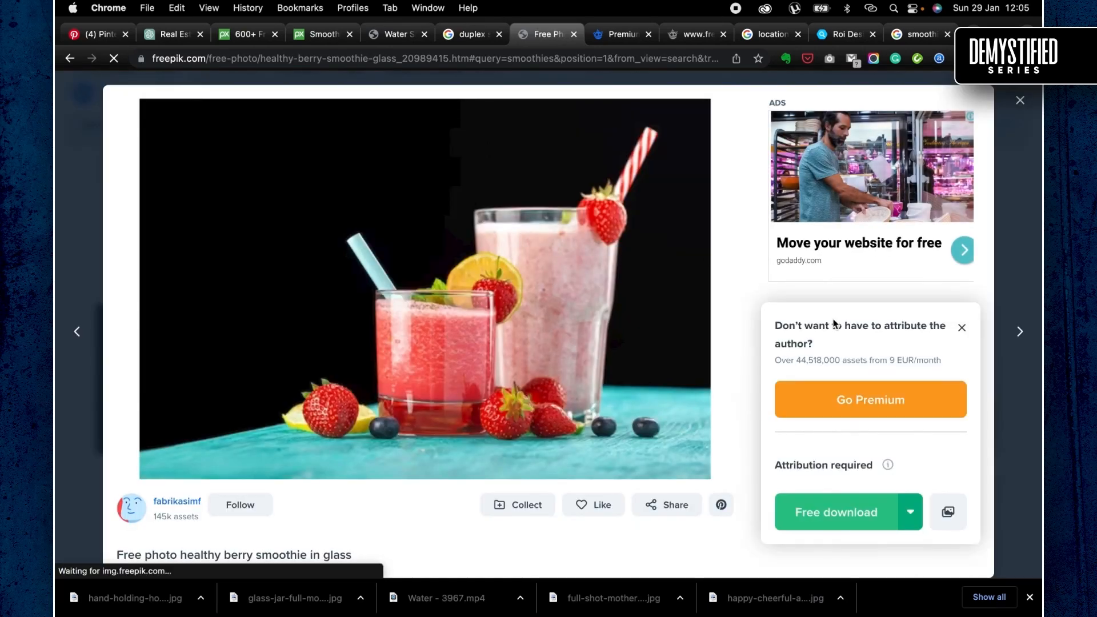
pyautogui.click(829, 505)
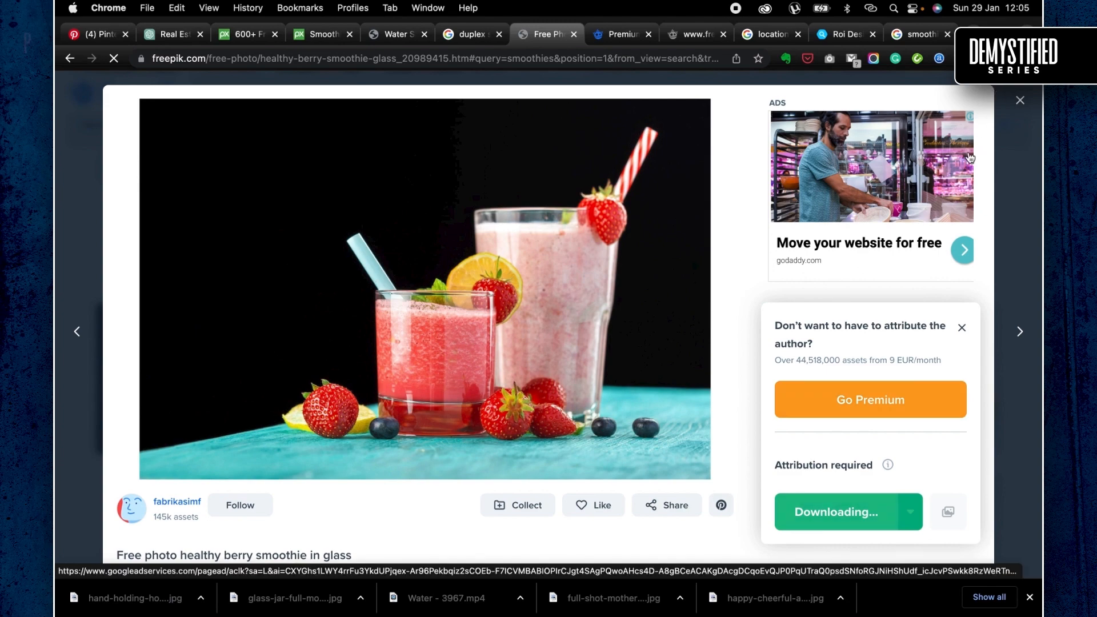
# - Find the related photo of a strawberry smoothie cup beside a pineapple and open it in a new tab
pyautogui.scroll(-5, 865, 519)
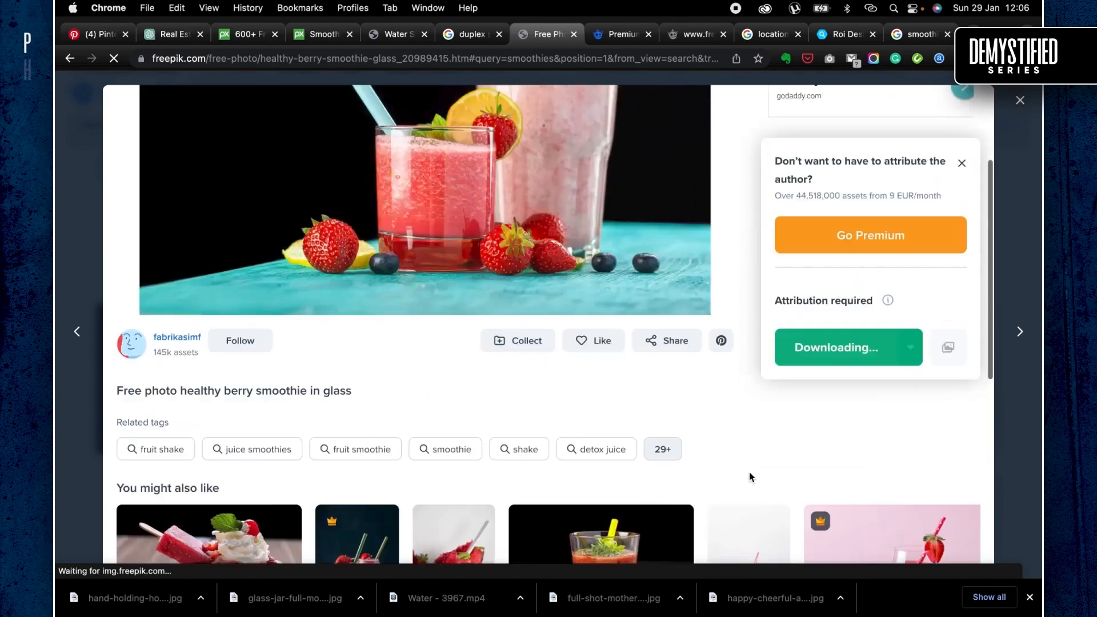
pyautogui.scroll(-5, 746, 463)
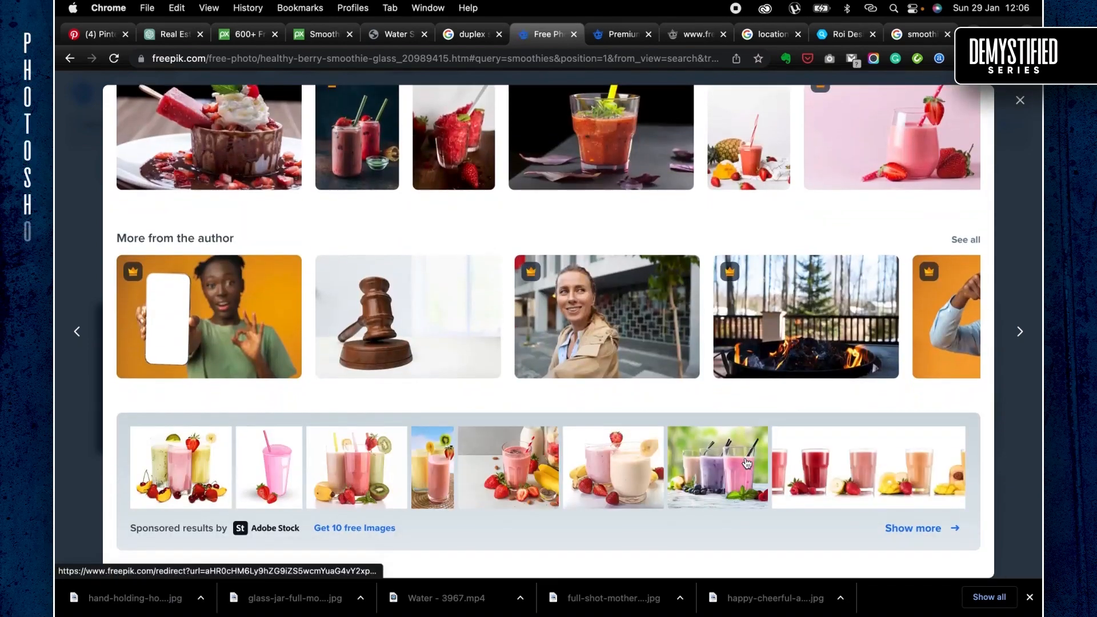
pyautogui.scroll(10, 743, 292)
pyautogui.scroll(-3, 743, 292)
pyautogui.rightClick(738, 458)
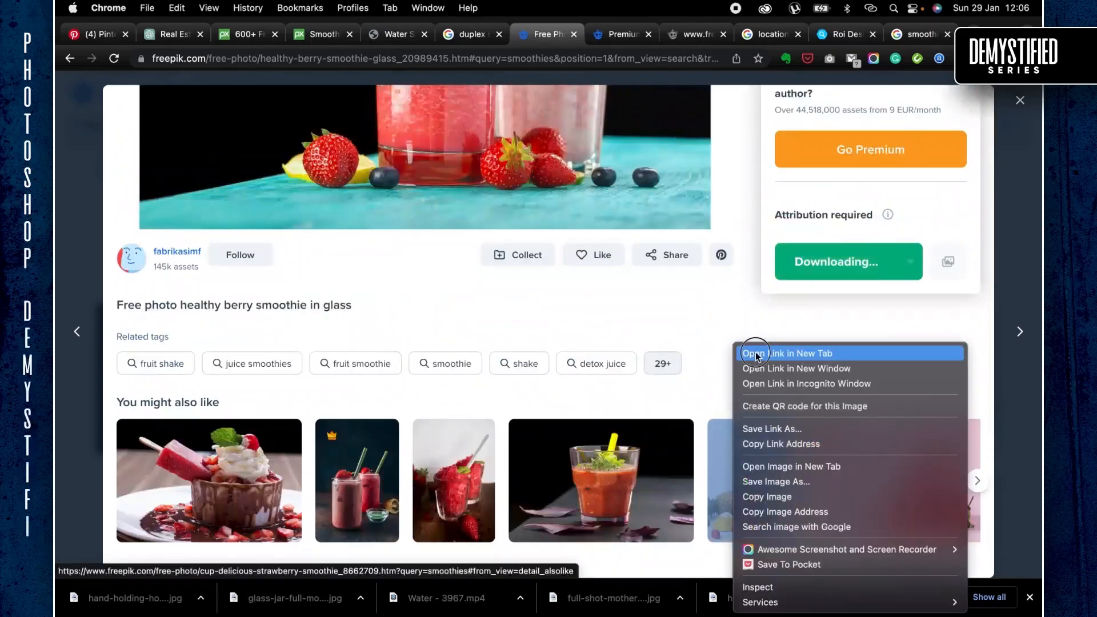
pyautogui.click(756, 352)
# - Find the related strawberry milk shake photo with a bottle and red straw and open it in a new tab
pyautogui.hscroll(-2, 754, 512)
pyautogui.hscroll(10, 743, 514)
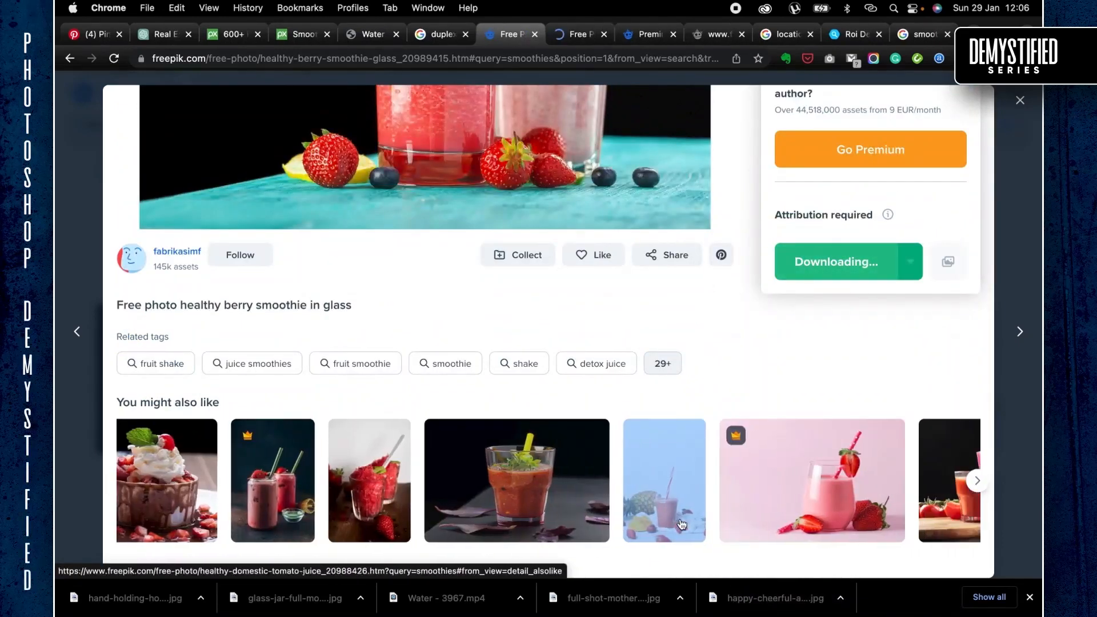
pyautogui.rightClick(928, 485)
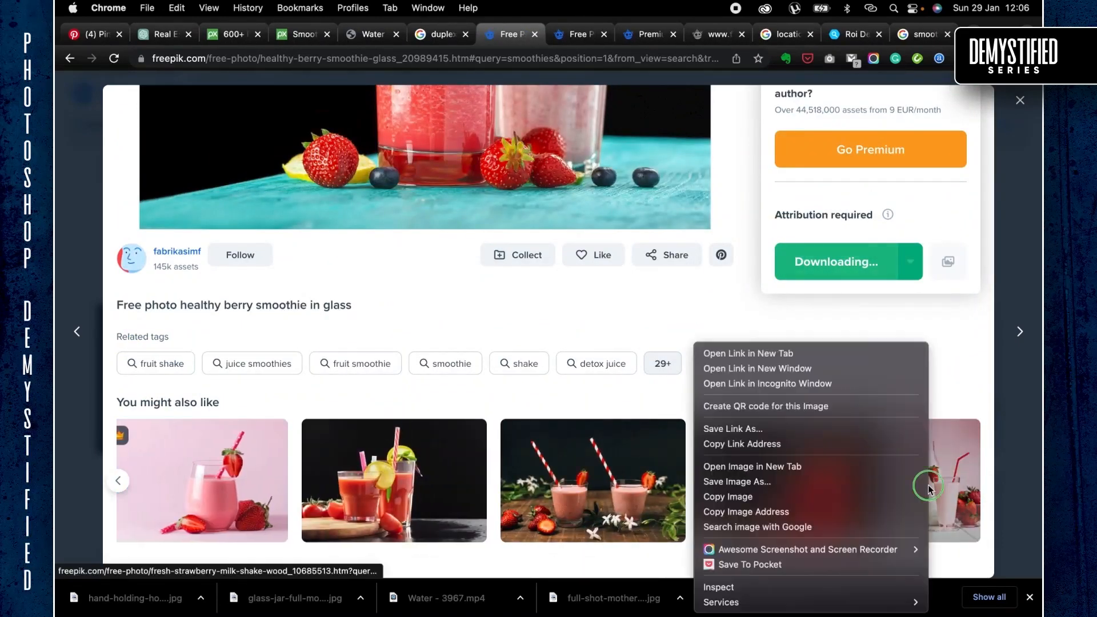
pyautogui.click(743, 351)
# - Download the fresh strawberry milk shake photo and the strawberry smoothie cup photo from their own tabs
pyautogui.click(594, 38)
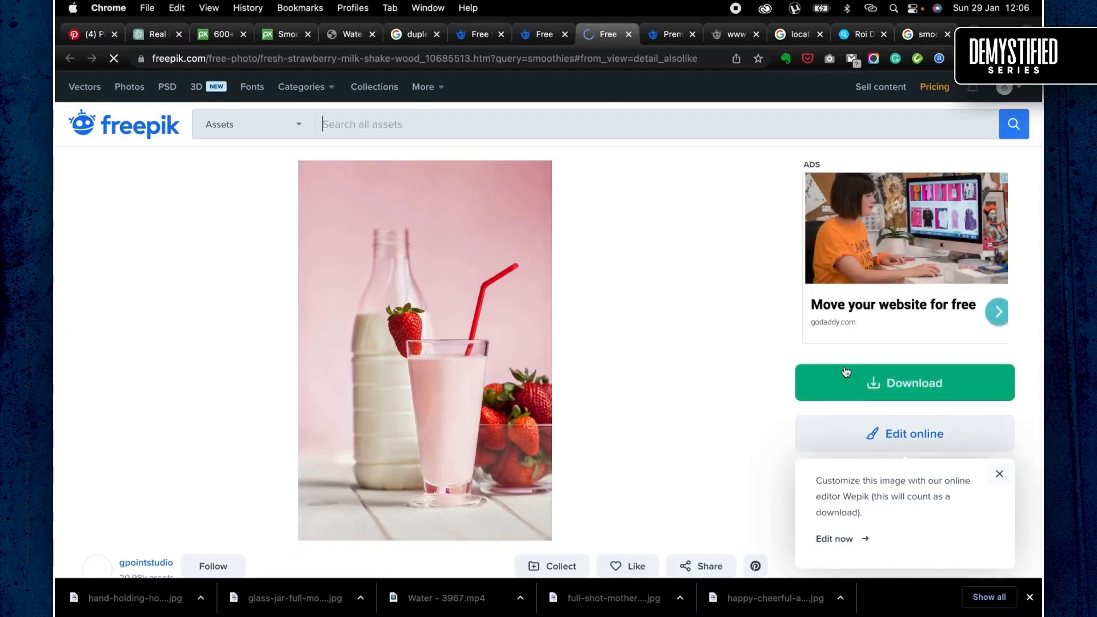
pyautogui.click(869, 389)
pyautogui.scroll(-10, 758, 430)
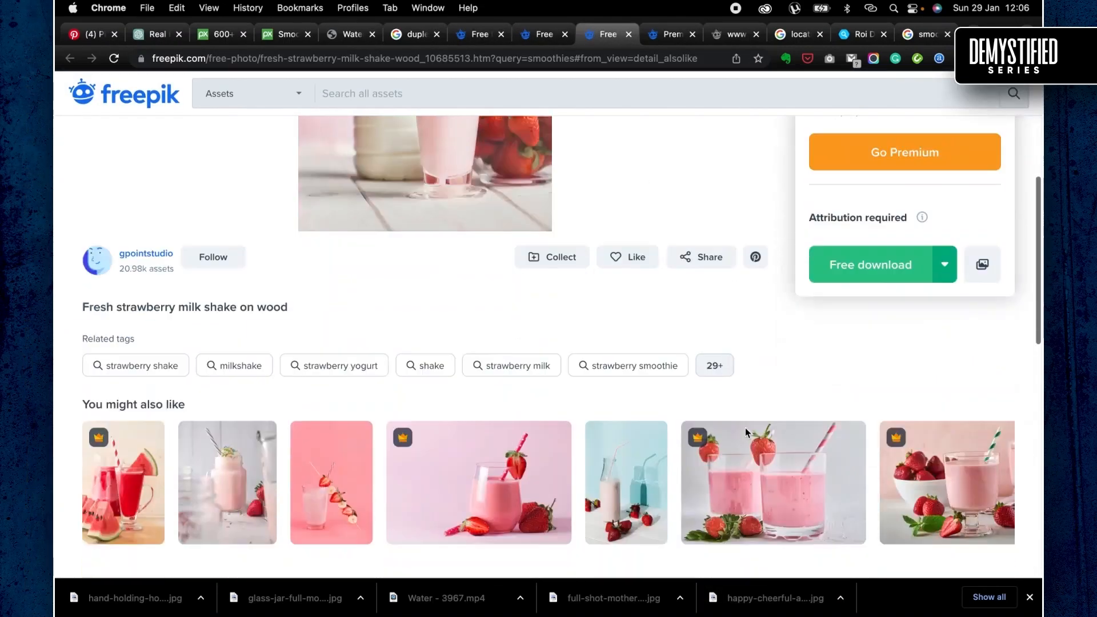
pyautogui.click(663, 35)
pyautogui.click(540, 35)
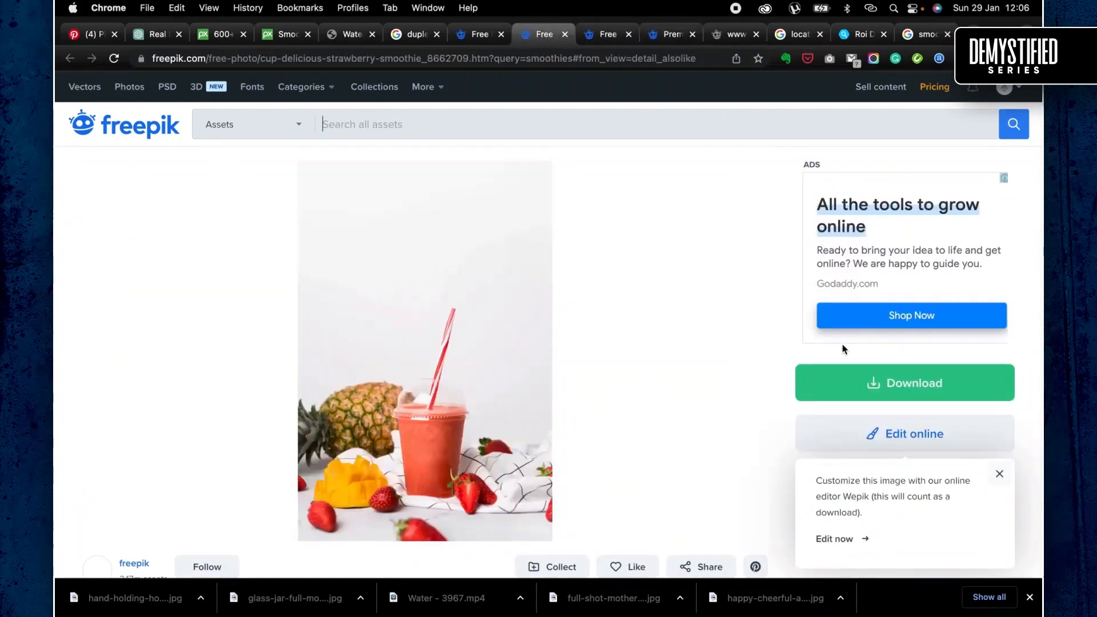
# - Reload the healthy berry smoothie photo's page, download it for free and return to the Freepik smoothies results
pyautogui.click(479, 35)
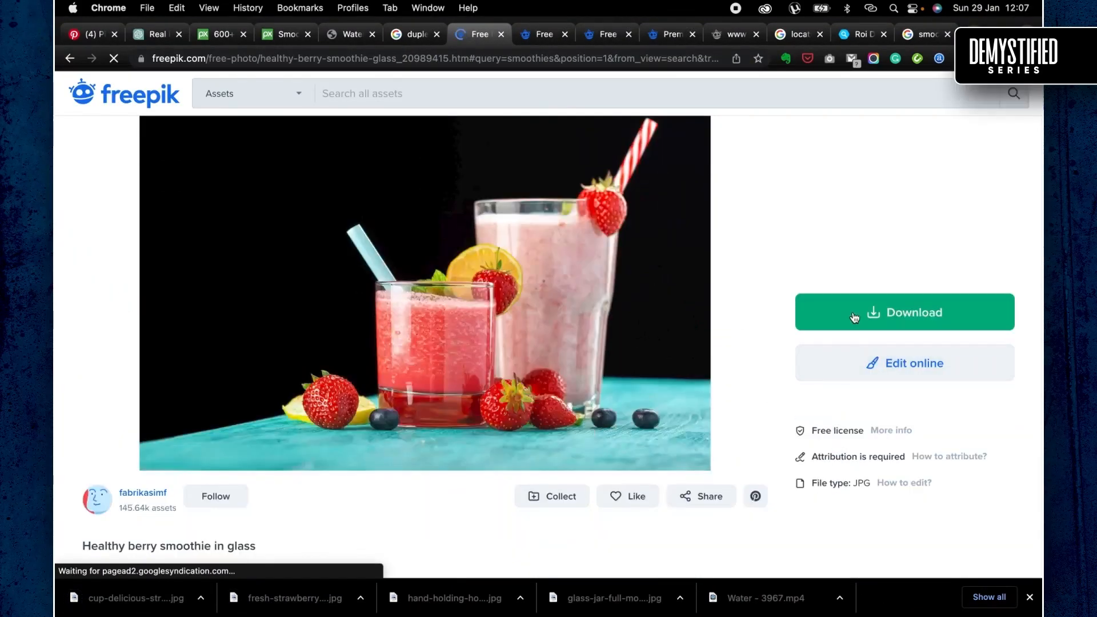
pyautogui.click(854, 313)
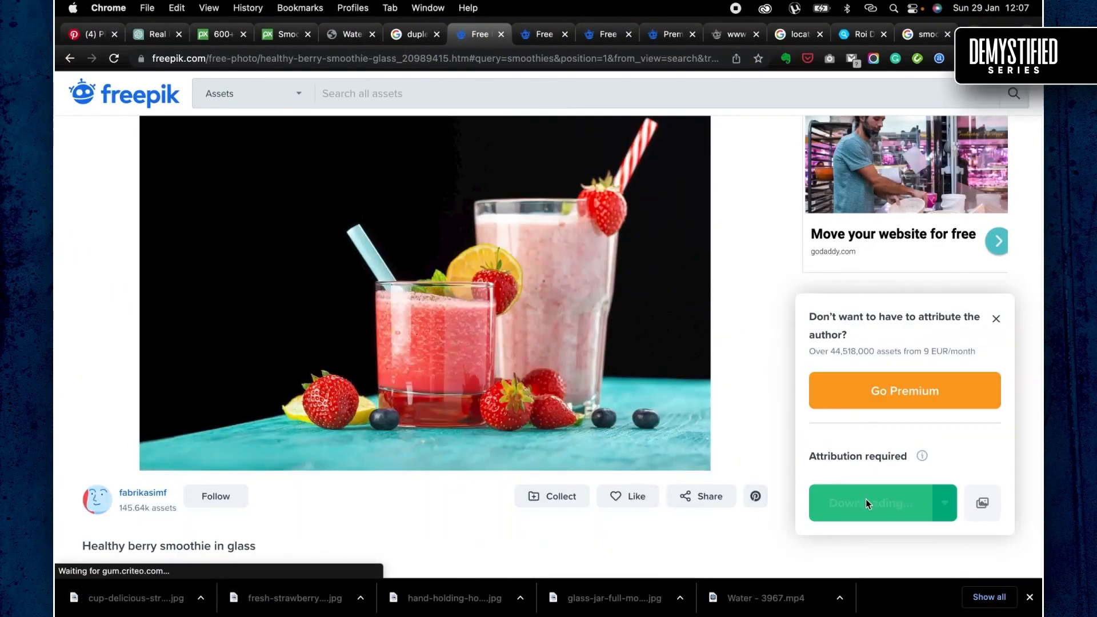
pyautogui.click(865, 499)
pyautogui.click(70, 57)
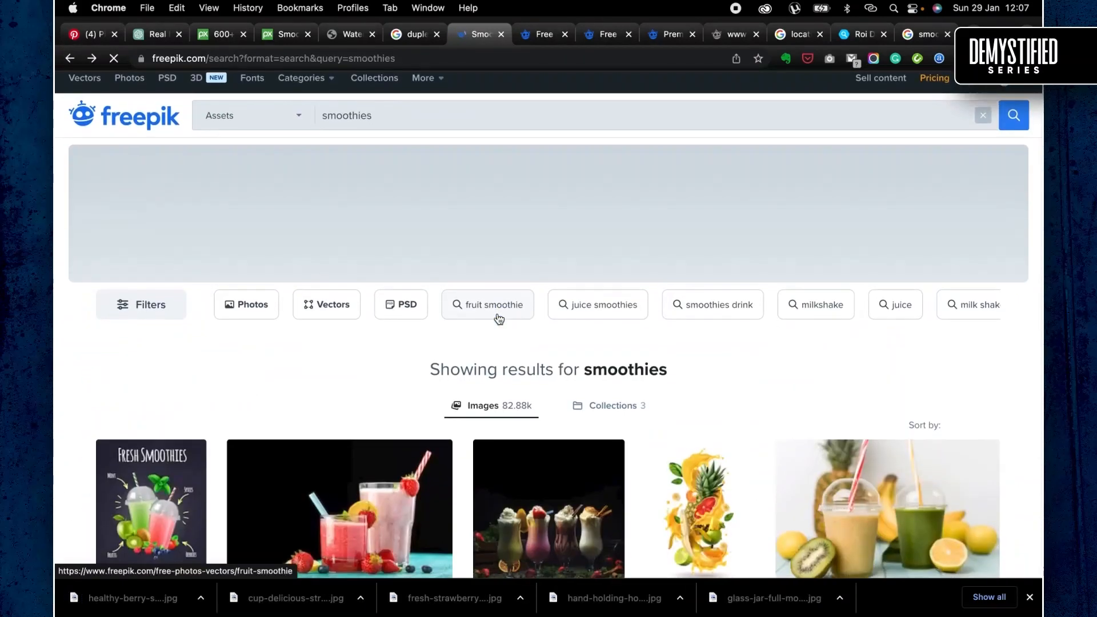
pyautogui.scroll(-2, 499, 318)
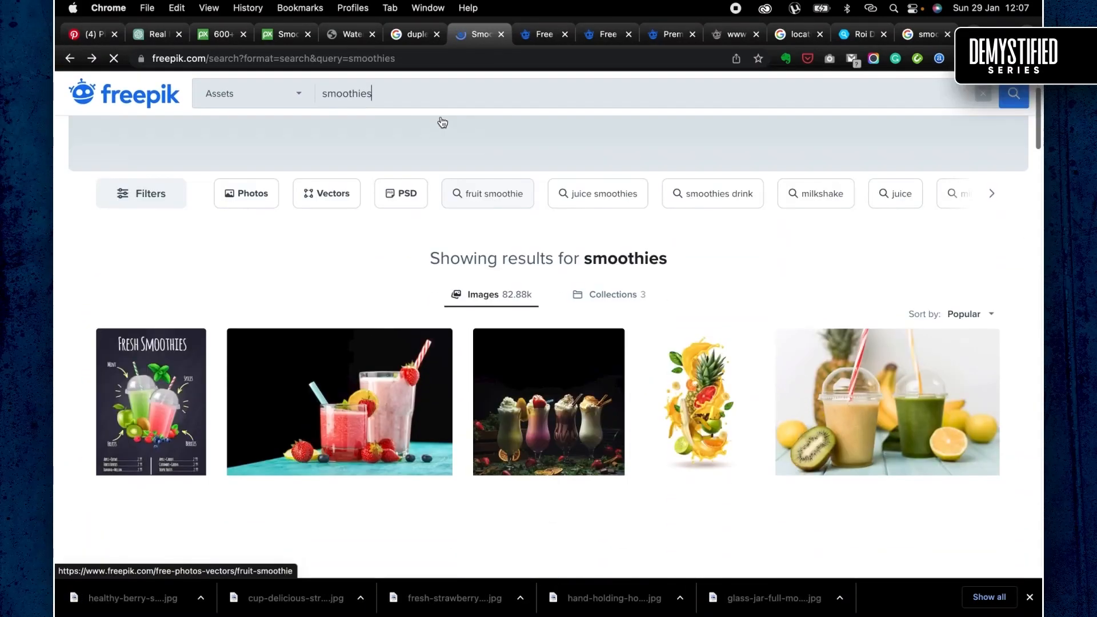
# - Switch to Photoshop
pyautogui.press('super+Tab')
pyautogui.press('super+Tab')
pyautogui.press('super+Tab')
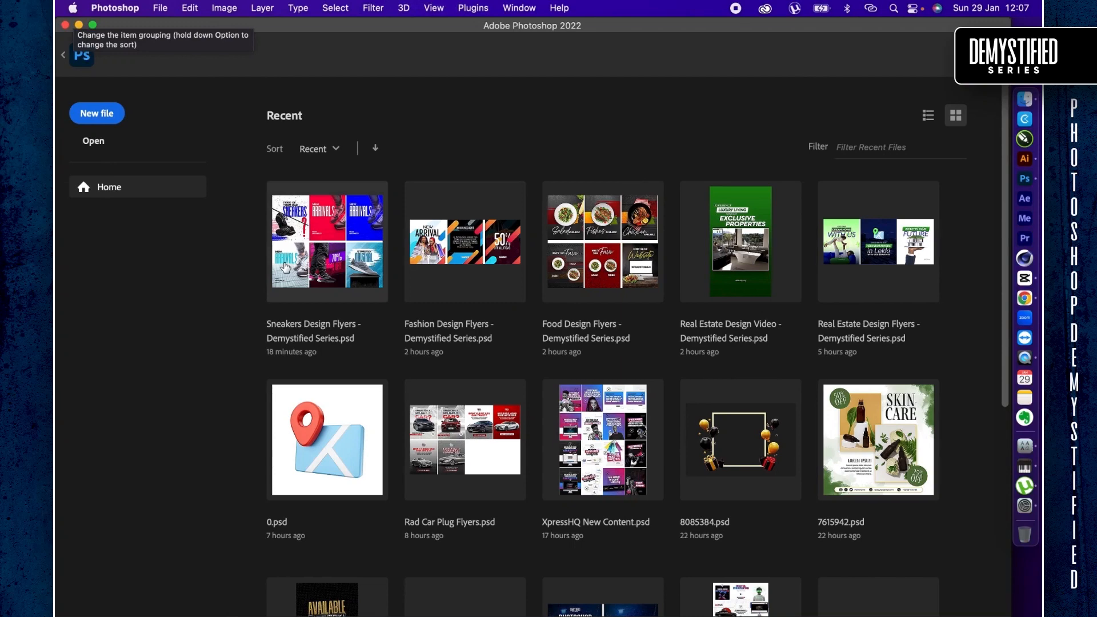
pyautogui.click(98, 118)
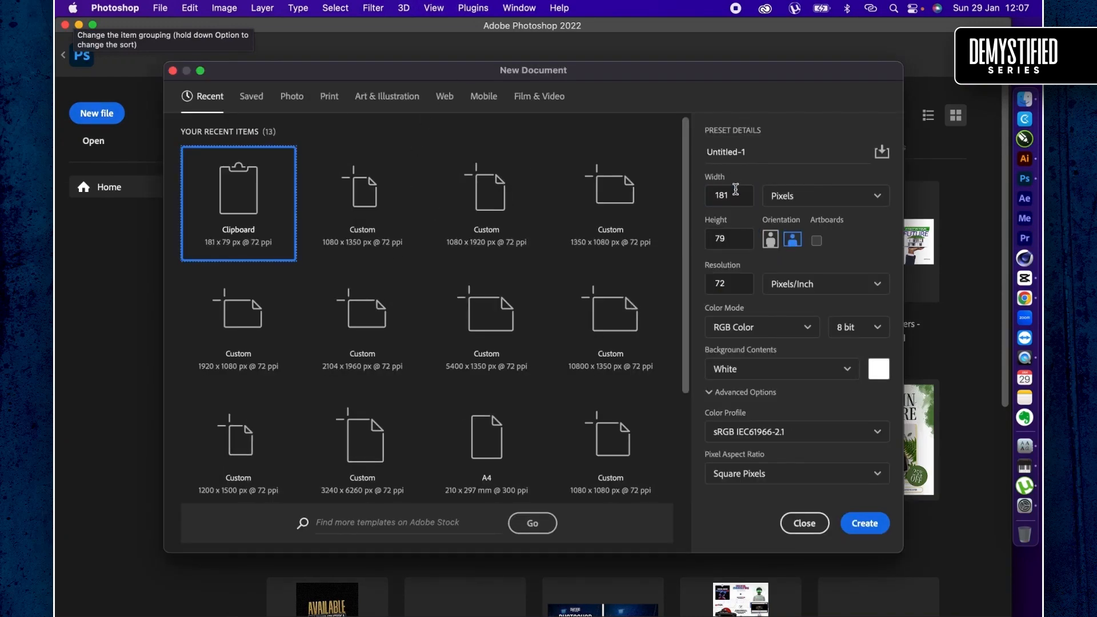
pyautogui.press('Return')
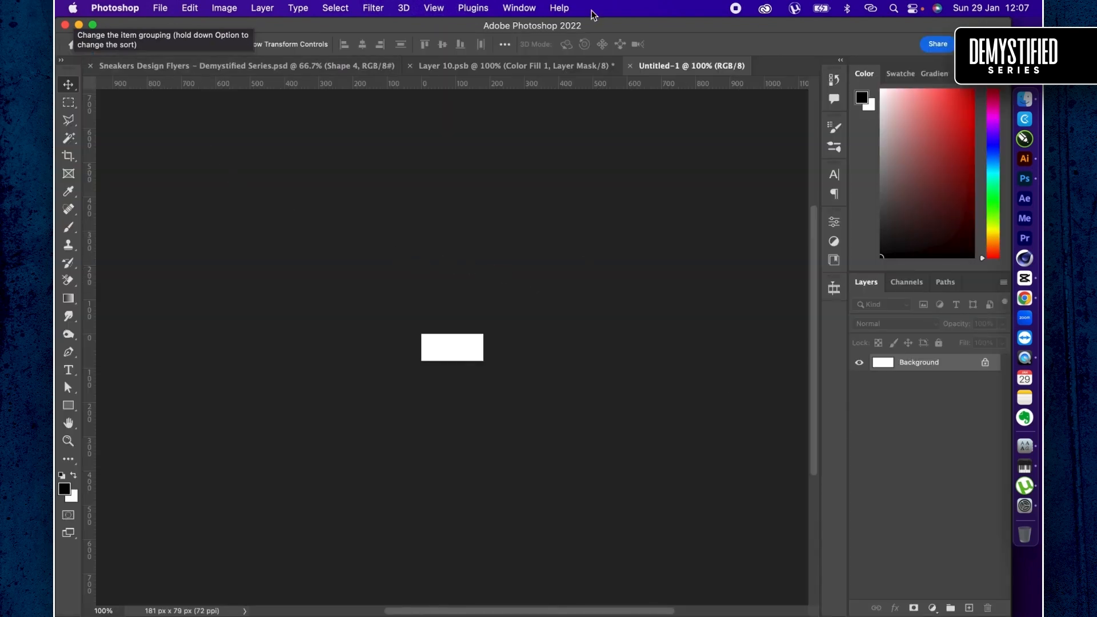
pyautogui.click(631, 66)
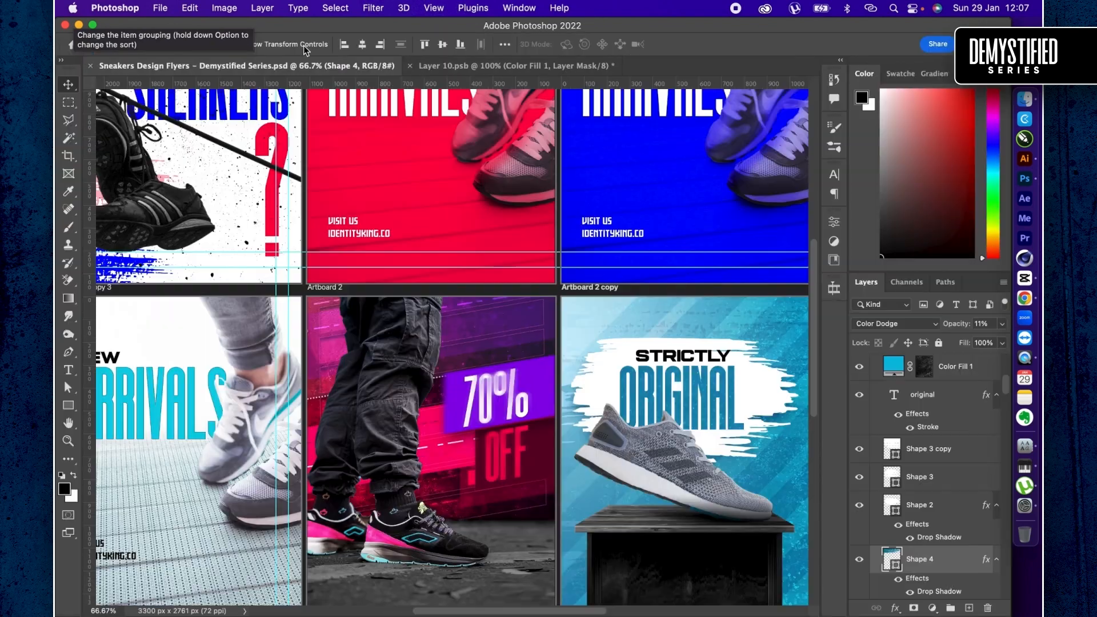
# - Create a new 1080 x 1350 px document at 72 ppi from the recent custom presets
pyautogui.click(76, 49)
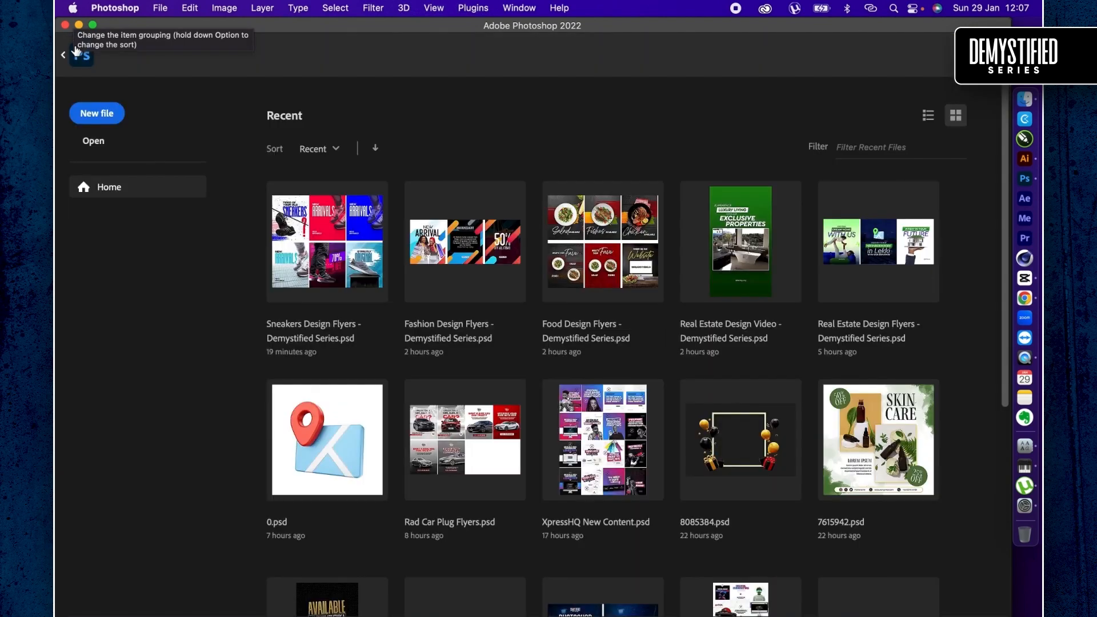
pyautogui.click(104, 104)
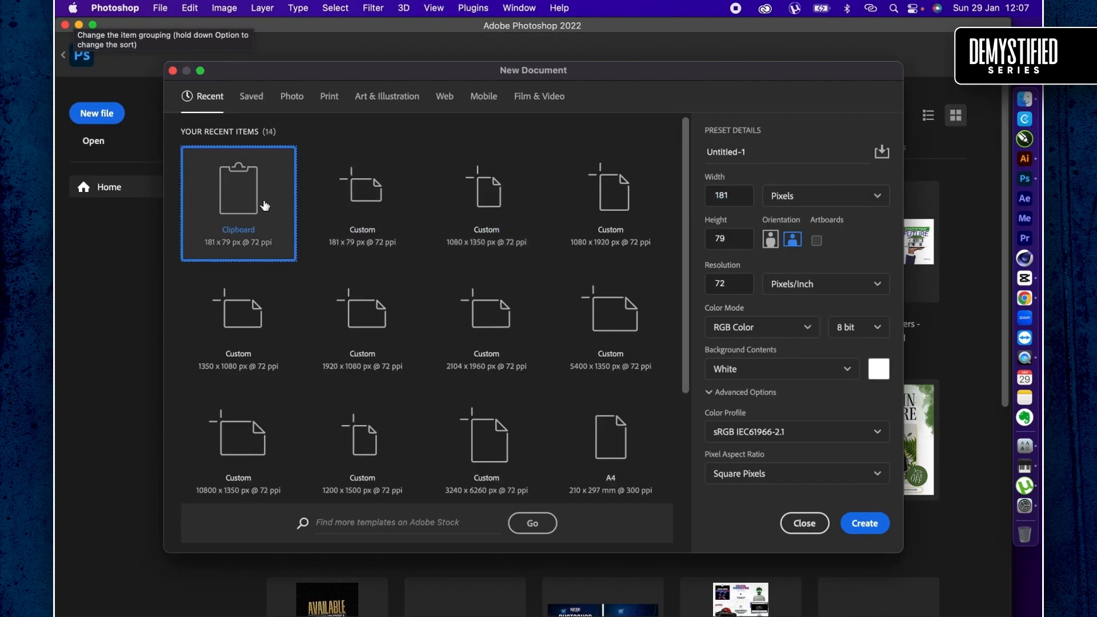
pyautogui.click(490, 203)
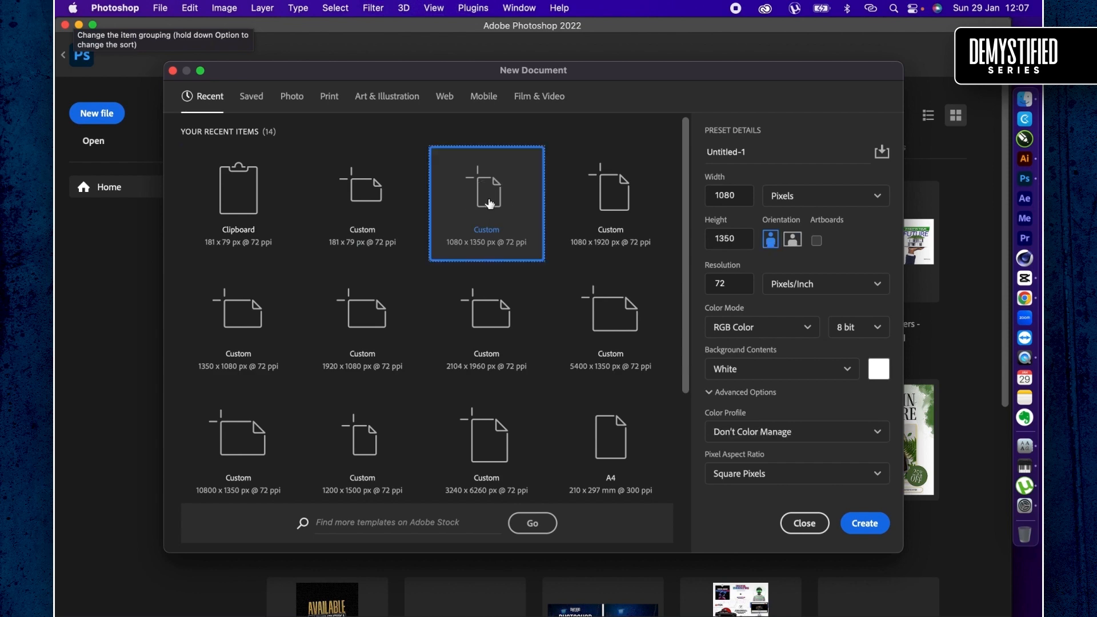
pyautogui.click(871, 533)
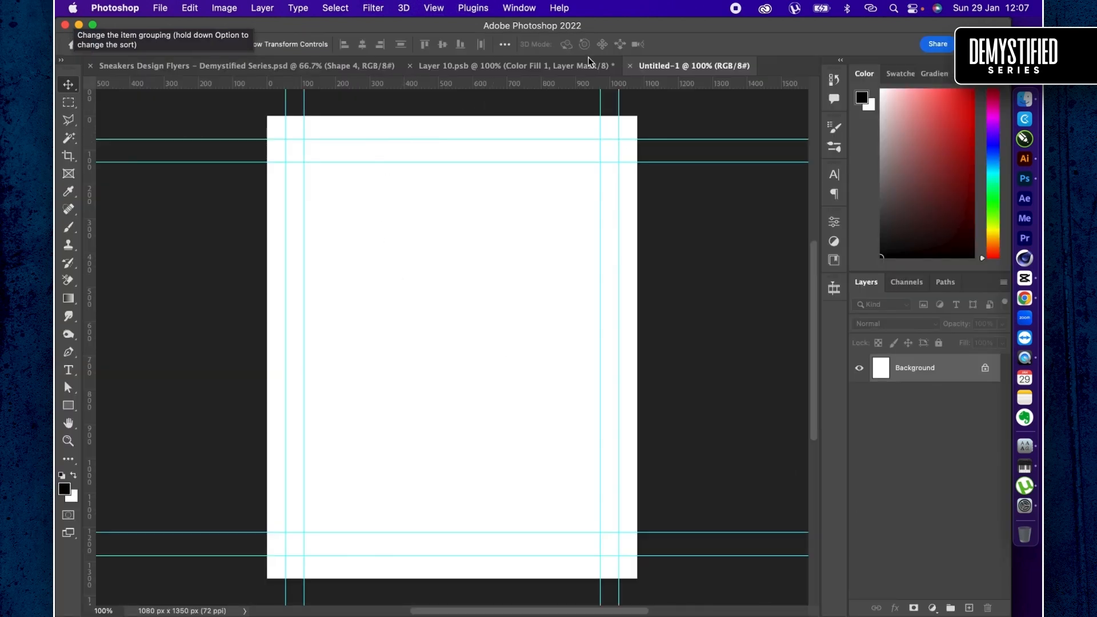
# - Place the healthy berry smoothie photo from the Finder Downloads folder into the blank Photoshop document
pyautogui.press('super+Tab')
pyautogui.press('super+Tab')
pyautogui.press('super+Tab')
pyautogui.press('super+Tab')
pyautogui.press('super+Tab')
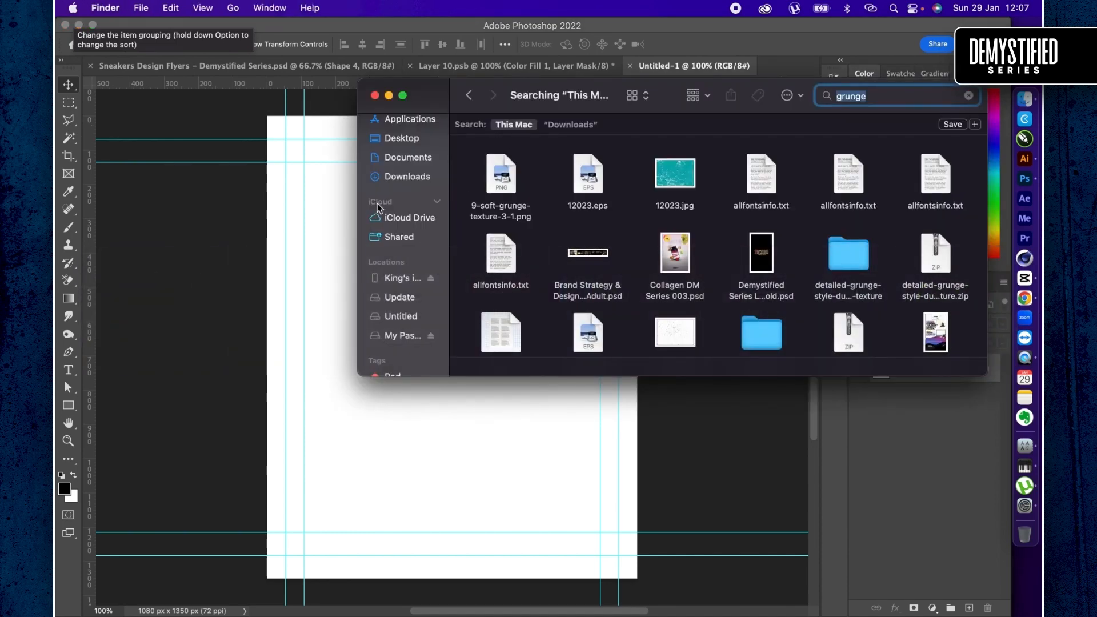
pyautogui.click(400, 177)
pyautogui.scroll(-10, 530, 183)
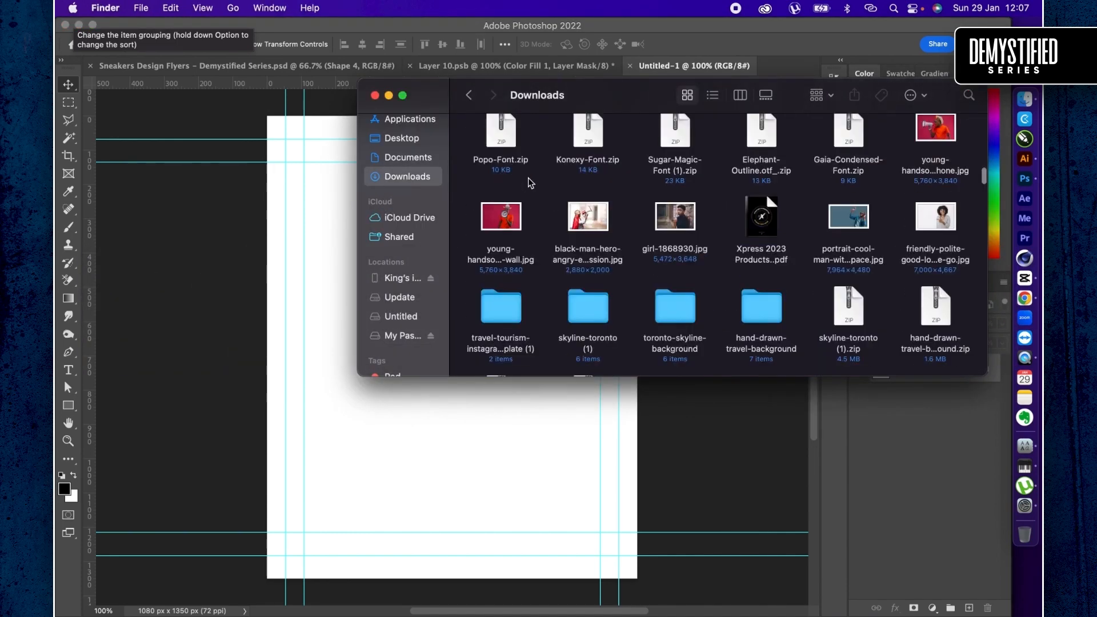
pyautogui.scroll(10, 530, 183)
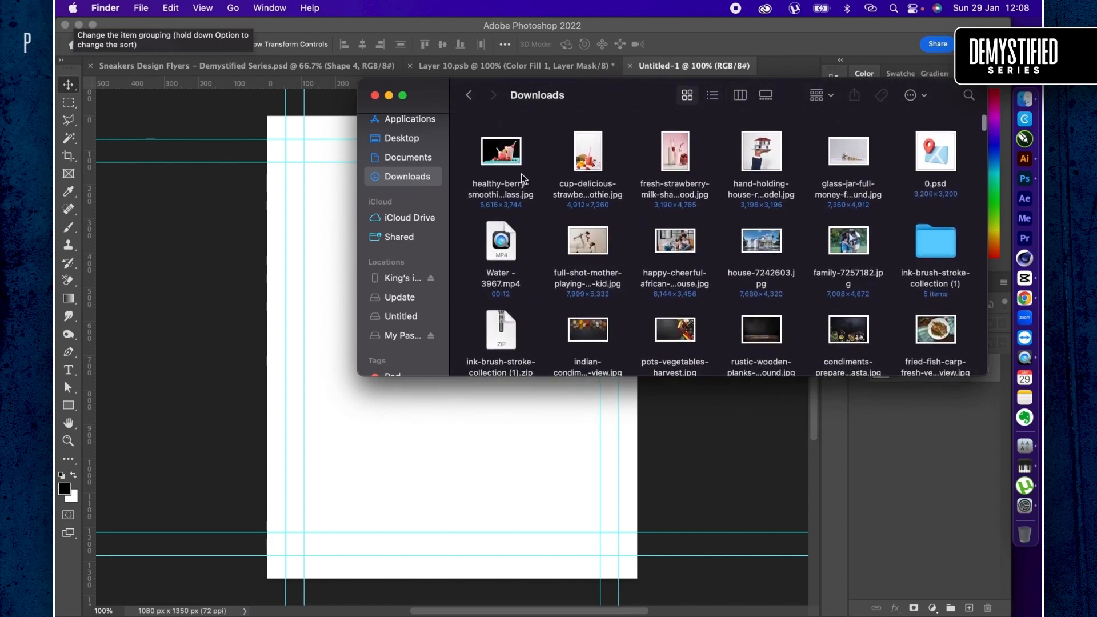
pyautogui.click(508, 161)
pyautogui.moveTo(499, 158)
pyautogui.mouseDown()
pyautogui.moveTo(505, 451)
pyautogui.moveTo(525, 457)
pyautogui.mouseUp()
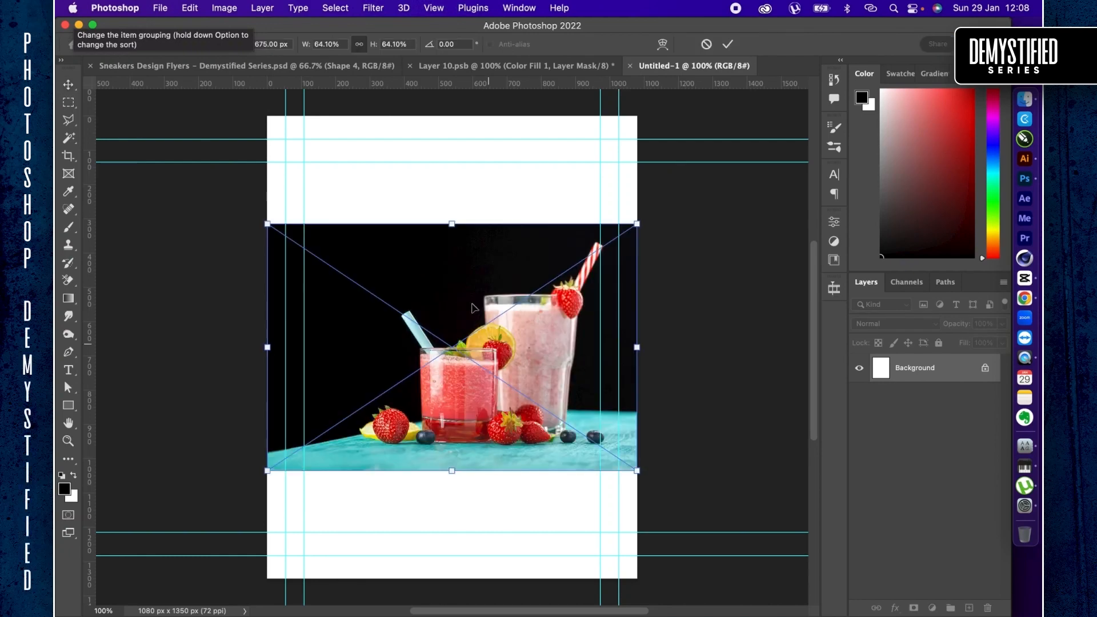
# - Move the placed smoothie photo into the lower half of the canvas and commit the placement
pyautogui.moveTo(472, 309); pyautogui.dragTo(475, 420)
pyautogui.moveTo(434, 390); pyautogui.dragTo(431, 353)
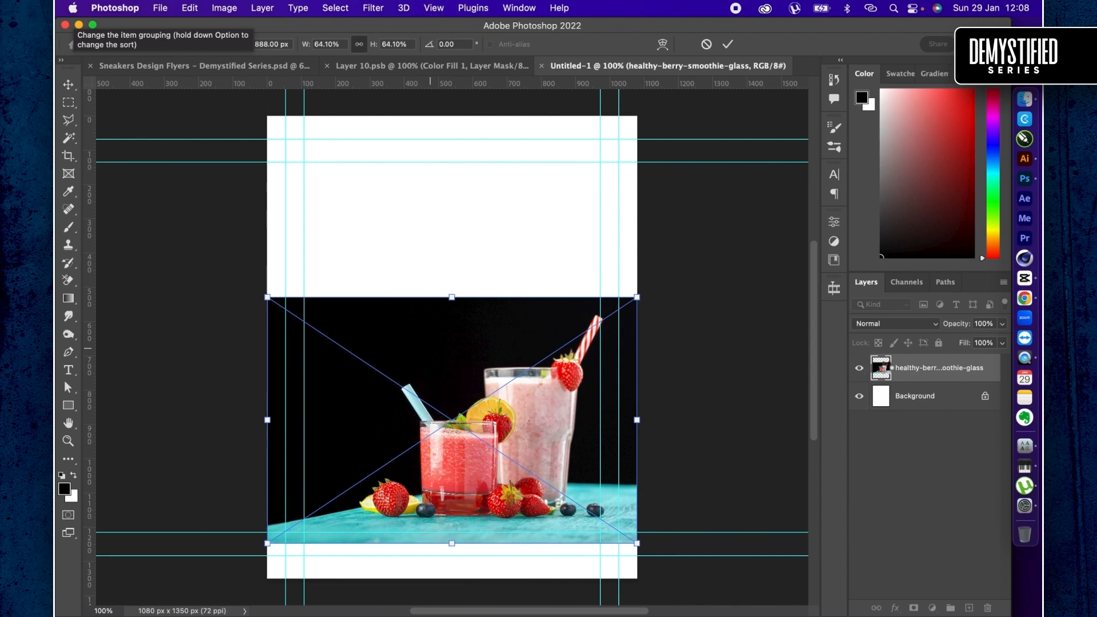
pyautogui.press('Return')
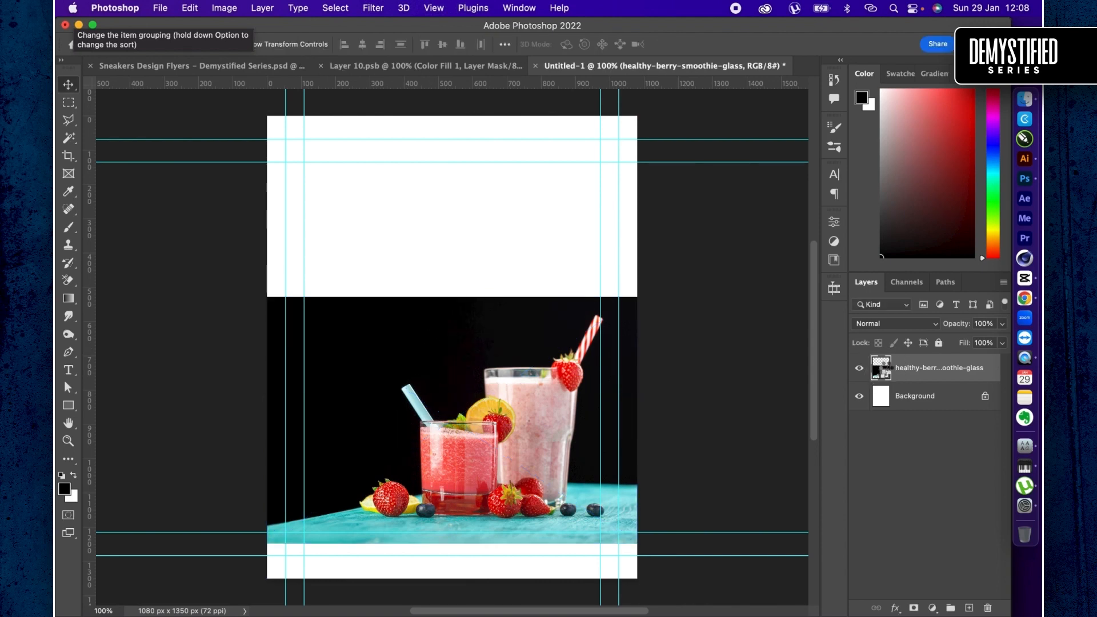
# - Open the placed smoothie photo's source image and select the two glasses and the fruit as the subject
pyautogui.doubleClick(883, 369)
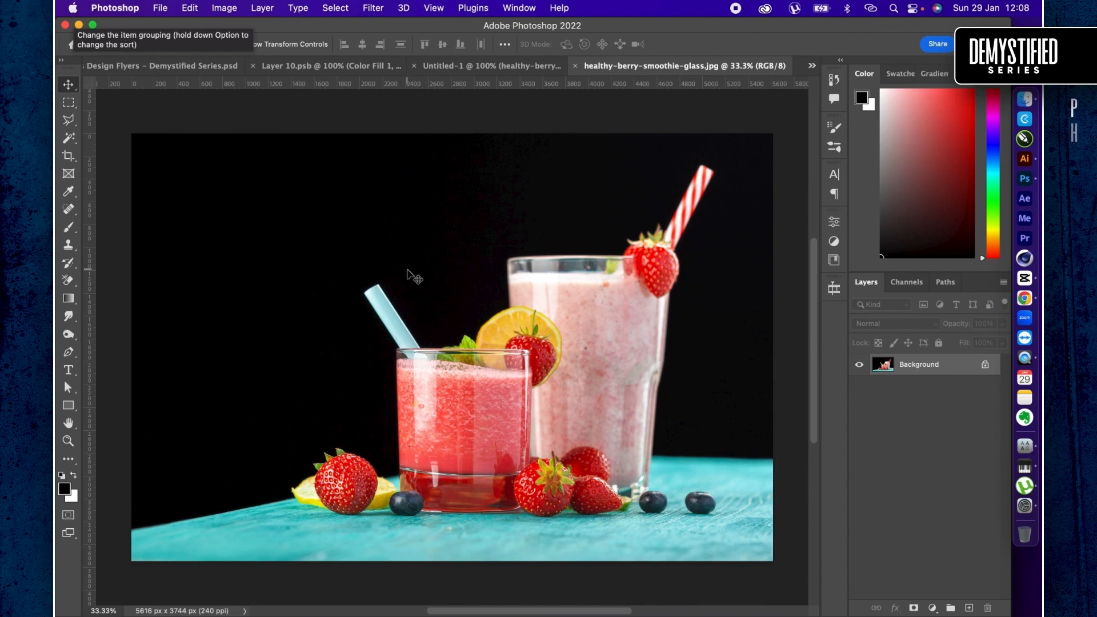
pyautogui.press('w')
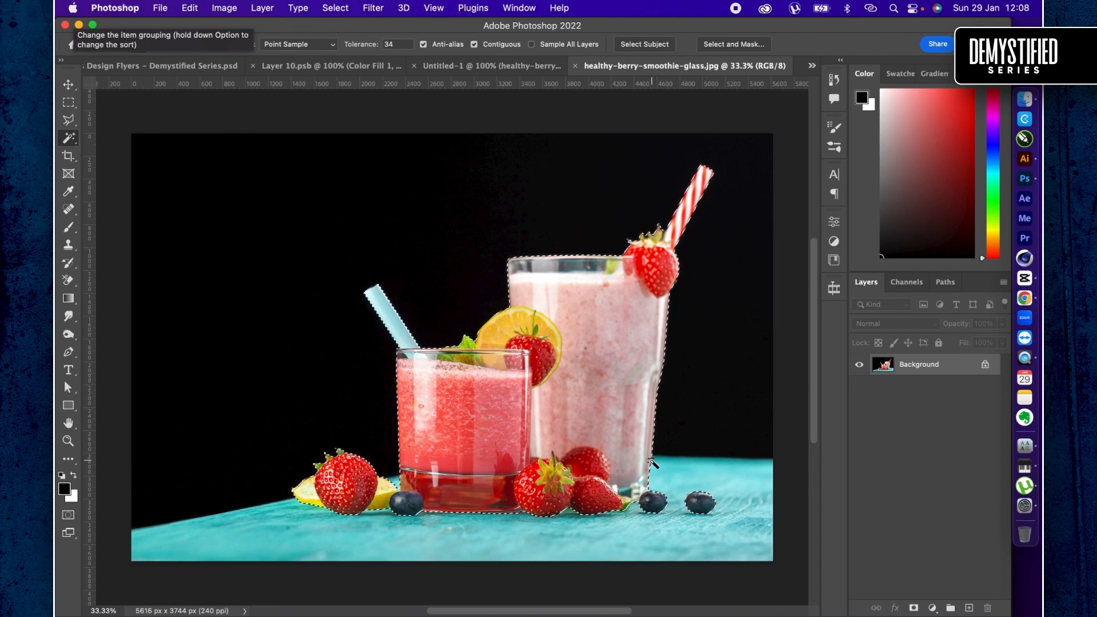
# - Add the whole turquoise tabletop to the selection by outlining it with the Lasso, going past the photo's side and lower edges
pyautogui.press('l')
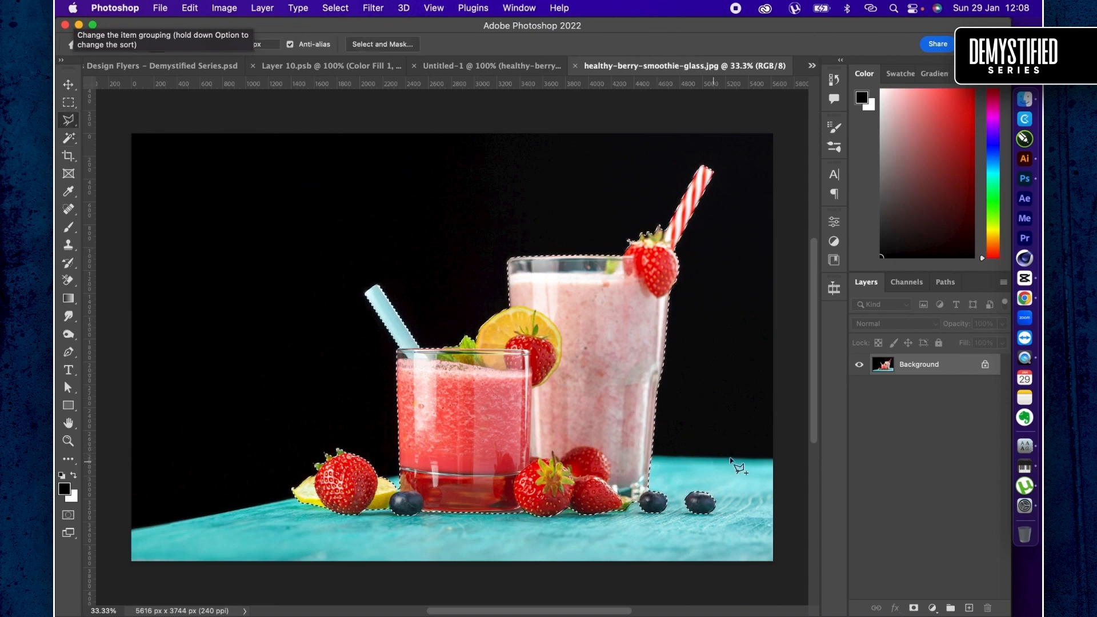
pyautogui.click(794, 462)
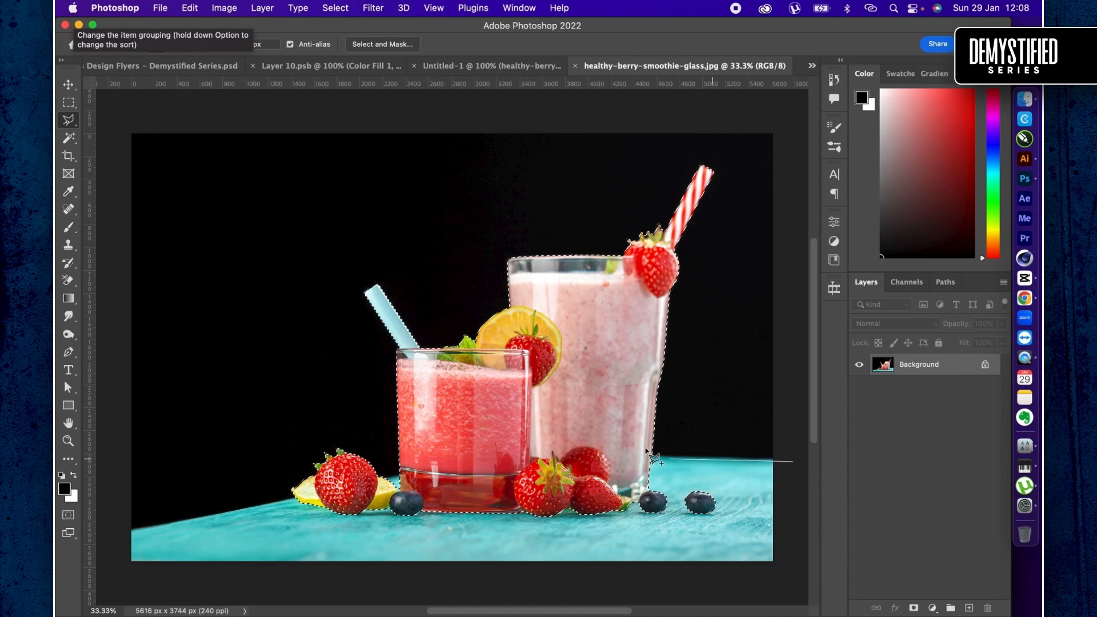
pyautogui.click(632, 459)
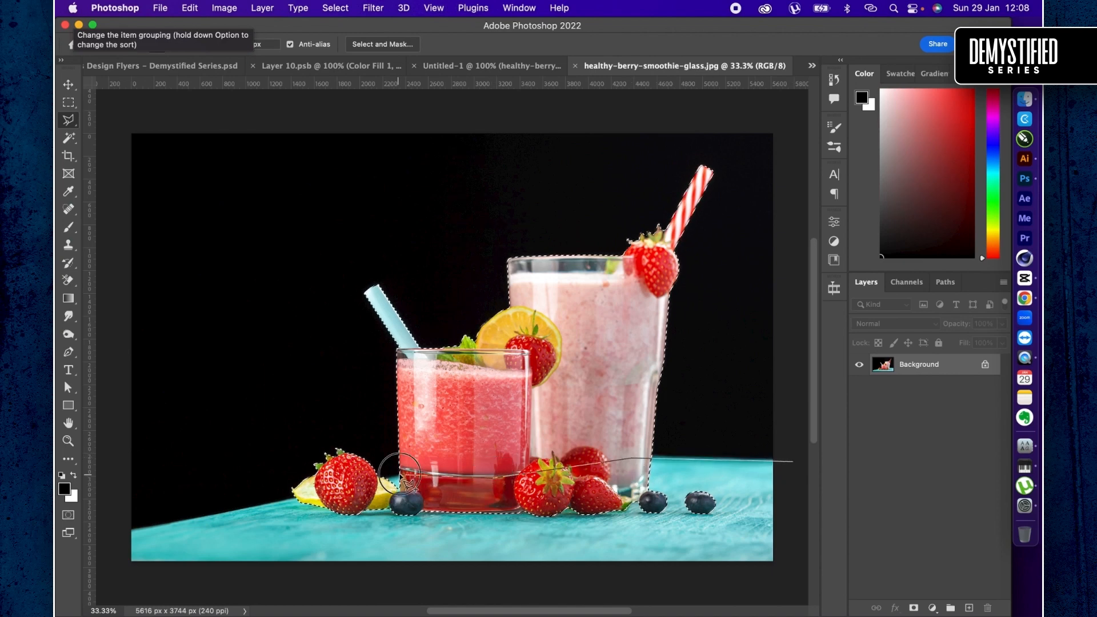
pyautogui.click(399, 475)
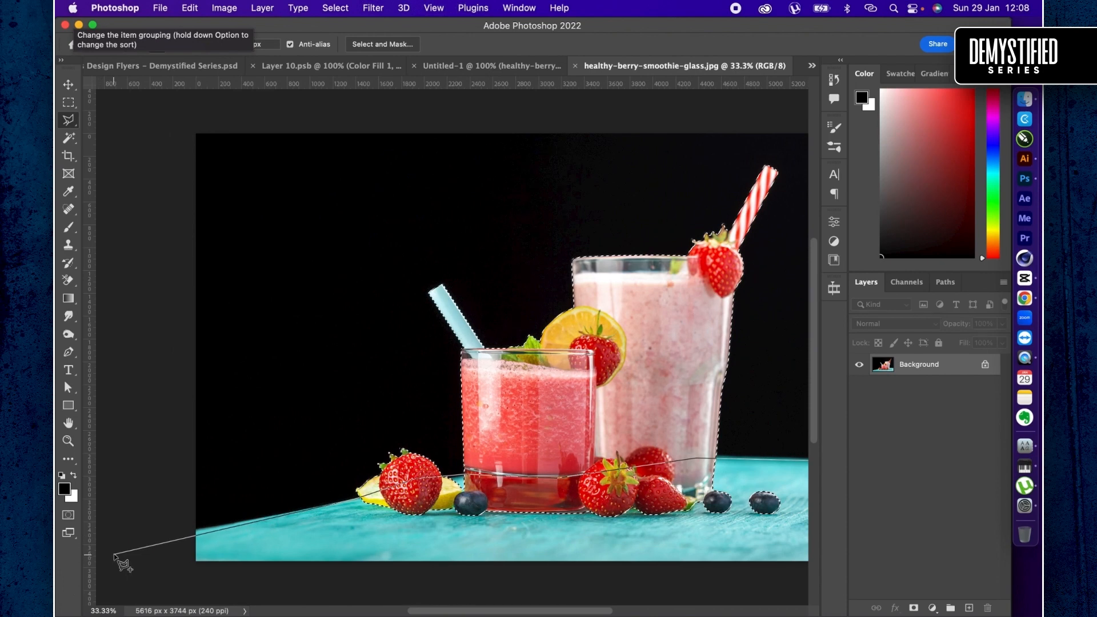
pyautogui.press('super+minus')
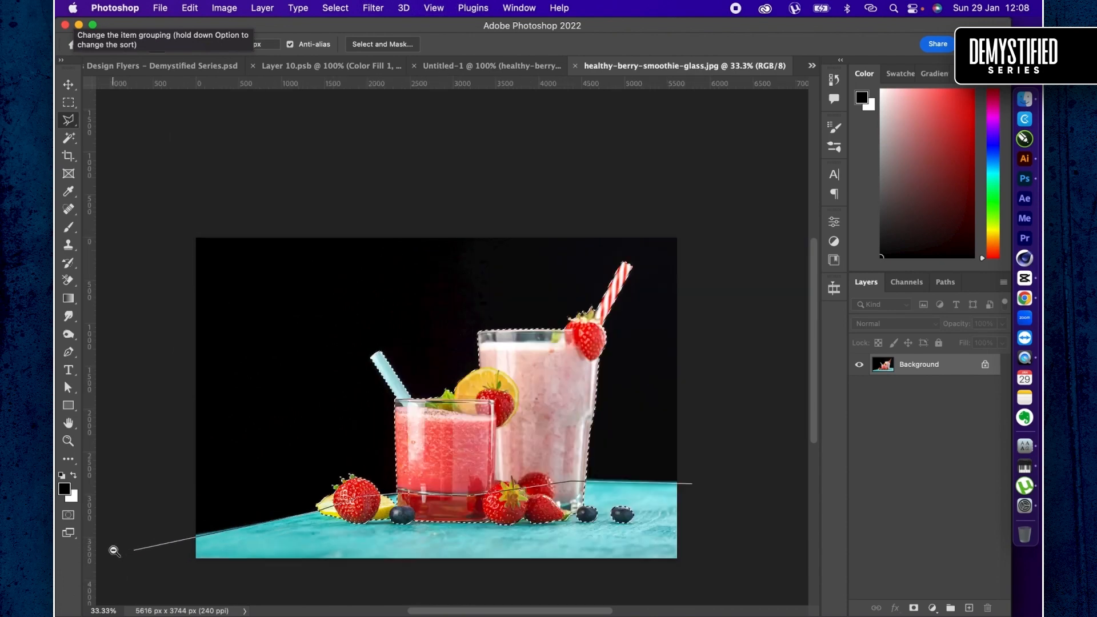
pyautogui.click(133, 550)
pyautogui.click(172, 598)
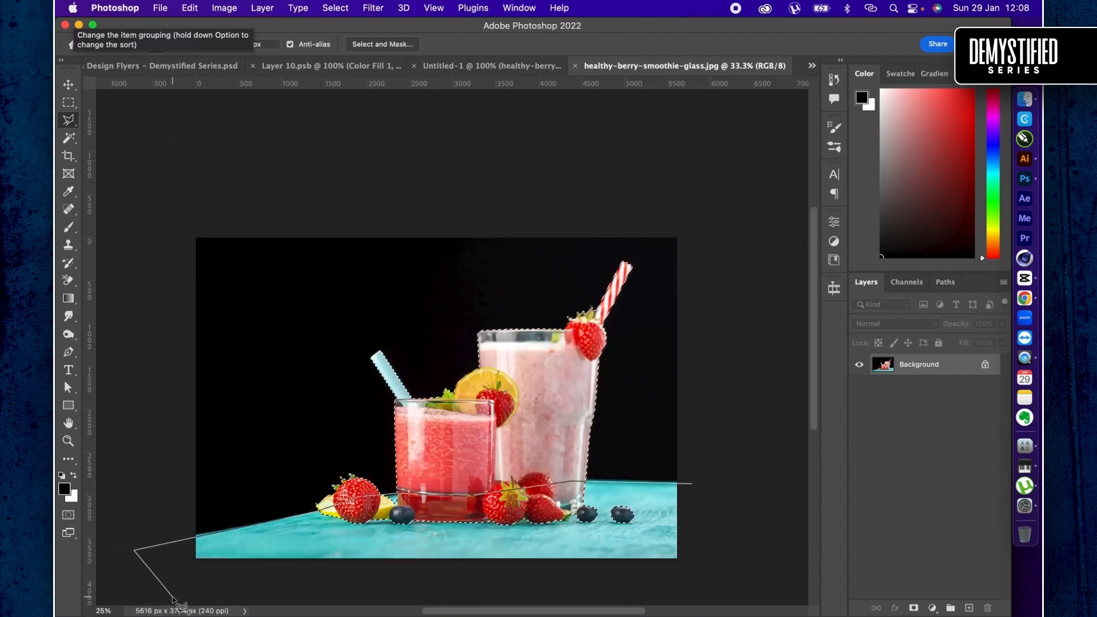
pyautogui.click(714, 587)
pyautogui.click(721, 533)
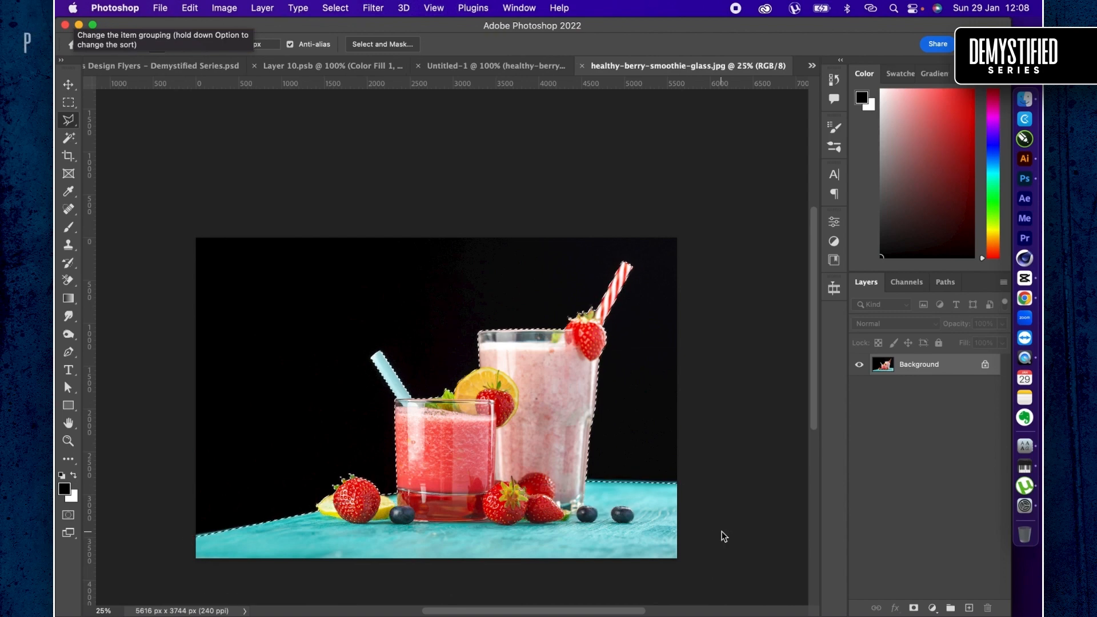
# - Copy the selected drinks and table to a new layer and bring that layer into the Untitled-1 document
pyautogui.press('super+j')
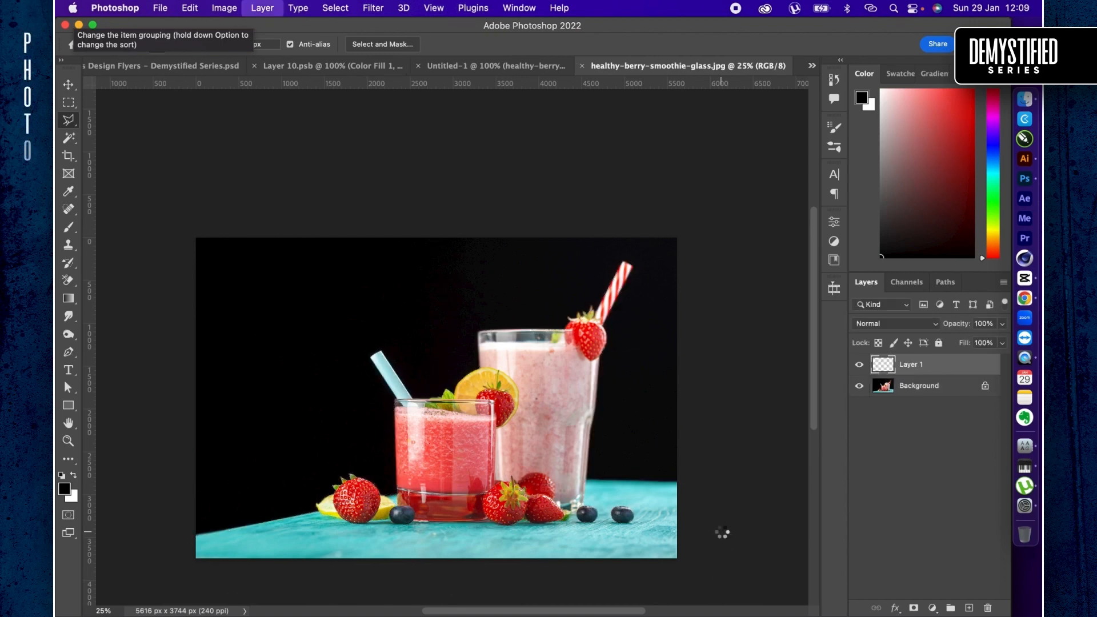
pyautogui.press('v')
pyautogui.moveTo(362, 262); pyautogui.dragTo(535, 213)
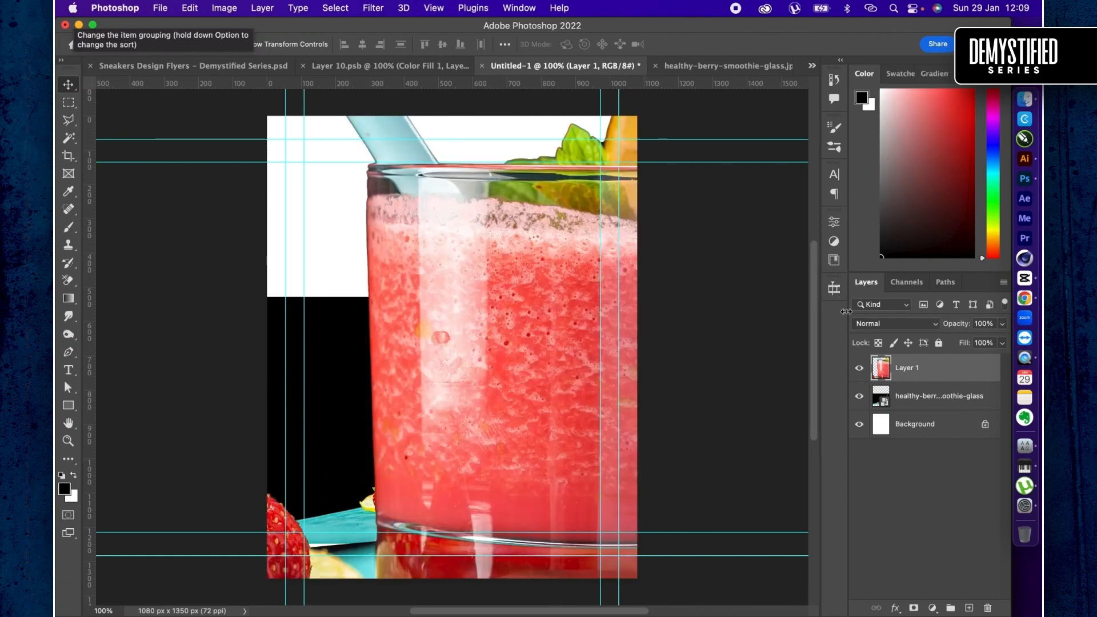
# - Delete the originally placed healthy-berry smoothie photo layer from the Untitled-1 document
pyautogui.click(923, 403)
pyautogui.press('Delete')
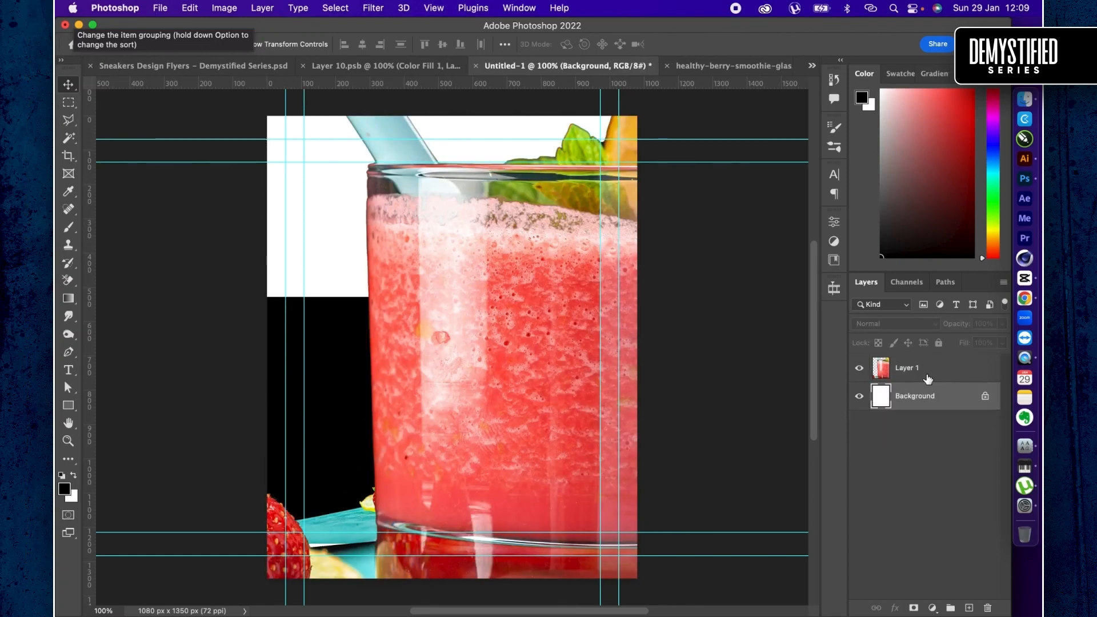
# - Scale the cutout on Layer 1 proportionally to 29% and commit the transform
pyautogui.click(928, 377)
pyautogui.press('super+t')
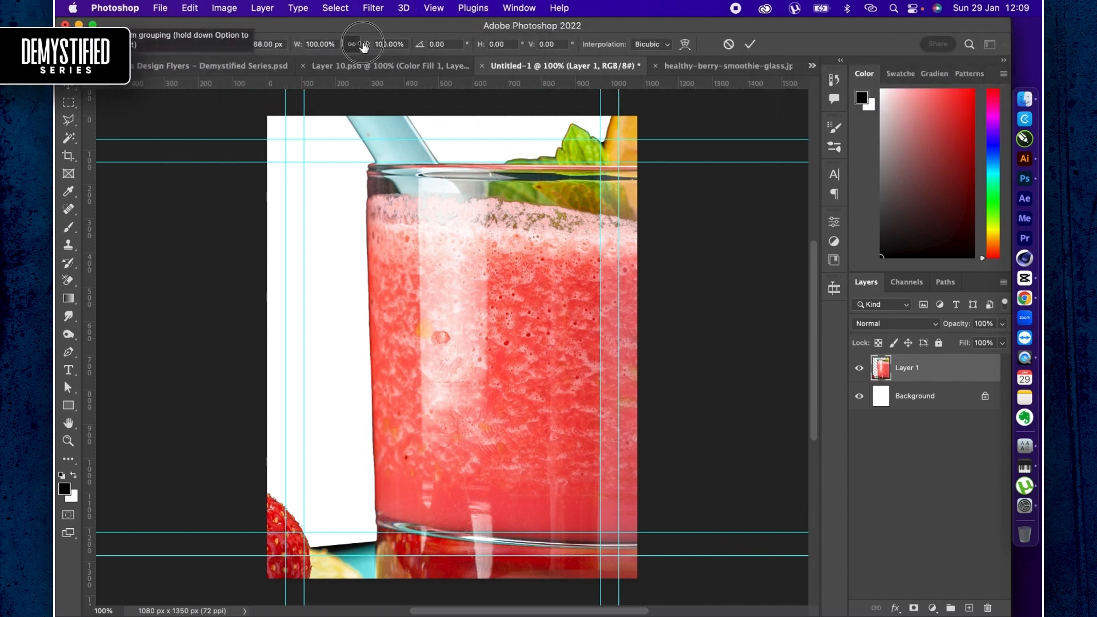
pyautogui.moveTo(367, 46); pyautogui.dragTo(332, 86)
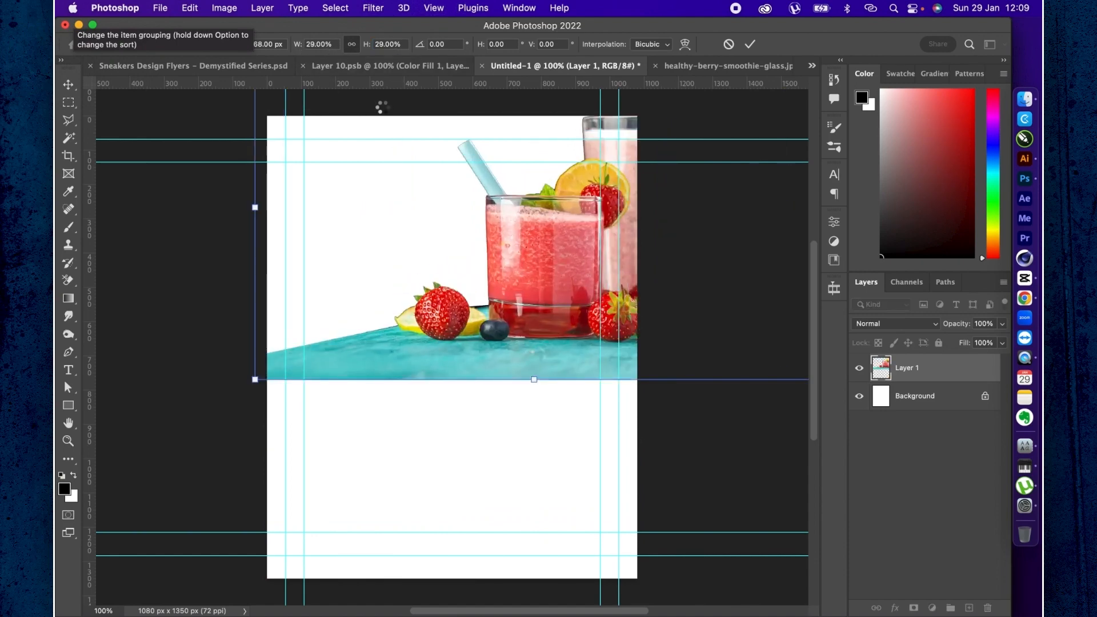
pyautogui.press('Return')
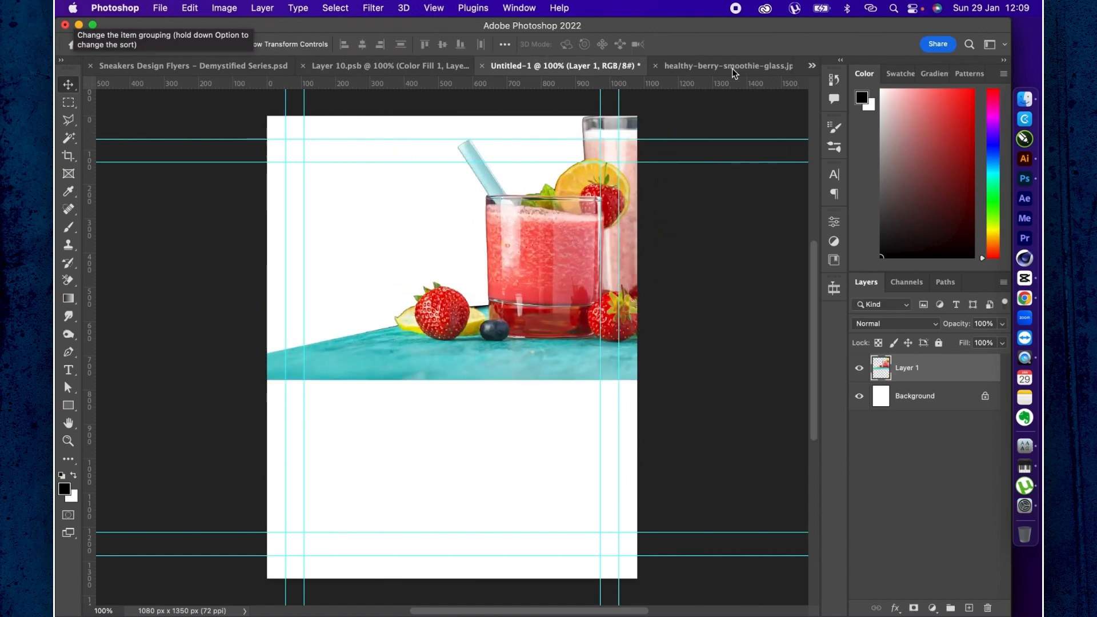
# - Delete the cutout from Untitled-1 and undo the layer copy in the smoothie source image to restore the selection
pyautogui.press('Delete')
pyautogui.click(732, 68)
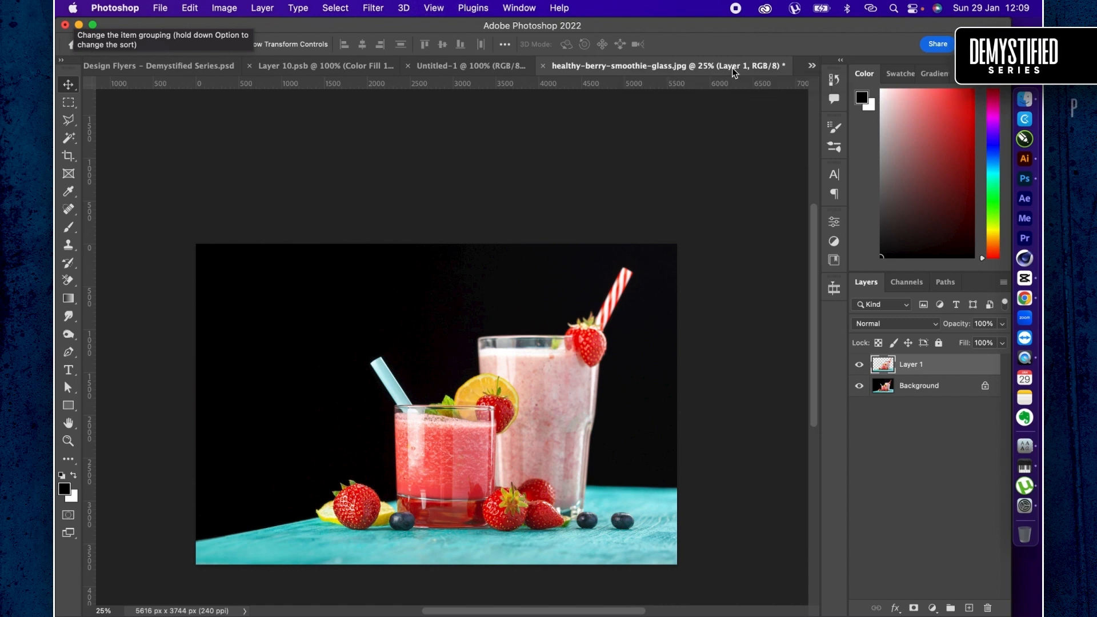
pyautogui.press('super+z')
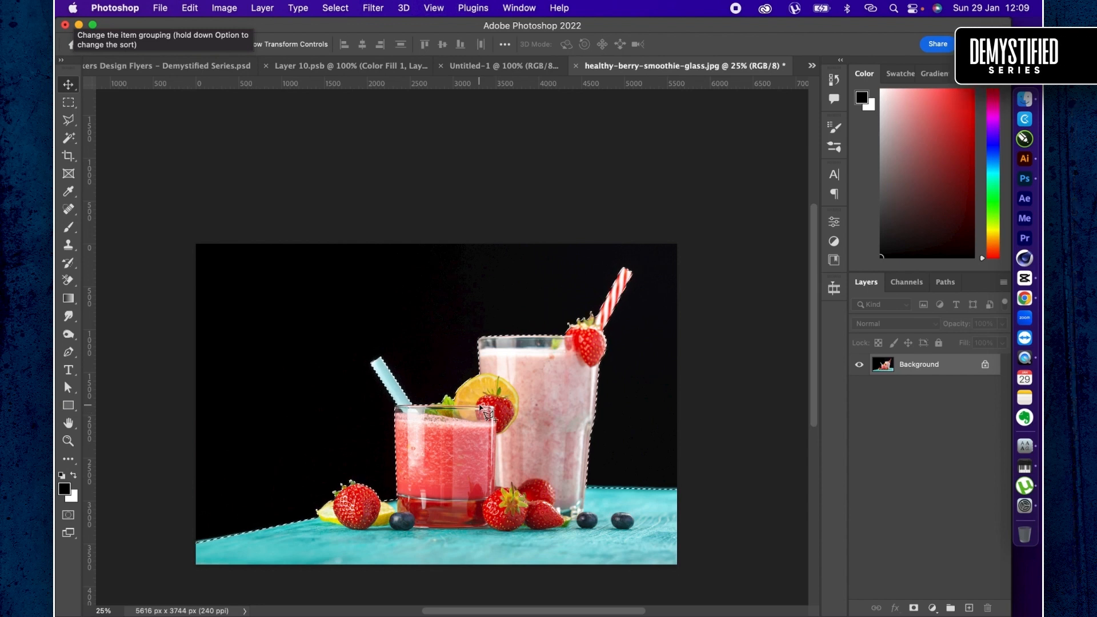
# - Refine the selection with Select and Mask, setting Shift Edge to -98% and Feather to 1.9 px, output as a selection
pyautogui.press('l')
pyautogui.rightClick(482, 408)
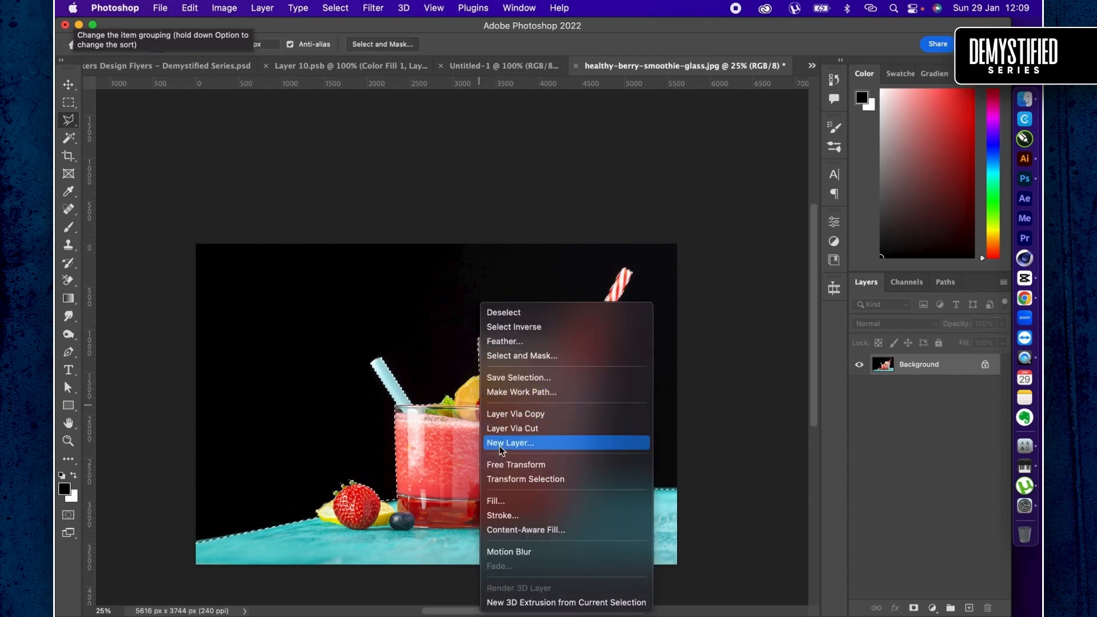
pyautogui.click(487, 356)
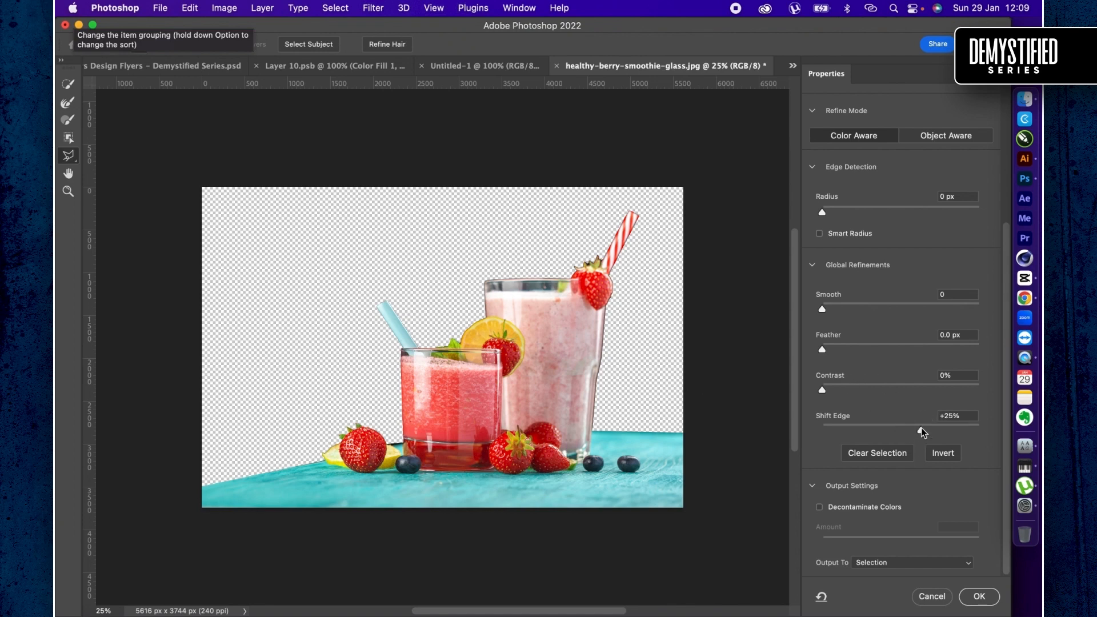
pyautogui.click(947, 426)
pyautogui.press('f')
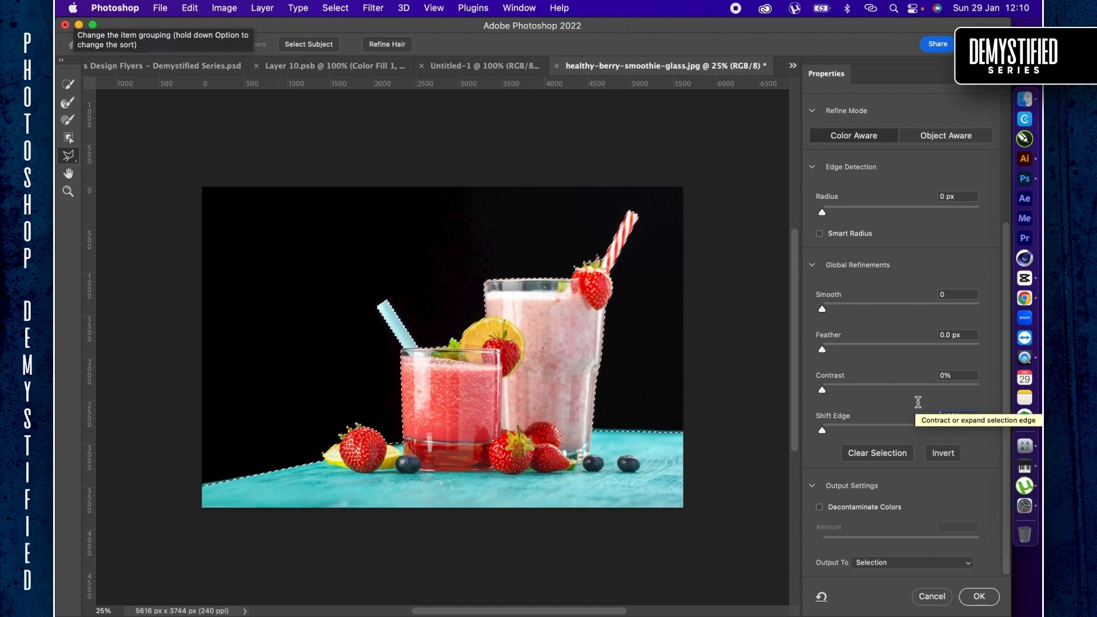
pyautogui.write('2')
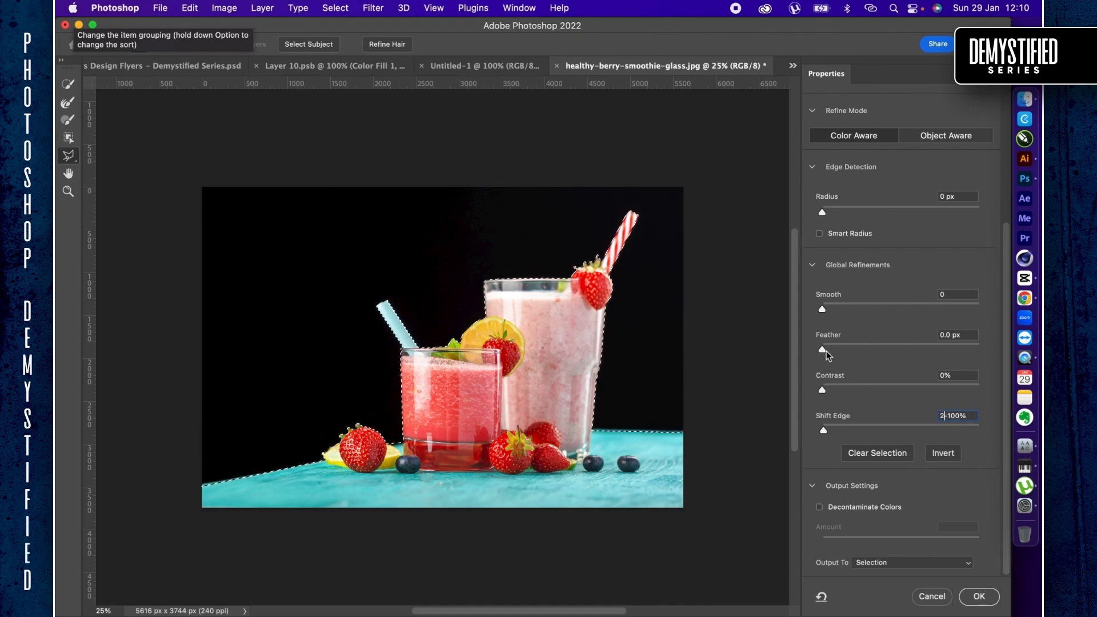
pyautogui.press('Return')
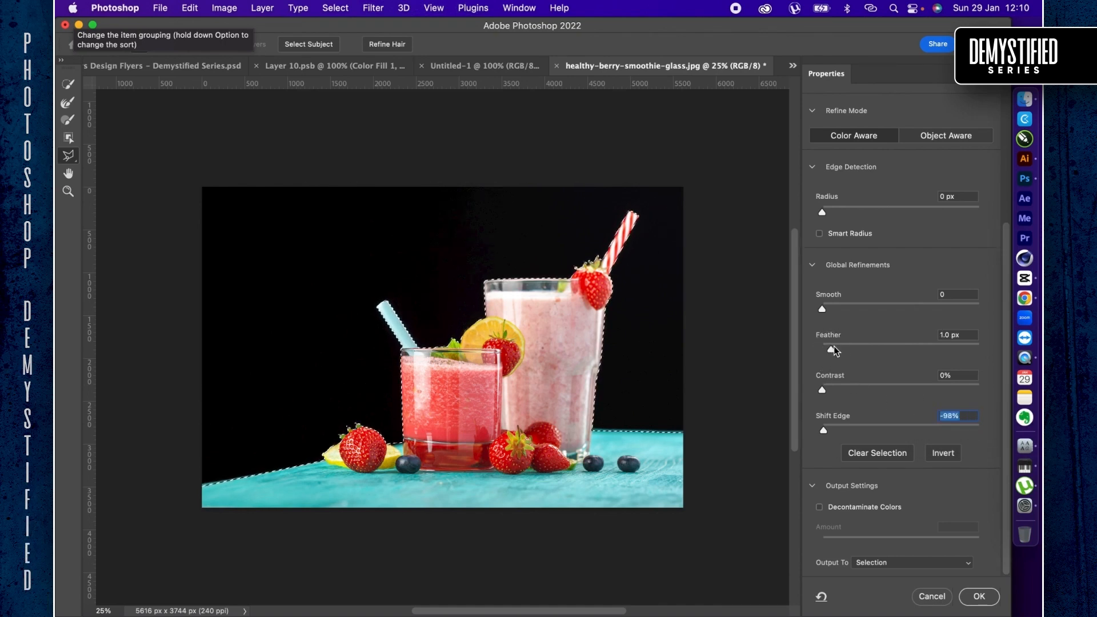
pyautogui.moveTo(833, 350); pyautogui.dragTo(838, 351)
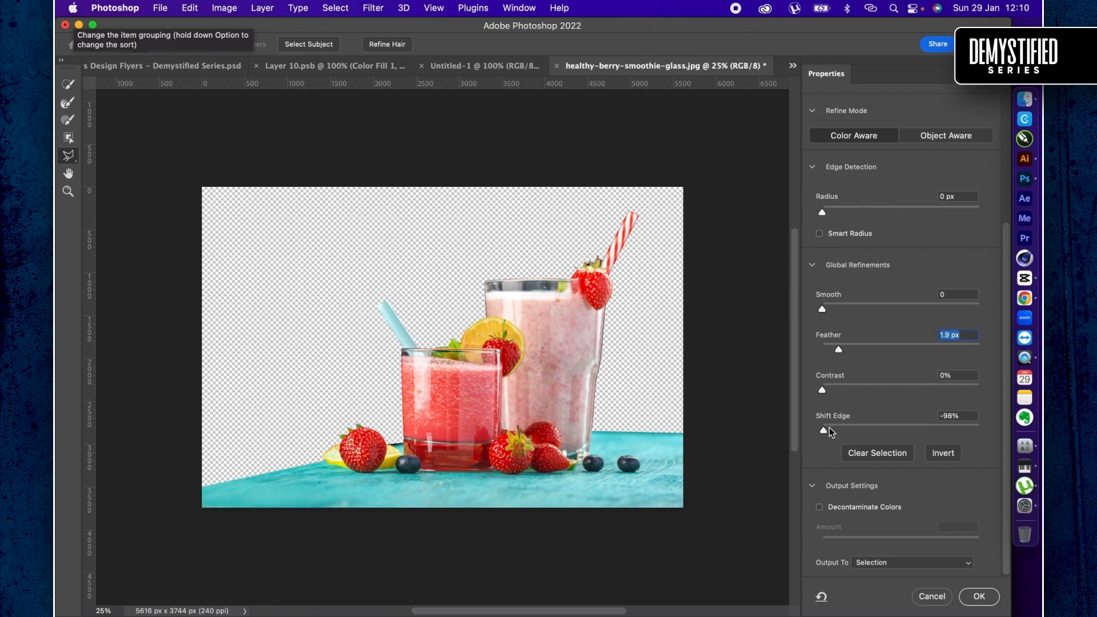
pyautogui.click(972, 600)
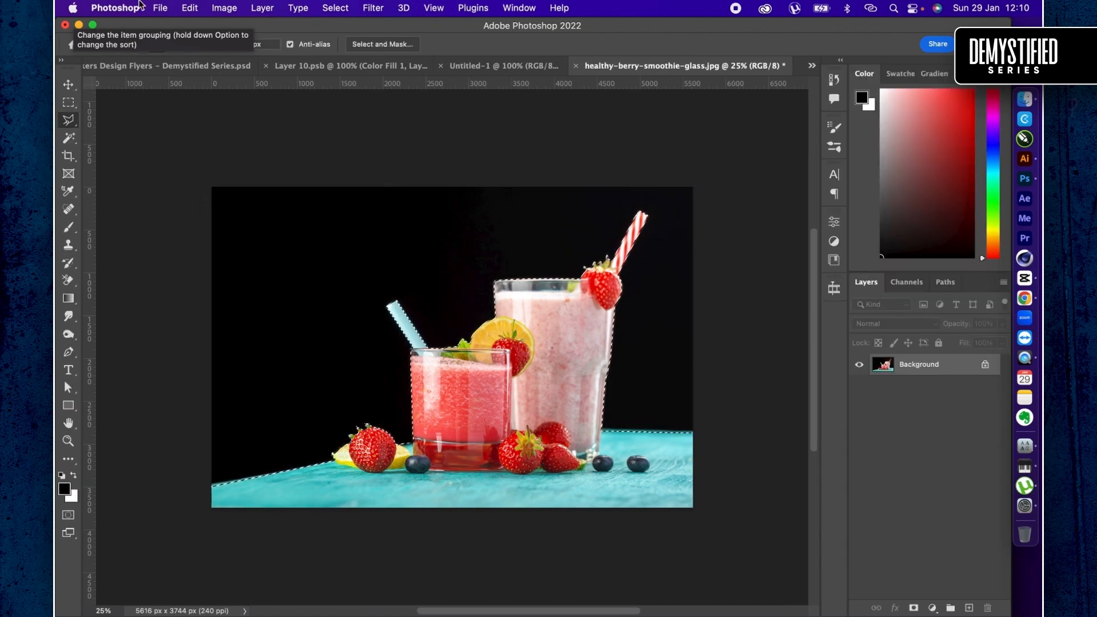
# - Contract the selection by 4 pixels
pyautogui.click(324, 9)
pyautogui.moveTo(370, 216)
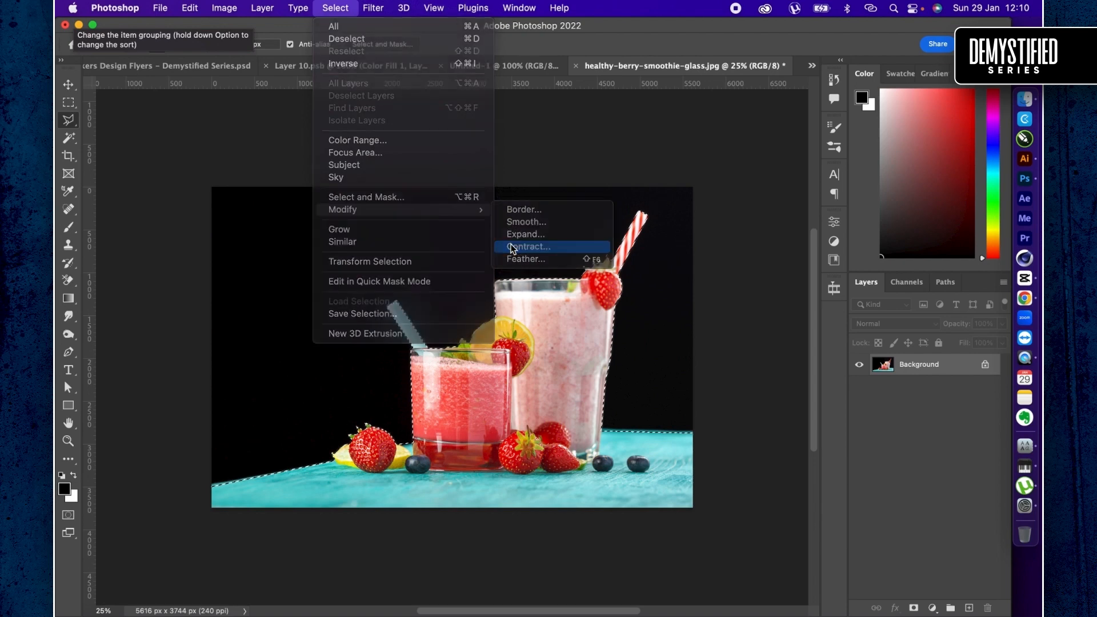
pyautogui.click(512, 247)
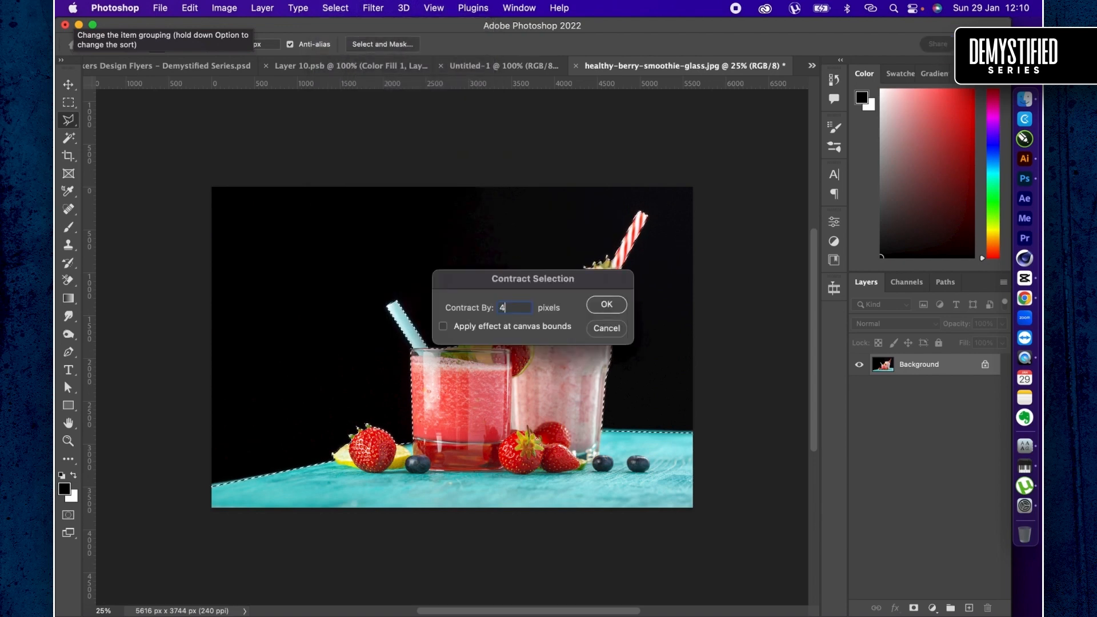
pyautogui.press('Return')
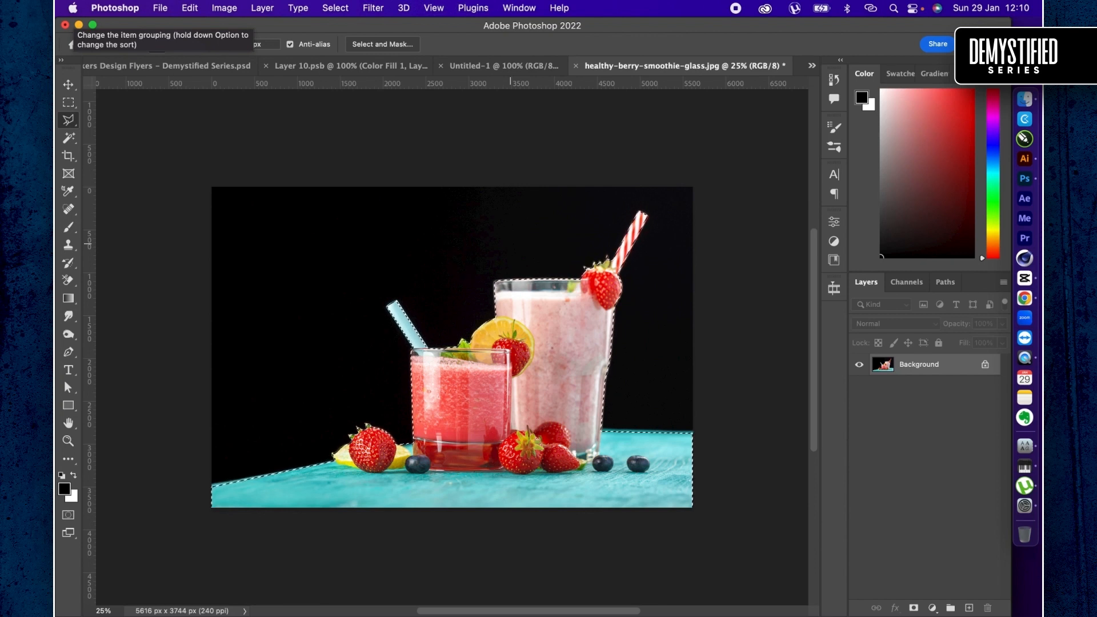
# - Copy the refined selection to a new layer and move it into the Untitled-1 document
pyautogui.press('super+j')
pyautogui.press('v')
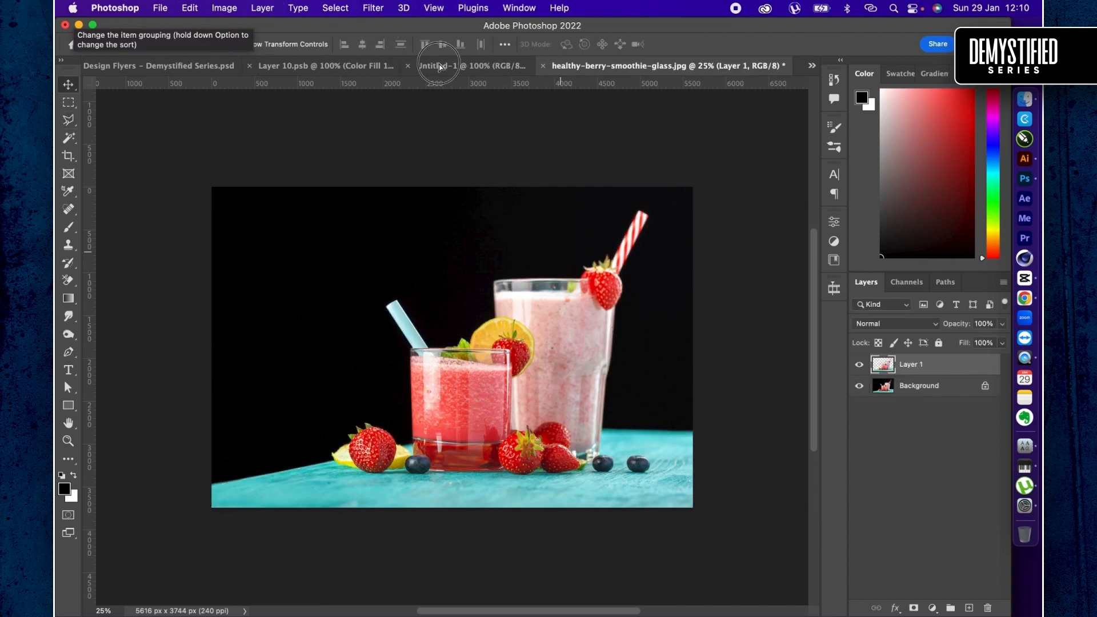
pyautogui.click(440, 66)
pyautogui.moveTo(460, 101); pyautogui.dragTo(500, 259)
# - Scale the drinks cutout proportionally to 22% and convert its layer to a smart object
pyautogui.press('super+t')
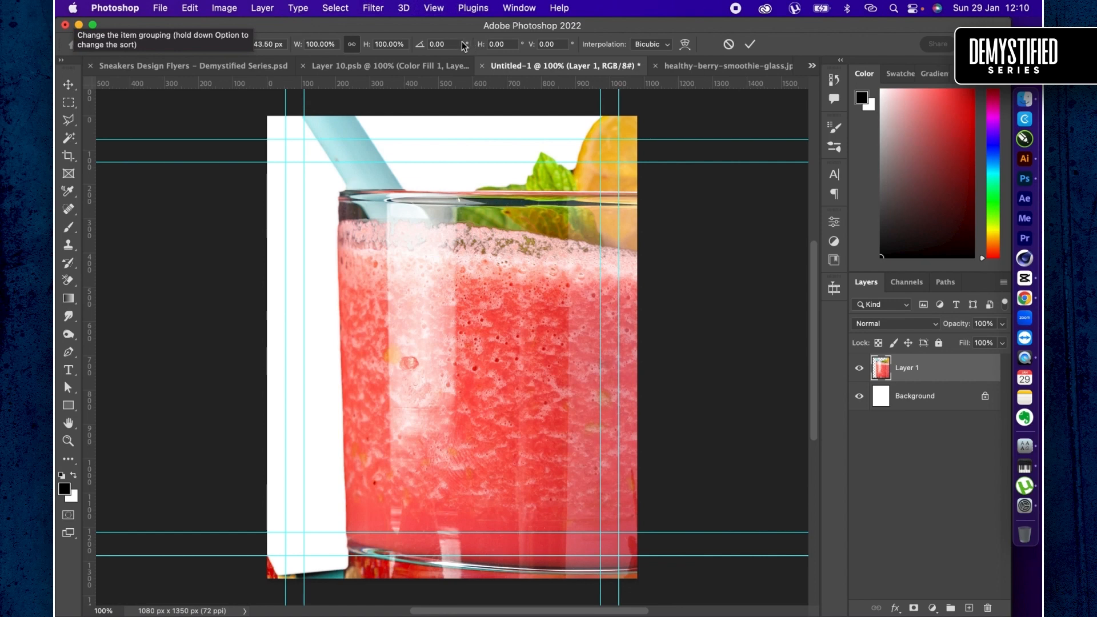
pyautogui.moveTo(369, 44); pyautogui.dragTo(314, 48)
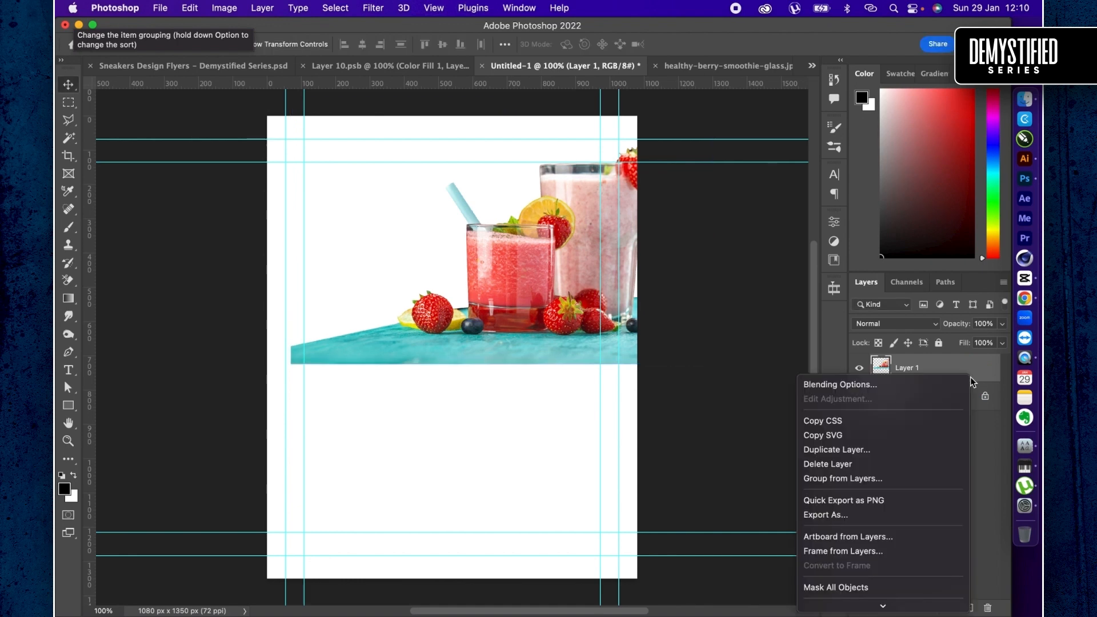
pyautogui.rightClick(970, 376)
pyautogui.scroll(-3, 870, 561)
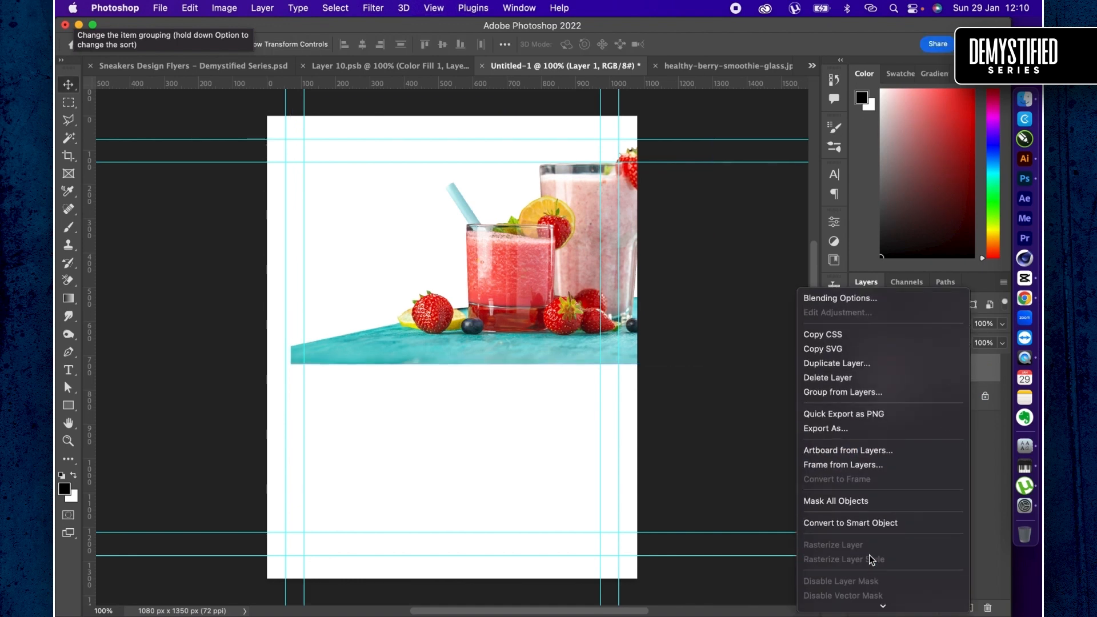
pyautogui.click(875, 523)
# - Move the cutout lower on the page, and in its smart object contents extend the canvas below the table to 947 px high with Crop
pyautogui.moveTo(469, 240); pyautogui.dragTo(399, 372)
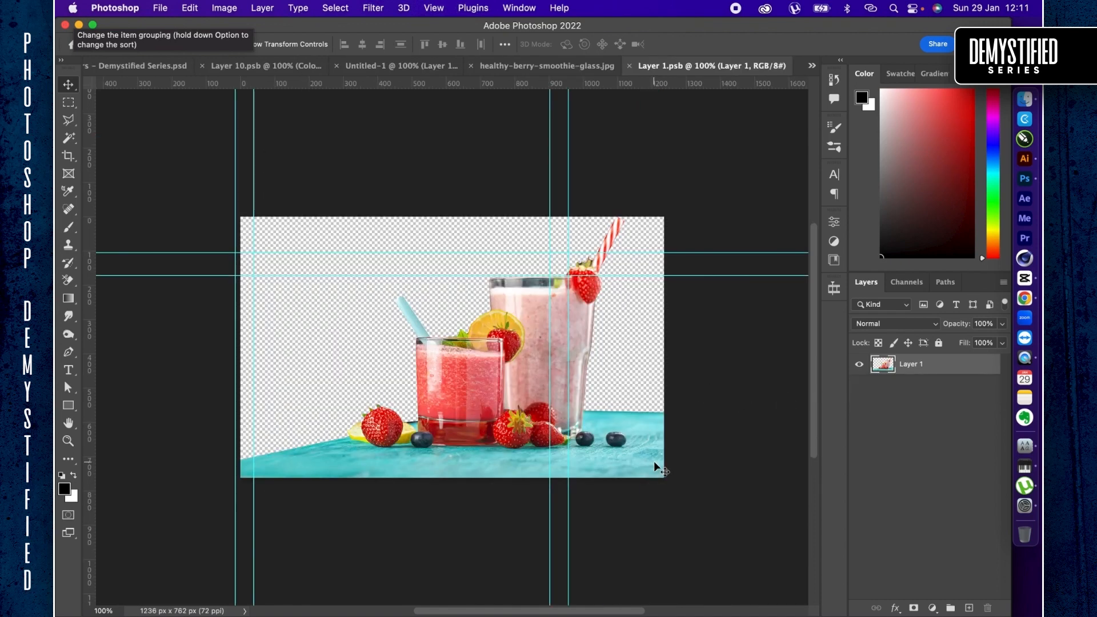
pyautogui.press('super+minus')
pyautogui.press('super+minus')
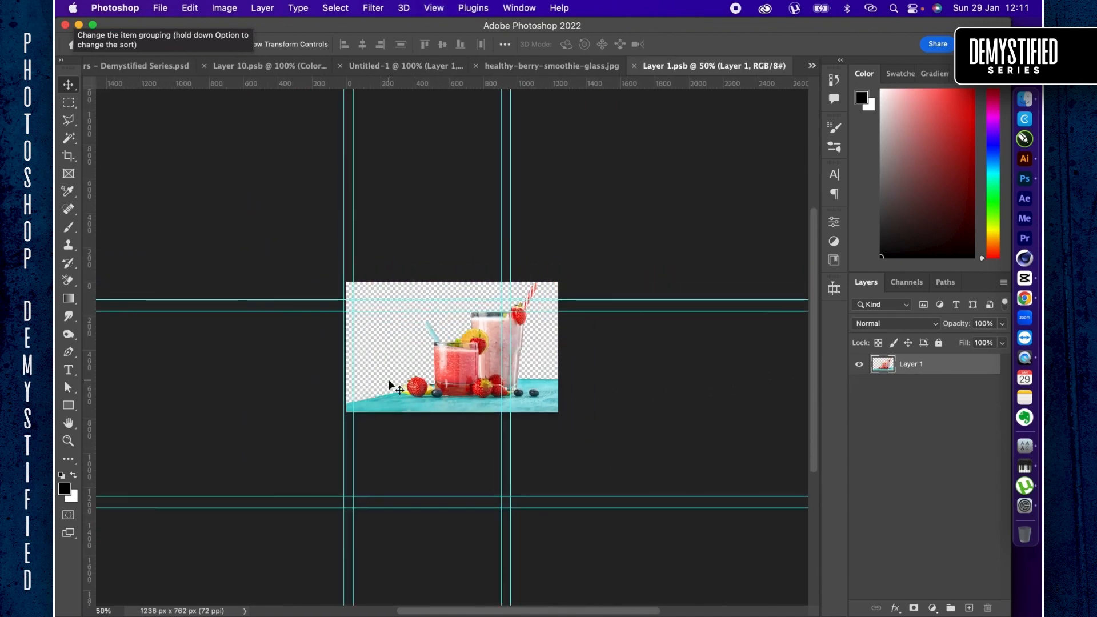
pyautogui.press('c')
pyautogui.moveTo(453, 407); pyautogui.dragTo(465, 426)
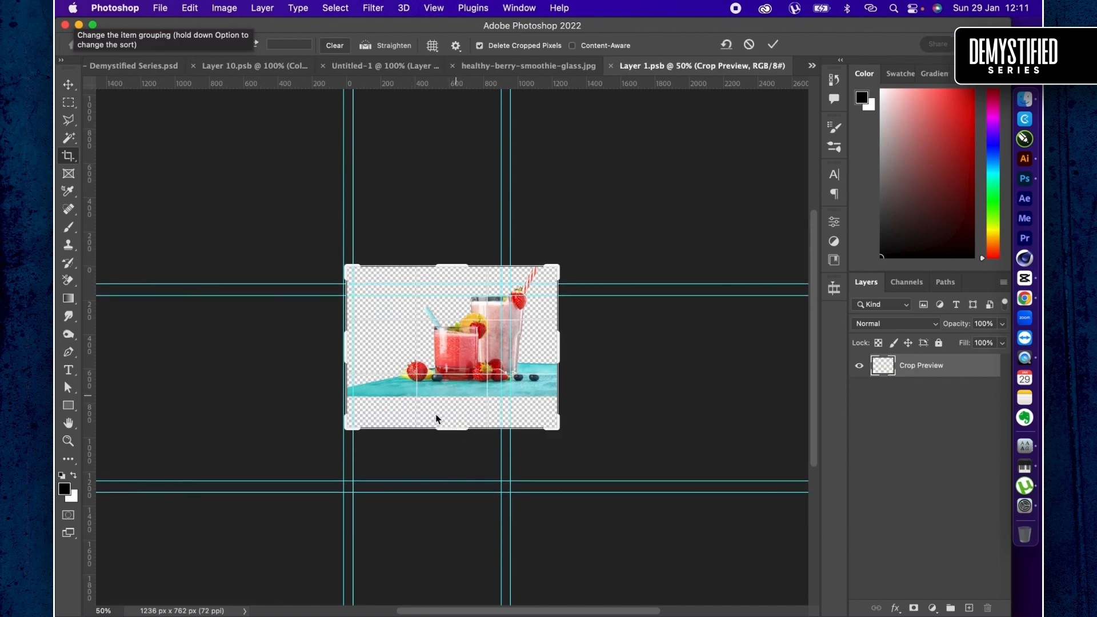
pyautogui.press('Return')
# - Select the table's lower strip plus the empty canvas below and stretch it to the canvas bottom with Content-Aware Scale, about 347% in height
pyautogui.press('m')
pyautogui.moveTo(557, 428); pyautogui.dragTo(284, 384)
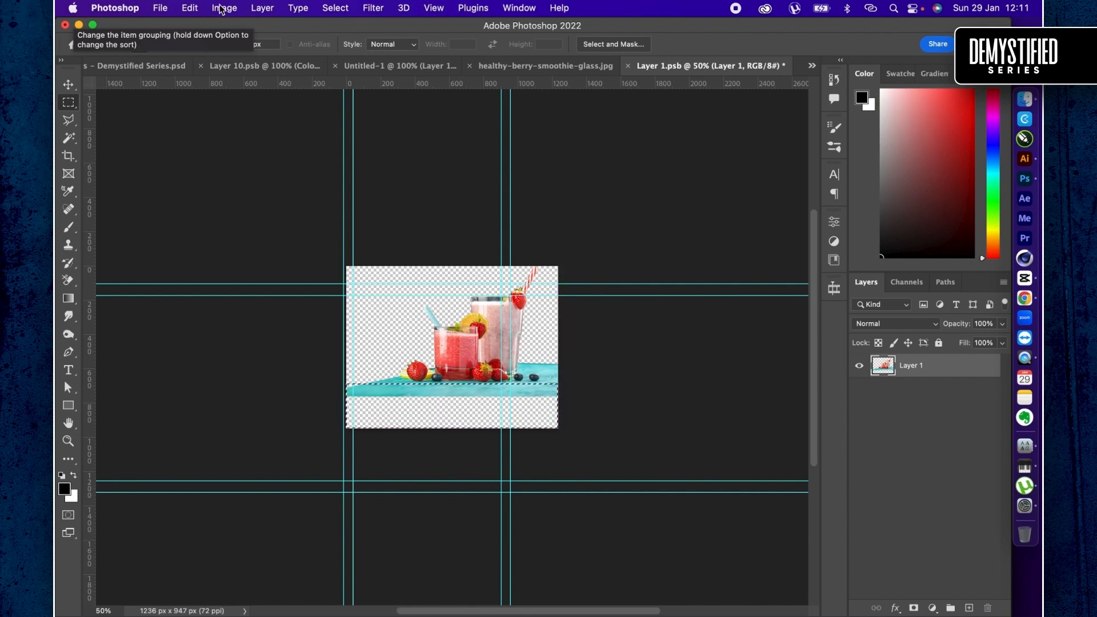
pyautogui.click(193, 8)
pyautogui.moveTo(221, 10)
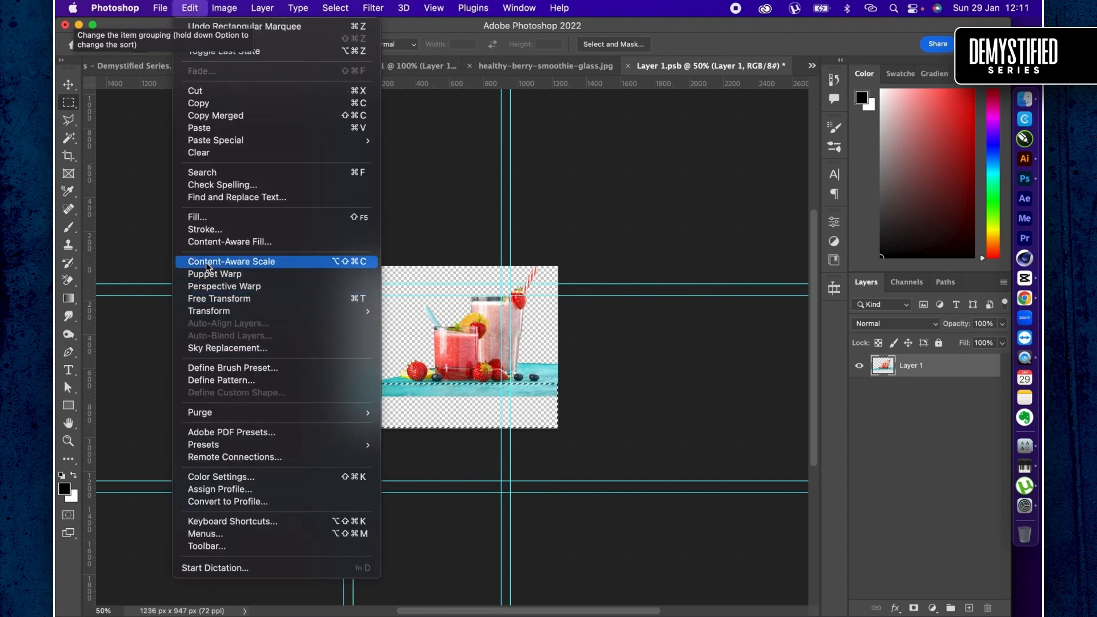
pyautogui.click(208, 262)
pyautogui.moveTo(449, 395); pyautogui.dragTo(455, 428)
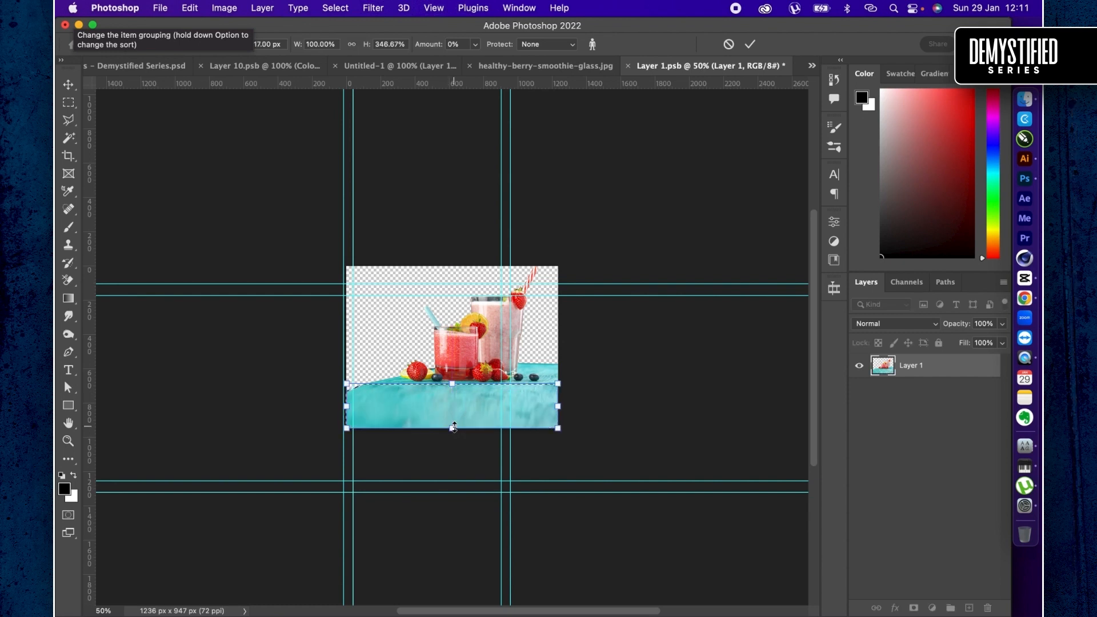
pyautogui.moveTo(455, 427); pyautogui.dragTo(444, 431)
pyautogui.press('super+z')
pyautogui.moveTo(346, 429); pyautogui.dragTo(323, 434)
pyautogui.press('super+z')
pyautogui.press('Return')
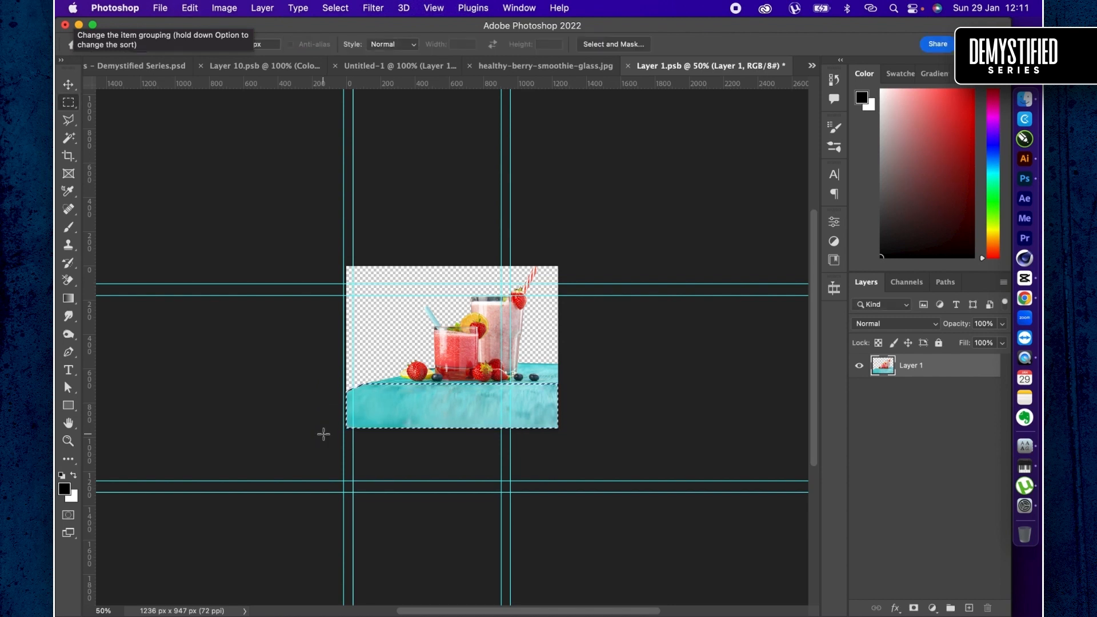
# - Copy the stretched table strip to a new layer and distort its lower-left corner far outward, to about 224% width
pyautogui.press('super+j')
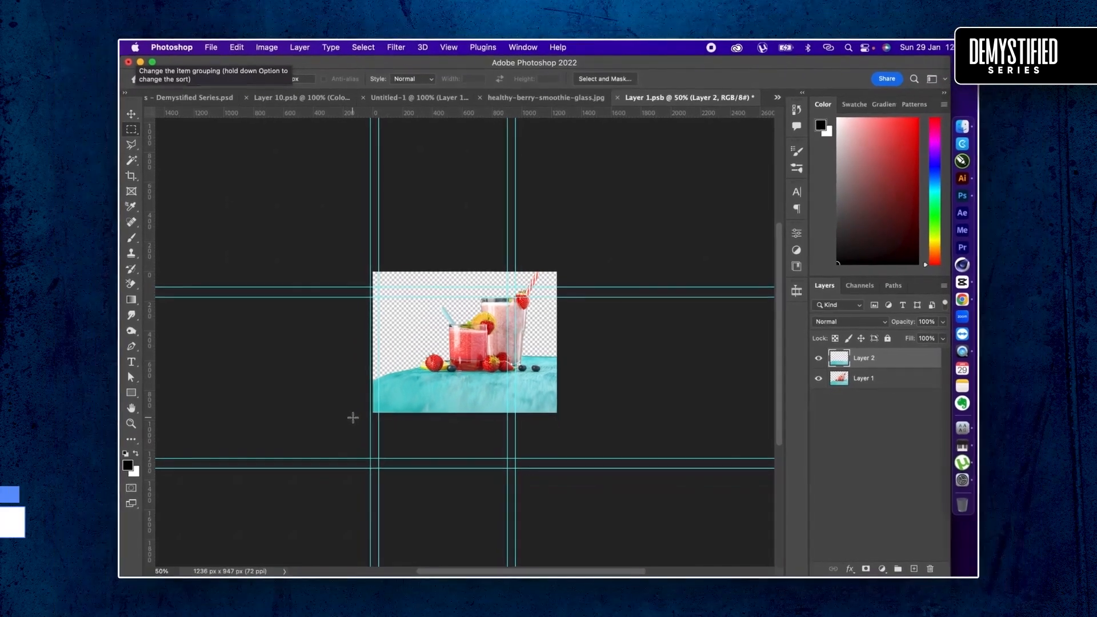
pyautogui.press('super+t')
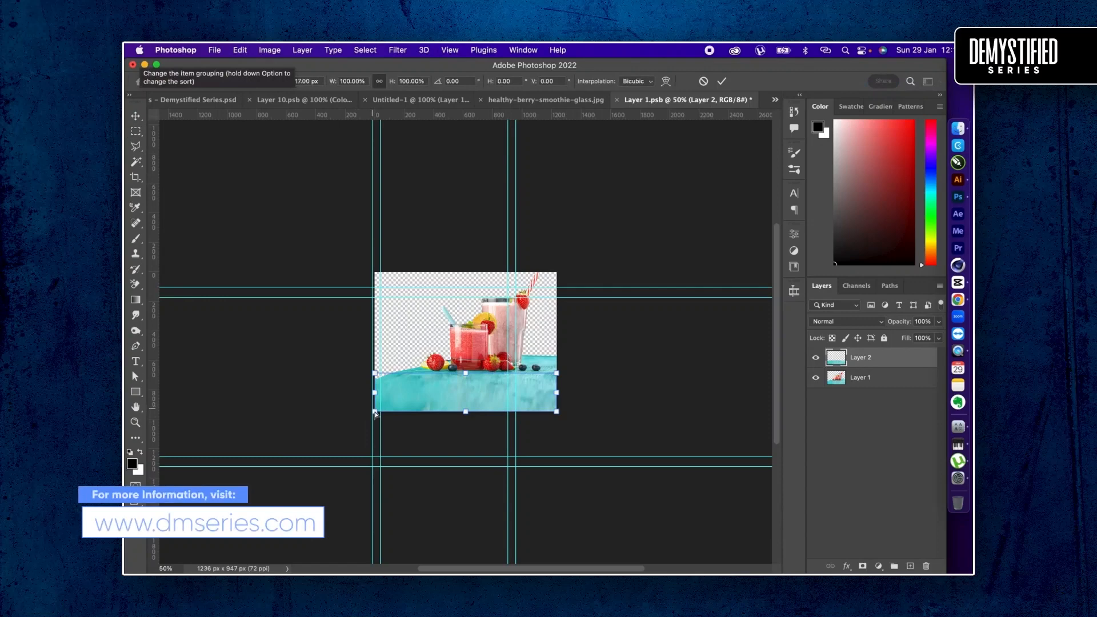
pyautogui.press('super+equal')
pyautogui.press('super+equal')
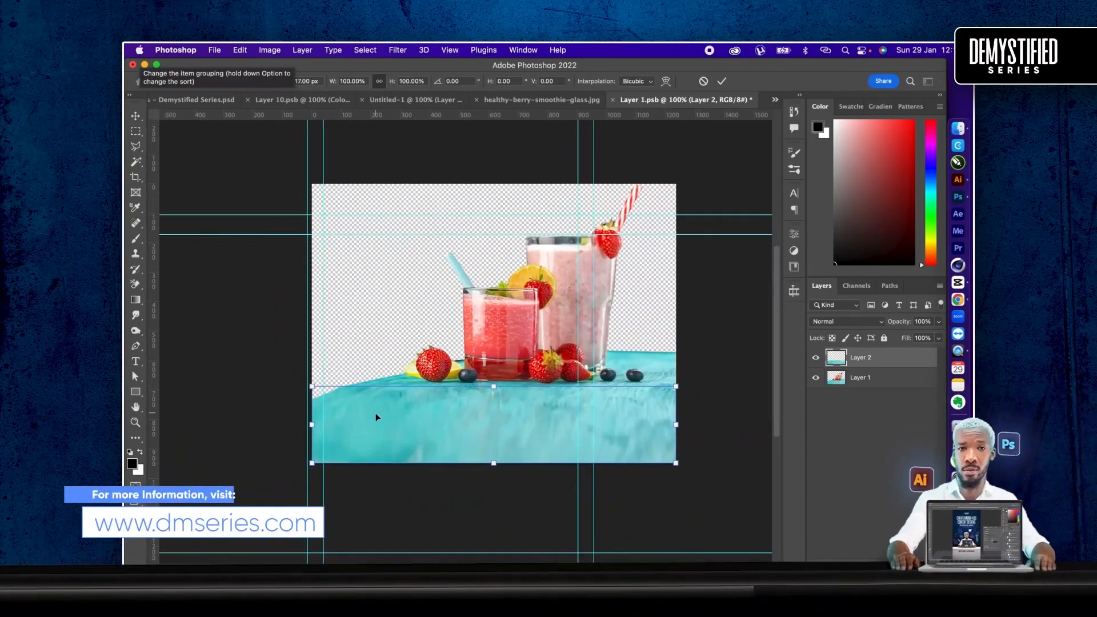
pyautogui.moveTo(313, 466); pyautogui.dragTo(252, 480)
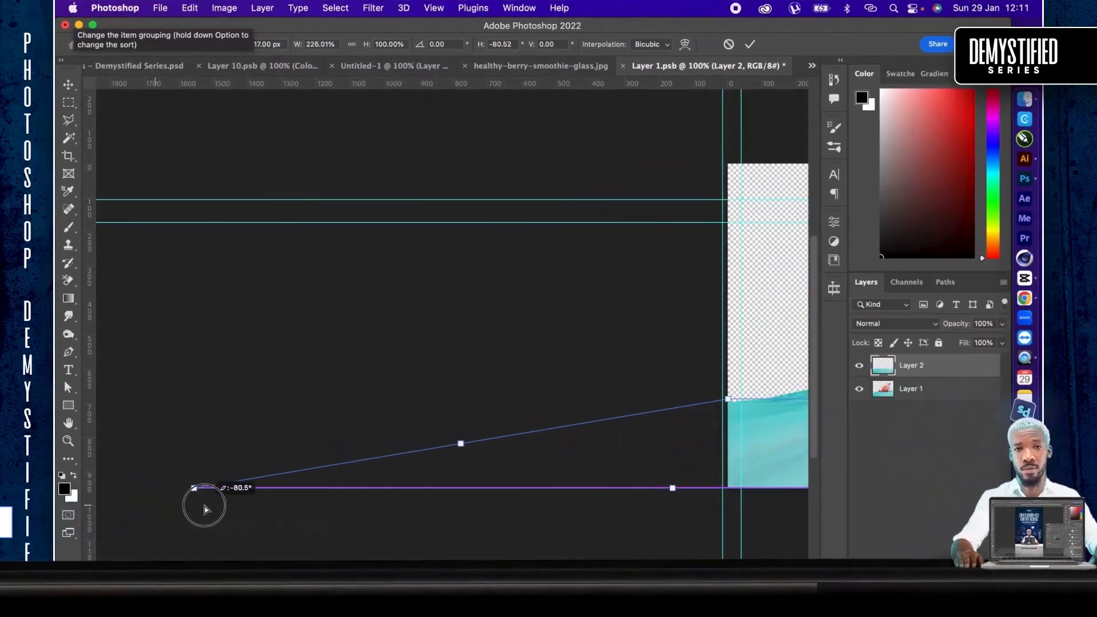
pyautogui.moveTo(206, 509); pyautogui.dragTo(205, 505)
pyautogui.hscroll(5, 206, 506)
pyautogui.scroll(-5, 205, 506)
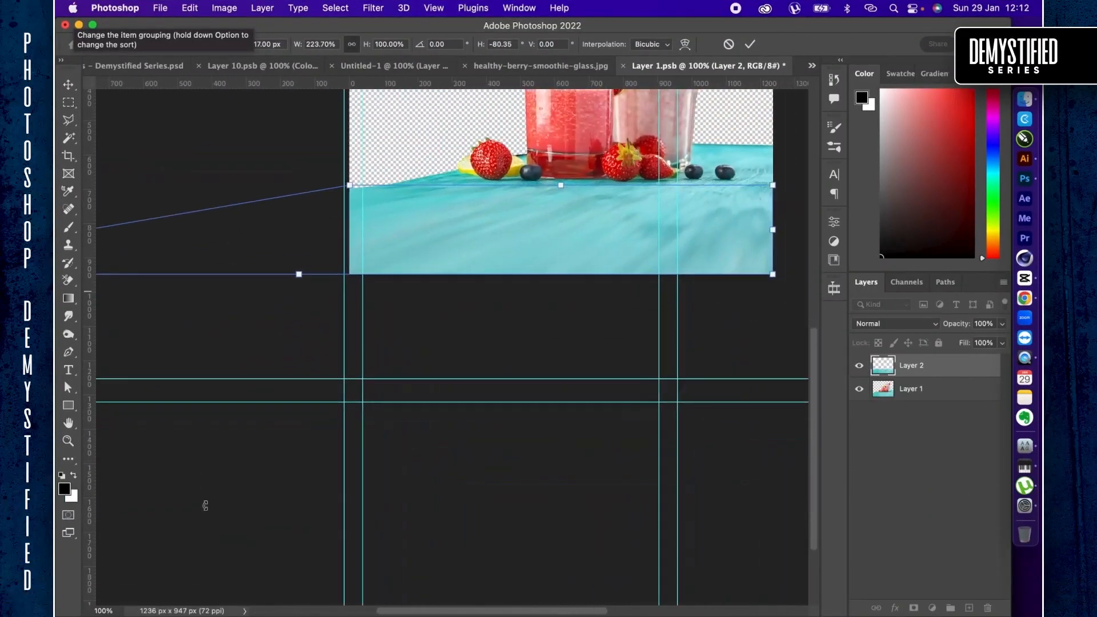
# - Distort the copied table strip's upper-right corner slightly outward past the canvas edge and apply the transform
pyautogui.press('super+minus')
pyautogui.press('super+minus')
pyautogui.hscroll(-3, 206, 509)
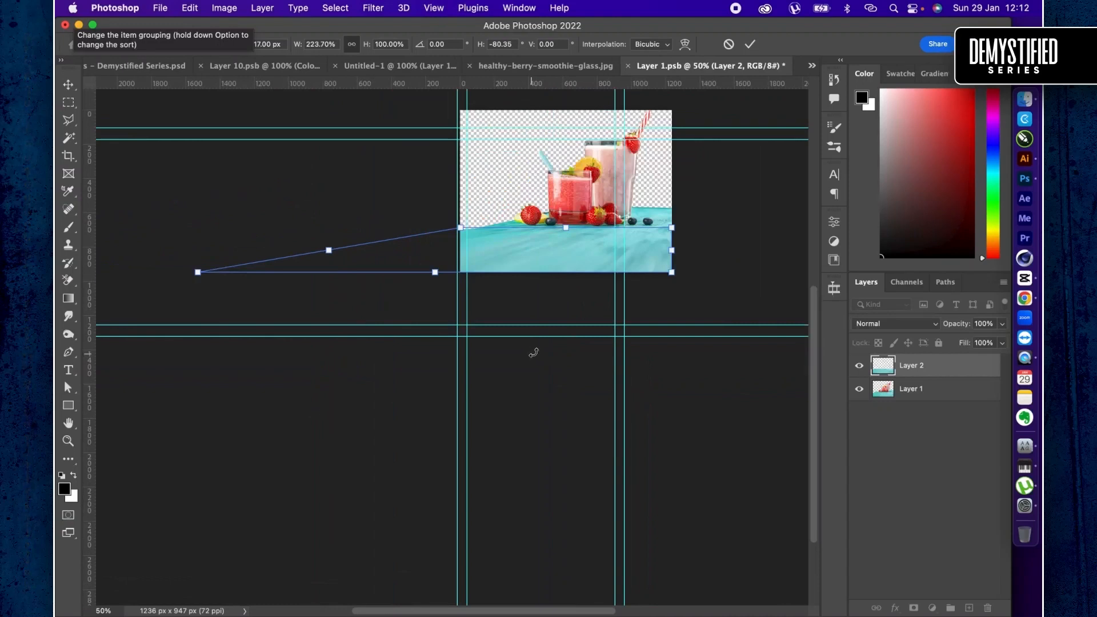
pyautogui.moveTo(672, 229); pyautogui.dragTo(697, 229)
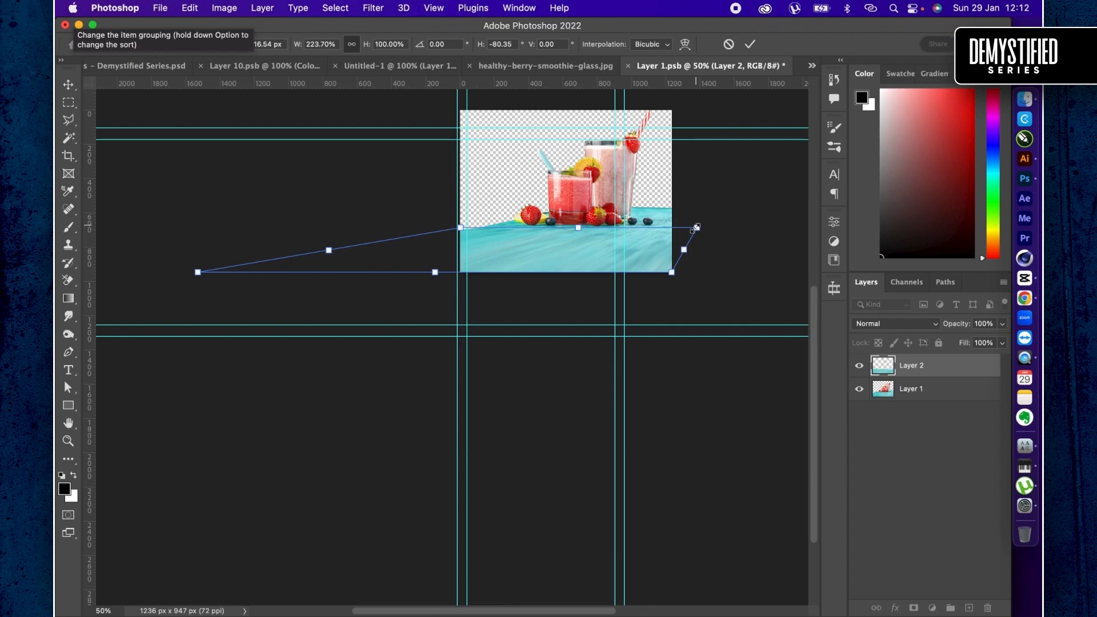
pyautogui.press('Return')
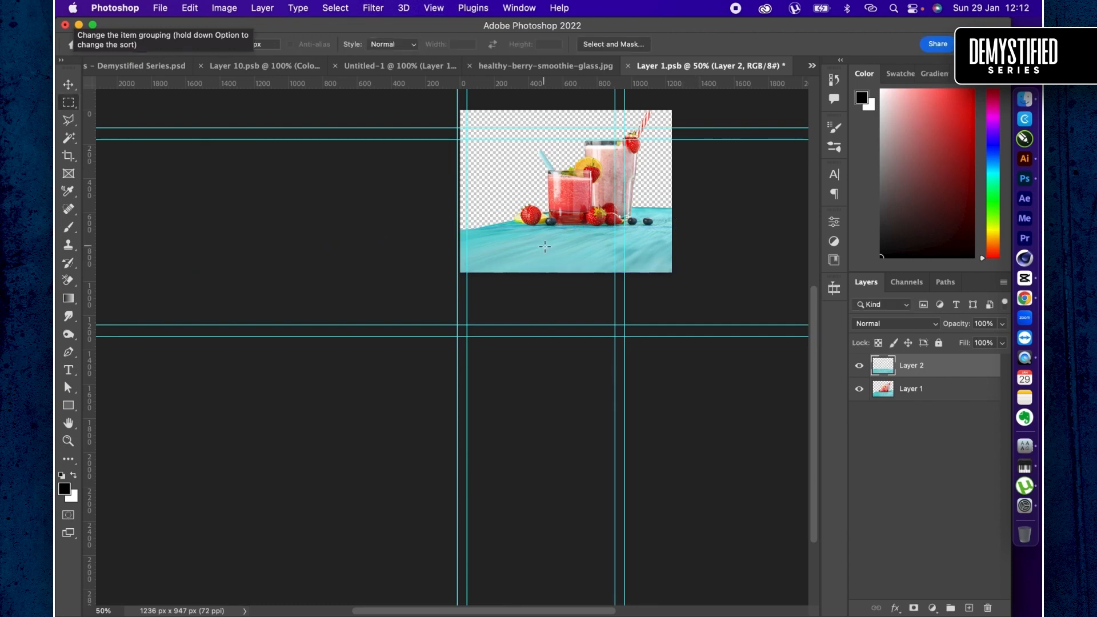
# - Save the smart object contents, return to the Untitled-1 document and move the cutout down until the table meets the page's bottom edge
pyautogui.press('v')
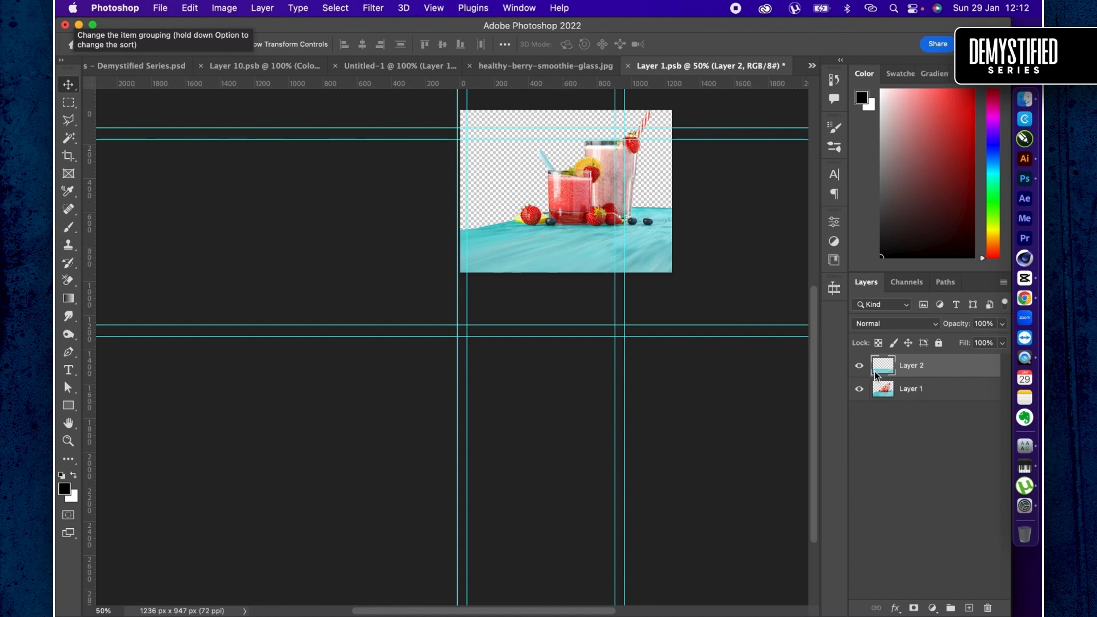
pyautogui.press('super+s')
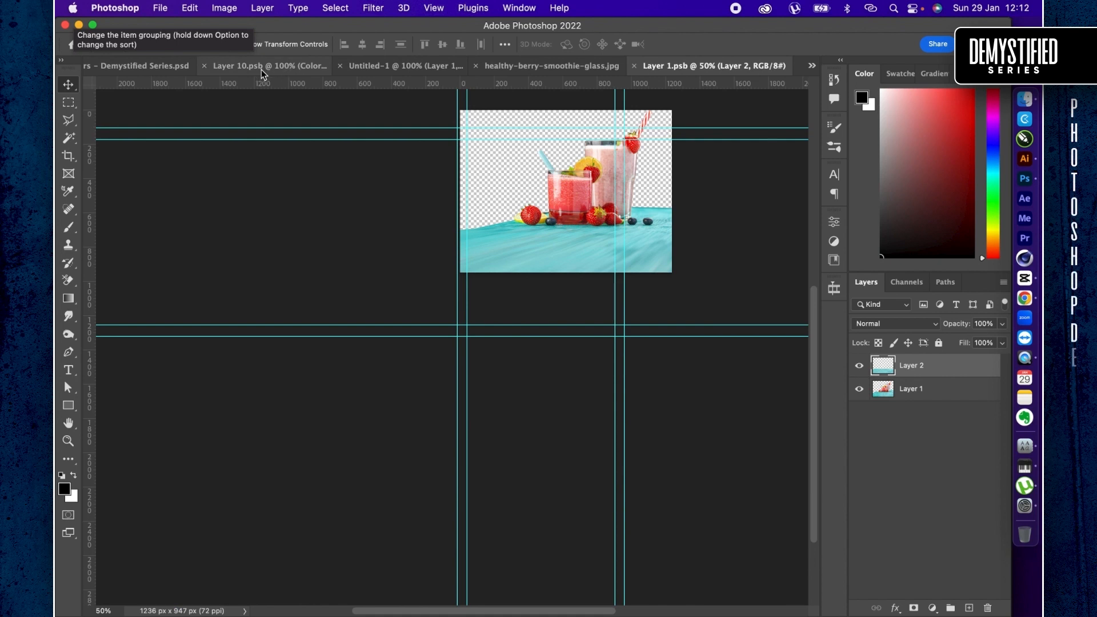
pyautogui.click(383, 73)
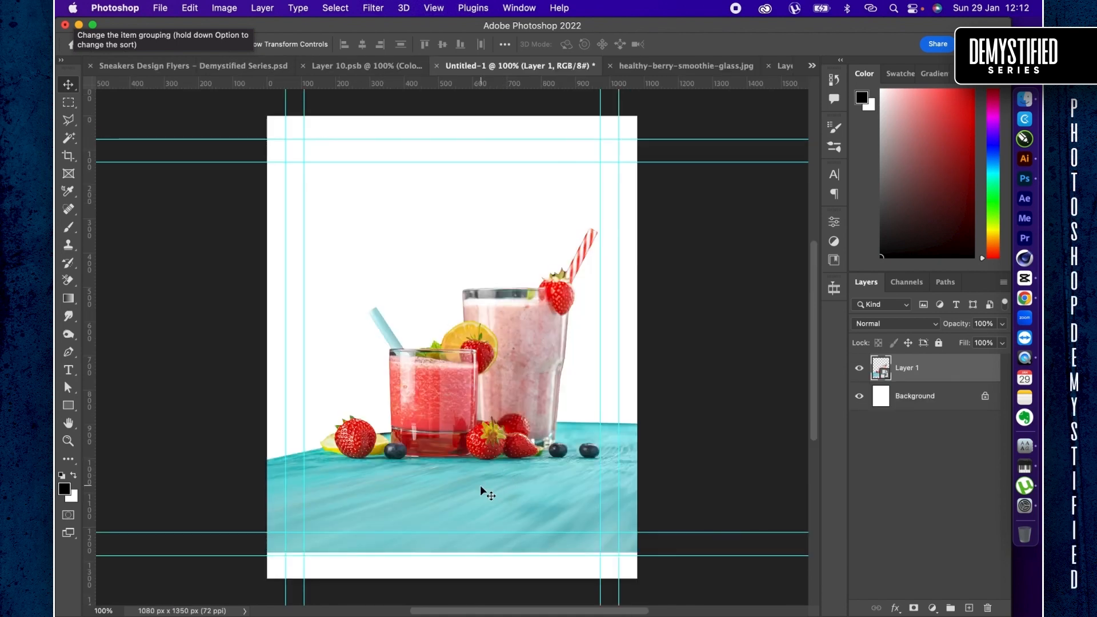
pyautogui.moveTo(480, 485)
pyautogui.mouseDown()
pyautogui.moveTo(479, 517)
pyautogui.moveTo(477, 501)
pyautogui.mouseUp()
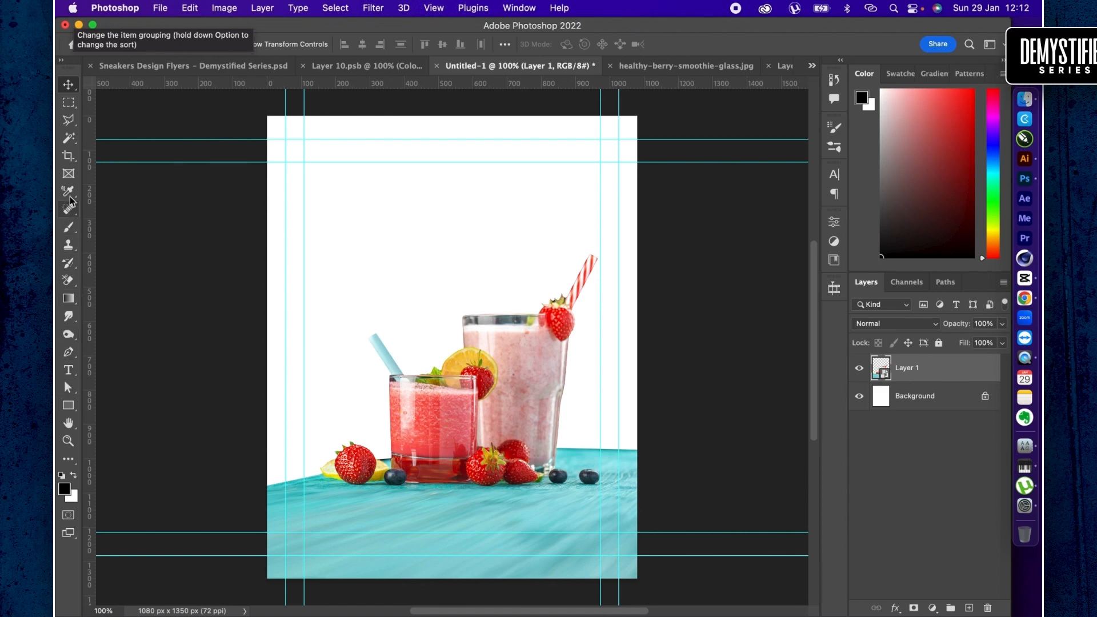
# - Start a wavy Pen tool shape, curving from the page's upper left down across the tall glass to the table's right side
pyautogui.click(68, 354)
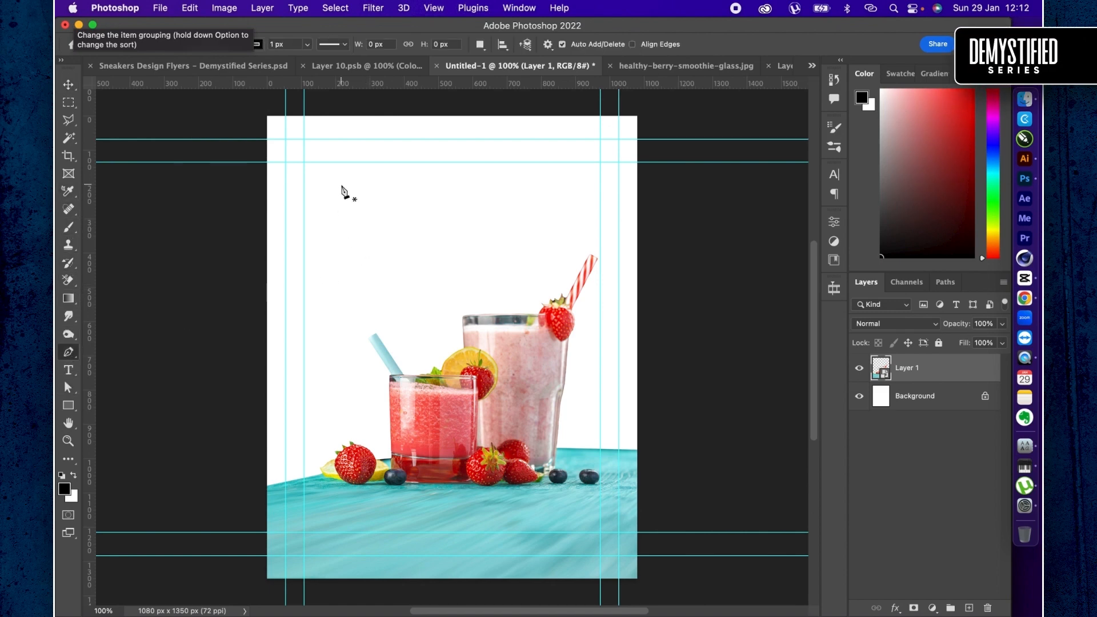
pyautogui.moveTo(341, 186); pyautogui.dragTo(384, 177)
pyautogui.moveTo(447, 205); pyautogui.dragTo(463, 242)
pyautogui.moveTo(492, 288); pyautogui.dragTo(542, 308)
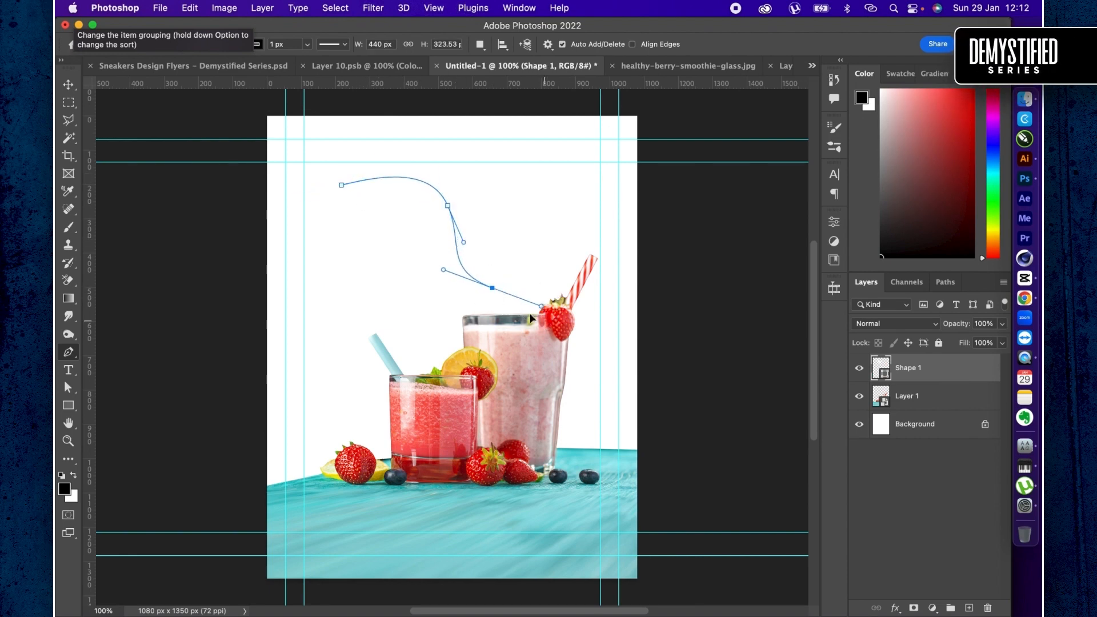
pyautogui.press('super+z')
pyautogui.moveTo(531, 345); pyautogui.dragTo(620, 370)
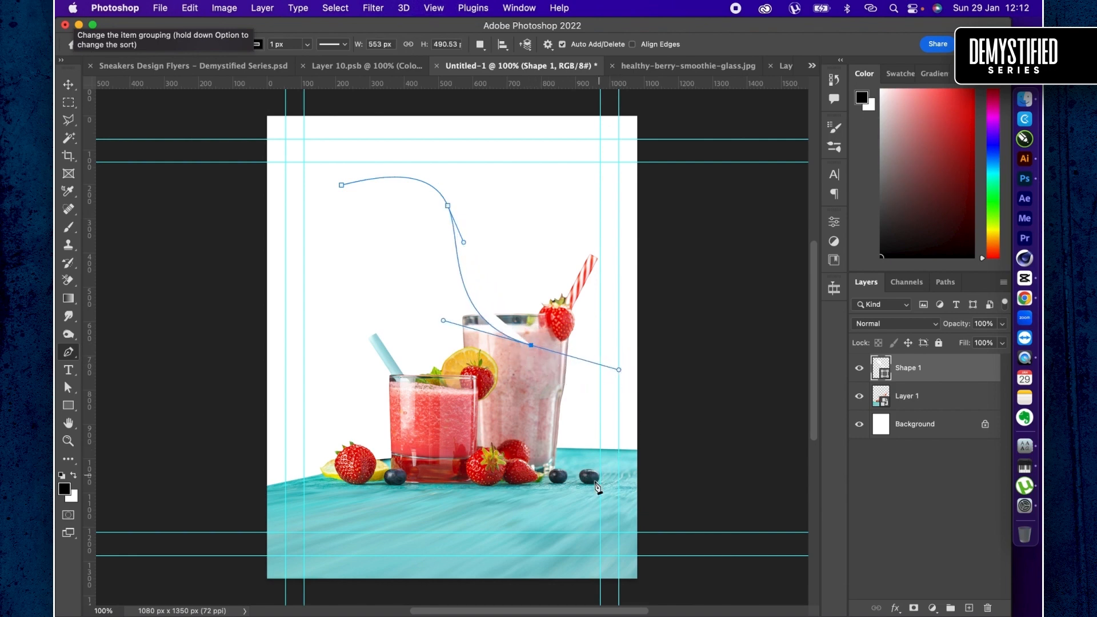
pyautogui.moveTo(595, 483); pyautogui.dragTo(589, 507)
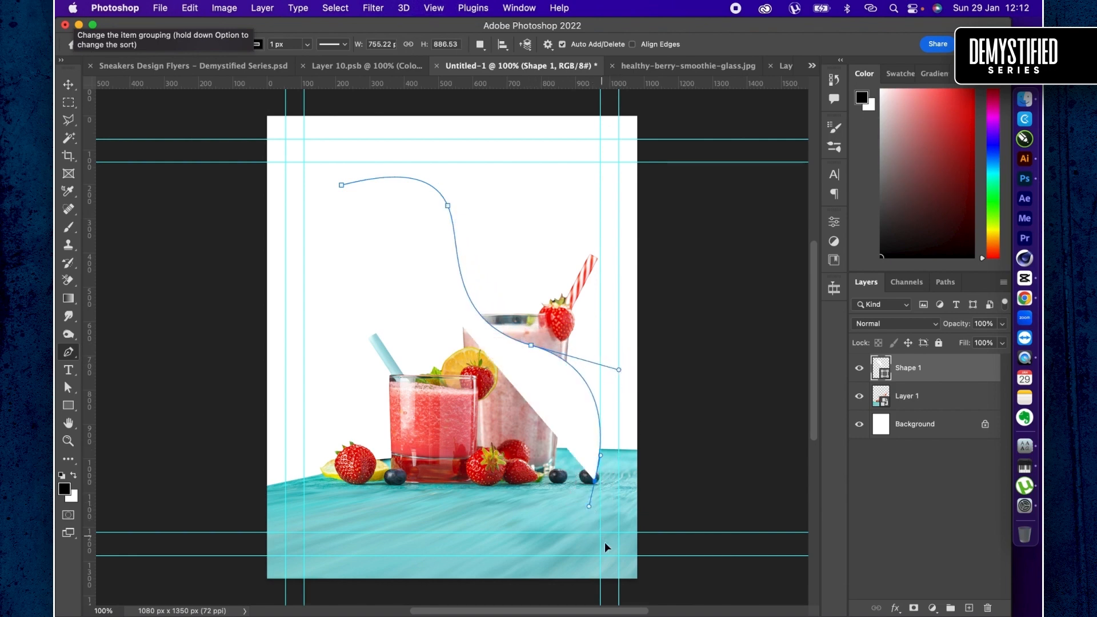
# - Continue the wavy shape outside the page's right, top and left edges and close it at its start point, about 1568 x 1412 px overall
pyautogui.moveTo(695, 565); pyautogui.dragTo(763, 539)
pyautogui.moveTo(749, 176); pyautogui.dragTo(748, 153)
pyautogui.moveTo(574, 102); pyautogui.dragTo(463, 108)
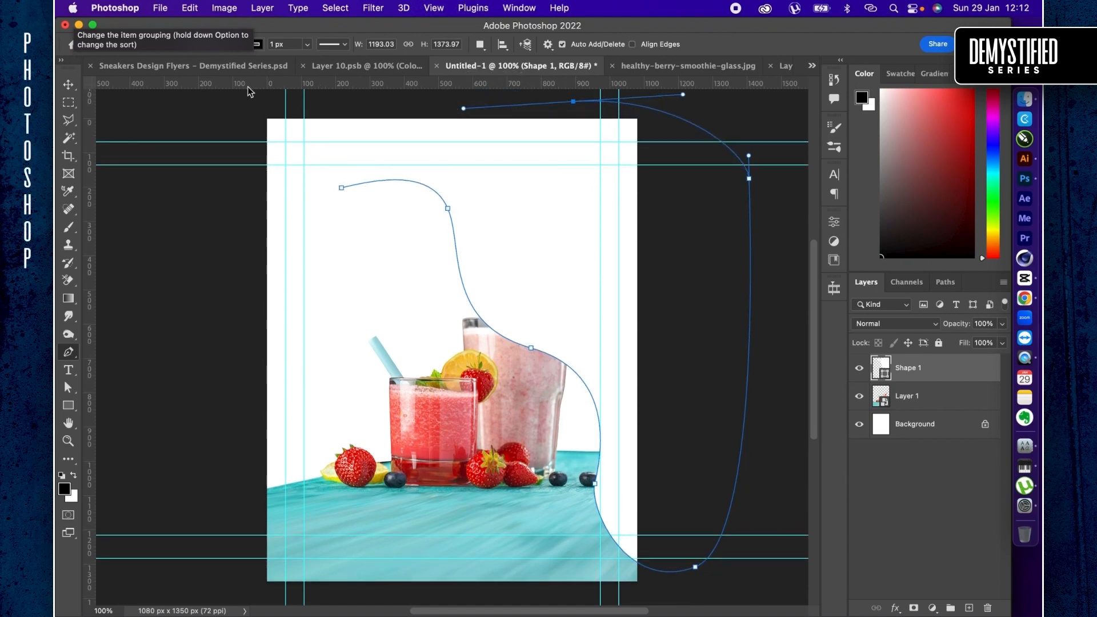
pyautogui.moveTo(232, 95); pyautogui.dragTo(218, 116)
pyautogui.moveTo(223, 205); pyautogui.dragTo(244, 229)
pyautogui.moveTo(341, 189); pyautogui.dragTo(360, 166)
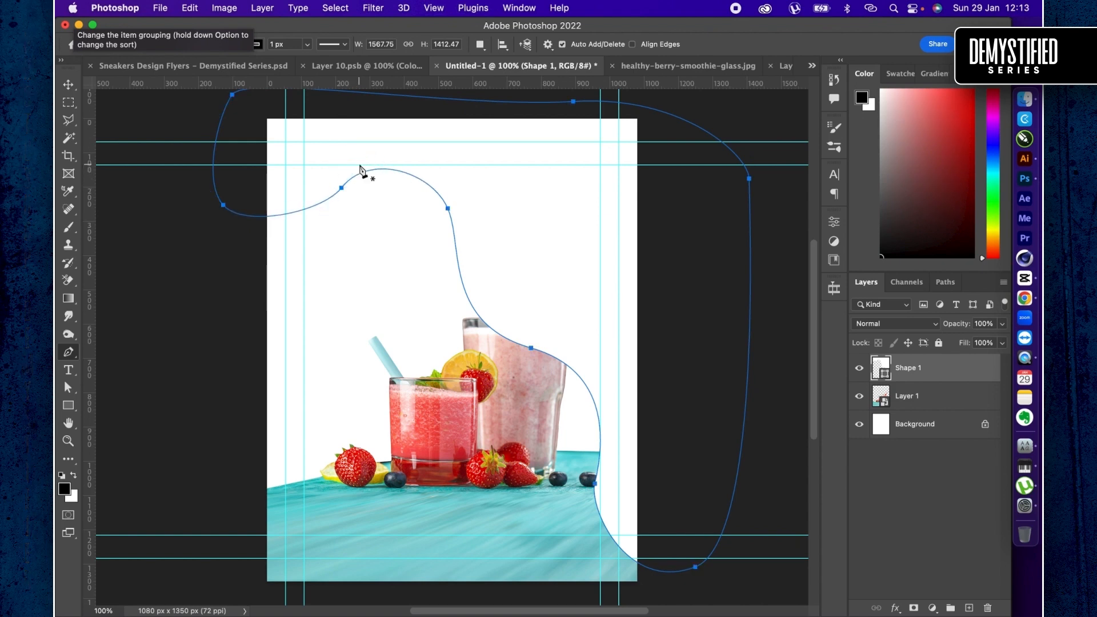
pyautogui.press('v')
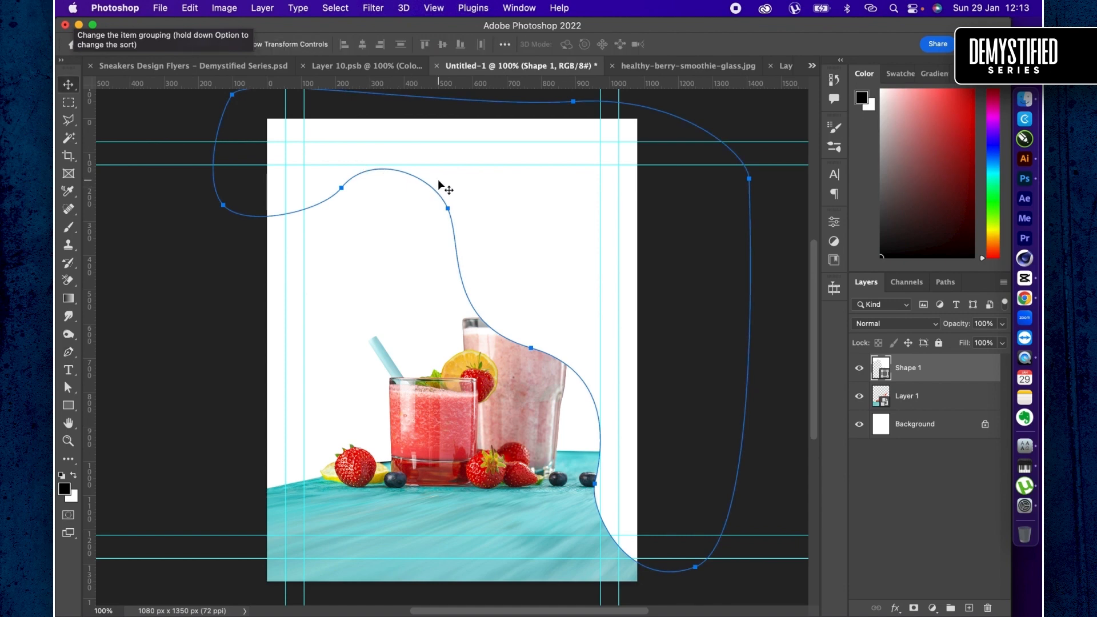
# - Set the wavy shape's fill to red e90d36 and position it so it covers the page's top edge
pyautogui.moveTo(438, 180); pyautogui.dragTo(438, 210)
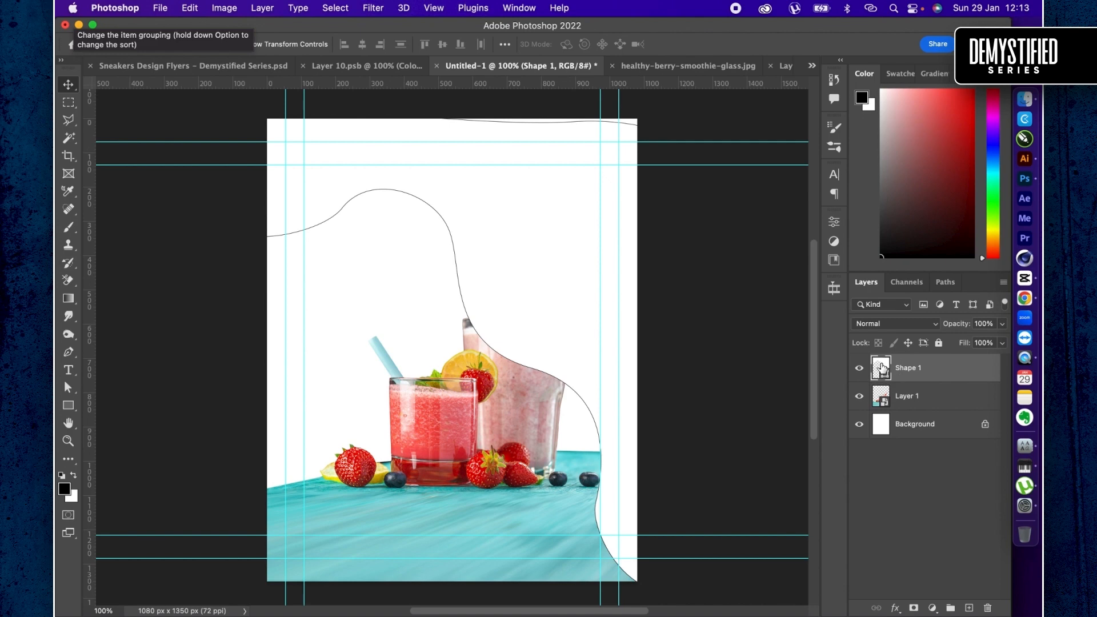
pyautogui.doubleClick(881, 368)
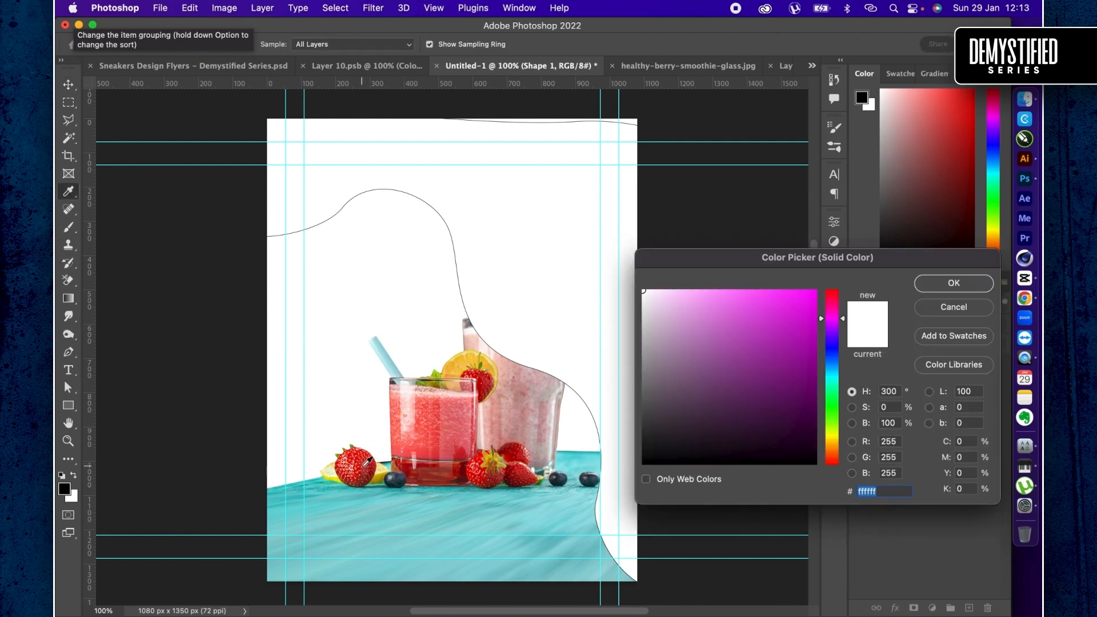
pyautogui.click(464, 363)
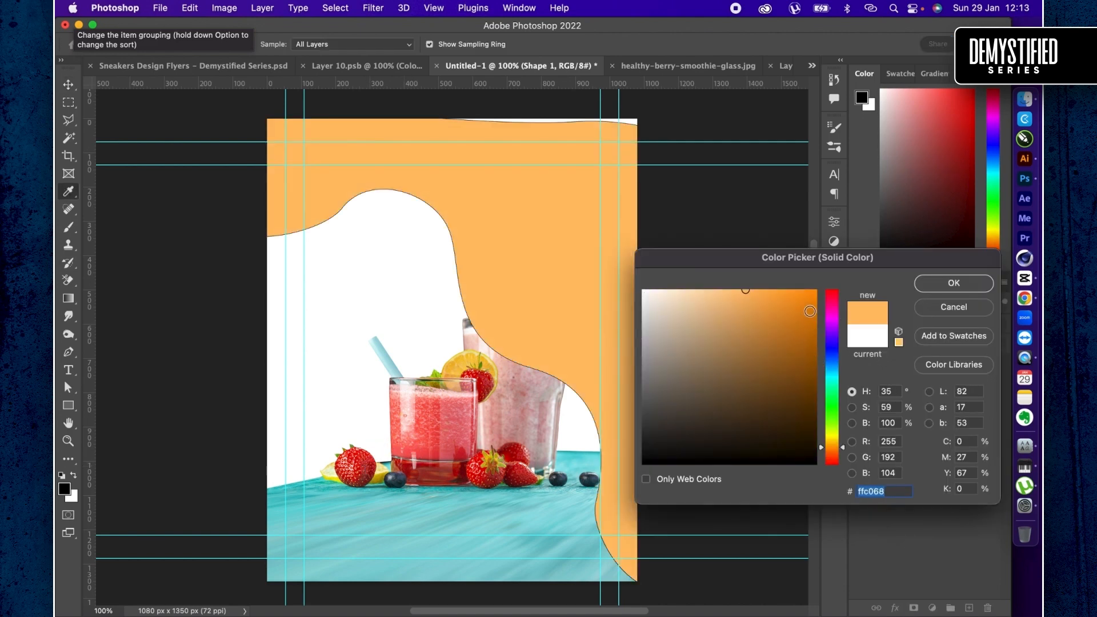
pyautogui.moveTo(810, 313)
pyautogui.mouseDown()
pyautogui.moveTo(825, 285)
pyautogui.moveTo(835, 309)
pyautogui.moveTo(835, 293)
pyautogui.mouseUp()
pyautogui.moveTo(790, 310)
pyautogui.mouseDown()
pyautogui.moveTo(807, 315)
pyautogui.moveTo(835, 298)
pyautogui.mouseUp()
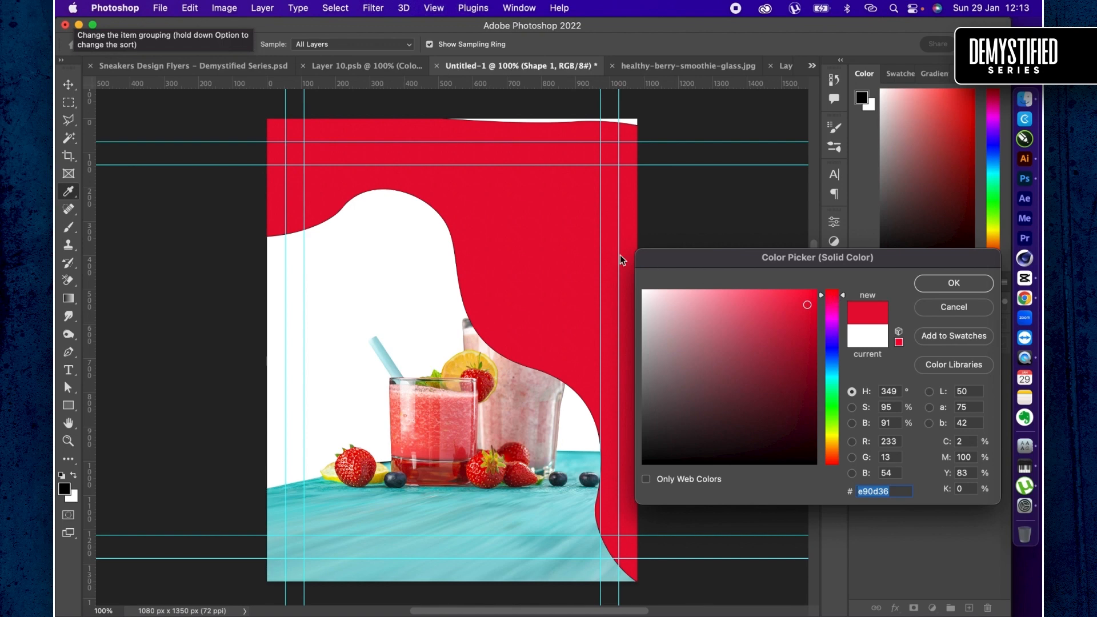
pyautogui.press('Return')
pyautogui.moveTo(531, 258); pyautogui.dragTo(532, 228)
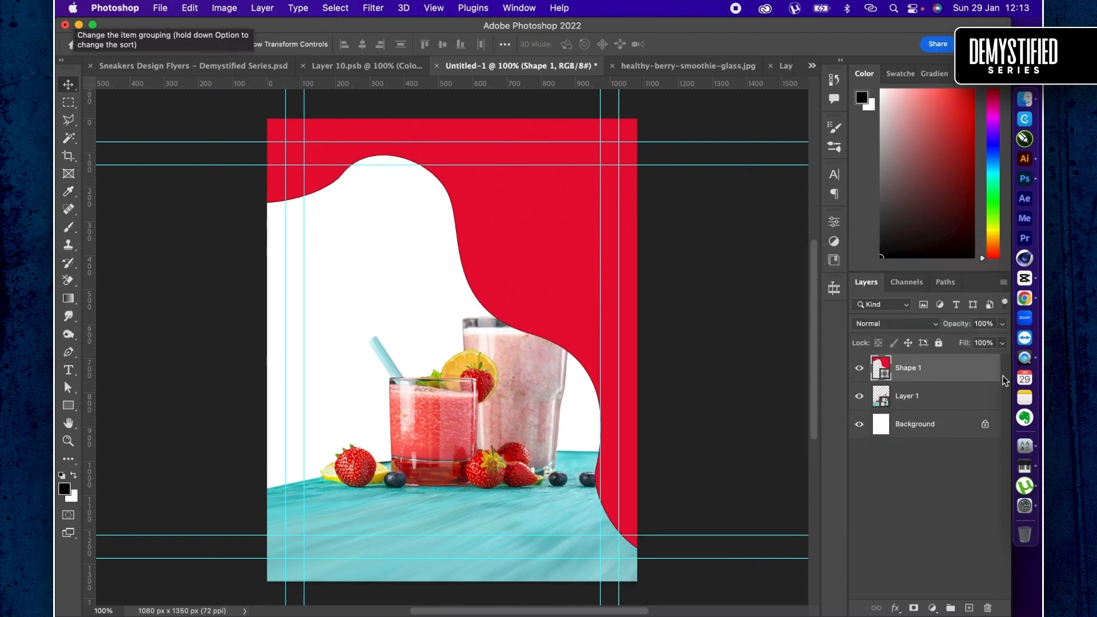
# - Place the red shape's layer beneath the drinks cutout and remove the shape's stroke
pyautogui.moveTo(966, 375); pyautogui.dragTo(947, 394)
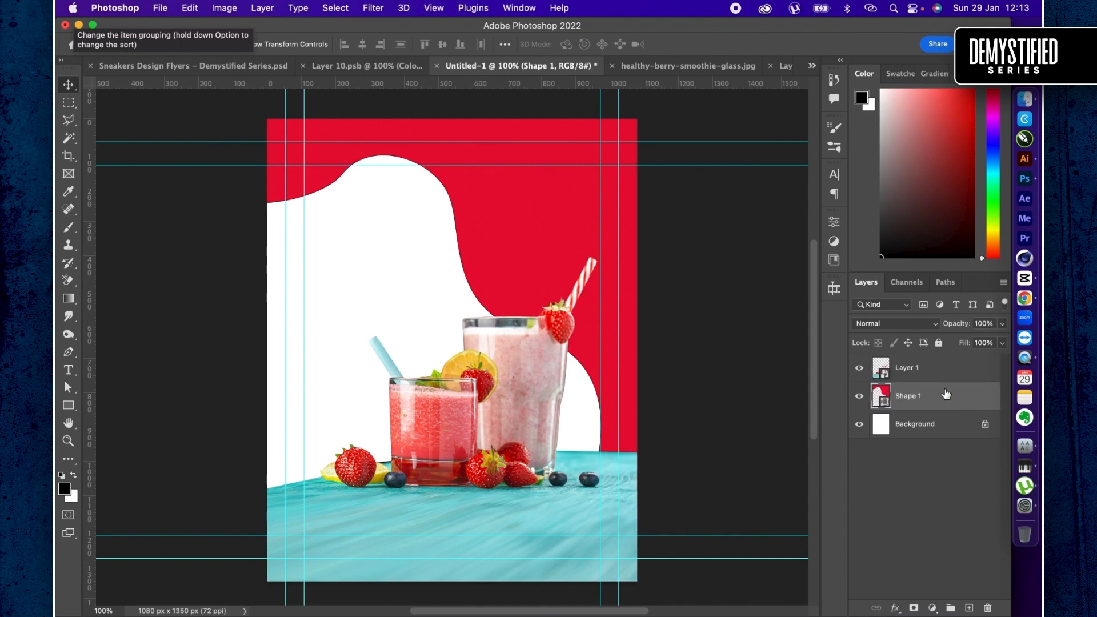
pyautogui.press('u')
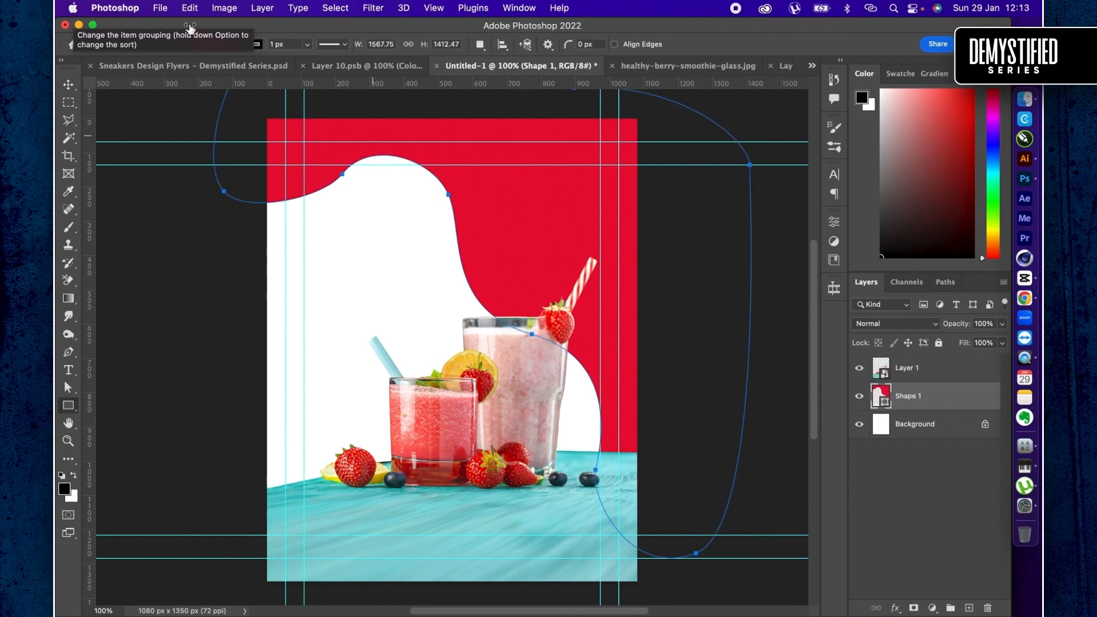
pyautogui.click(257, 45)
pyautogui.click(175, 72)
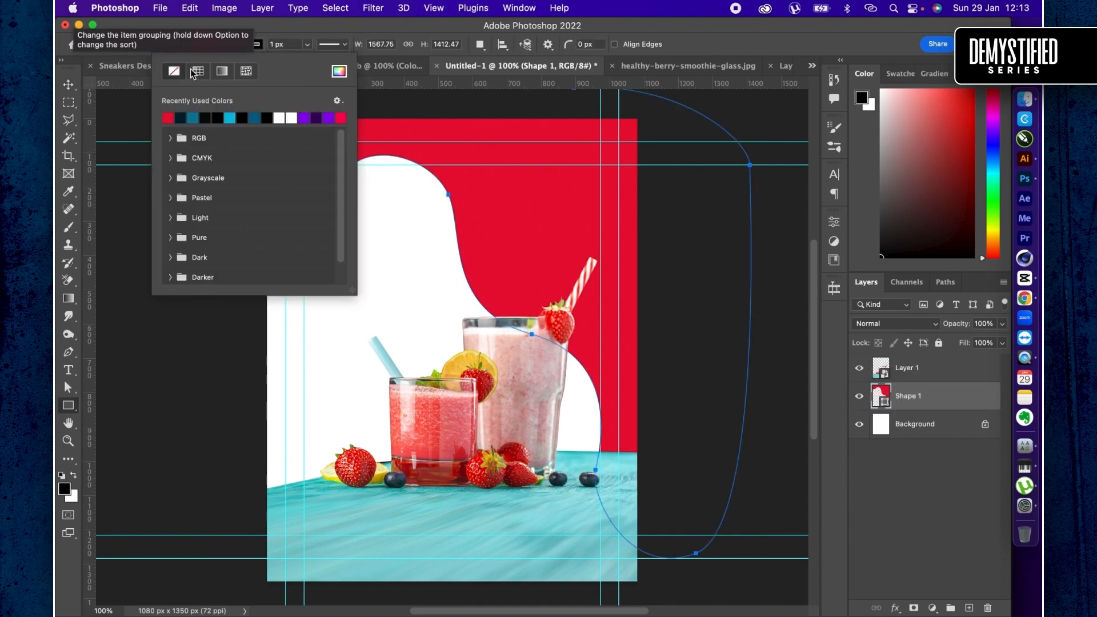
pyautogui.press('v')
pyautogui.press('u')
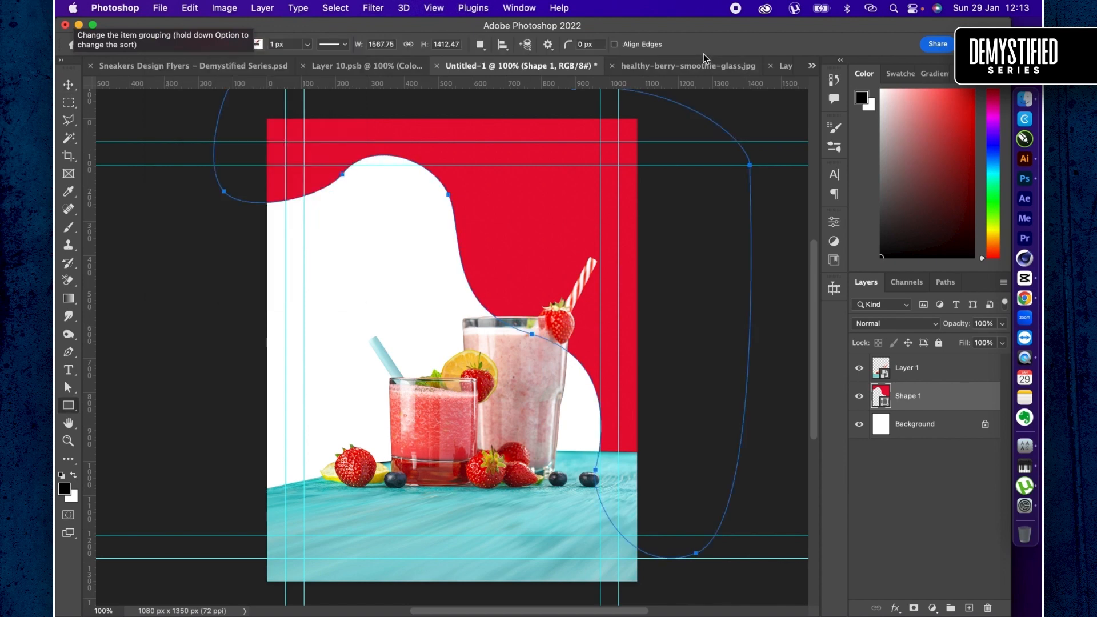
pyautogui.press('v')
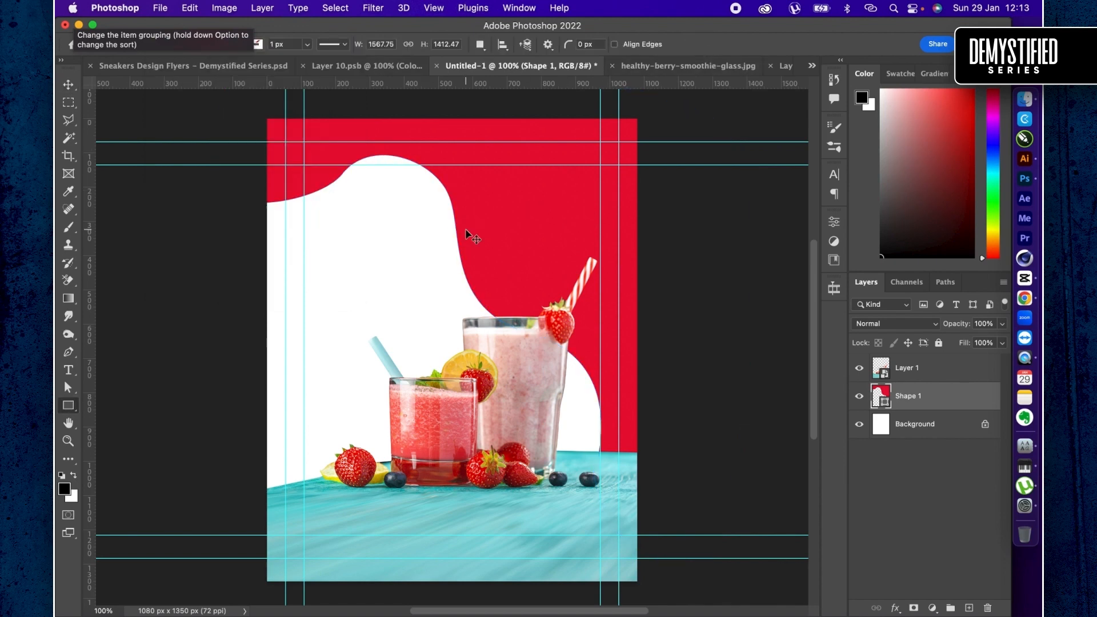
# - Duplicate the red wavy shape and rotate the copy about 2.87° clockwise
pyautogui.hotkey('ctrl', 'j')
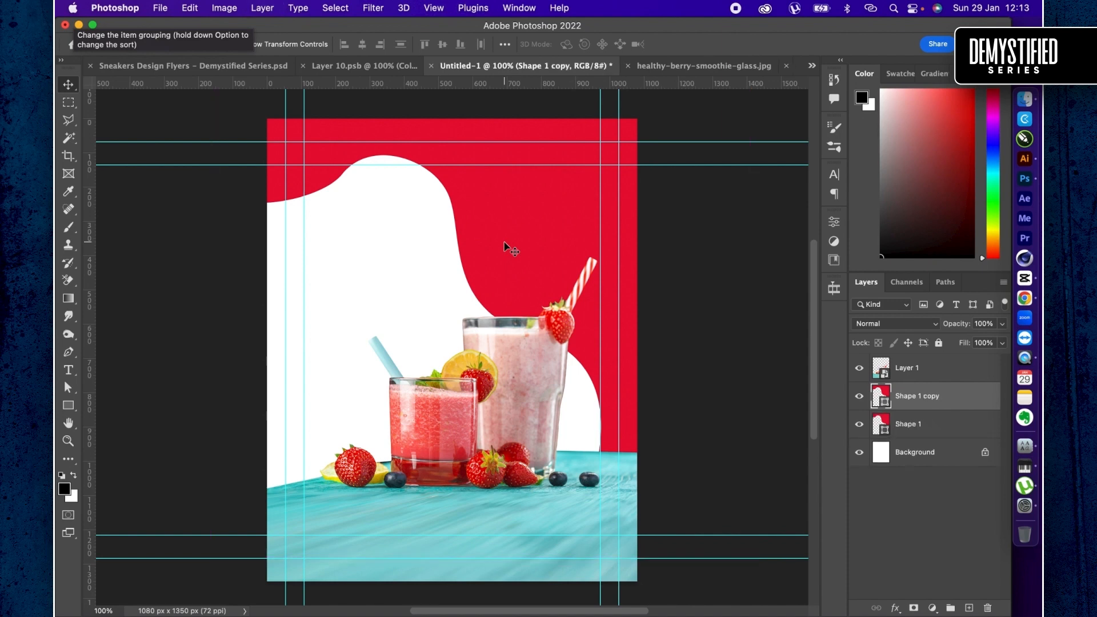
pyautogui.hotkey('ctrl', 't')
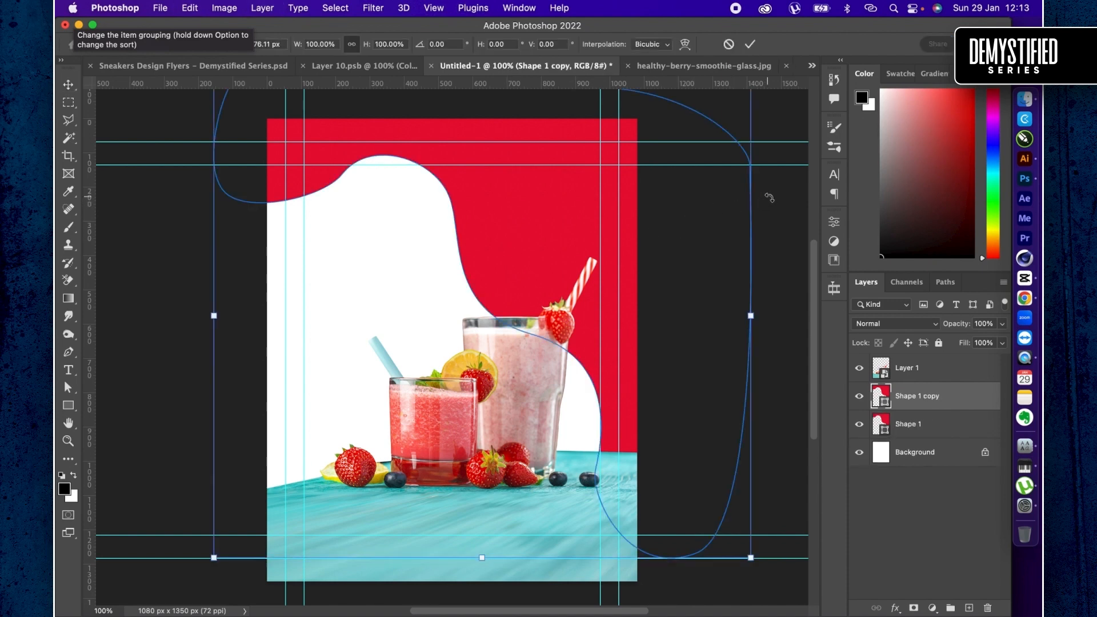
pyautogui.moveTo(770, 198); pyautogui.dragTo(771, 214)
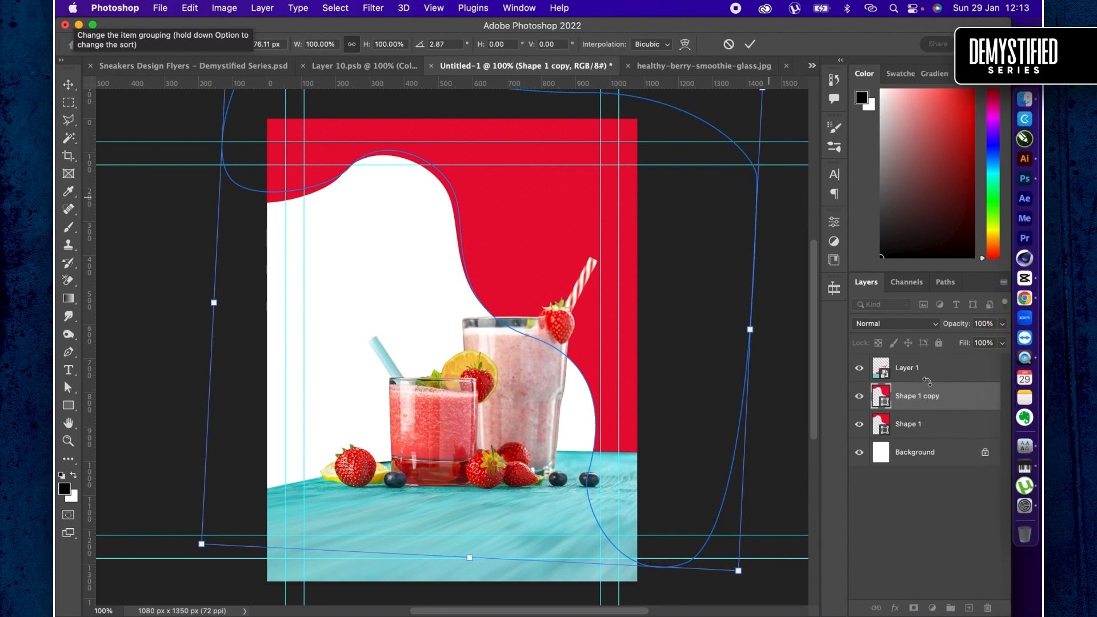
pyautogui.press('Return')
# - Place the rotated copy beneath the original red shape and set its fill to the darker red c2082b
pyautogui.moveTo(959, 404); pyautogui.dragTo(960, 425)
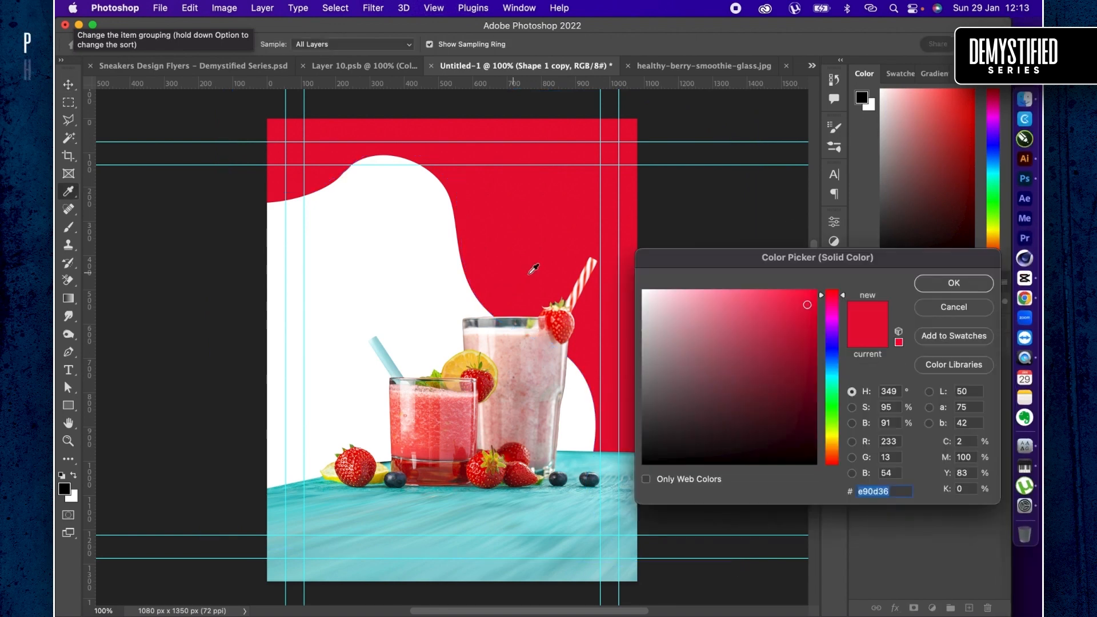
pyautogui.click(809, 322)
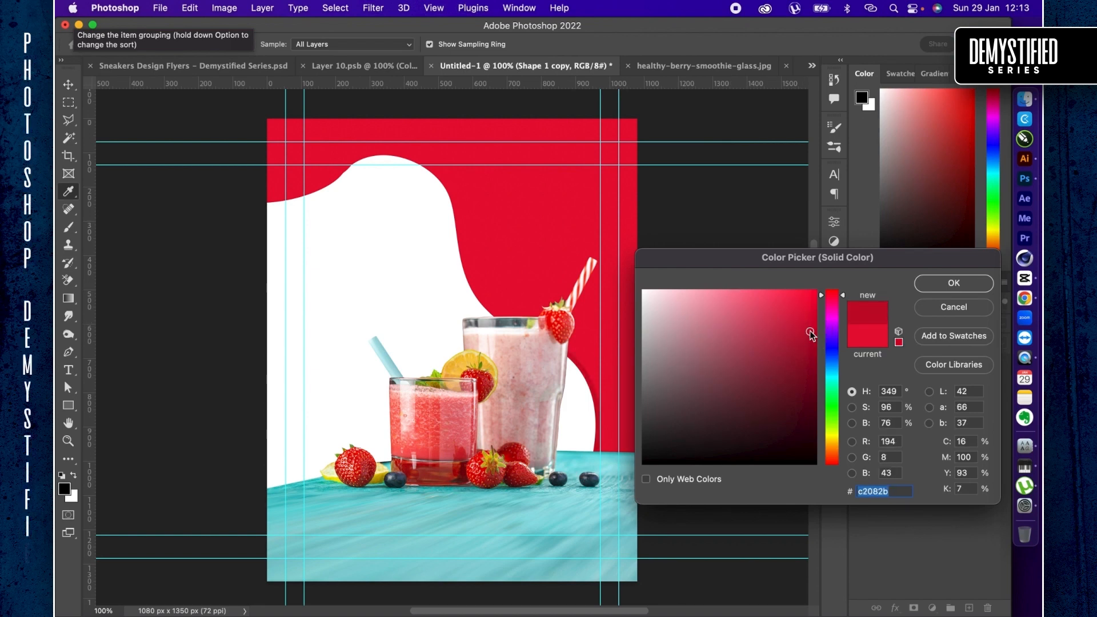
pyautogui.press('Return')
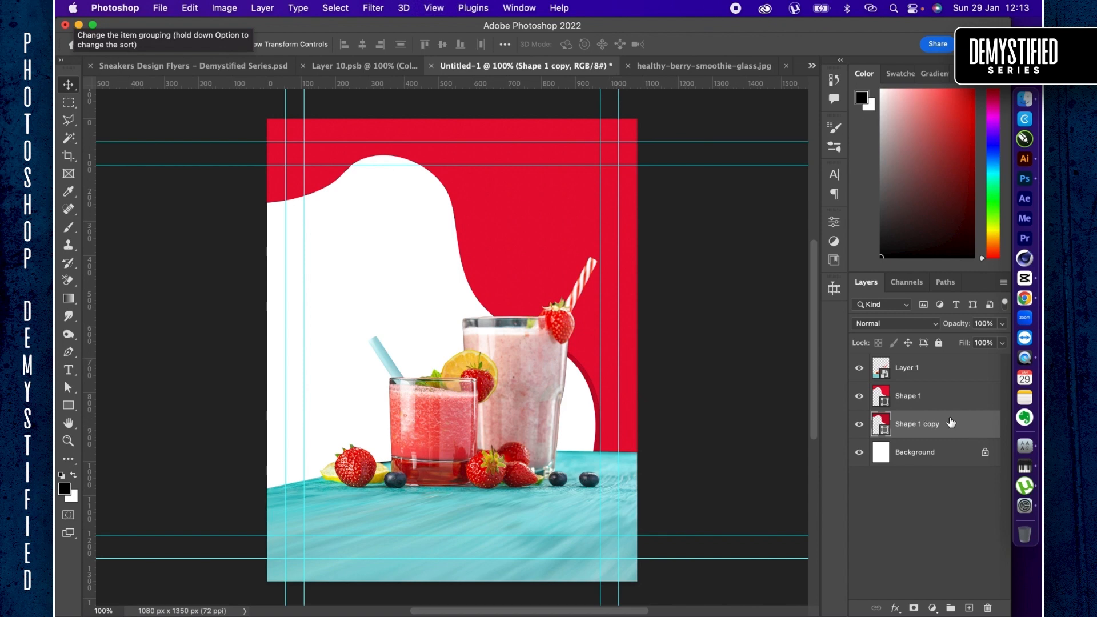
# - Duplicate the original red wavy shape and shift the copy slightly up and to the left
pyautogui.click(927, 398)
pyautogui.press('super+j')
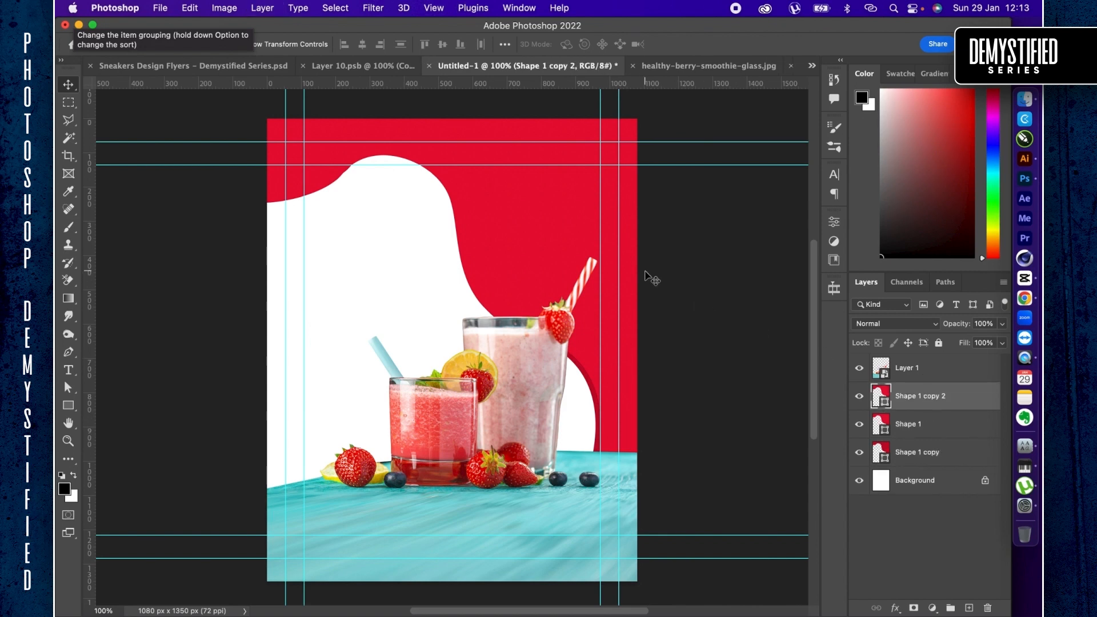
pyautogui.press('super+t')
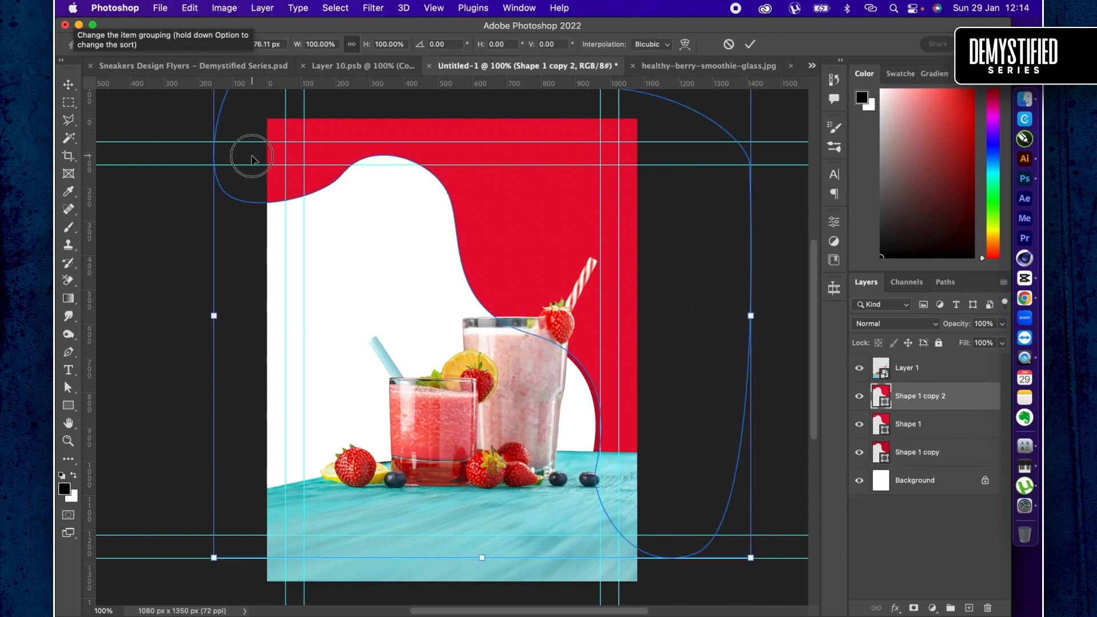
pyautogui.moveTo(252, 154); pyautogui.dragTo(252, 149)
pyautogui.press('Left')
pyautogui.press('Left')
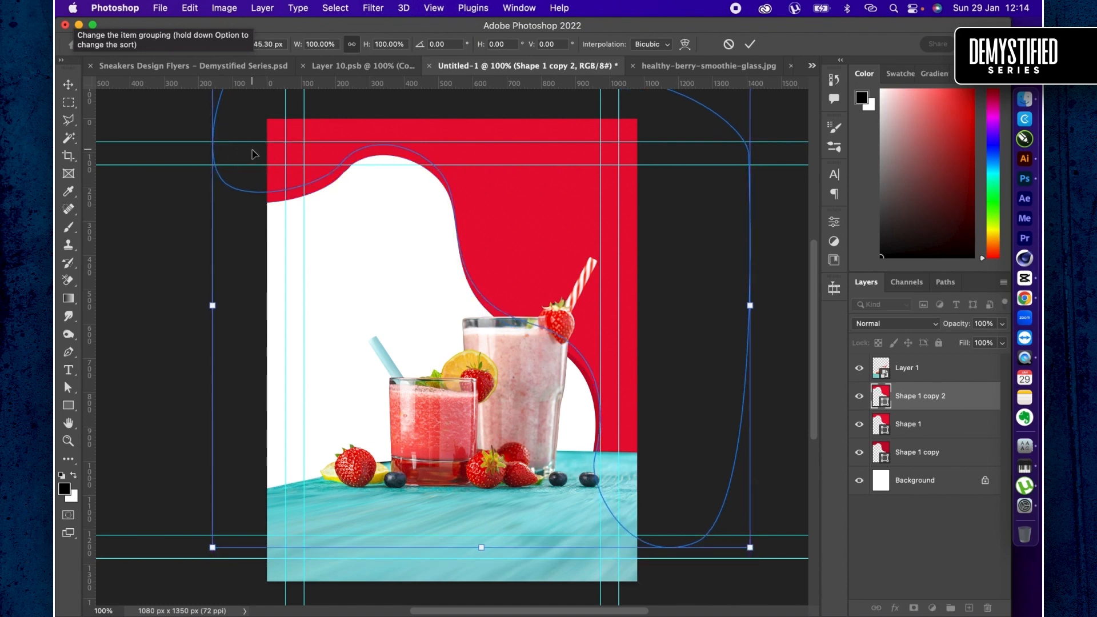
pyautogui.press('Return')
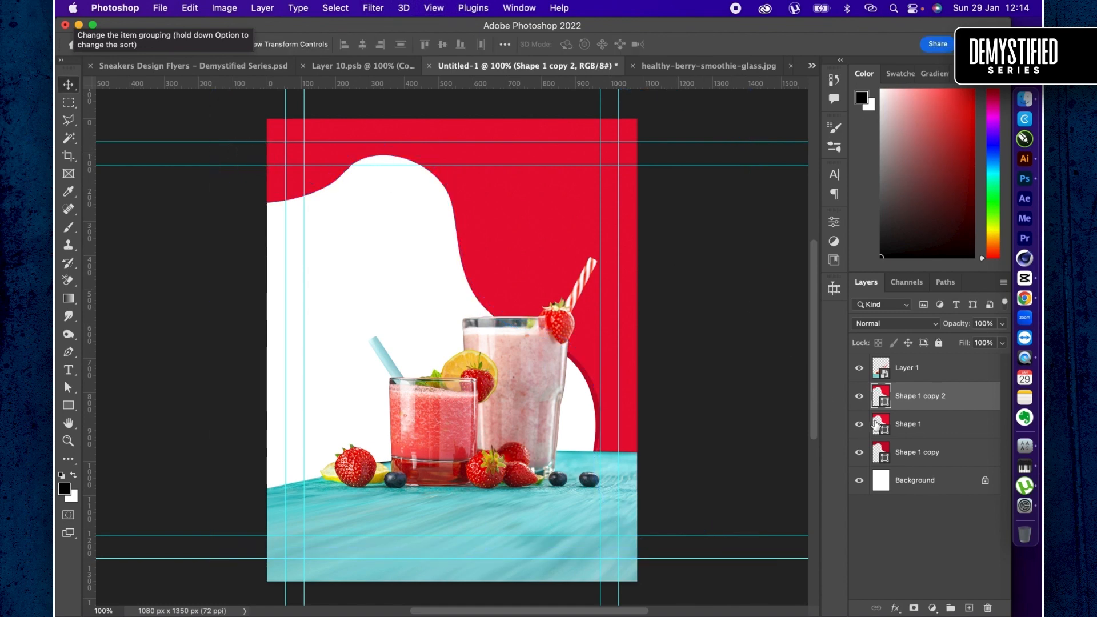
# - Set the fill of the original wavy shape, between its two copies, to the lighter red f61f47
pyautogui.doubleClick(882, 423)
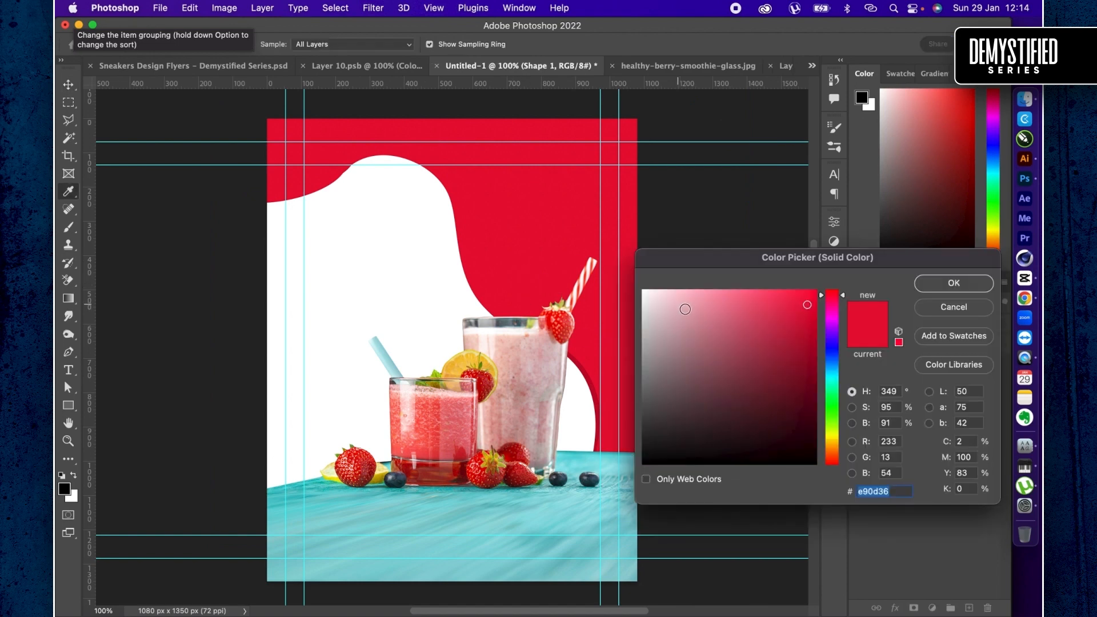
pyautogui.click(792, 296)
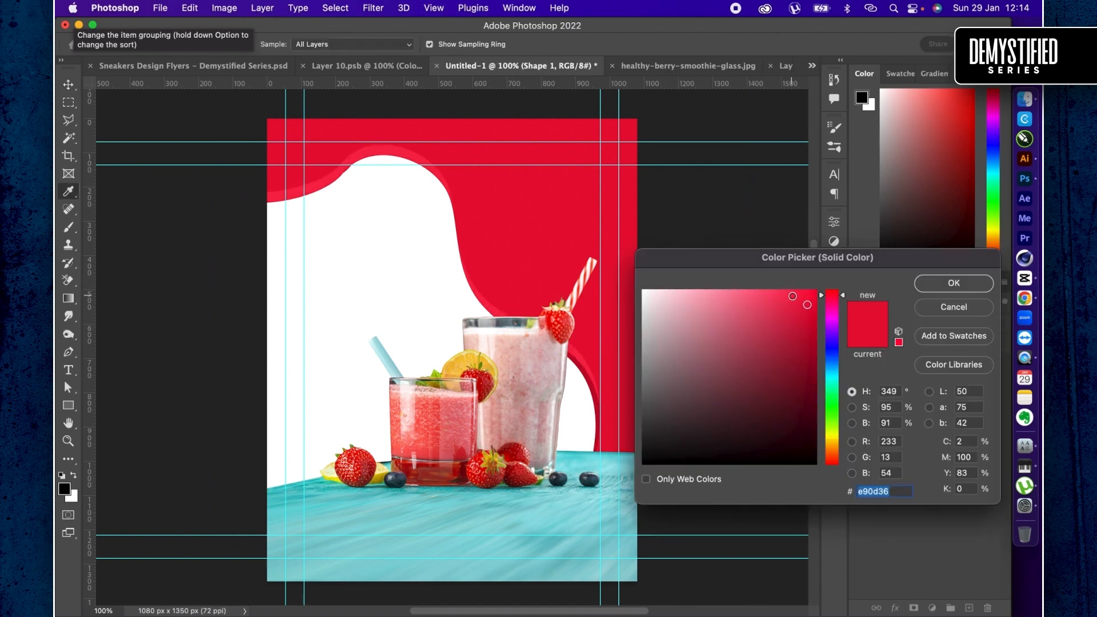
pyautogui.click(795, 295)
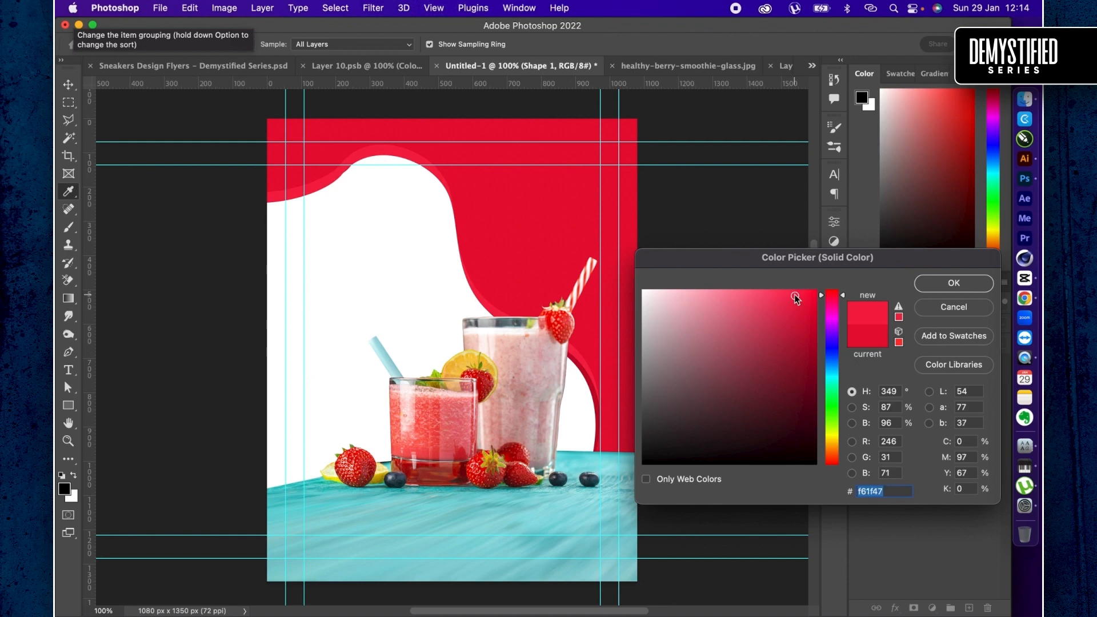
pyautogui.press('Return')
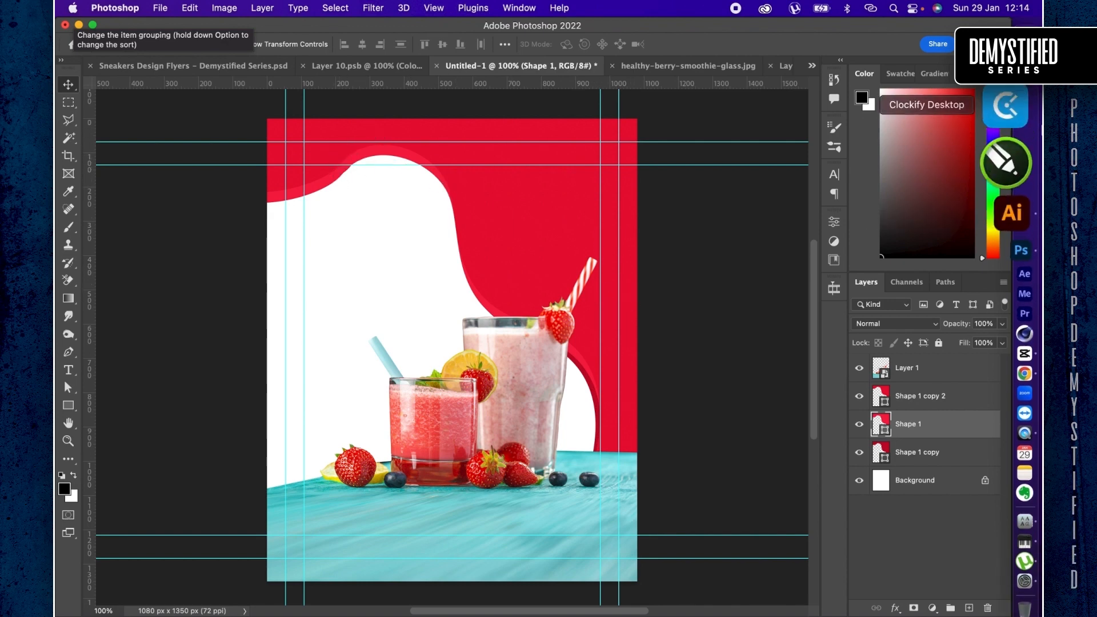
# - Switch to Chrome and search Freepik for "polka dot"
pyautogui.click(993, 301)
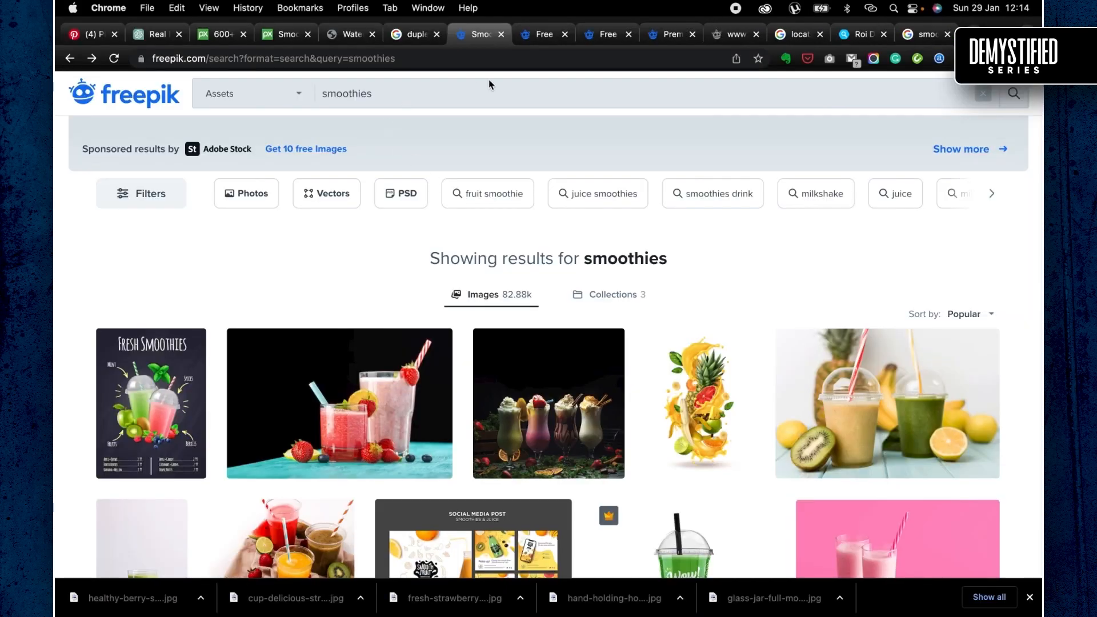
pyautogui.tripleClick(497, 89)
pyautogui.write('pol')
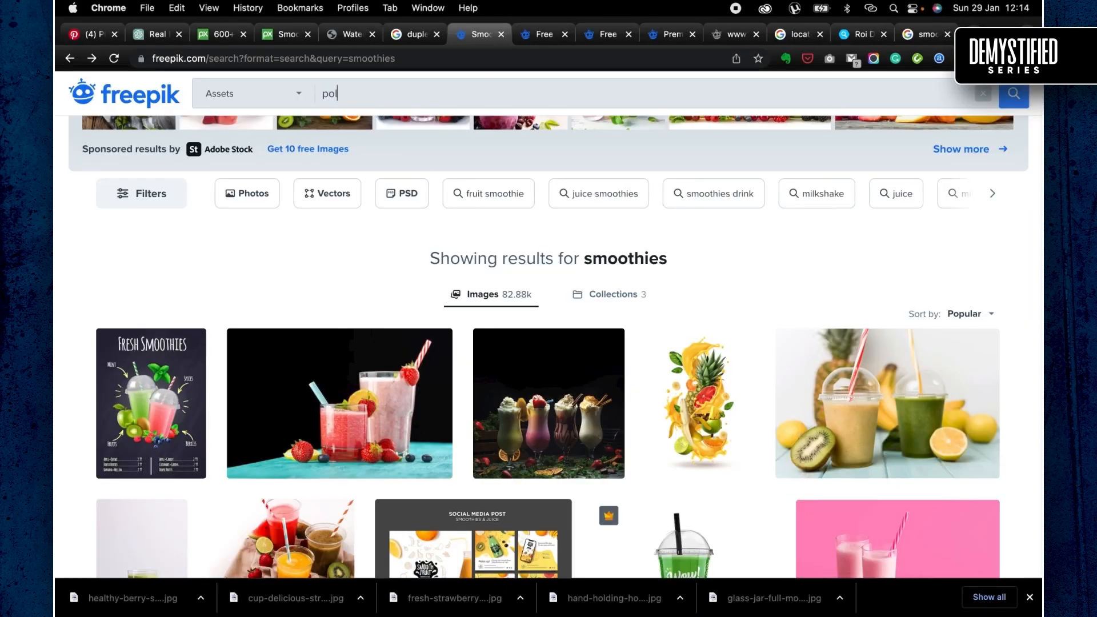
pyautogui.write('ka dot')
pyautogui.press('Return')
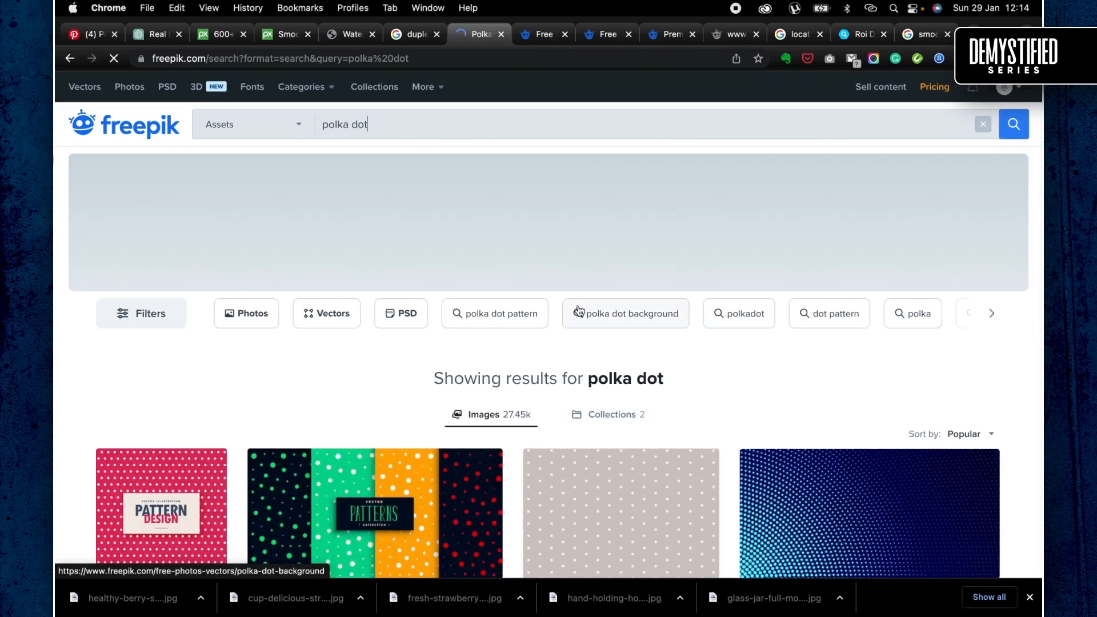
# - Download the free vector polka style colorful circles pattern set from the search results
pyautogui.scroll(-2, 594, 349)
pyautogui.scroll(-2, 596, 358)
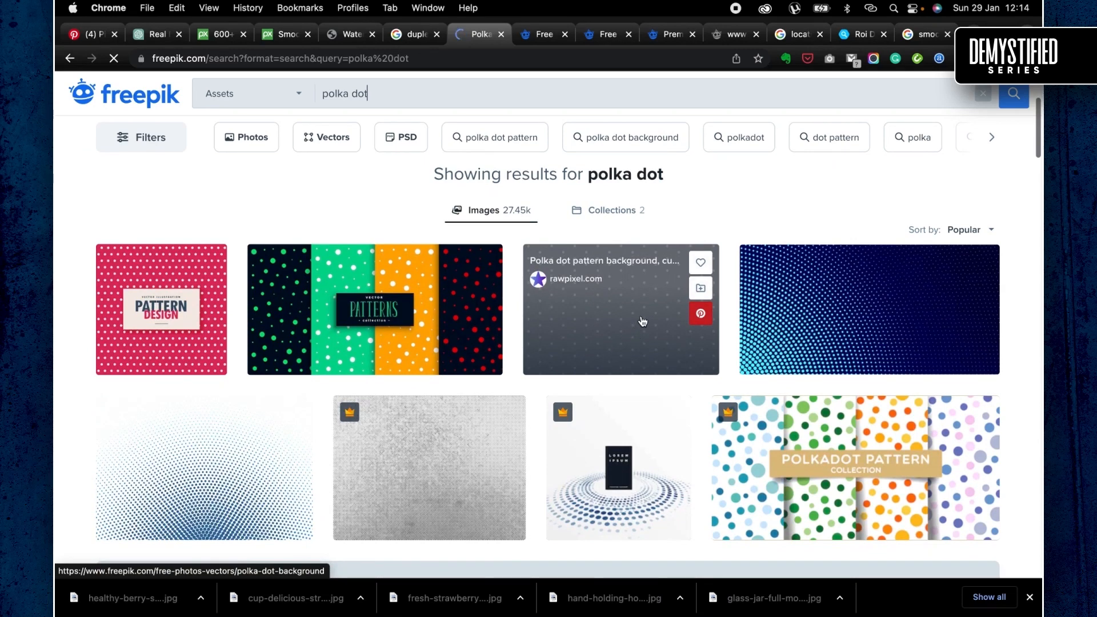
pyautogui.click(372, 291)
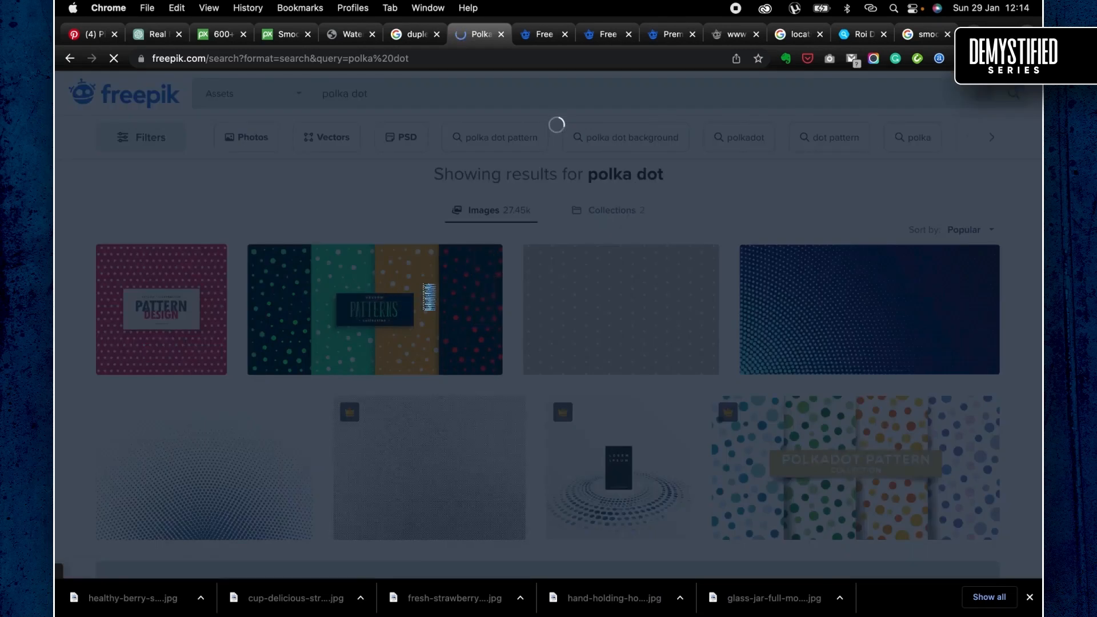
pyautogui.click(834, 334)
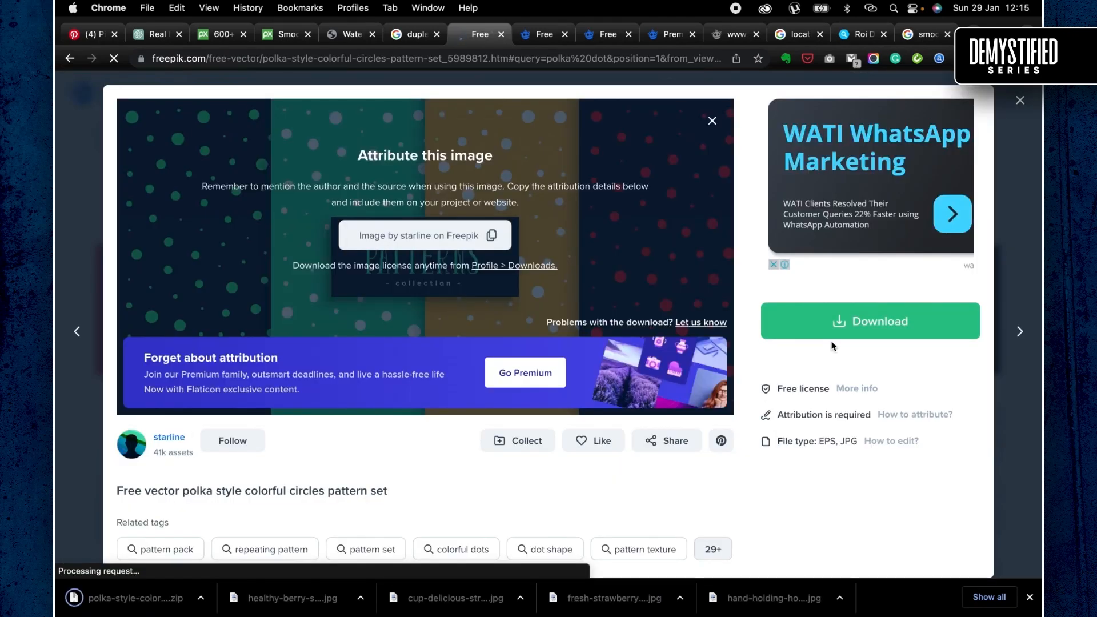
# - Extract the downloaded pattern set and open its 21985.eps file in Adobe Illustrator 2022
pyautogui.click(179, 602)
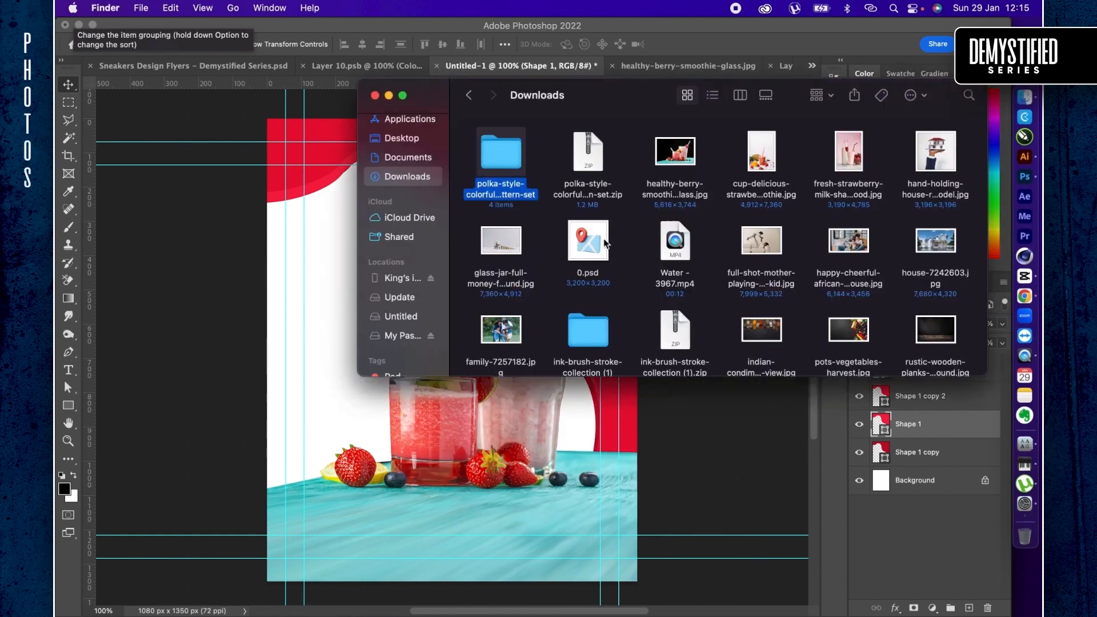
pyautogui.doubleClick(508, 154)
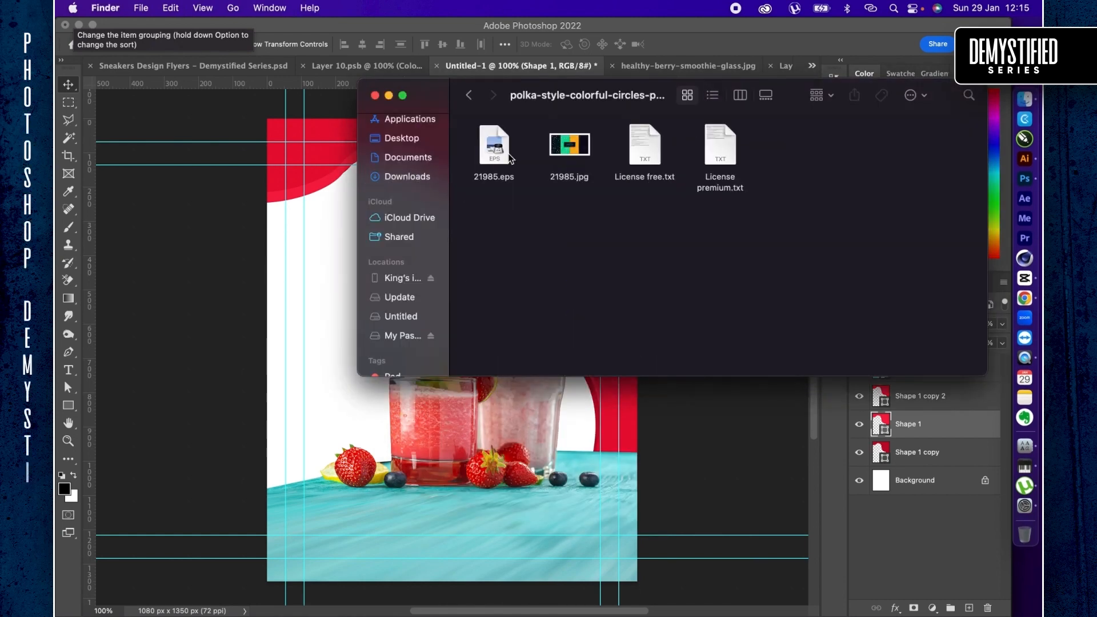
pyautogui.click(495, 151)
pyautogui.rightClick(496, 150)
pyautogui.moveTo(531, 175)
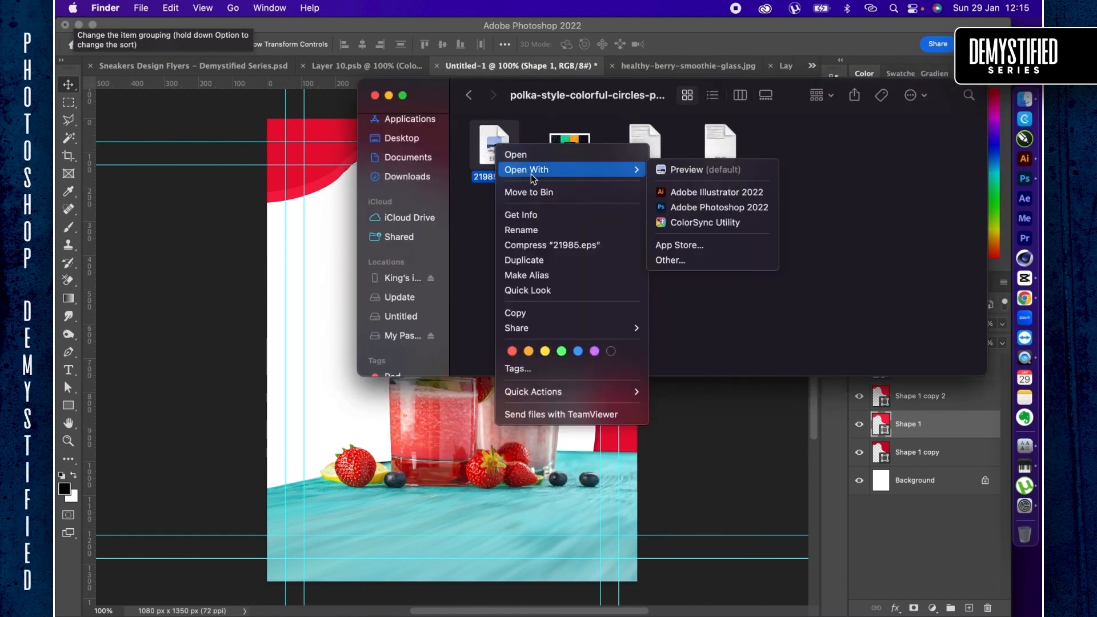
pyautogui.click(699, 193)
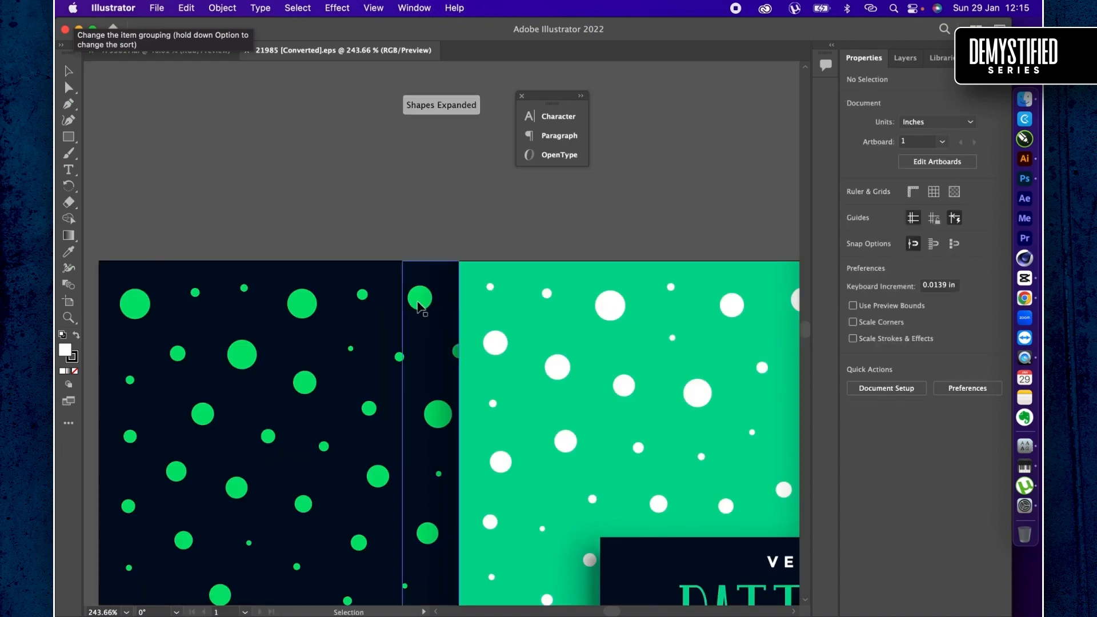
# - Isolate the nested groups of the leftmost dark pattern and select its group of green dots
pyautogui.press('super+0')
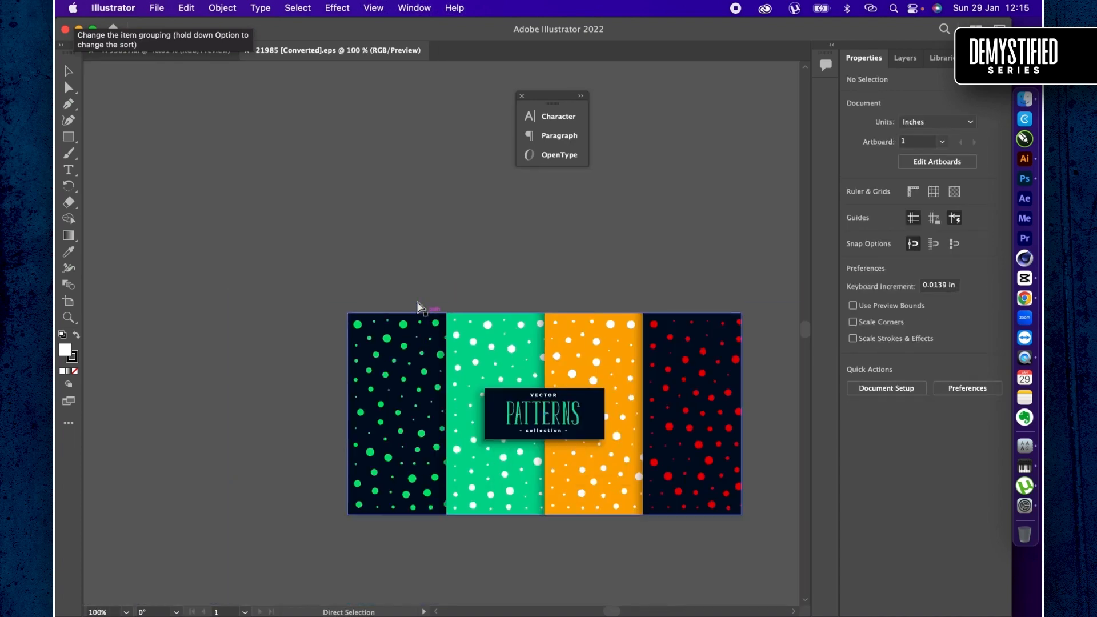
pyautogui.press('v')
pyautogui.doubleClick(409, 327)
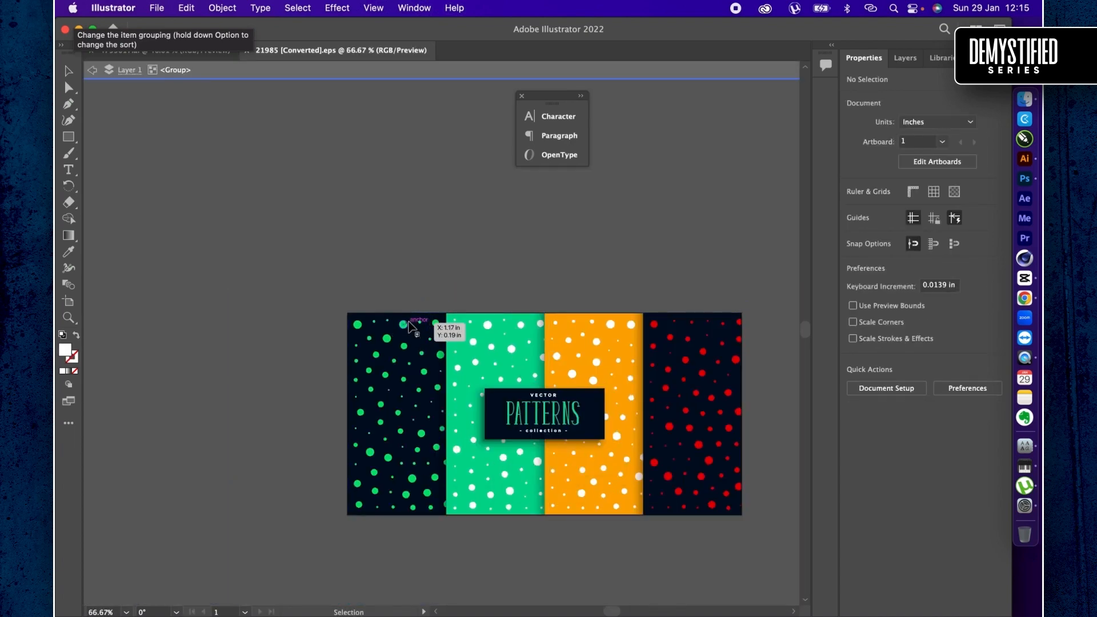
pyautogui.click(410, 327)
pyautogui.doubleClick(404, 327)
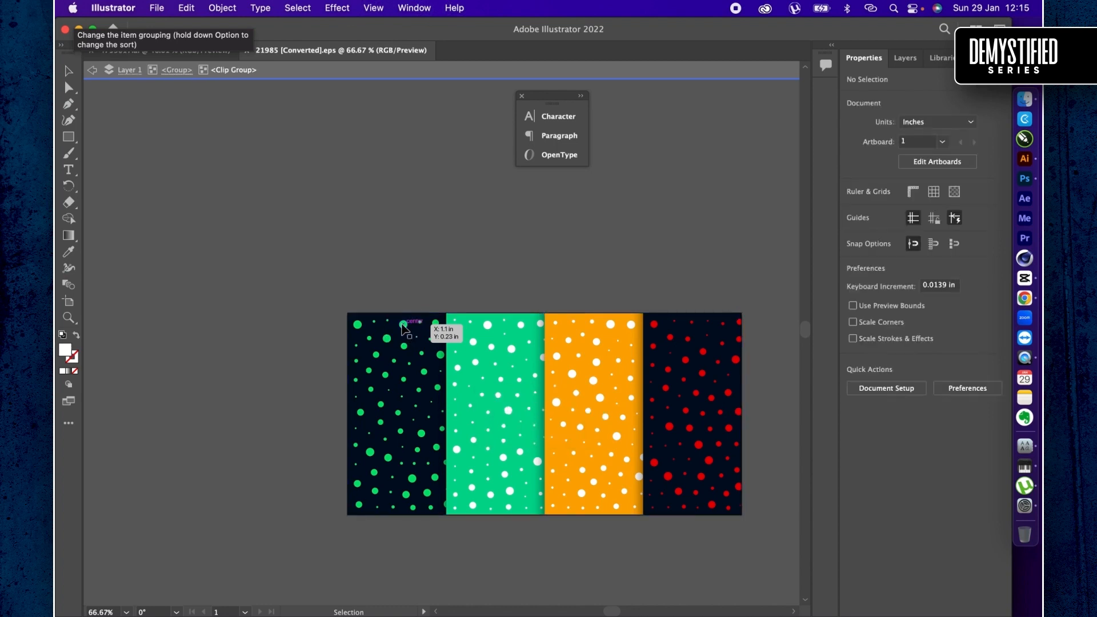
pyautogui.doubleClick(403, 325)
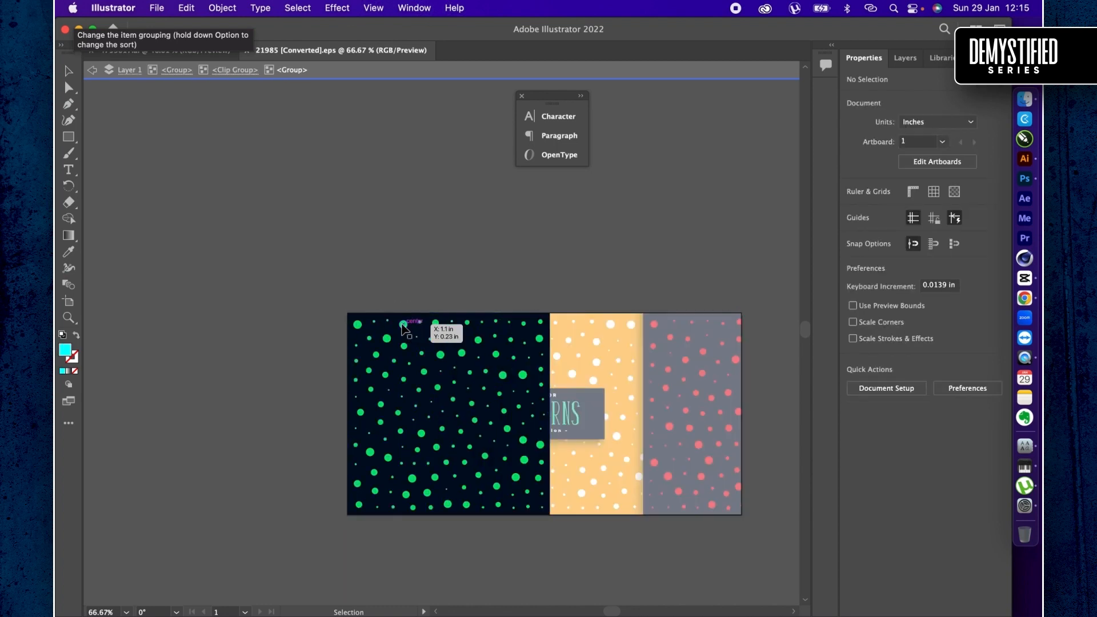
pyautogui.click(404, 327)
pyautogui.press('a')
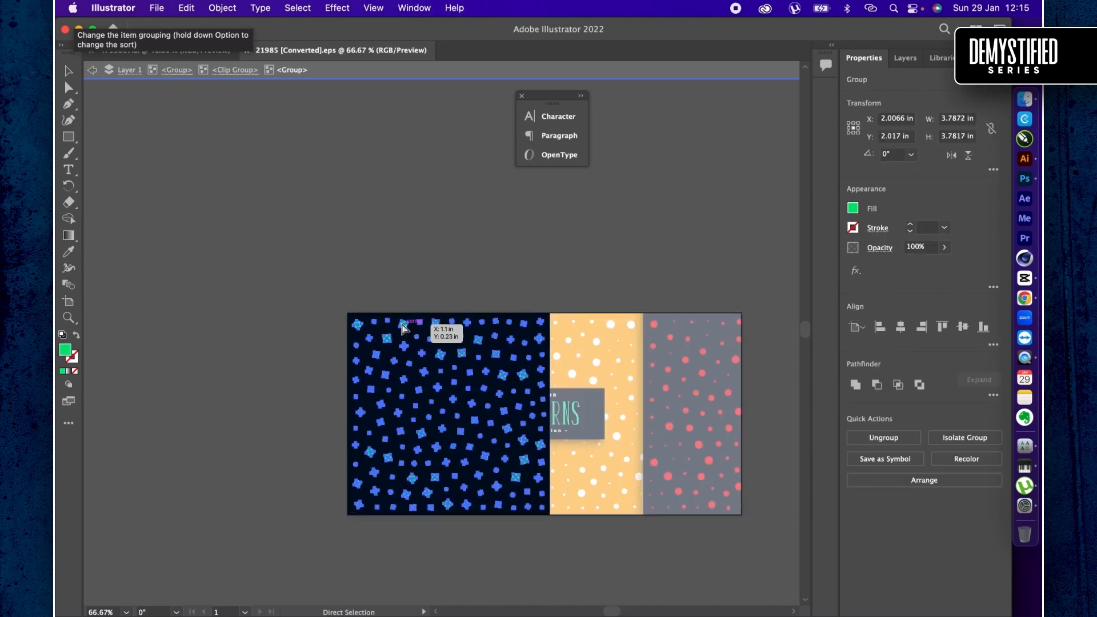
pyautogui.press('v')
pyautogui.press('a')
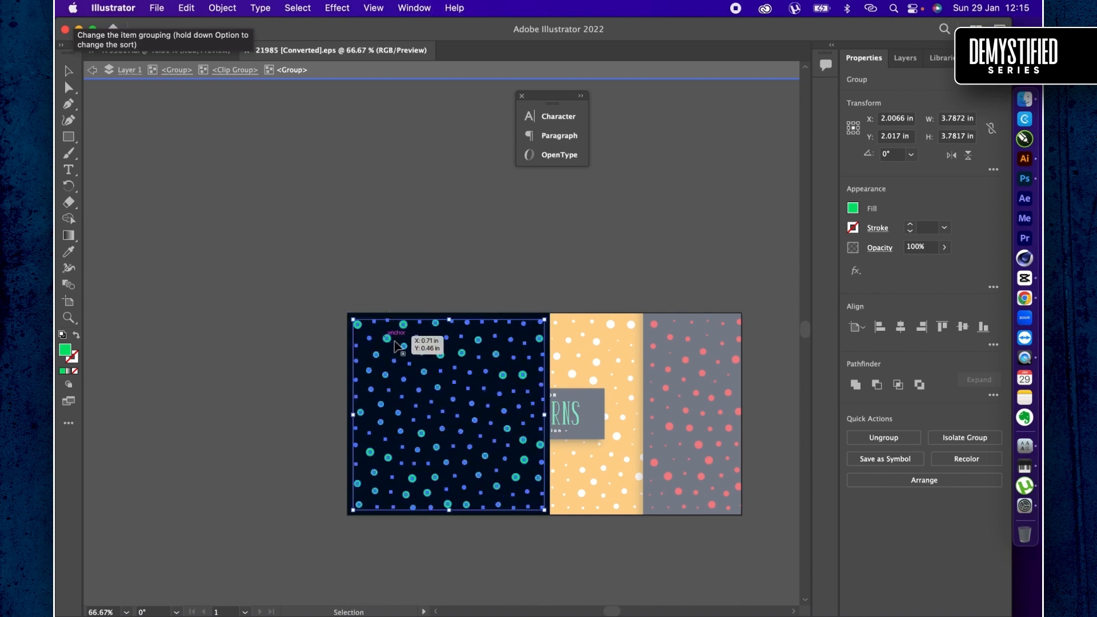
# - Copy the selected dots into the Photoshop smoothie design, pasting them as a shape layer
pyautogui.press('super+Tab')
pyautogui.press('super+Tab')
pyautogui.press('super+Tab')
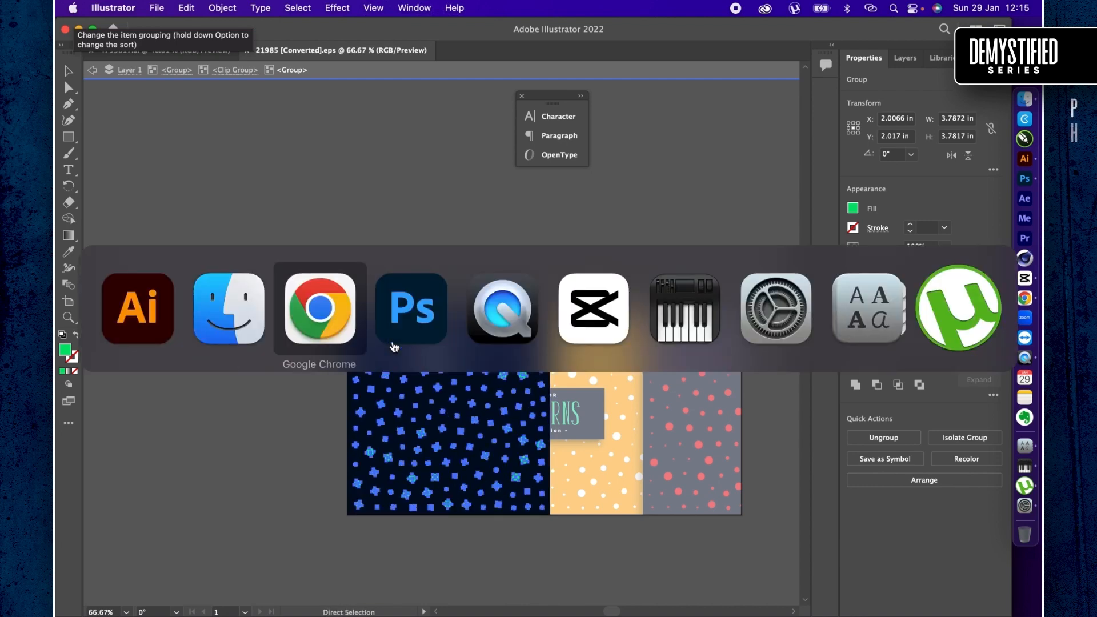
pyautogui.press('super+v')
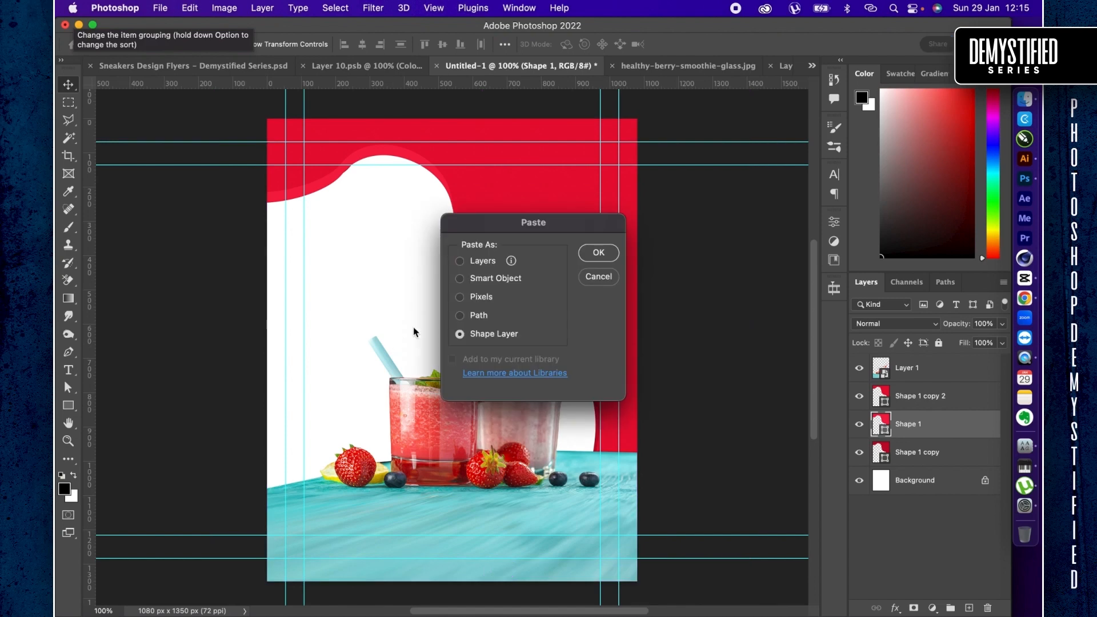
pyautogui.press('Return')
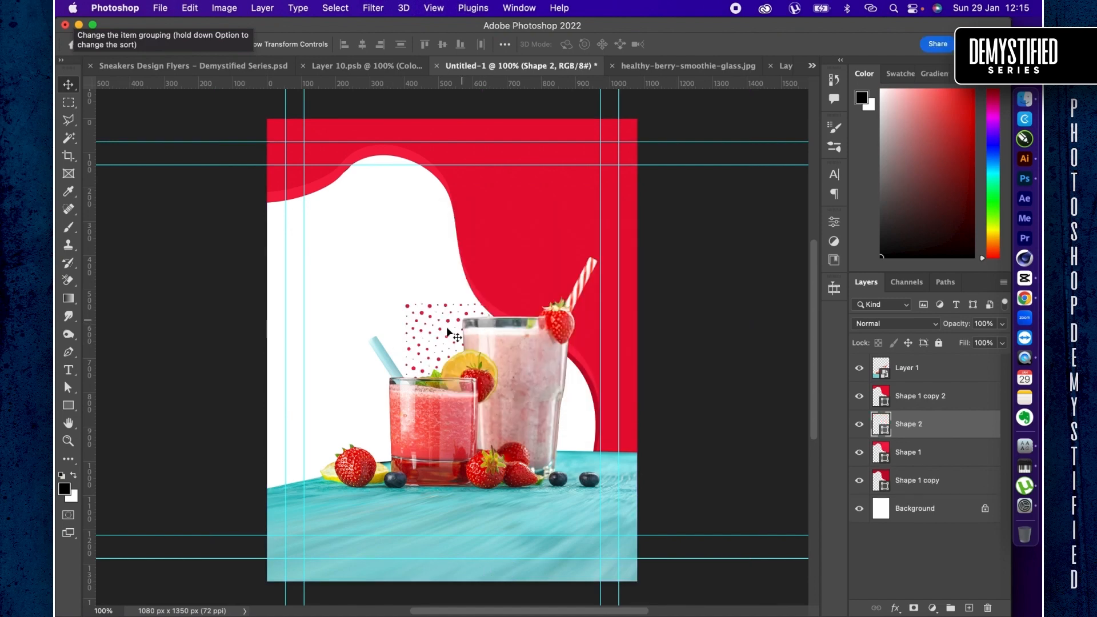
# - Move the dot pattern to the page's upper-right corner, place its layer above the red shapes and make the dots white
pyautogui.click(561, 189)
pyautogui.moveTo(560, 189); pyautogui.dragTo(588, 142)
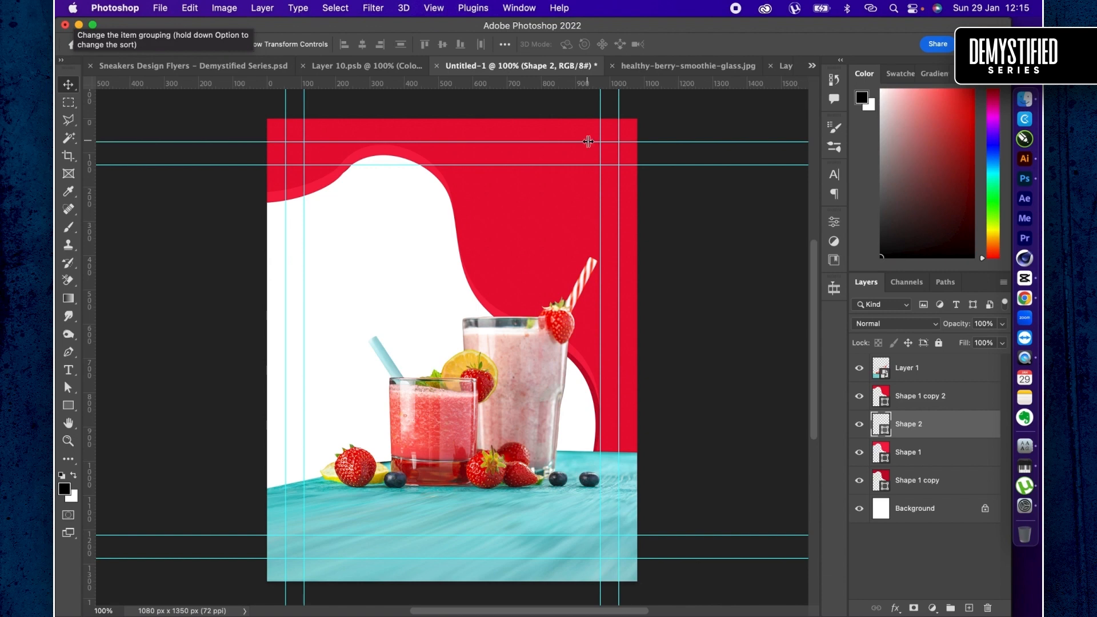
pyautogui.moveTo(936, 429); pyautogui.dragTo(935, 394)
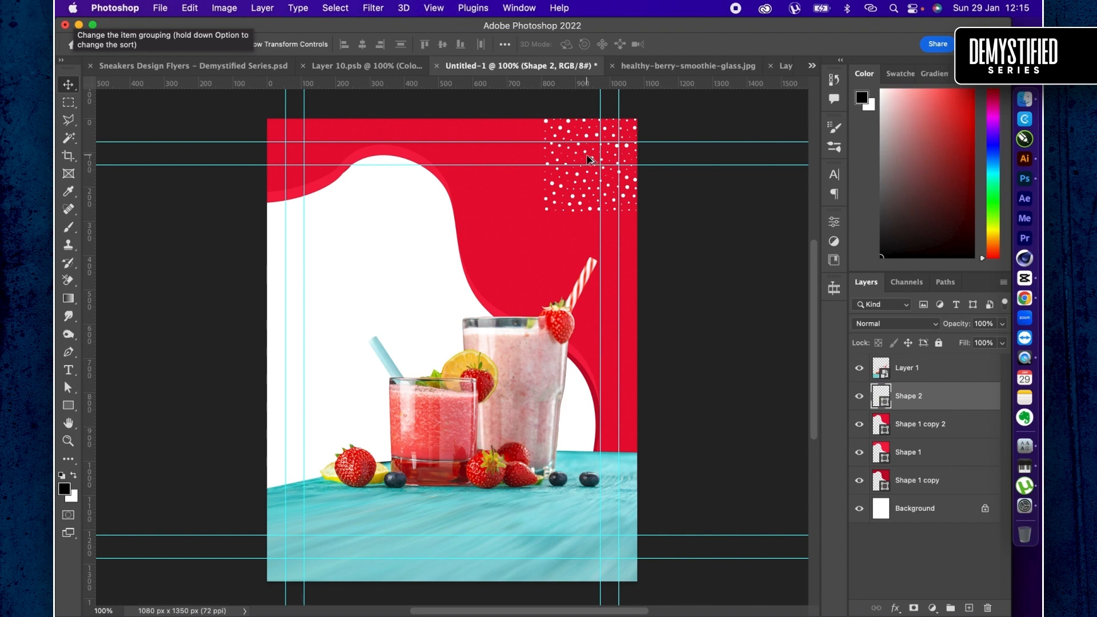
# - Duplicate the white dot pattern side by side until it spans the page's upper edge, and merge the copies into one shape layer
pyautogui.moveTo(571, 184); pyautogui.dragTo(473, 192)
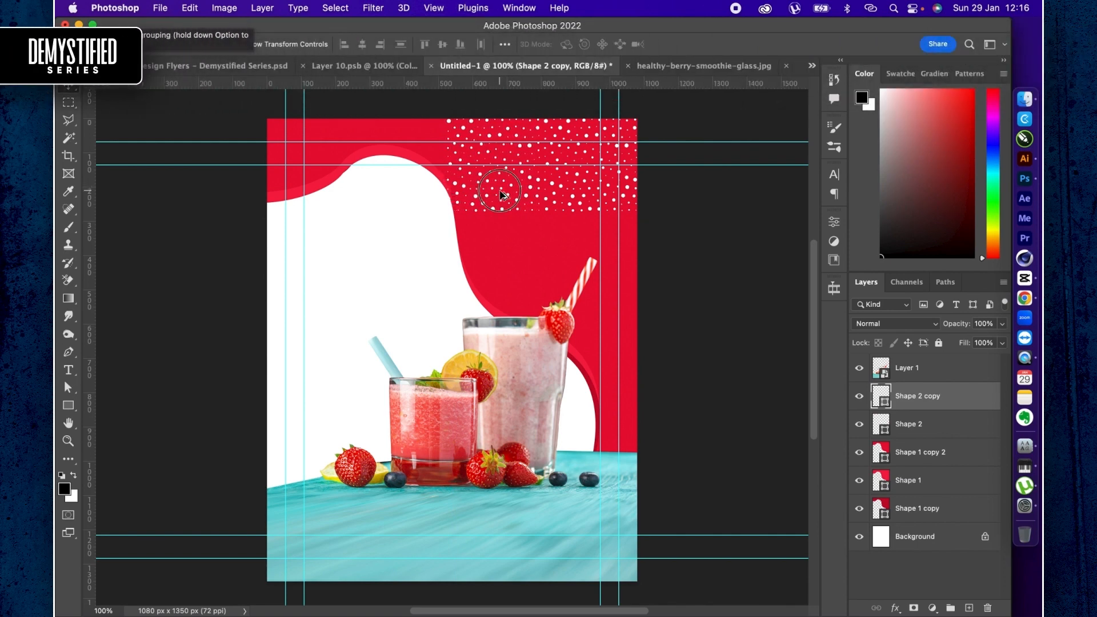
pyautogui.moveTo(474, 193); pyautogui.dragTo(318, 201)
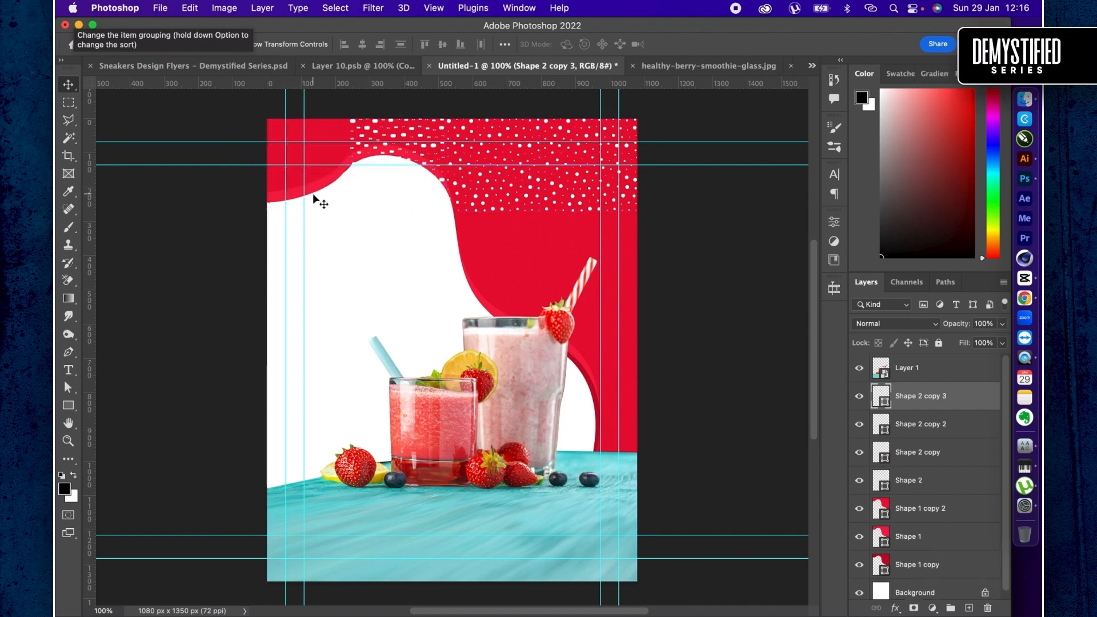
pyautogui.moveTo(439, 177); pyautogui.dragTo(346, 182)
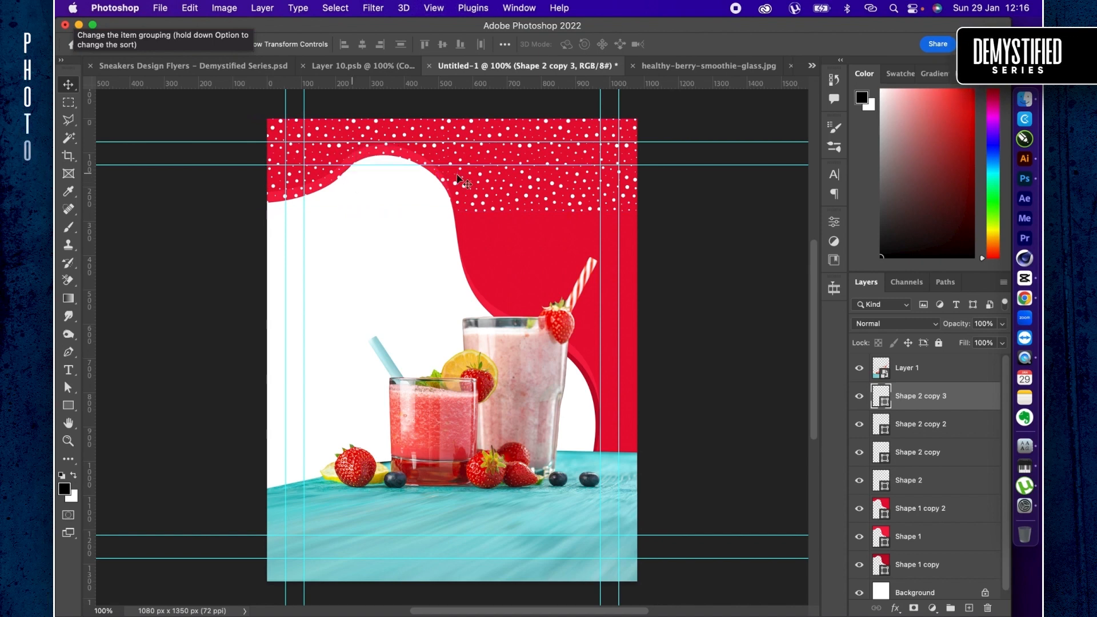
pyautogui.keyDown('shift'); pyautogui.click(941, 486); pyautogui.keyUp('shift')
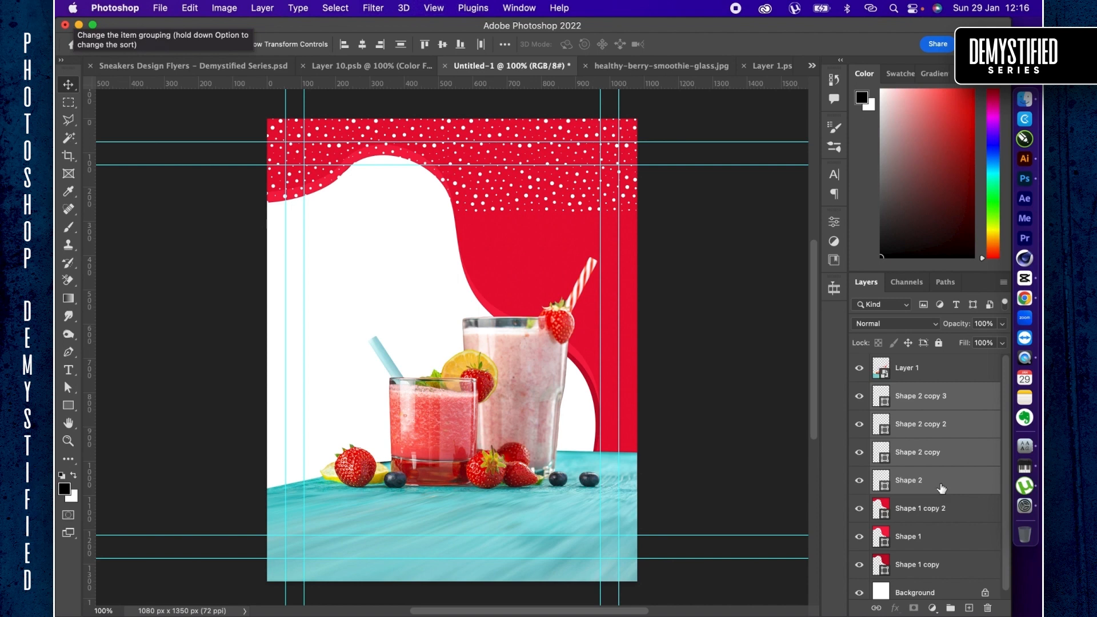
pyautogui.press('super+e')
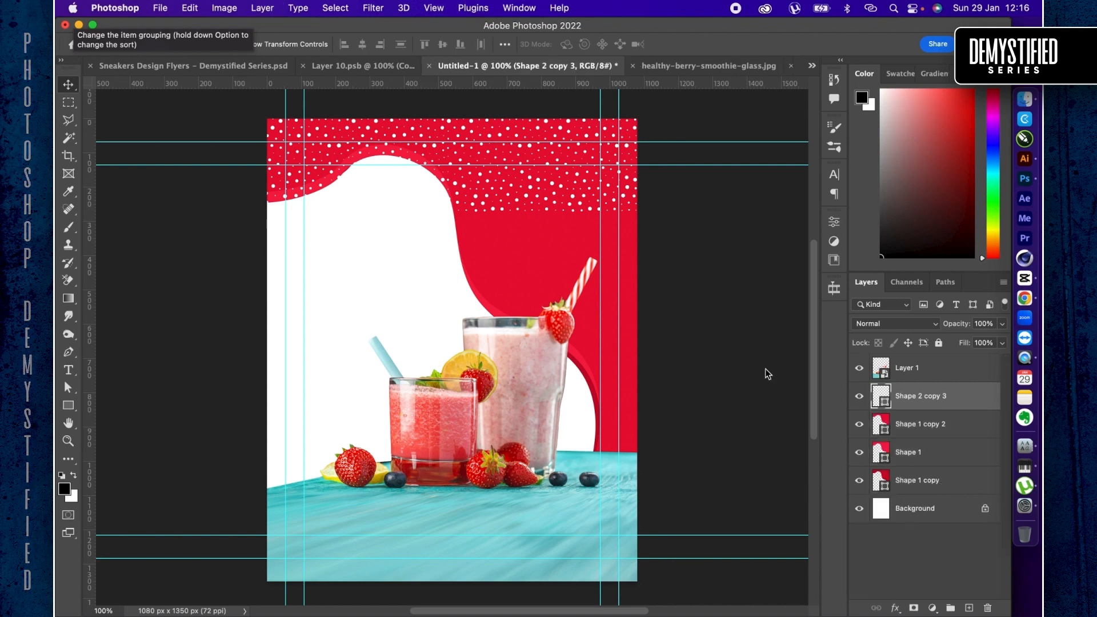
# - Scale the dot strip to about 49%, duplicate it across the full page width and merge the two pieces
pyautogui.press('super+t')
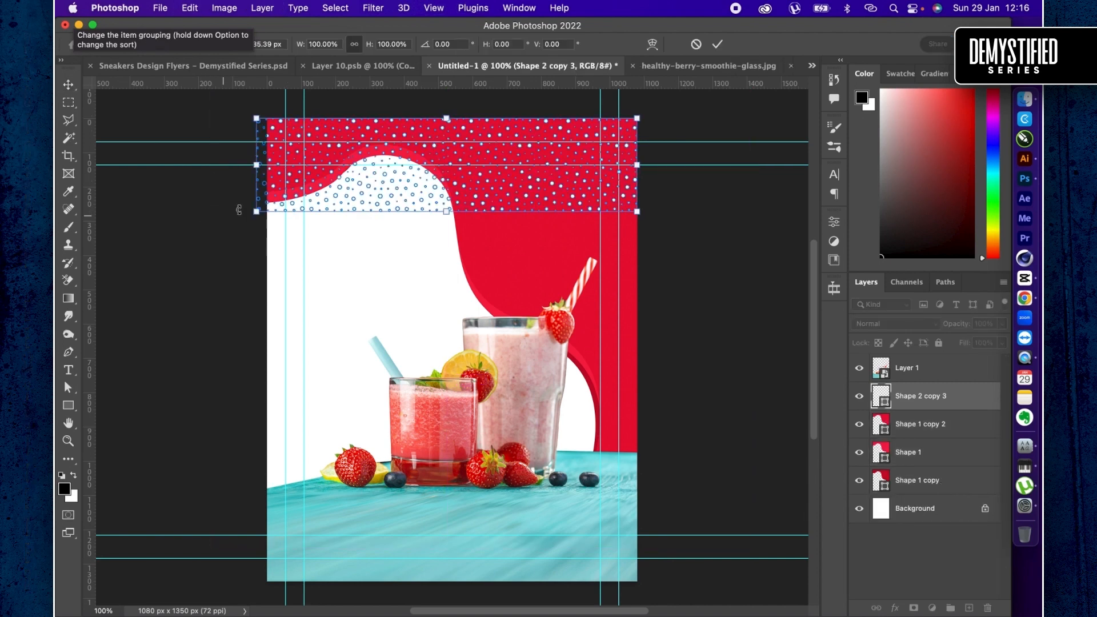
pyautogui.moveTo(255, 213); pyautogui.dragTo(453, 194)
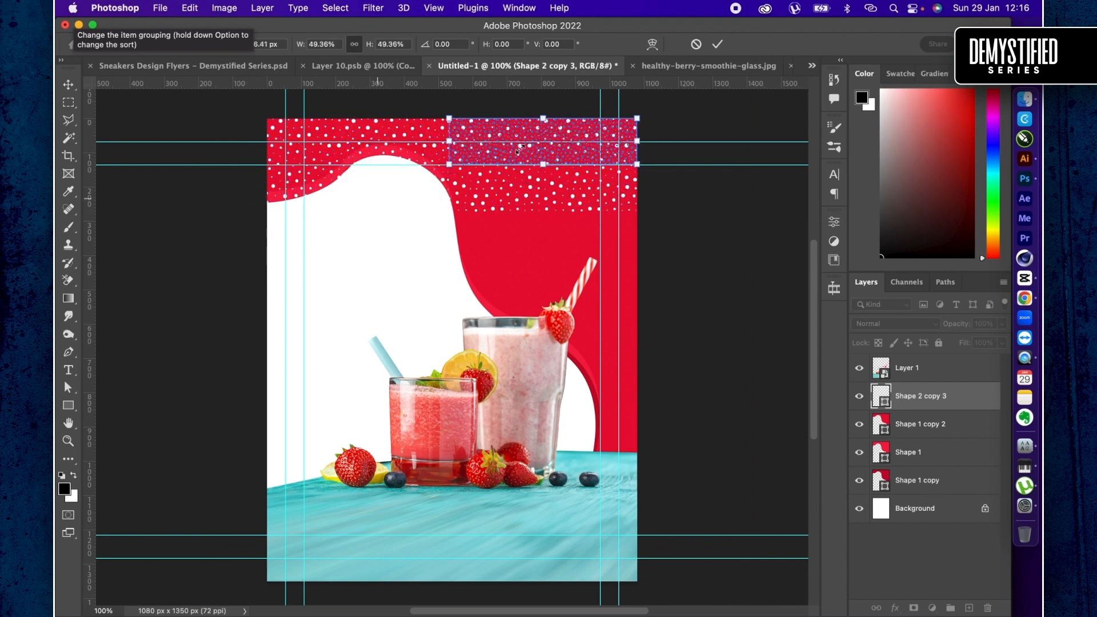
pyautogui.press('Return')
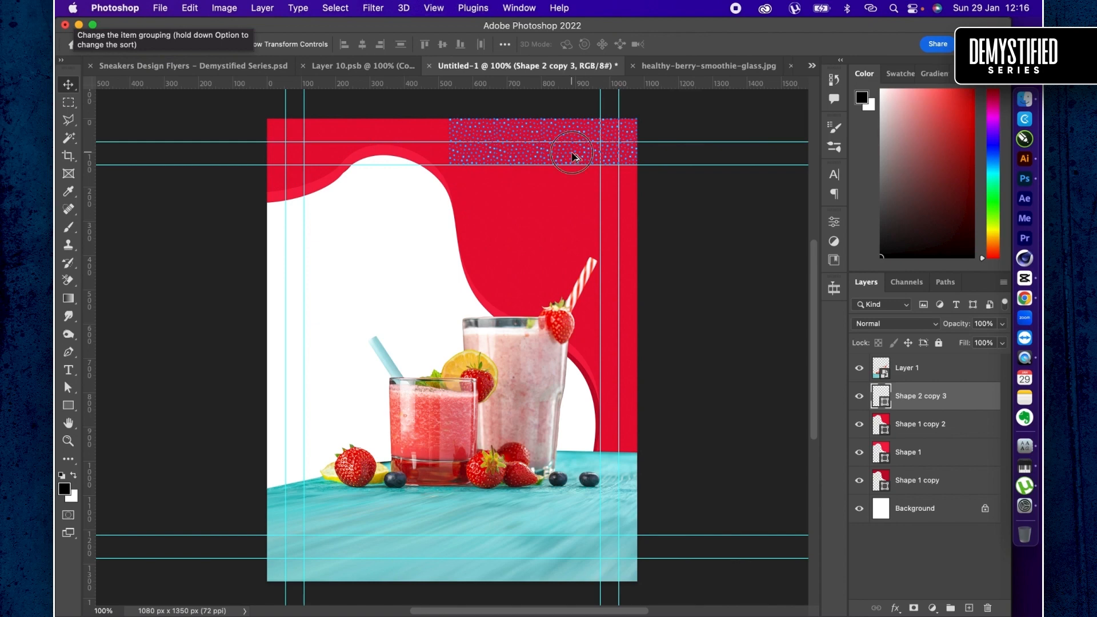
pyautogui.moveTo(573, 156); pyautogui.dragTo(379, 154)
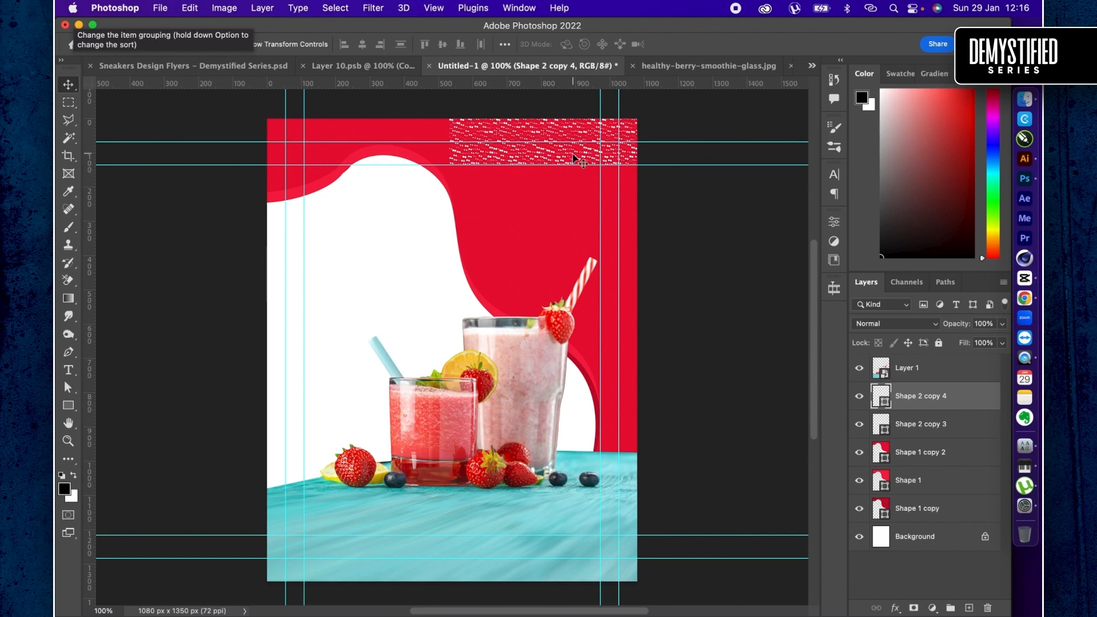
pyautogui.moveTo(574, 159); pyautogui.dragTo(383, 144)
pyautogui.click(926, 426)
pyautogui.press('Delete')
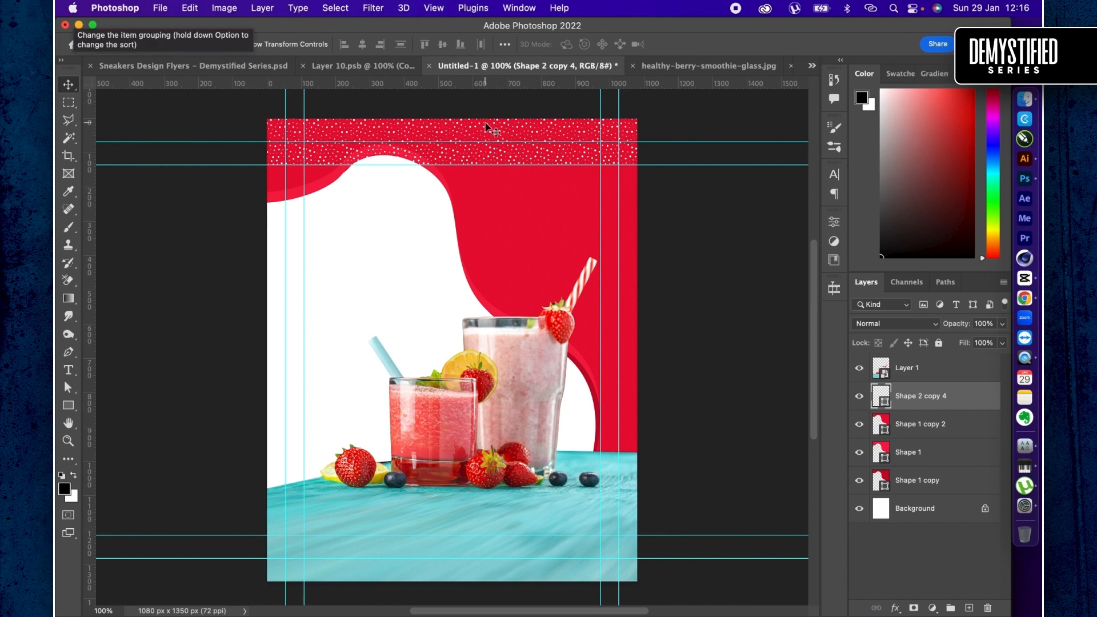
# - Duplicate the dot strip downward in rows until it covers the red area, and merge all the rows into one layer
pyautogui.moveTo(486, 125); pyautogui.dragTo(488, 171)
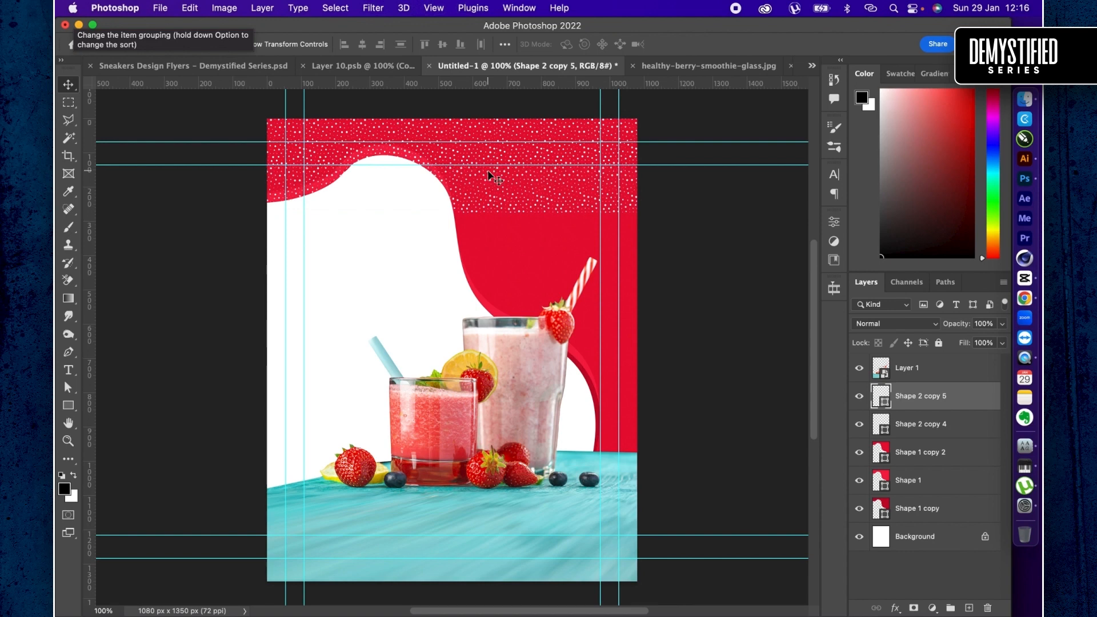
pyautogui.moveTo(488, 174); pyautogui.dragTo(493, 225)
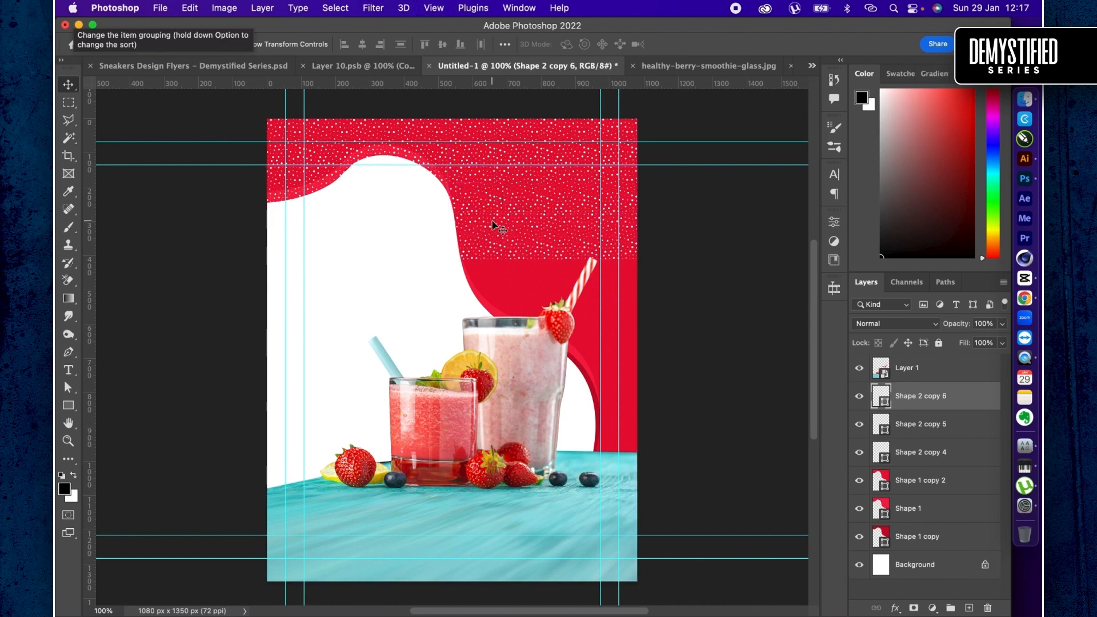
pyautogui.moveTo(494, 267); pyautogui.dragTo(574, 416)
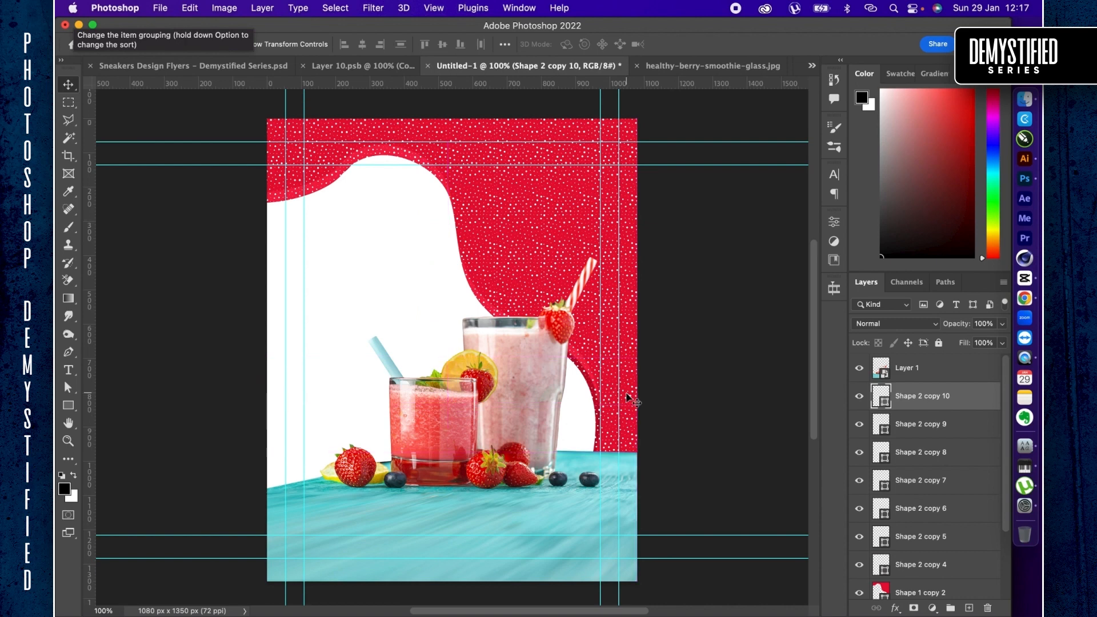
pyautogui.keyDown('shift'); pyautogui.click(927, 568); pyautogui.keyUp('shift')
pyautogui.press('super+g')
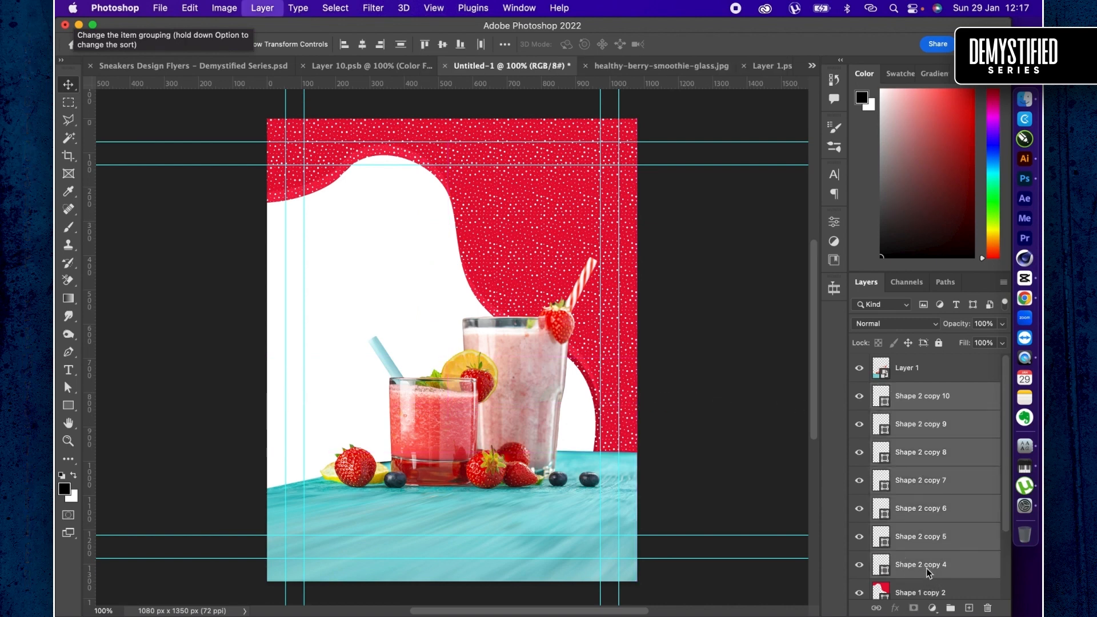
# - Set the merged dot pattern's blend mode to Overlay and clip it to the uppermost red shape, Shape 1 copy 2
pyautogui.click(881, 324)
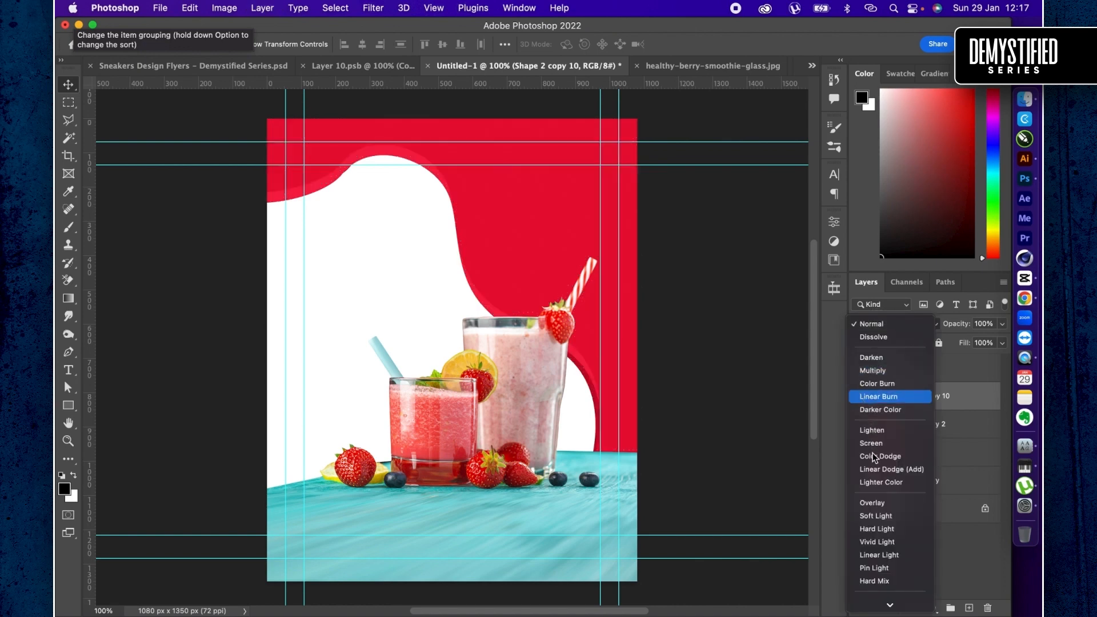
pyautogui.click(874, 503)
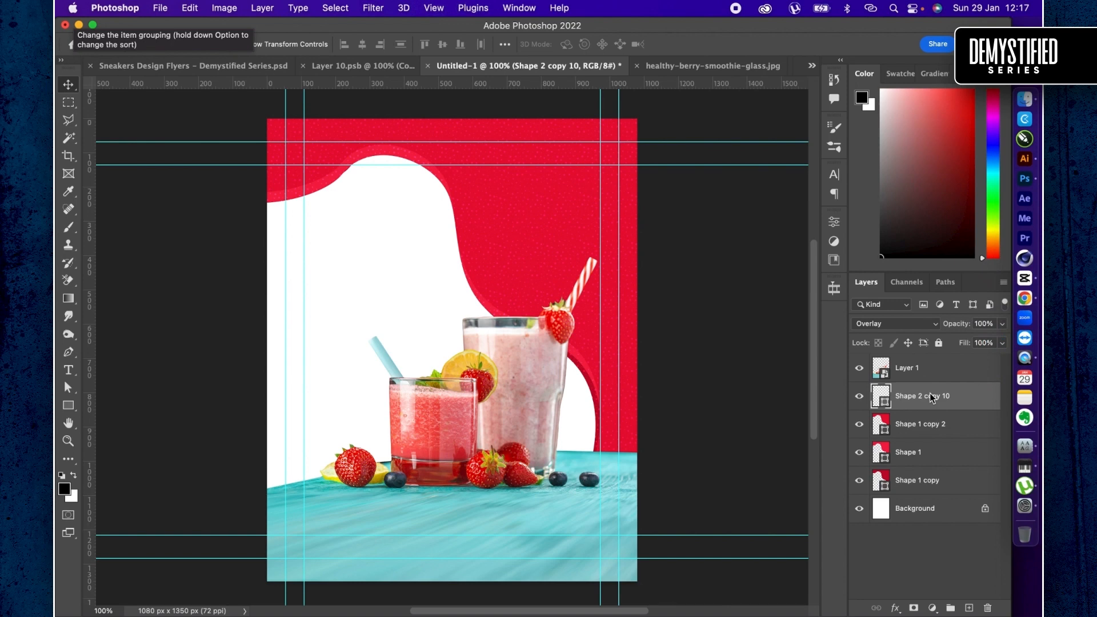
pyautogui.press('super+alt+g')
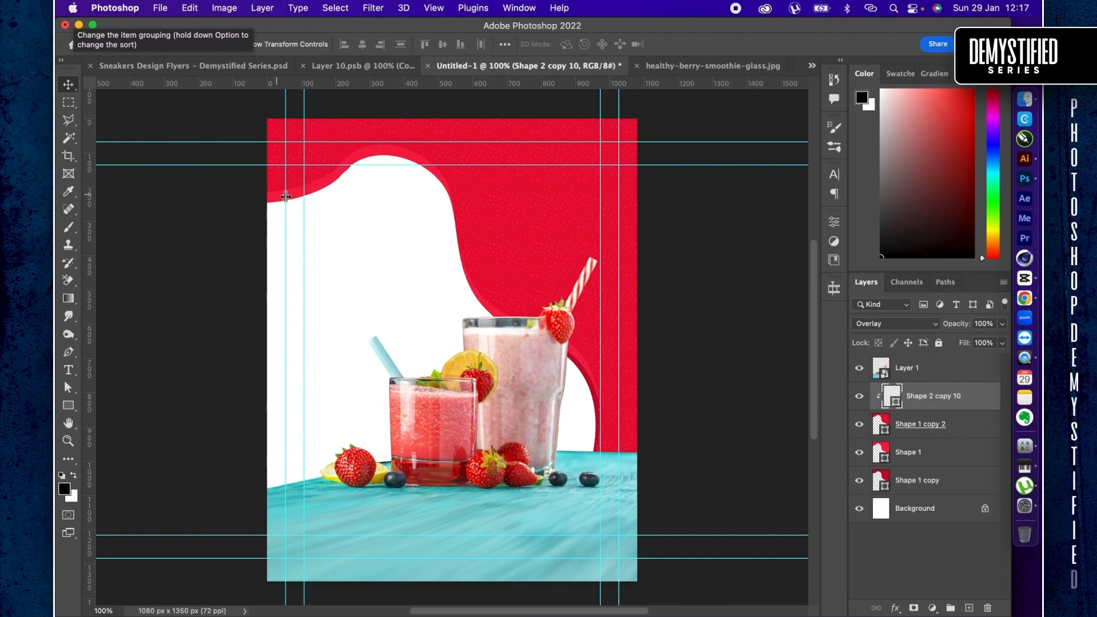
# - Add a drop shadow to Shape 1 copy 2 with size 18 px, opacity 38% and distance 10 px
pyautogui.click(979, 430)
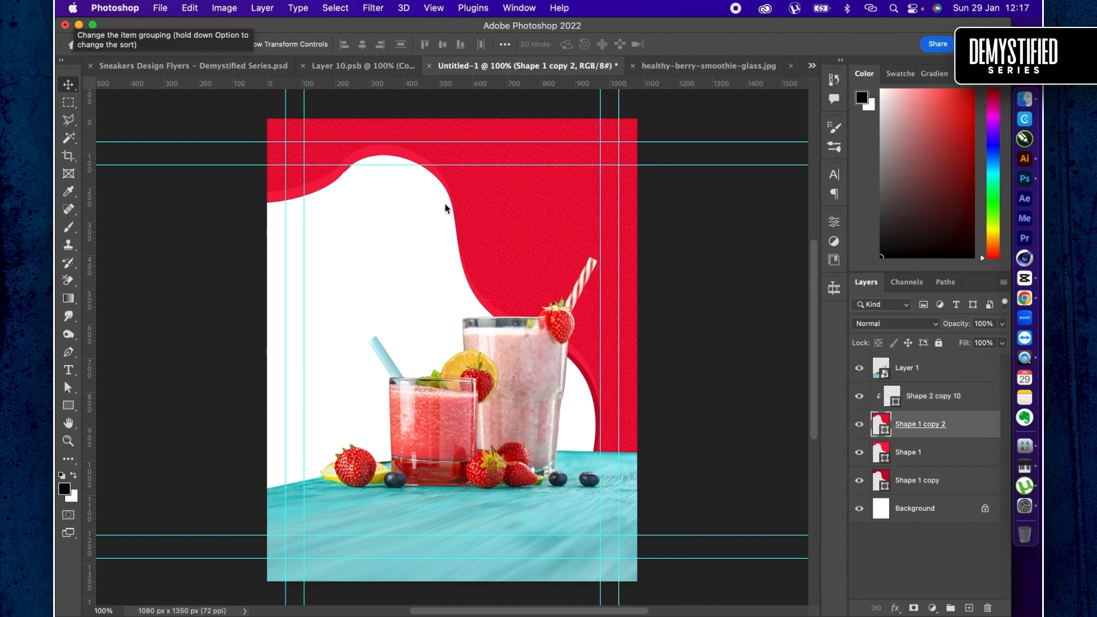
pyautogui.doubleClick(970, 427)
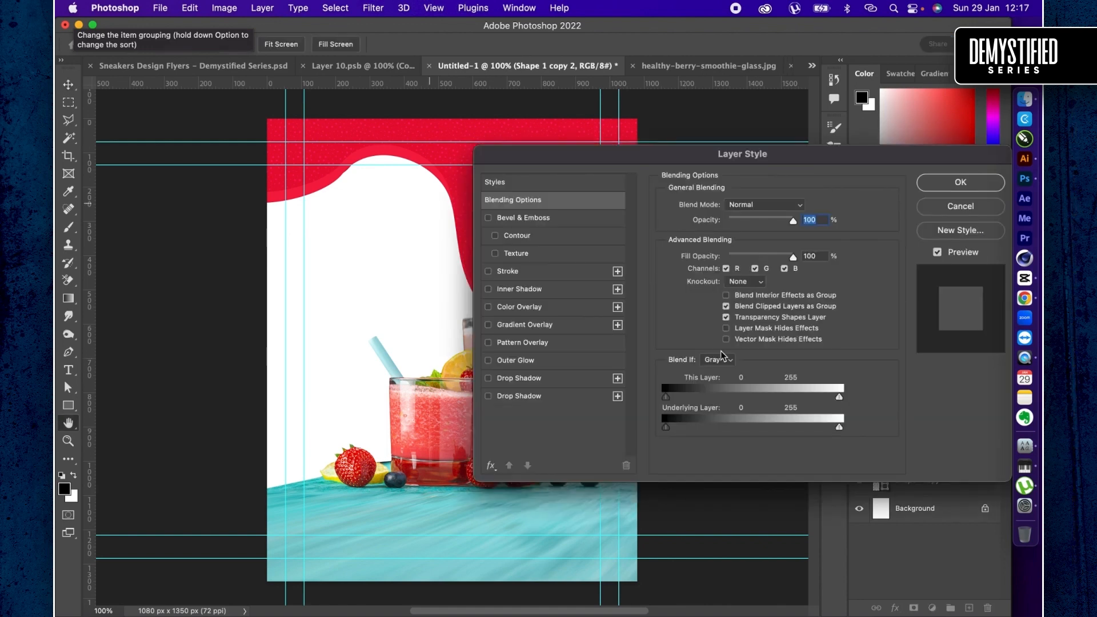
pyautogui.hscroll(3, 398, 330)
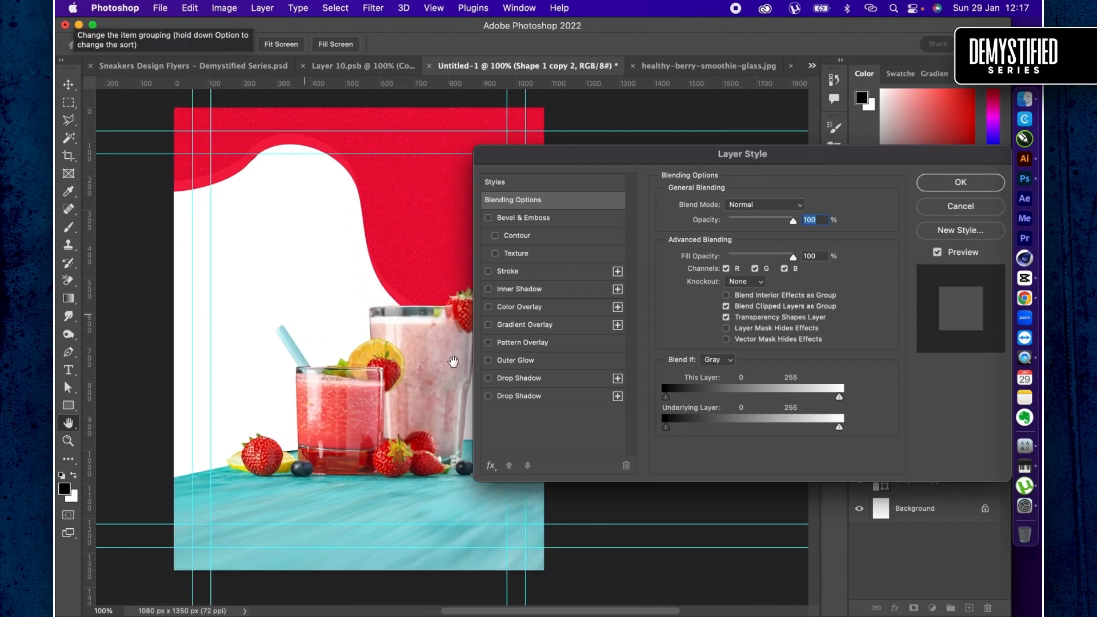
pyautogui.click(489, 379)
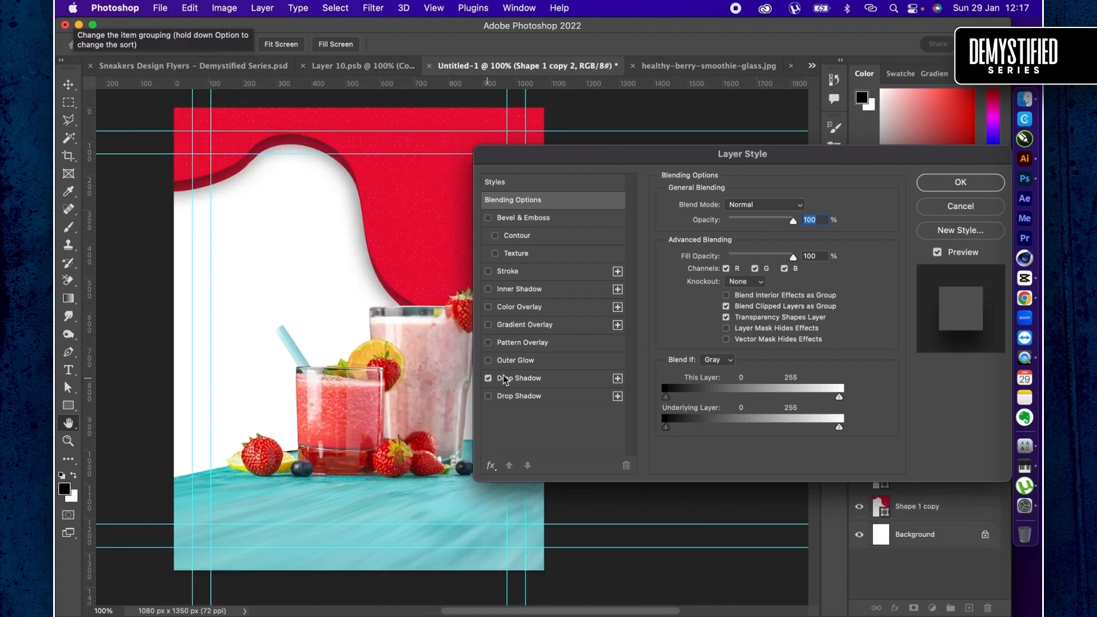
pyautogui.click(552, 380)
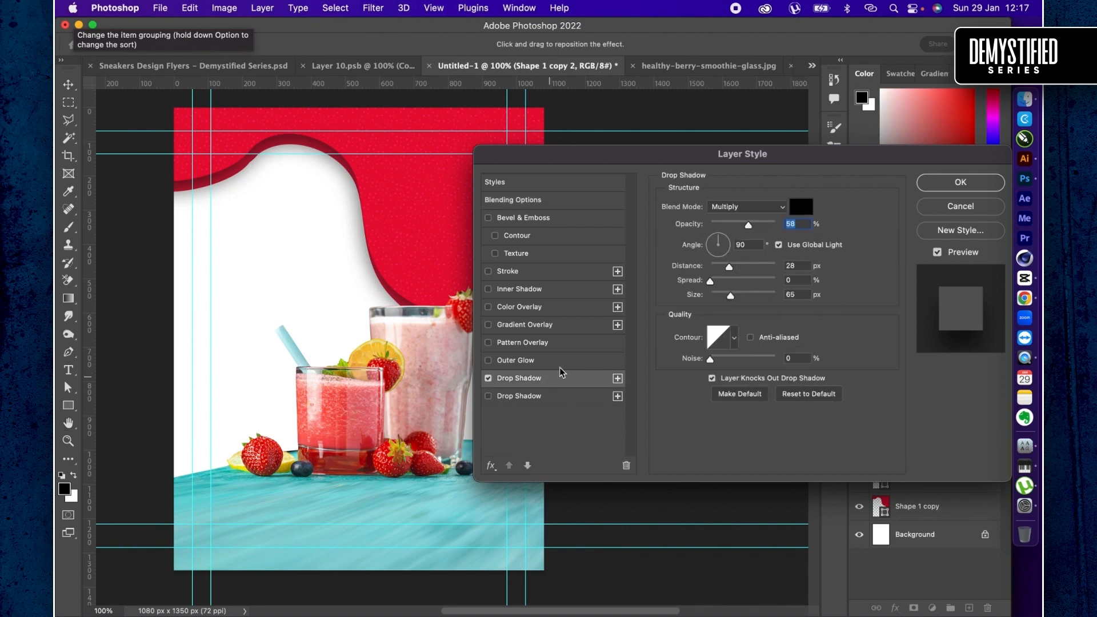
pyautogui.click(721, 296)
pyautogui.click(735, 225)
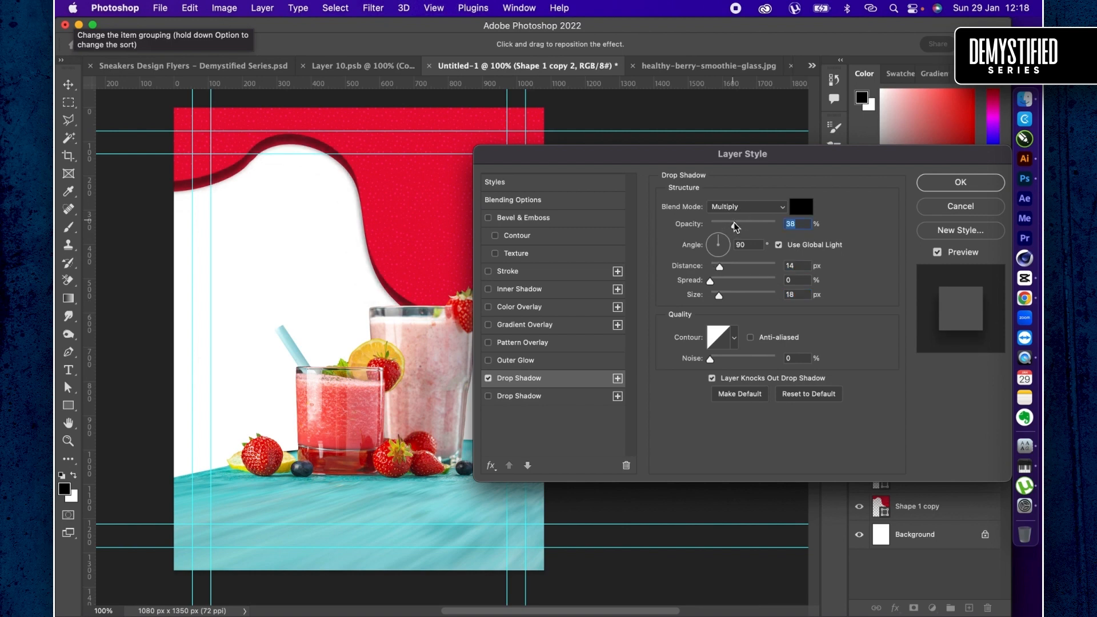
pyautogui.click(717, 268)
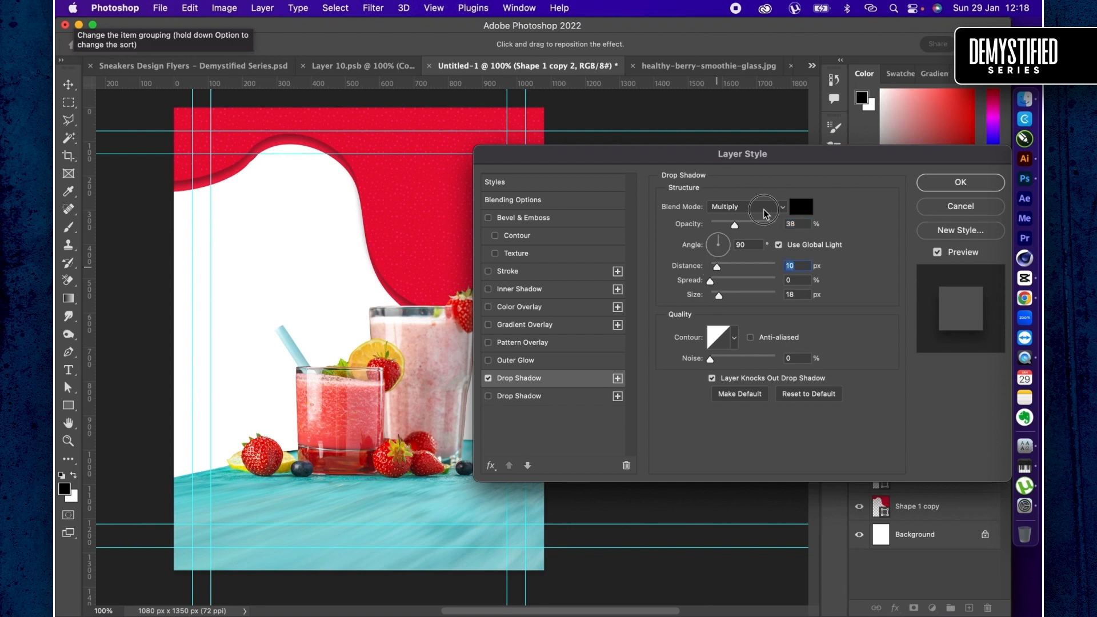
# - Try the Overlay blend mode on the drop shadow and switch it back to Multiply
pyautogui.click(747, 206)
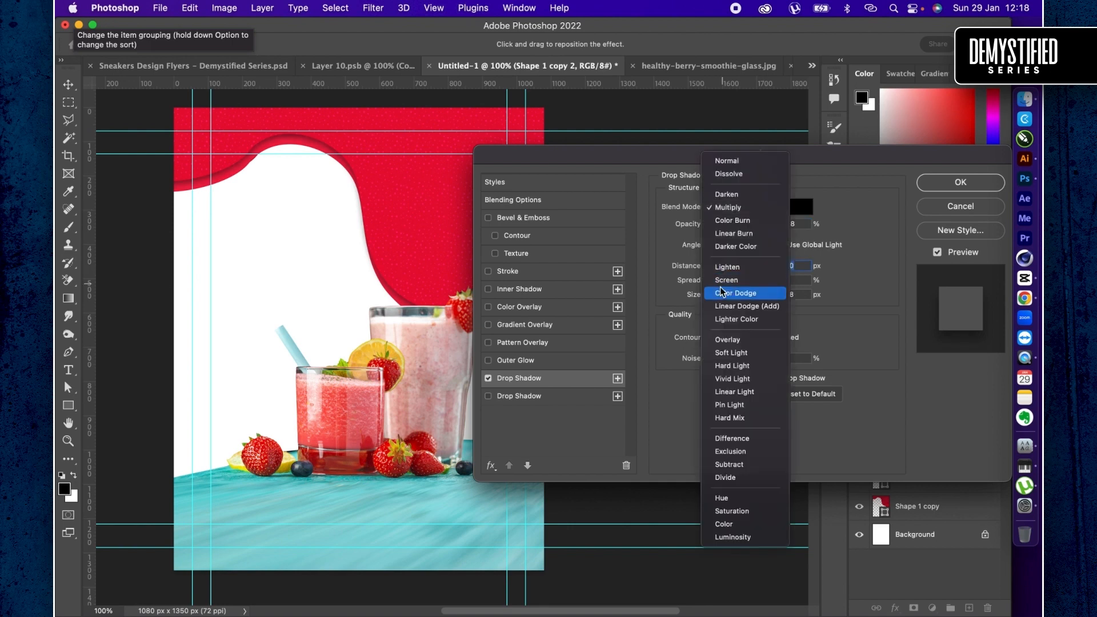
pyautogui.click(723, 342)
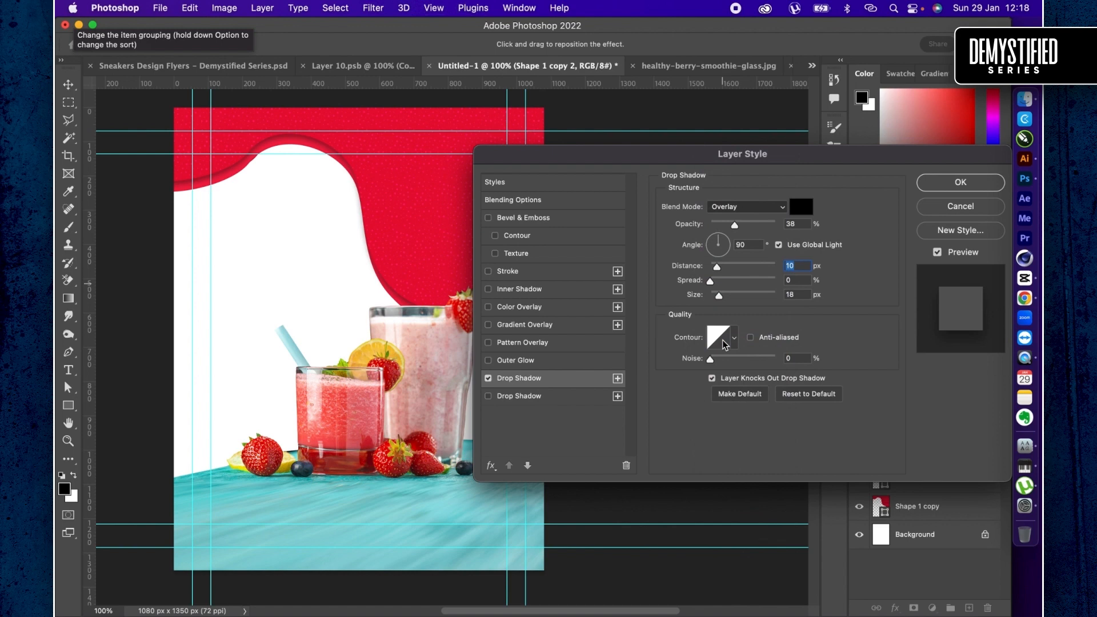
pyautogui.click(727, 209)
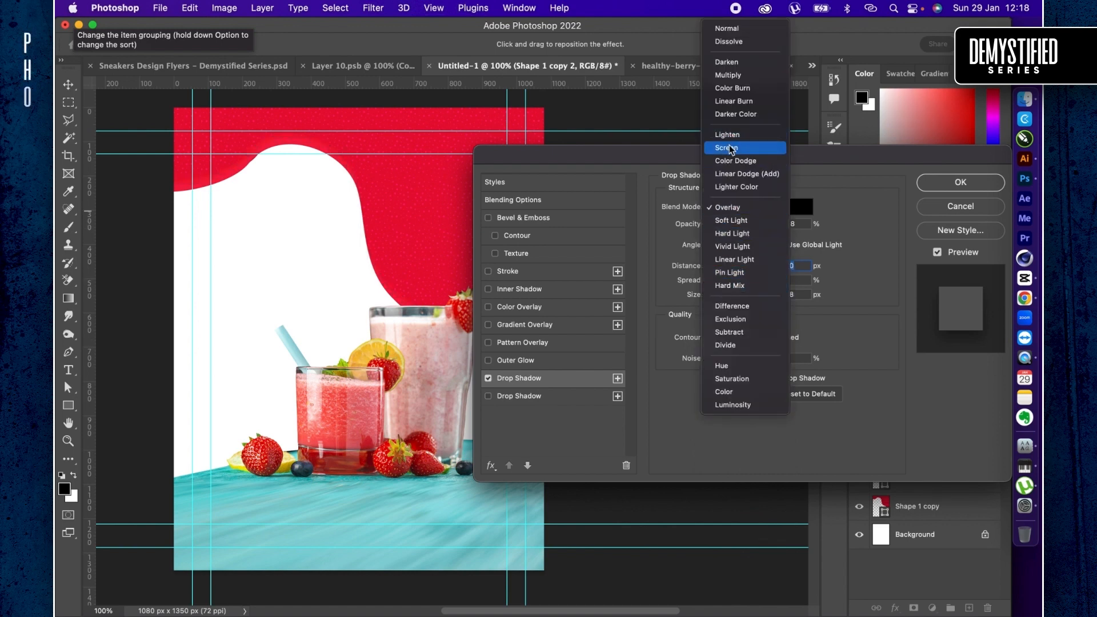
pyautogui.click(725, 77)
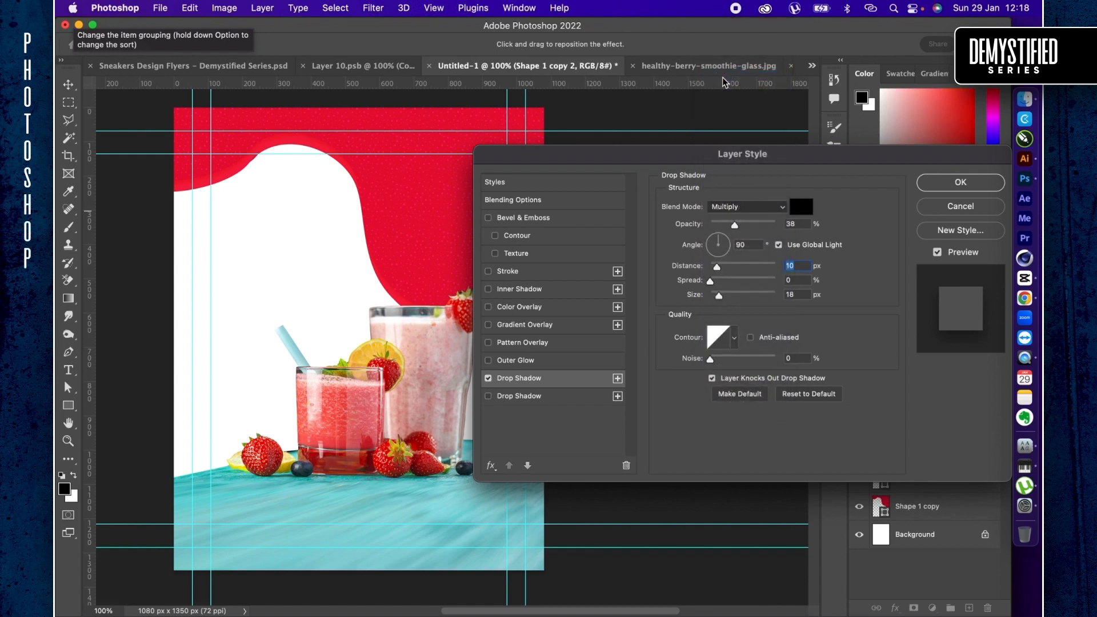
# - Set the drop shadow's opacity to 29% and add a 2 px inside gradient stroke to Shape 1 copy 2
pyautogui.click(726, 225)
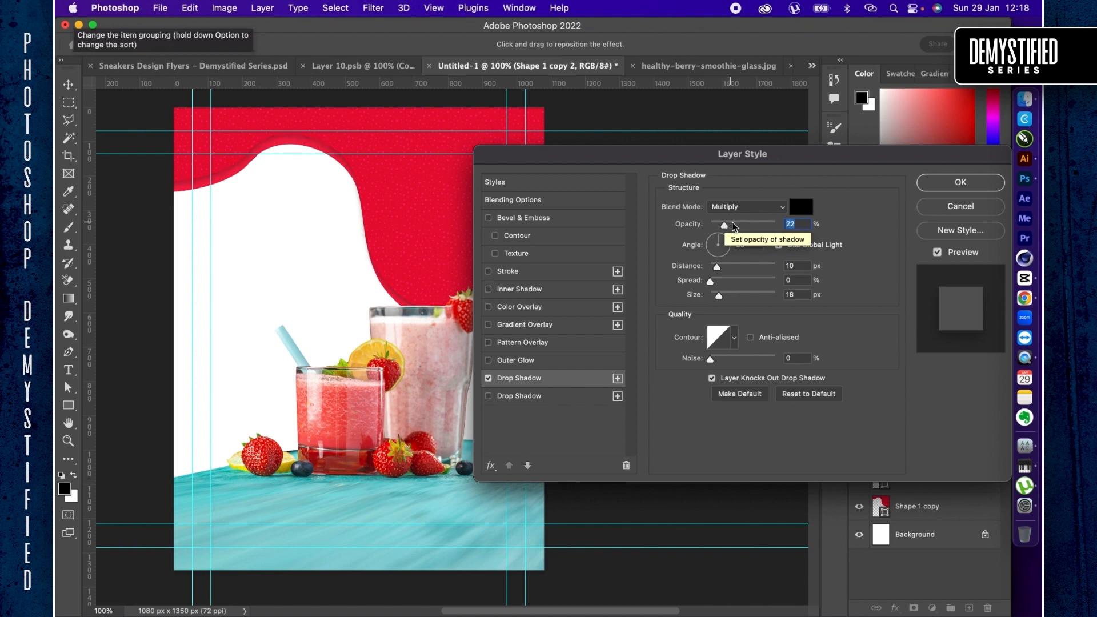
pyautogui.click(730, 224)
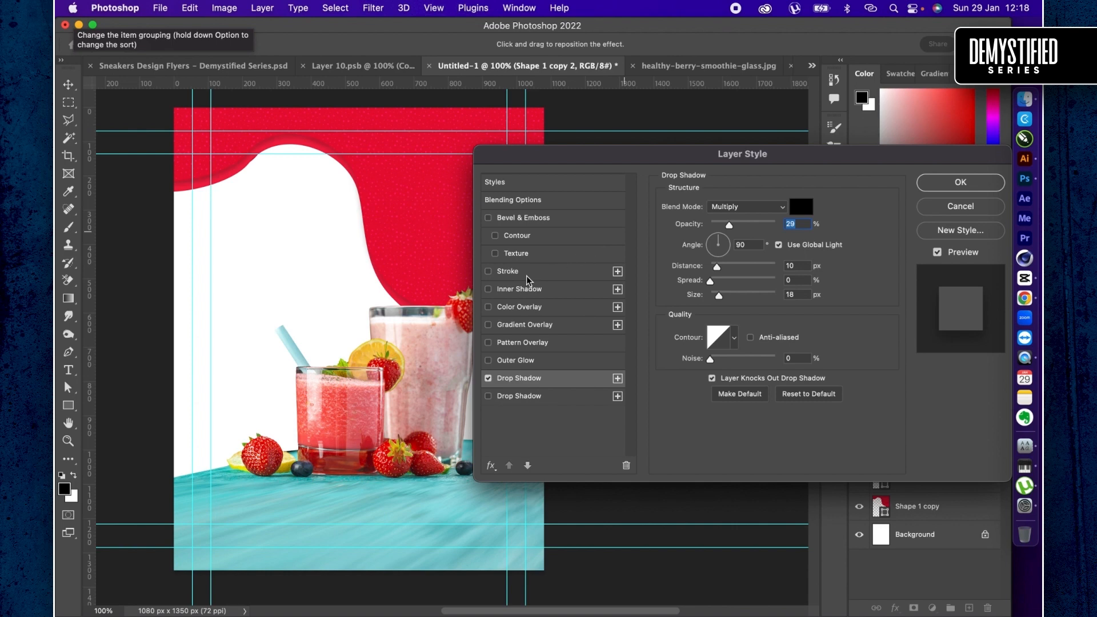
pyautogui.click(510, 273)
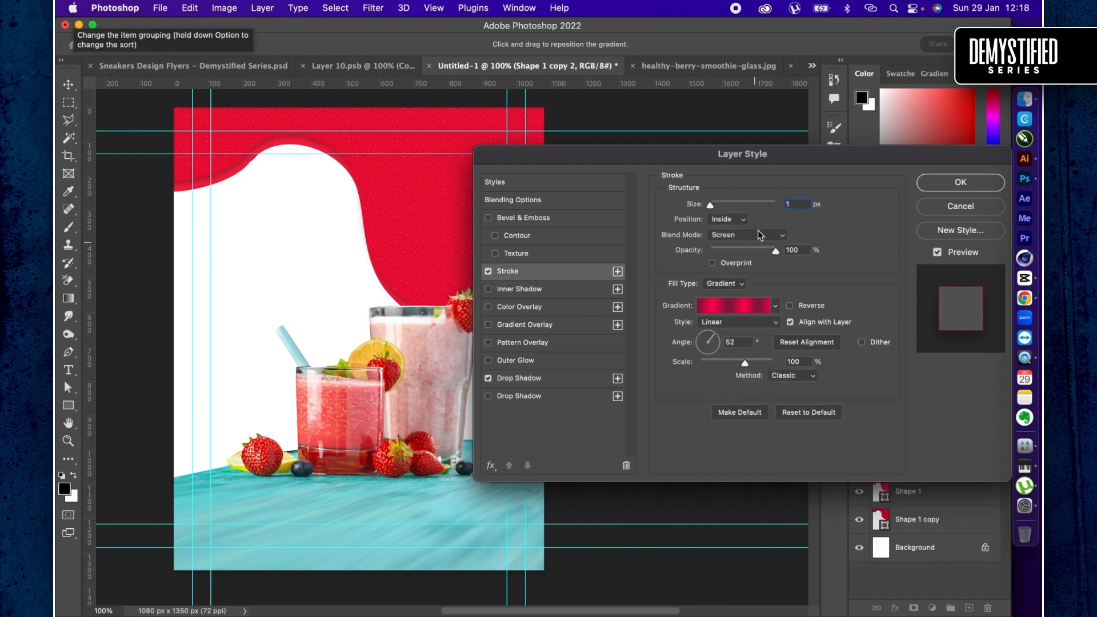
pyautogui.click(796, 204)
pyautogui.click(953, 184)
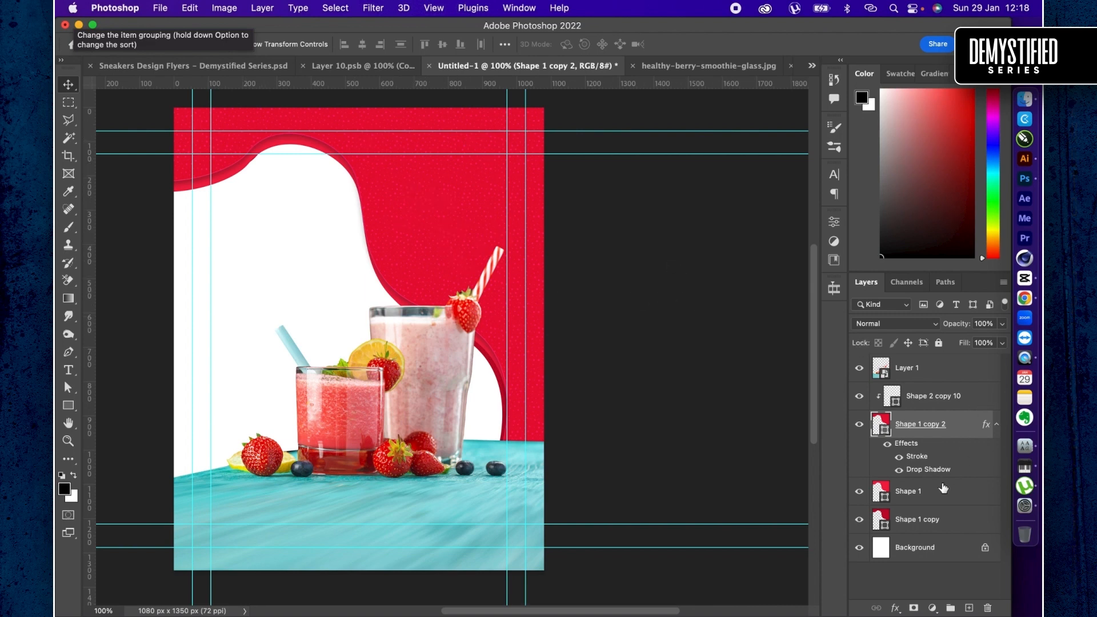
# - Shift the two lower red shapes, Shape 1 and Shape 1 copy, together toward the page's left side
pyautogui.click(941, 500)
pyautogui.keyDown('shift'); pyautogui.click(960, 521); pyautogui.keyUp('shift')
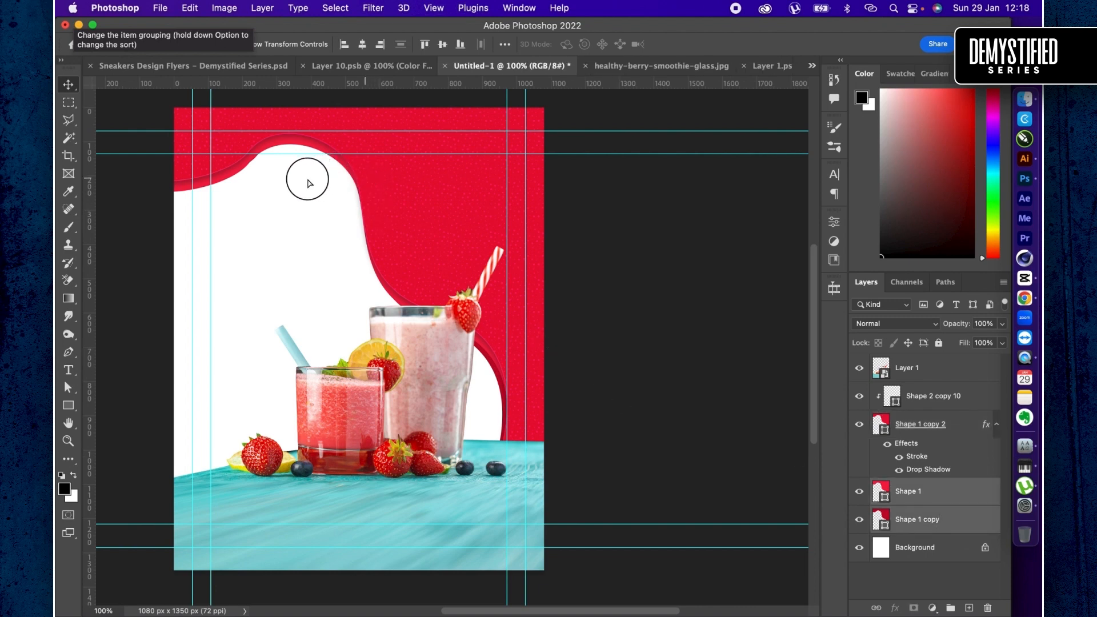
pyautogui.moveTo(297, 188); pyautogui.dragTo(285, 188)
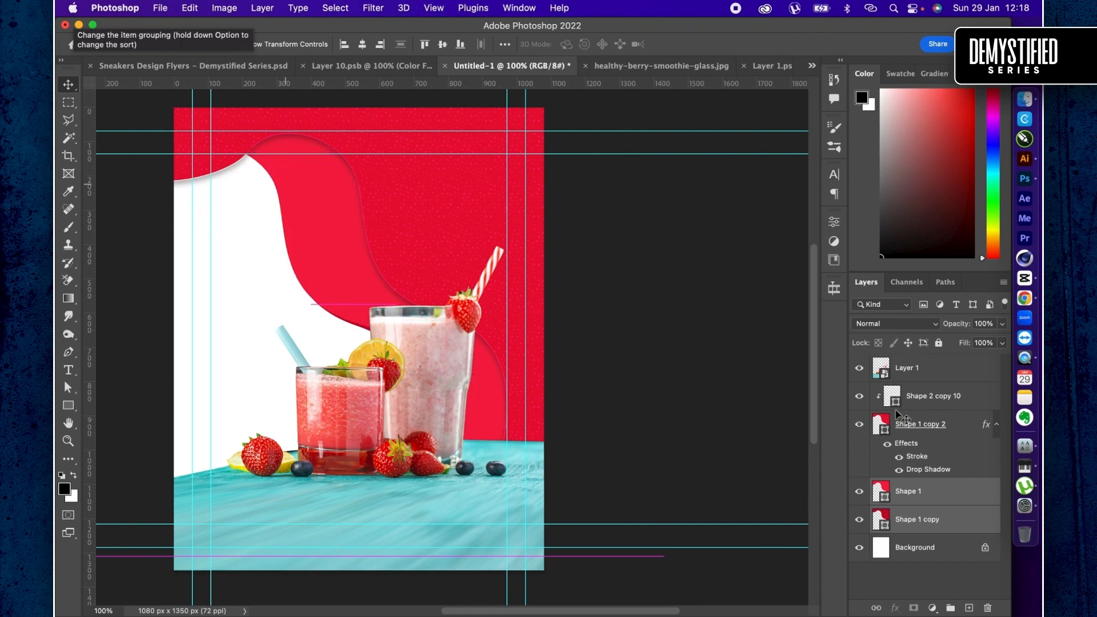
# - Undo the shift of the two lower red shapes and the stroke and drop shadow on Shape 1 copy 2
pyautogui.press('super+z')
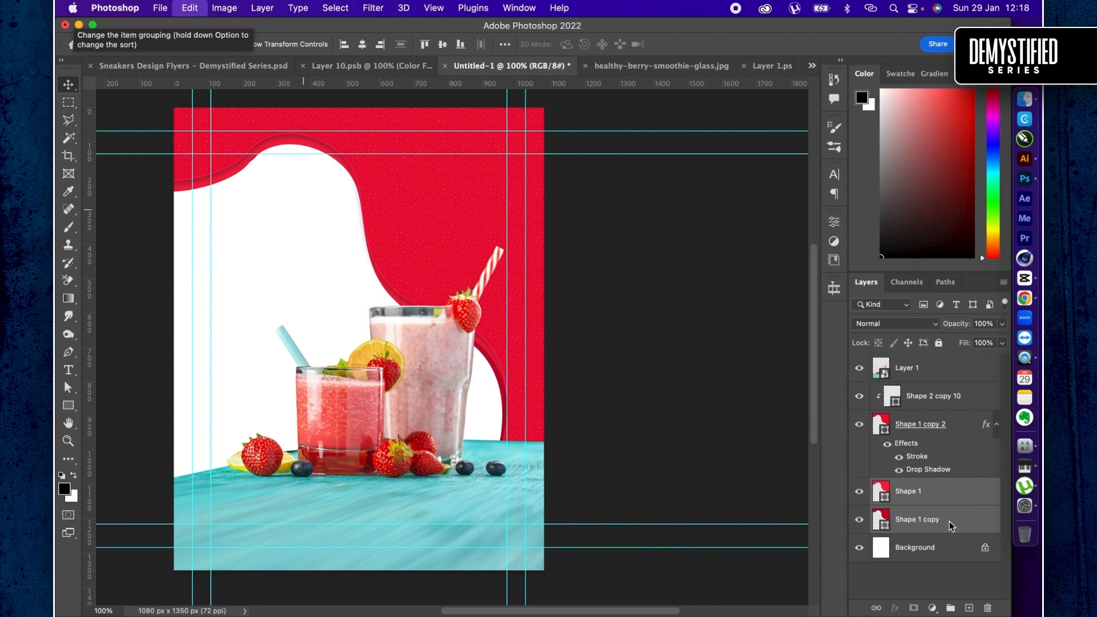
pyautogui.press('super+z')
pyautogui.press('super+z')
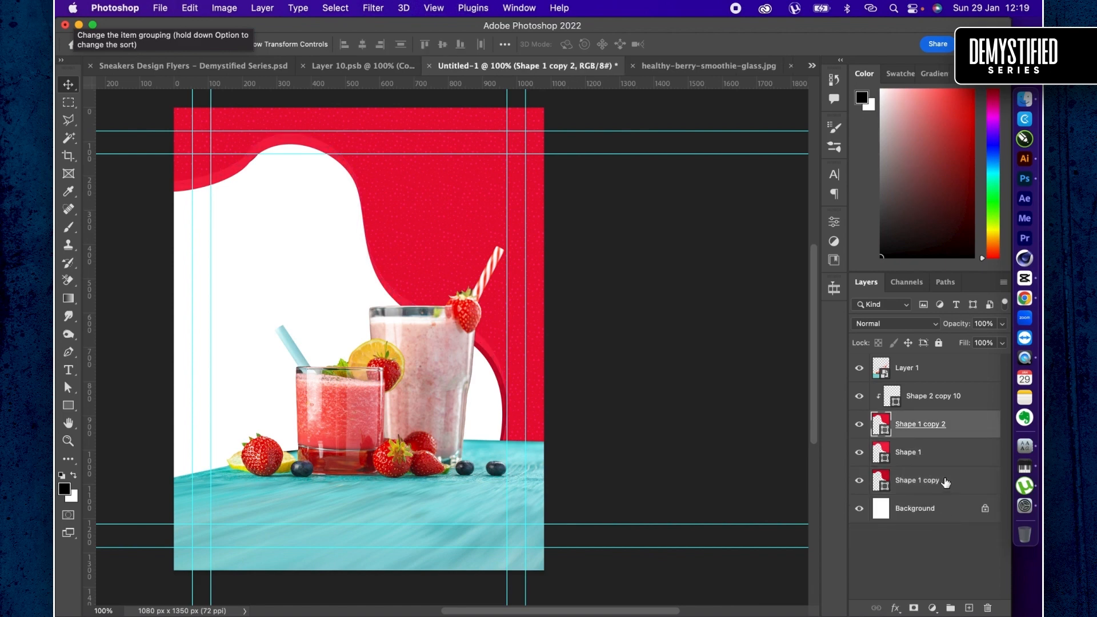
# - Move the three red shapes and their dot pattern together toward the page's left side
pyautogui.click(945, 483)
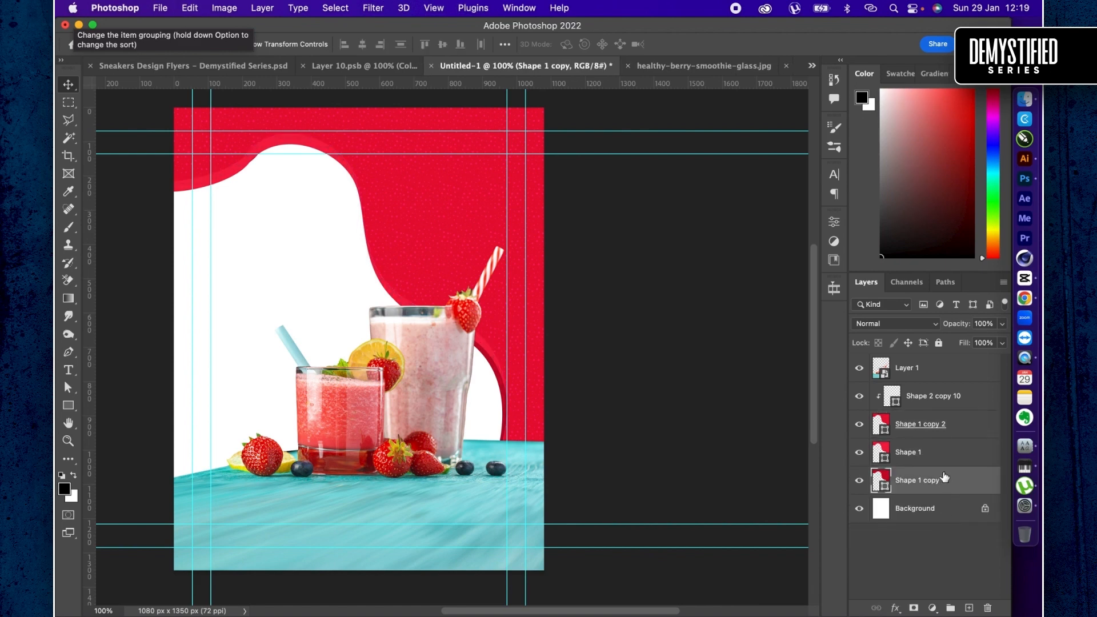
pyautogui.keyDown('shift'); pyautogui.click(946, 402); pyautogui.keyUp('shift')
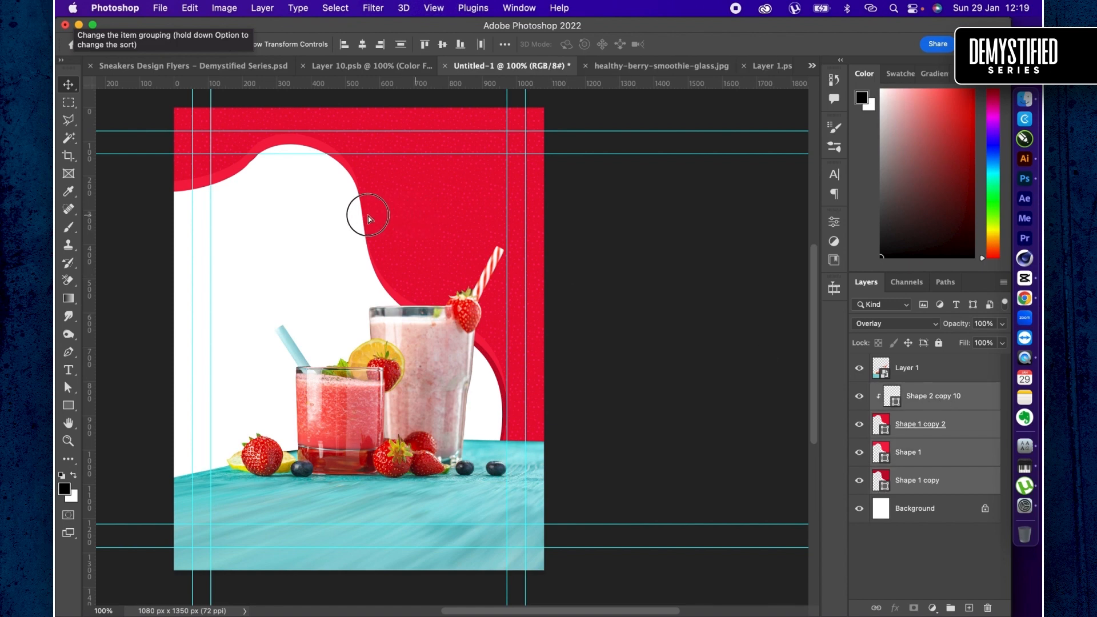
pyautogui.moveTo(331, 224); pyautogui.dragTo(288, 228)
# - Move the Shape 2 copy 10 dot pattern about 451 px to the right and enlarge it to cover the red shape
pyautogui.click(922, 409)
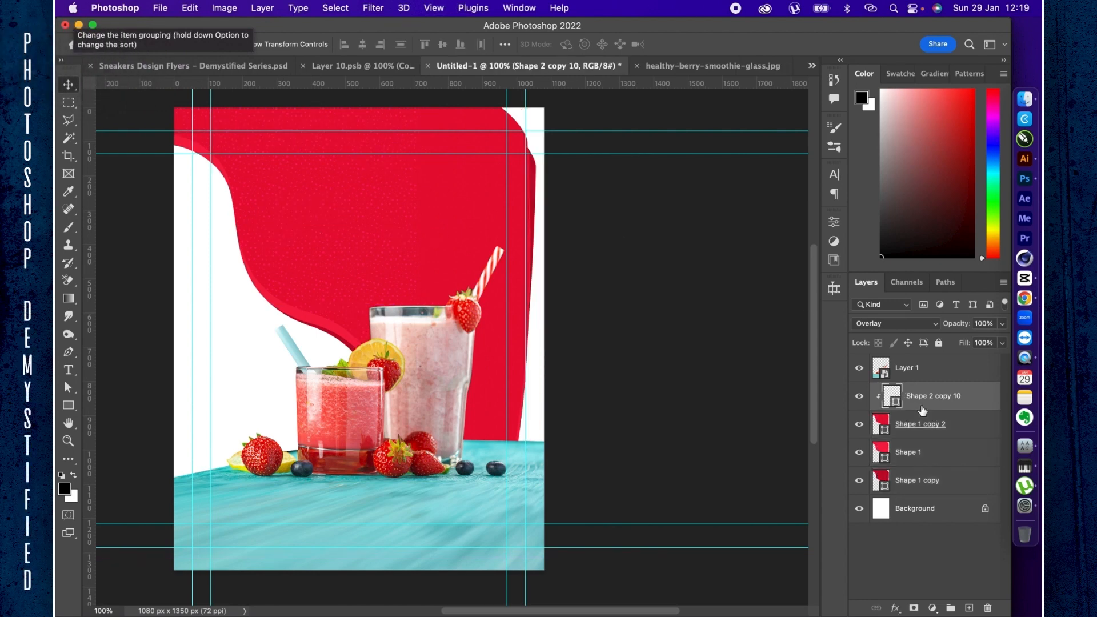
pyautogui.click(291, 193)
pyautogui.moveTo(326, 186); pyautogui.dragTo(504, 196)
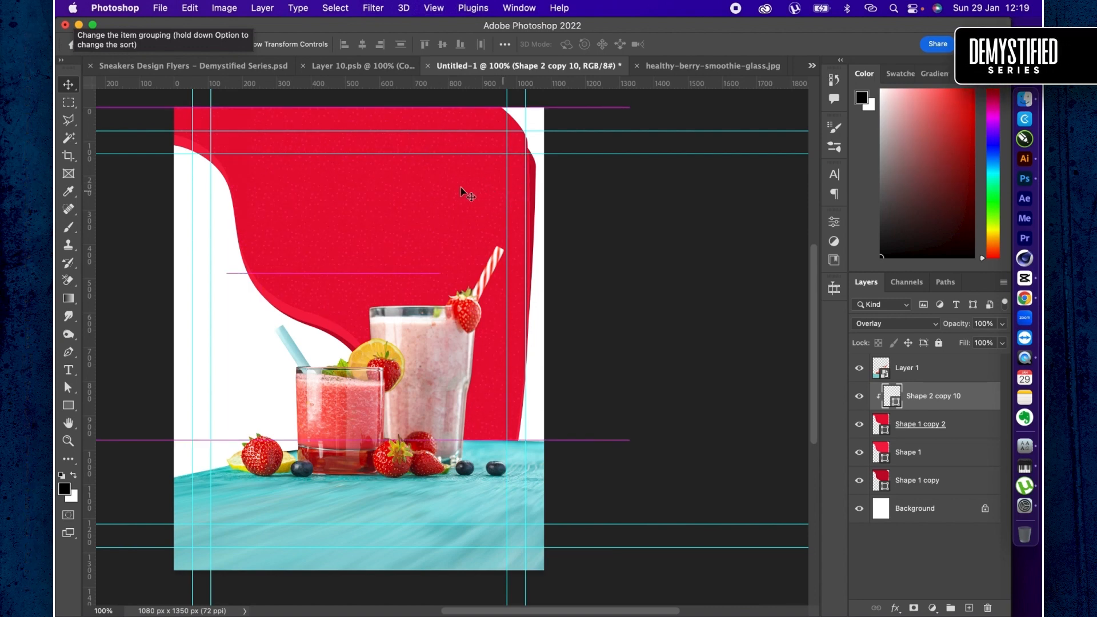
pyautogui.press('super+t')
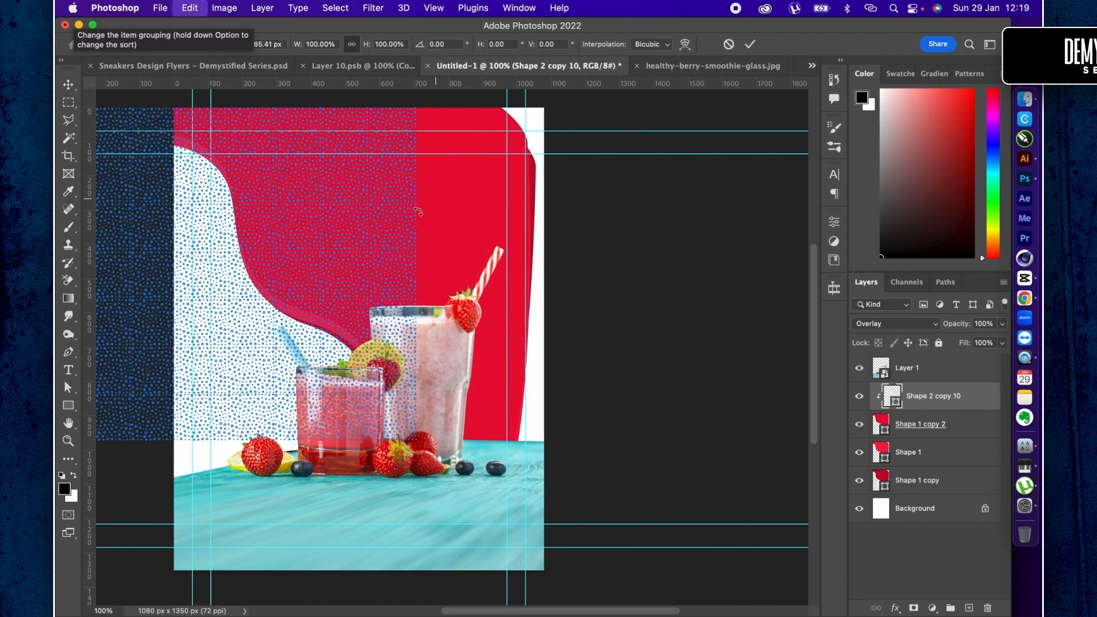
pyautogui.moveTo(346, 218); pyautogui.dragTo(501, 228)
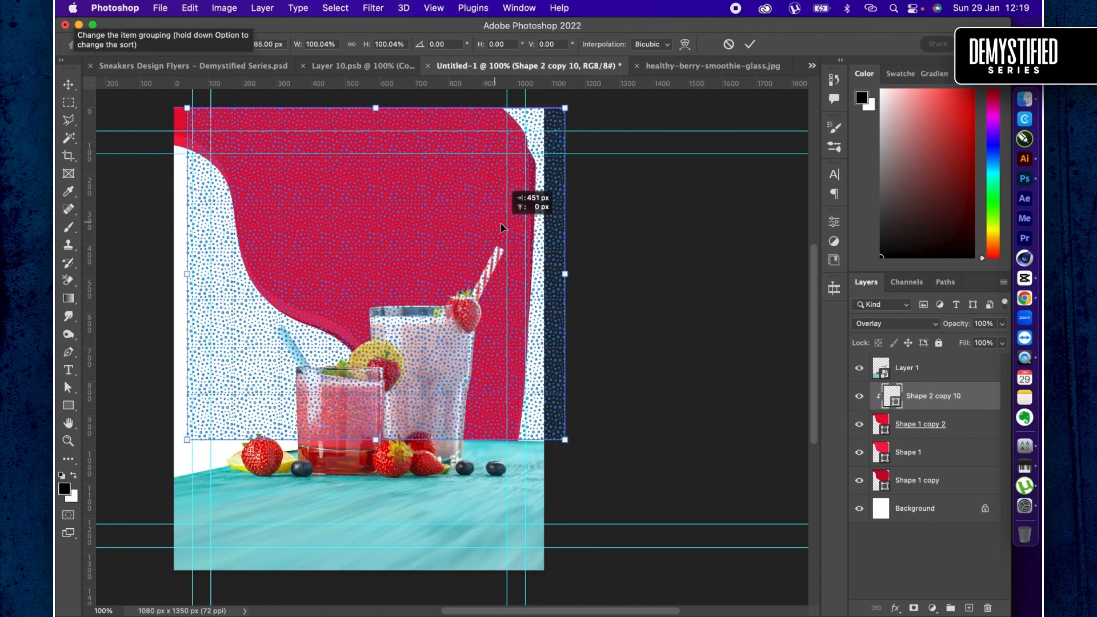
pyautogui.hotkey('shift', 'Right')
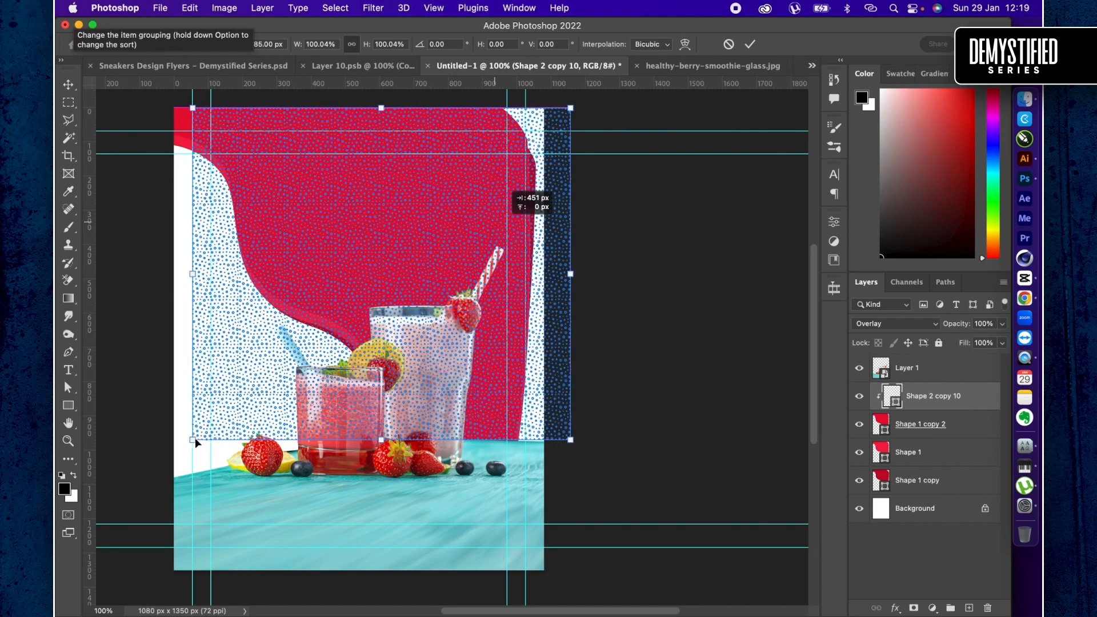
pyautogui.moveTo(193, 439); pyautogui.dragTo(127, 504)
pyautogui.press('Return')
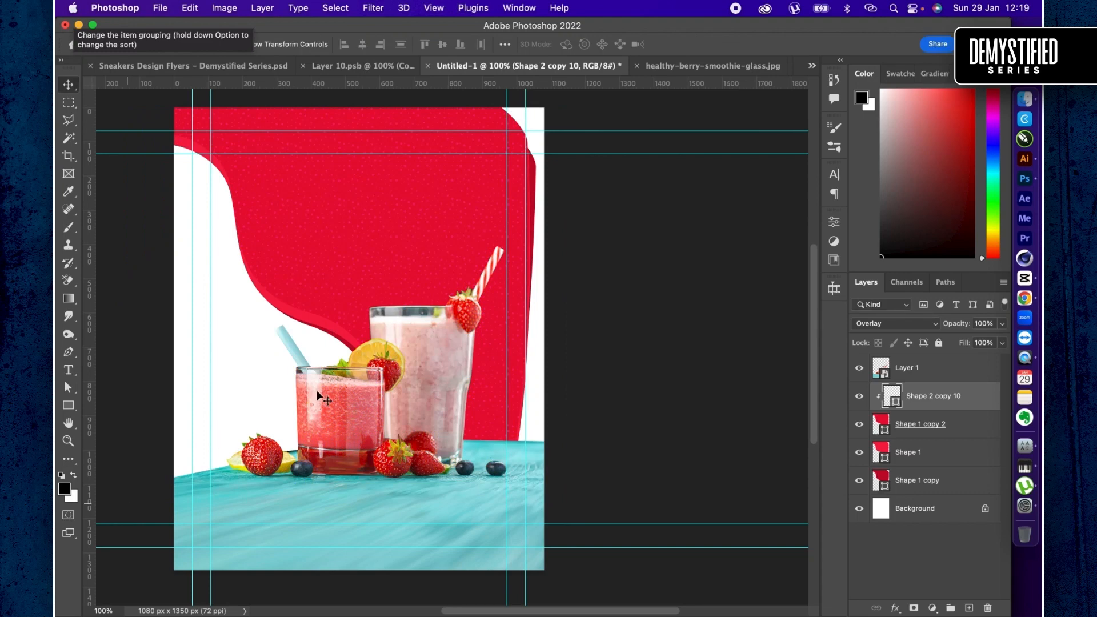
# - Reshape Shape 1 copy 2 by pulling its right-side anchor and lower curve handle outward so the red fills past the page's right edge
pyautogui.click(931, 428)
pyautogui.press('a')
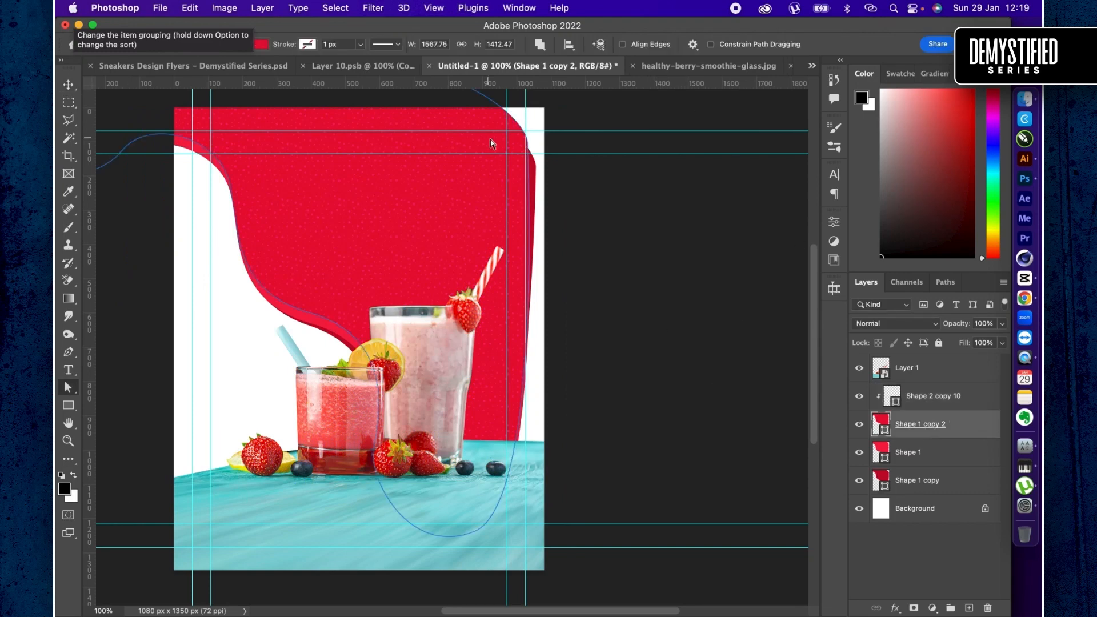
pyautogui.moveTo(550, 127); pyautogui.dragTo(594, 121)
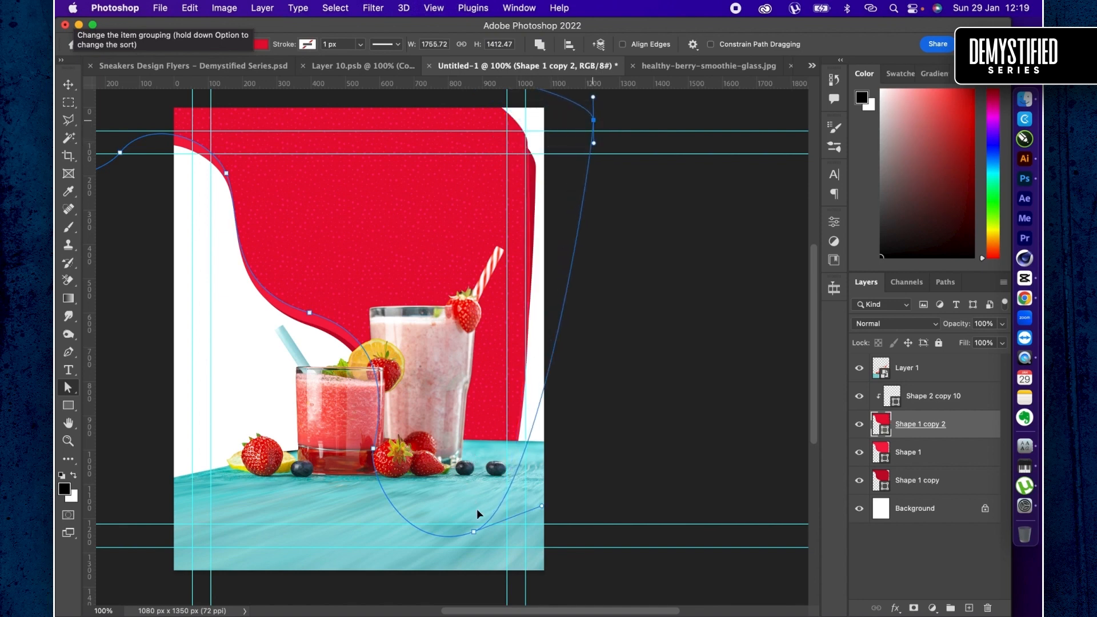
pyautogui.click(542, 508)
pyautogui.moveTo(638, 521); pyautogui.dragTo(637, 520)
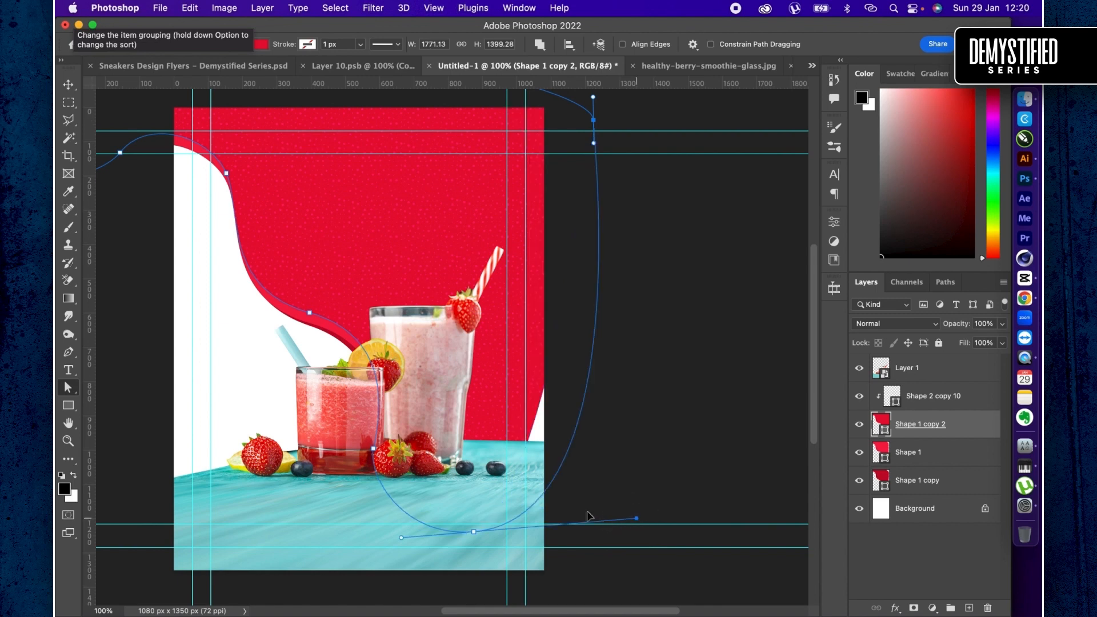
pyautogui.press('v')
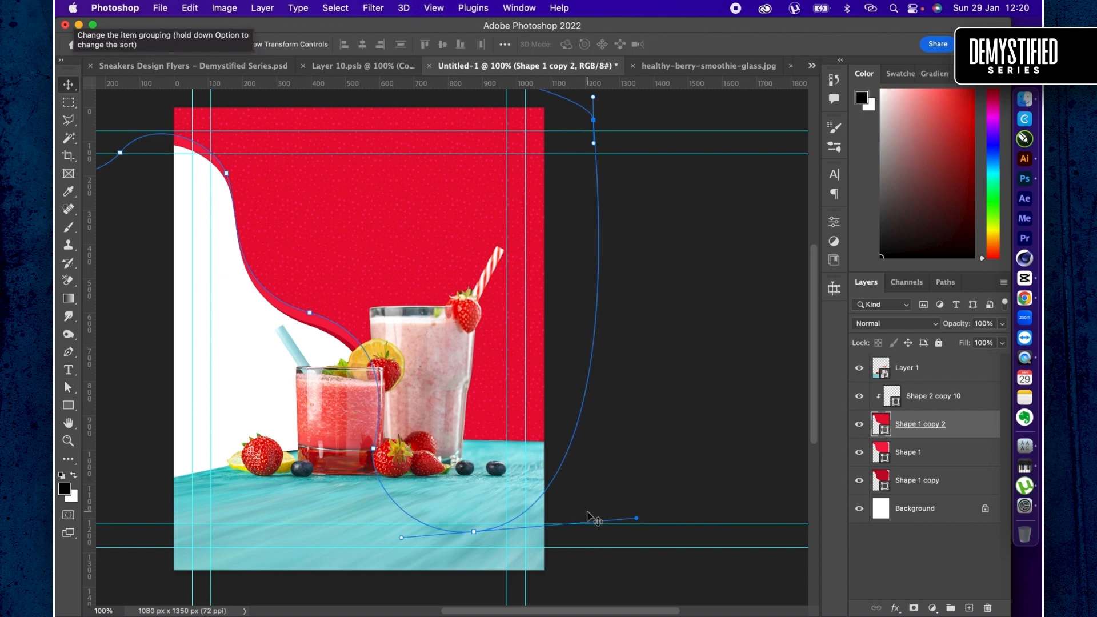
# - Add the text "smoothies" at 130.51 pt near the lower edge of the red curve and move its layer above the dot pattern layer
pyautogui.click(69, 368)
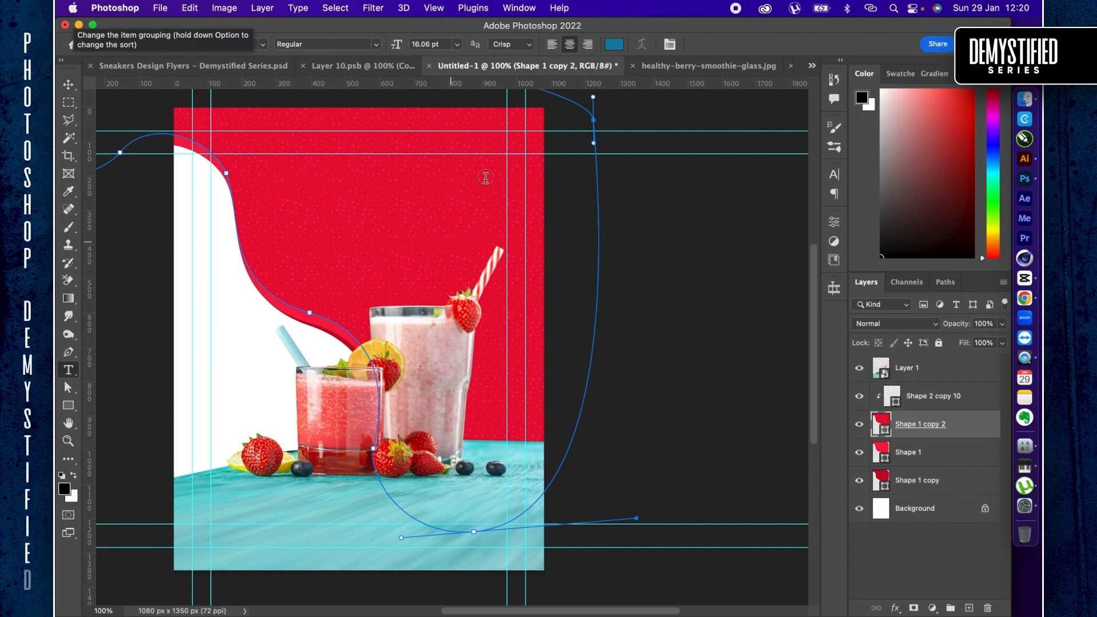
pyautogui.click(238, 338)
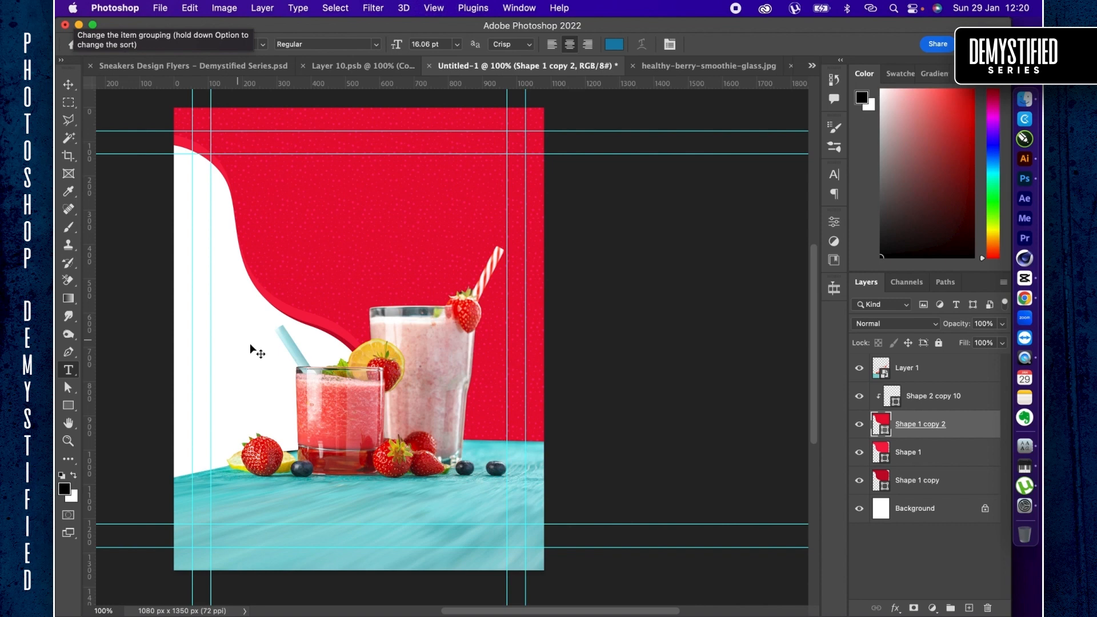
pyautogui.click(237, 338)
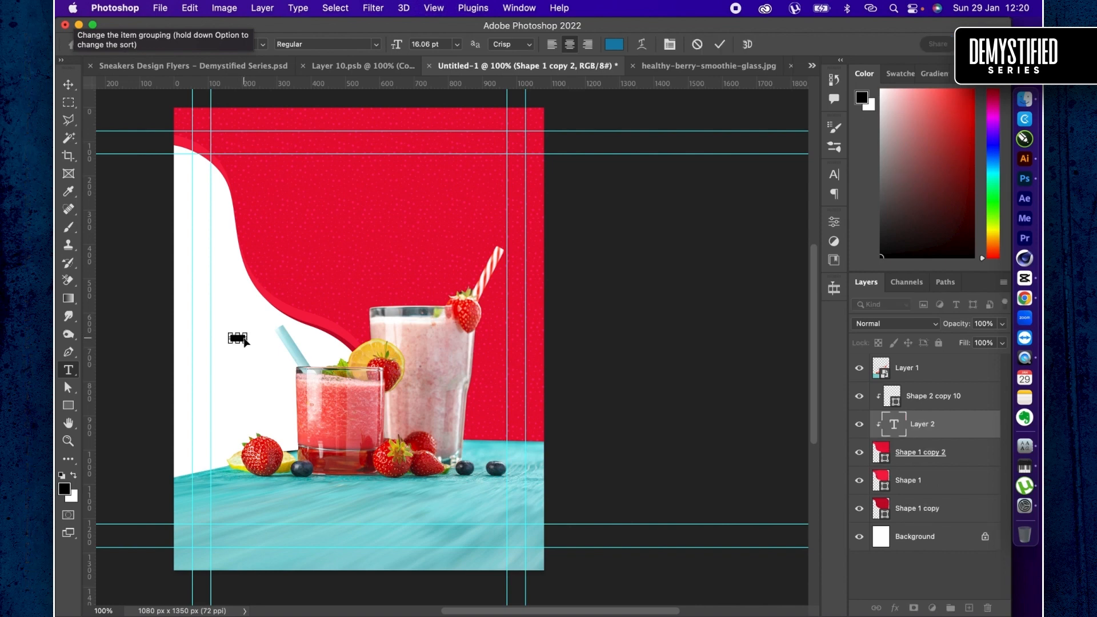
pyautogui.moveTo(246, 331); pyautogui.dragTo(336, 289)
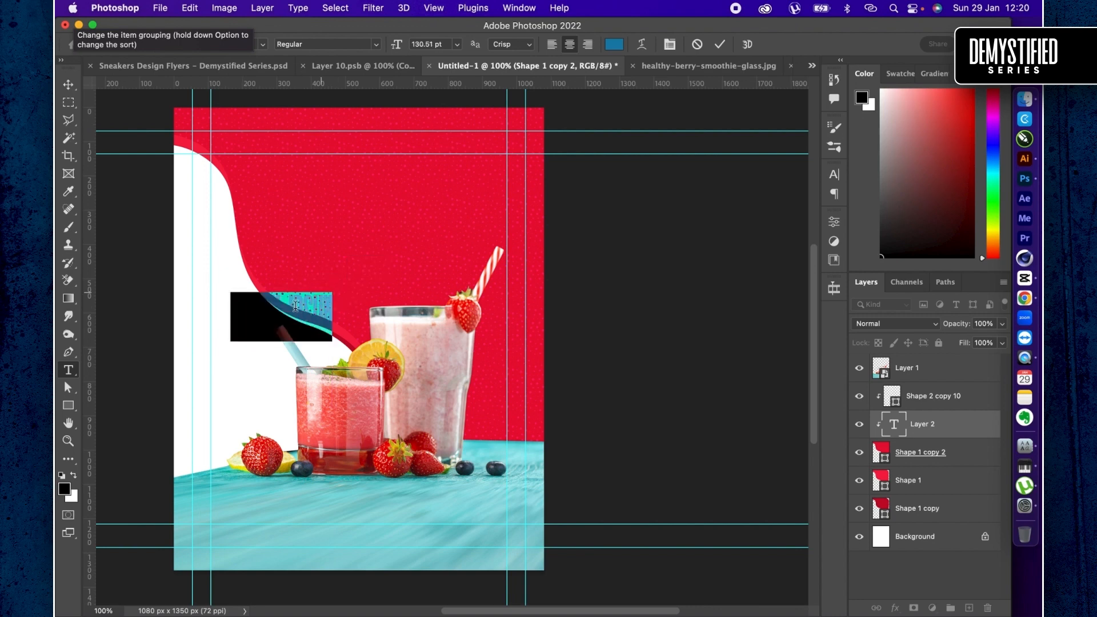
pyautogui.write('SM')
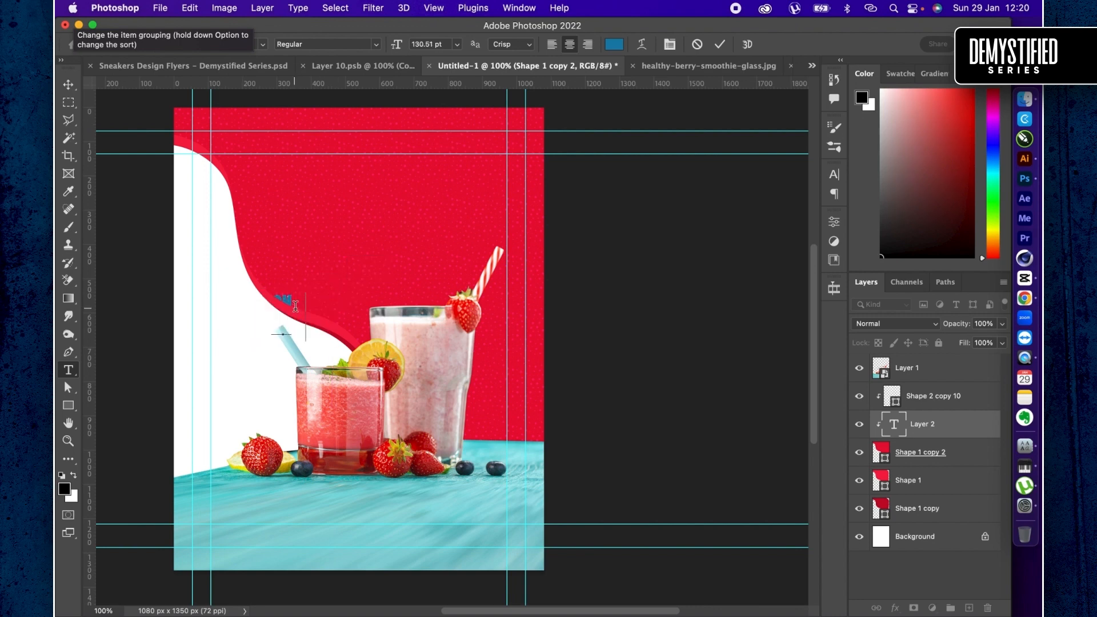
pyautogui.write('OOTHIES')
pyautogui.press('super+Return')
pyautogui.moveTo(966, 424); pyautogui.dragTo(965, 390)
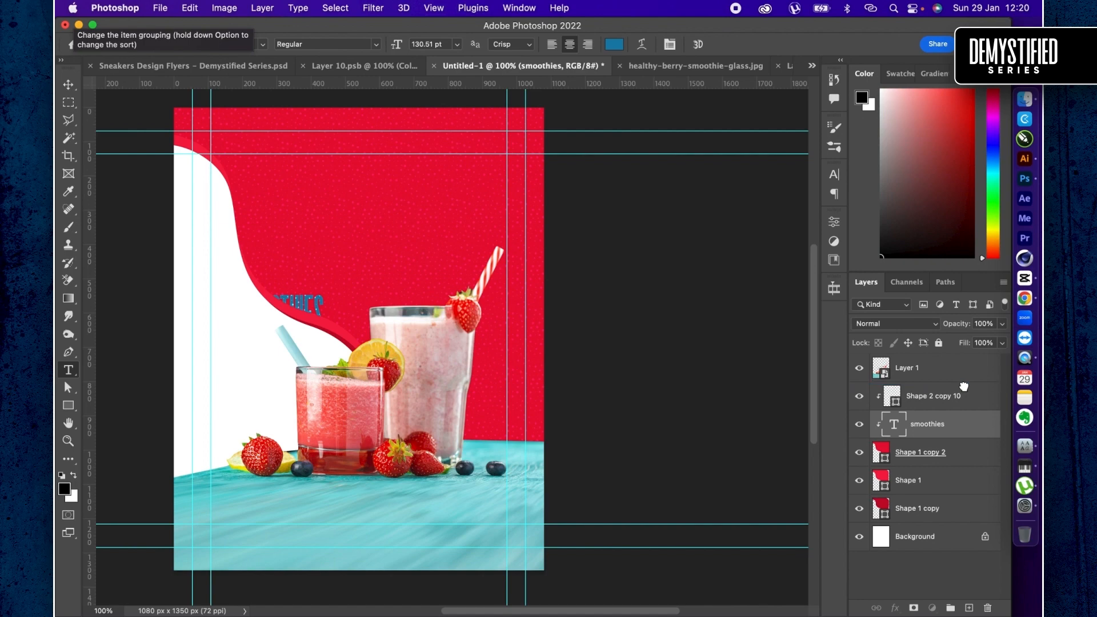
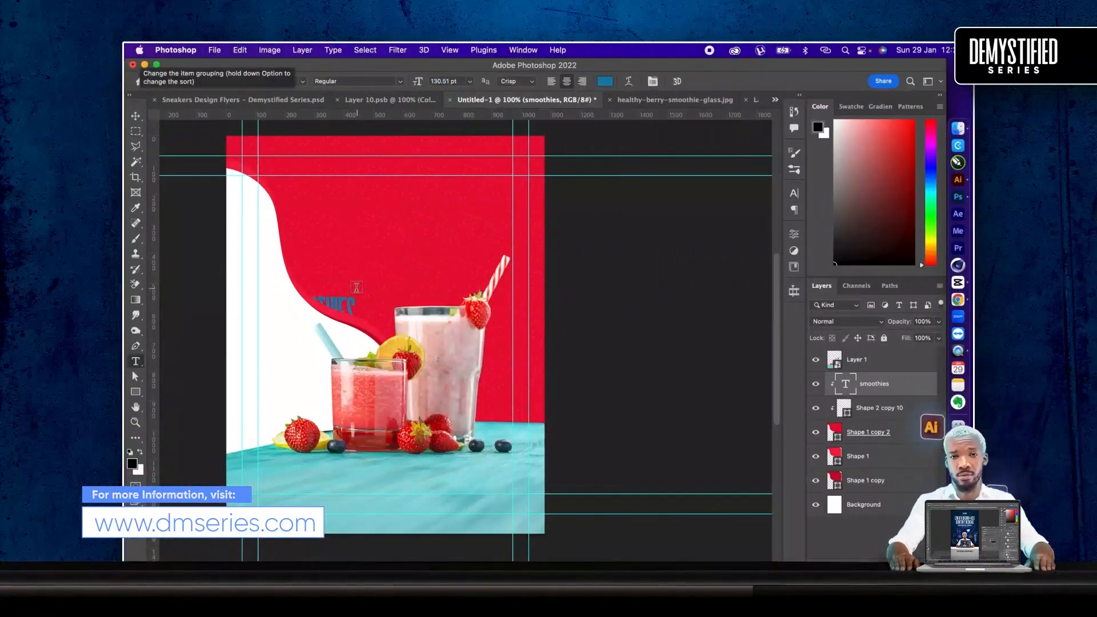
# - Replace the "smoothies" text with "blend into" and release its layer from the clipping mask
pyautogui.click(350, 303)
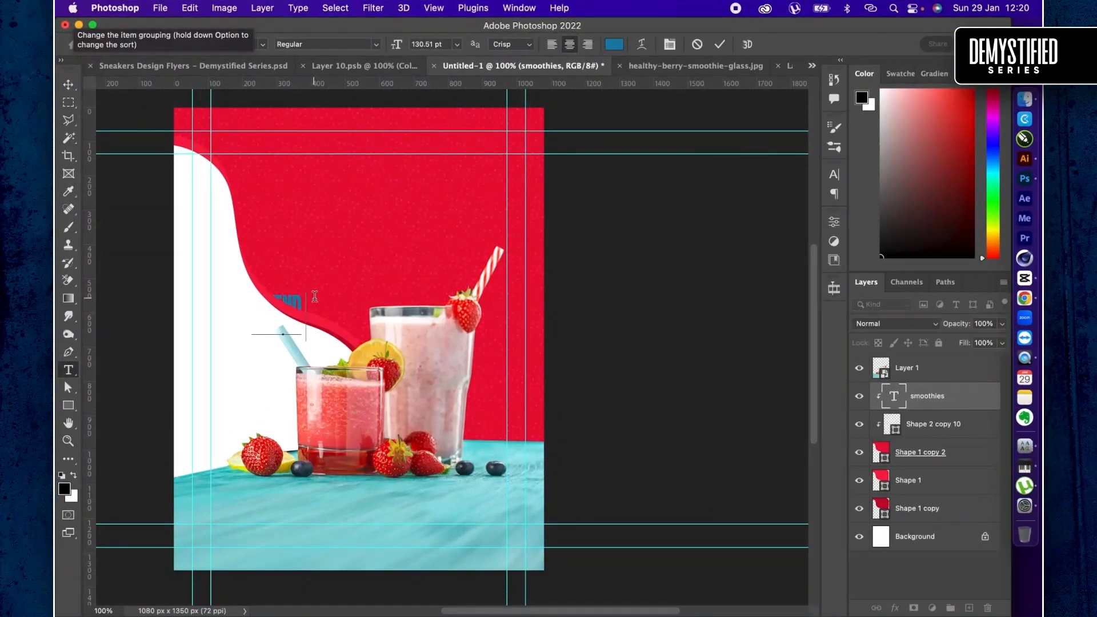
pyautogui.write('BLEND INTO')
pyautogui.click(310, 305)
pyautogui.press('super+Return')
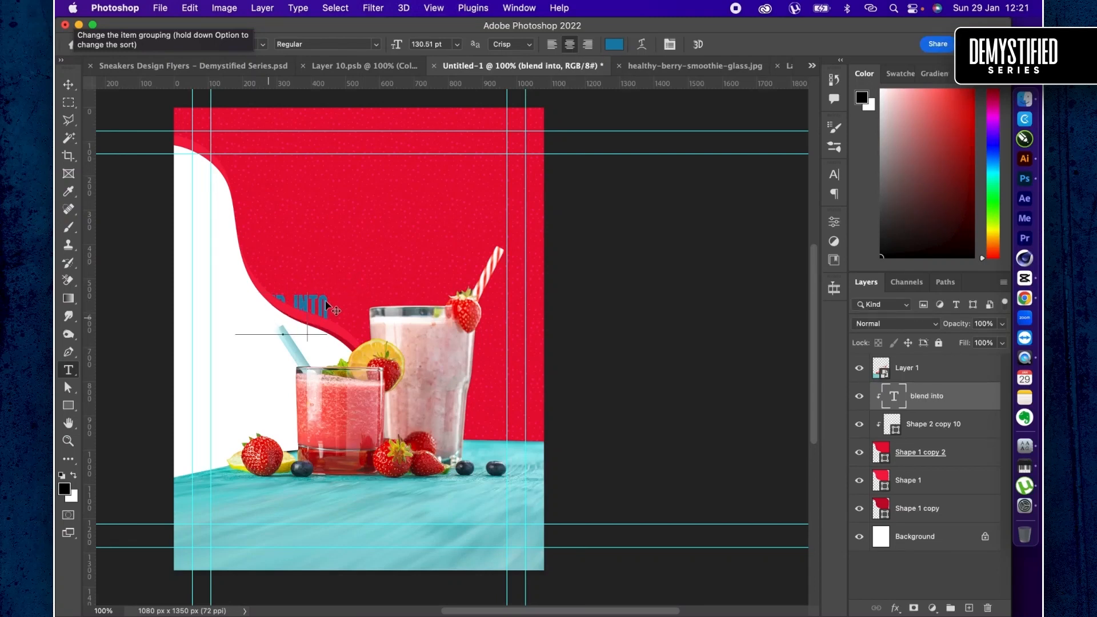
pyautogui.click(292, 305)
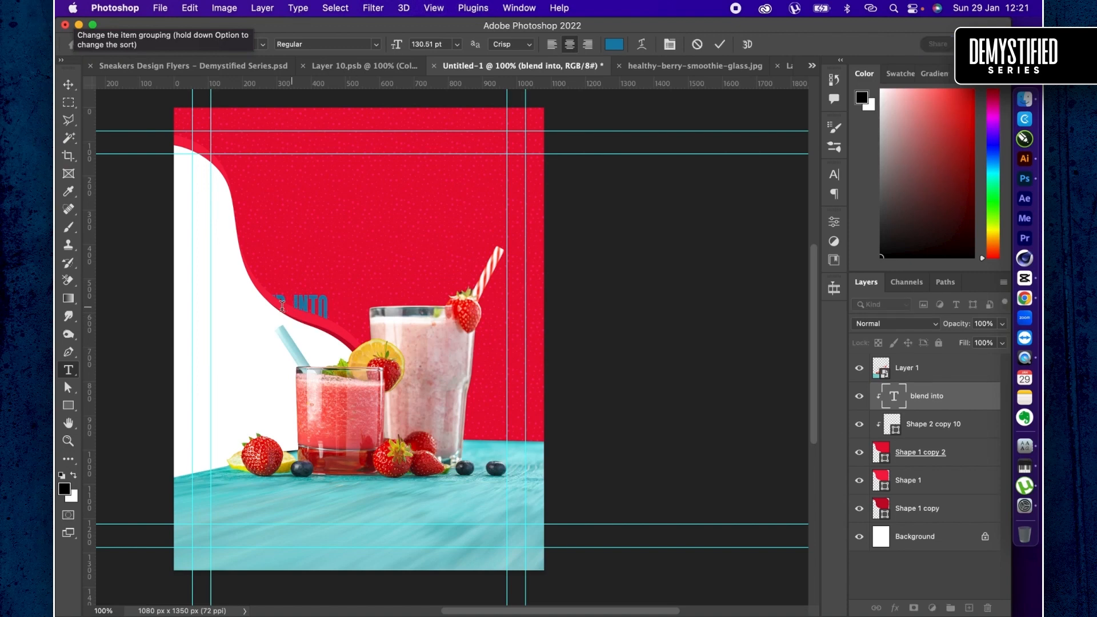
pyautogui.press('super+Return')
pyautogui.press('v')
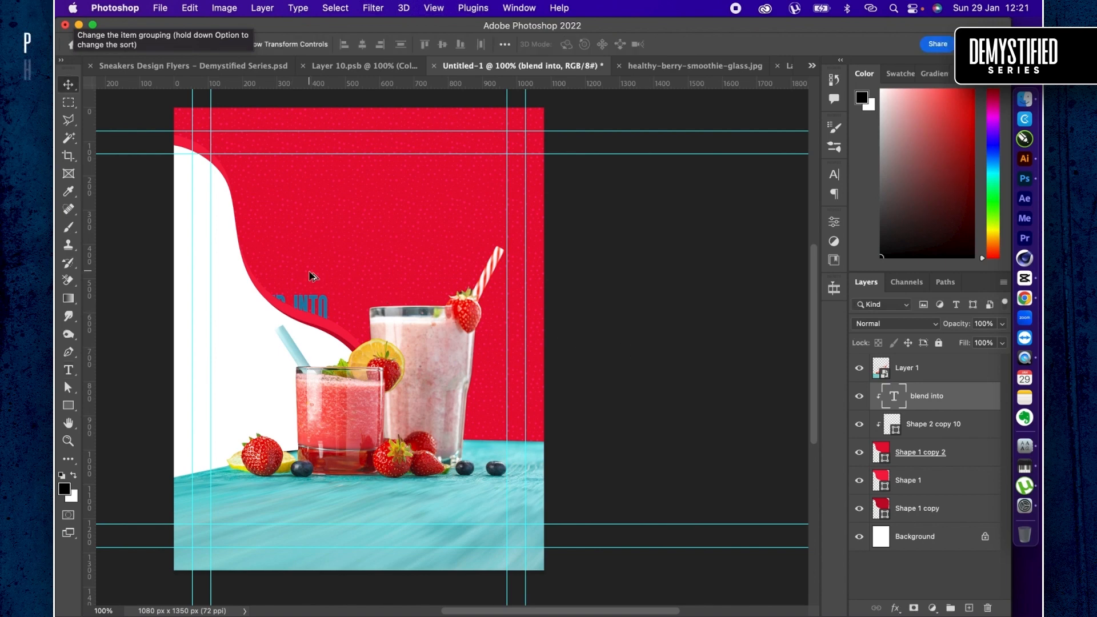
pyautogui.press('super+alt+g')
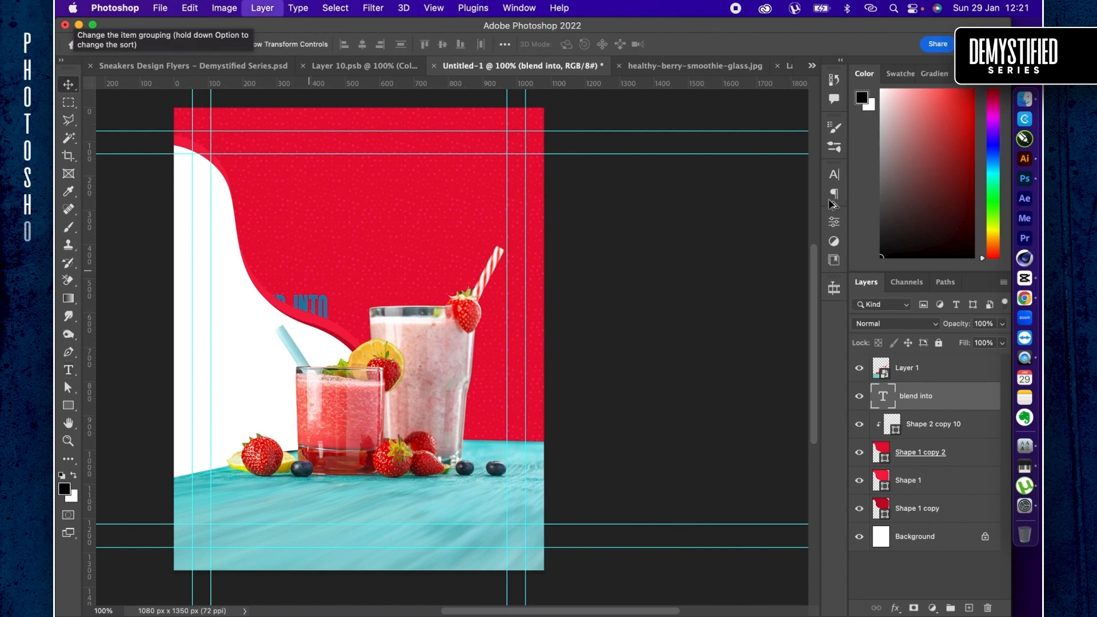
# - Set the "blend into" text colour to white (ffffff) and move it onto the red area above the drinks
pyautogui.click(834, 177)
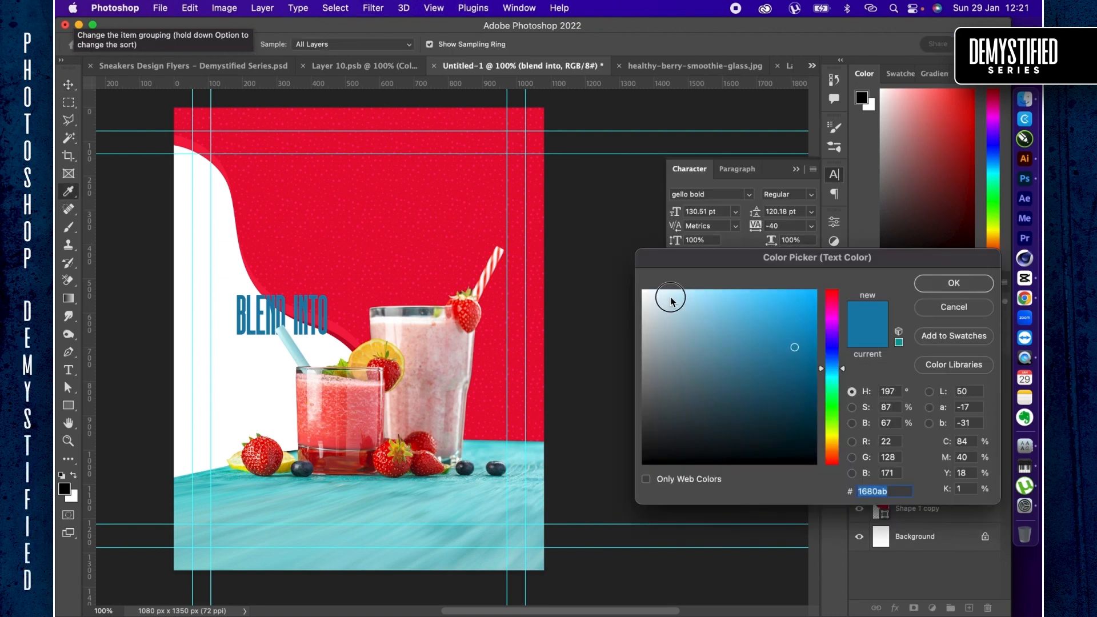
pyautogui.click(643, 290)
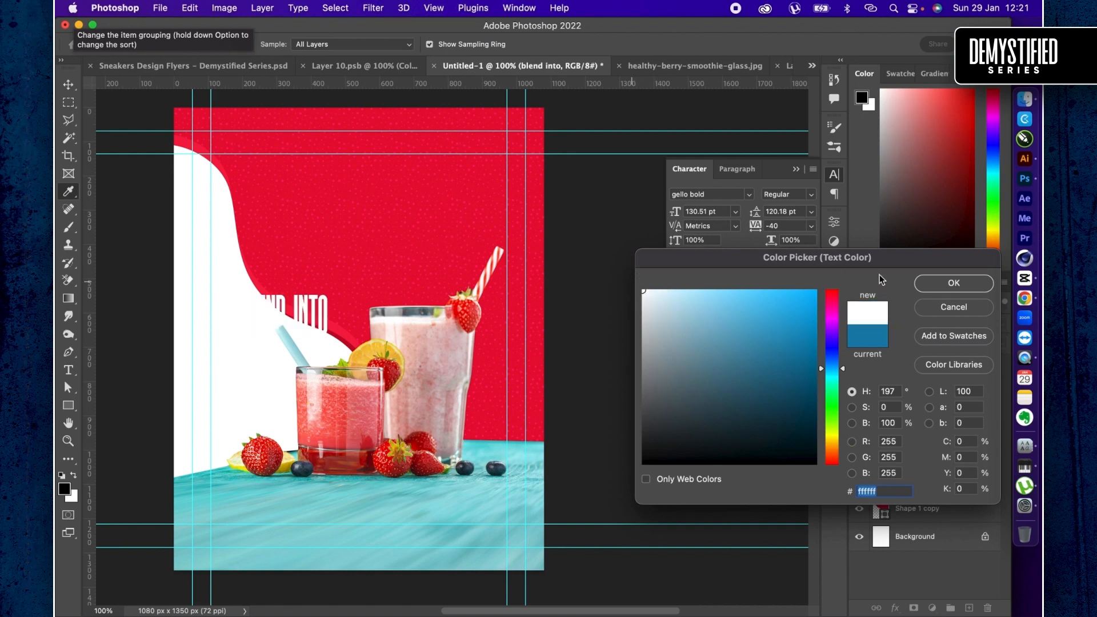
pyautogui.click(972, 282)
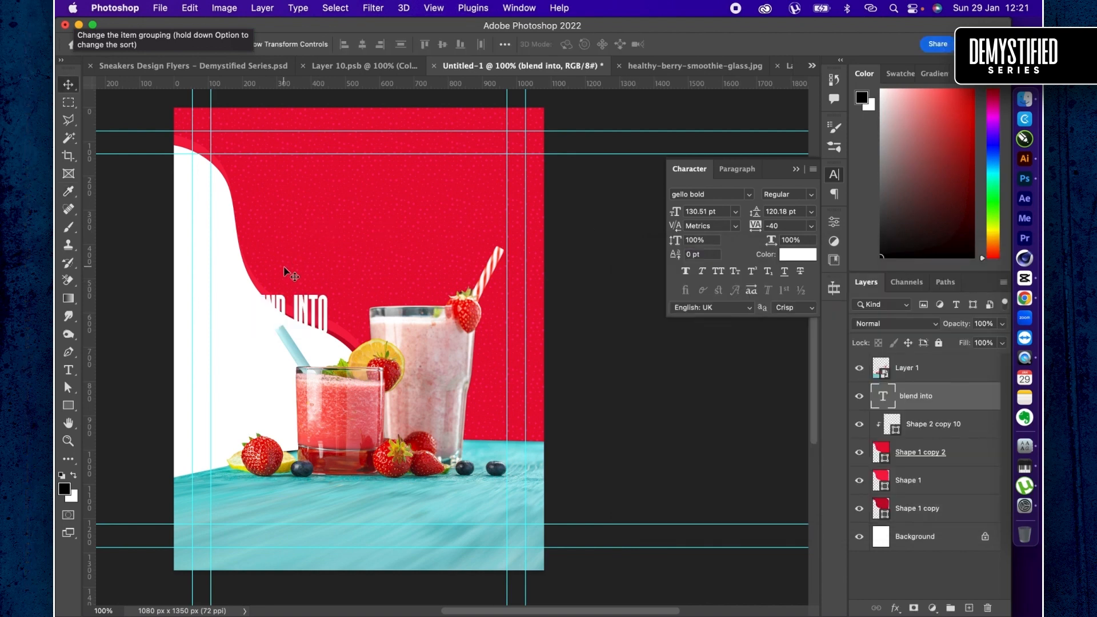
pyautogui.moveTo(285, 323); pyautogui.dragTo(363, 214)
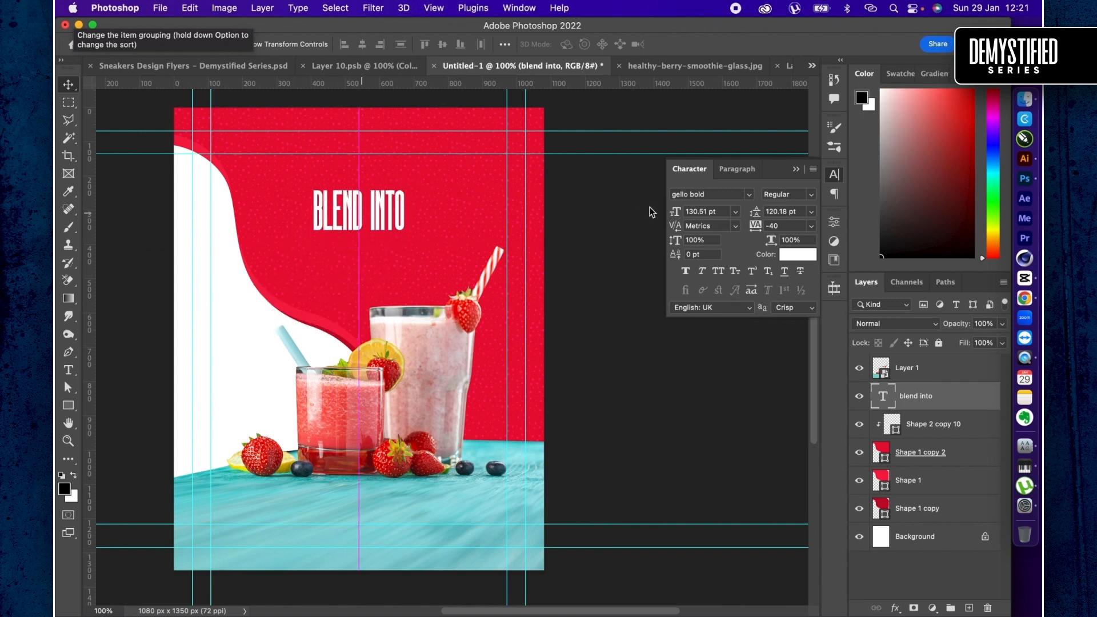
# - Browse the installed fonts with live preview and set the "blend into" text to Christ Moon
pyautogui.click(749, 194)
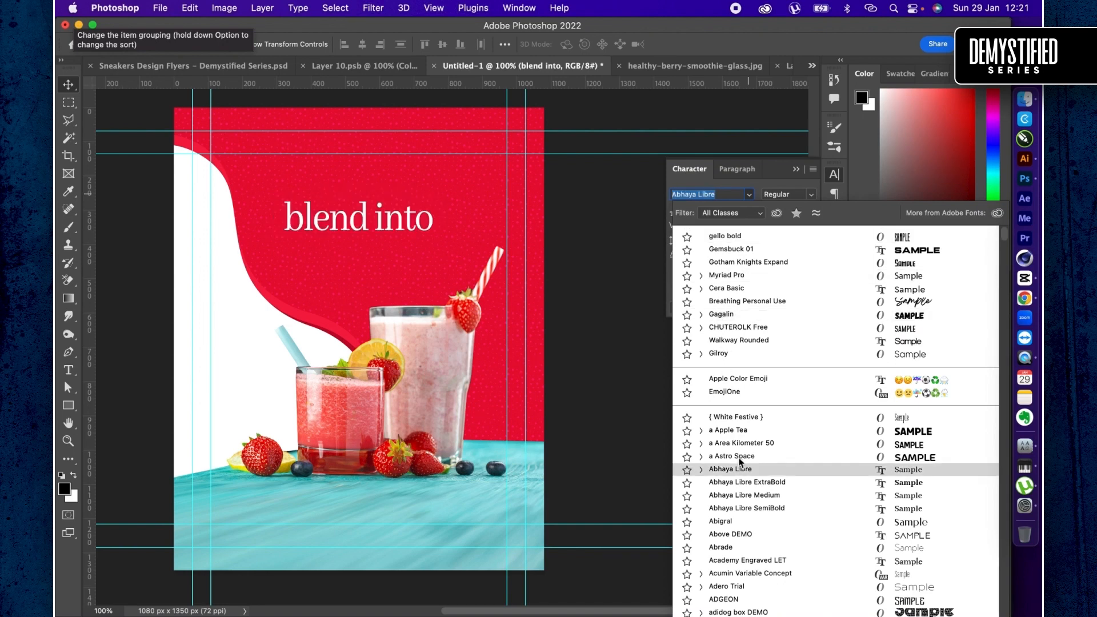
pyautogui.scroll(-10, 737, 475)
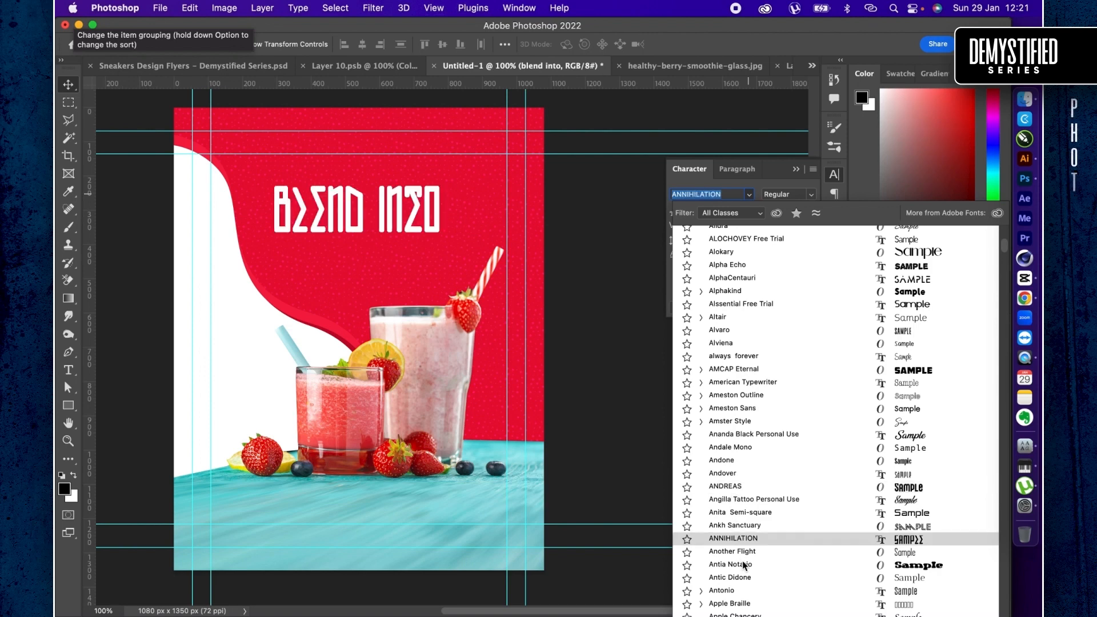
pyautogui.scroll(-10, 742, 561)
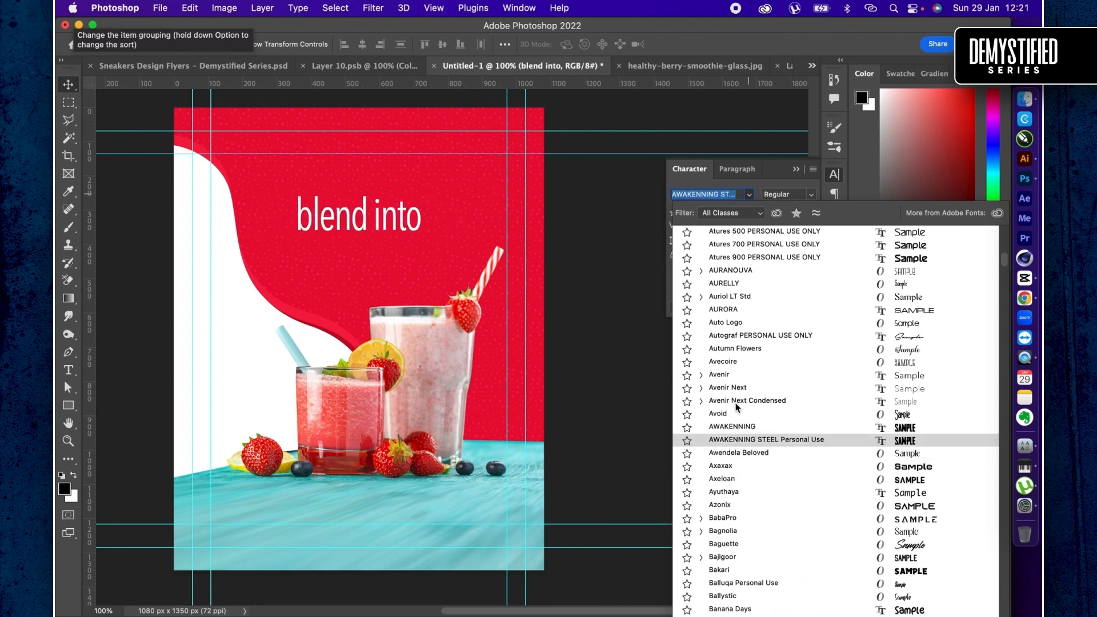
pyautogui.scroll(-1, 738, 415)
pyautogui.scroll(-5, 739, 415)
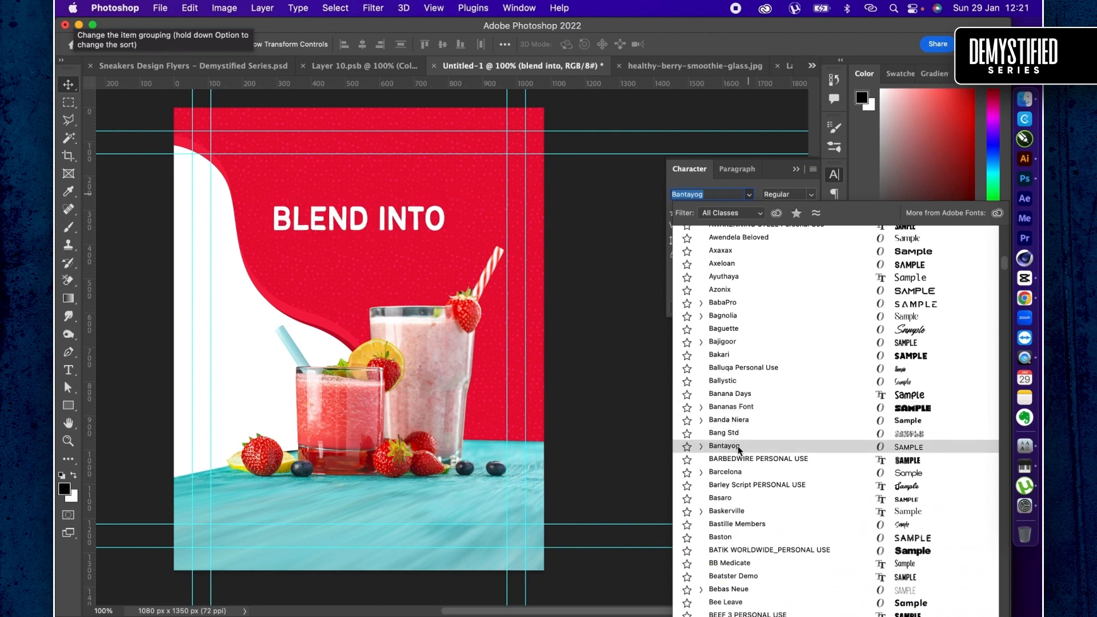
pyautogui.scroll(-2, 738, 446)
pyautogui.scroll(-5, 732, 525)
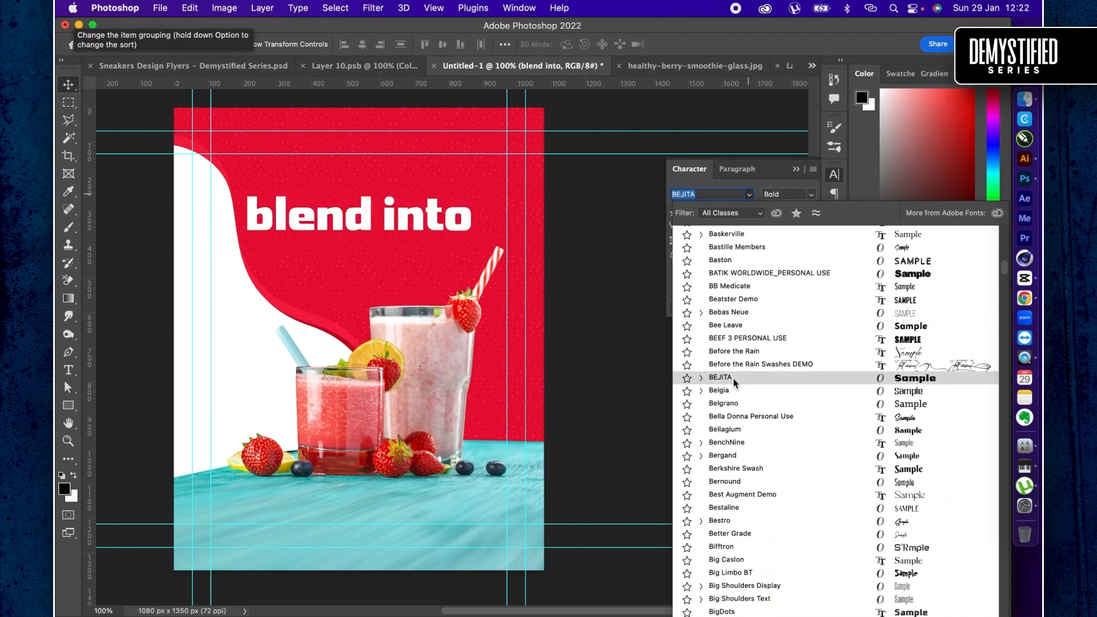
pyautogui.scroll(-5, 733, 378)
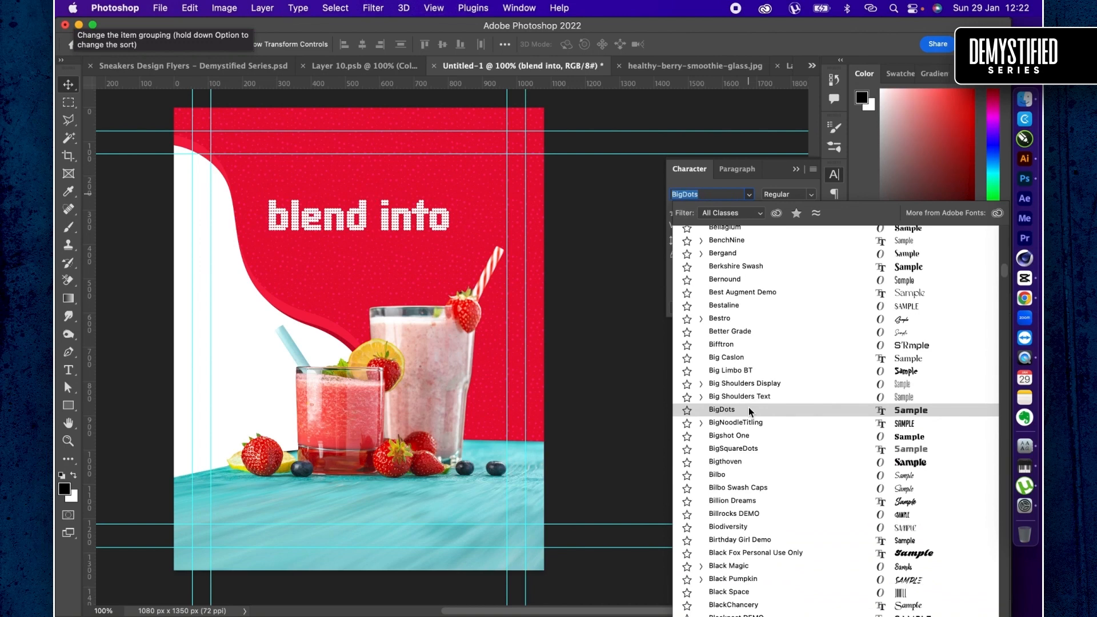
pyautogui.scroll(-4, 749, 411)
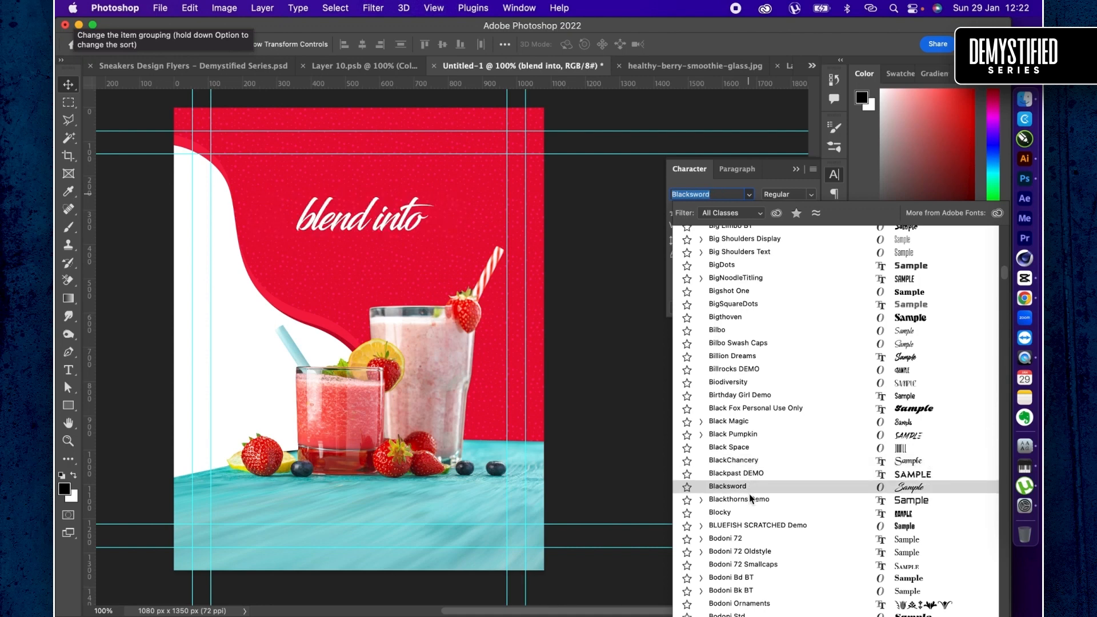
pyautogui.scroll(-5, 750, 502)
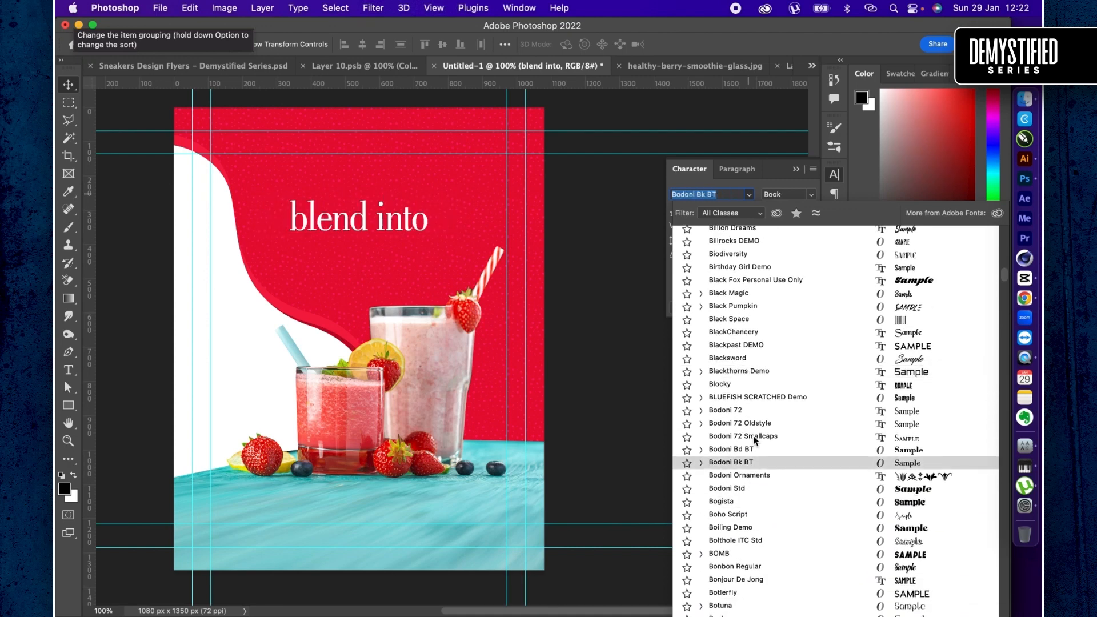
pyautogui.scroll(-10, 748, 412)
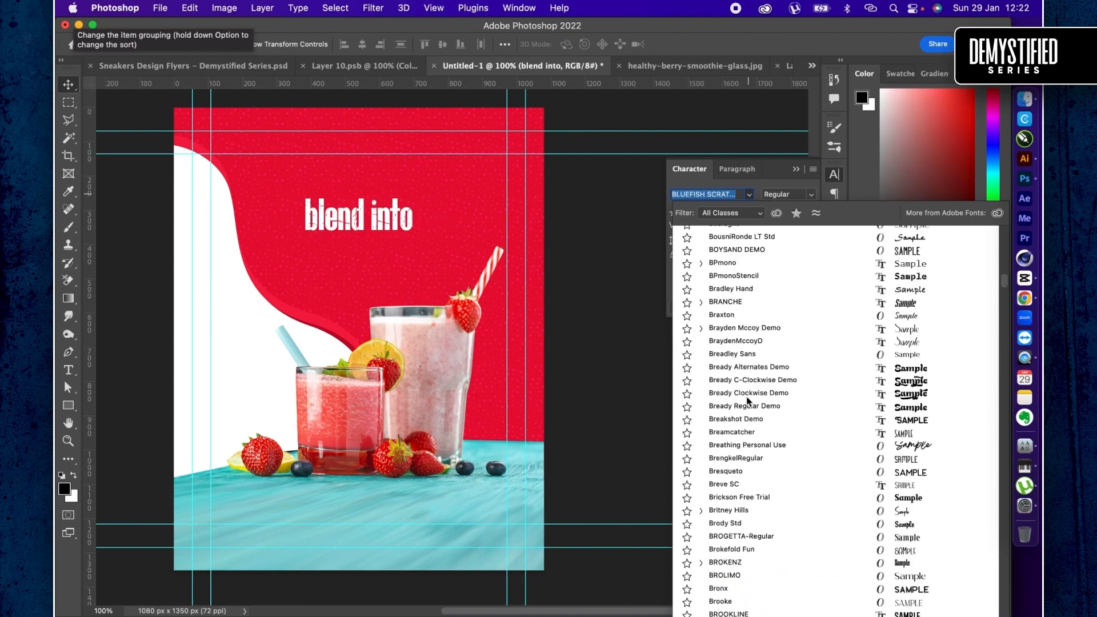
pyautogui.scroll(-5, 752, 423)
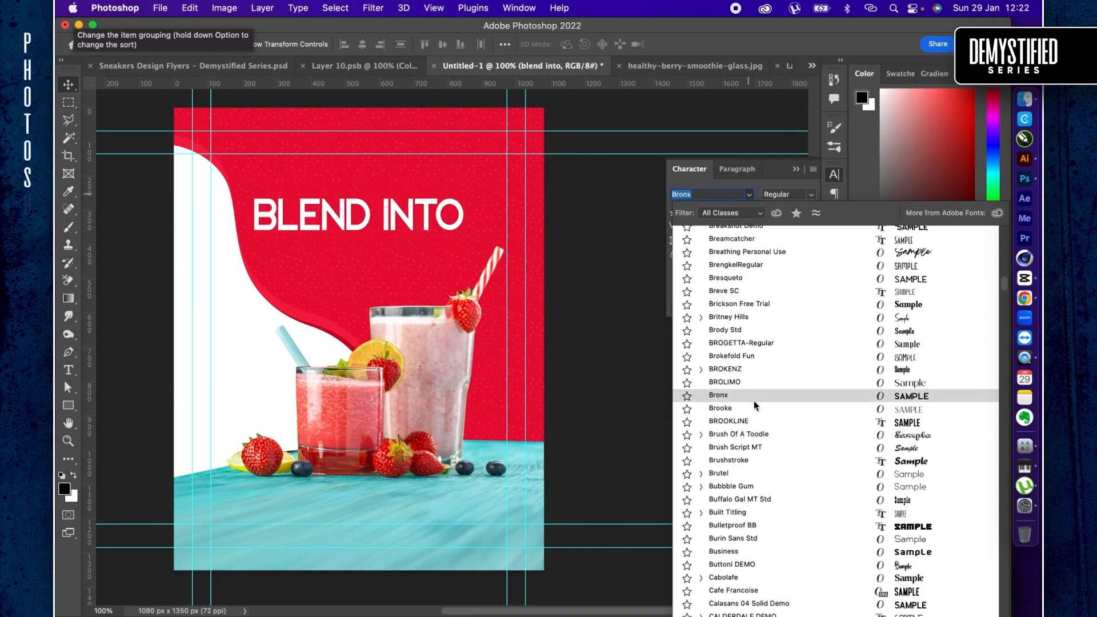
pyautogui.scroll(-10, 754, 406)
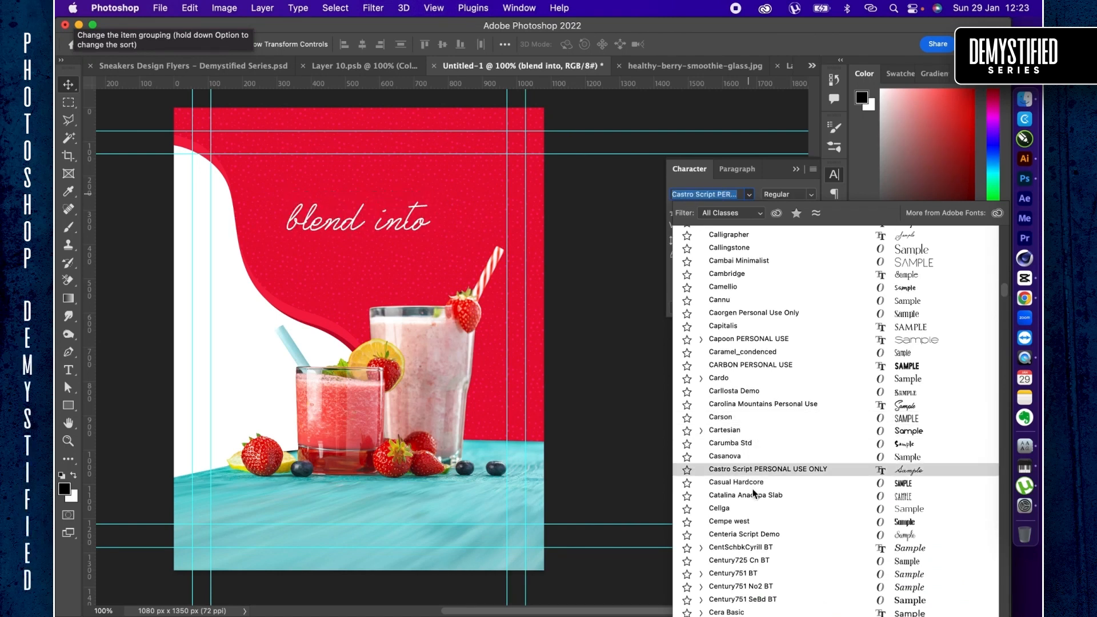
pyautogui.scroll(-5, 752, 489)
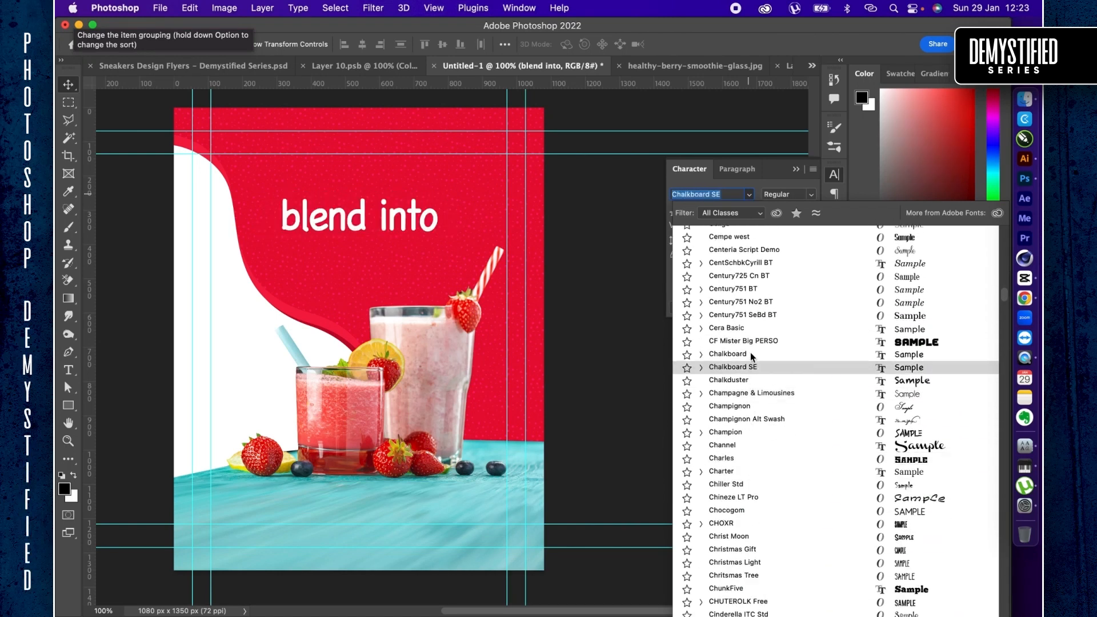
pyautogui.scroll(-3, 747, 343)
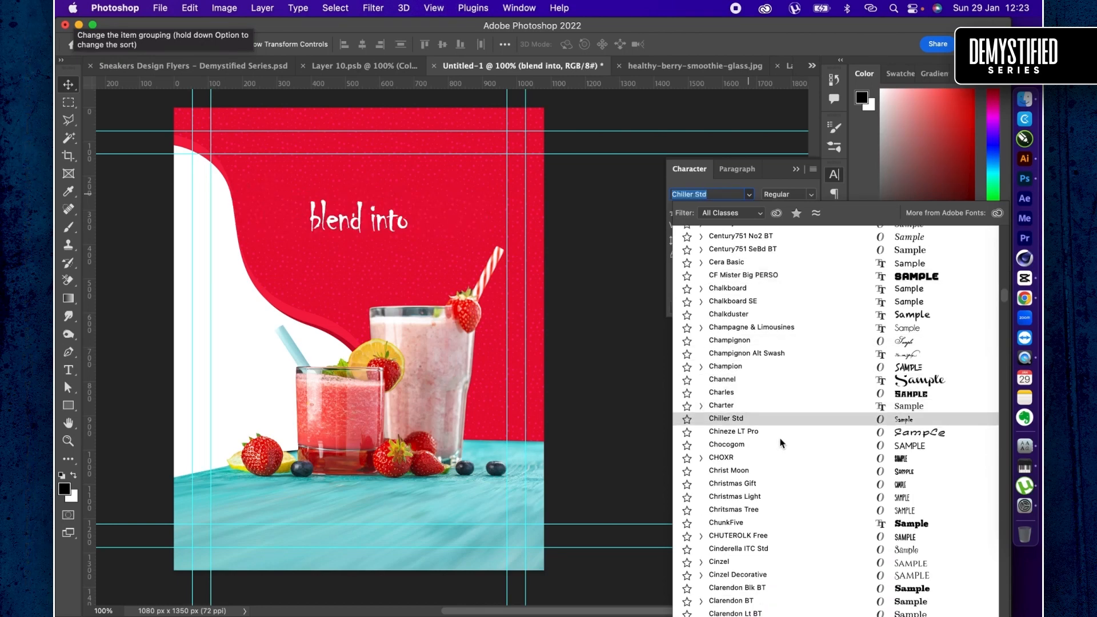
pyautogui.click(786, 472)
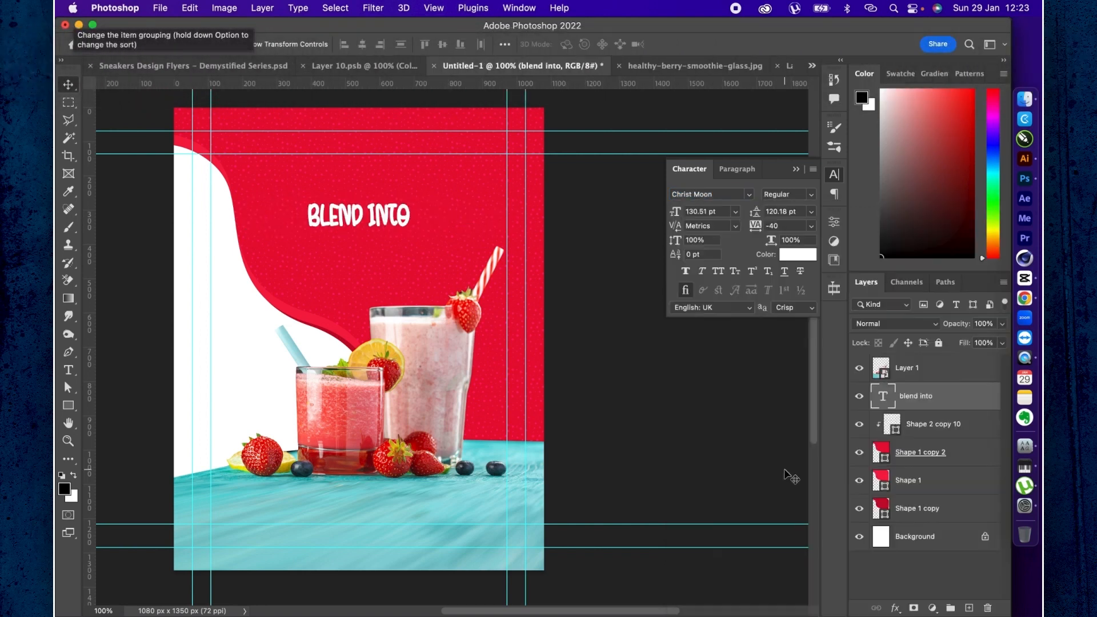
# - Enlarge the "blend into" text to 247.46 pt and position it on the red area above the tall glass's straw
pyautogui.press('super+t')
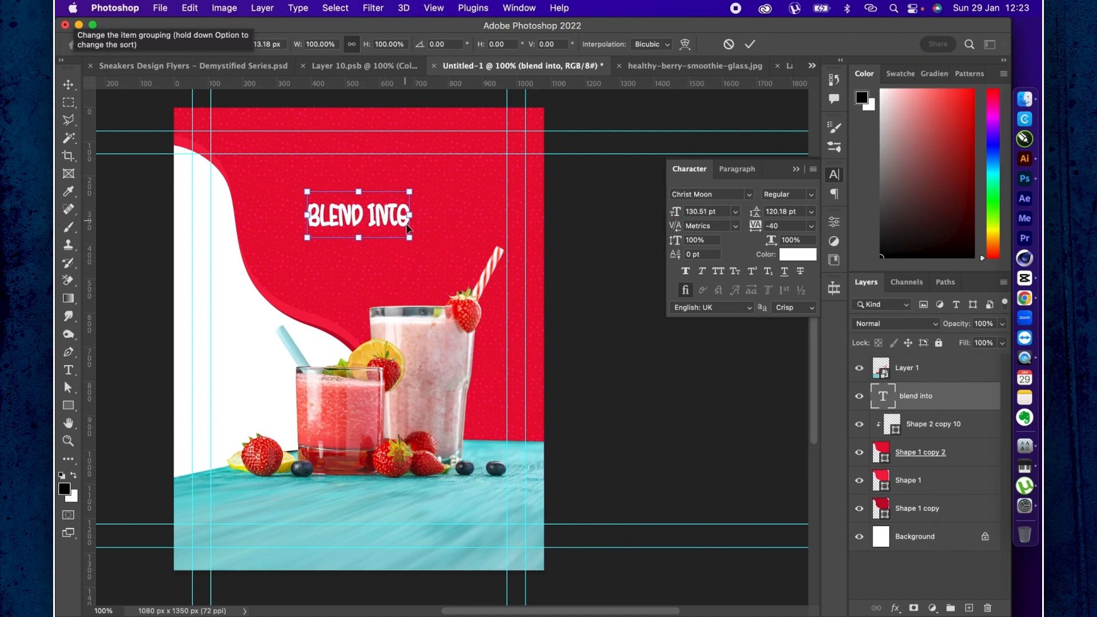
pyautogui.moveTo(416, 237); pyautogui.dragTo(504, 280)
pyautogui.press('Return')
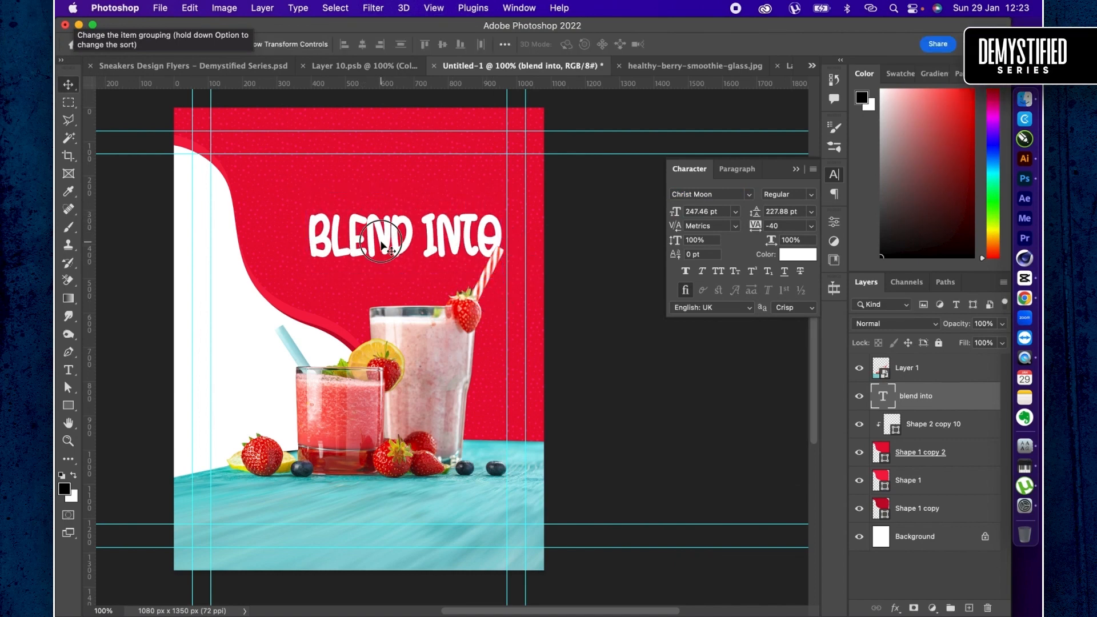
pyautogui.moveTo(376, 245); pyautogui.dragTo(374, 278)
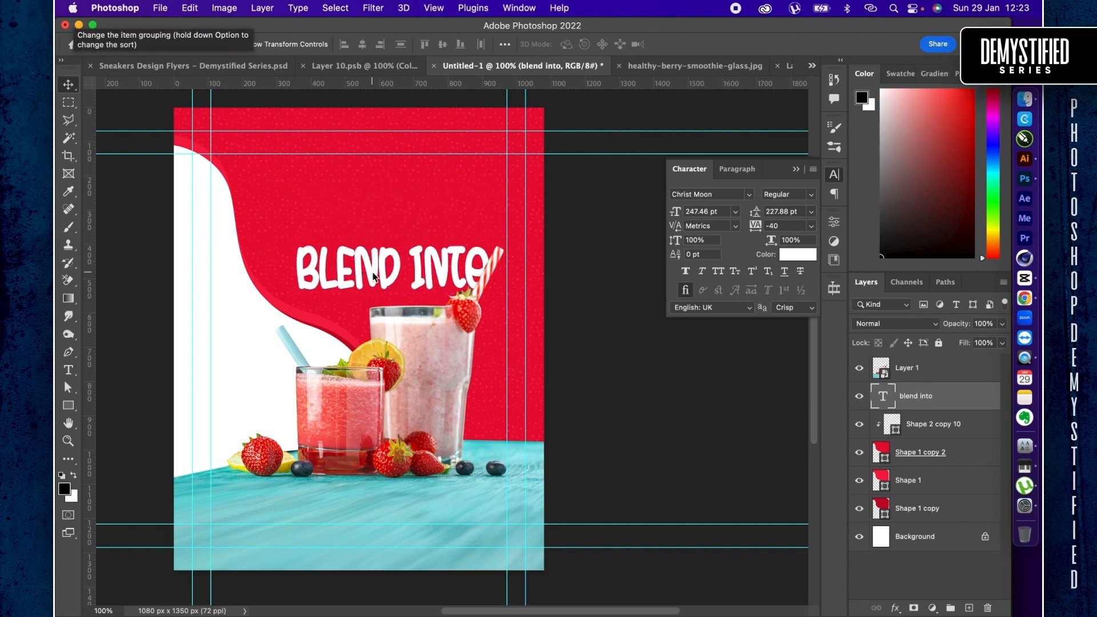
pyautogui.moveTo(374, 277); pyautogui.dragTo(384, 205)
# - Check the smoothie headline wording in ChatGPT in Chrome, and duplicate the "blend into" text directly below the original in Photoshop
pyautogui.hotkey('ctrl', 'Right')
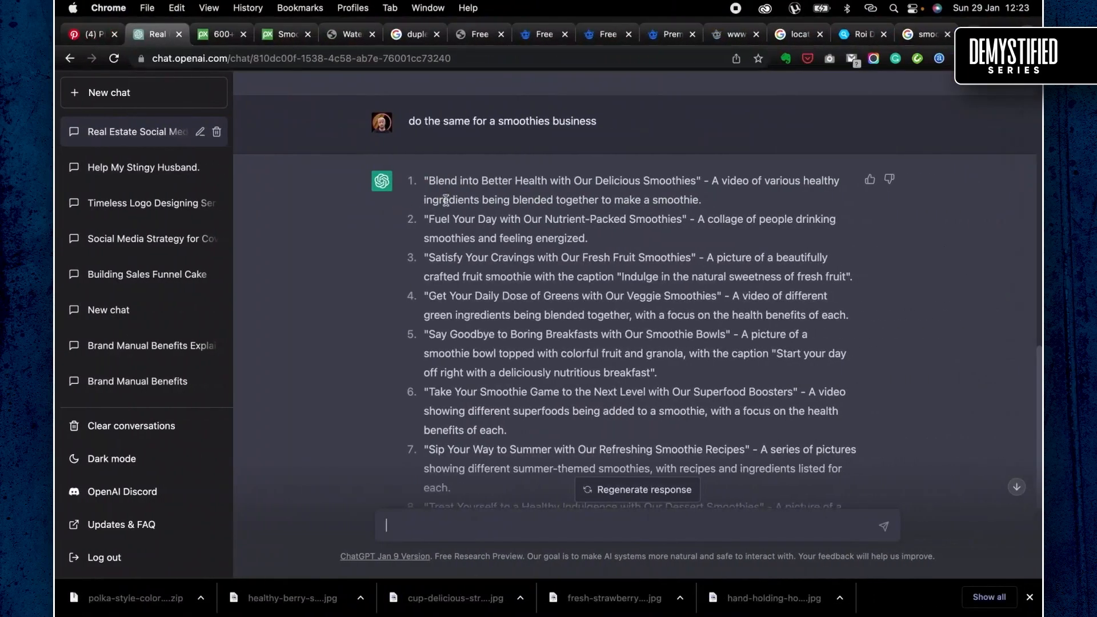
pyautogui.hotkey('ctrl', 'Left')
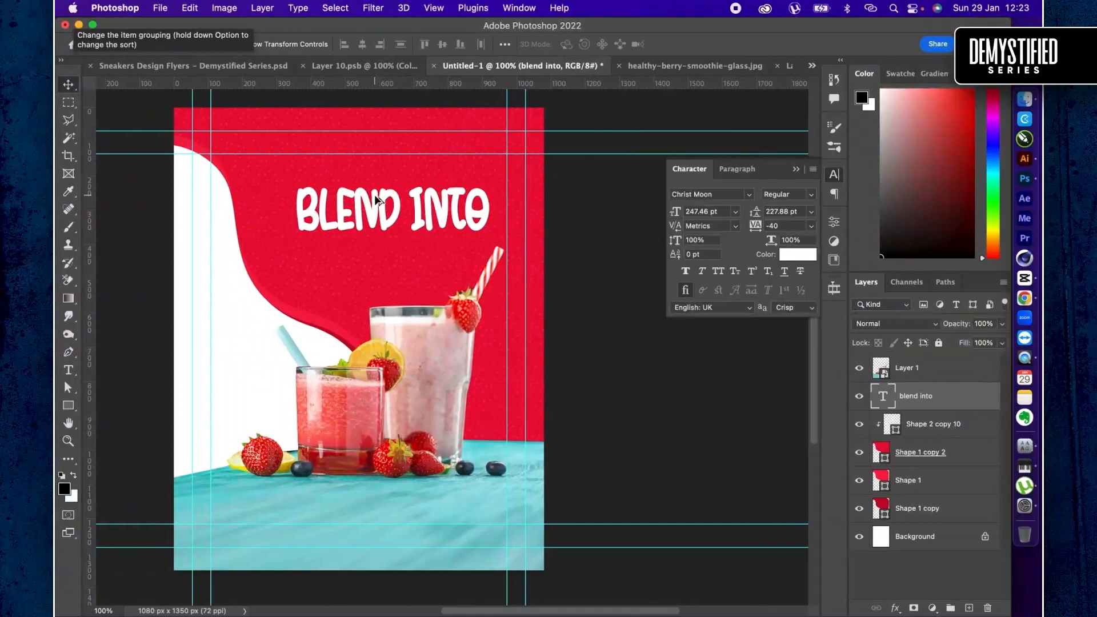
pyautogui.moveTo(375, 199); pyautogui.dragTo(368, 251)
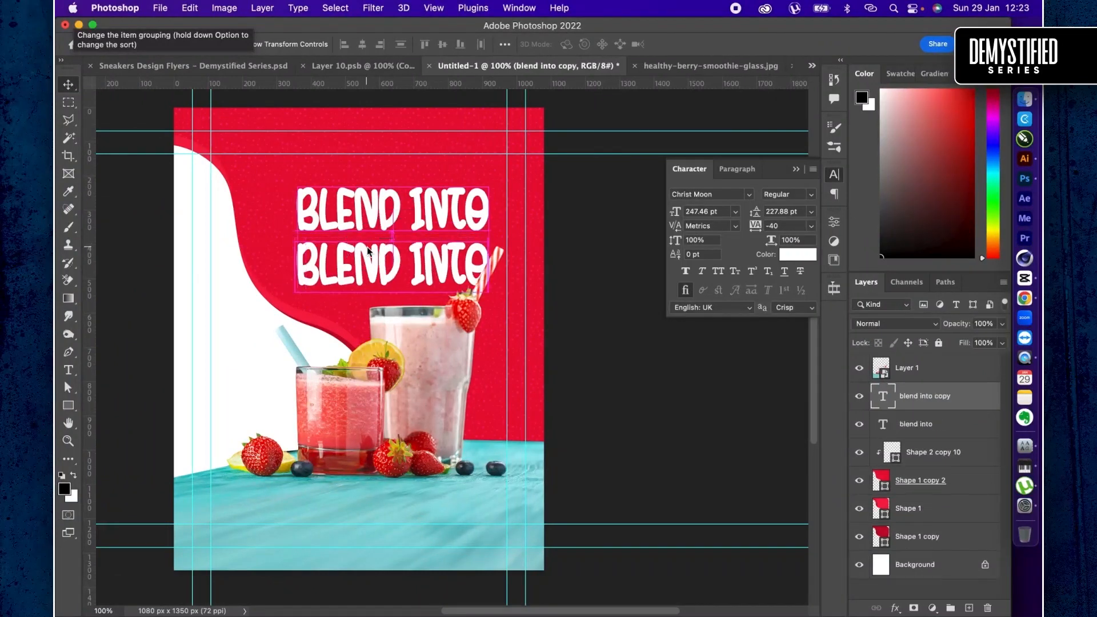
# - Copy "Better Health" from the first ChatGPT headline in Chrome and paste it over the duplicated text in Photoshop
pyautogui.hotkey('ctrl', 'Right')
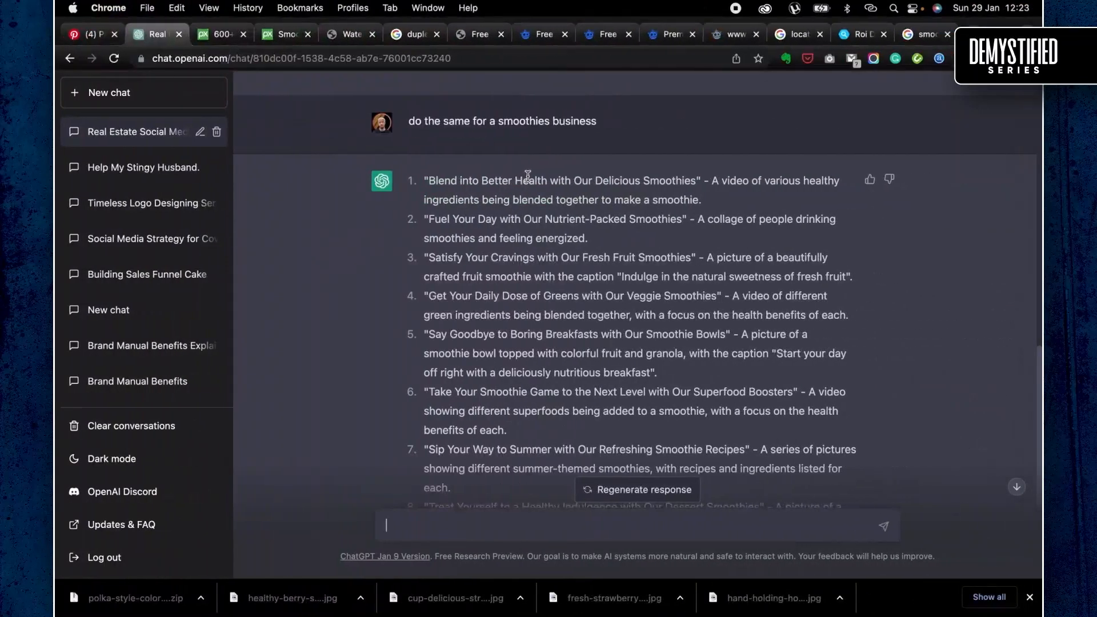
pyautogui.moveTo(496, 178); pyautogui.dragTo(522, 180)
pyautogui.press('super+c')
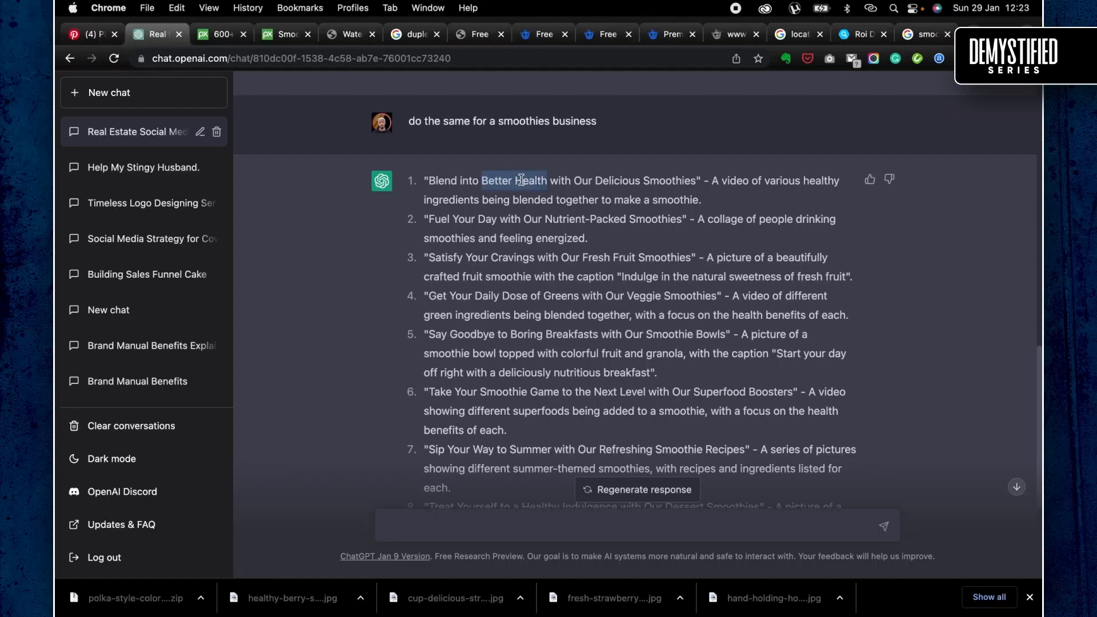
pyautogui.hotkey('ctrl', 'Left')
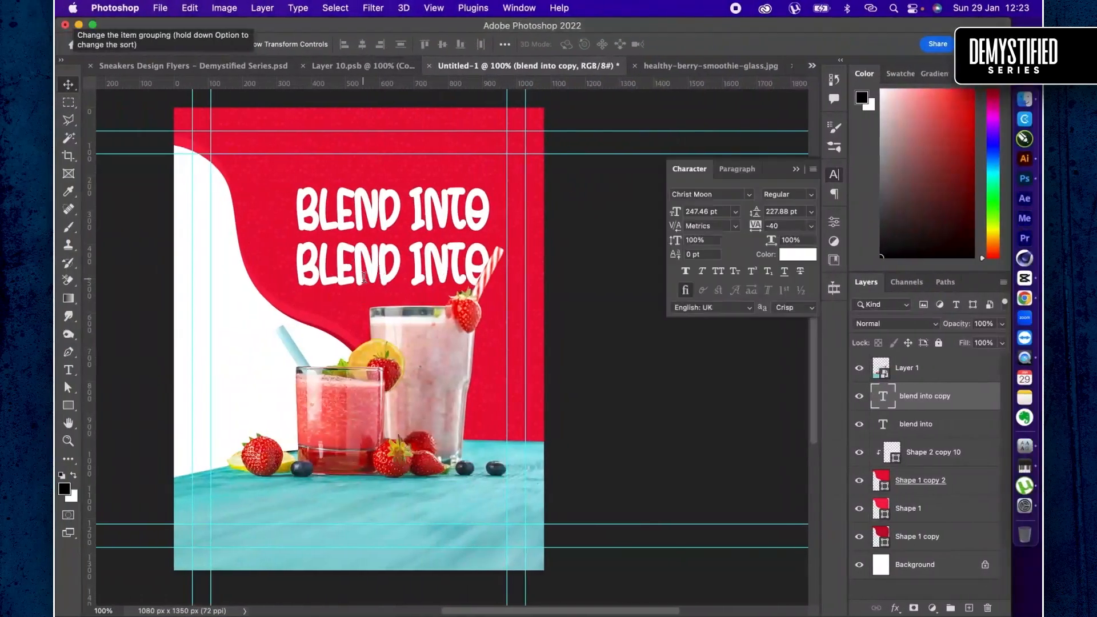
pyautogui.doubleClick(363, 279)
pyautogui.press('super+v')
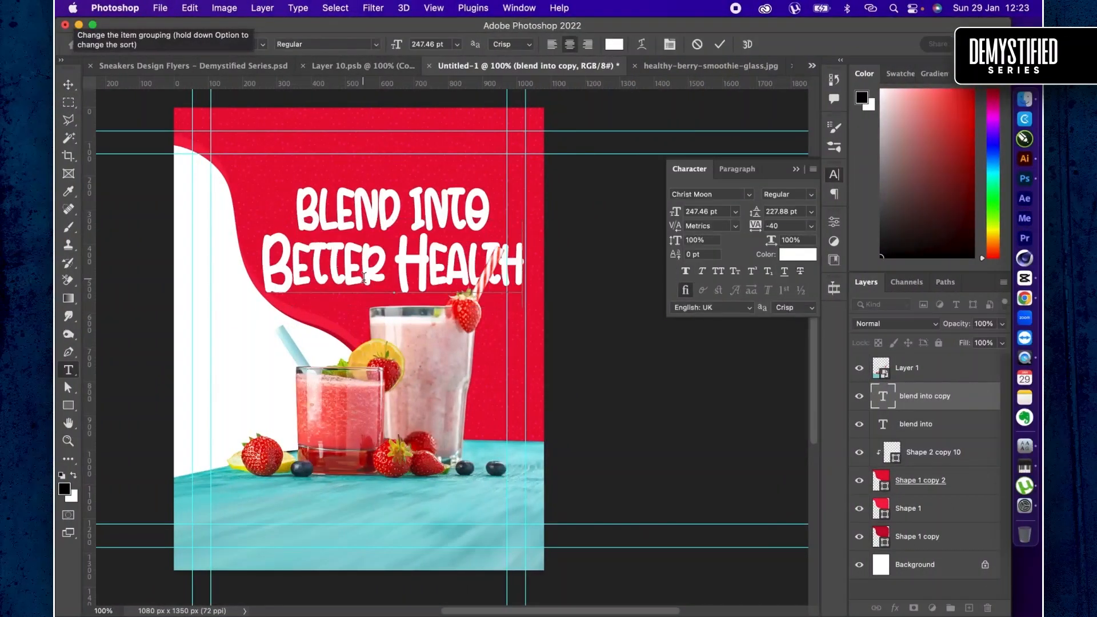
pyautogui.press('super+Return')
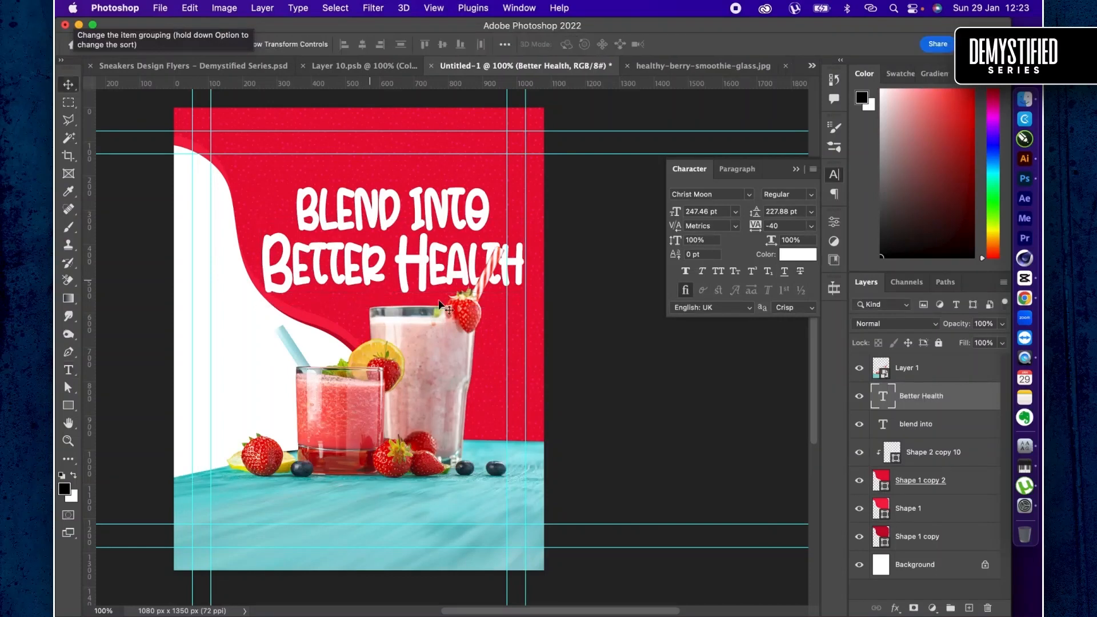
# - Move the "blend into" and "Better Health" texts up about 97 px together, and duplicate "Better Health" below the headline
pyautogui.keyDown('shift'); pyautogui.click(932, 424); pyautogui.keyUp('shift')
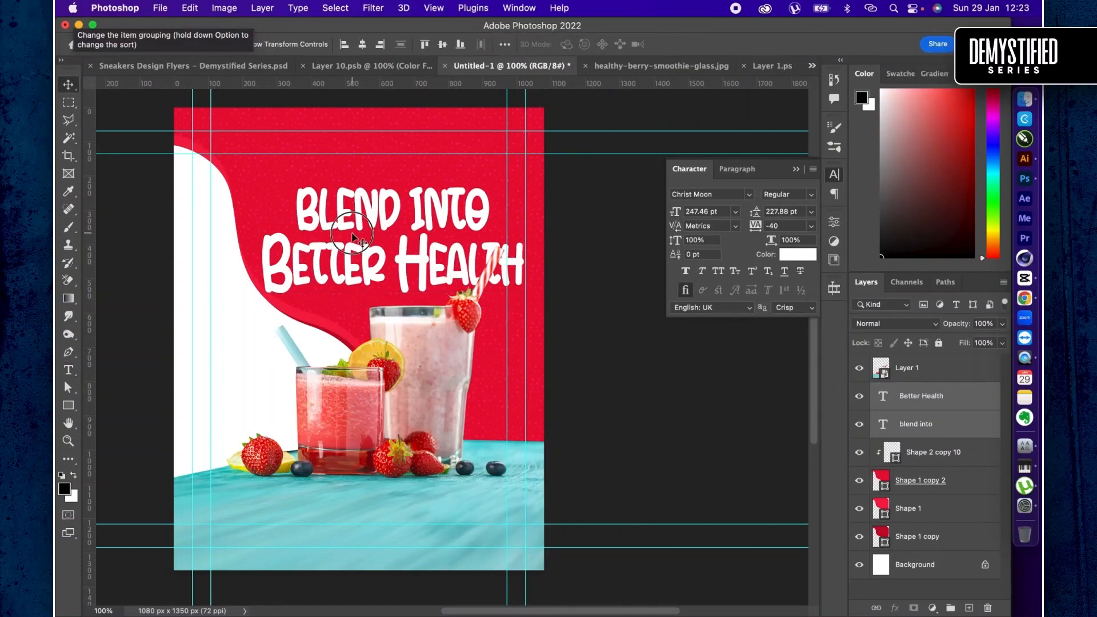
pyautogui.moveTo(350, 207); pyautogui.dragTo(351, 200)
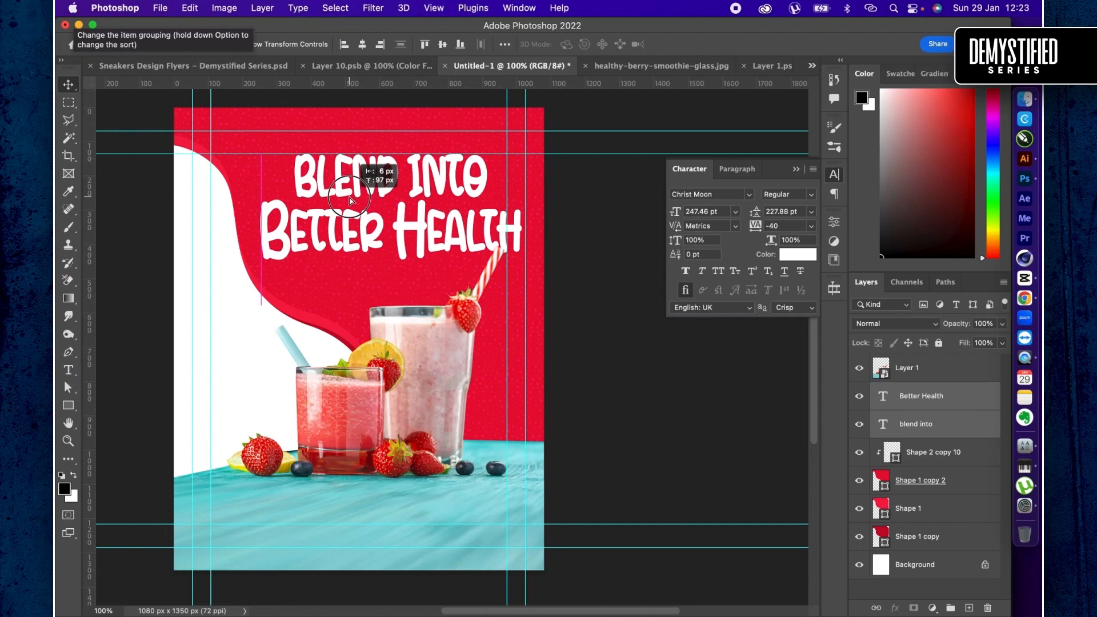
pyautogui.click(934, 396)
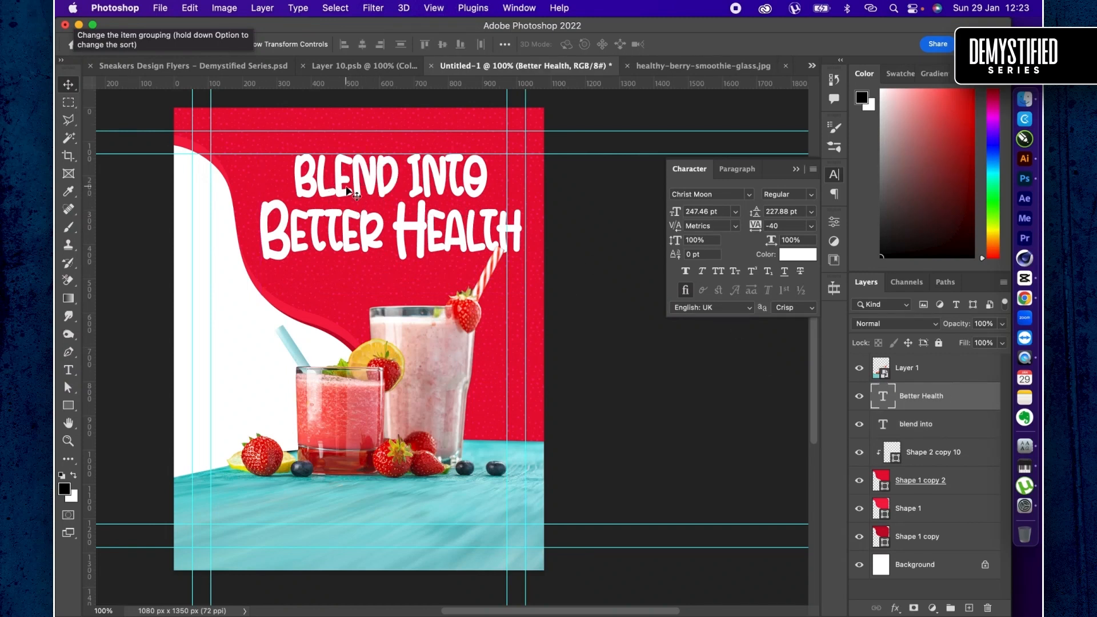
pyautogui.moveTo(347, 188); pyautogui.dragTo(352, 265)
# - Copy "with Our Delicious Smoothies" from the first ChatGPT headline in Chrome and paste it over the duplicated text in Photoshop
pyautogui.hotkey('ctrl', 'Right')
pyautogui.moveTo(557, 183); pyautogui.dragTo(648, 186)
pyautogui.press('super+c')
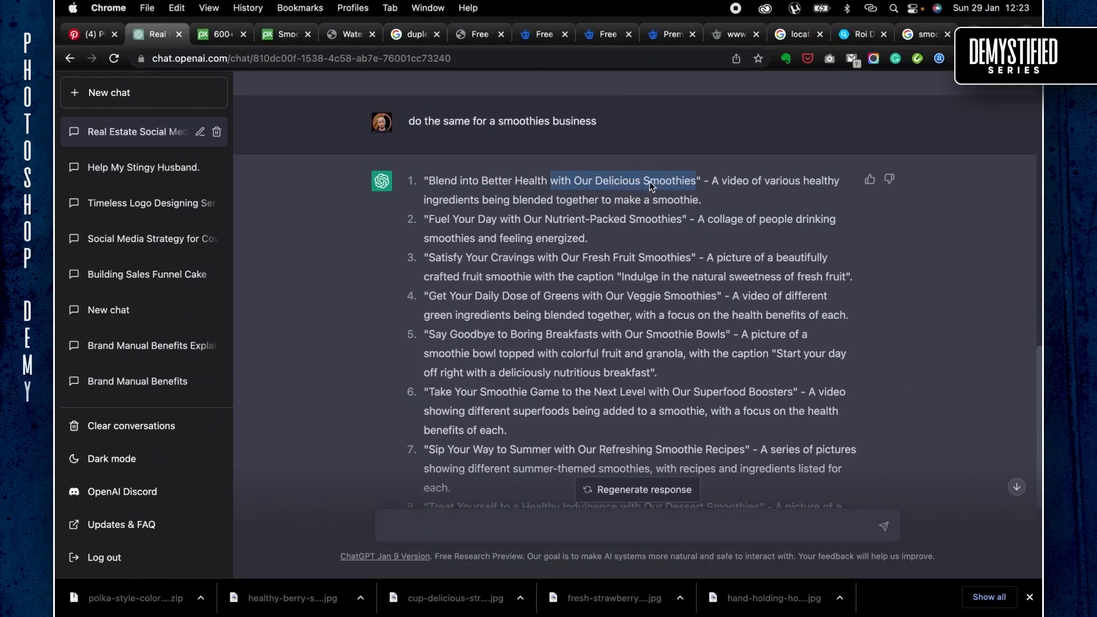
pyautogui.hotkey('ctrl', 'Left')
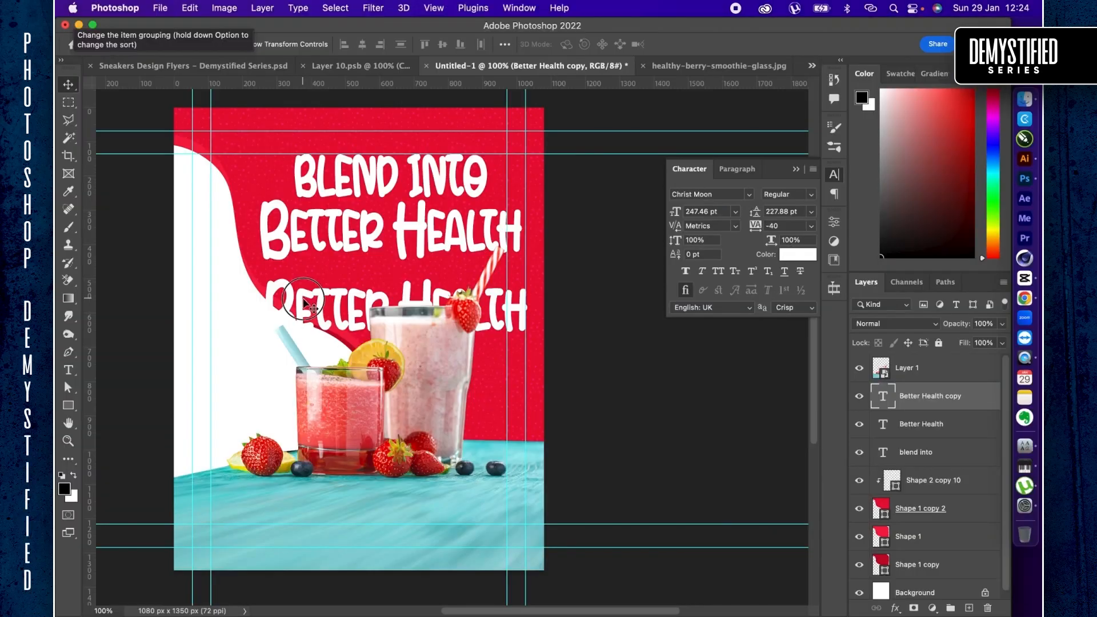
pyautogui.doubleClick(304, 297)
pyautogui.press('super+v')
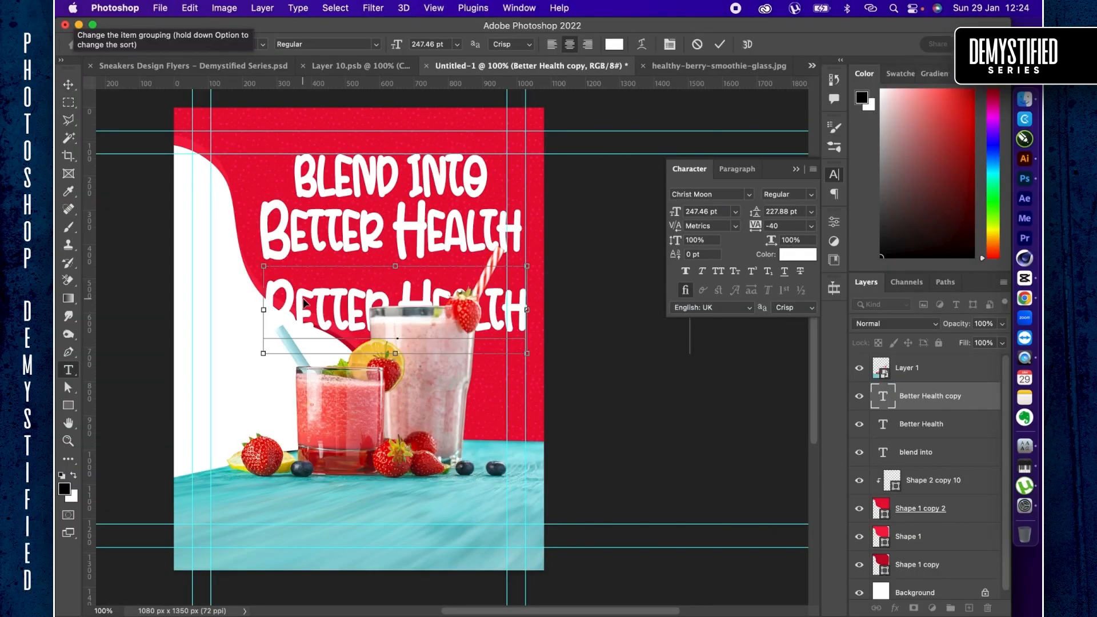
pyautogui.press('super+Return')
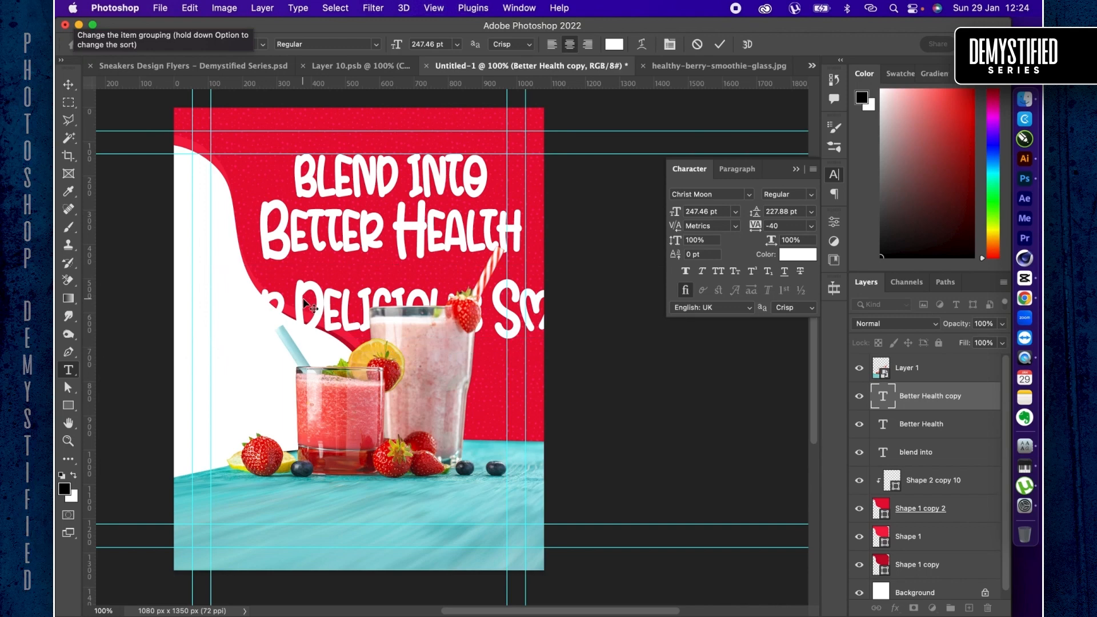
# - Shrink the "with Our Delicious Smoothies" line to 113.83 pt and place it directly under "Better Health"
pyautogui.press('v')
pyautogui.press('super+t')
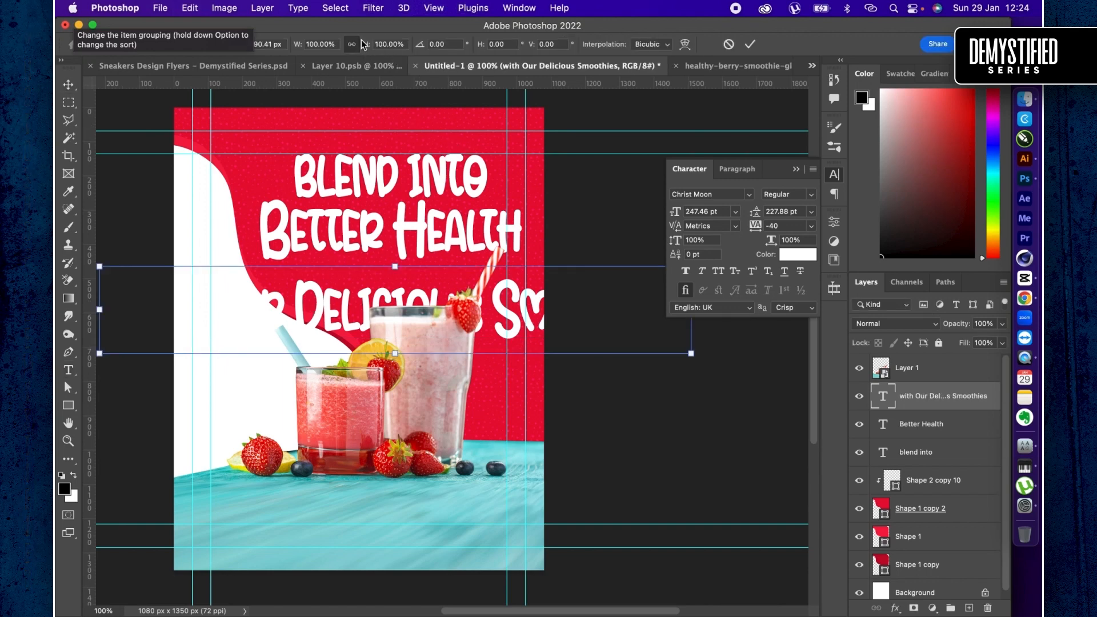
pyautogui.moveTo(365, 44); pyautogui.dragTo(329, 50)
pyautogui.press('Return')
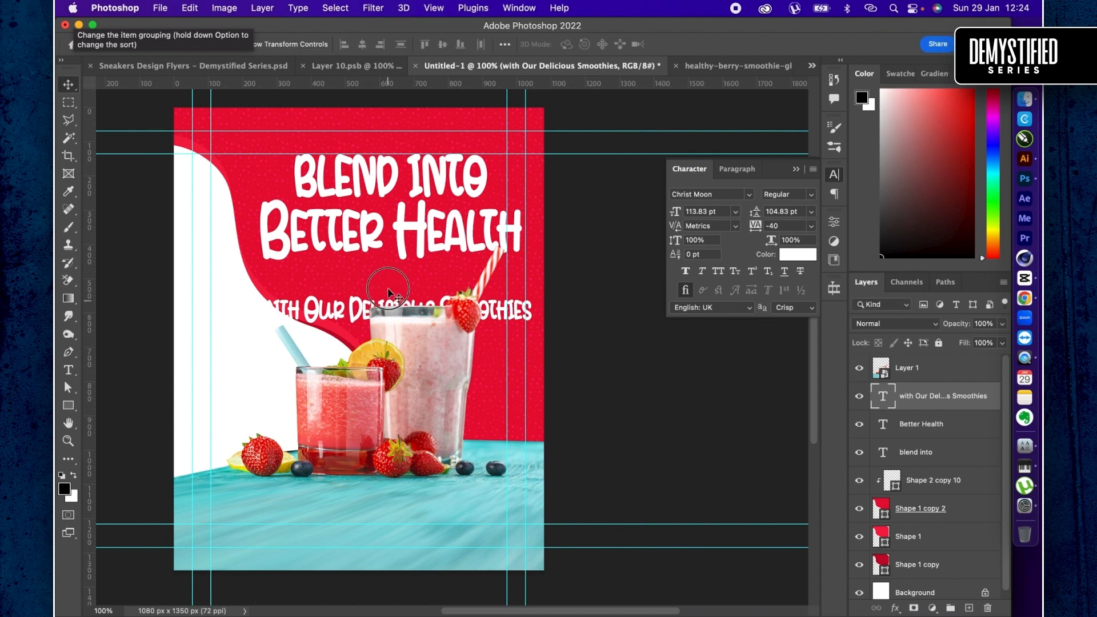
pyautogui.moveTo(393, 307); pyautogui.dragTo(393, 278)
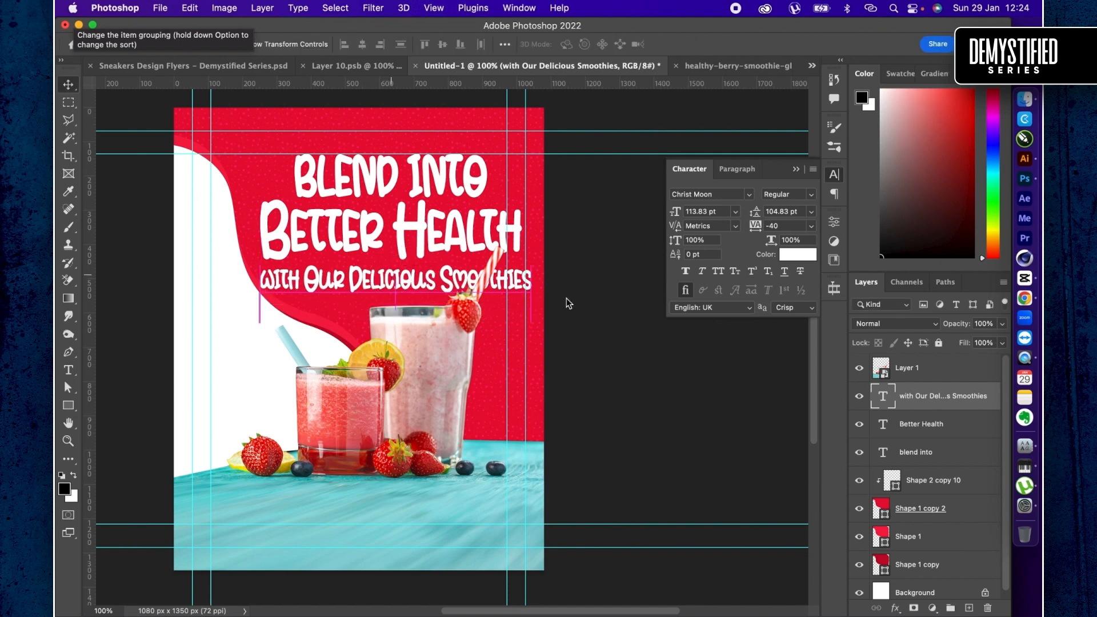
# - Scale the three headline text layers down together to about 86.64% around their centre
pyautogui.keyDown('shift'); pyautogui.click(932, 453); pyautogui.keyUp('shift')
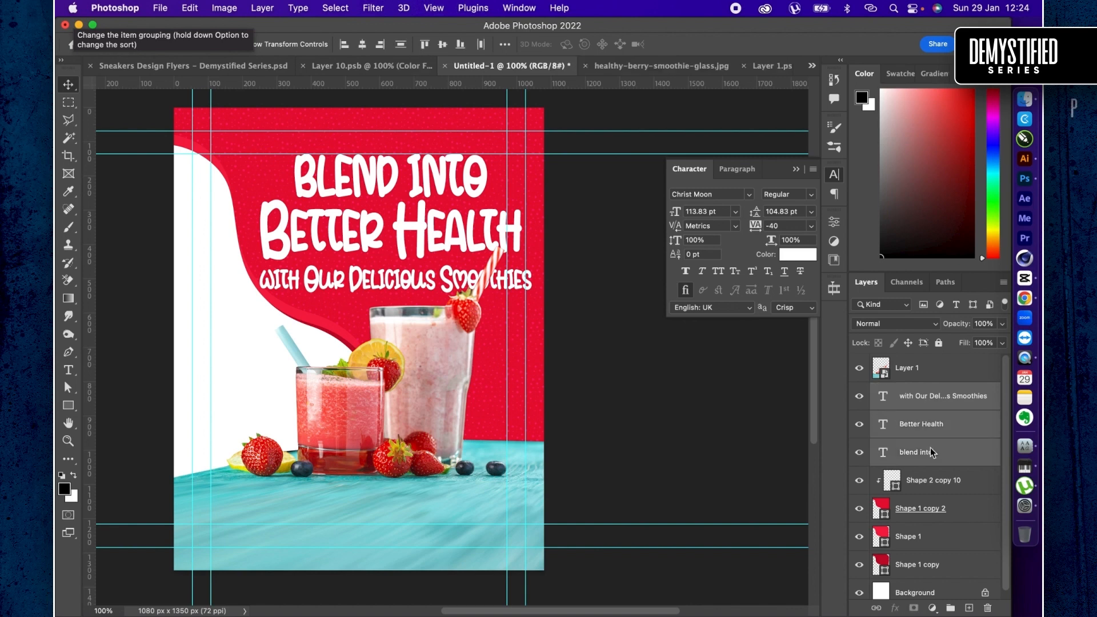
pyautogui.press('super+t')
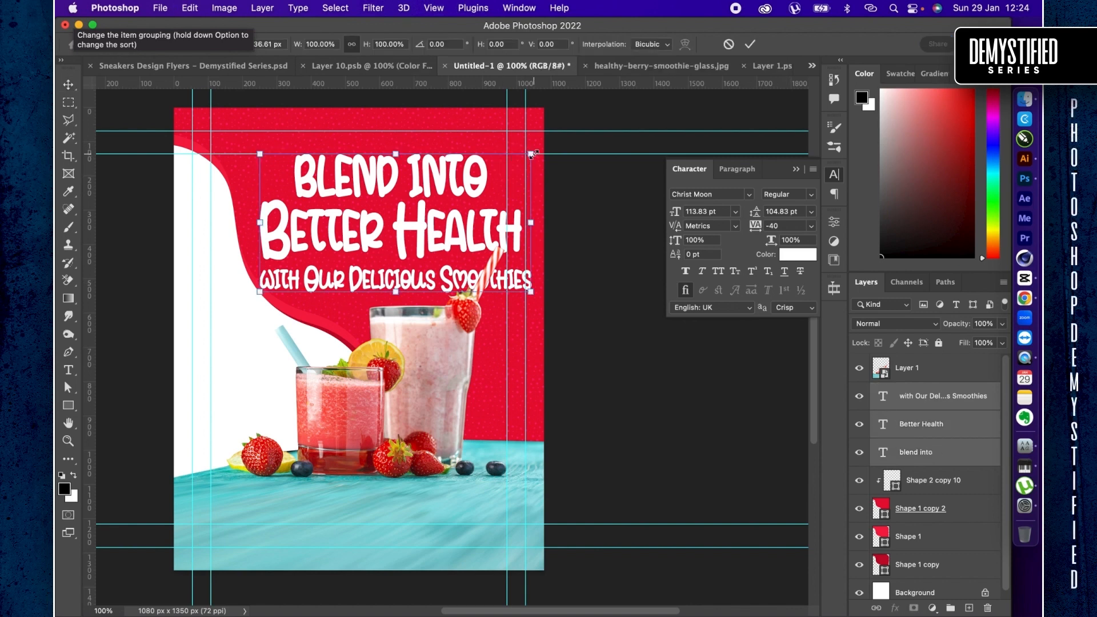
pyautogui.moveTo(531, 153); pyautogui.dragTo(514, 163)
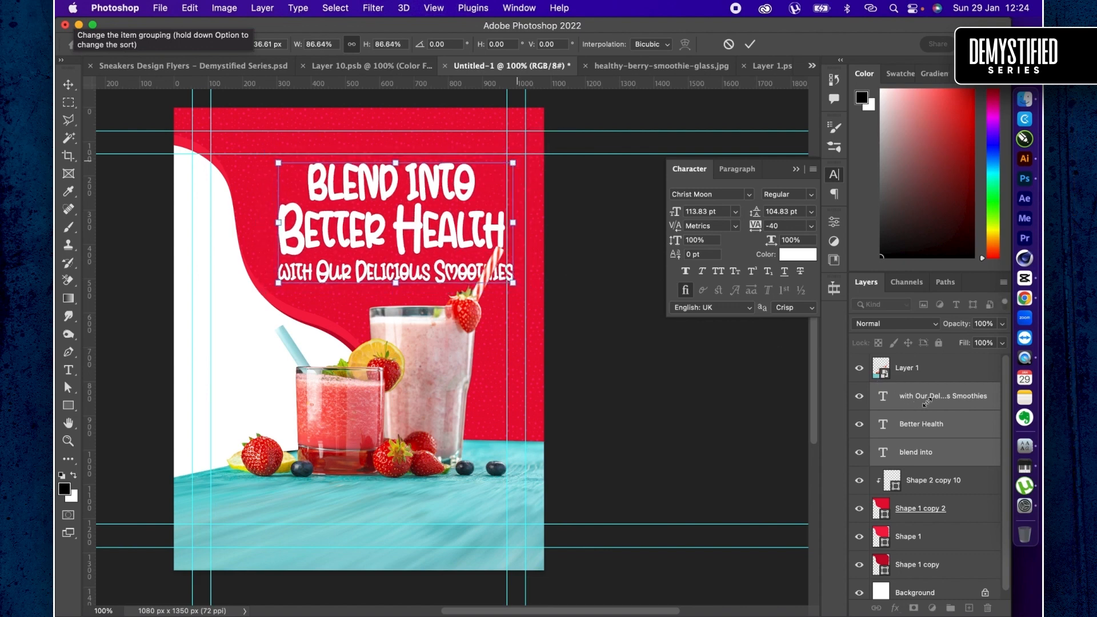
pyautogui.press('Return')
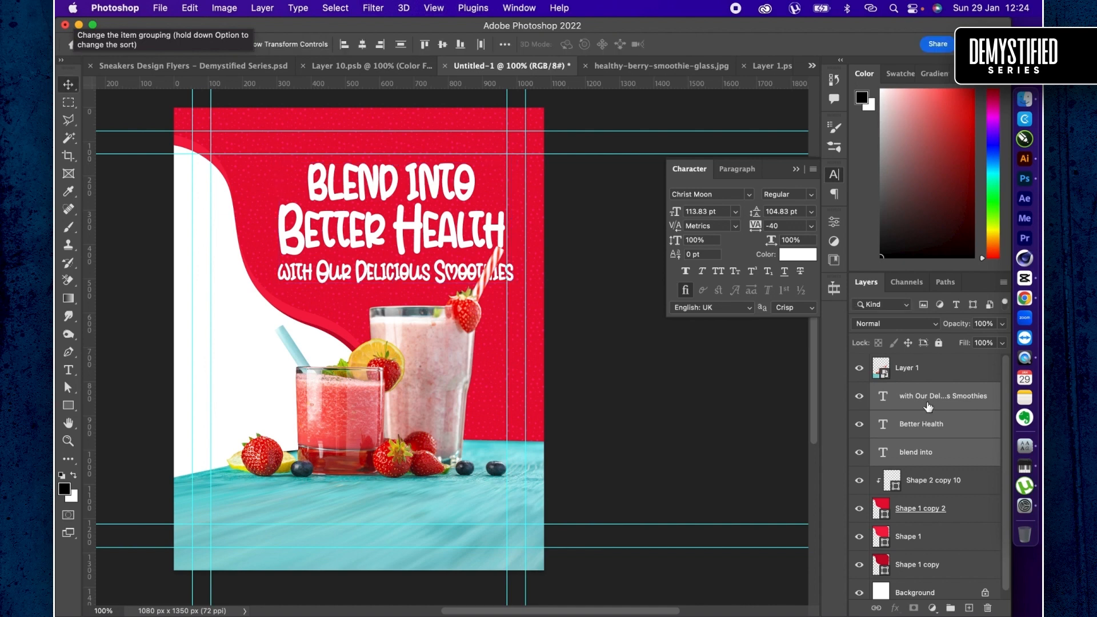
# - Convert the three selected headline text layers into one smart object
pyautogui.rightClick(929, 406)
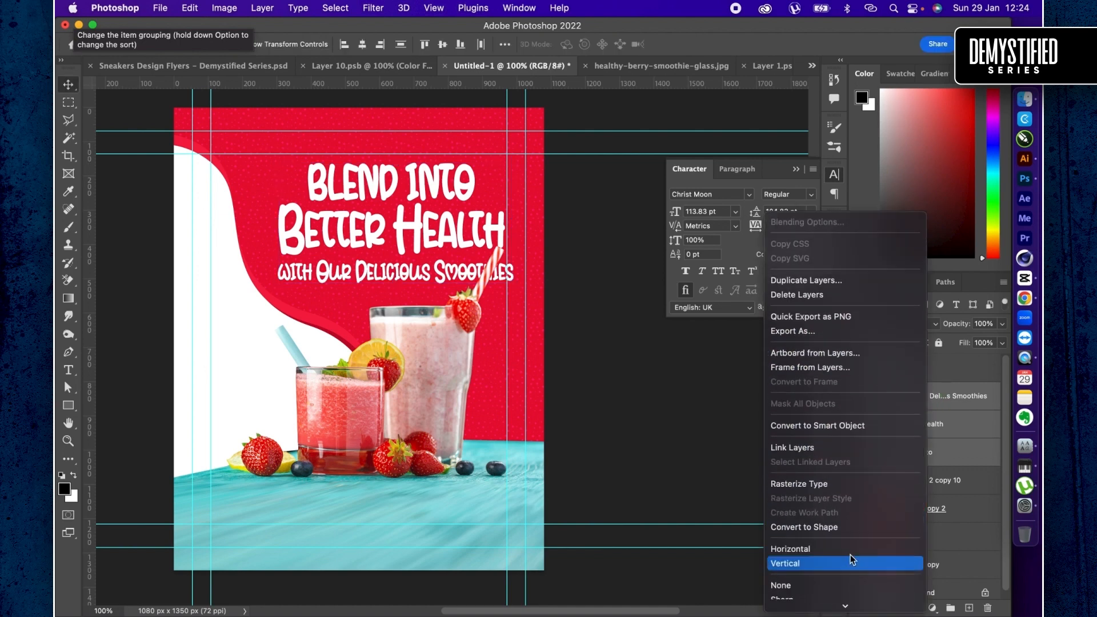
pyautogui.scroll(-3, 851, 560)
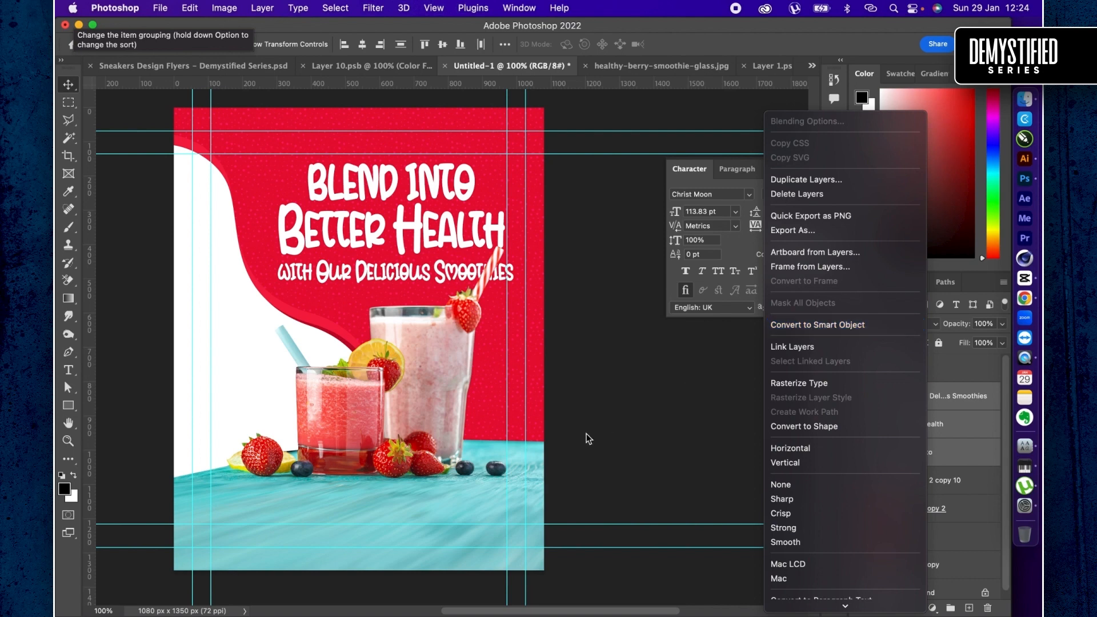
pyautogui.click(835, 325)
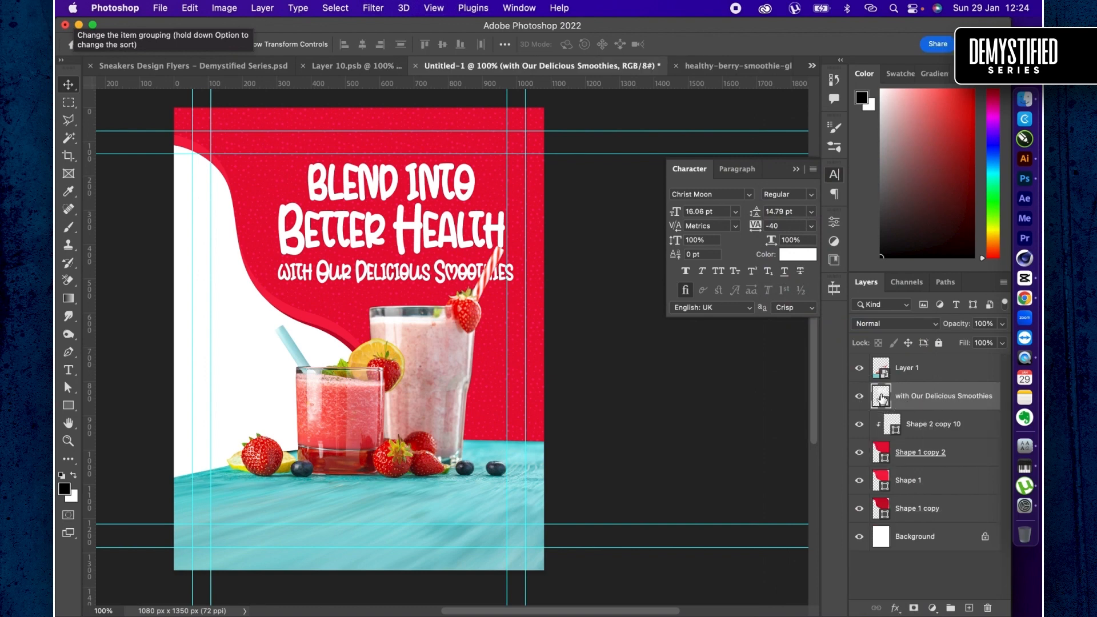
# - Open the headline smart object's contents, extend its canvas on all sides of the text with the Crop tool, and save it
pyautogui.doubleClick(883, 400)
pyautogui.press('c')
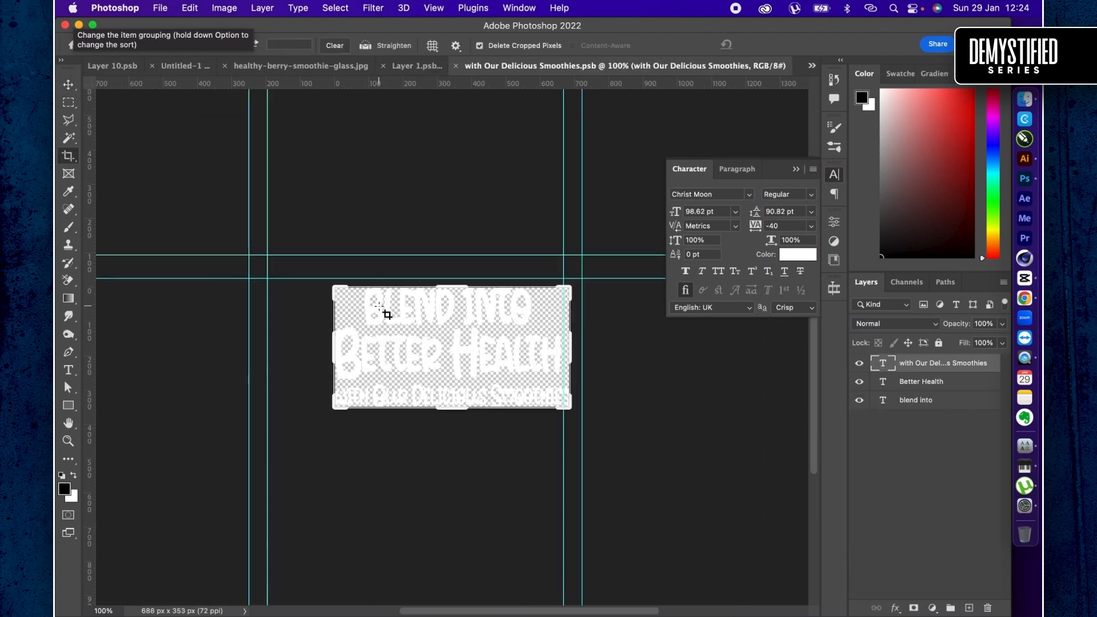
pyautogui.moveTo(568, 290); pyautogui.dragTo(616, 262)
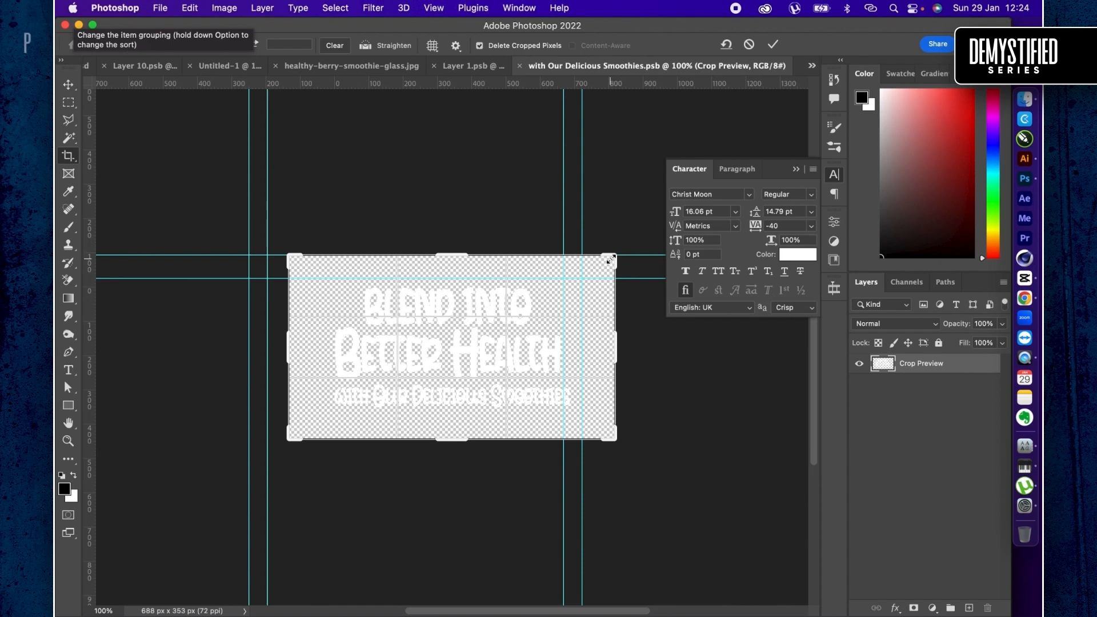
pyautogui.moveTo(608, 256); pyautogui.dragTo(617, 253)
pyautogui.press('Return')
pyautogui.press('super+s')
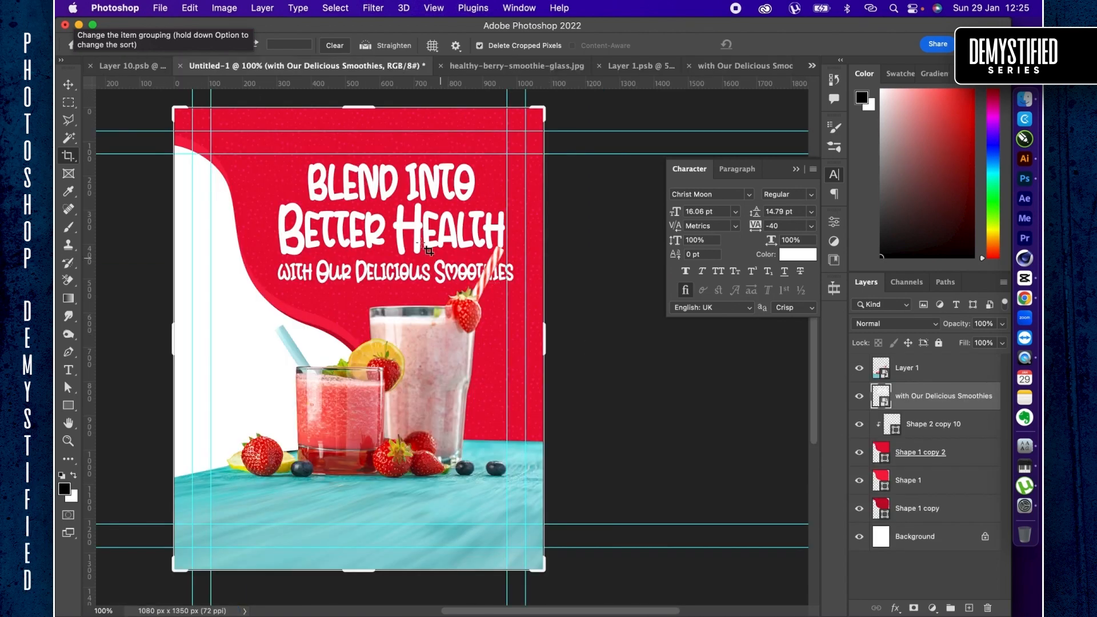
# - Warp the headline smart object in the main design, raising its left part and lowering its right part into a downward slope
pyautogui.press('v')
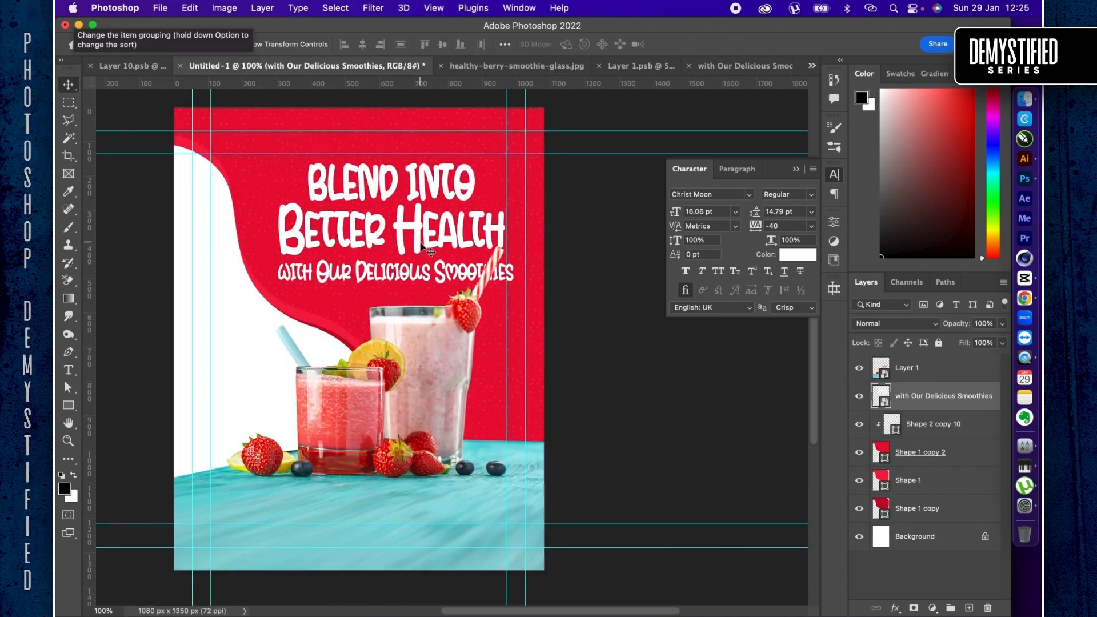
pyautogui.press('super+t')
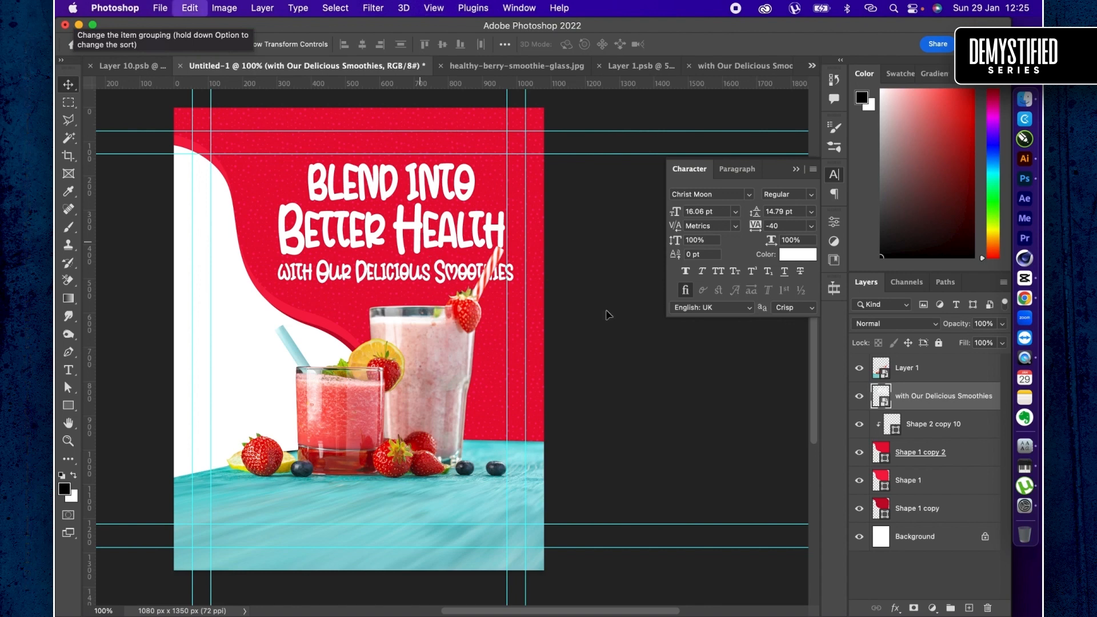
pyautogui.rightClick(467, 230)
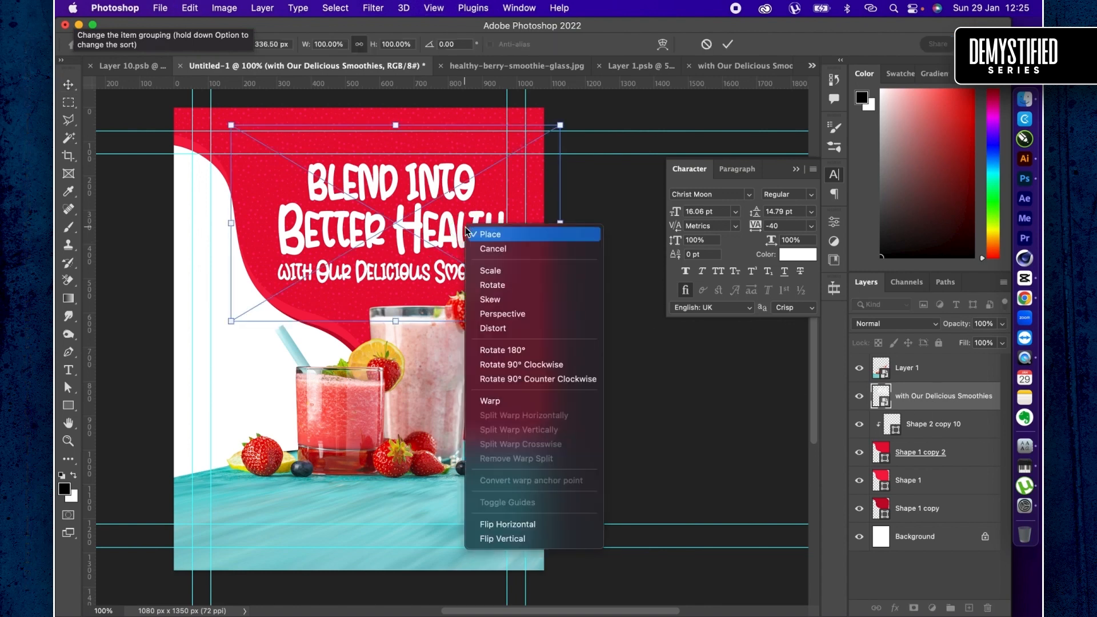
pyautogui.click(497, 400)
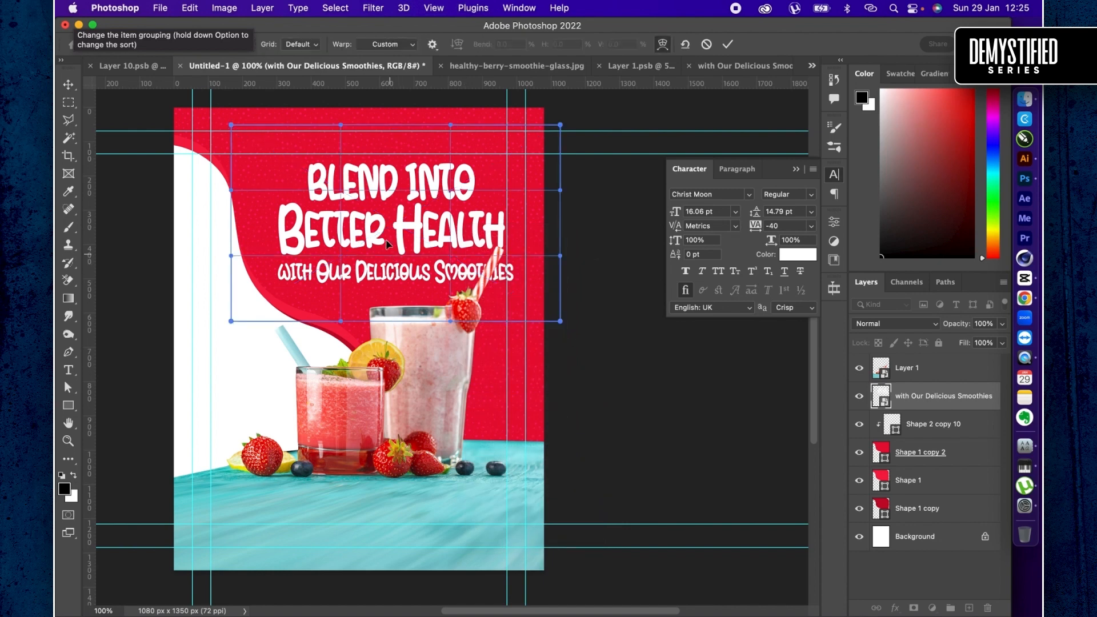
pyautogui.moveTo(388, 243); pyautogui.dragTo(391, 252)
pyautogui.click(264, 166)
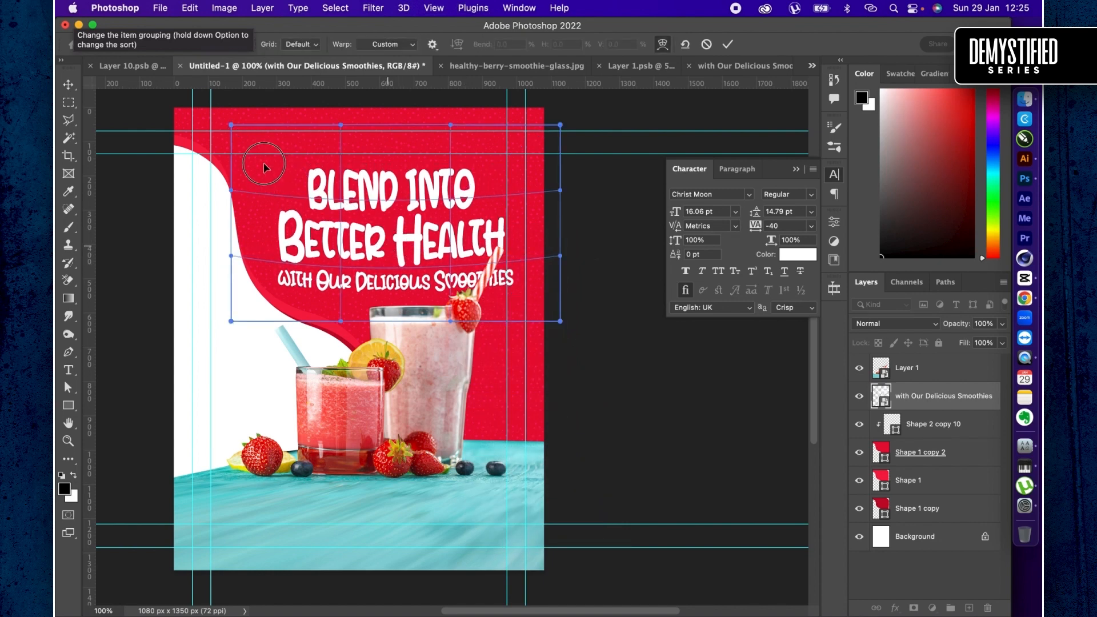
pyautogui.moveTo(263, 165); pyautogui.dragTo(286, 170)
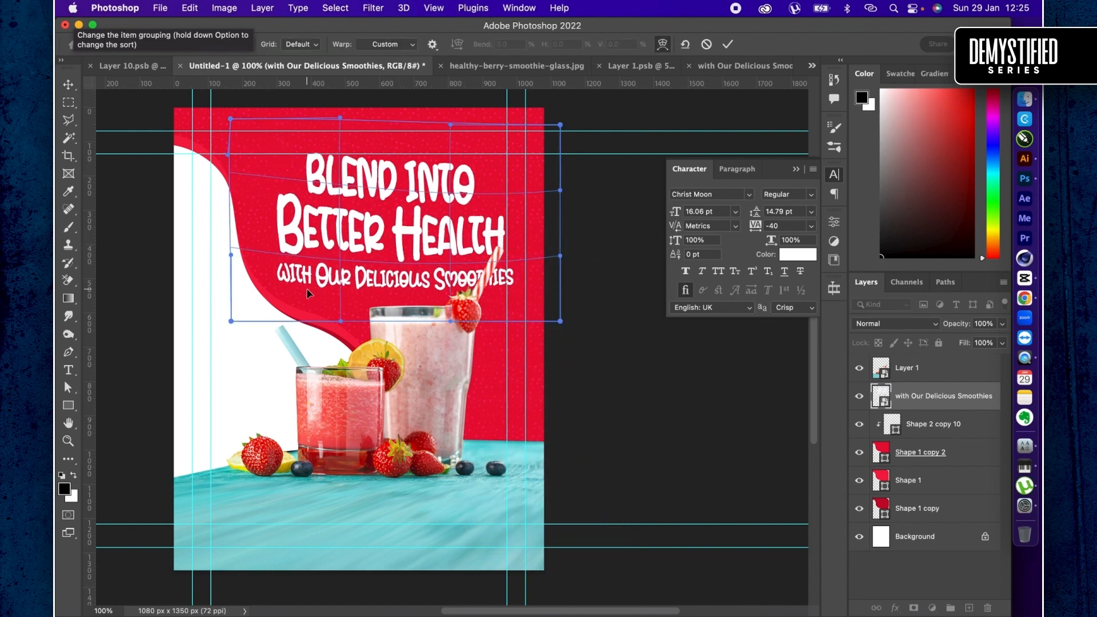
pyautogui.moveTo(306, 289); pyautogui.dragTo(311, 265)
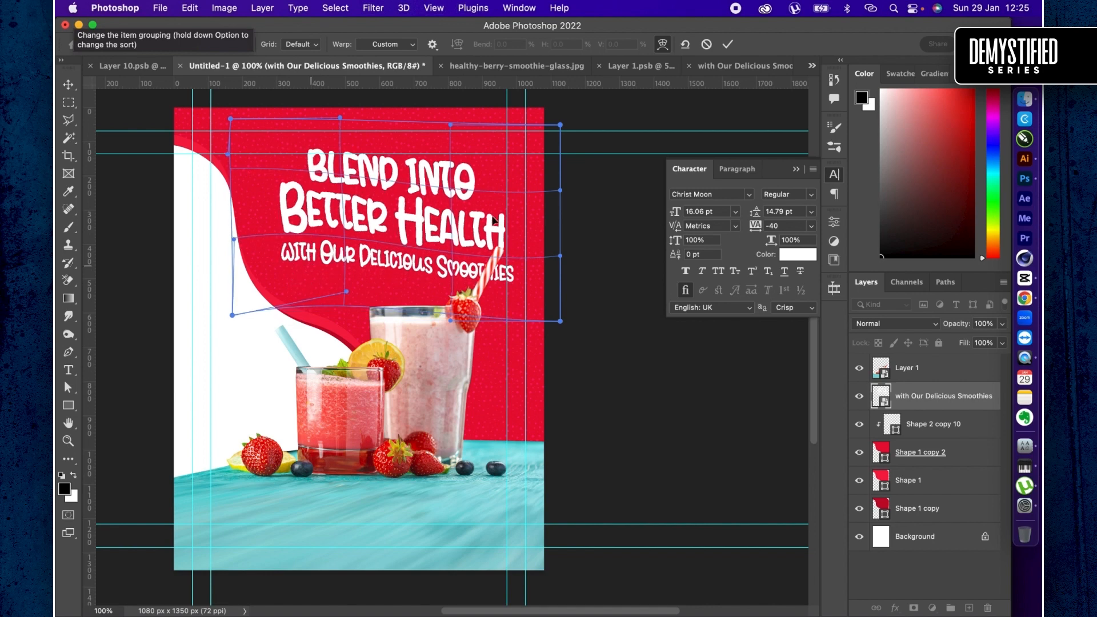
pyautogui.moveTo(493, 216); pyautogui.dragTo(495, 236)
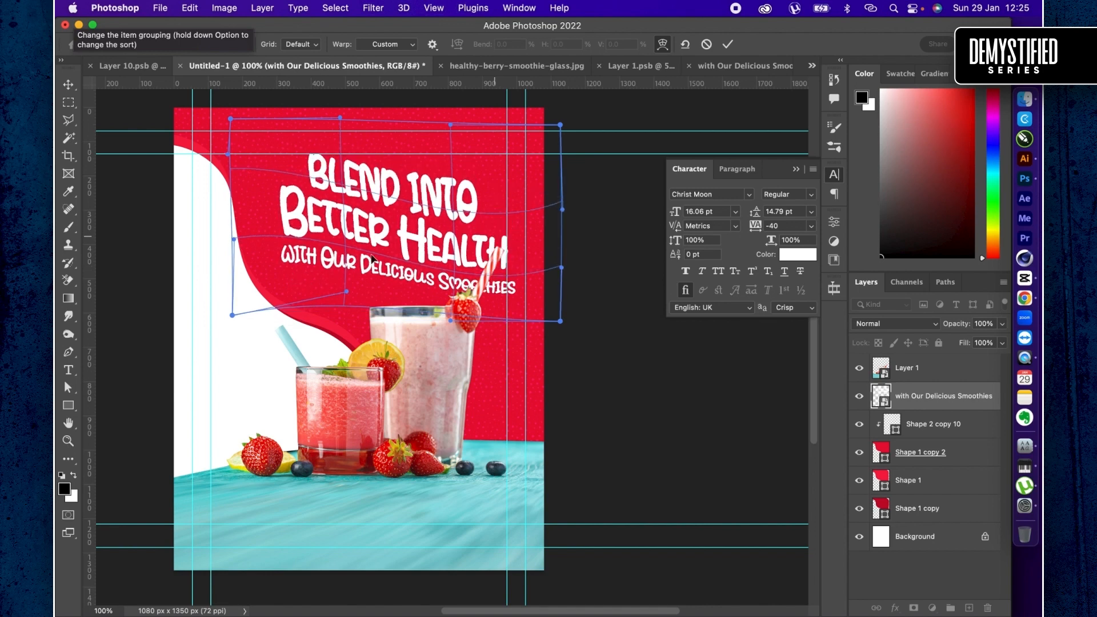
pyautogui.moveTo(373, 298); pyautogui.dragTo(379, 319)
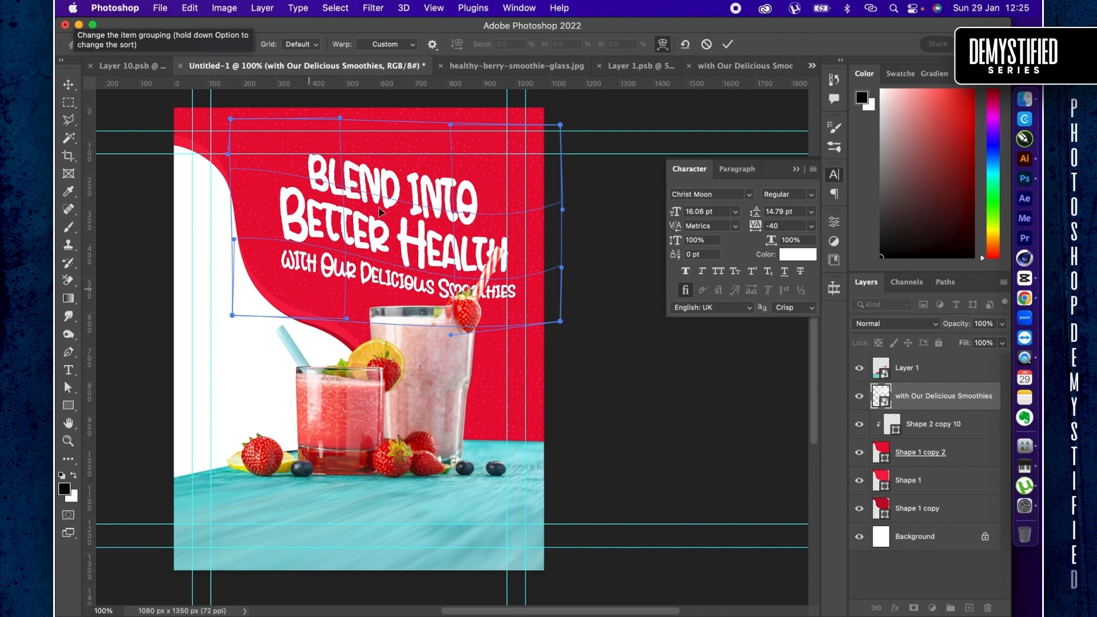
# - Fine-tune the headline warp by adjusting the upper edge and raising the right side slightly, and apply it
pyautogui.moveTo(435, 196); pyautogui.dragTo(433, 202)
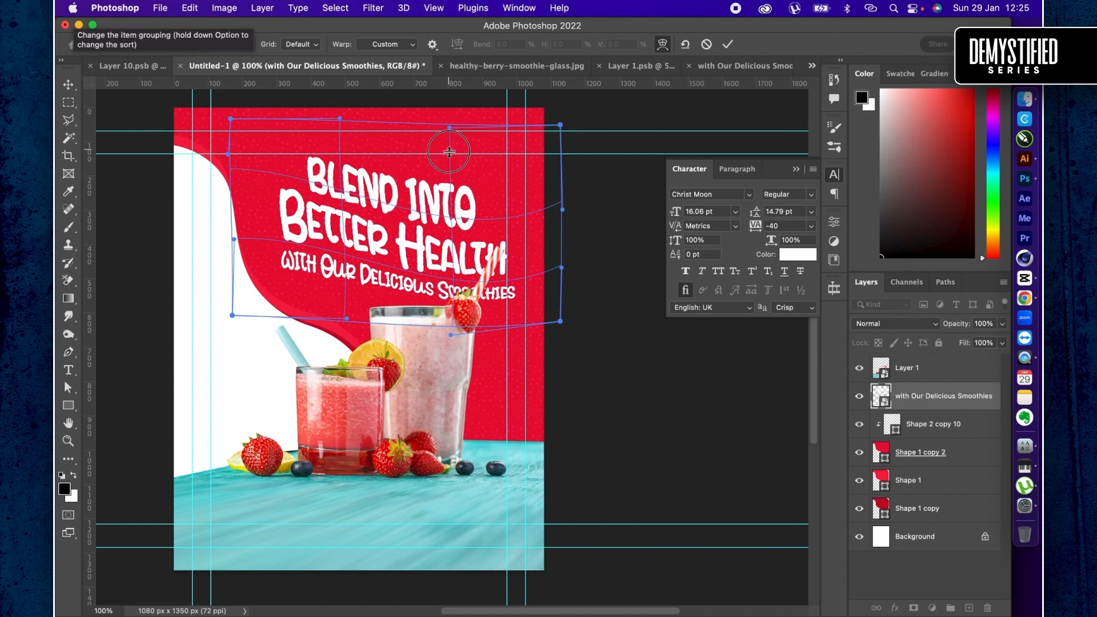
pyautogui.moveTo(449, 152)
pyautogui.mouseDown()
pyautogui.moveTo(451, 124)
pyautogui.moveTo(451, 146)
pyautogui.mouseUp()
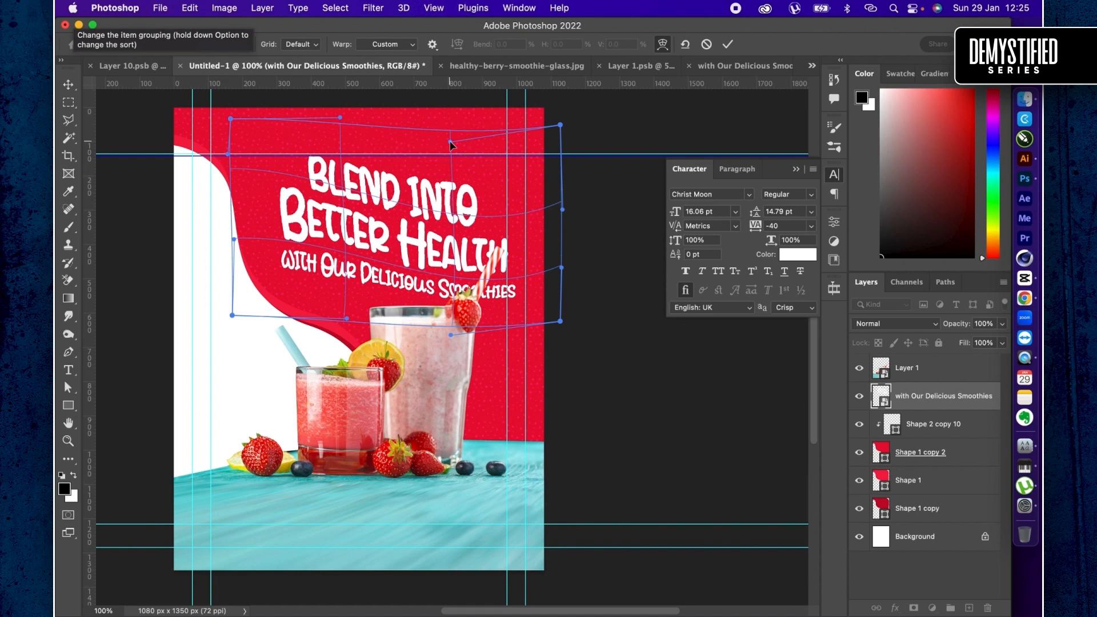
pyautogui.moveTo(488, 230); pyautogui.dragTo(513, 216)
pyautogui.click(245, 181)
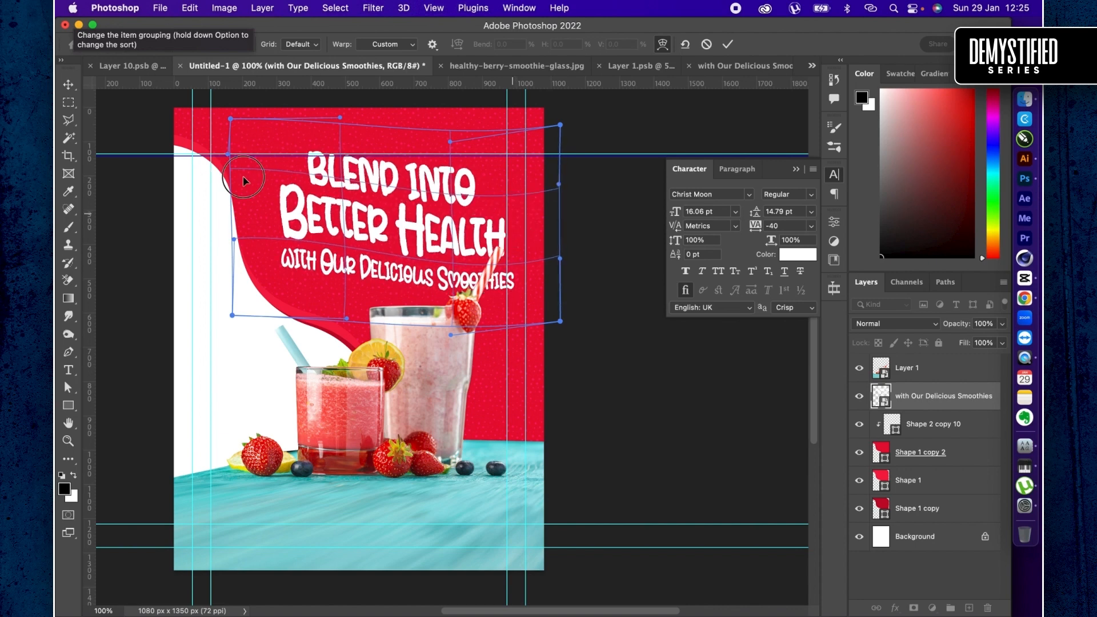
pyautogui.moveTo(244, 183); pyautogui.dragTo(244, 180)
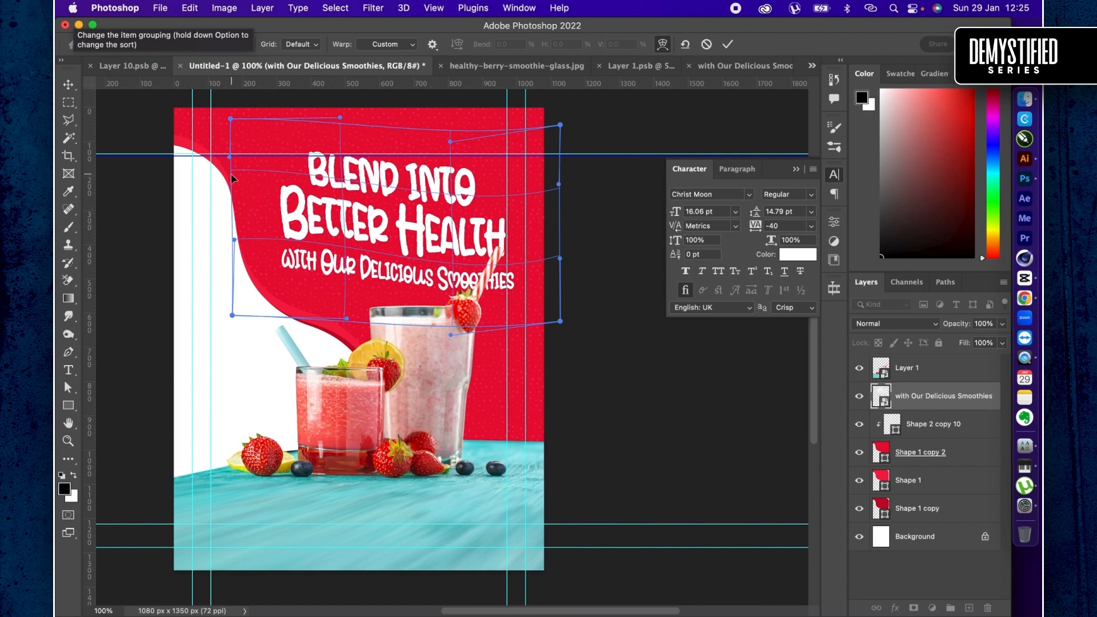
pyautogui.press('Return')
# - Scale the warped headline down to about 94.25% so it fits within the right margin guide
pyautogui.press('super+t')
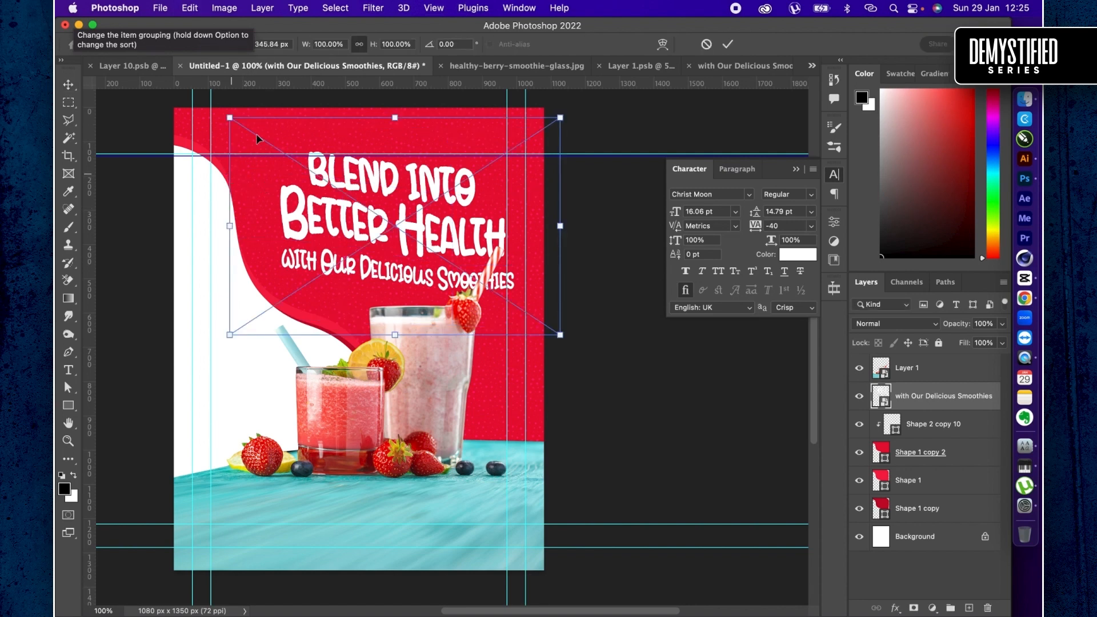
pyautogui.moveTo(233, 114); pyautogui.dragTo(240, 119)
pyautogui.press('Return')
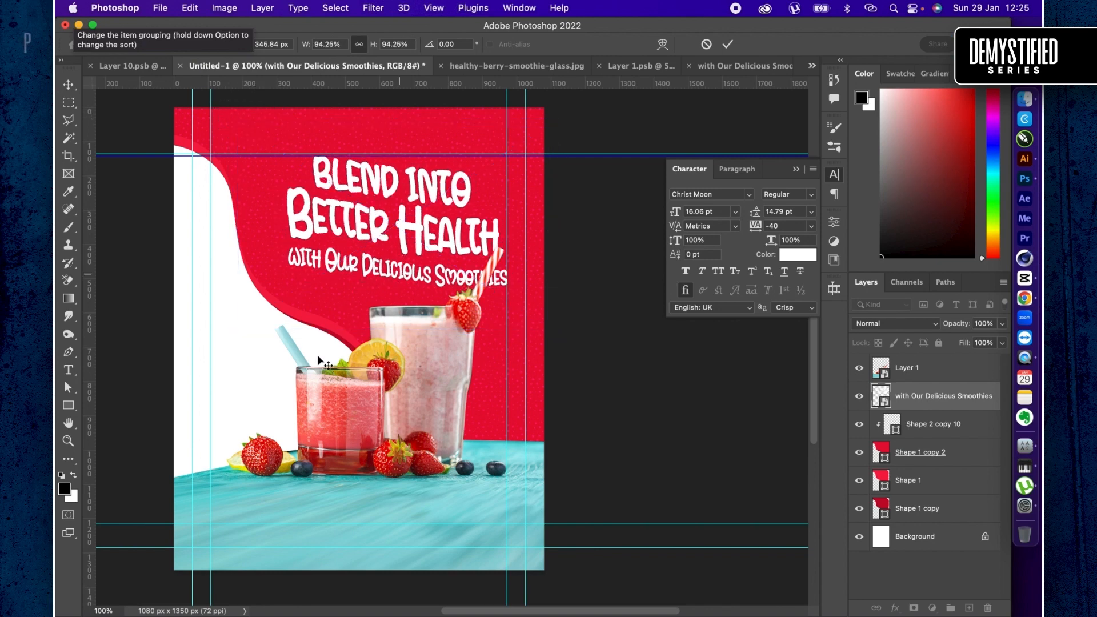
# - Nudge the headline slightly down and give it a drop shadow with distance 14 px, spread 0%, size 0 px and angle 29°
pyautogui.moveTo(385, 232); pyautogui.dragTo(386, 237)
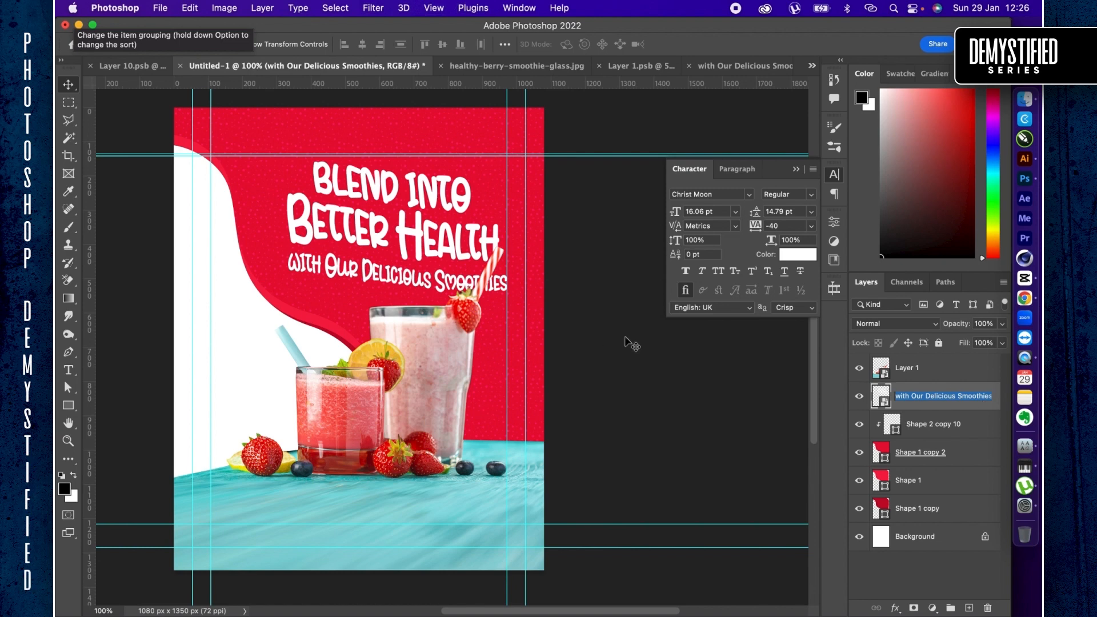
pyautogui.doubleClick(924, 407)
pyautogui.press('Return')
pyautogui.doubleClick(925, 407)
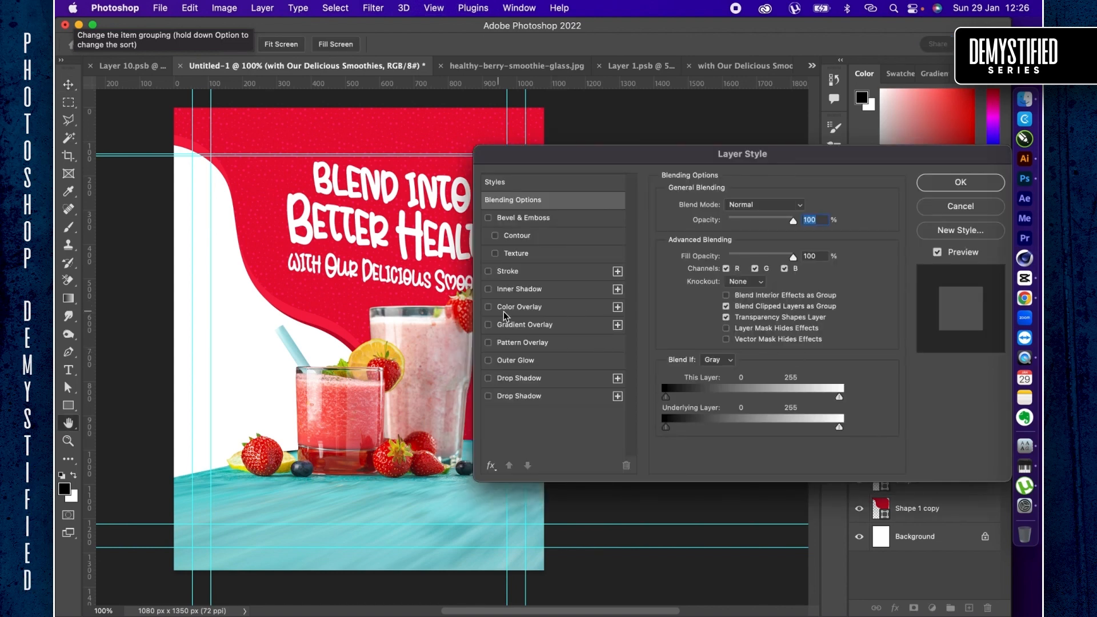
pyautogui.click(536, 397)
pyautogui.hscroll(3, 360, 315)
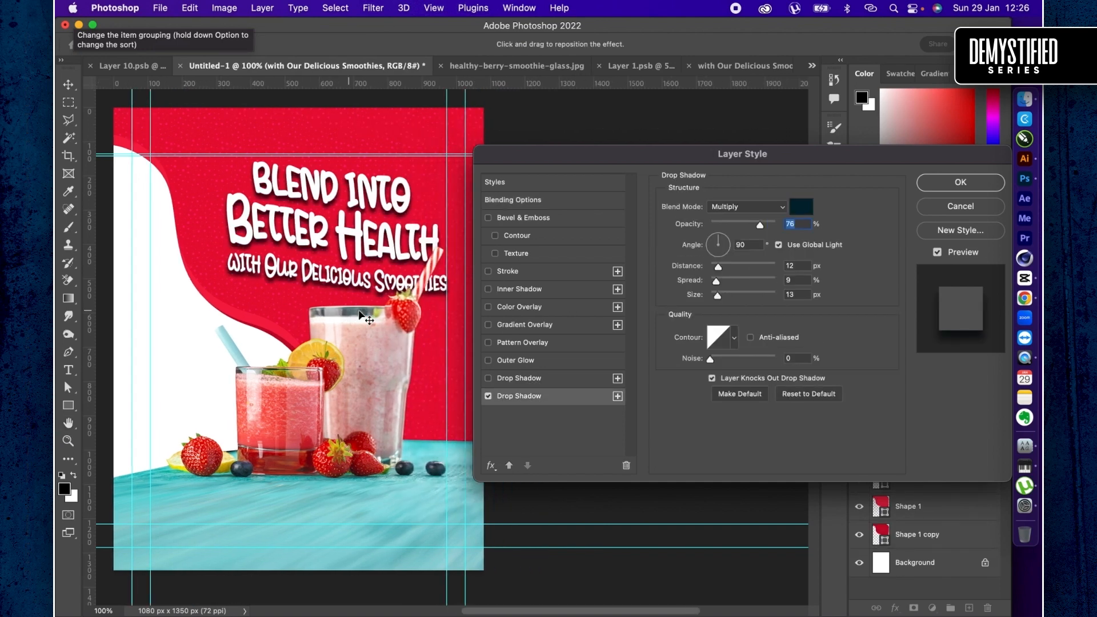
pyautogui.moveTo(718, 297); pyautogui.dragTo(723, 266)
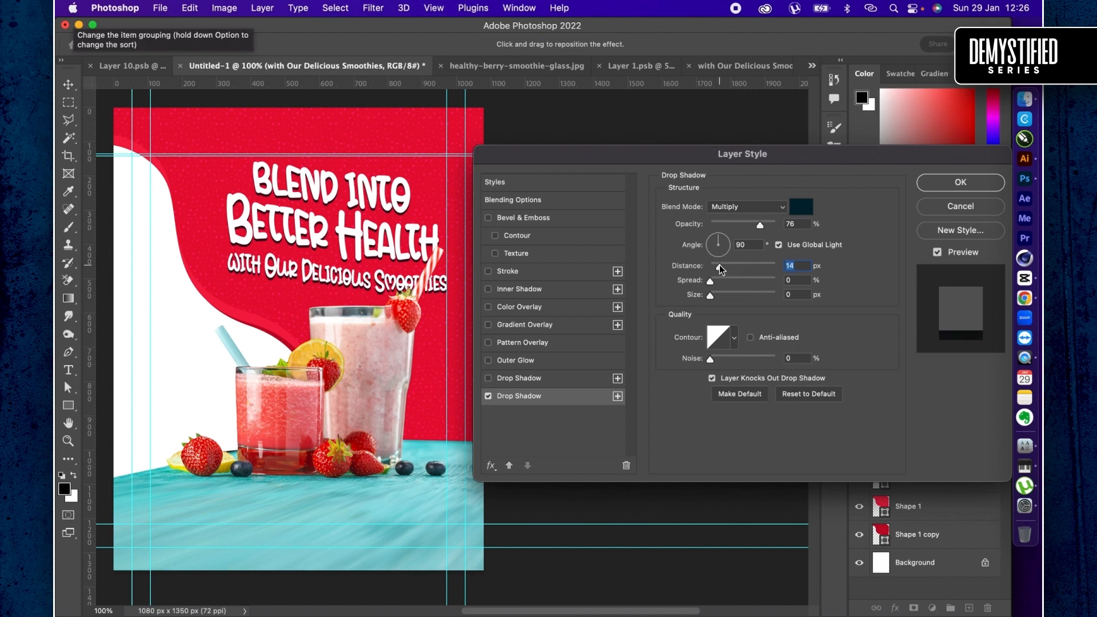
pyautogui.click(724, 236)
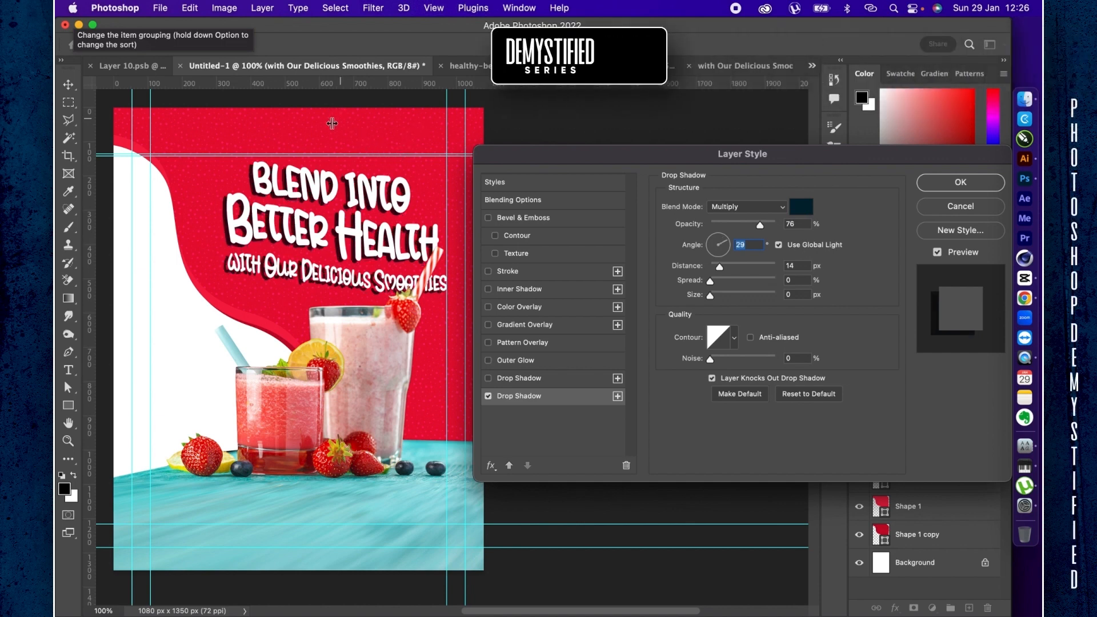
# - Colour the headline's drop shadow bright red #f62249, with blend mode Normal and an angle of 105°
pyautogui.click(337, 132)
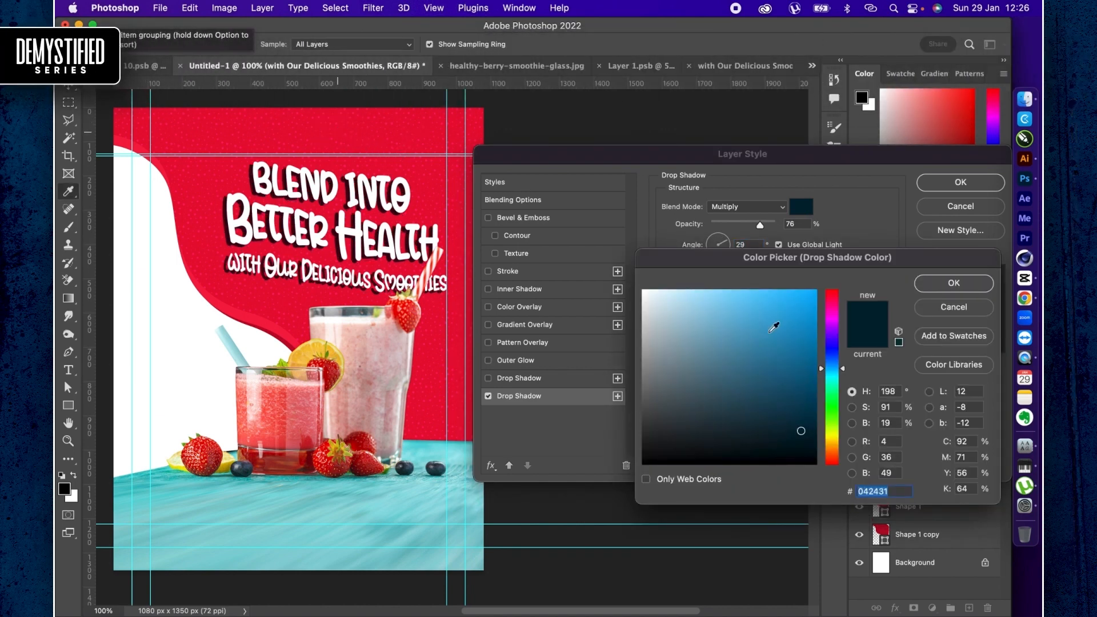
pyautogui.click(793, 296)
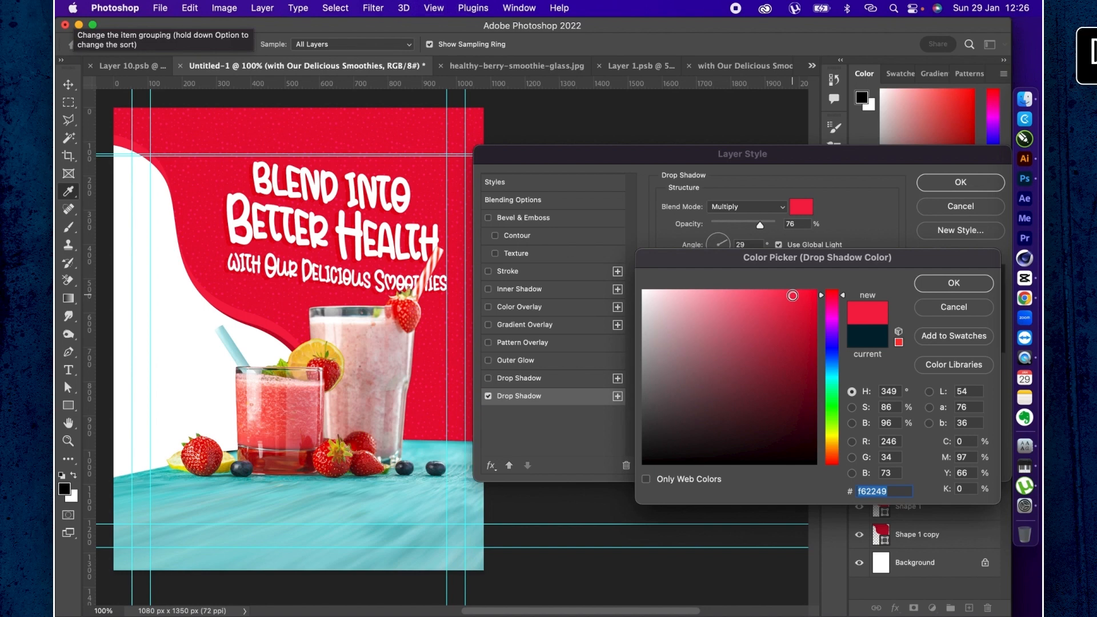
pyautogui.press('Return')
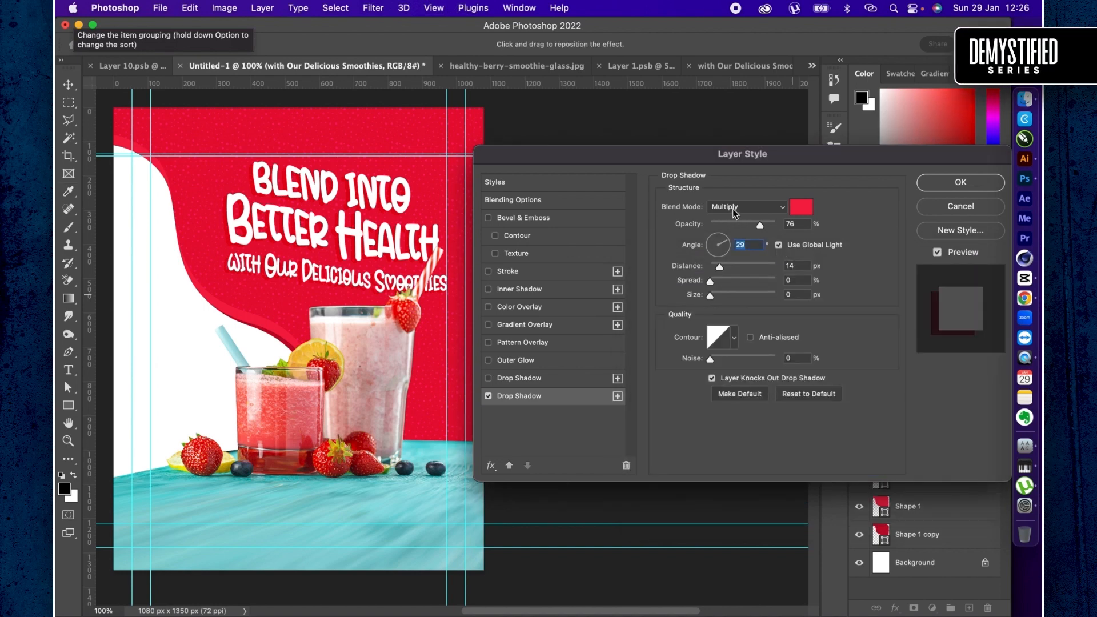
pyautogui.click(743, 206)
pyautogui.click(721, 159)
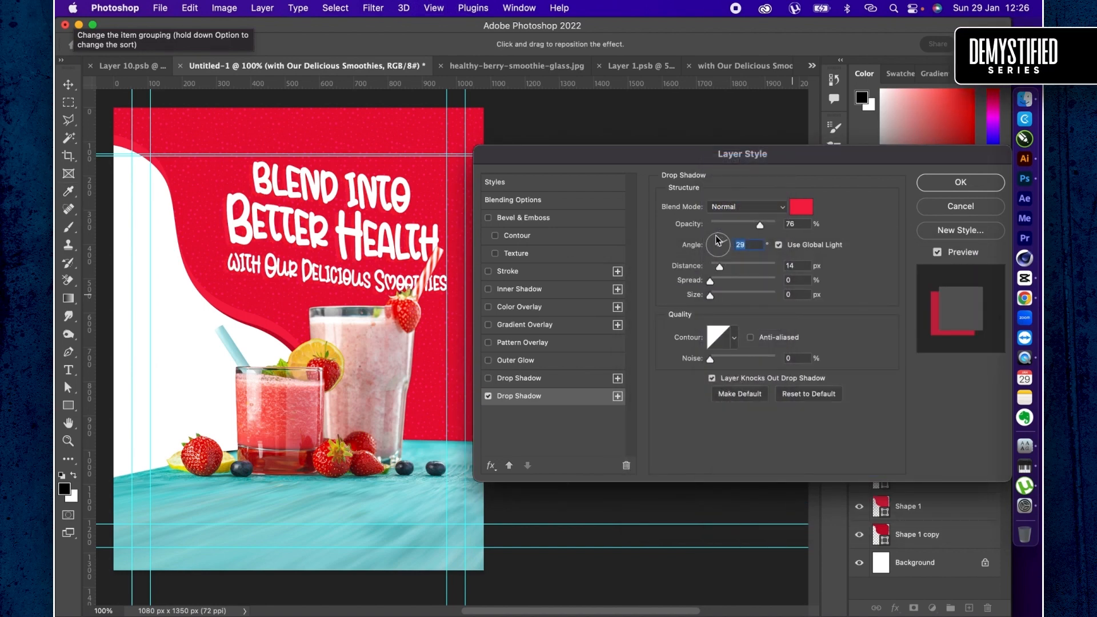
pyautogui.click(716, 240)
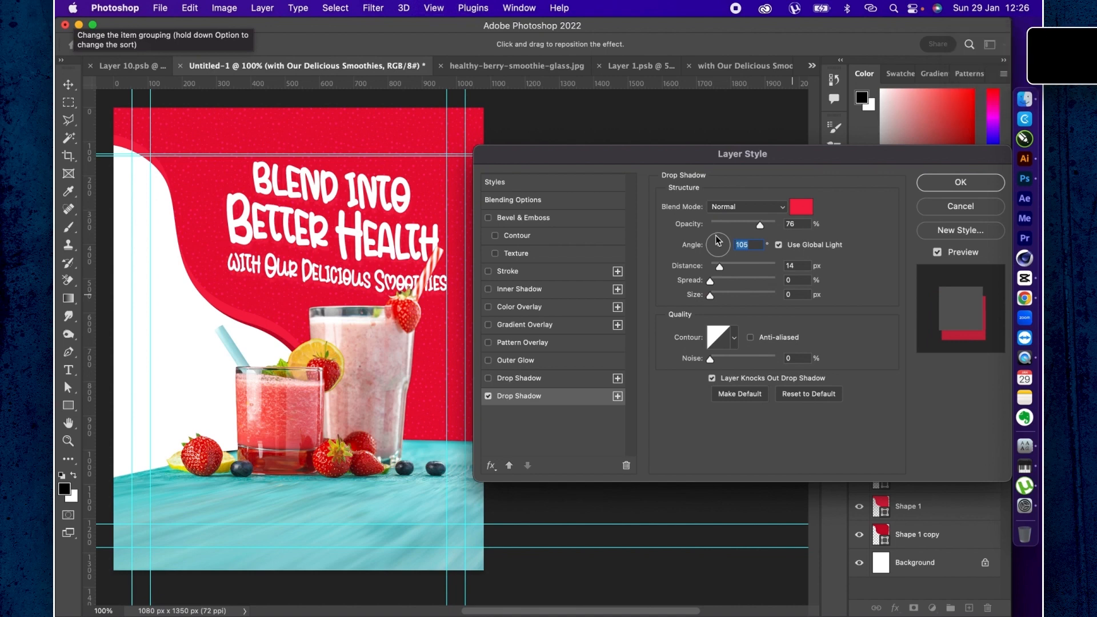
# - Enable the second, upper drop shadow on the headline, switching it off and on to compare it with the lower one
pyautogui.click(529, 379)
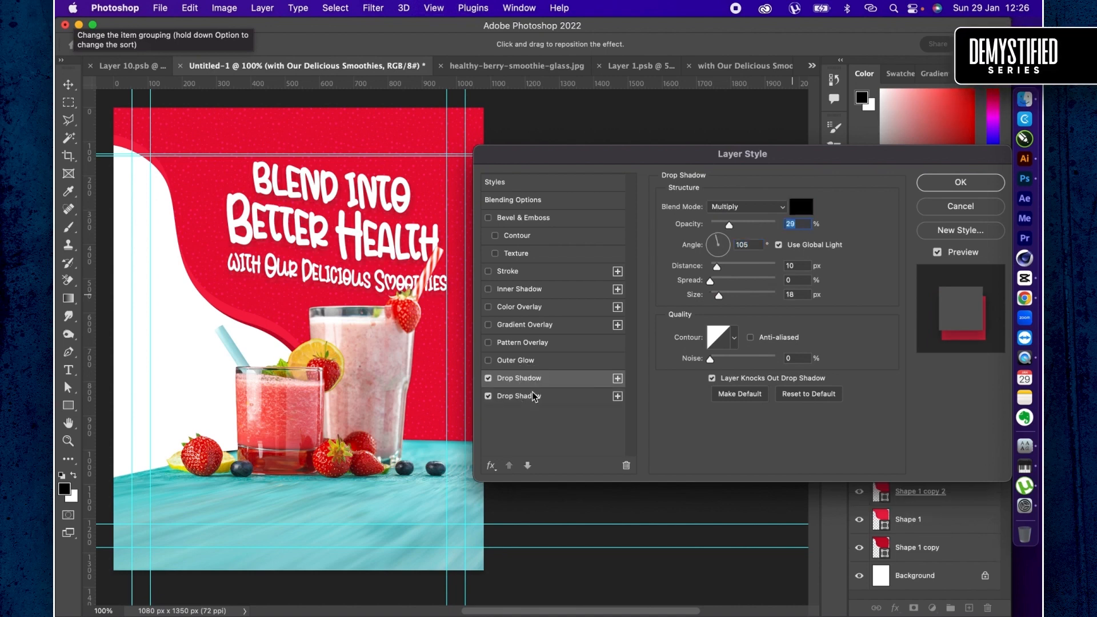
pyautogui.click(488, 379)
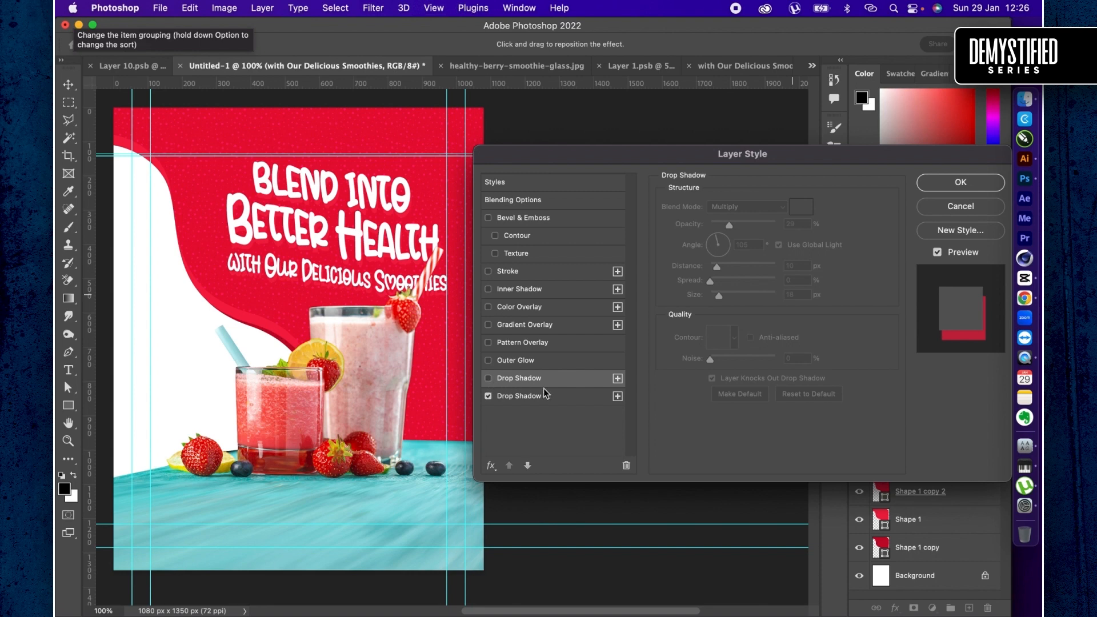
pyautogui.click(488, 378)
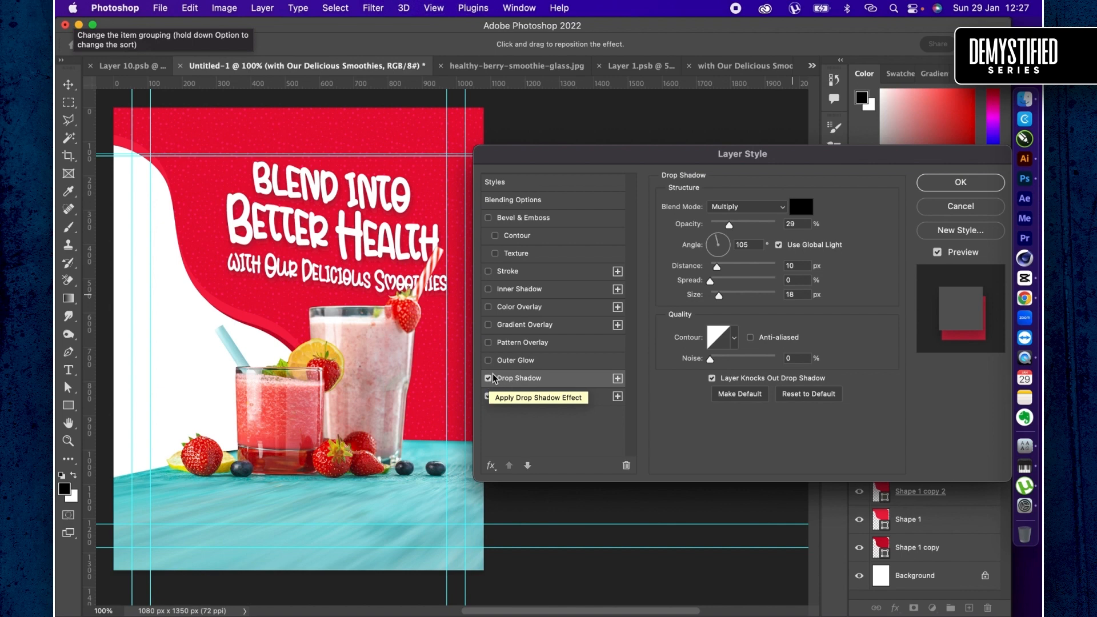
pyautogui.click(523, 397)
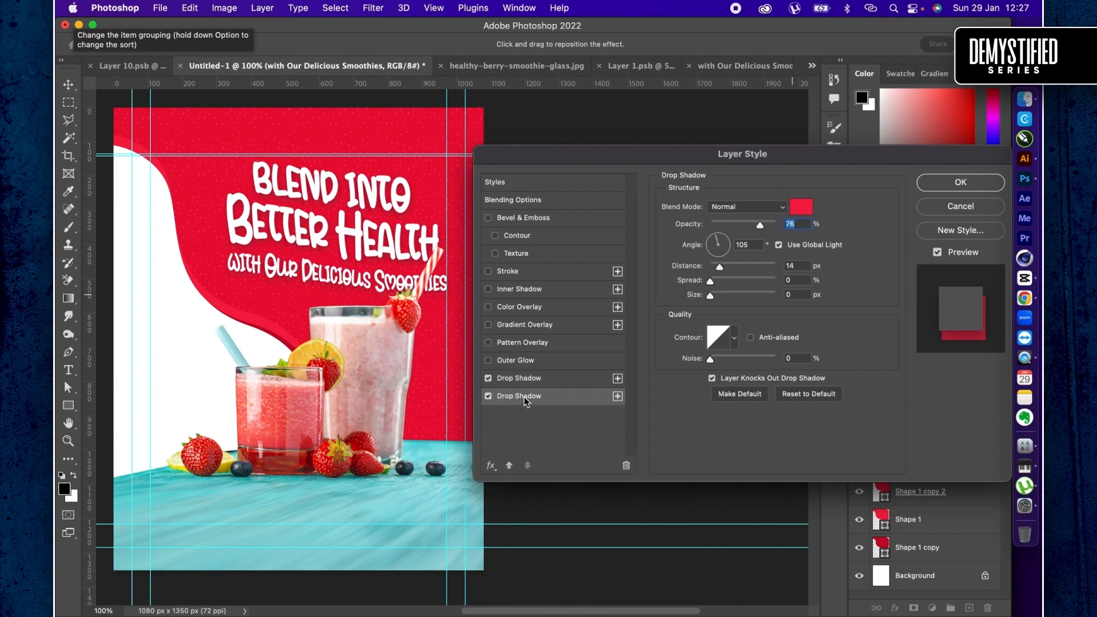
pyautogui.click(517, 380)
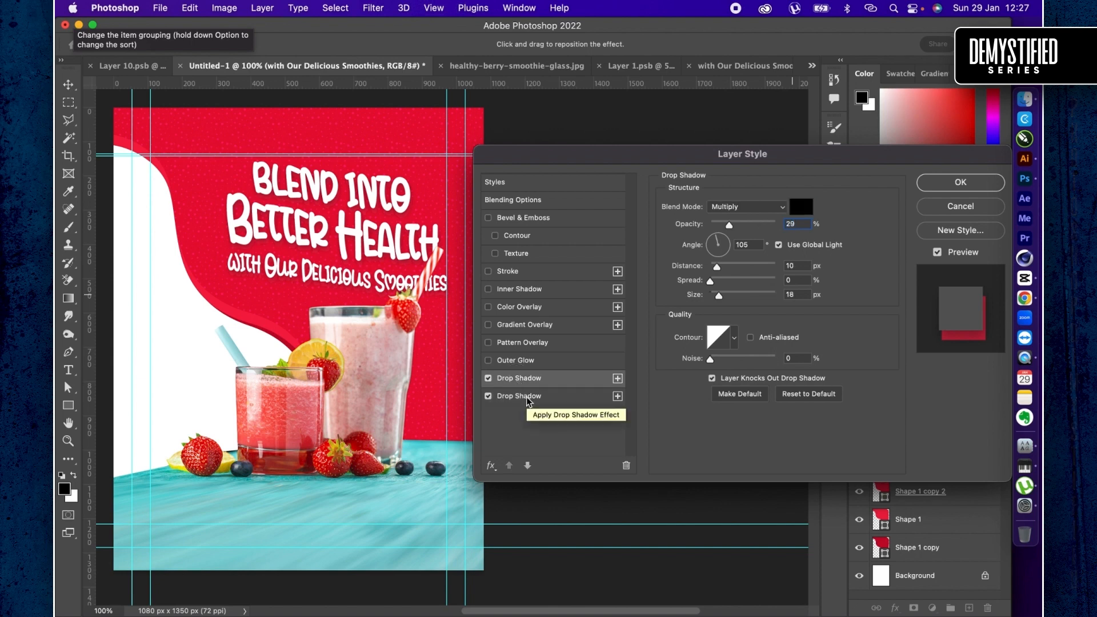
pyautogui.click(528, 399)
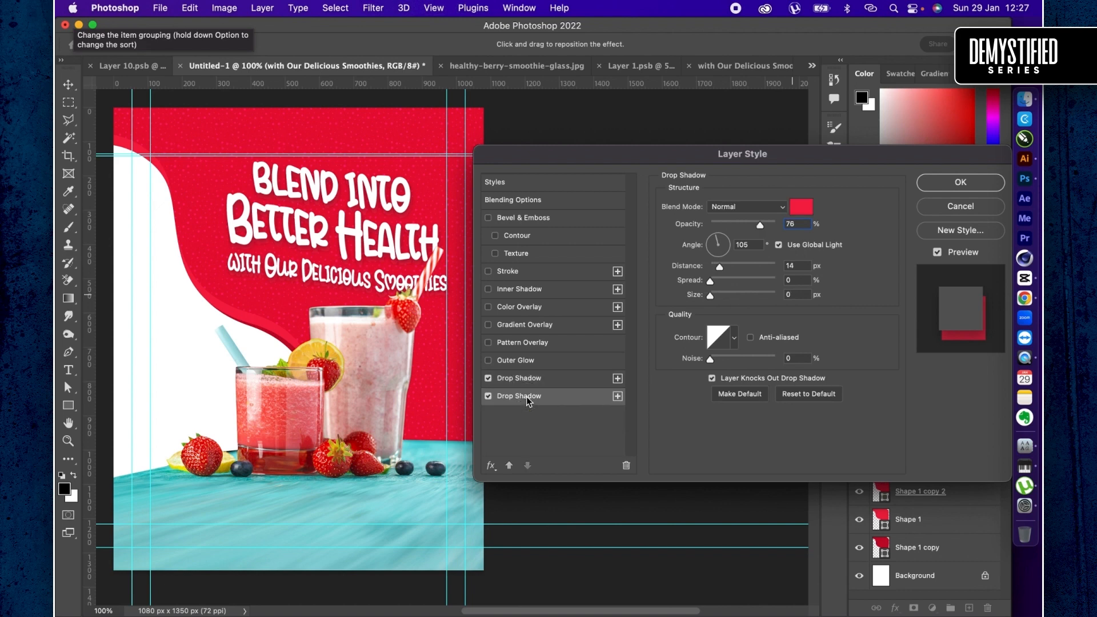
pyautogui.click(529, 385)
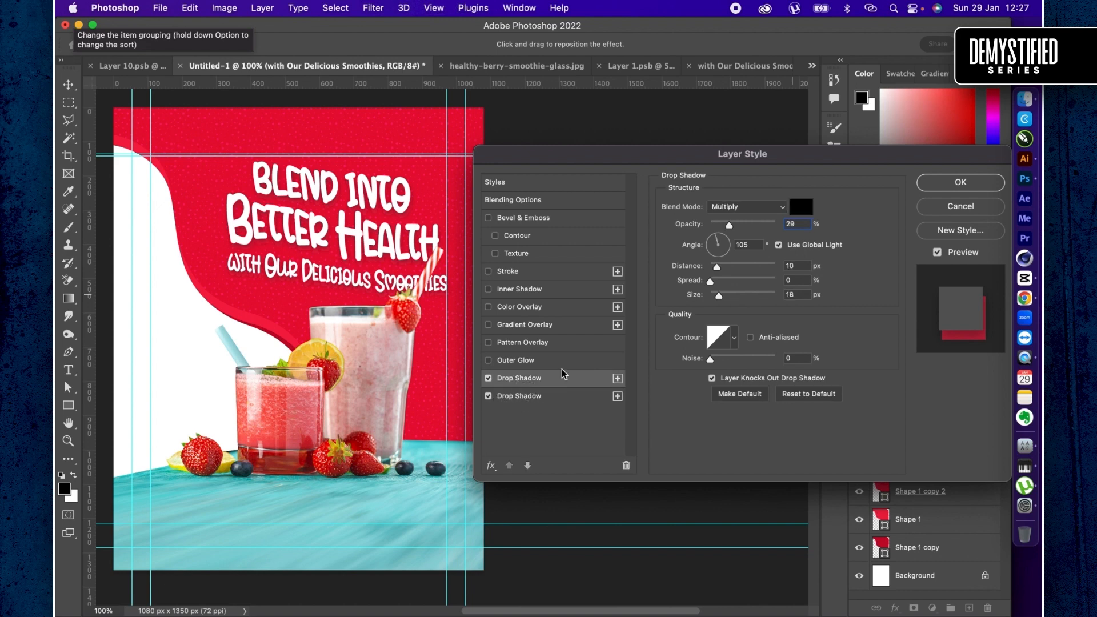
# - Reduce the upper drop shadow's size to 0 px and change its colour to light red #f72f55
pyautogui.moveTo(716, 295); pyautogui.dragTo(704, 300)
pyautogui.click(802, 206)
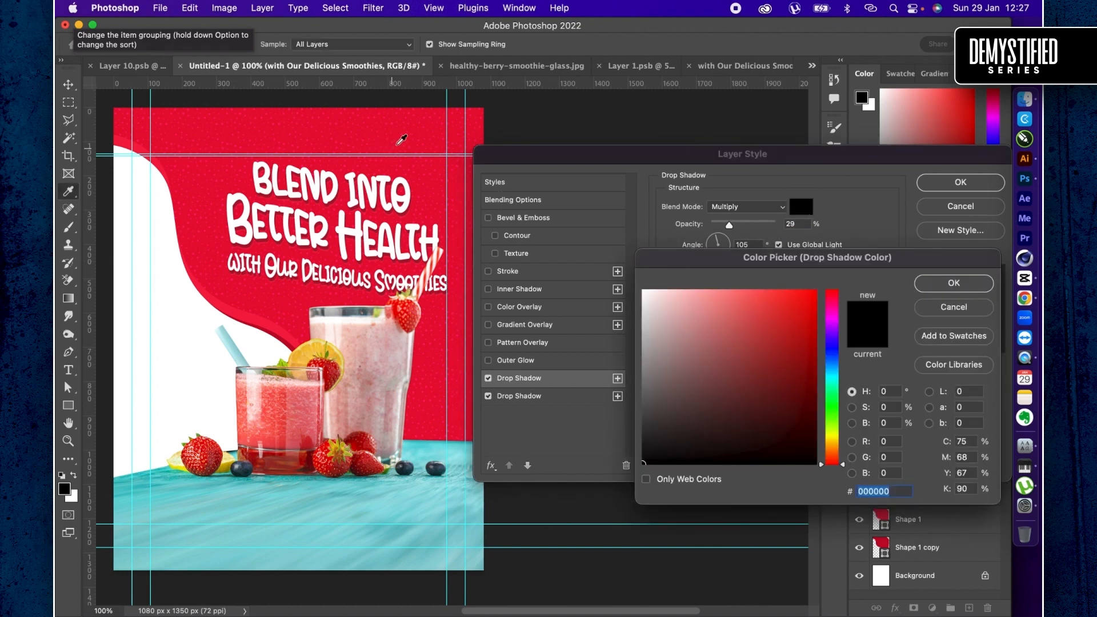
pyautogui.click(401, 141)
pyautogui.click(797, 295)
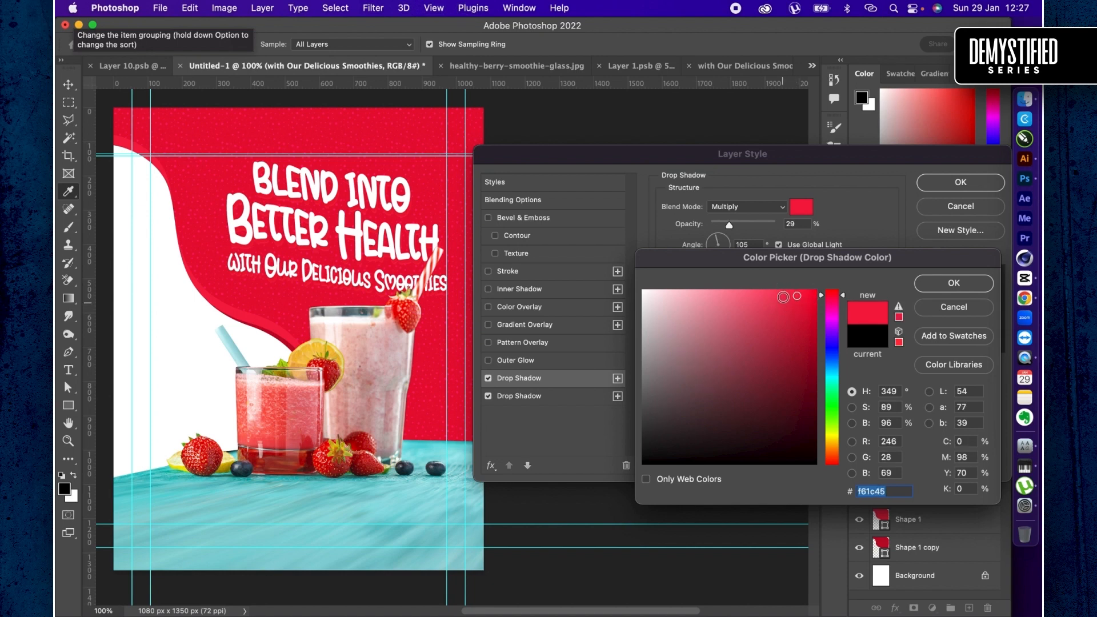
pyautogui.click(936, 286)
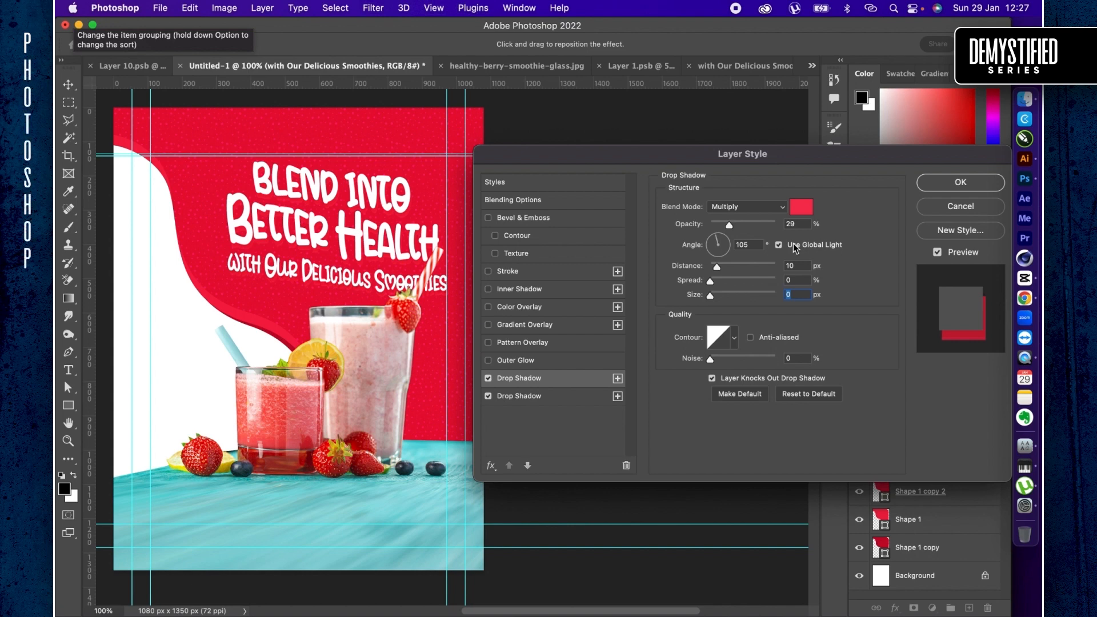
# - Change the lower drop shadow's colour to mid grey #707070
pyautogui.click(563, 397)
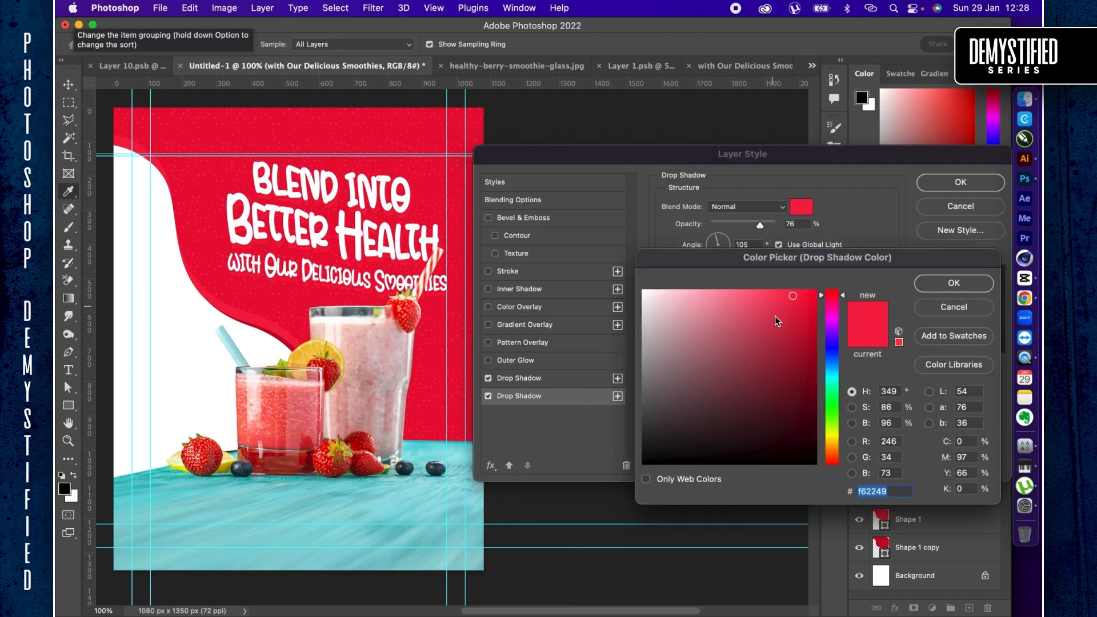
pyautogui.moveTo(779, 324)
pyautogui.mouseDown()
pyautogui.moveTo(702, 343)
pyautogui.moveTo(631, 387)
pyautogui.mouseUp()
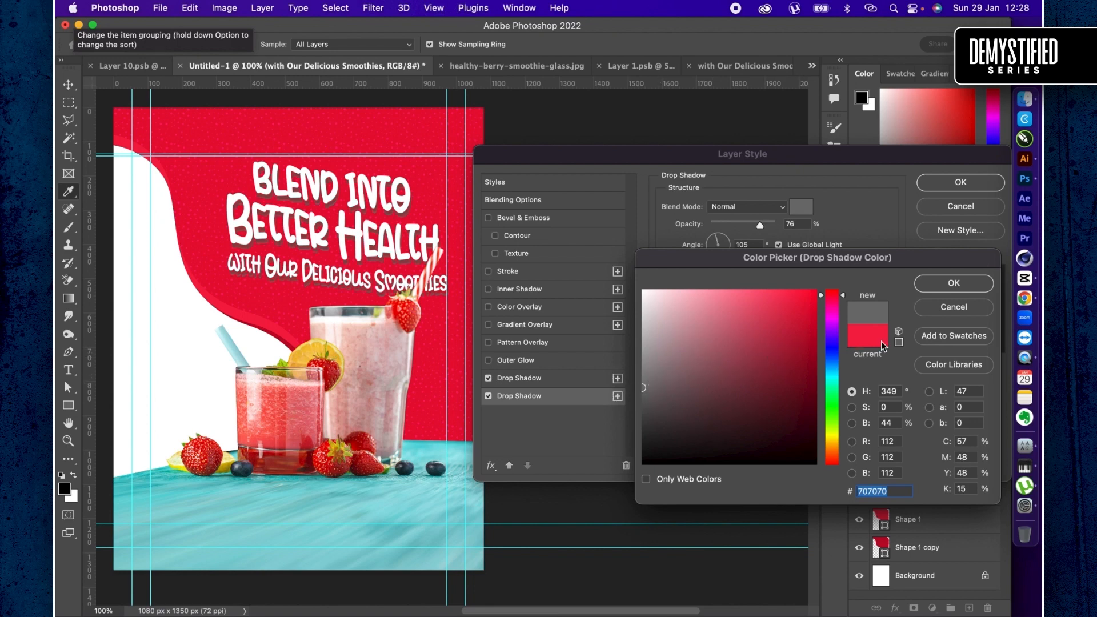
pyautogui.click(941, 290)
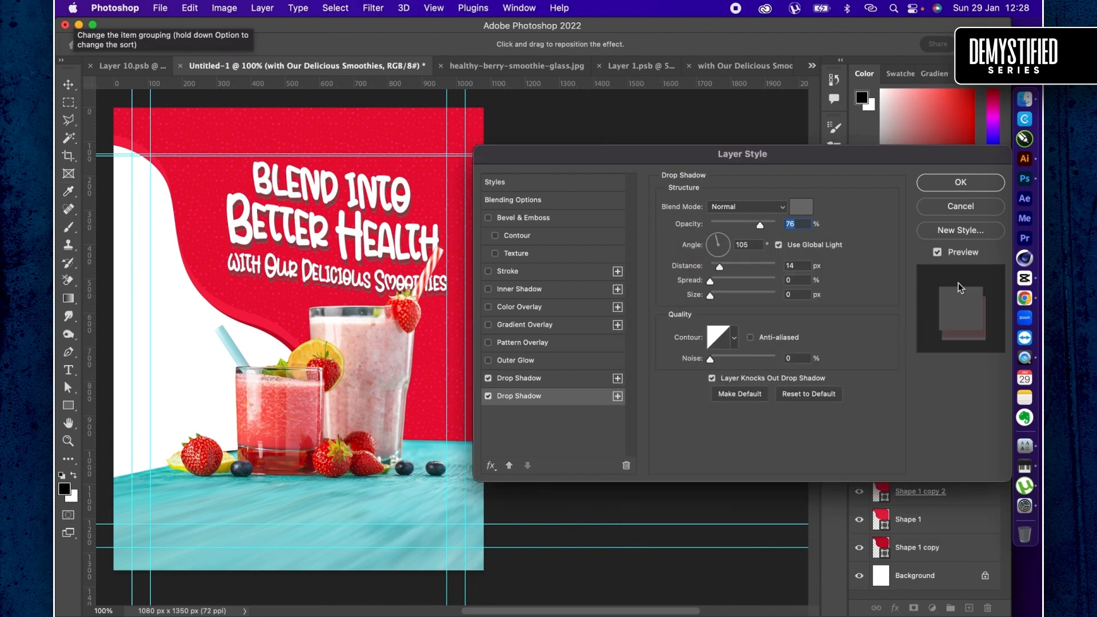
# - Set the upper drop shadow's blend mode to Normal and its opacity to 100%
pyautogui.click(540, 379)
pyautogui.click(730, 208)
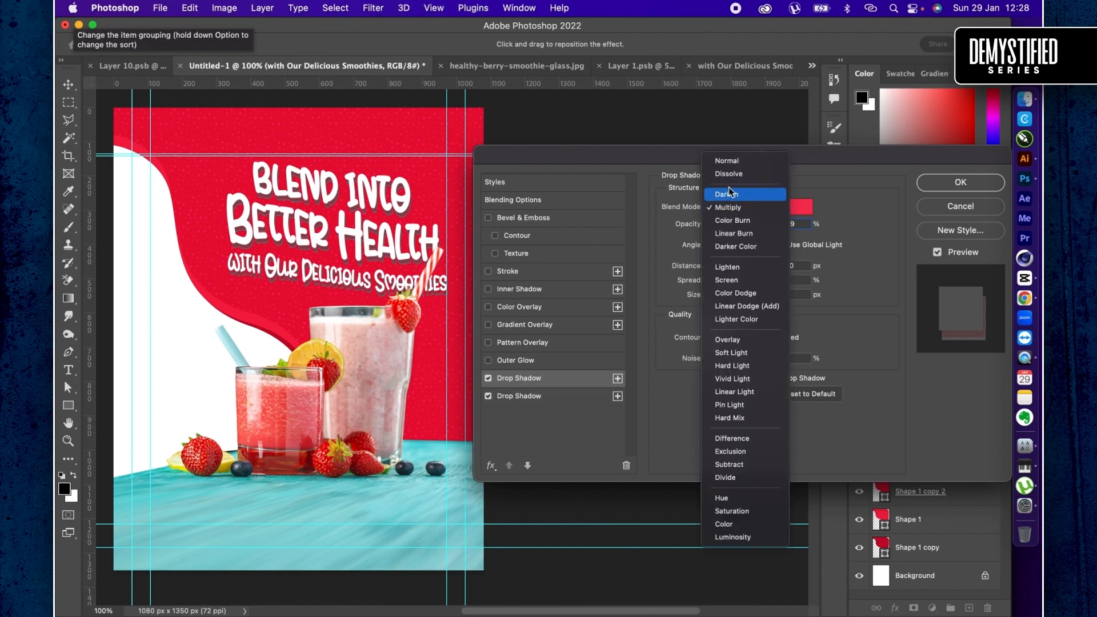
pyautogui.click(724, 156)
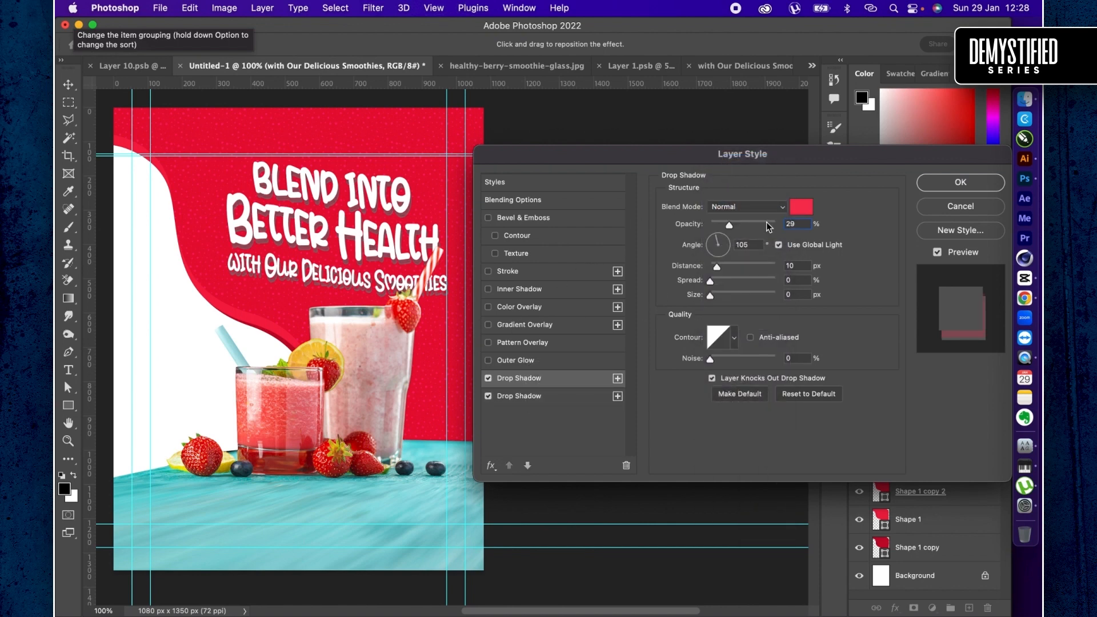
pyautogui.moveTo(768, 227); pyautogui.dragTo(778, 226)
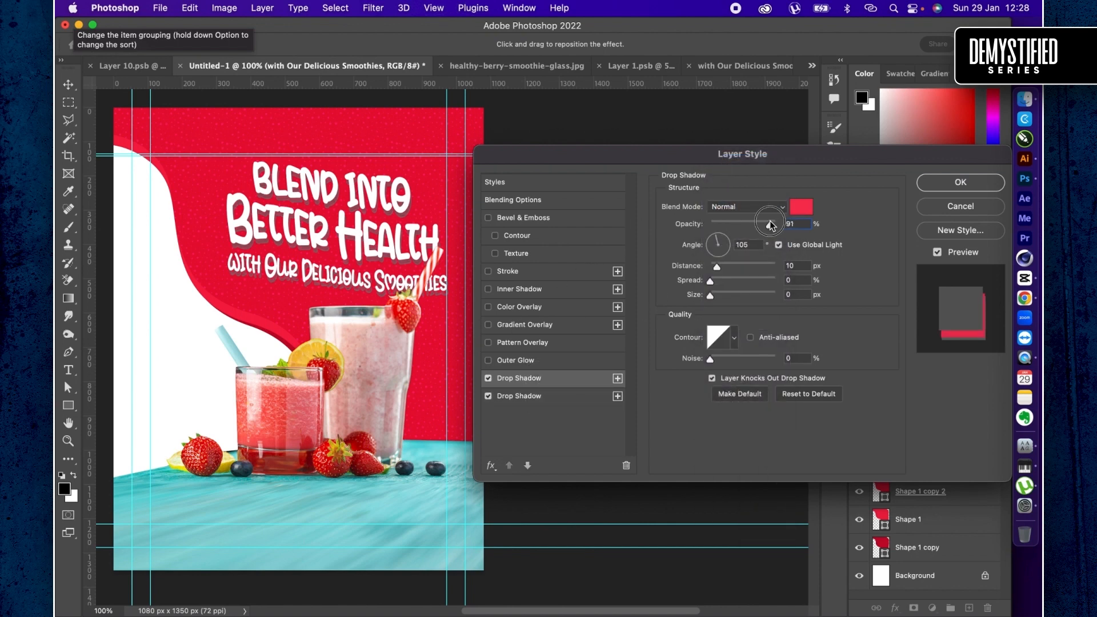
# - Soften the lower drop shadow to a size of 16 px with blend mode Multiply, and set the global light angle to 127°
pyautogui.click(547, 399)
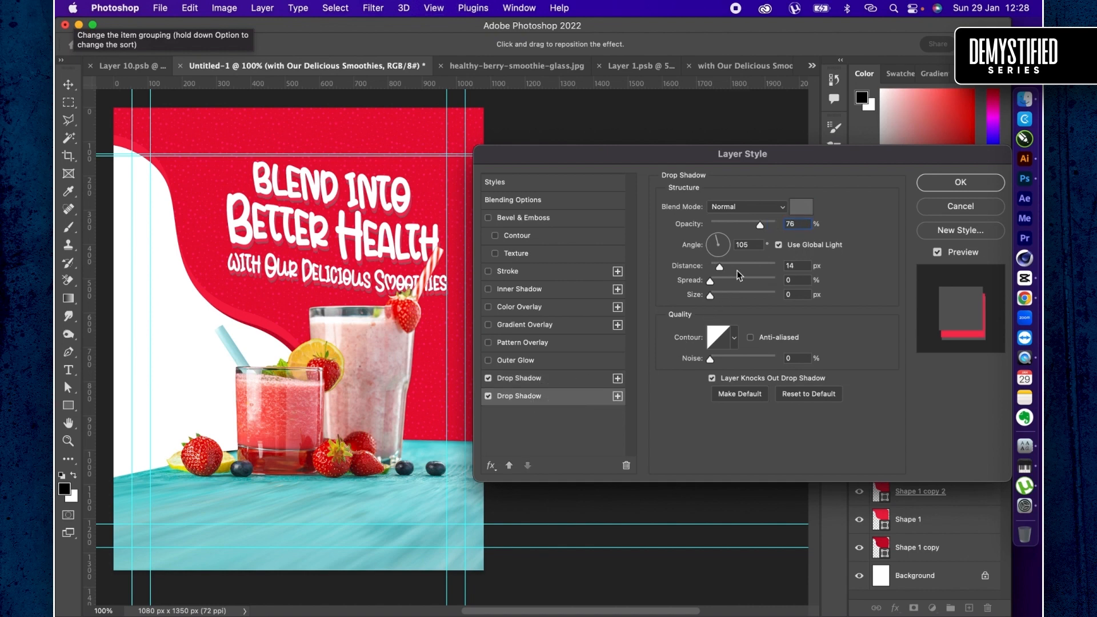
pyautogui.moveTo(717, 295); pyautogui.dragTo(725, 295)
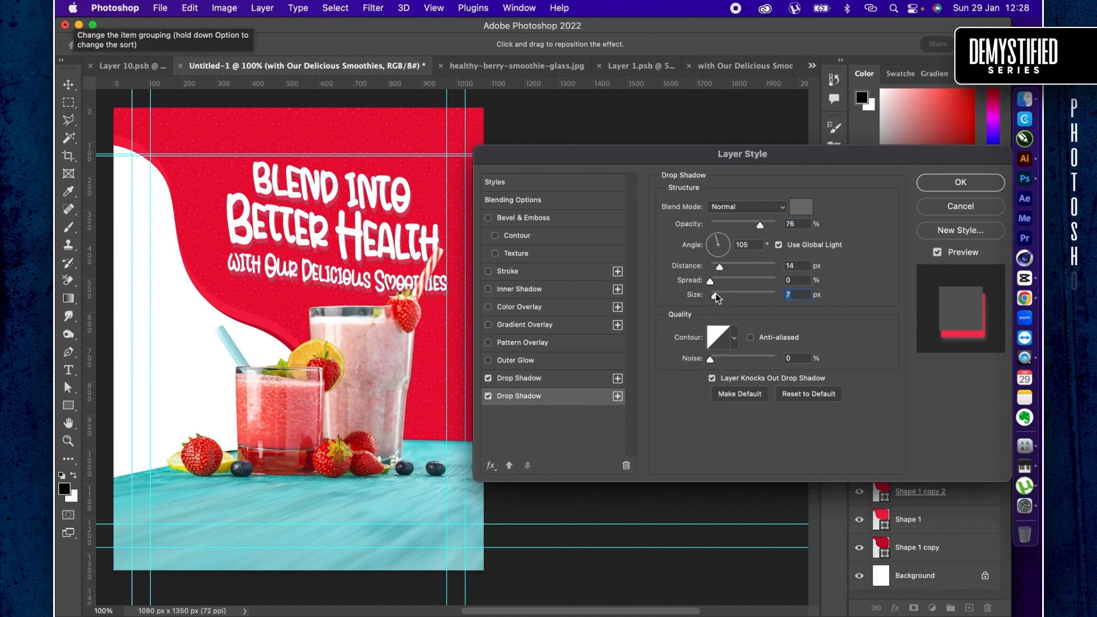
pyautogui.click(752, 211)
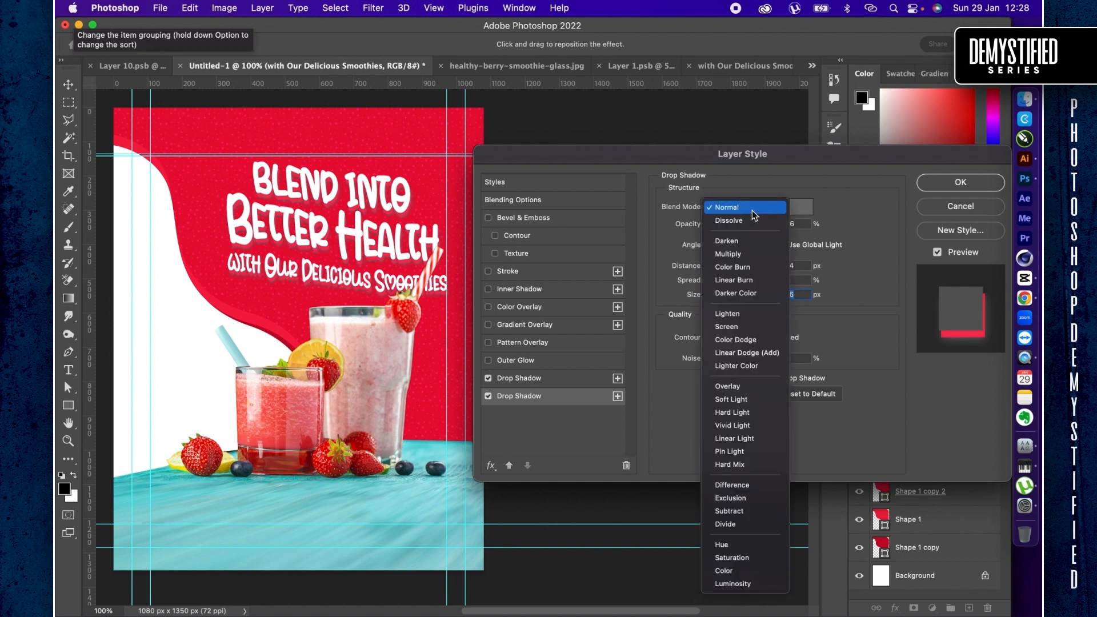
pyautogui.click(726, 248)
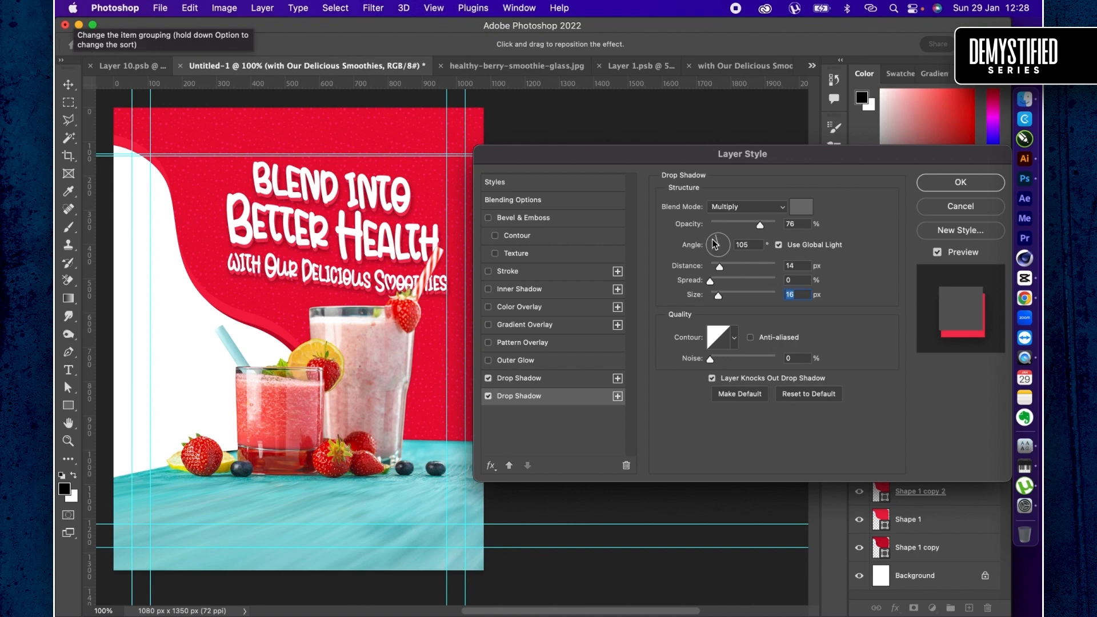
pyautogui.click(714, 241)
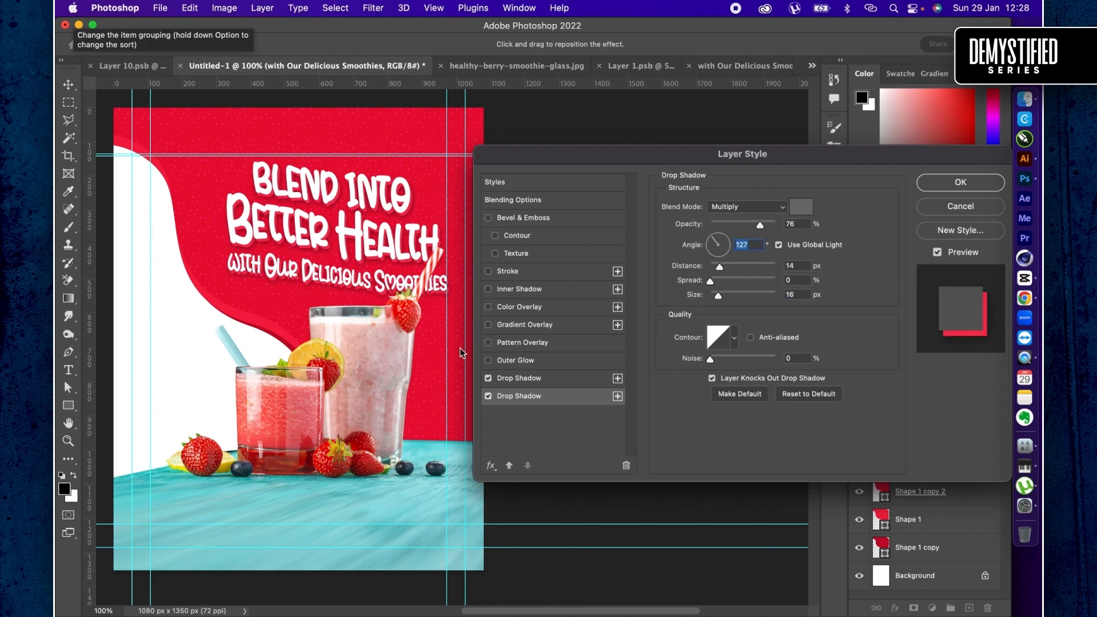
# - Darken the upper drop shadow's colour to a deeper red, and open the lower drop shadow's settings
pyautogui.click(518, 381)
pyautogui.click(800, 207)
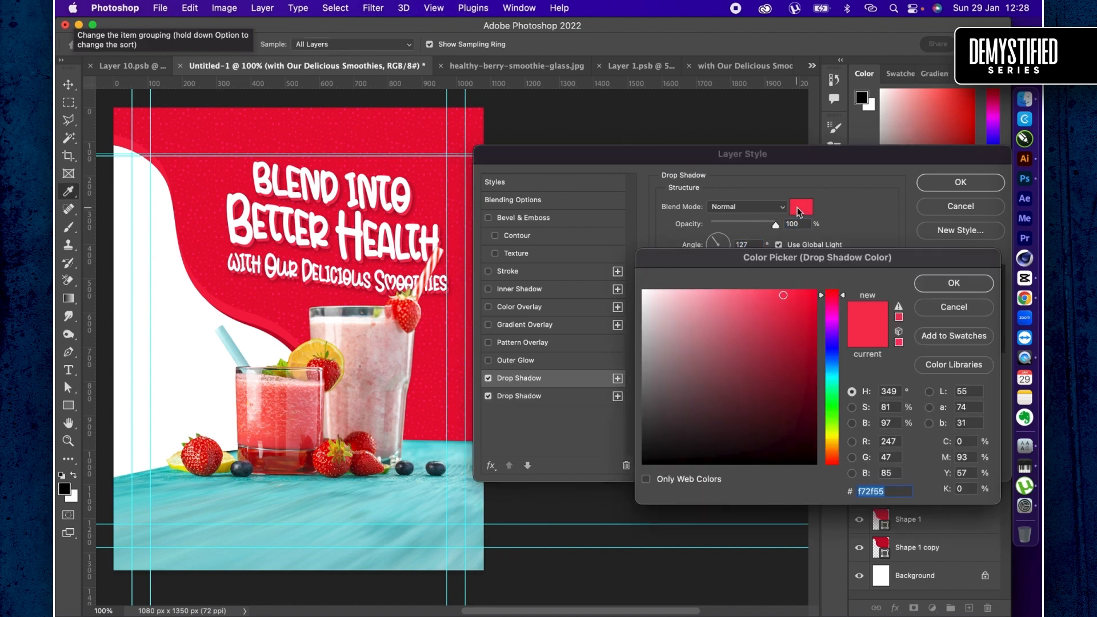
pyautogui.moveTo(791, 304); pyautogui.dragTo(798, 316)
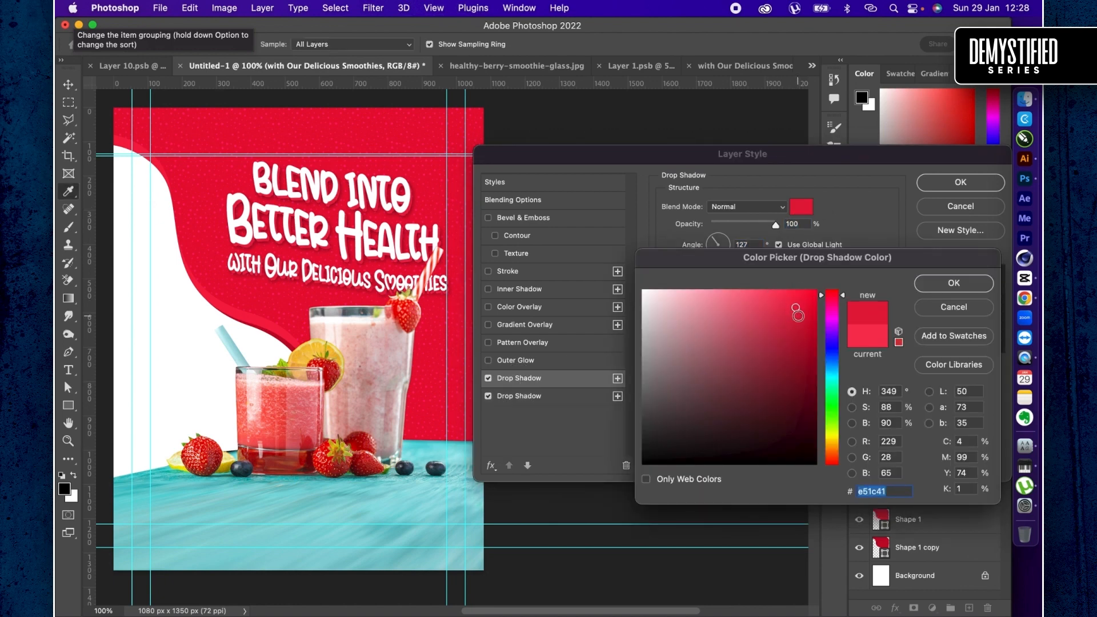
pyautogui.click(952, 288)
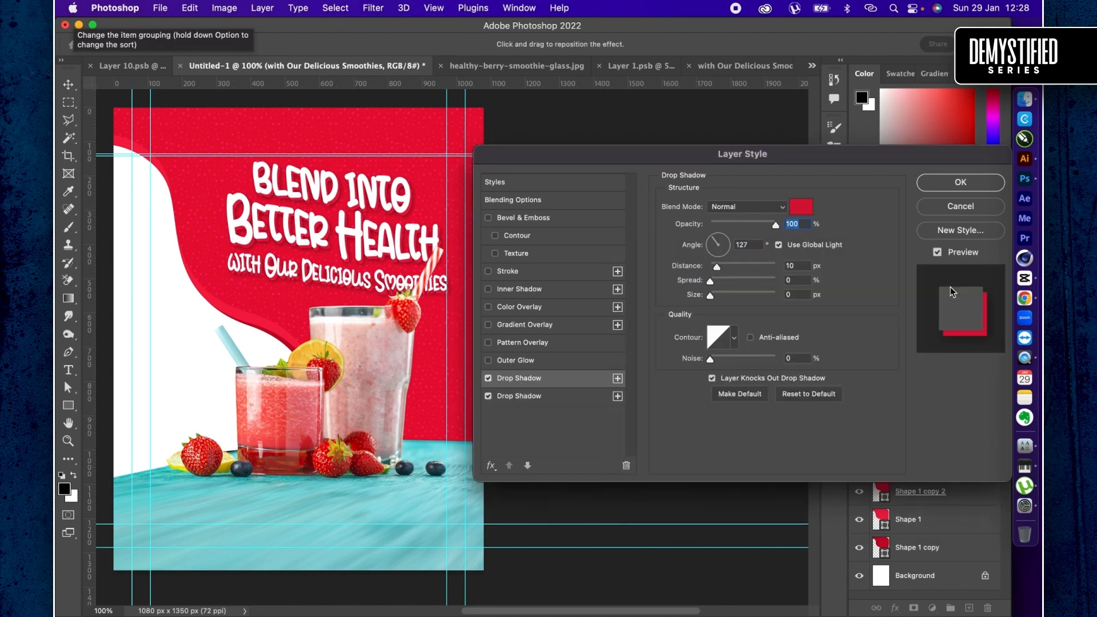
pyautogui.click(533, 400)
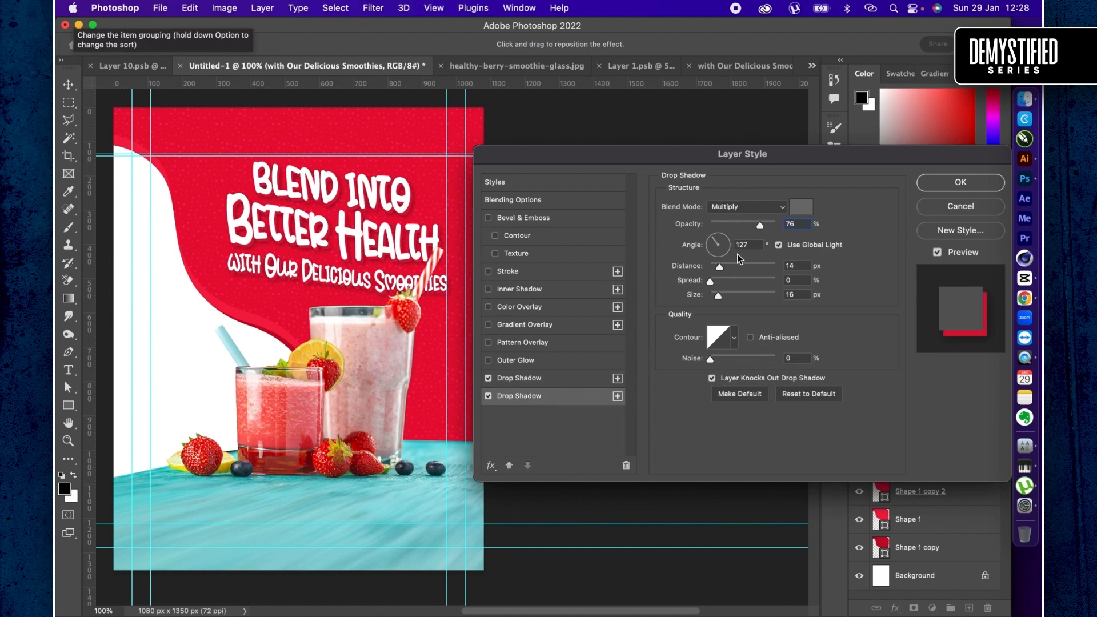
# - Set the lower drop shadow's opacity to 82%, keep its grey colour, and apply the headline's layer style
pyautogui.moveTo(765, 226); pyautogui.dragTo(766, 227)
pyautogui.click(801, 208)
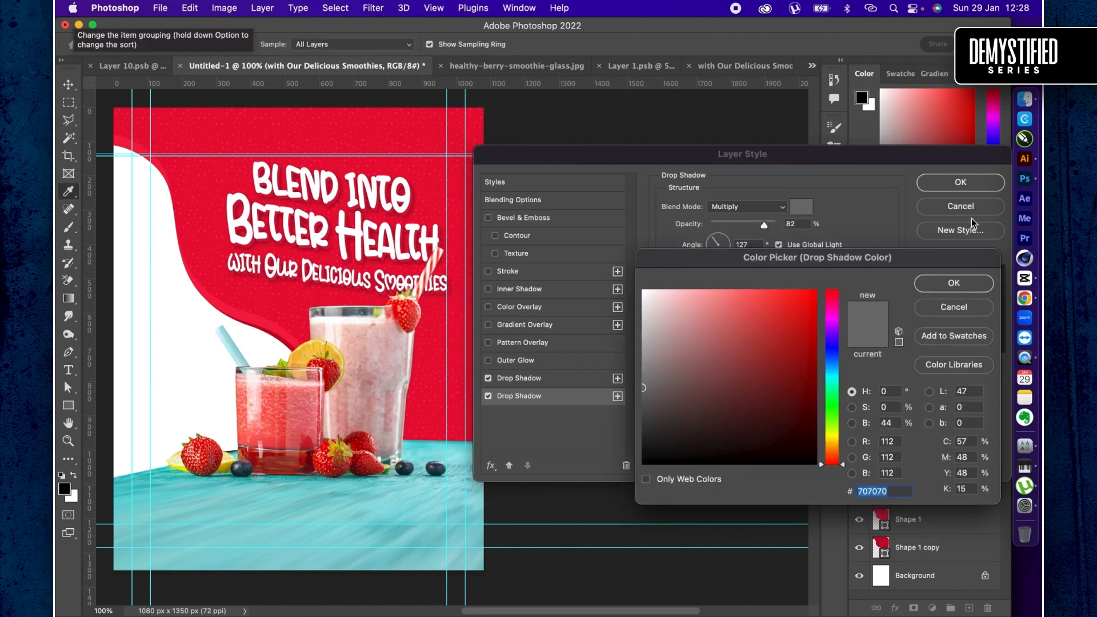
pyautogui.click(947, 282)
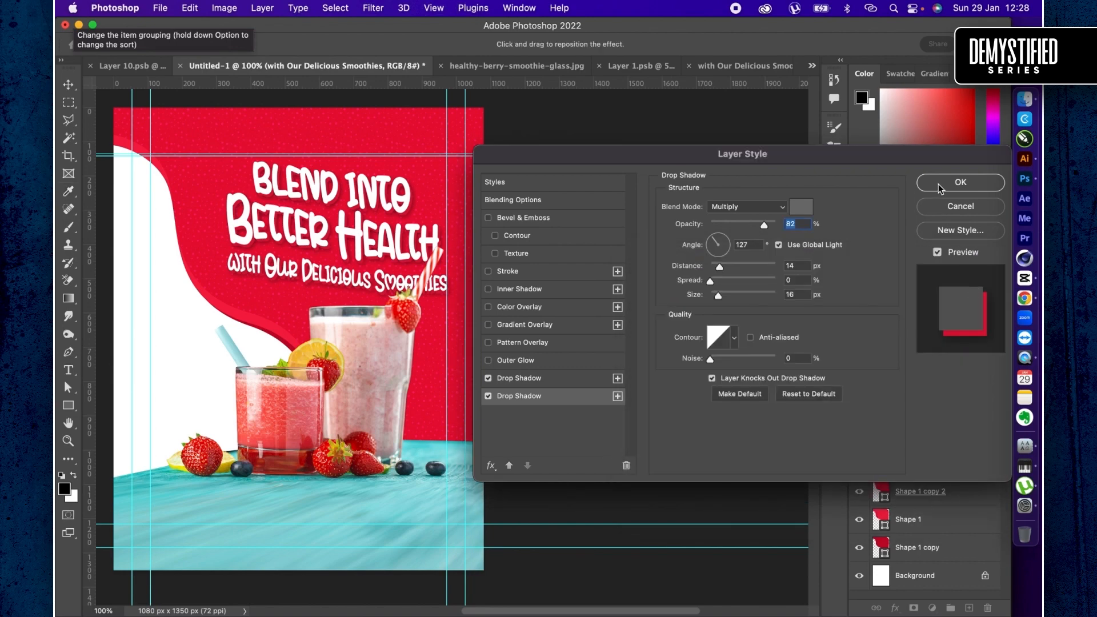
pyautogui.click(940, 183)
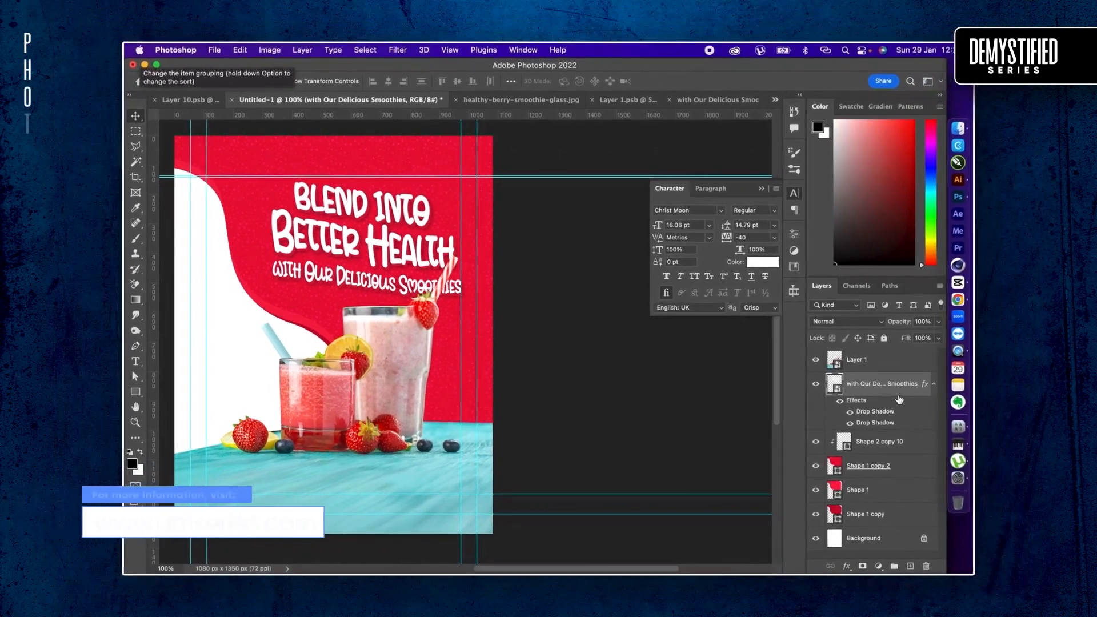
# - Add a 1 px stroke with a solid colour fill type to the headline smart object layer
pyautogui.doubleClick(900, 401)
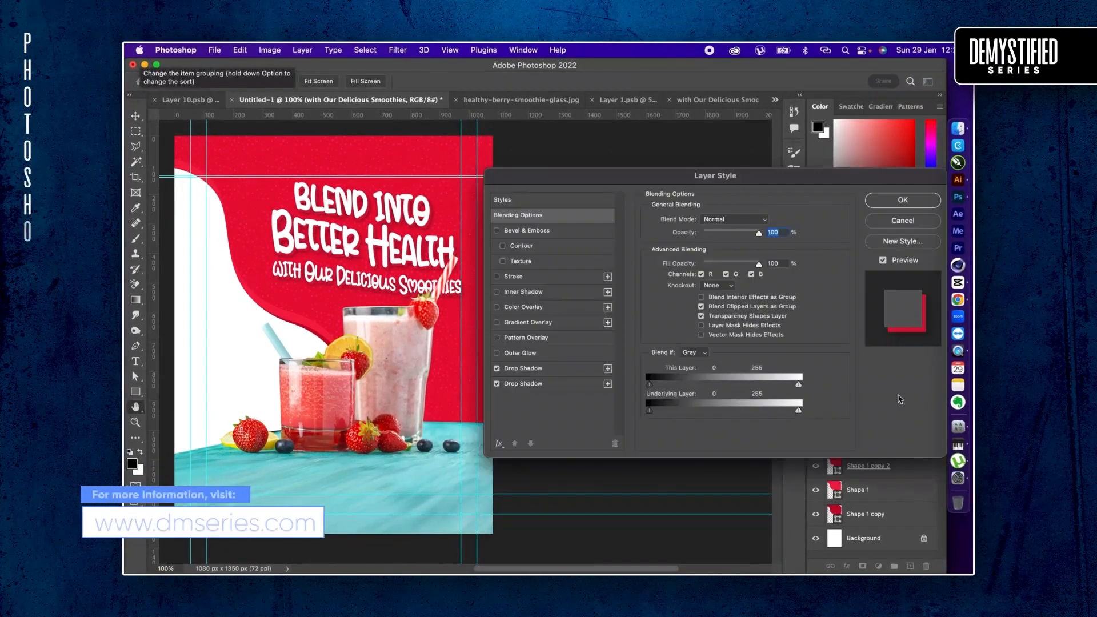
pyautogui.click(514, 276)
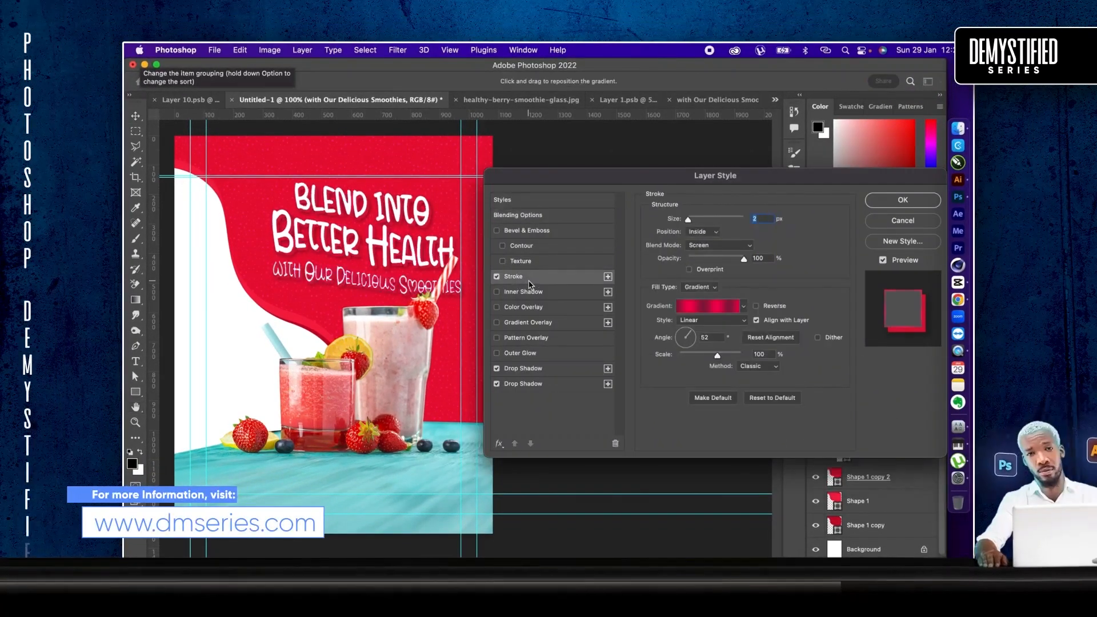
pyautogui.write('1')
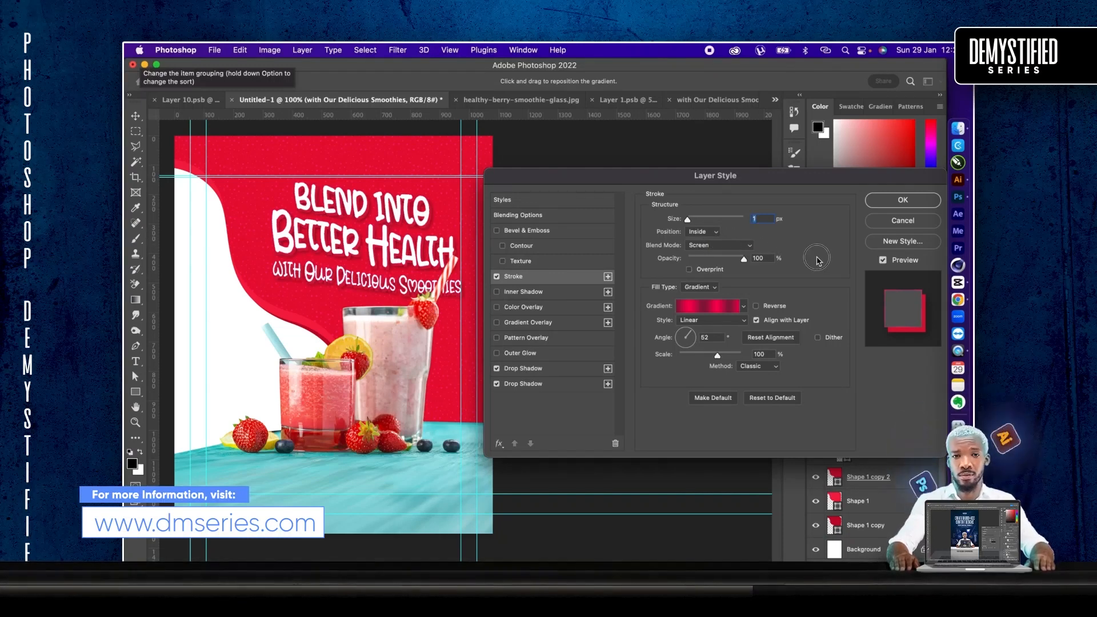
pyautogui.click(695, 285)
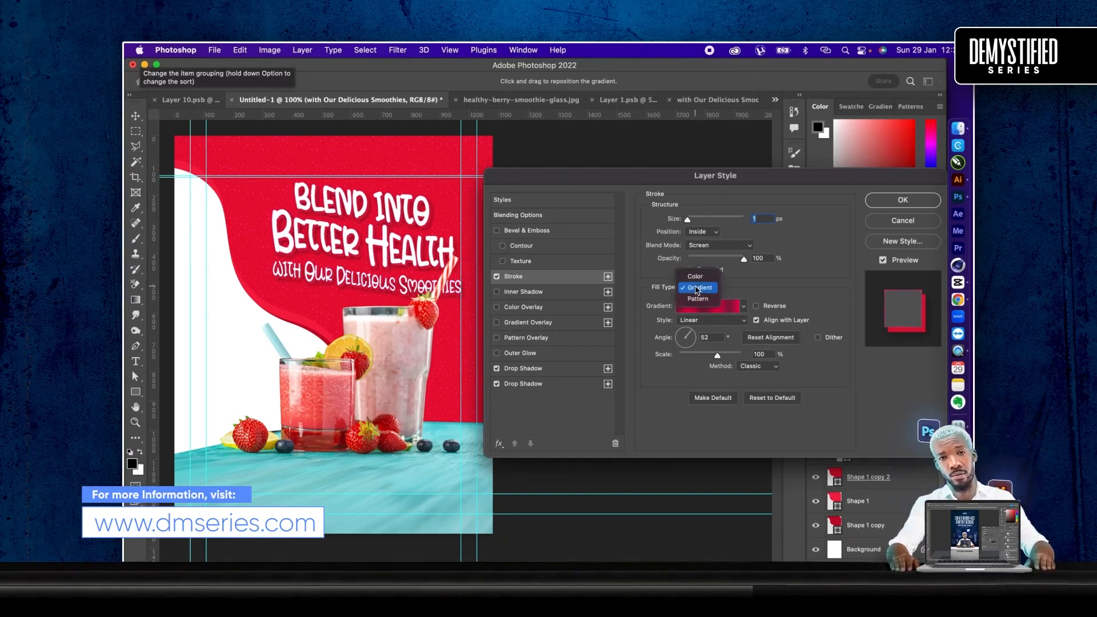
pyautogui.click(693, 277)
# - Set the headline stroke's colour to light pink #ff879d, starting from the red sampled off the background
pyautogui.click(675, 306)
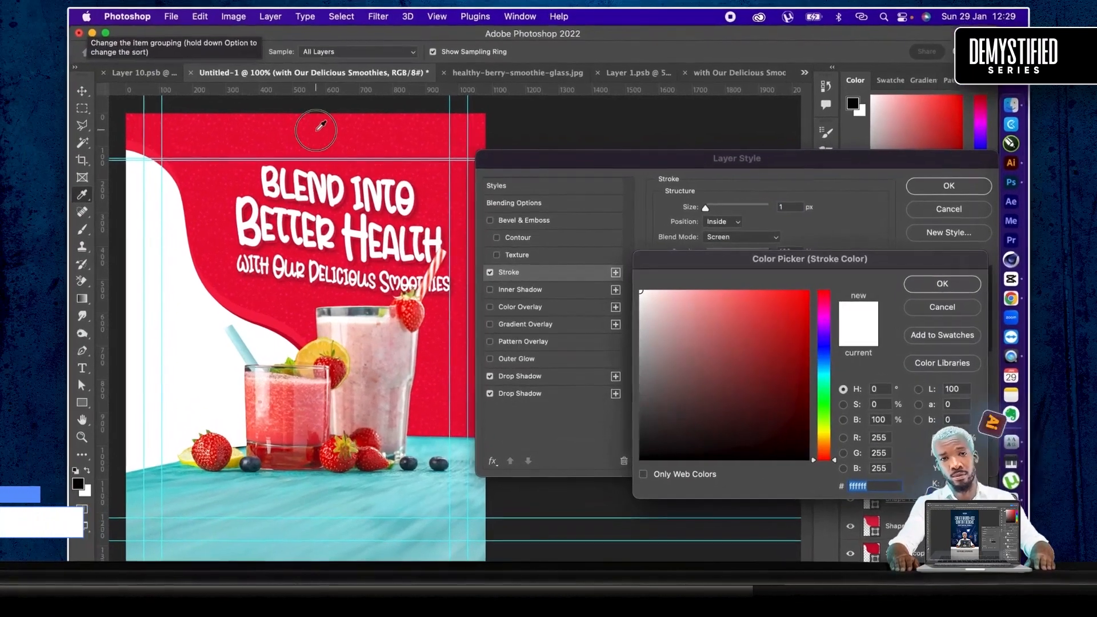
pyautogui.click(317, 129)
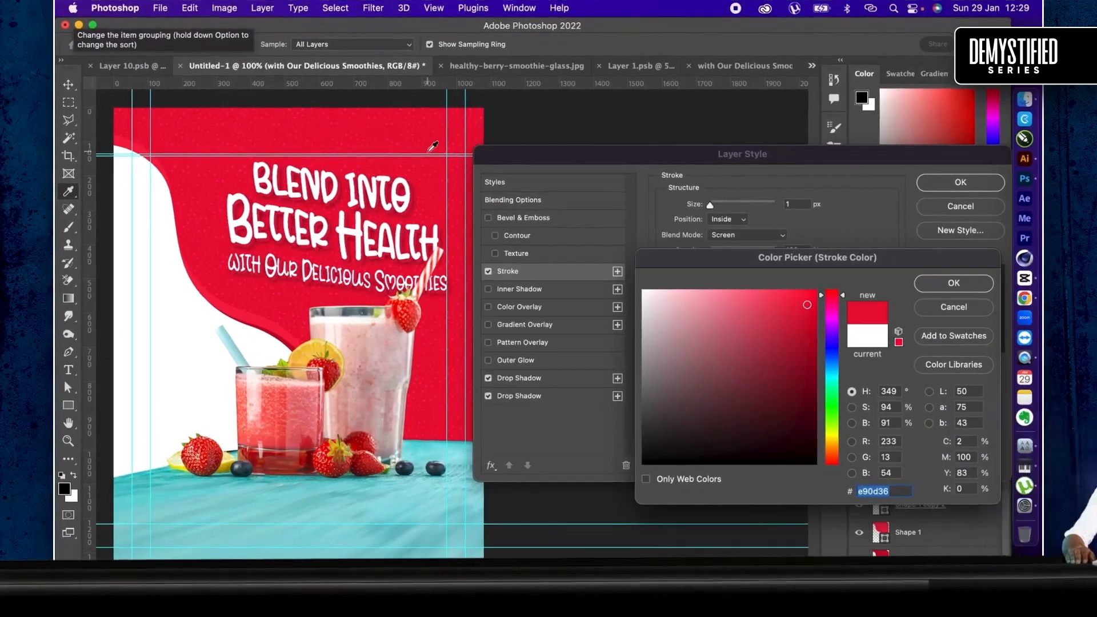
pyautogui.click(766, 293)
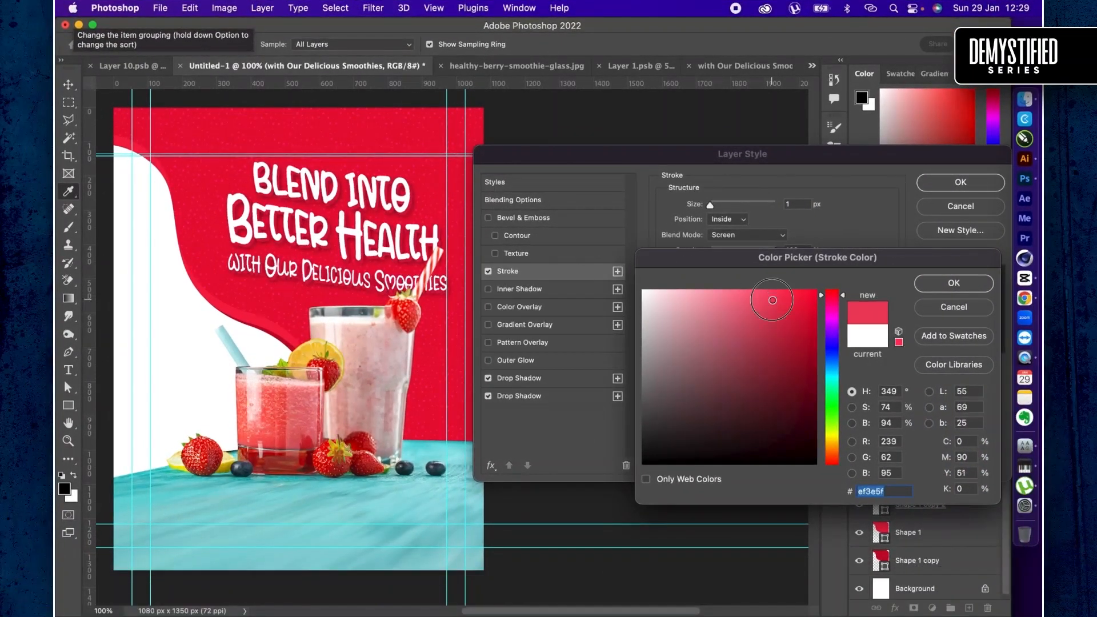
pyautogui.click(742, 303)
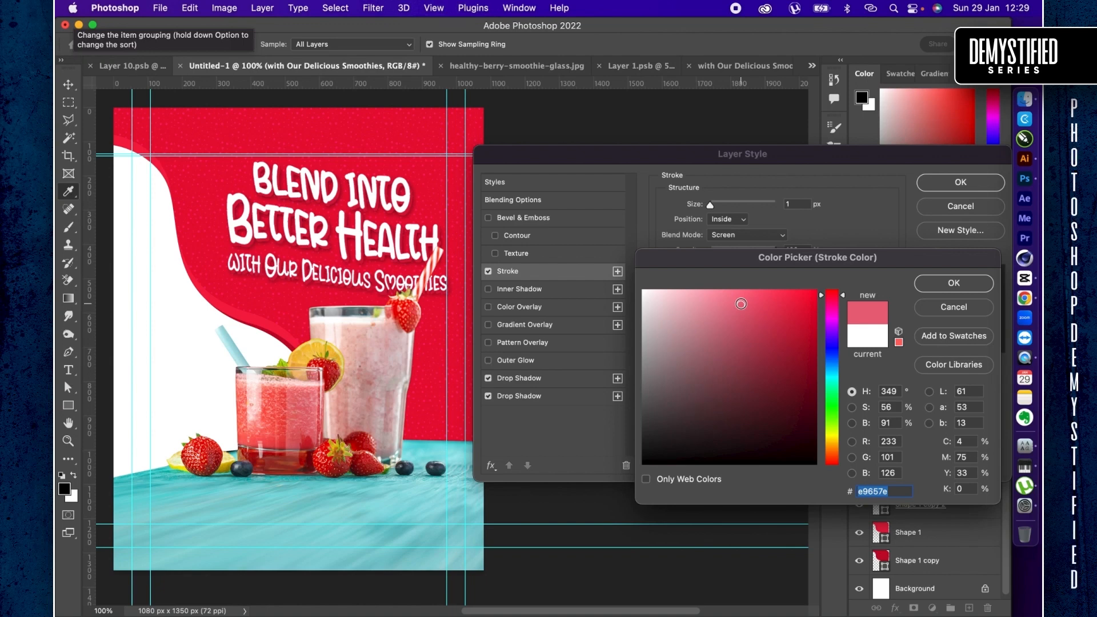
pyautogui.moveTo(741, 304); pyautogui.dragTo(725, 288)
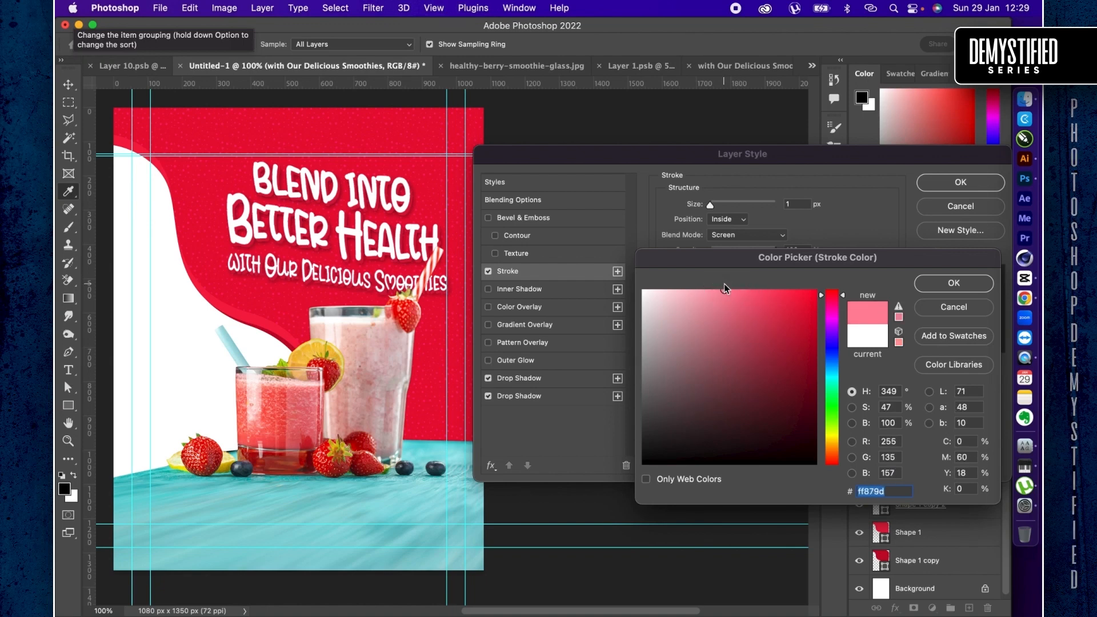
pyautogui.press('Return')
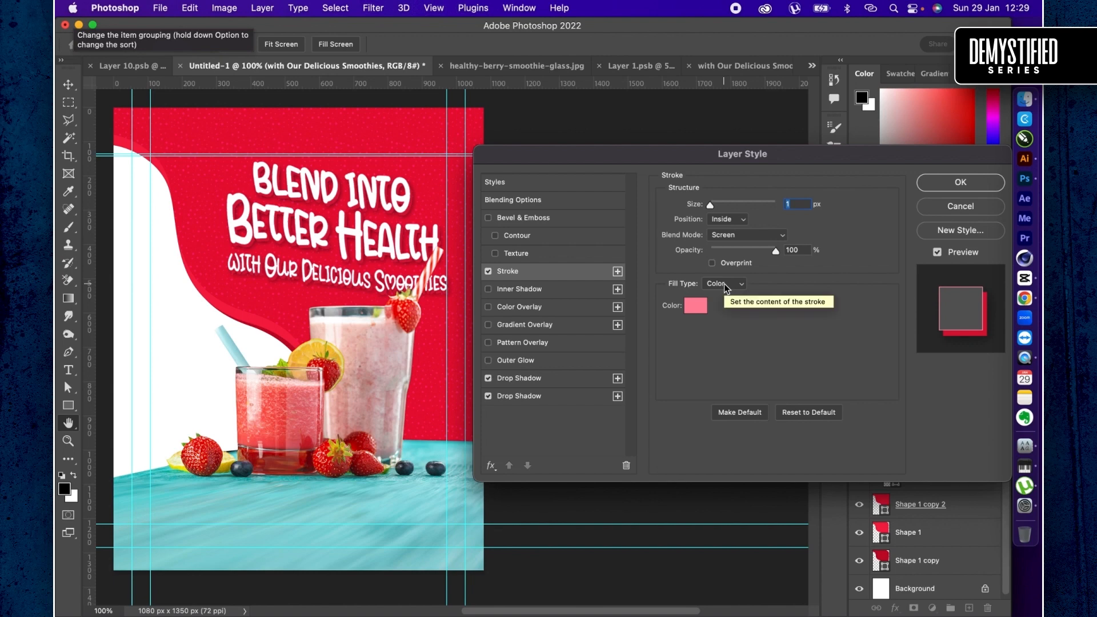
# - Set the headline stroke's position to Center and apply the layer style
pyautogui.click(738, 219)
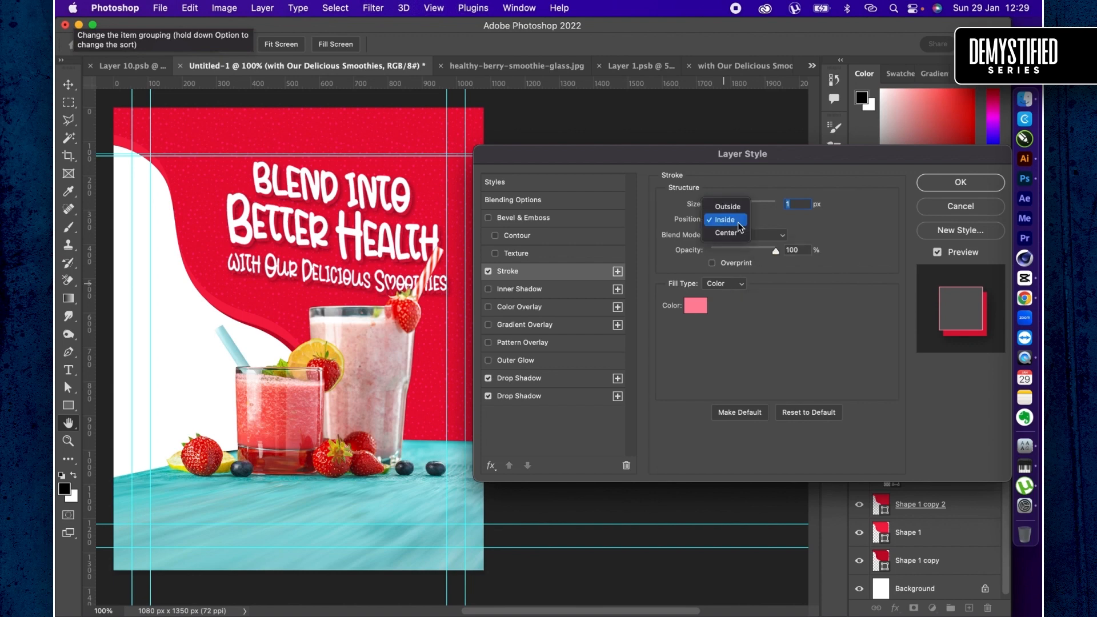
pyautogui.click(737, 233)
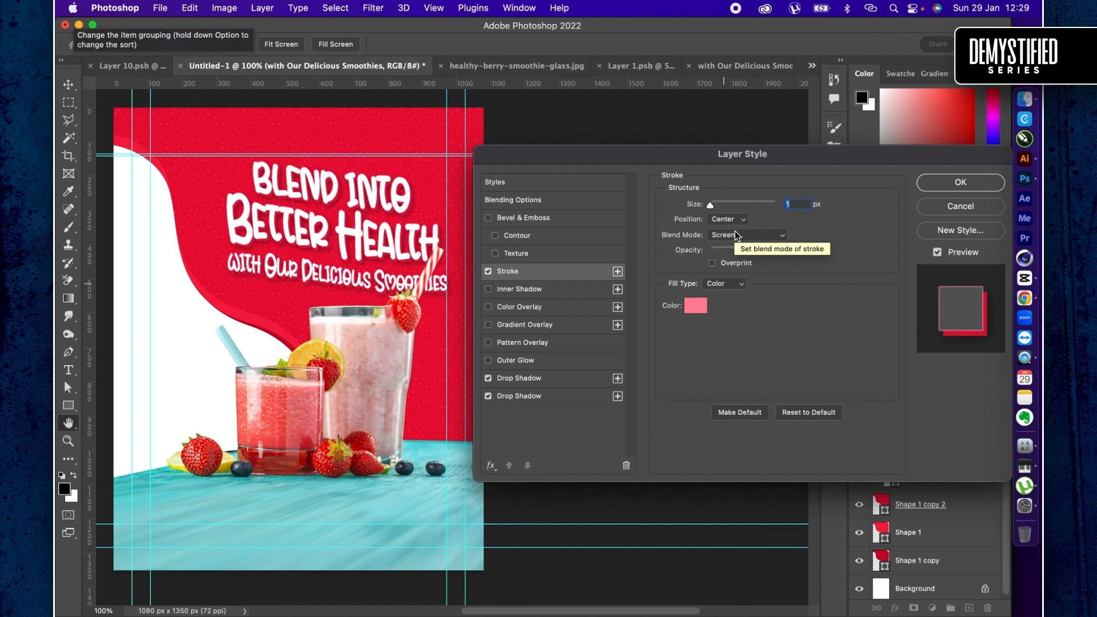
pyautogui.press('Return')
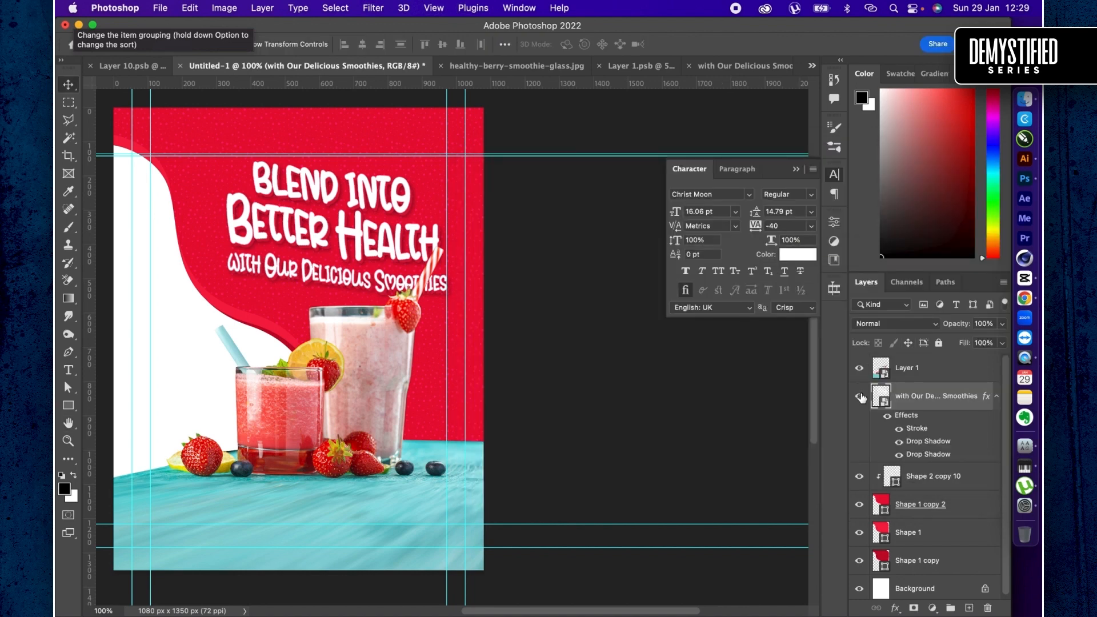
# - Recolour the "Better Health" text inside the headline smart object to pale yellow #fdfcb2 and save the smart object
pyautogui.doubleClick(881, 396)
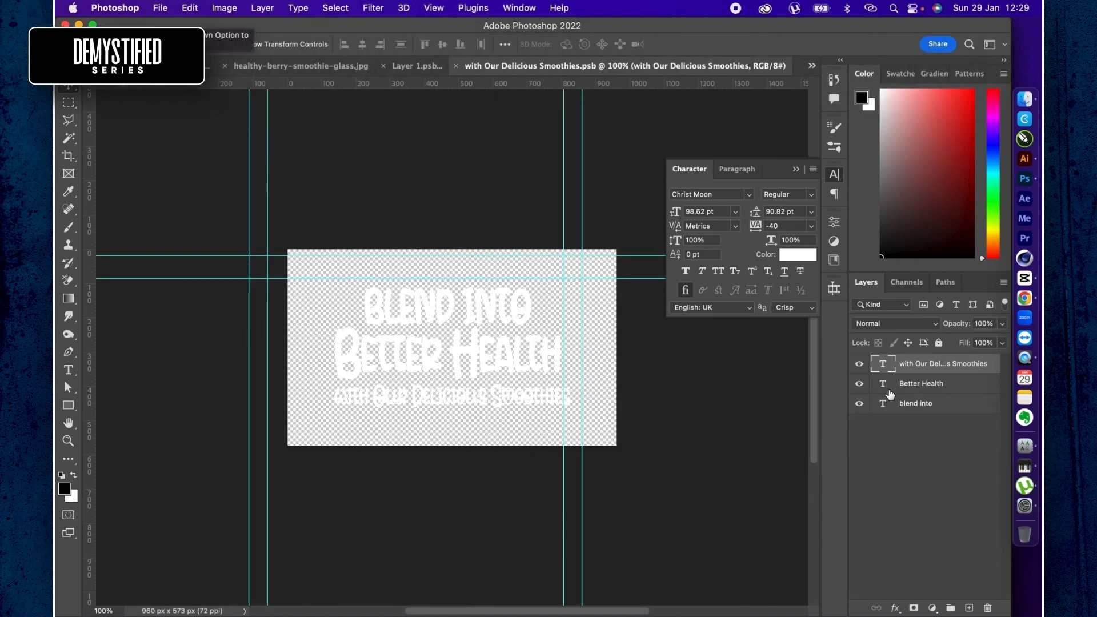
pyautogui.click(906, 383)
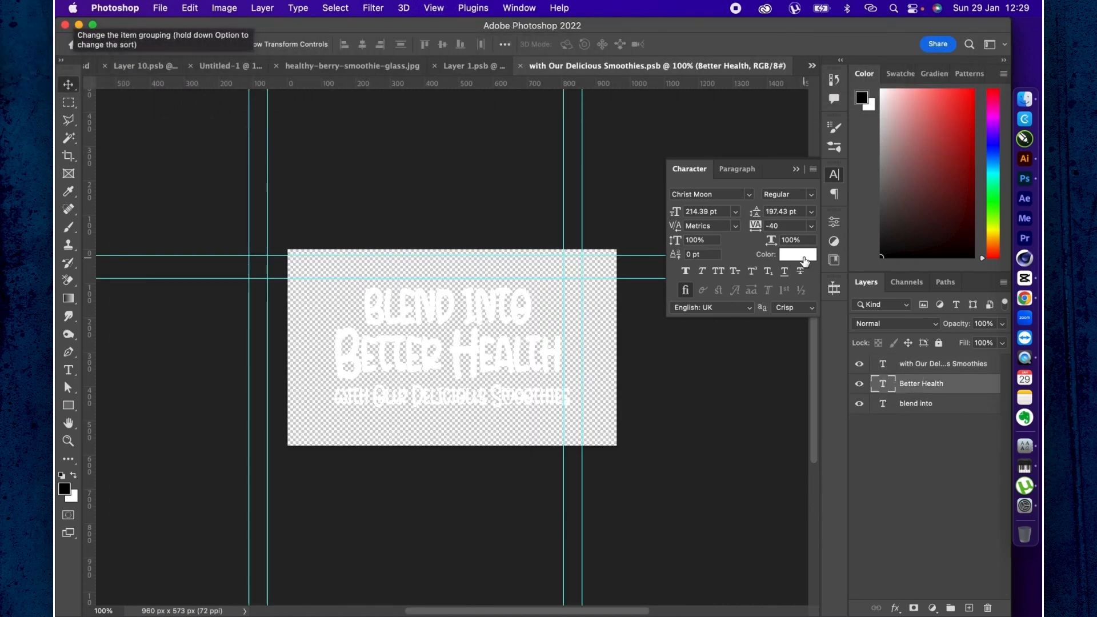
pyautogui.click(802, 255)
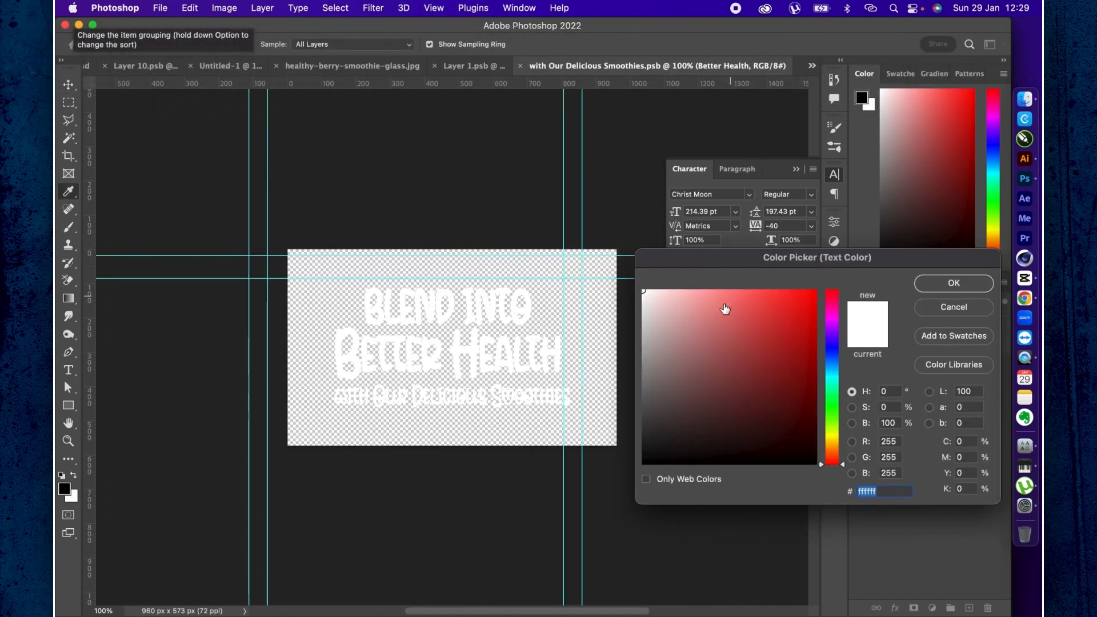
pyautogui.click(702, 304)
pyautogui.moveTo(702, 304); pyautogui.dragTo(692, 290)
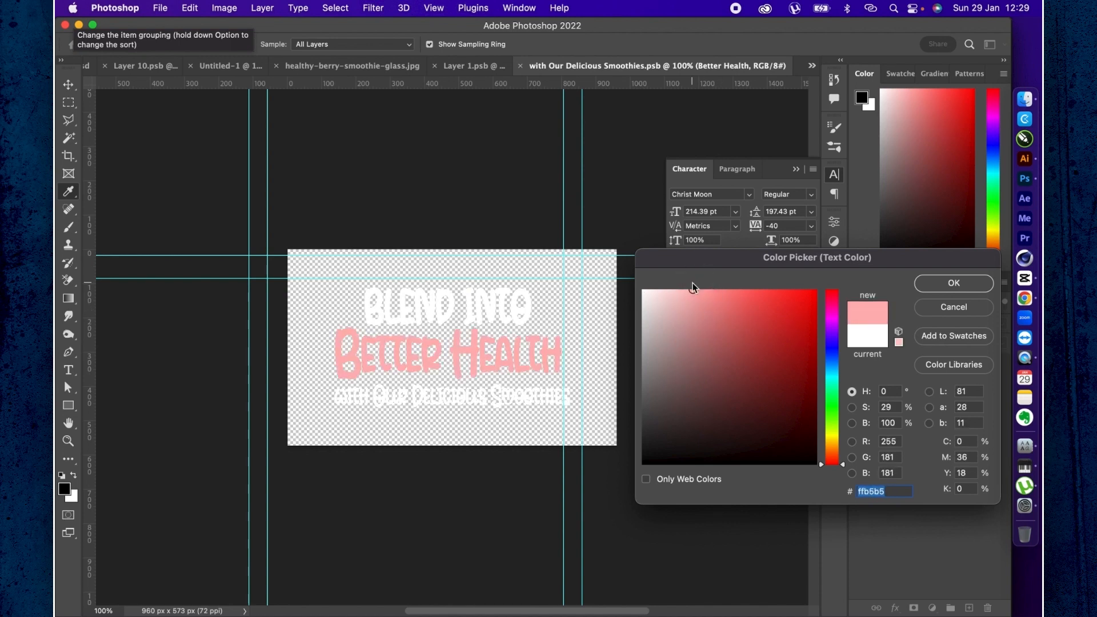
pyautogui.click(833, 436)
pyautogui.moveTo(674, 302); pyautogui.dragTo(676, 290)
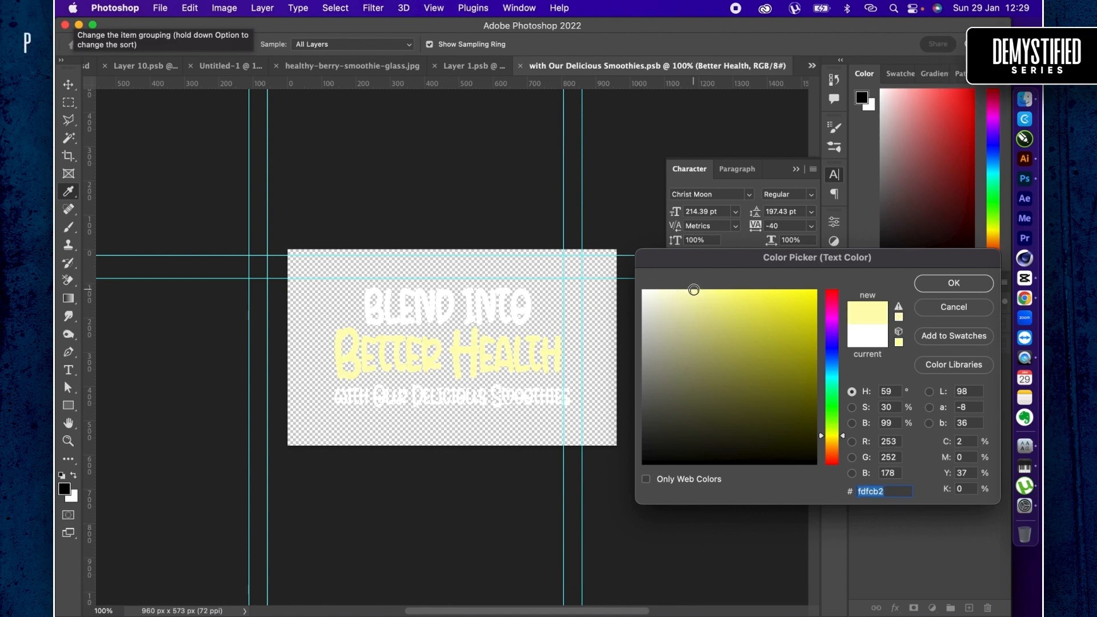
pyautogui.press('Return')
pyautogui.press('super+s')
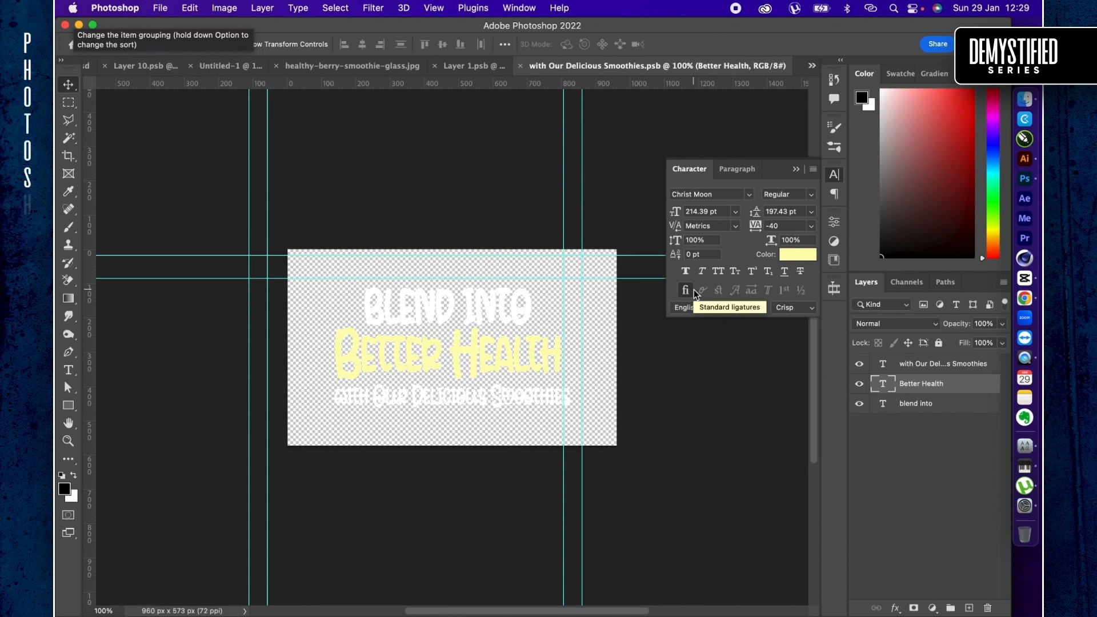
# - Check the recoloured headline in the Untitled-1 design and view the Sneakers Design Flyers document for reference
pyautogui.click(217, 67)
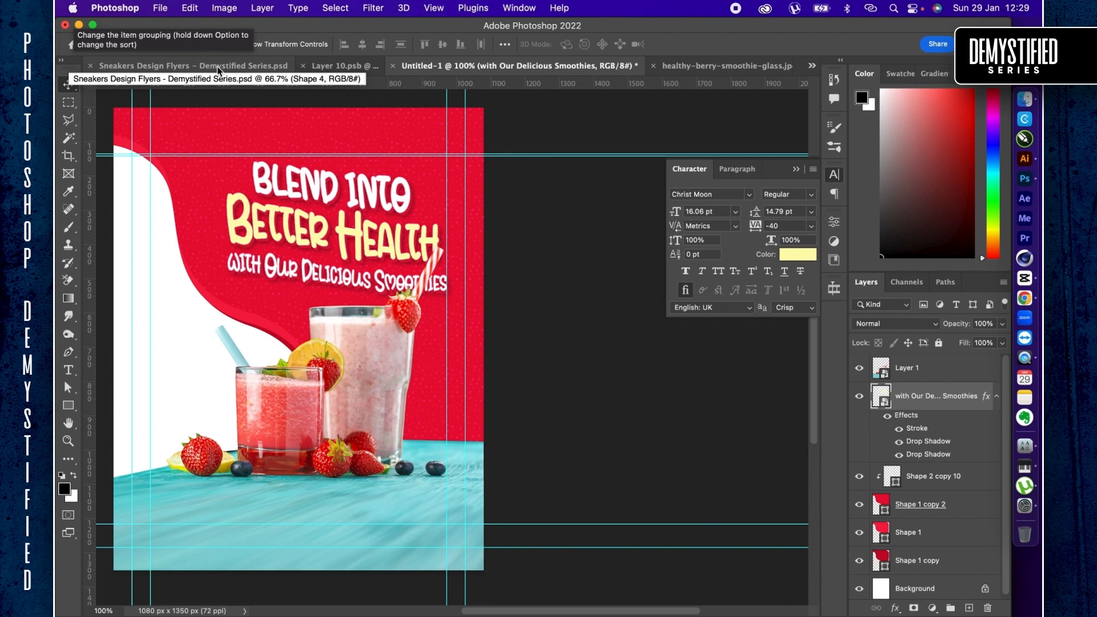
pyautogui.click(217, 67)
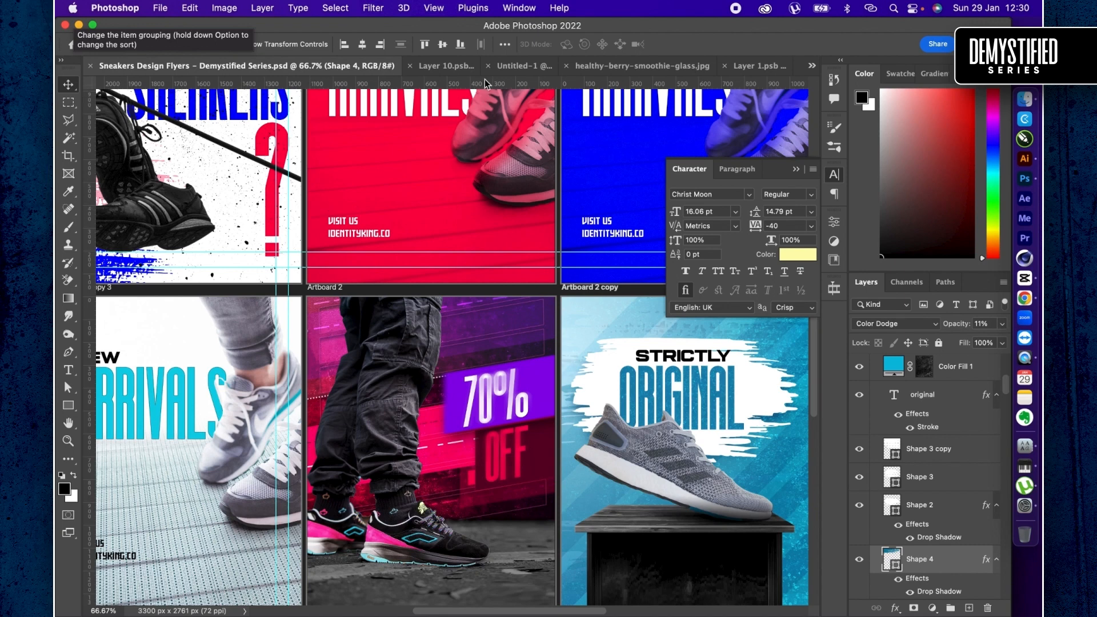
pyautogui.click(504, 66)
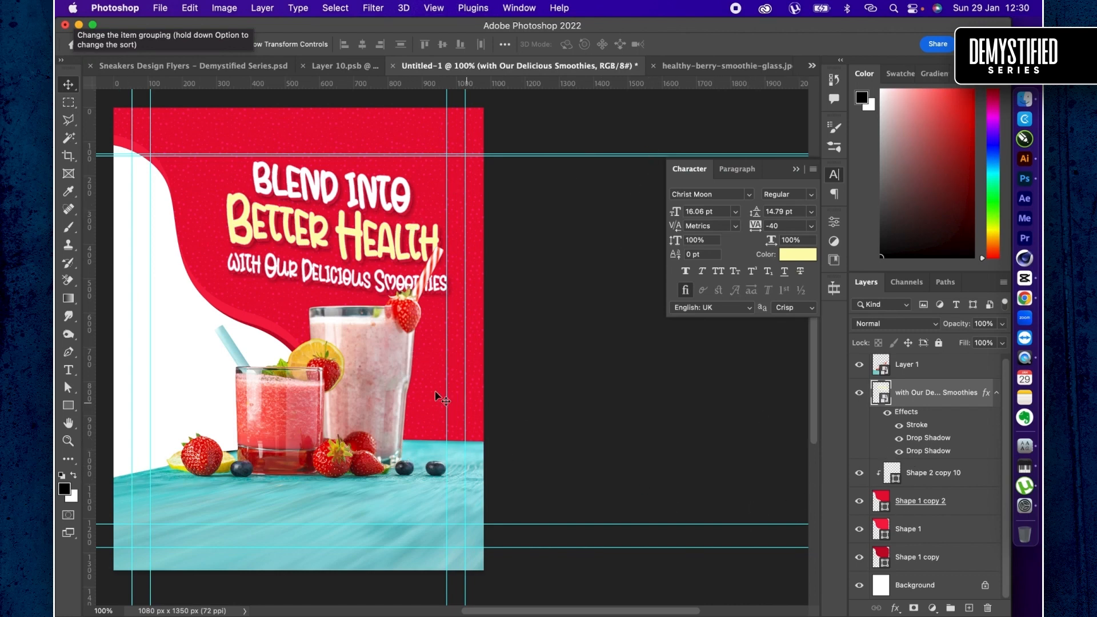
# - Draw a rectangle about 827 x 1210 px over the canvas's left side and place its layer directly above Background
pyautogui.hscroll(-2, 219, 452)
pyautogui.scroll(-1, 219, 452)
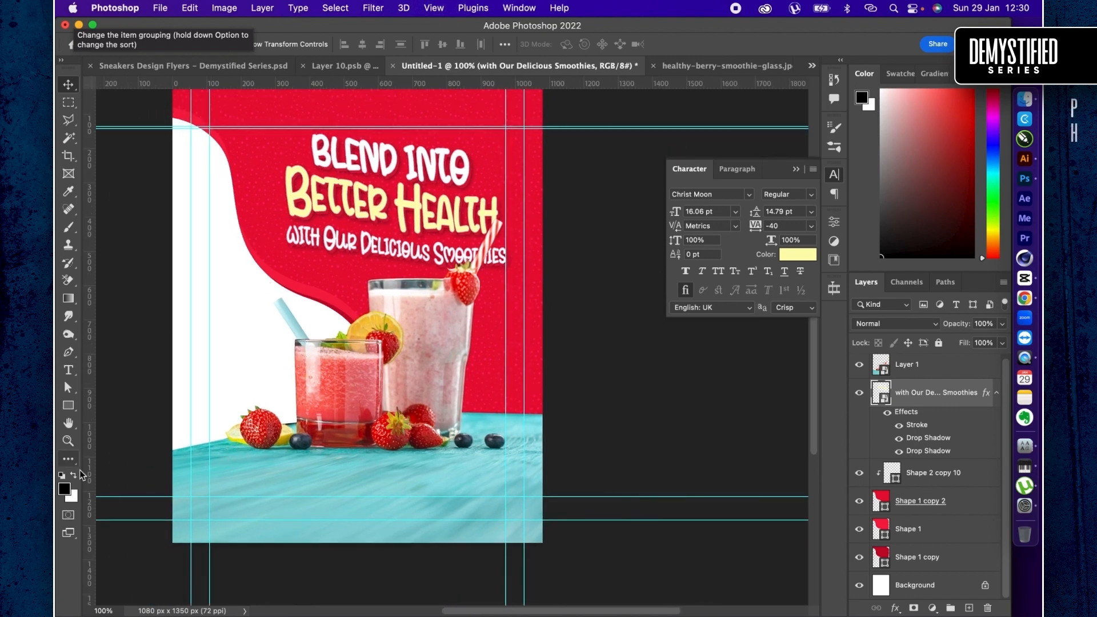
pyautogui.click(69, 406)
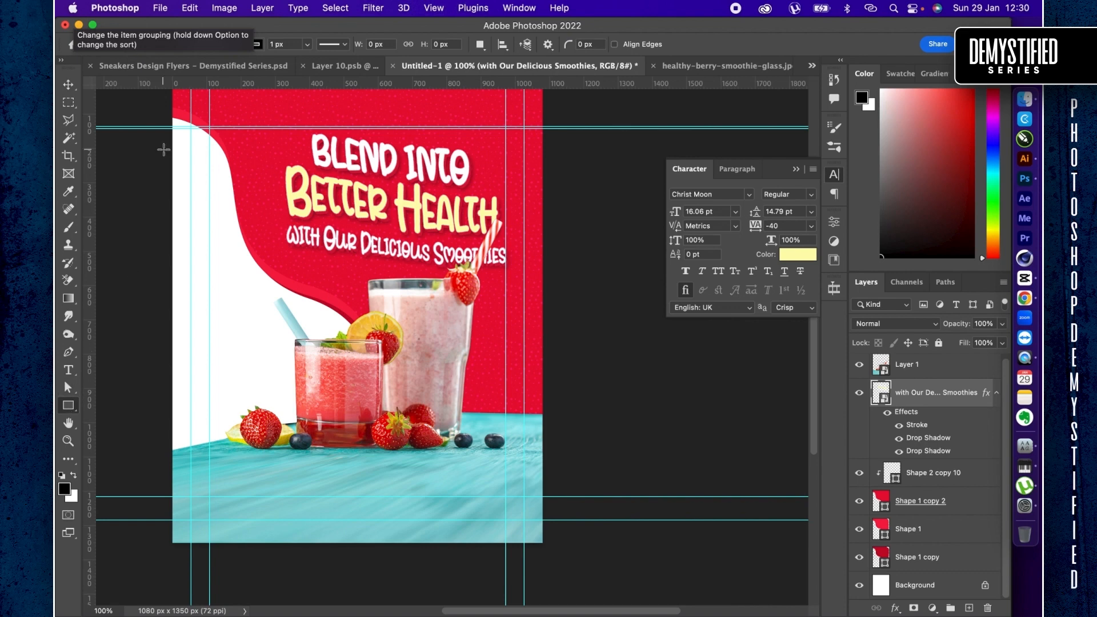
pyautogui.moveTo(139, 98); pyautogui.dragTo(423, 513)
pyautogui.moveTo(967, 407); pyautogui.dragTo(894, 564)
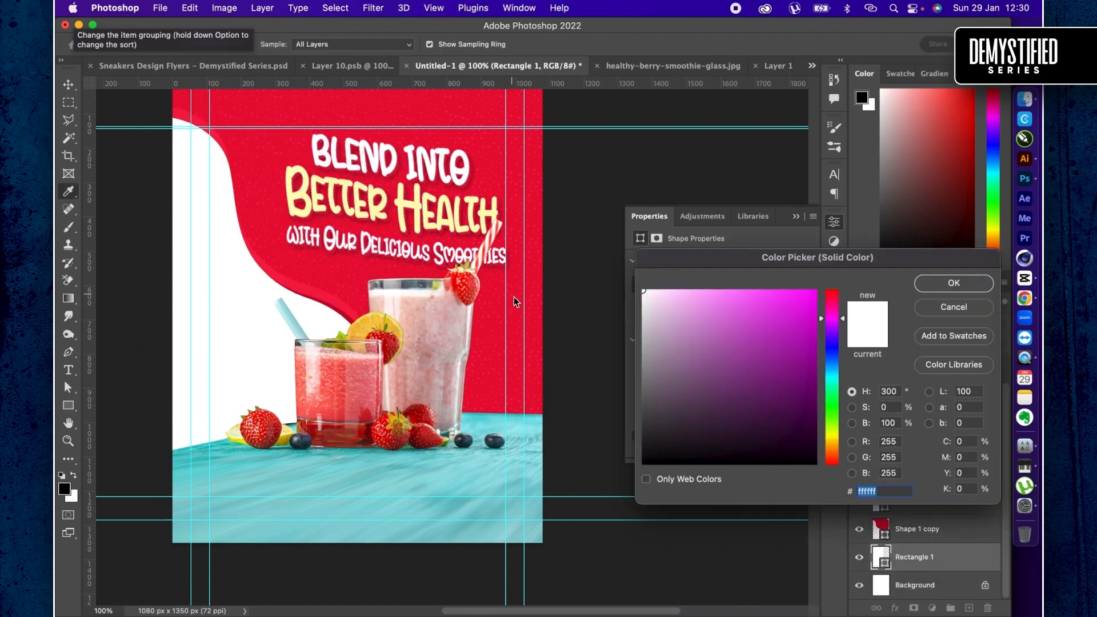
# - Fill the new rectangle with a very dark teal, about RGB 1, 31, 32, based on the tabletop's sampled turquoise
pyautogui.click(473, 473)
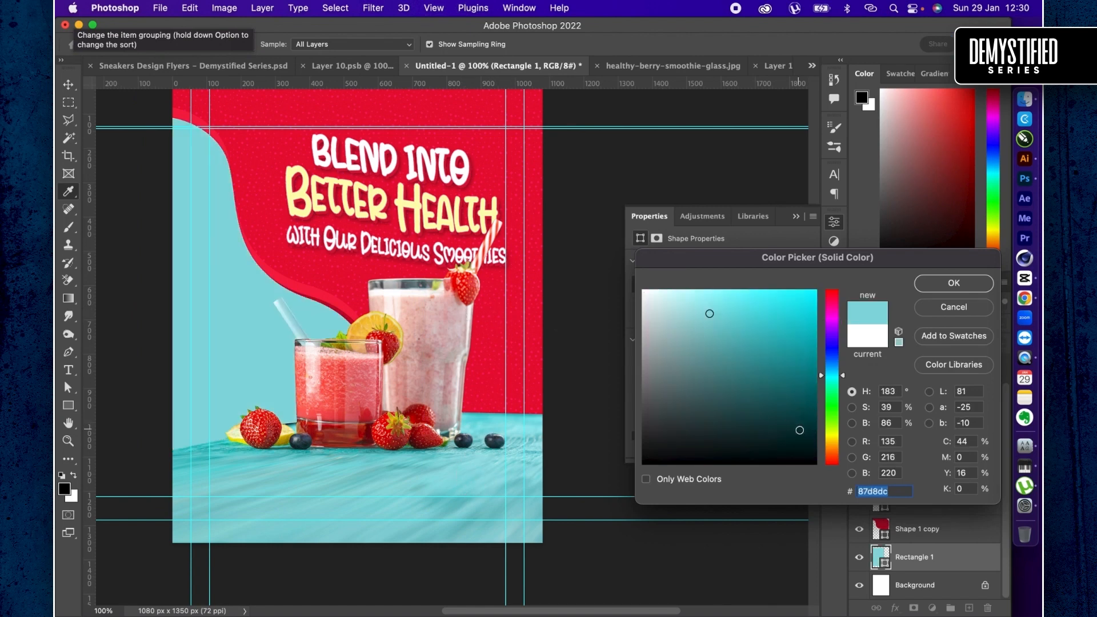
pyautogui.click(800, 439)
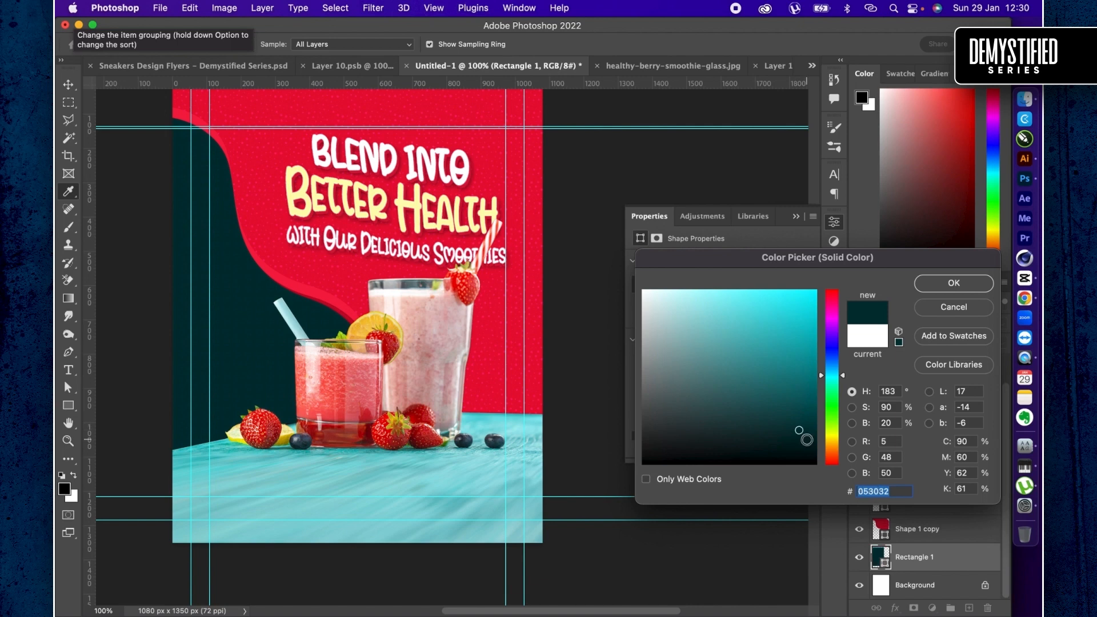
pyautogui.click(810, 444)
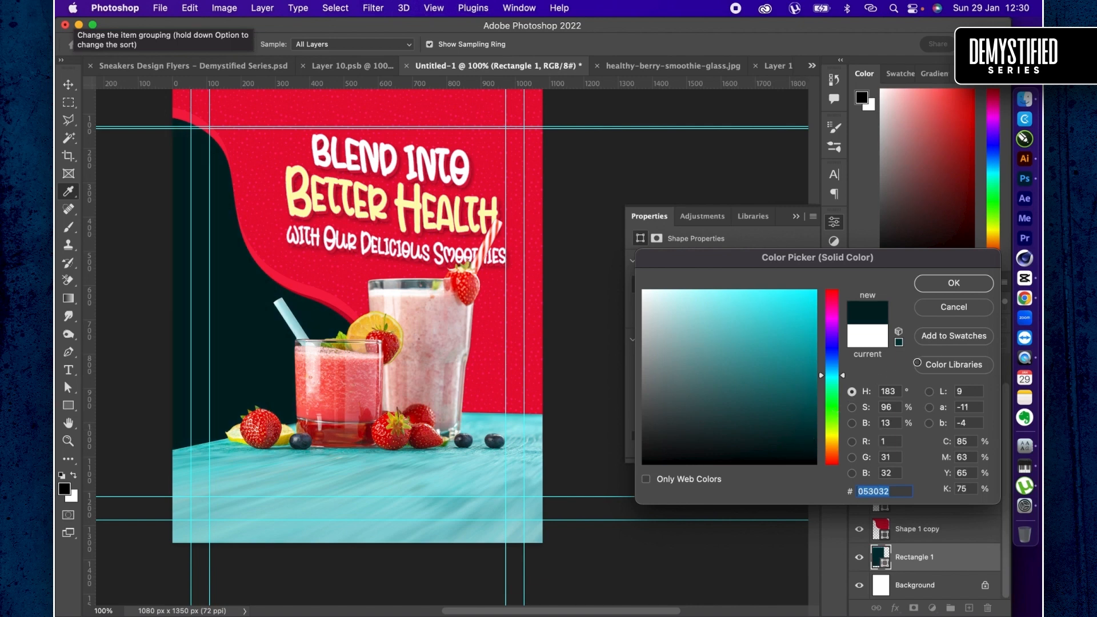
pyautogui.click(953, 283)
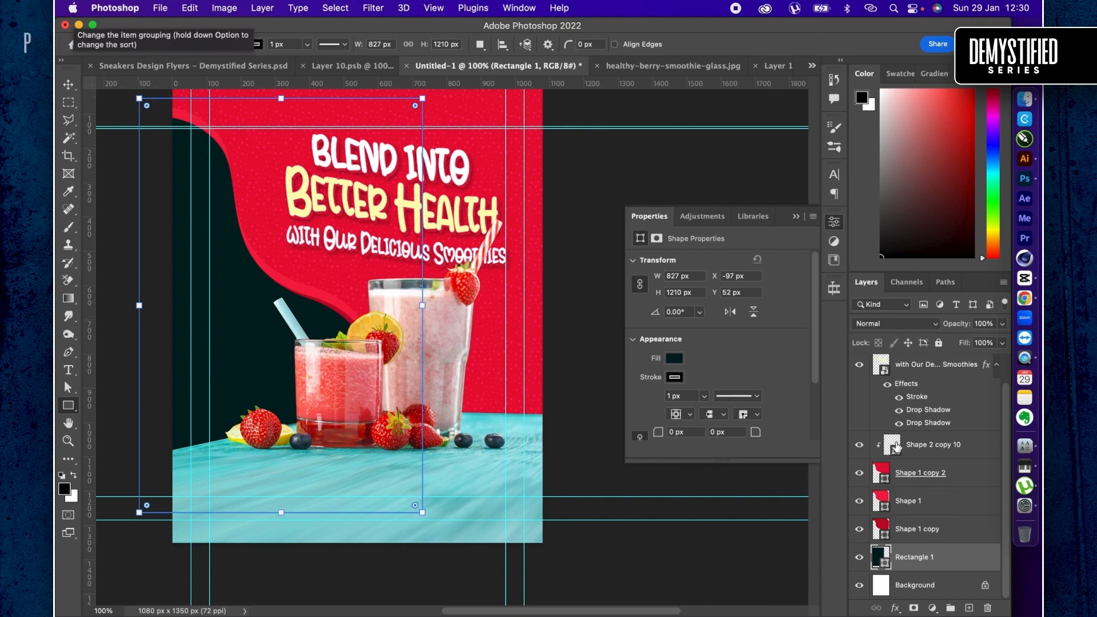
# - Try to group the dotted pattern layer Shape 2 copy 10, and undo the change
pyautogui.click(916, 373)
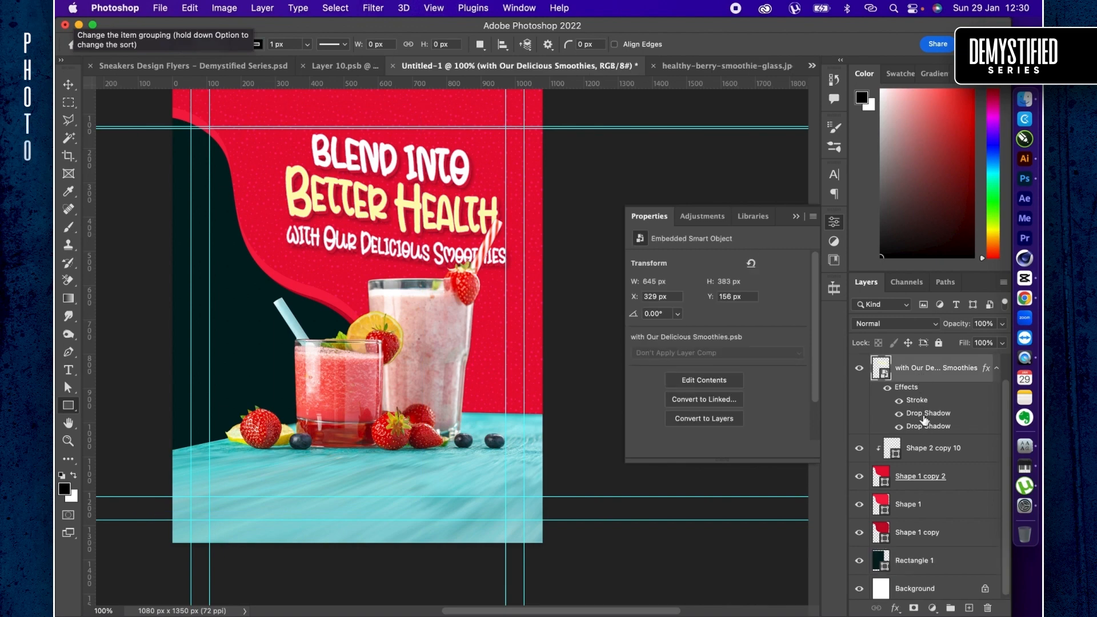
pyautogui.click(935, 446)
pyautogui.press('super+g')
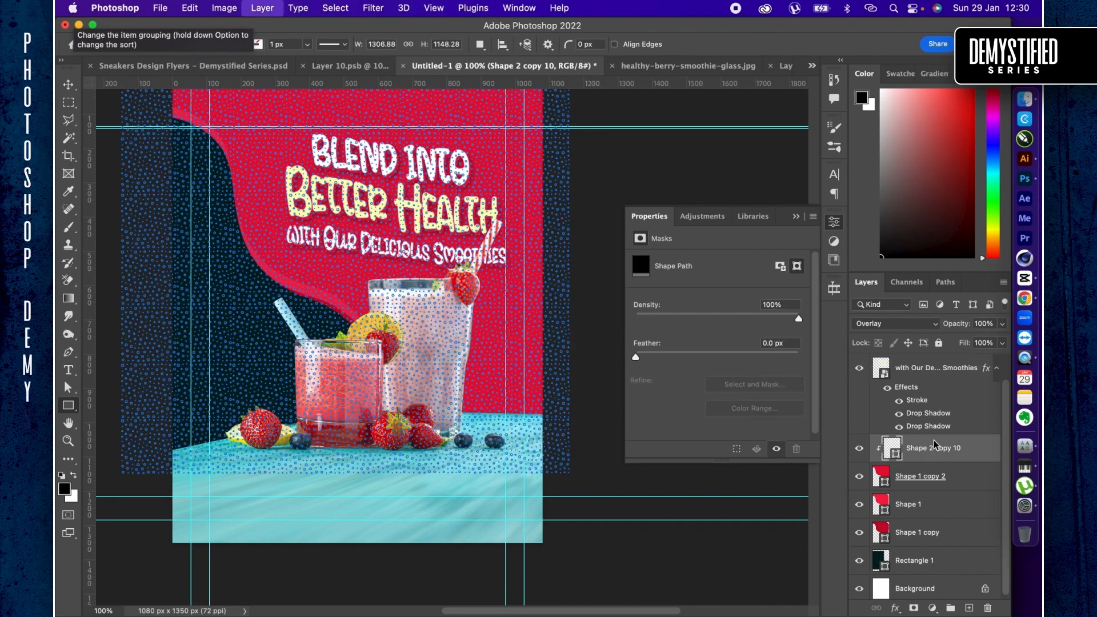
pyautogui.press('super+z')
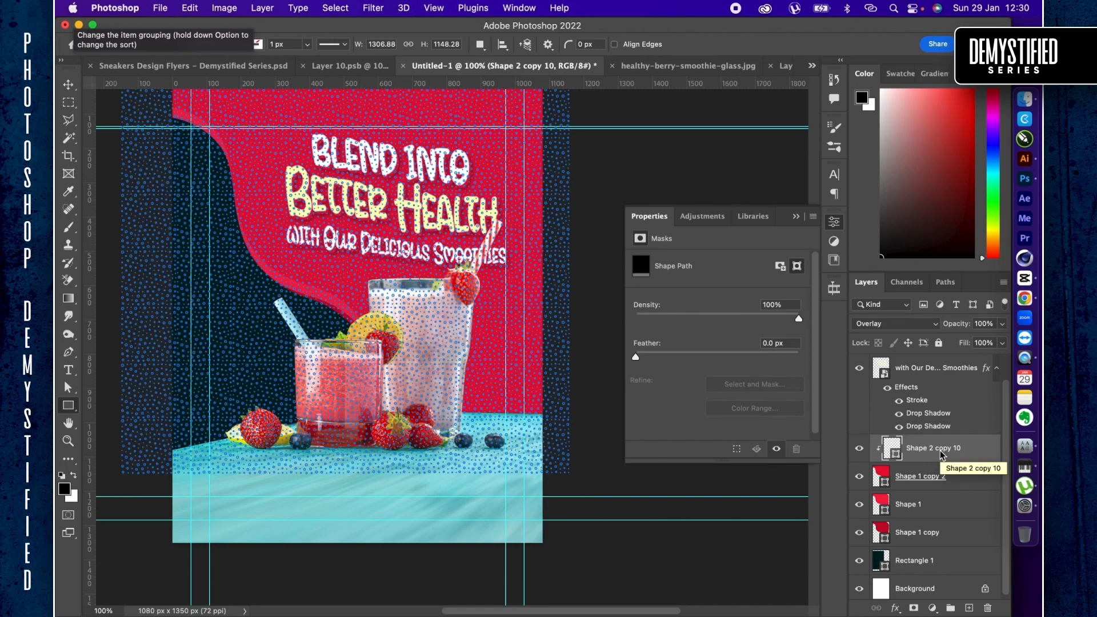
# - Duplicate the dotted pattern layer directly above Rectangle 1 and recolour the copy turquoise #78d6d8, sampled from the tabletop
pyautogui.press('super+j')
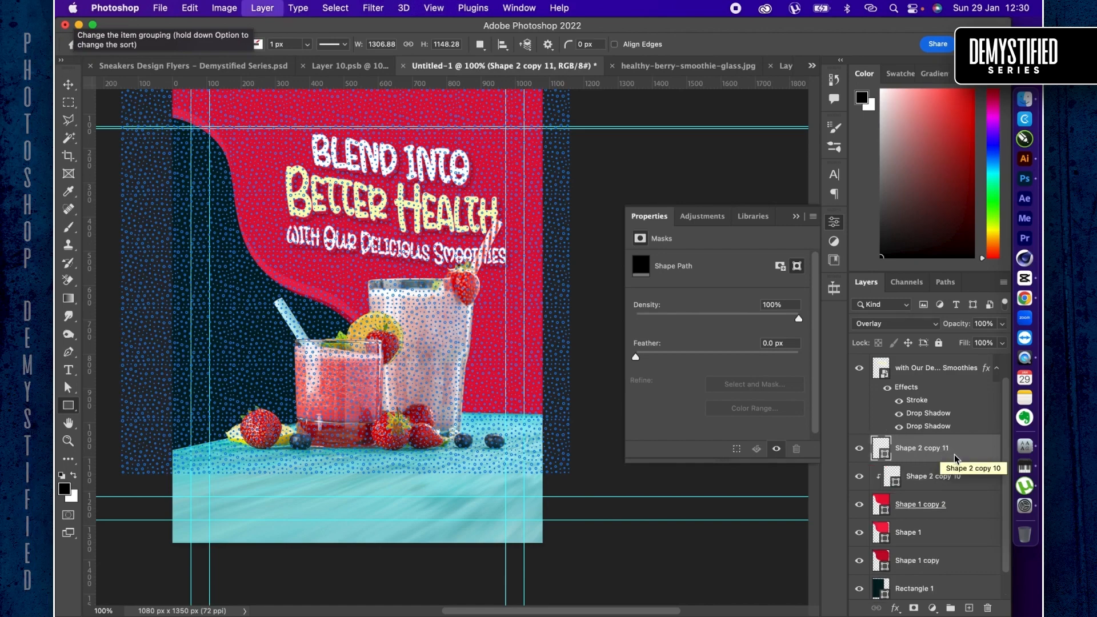
pyautogui.moveTo(942, 456); pyautogui.dragTo(908, 530)
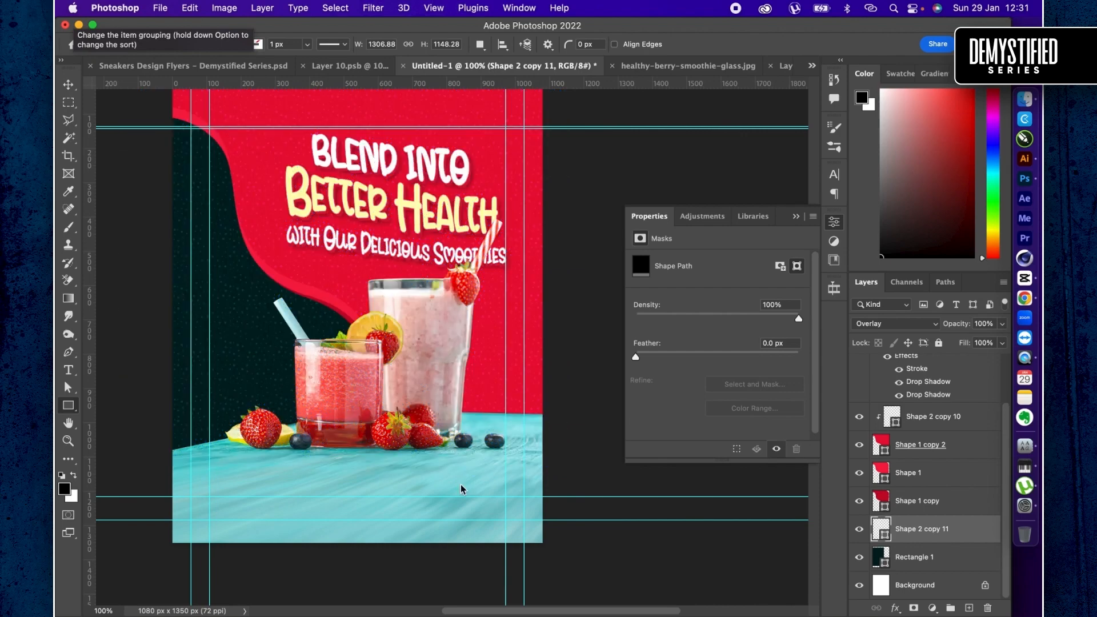
pyautogui.click(460, 485)
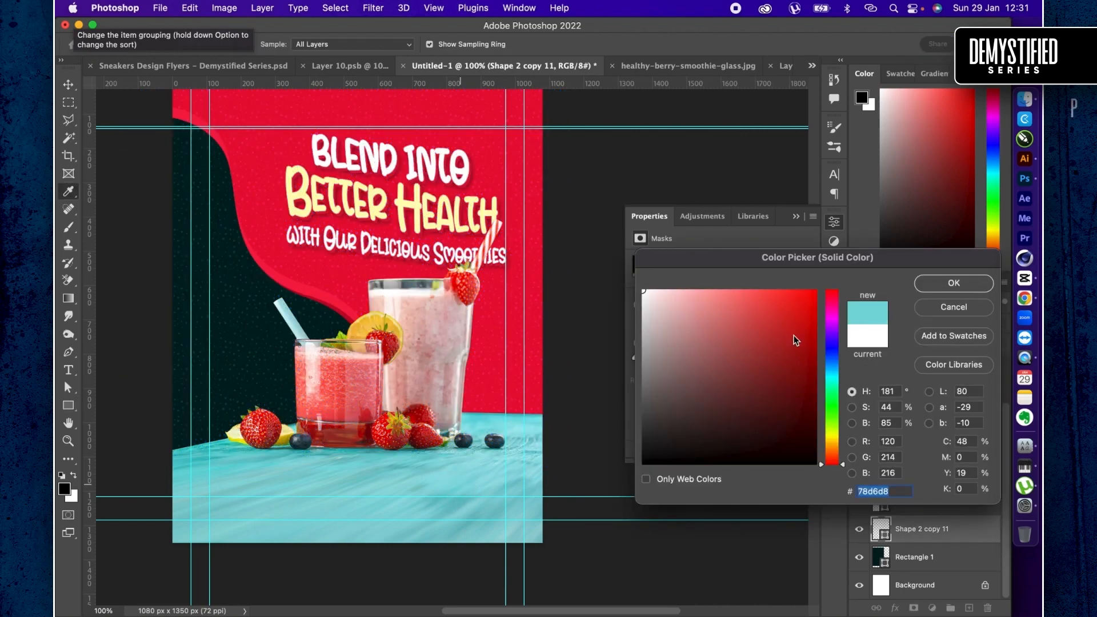
pyautogui.click(940, 284)
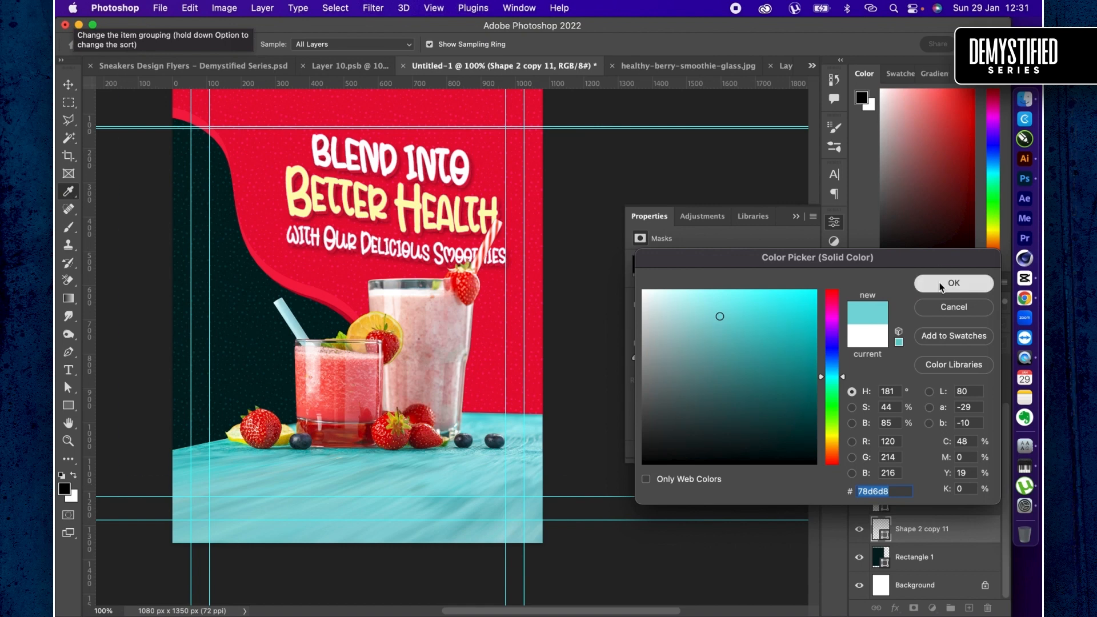
pyautogui.press('Return')
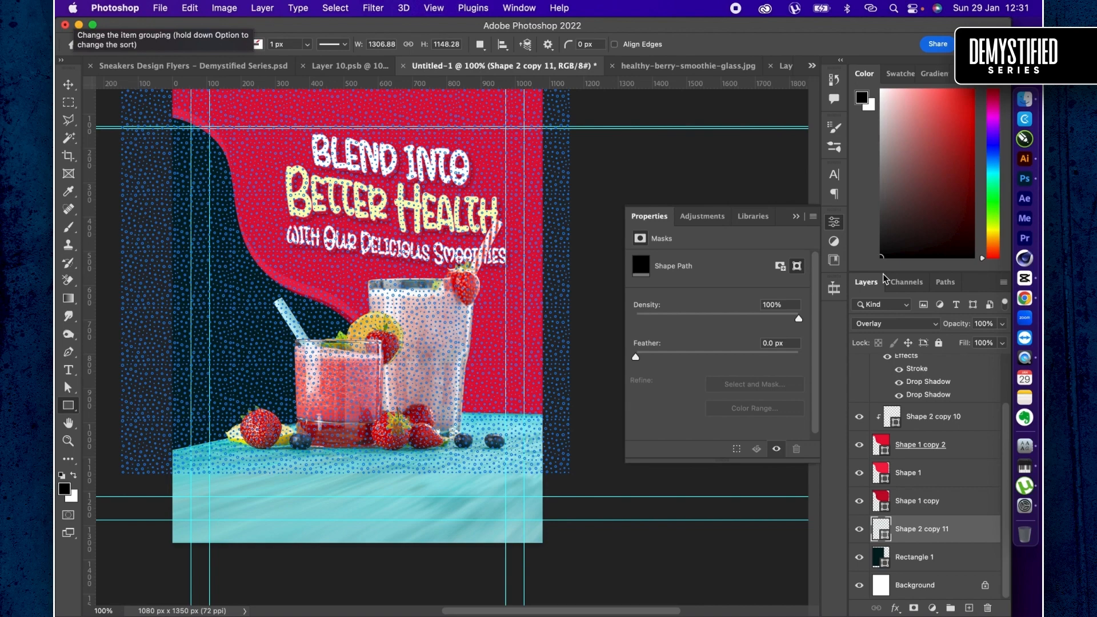
pyautogui.press('v')
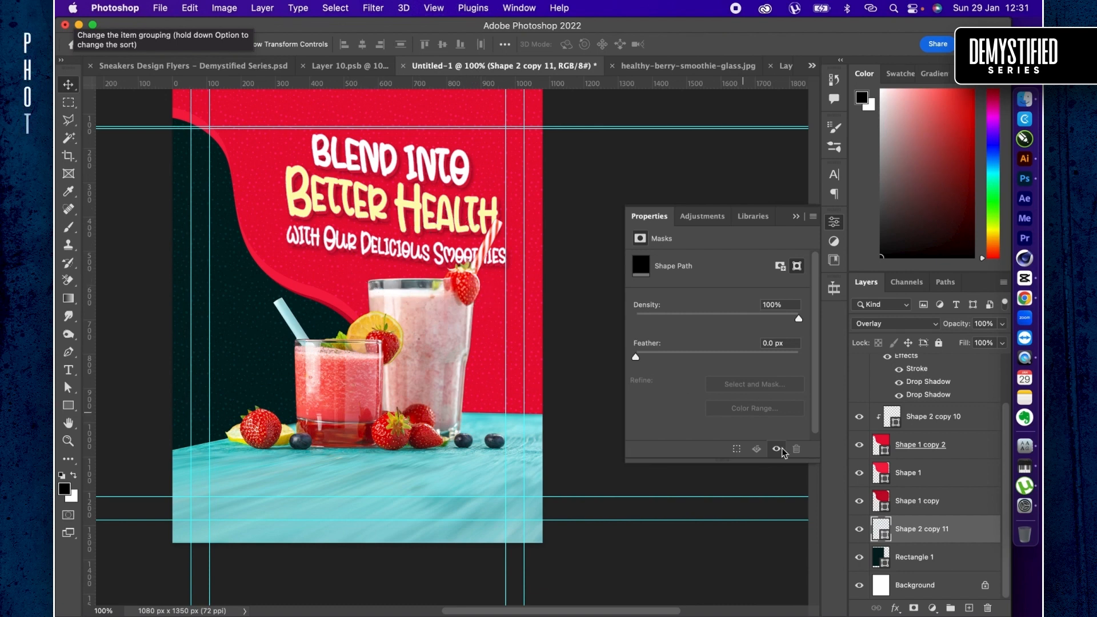
# - Open the contents of the drinks smart object, Layer 1
pyautogui.scroll(2, 902, 507)
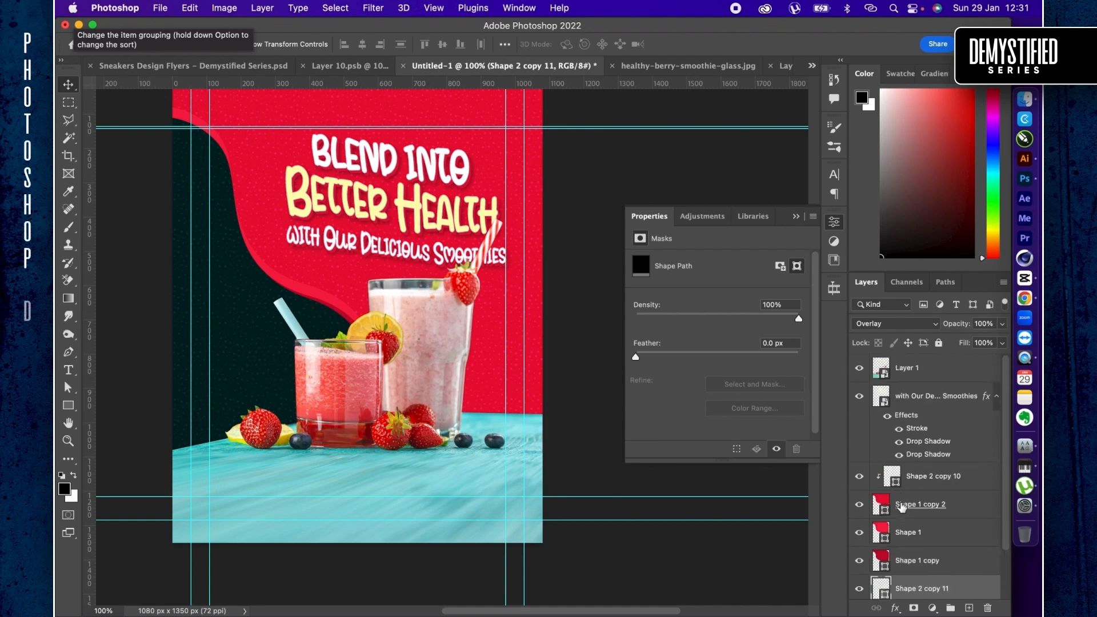
pyautogui.doubleClick(881, 372)
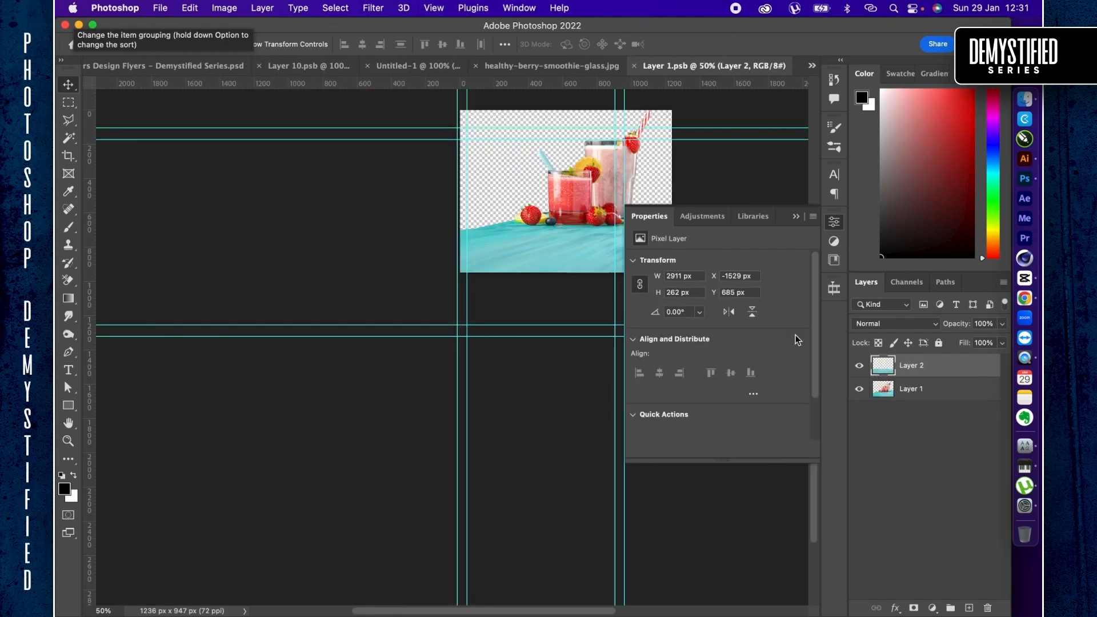
pyautogui.scroll(5, 554, 211)
pyautogui.hscroll(-3, 555, 211)
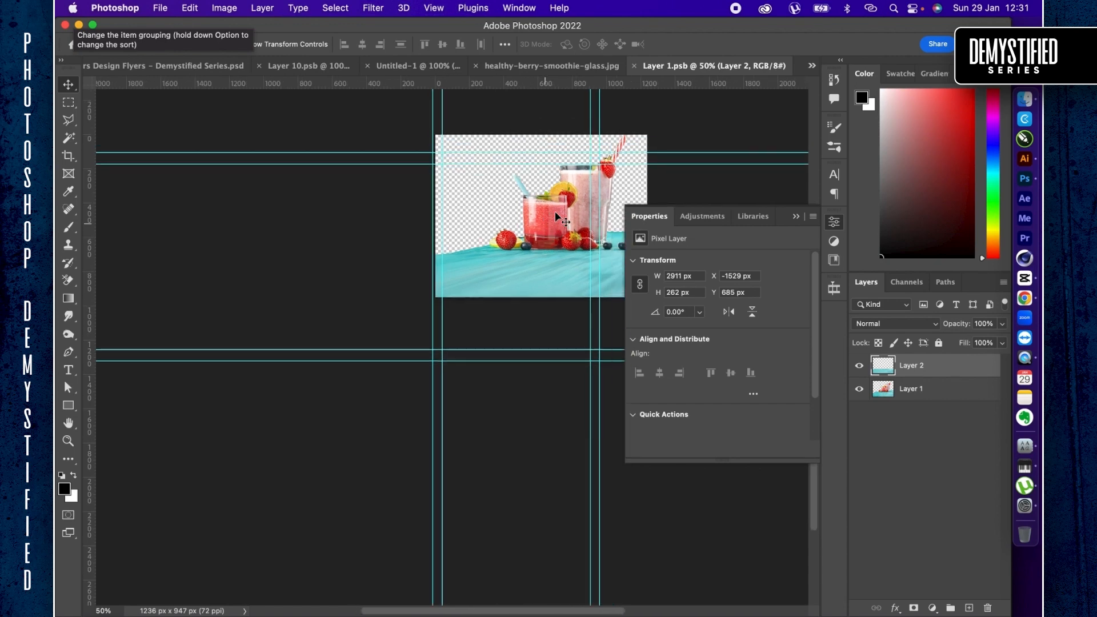
pyautogui.press('super+equal')
pyautogui.press('super+equal')
pyautogui.press('super+equal')
pyautogui.press('super+equal')
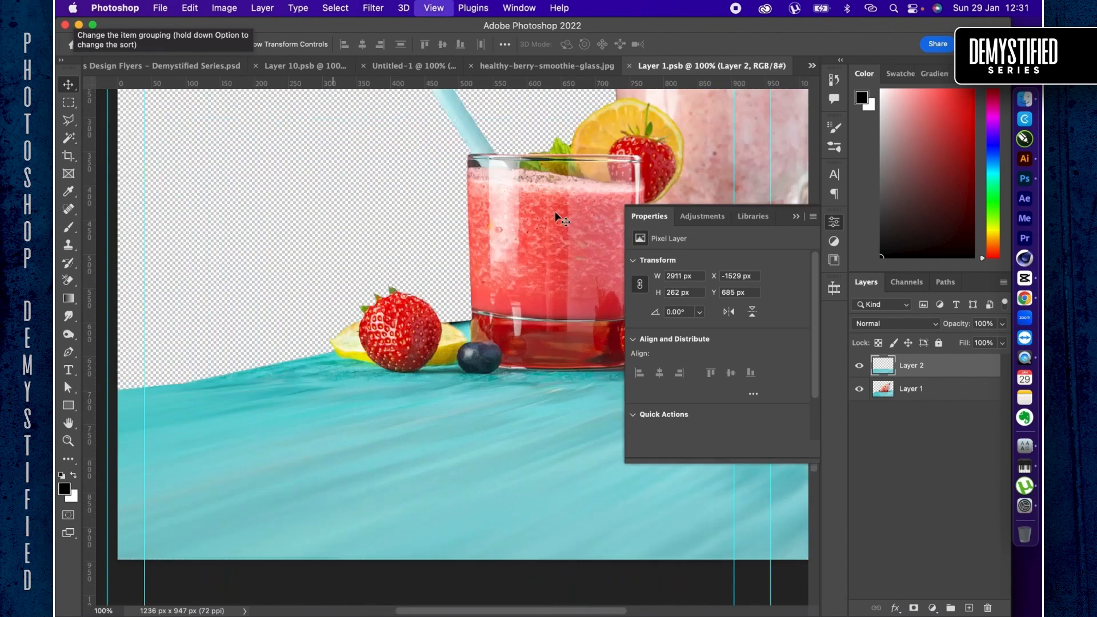
pyautogui.hscroll(10, 464, 215)
pyautogui.scroll(5, 463, 214)
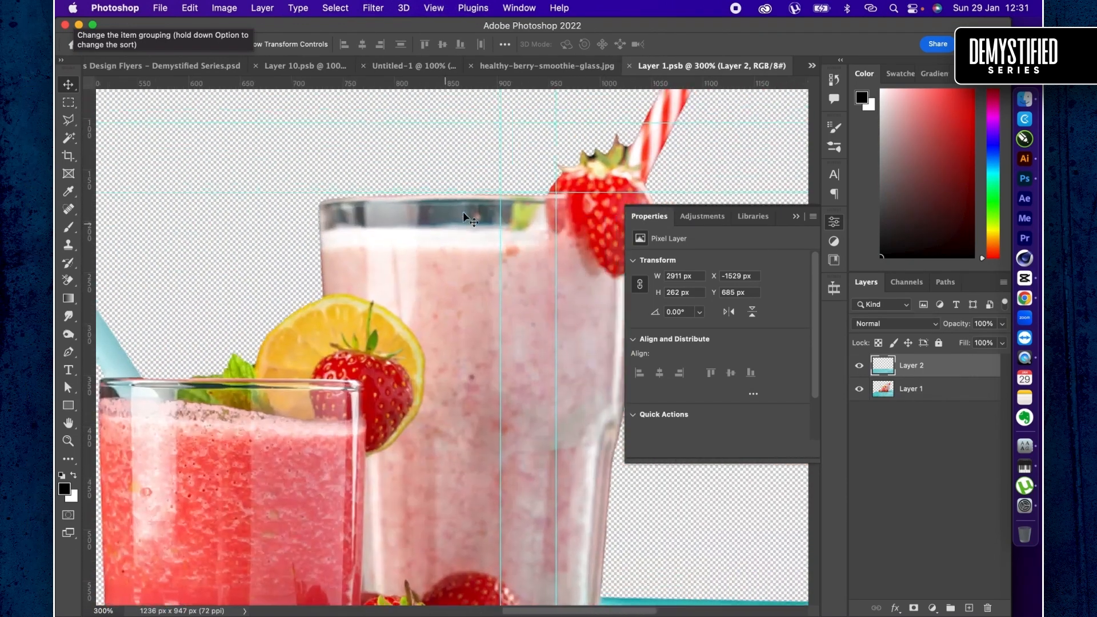
# - Outline the empty rim of the tall glass with a polygonal selection about 256 x 64 px
pyautogui.press('l')
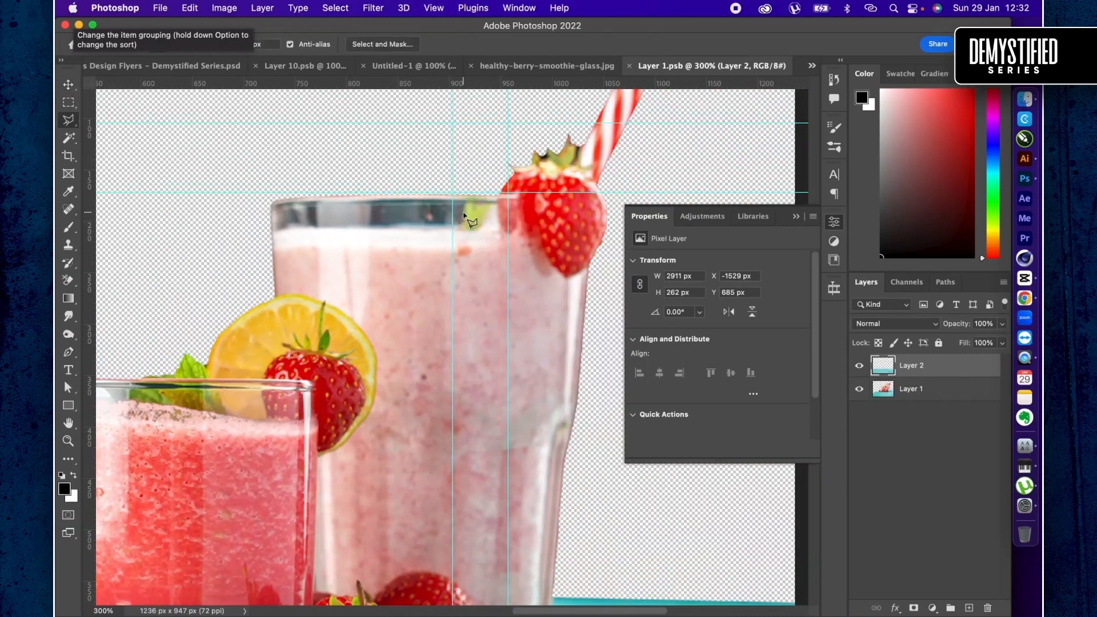
pyautogui.click(401, 168)
pyautogui.click(233, 182)
pyautogui.click(253, 231)
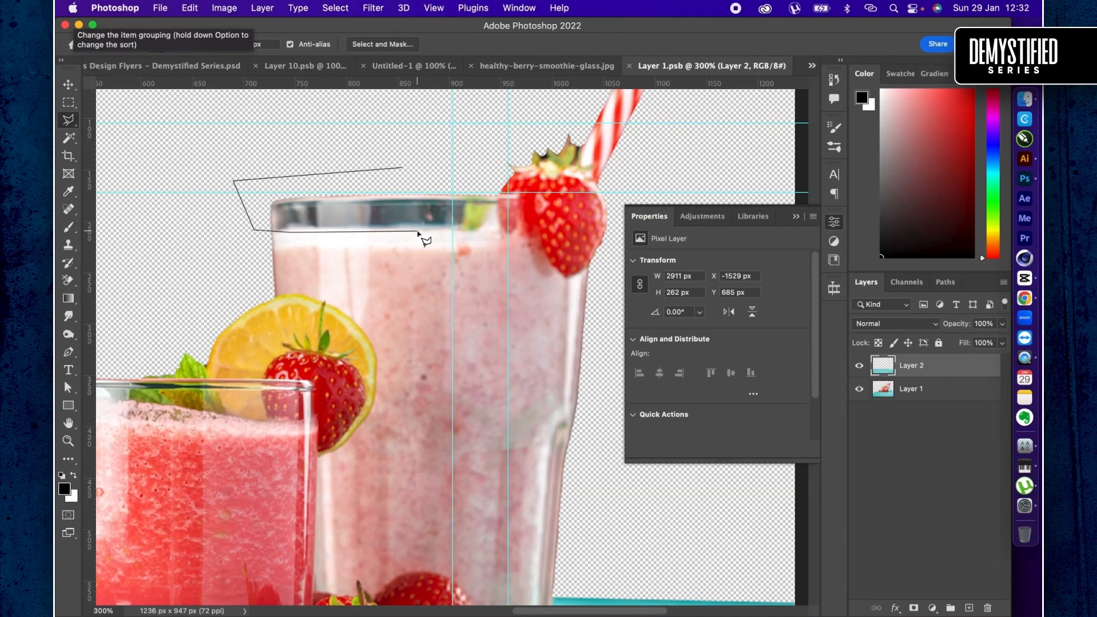
pyautogui.click(496, 231)
pyautogui.click(496, 171)
pyautogui.click(496, 172)
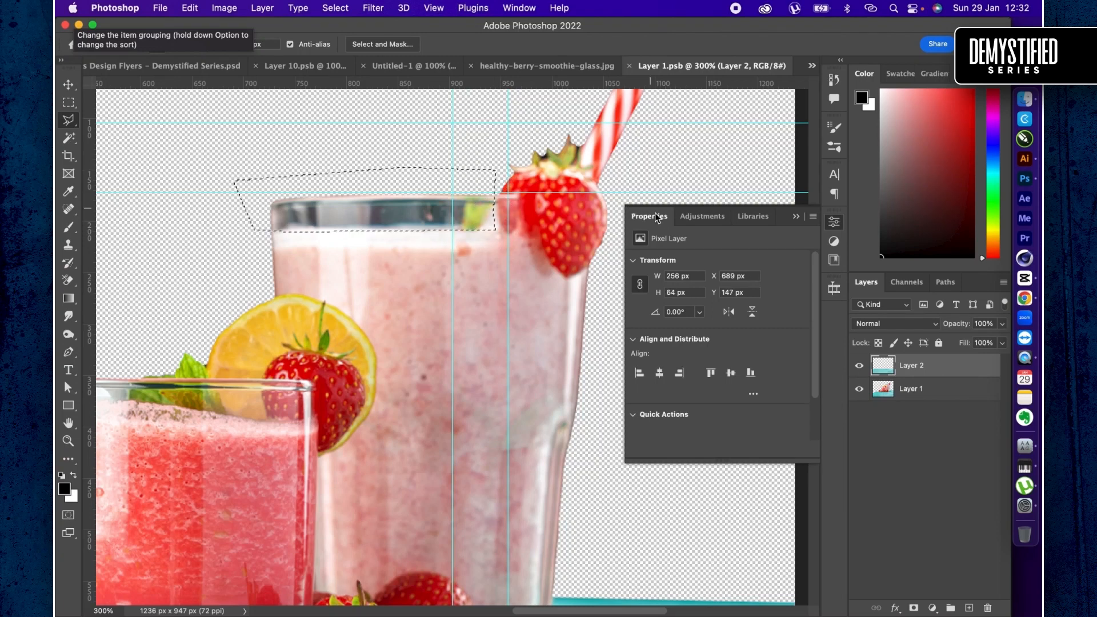
# - Colorize the selected glass rim on Layer 1 with hue 342 and saturation 52, and clear the selection
pyautogui.click(915, 391)
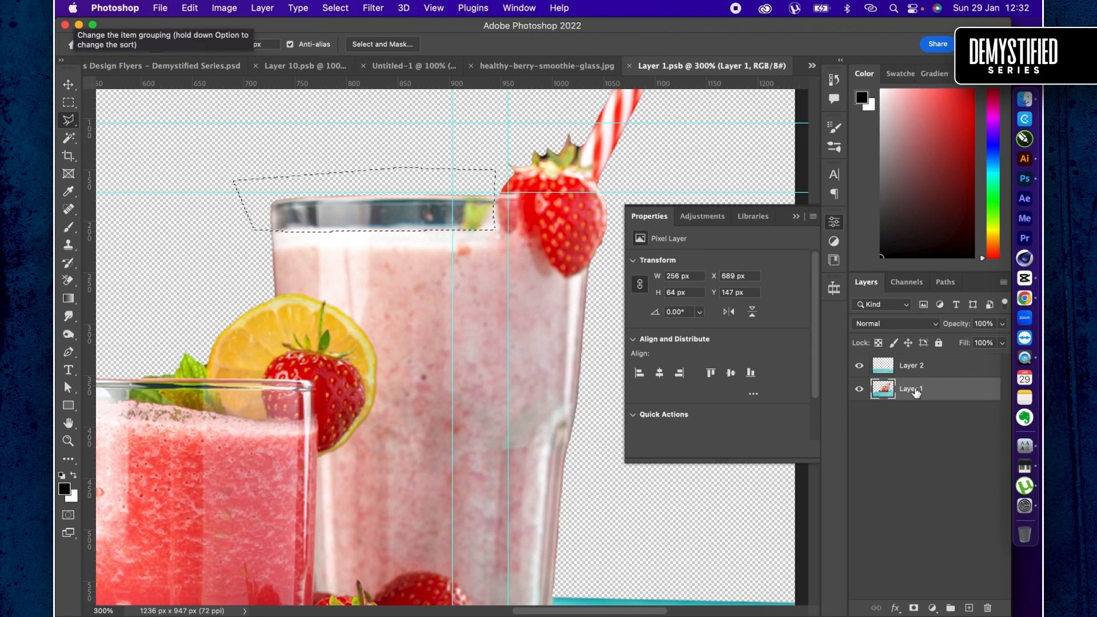
pyautogui.press('super+u')
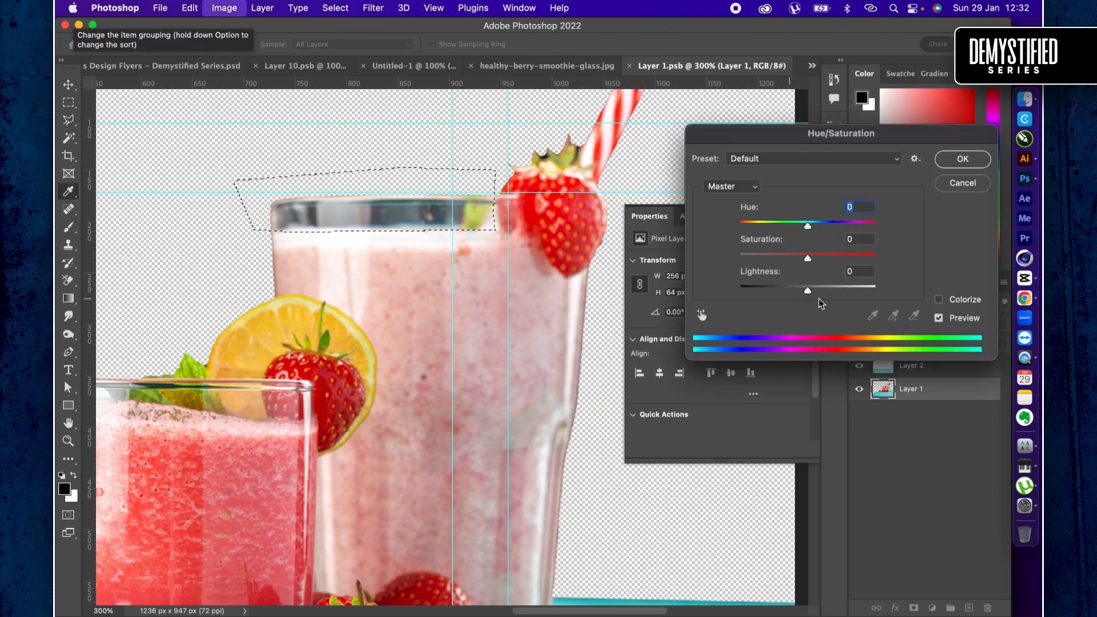
pyautogui.click(939, 300)
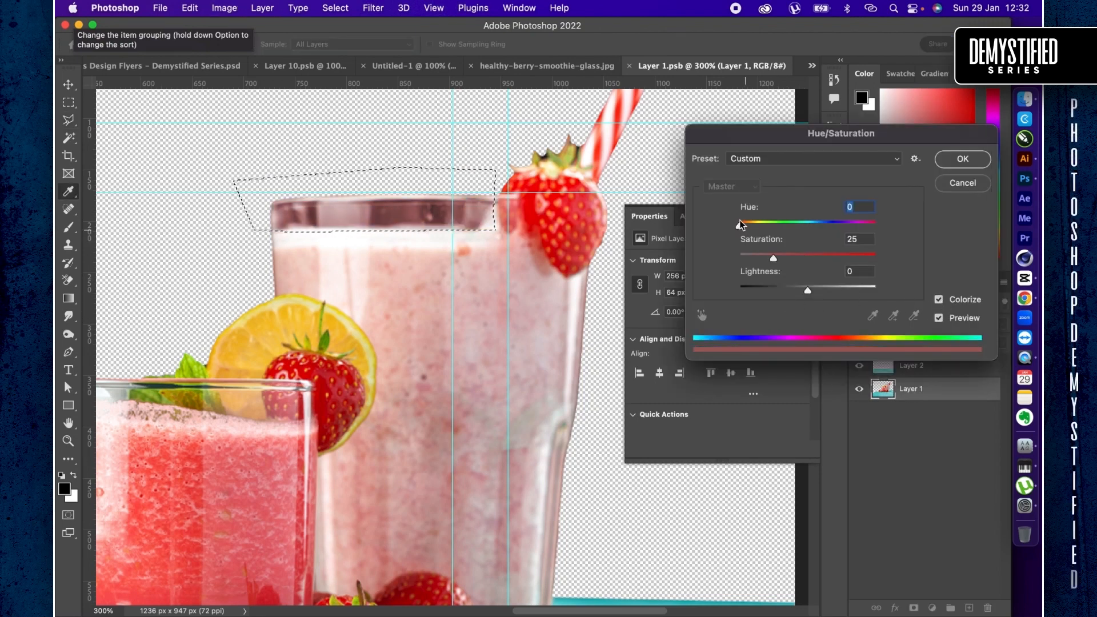
pyautogui.moveTo(805, 255); pyautogui.dragTo(810, 256)
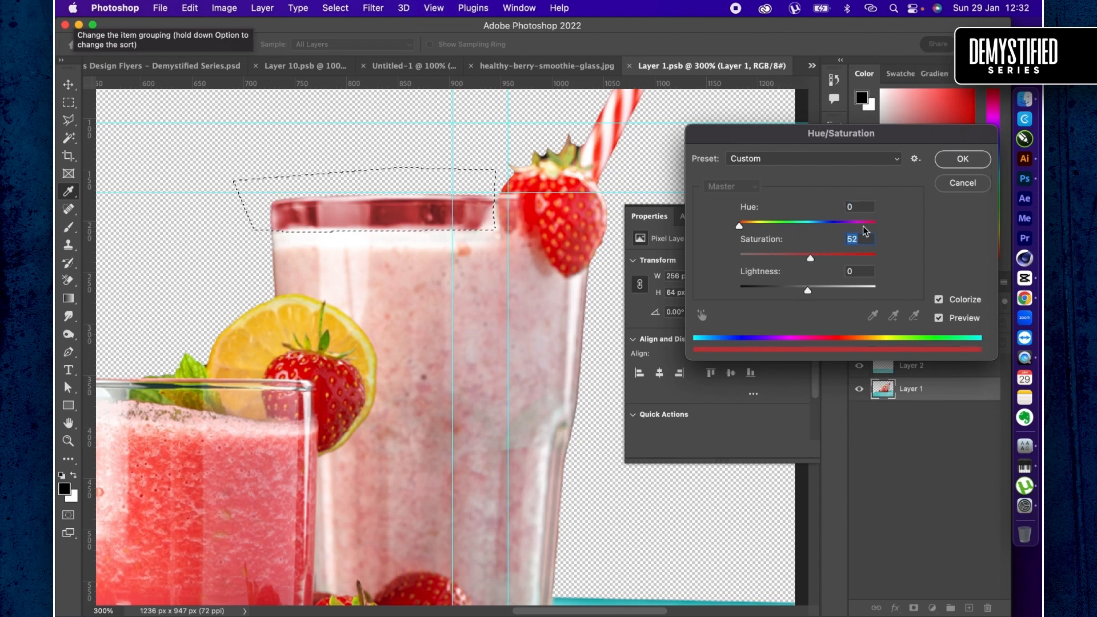
pyautogui.moveTo(865, 224); pyautogui.dragTo(870, 225)
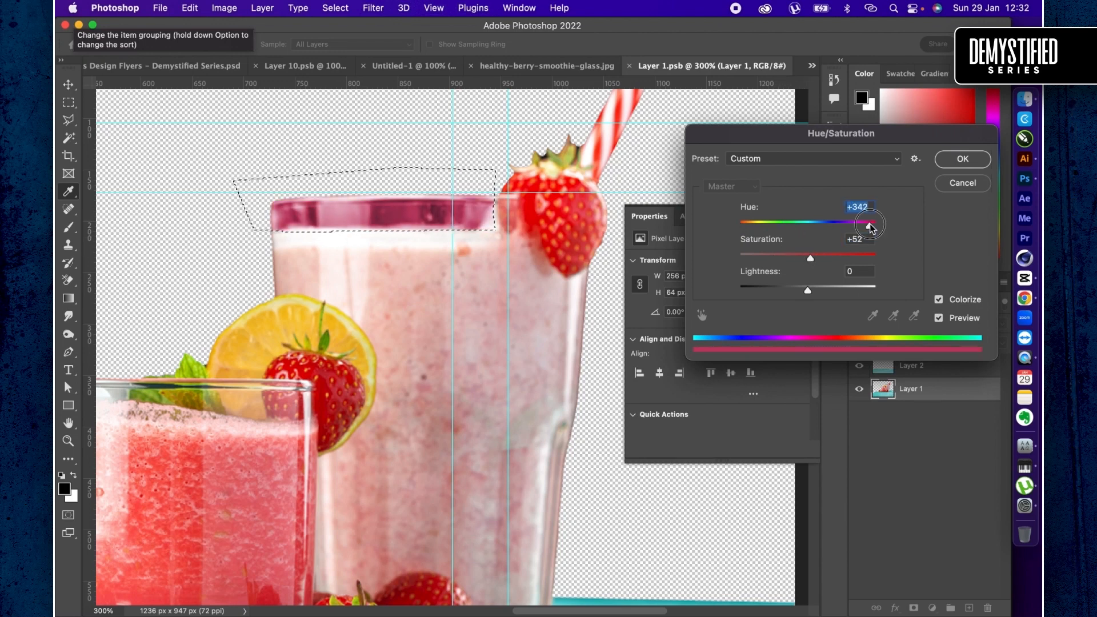
pyautogui.click(940, 162)
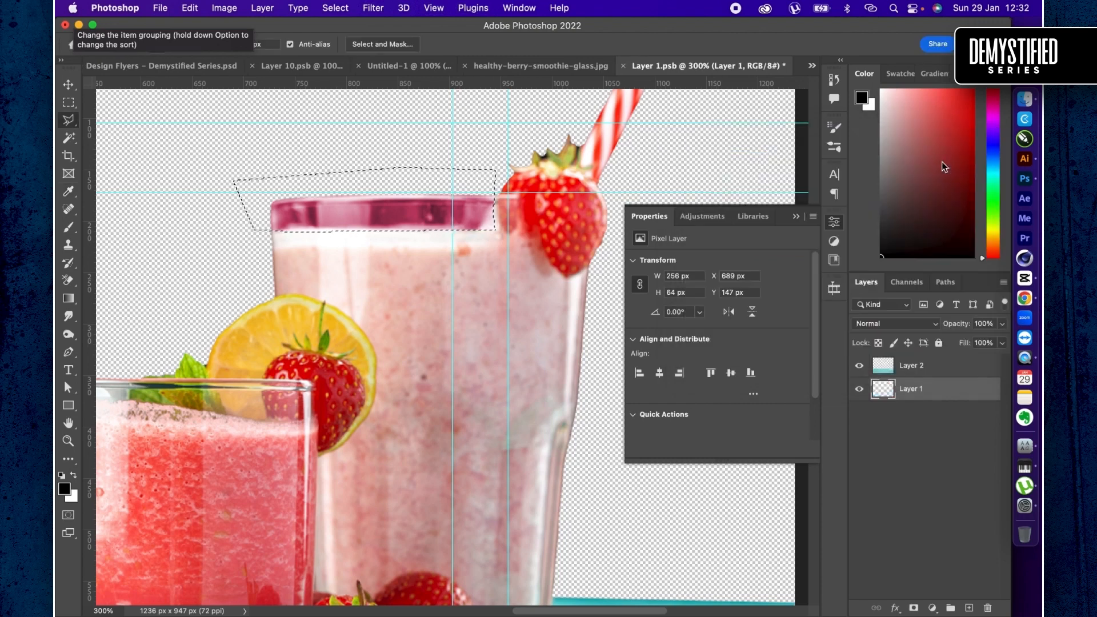
pyautogui.press('super+d')
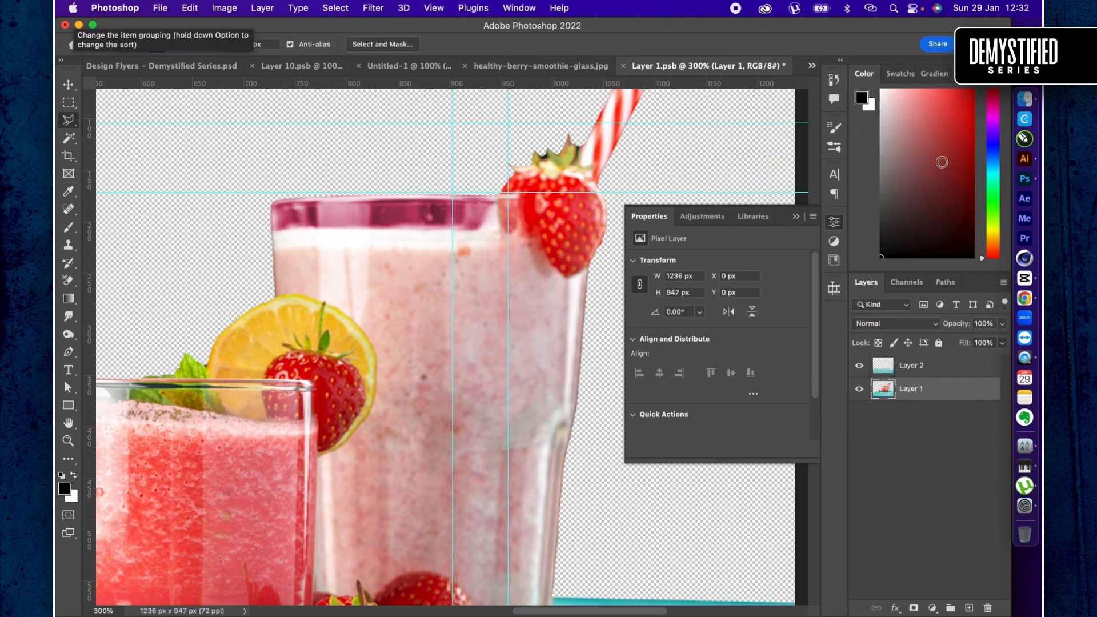
# - Save the drinks smart object and return to the Untitled-1 design
pyautogui.press('super+s')
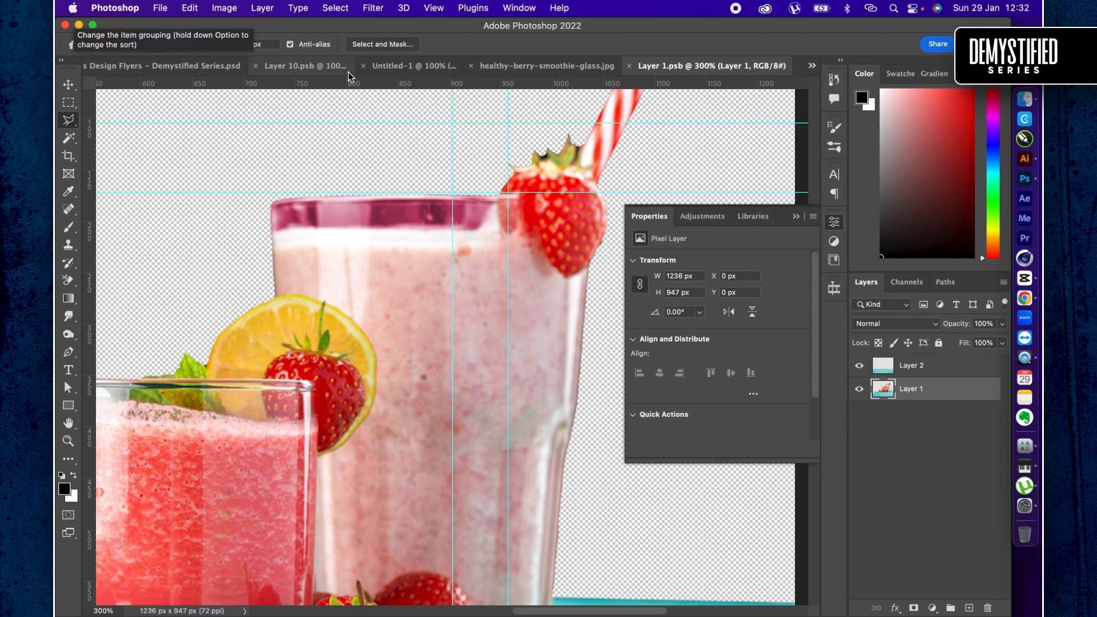
pyautogui.click(351, 72)
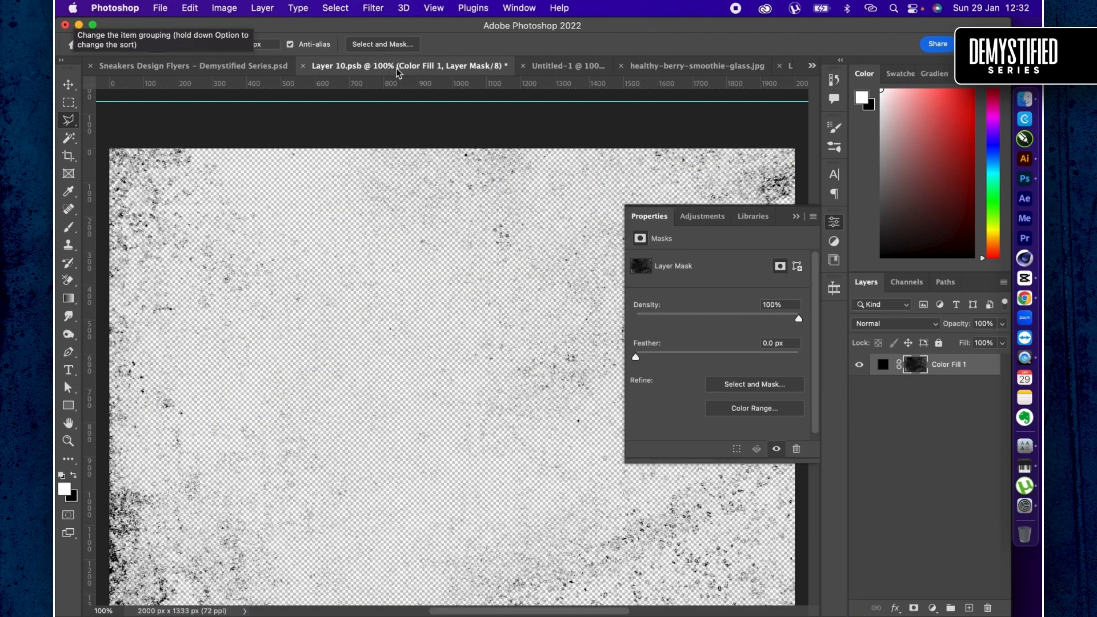
pyautogui.click(588, 66)
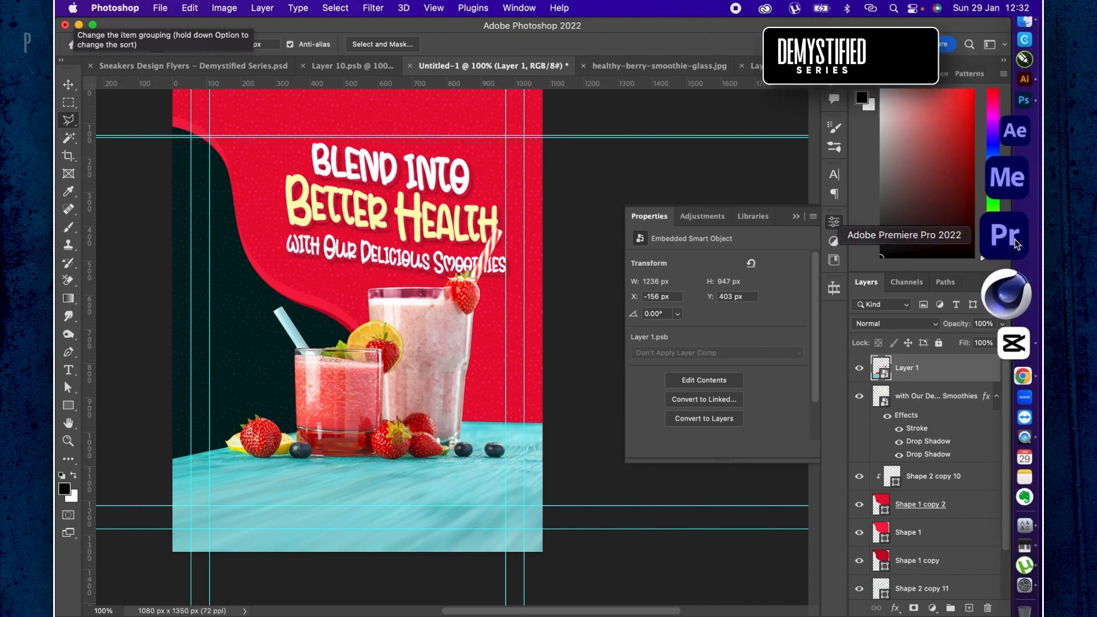
# - Open the headline smart object and draw a rectangle about 683 x 43 px just below "with Our Delicious Smoothies"
pyautogui.doubleClick(879, 403)
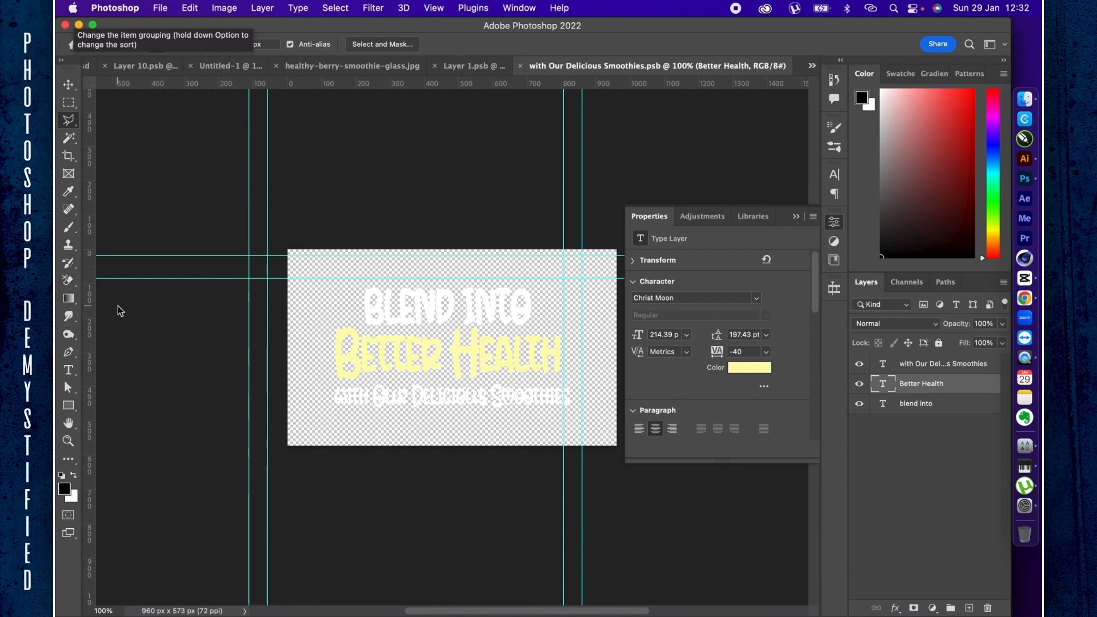
pyautogui.press('p')
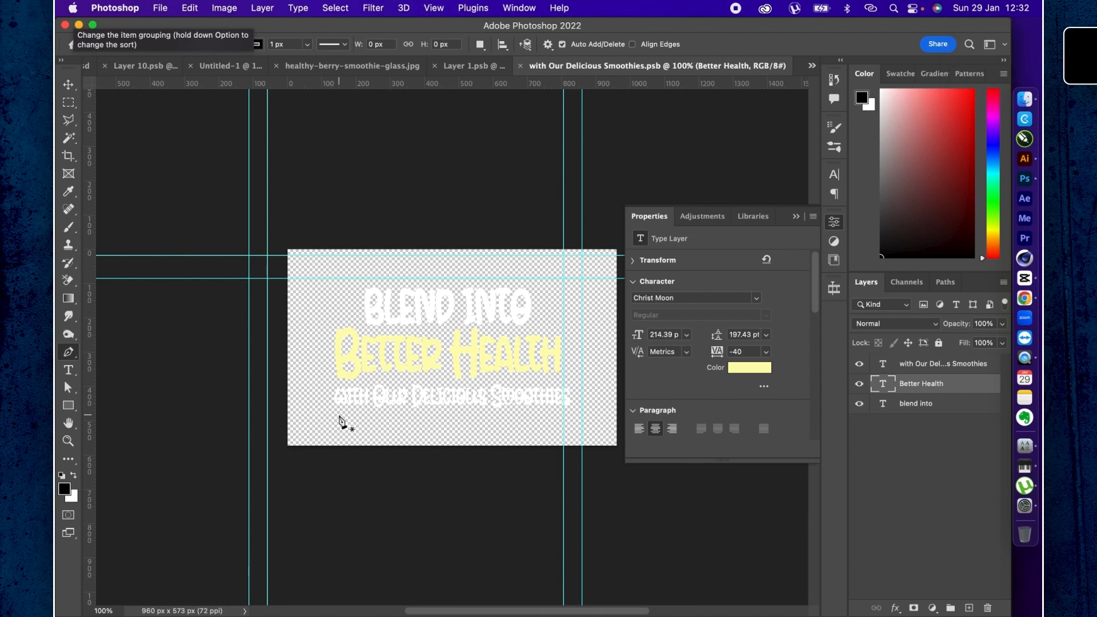
pyautogui.click(68, 407)
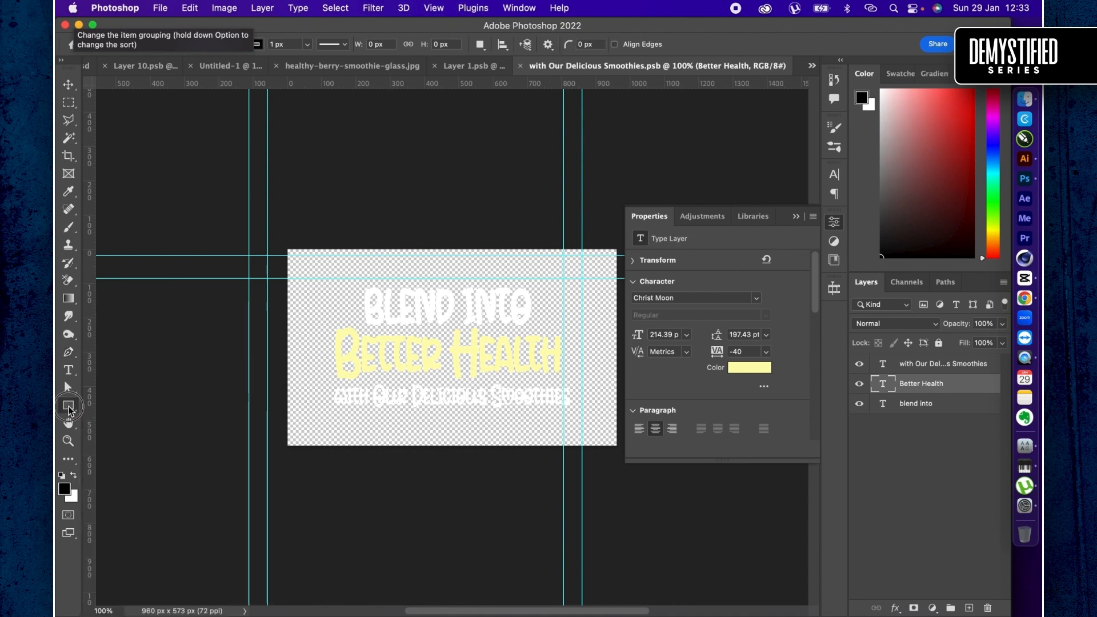
pyautogui.moveTo(337, 407); pyautogui.dragTo(572, 423)
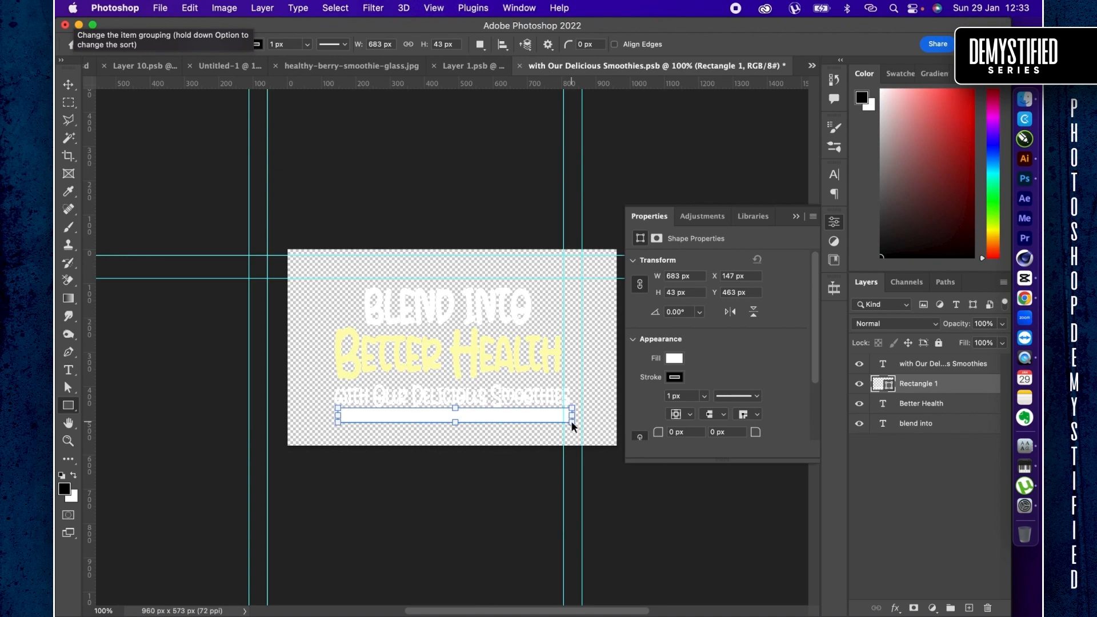
# - Round all corners of the new rectangle to about 21 px so its ends become semicircular
pyautogui.press('super+plus')
pyautogui.press('super+plus')
pyautogui.press('super+plus')
pyautogui.scroll(-5, 570, 421)
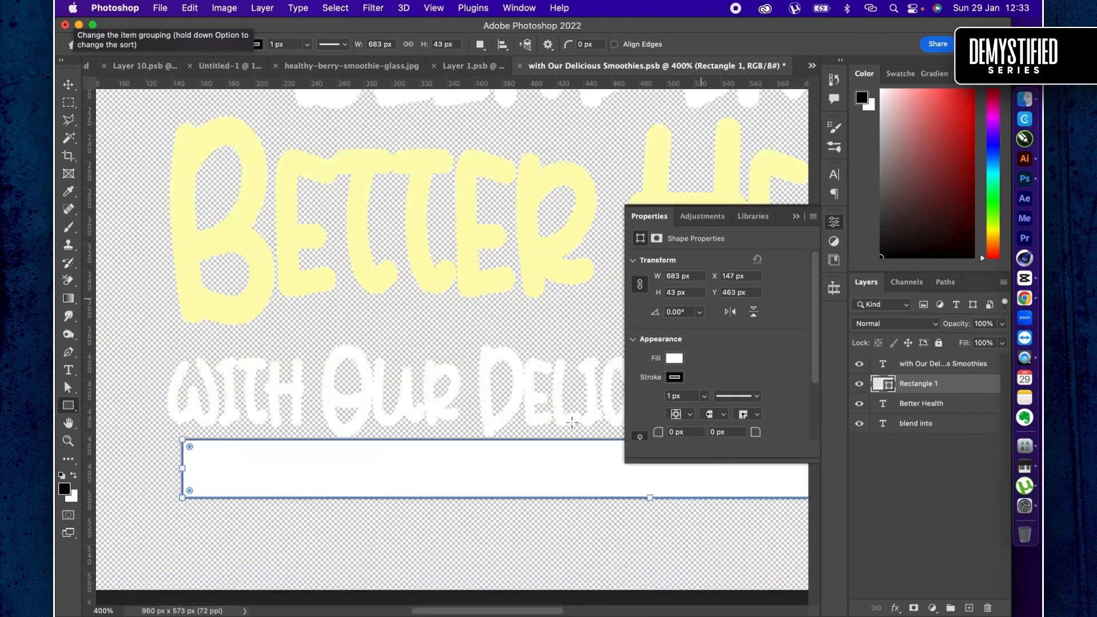
pyautogui.hscroll(-5, 571, 421)
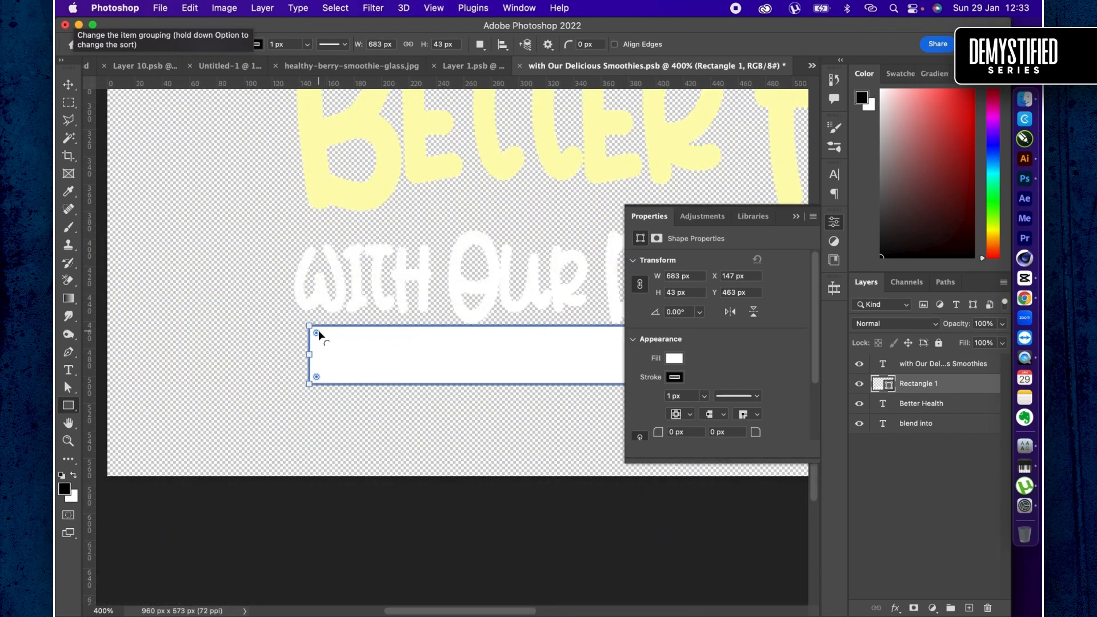
pyautogui.moveTo(318, 333); pyautogui.dragTo(403, 375)
# - Remove the stroke from the rounded rectangle below "with Our Delicious Smoothies" and fill it with a recently used bright pinkish red
pyautogui.click(673, 379)
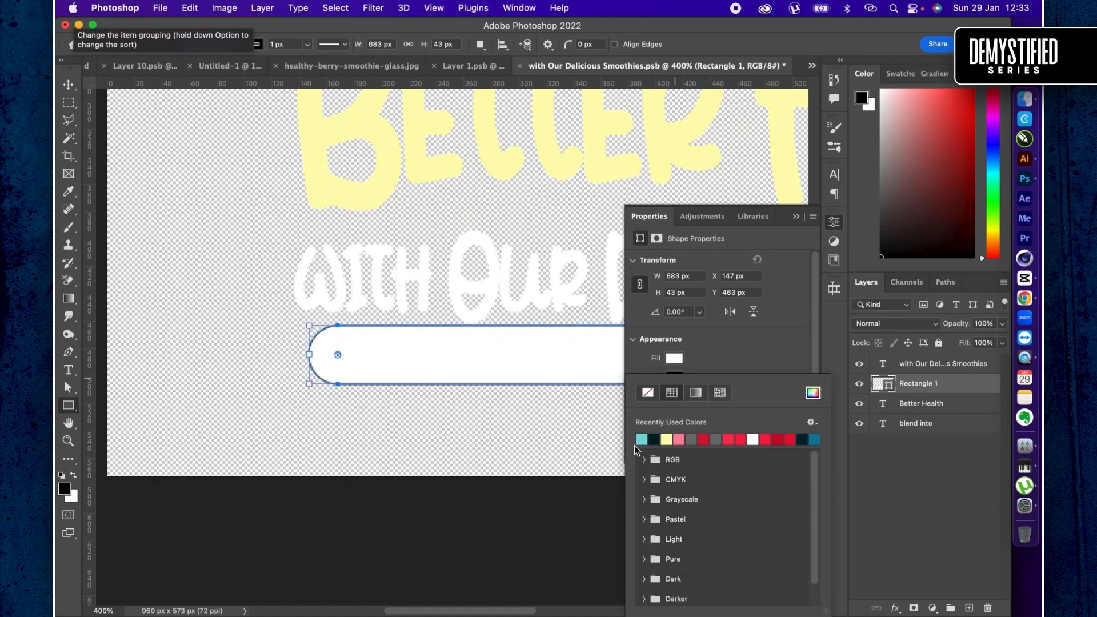
pyautogui.click(649, 393)
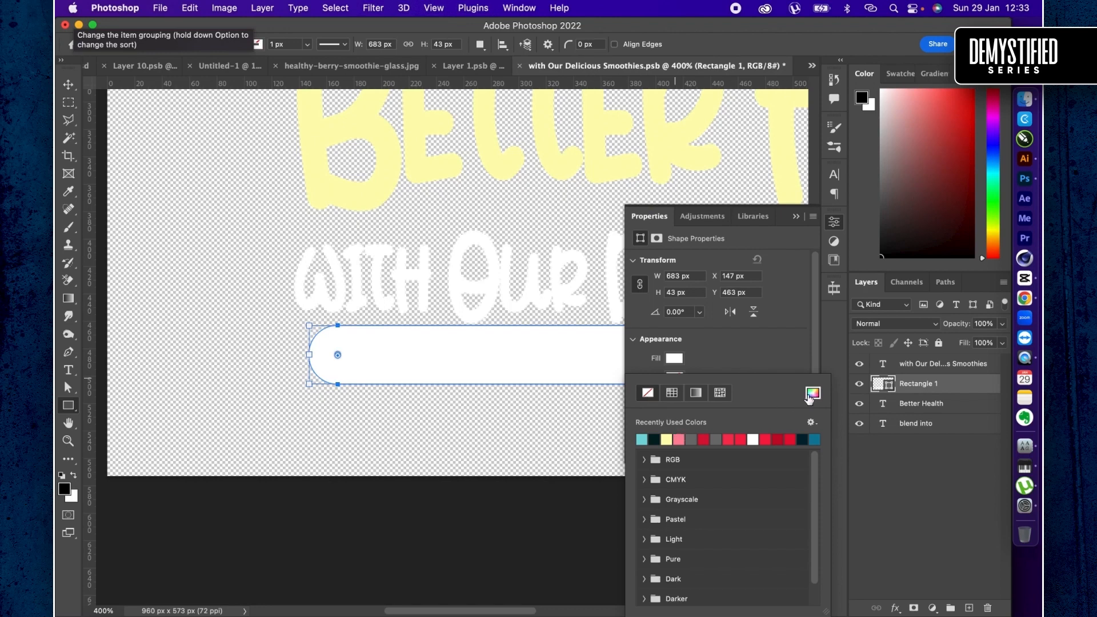
pyautogui.click(703, 439)
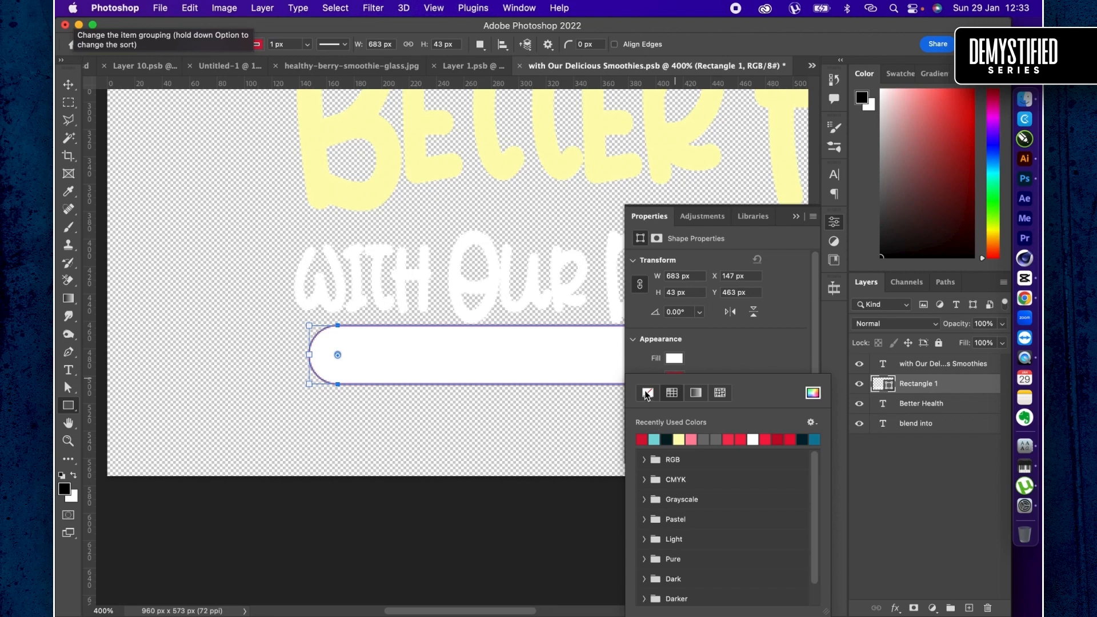
pyautogui.click(647, 393)
pyautogui.click(675, 372)
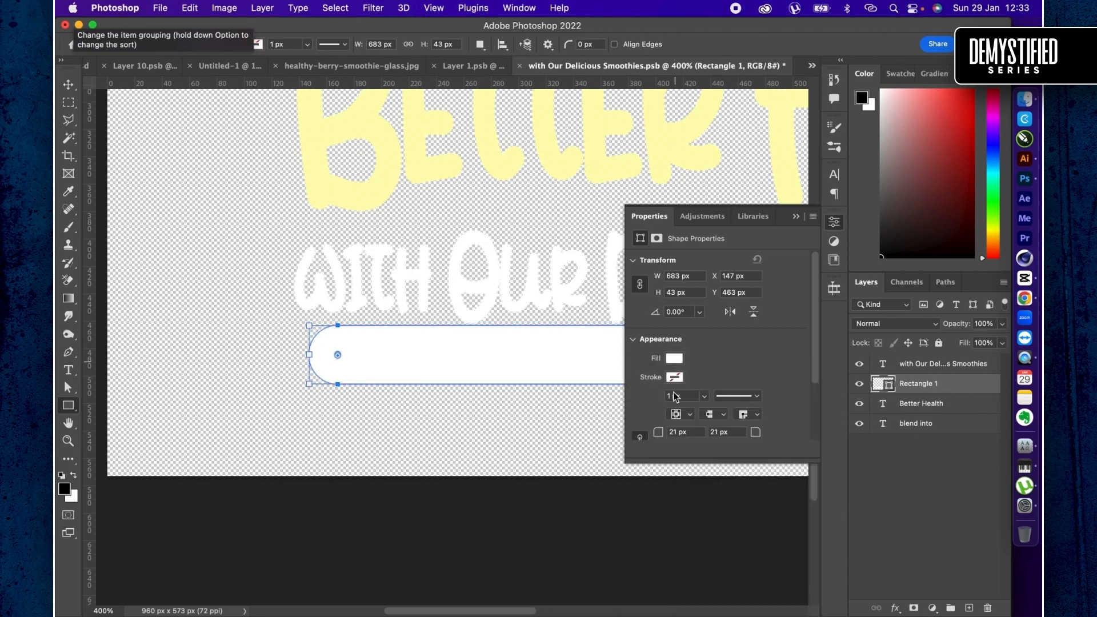
pyautogui.click(674, 358)
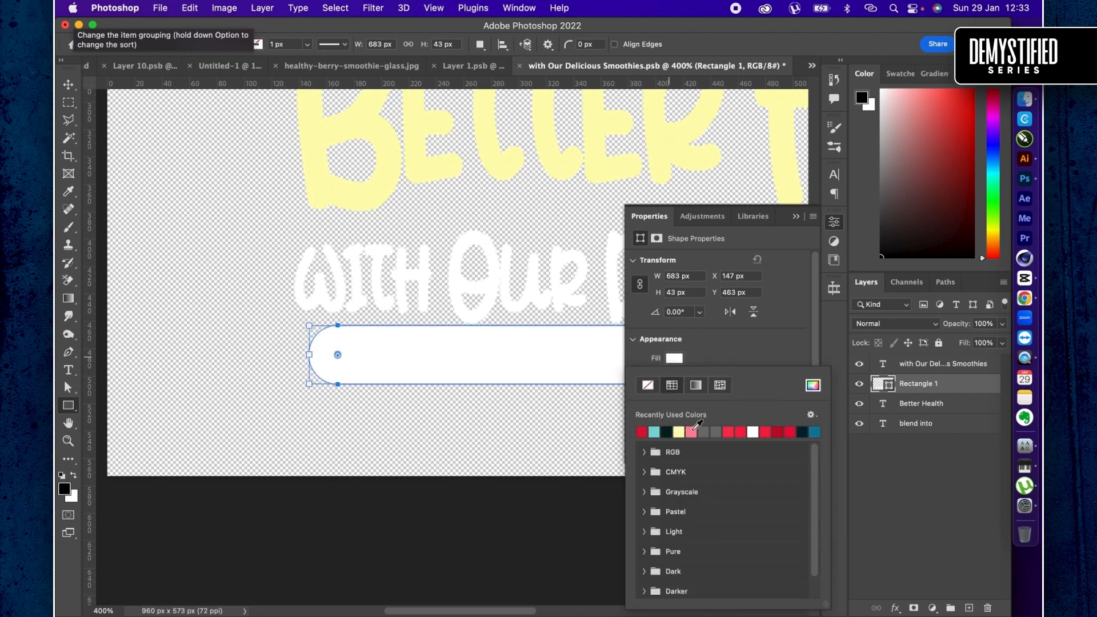
pyautogui.click(730, 430)
# - Move the red bar slightly lower and to the left, and place a duplicate of it above "Blend into"
pyautogui.press('v')
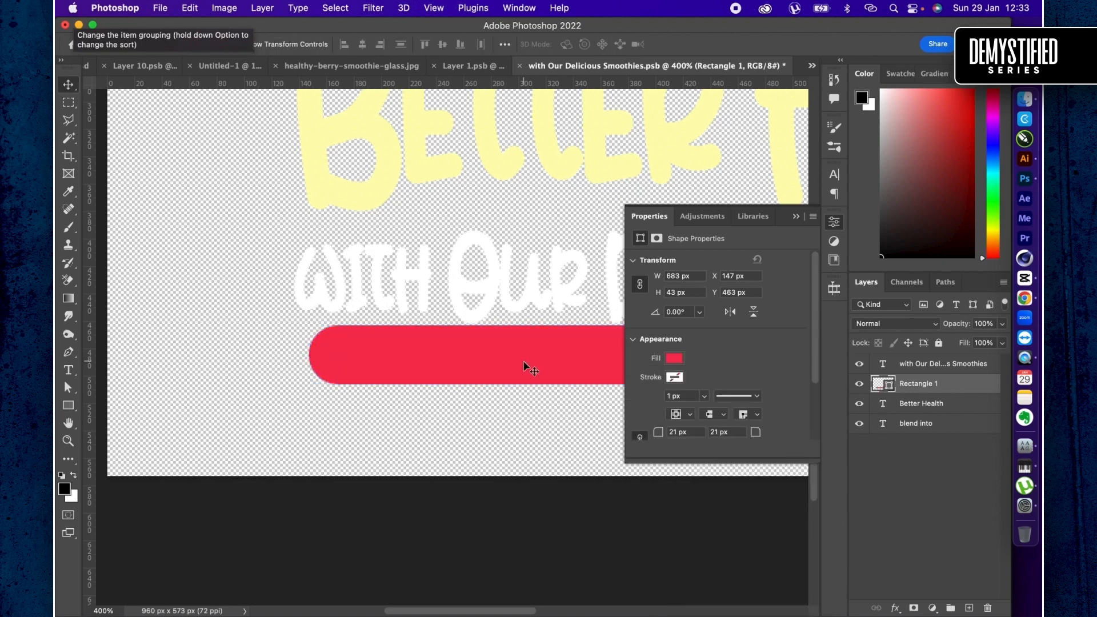
pyautogui.scroll(-5, 524, 362)
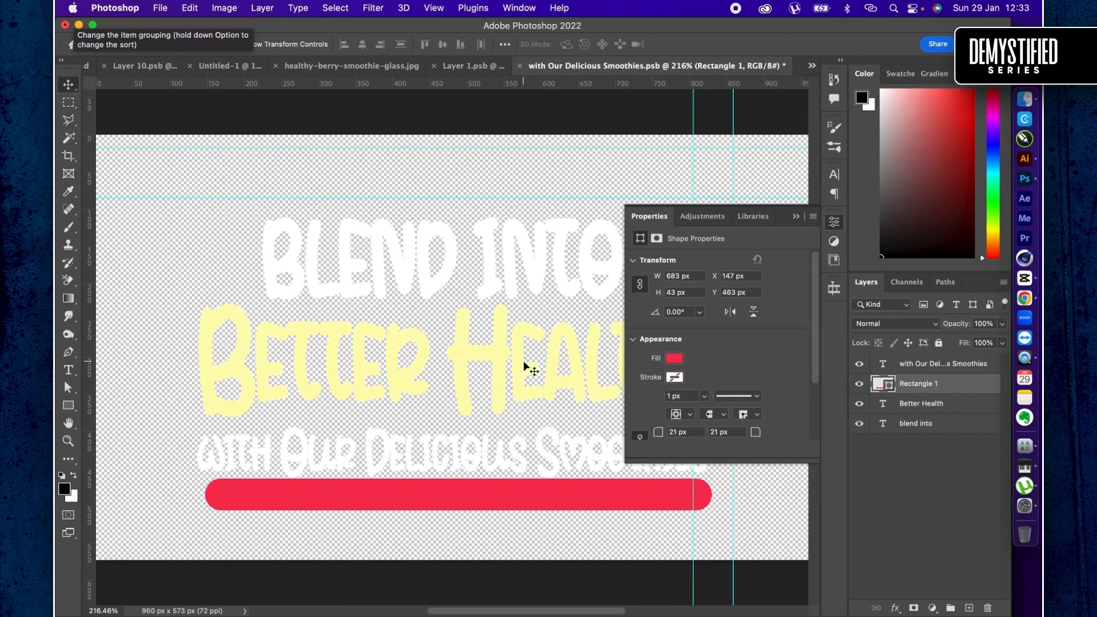
pyautogui.moveTo(512, 427); pyautogui.dragTo(512, 434)
pyautogui.moveTo(435, 514); pyautogui.dragTo(463, 196)
# - Scale the duplicated red bar above "Blend into" proportionally to 82%
pyautogui.press('super+t')
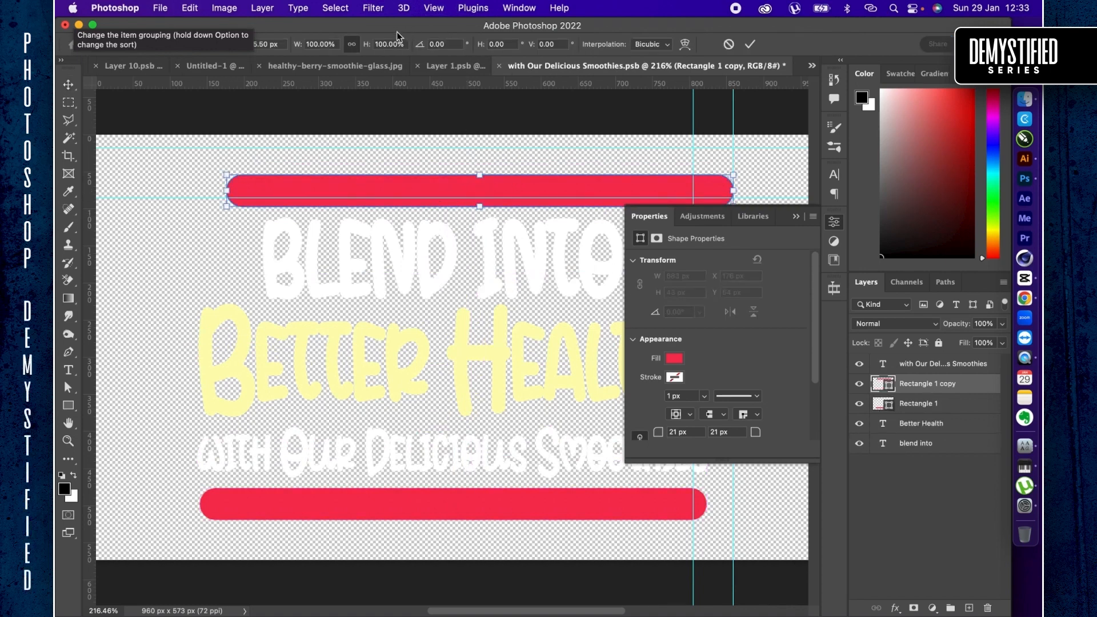
pyautogui.moveTo(367, 46); pyautogui.dragTo(350, 52)
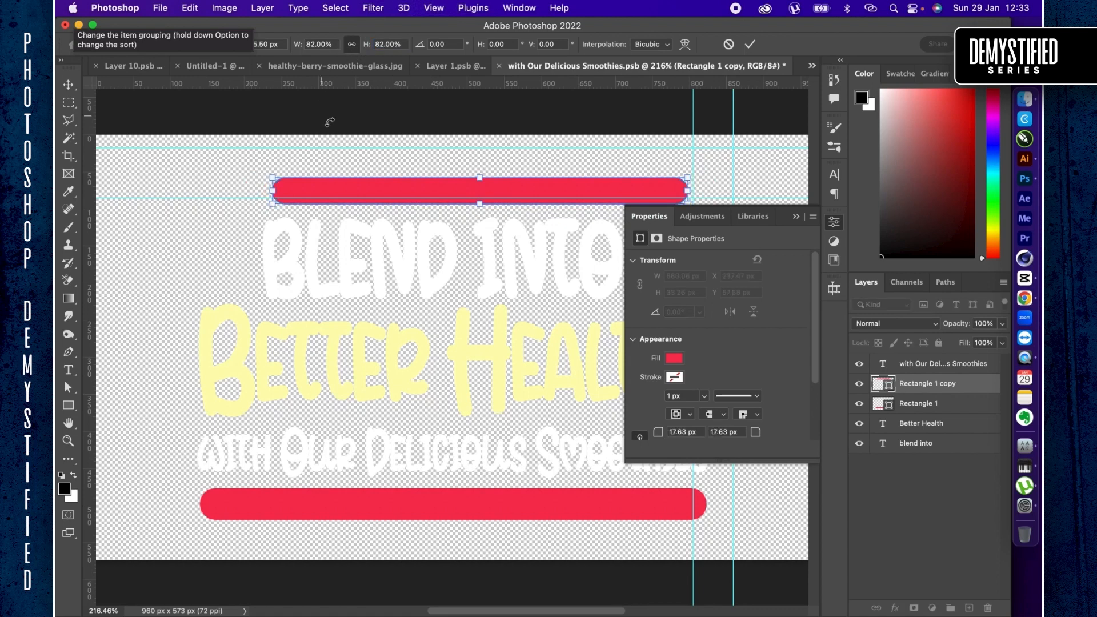
pyautogui.press('Return')
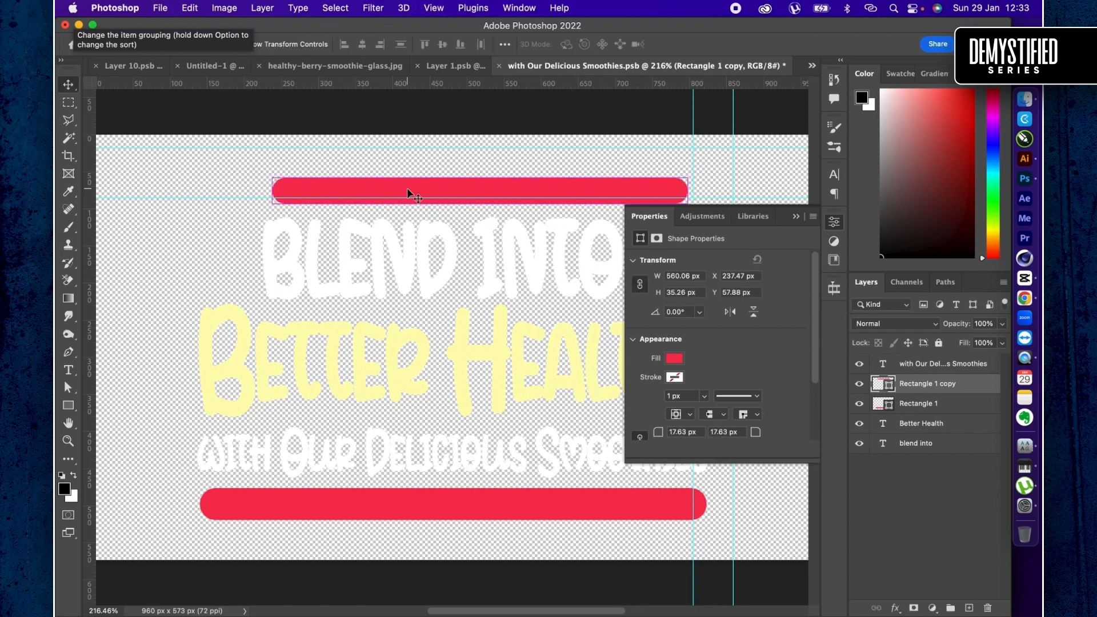
# - Save the headline smart object and return to the Untitled-1 design, leaving that design open
pyautogui.press('super+s')
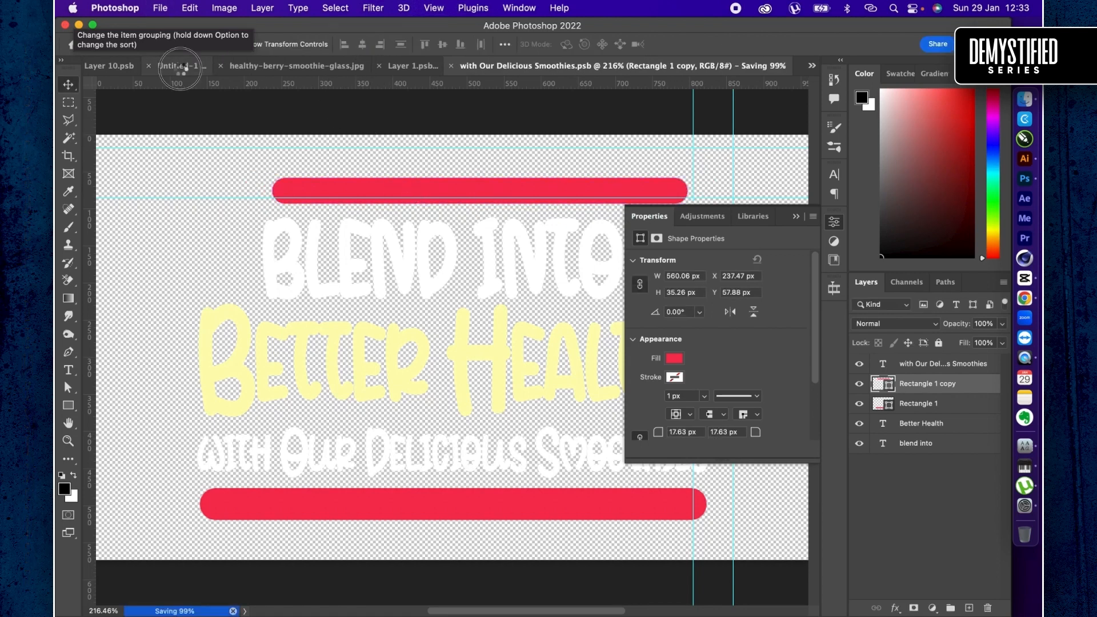
pyautogui.click(180, 68)
pyautogui.press('super+w')
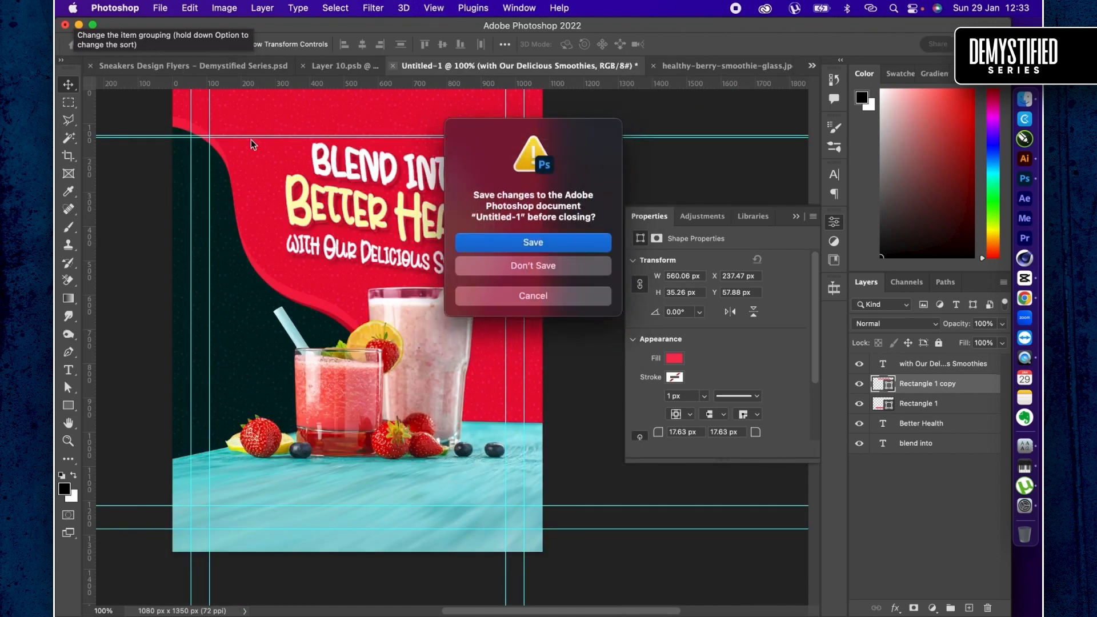
pyautogui.click(552, 296)
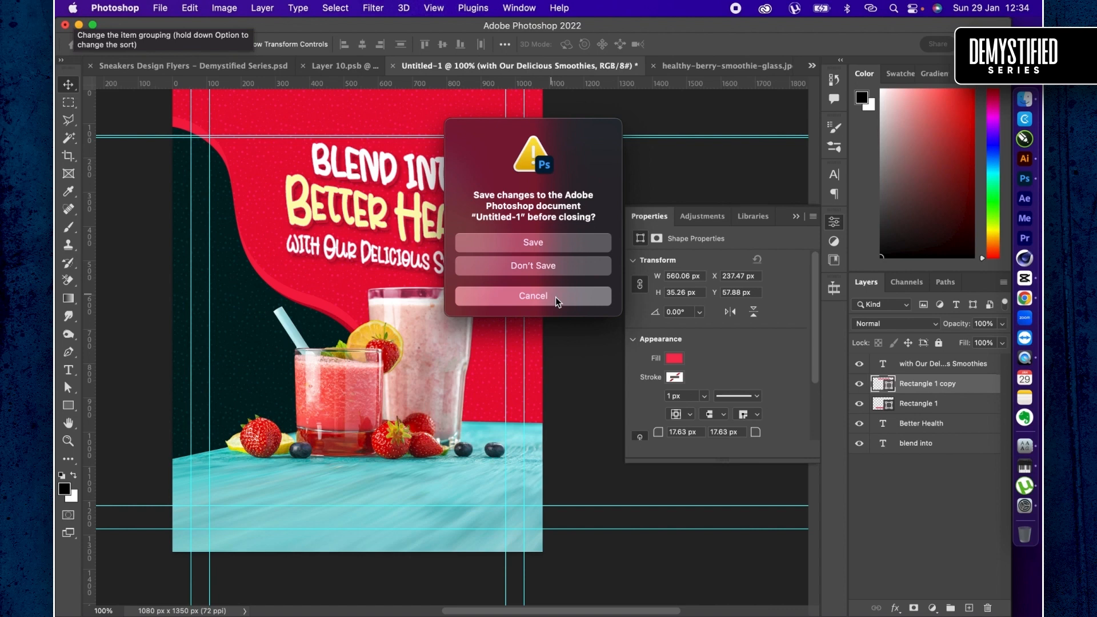
pyautogui.click(553, 297)
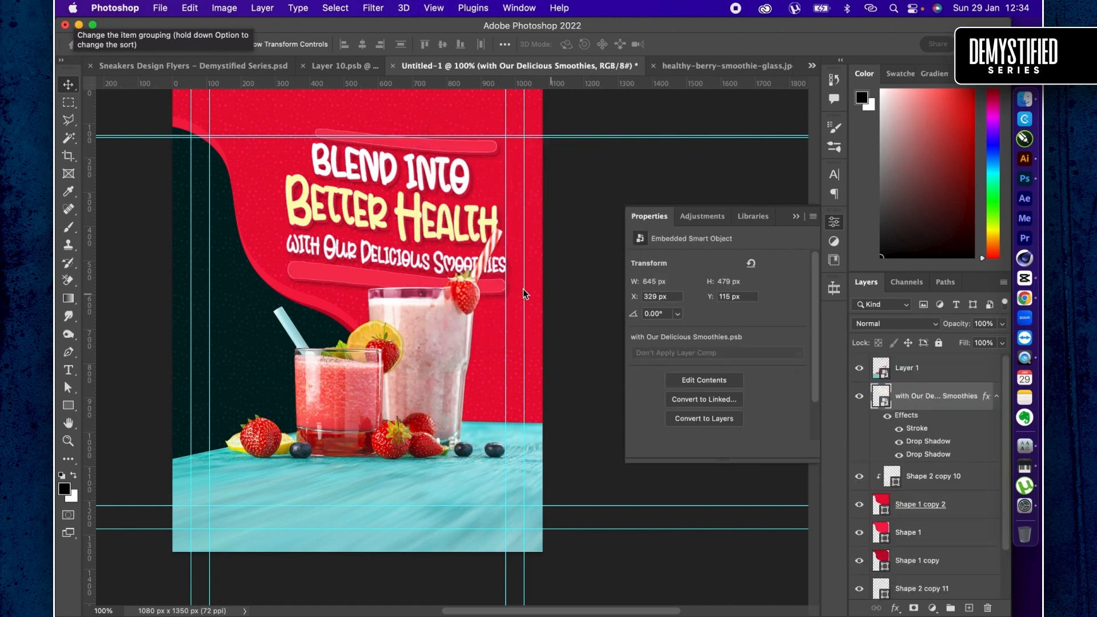
# - Reposition the headline smart object slightly higher on the red area and scale it proportionally to 90.62%
pyautogui.click(377, 222)
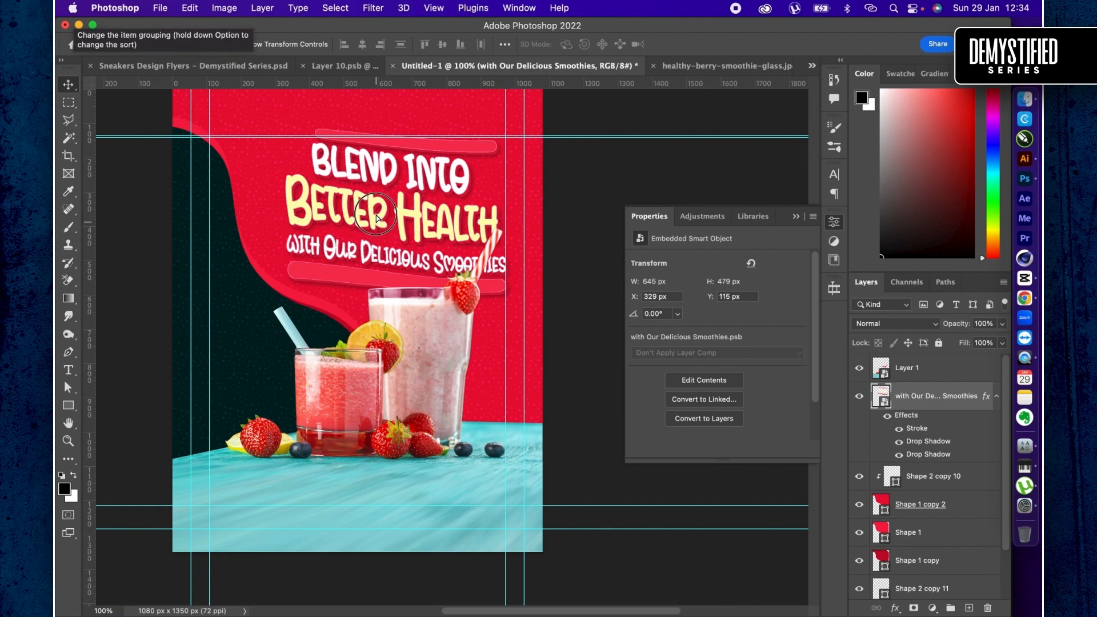
pyautogui.moveTo(376, 217); pyautogui.dragTo(373, 214)
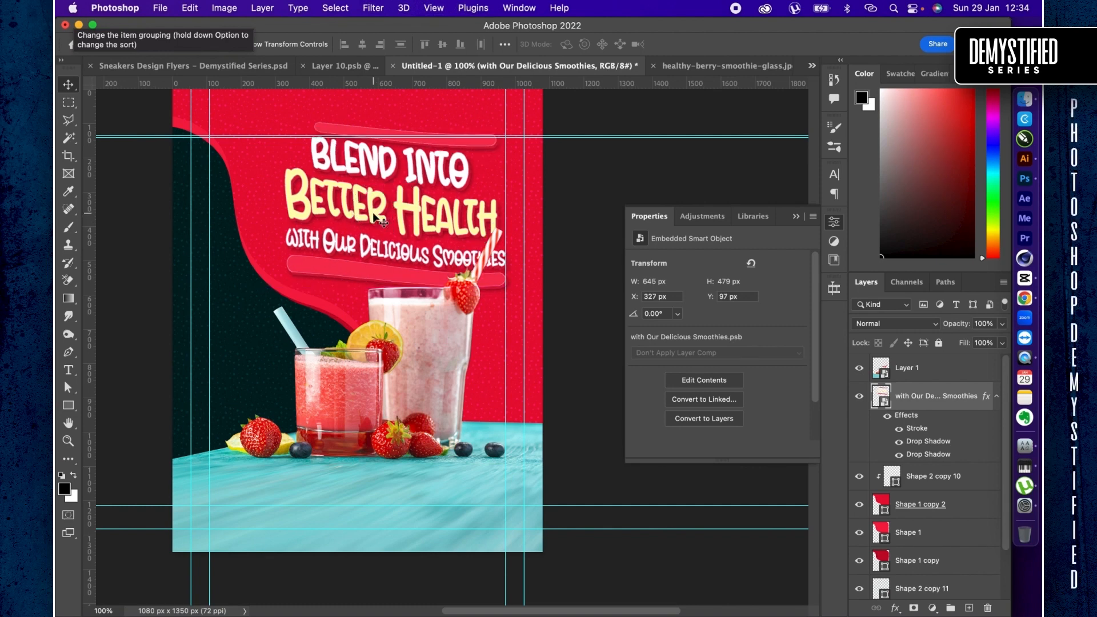
pyautogui.press('super+t')
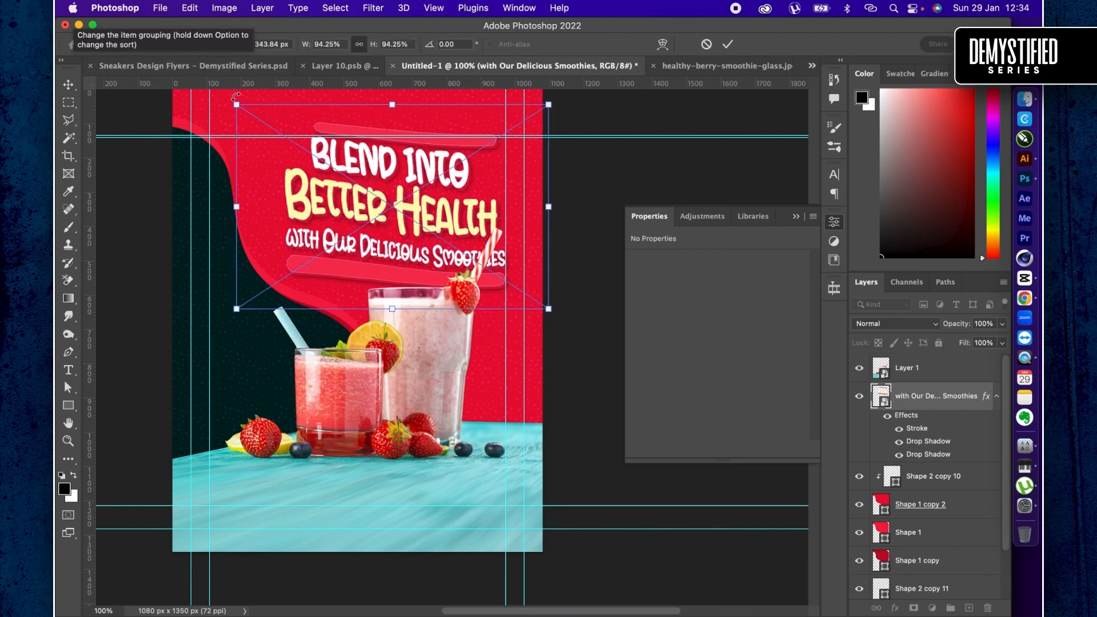
pyautogui.moveTo(234, 98); pyautogui.dragTo(243, 112)
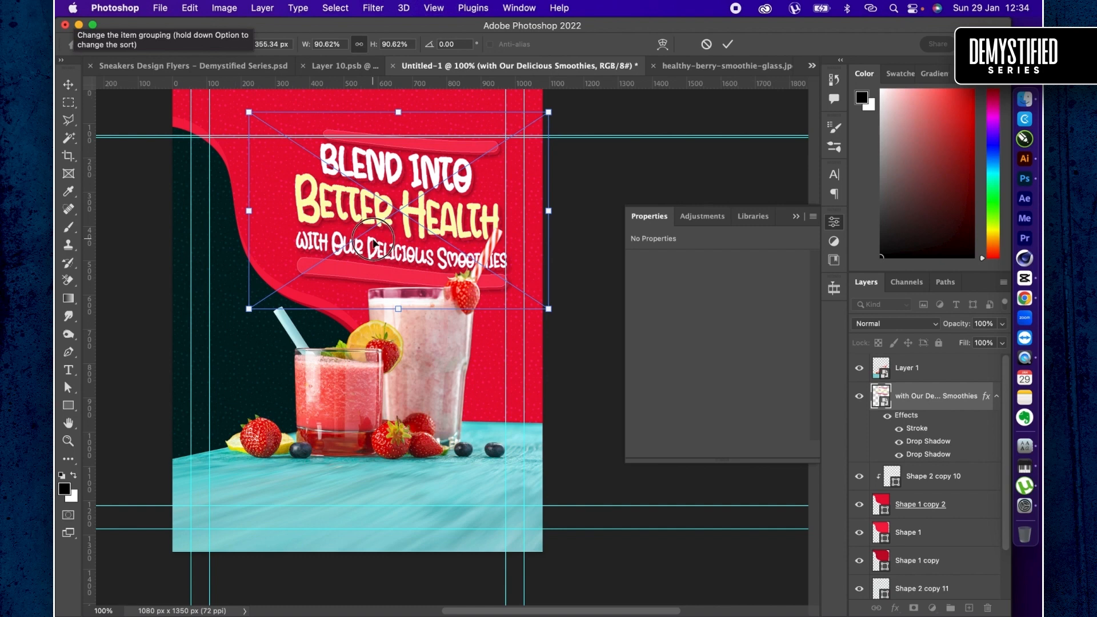
pyautogui.doubleClick(375, 243)
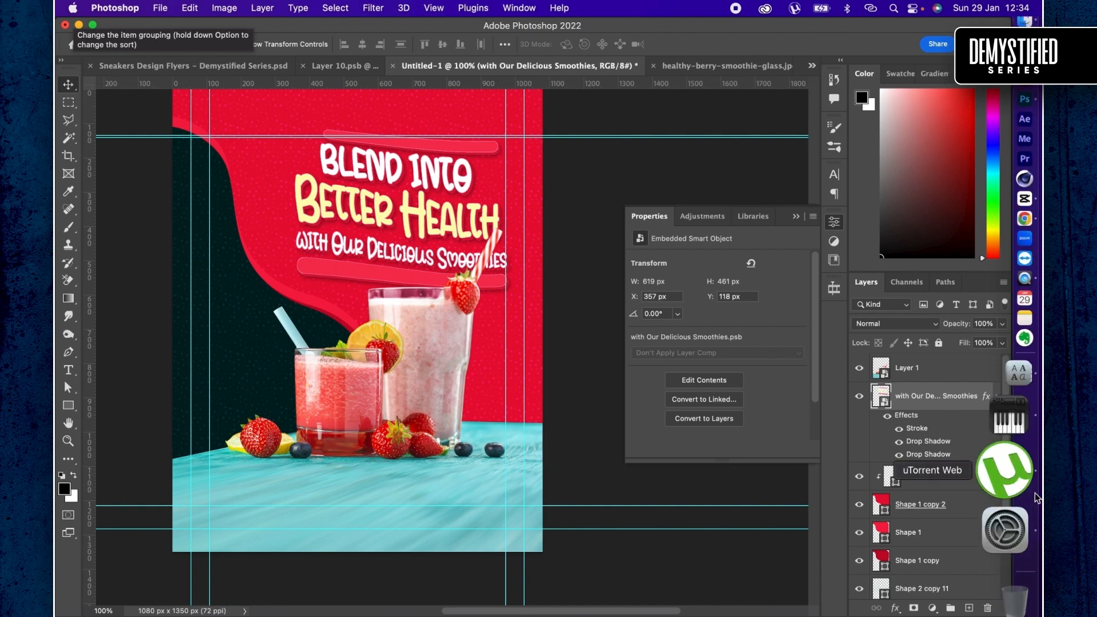
# - Add a linear black-to-transparent gradient fill above Layer 1 at 90° and 34% scale, positioned so it darkens the bottom of the table
pyautogui.hotkey('alt', ']')
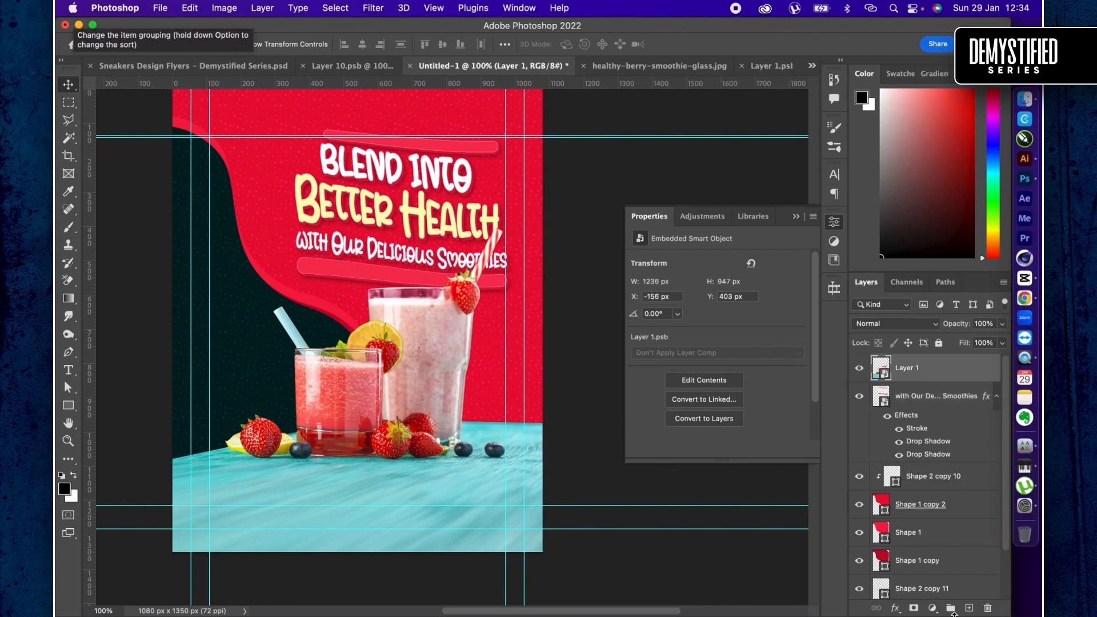
pyautogui.click(936, 611)
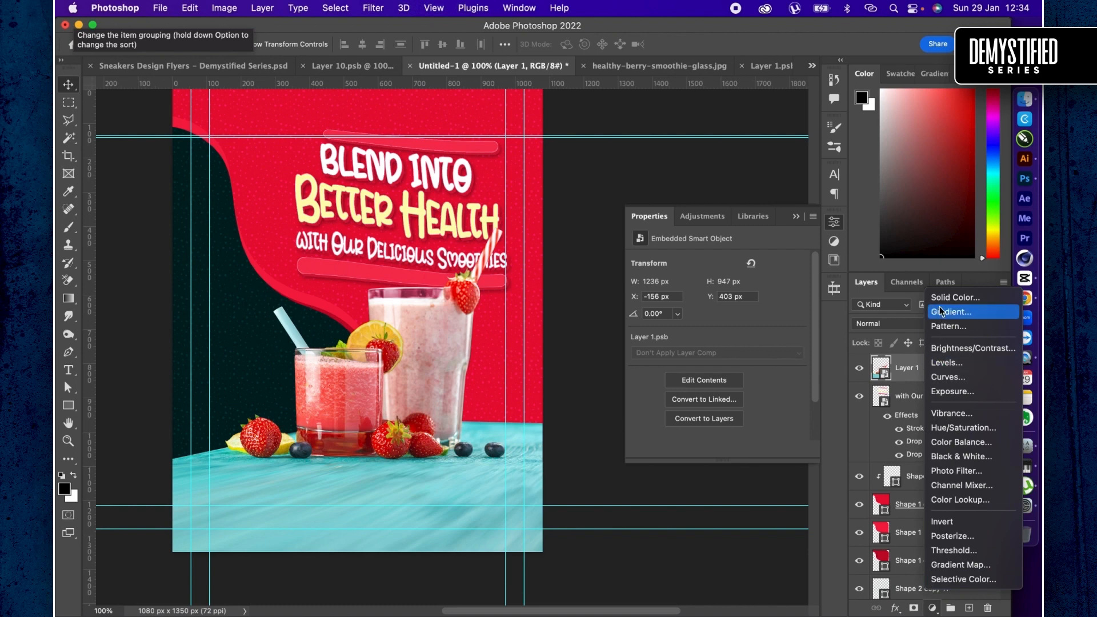
pyautogui.click(849, 301)
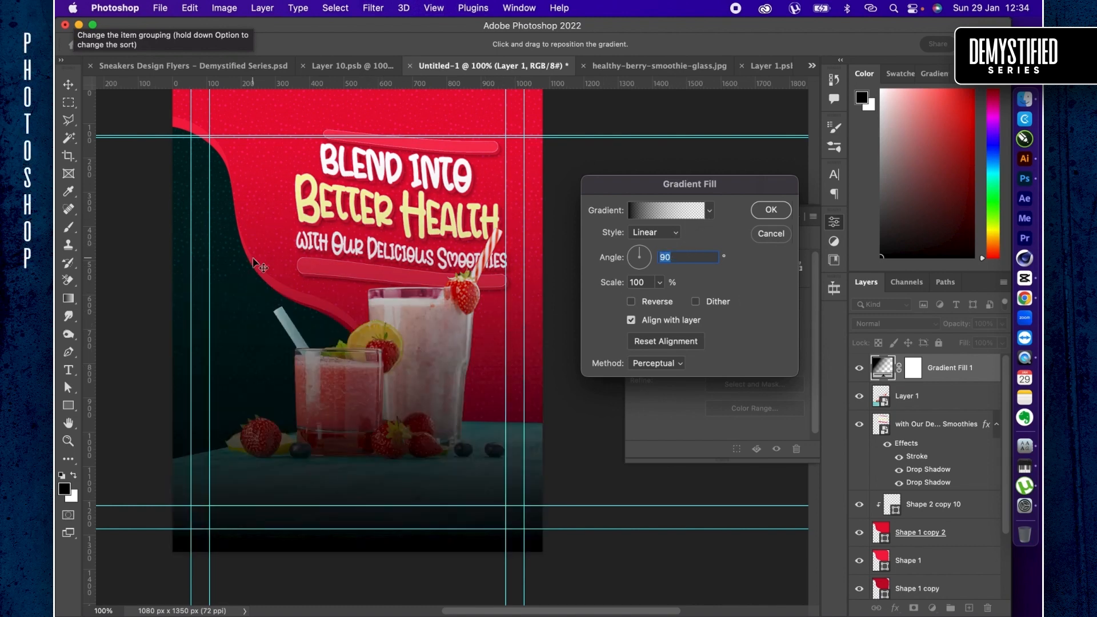
pyautogui.moveTo(253, 262); pyautogui.dragTo(272, 378)
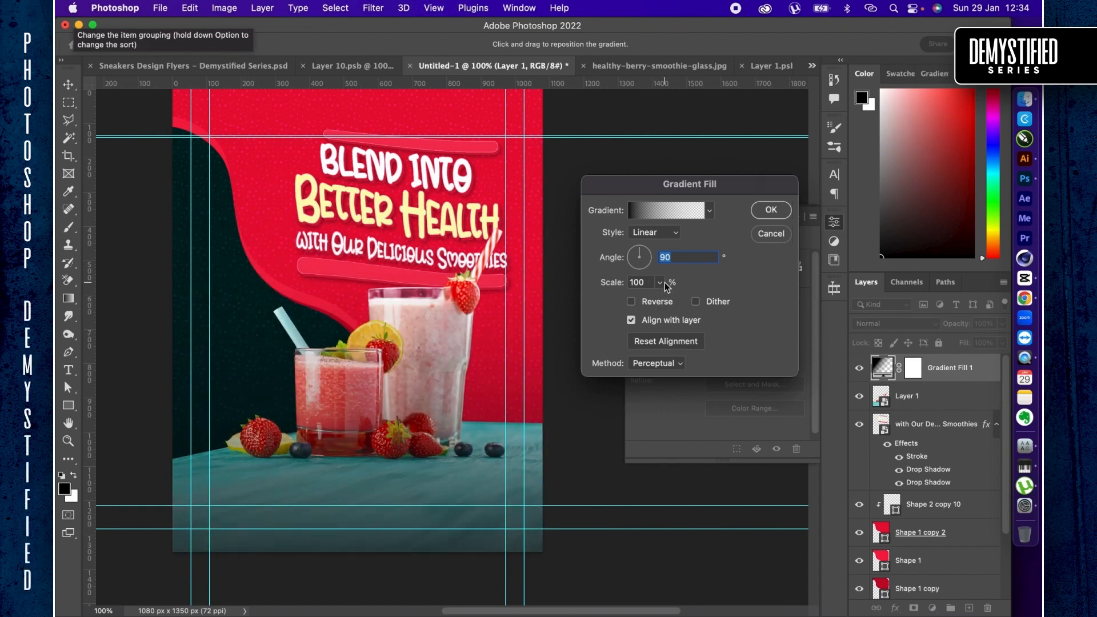
pyautogui.moveTo(664, 282); pyautogui.dragTo(655, 300)
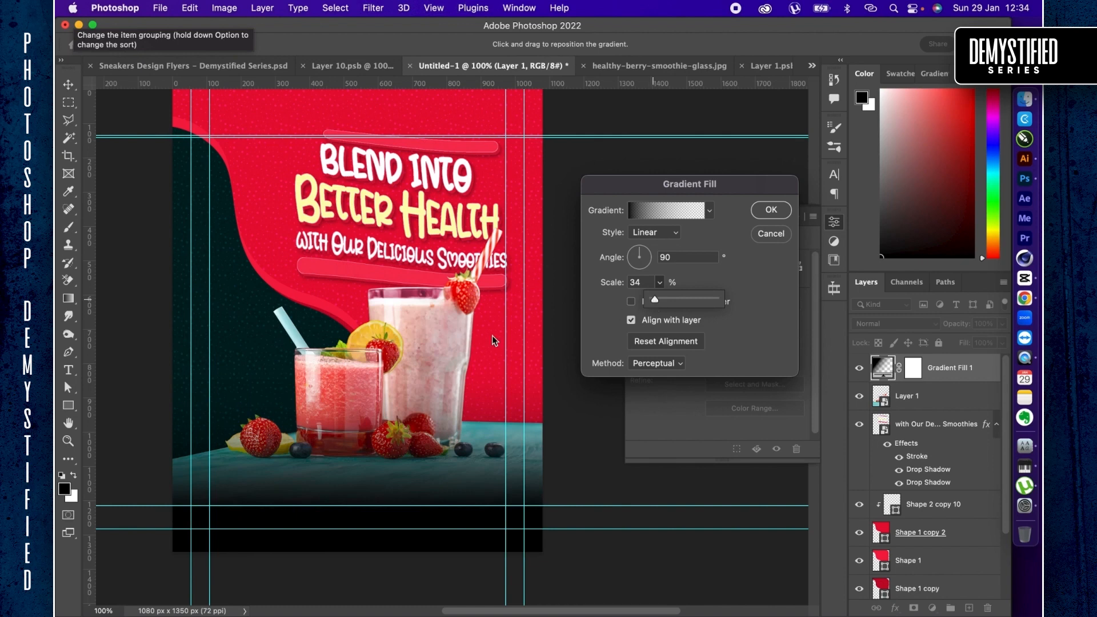
pyautogui.moveTo(354, 351); pyautogui.dragTo(359, 407)
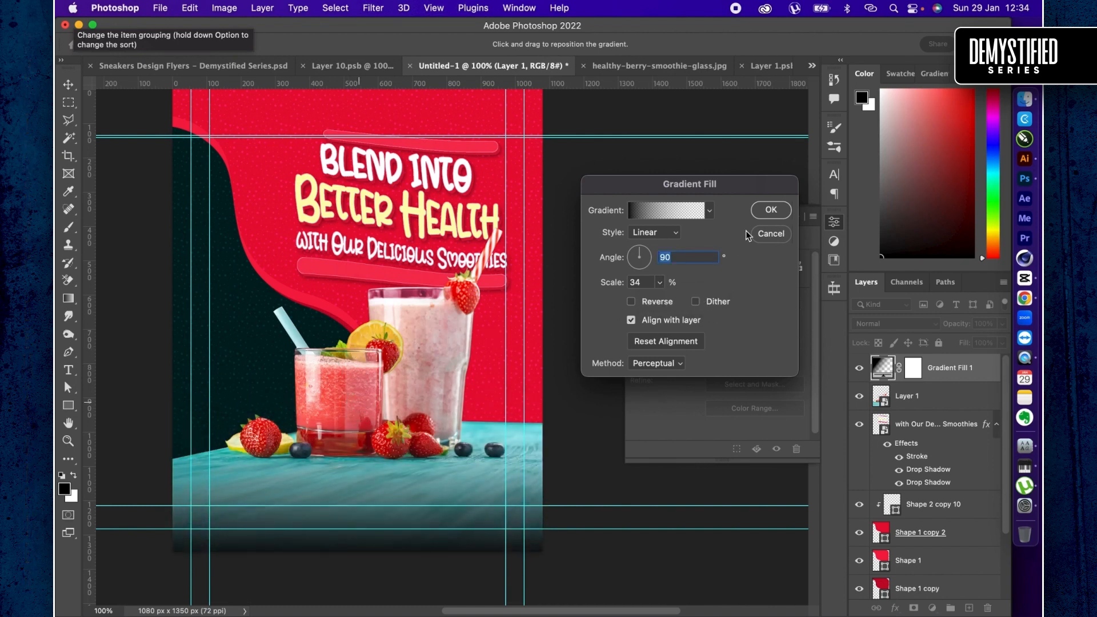
pyautogui.click(773, 210)
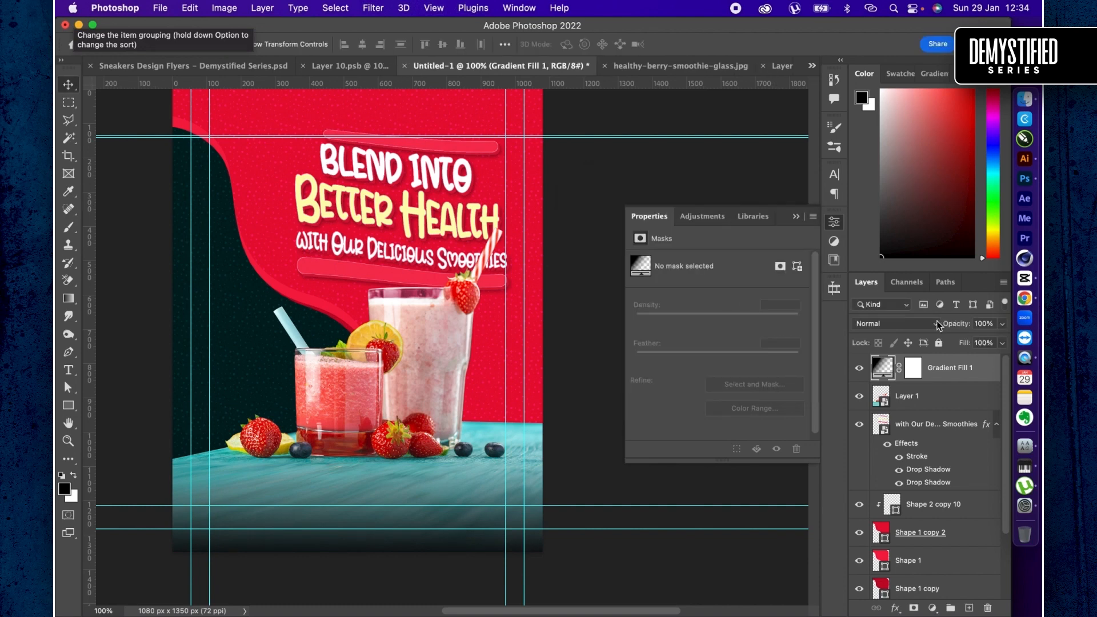
# - Try the Multiply blend mode at 87% opacity on the gradient fill layer
pyautogui.click(937, 320)
pyautogui.click(865, 373)
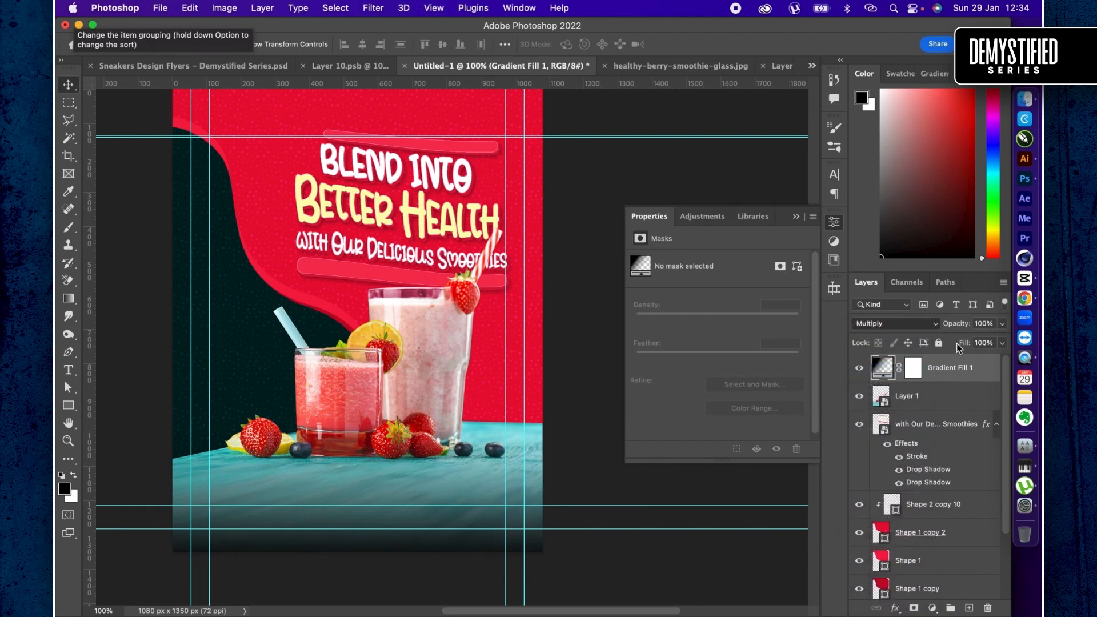
pyautogui.moveTo(960, 324)
pyautogui.mouseDown()
pyautogui.moveTo(949, 324)
pyautogui.moveTo(962, 322)
pyautogui.mouseUp()
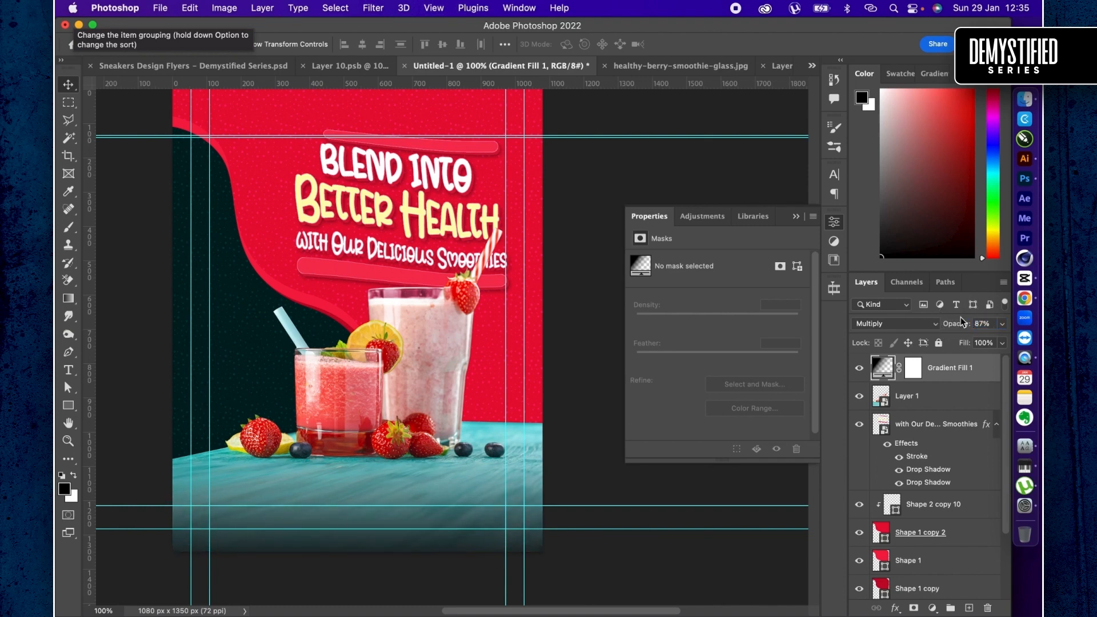
# - Set the gradient fill layer to the Overlay blend mode at 100% opacity
pyautogui.click(921, 323)
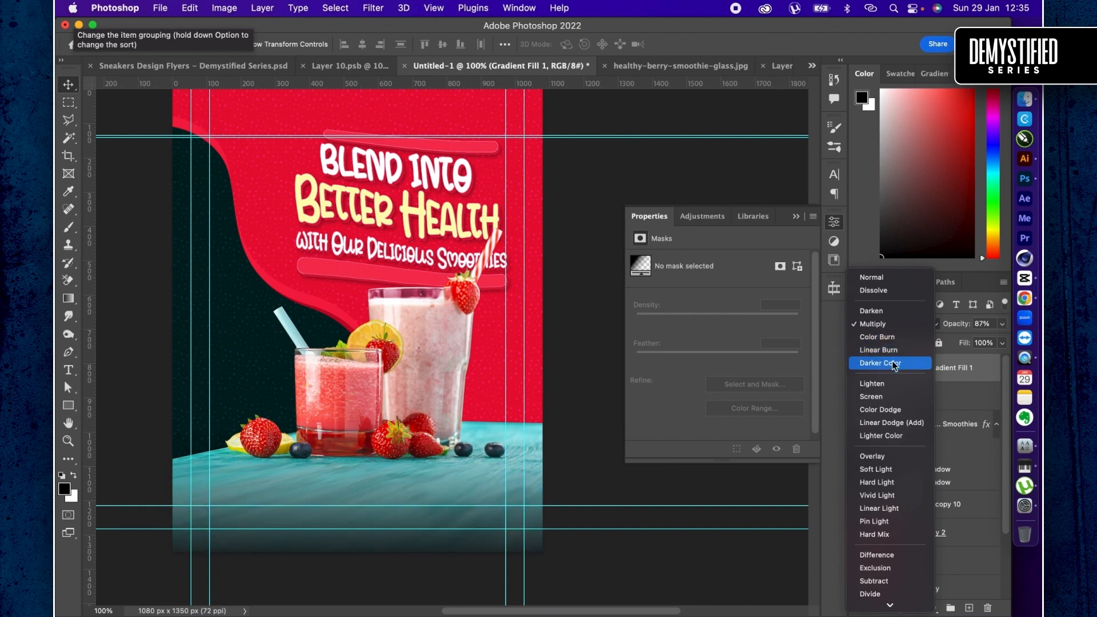
pyautogui.click(876, 457)
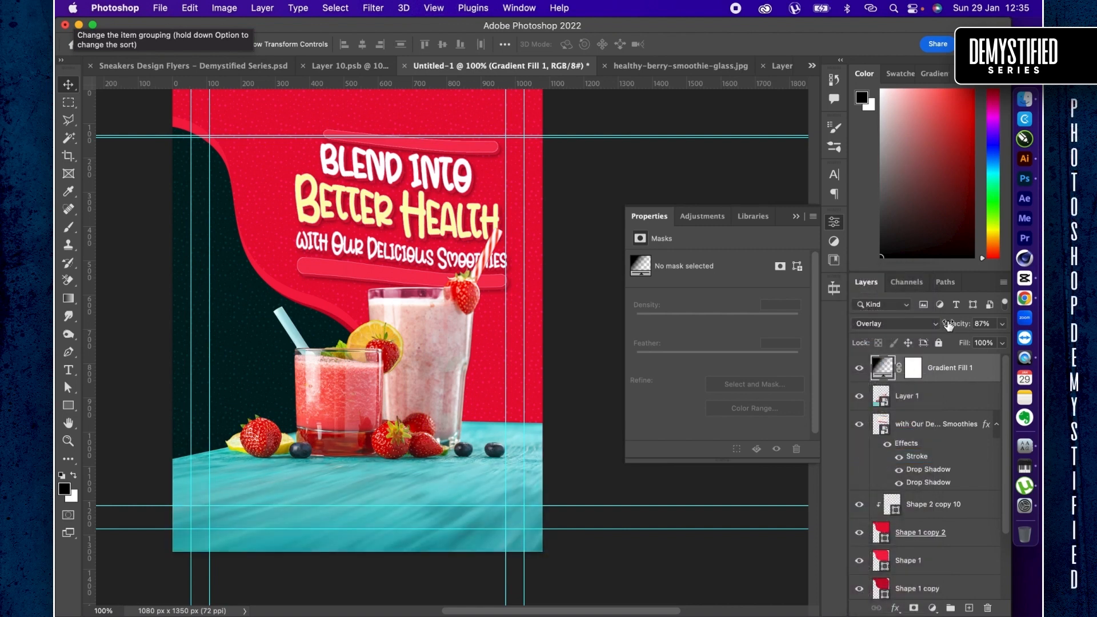
pyautogui.moveTo(949, 324); pyautogui.dragTo(1026, 320)
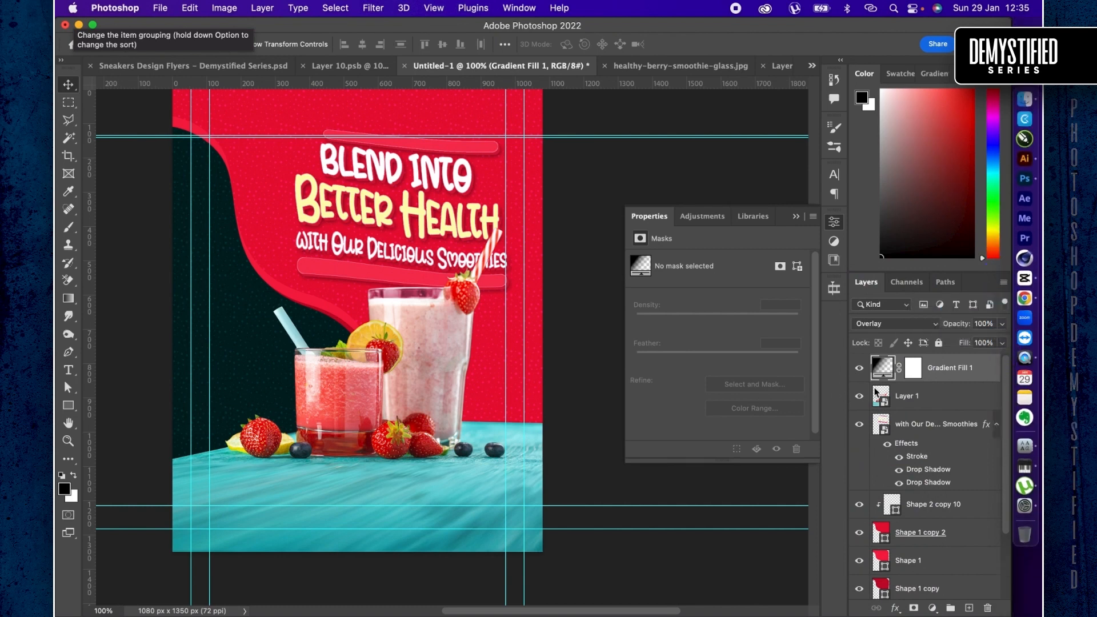
# - Duplicate the gradient fill layer and set the copy to Color Burn at 57% opacity
pyautogui.press('super+j')
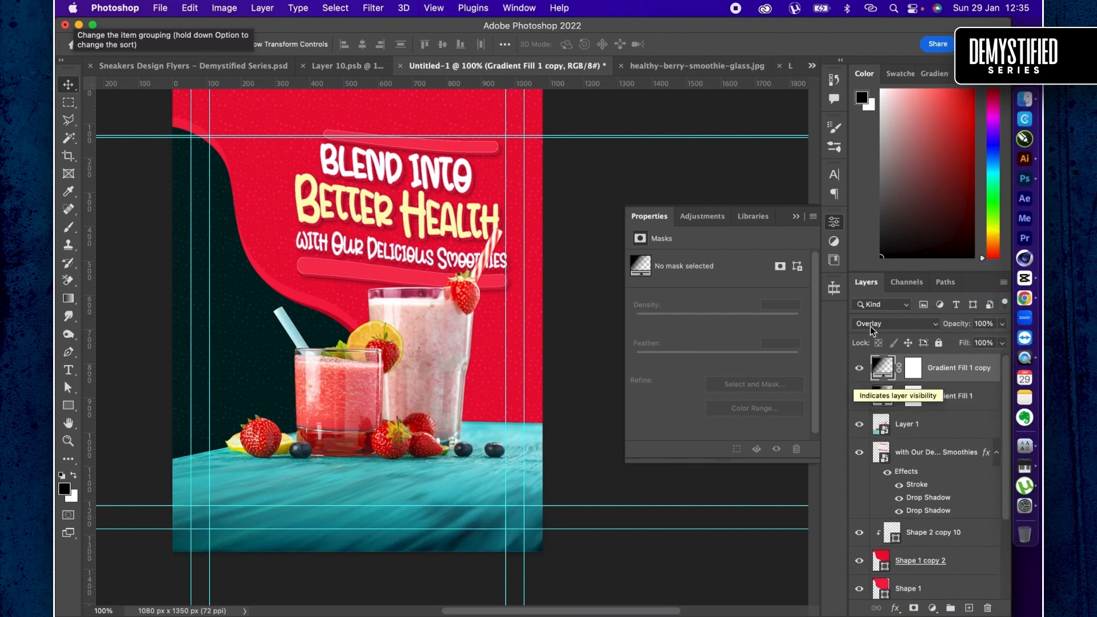
pyautogui.click(874, 325)
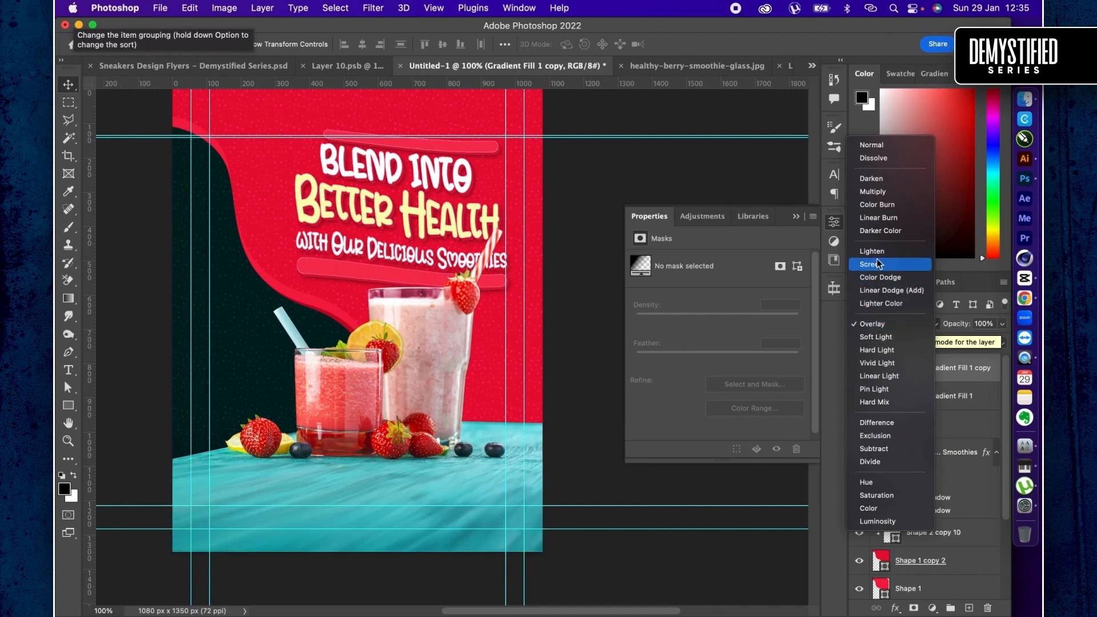
pyautogui.click(887, 206)
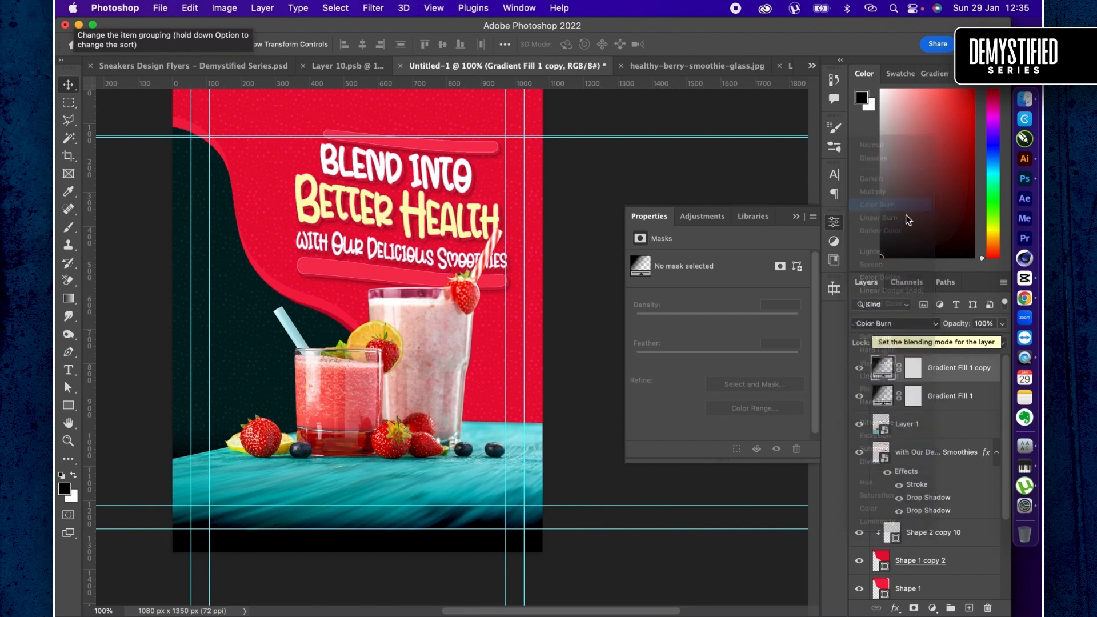
pyautogui.moveTo(964, 326); pyautogui.dragTo(935, 326)
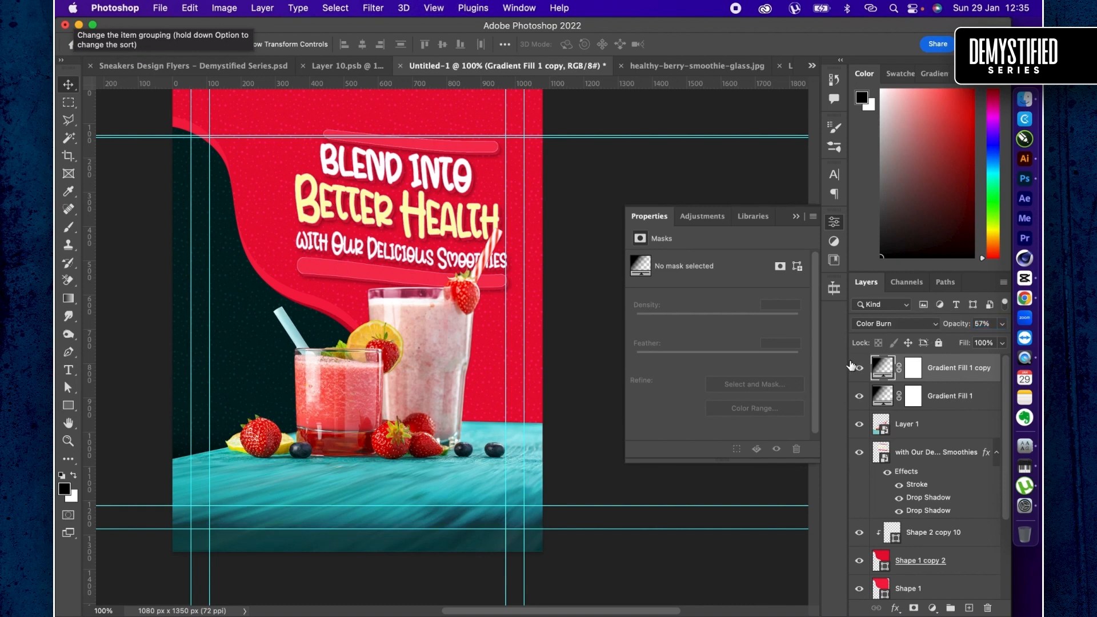
# - Set the top gradient fill copy to the Multiply blend mode and save the document as Smoothies Design Flyers – Demystified Series.psd
pyautogui.click(870, 328)
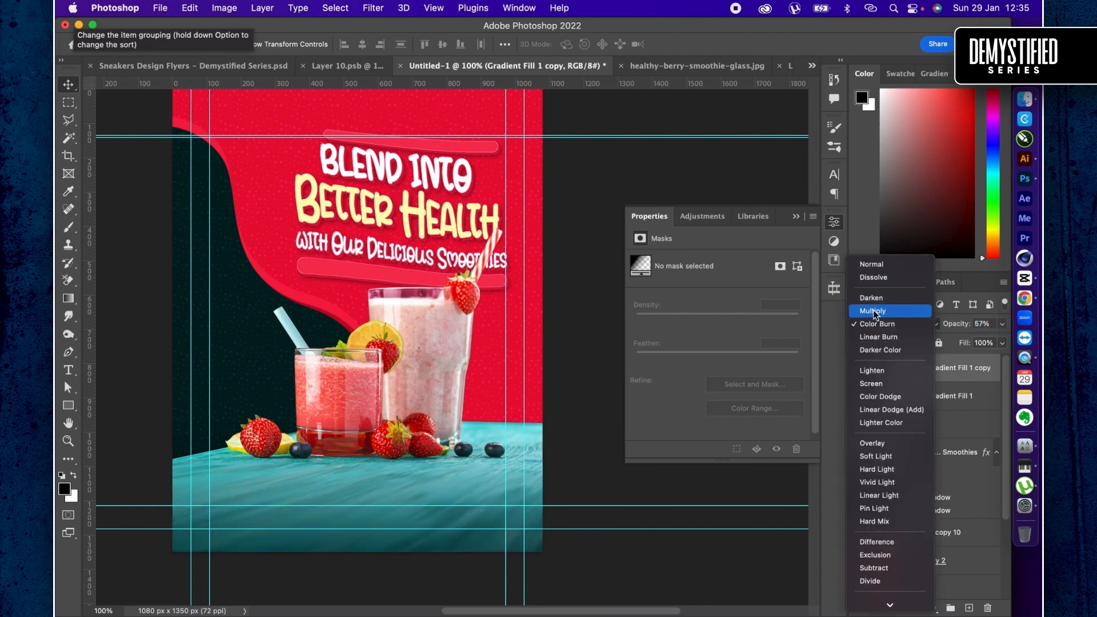
pyautogui.click(874, 311)
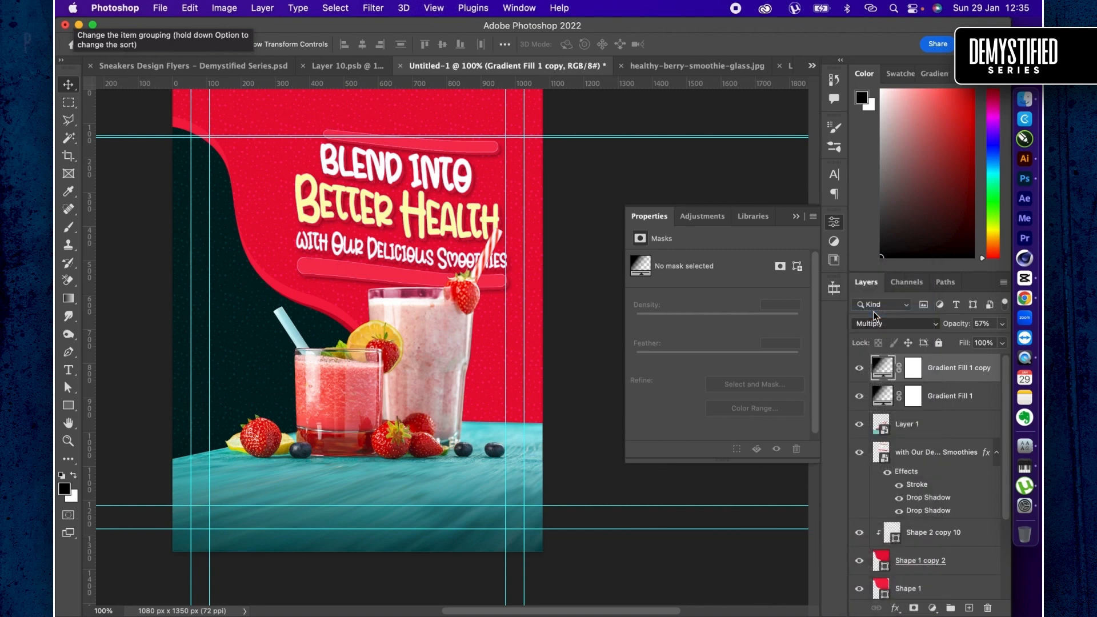
pyautogui.click(859, 368)
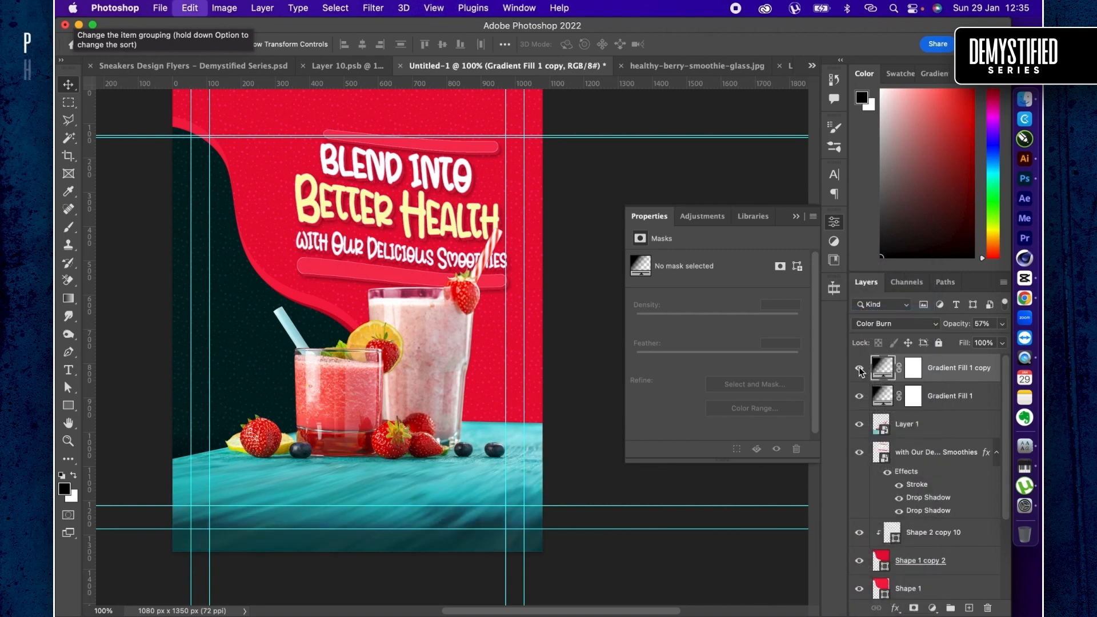
pyautogui.click(860, 369)
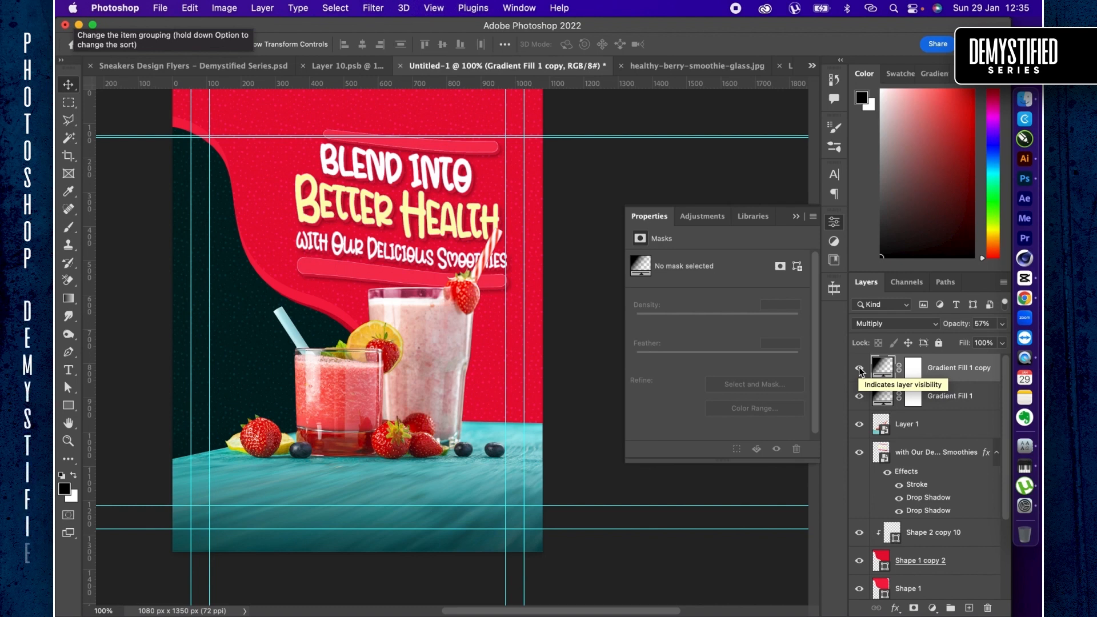
pyautogui.press('super+s')
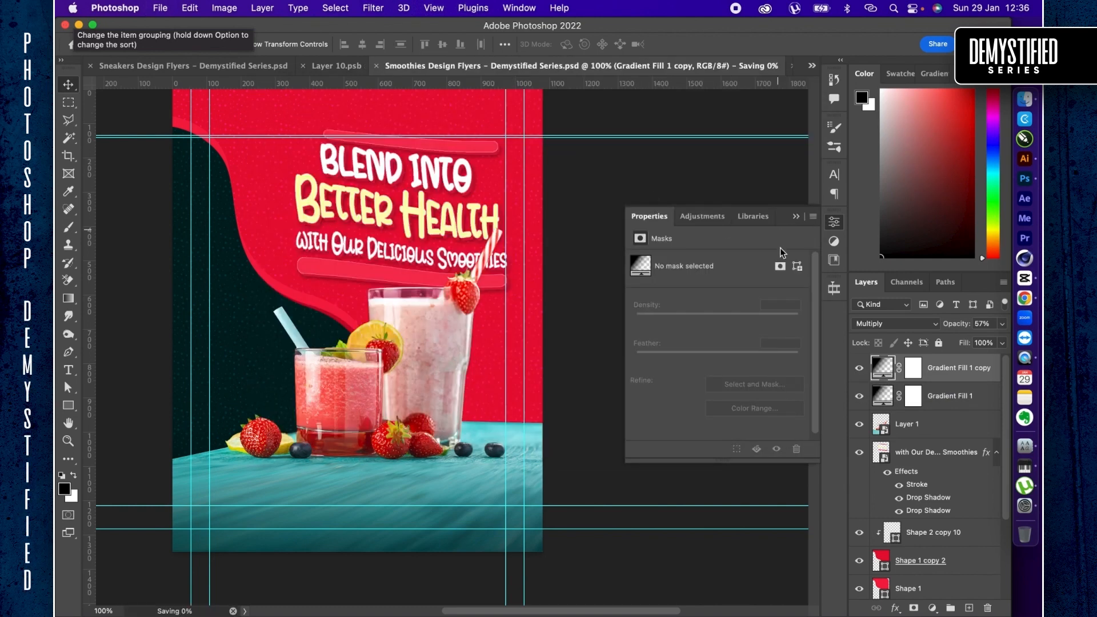
# - Group all layers above Background, from the gradient fill copy down to Rectangle 1, using the default group settings
pyautogui.scroll(-4, 958, 553)
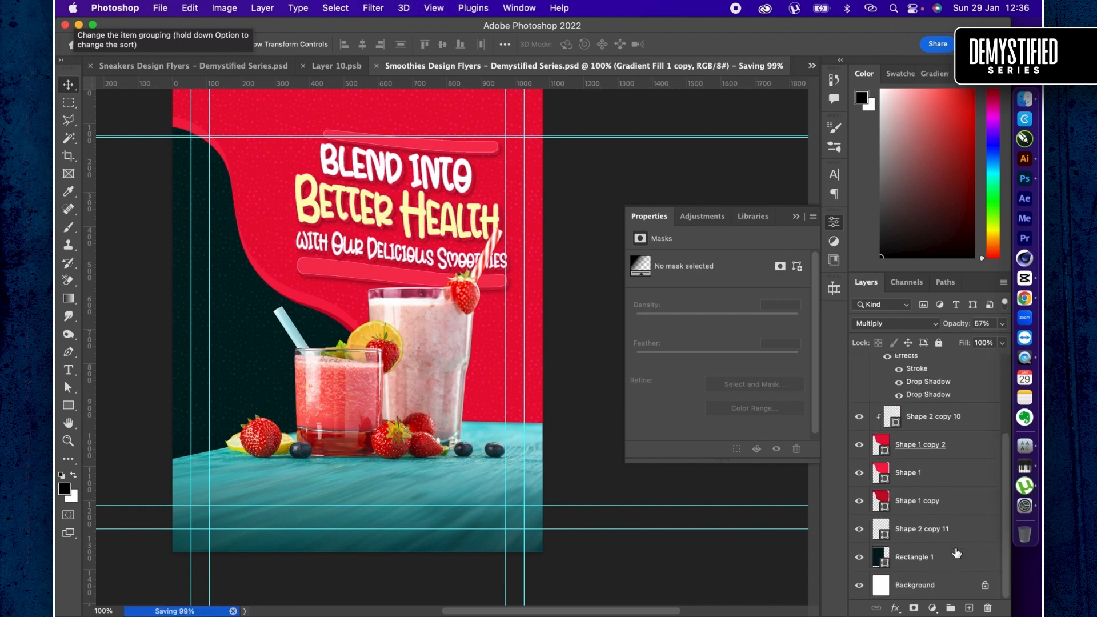
pyautogui.keyDown('shift'); pyautogui.click(955, 553); pyautogui.keyUp('shift')
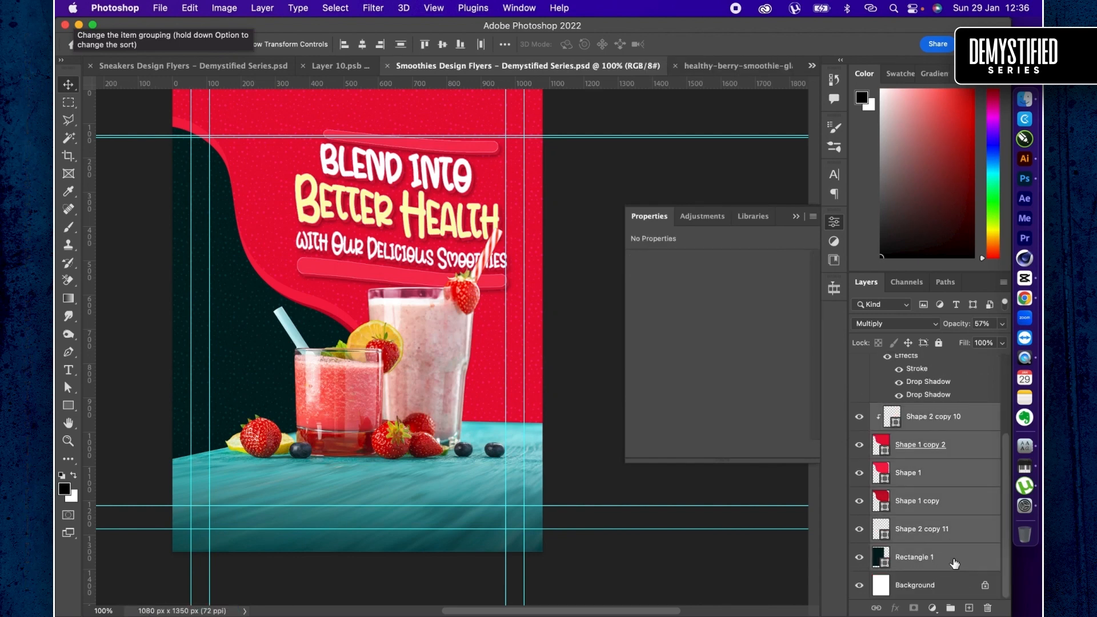
pyautogui.rightClick(953, 559)
pyautogui.scroll(-5, 883, 587)
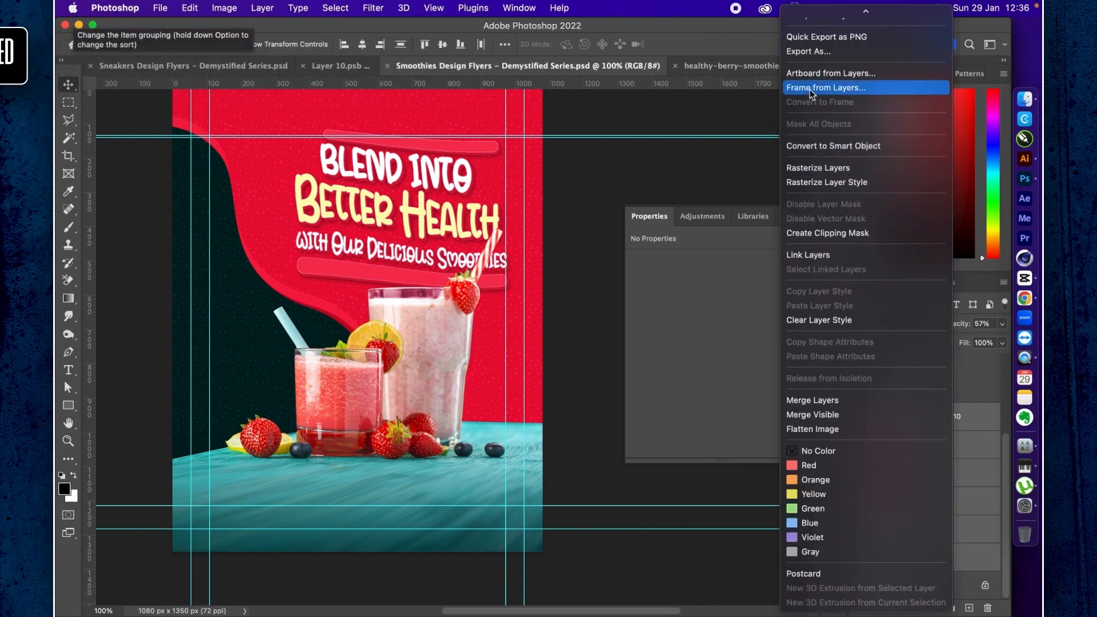
pyautogui.scroll(3, 838, 319)
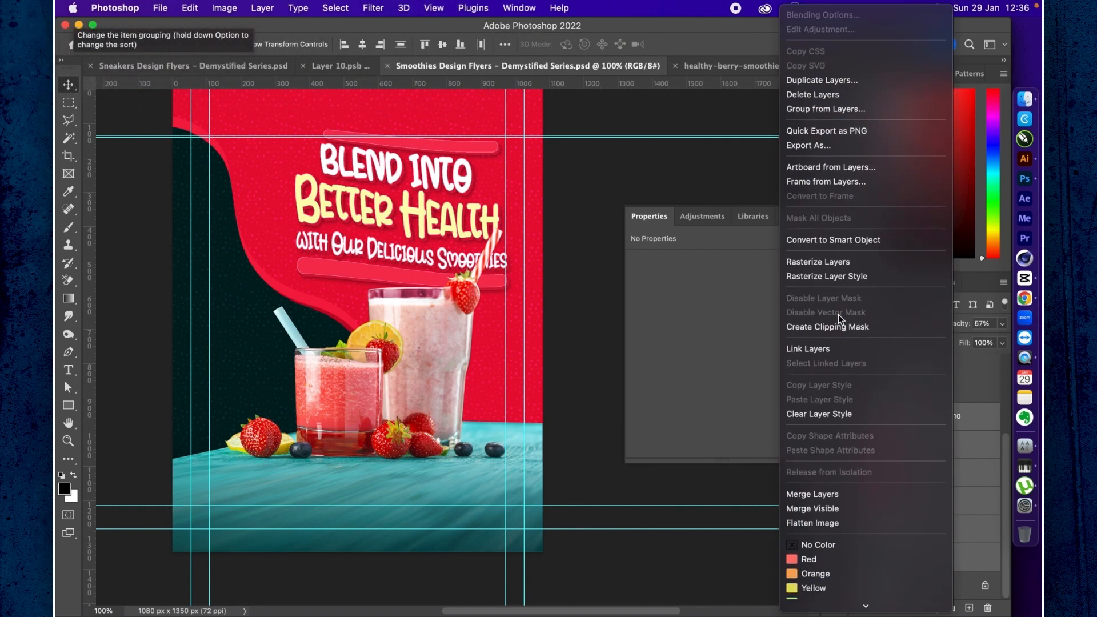
pyautogui.click(819, 108)
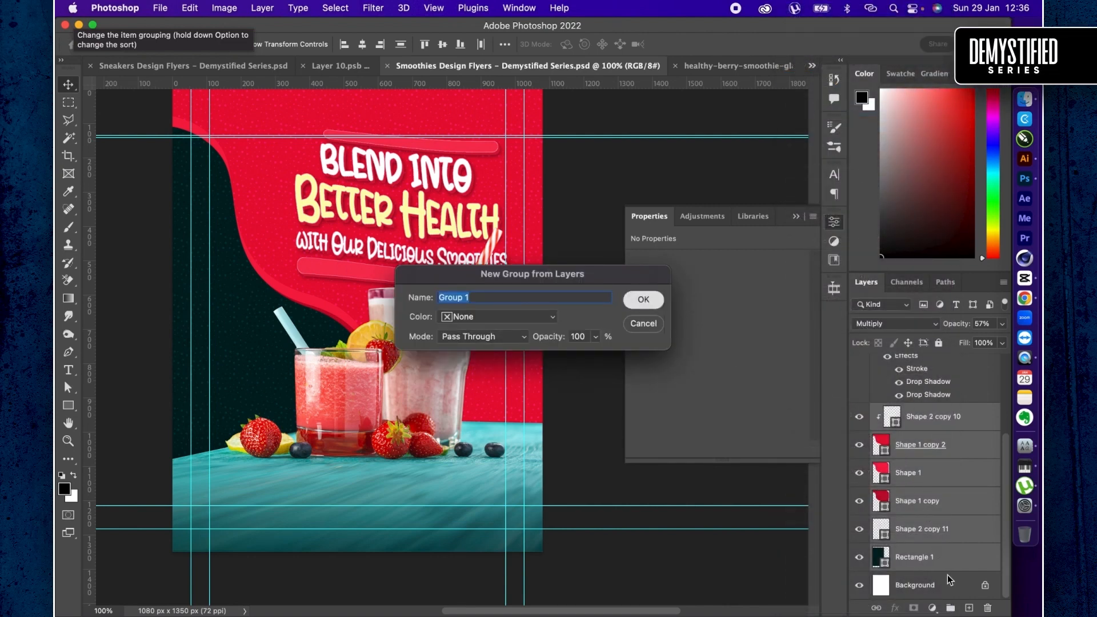
pyautogui.press('Return')
# - Duplicate the Background layer and create an artboard from the copy with the default settings
pyautogui.rightClick(937, 393)
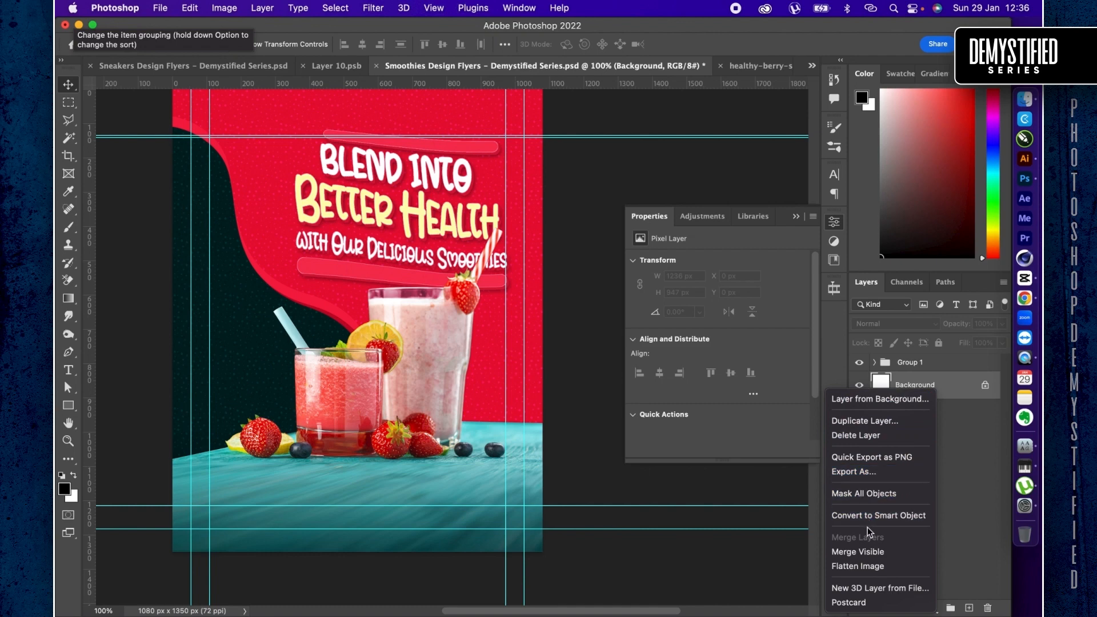
pyautogui.click(967, 475)
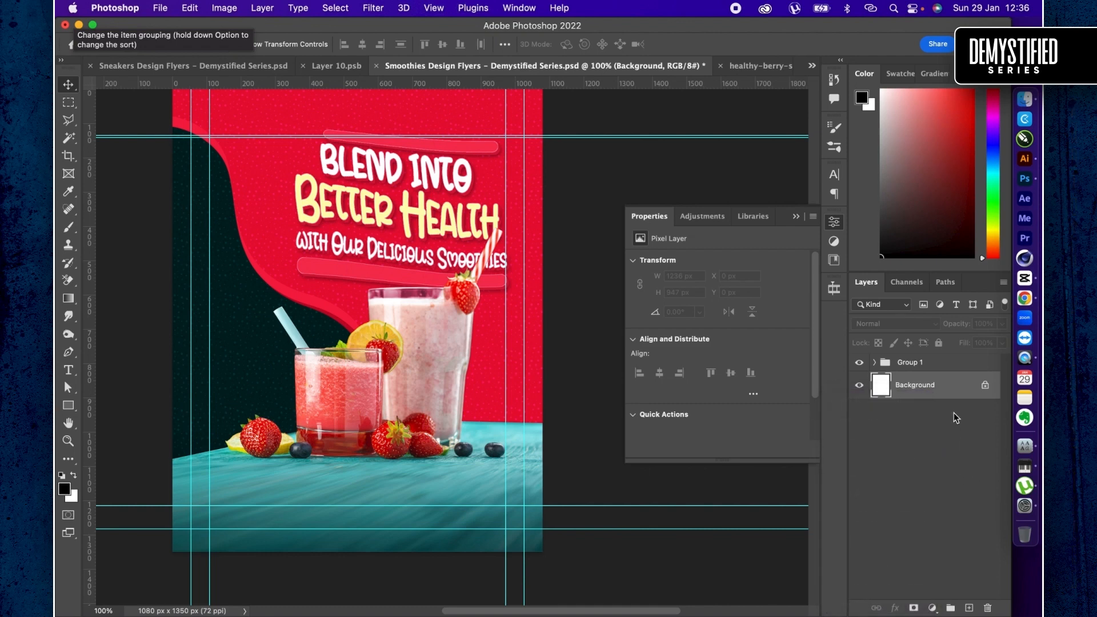
pyautogui.press('super+j')
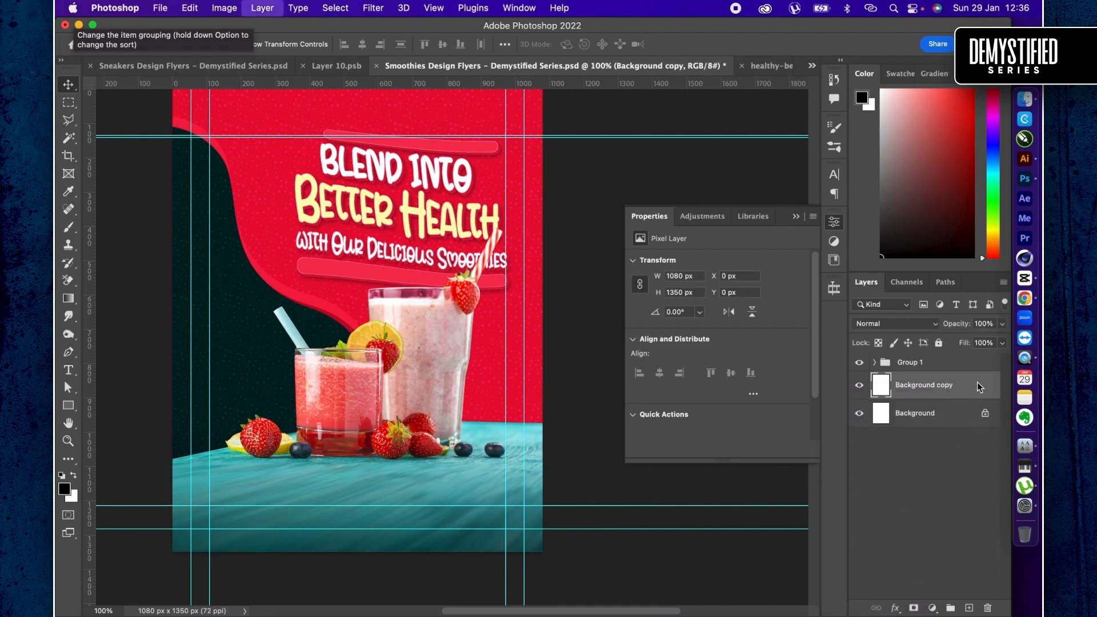
pyautogui.rightClick(976, 398)
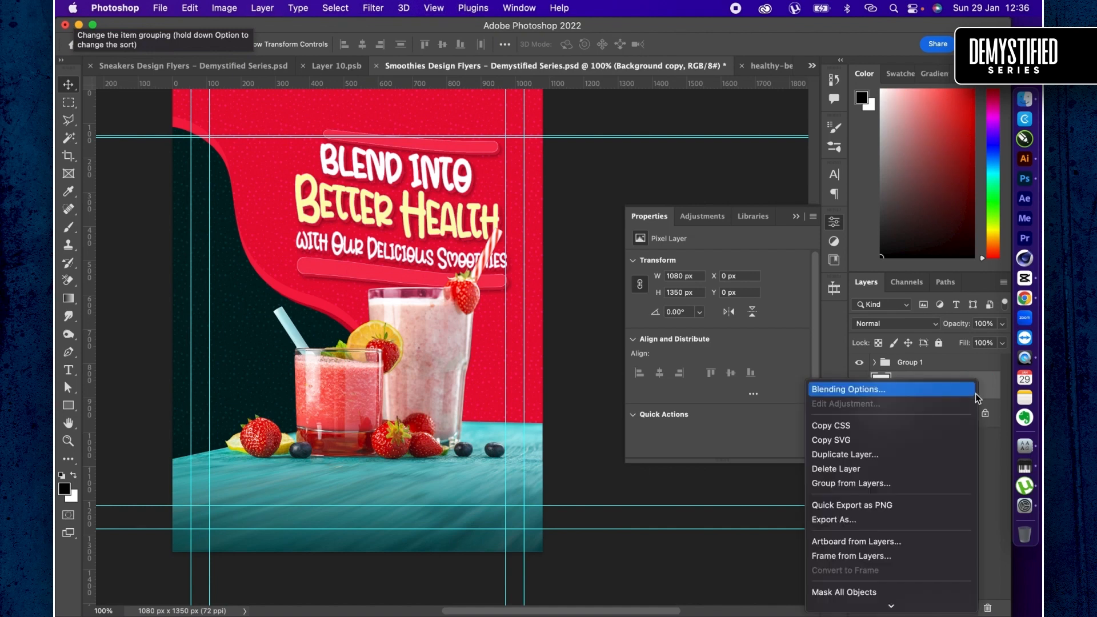
pyautogui.click(914, 542)
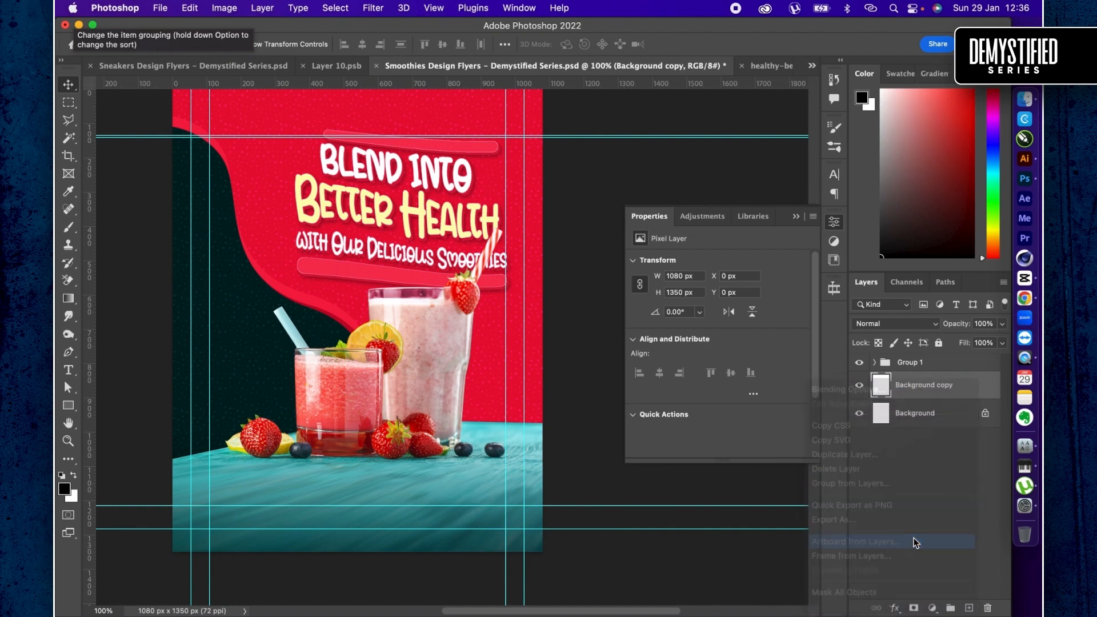
pyautogui.click(639, 293)
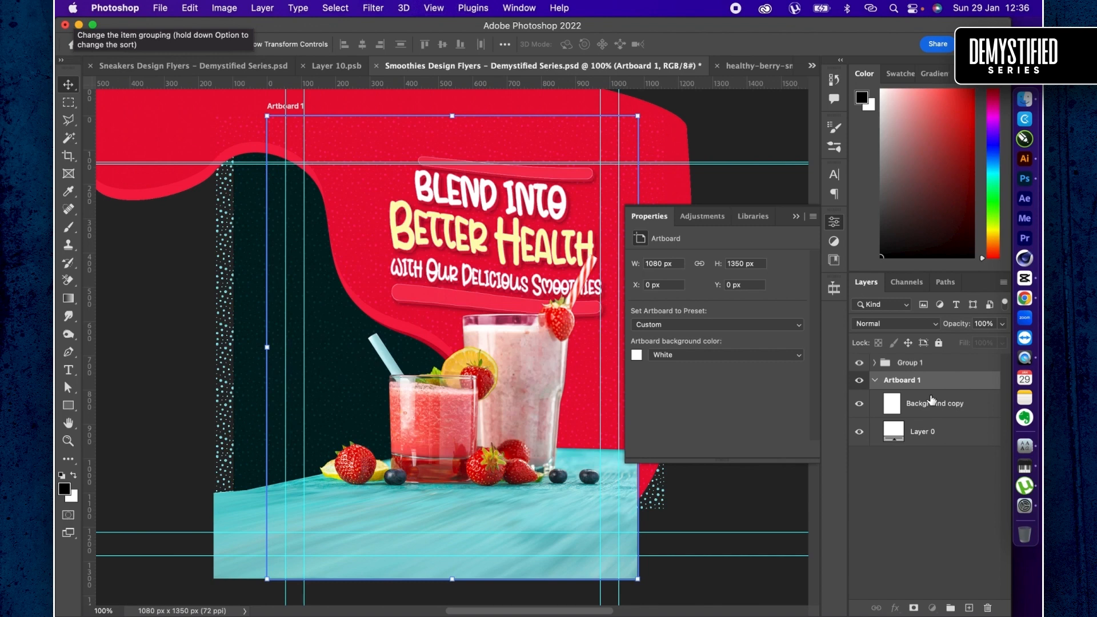
# - Move Group 1 into Artboard 1 above the background layers and ungroup it
pyautogui.click(921, 369)
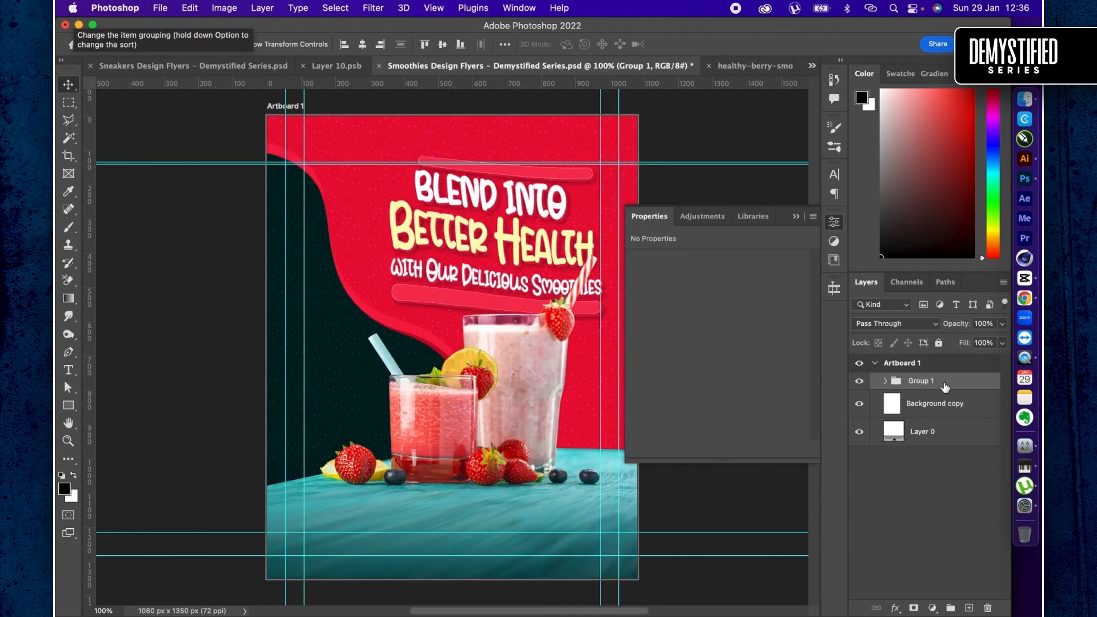
pyautogui.rightClick(943, 382)
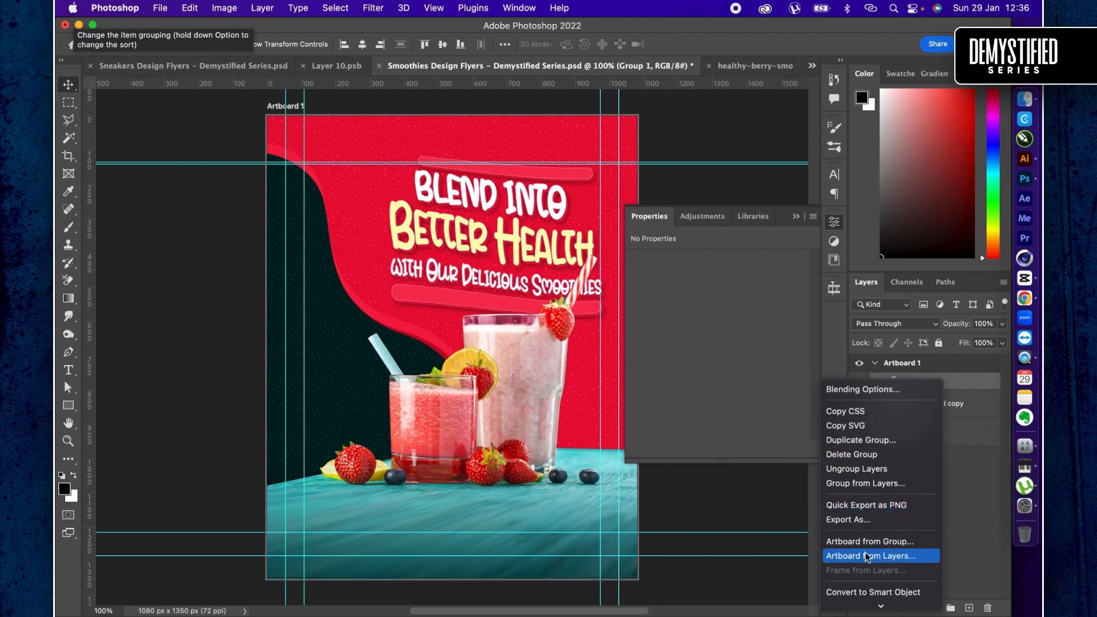
pyautogui.scroll(-5, 866, 548)
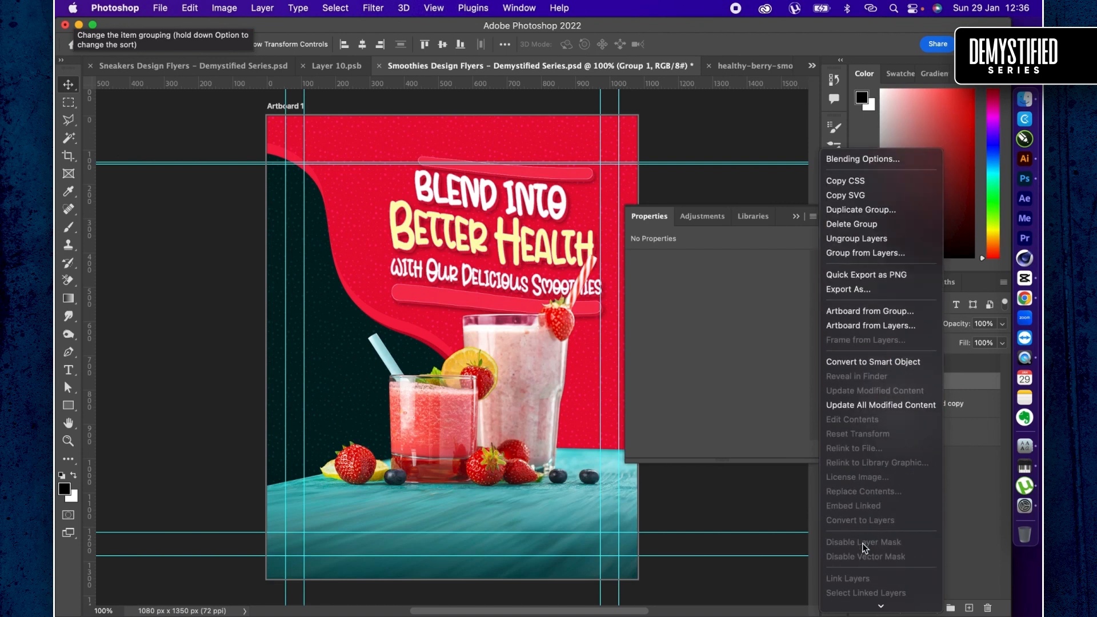
pyautogui.click(852, 238)
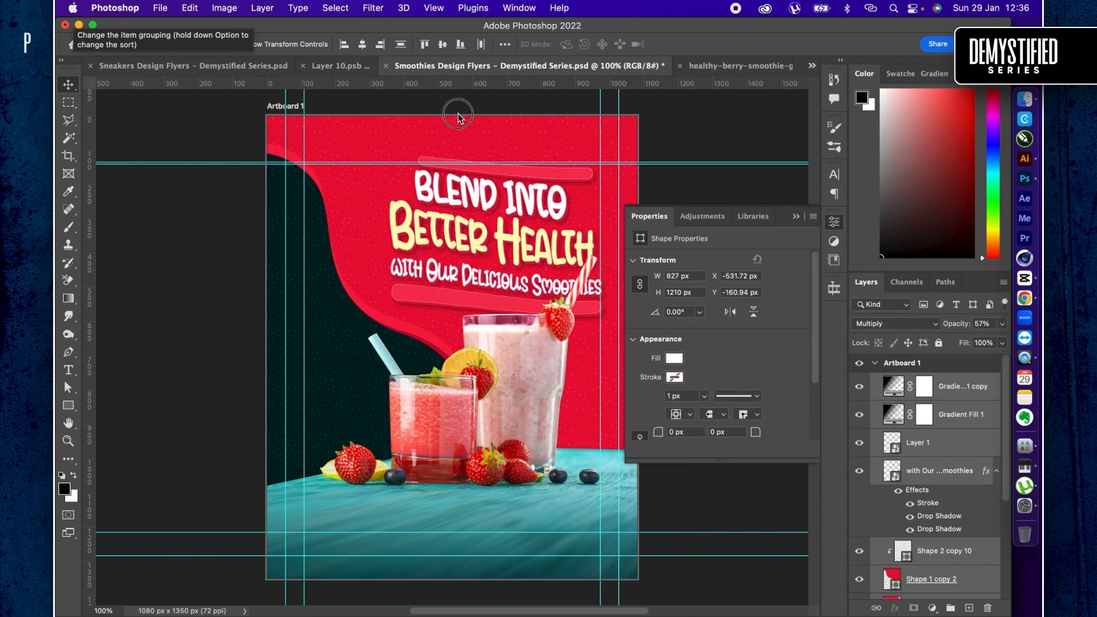
pyautogui.hscroll(3, 457, 113)
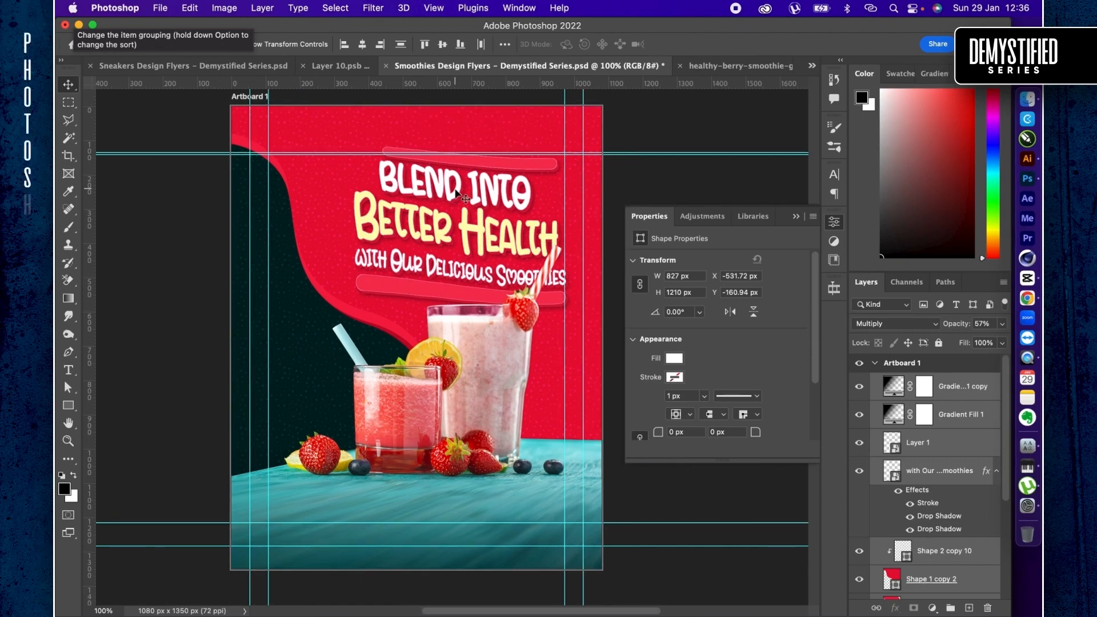
# - Switch to Chrome and review the ChatGPT headline and creative direction ideas for the smoothies business
pyautogui.press('super+Tab')
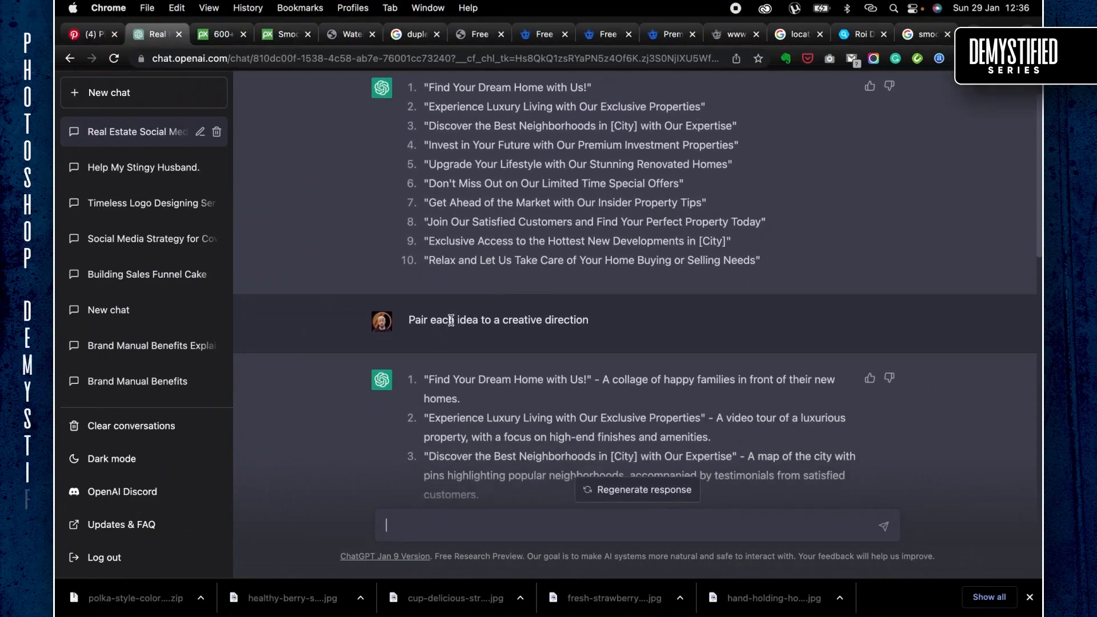
pyautogui.scroll(-10, 626, 415)
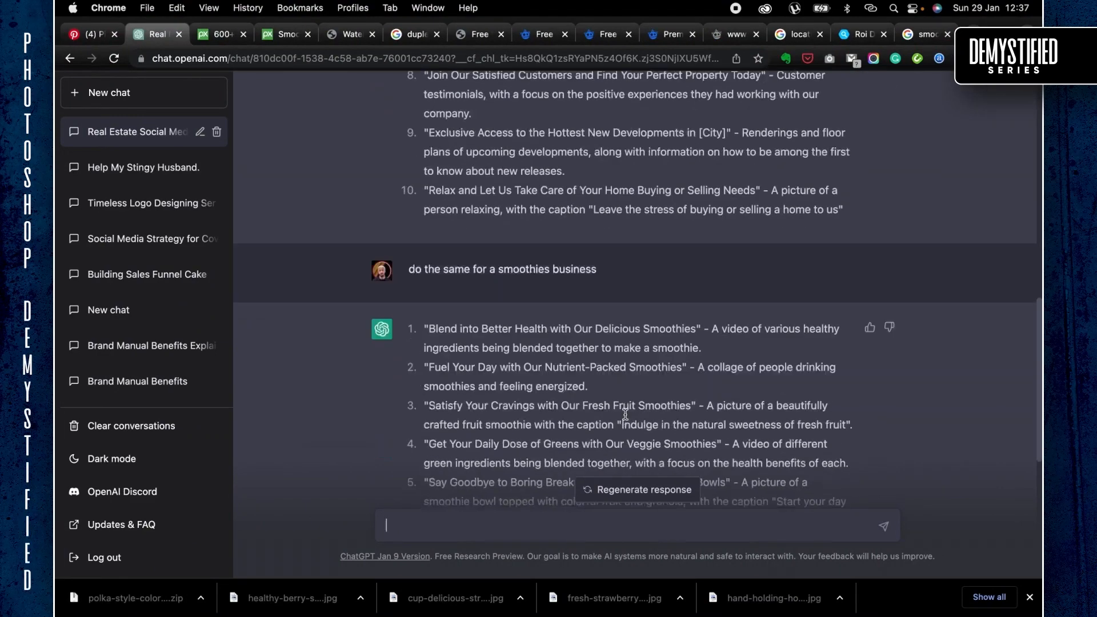
pyautogui.scroll(-8, 625, 415)
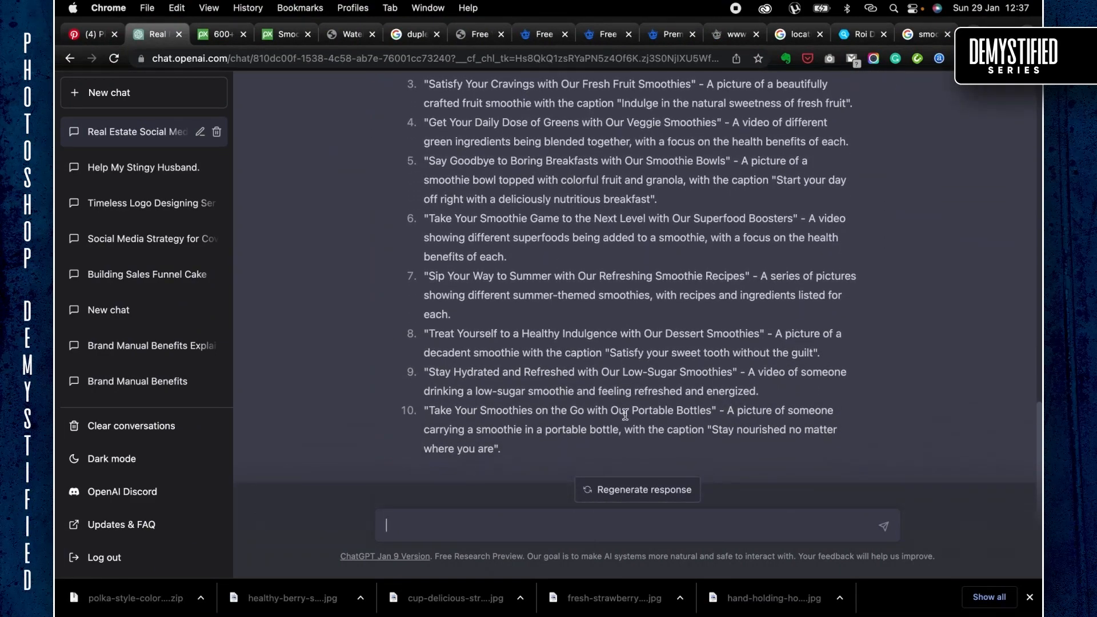
pyautogui.scroll(3, 626, 414)
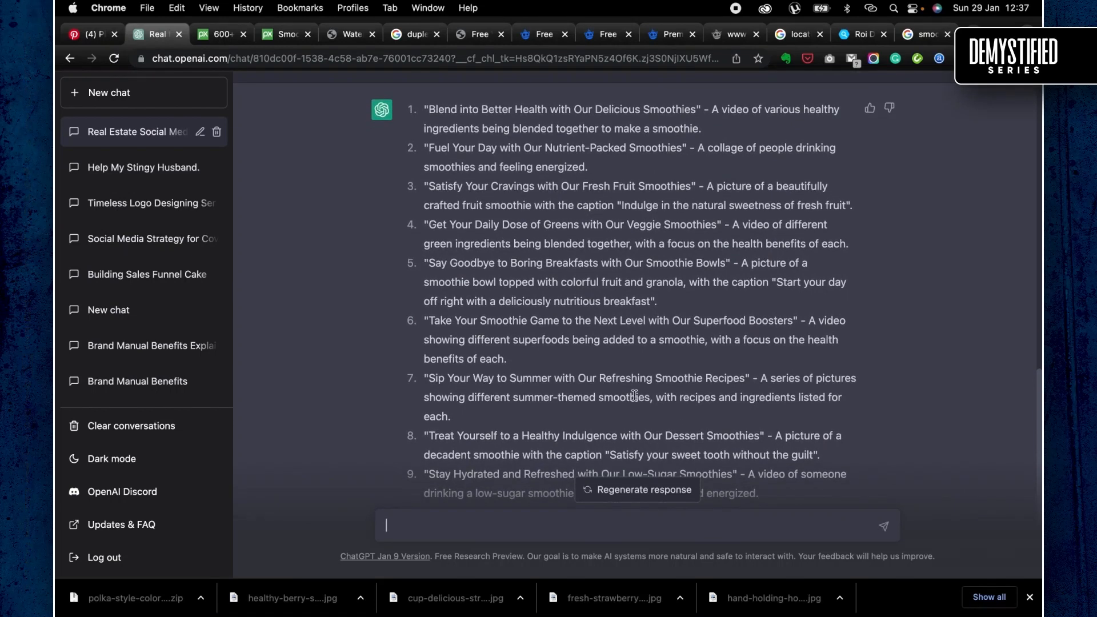
# - Browse Pixabay's "drink smoothies" images and open the photo of a hand holding a red smoothie in front of a tartan hoodie
pyautogui.click(536, 41)
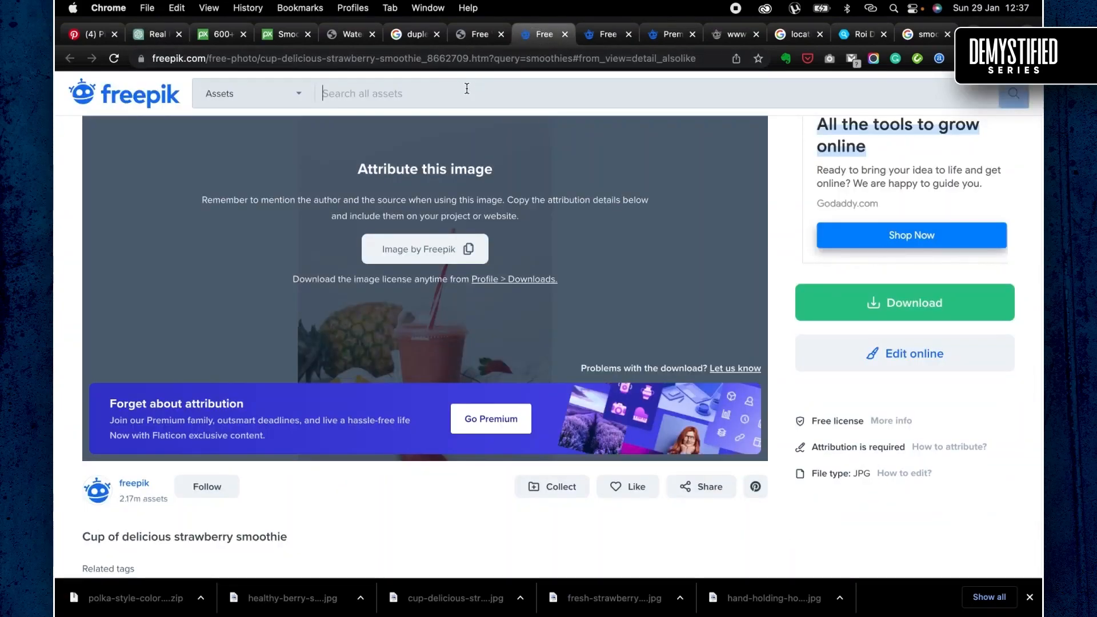
pyautogui.press('super+3')
pyautogui.scroll(-10, 794, 249)
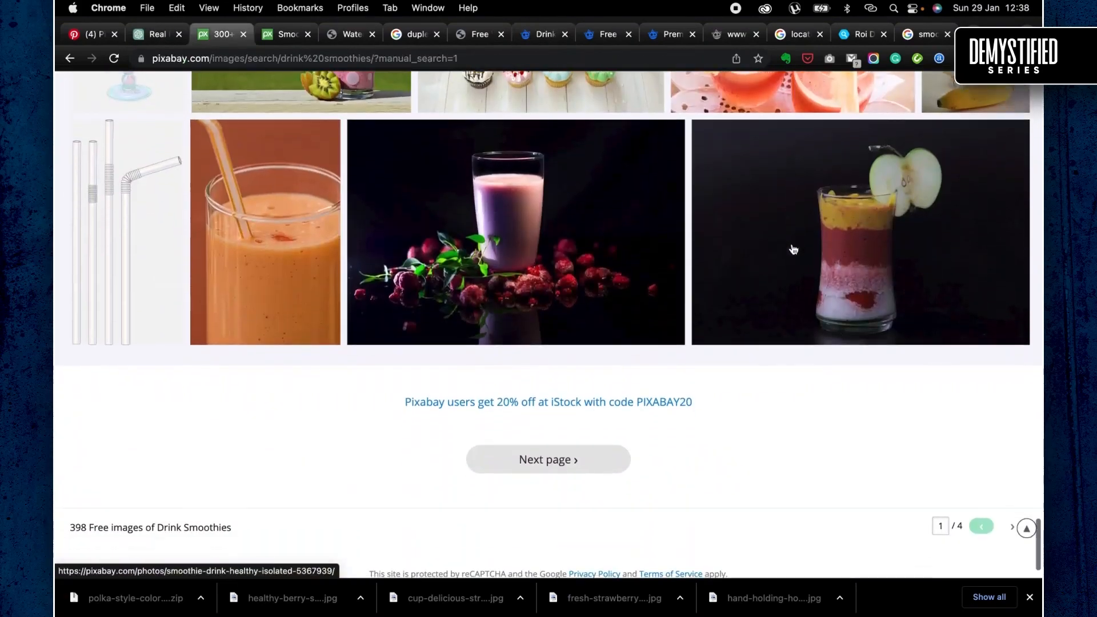
pyautogui.scroll(15, 793, 249)
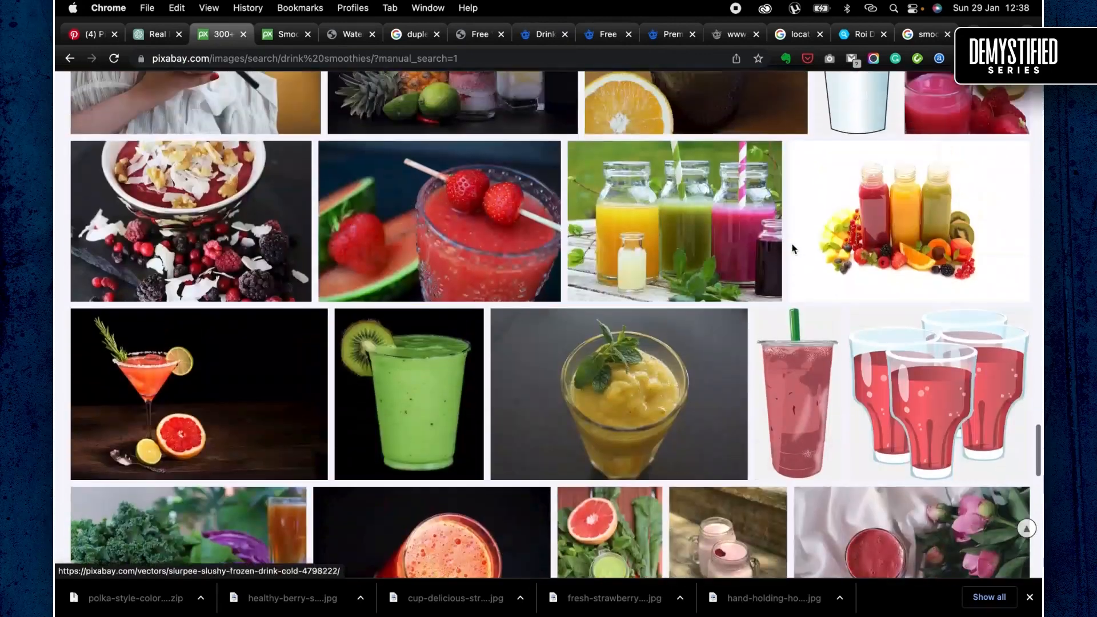
pyautogui.scroll(10, 792, 248)
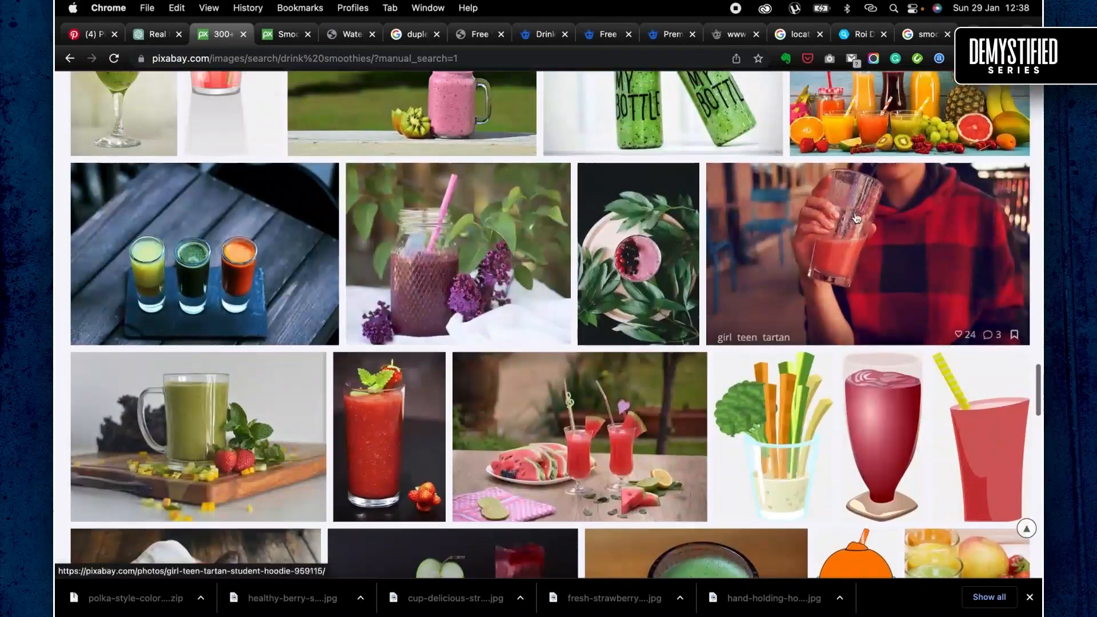
pyautogui.click(857, 220)
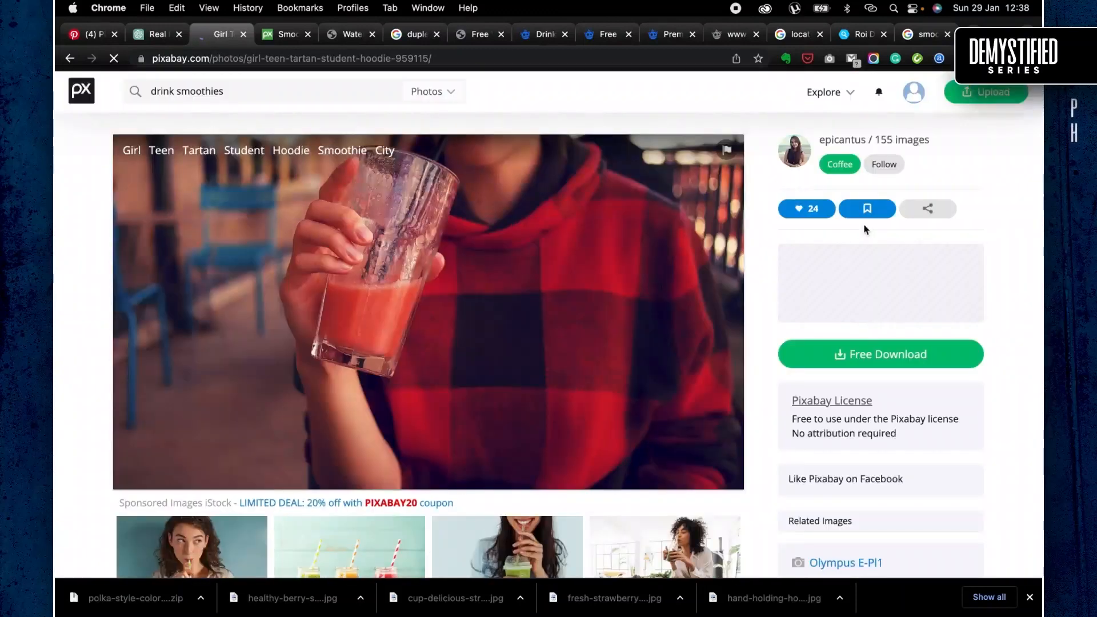
# - Download the tartan hoodie smoothie photo from Pixabay as a 3800×2141 JPG
pyautogui.scroll(-1, 808, 366)
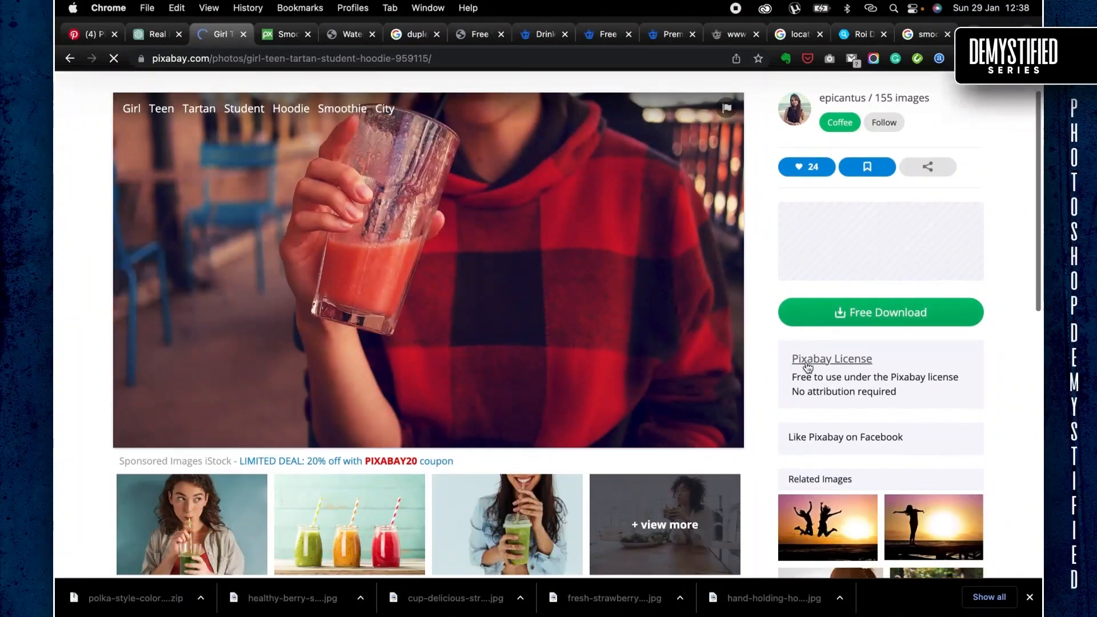
pyautogui.click(838, 313)
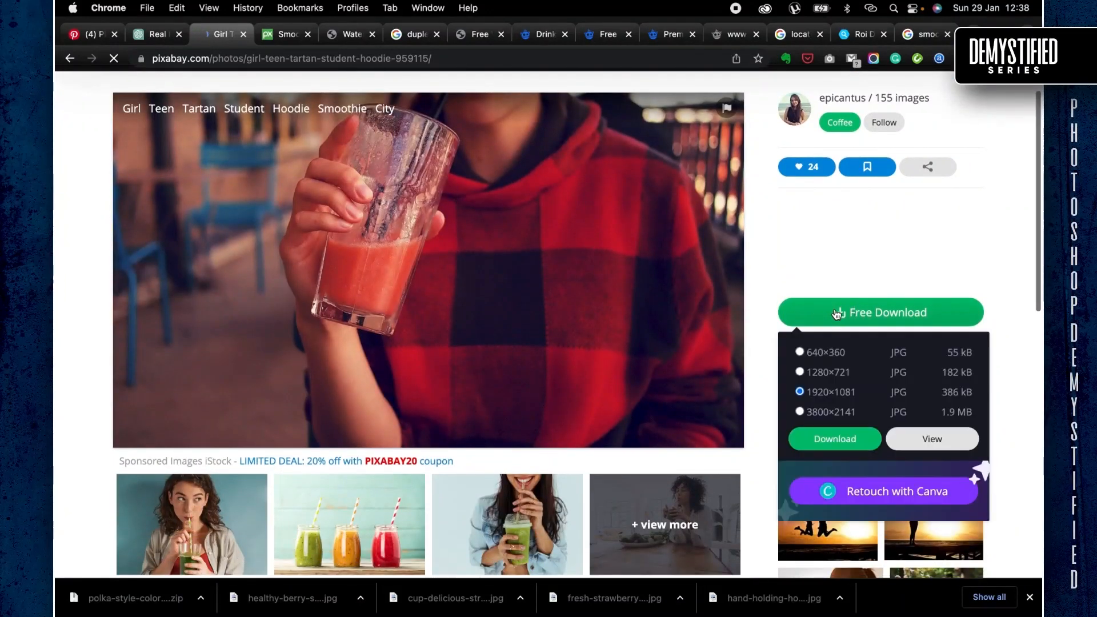
pyautogui.click(838, 412)
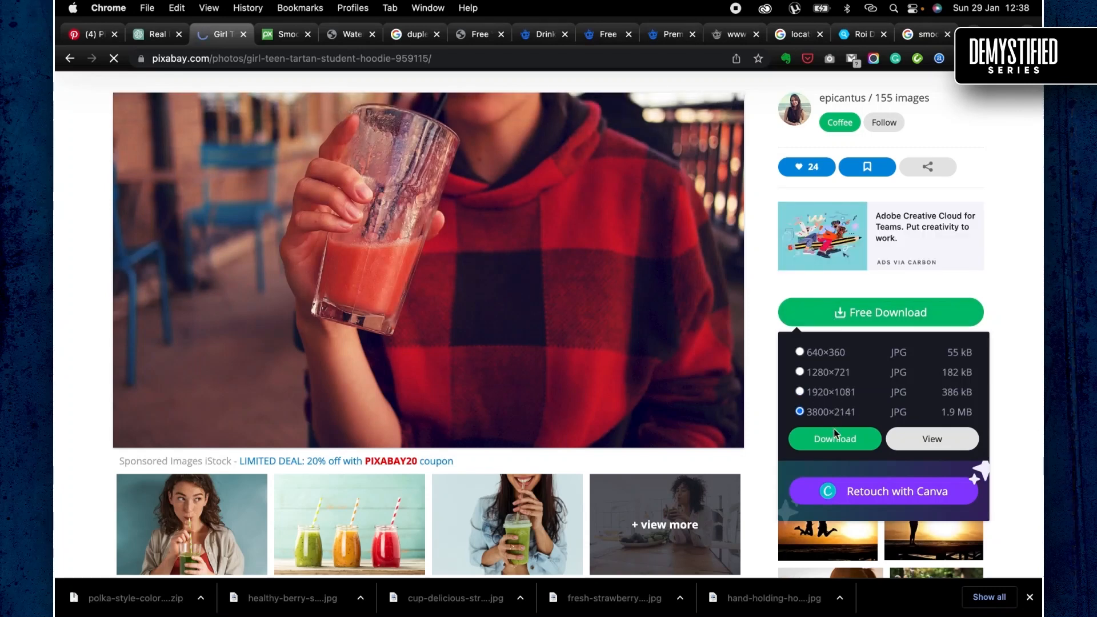
pyautogui.click(835, 437)
pyautogui.scroll(-3, 594, 374)
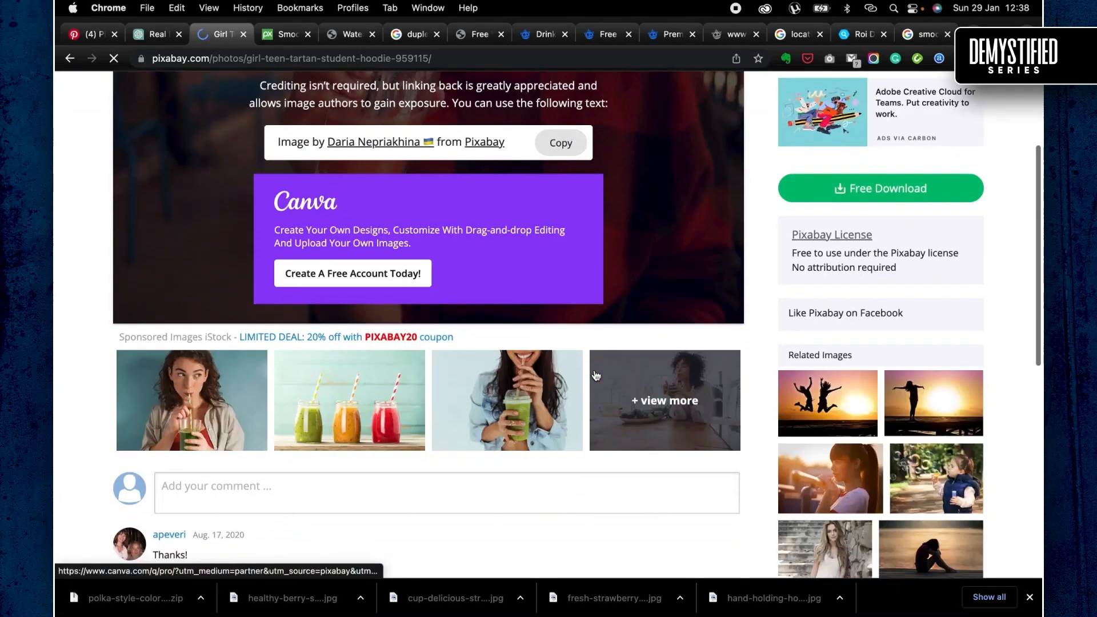
pyautogui.scroll(-2, 594, 372)
pyautogui.scroll(5, 595, 372)
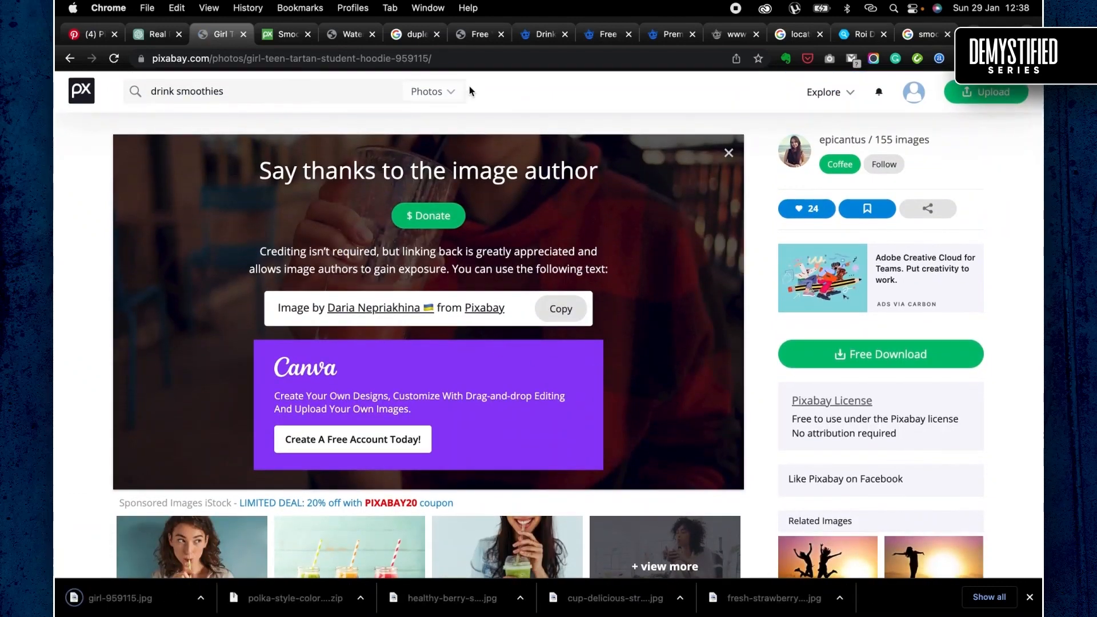
# - Recheck the ChatGPT smoothie headline ideas and switch to Photoshop to review the whole Artboard 1 design without the layer selection outlines
pyautogui.click(160, 45)
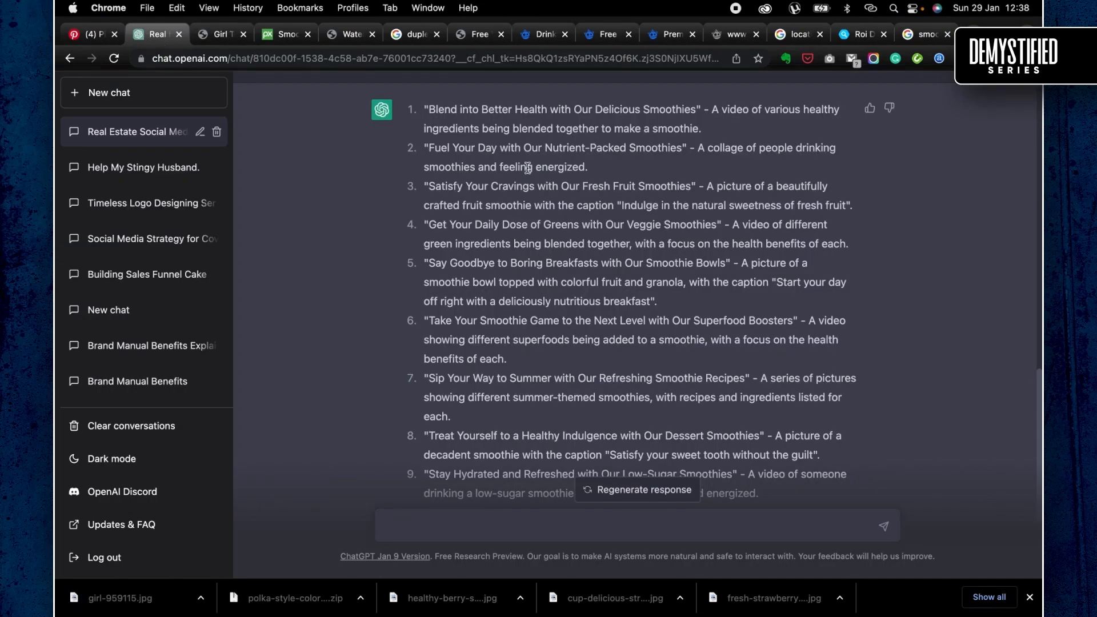
pyautogui.press('super+Tab')
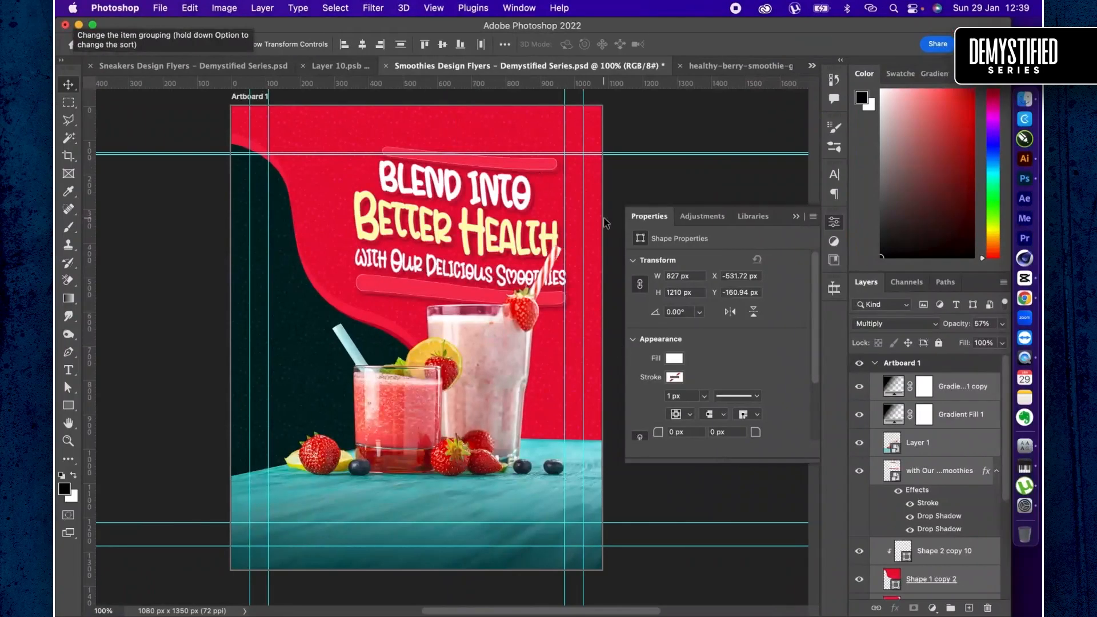
pyautogui.hscroll(3, 495, 271)
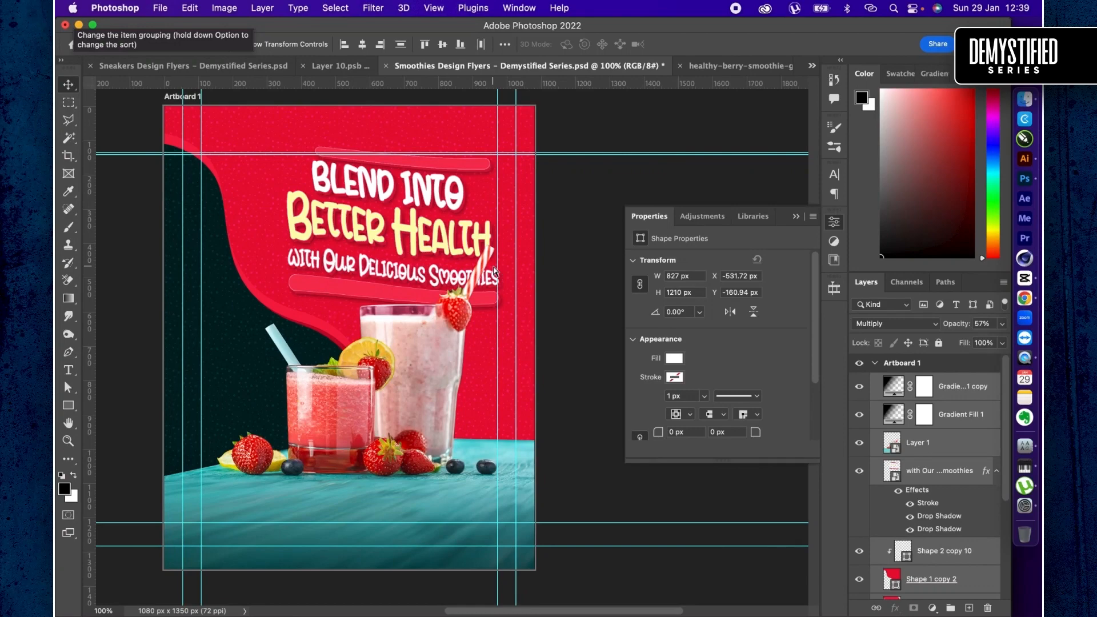
pyautogui.press('super+shift+h')
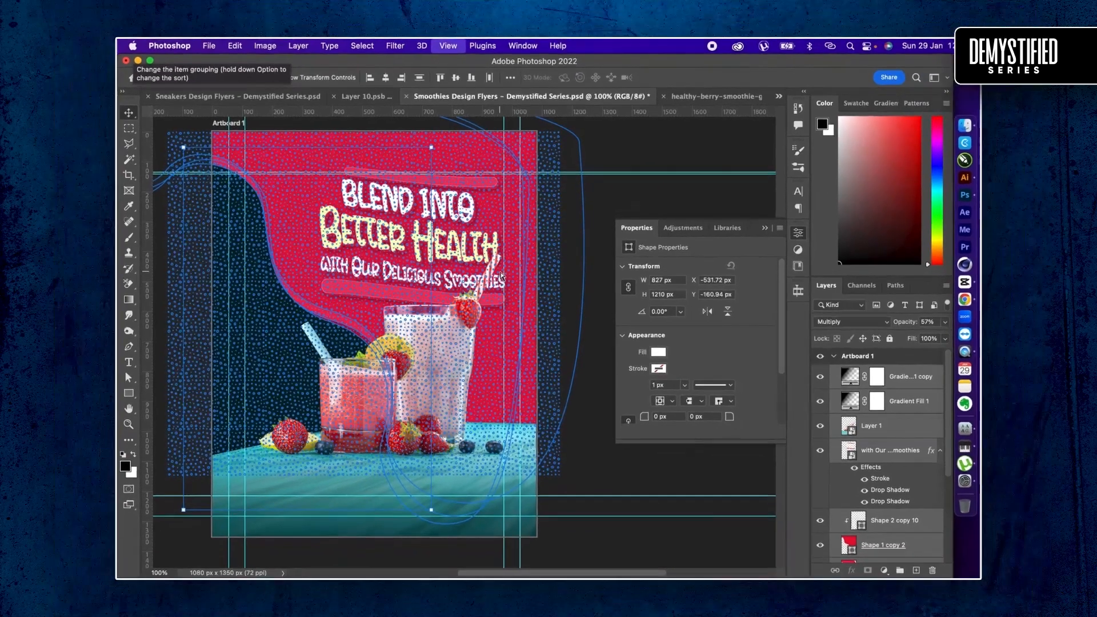
pyautogui.press('super+minus')
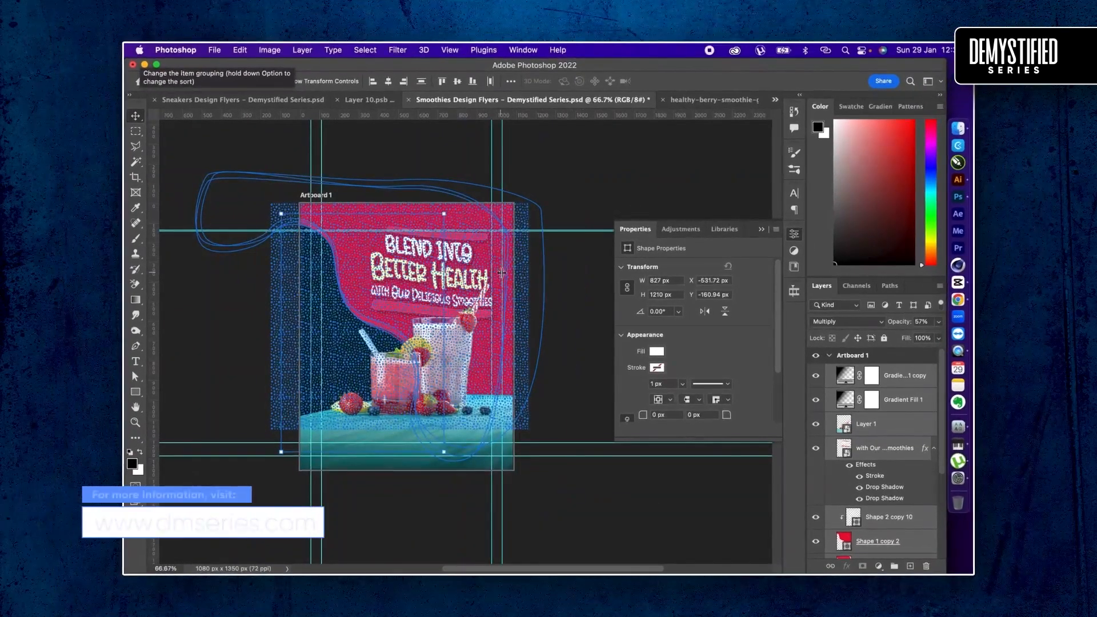
pyautogui.press('super+shift+h')
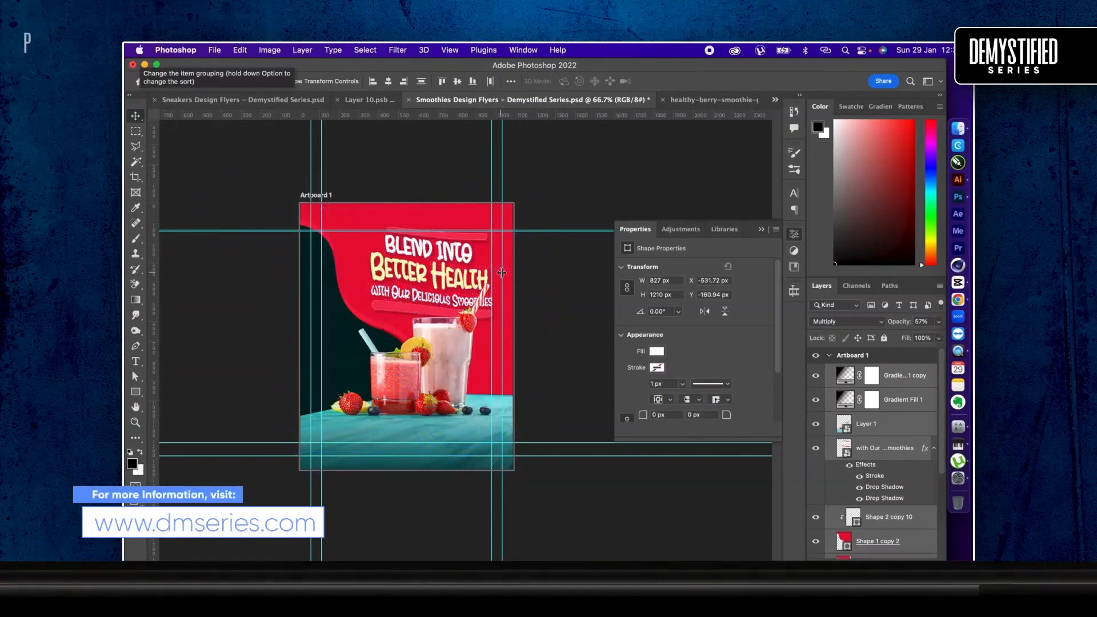
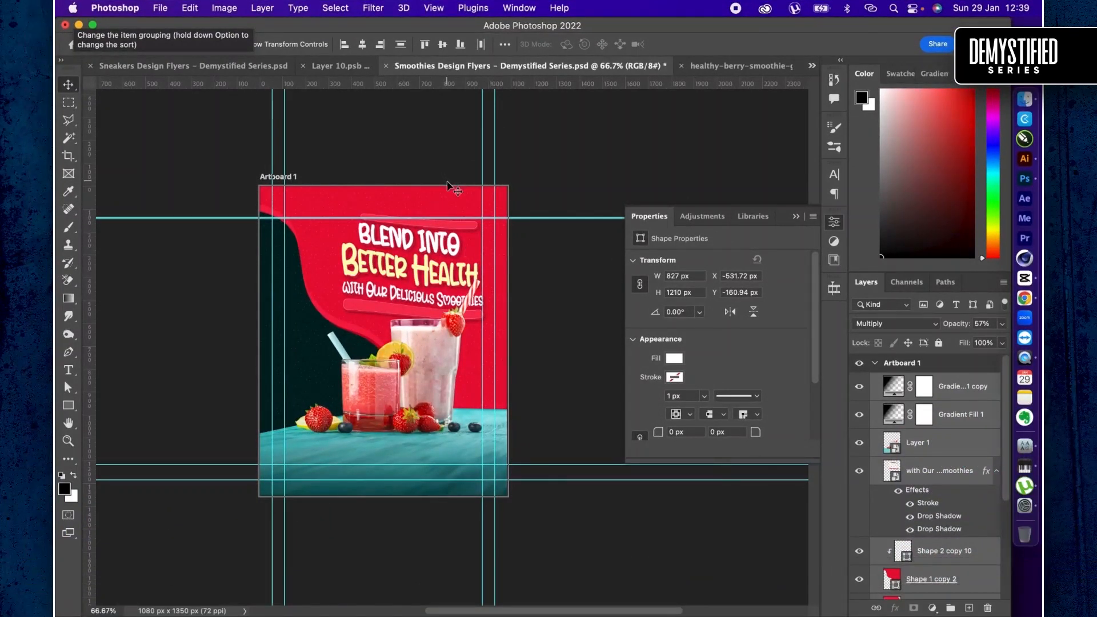
# - Duplicate Artboard 1 with its contents and place the copy directly beside the original at X 1080 px
pyautogui.hotkey('shift', 'v')
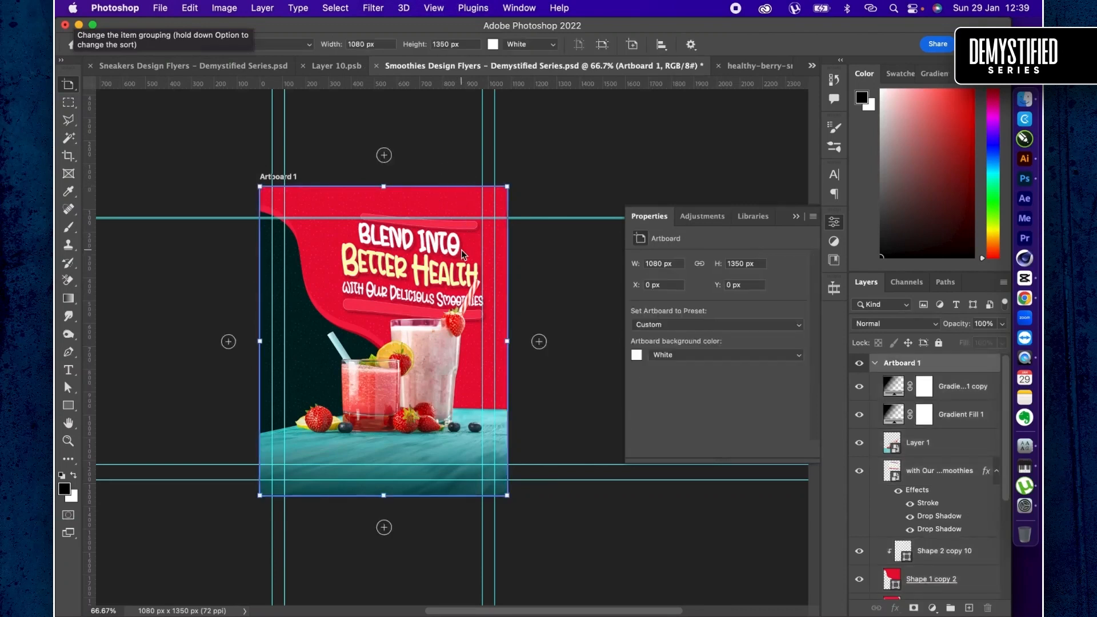
pyautogui.hscroll(3, 461, 249)
pyautogui.scroll(-2, 461, 249)
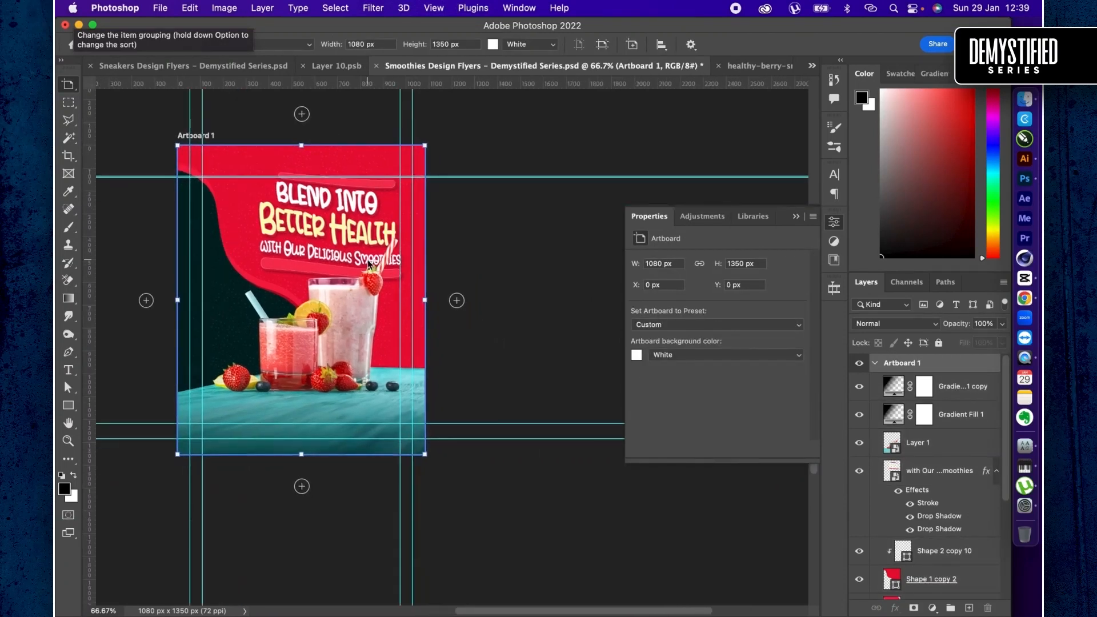
pyautogui.click(467, 269)
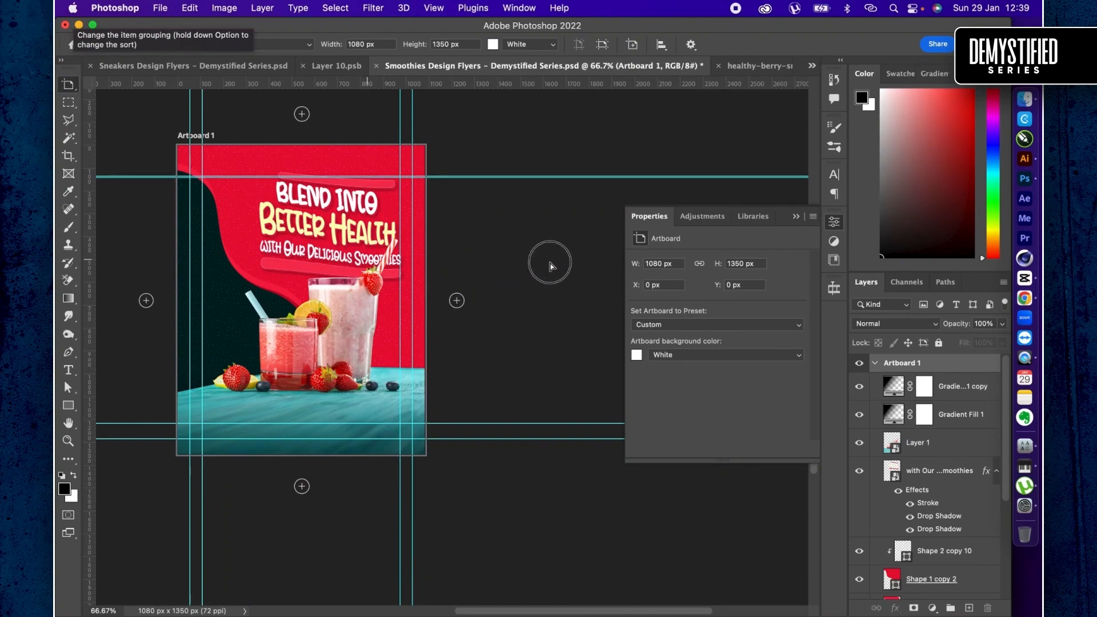
pyautogui.moveTo(368, 263); pyautogui.dragTo(601, 263)
pyautogui.moveTo(607, 266); pyautogui.dragTo(614, 267)
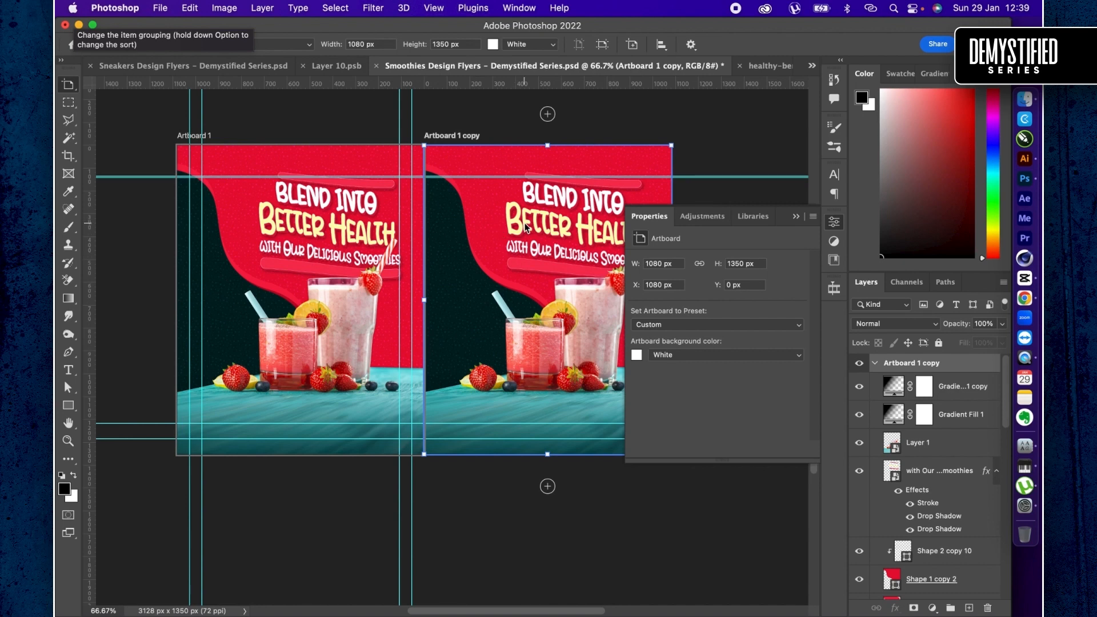
pyautogui.press('v')
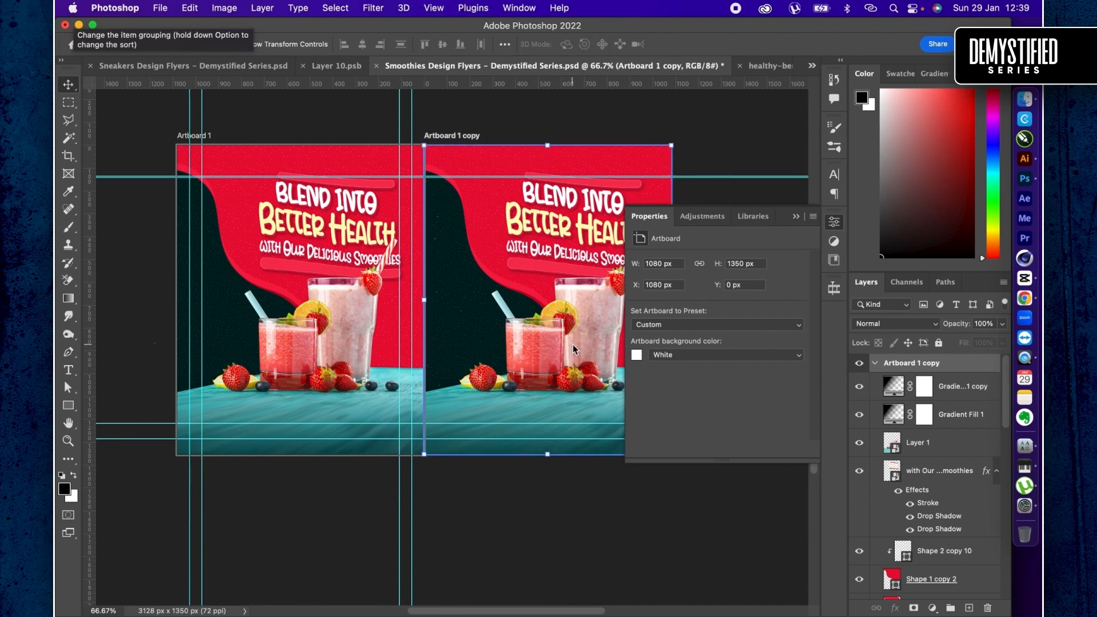
# - Delete both gradient fill layers and the smoothie glasses image, Layer 1, from the duplicated artboard
pyautogui.press('super')
pyautogui.hscroll(2, 520, 277)
pyautogui.hscroll(5, 521, 276)
pyautogui.scroll(4, 521, 276)
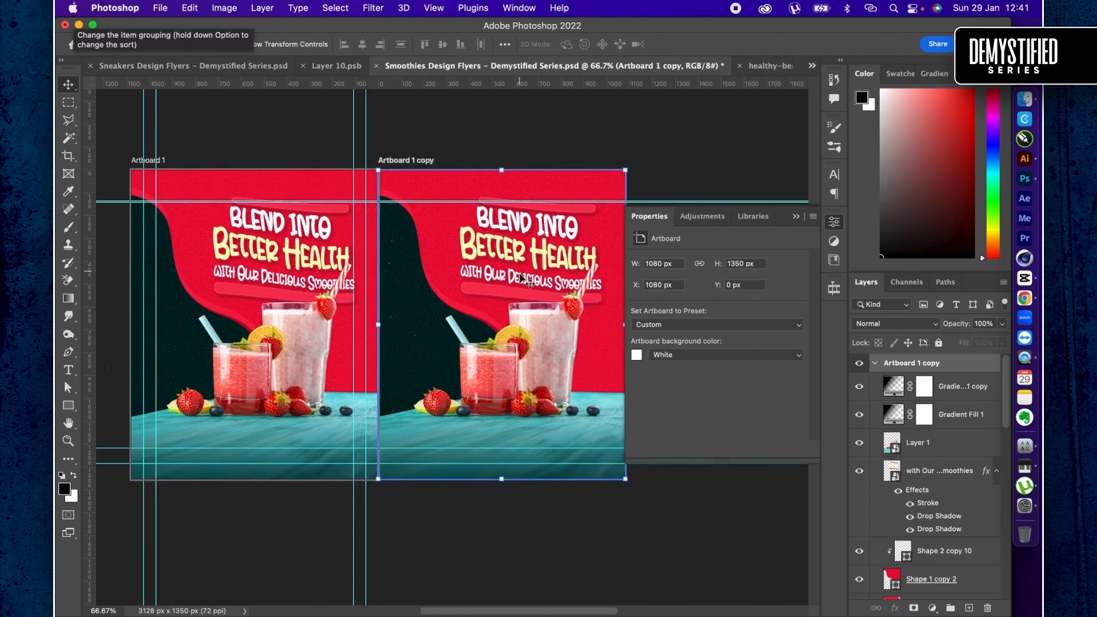
pyautogui.press('super')
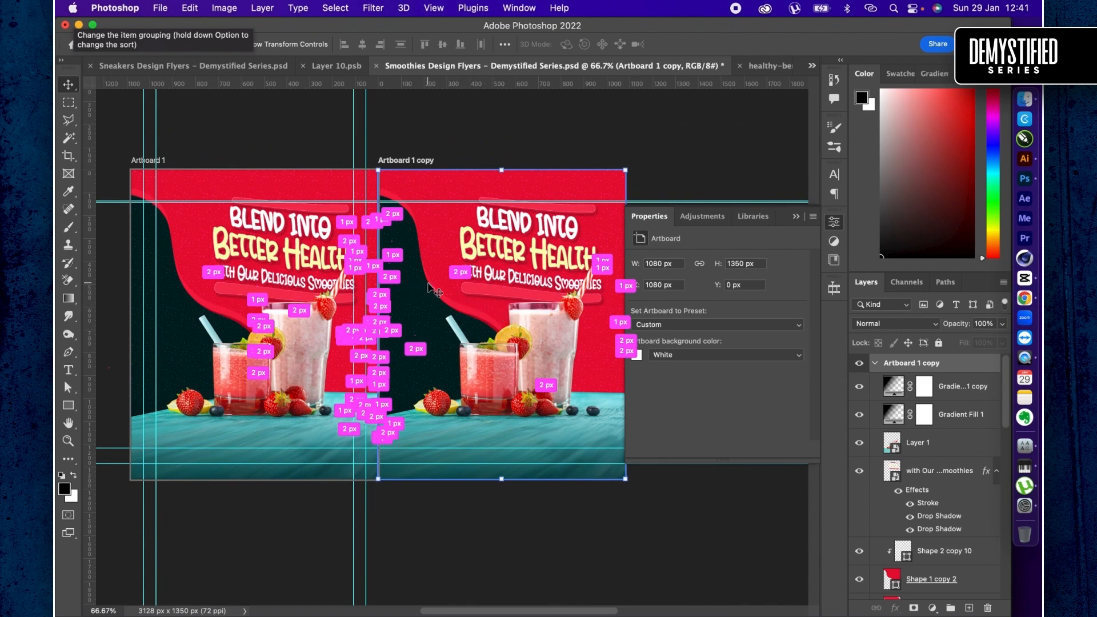
pyautogui.keyDown('super'); pyautogui.click(430, 288); pyautogui.keyUp('super')
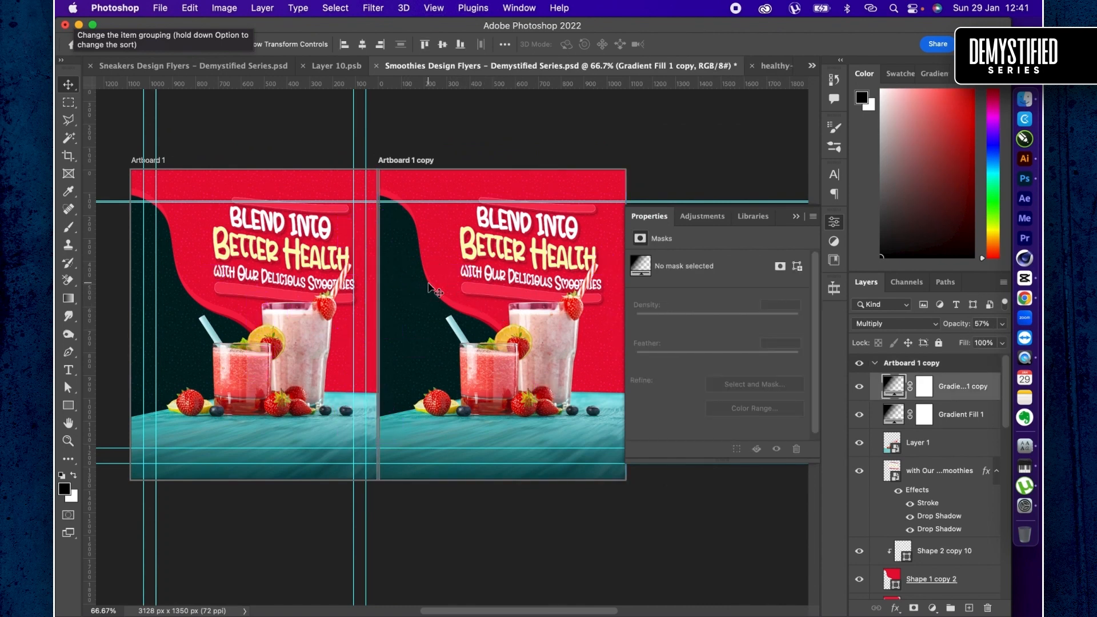
pyautogui.click(434, 292)
pyautogui.click(859, 387)
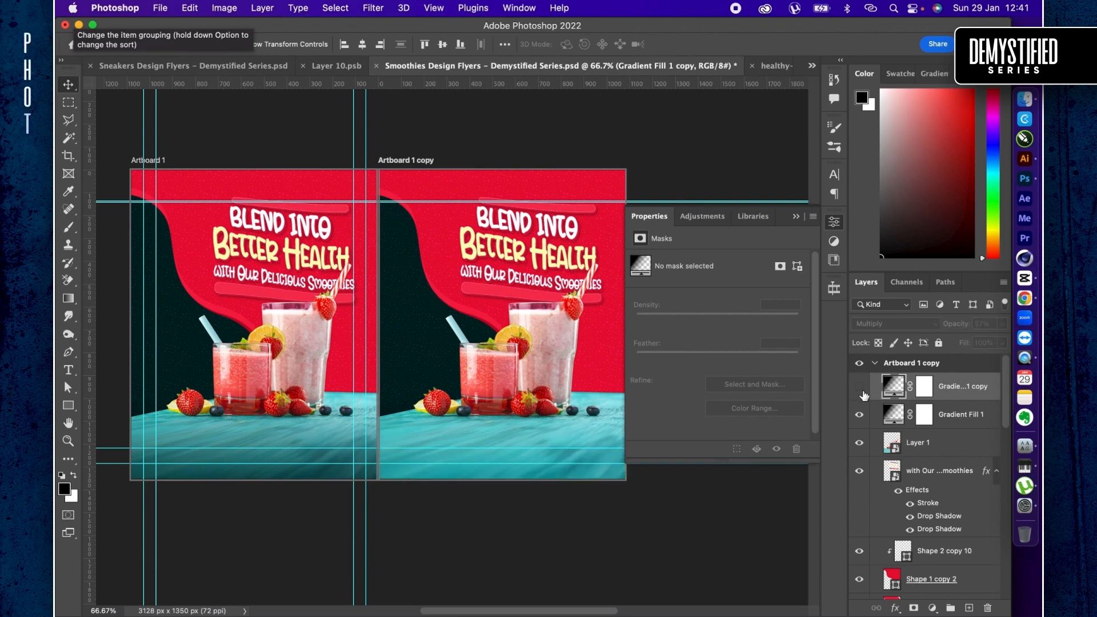
pyautogui.click(859, 386)
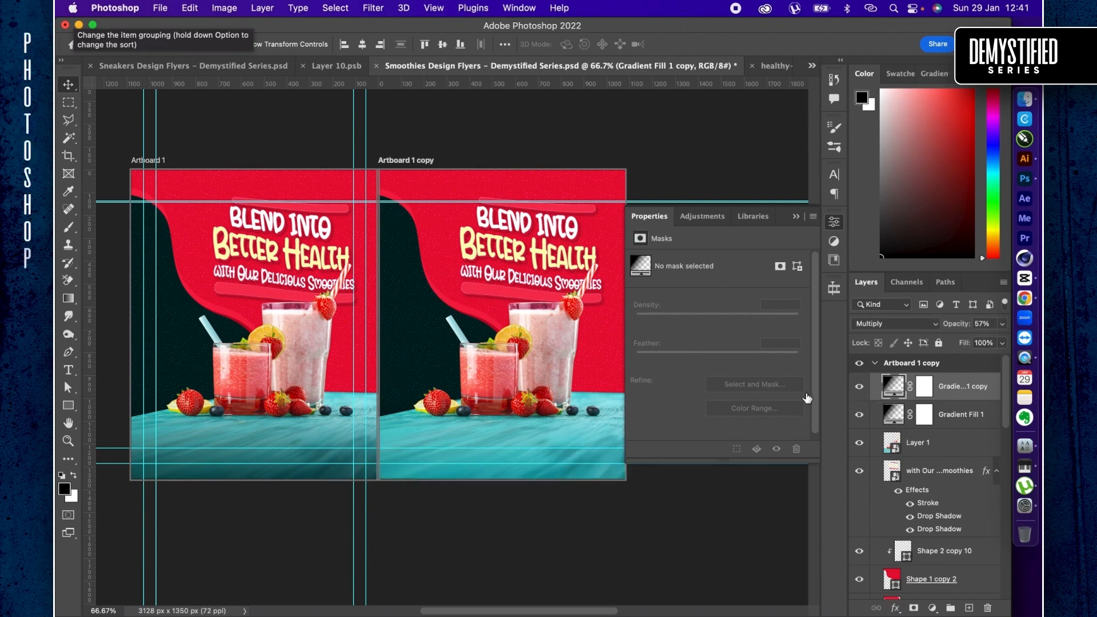
pyautogui.keyDown('shift'); pyautogui.click(968, 444); pyautogui.keyUp('shift')
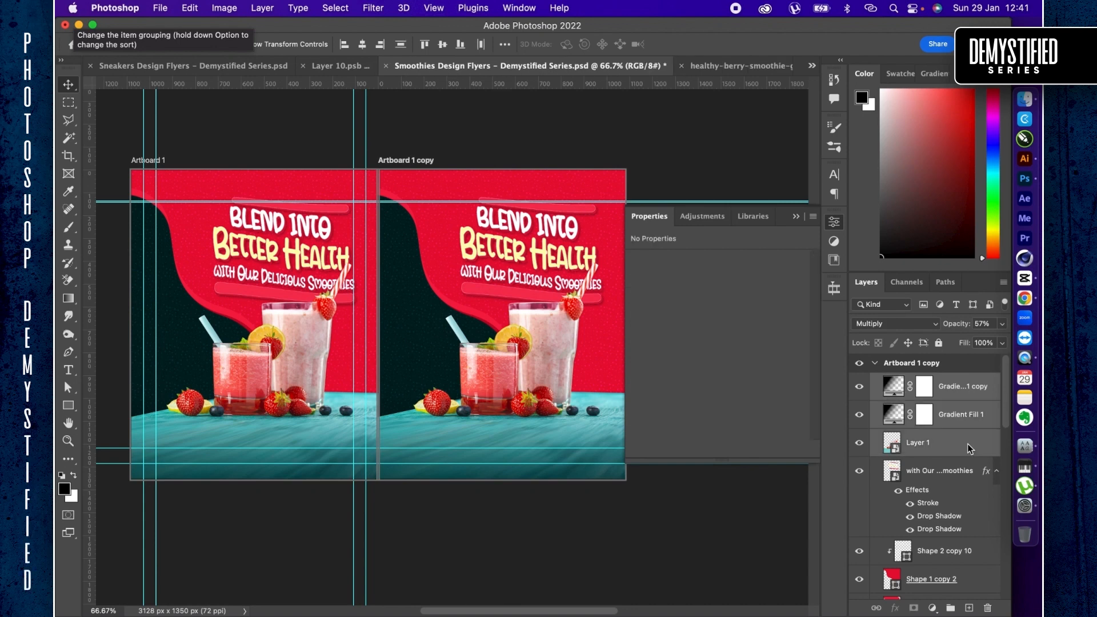
pyautogui.press('Delete')
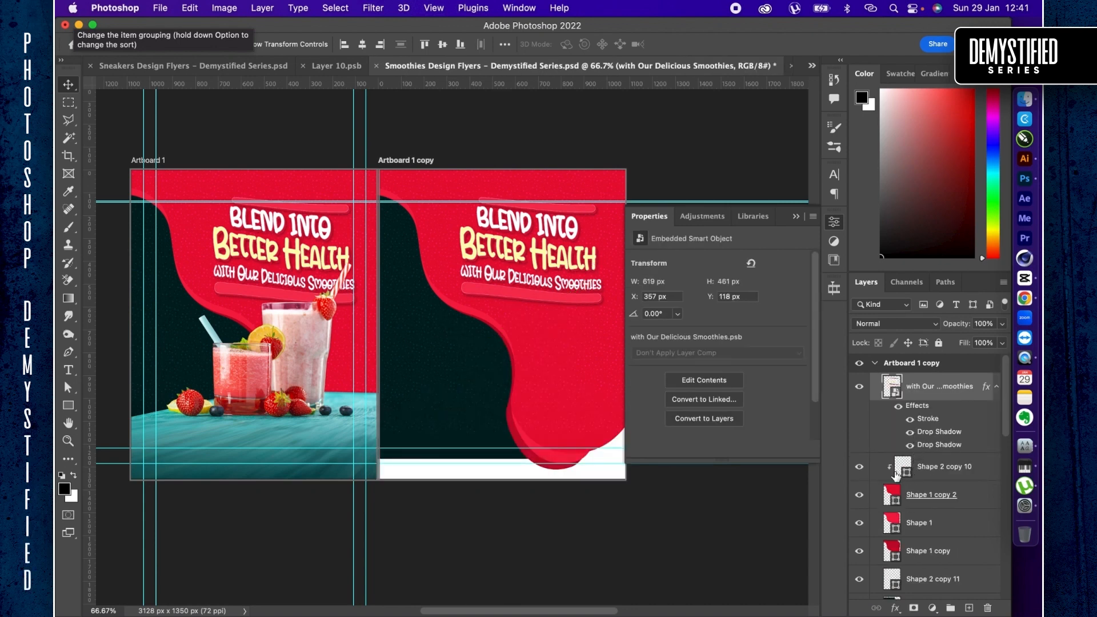
# - Switch to Finder and place girl-959115.jpg from the Downloads folder onto the duplicated artboard in Photoshop
pyautogui.press('super+Tab')
pyautogui.press('super+Tab')
pyautogui.press('super+Tab')
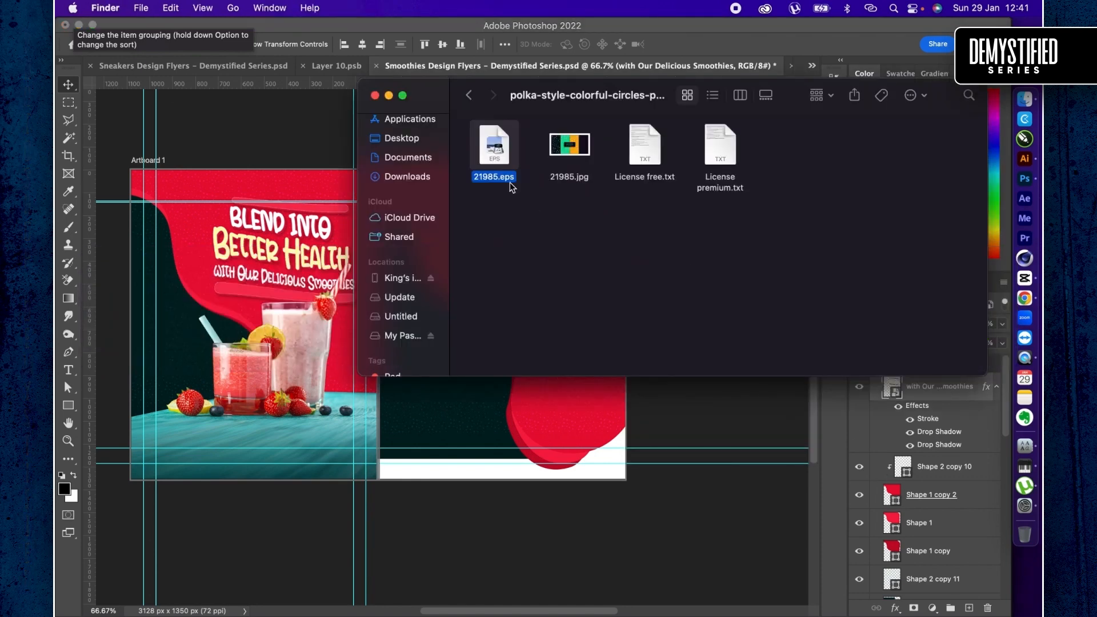
pyautogui.click(407, 177)
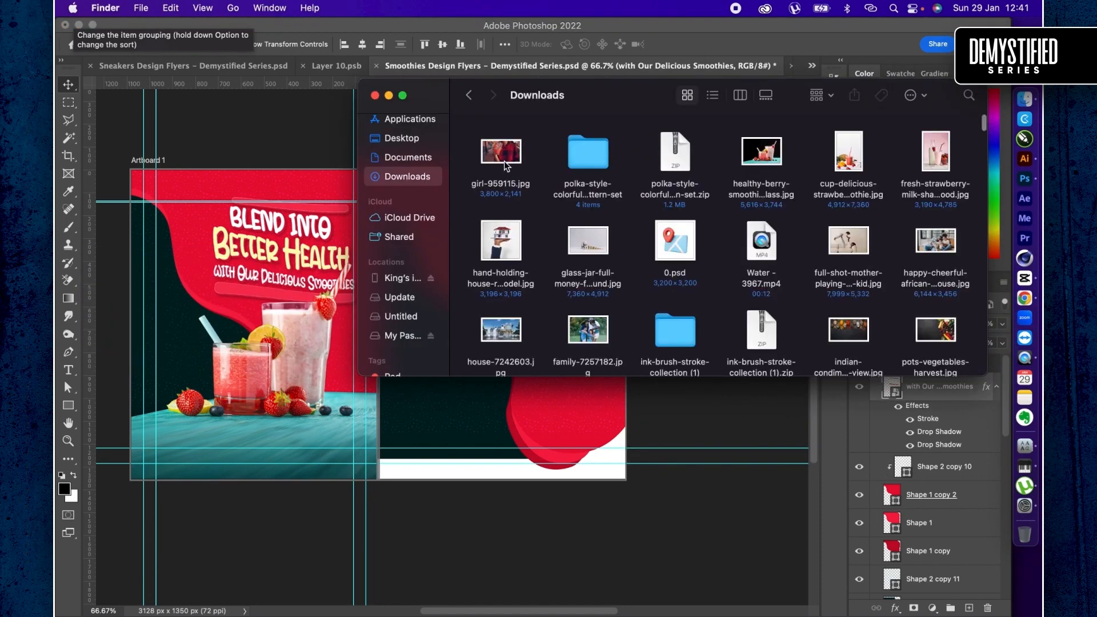
pyautogui.moveTo(505, 166); pyautogui.dragTo(517, 446)
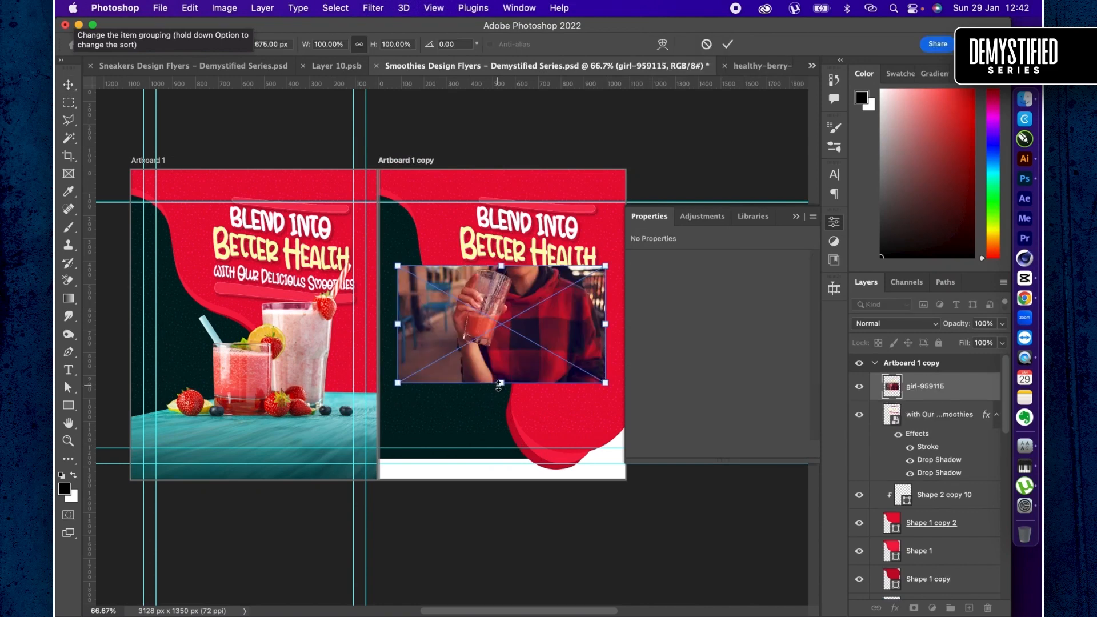
# - Enlarge the placed hoodie photo to about 264% and position it to cover the whole duplicated artboard
pyautogui.moveTo(499, 386); pyautogui.dragTo(525, 498)
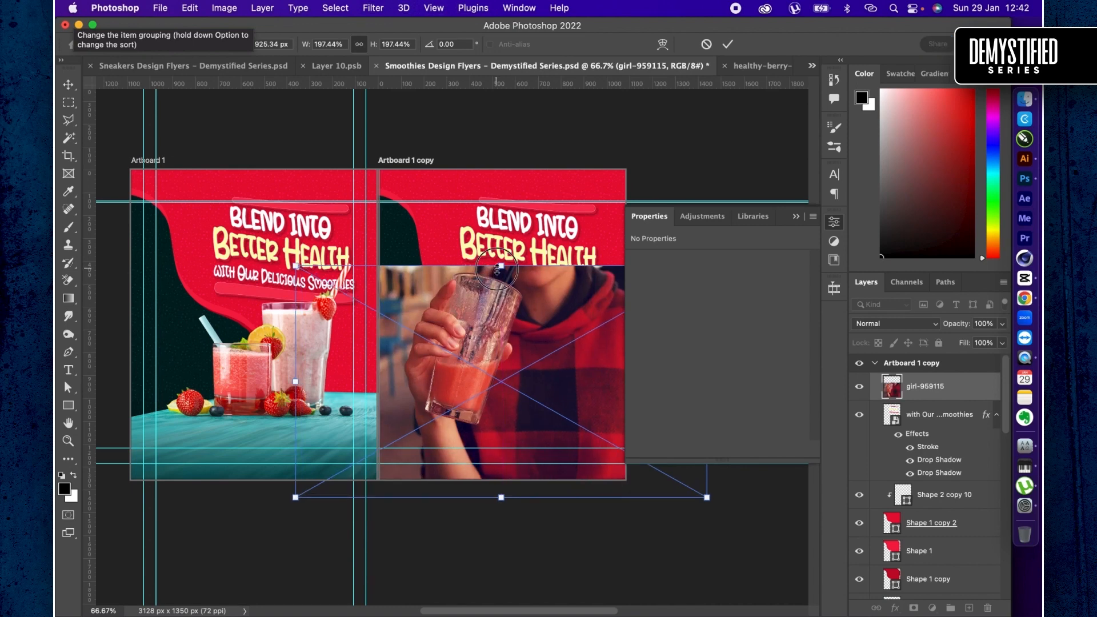
pyautogui.moveTo(497, 269); pyautogui.dragTo(495, 196)
pyautogui.moveTo(485, 300); pyautogui.dragTo(485, 290)
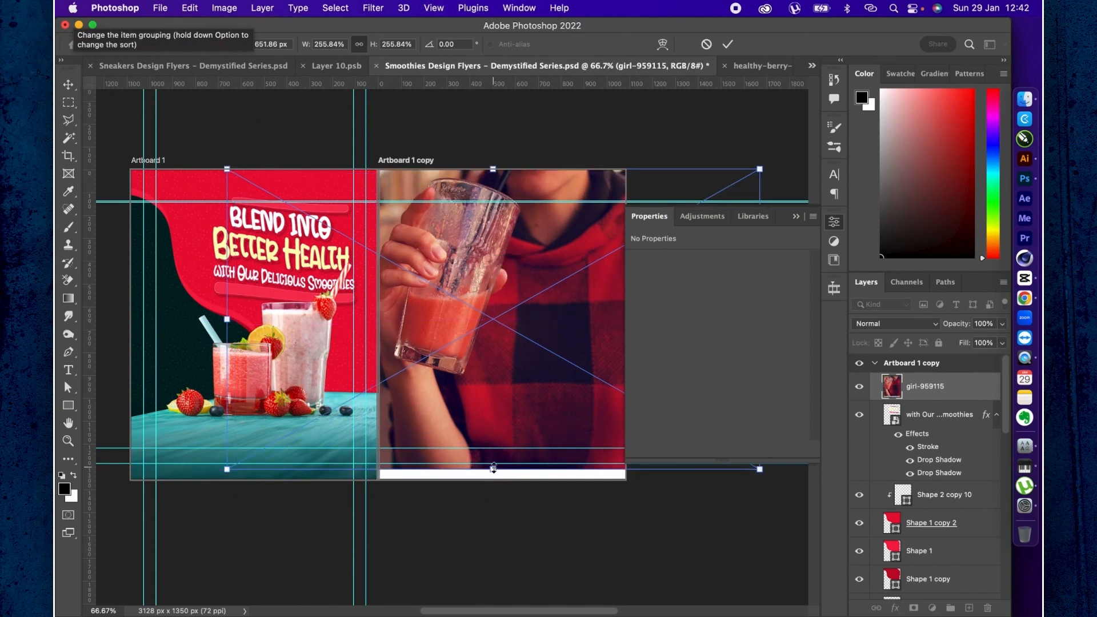
pyautogui.moveTo(493, 469); pyautogui.dragTo(494, 480)
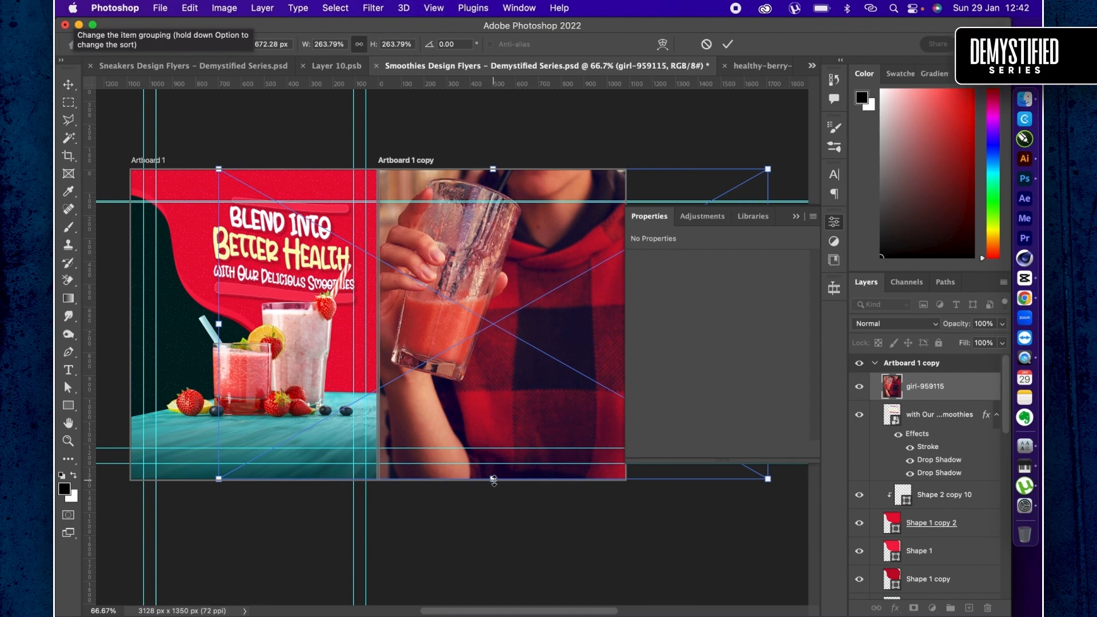
pyautogui.press('Return')
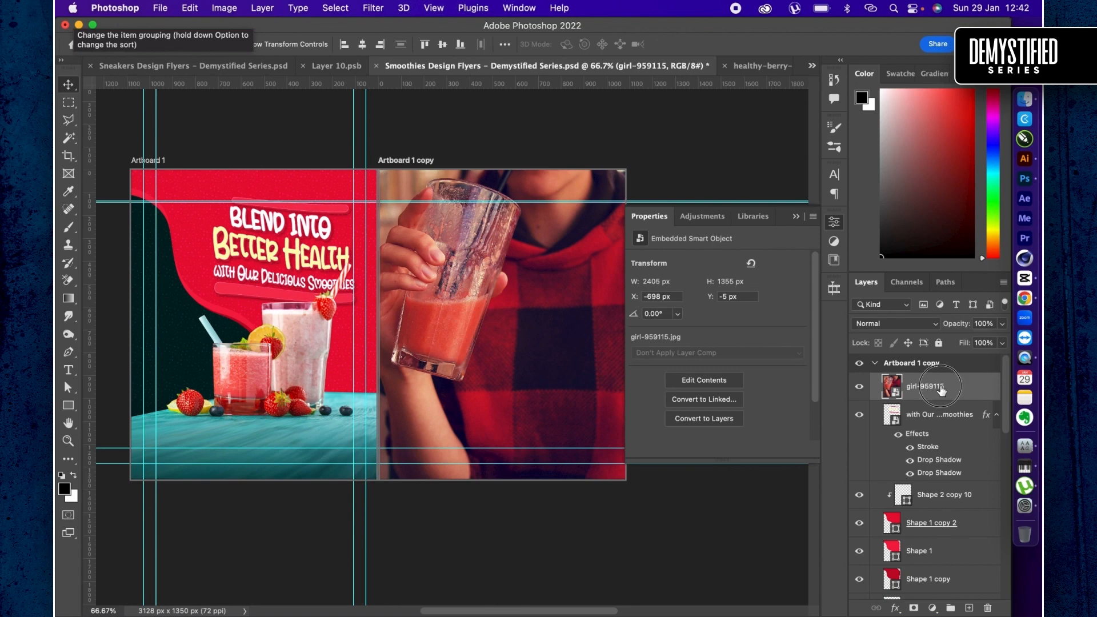
# - Clip the girl-959115 photo to Shape 1 copy 2, beneath Shape 2 copy 10, and hide that dotted pattern layer
pyautogui.moveTo(925, 386); pyautogui.dragTo(934, 502)
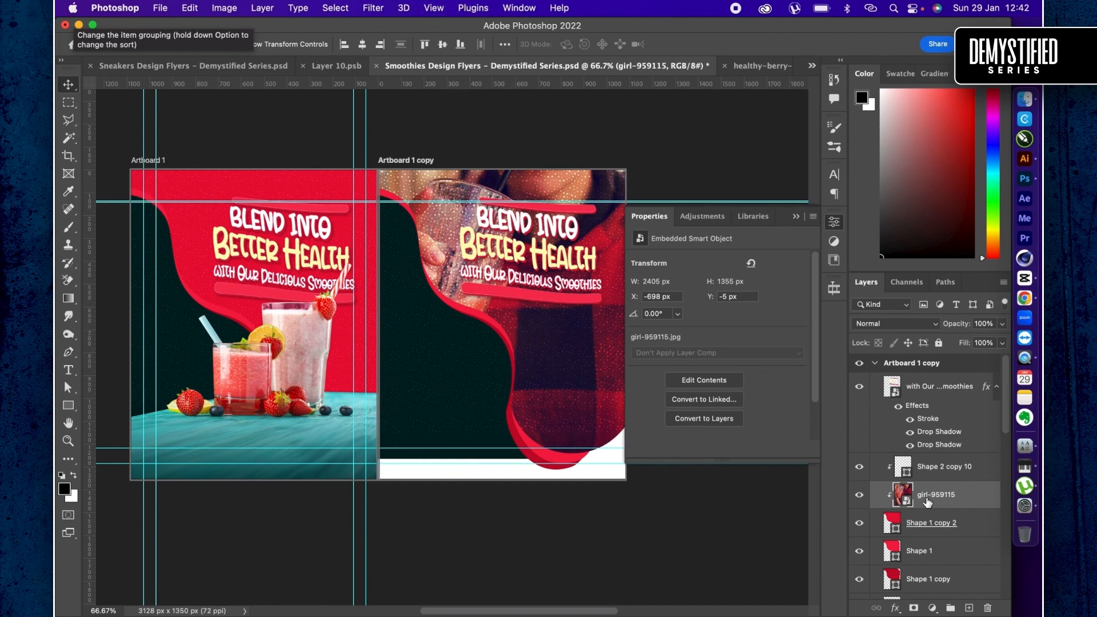
pyautogui.scroll(-2, 927, 501)
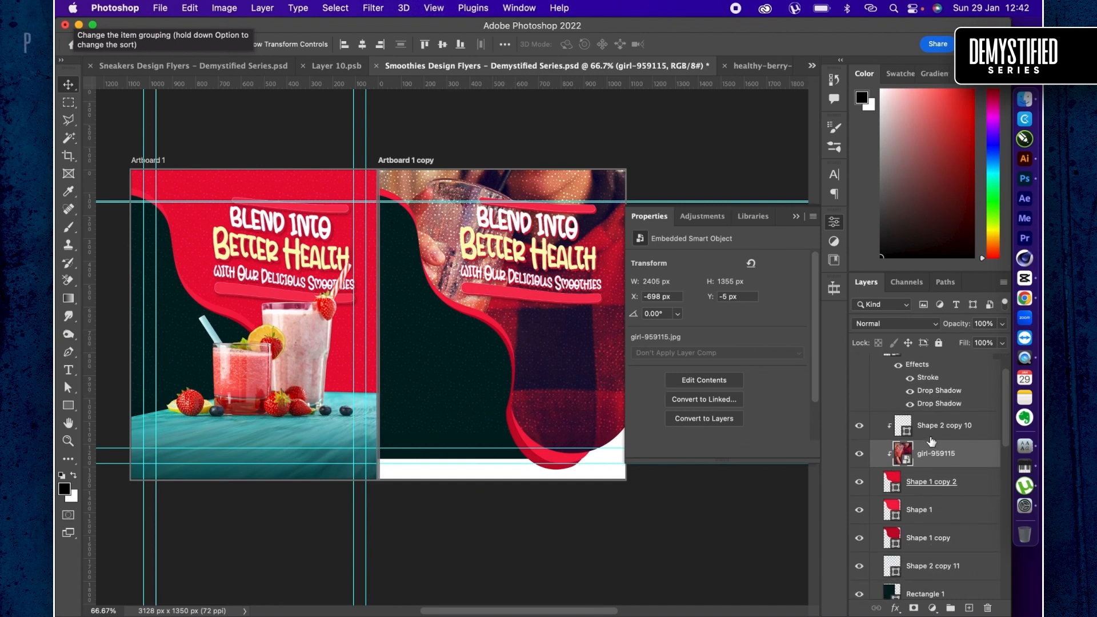
pyautogui.click(941, 482)
pyautogui.click(877, 429)
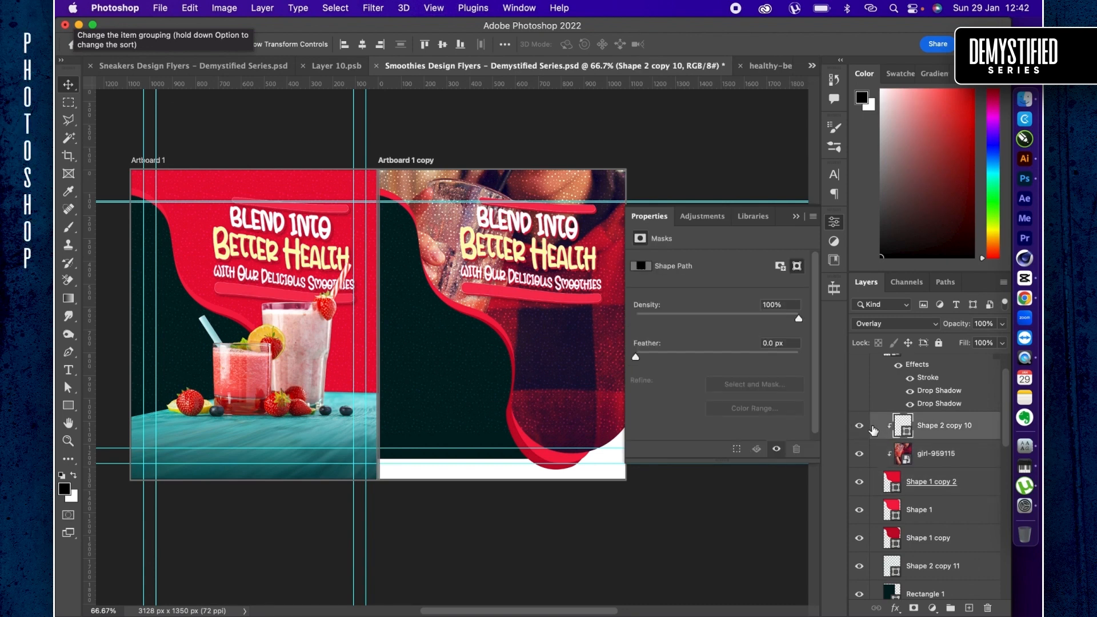
pyautogui.click(860, 427)
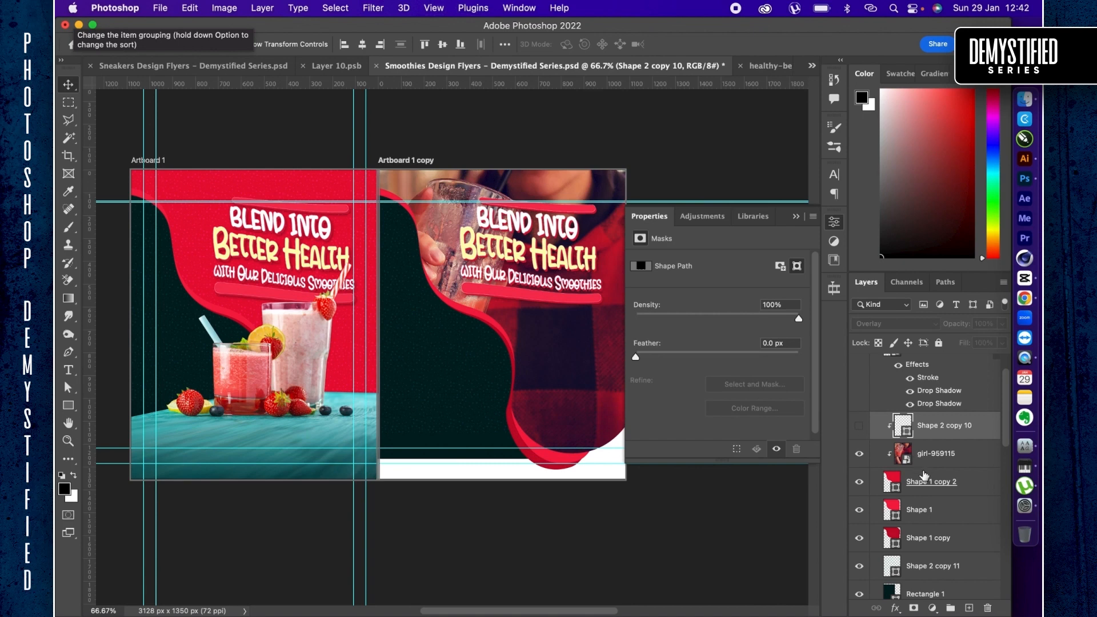
# - Scale the three red wave shapes together to about 125% and reposition them to reveal the hand and glass
pyautogui.click(939, 485)
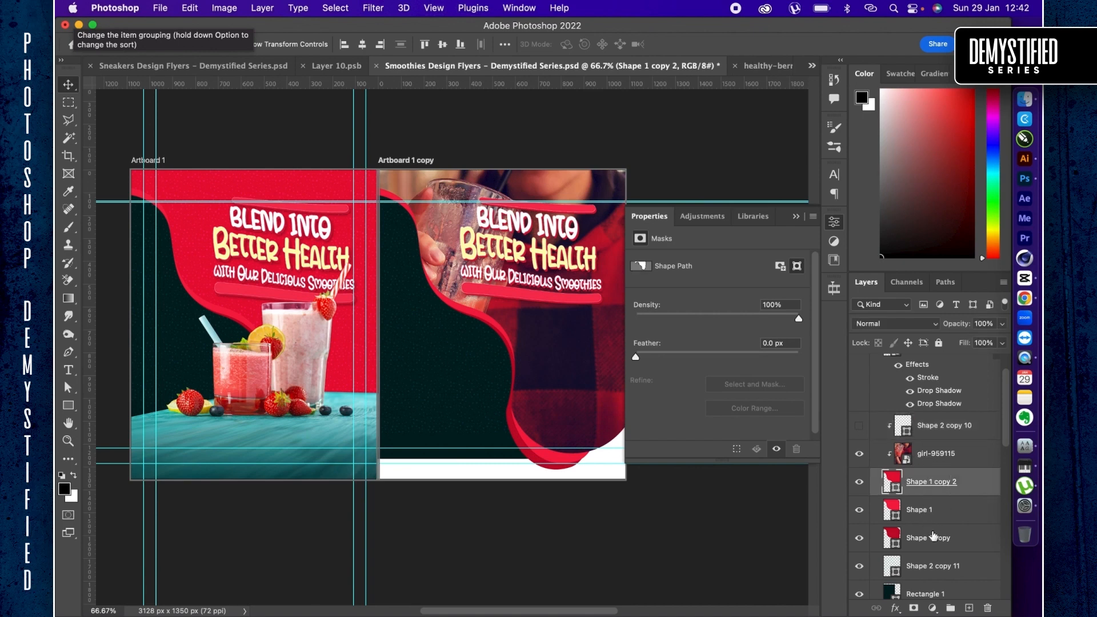
pyautogui.keyDown('shift'); pyautogui.click(935, 537); pyautogui.keyUp('shift')
pyautogui.press('super+t')
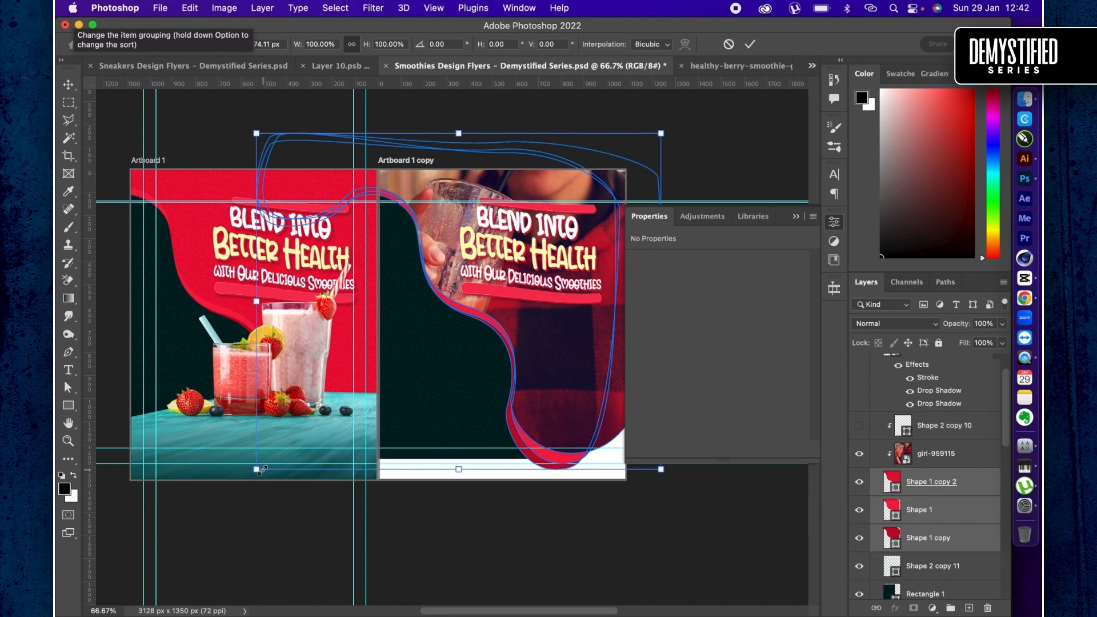
pyautogui.moveTo(261, 470); pyautogui.dragTo(154, 546)
pyautogui.moveTo(439, 386); pyautogui.dragTo(460, 397)
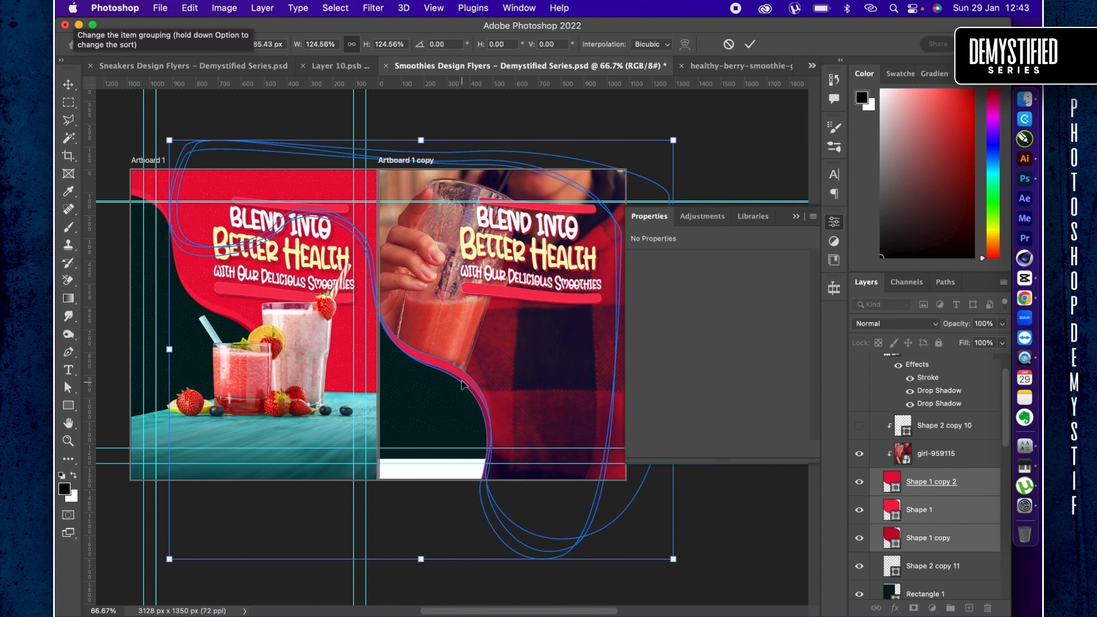
pyautogui.press('Return')
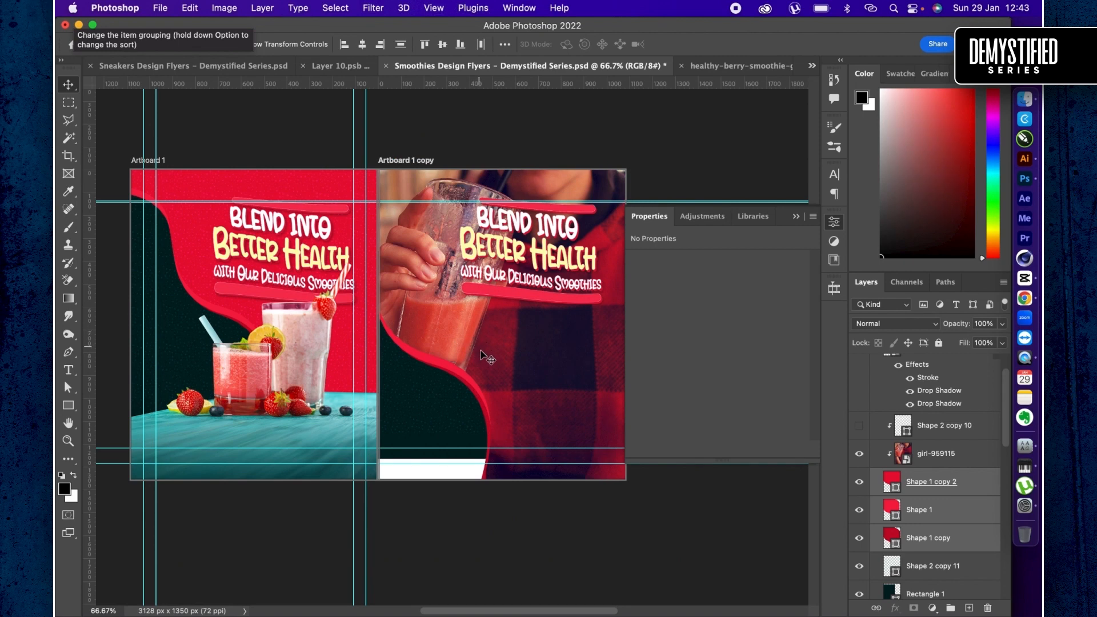
# - Move the dark green Rectangle 1 down to Y 271.5 px and shift its dotted pattern, Shape 2 copy 11, down with it
pyautogui.scroll(-3, 931, 505)
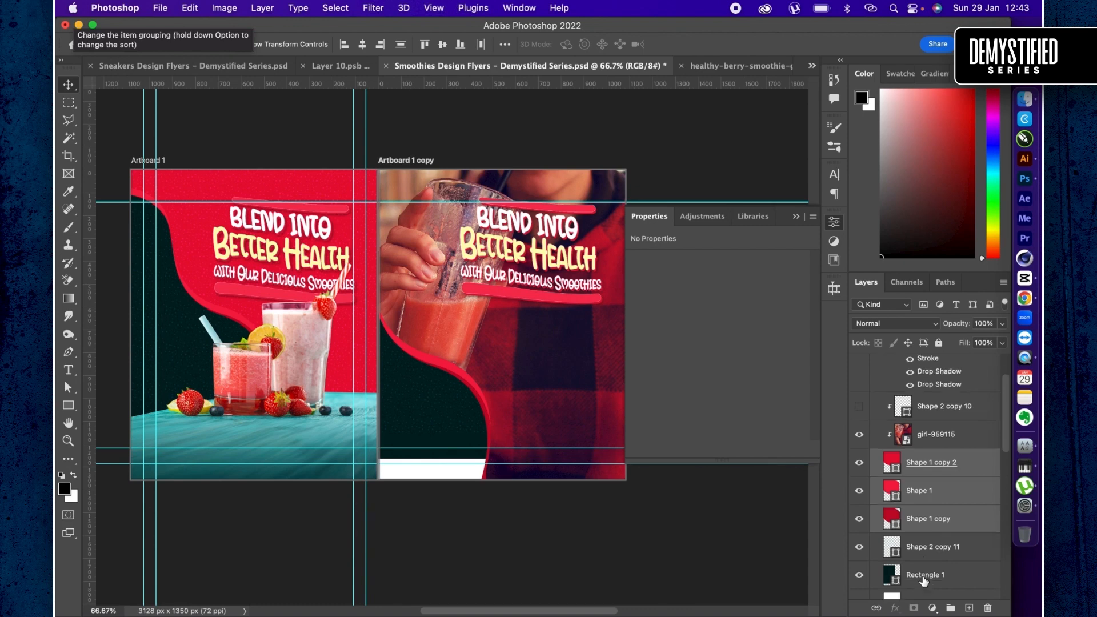
pyautogui.click(930, 505)
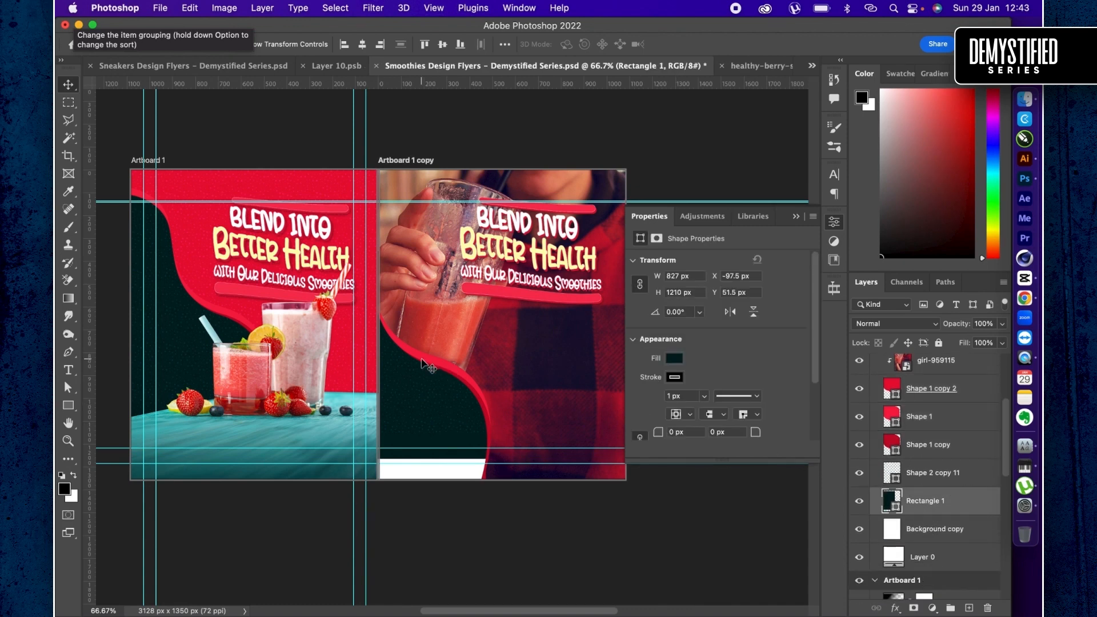
pyautogui.moveTo(422, 377); pyautogui.dragTo(423, 413)
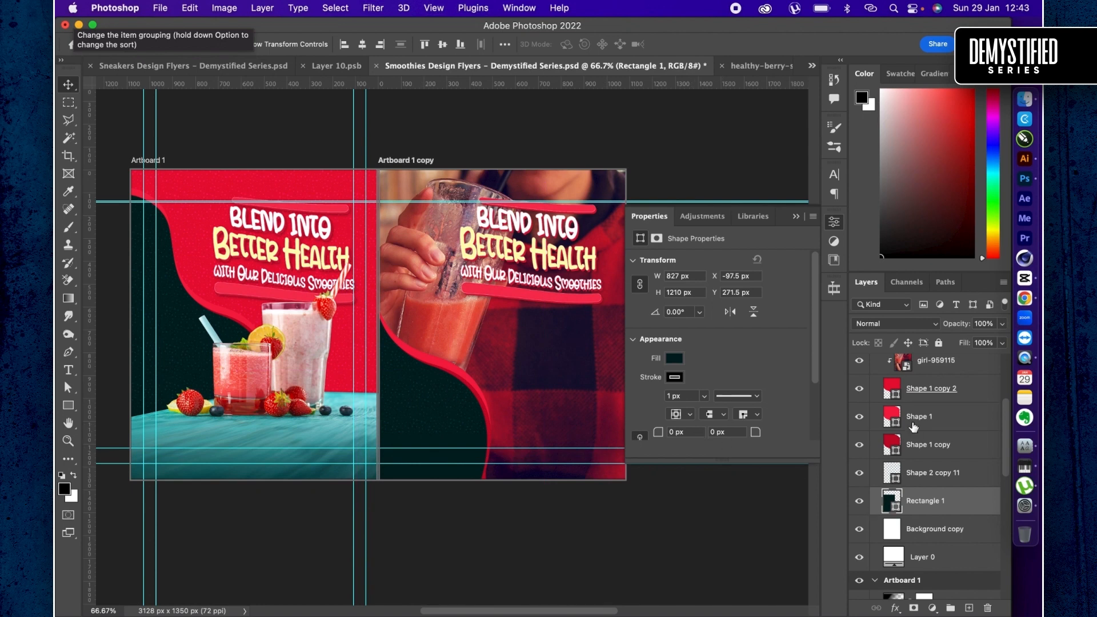
pyautogui.click(914, 479)
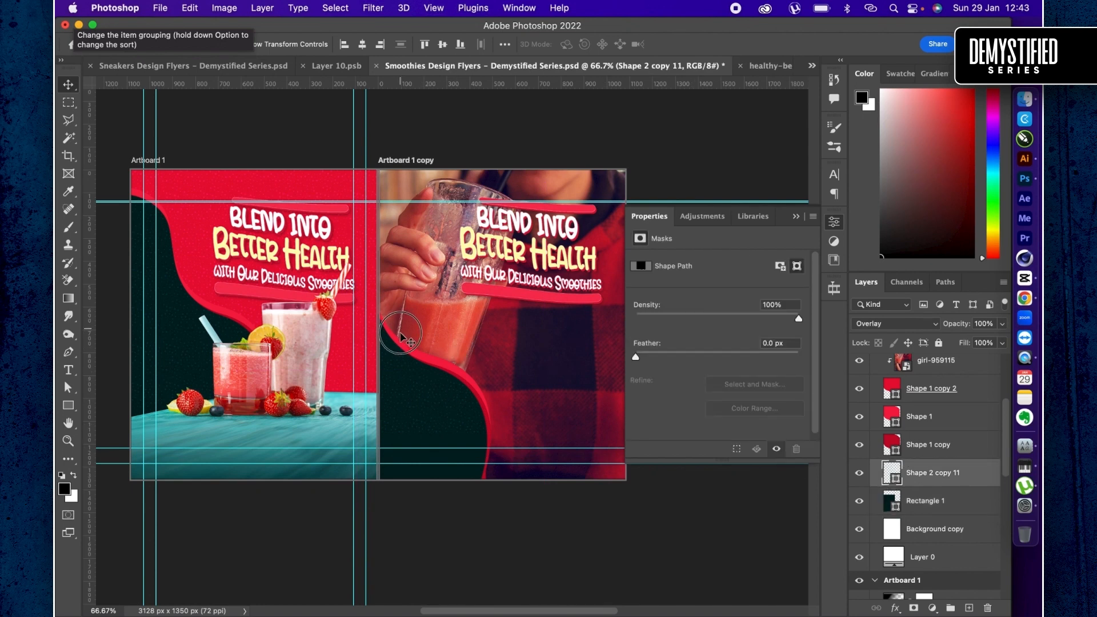
pyautogui.moveTo(399, 377); pyautogui.dragTo(893, 455)
# - Show the Shape 2 copy 10 dotted pattern over the photo again and reduce its opacity to 66%
pyautogui.scroll(5, 892, 457)
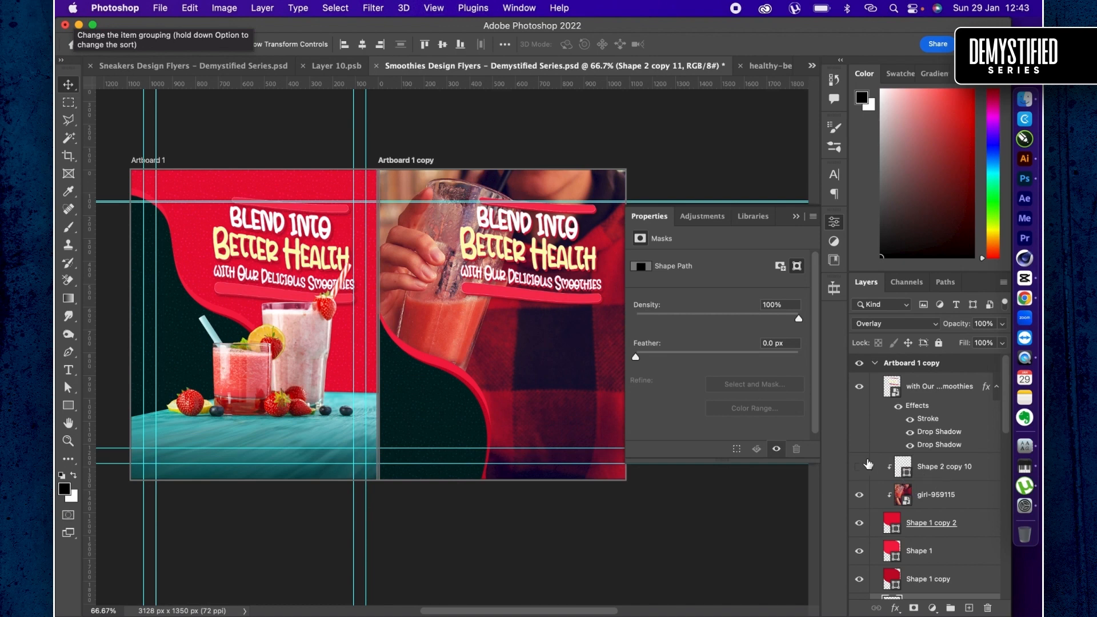
pyautogui.click(868, 464)
pyautogui.click(859, 467)
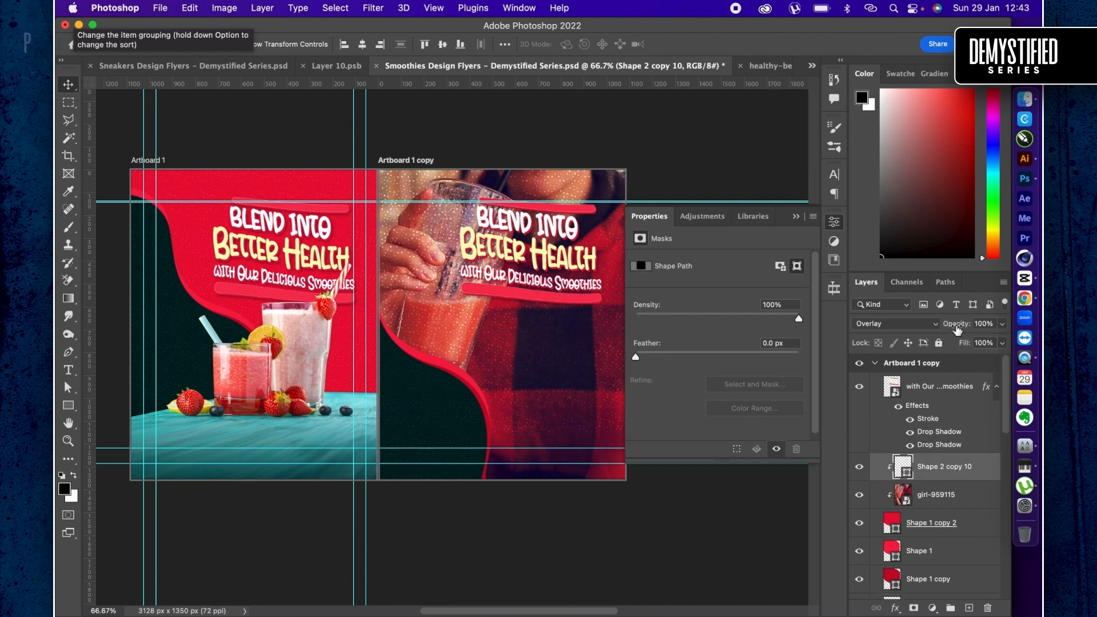
pyautogui.moveTo(958, 330); pyautogui.dragTo(933, 331)
# - Scale the Shape 2 copy 10 dotted pattern to about 121.5% so it covers Artboard 1 copy down past its lower edge
pyautogui.press('super+t')
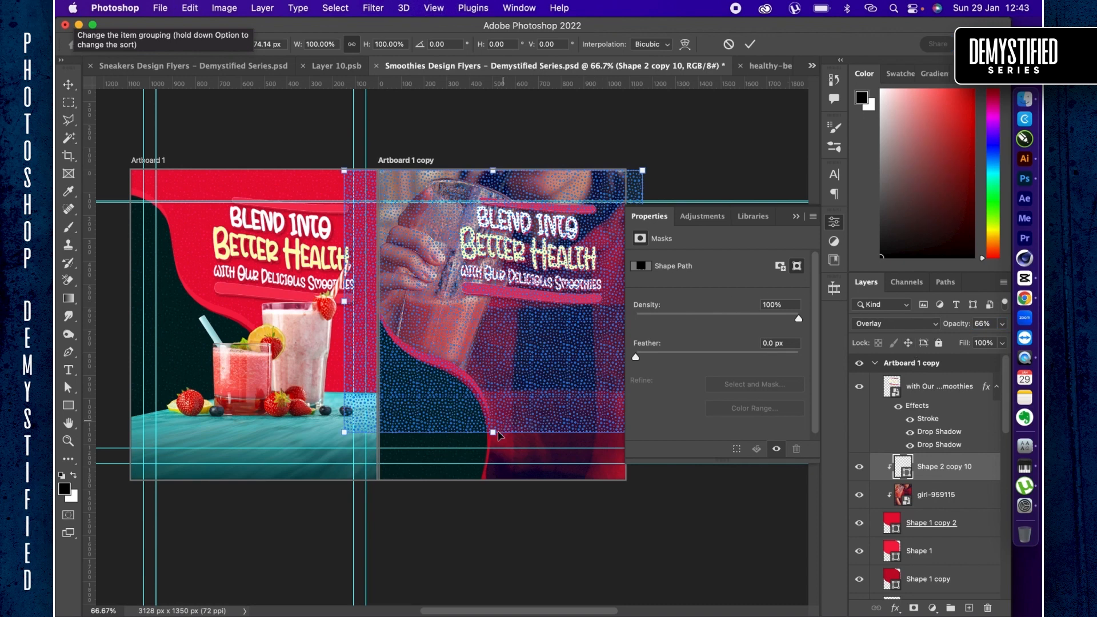
pyautogui.moveTo(493, 433); pyautogui.dragTo(501, 488)
pyautogui.moveTo(486, 355); pyautogui.dragTo(485, 355)
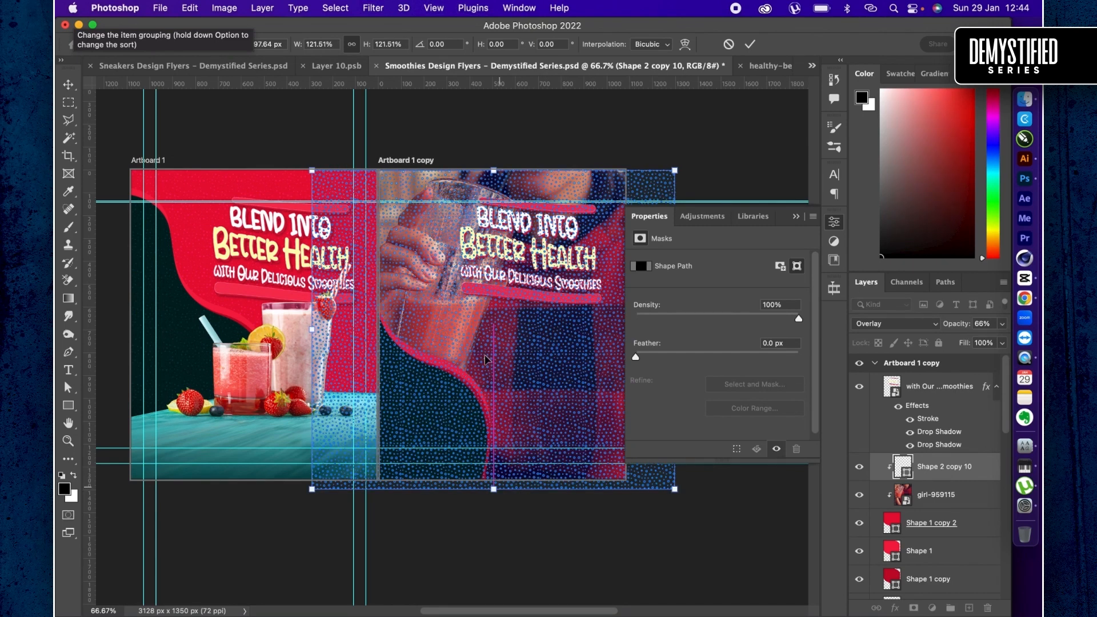
pyautogui.press('Return')
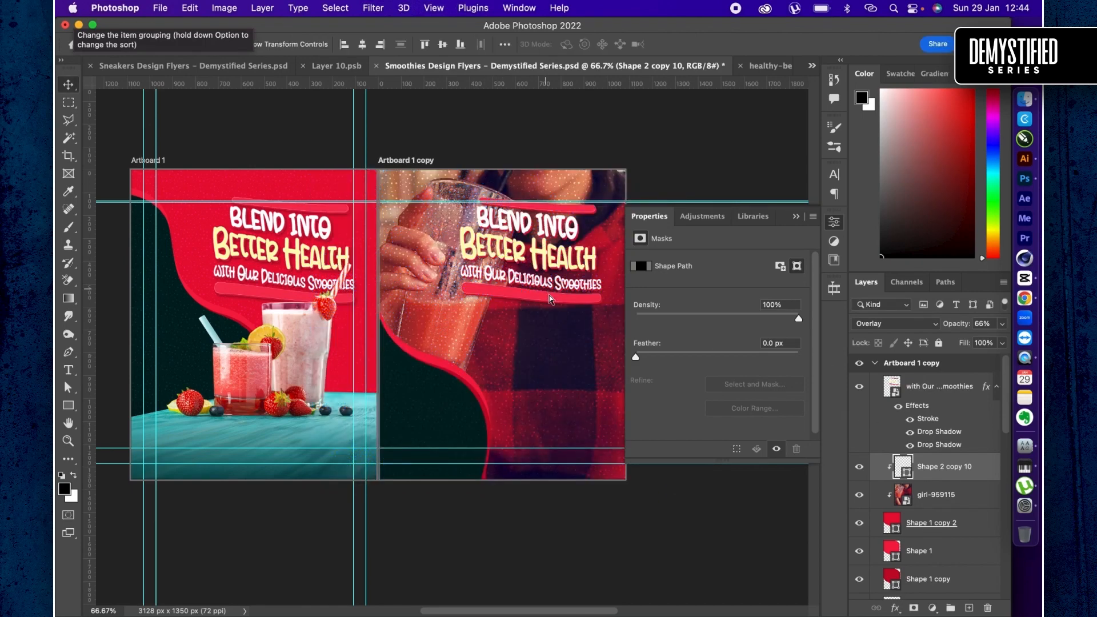
# - Try to convert the "with Our Delicious Smoothies" headline on Artboard 1 copy to a smart object
pyautogui.click(948, 383)
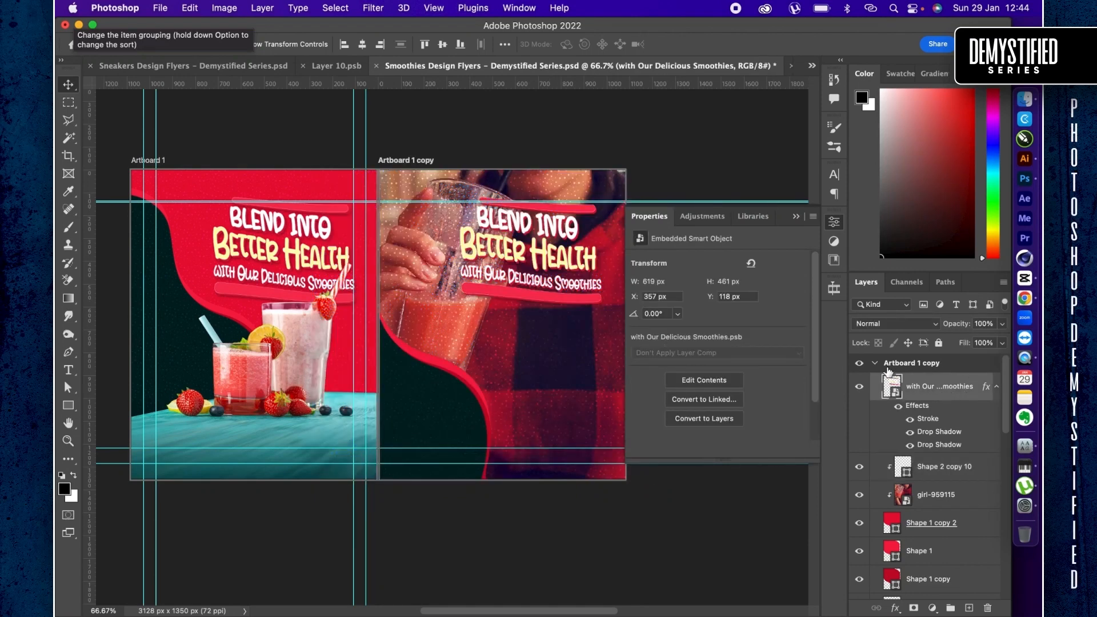
pyautogui.rightClick(953, 393)
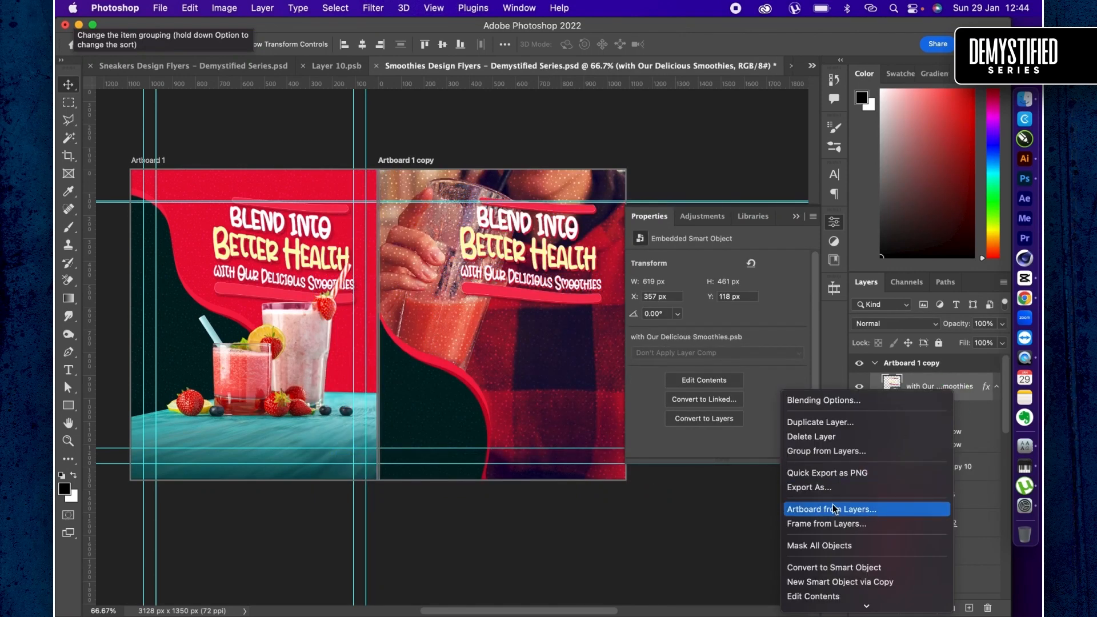
pyautogui.scroll(-5, 834, 508)
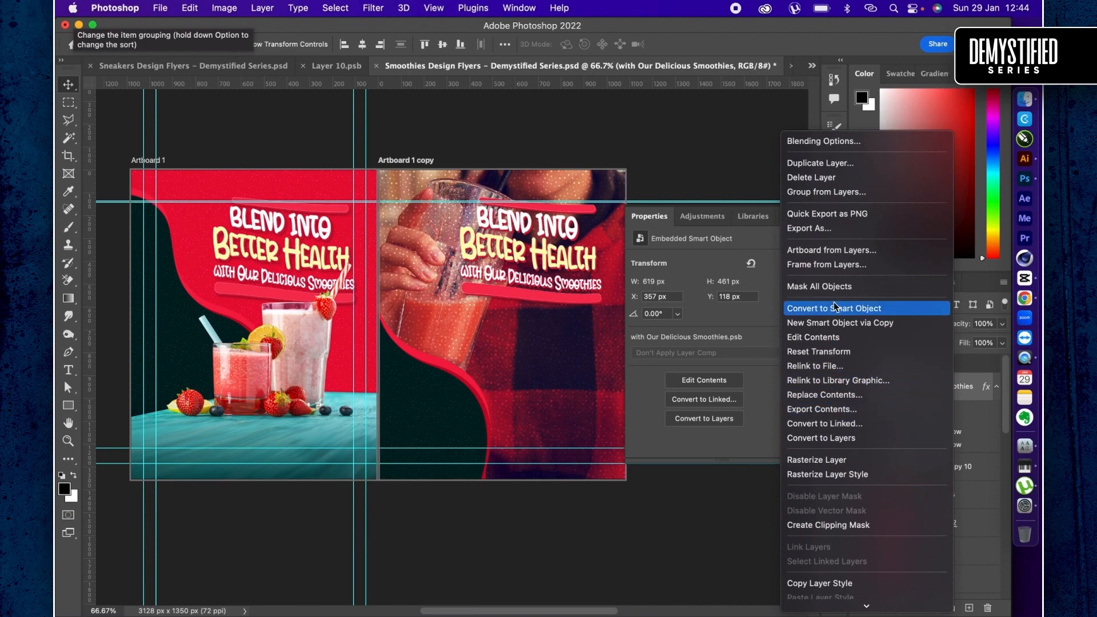
pyautogui.click(834, 308)
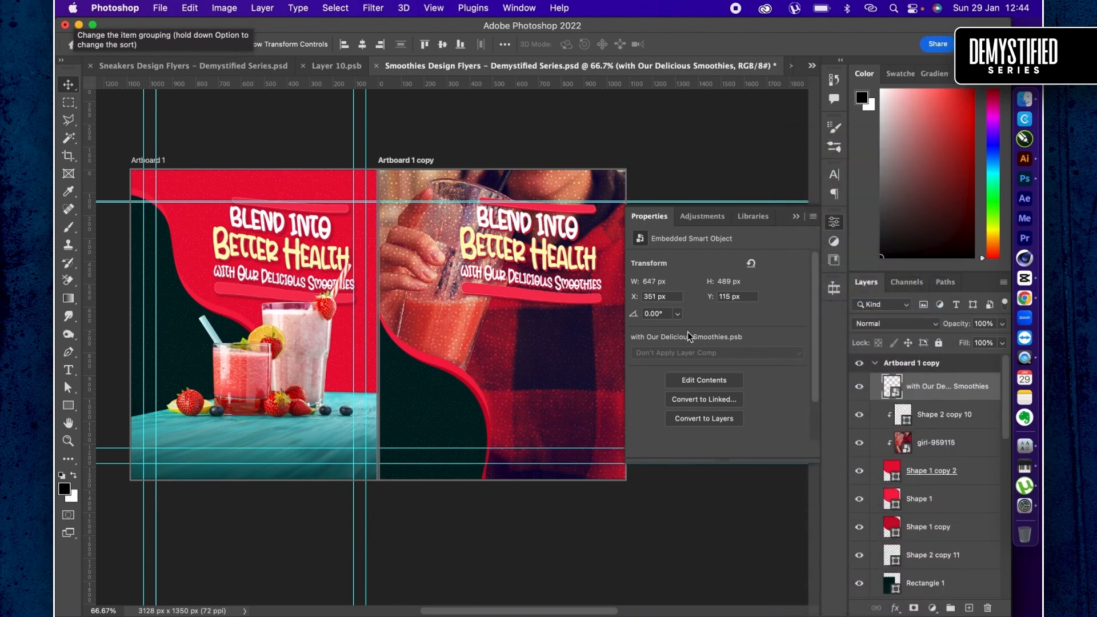
pyautogui.press('super+z')
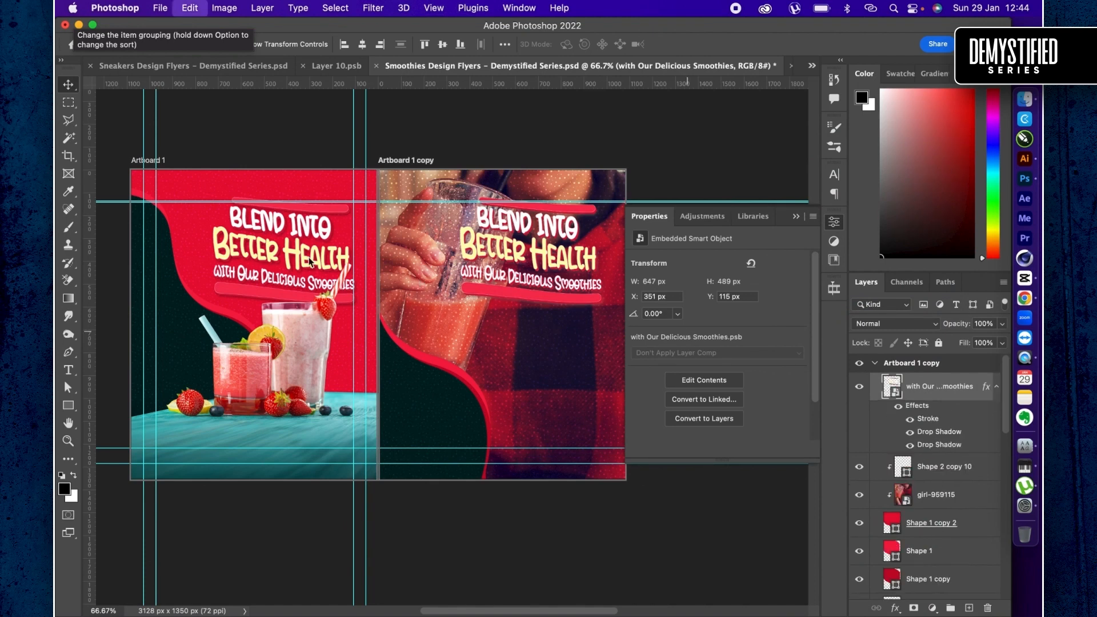
pyautogui.press('super+z')
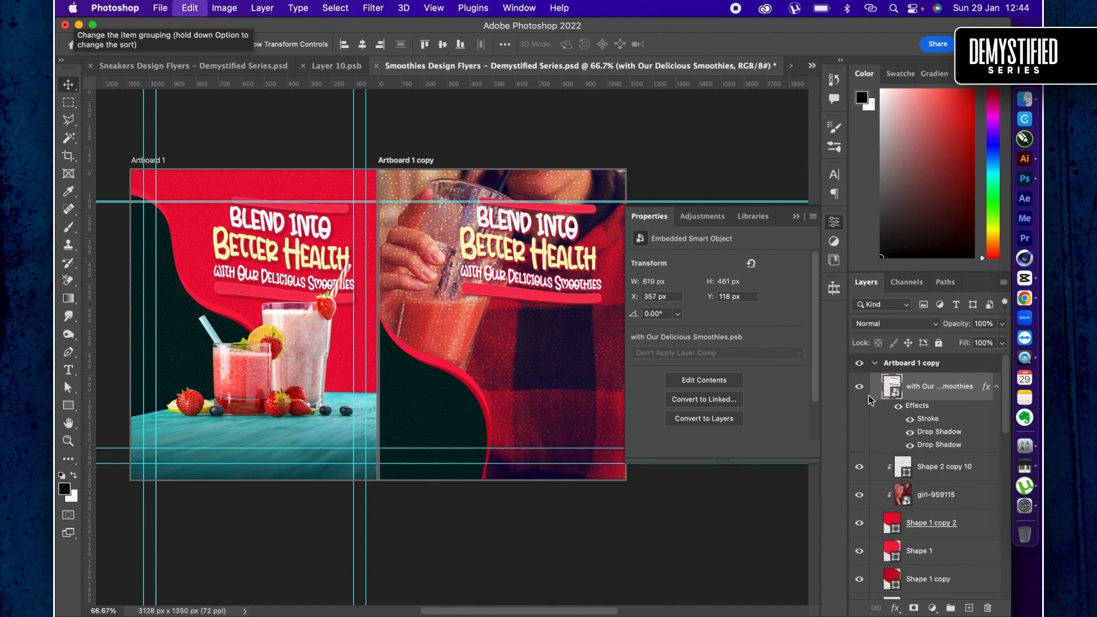
# - Open the headline smart object's contents and copy "Fuel Your Day" from the second tagline in the ChatGPT list in Chrome
pyautogui.doubleClick(891, 386)
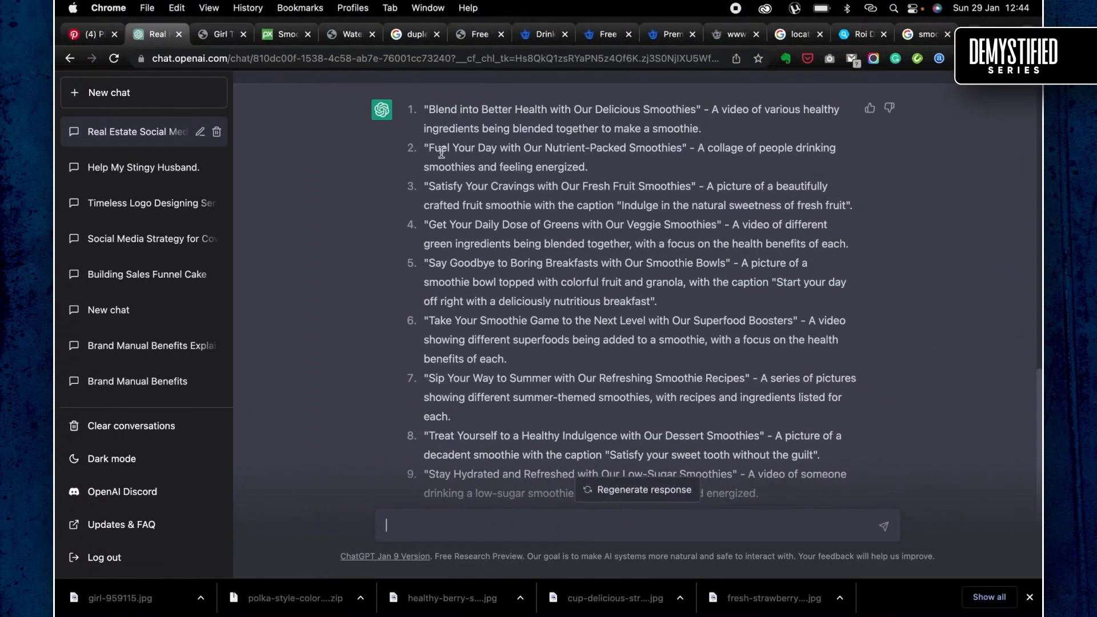
pyautogui.moveTo(429, 150); pyautogui.dragTo(491, 152)
pyautogui.press('super+c')
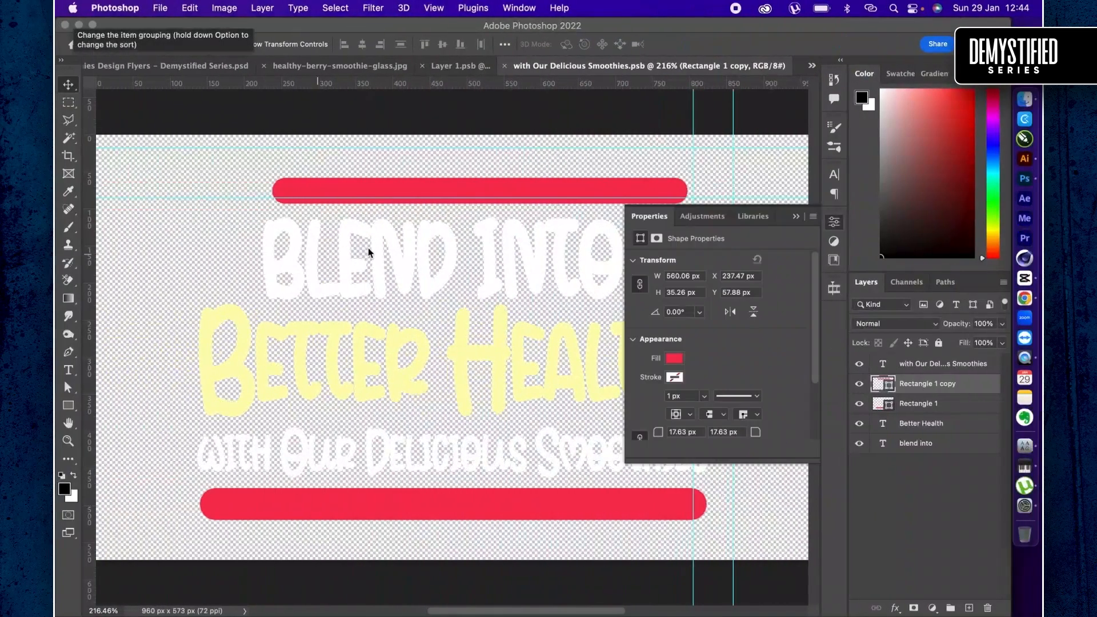
# - Switch back to Photoshop and replace the "Blend into" text in the headline contents with the copied "Fuel Your Day"
pyautogui.click(368, 248)
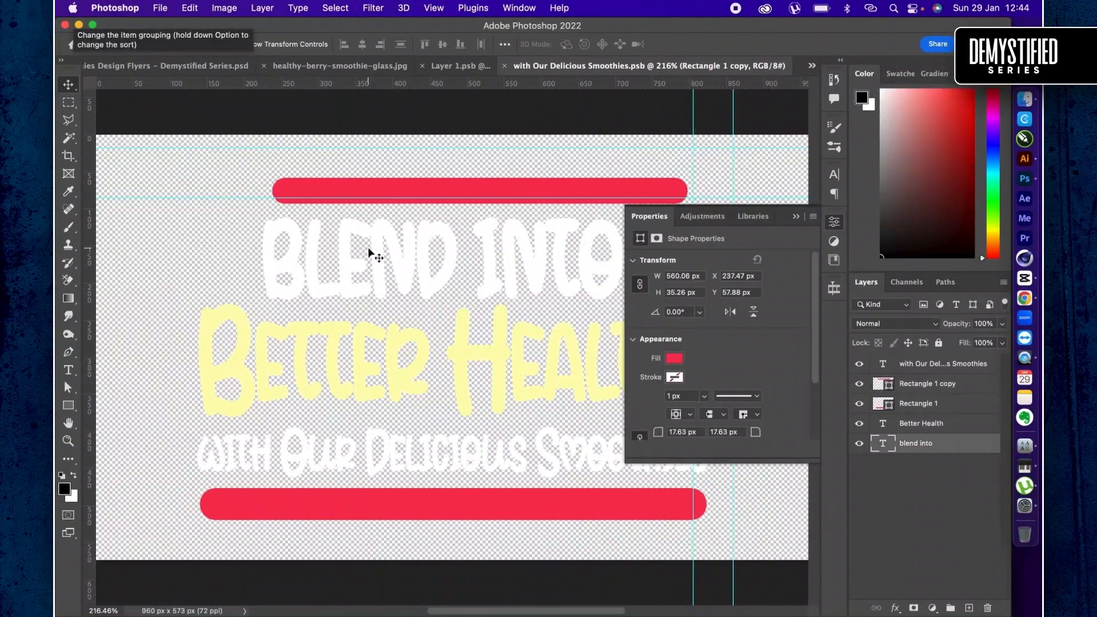
pyautogui.doubleClick(368, 248)
pyautogui.press('super+v')
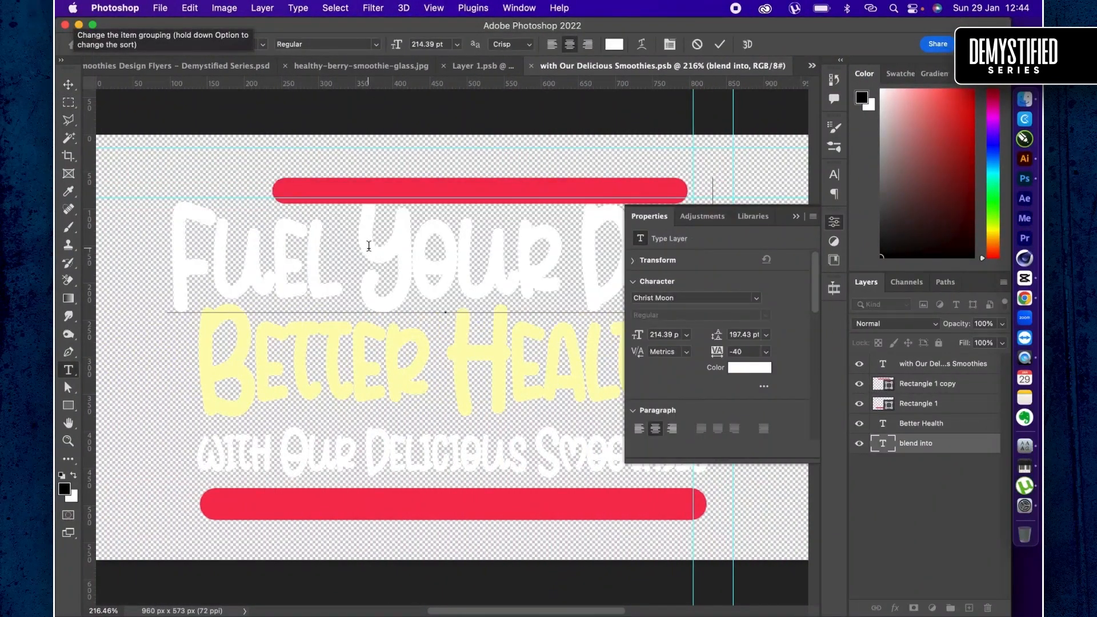
pyautogui.press('super+Return')
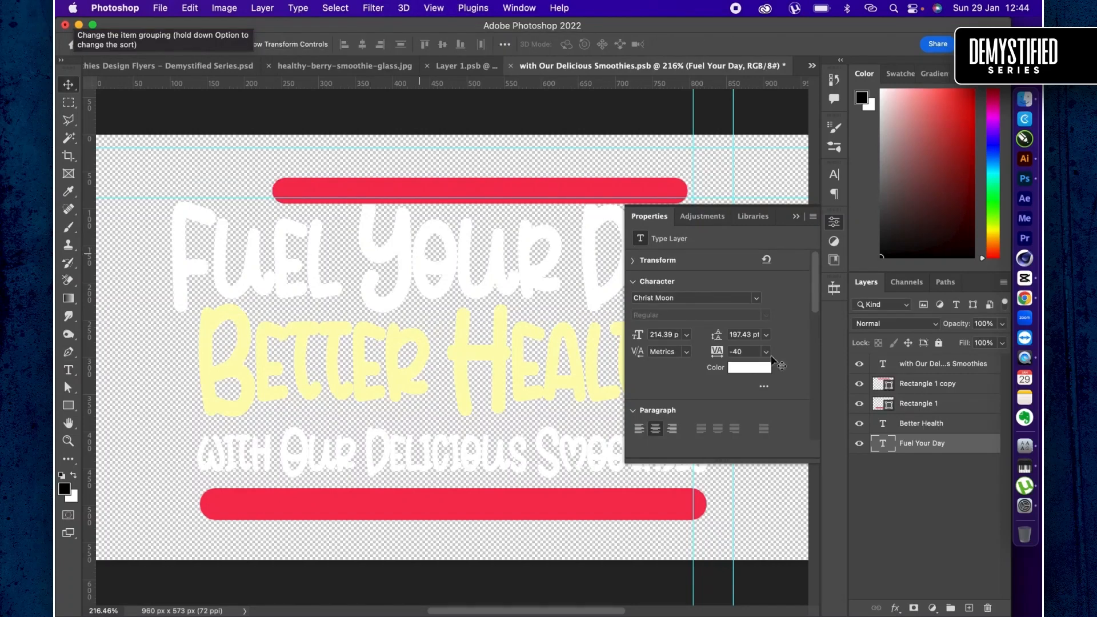
# - Move the upper red bar, Rectangle 1 copy, up to Y 40.88 px and save the headline contents
pyautogui.click(934, 387)
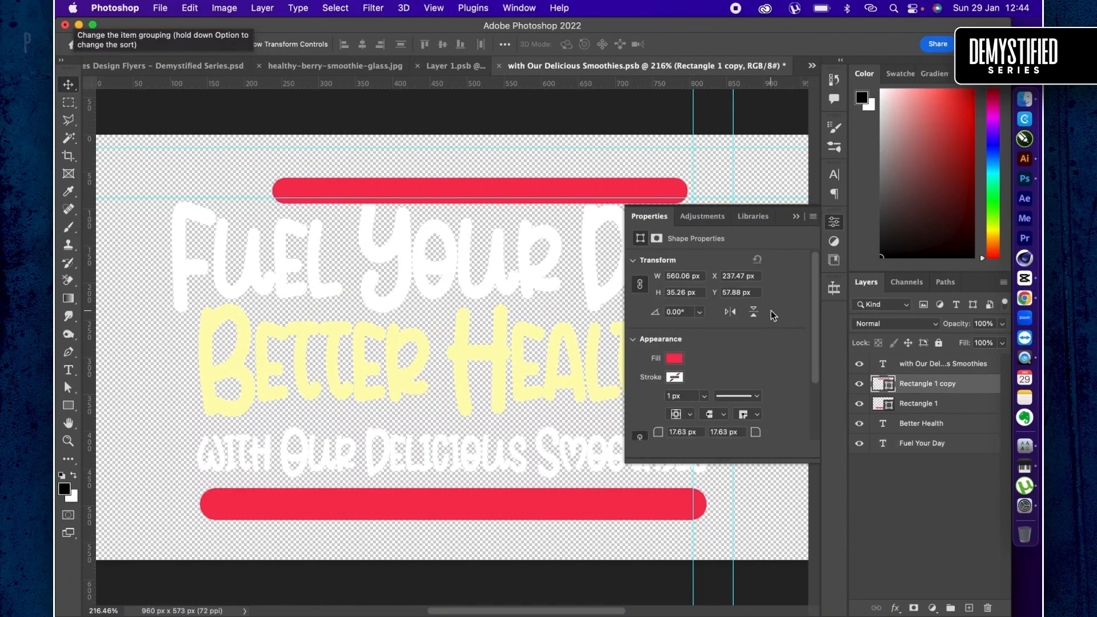
pyautogui.moveTo(535, 178); pyautogui.dragTo(533, 166)
pyautogui.press('super+t')
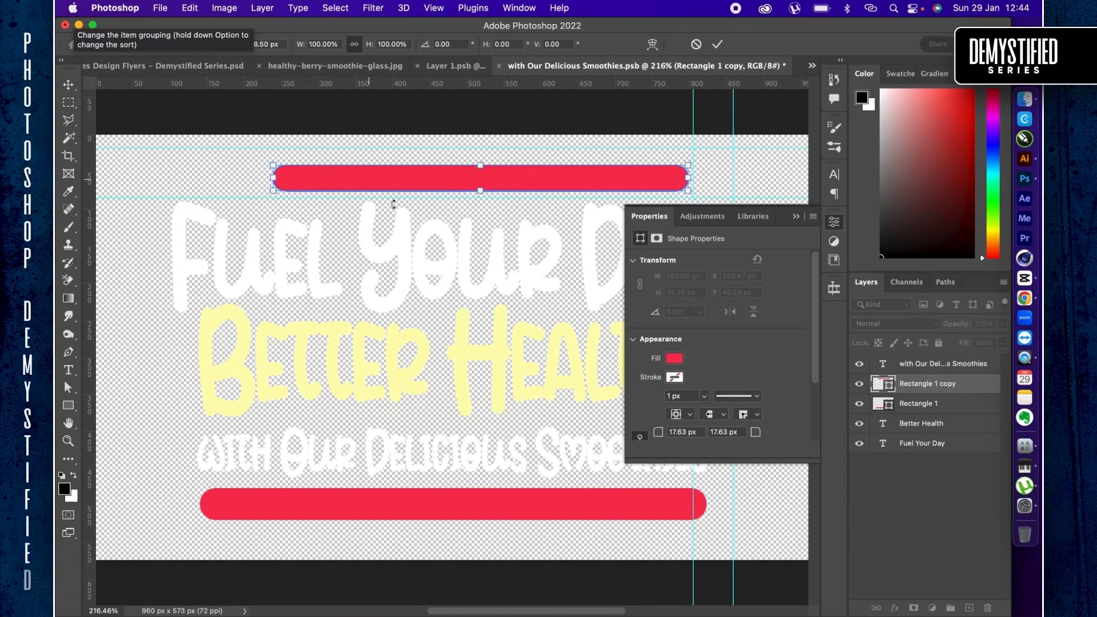
pyautogui.press('Return')
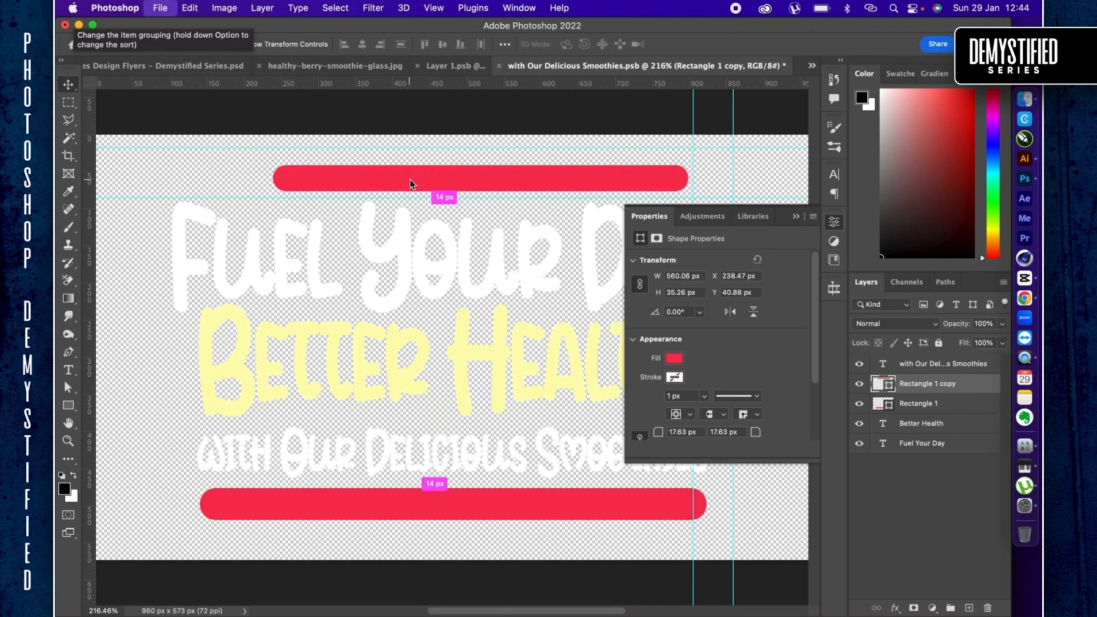
pyautogui.press('super+s')
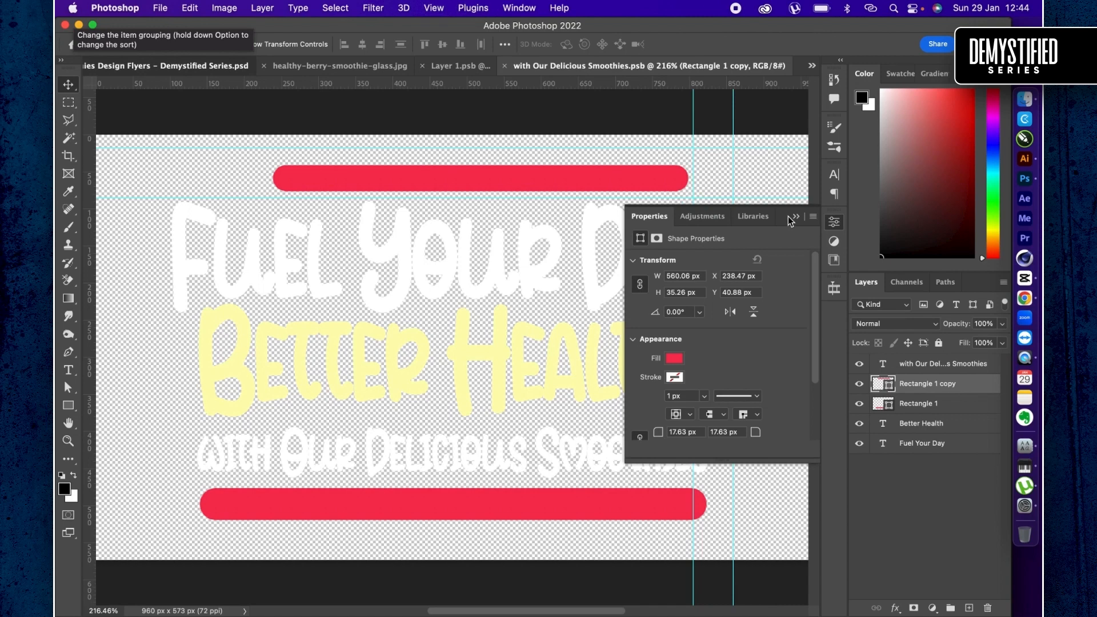
# - Return to the Smoothies Design Flyers document and undo the headline update on both artboards
pyautogui.hotkey('ctrl', 'Tab')
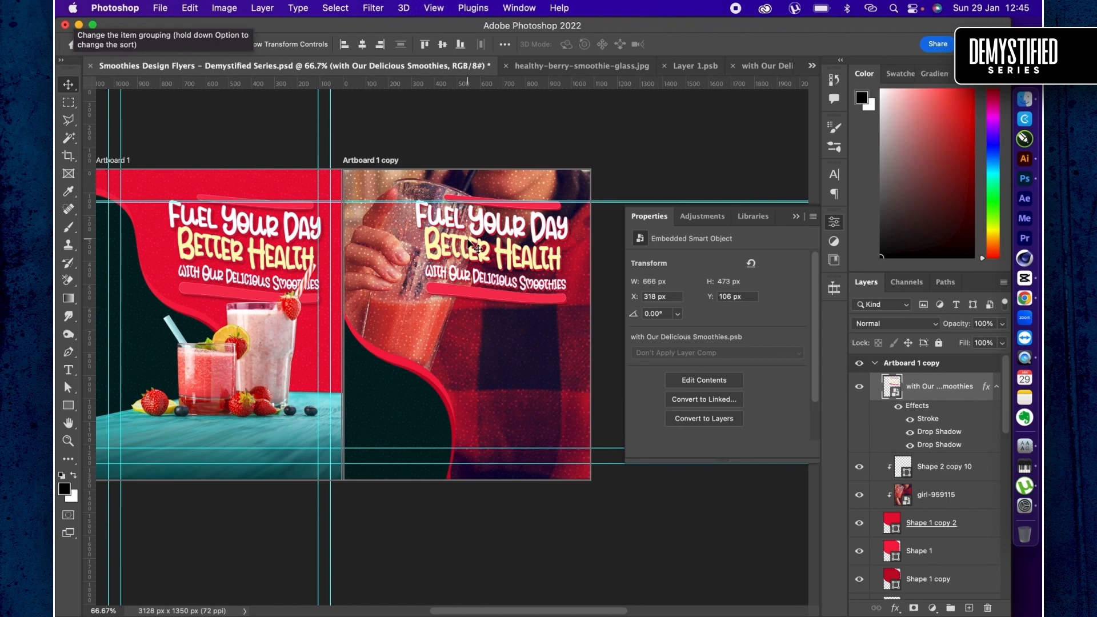
pyautogui.press('super+t')
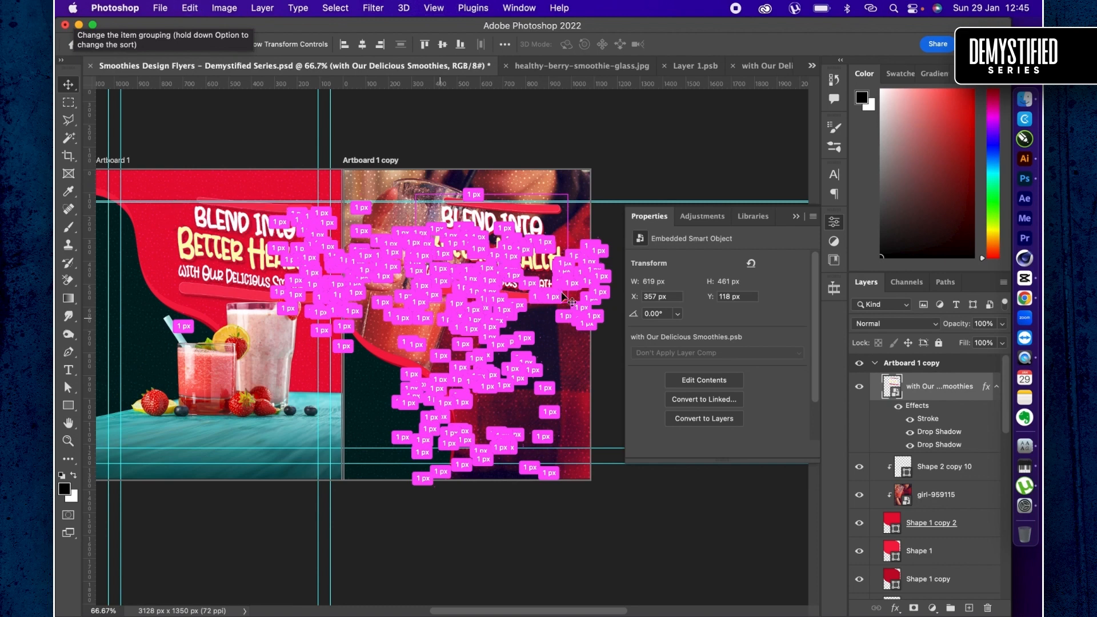
# - Convert the headline layer with its stroke and drop shadows on Artboard 1 copy to a new smart object
pyautogui.rightClick(940, 387)
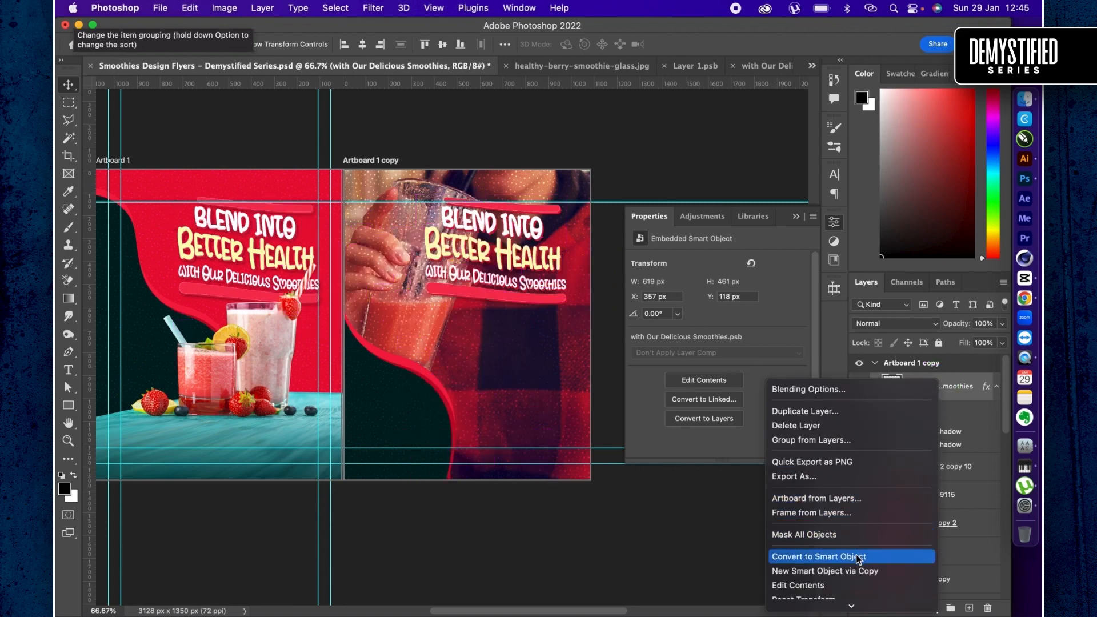
pyautogui.scroll(-5, 857, 557)
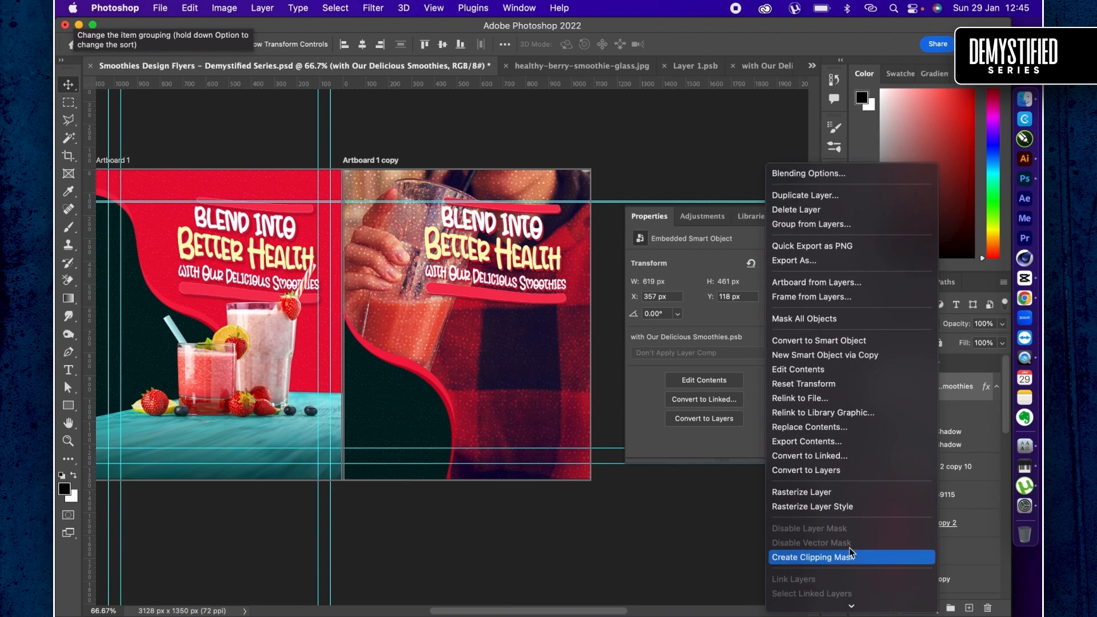
pyautogui.click(825, 341)
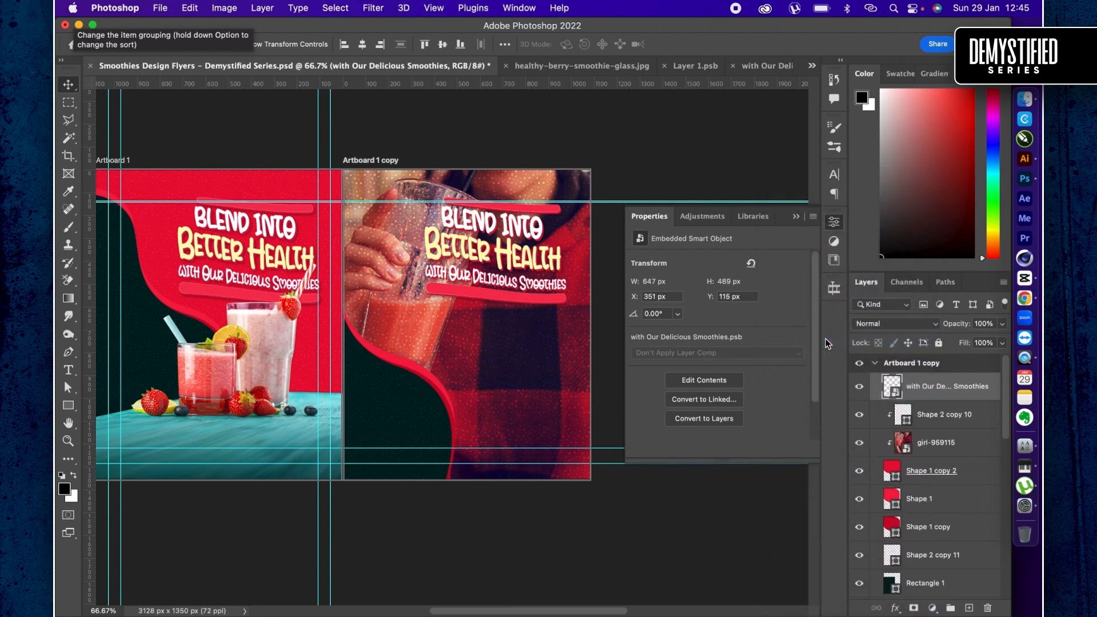
# - Bring the styled headline from inside the converted smart object onto Artboard 1 copy and delete the converted layer
pyautogui.doubleClick(894, 388)
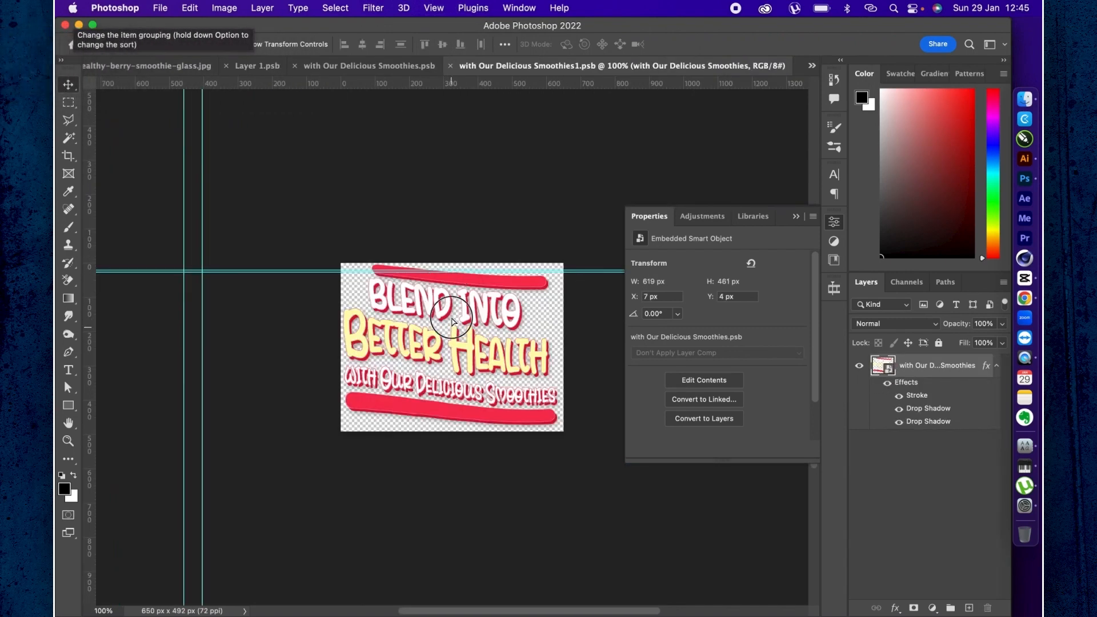
pyautogui.moveTo(454, 338)
pyautogui.mouseDown()
pyautogui.moveTo(441, 233)
pyautogui.moveTo(330, 109)
pyautogui.moveTo(174, 72)
pyautogui.moveTo(454, 230)
pyautogui.moveTo(469, 309)
pyautogui.mouseUp()
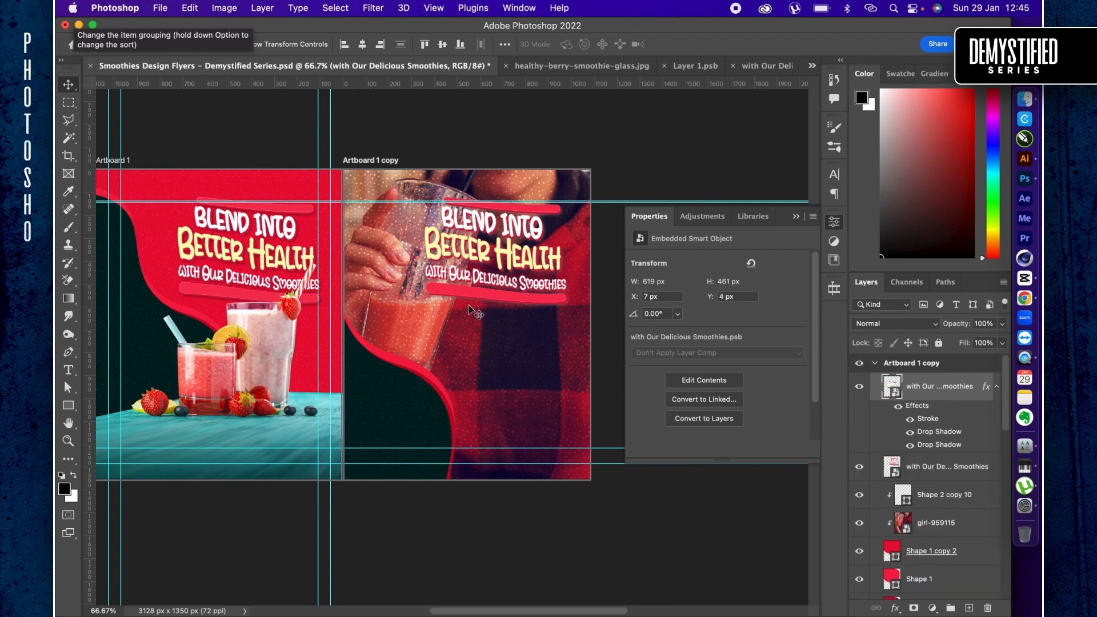
pyautogui.click(945, 471)
pyautogui.press('Delete')
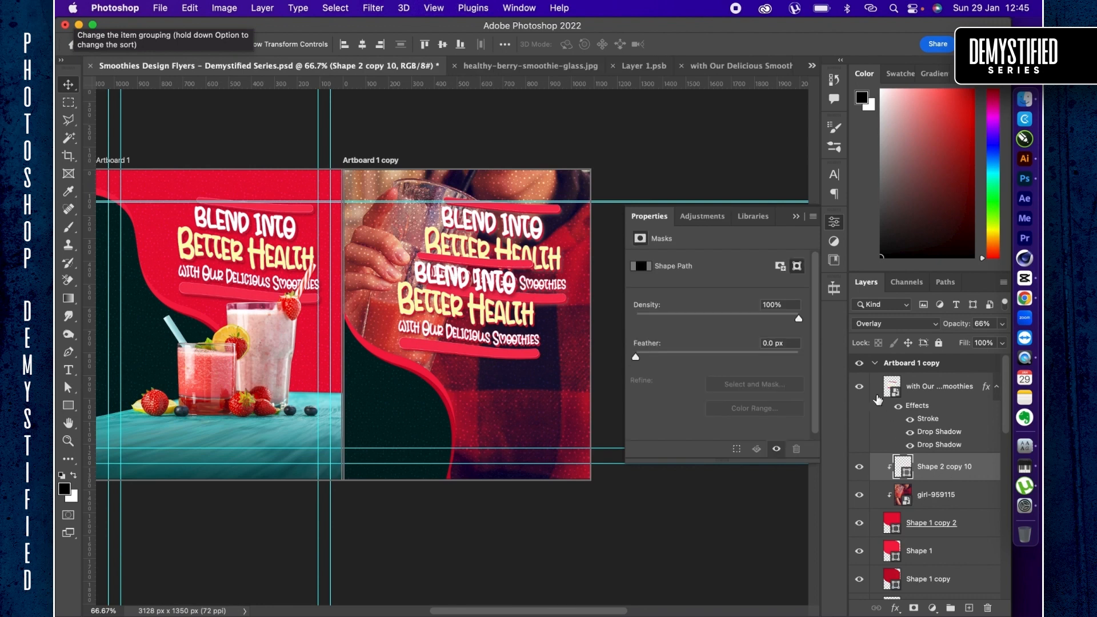
# - Open the contents of the new headline smart object and replace "Blend into" with "Fuel Your Day"
pyautogui.click(893, 384)
pyautogui.doubleClick(893, 384)
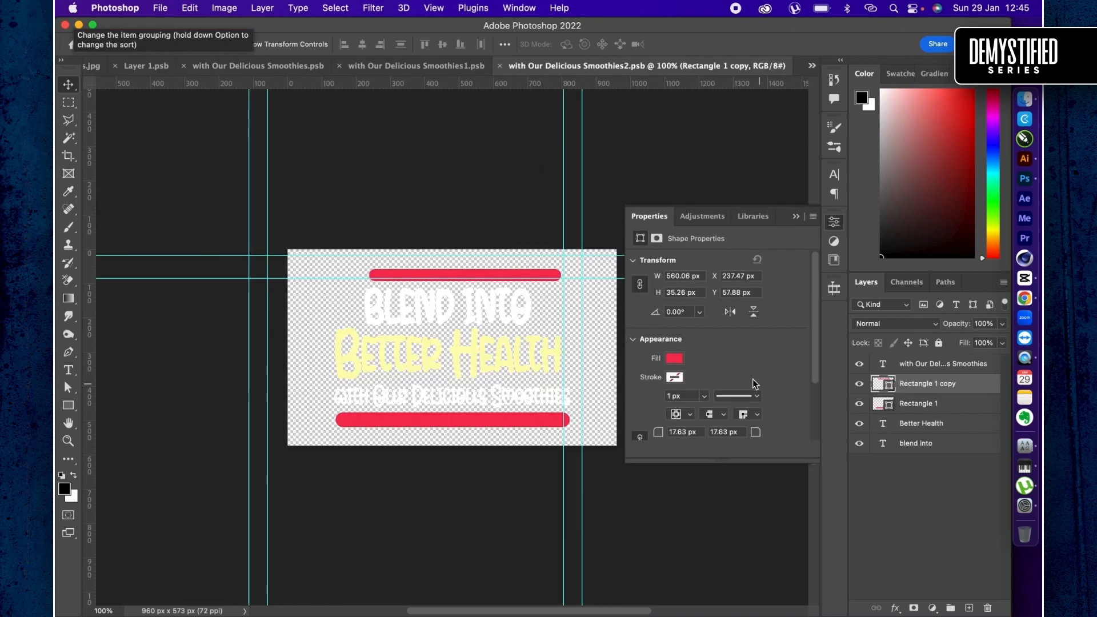
pyautogui.doubleClick(426, 309)
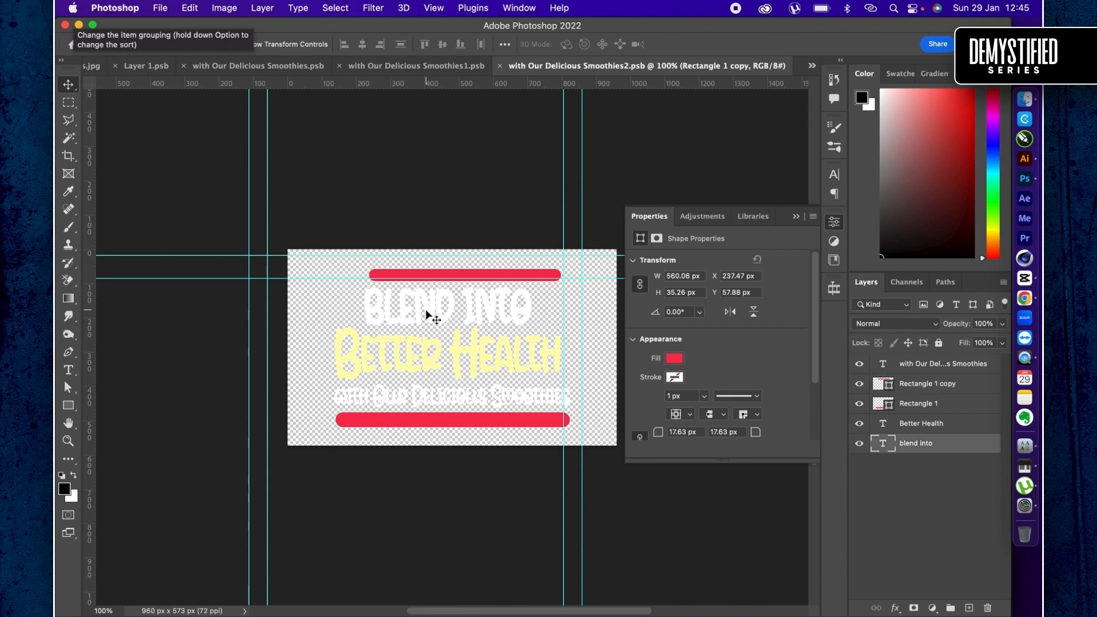
pyautogui.press('super+v')
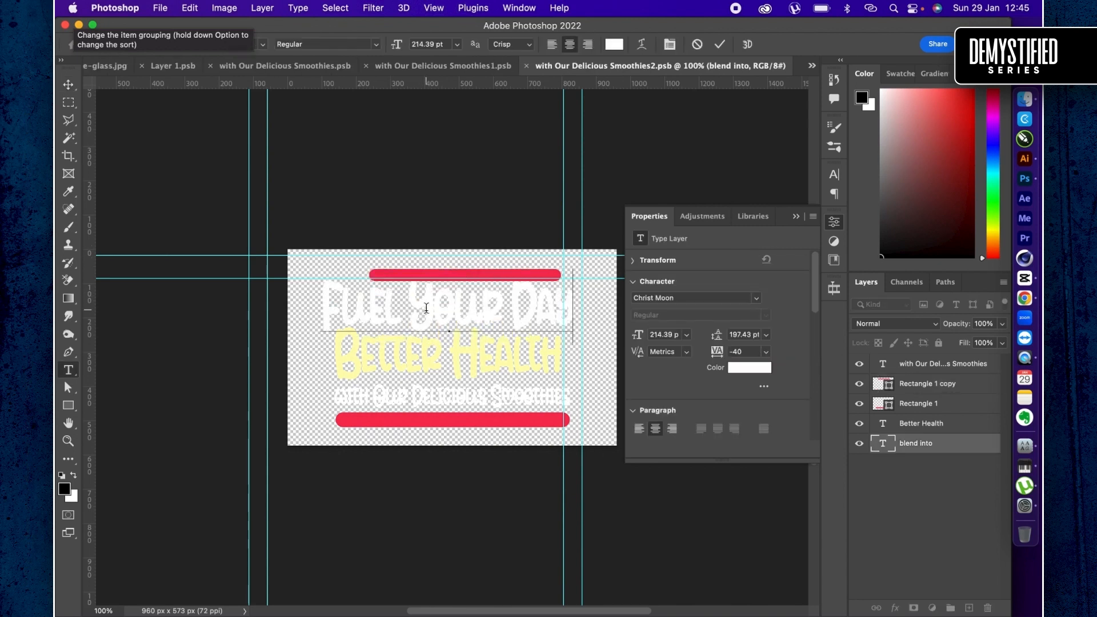
pyautogui.press('super+Return')
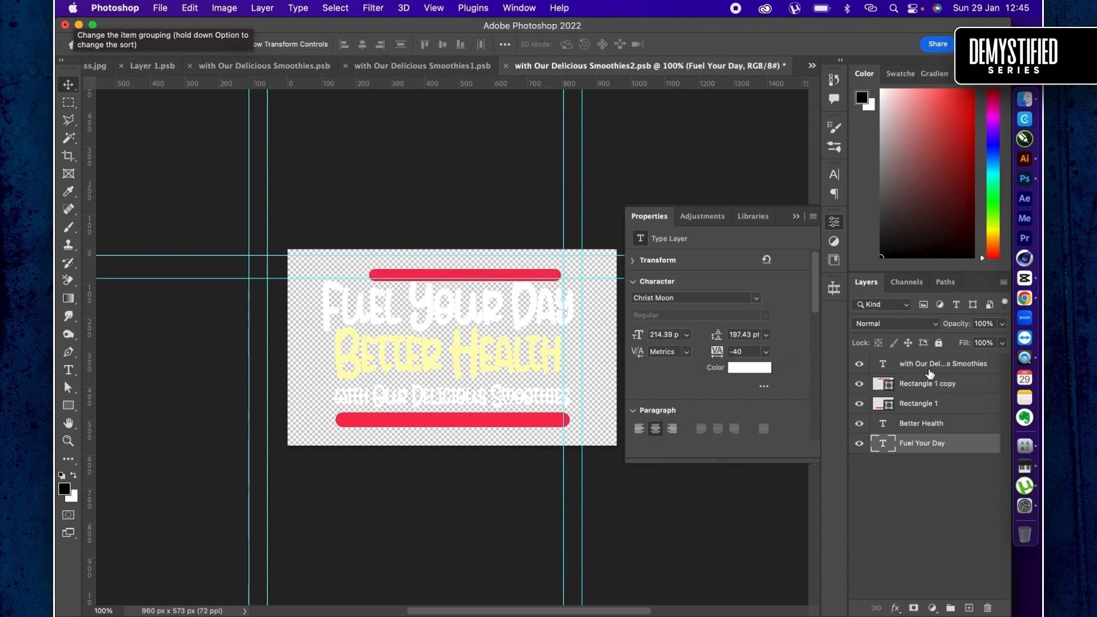
# - Scale the upper red bar, Rectangle 1 copy, to 140% and centre it above "Fuel Your Day" at X 87.91 px, Y 17.5 px
pyautogui.click(912, 386)
pyautogui.hotkey('shift', 'Up')
pyautogui.hotkey('shift', 'Up')
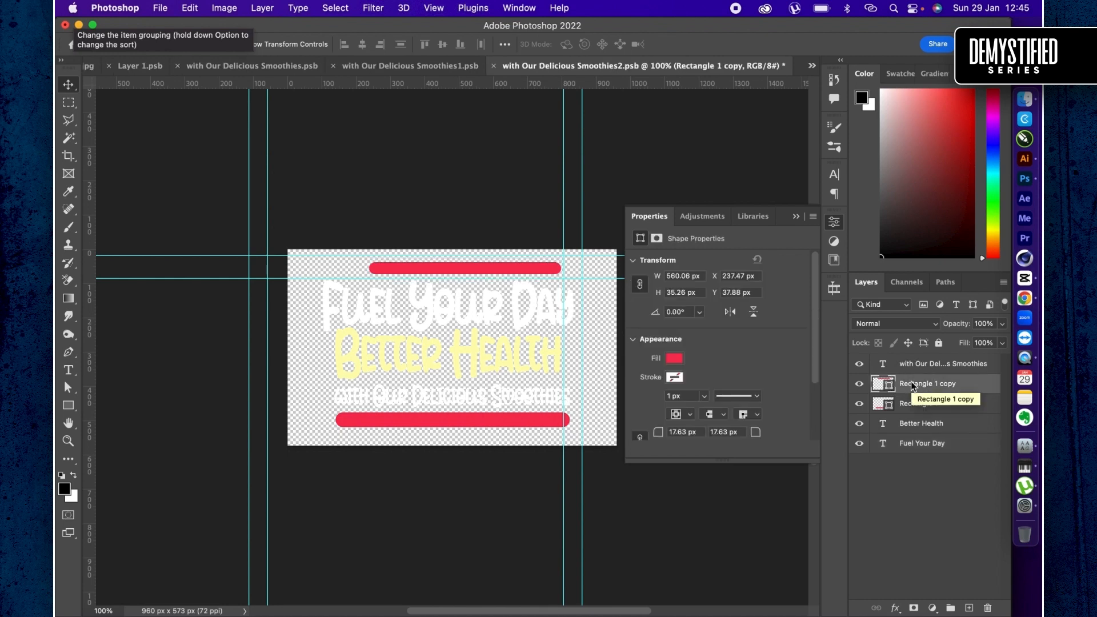
pyautogui.press('super+t')
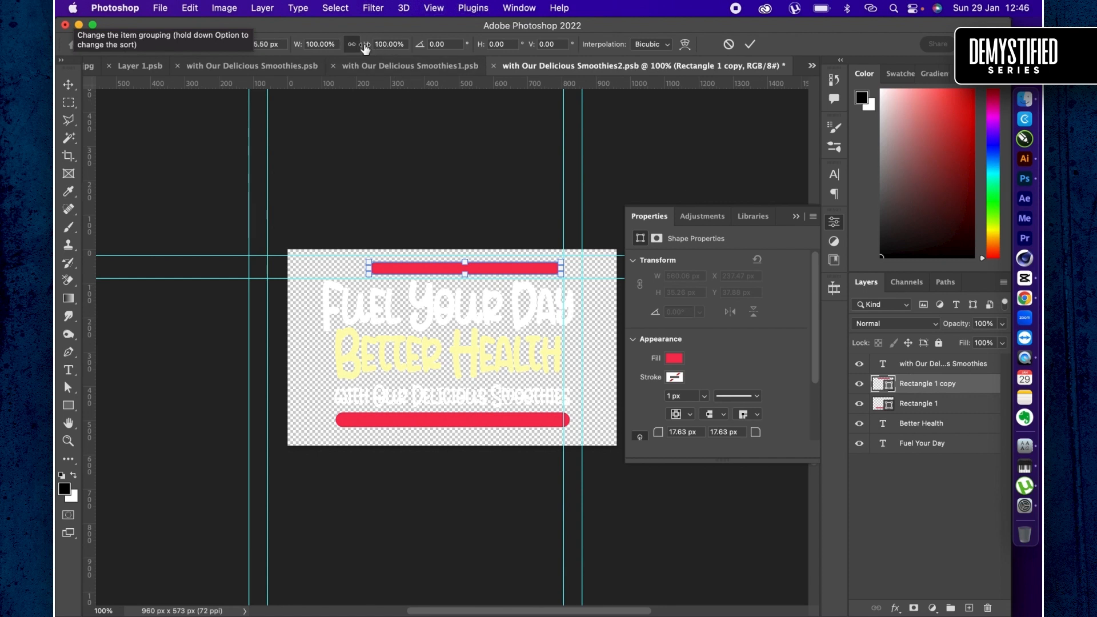
pyautogui.moveTo(365, 49); pyautogui.dragTo(395, 52)
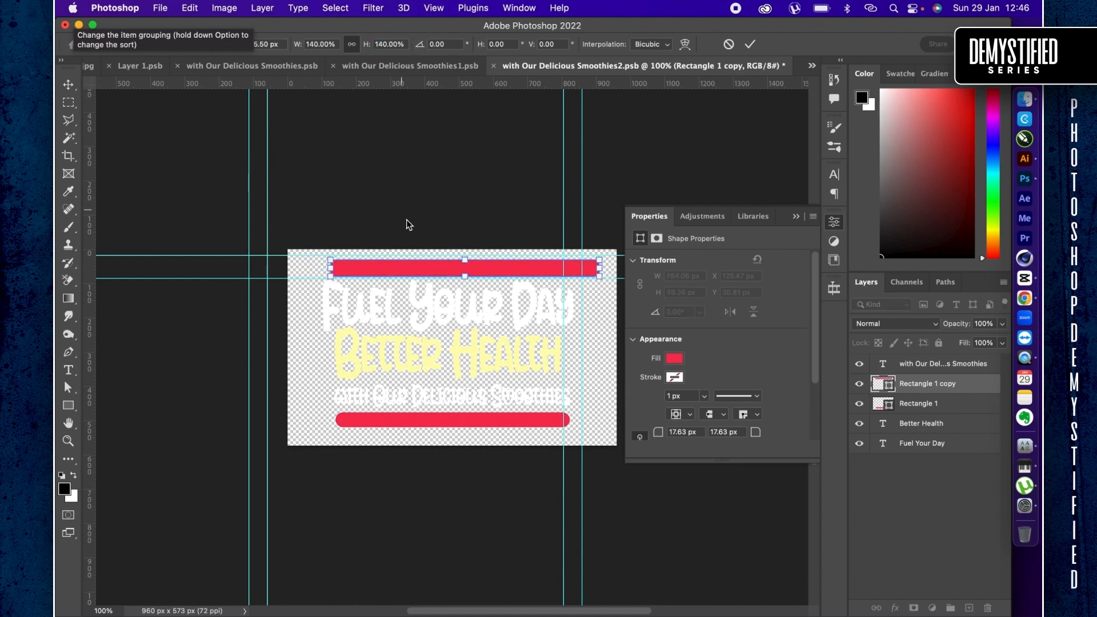
pyautogui.moveTo(430, 270); pyautogui.dragTo(418, 267)
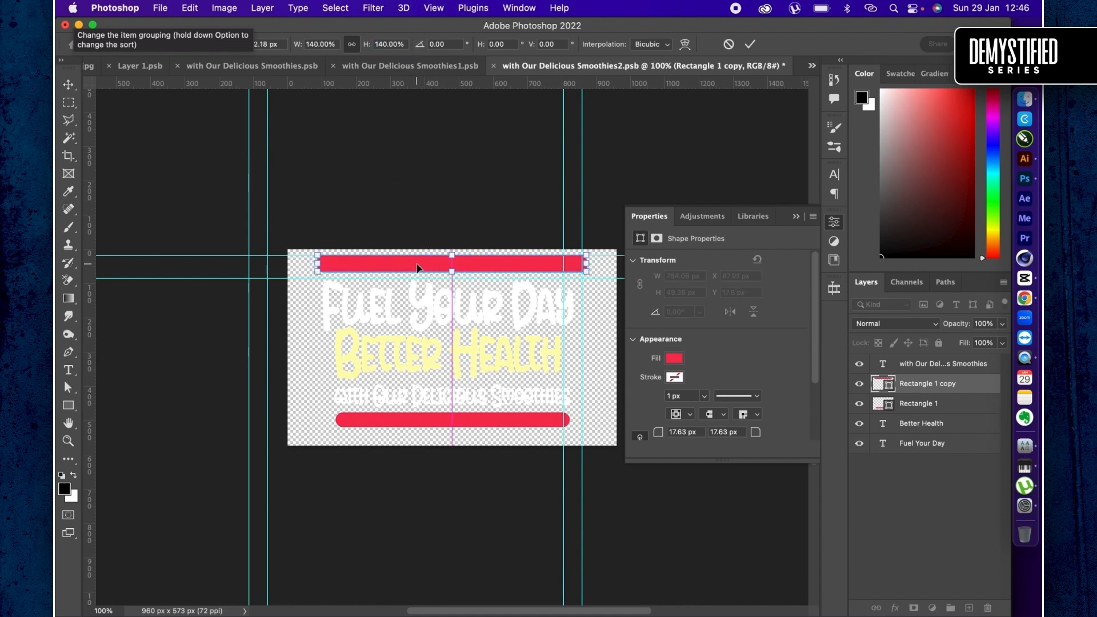
# - Give the upper bar, Rectangle 1 copy, a white stroke and set its fill to none
pyautogui.click(674, 377)
pyautogui.click(675, 377)
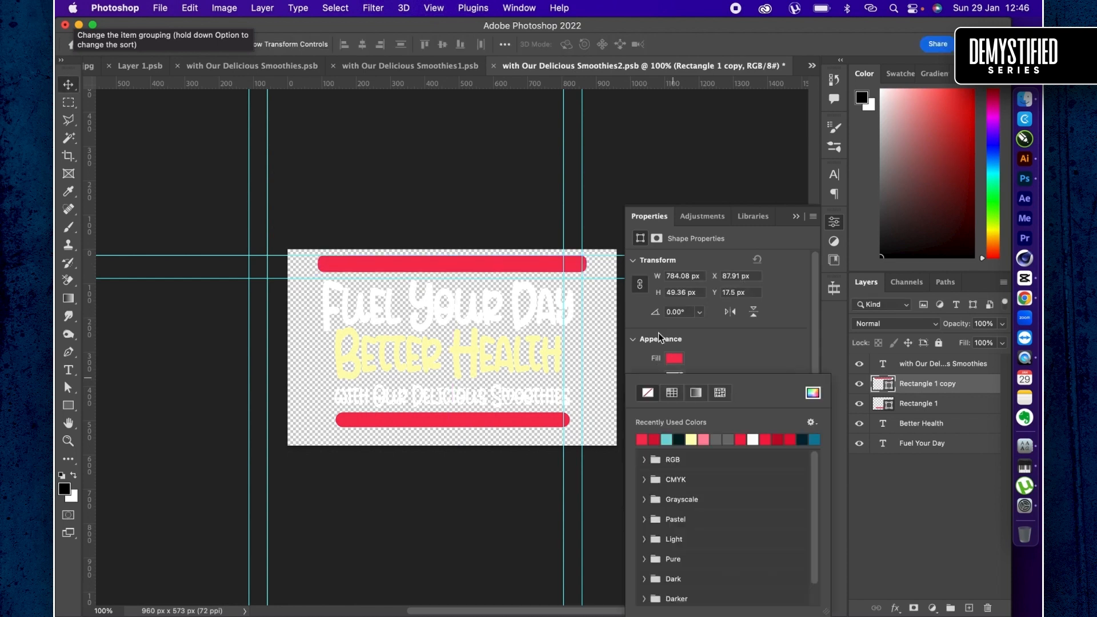
pyautogui.click(755, 439)
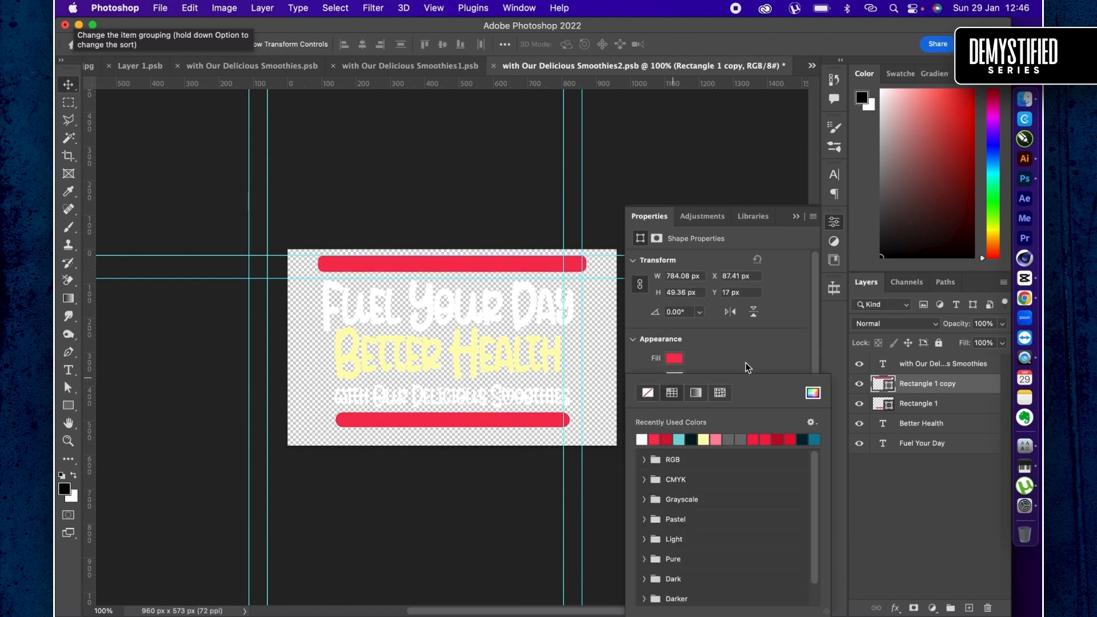
pyautogui.click(739, 341)
pyautogui.click(674, 359)
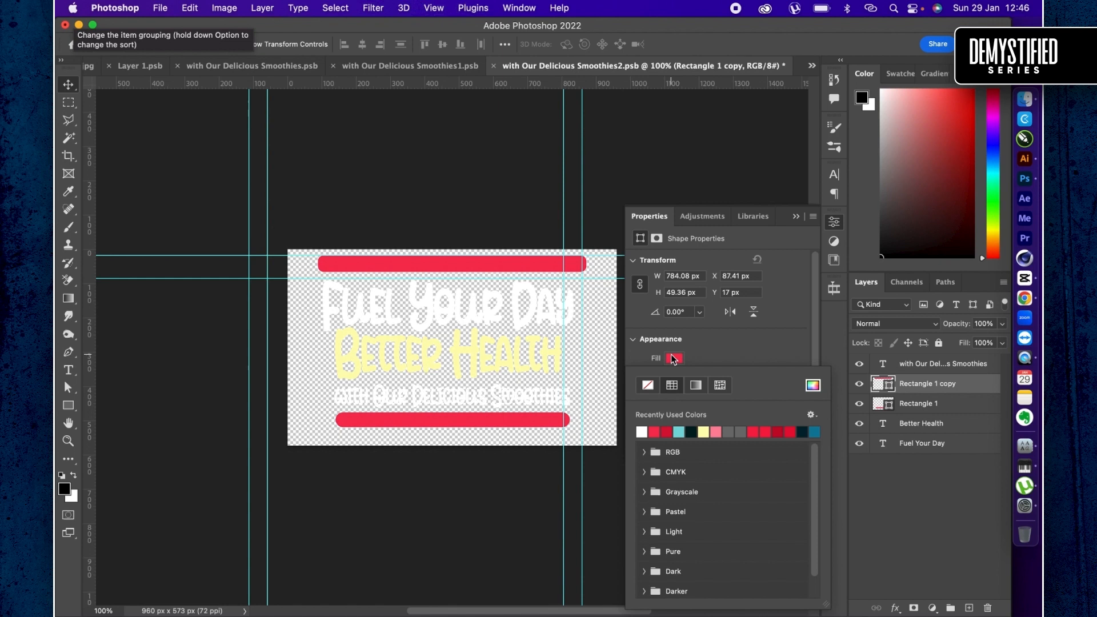
pyautogui.click(647, 386)
pyautogui.click(708, 359)
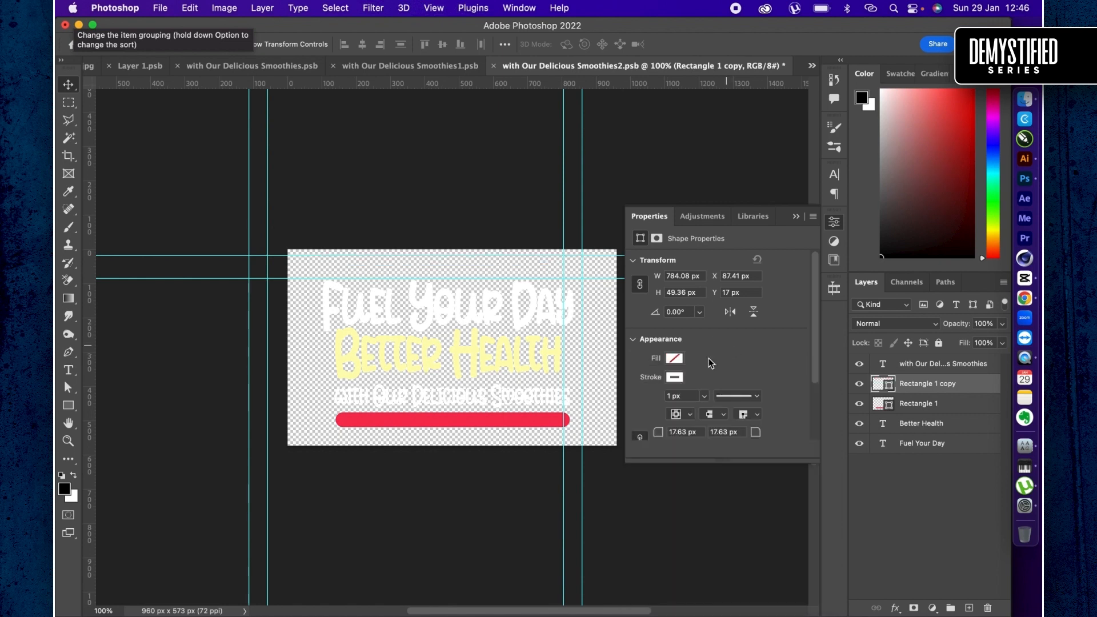
# - Set the upper bar's stroke width to 3.79 px and save the smart object contents
pyautogui.click(704, 396)
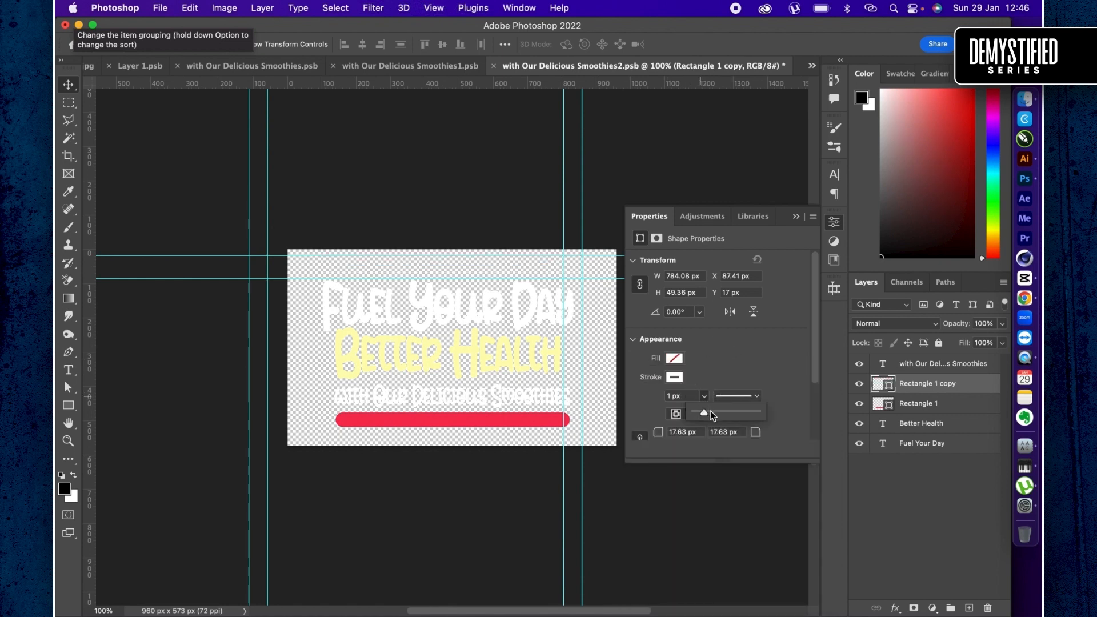
pyautogui.click(711, 410)
pyautogui.click(718, 373)
pyautogui.press('super+s')
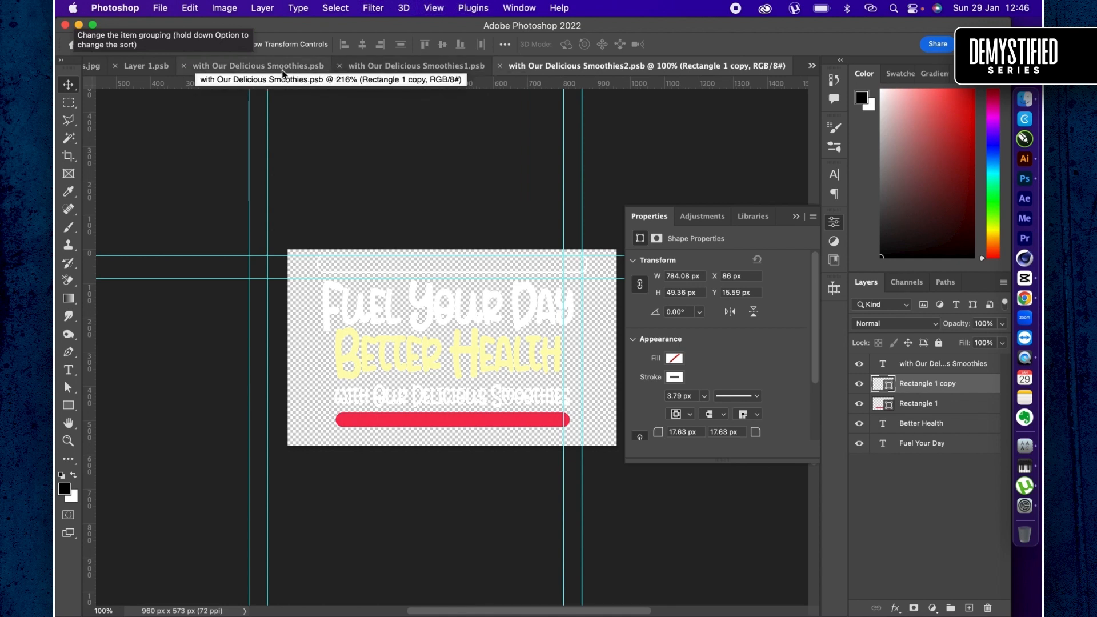
# - Close the other two headline PSBs, Layer 1.psb and healthy-berry-smoothie-glass.jpg without saving the image, and go back to the Smoothies Design Flyers document
pyautogui.click(184, 65)
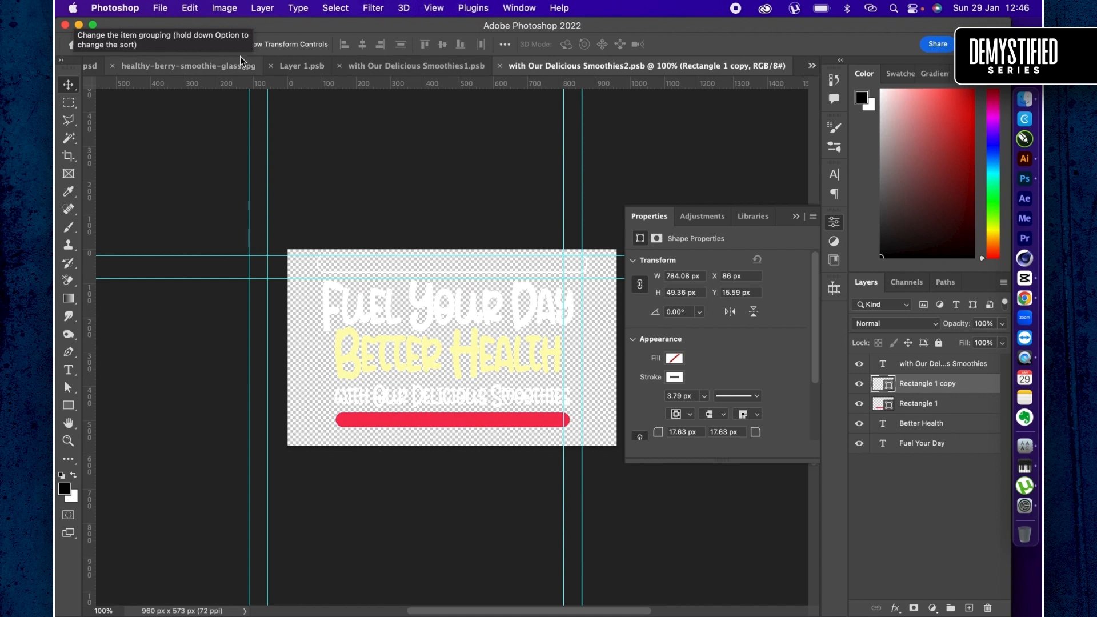
pyautogui.click(270, 66)
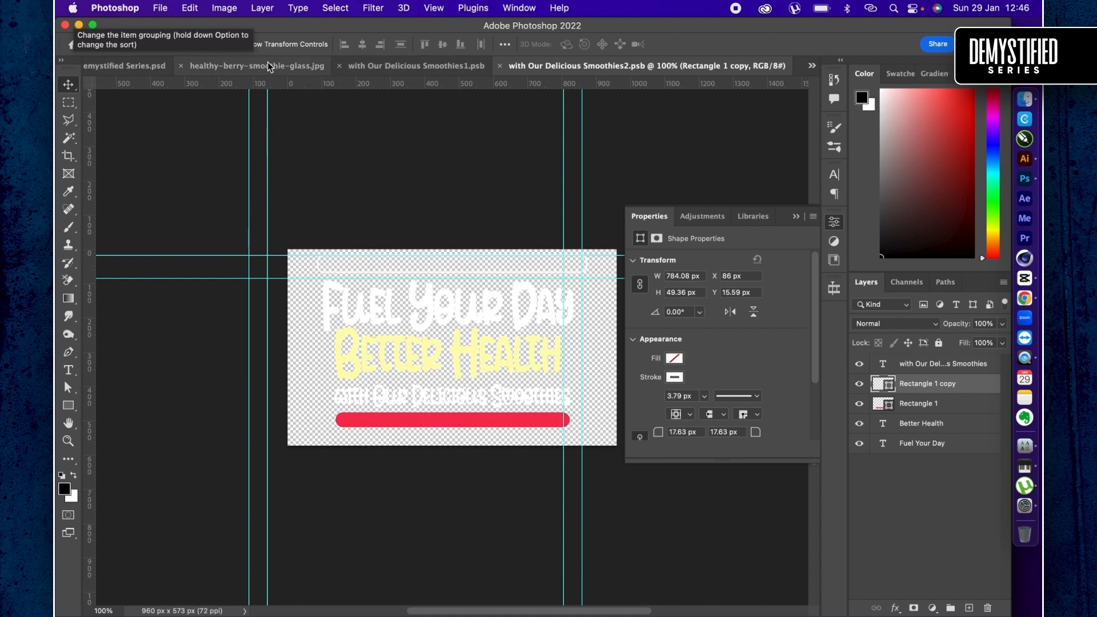
pyautogui.click(339, 66)
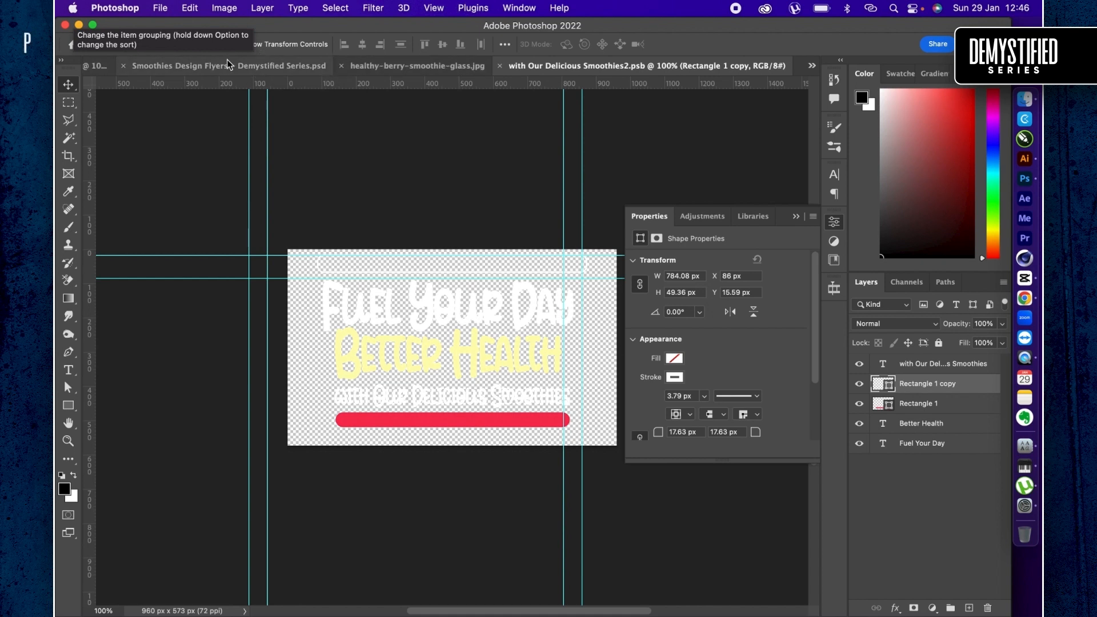
pyautogui.click(339, 66)
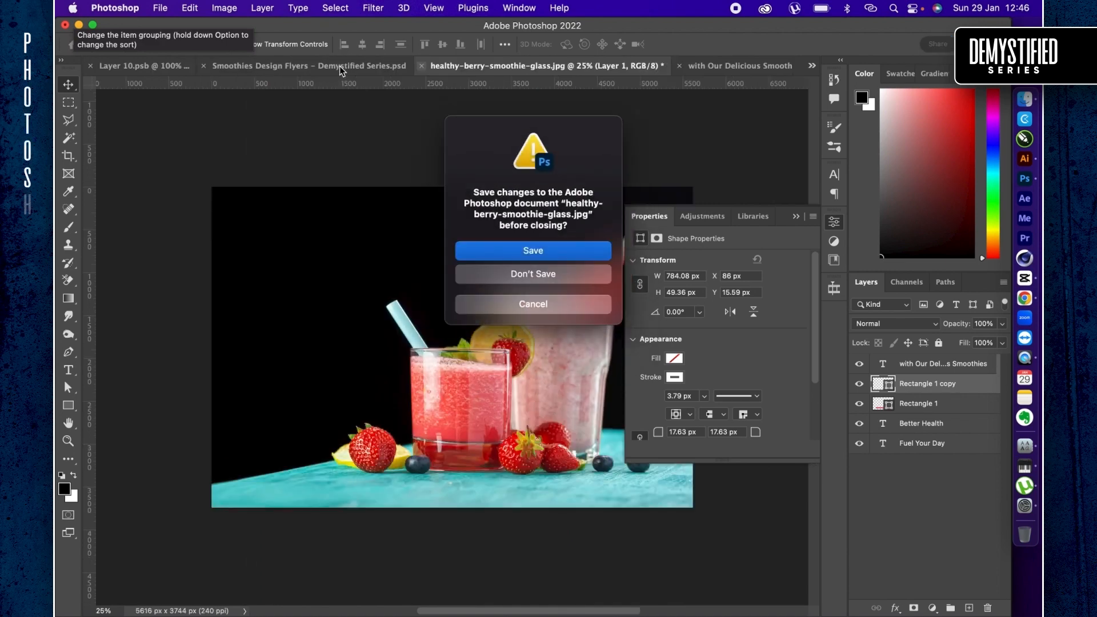
pyautogui.click(517, 274)
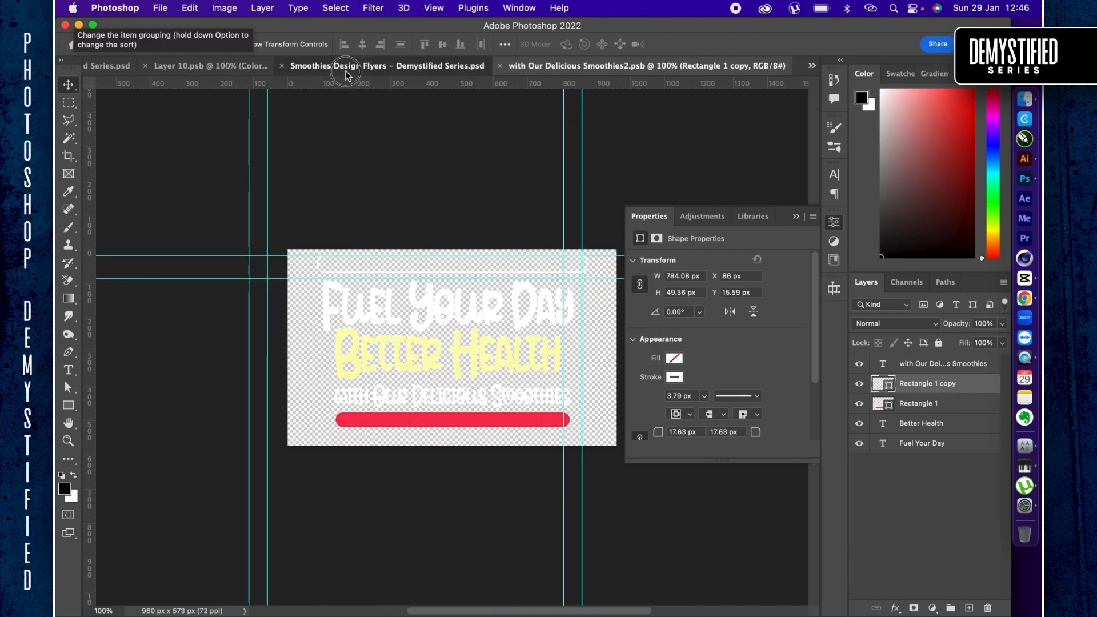
pyautogui.click(424, 66)
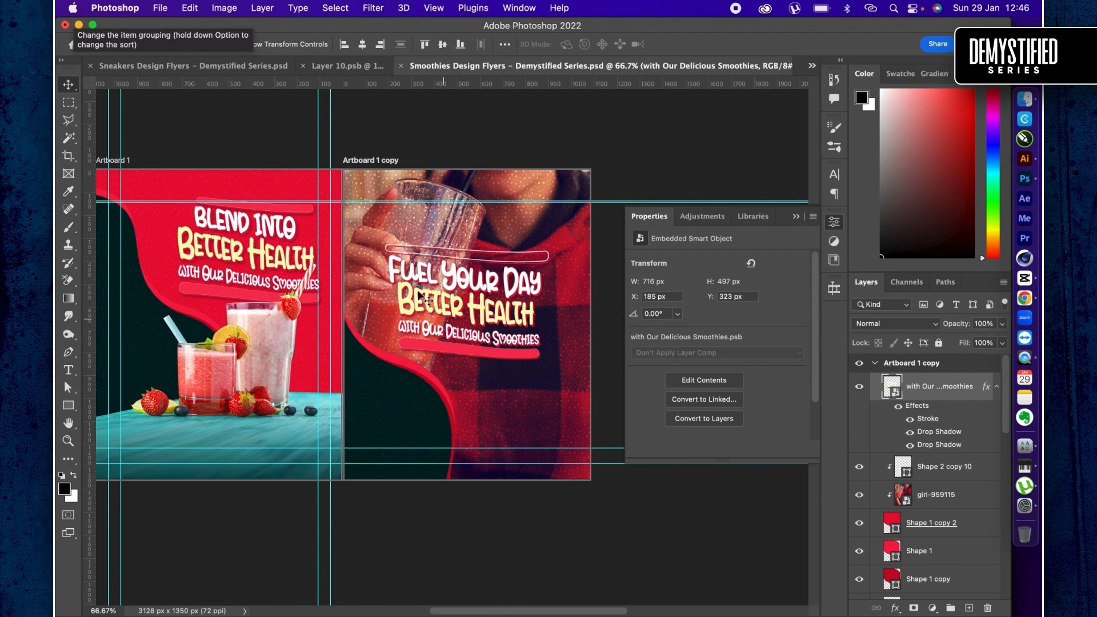
# - Move the headline to the lower right of Artboard 1 copy, scale it to 78.16% and place it at X 441 px, Y 626 px
pyautogui.keyDown('super'); pyautogui.click(453, 358); pyautogui.keyUp('super')
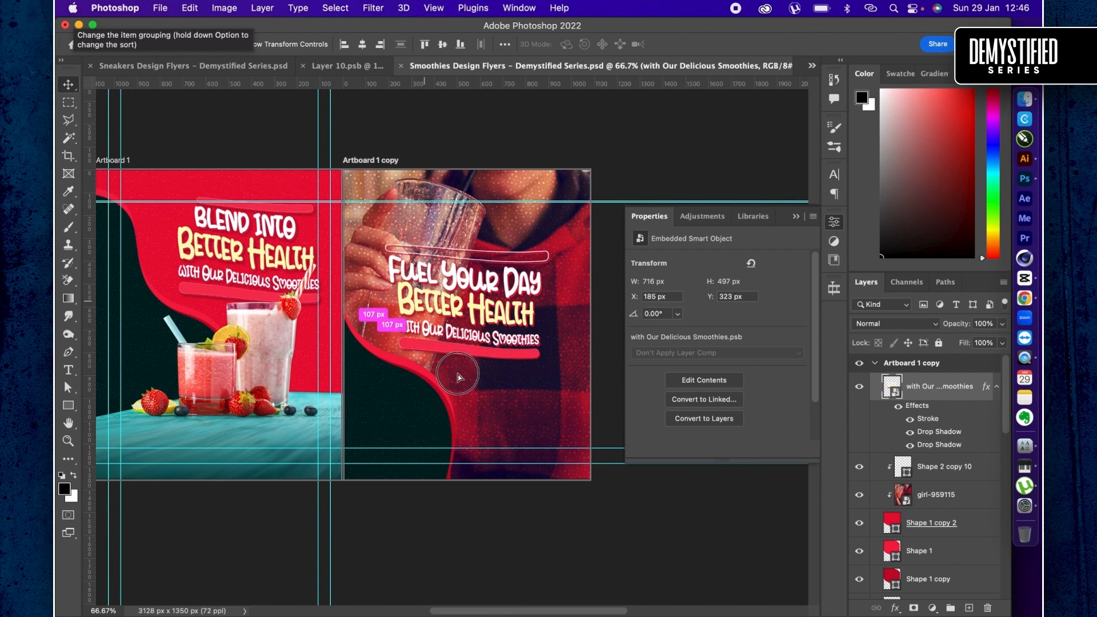
pyautogui.moveTo(457, 377); pyautogui.dragTo(458, 347)
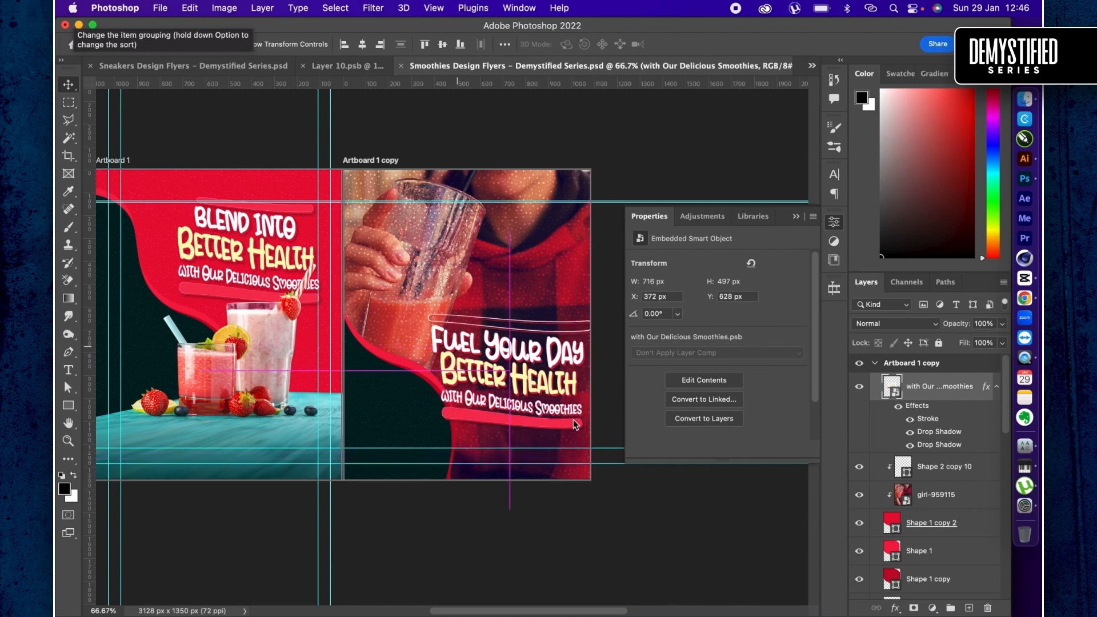
pyautogui.press('super+t')
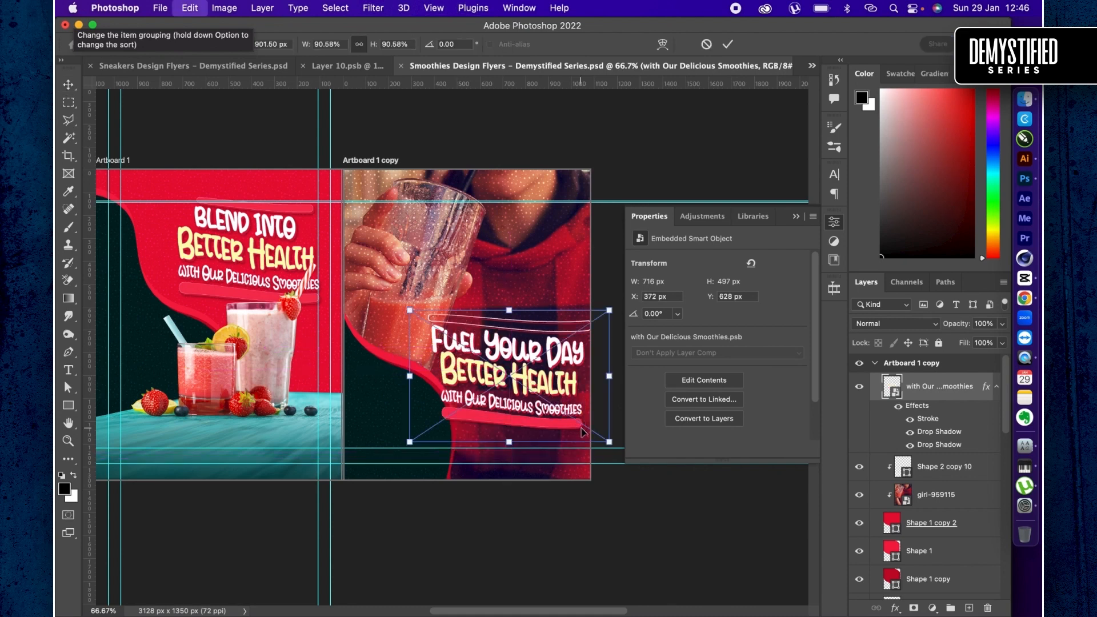
pyautogui.click(609, 443)
pyautogui.moveTo(609, 443); pyautogui.dragTo(582, 424)
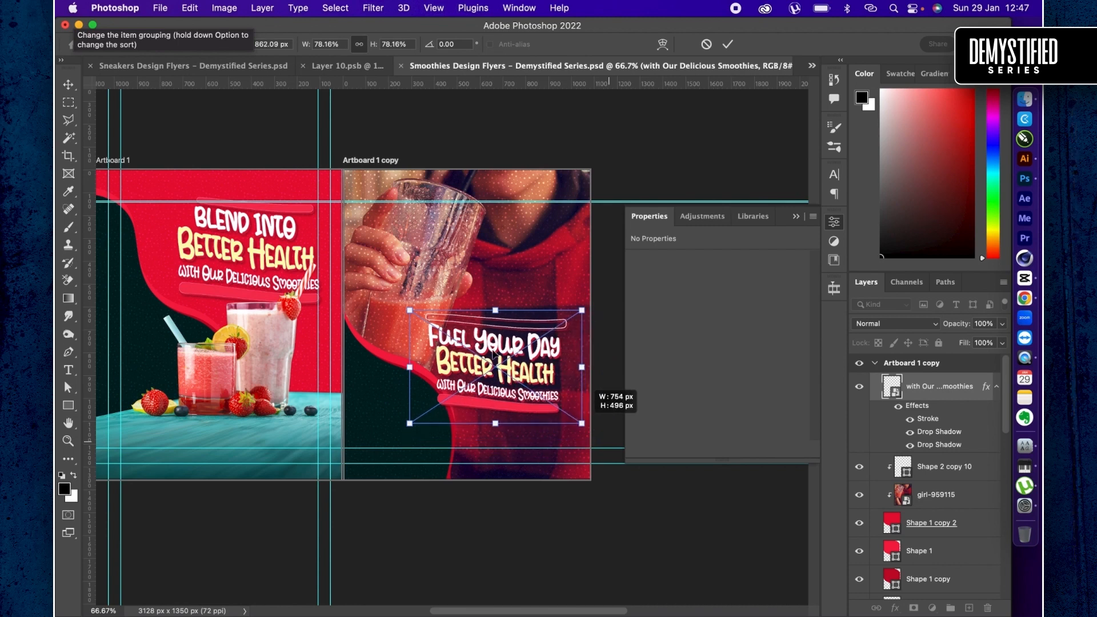
pyautogui.press('Return')
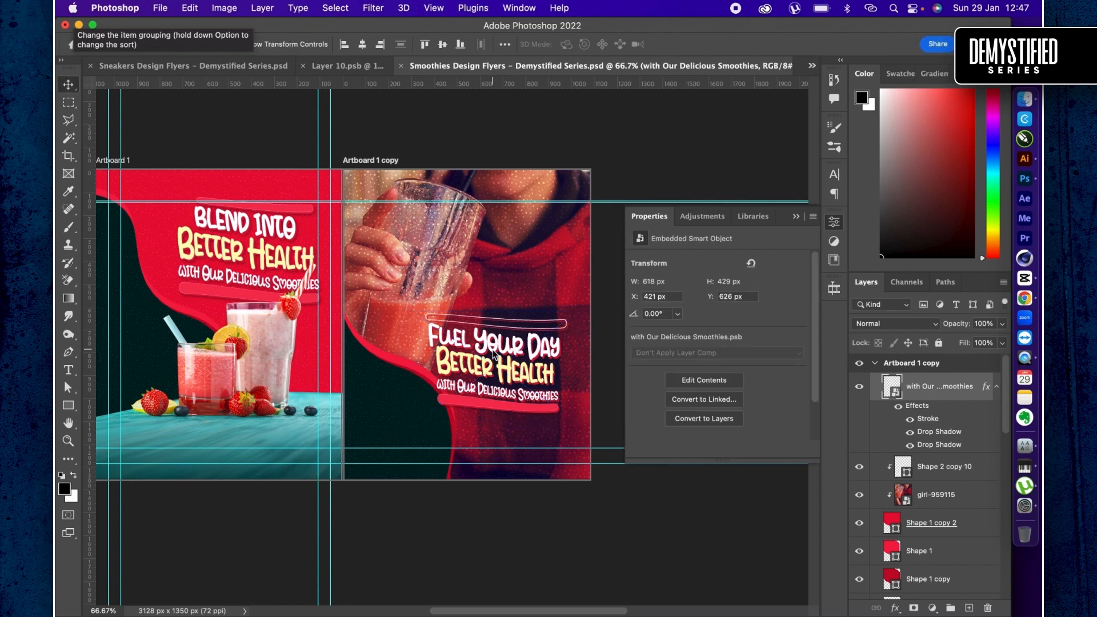
pyautogui.hotkey('shift', 'Right')
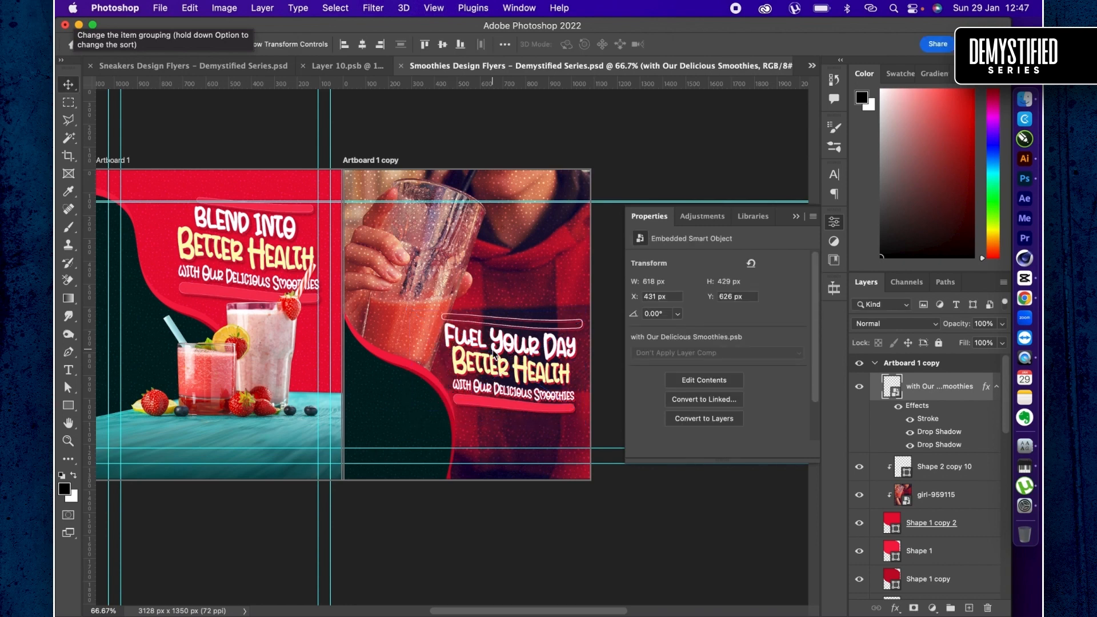
pyautogui.hotkey('shift', 'Right')
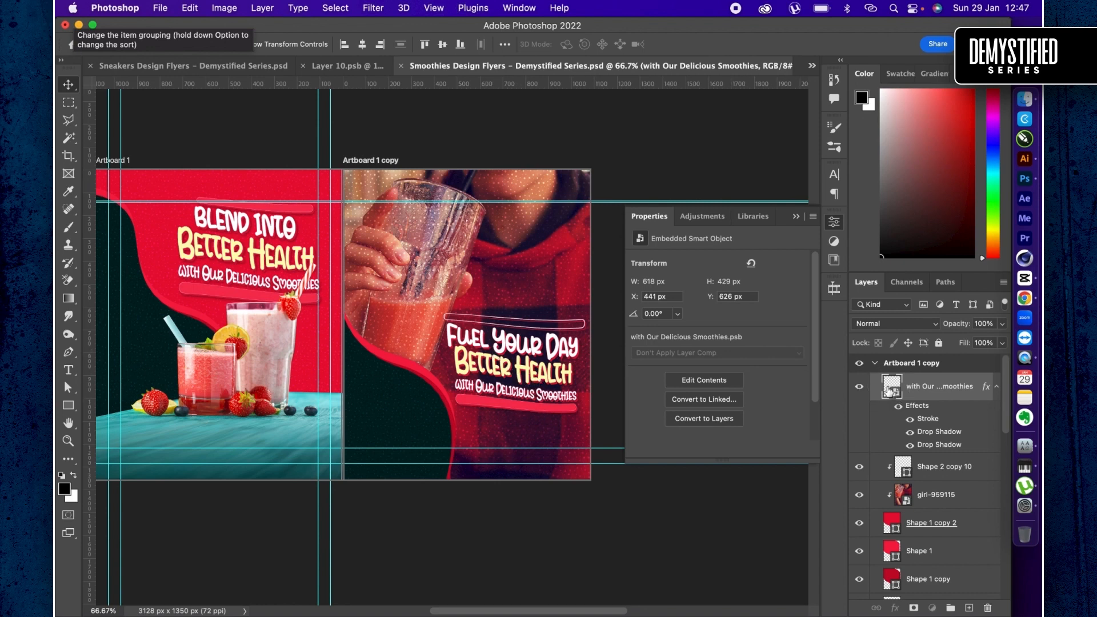
# - Open the headline smart object's contents and copy "Nutrient-Packed" from the second slogan in the ChatGPT list in Chrome
pyautogui.doubleClick(888, 390)
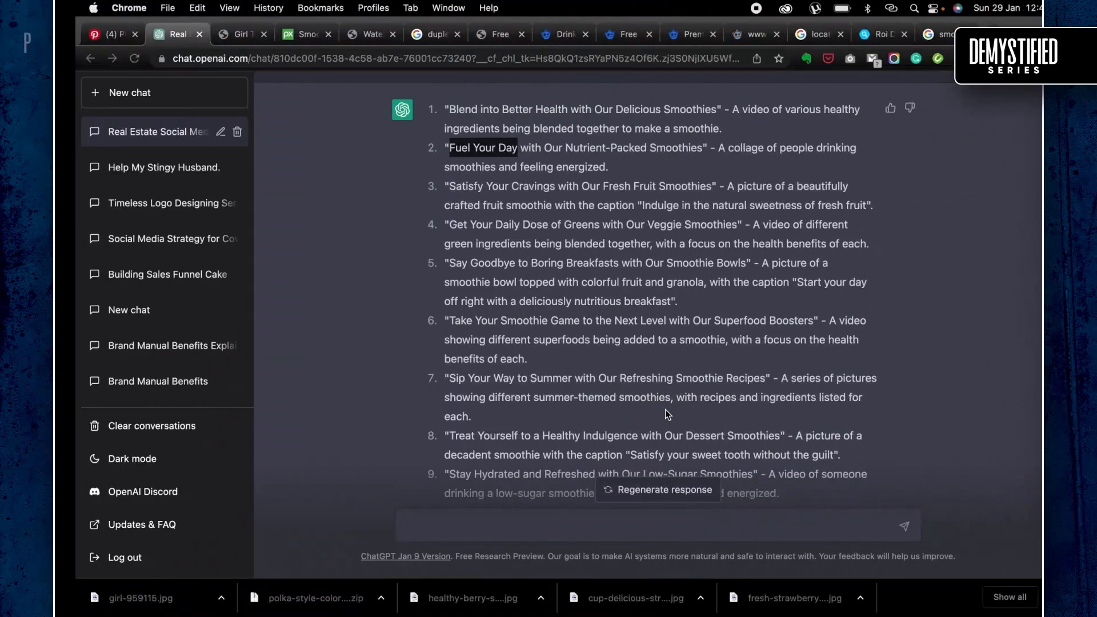
pyautogui.moveTo(429, 147); pyautogui.dragTo(553, 144)
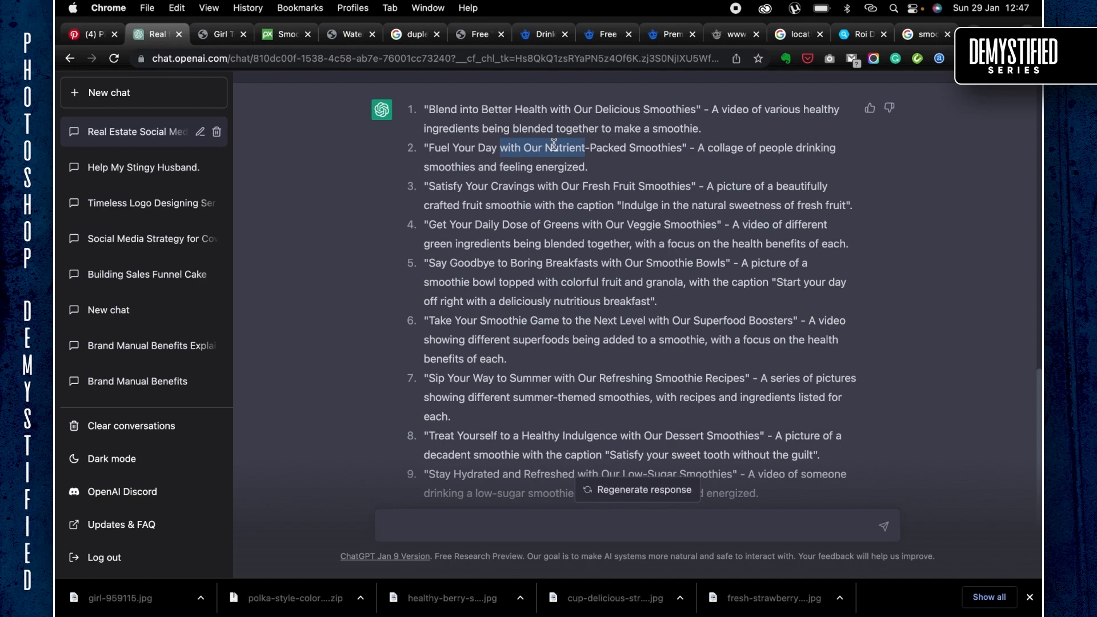
pyautogui.moveTo(558, 150); pyautogui.dragTo(598, 144)
pyautogui.press('super+c')
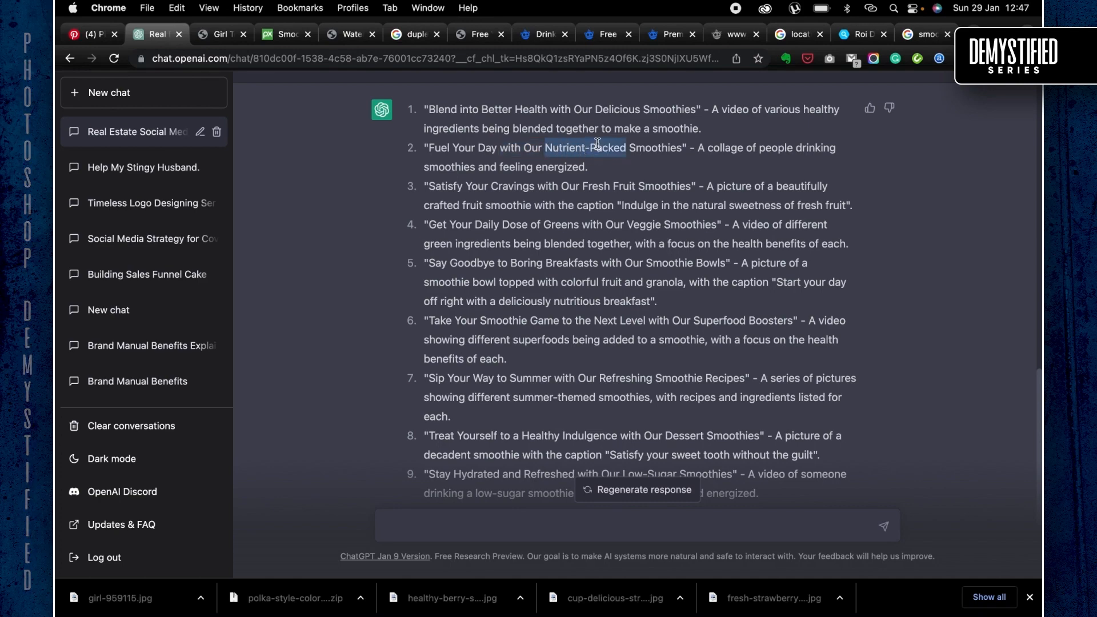
pyautogui.press('super+Tab')
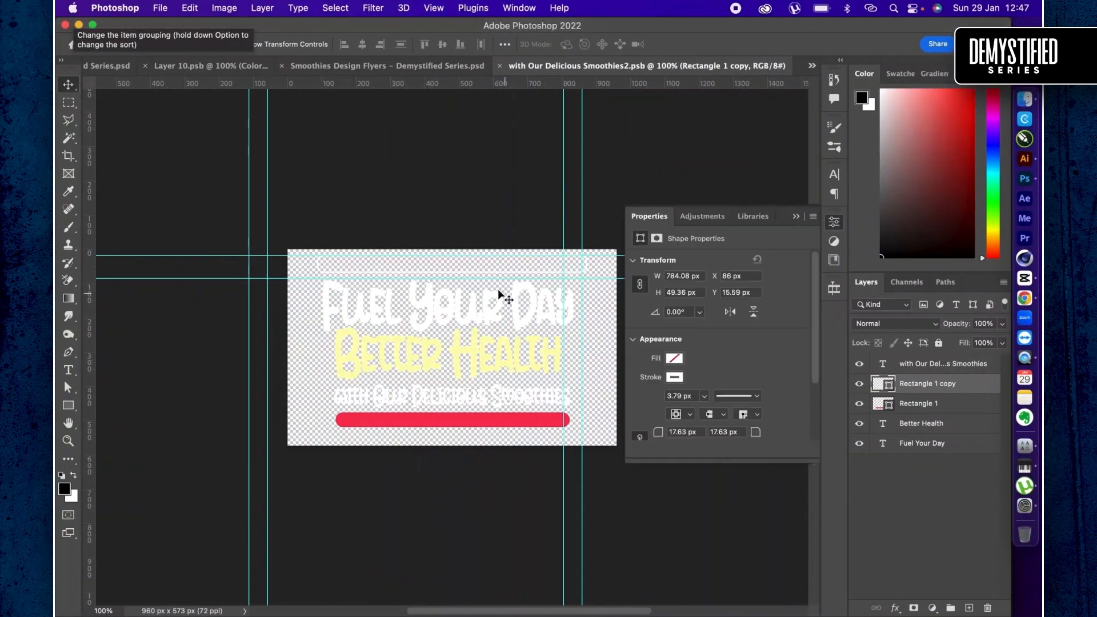
# - Extend the "Fuel Your Day" line to "Fuel Your Day with our" and scale it down to a 113.25 pt text size
pyautogui.doubleClick(492, 296)
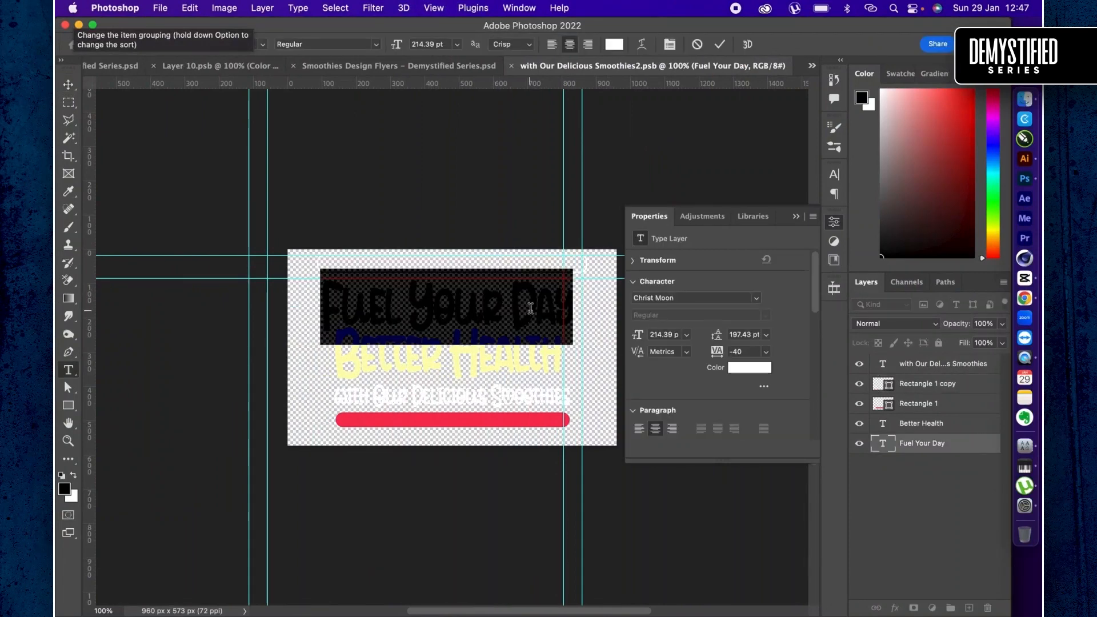
pyautogui.press('Right')
pyautogui.write('with')
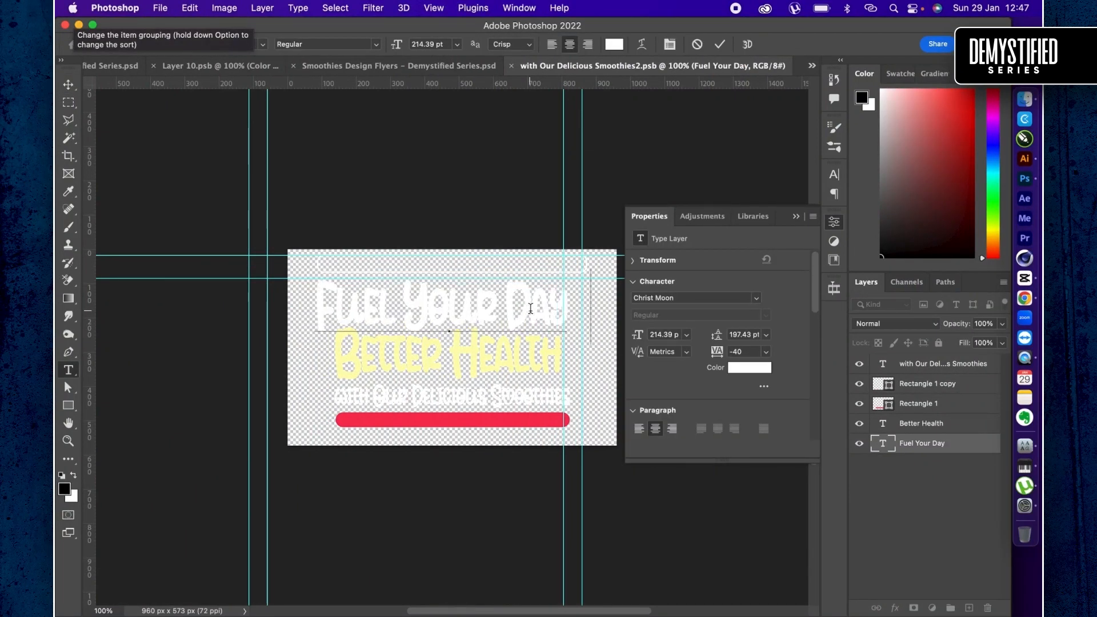
pyautogui.write(' our')
pyautogui.press('super+Return')
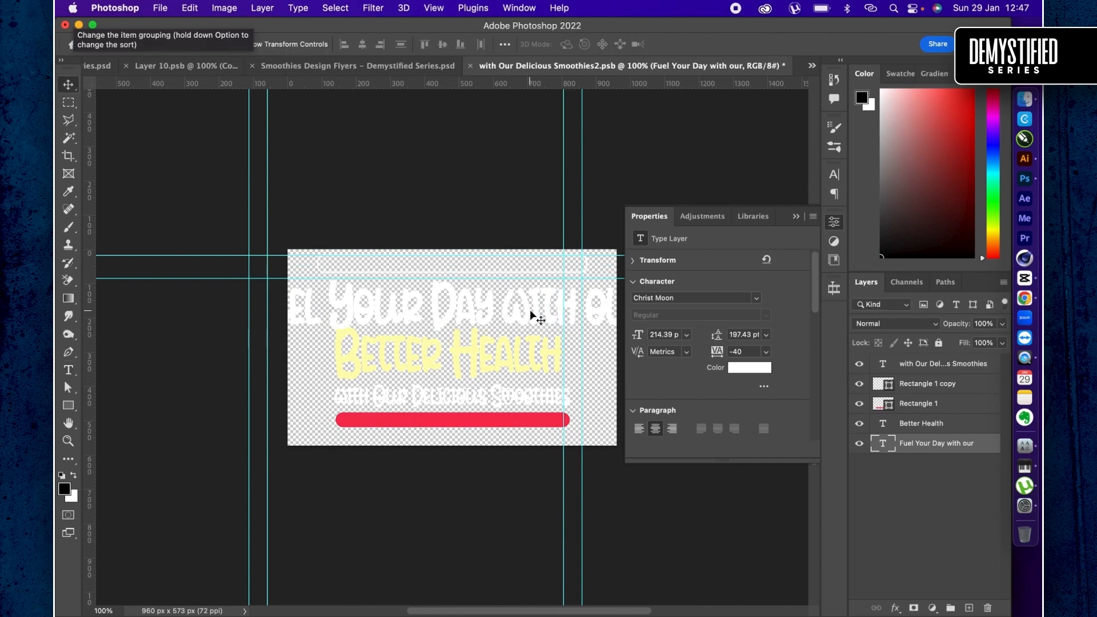
pyautogui.press('super+t')
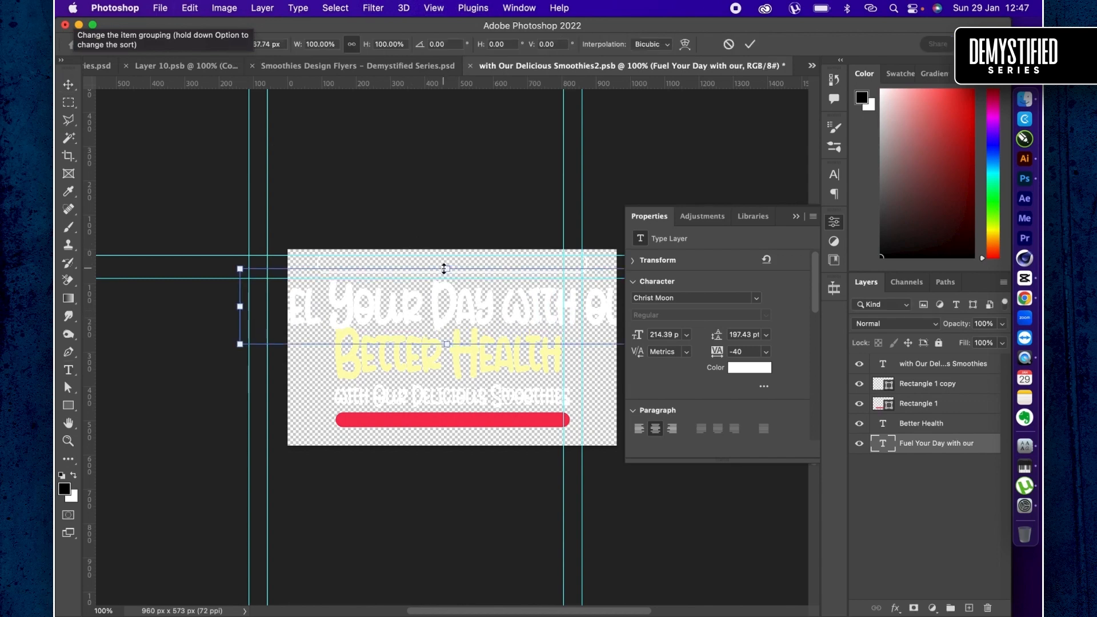
pyautogui.moveTo(444, 269); pyautogui.dragTo(448, 304)
pyautogui.press('Return')
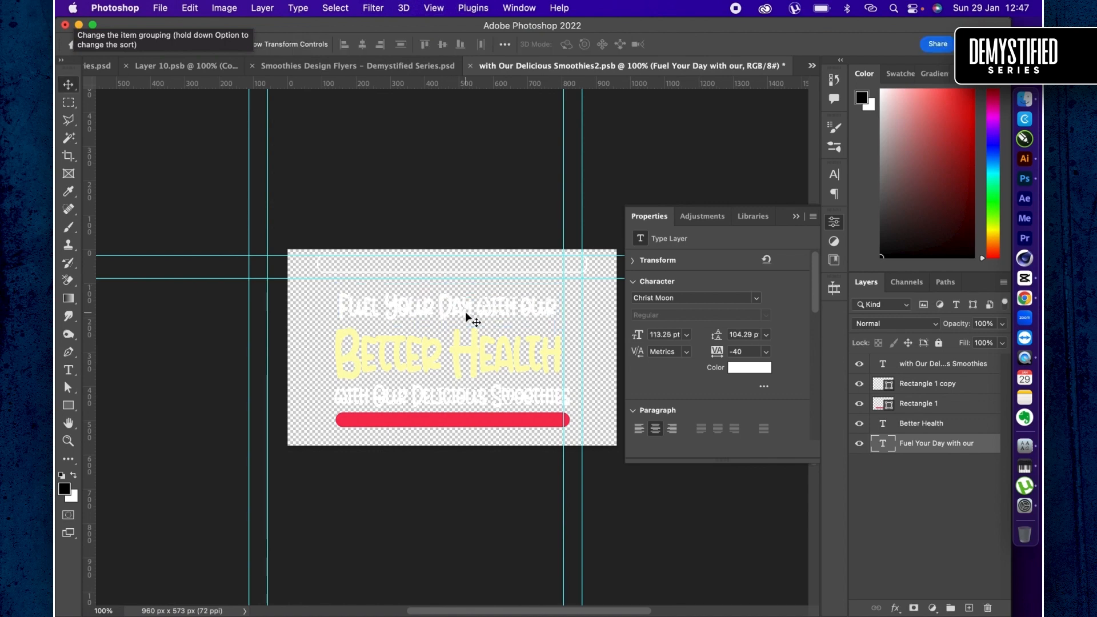
# - Replace the yellow "Better Health" text with the copied "Nutrient-Packed"
pyautogui.doubleClick(472, 357)
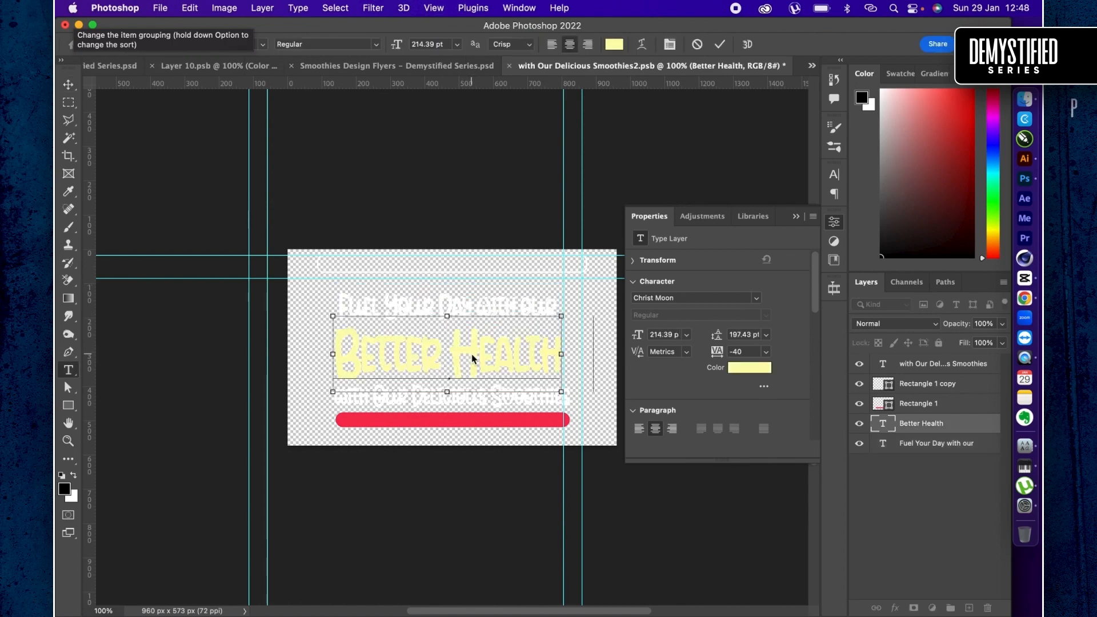
pyautogui.press('super+v')
pyautogui.press('super+Return')
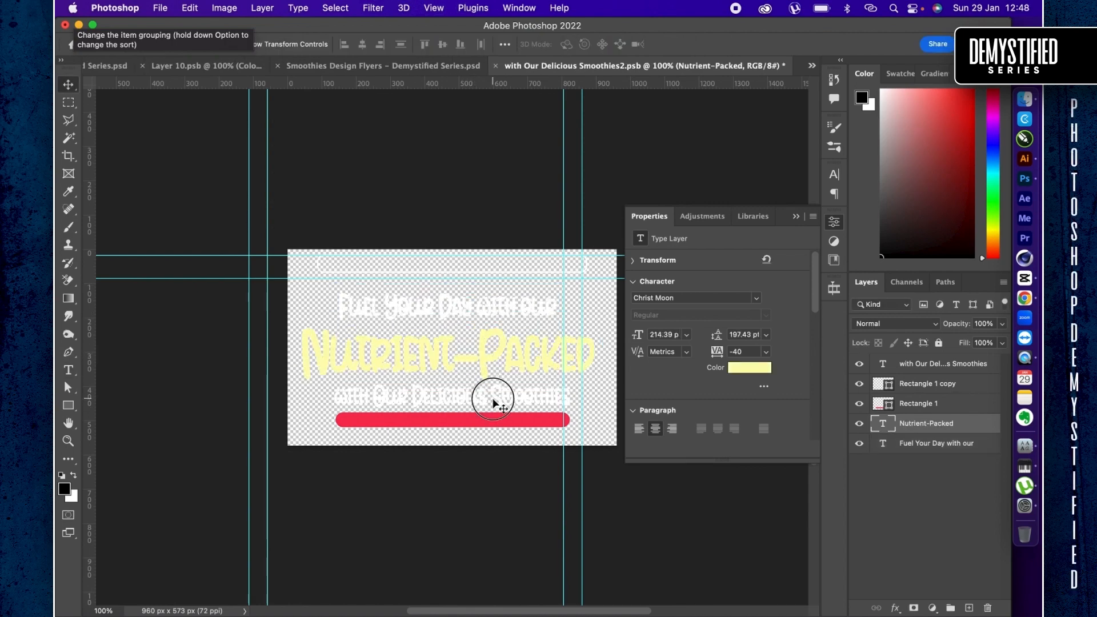
# - Replace "with Our Delicious Smoothies" with "smoothies" and enlarge that line to 370.74%
pyautogui.doubleClick(493, 399)
pyautogui.write('sm')
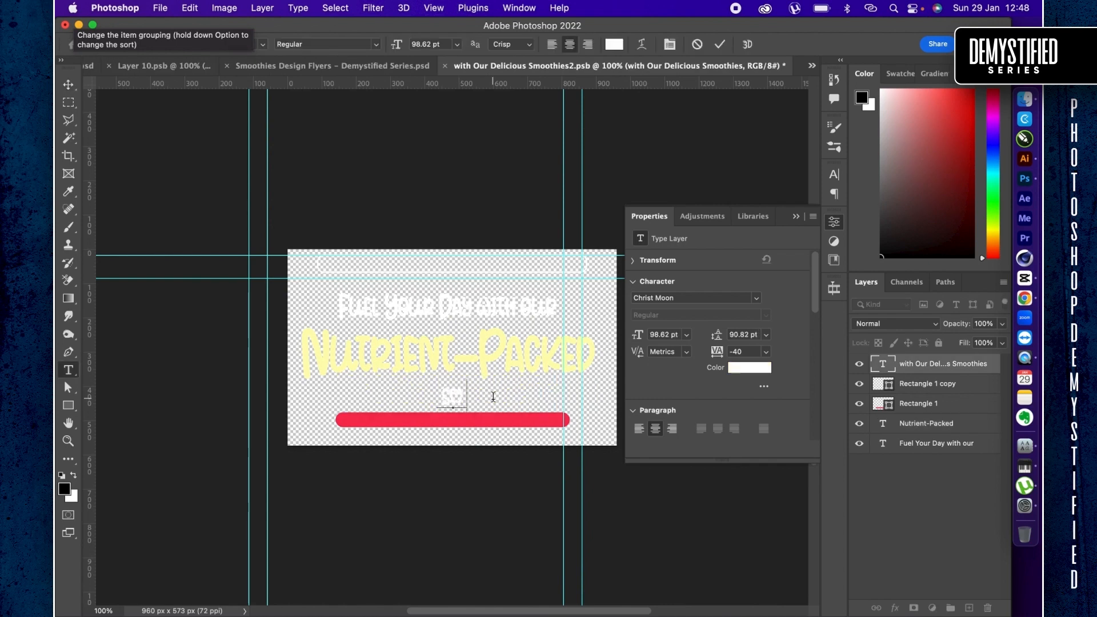
pyautogui.write('oothies')
pyautogui.press('super+Return')
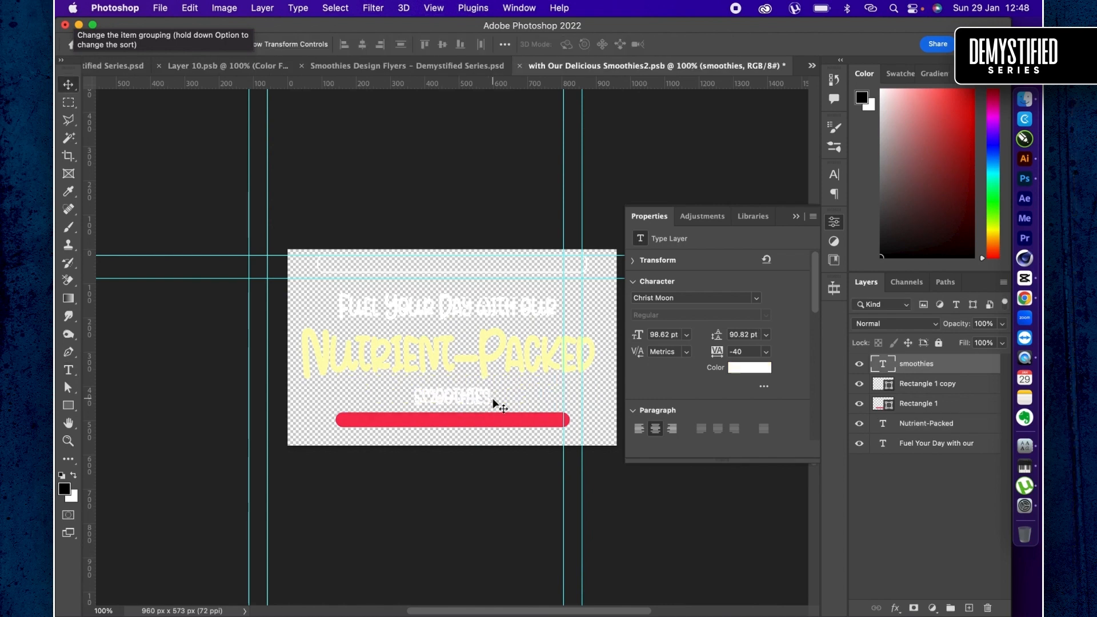
pyautogui.press('super+t')
pyautogui.moveTo(488, 395); pyautogui.dragTo(598, 387)
pyautogui.press('Return')
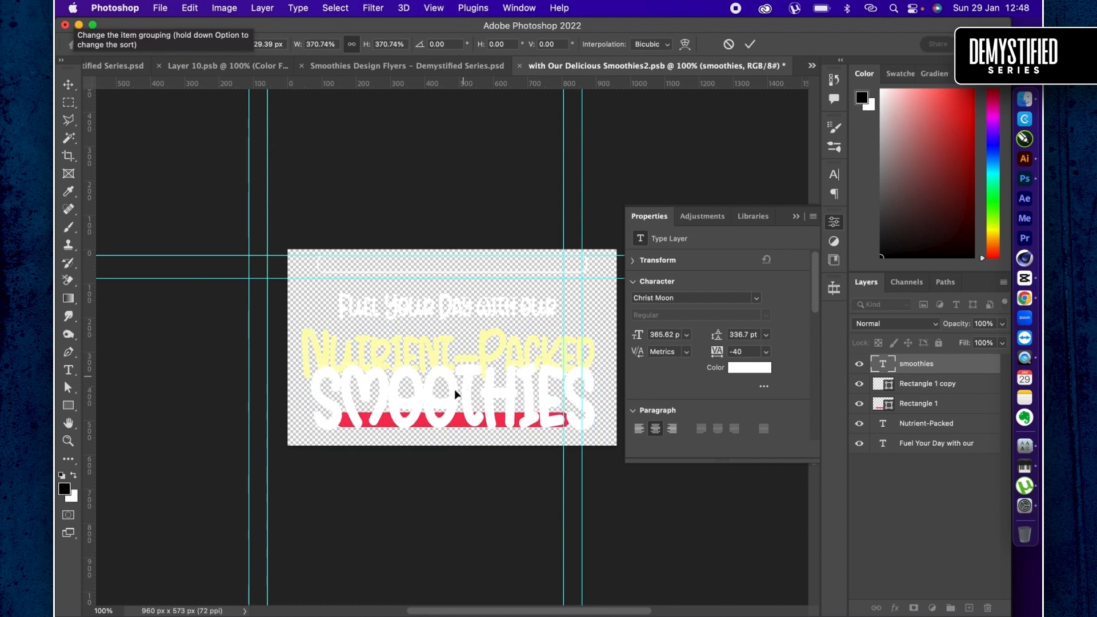
# - Move the "Nutrient-Packed" and "Fuel Your Day with our" lines up to make room above "smoothies"
pyautogui.click(928, 424)
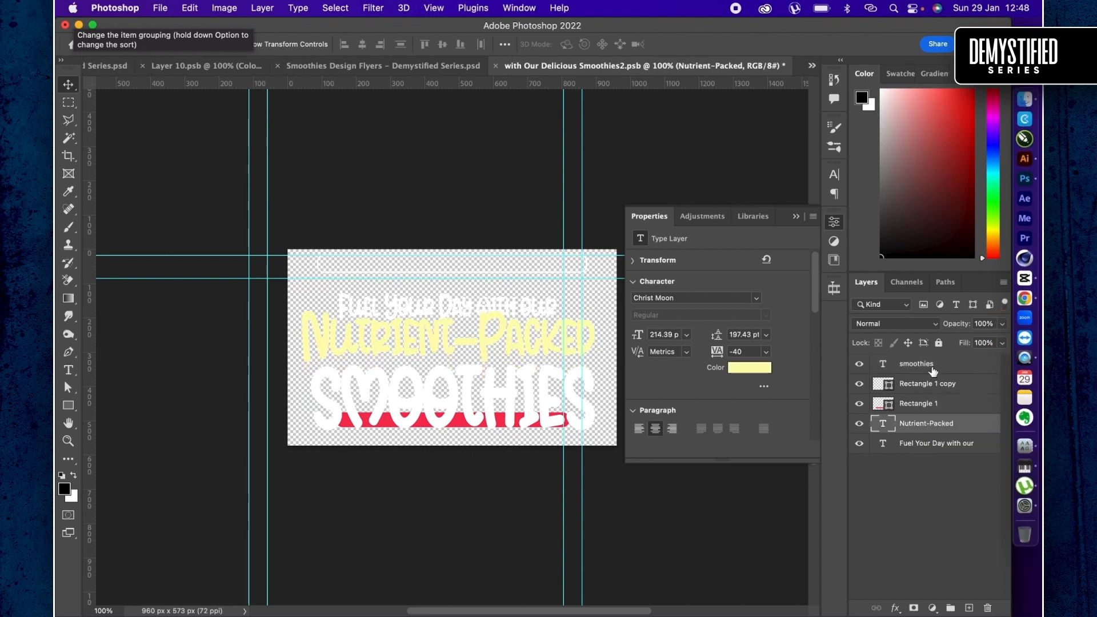
pyautogui.click(936, 444)
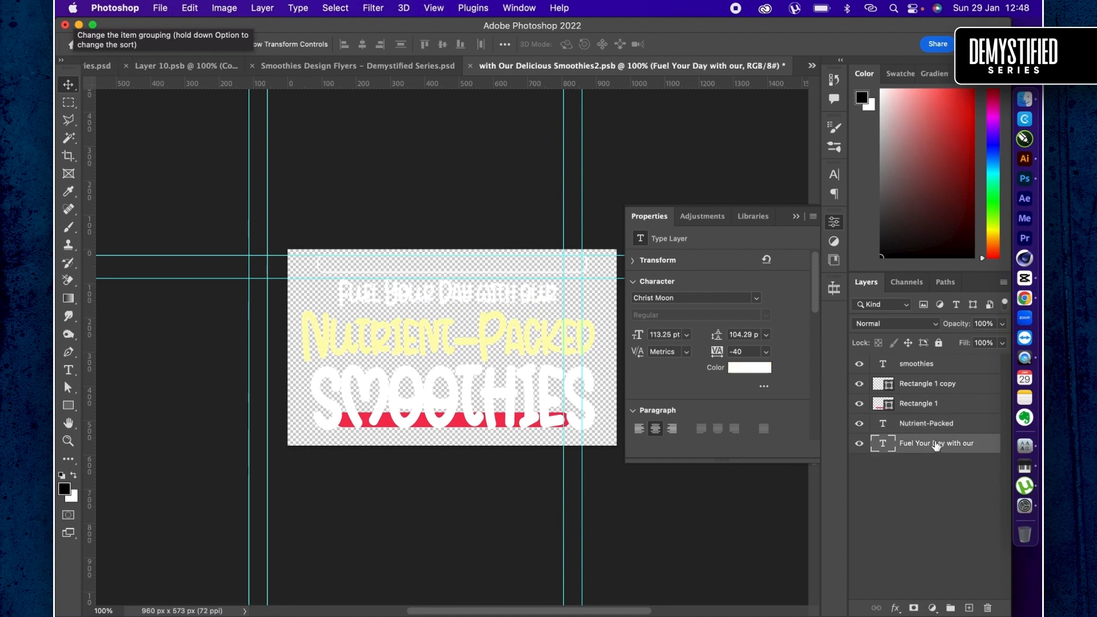
# - Move the solid red rounded bar down so it sits beneath the "smoothies" line
pyautogui.click(921, 423)
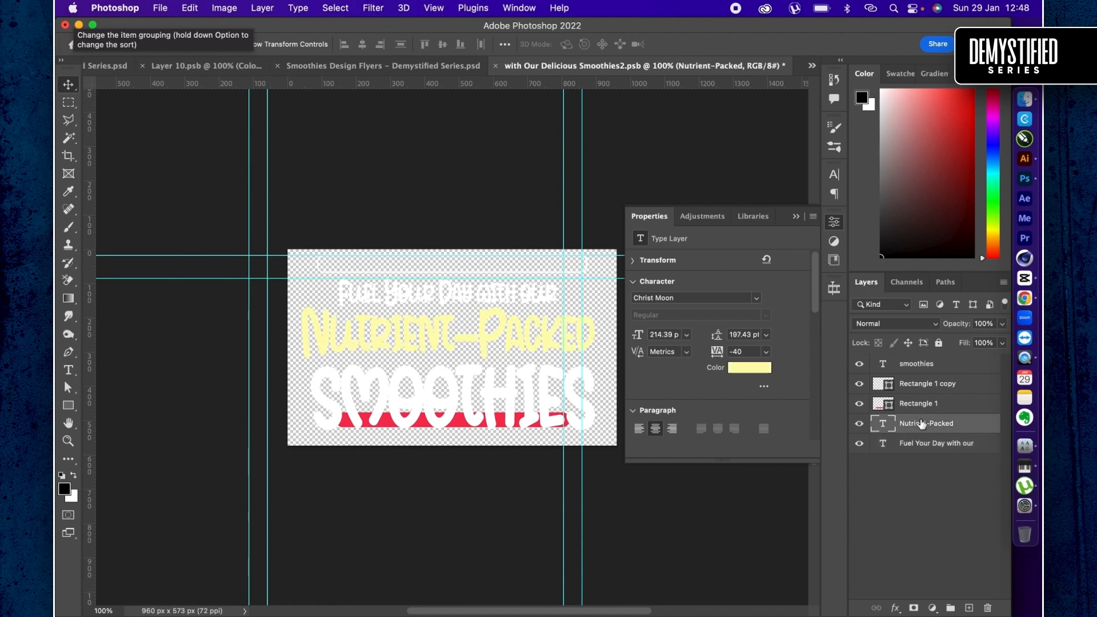
pyautogui.click(915, 370)
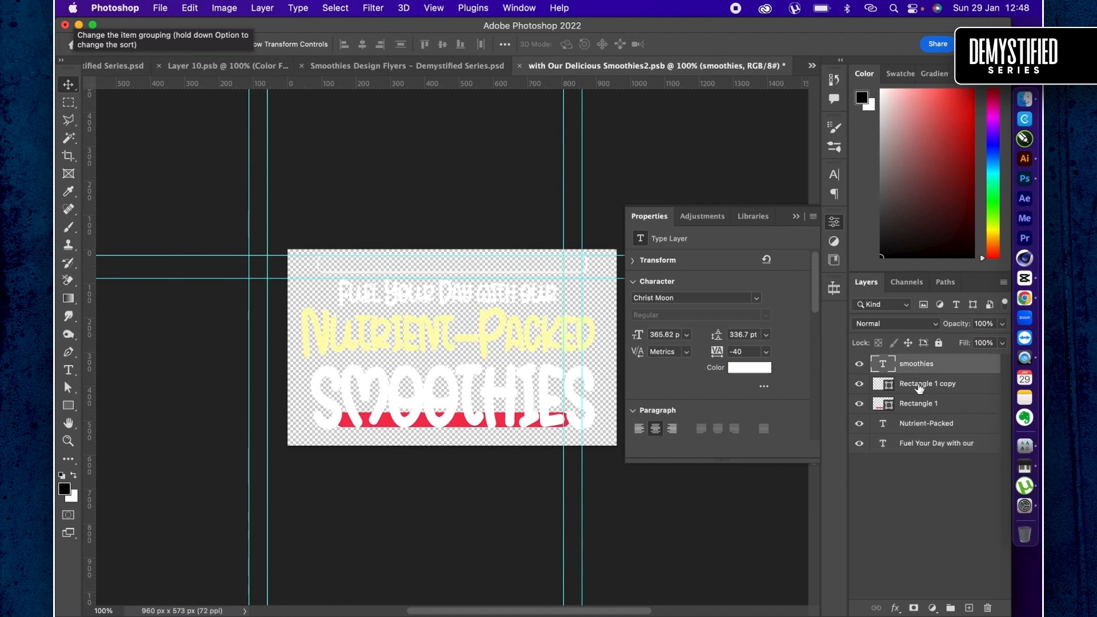
pyautogui.click(931, 407)
pyautogui.moveTo(547, 369); pyautogui.dragTo(548, 388)
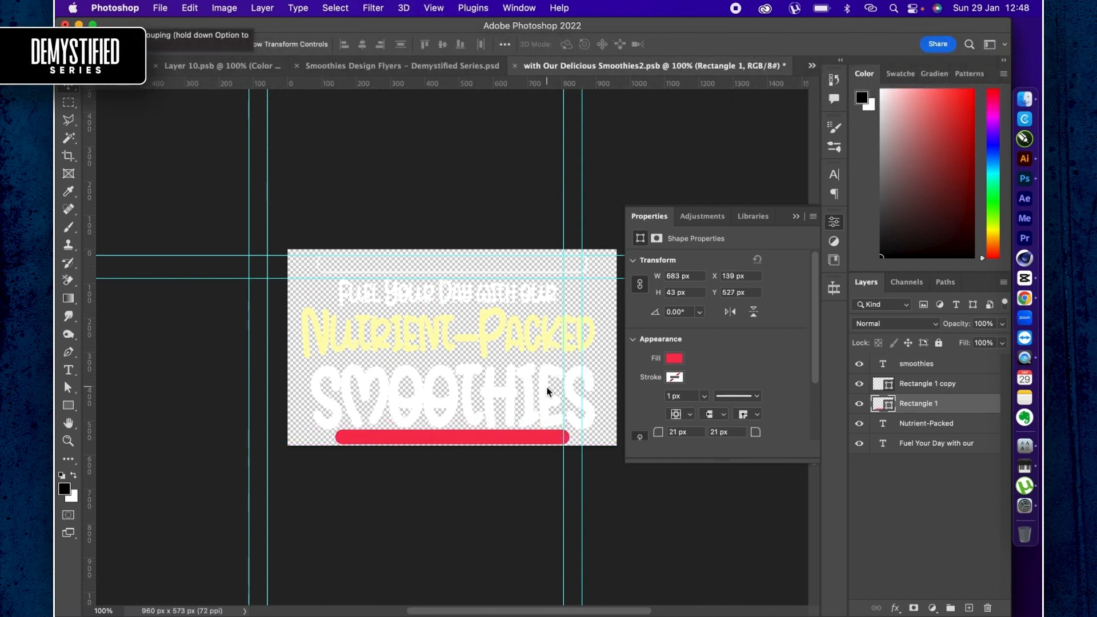
# - Reshape the red bar into a thinner, wider strip about 879 x 26 px near the canvas's lower edge, at about Y 543 px
pyautogui.press('super+t')
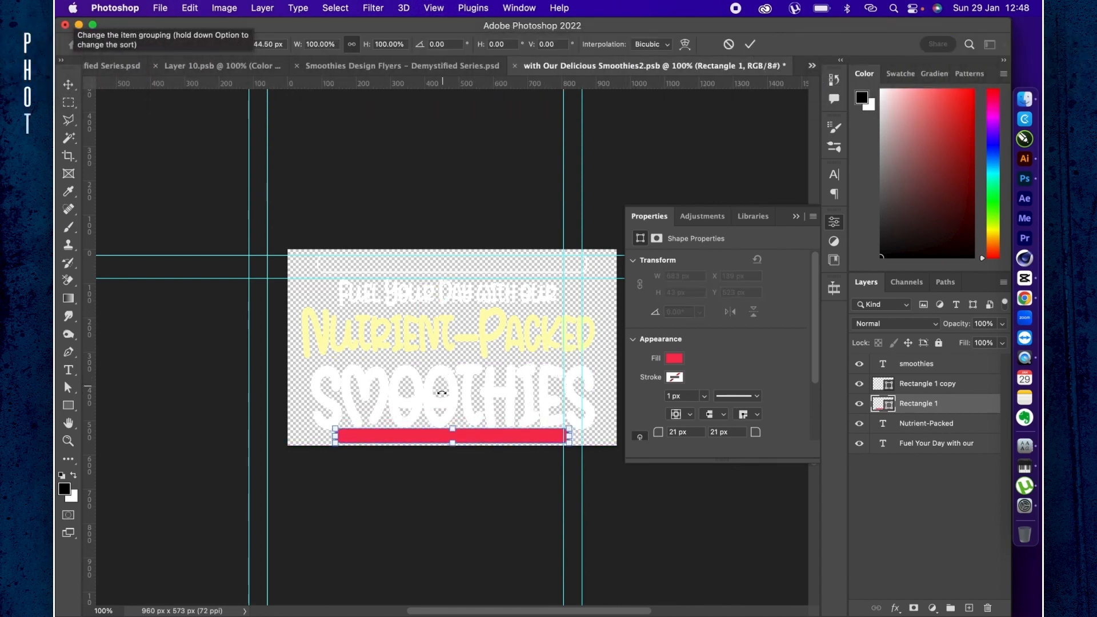
pyautogui.moveTo(453, 424); pyautogui.dragTo(456, 433)
pyautogui.press('super+plus')
pyautogui.press('super+plus')
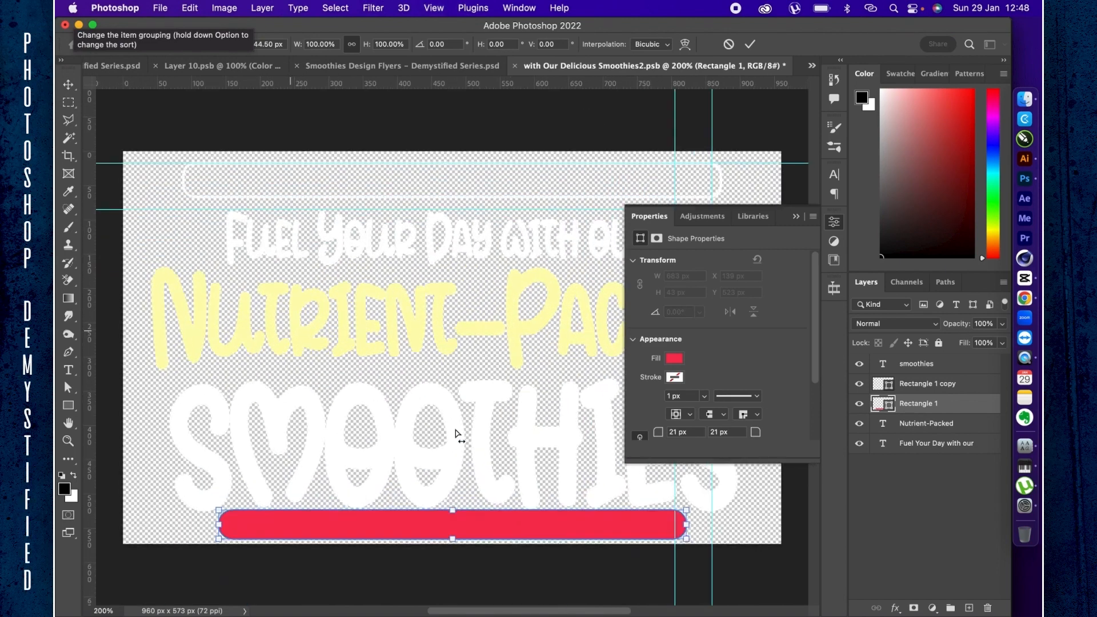
pyautogui.scroll(-4, 455, 434)
pyautogui.moveTo(453, 483)
pyautogui.mouseDown()
pyautogui.moveTo(451, 507)
pyautogui.moveTo(464, 483)
pyautogui.mouseUp()
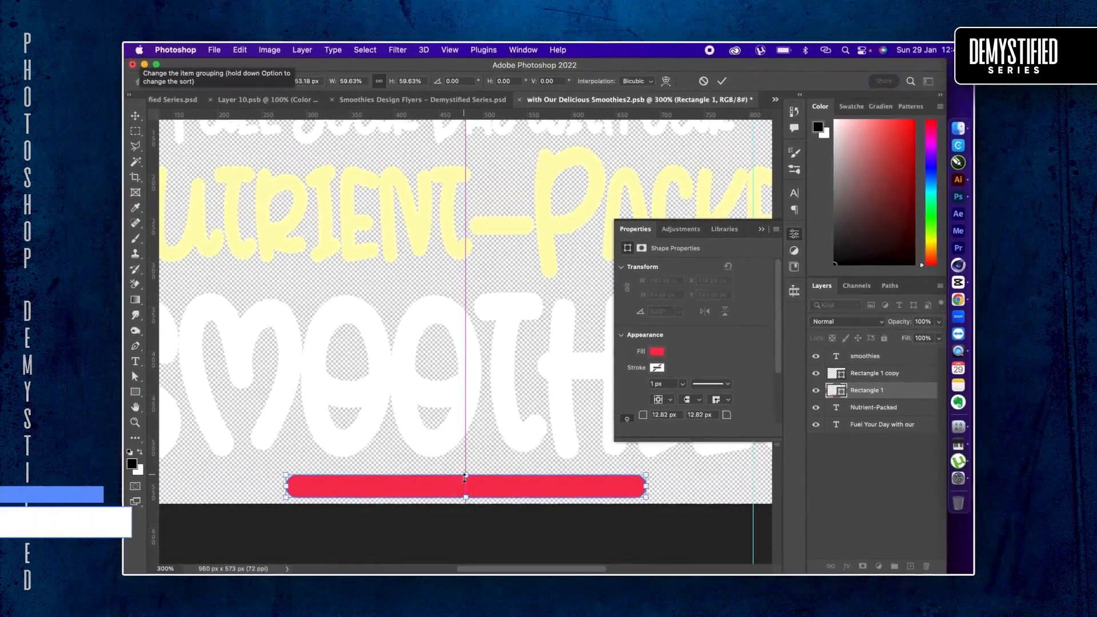
pyautogui.press('super+minus')
pyautogui.press('super+minus')
pyautogui.moveTo(407, 391); pyautogui.dragTo(333, 391)
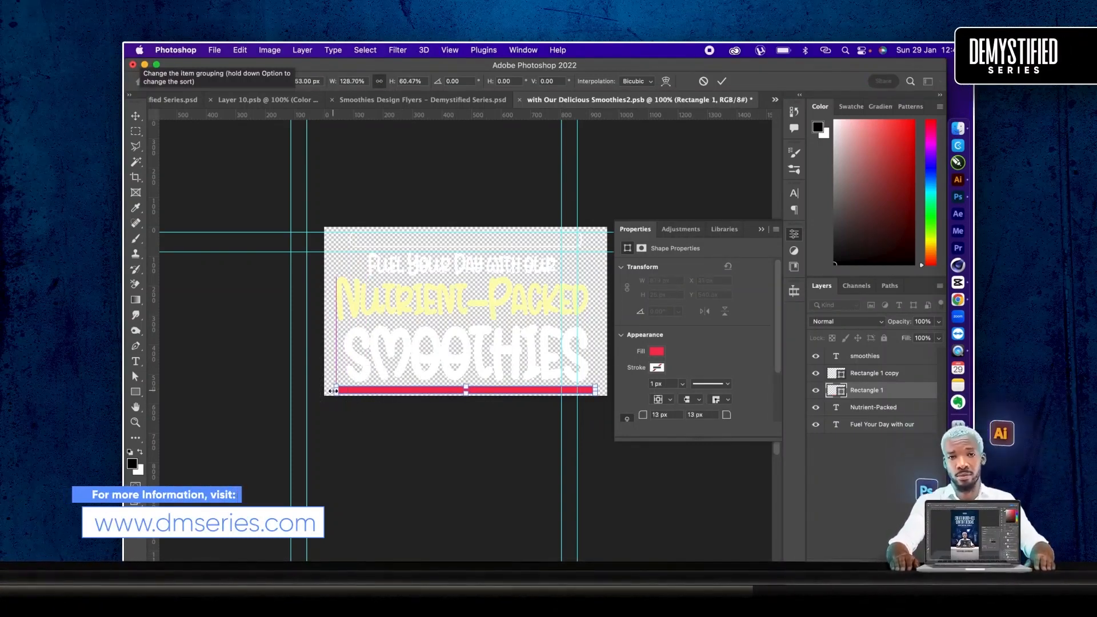
pyautogui.press('Return')
pyautogui.press('Down')
pyautogui.press('Down')
pyautogui.press('Down')
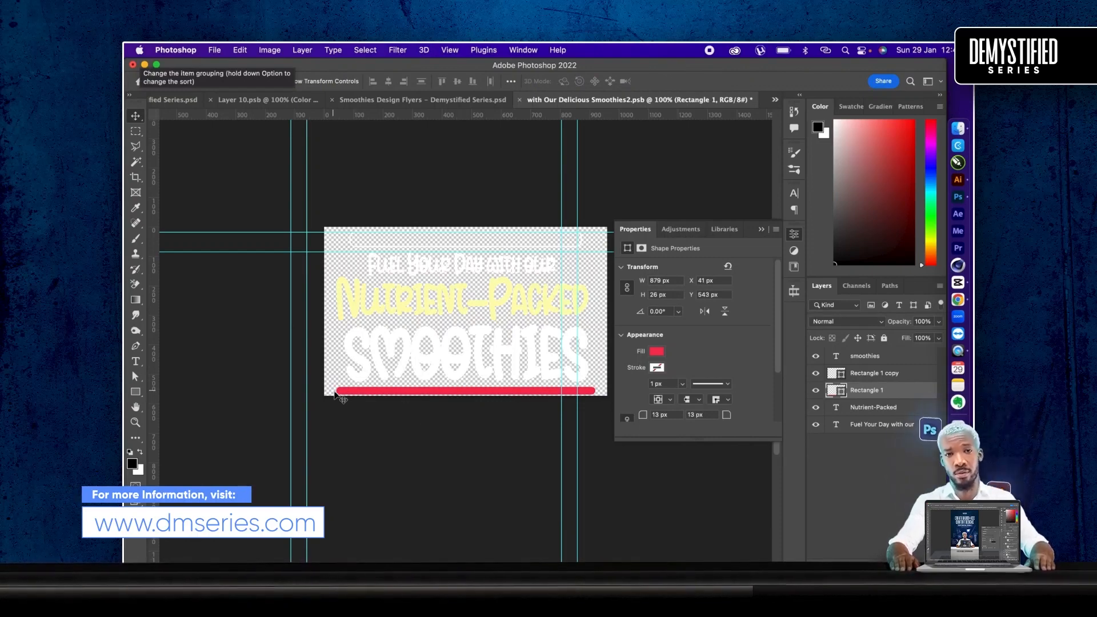
# - Remove the bar's red fill and give it a pink stroke about 4.43 px thick
pyautogui.click(652, 355)
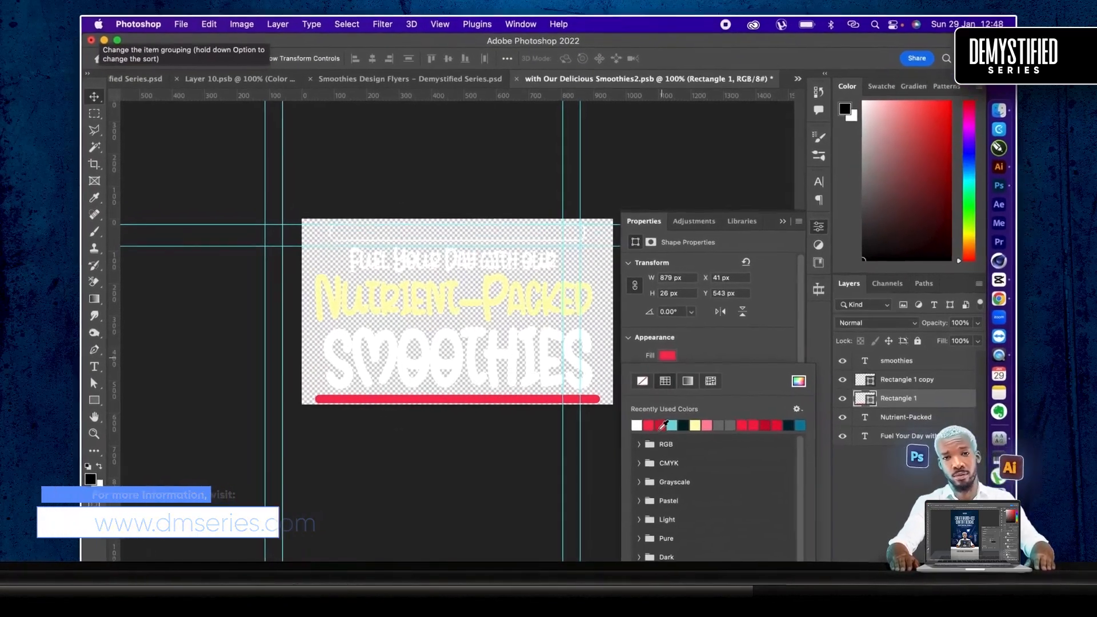
pyautogui.click(646, 389)
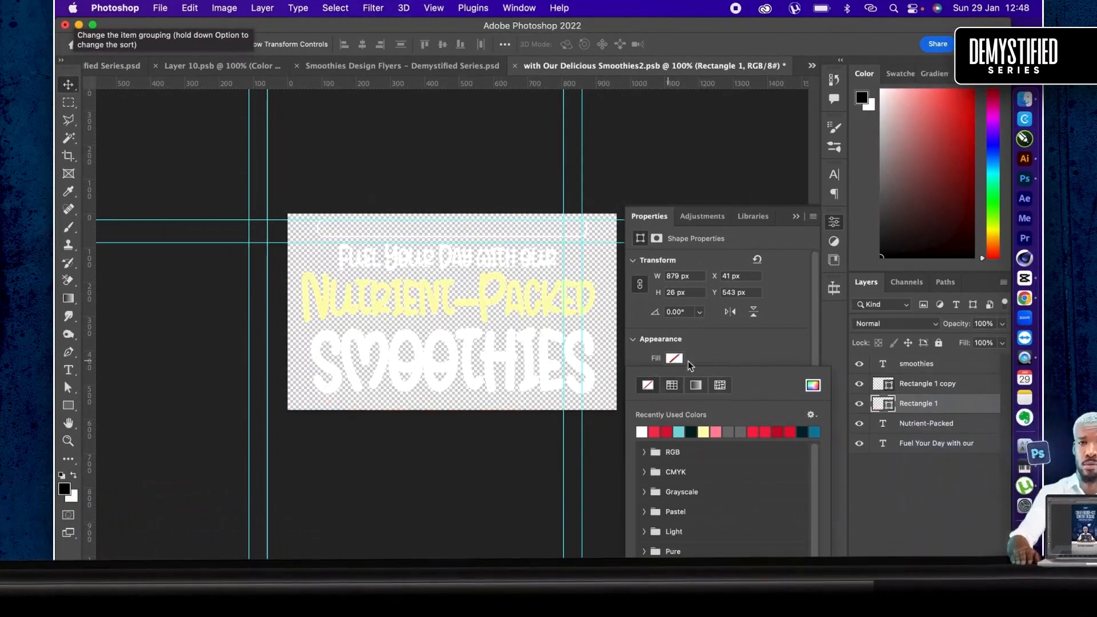
pyautogui.click(680, 375)
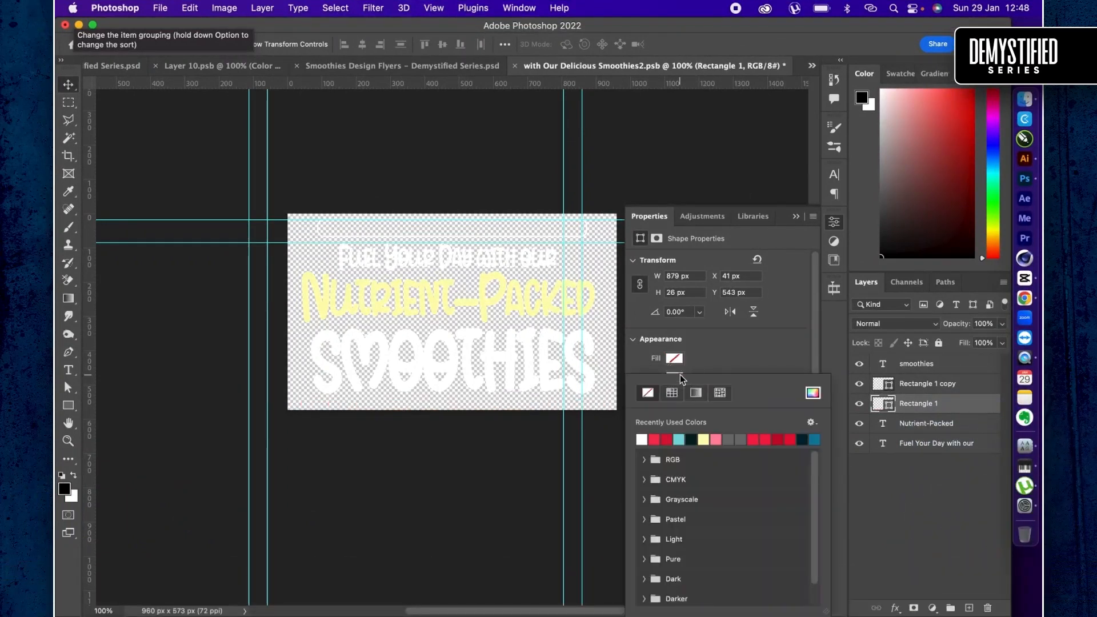
pyautogui.click(704, 439)
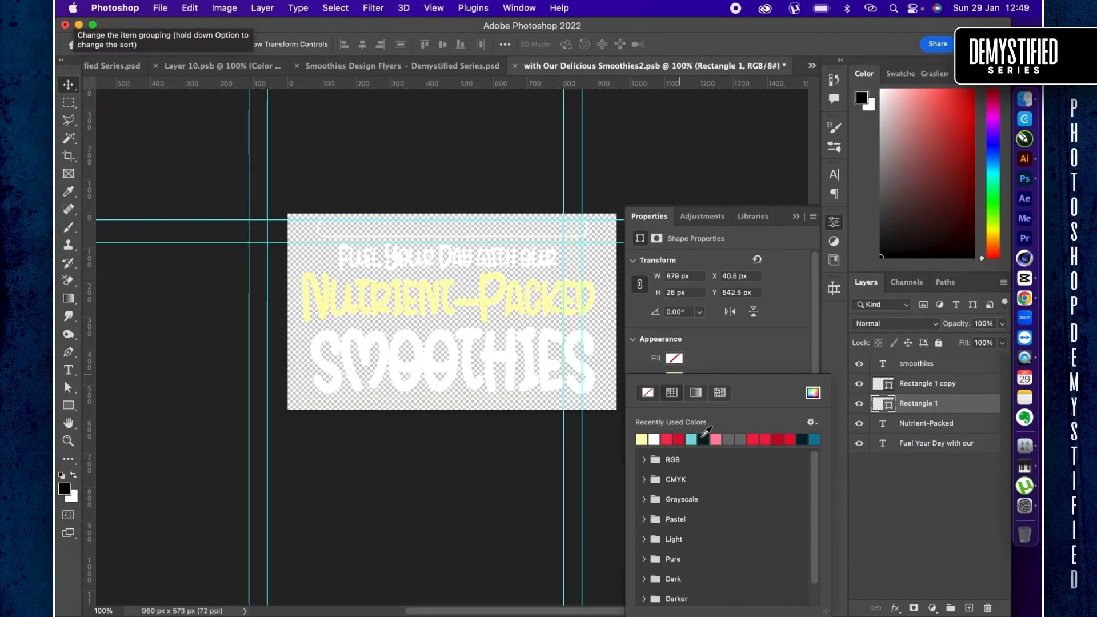
pyautogui.click(716, 440)
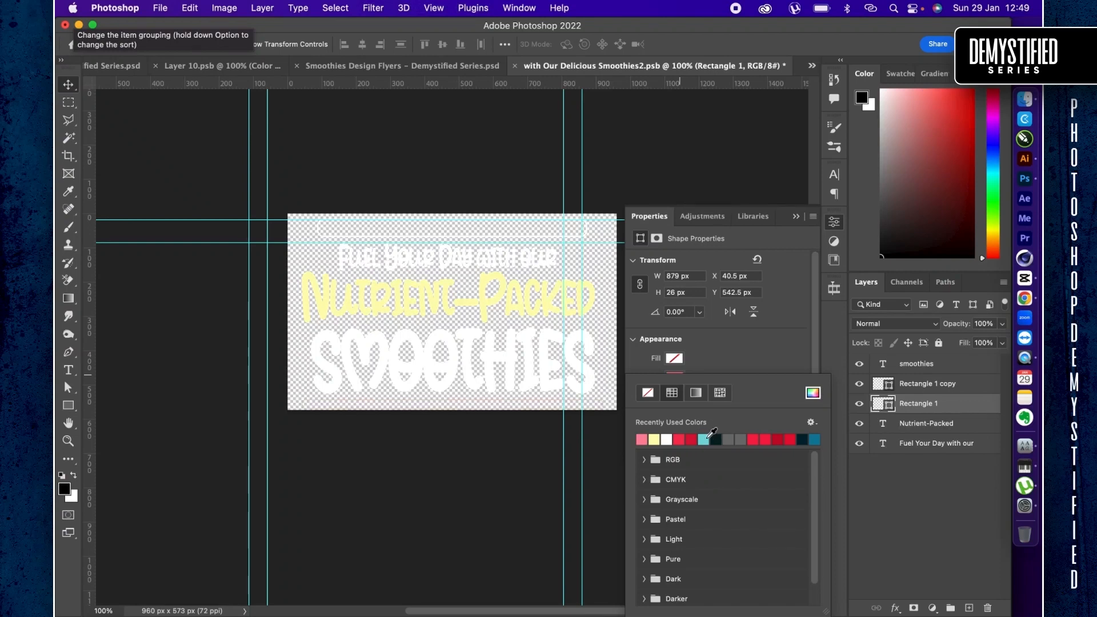
pyautogui.press('Return')
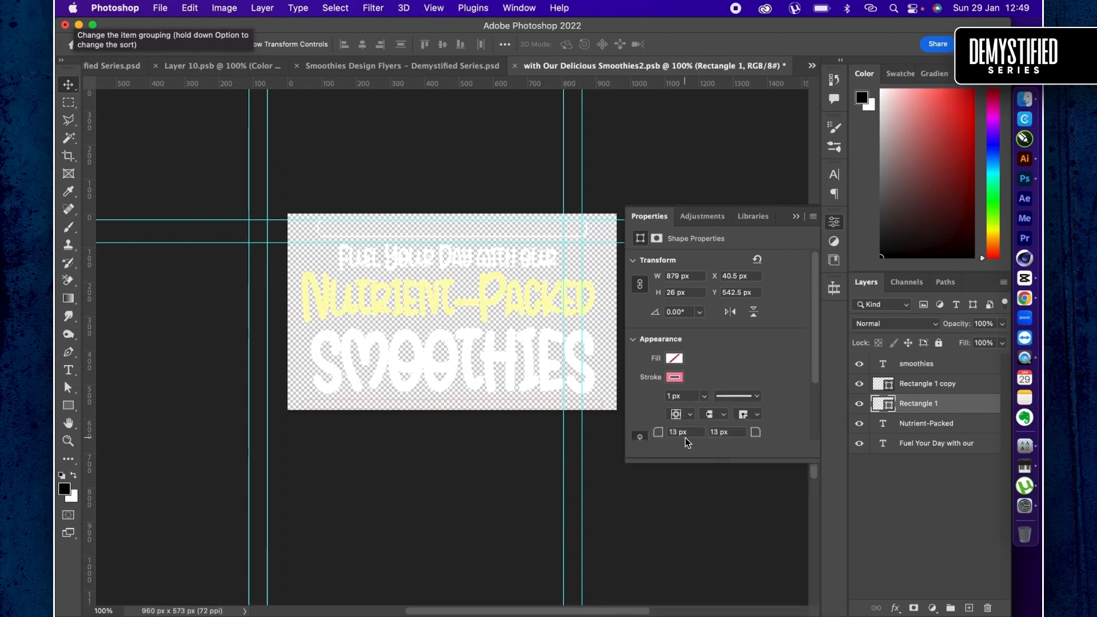
pyautogui.click(707, 396)
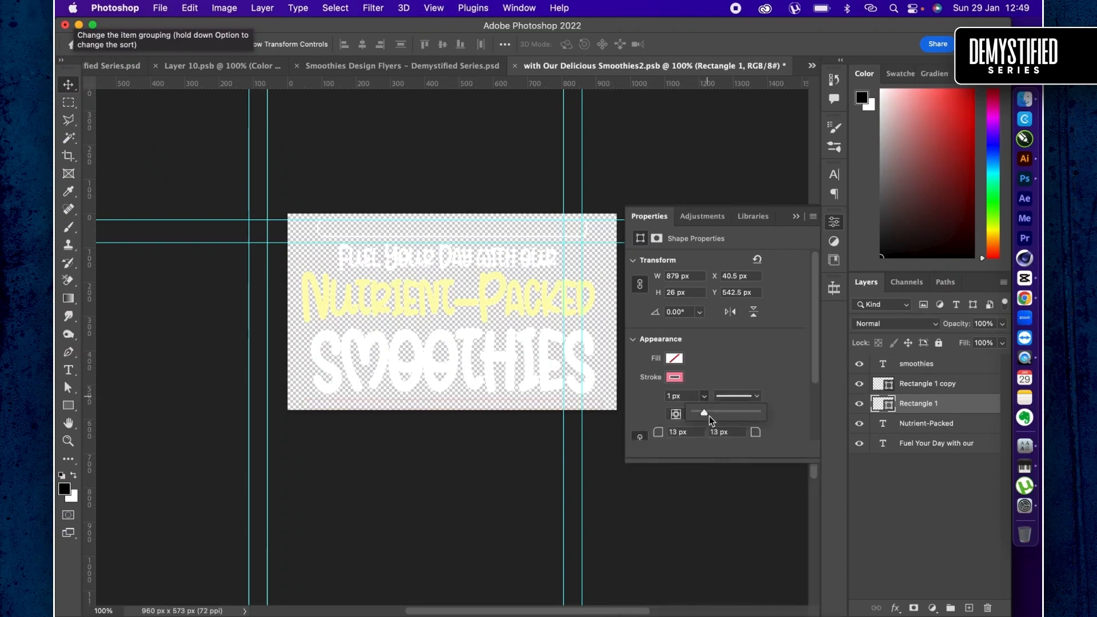
pyautogui.click(709, 413)
pyautogui.press('Return')
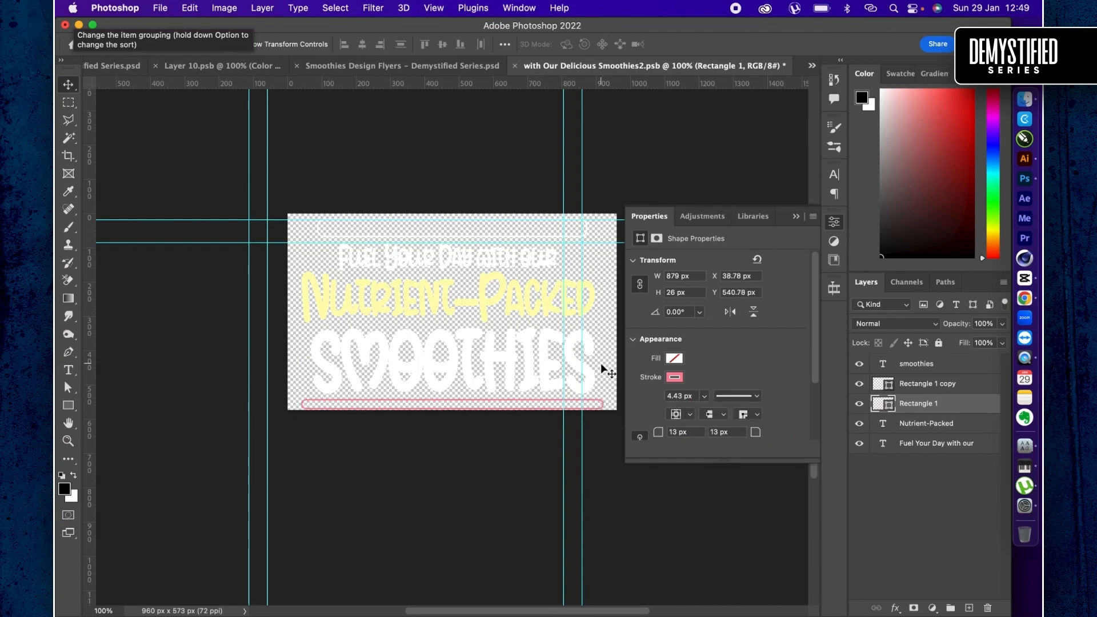
# - Save and close the headline smart object to return to the smoothie flyer document
pyautogui.press('super+s')
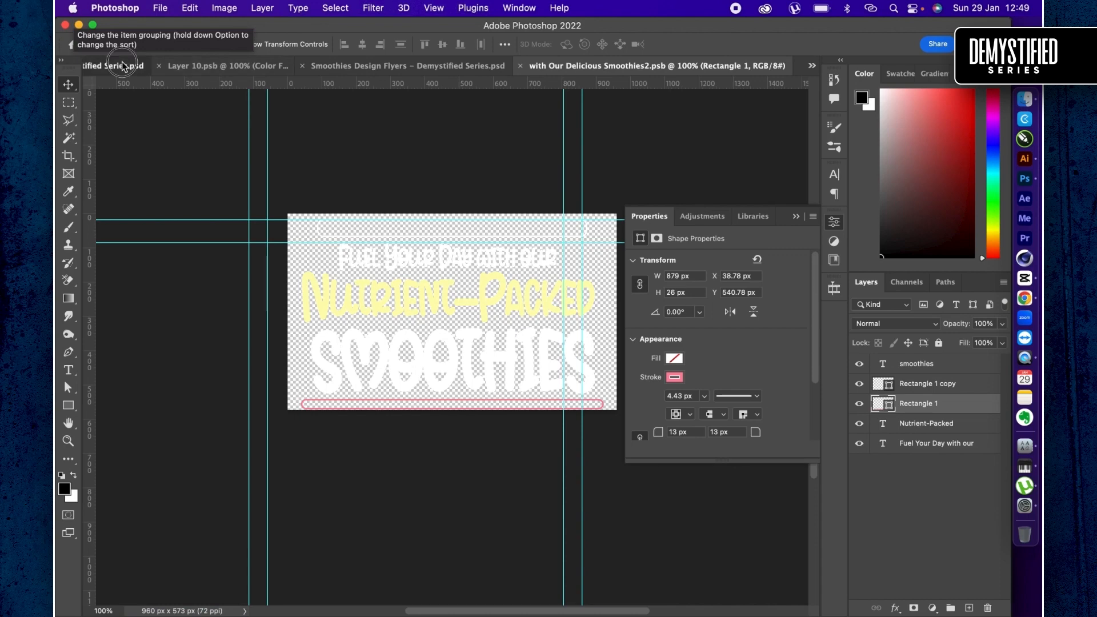
pyautogui.press('super+w')
pyautogui.hscroll(4, 472, 441)
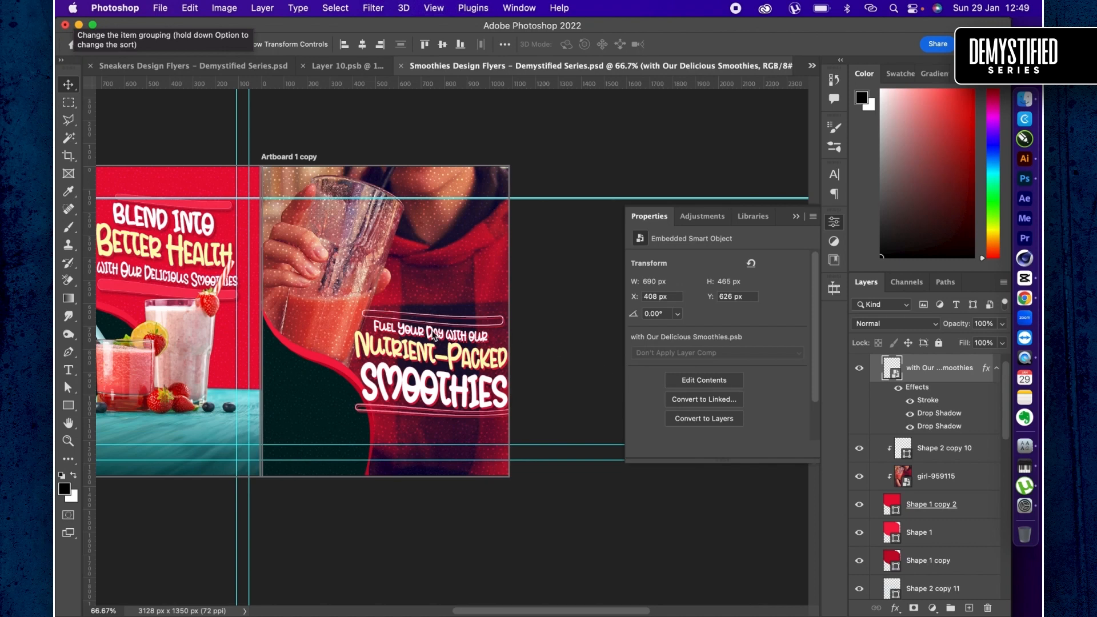
# - Change the headline's red drop shadow to a dark grey in Multiply blend mode
pyautogui.press('super+shift+d')
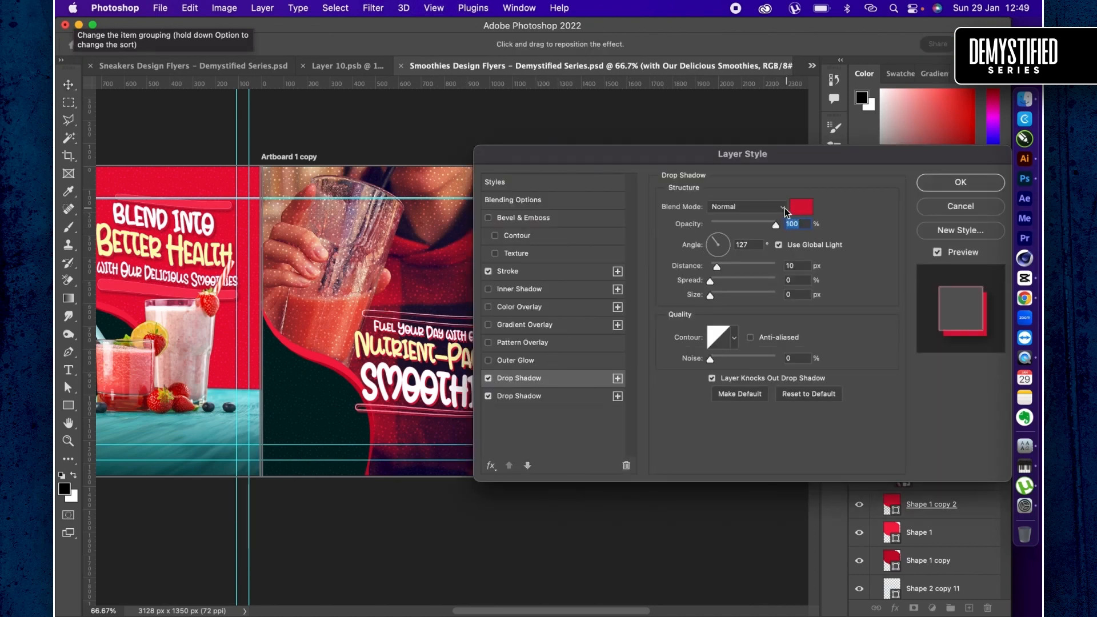
pyautogui.click(766, 207)
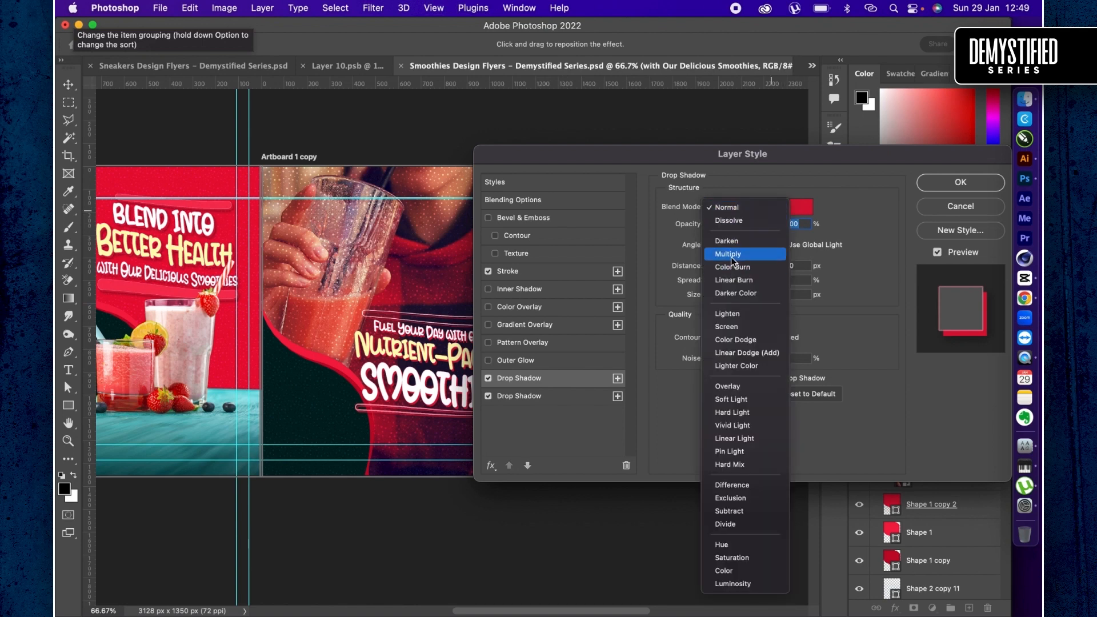
pyautogui.click(738, 255)
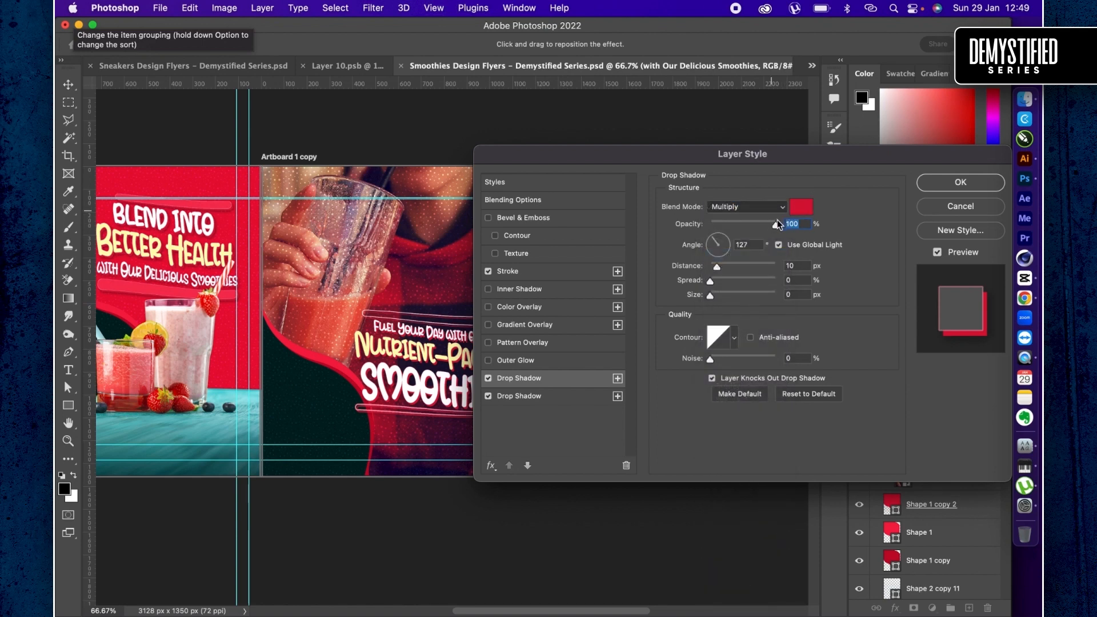
pyautogui.click(797, 207)
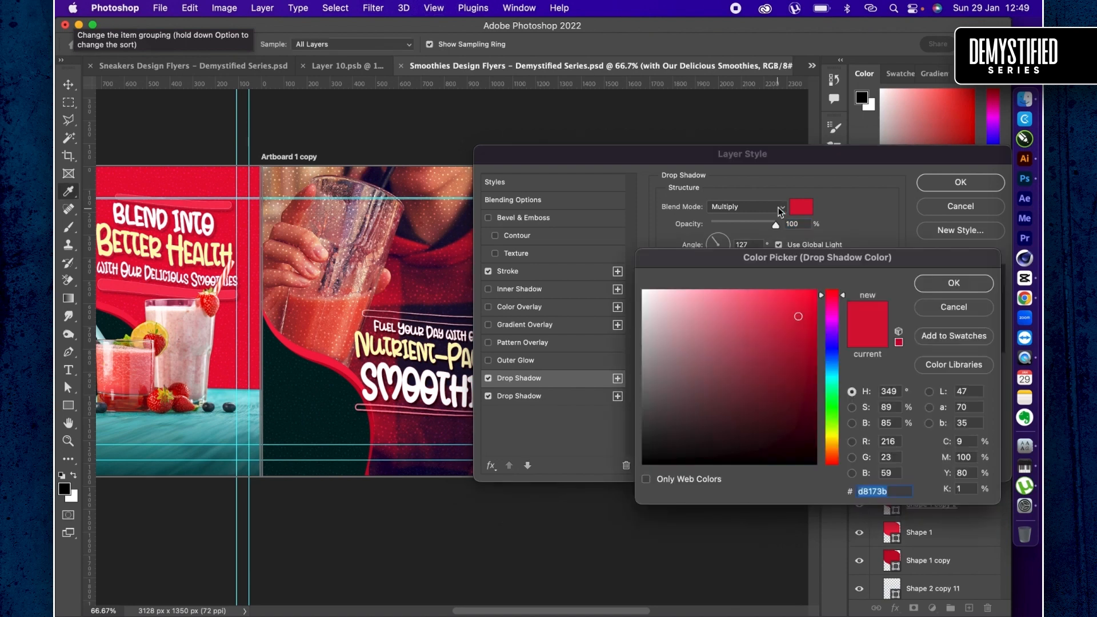
pyautogui.moveTo(737, 367); pyautogui.dragTo(641, 414)
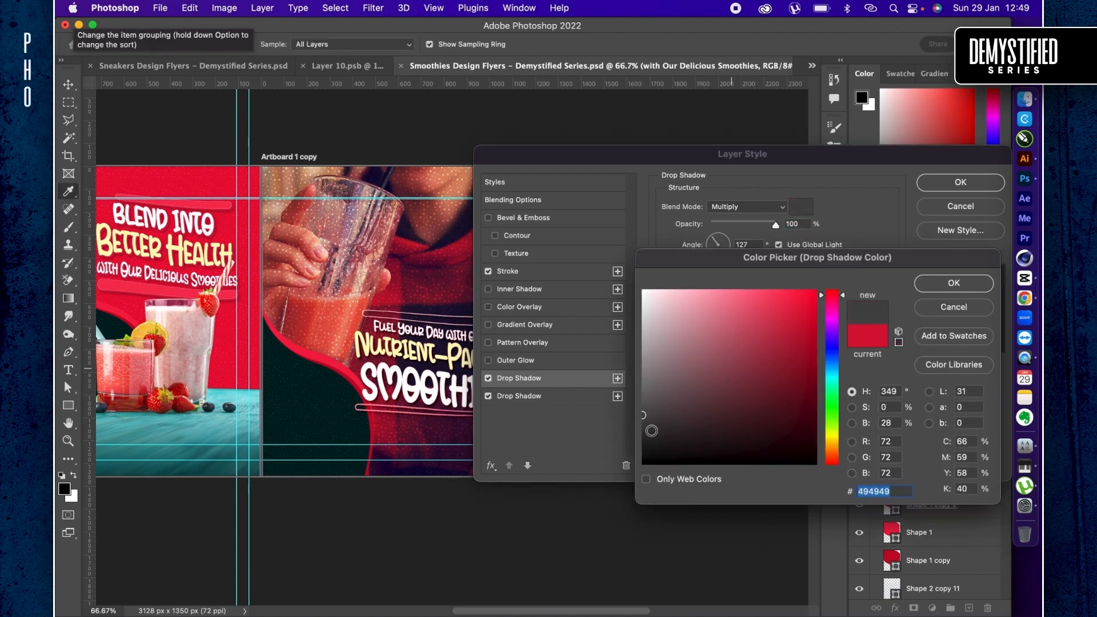
pyautogui.click(634, 431)
pyautogui.press('Return')
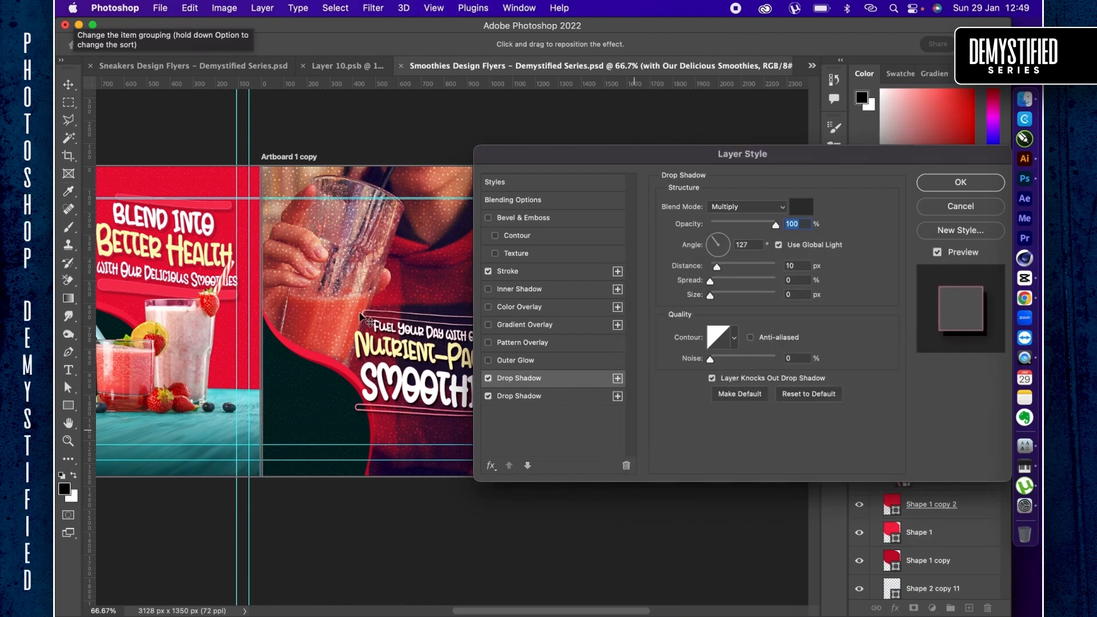
pyautogui.press('Return')
# - Scale the headline down to about 597 x 402 px and place it higher beside the glass, at about X 480, Y 506 px
pyautogui.press('super+t')
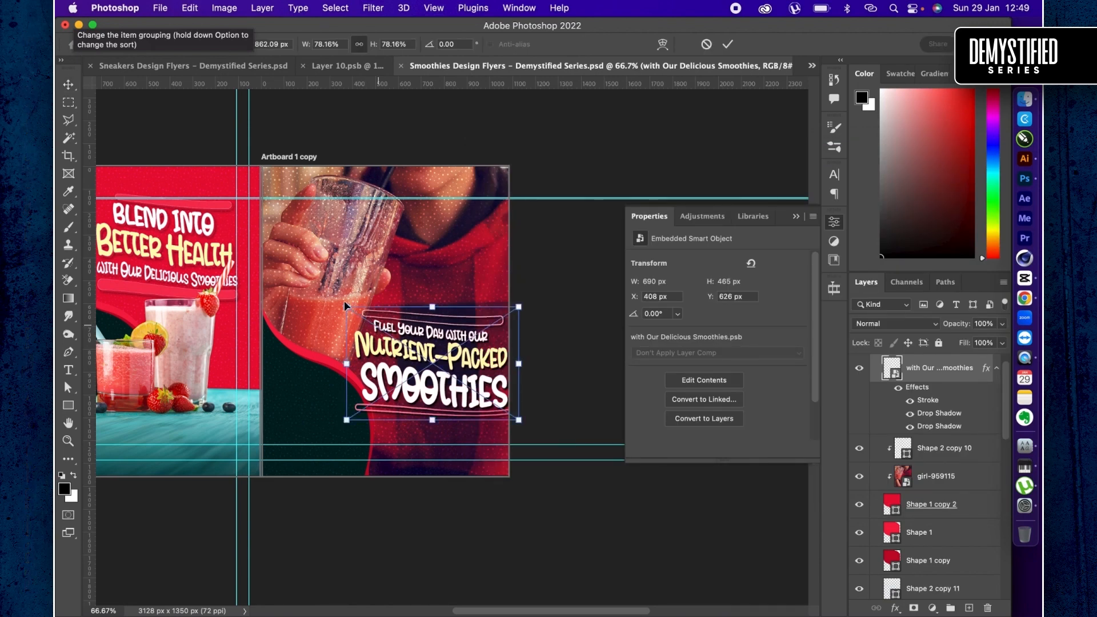
pyautogui.moveTo(346, 308); pyautogui.dragTo(383, 311)
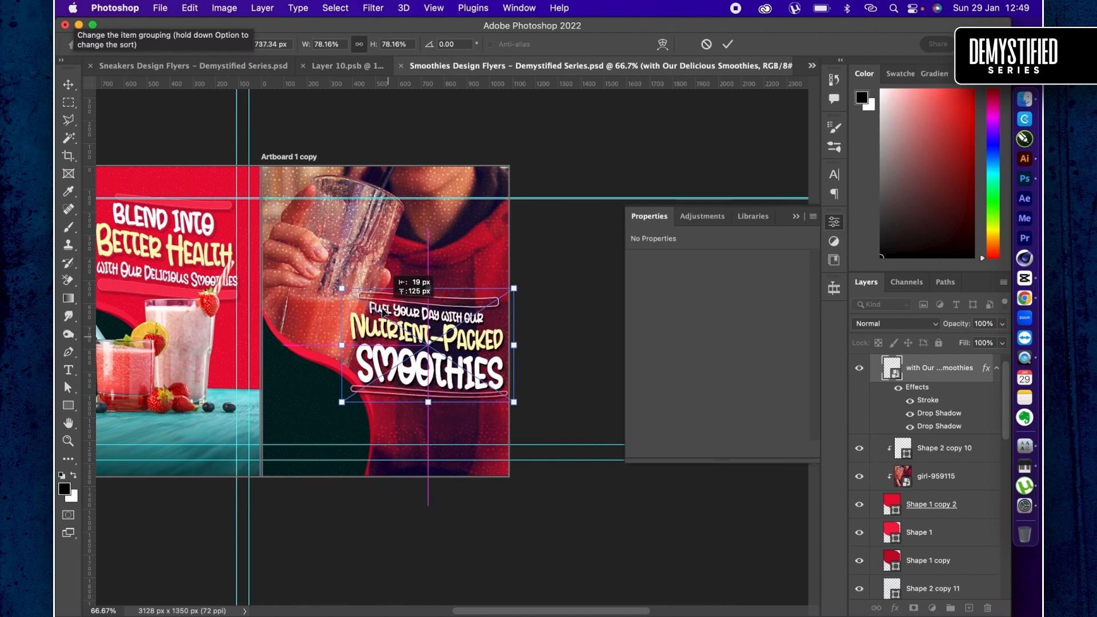
pyautogui.hotkey('shift', 'Up')
pyautogui.hotkey('shift', 'Up')
pyautogui.hotkey('shift', 'Up')
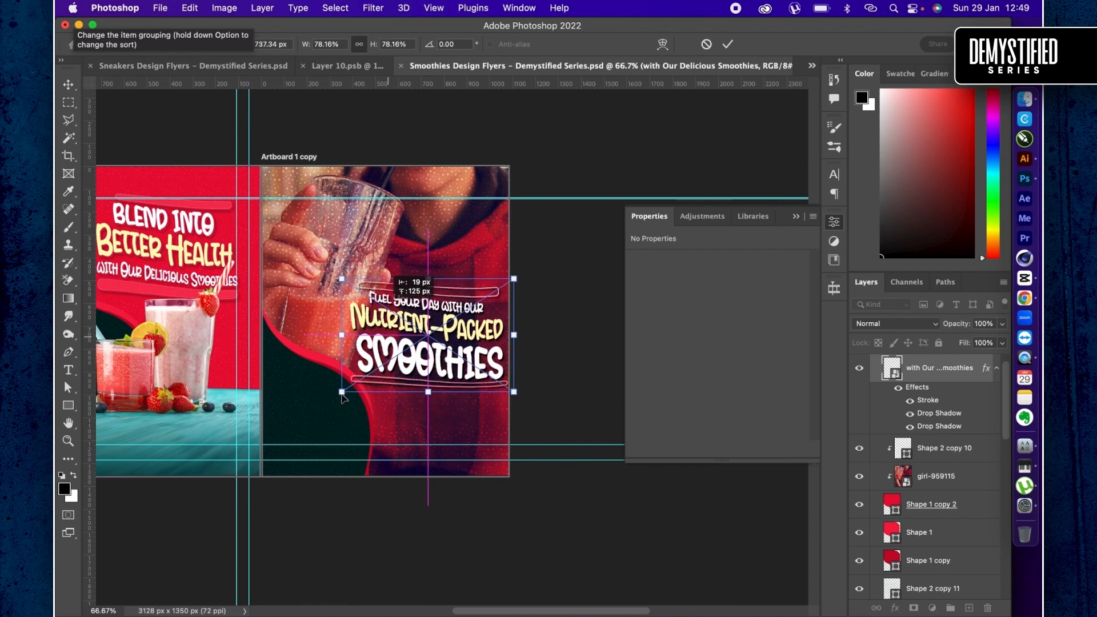
pyautogui.moveTo(341, 393); pyautogui.dragTo(412, 336)
pyautogui.press('Return')
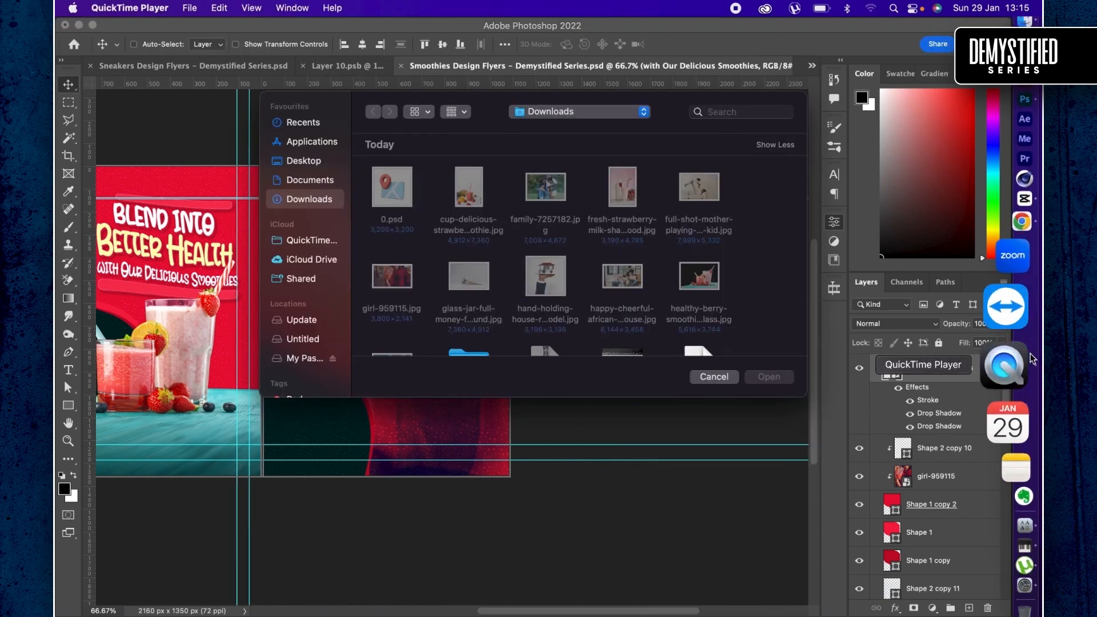
# - Try to duplicate the second smoothie artboard for a third design
pyautogui.click(649, 428)
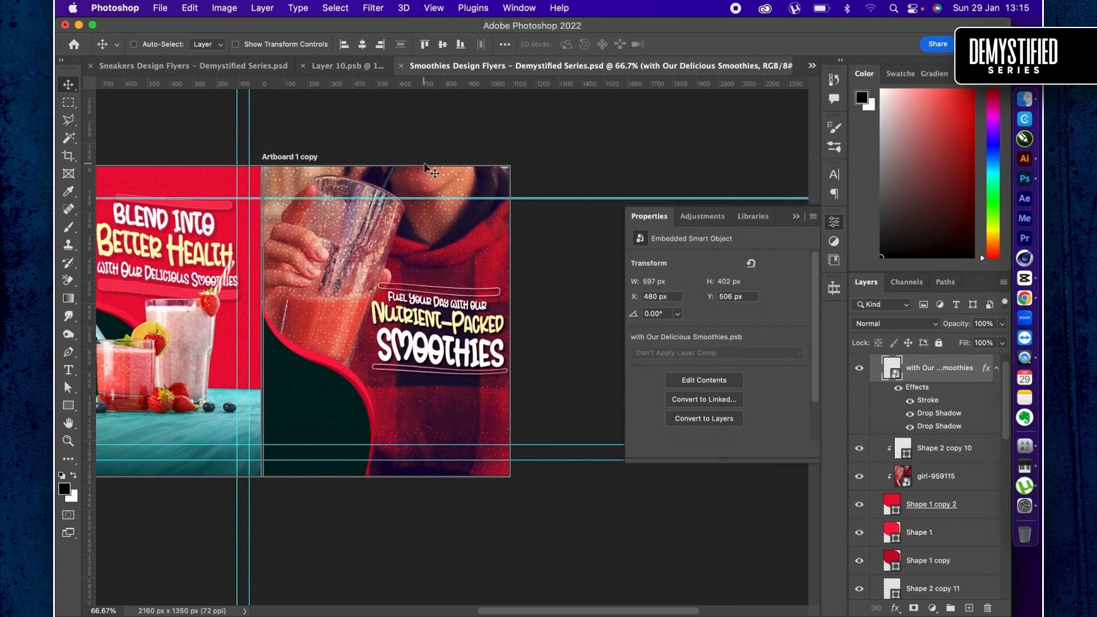
pyautogui.hotkey('shift', 'v')
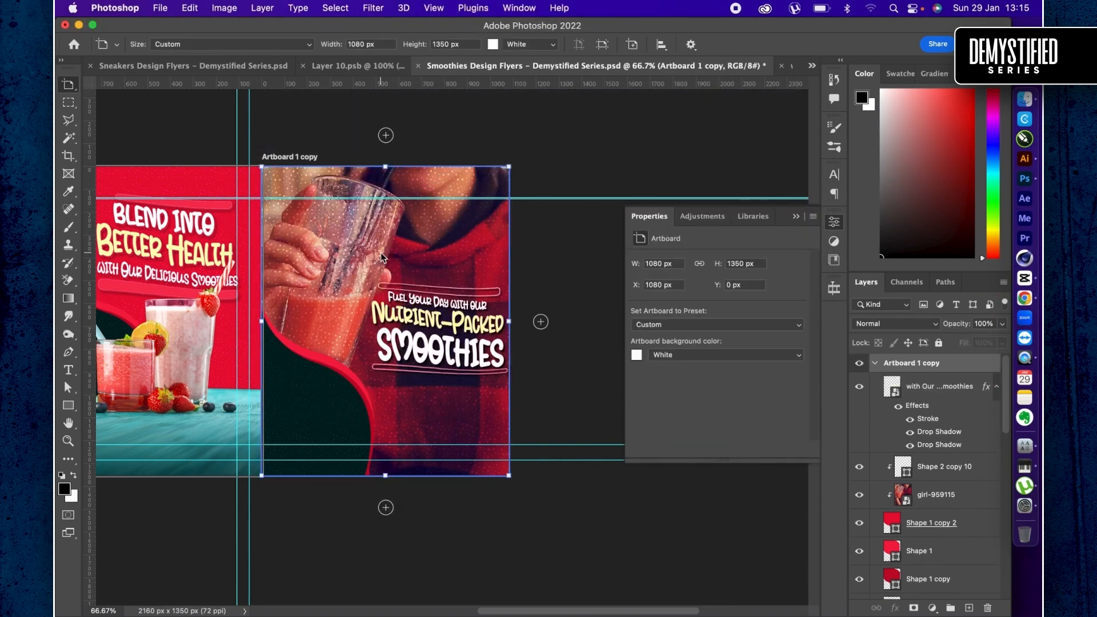
pyautogui.hscroll(5, 381, 253)
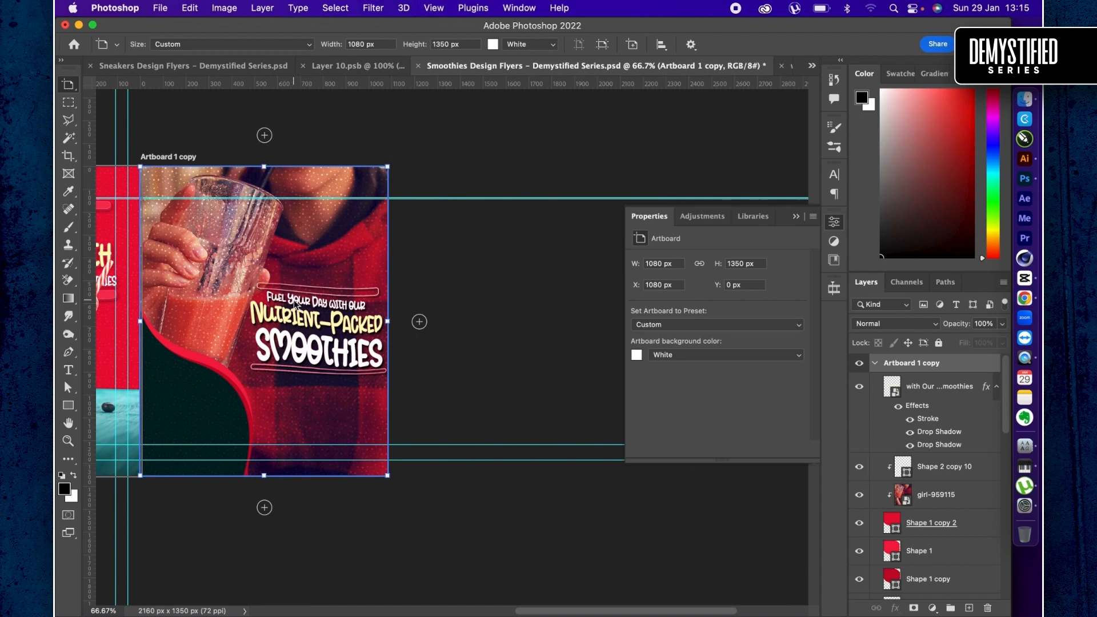
pyautogui.click(423, 303)
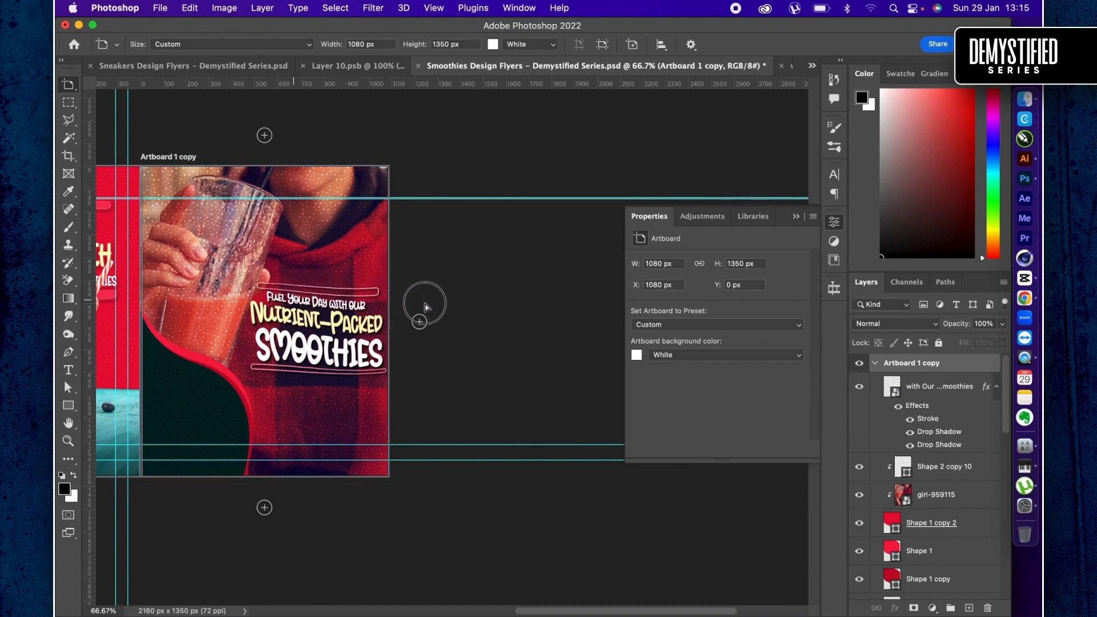
pyautogui.moveTo(437, 303); pyautogui.dragTo(505, 286)
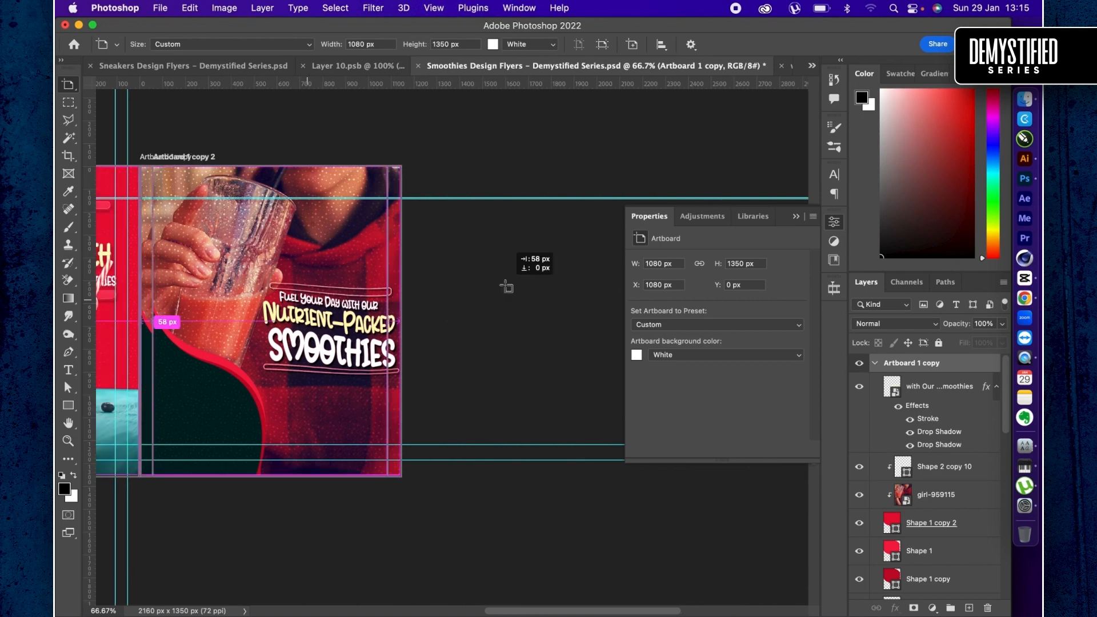
pyautogui.press('super+z')
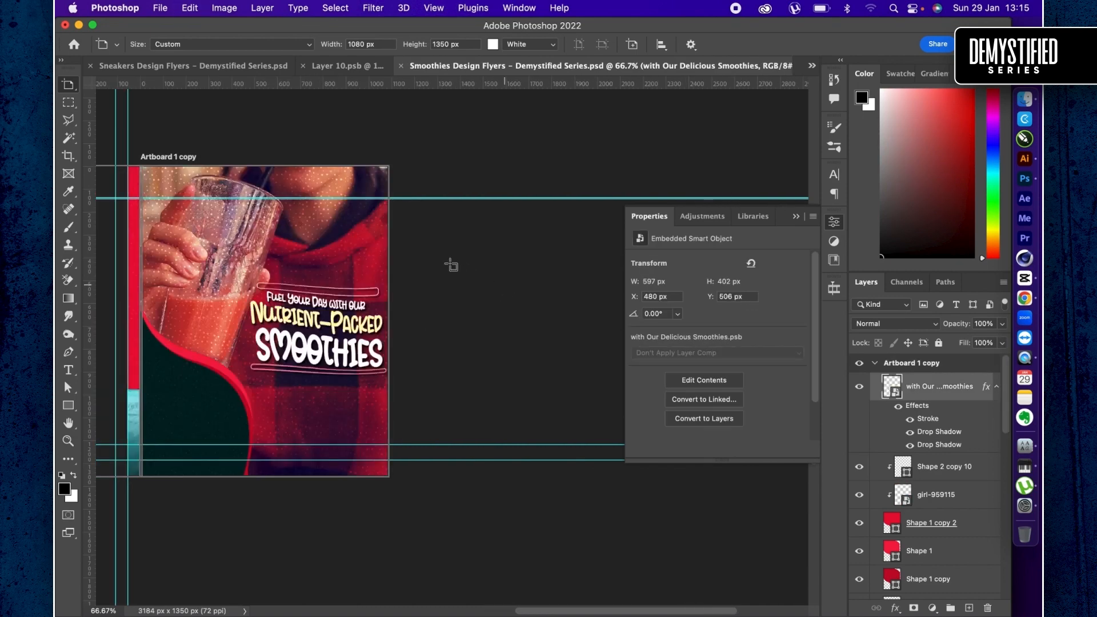
pyautogui.press('super+0')
pyautogui.press('super+minus')
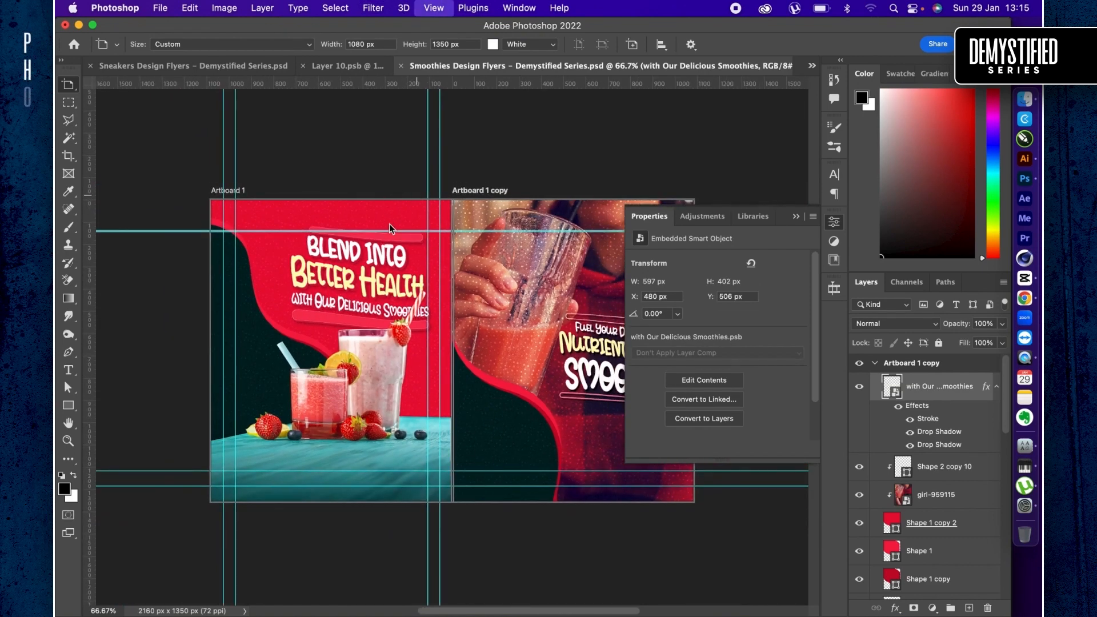
# - Duplicate the first smoothie artboard and place the copy beside the second artboard, at X 2192 px, Y 0 px
pyautogui.press('super+minus')
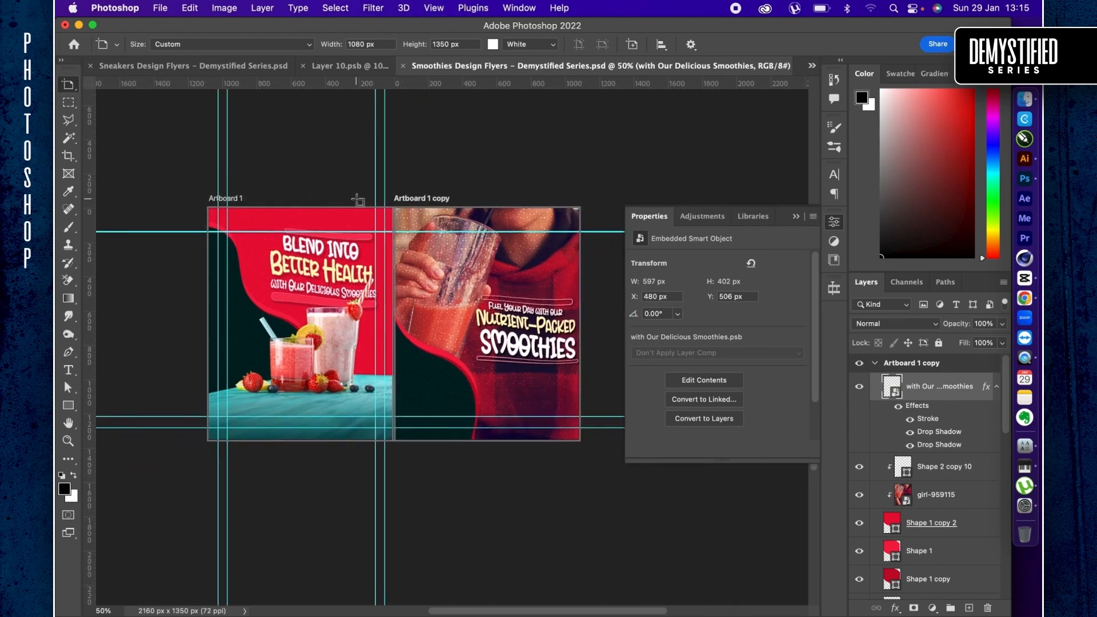
pyautogui.press('v')
pyautogui.hotkey('shift', 'v')
pyautogui.click(336, 210)
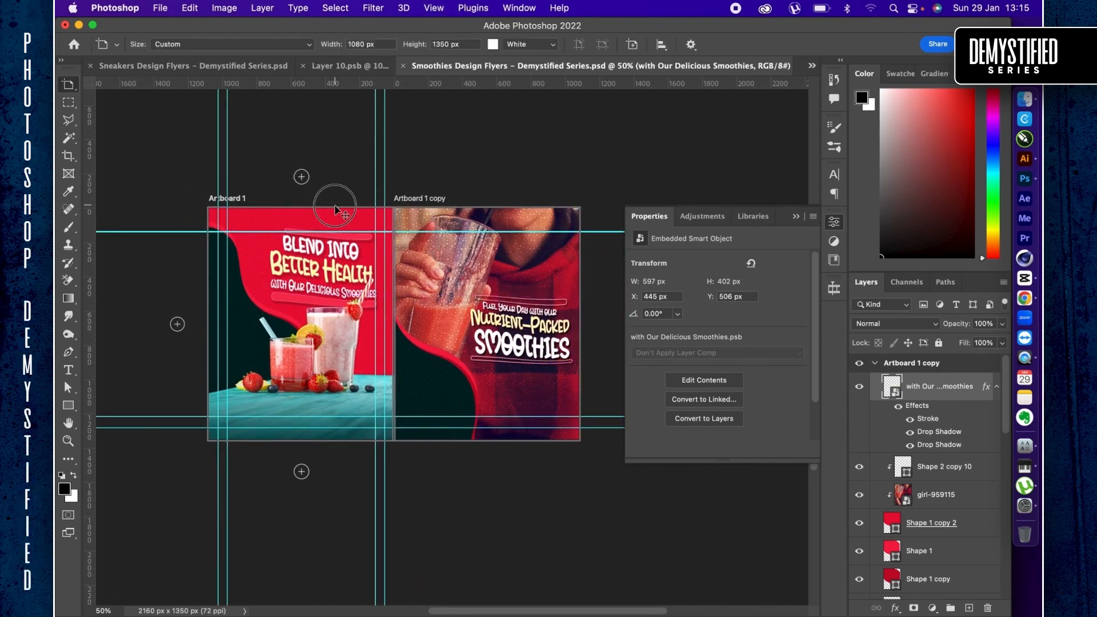
pyautogui.hscroll(5, 332, 221)
pyautogui.scroll(-2, 332, 220)
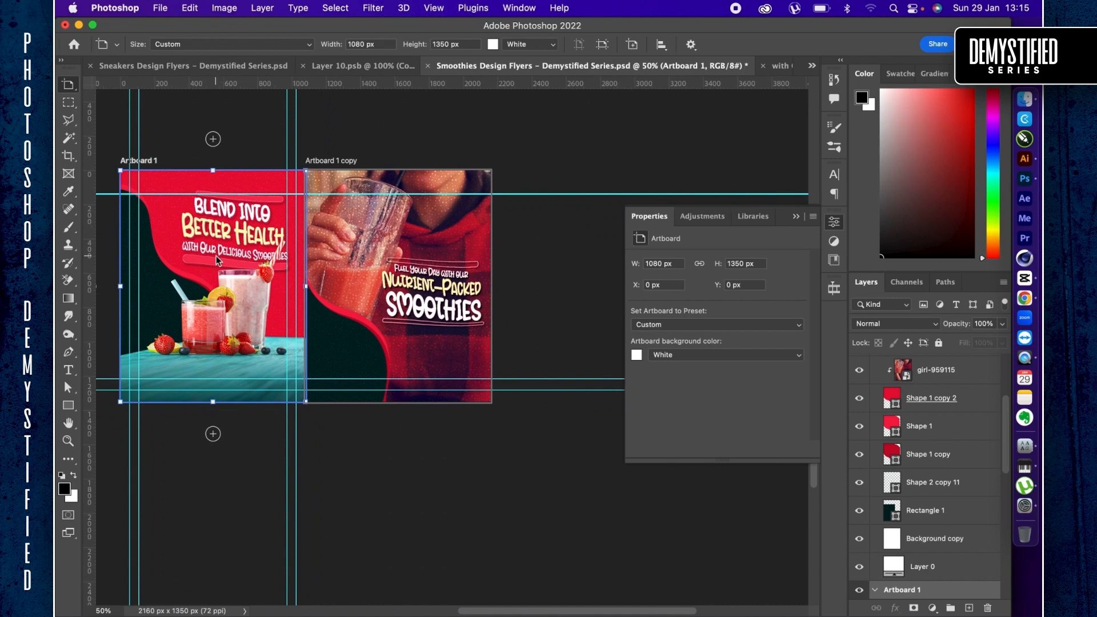
pyautogui.press('v')
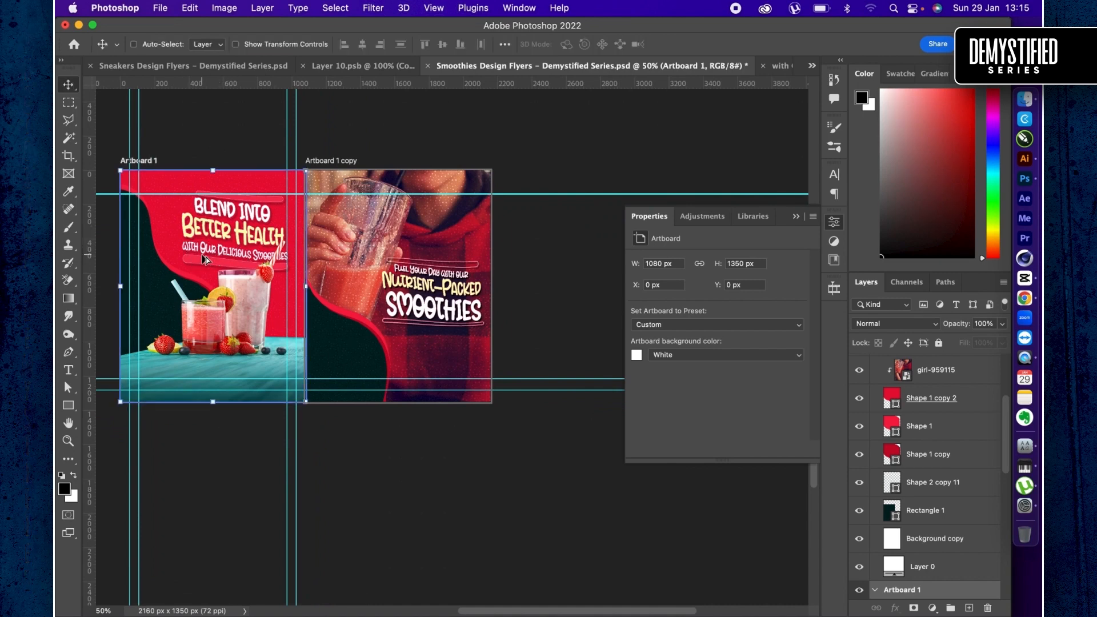
pyautogui.moveTo(203, 260); pyautogui.dragTo(578, 255)
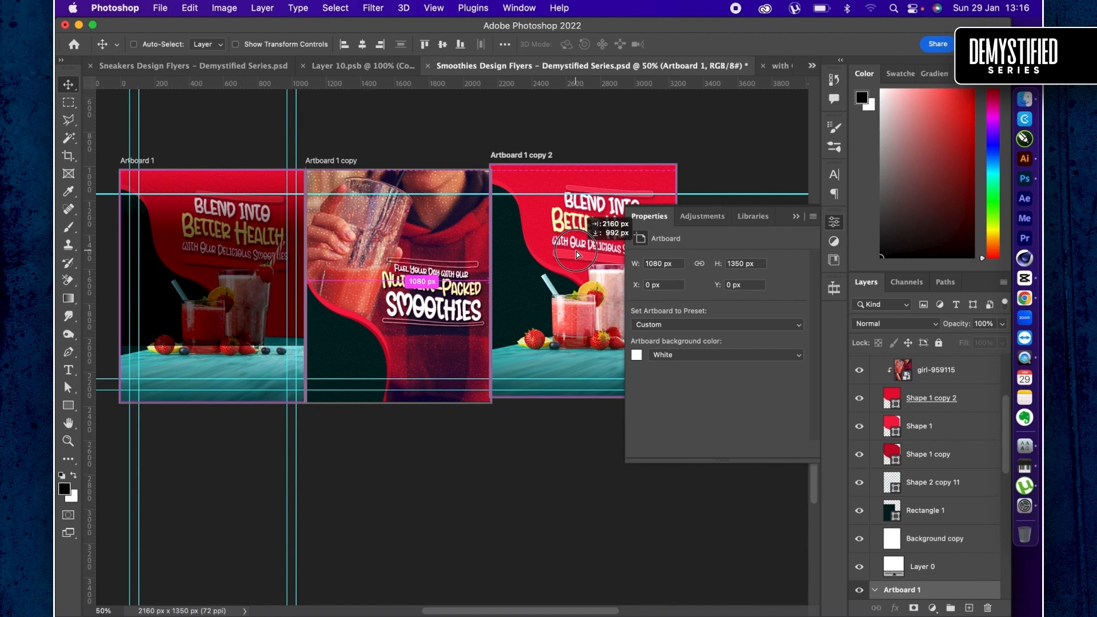
pyautogui.moveTo(579, 255); pyautogui.dragTo(580, 264)
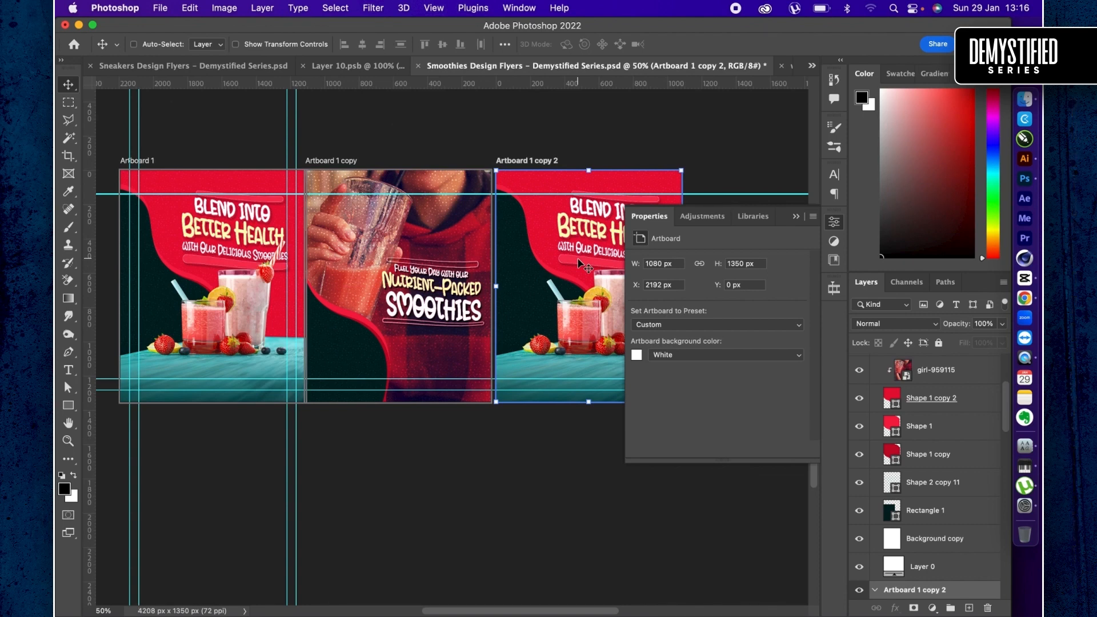
# - Switch to Finder and select the cup-delicious strawberry smoothie image in the Downloads folder
pyautogui.hscroll(5, 527, 256)
pyautogui.scroll(-1, 527, 256)
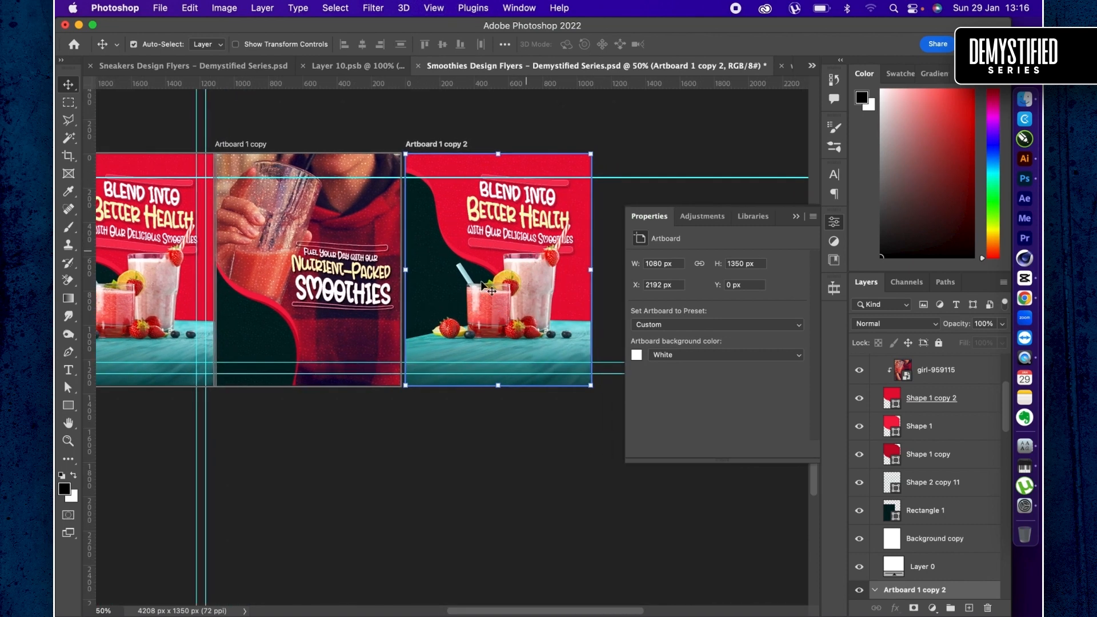
pyautogui.press('super+Tab')
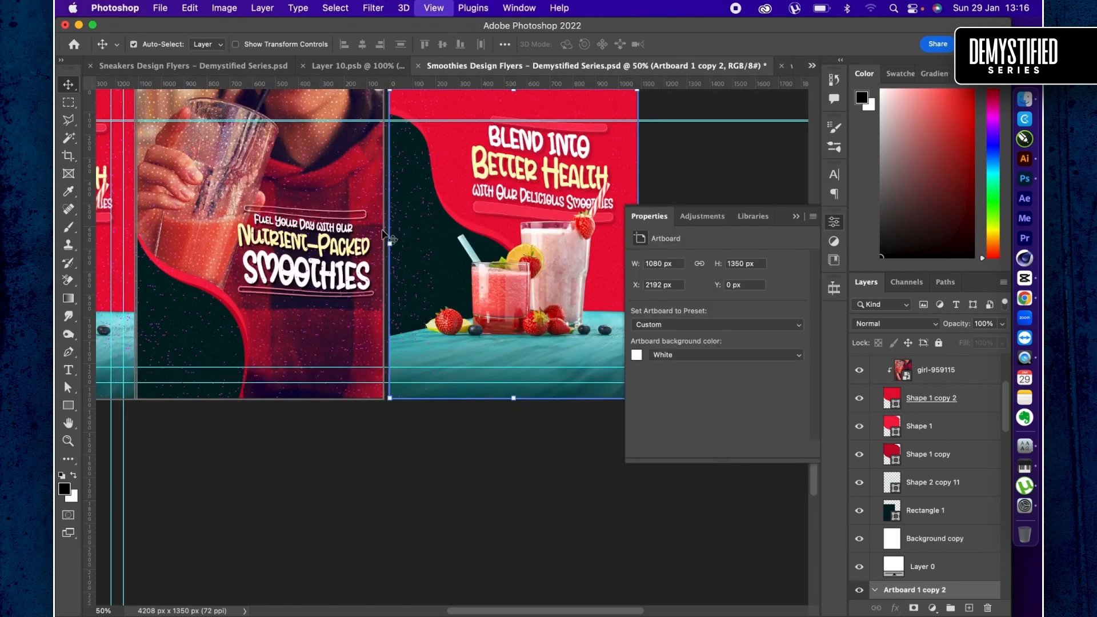
pyautogui.press('super+Tab')
pyautogui.press('super+Tab')
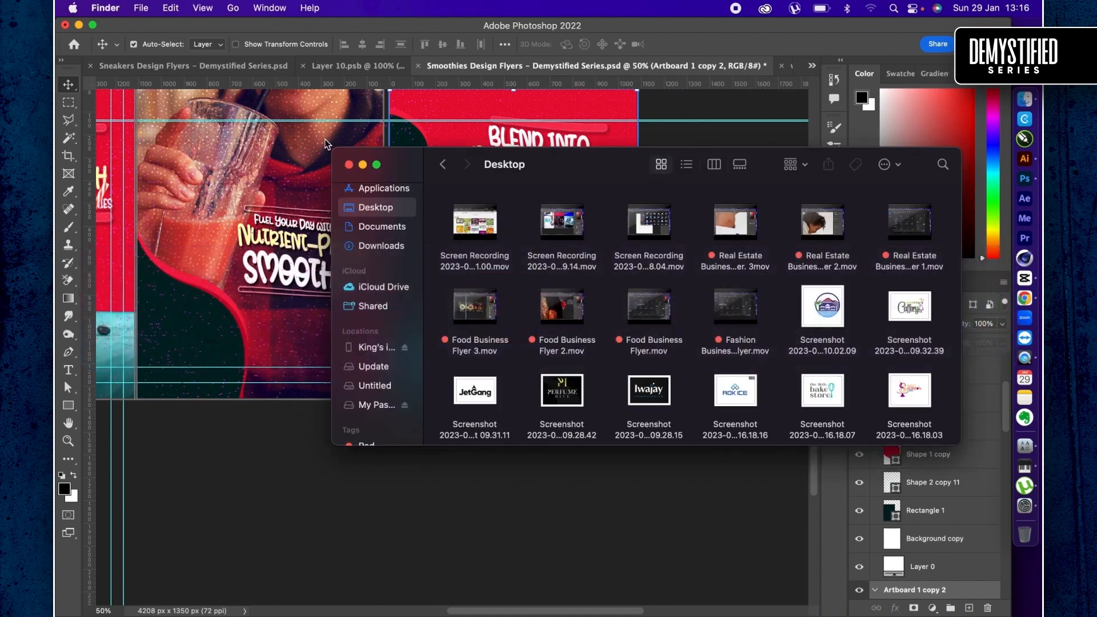
pyautogui.click(386, 244)
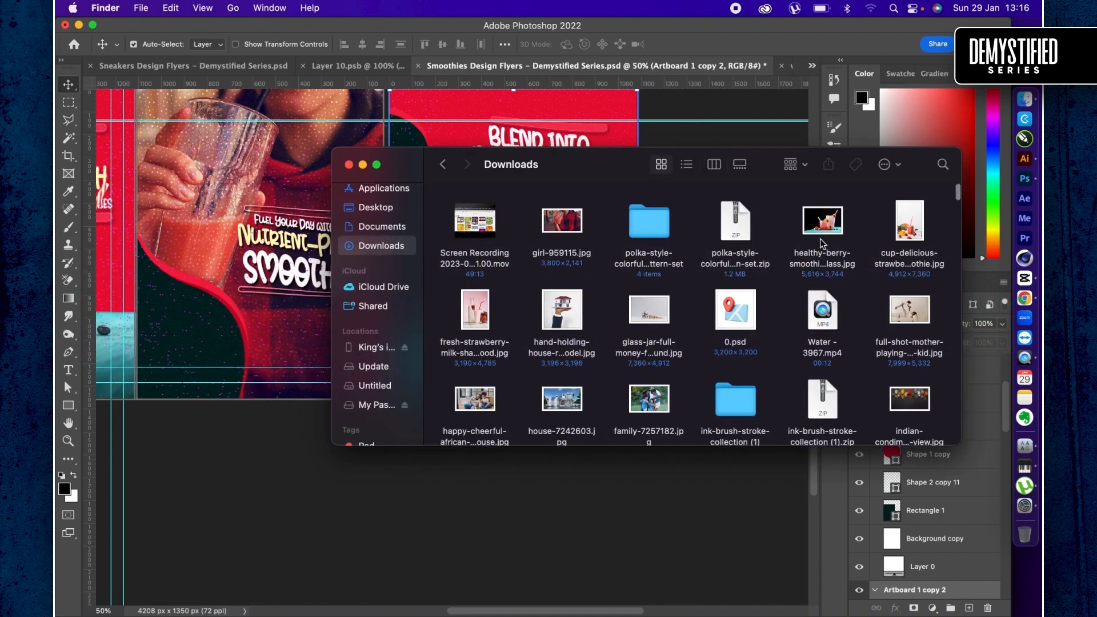
pyautogui.click(907, 221)
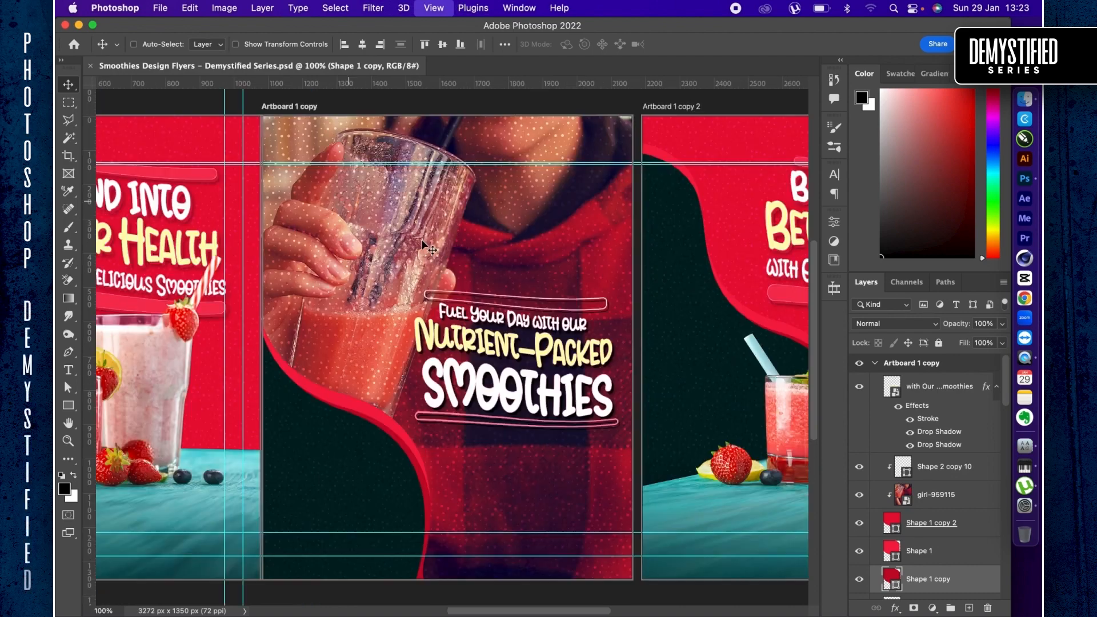
# - Convert the second artboard's Shape 2 copy 11 dot pattern layer to a smart object
pyautogui.press('super+1')
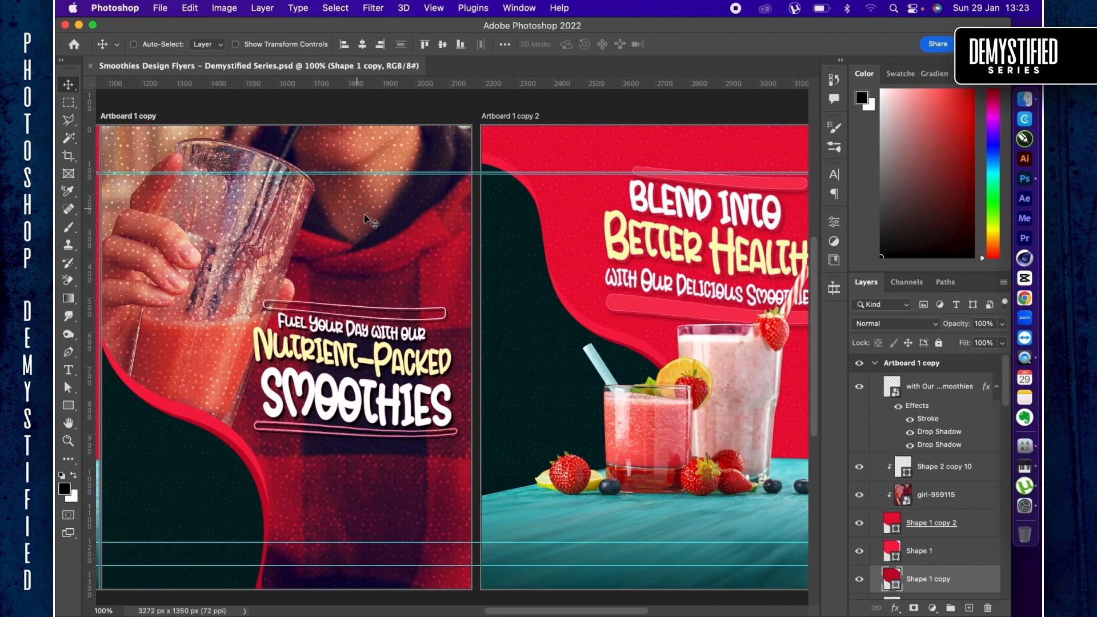
pyautogui.scroll(-1, 924, 496)
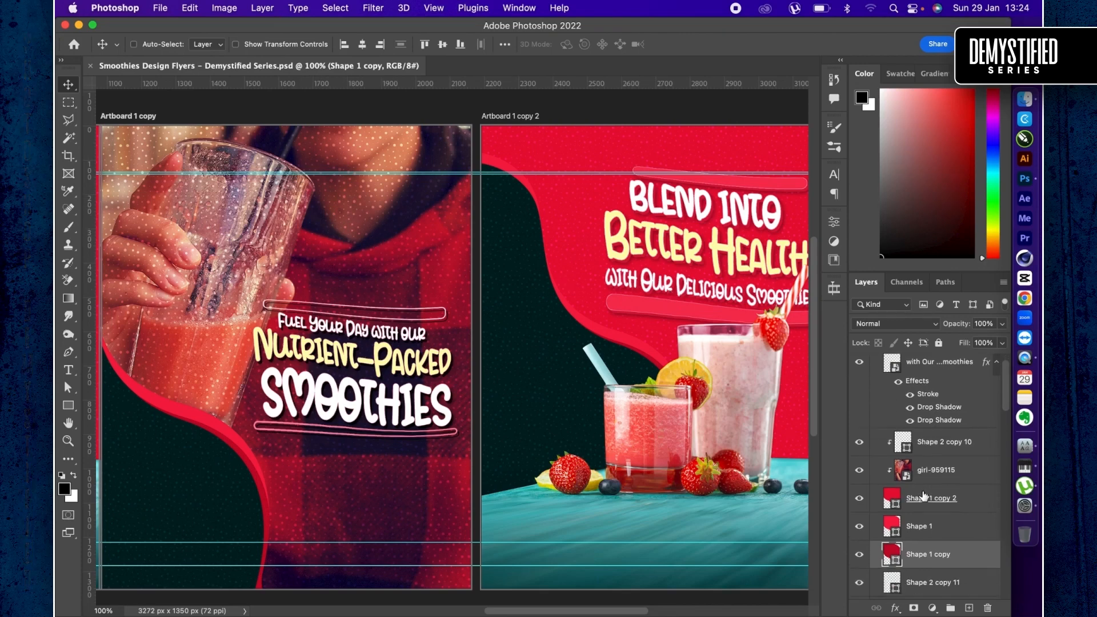
pyautogui.scroll(-3, 924, 496)
pyautogui.click(945, 524)
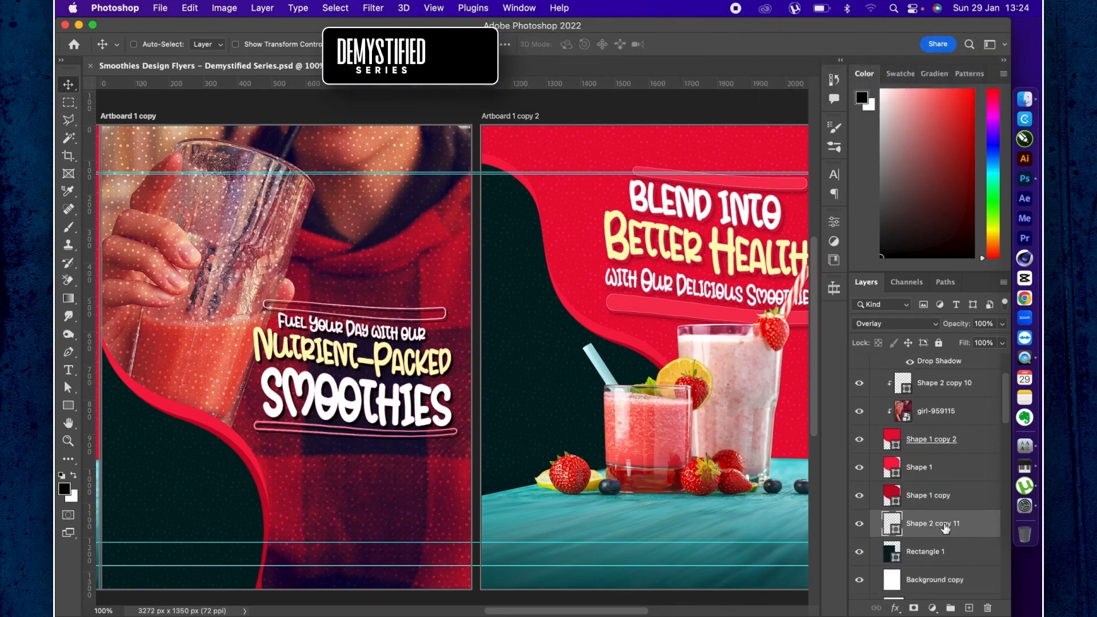
pyautogui.rightClick(978, 522)
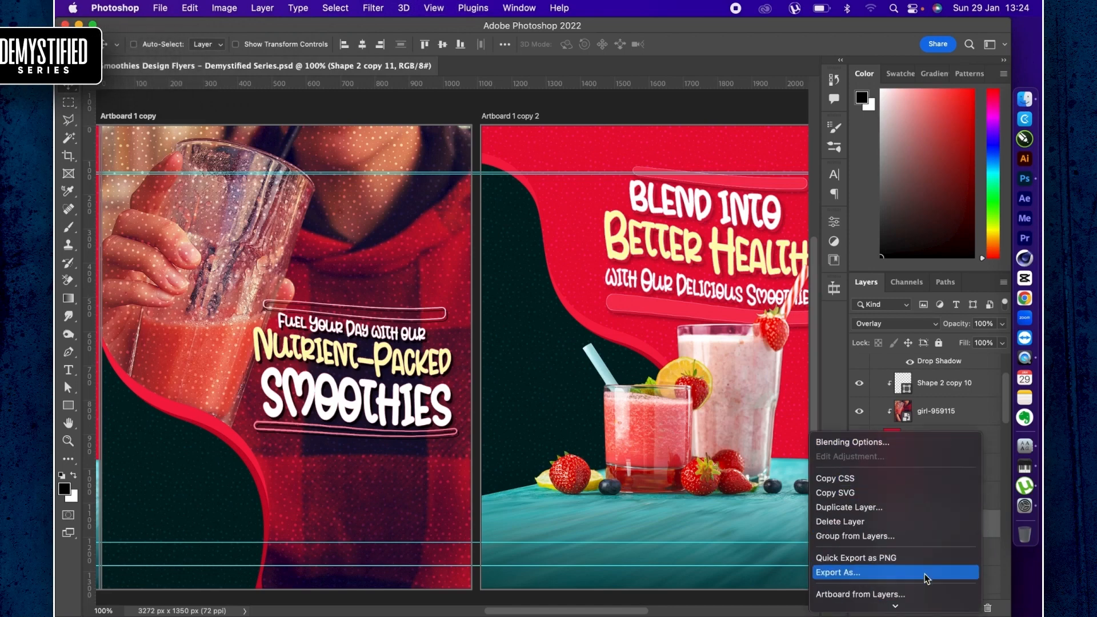
pyautogui.scroll(-5, 925, 573)
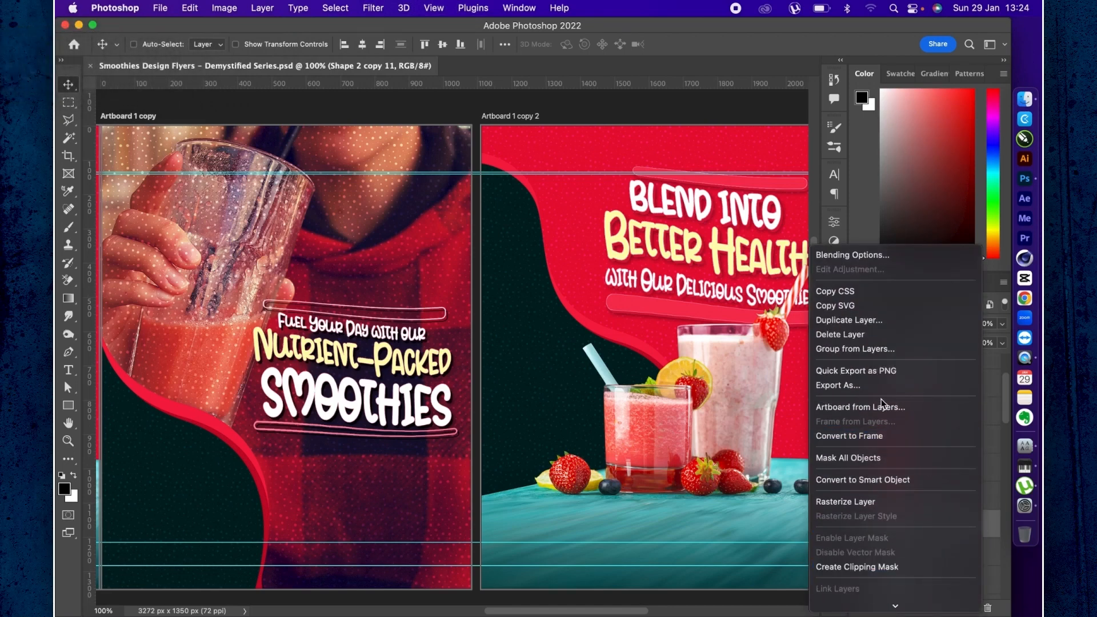
pyautogui.click(871, 479)
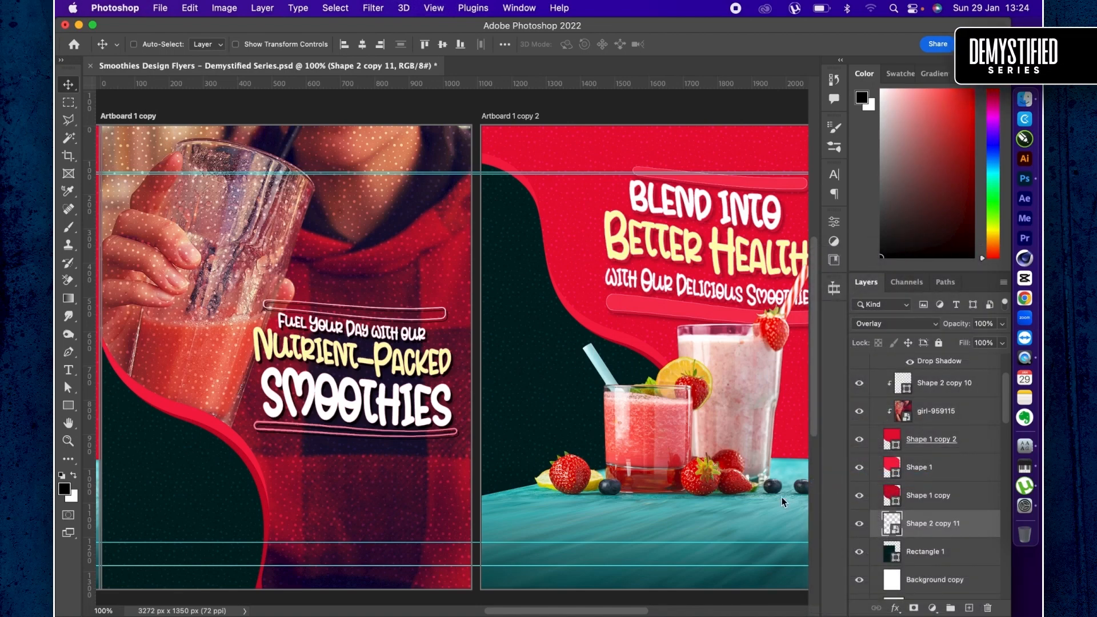
# - Toggle the visibility of the second artboard's Shape 2 copy 11 pattern to check it, and rasterize the layer
pyautogui.click(860, 526)
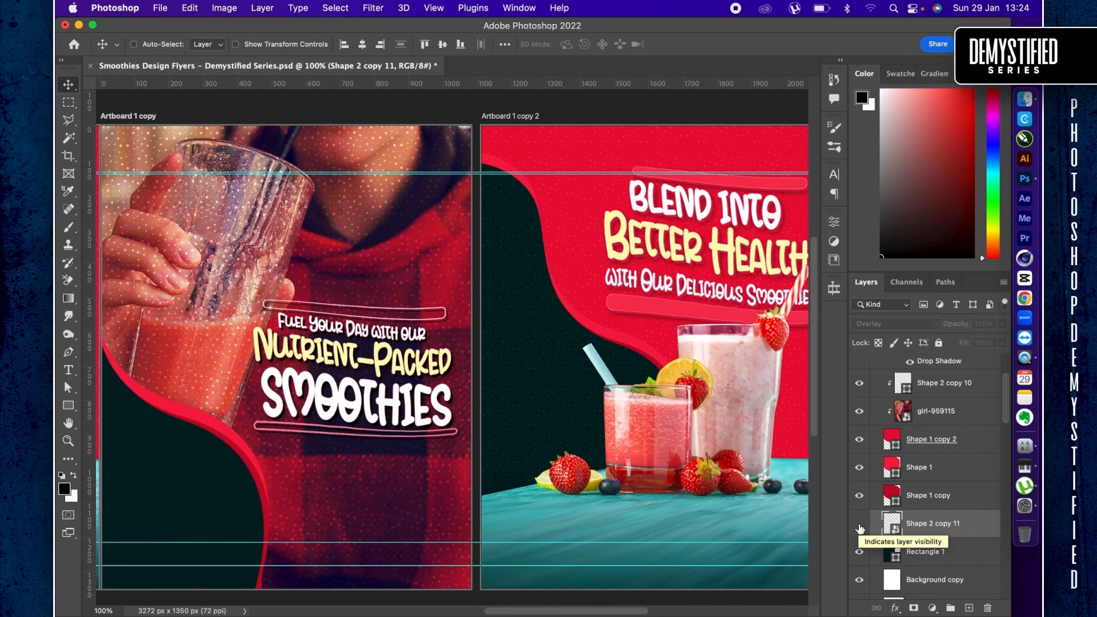
pyautogui.click(860, 526)
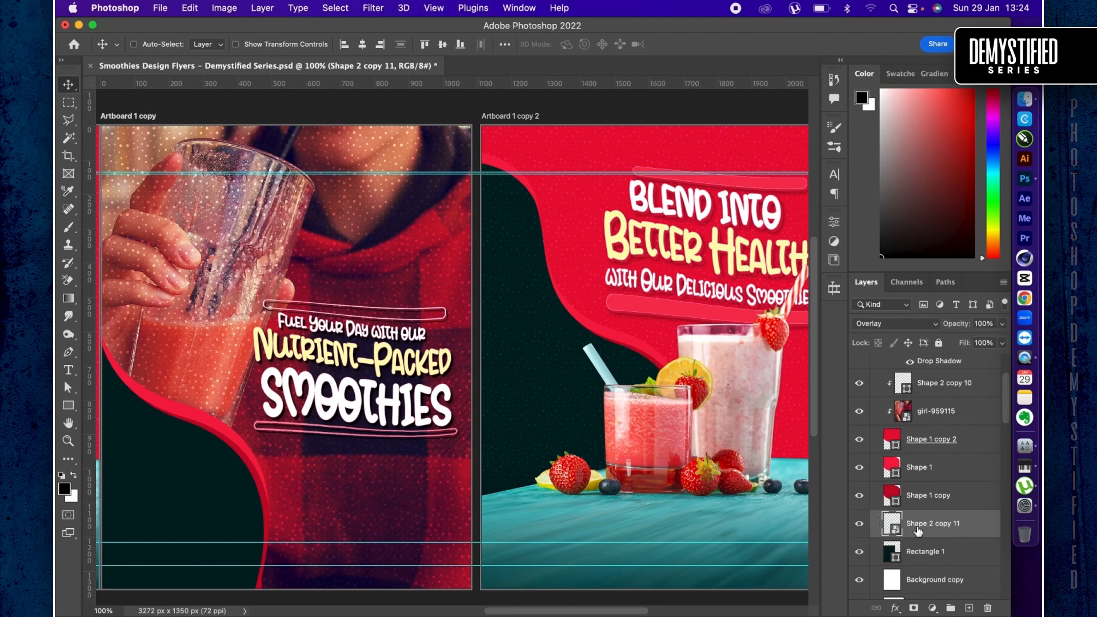
pyautogui.rightClick(948, 533)
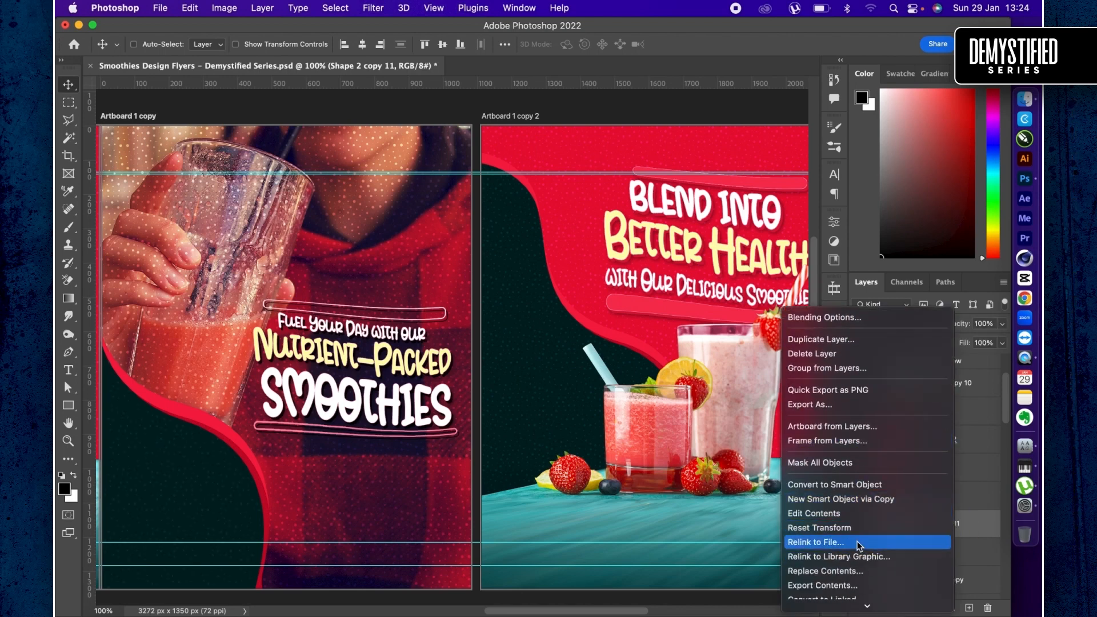
pyautogui.scroll(-5, 858, 541)
pyautogui.click(852, 448)
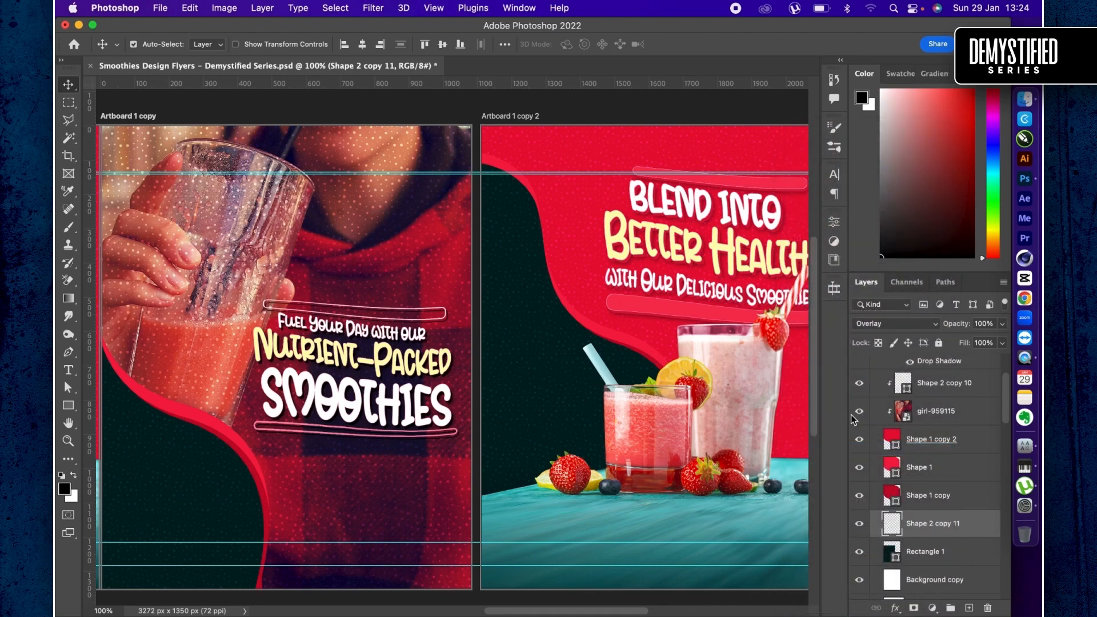
# - Rasterize the Shape 2 copy 10 dot pattern clipped above the girl photo on the second artboard
pyautogui.press('super+minus')
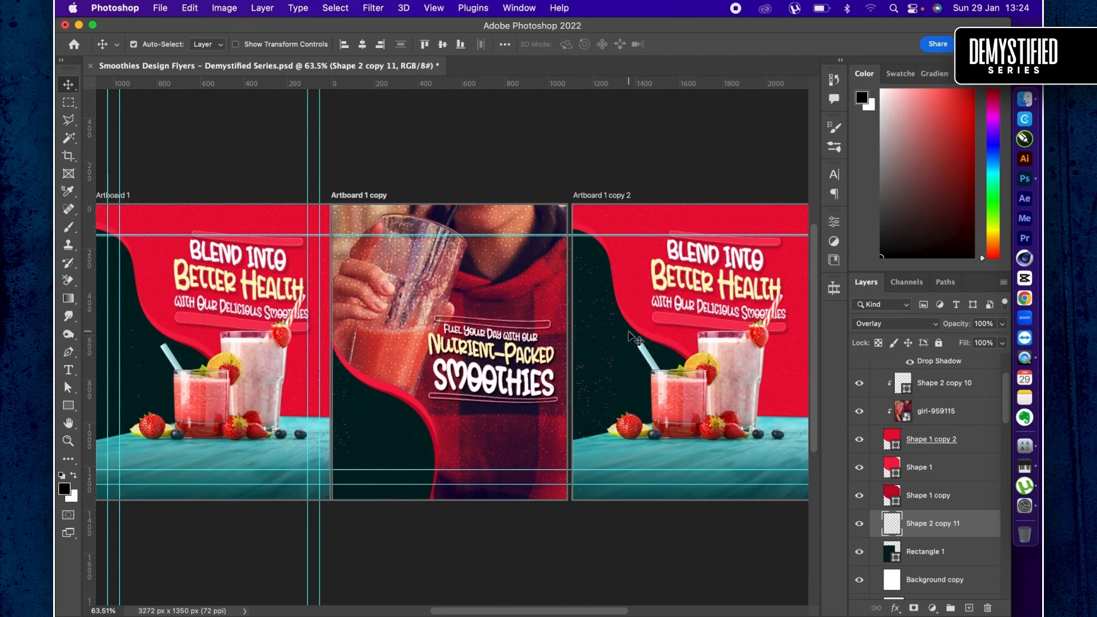
pyautogui.press('super')
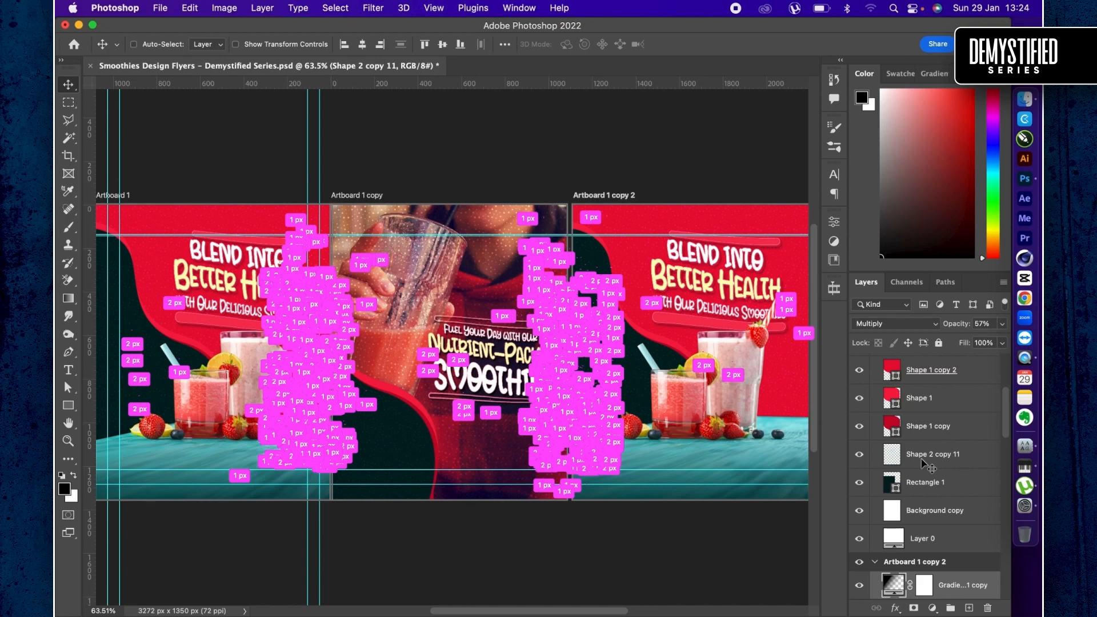
pyautogui.scroll(3, 923, 464)
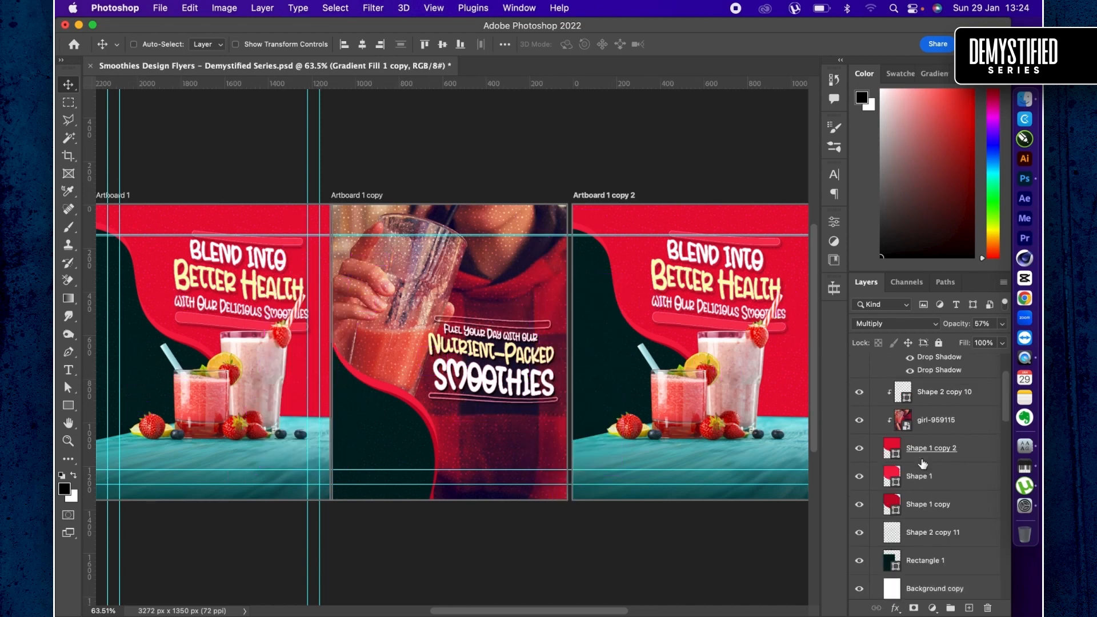
pyautogui.click(920, 394)
pyautogui.rightClick(921, 394)
pyautogui.scroll(-5, 828, 560)
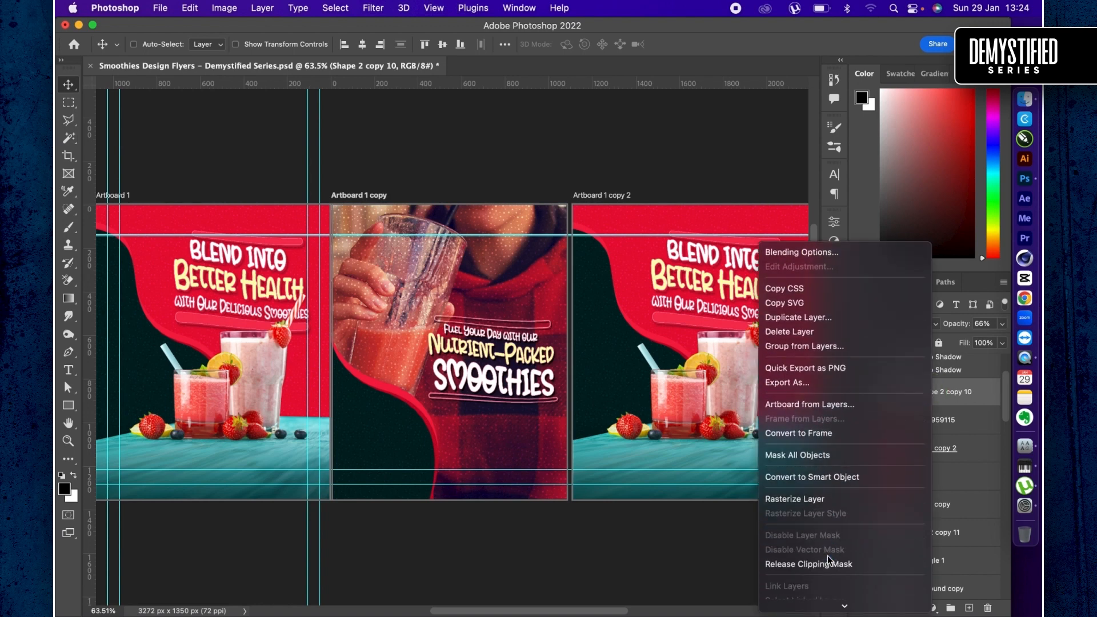
pyautogui.click(823, 398)
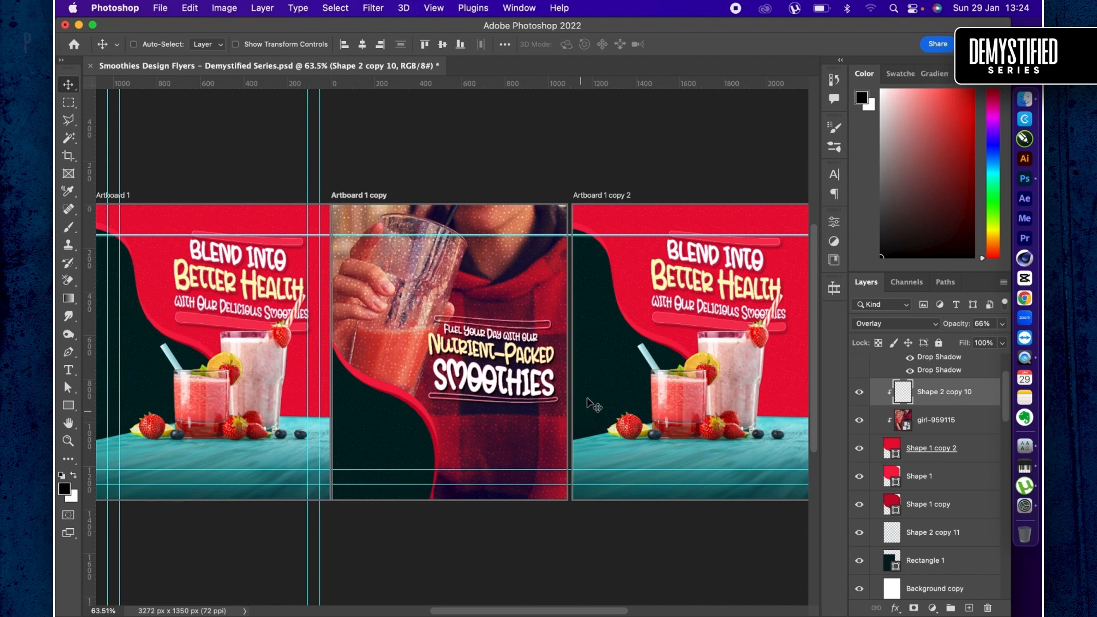
pyautogui.rightClick(641, 302)
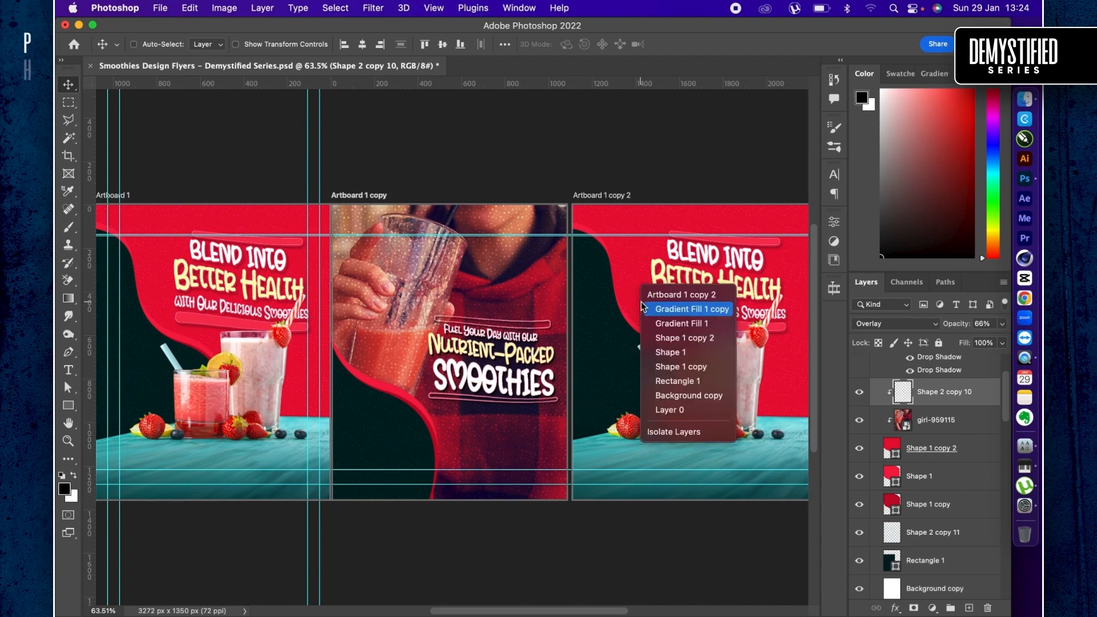
pyautogui.click(618, 296)
pyautogui.rightClick(637, 296)
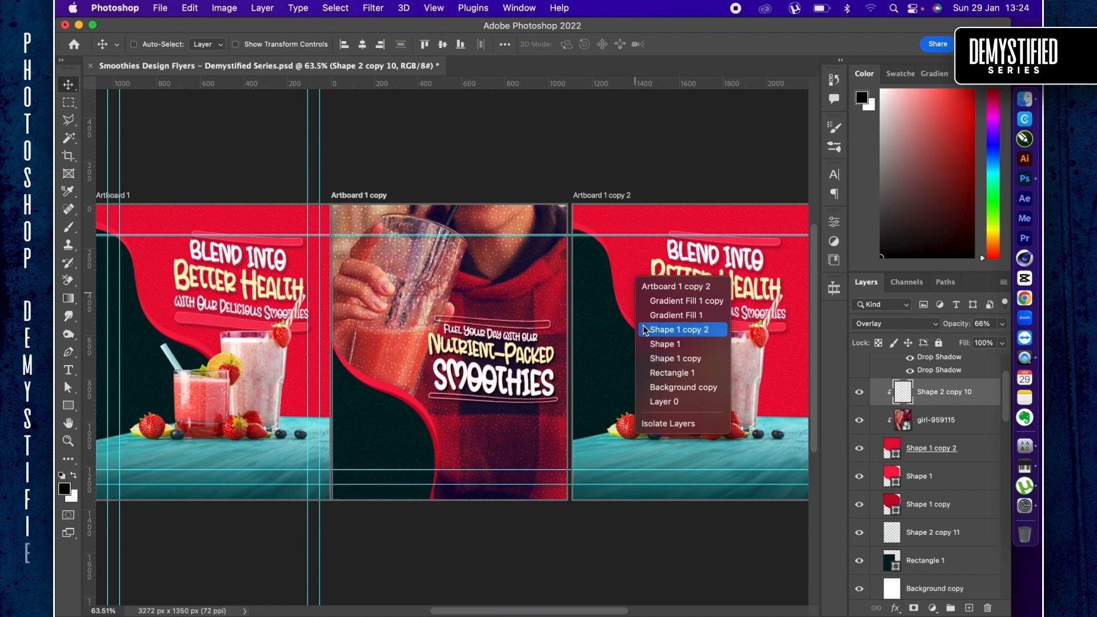
pyautogui.click(632, 362)
pyautogui.rightClick(622, 371)
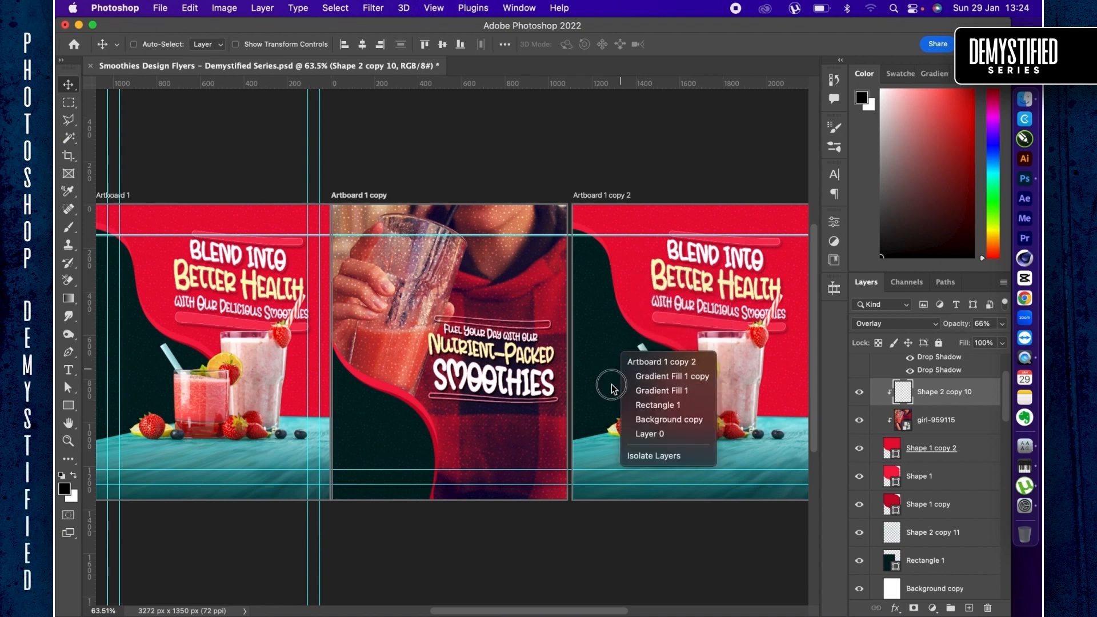
pyautogui.click(613, 386)
# - Rasterize the clipped Shape 2 copy 10 dot pattern layer on the third artboard
pyautogui.keyDown('super'); pyautogui.click(637, 304); pyautogui.keyUp('super')
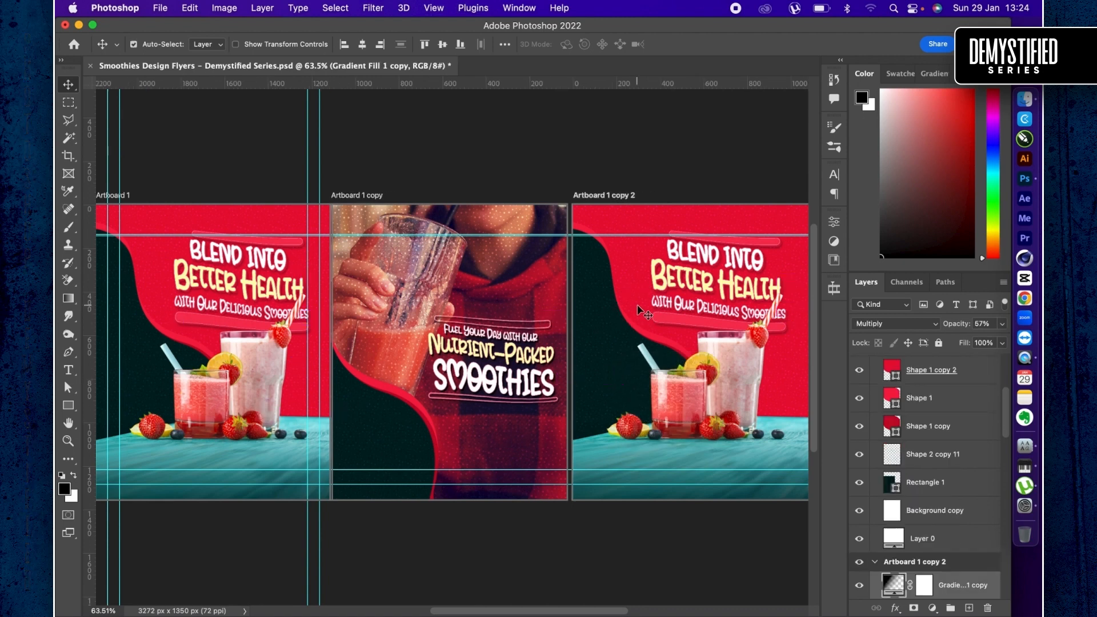
pyautogui.scroll(-5, 923, 536)
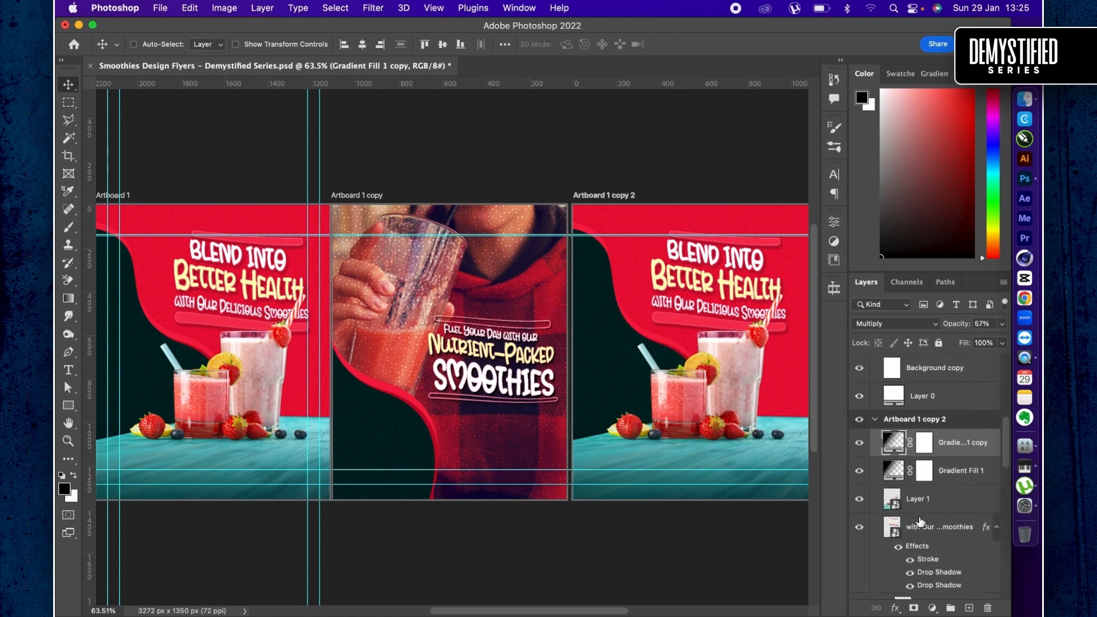
pyautogui.scroll(10, 924, 535)
pyautogui.click(933, 496)
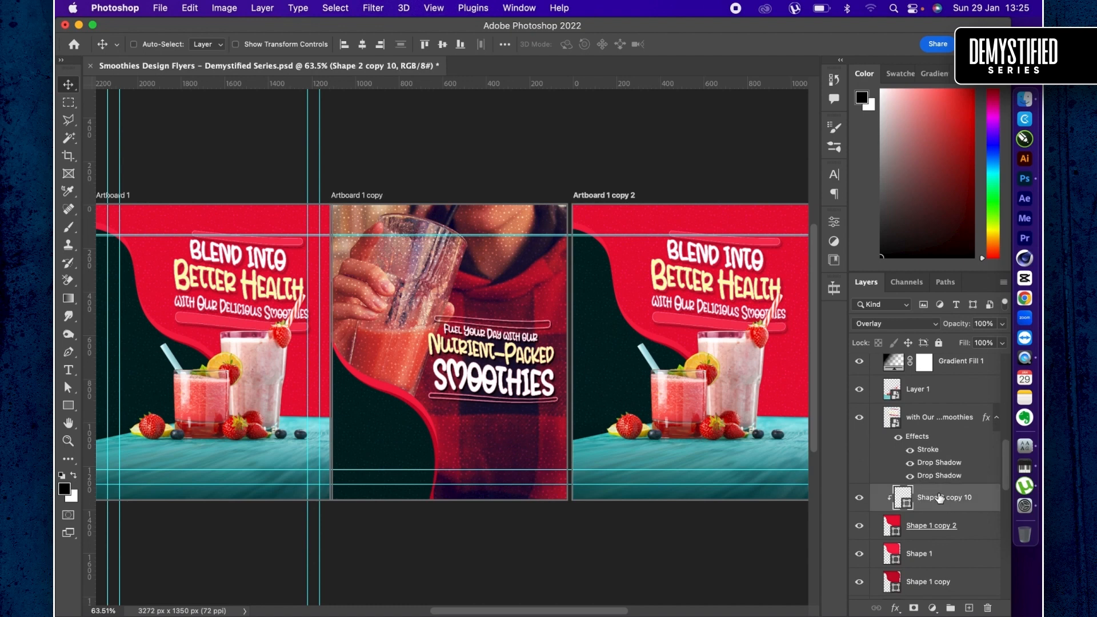
pyautogui.rightClick(937, 494)
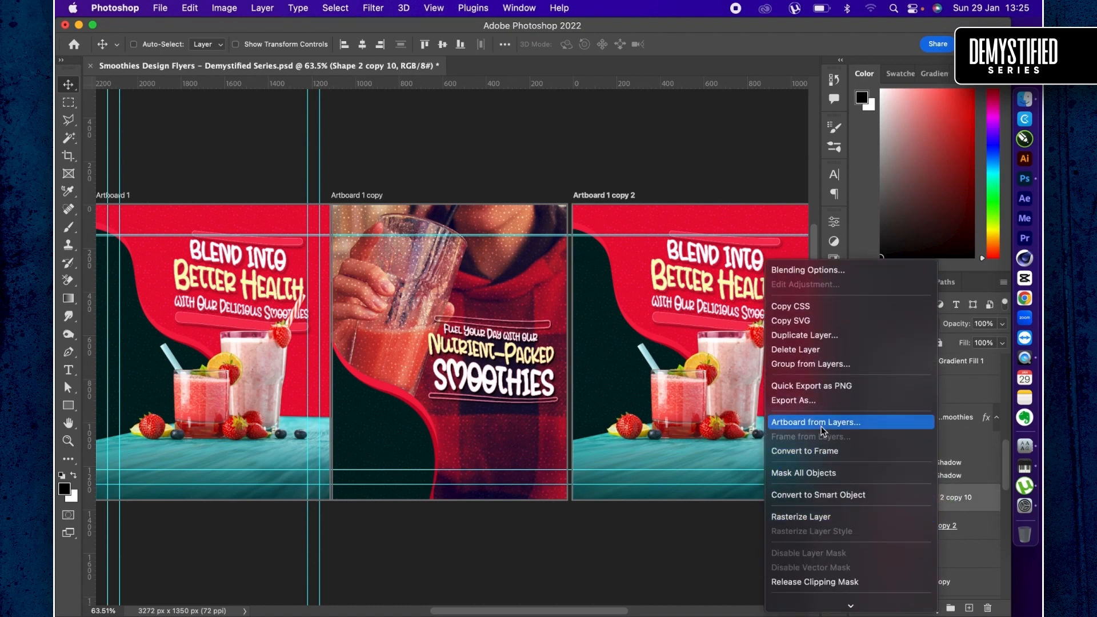
pyautogui.click(822, 517)
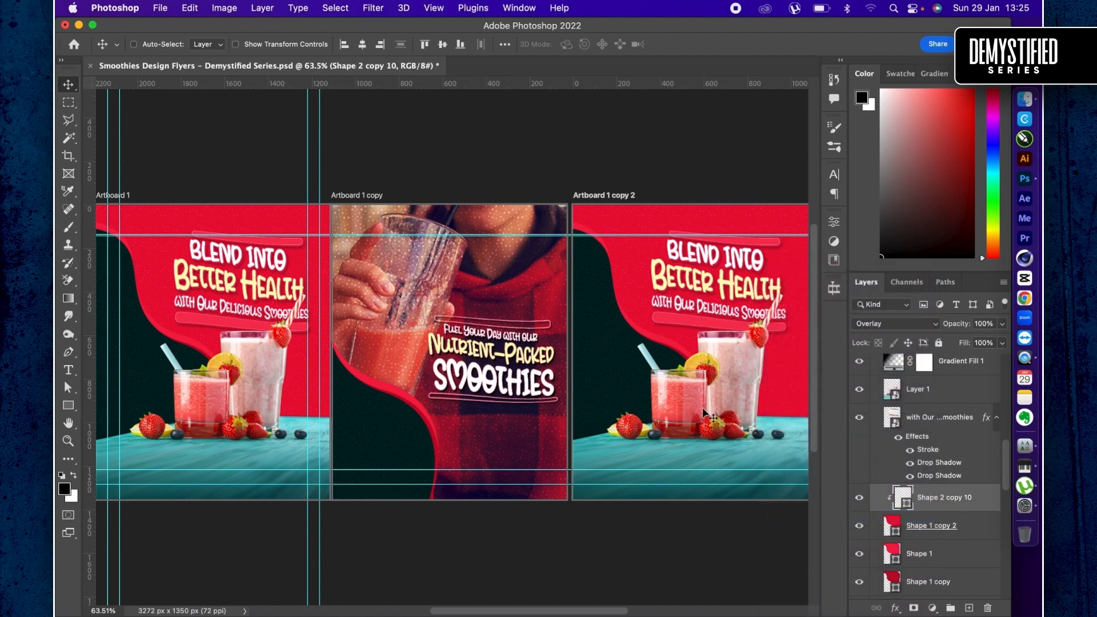
pyautogui.scroll(-5, 952, 542)
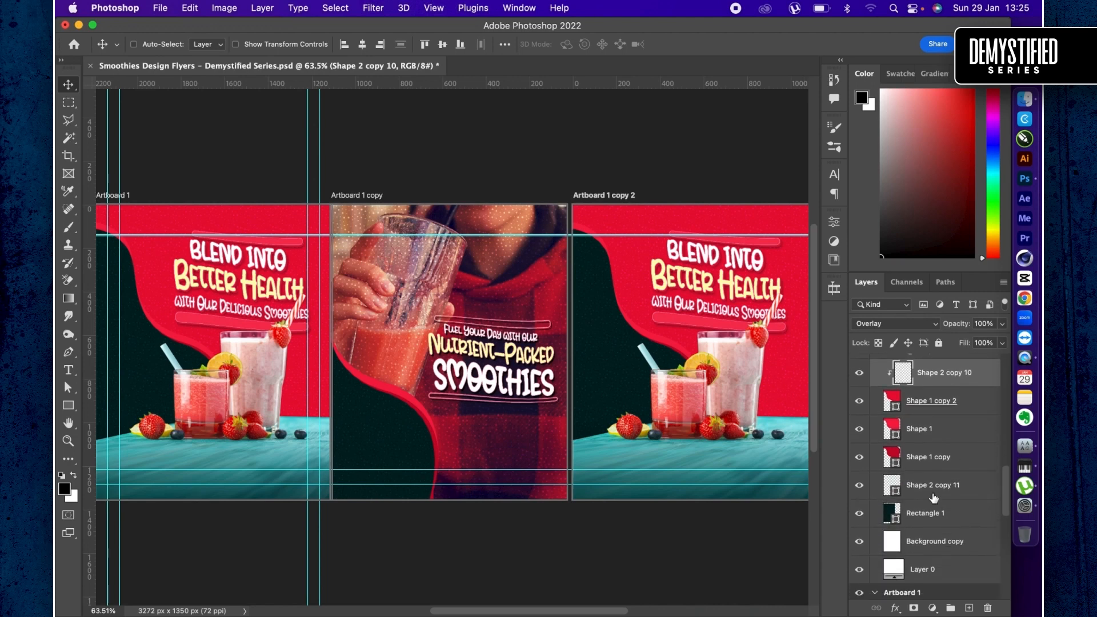
# - Rasterize the third artboard's Shape 2 copy 11 pattern layer and the first artboard's clipped Shape 2 copy 10 pattern layer
pyautogui.rightClick(932, 495)
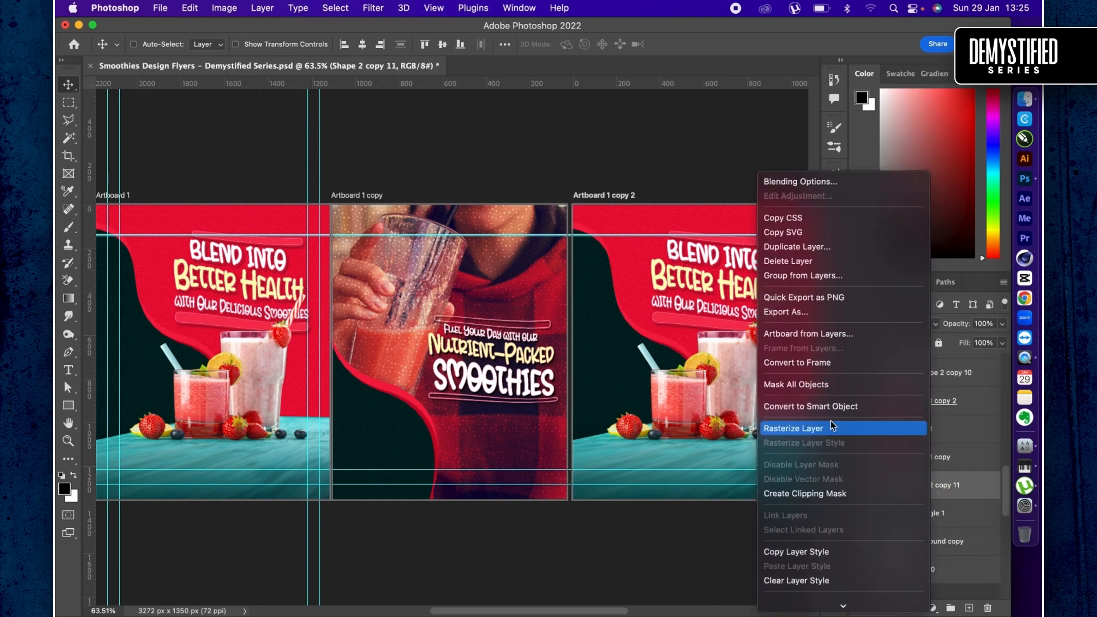
pyautogui.click(414, 390)
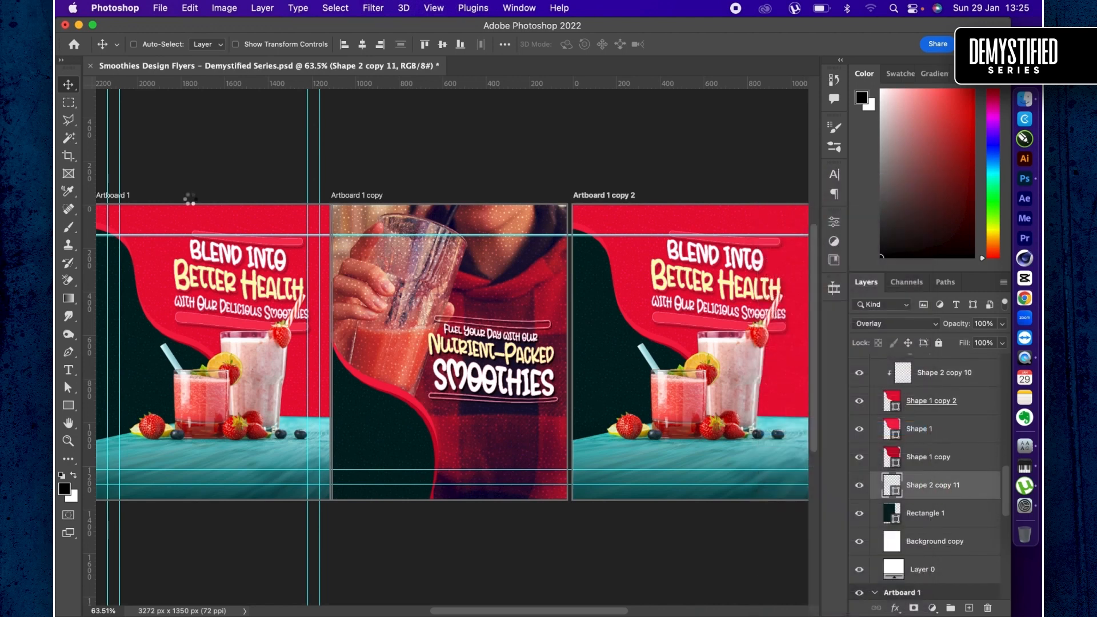
pyautogui.keyDown('super'); pyautogui.click(184, 214); pyautogui.keyUp('super')
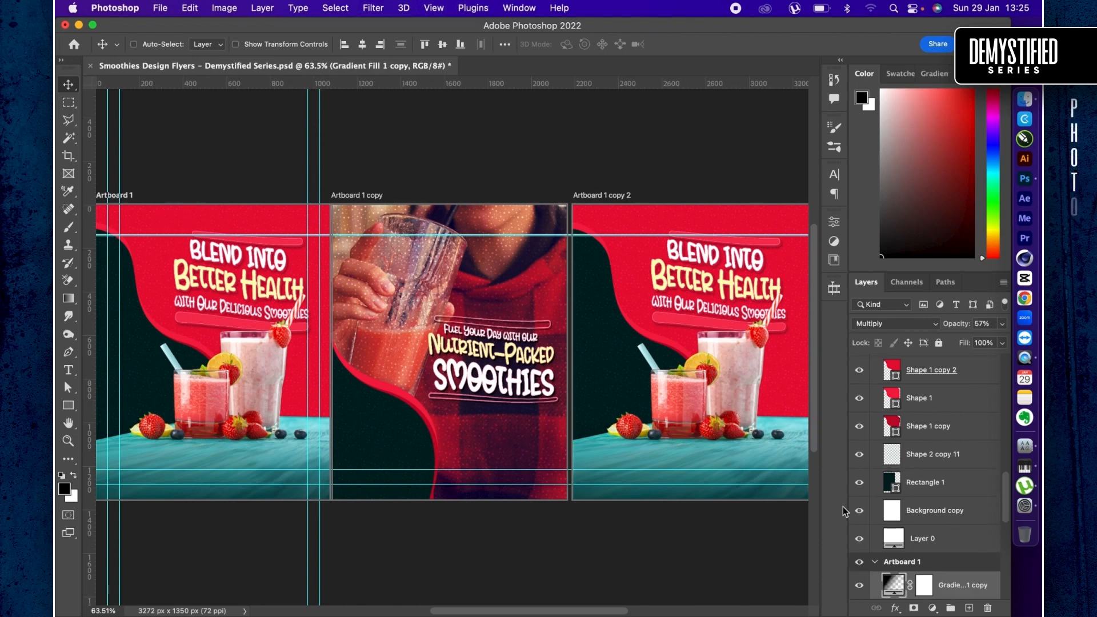
pyautogui.scroll(5, 920, 457)
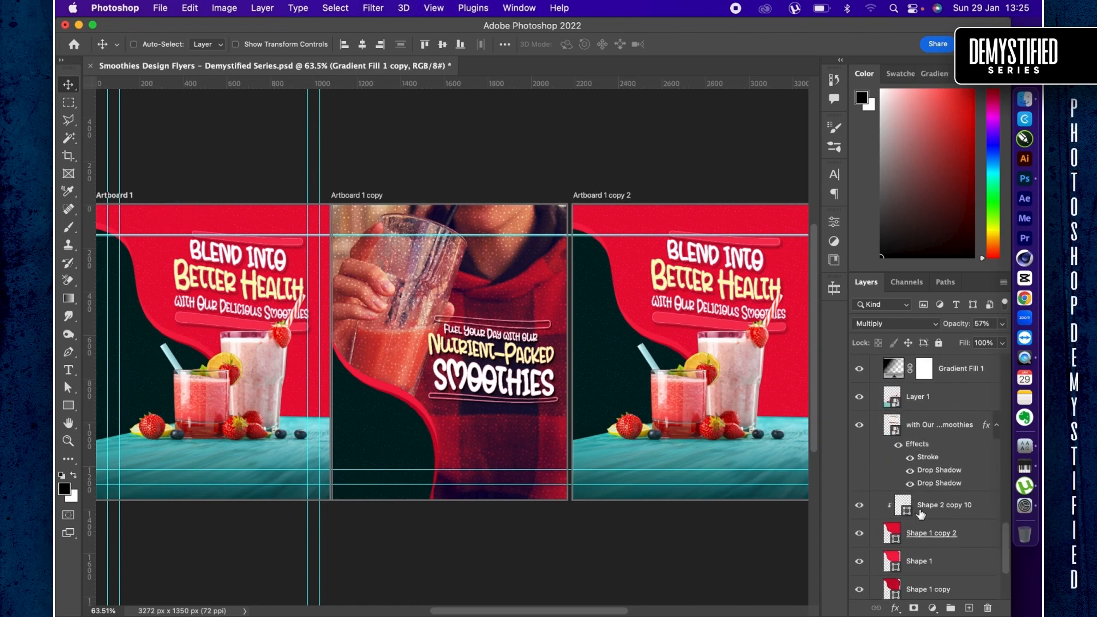
pyautogui.rightClick(920, 514)
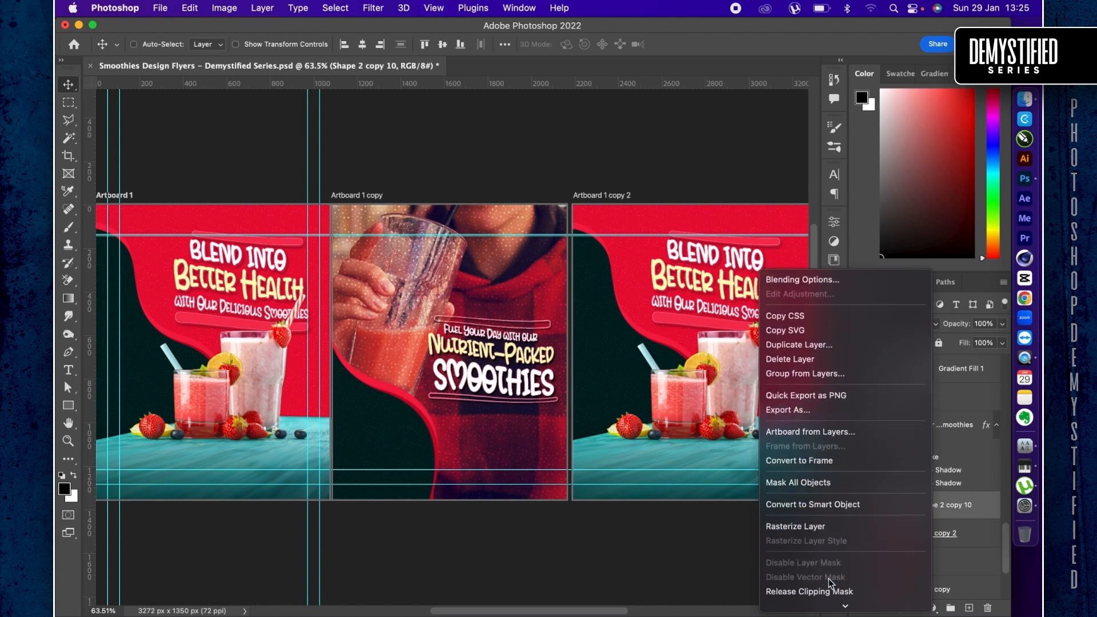
pyautogui.scroll(-1, 829, 578)
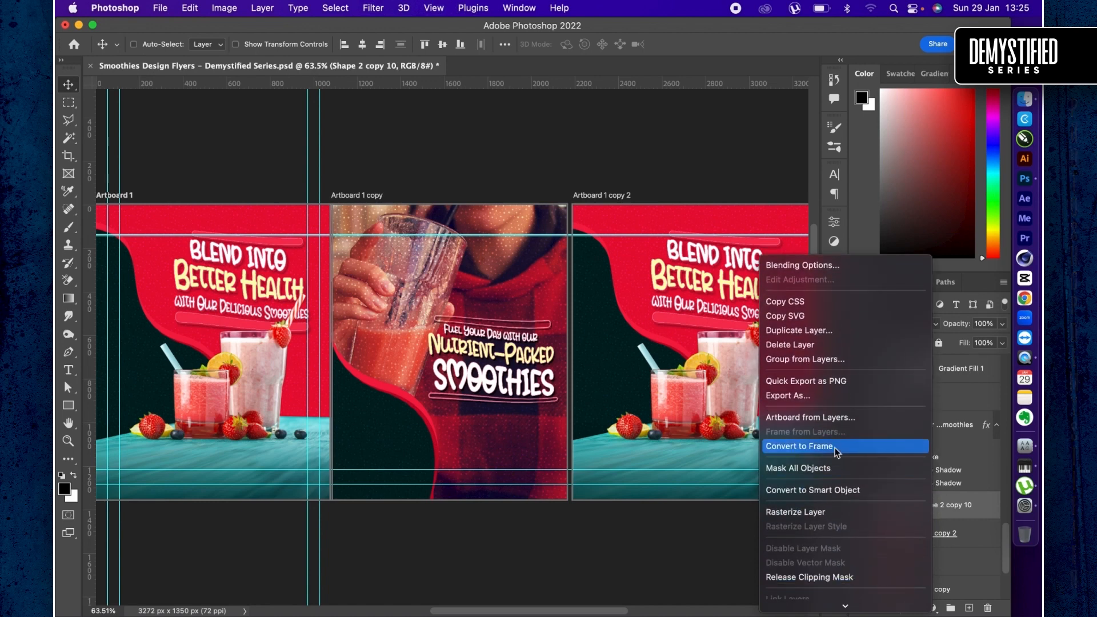
pyautogui.click(813, 514)
# - Toggle the visibility of the first artboard's Shape 2 copy 11 pattern layer to check it
pyautogui.scroll(-3, 919, 531)
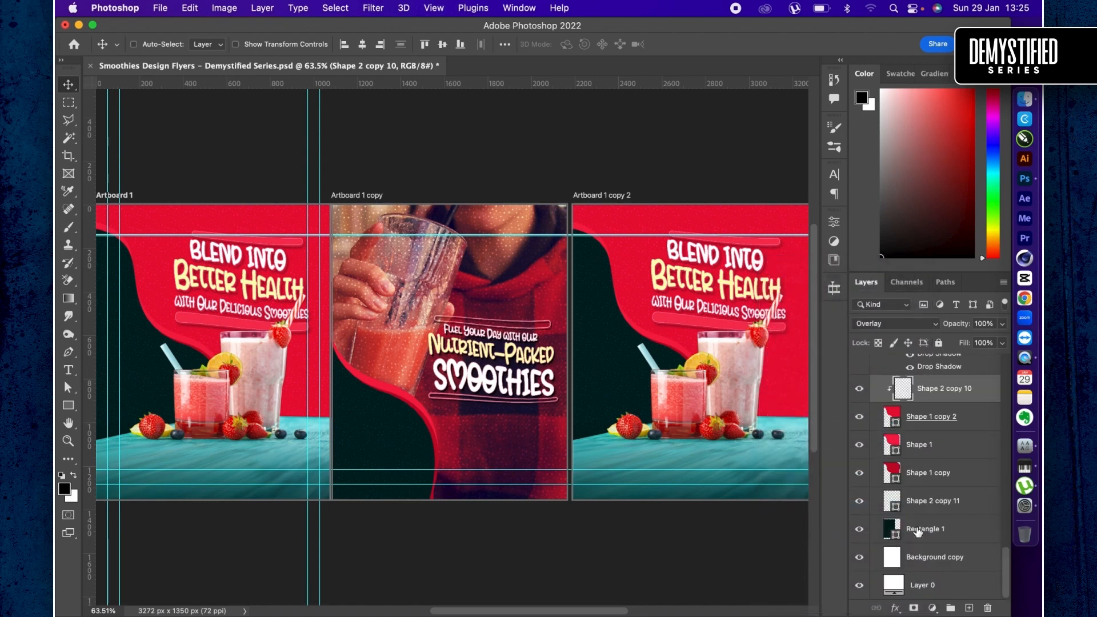
pyautogui.click(922, 502)
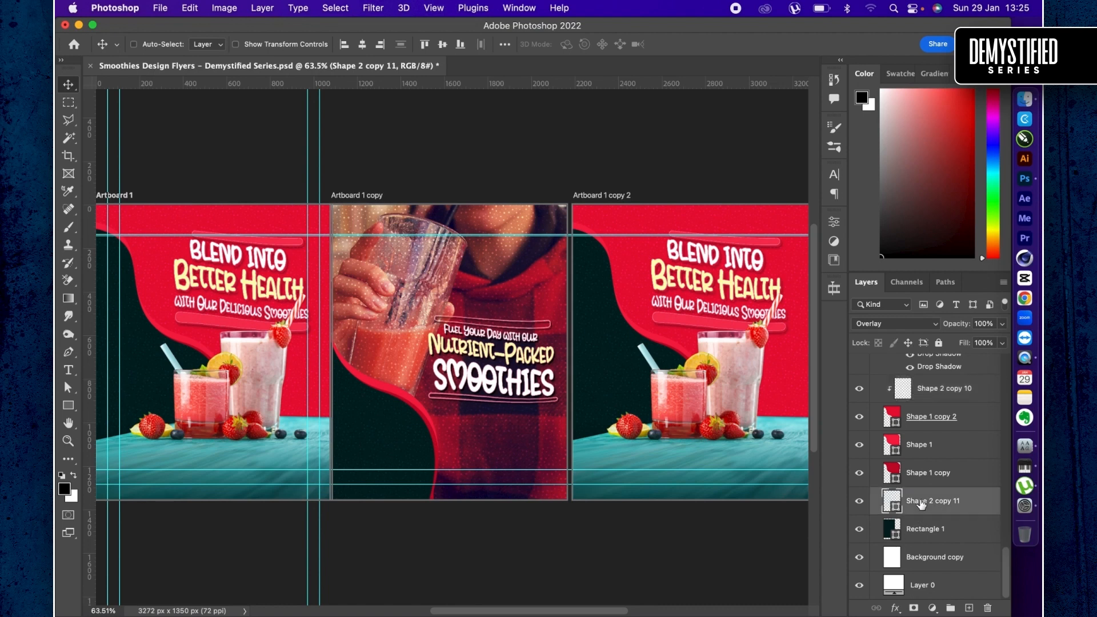
pyautogui.click(860, 502)
pyautogui.click(860, 501)
# - Place cup-delicious-strawberry-smoothie.jpg from the Downloads folder in Finder above the third artboard's Gradient Fill 1 copy layer and open its smart object contents
pyautogui.scroll(3, 900, 485)
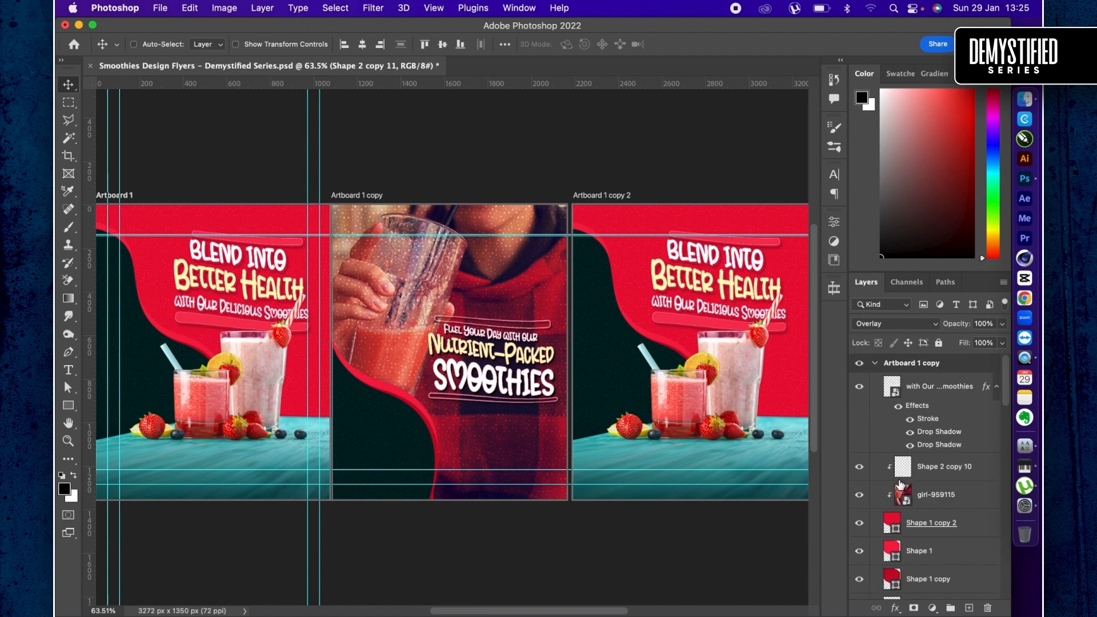
pyautogui.click(683, 308)
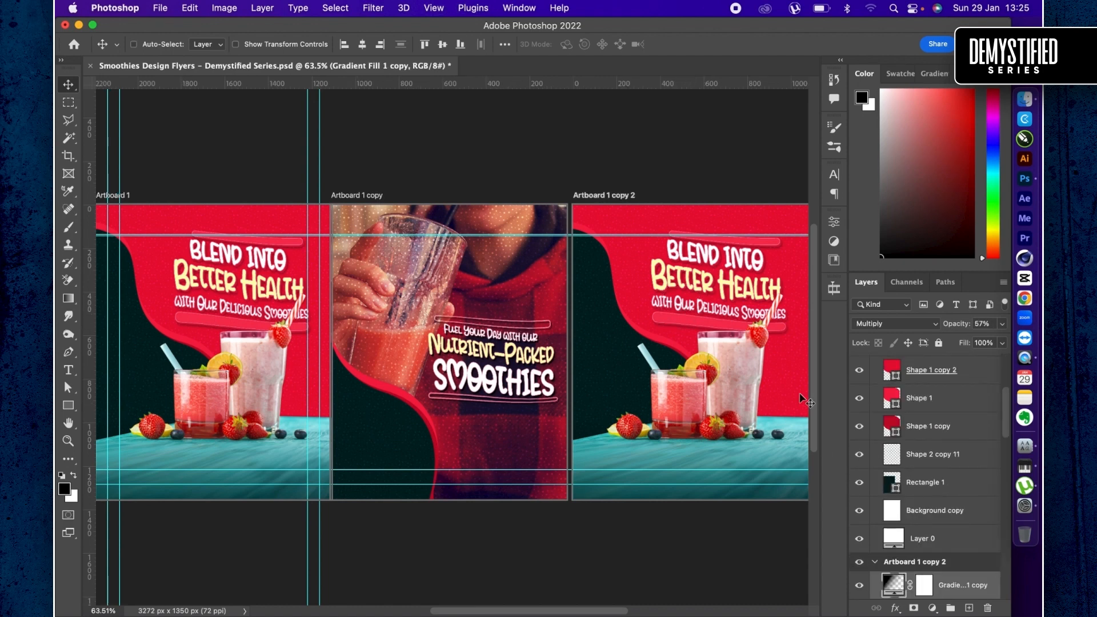
pyautogui.hscroll(5, 680, 275)
pyautogui.press('super+equal')
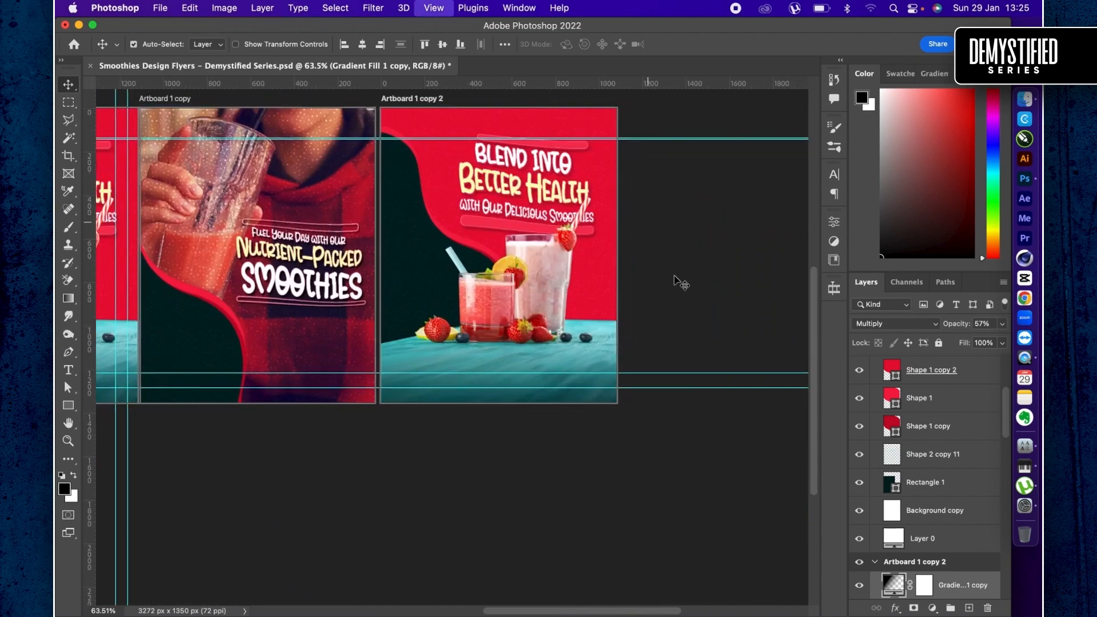
pyautogui.press('super+equal')
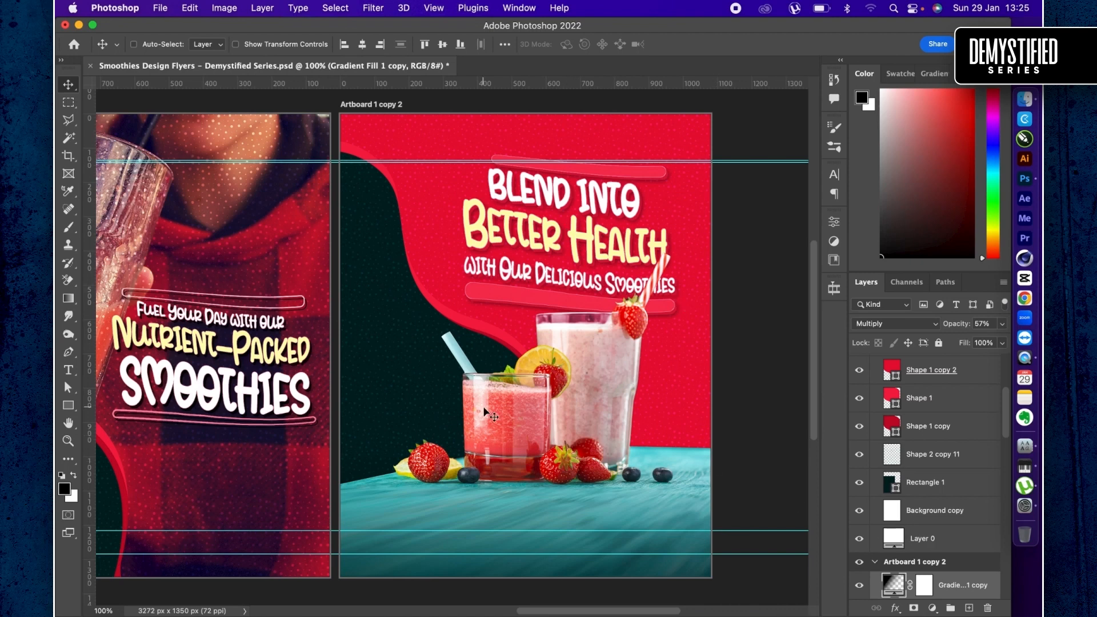
pyautogui.scroll(-4, 927, 536)
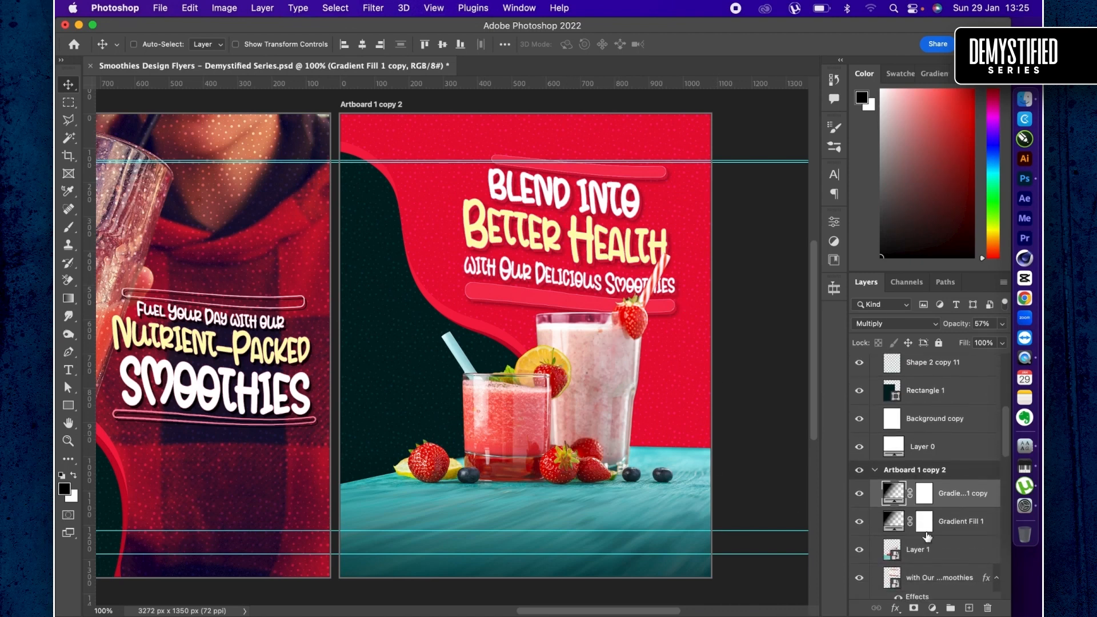
pyautogui.press('super+Tab')
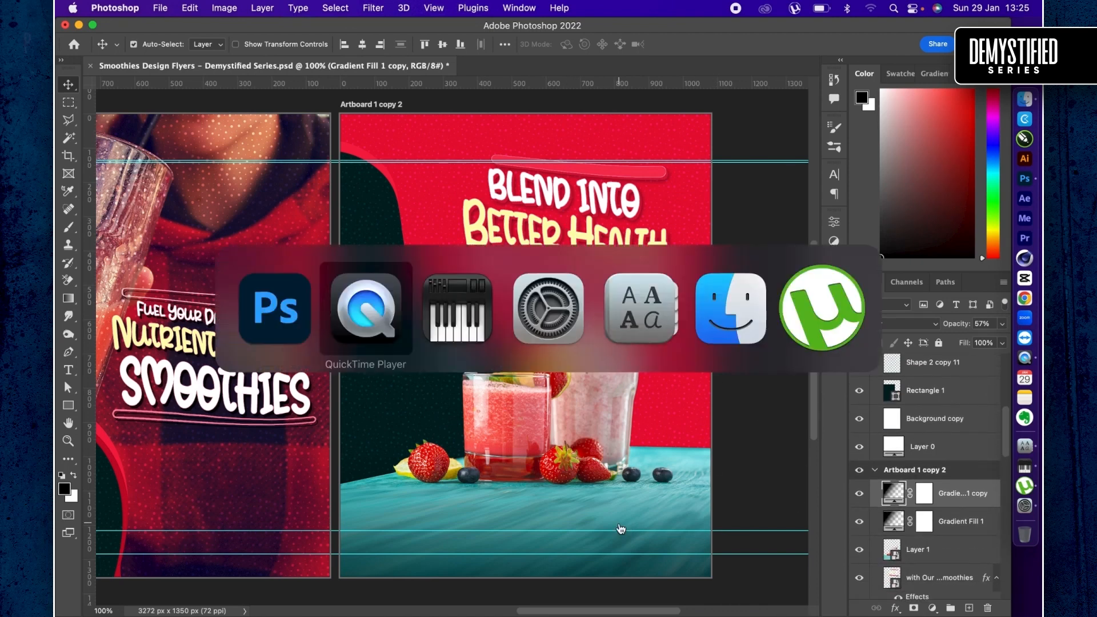
pyautogui.press('super+Tab')
pyautogui.press('super+Tab')
pyautogui.press('super+Tab')
pyautogui.press('super+Tab')
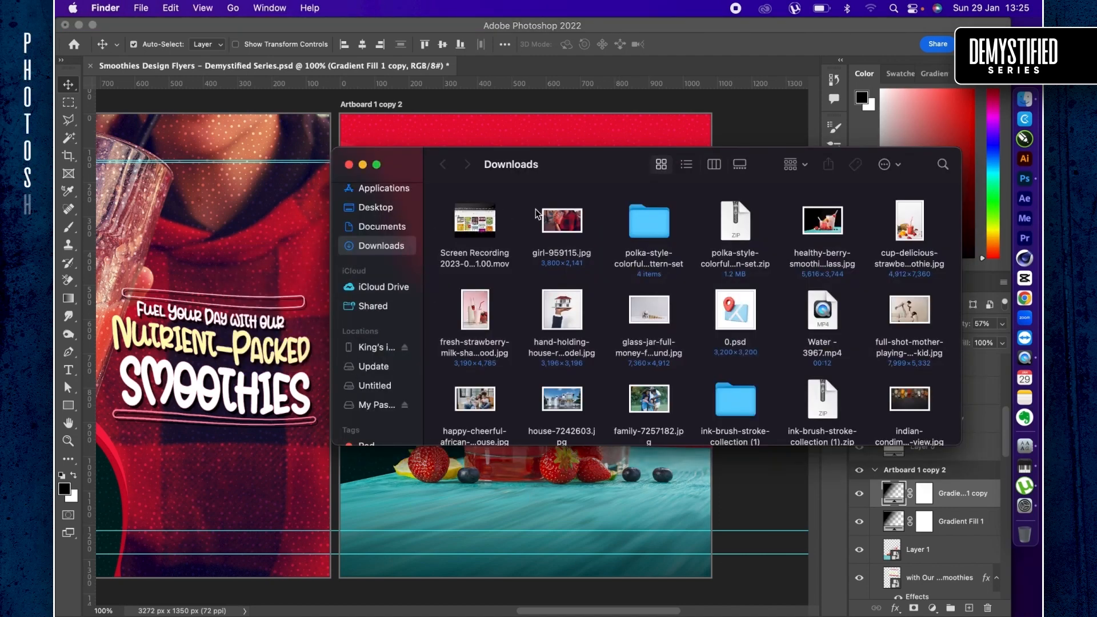
pyautogui.moveTo(910, 221); pyautogui.dragTo(697, 498)
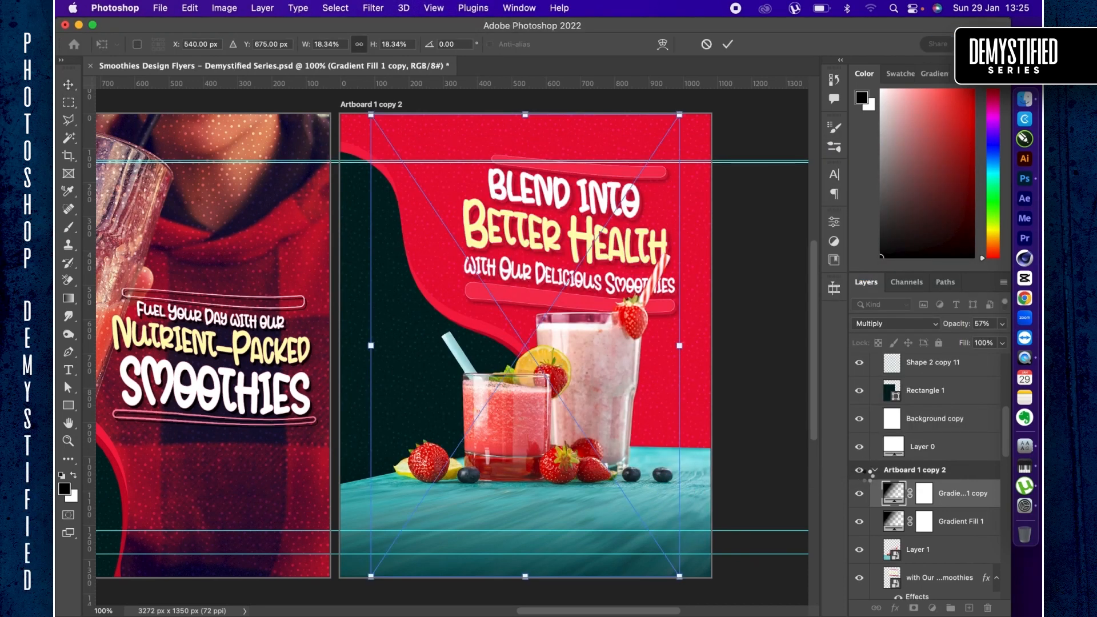
pyautogui.doubleClick(891, 490)
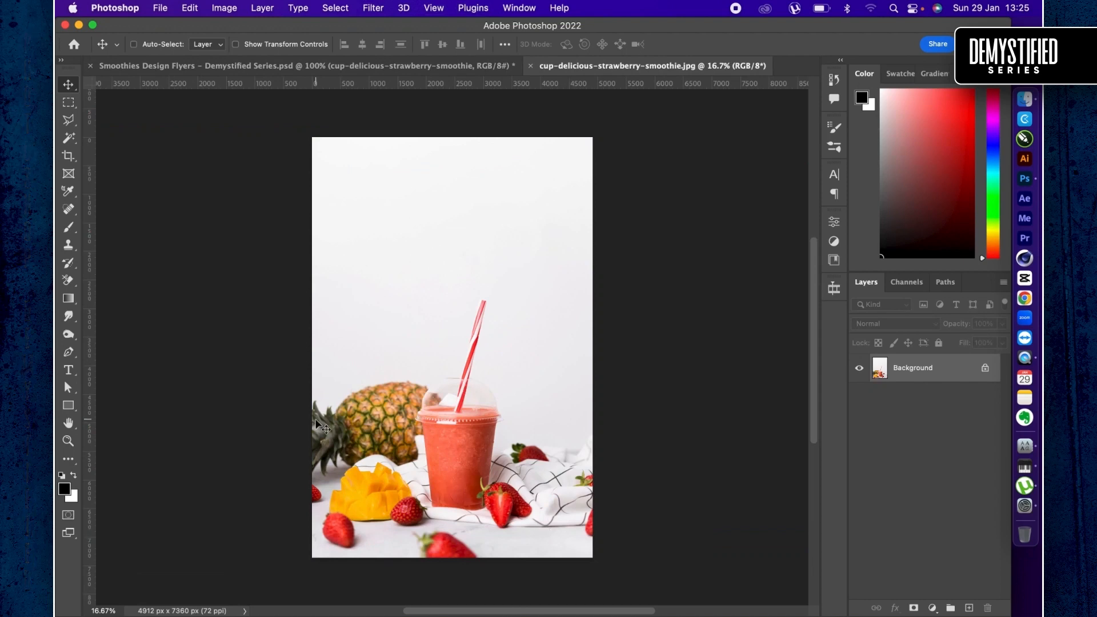
pyautogui.press('w')
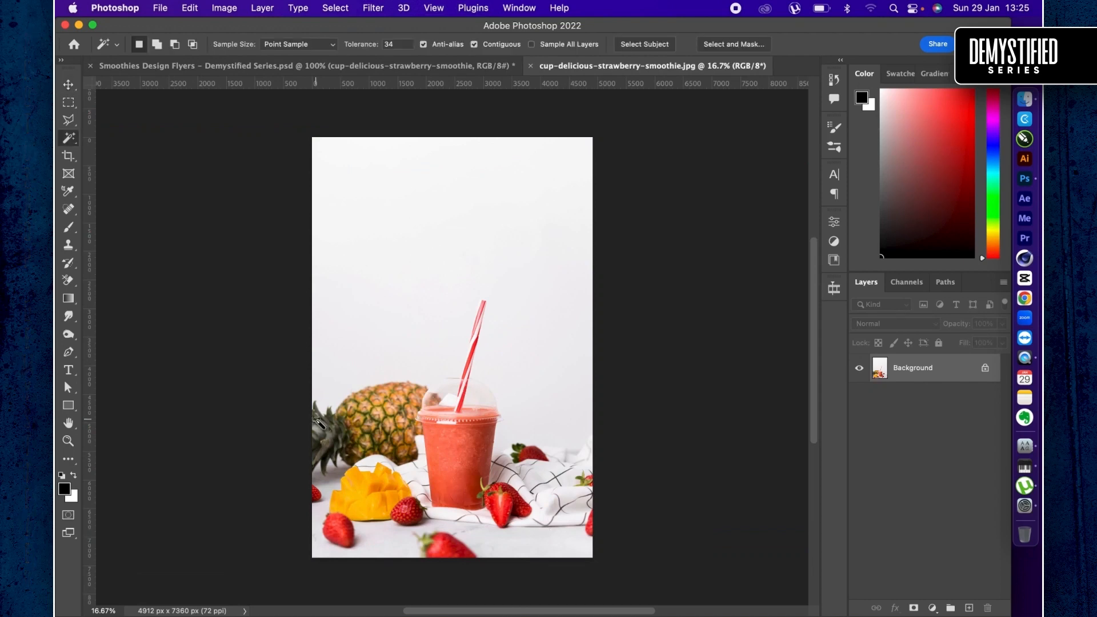
pyautogui.click(662, 44)
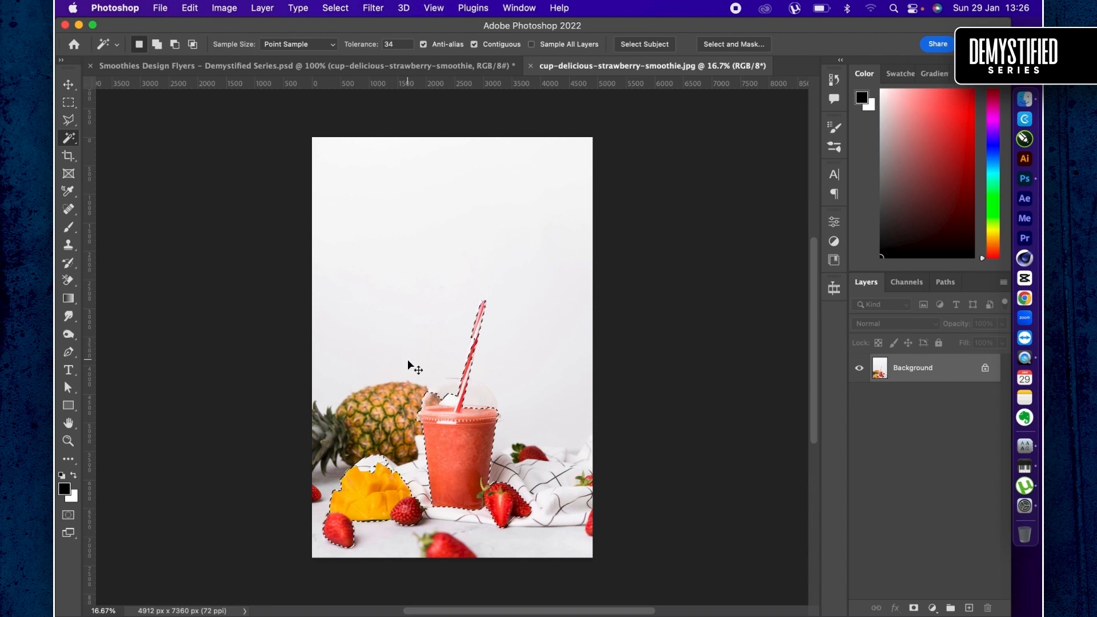
pyautogui.press('super+d')
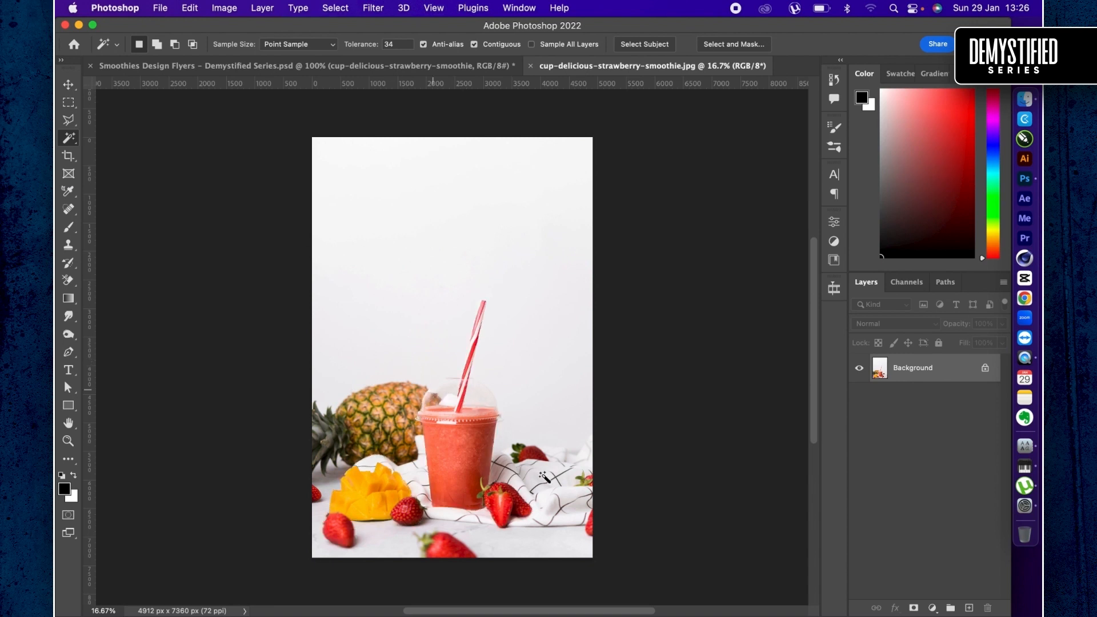
# - Start a Polygonal Lasso outline outside the photo's right edge and trace down the raised fold of the white cloth
pyautogui.press('l')
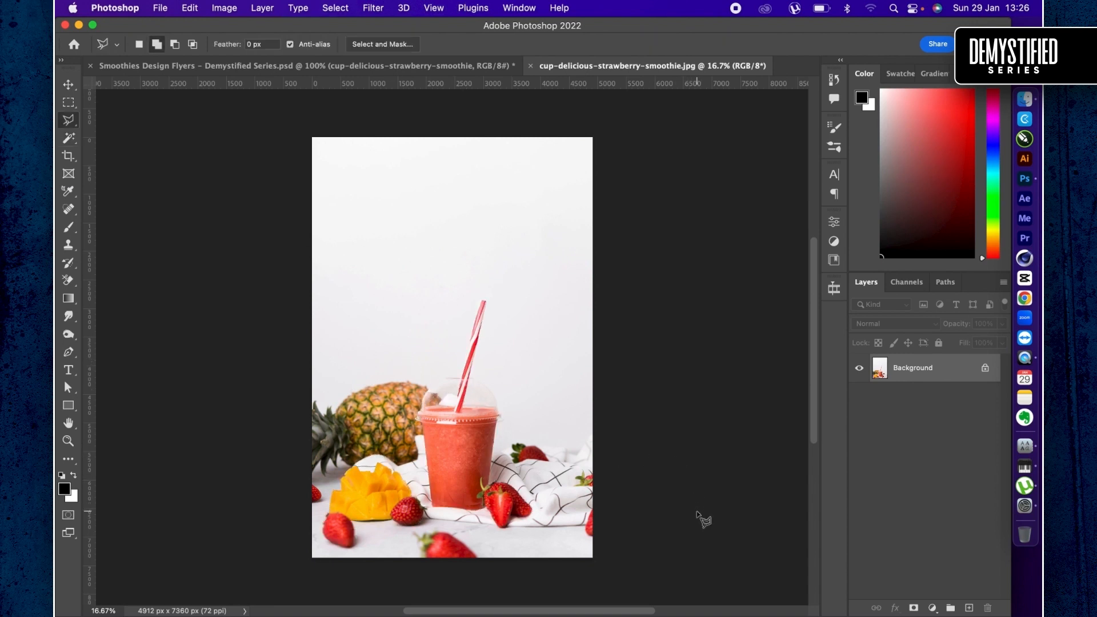
pyautogui.click(692, 548)
pyautogui.scroll(8, 659, 428)
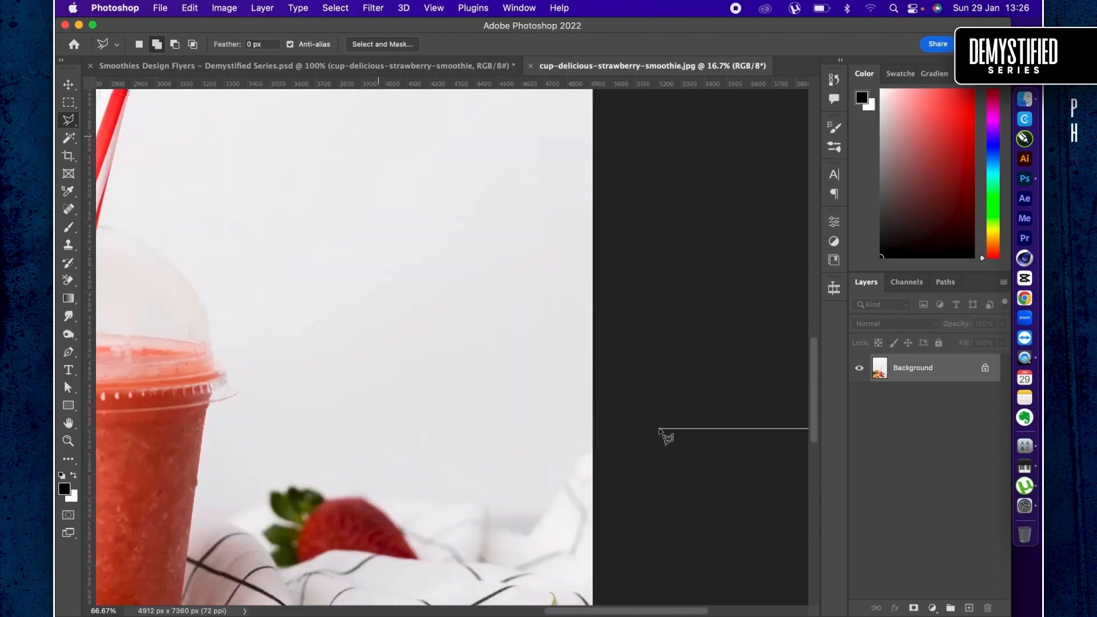
pyautogui.click(615, 492)
pyautogui.scroll(-5, 616, 494)
pyautogui.click(660, 311)
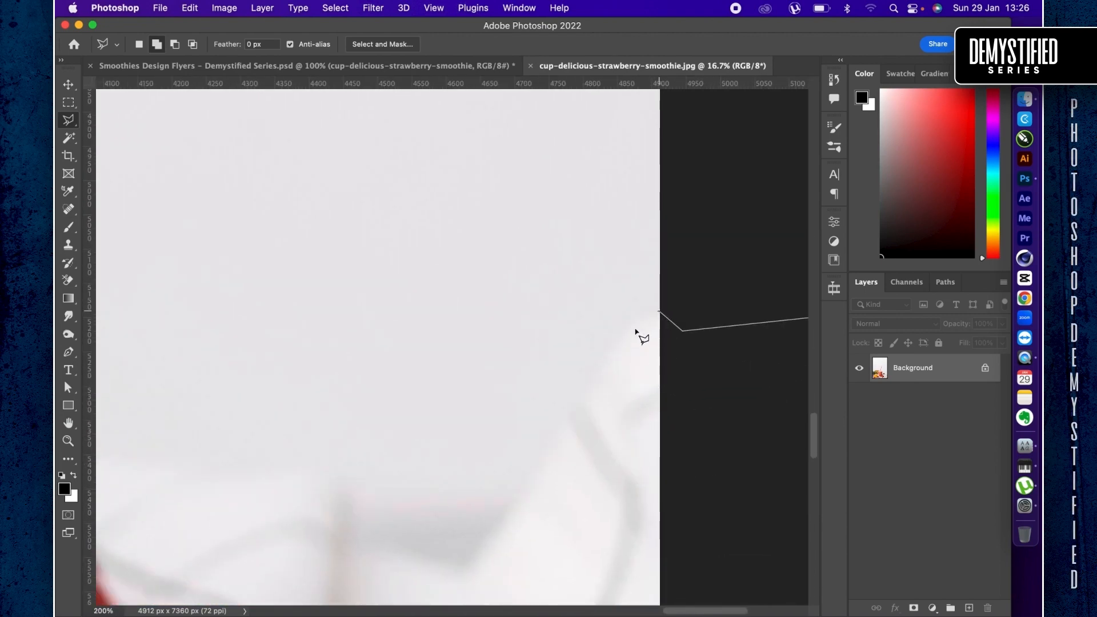
pyautogui.click(611, 361)
pyautogui.scroll(-1, 611, 363)
pyautogui.scroll(-5, 612, 354)
pyautogui.hscroll(-3, 612, 354)
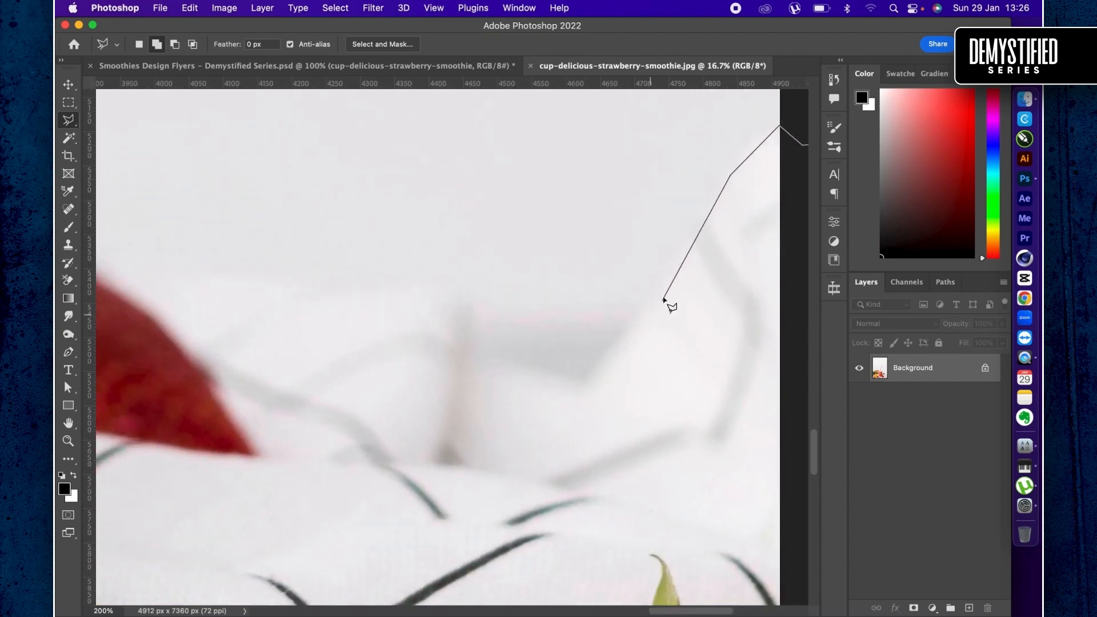
# - Continue the lasso outline leftward along the cloth's upper edge to the right side of the background strawberry
pyautogui.click(599, 297)
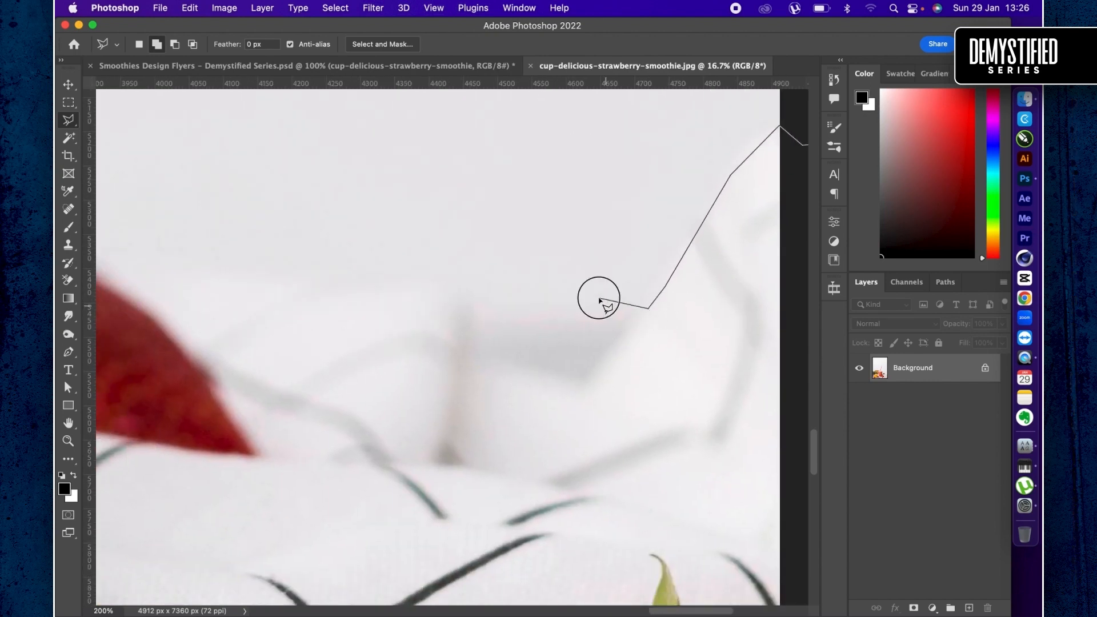
pyautogui.click(522, 292)
pyautogui.click(432, 279)
pyautogui.click(376, 281)
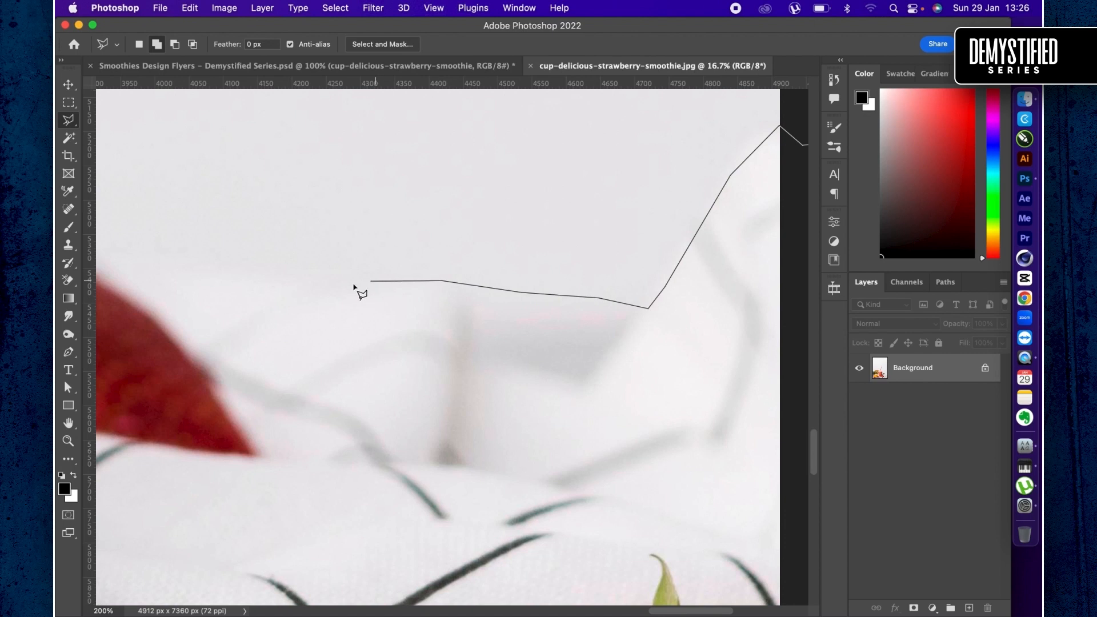
pyautogui.click(308, 305)
pyautogui.click(198, 369)
pyautogui.hscroll(-1, 195, 372)
pyautogui.hscroll(-10, 195, 372)
pyautogui.scroll(1, 196, 371)
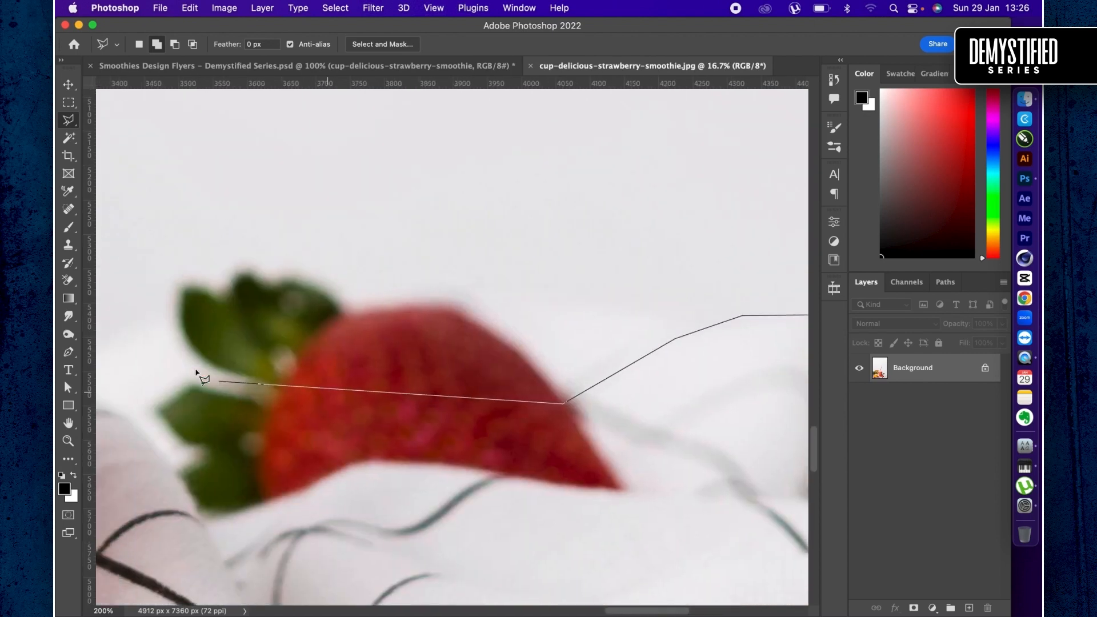
# - Trace the lasso outline over the top of the background strawberry and around the tips of its upper leaves
pyautogui.click(521, 357)
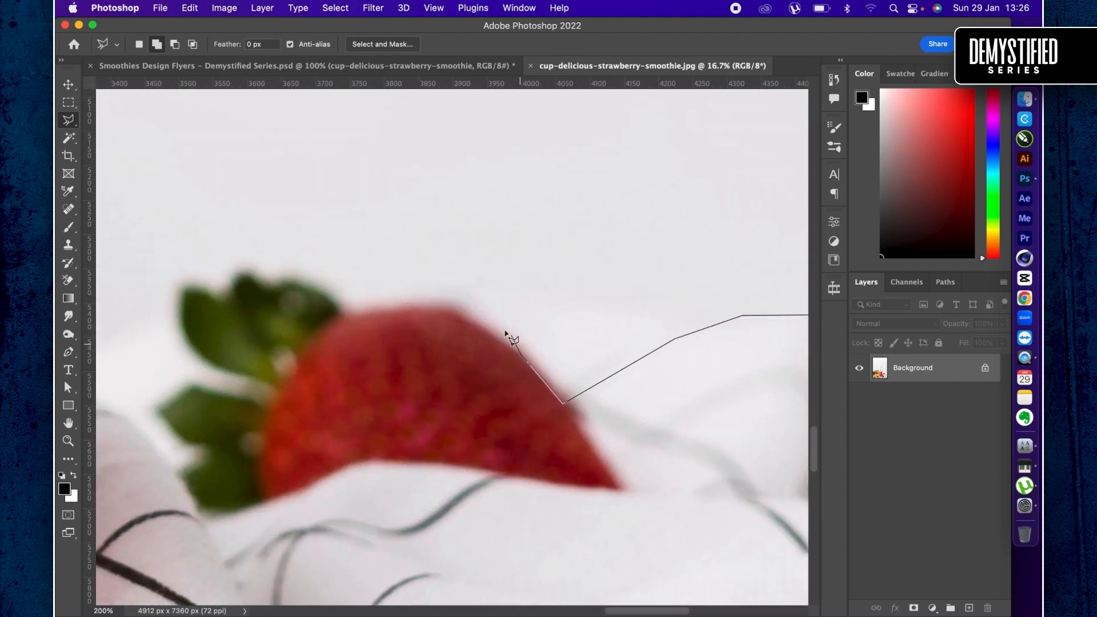
pyautogui.click(457, 312)
pyautogui.click(430, 311)
pyautogui.click(364, 312)
pyautogui.click(345, 311)
pyautogui.click(307, 286)
pyautogui.click(284, 284)
pyautogui.click(247, 276)
pyautogui.click(232, 282)
pyautogui.click(223, 298)
pyautogui.click(184, 290)
# - Trace the lasso outline into the gap between the strawberry's leaves and around the lower leaf toward the cloth
pyautogui.click(279, 403)
pyautogui.click(250, 404)
pyautogui.click(216, 392)
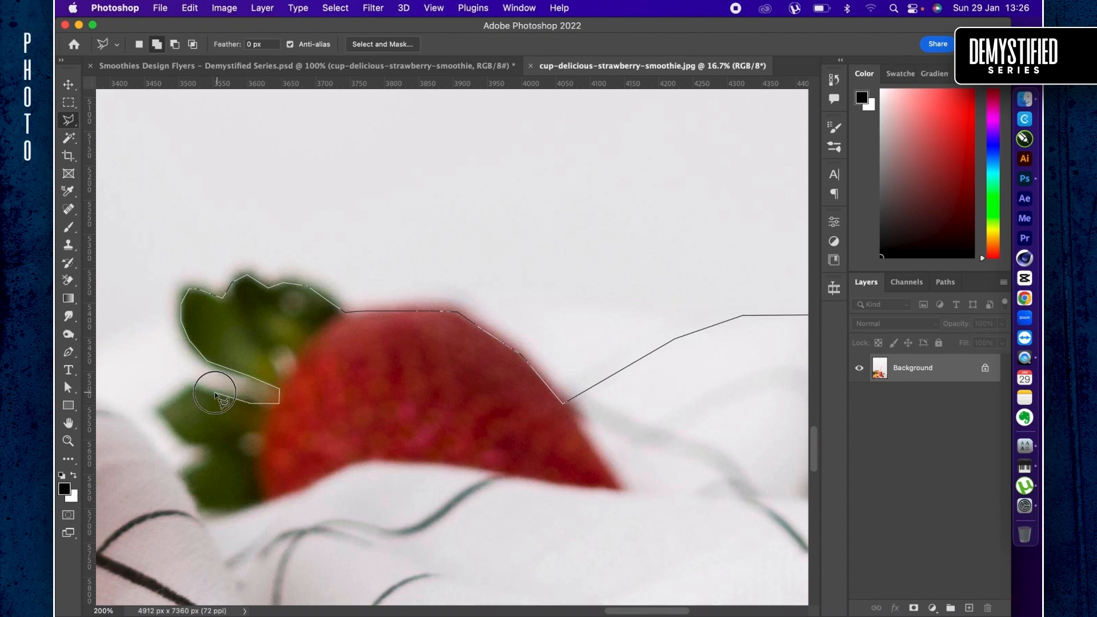
pyautogui.click(194, 384)
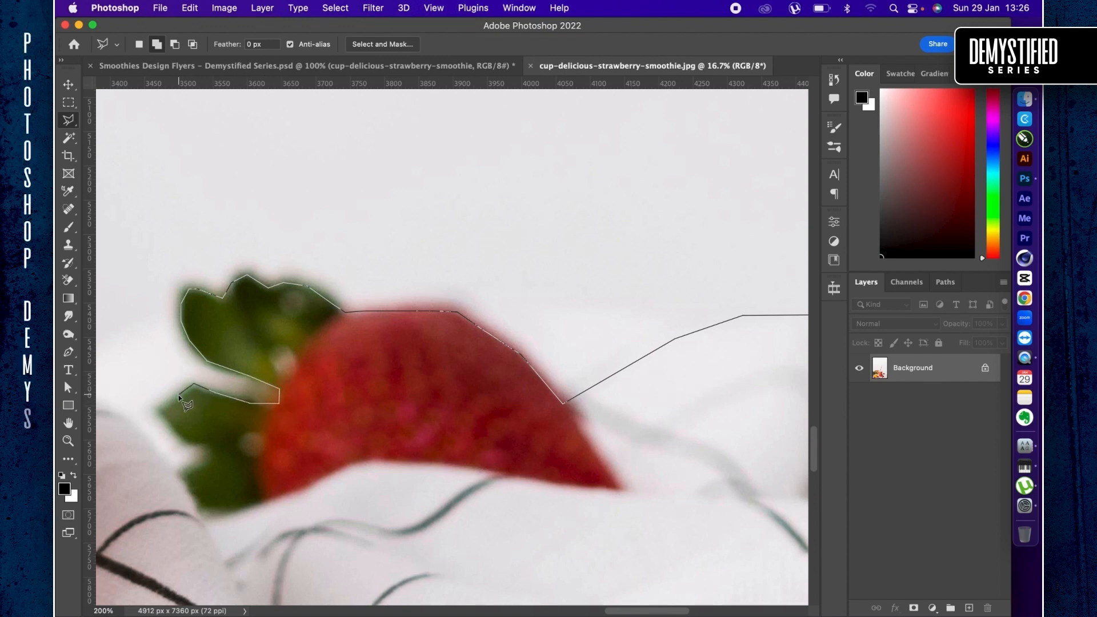
pyautogui.click(157, 410)
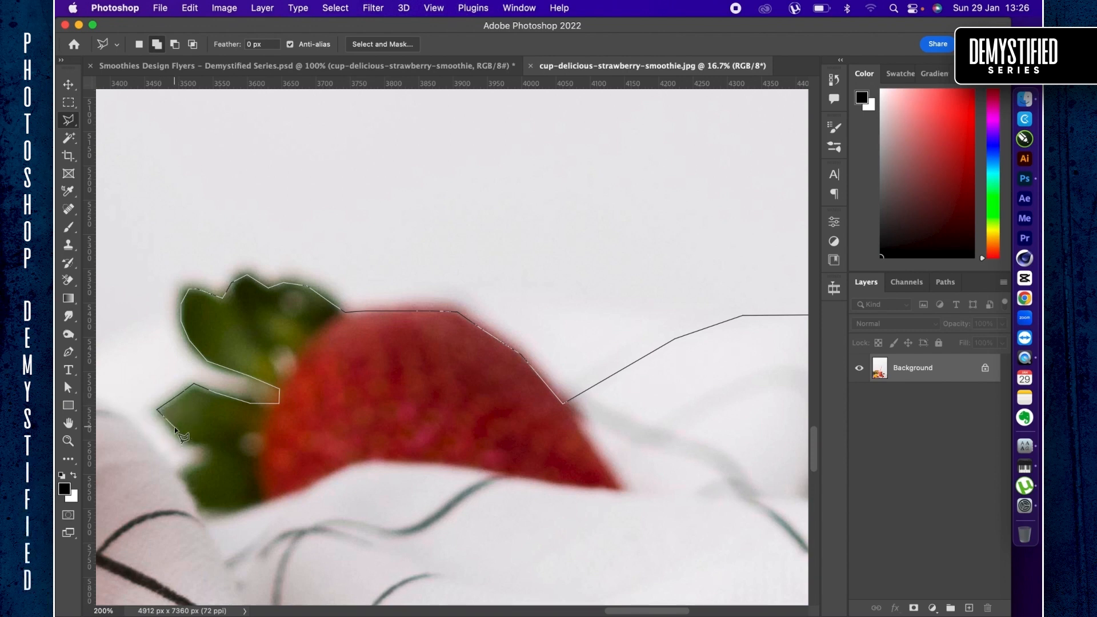
pyautogui.click(190, 445)
pyautogui.click(209, 445)
pyautogui.click(208, 457)
# - Continue the lasso outline around the strawberry's lower leaf and up over the cloth fold to the cup's right edge
pyautogui.hscroll(-10, 183, 486)
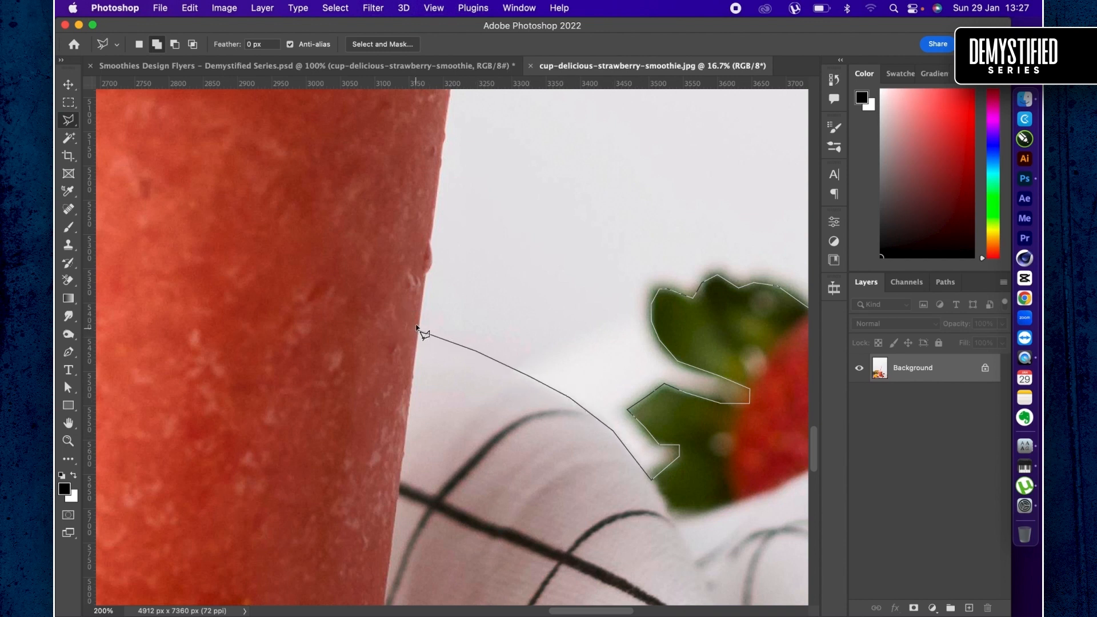
pyautogui.scroll(-2, 423, 284)
pyautogui.scroll(2, 431, 264)
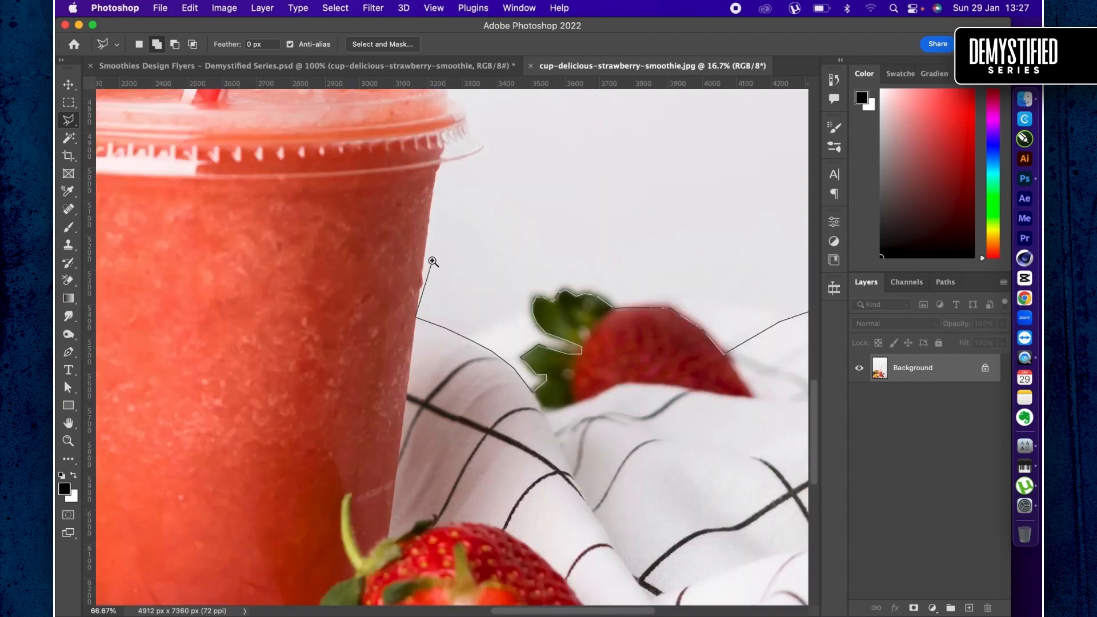
# - Trace the lasso outline up the smoothie cup's right side to just below the lid
pyautogui.scroll(2, 411, 231)
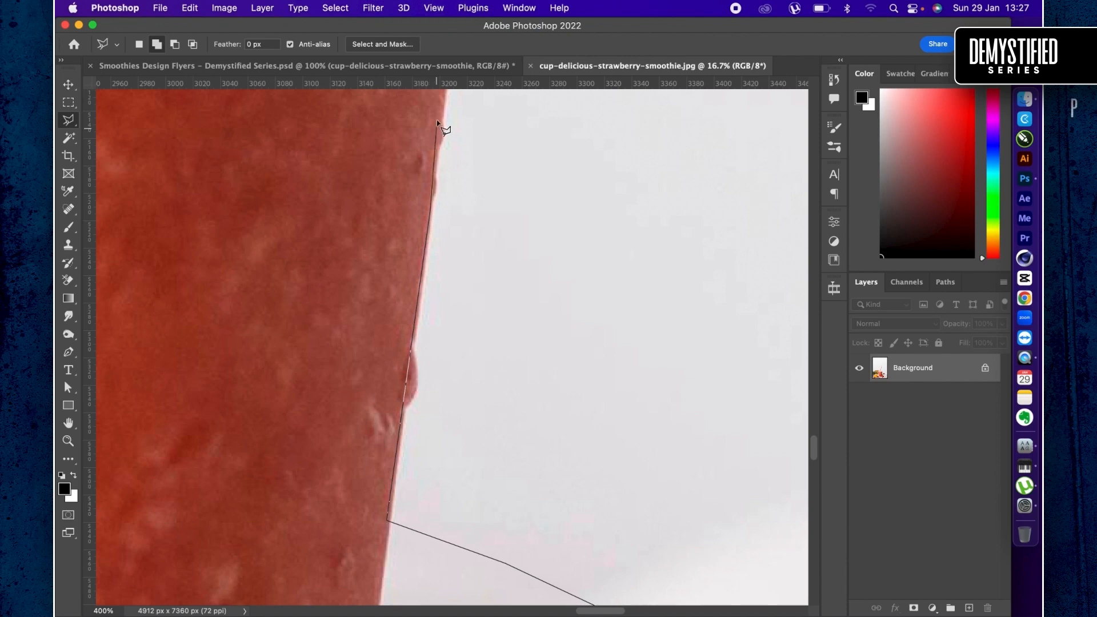
pyautogui.scroll(5, 437, 122)
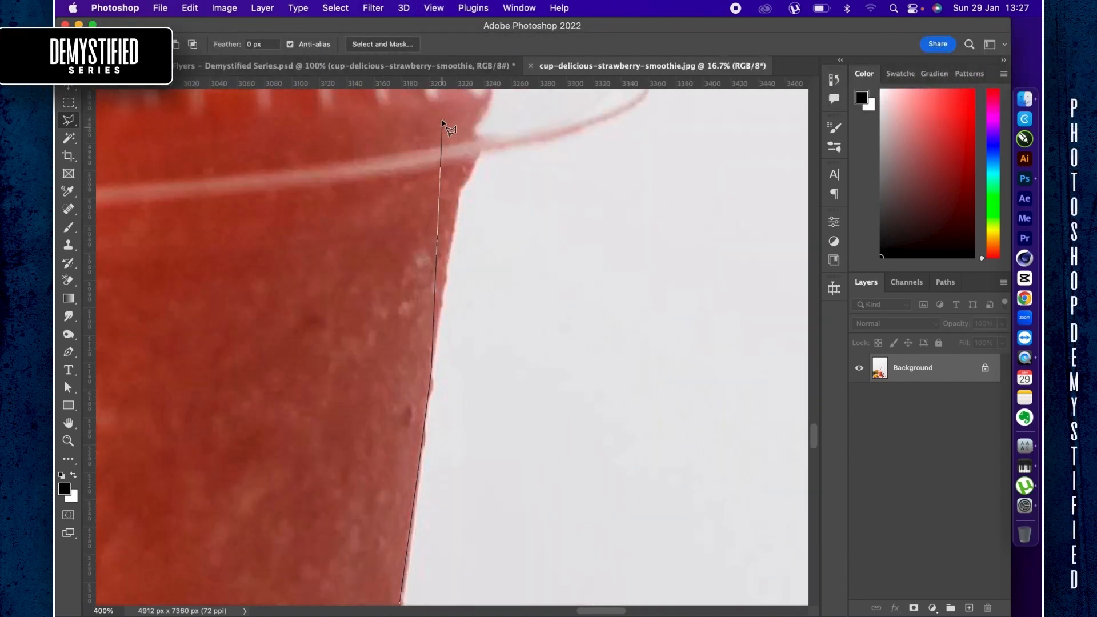
pyautogui.scroll(3, 443, 122)
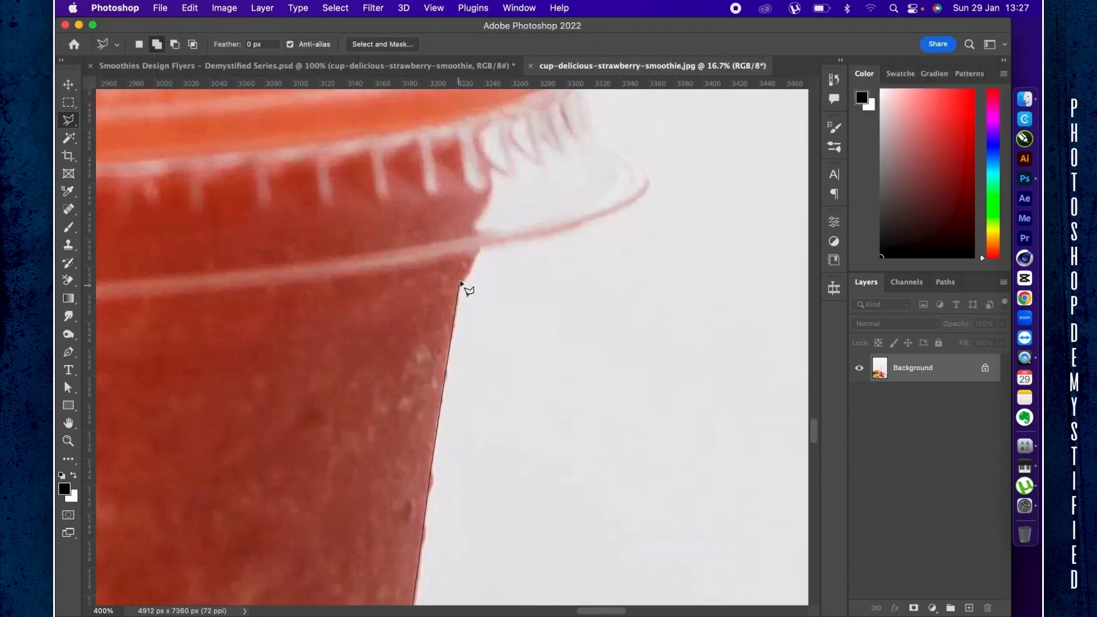
pyautogui.click(460, 286)
# - Trace the lasso outline along the underside of the lid's protruding rim and around its outer tip
pyautogui.click(480, 247)
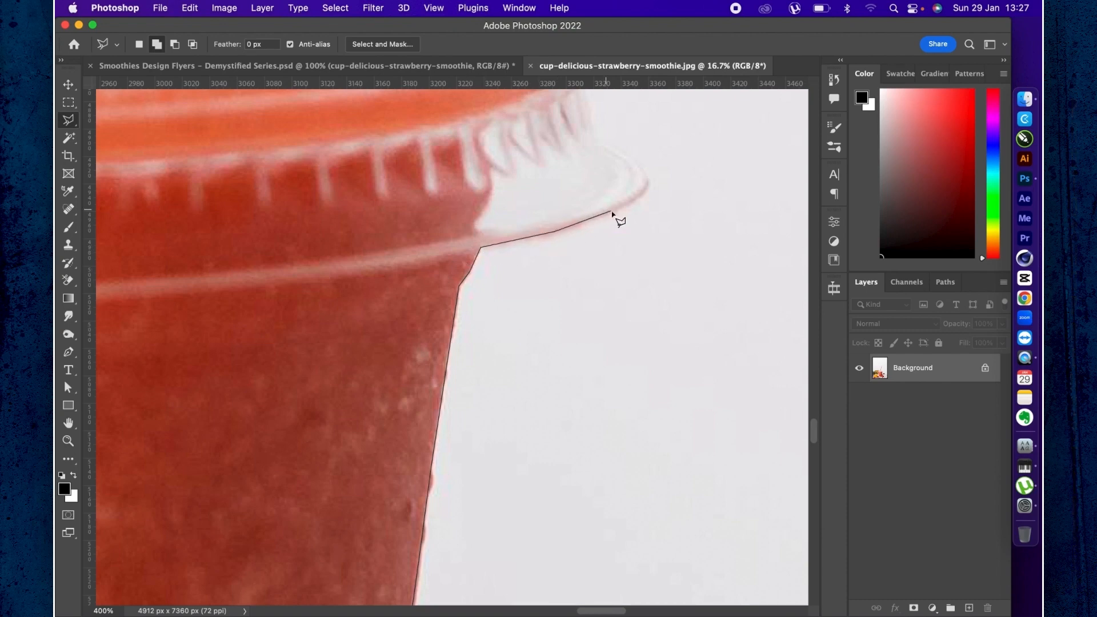
pyautogui.click(644, 193)
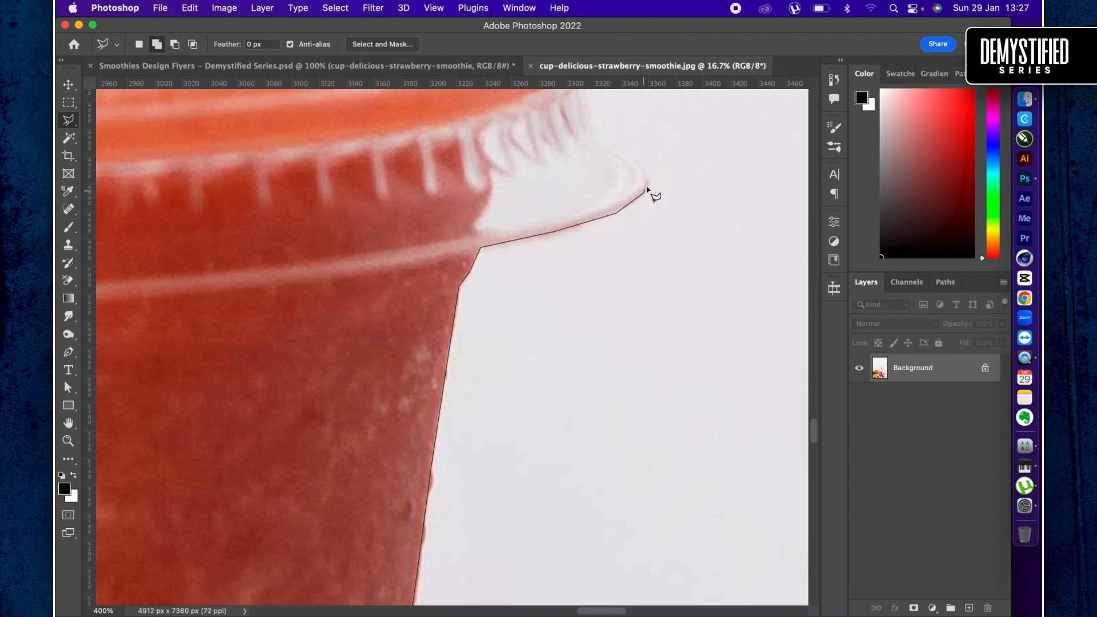
pyautogui.click(650, 179)
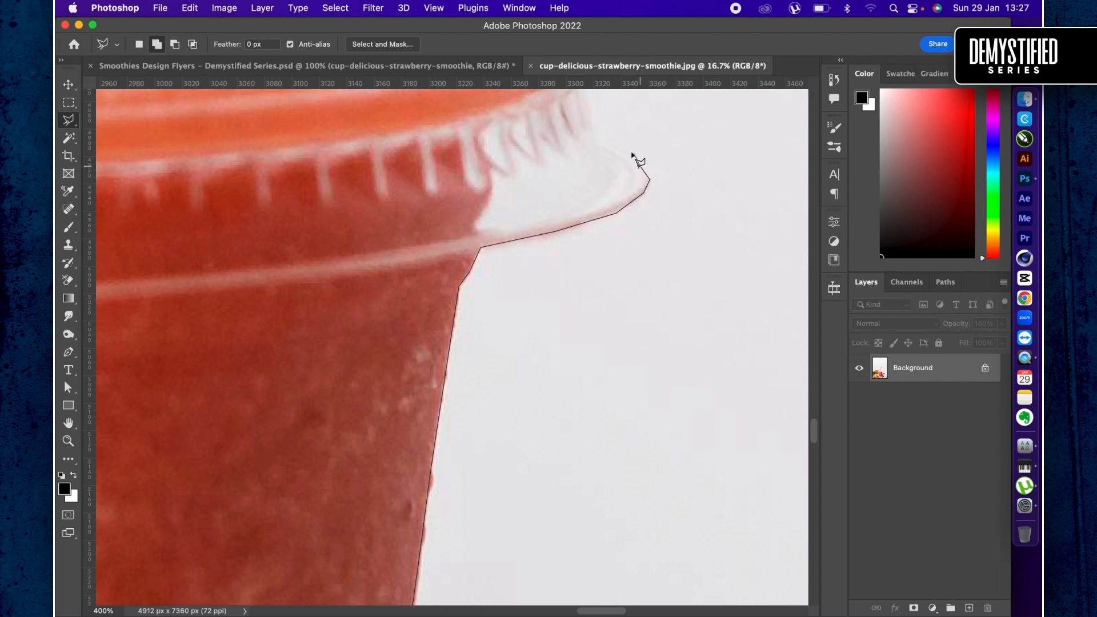
pyautogui.scroll(5, 627, 154)
pyautogui.hscroll(-5, 627, 154)
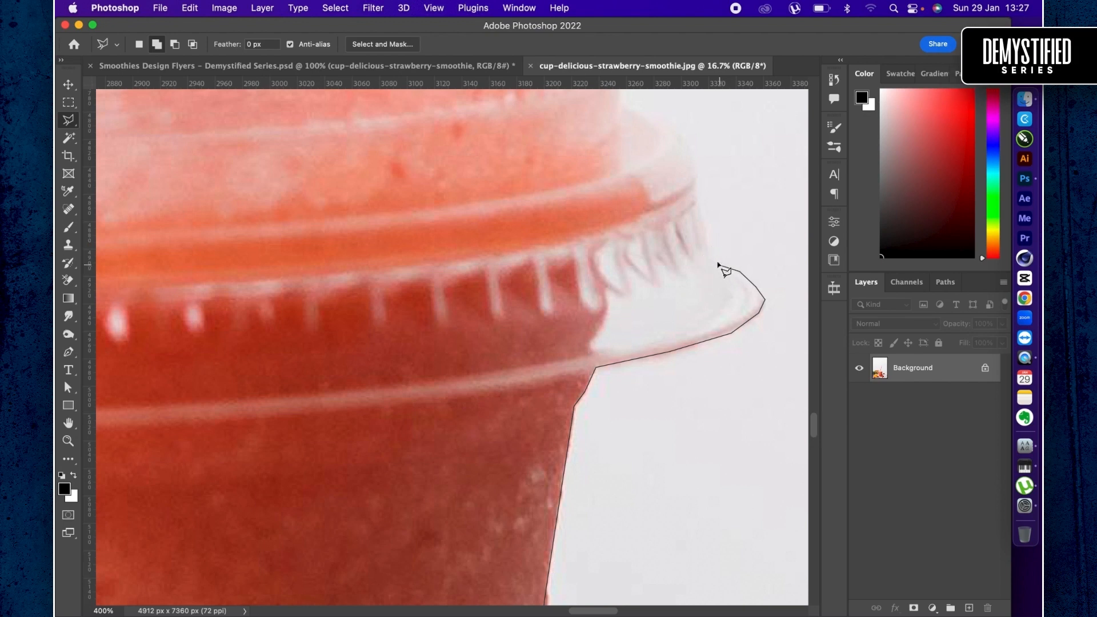
# - Trace the lasso outline up the lid's ribbed band and over its rounded shoulder to the base of the clear dome
pyautogui.click(709, 251)
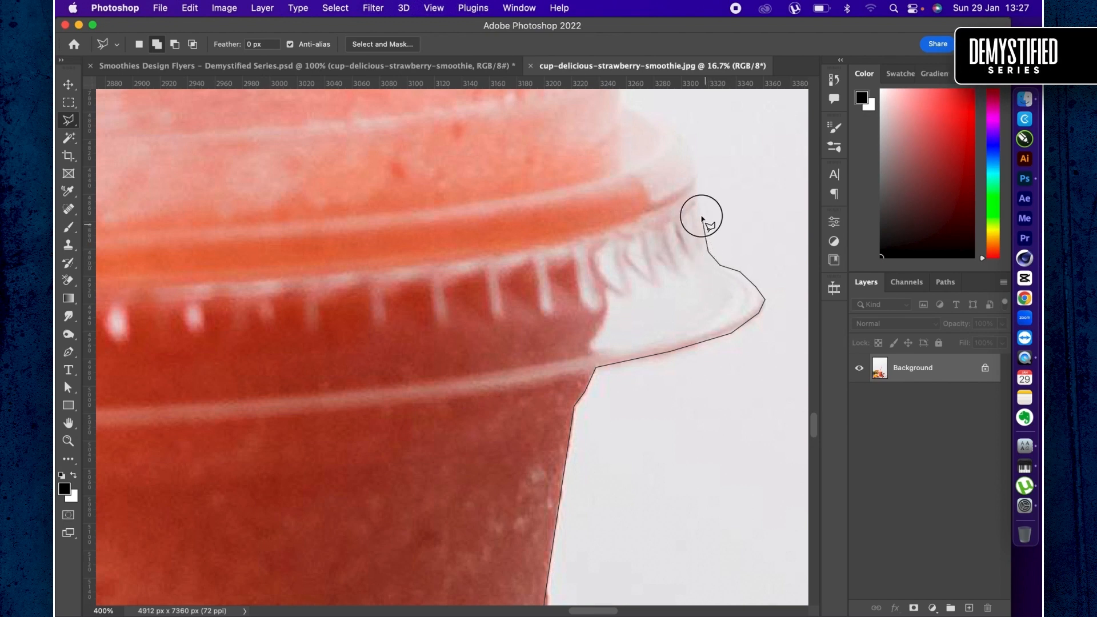
pyautogui.click(694, 186)
pyautogui.click(684, 142)
pyautogui.scroll(5, 686, 146)
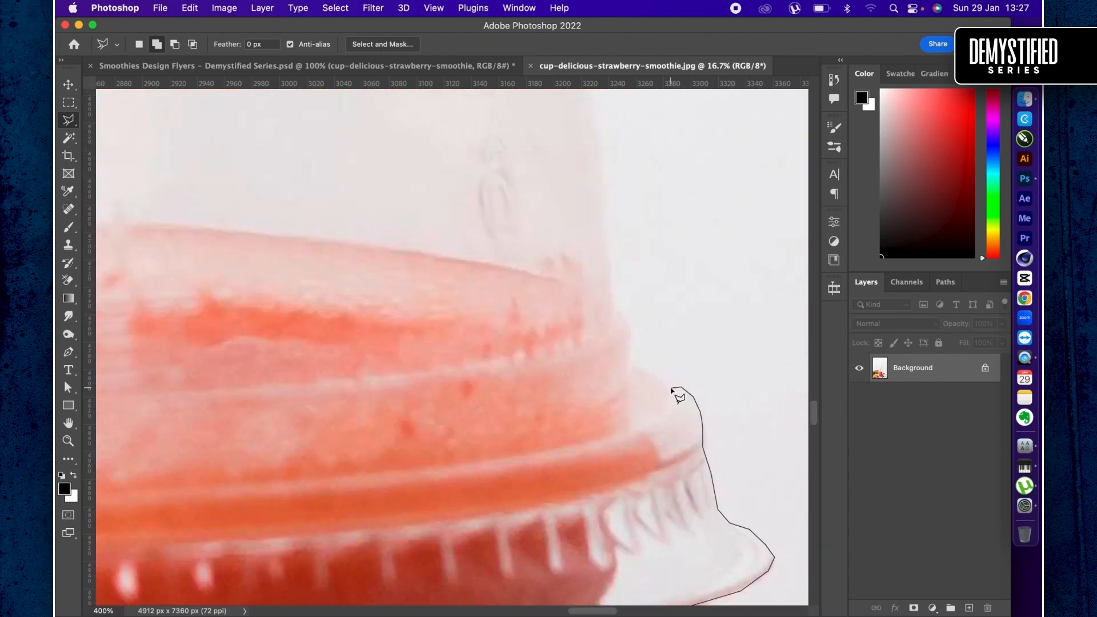
pyautogui.click(629, 363)
pyautogui.click(629, 336)
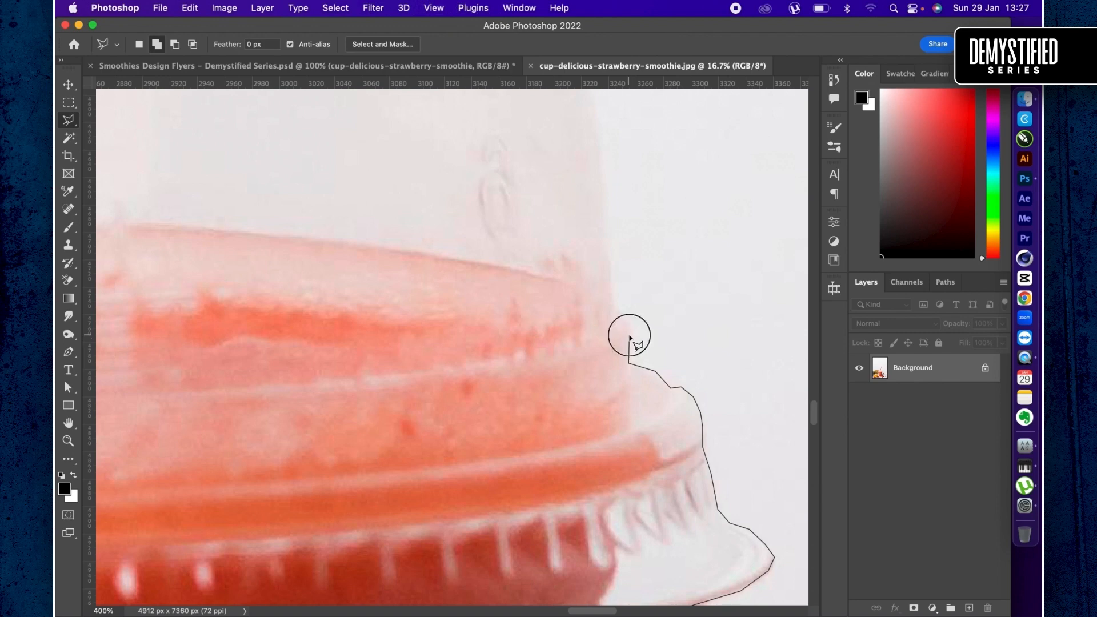
pyautogui.click(607, 289)
# - Trace the lasso outline up the lower right curve of the transparent dome
pyautogui.scroll(5, 612, 294)
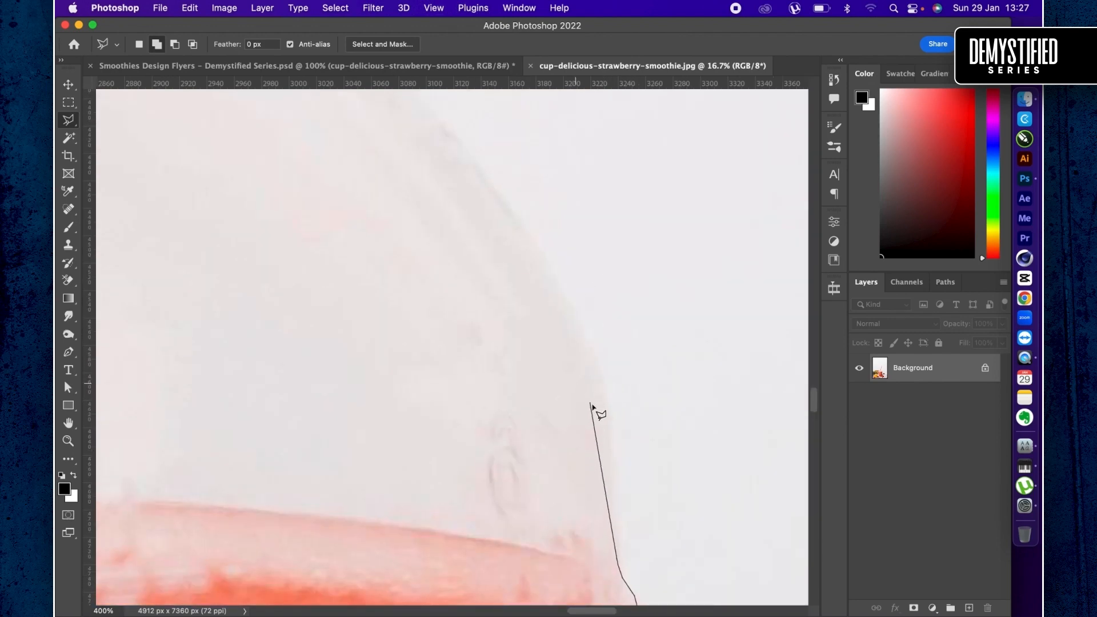
pyautogui.click(596, 378)
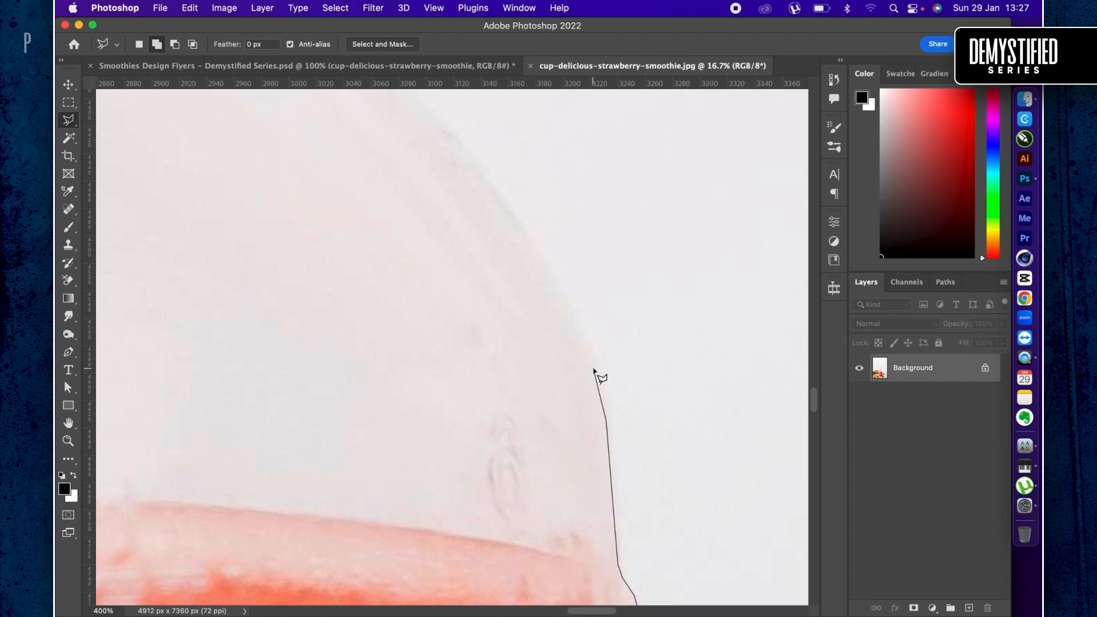
pyautogui.scroll(2, 594, 374)
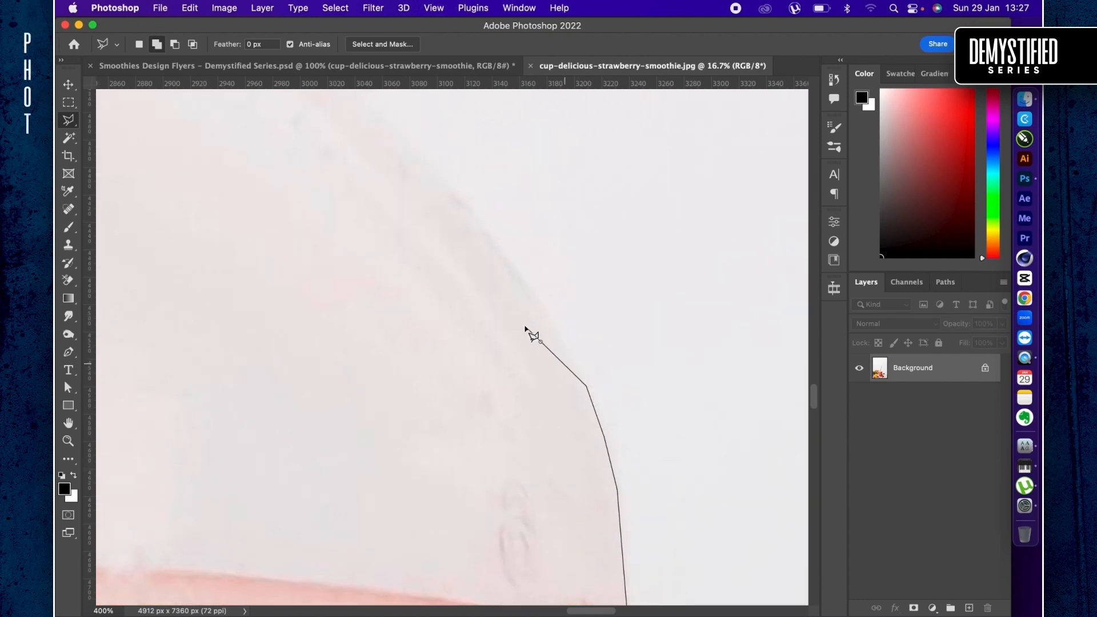
pyautogui.scroll(-4, 526, 330)
pyautogui.scroll(3, 547, 303)
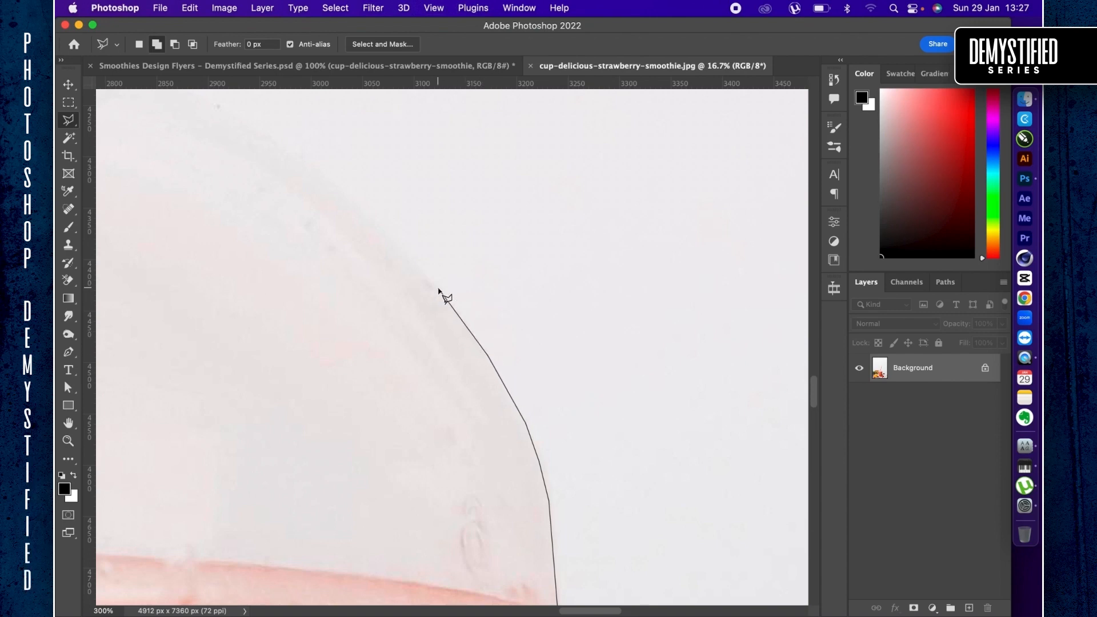
pyautogui.click(440, 289)
# - Continue the lasso outline over the upper curve of the dome toward the straw opening
pyautogui.hscroll(-5, 441, 294)
pyautogui.scroll(3, 440, 294)
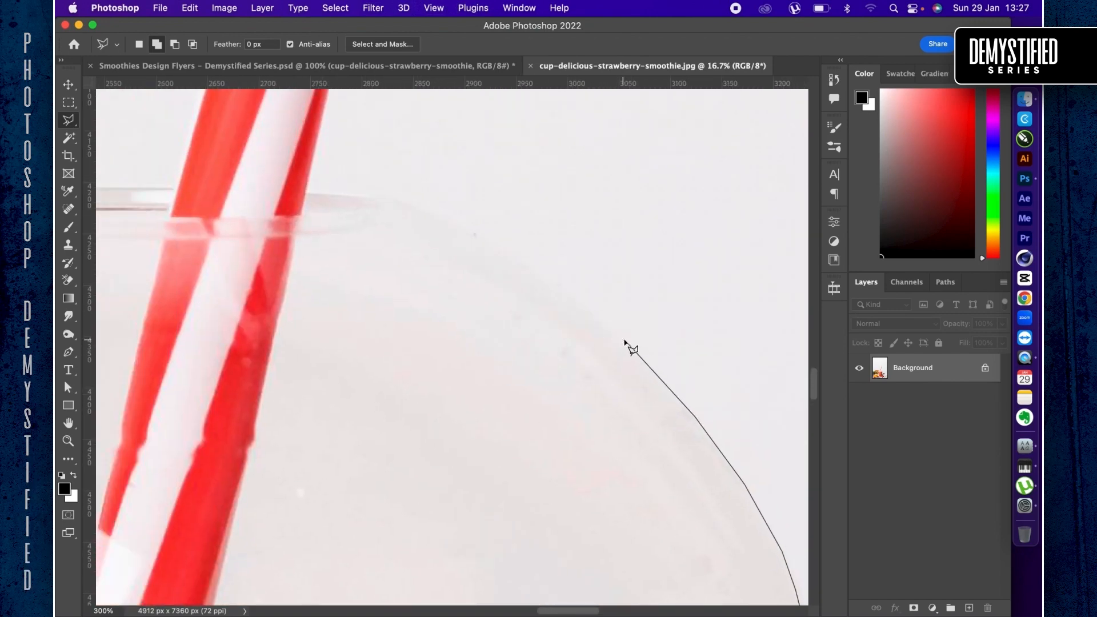
pyautogui.click(626, 339)
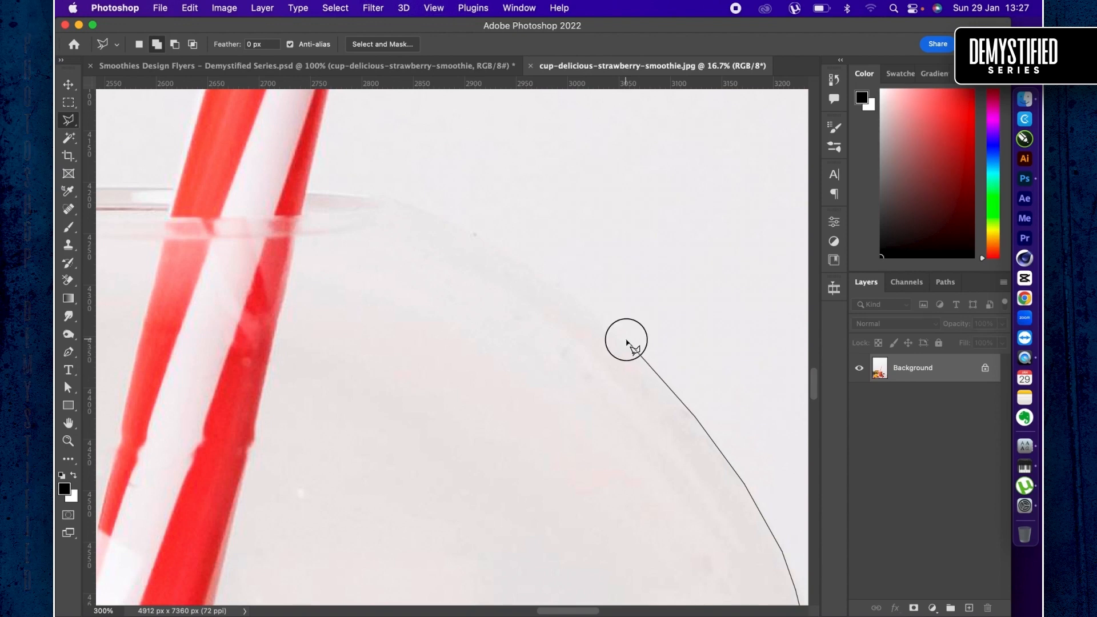
pyautogui.click(536, 267)
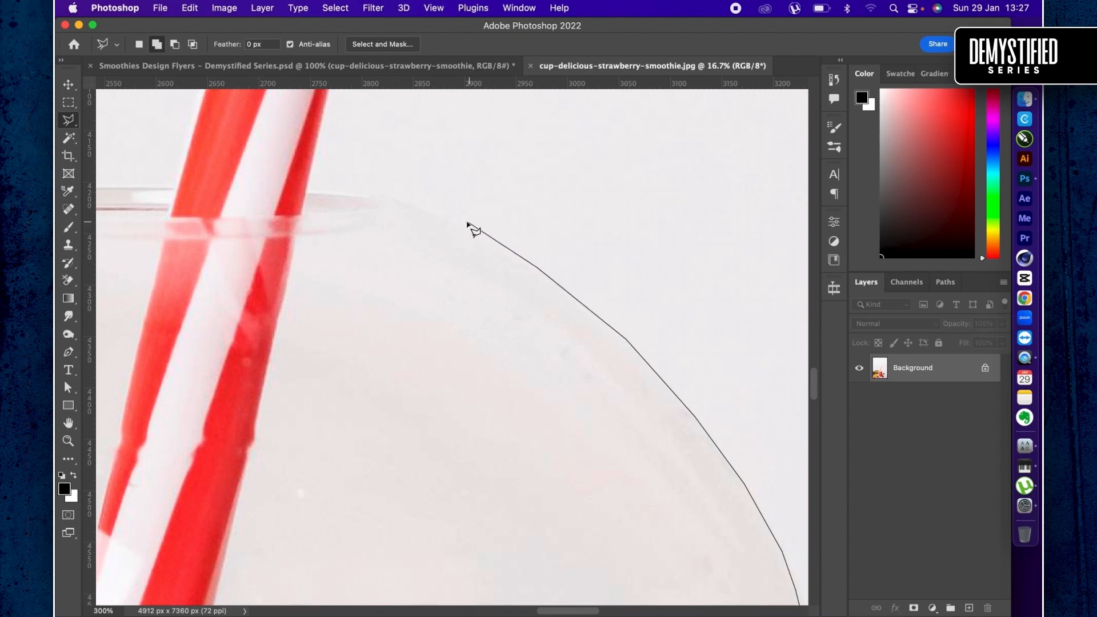
pyautogui.click(416, 202)
# - Trace the lasso outline up the lower straw's right edge and around the lowest ridges of its bendy section
pyautogui.scroll(10, 311, 164)
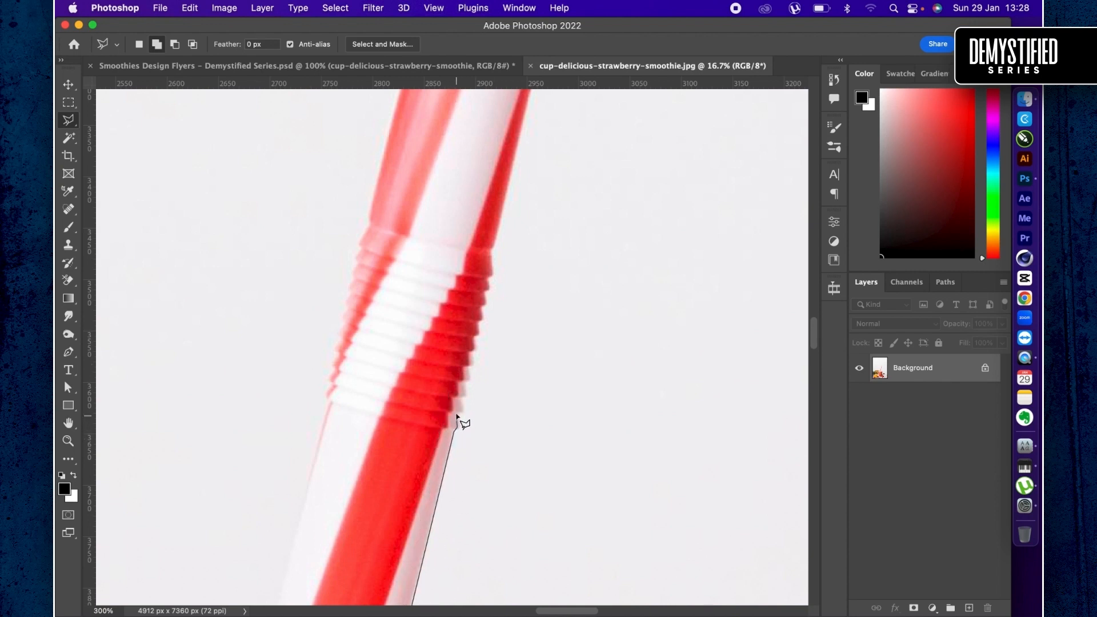
pyautogui.click(456, 414)
pyautogui.click(467, 410)
pyautogui.click(464, 410)
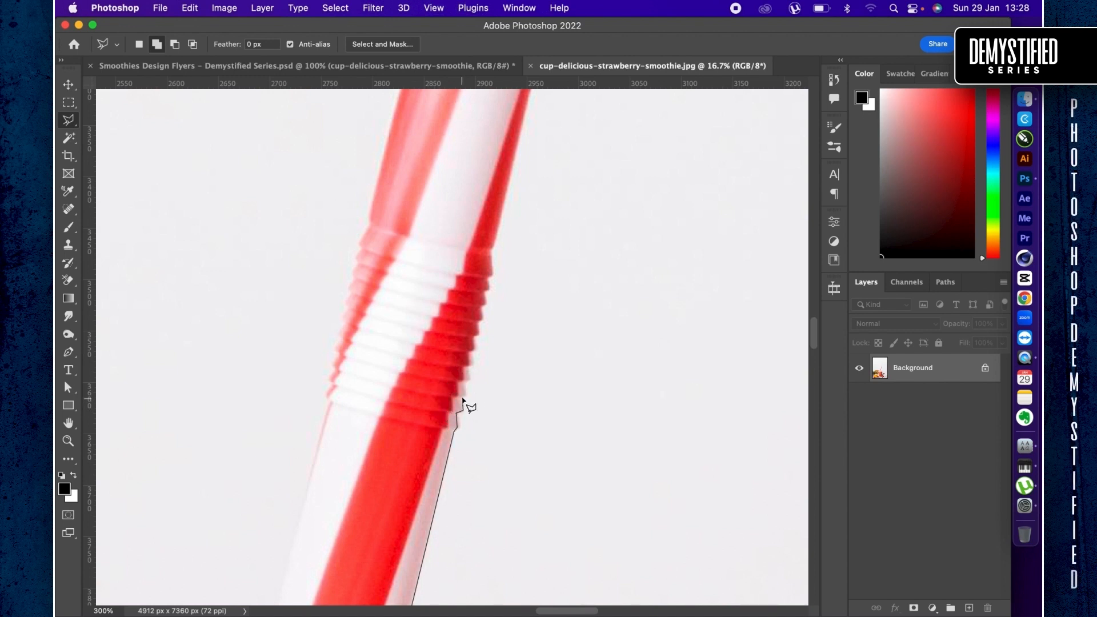
pyautogui.click(463, 377)
pyautogui.click(468, 377)
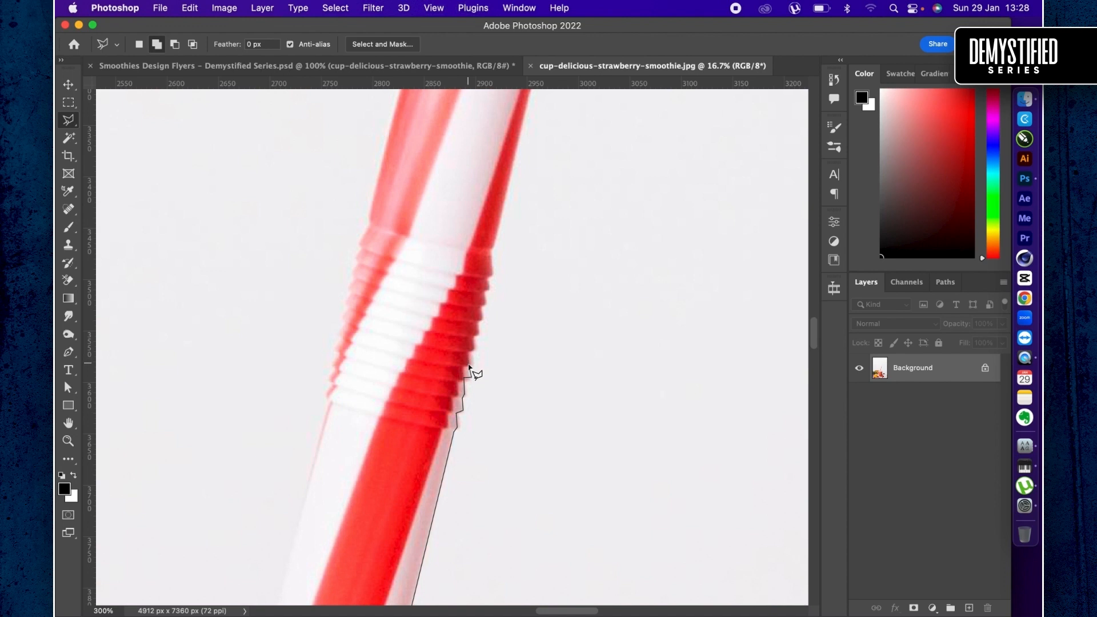
pyautogui.click(469, 366)
pyautogui.click(468, 378)
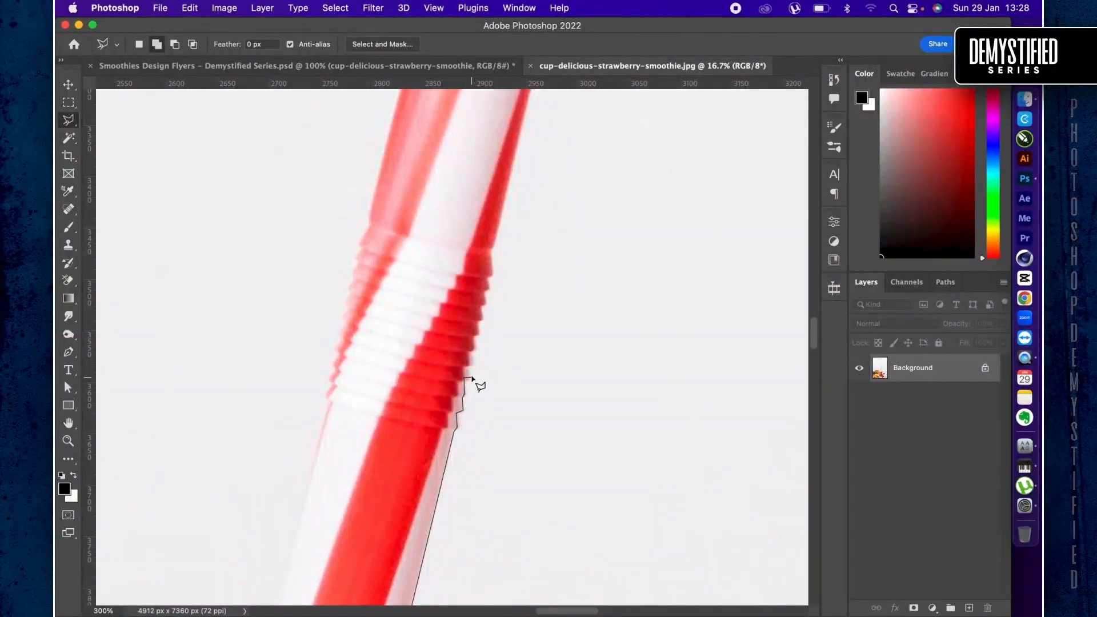
pyautogui.click(468, 351)
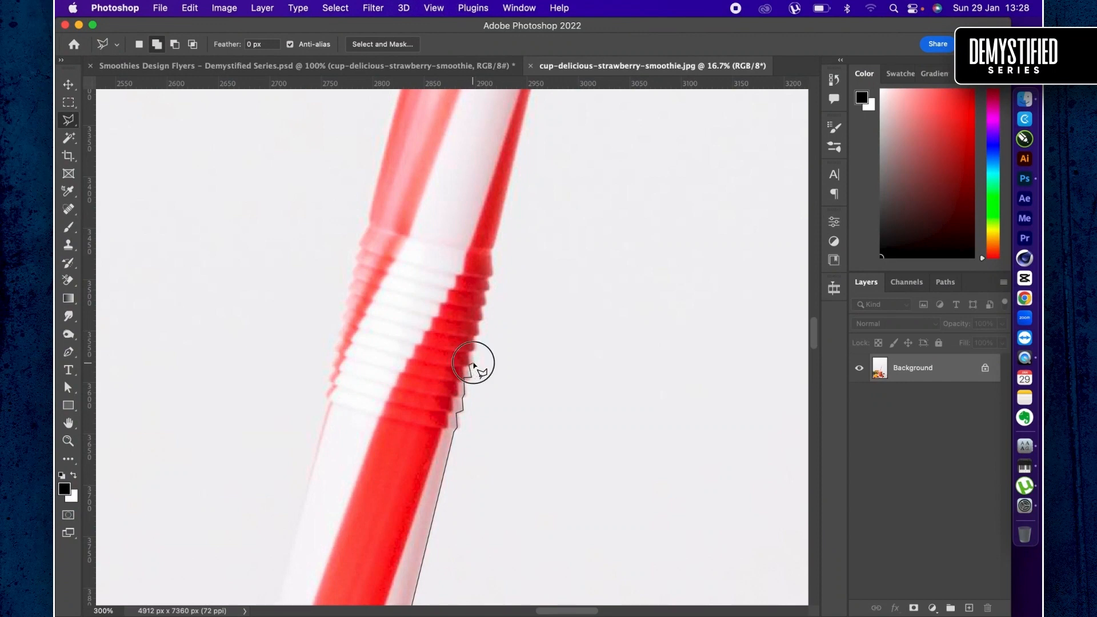
# - Trace the lasso outline around the remaining ridges on the right side of the straw's bendy section
pyautogui.click(472, 351)
pyautogui.click(474, 340)
pyautogui.click(479, 335)
pyautogui.click(491, 287)
pyautogui.click(490, 277)
# - Trace the lasso outline up the upper straw's right edge and across its tip to the red stripe's left edge
pyautogui.scroll(5, 497, 244)
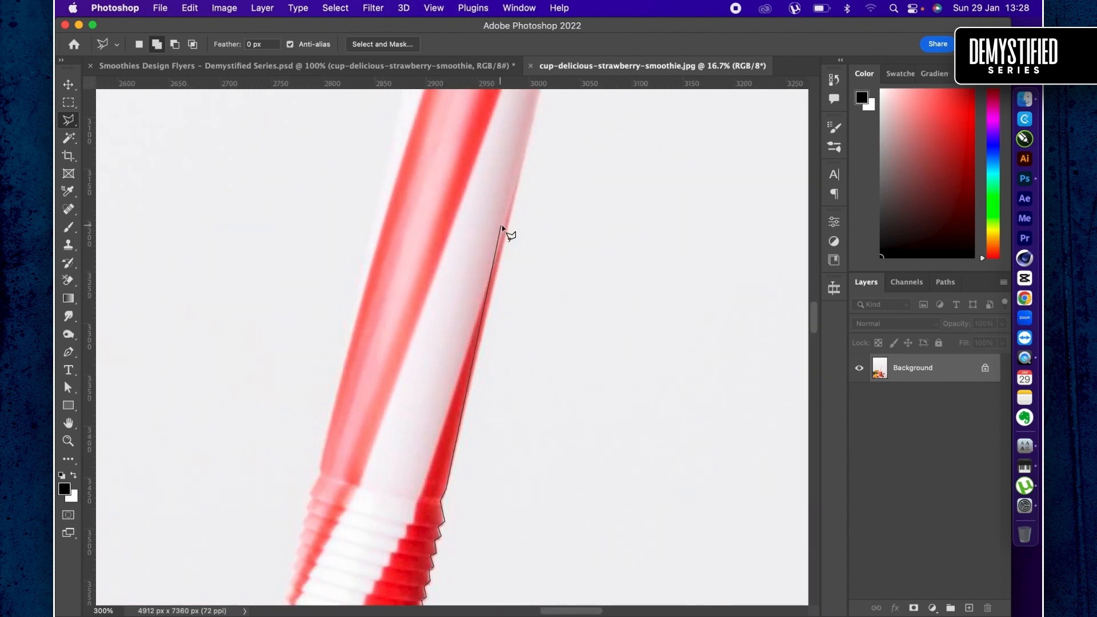
pyautogui.click(508, 223)
pyautogui.scroll(10, 509, 226)
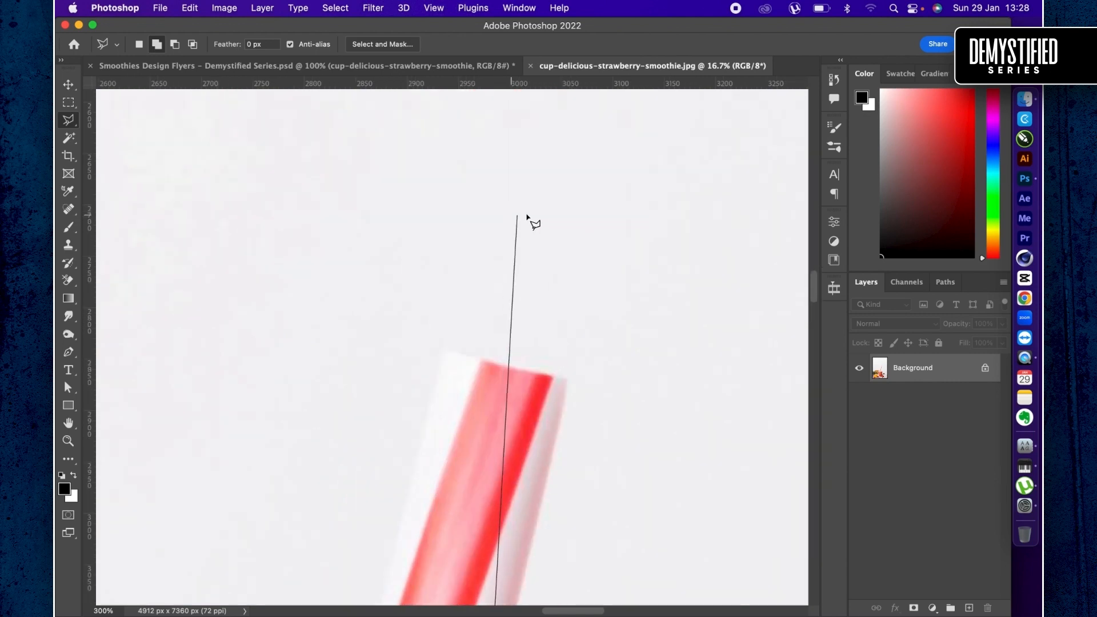
pyautogui.click(569, 380)
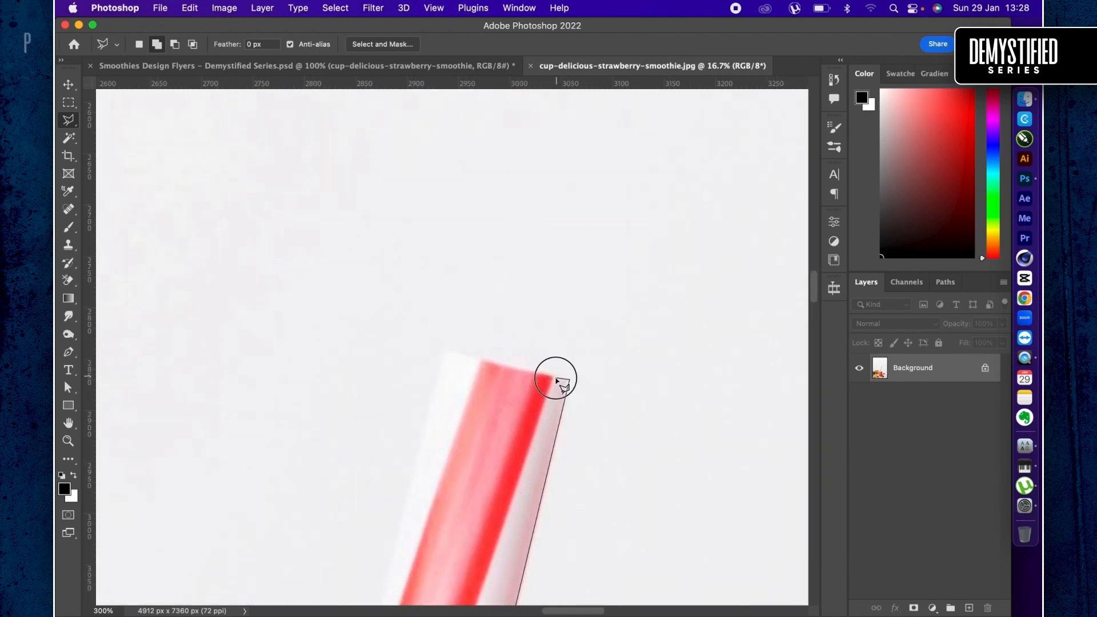
pyautogui.click(493, 364)
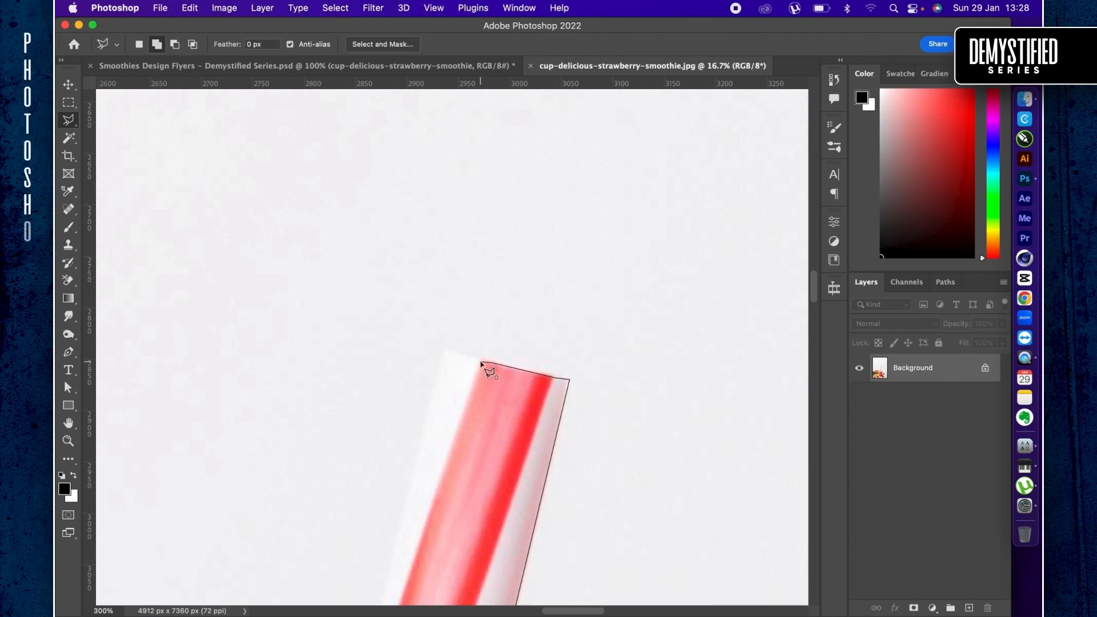
# - Carry the lasso outline outside the photo's right edge and close it to select the background right of the cup
pyautogui.scroll(-10, 482, 363)
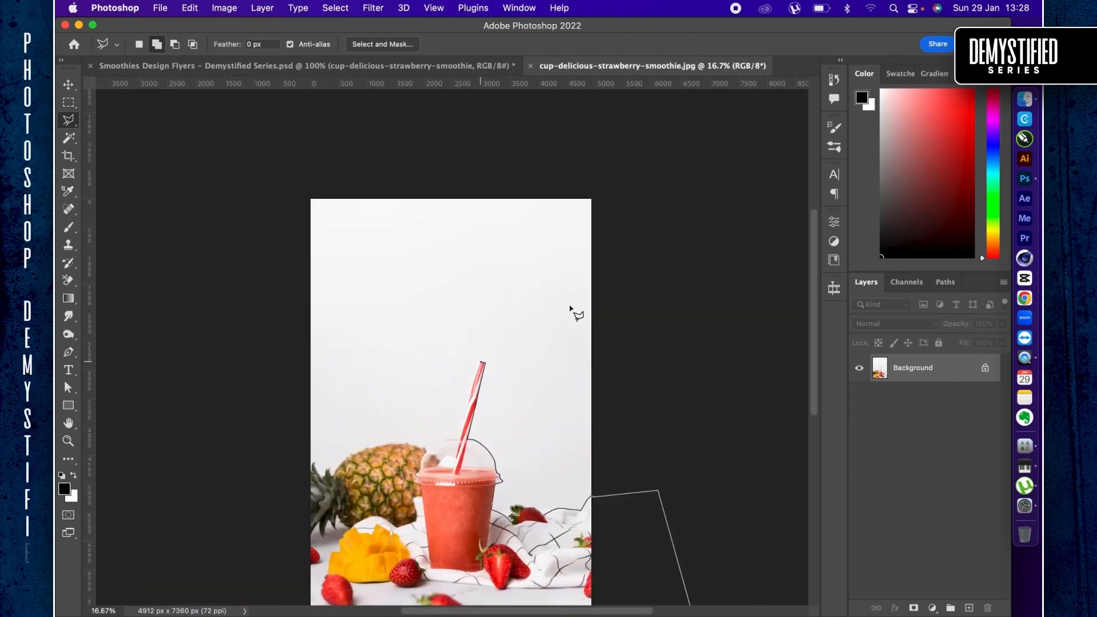
pyautogui.click(687, 292)
pyautogui.scroll(-5, 692, 295)
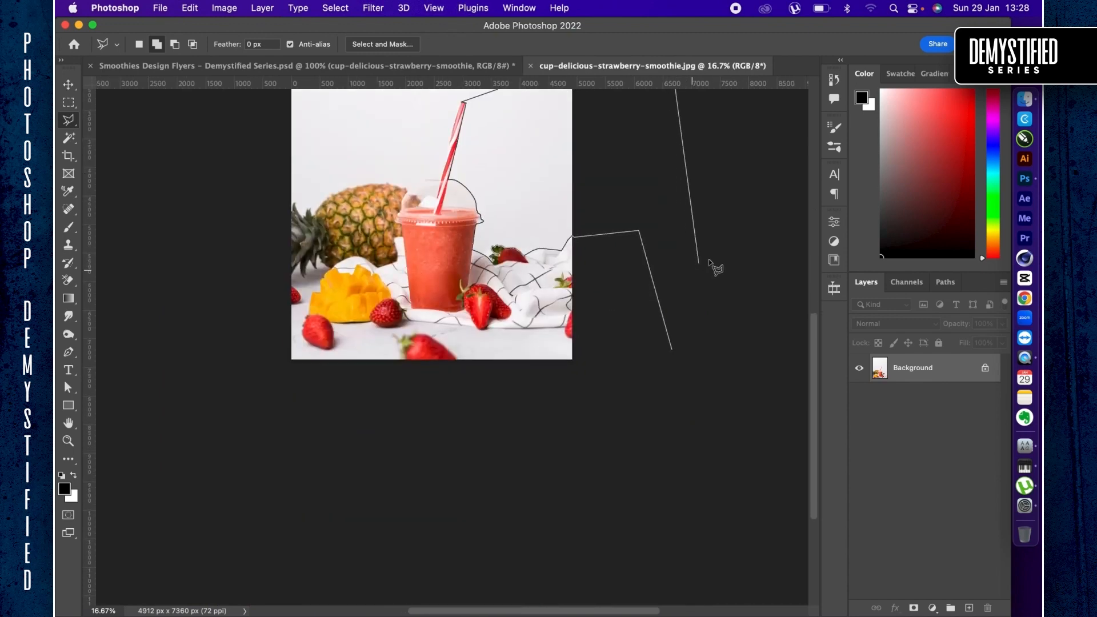
pyautogui.doubleClick(723, 297)
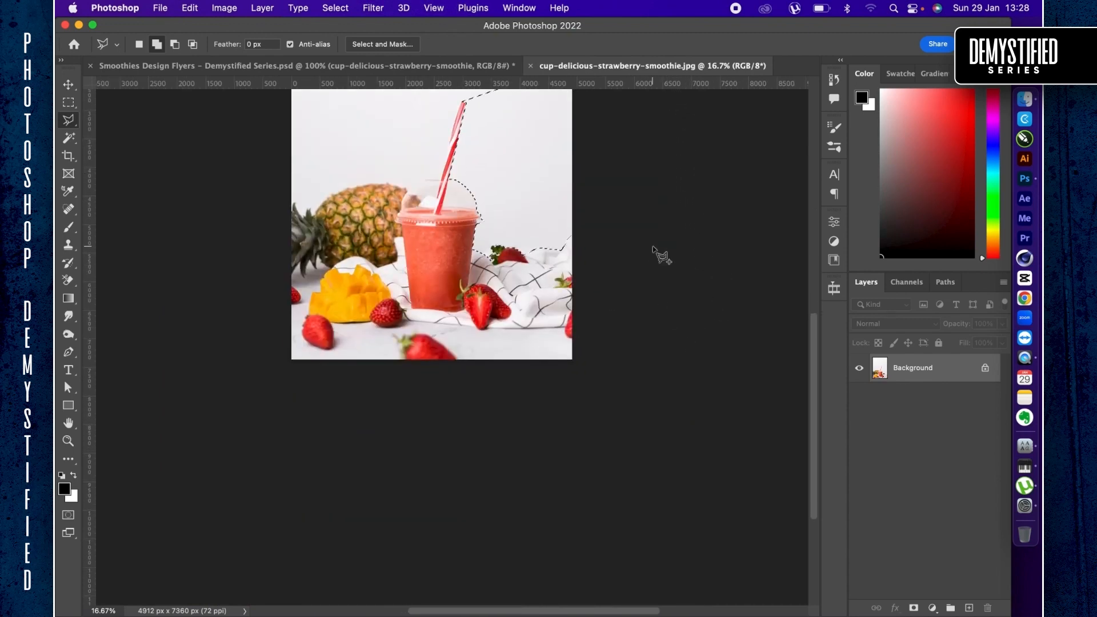
# - Start an additional lasso outline outside the photo's left edge, running around the top of the canvas to its right side
pyautogui.scroll(3, 661, 252)
pyautogui.click(266, 304)
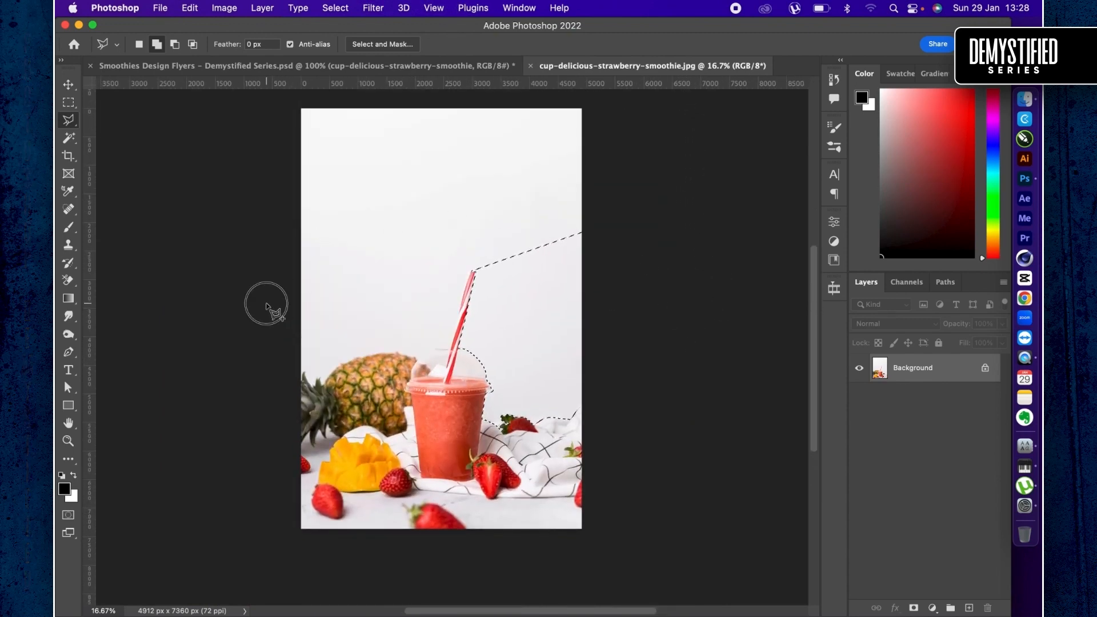
pyautogui.click(245, 89)
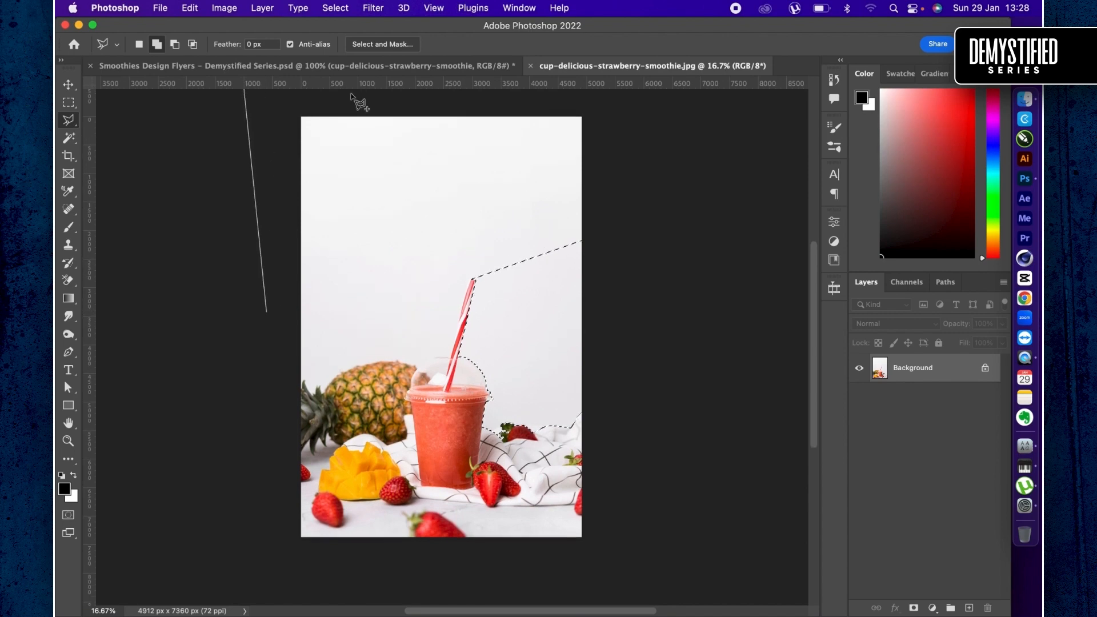
pyautogui.click(644, 113)
pyautogui.click(619, 264)
# - Bring the additional lasso outline in through the existing selection to the area just above the straw's tip
pyautogui.scroll(4, 487, 273)
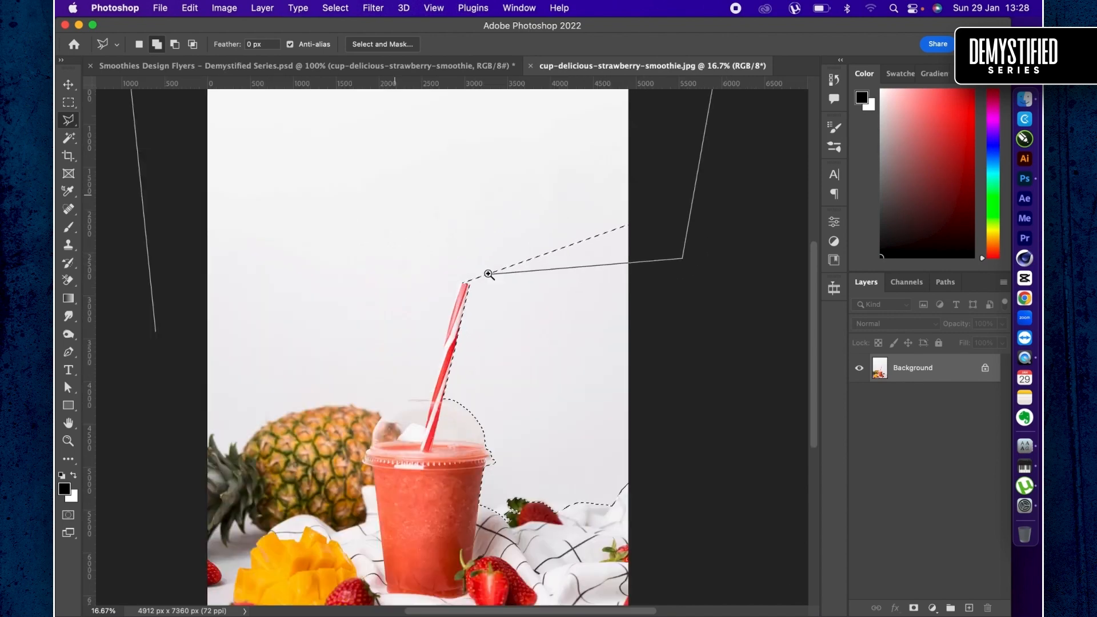
pyautogui.scroll(5, 489, 276)
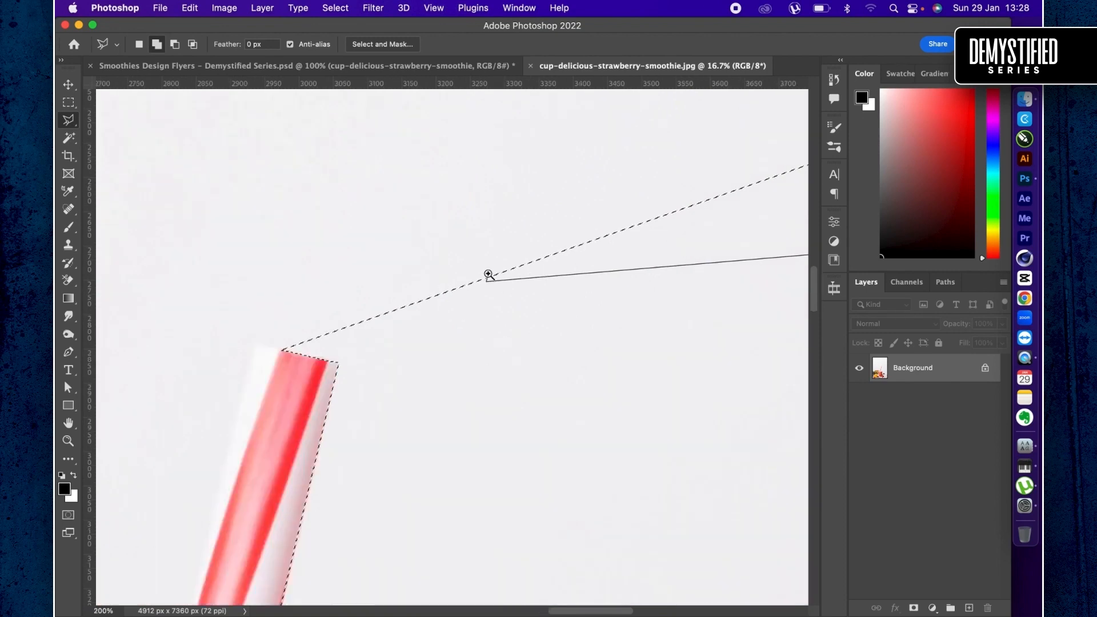
pyautogui.click(484, 289)
pyautogui.hscroll(-10, 360, 359)
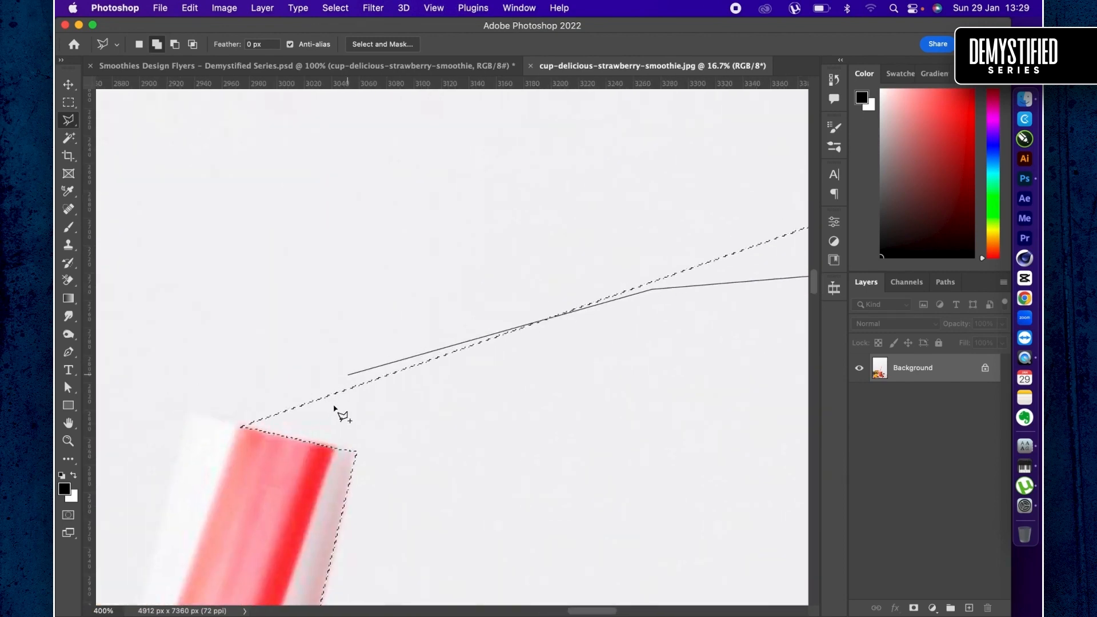
pyautogui.click(463, 429)
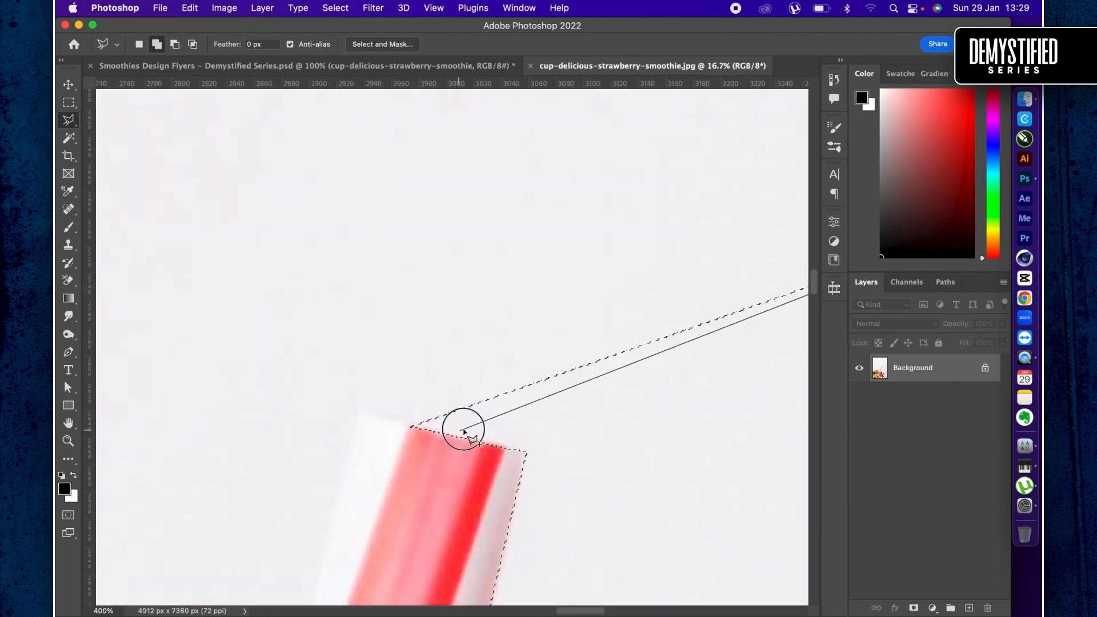
# - Carry the lasso outline across the rest of the straw's tip and down its left edge to the ribbed bend
pyautogui.click(413, 427)
pyautogui.click(358, 414)
pyautogui.scroll(-10, 360, 416)
pyautogui.hscroll(-5, 360, 416)
pyautogui.scroll(-10, 436, 497)
pyautogui.hscroll(-4, 436, 498)
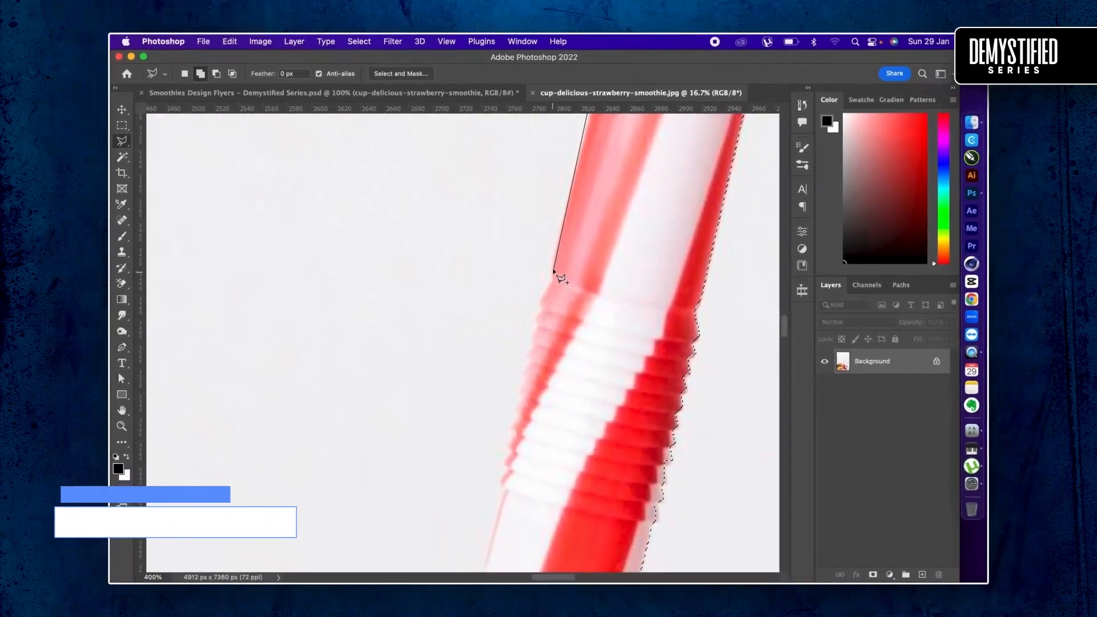
pyautogui.click(554, 262)
pyautogui.click(553, 277)
# - Trace the lasso outline along the left edge of the upper ridges of the straw's ribbed bend
pyautogui.click(538, 303)
pyautogui.click(544, 306)
pyautogui.click(537, 319)
pyautogui.click(539, 324)
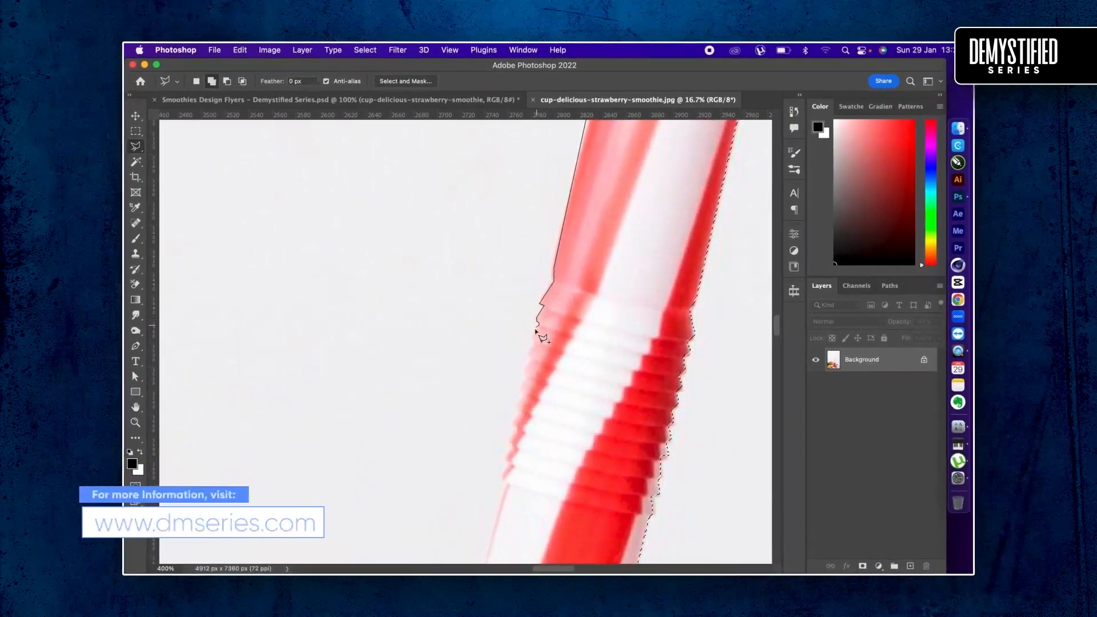
pyautogui.click(532, 338)
pyautogui.click(535, 341)
pyautogui.click(528, 352)
pyautogui.click(530, 360)
pyautogui.click(524, 370)
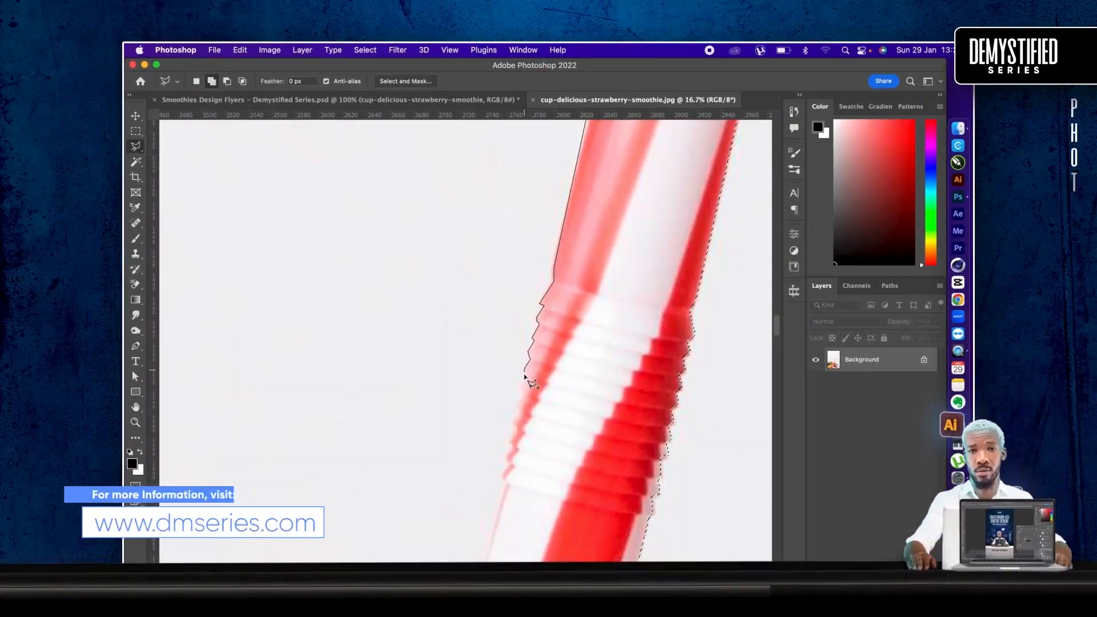
# - Trace the lasso outline around the lower ridges of the ribbed bend to the smooth part of the straw
pyautogui.click(526, 377)
pyautogui.click(521, 385)
pyautogui.click(522, 392)
pyautogui.click(517, 405)
pyautogui.click(519, 411)
pyautogui.click(511, 424)
pyautogui.click(515, 428)
pyautogui.click(511, 440)
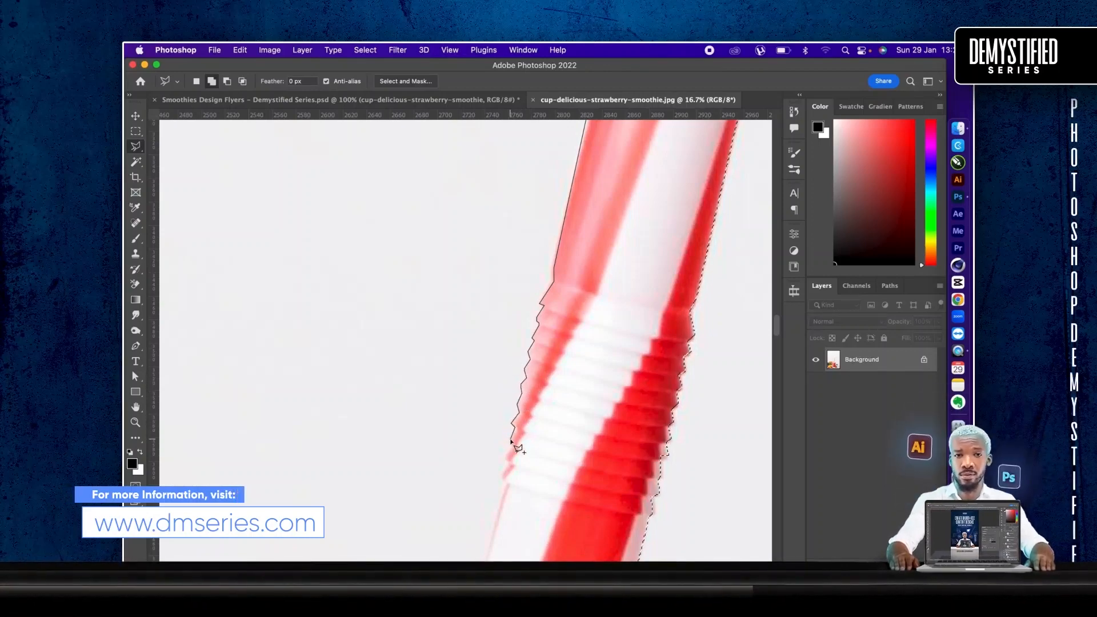
pyautogui.click(512, 445)
pyautogui.click(505, 456)
pyautogui.click(506, 463)
pyautogui.click(502, 475)
# - Extend the lasso outline down the straw's left edge to the dome lid's opening and along its upper rim to the left end
pyautogui.scroll(-6, 506, 474)
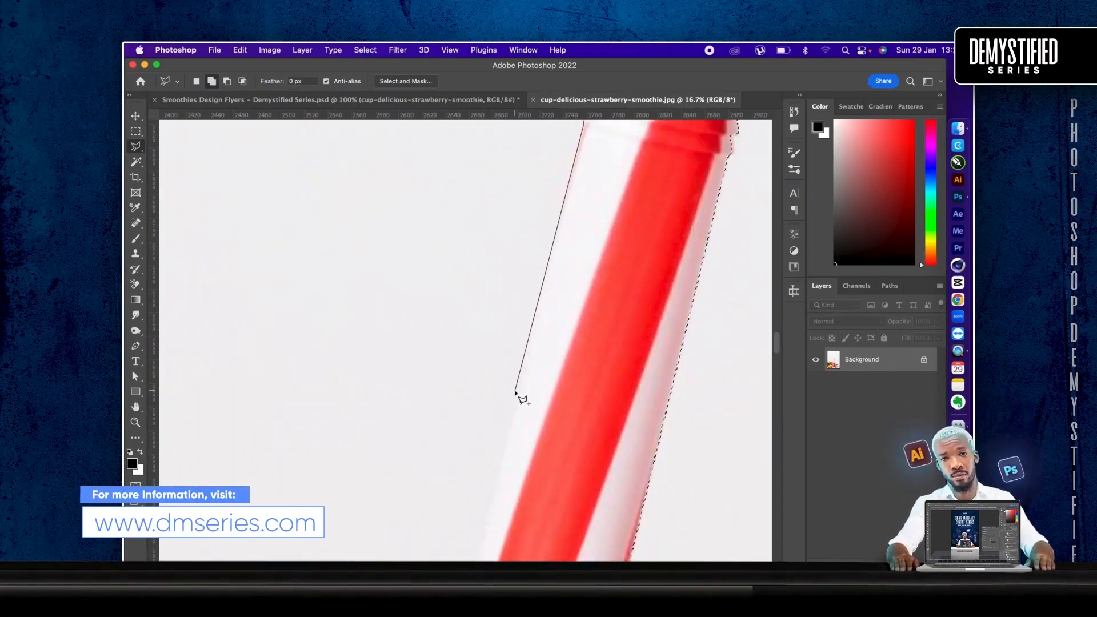
pyautogui.scroll(-7, 516, 392)
pyautogui.click(571, 373)
pyautogui.click(452, 375)
pyautogui.click(384, 377)
pyautogui.click(301, 379)
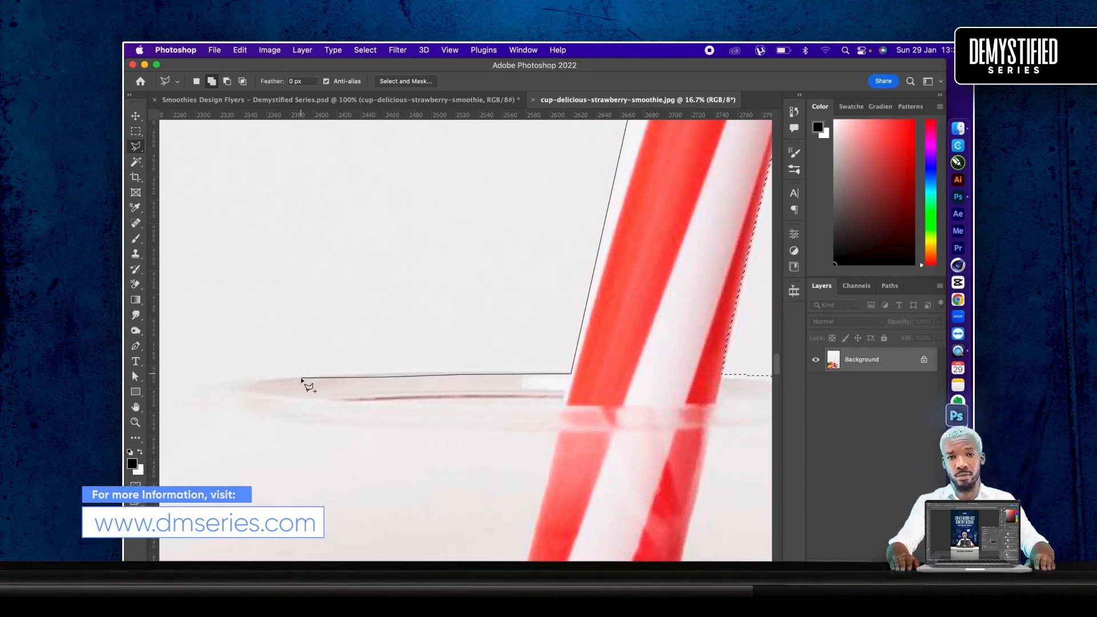
pyautogui.click(260, 381)
pyautogui.click(209, 386)
# - Trace the lasso outline along the upper left curve of the clear dome lid
pyautogui.moveTo(209, 386); pyautogui.dragTo(387, 305)
pyautogui.click(371, 316)
pyautogui.click(308, 333)
pyautogui.moveTo(308, 333); pyautogui.dragTo(459, 224)
pyautogui.click(421, 249)
pyautogui.click(327, 323)
pyautogui.click(284, 353)
# - Continue the lasso outline down the dome lid's left side to the base of the dome
pyautogui.moveTo(269, 358)
pyautogui.mouseDown()
pyautogui.moveTo(288, 333)
pyautogui.moveTo(476, 222)
pyautogui.mouseUp()
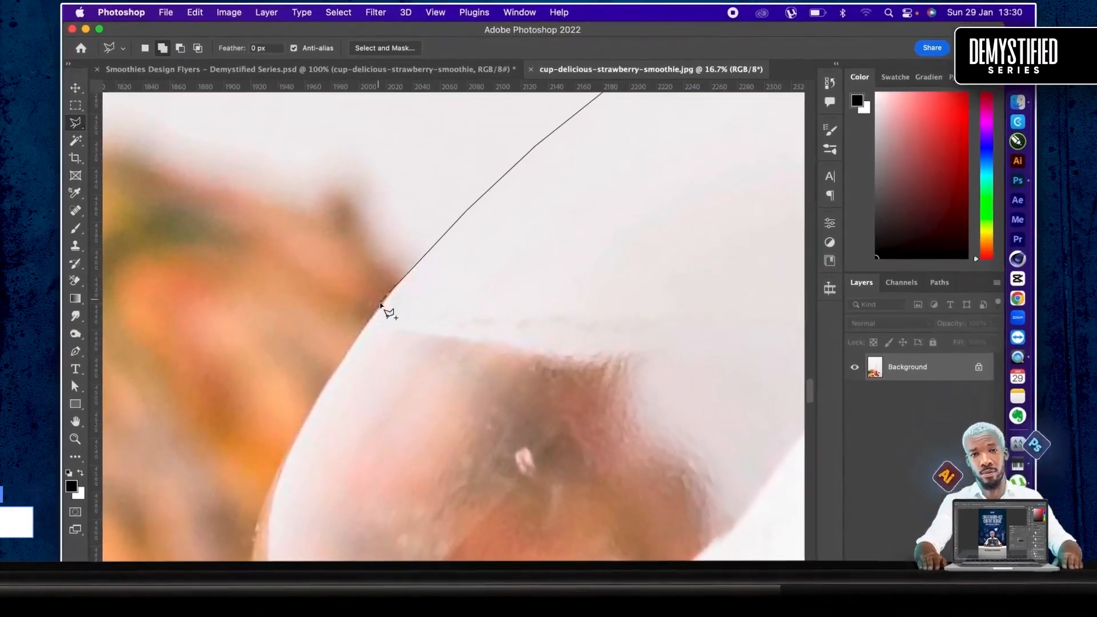
pyautogui.click(381, 304)
pyautogui.click(328, 382)
pyautogui.click(306, 418)
pyautogui.moveTo(316, 472); pyautogui.dragTo(446, 293)
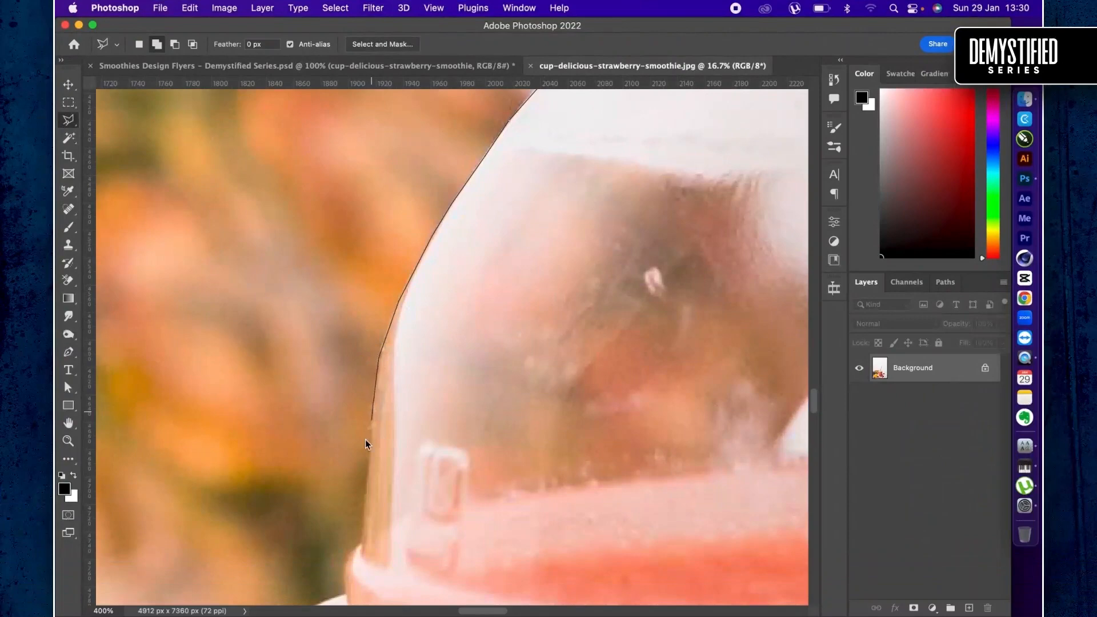
pyautogui.click(360, 550)
pyautogui.moveTo(360, 550); pyautogui.dragTo(527, 335)
# - Trace the lasso outline around the lid's left shoulder, ribbed band and flared lip to the top of the cup body
pyautogui.click(517, 346)
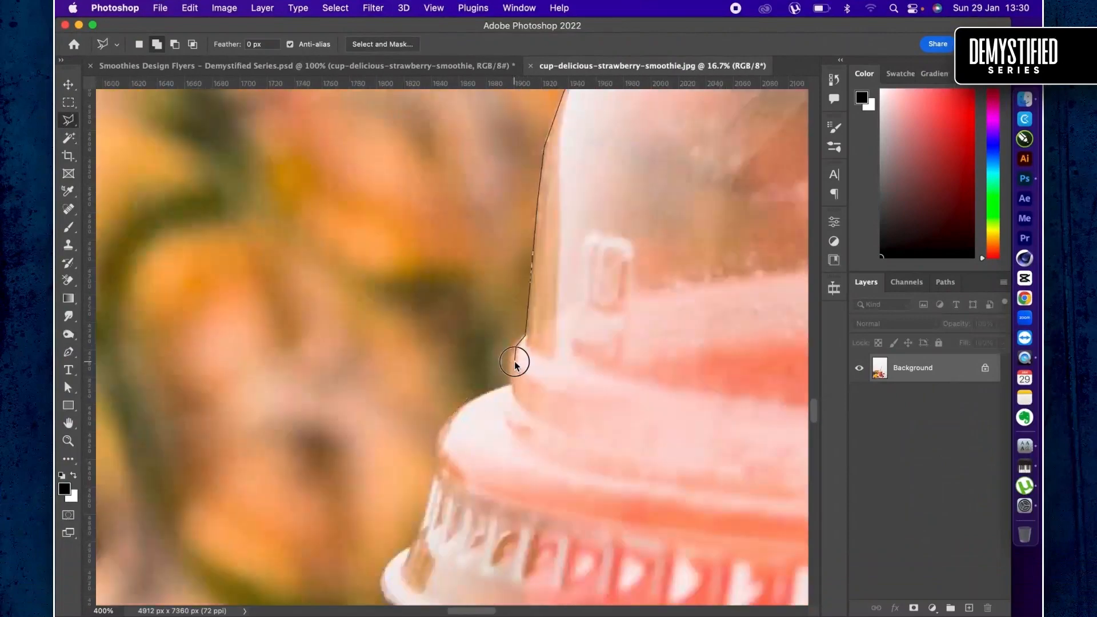
pyautogui.click(512, 384)
pyautogui.click(476, 398)
pyautogui.click(460, 411)
pyautogui.click(446, 433)
pyautogui.moveTo(446, 434); pyautogui.dragTo(495, 284)
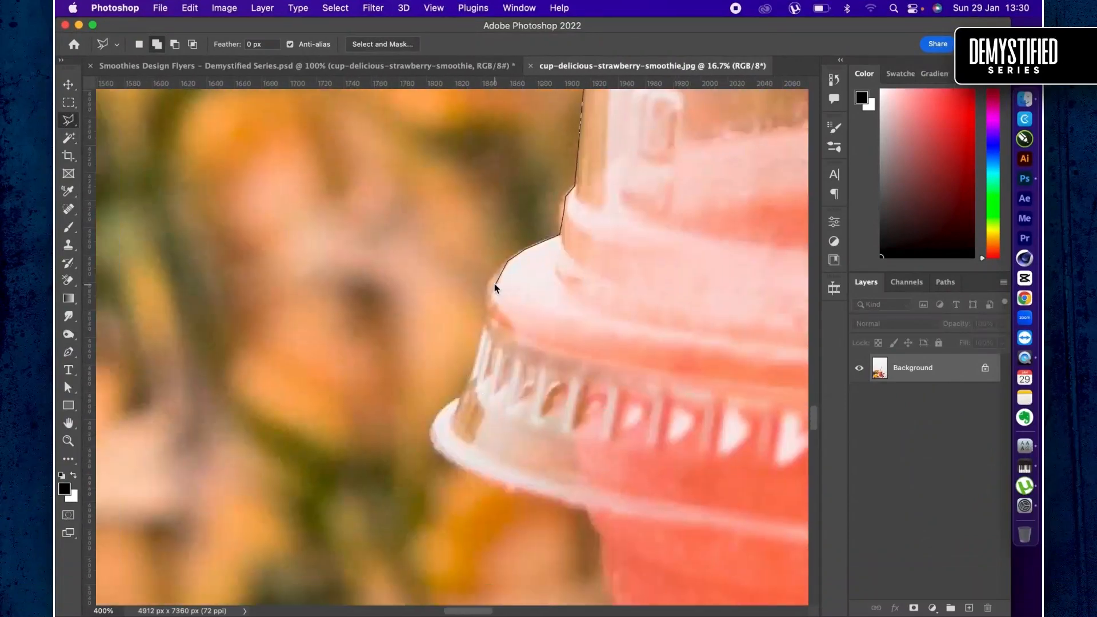
pyautogui.click(464, 393)
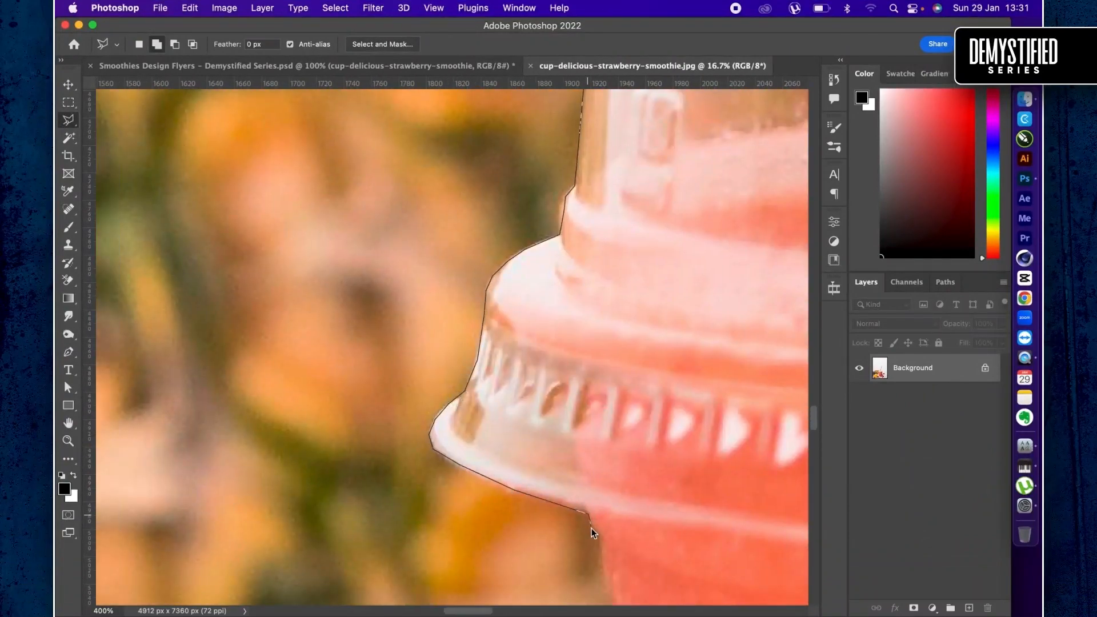
pyautogui.moveTo(592, 528); pyautogui.dragTo(620, 185)
pyautogui.moveTo(617, 354); pyautogui.dragTo(617, 248)
pyautogui.scroll(-5, 696, 380)
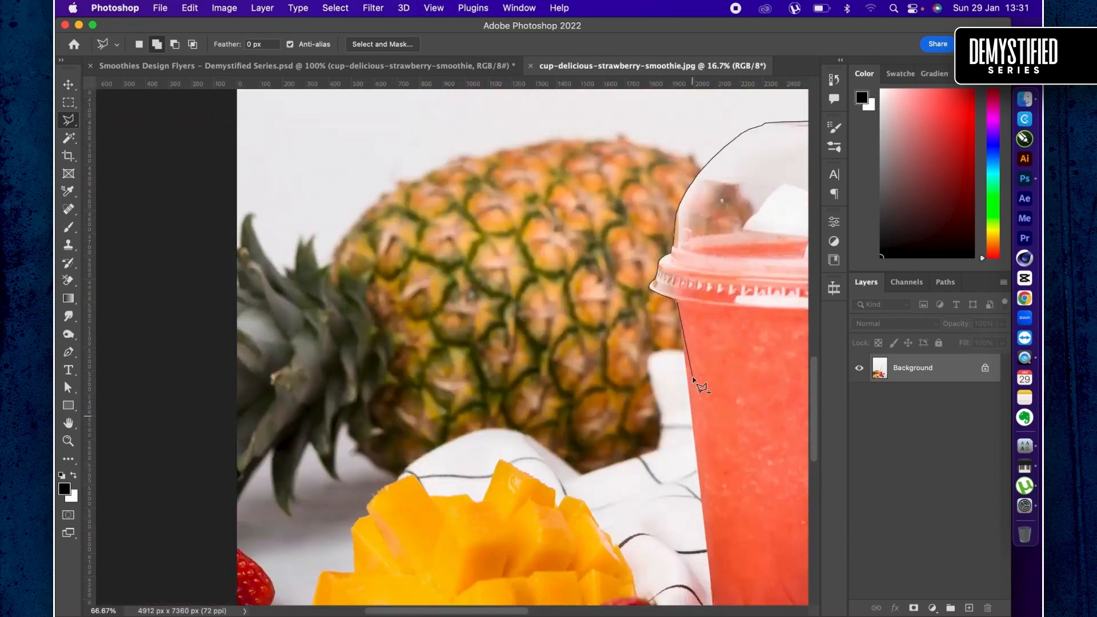
pyautogui.press('BackSpace')
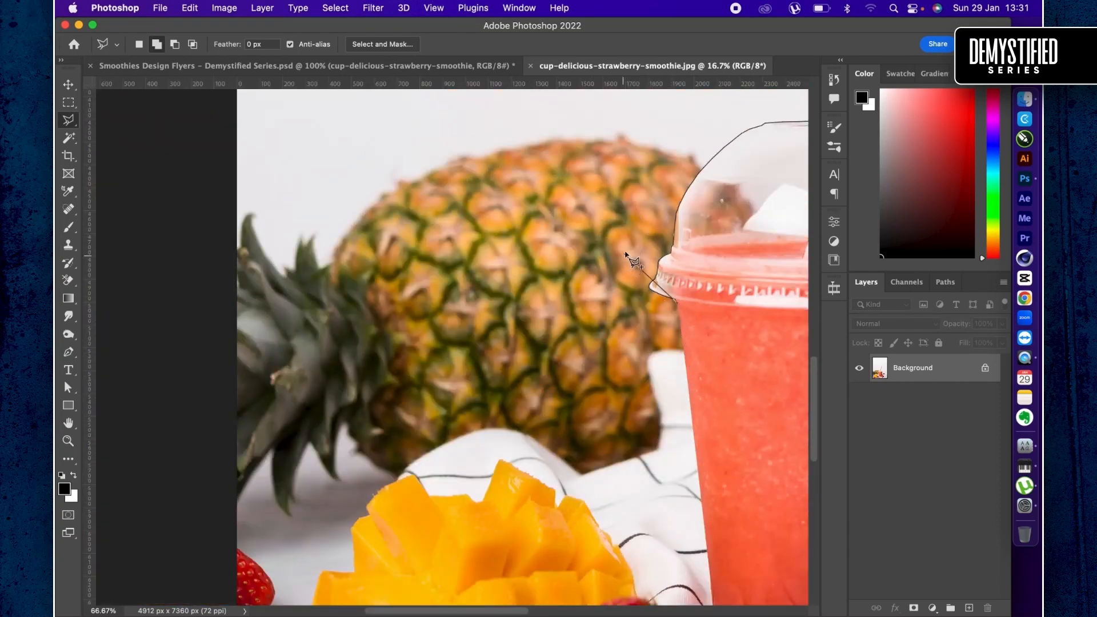
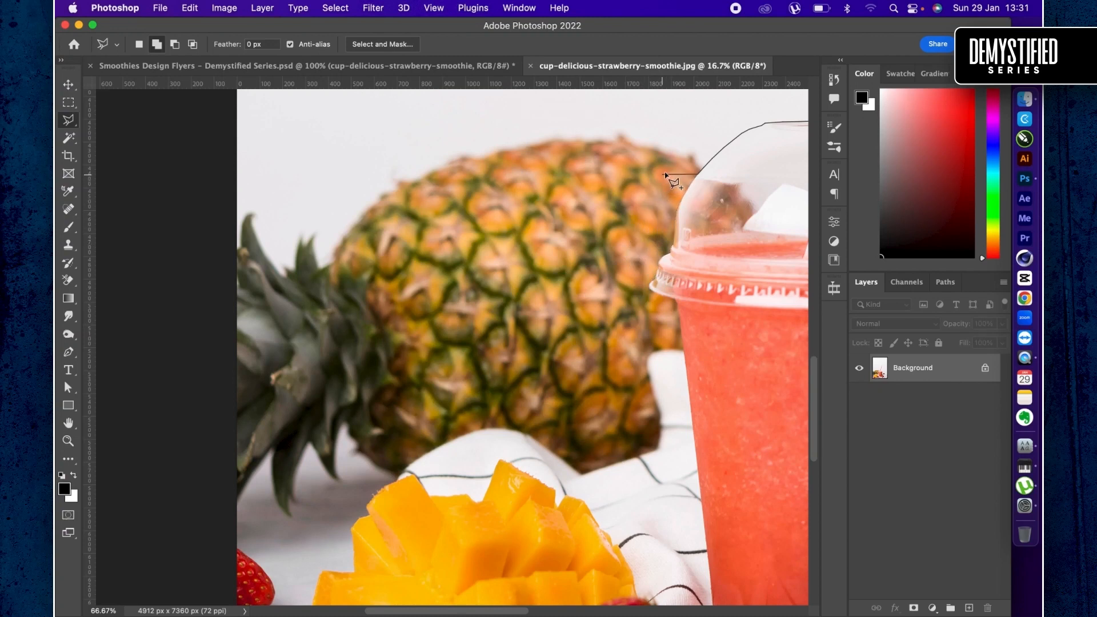
# - Continue the lasso outline from the dome lid along the pineapple's upper right edge and across its top
pyautogui.scroll(5, 689, 180)
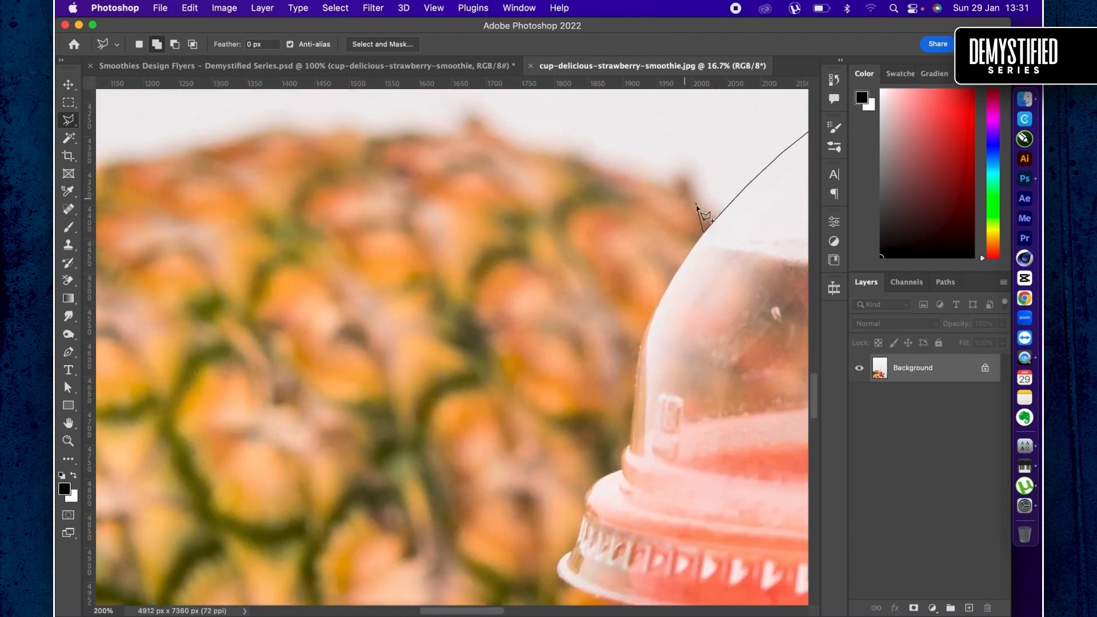
pyautogui.click(693, 202)
pyautogui.click(672, 191)
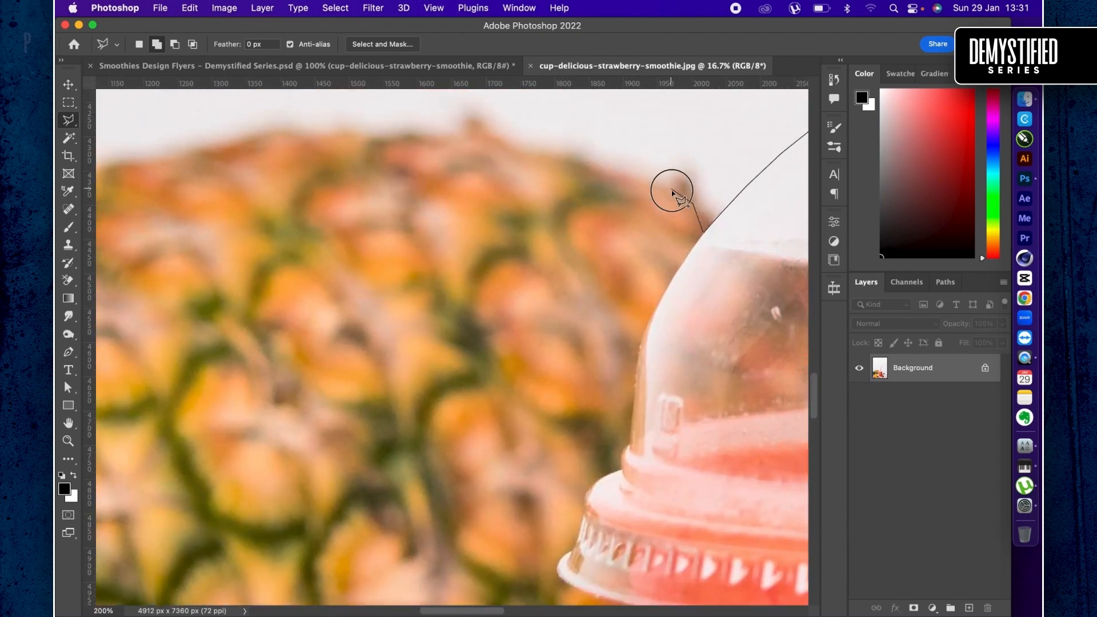
pyautogui.click(588, 170)
pyautogui.click(538, 161)
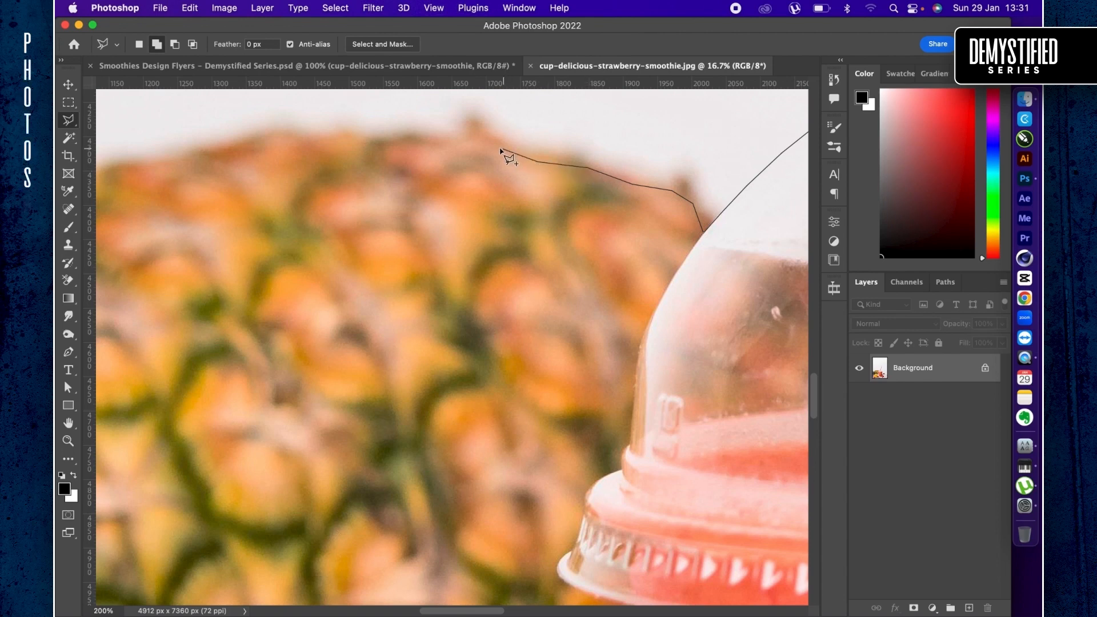
pyautogui.click(466, 141)
pyautogui.click(434, 145)
pyautogui.click(398, 139)
pyautogui.click(359, 141)
pyautogui.click(299, 142)
pyautogui.click(254, 140)
pyautogui.click(208, 155)
# - Trace the lasso outline down the pineapple's upper left curve to the base of its leaves
pyautogui.hscroll(-5, 170, 164)
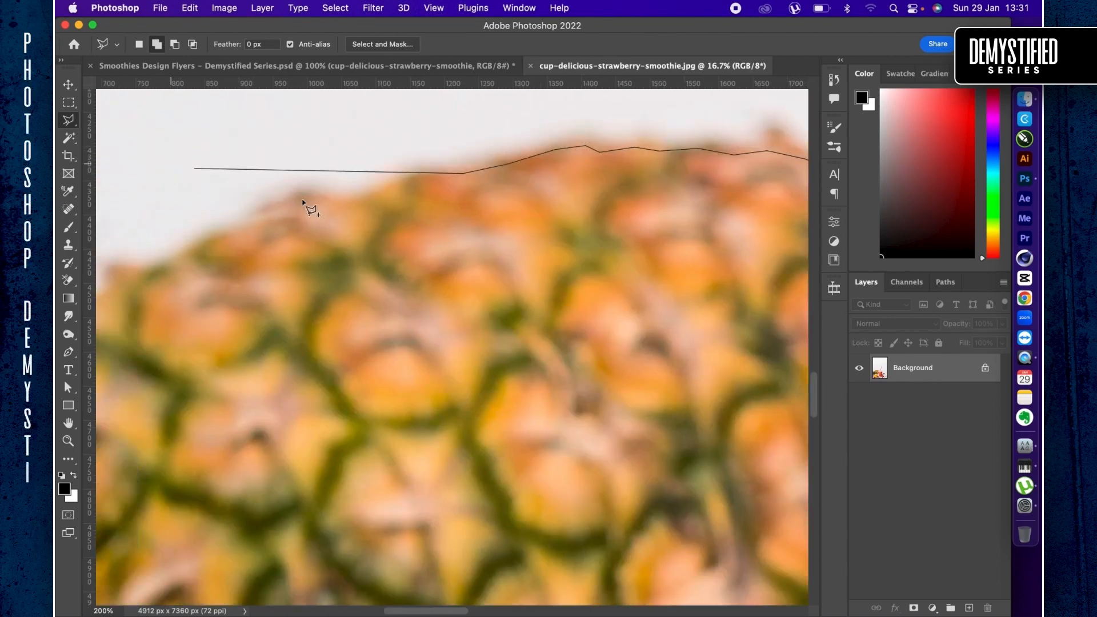
pyautogui.click(419, 173)
pyautogui.click(386, 186)
pyautogui.click(349, 197)
pyautogui.click(309, 185)
pyautogui.click(169, 269)
pyautogui.hscroll(-6, 170, 268)
pyautogui.click(534, 271)
pyautogui.click(520, 284)
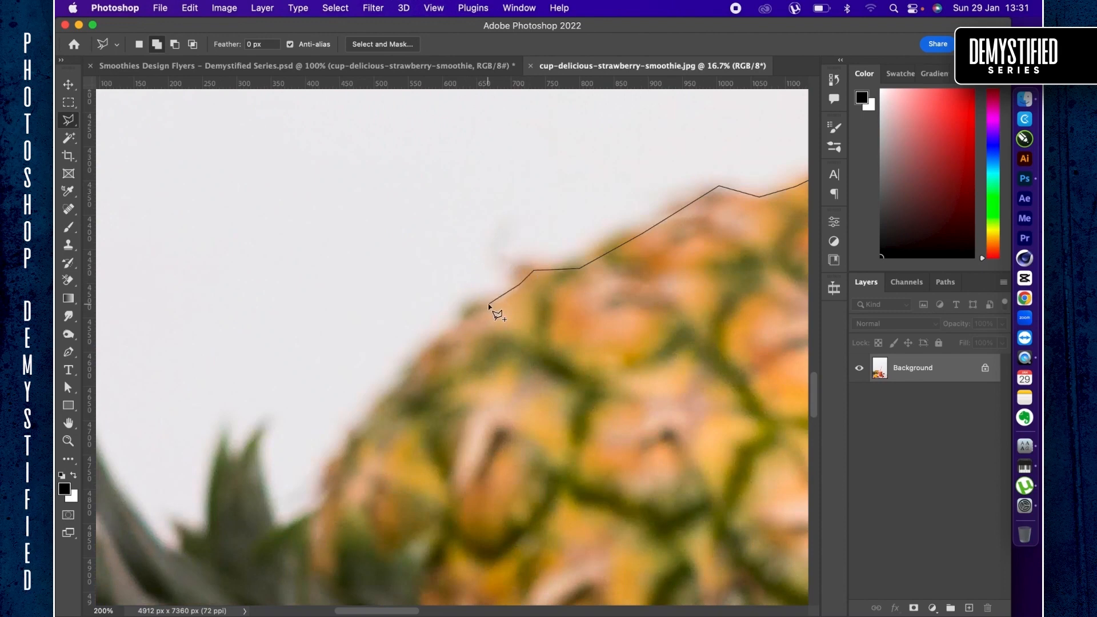
pyautogui.click(488, 305)
pyautogui.click(418, 360)
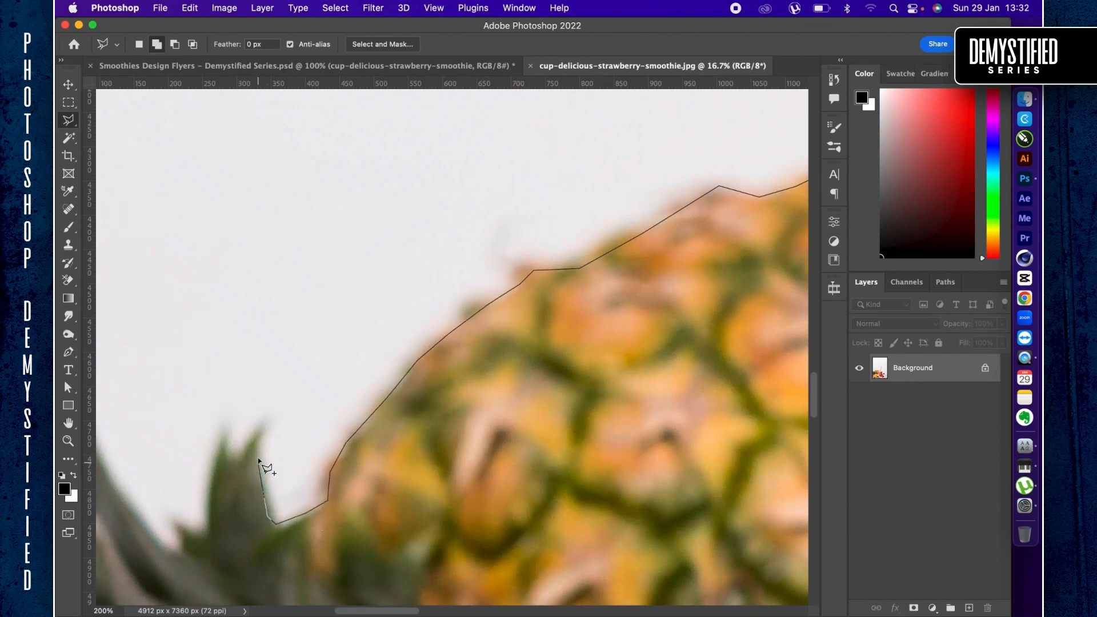
# - Trace the lasso outline around the pointed tips of the pineapple's leaves to the photo's left edge
pyautogui.click(244, 463)
pyautogui.click(230, 456)
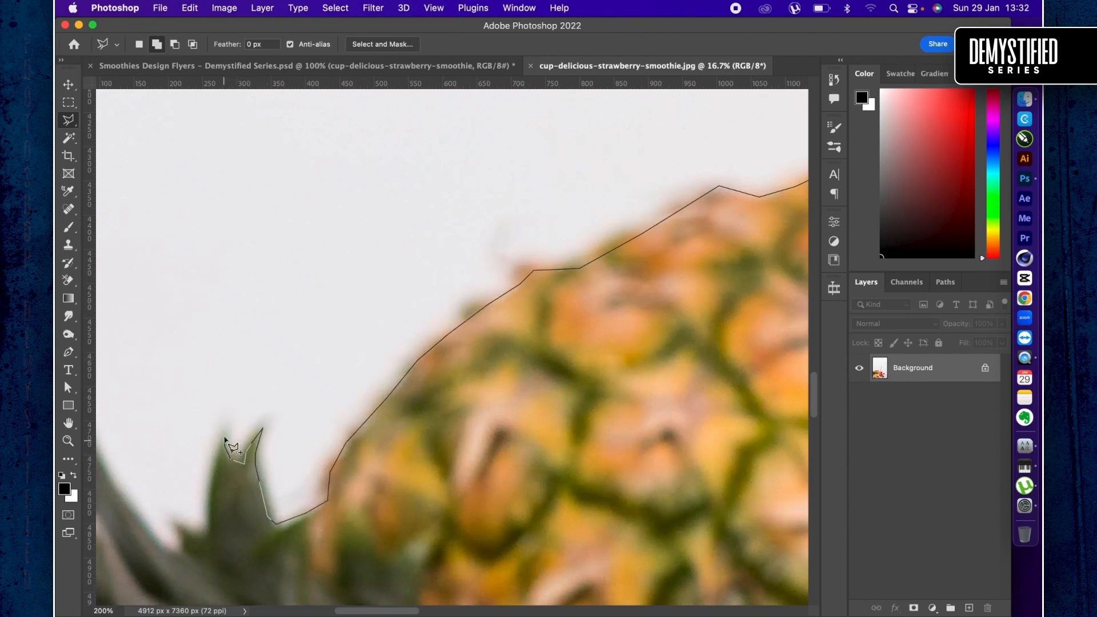
pyautogui.click(209, 493)
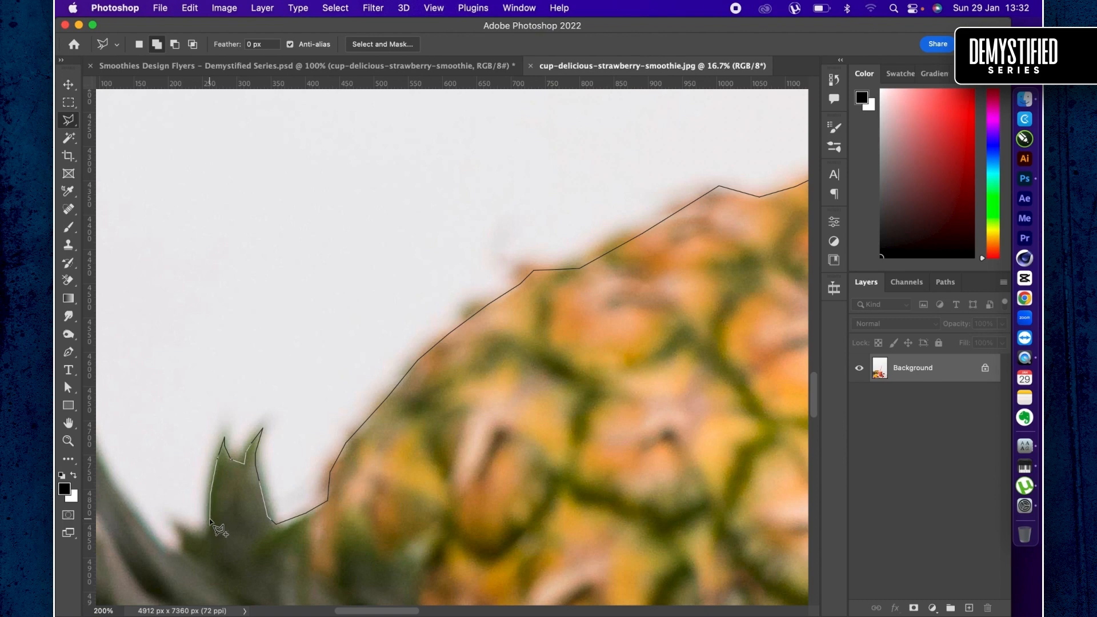
pyautogui.click(171, 554)
pyautogui.hscroll(-8, 170, 554)
pyautogui.moveTo(607, 534)
pyautogui.mouseDown()
pyautogui.moveTo(534, 404)
pyautogui.moveTo(533, 354)
pyautogui.moveTo(513, 367)
pyautogui.moveTo(502, 426)
pyautogui.mouseUp()
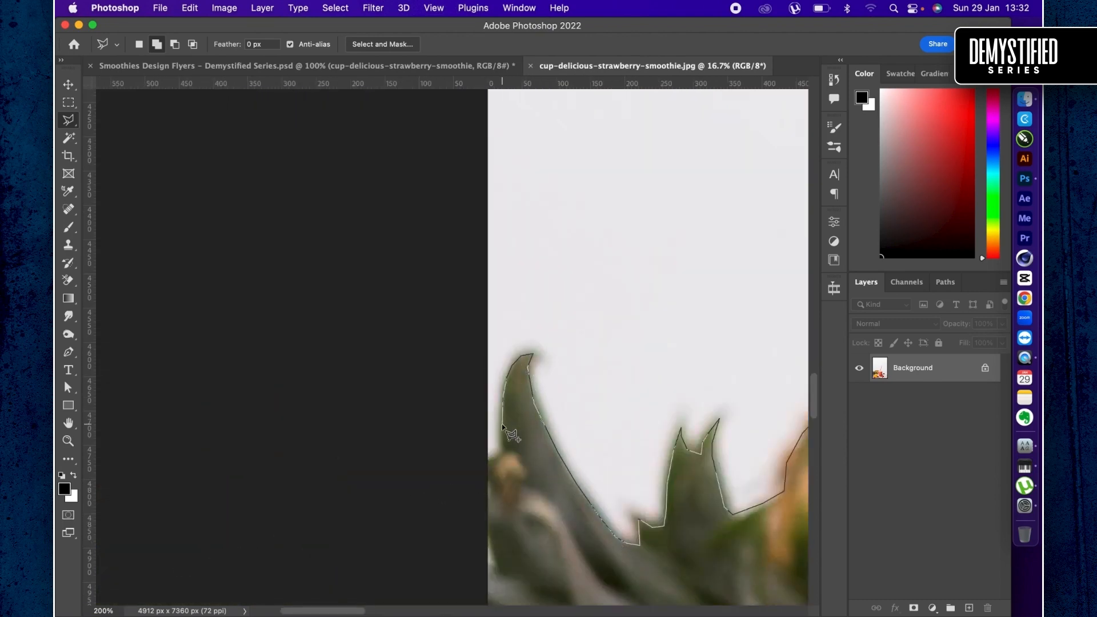
# - Run the lasso outline beyond the canvas's left edge and close it at its starting point
pyautogui.click(477, 466)
pyautogui.scroll(-2, 476, 466)
pyautogui.doubleClick(359, 459)
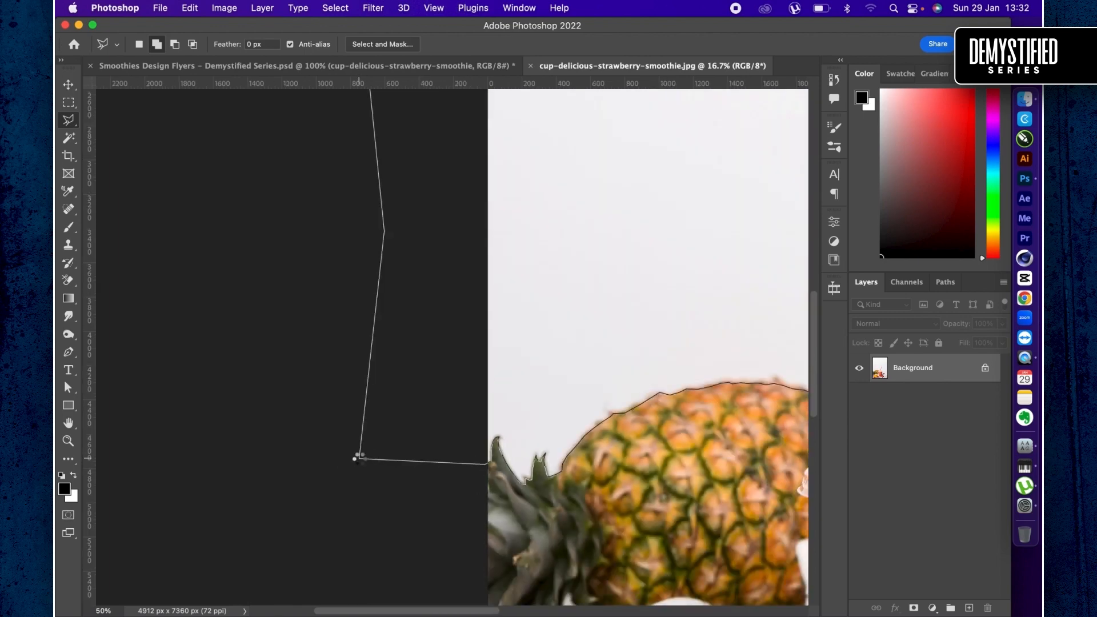
pyautogui.scroll(-3, 360, 464)
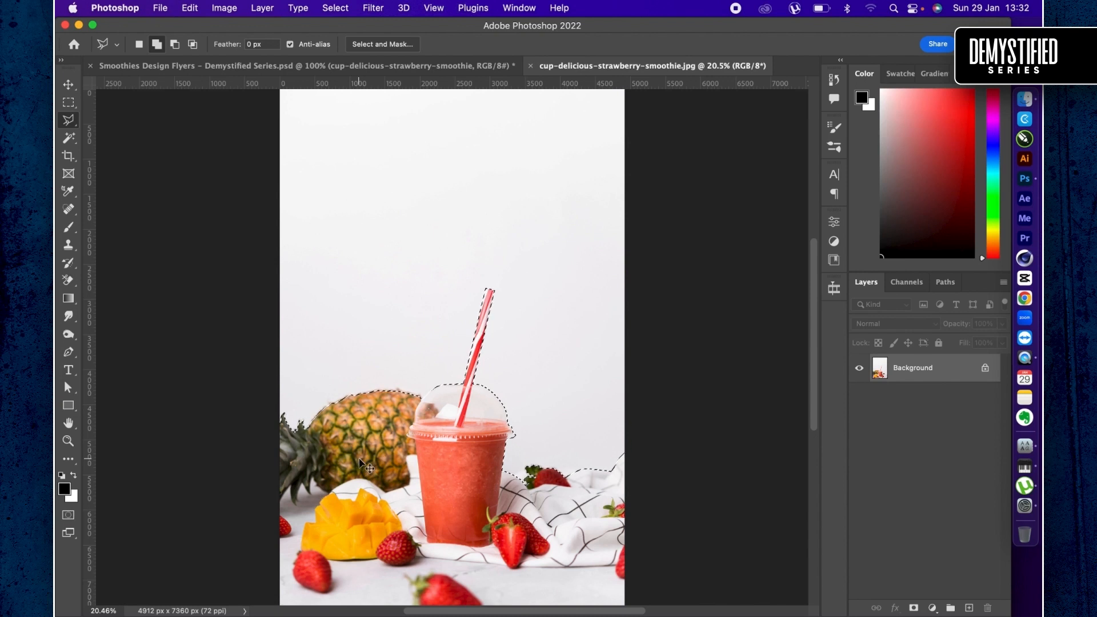
# - Invert the selection and add a layer mask that hides the plain backdrop behind the cup and fruit
pyautogui.press('super+j')
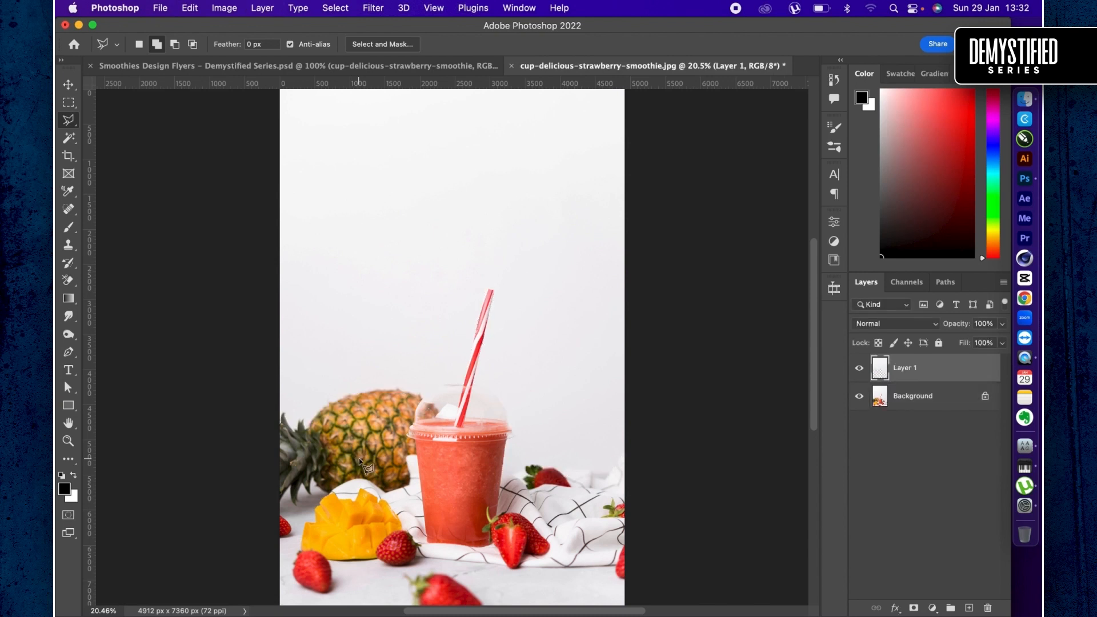
pyautogui.press('super+z')
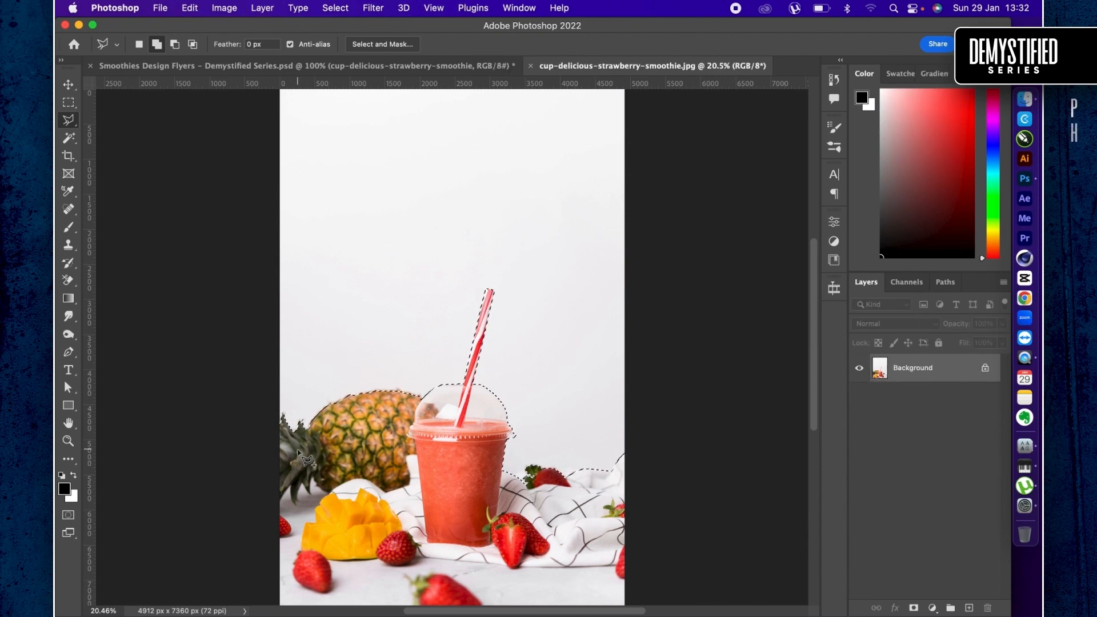
pyautogui.press('super+shift+i')
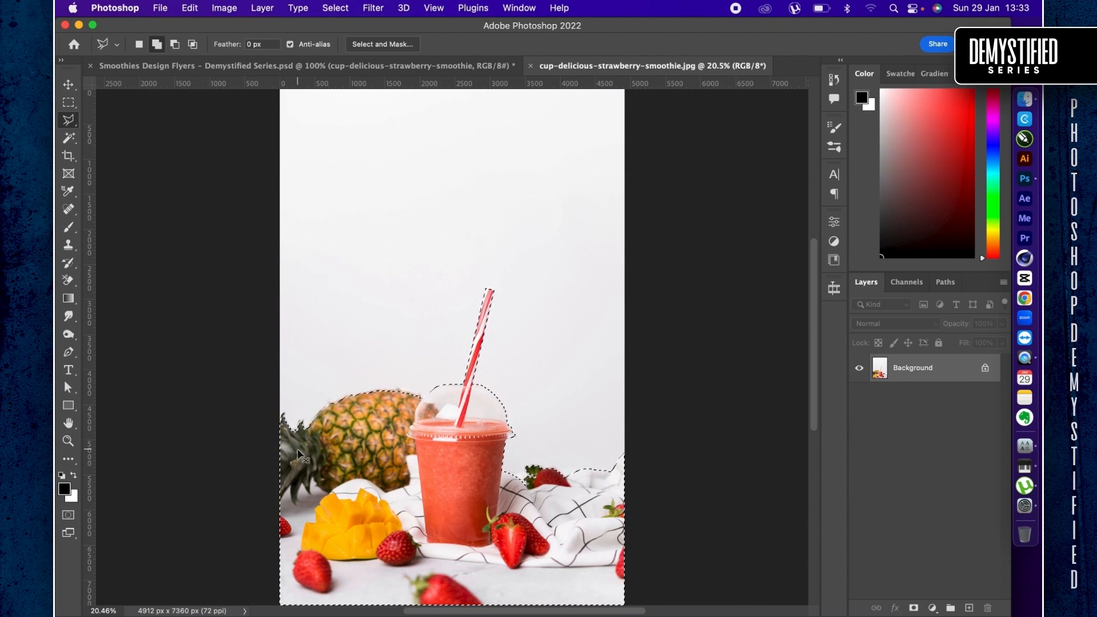
pyautogui.click(914, 608)
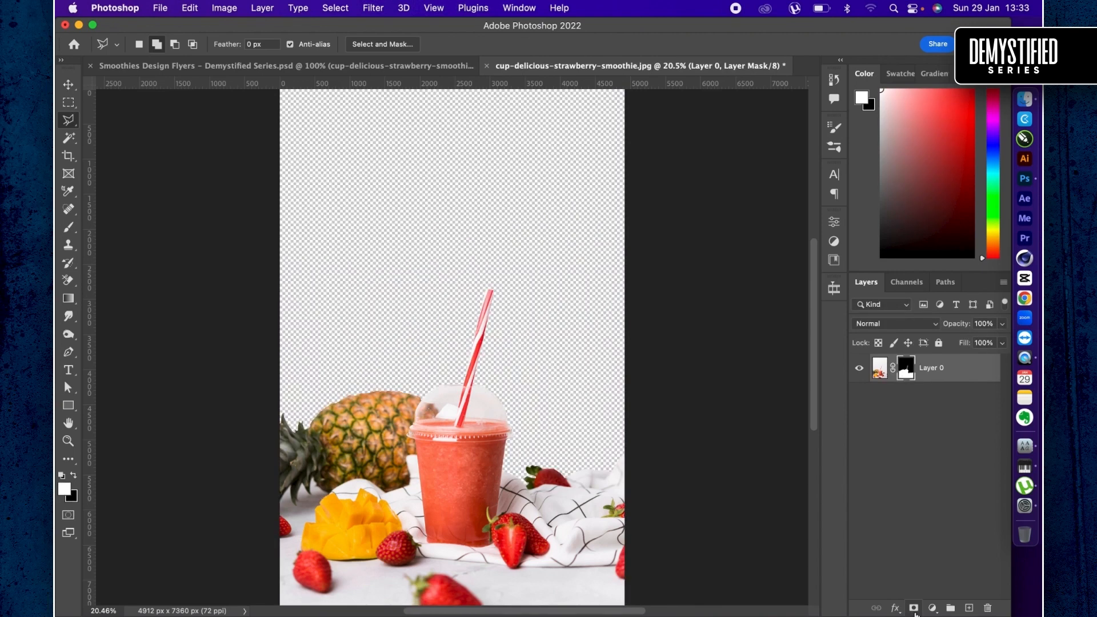
# - Bring the masked smoothie photo into Artboard 1 copy 2 of the Smoothies Design Flyers document
pyautogui.press('v')
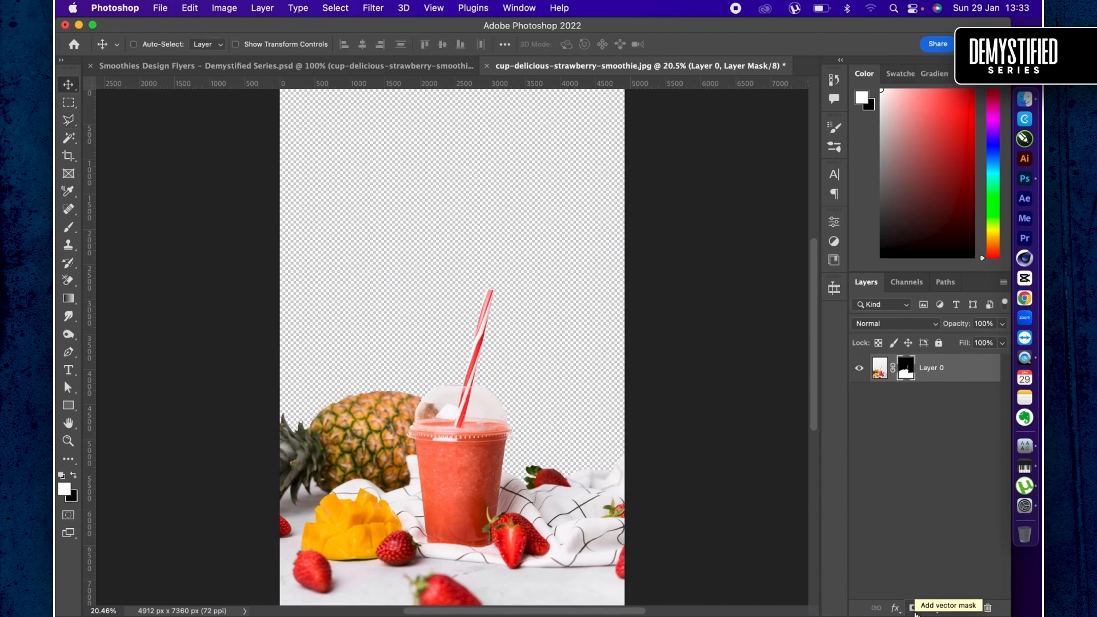
pyautogui.moveTo(445, 424); pyautogui.dragTo(540, 284)
pyautogui.scroll(-5, 916, 562)
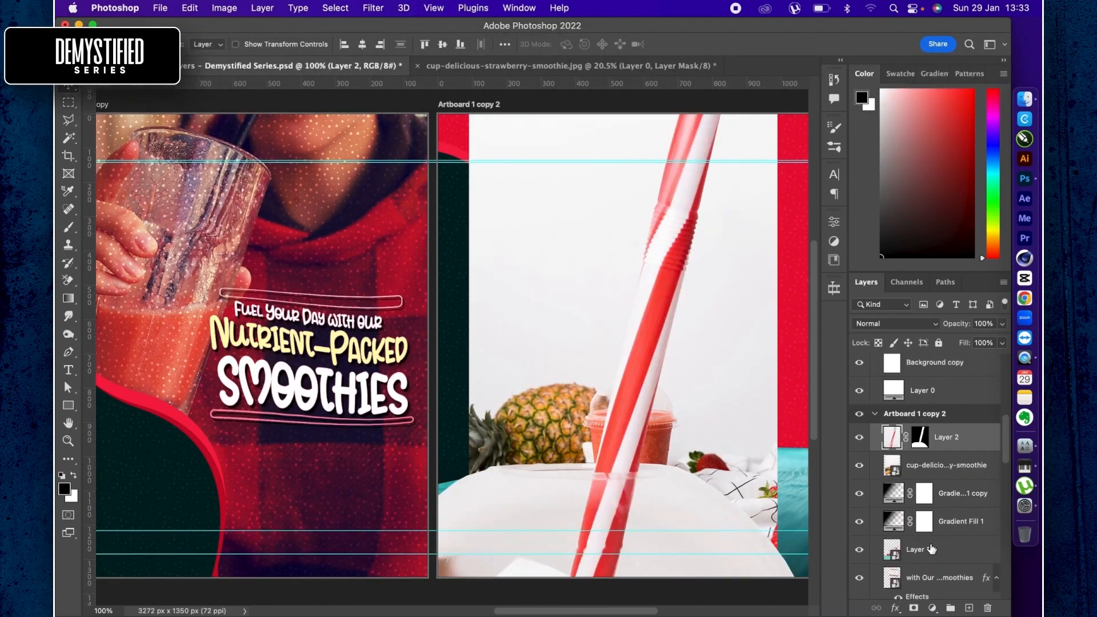
# - Delete the unmasked cup-delicious-strawberry-smoothie layer and convert the masked Layer 2 to a smart object
pyautogui.click(965, 473)
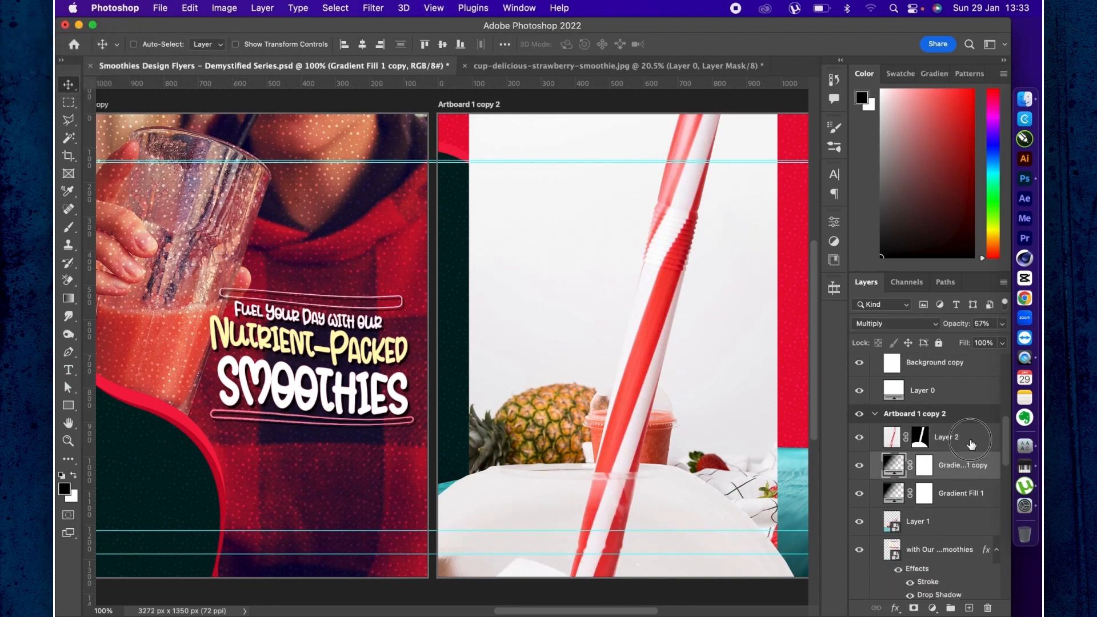
pyautogui.click(970, 439)
pyautogui.rightClick(970, 440)
pyautogui.scroll(-5, 873, 536)
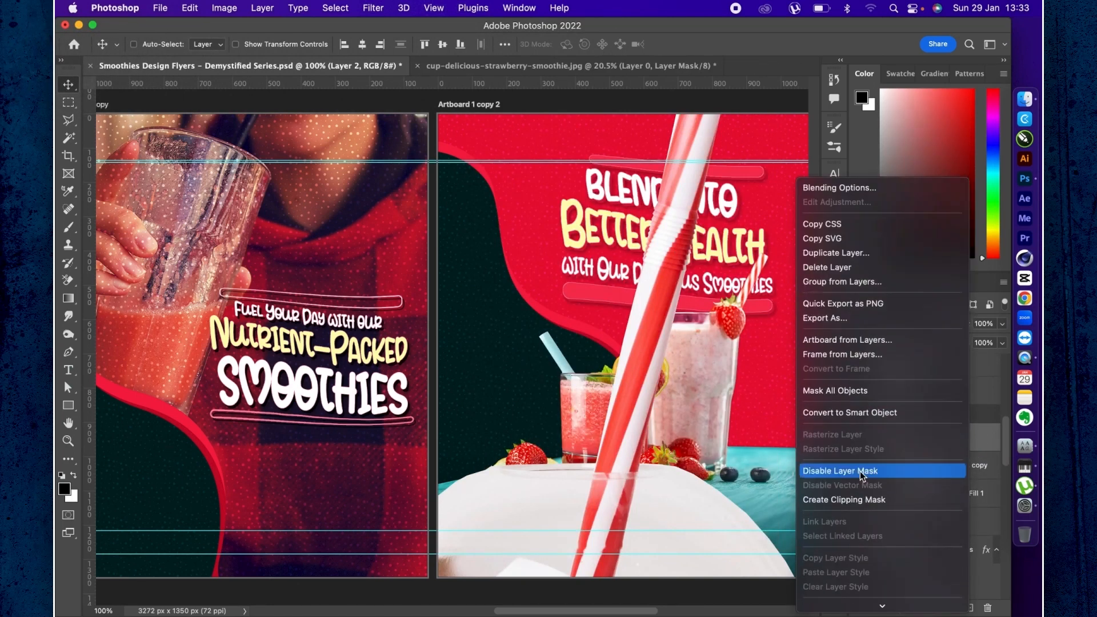
pyautogui.click(854, 421)
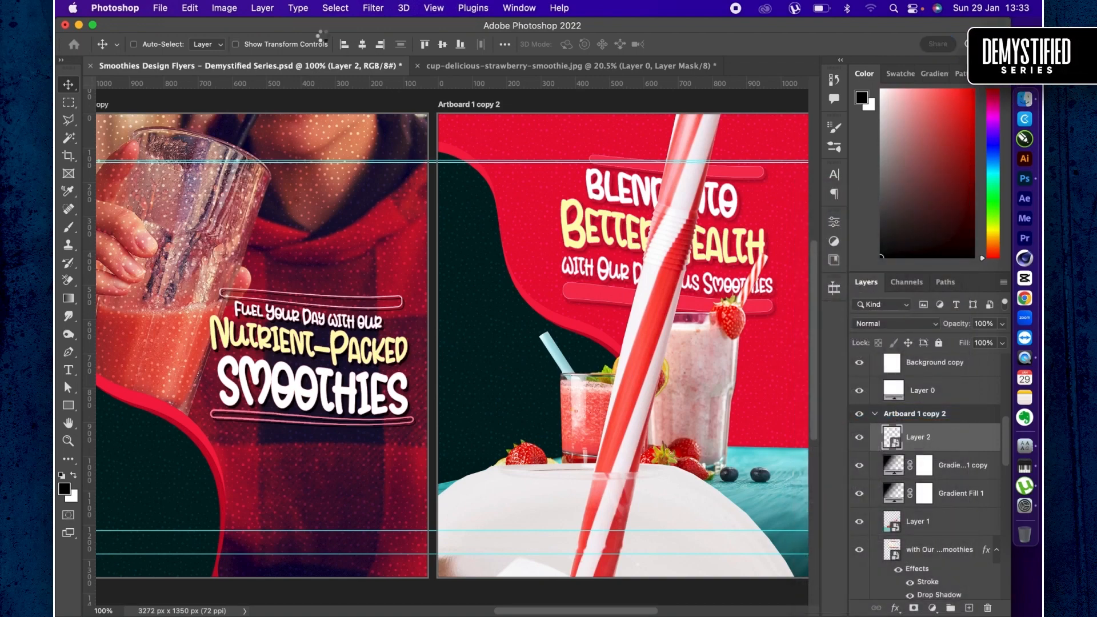
# - Scale the cutout photo to 22% and position it across the full width of the third artboard's lower part
pyautogui.press('super+t')
pyautogui.moveTo(375, 44); pyautogui.dragTo(318, 43)
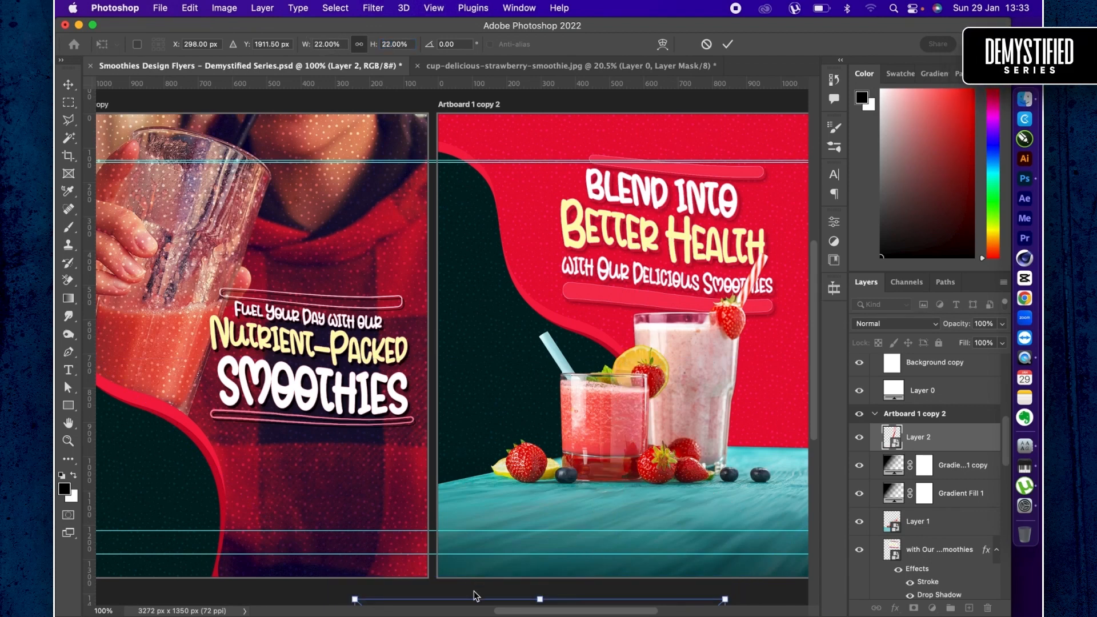
pyautogui.moveTo(475, 597); pyautogui.dragTo(608, 282)
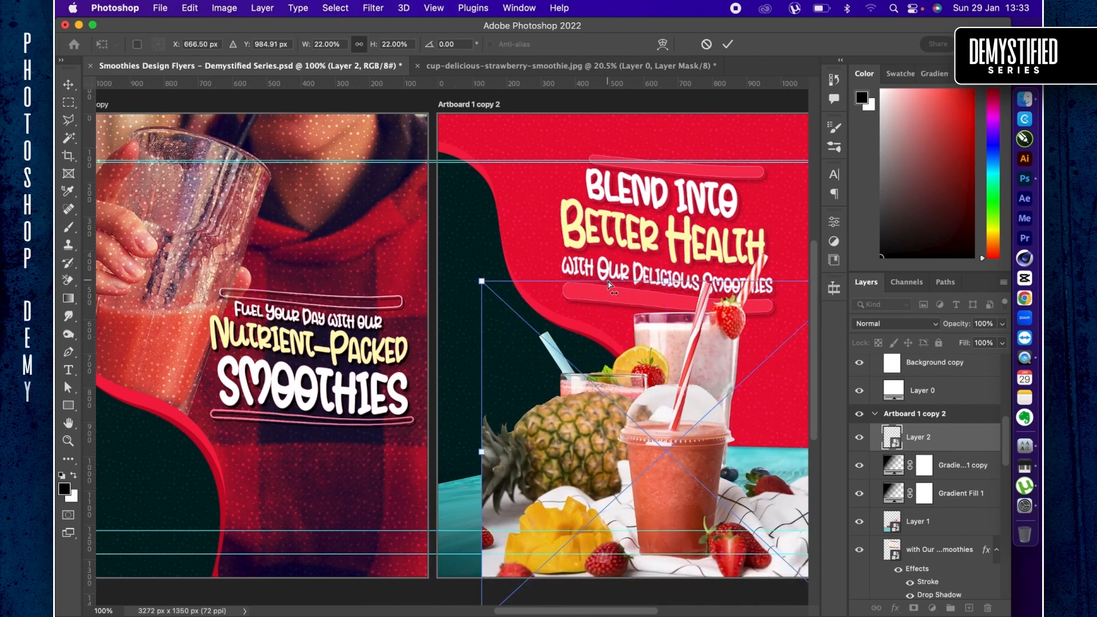
pyautogui.press('super+minus')
pyautogui.moveTo(570, 347); pyautogui.dragTo(541, 320)
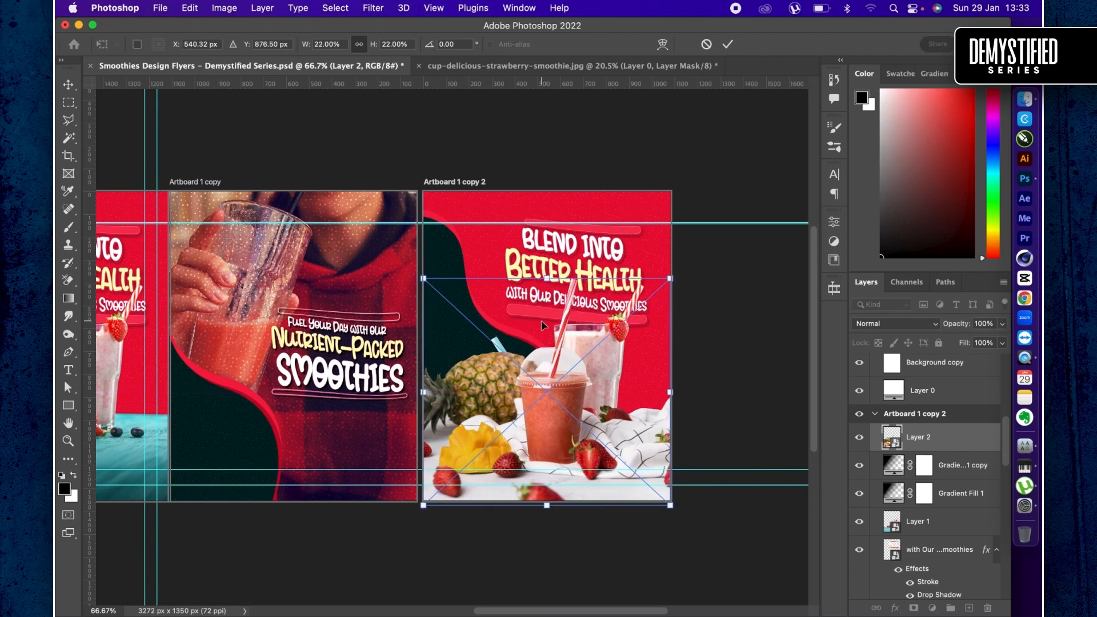
pyautogui.press('Return')
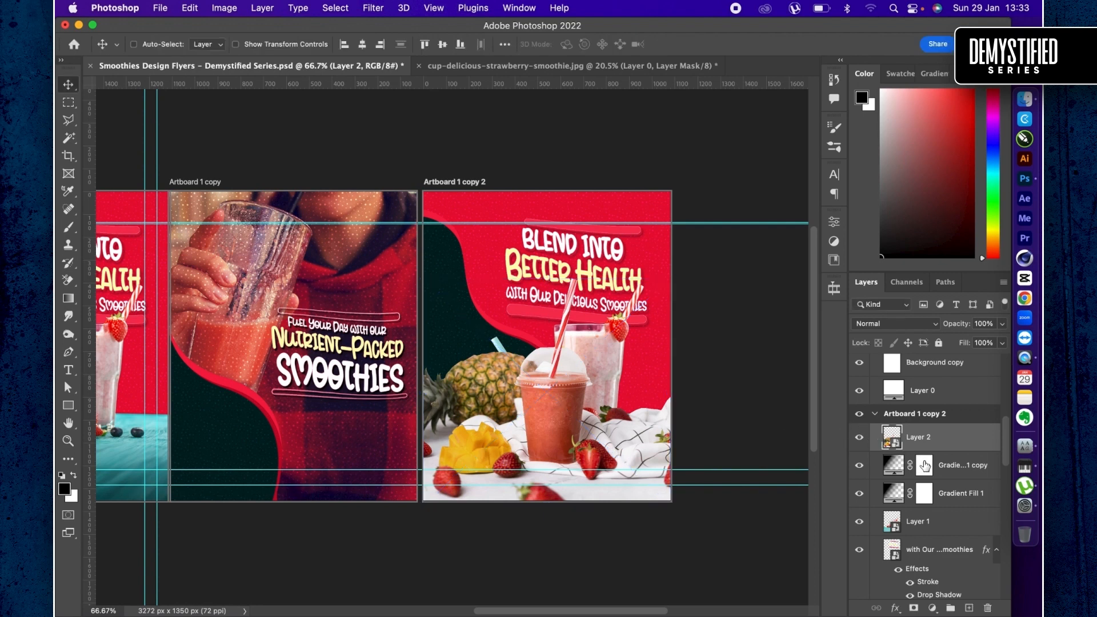
# - Move Layer 2 below both gradient fills and delete Layer 1 with the old smoothie glasses from the third artboard
pyautogui.moveTo(937, 441); pyautogui.dragTo(929, 531)
pyautogui.click(929, 523)
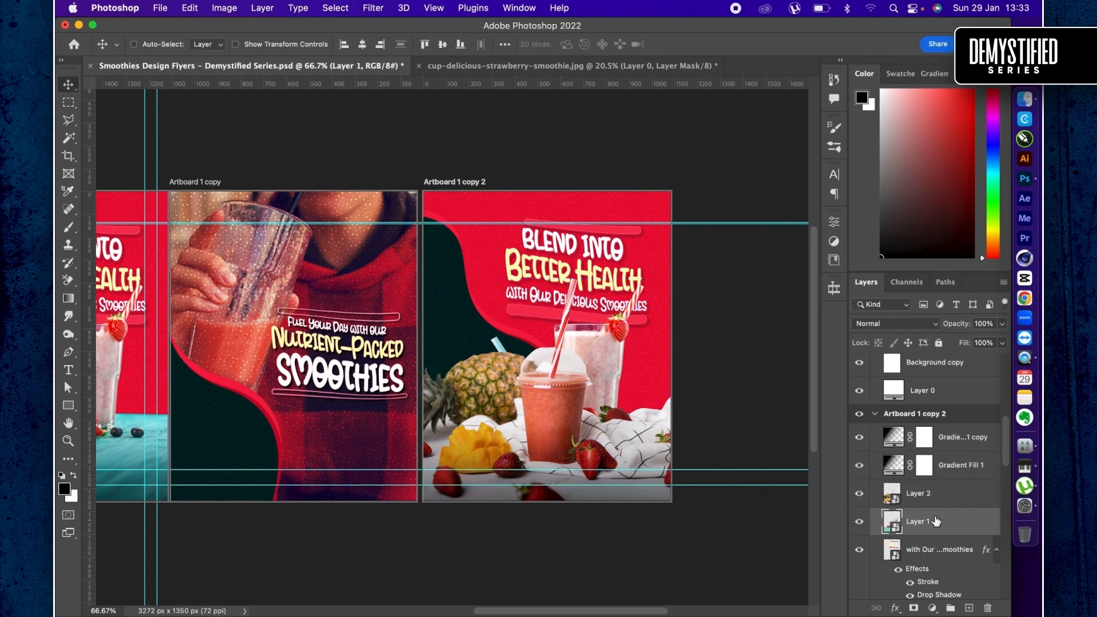
pyautogui.press('Delete')
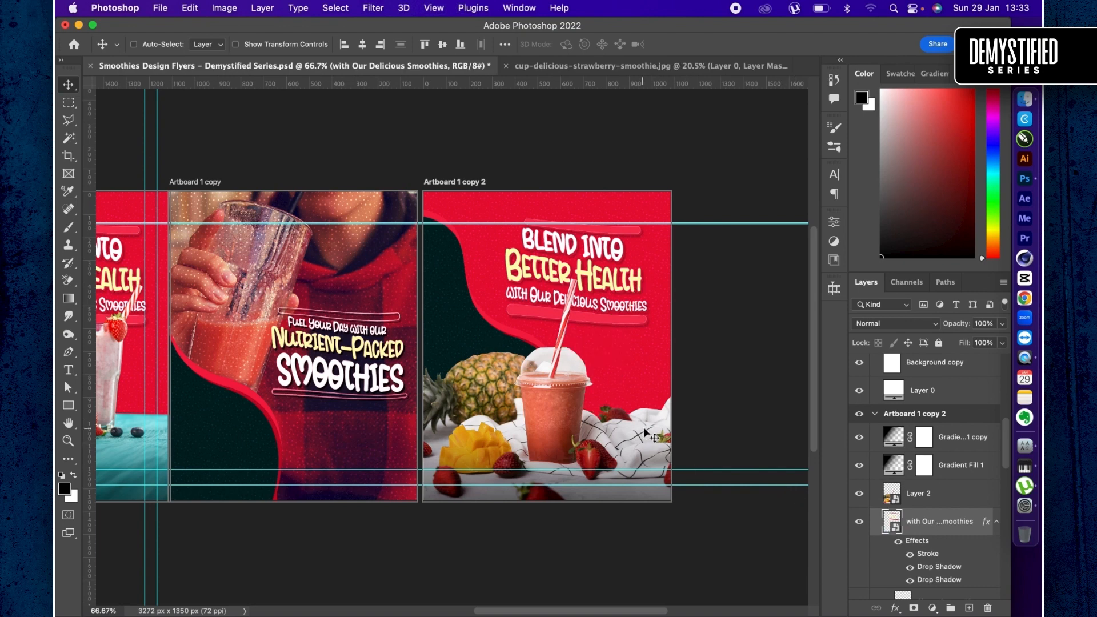
# - Recolor the third artboard's Shape 1 copy 2 with the mango's yellow-orange sampled from the photo, e29b18
pyautogui.scroll(-4, 934, 524)
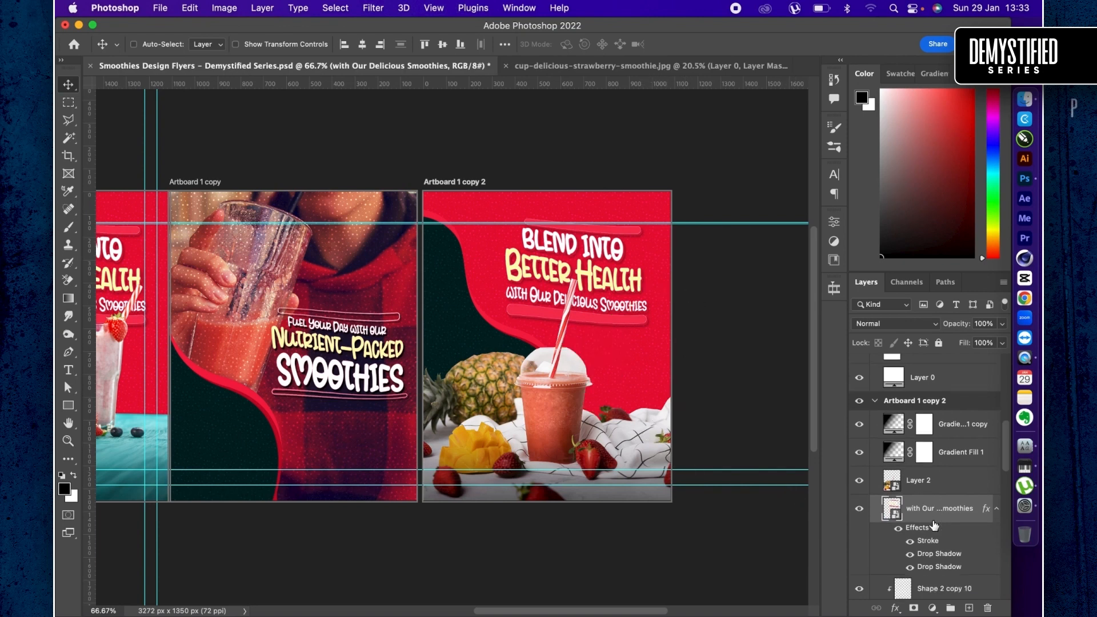
pyautogui.scroll(-3, 917, 512)
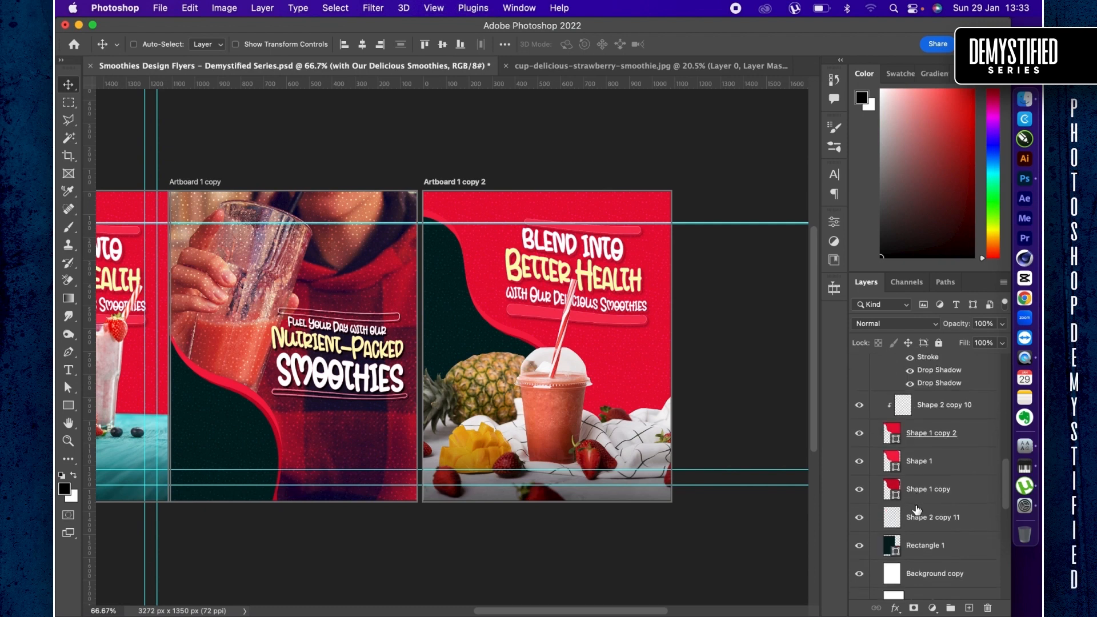
pyautogui.doubleClick(897, 424)
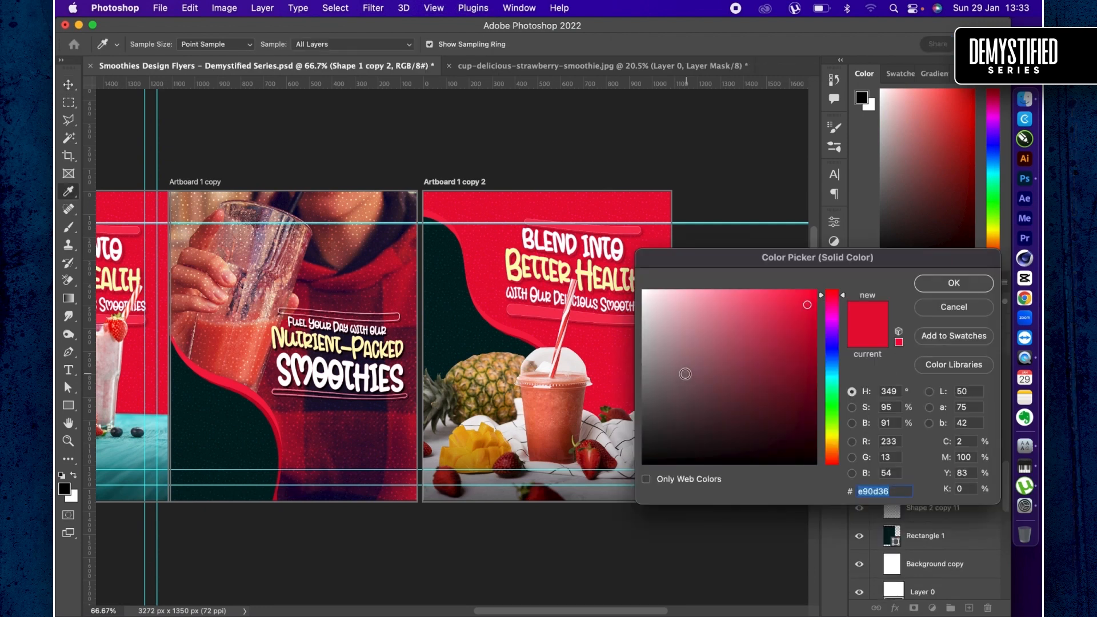
pyautogui.click(464, 436)
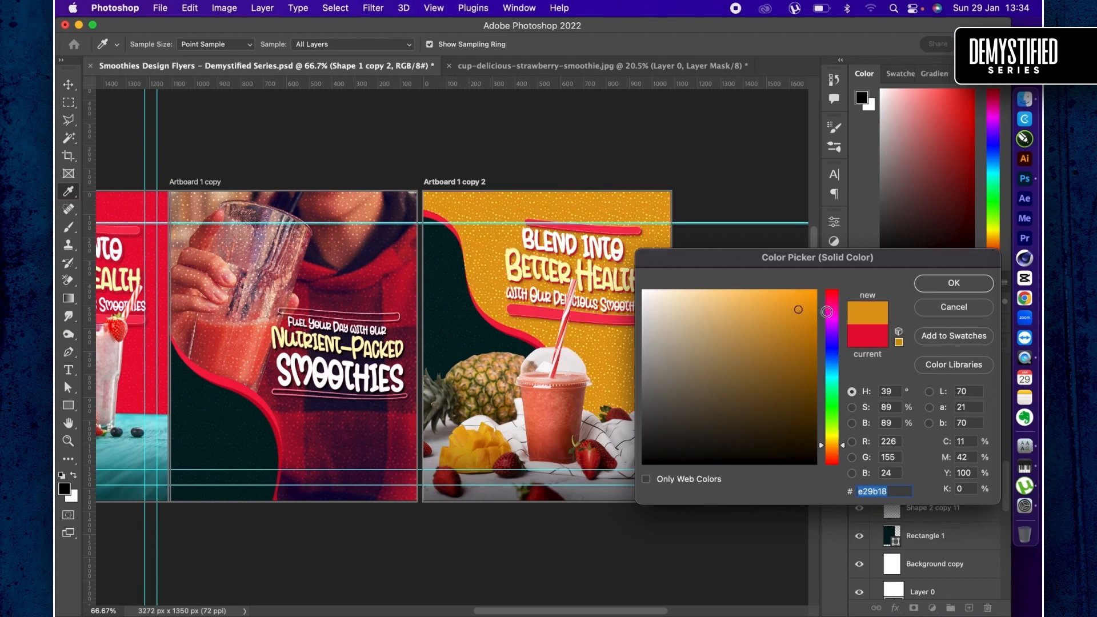
pyautogui.press('Return')
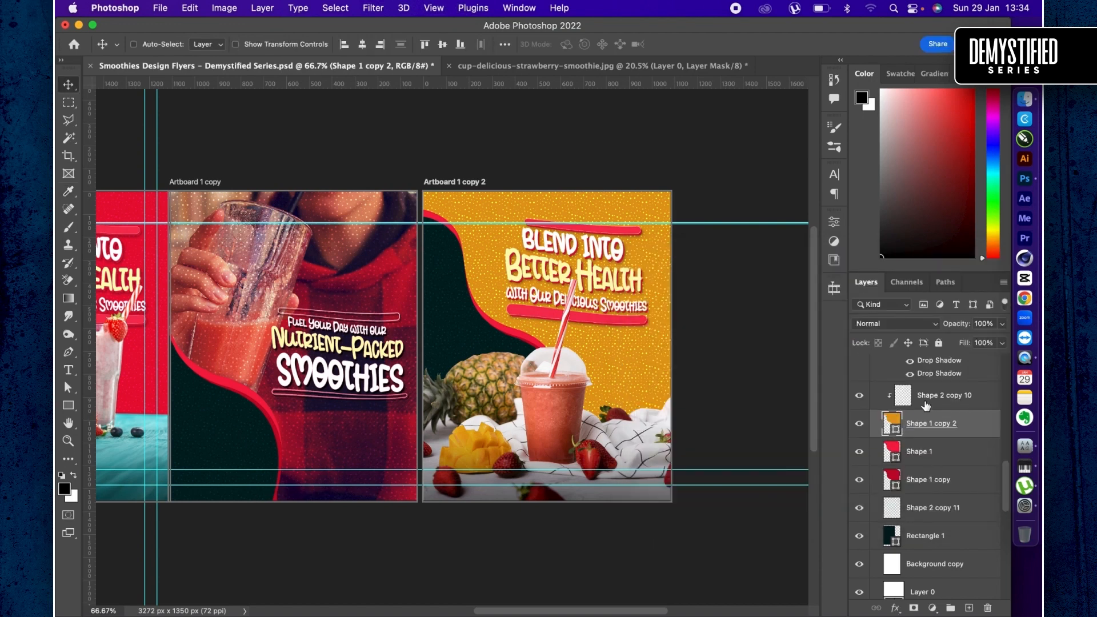
# - Lower the opacity of the dotted pattern layer Shape 2 copy 10 to 29%
pyautogui.click(940, 394)
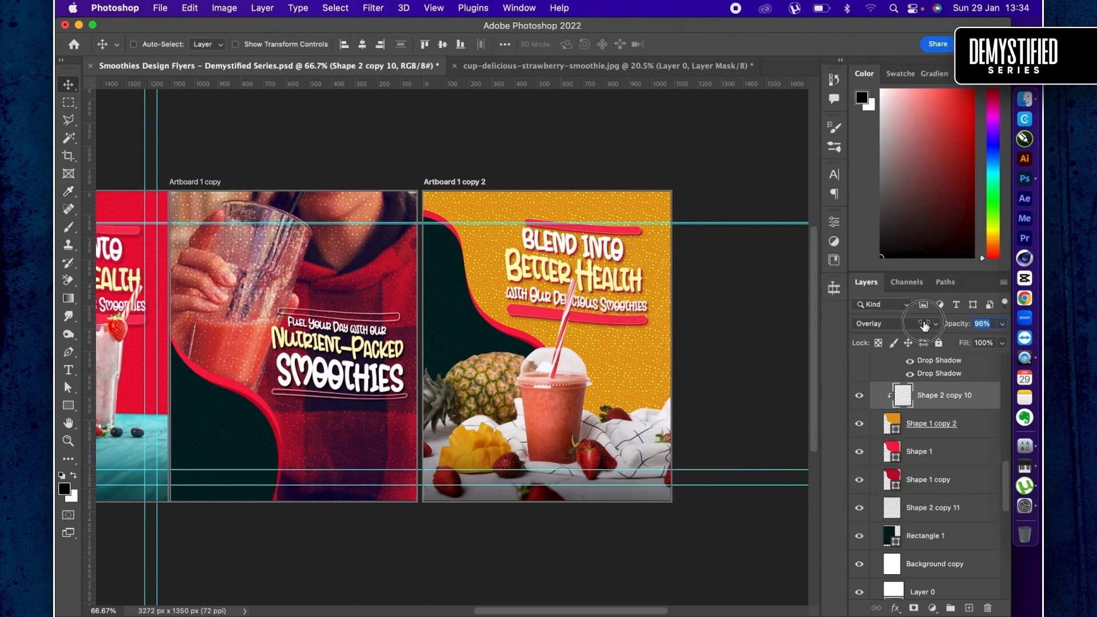
pyautogui.moveTo(912, 328); pyautogui.dragTo(913, 331)
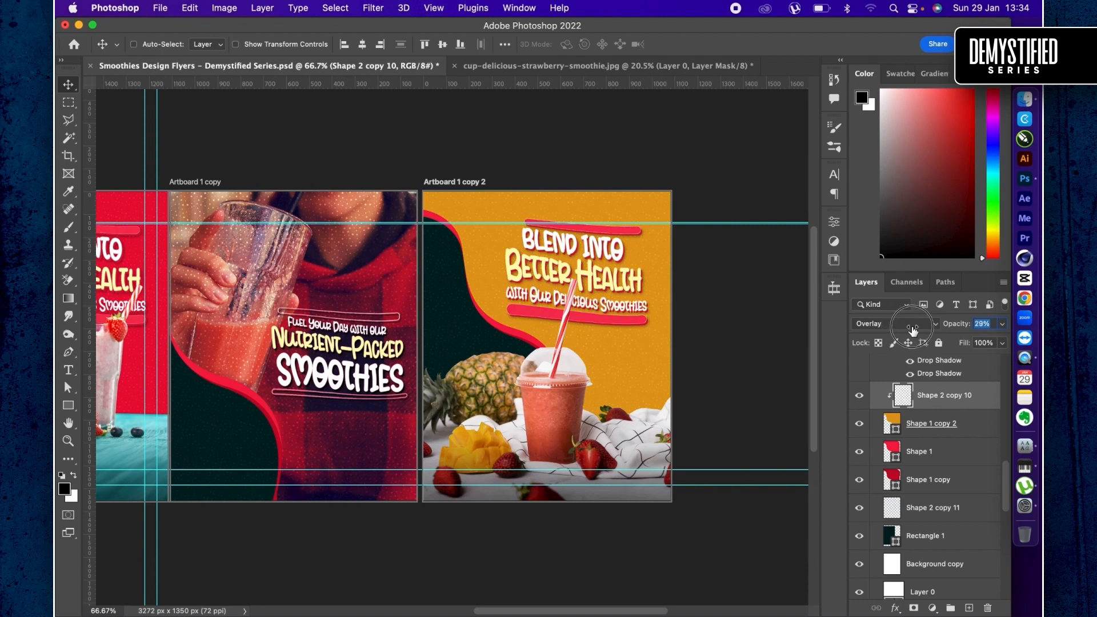
# - Recolor the third artboard's Shape 1 with a lighter yellow-orange, f0af38, based on the background orange
pyautogui.click(894, 453)
pyautogui.doubleClick(894, 453)
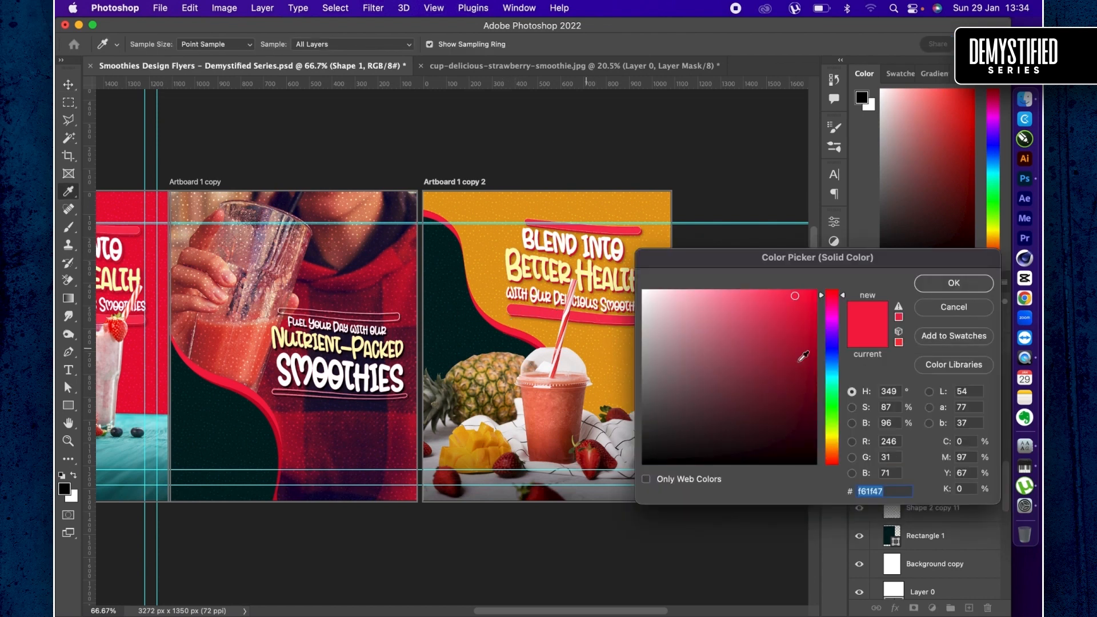
pyautogui.click(485, 247)
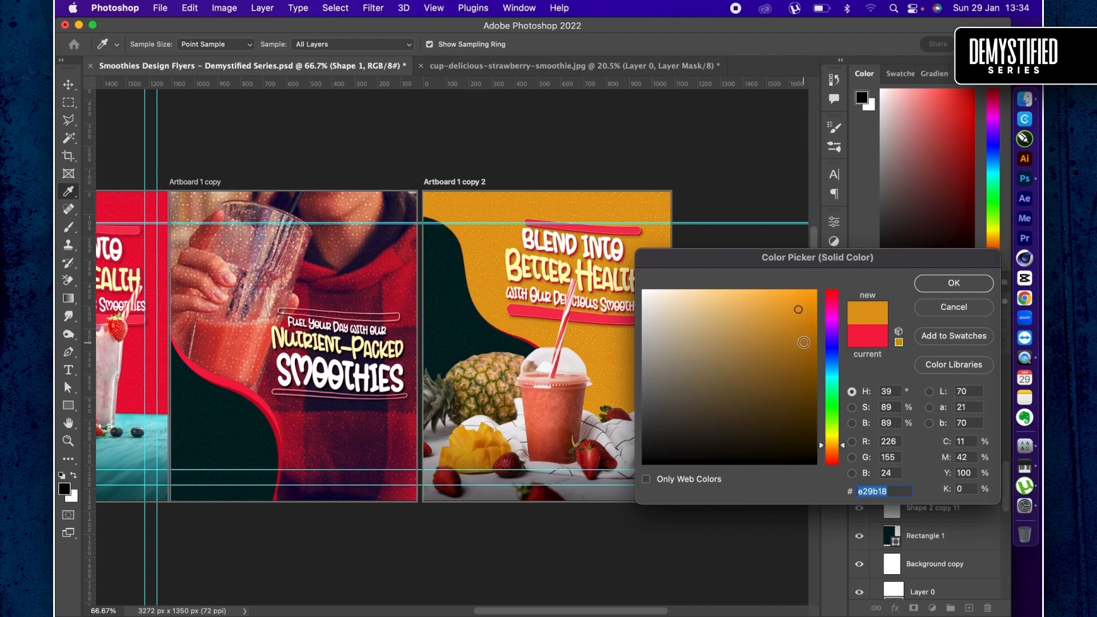
pyautogui.click(803, 338)
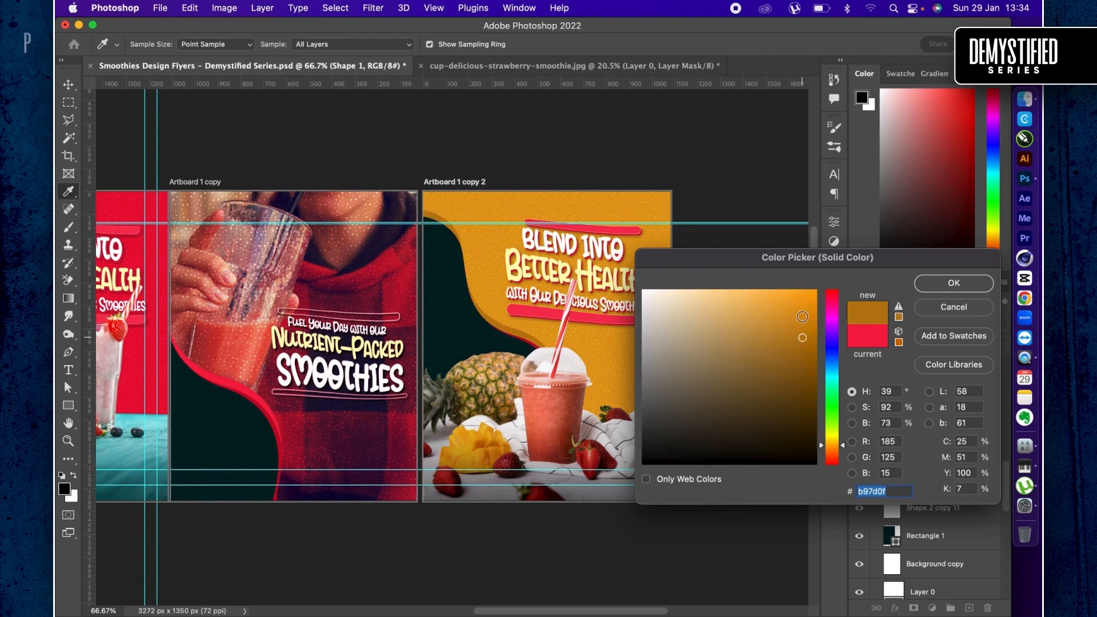
pyautogui.click(780, 294)
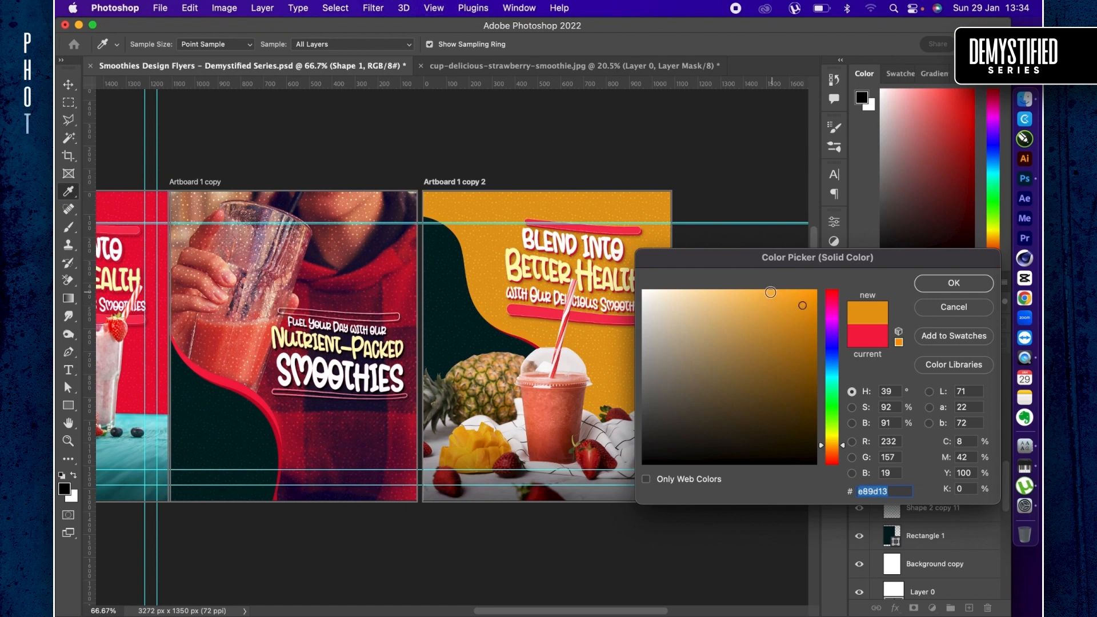
pyautogui.click(770, 293)
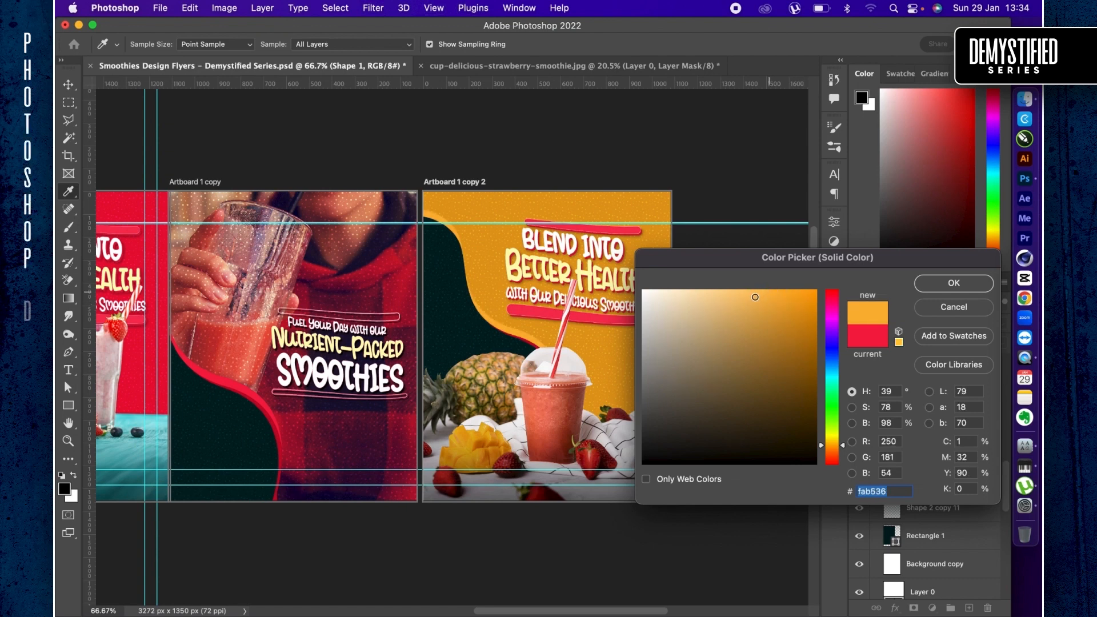
pyautogui.click(791, 299)
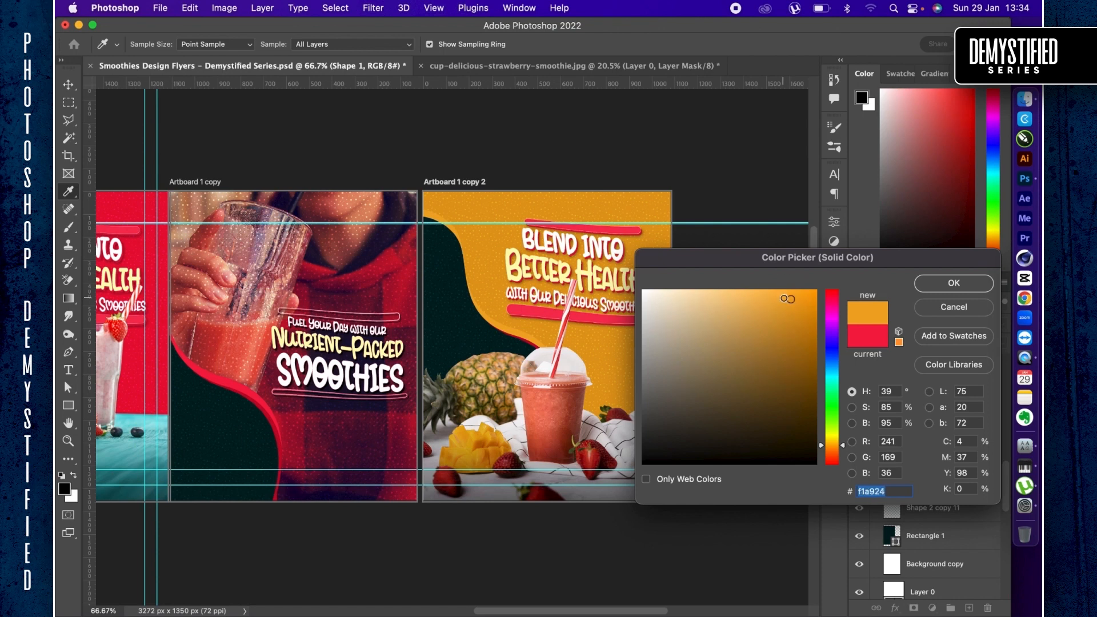
pyautogui.click(785, 299)
pyautogui.click(775, 300)
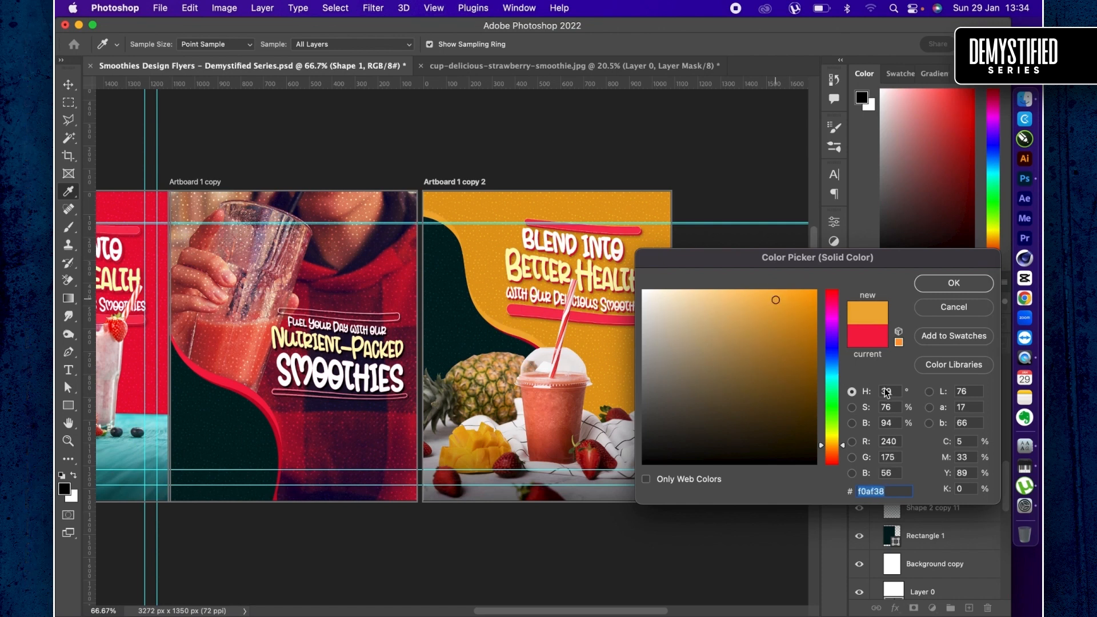
pyautogui.press('Return')
# - Recolor the third artboard's Shape 1 copy with a darker shade of the background orange, RGB 184, 123, 11
pyautogui.click(896, 483)
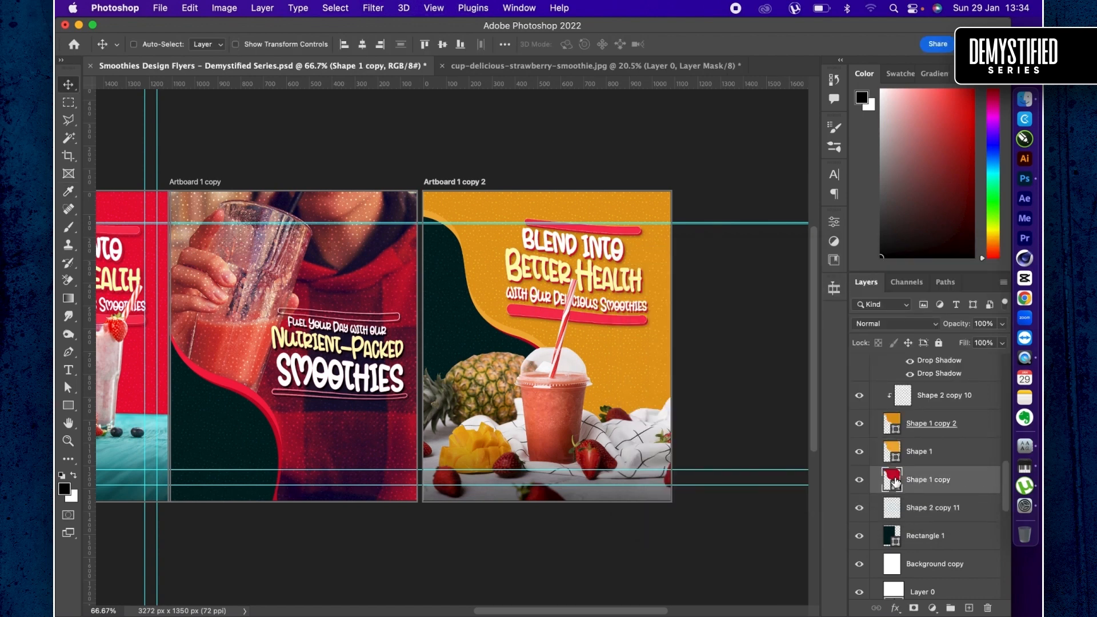
pyautogui.doubleClick(892, 480)
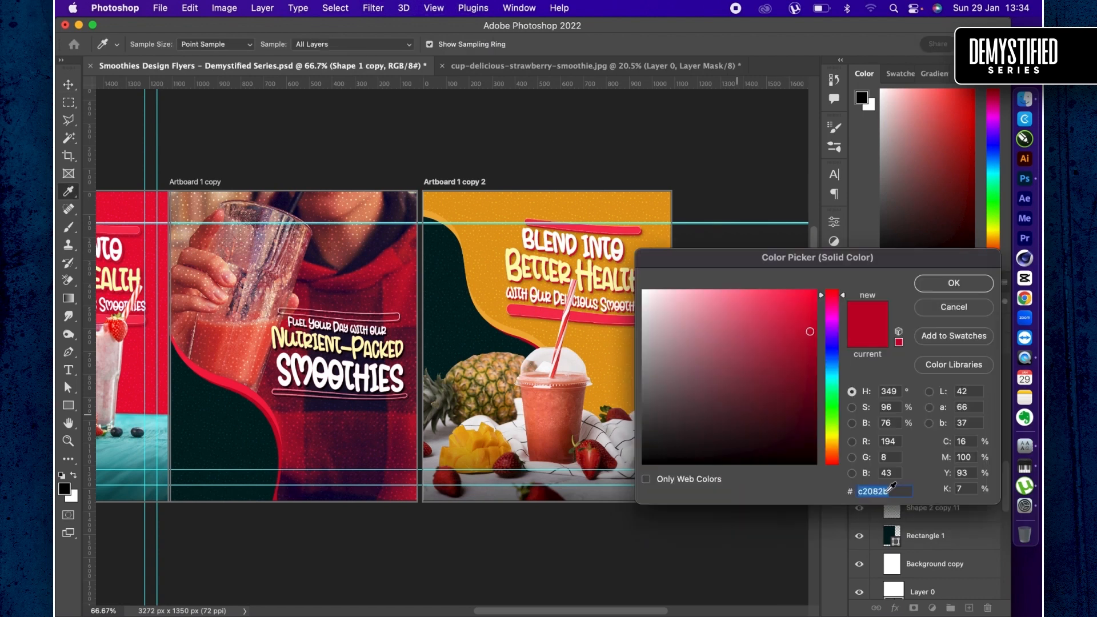
pyautogui.click(592, 338)
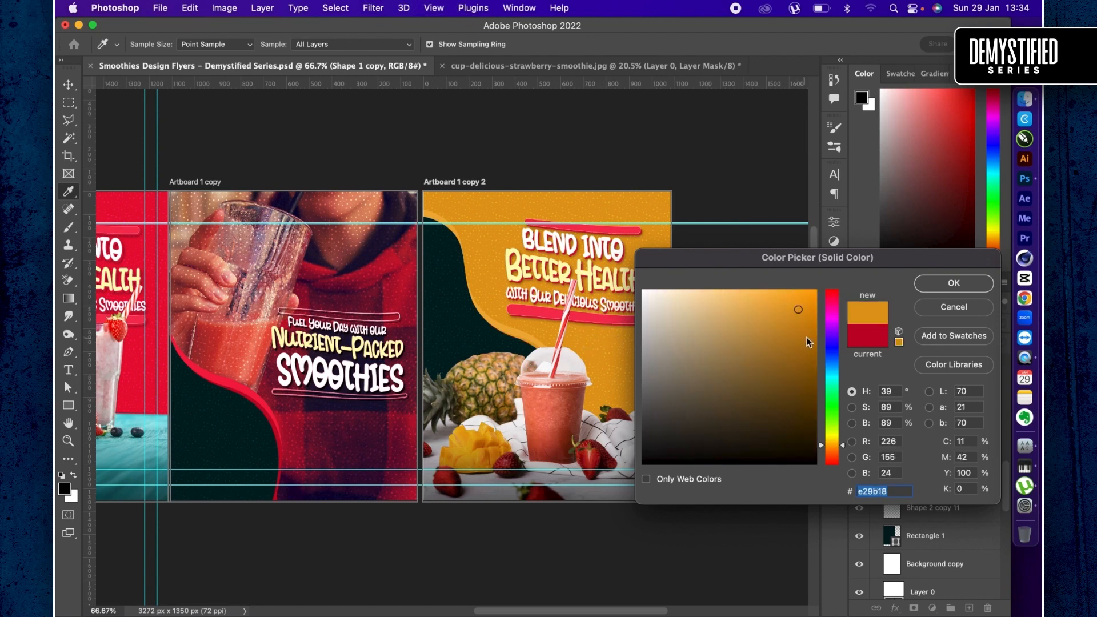
pyautogui.click(807, 338)
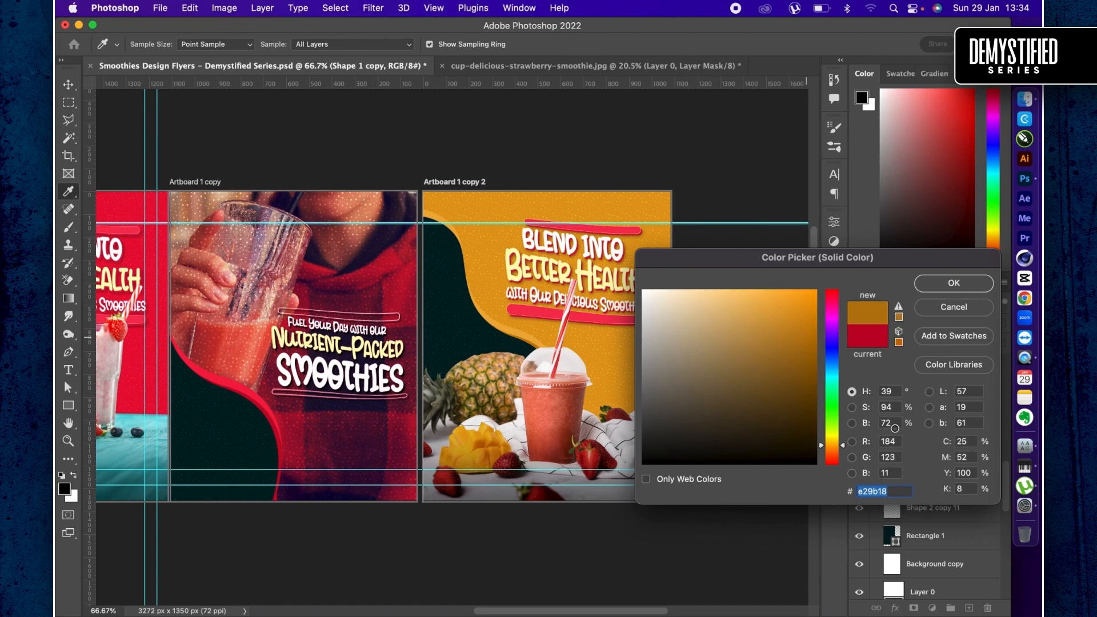
pyautogui.press('Return')
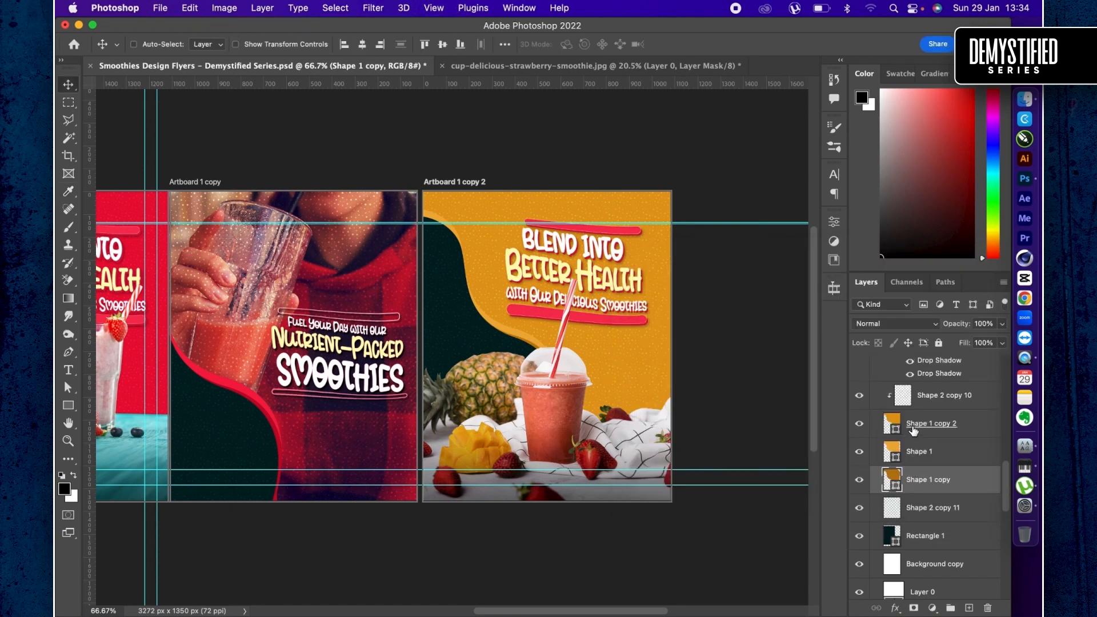
# - Rotate the three orange curved shapes and their dotted pattern to -23.88°, scale them to 105.34% and reposition them over the third artboard's upper area
pyautogui.keyDown('shift'); pyautogui.click(950, 403); pyautogui.keyUp('shift')
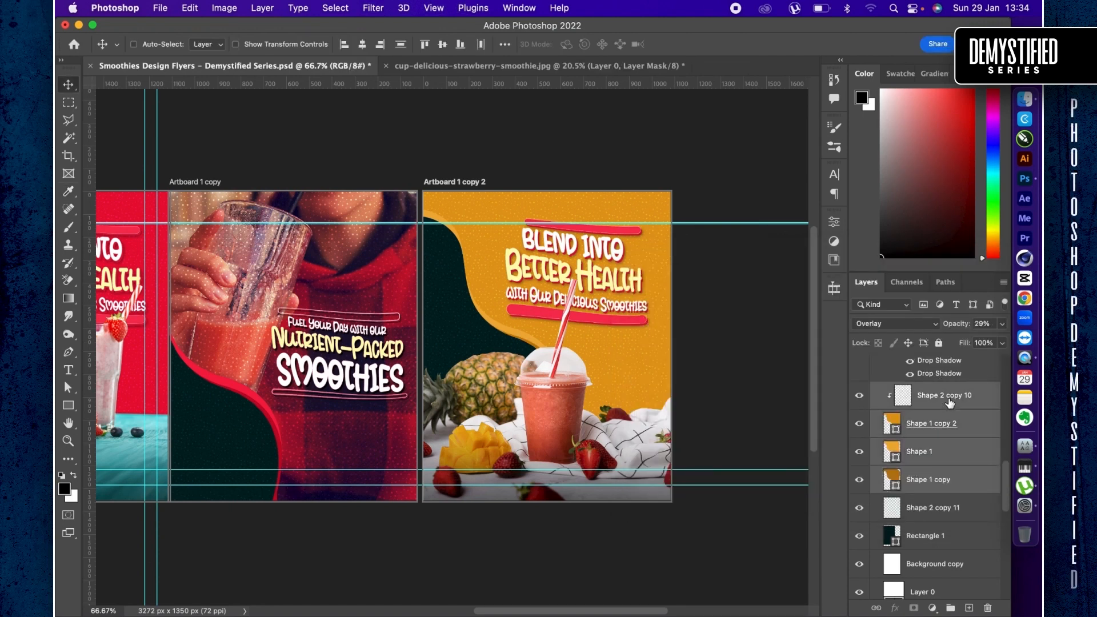
pyautogui.press('super+t')
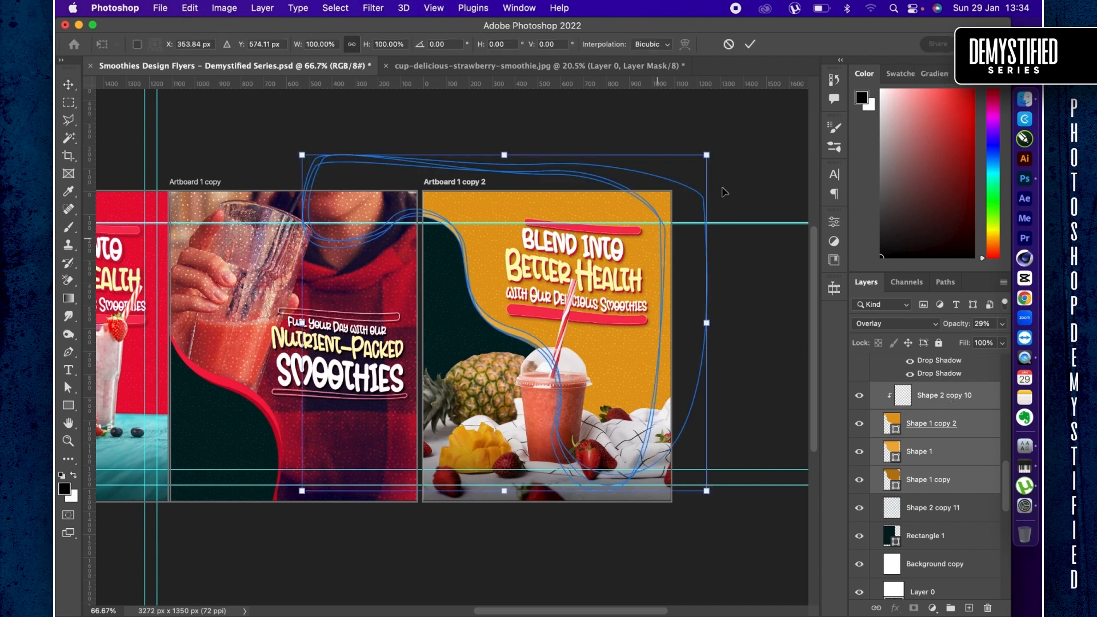
pyautogui.moveTo(721, 165); pyautogui.dragTo(587, 245)
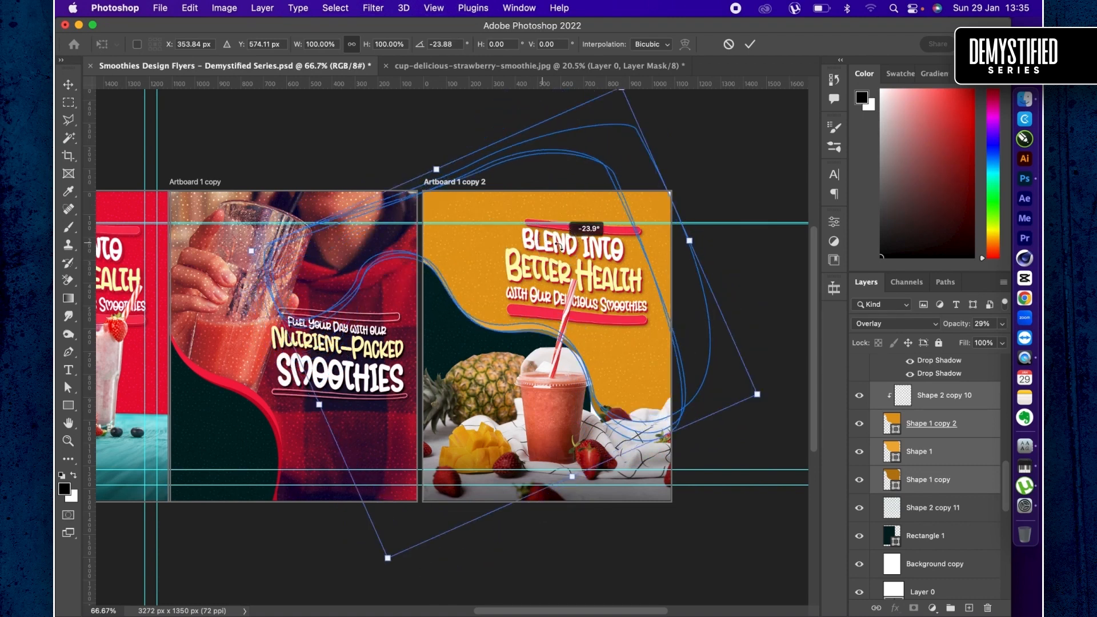
pyautogui.moveTo(570, 283); pyautogui.dragTo(572, 290)
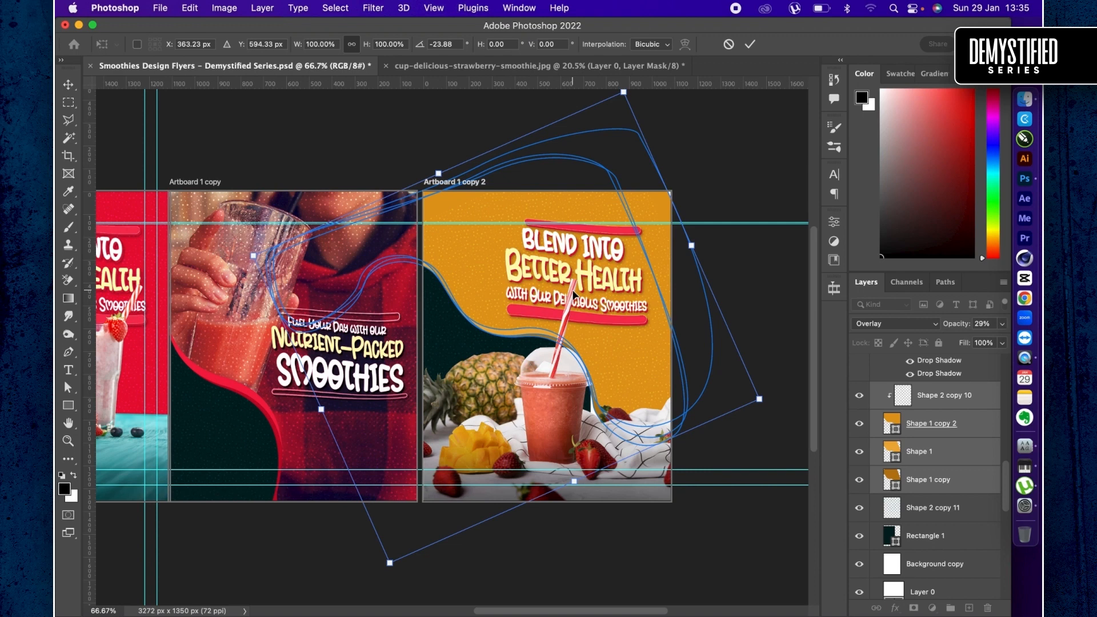
pyautogui.moveTo(764, 397); pyautogui.dragTo(790, 424)
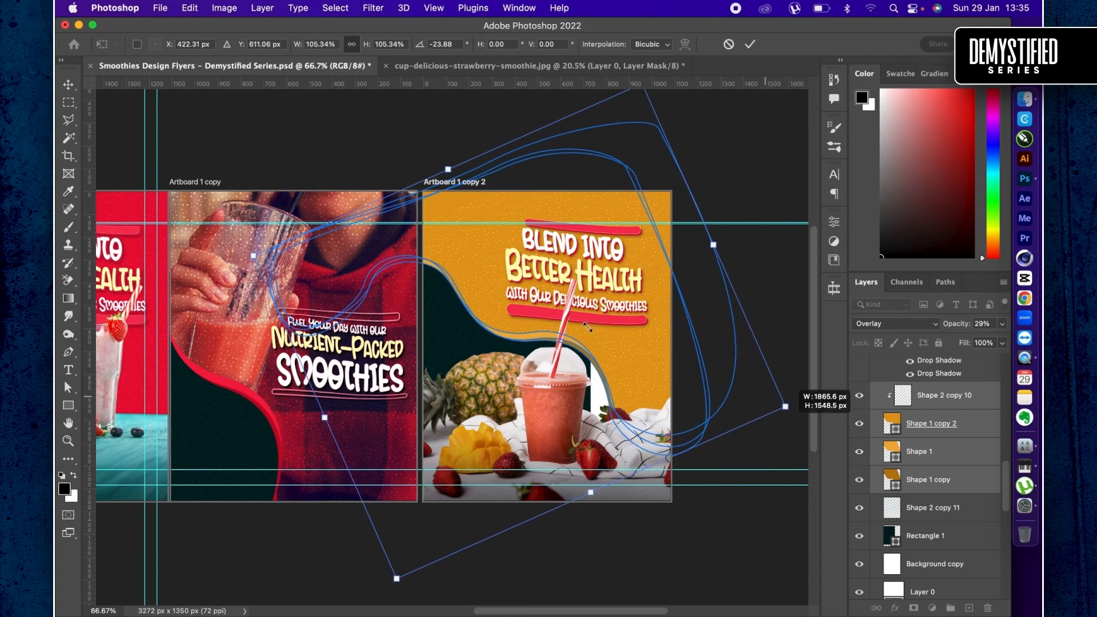
pyautogui.moveTo(547, 310); pyautogui.dragTo(545, 313)
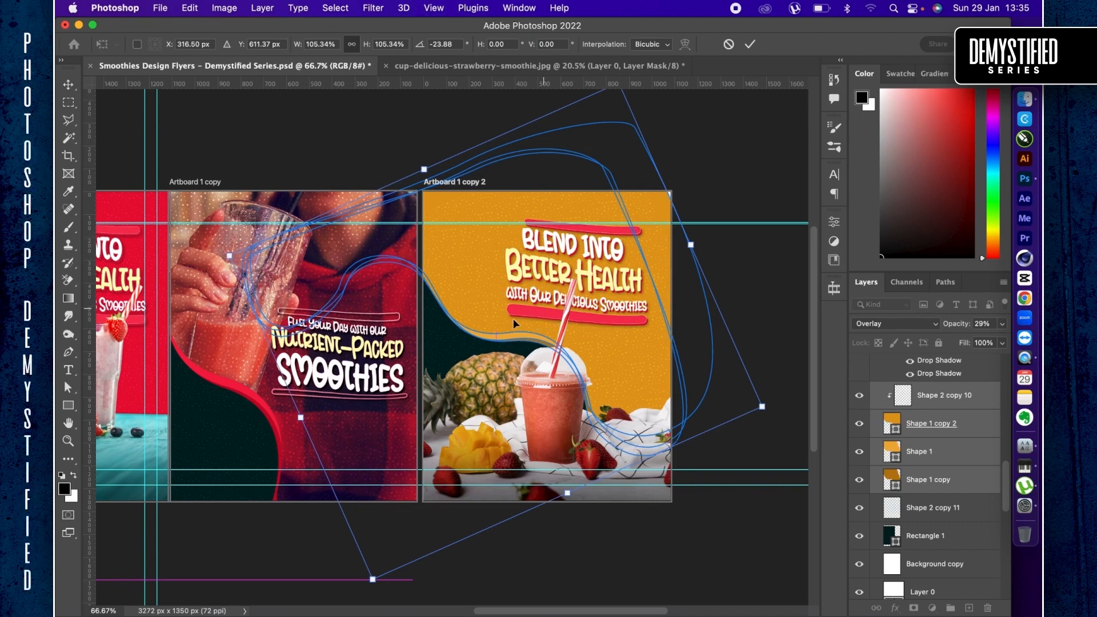
pyautogui.press('Return')
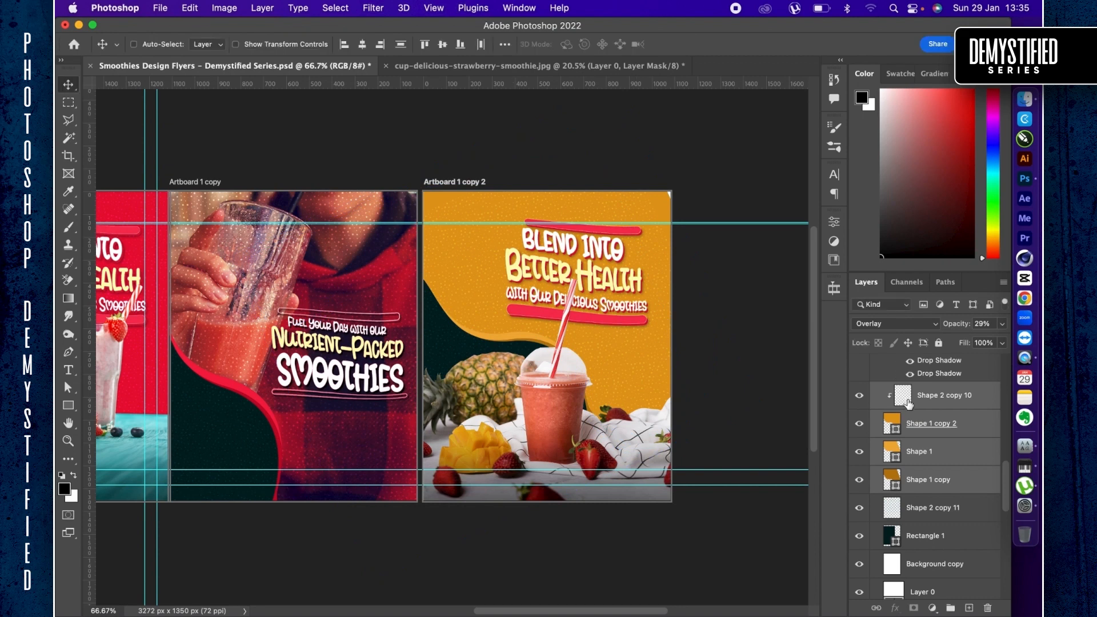
# - Move the upper-right anchor point of Shape 1 copy 2 slightly outward to fill the third artboard's upper-right corner
pyautogui.click(933, 423)
pyautogui.press('a')
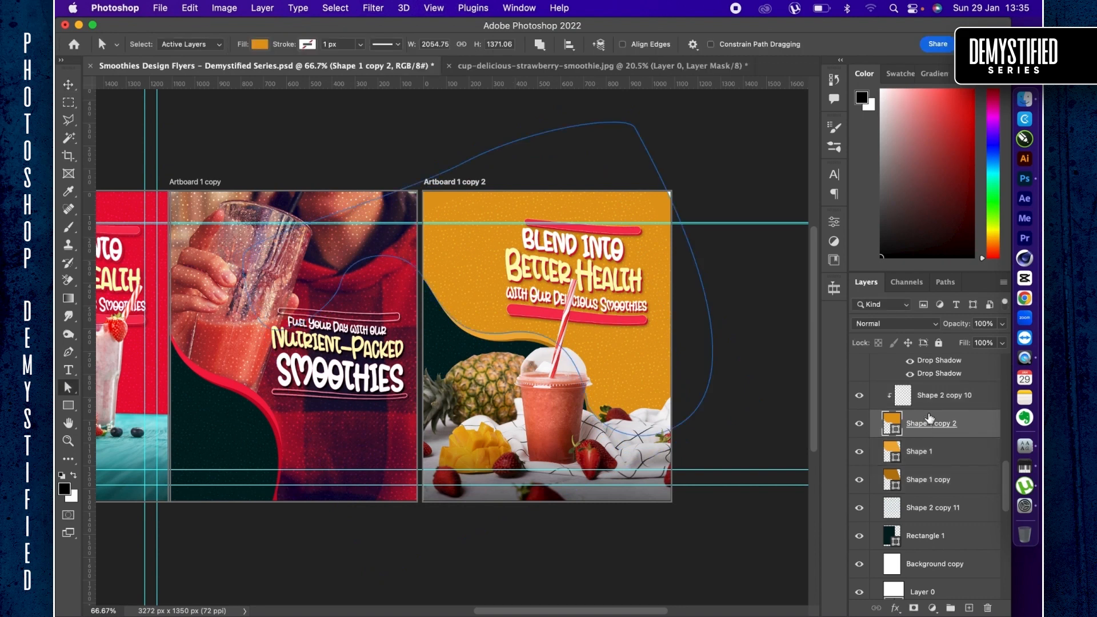
pyautogui.click(631, 127)
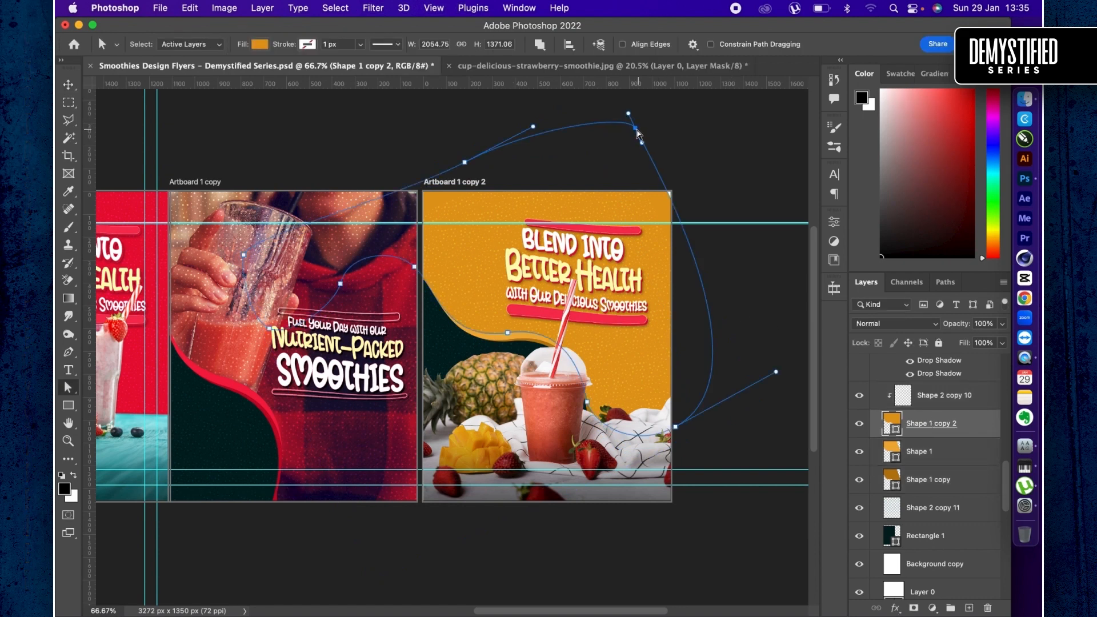
pyautogui.click(636, 130)
pyautogui.moveTo(636, 130); pyautogui.dragTo(655, 132)
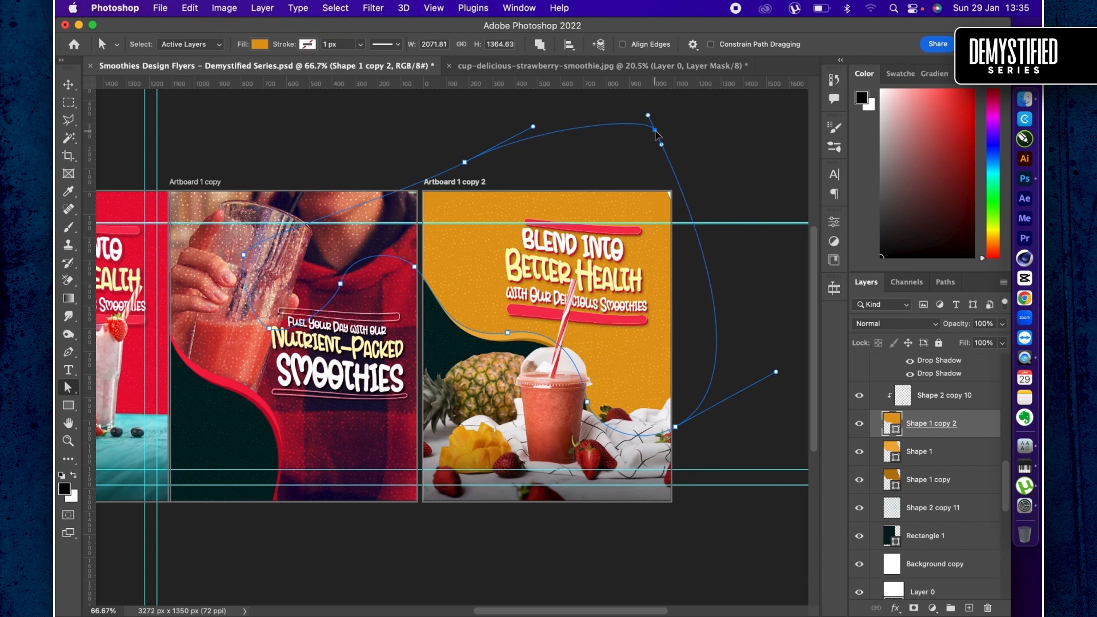
pyautogui.press('v')
# - Enlarge the dotted pattern layer Shape 2 copy 10 up and outward past the third artboard's upper-right corner
pyautogui.click(924, 397)
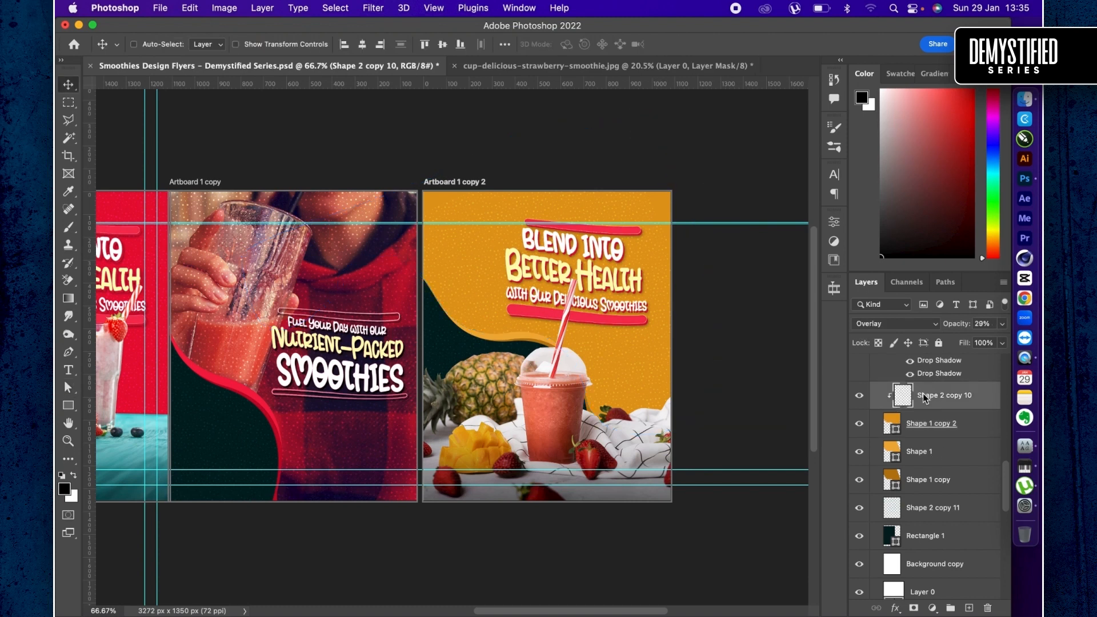
pyautogui.hotkey('ctrl', 't')
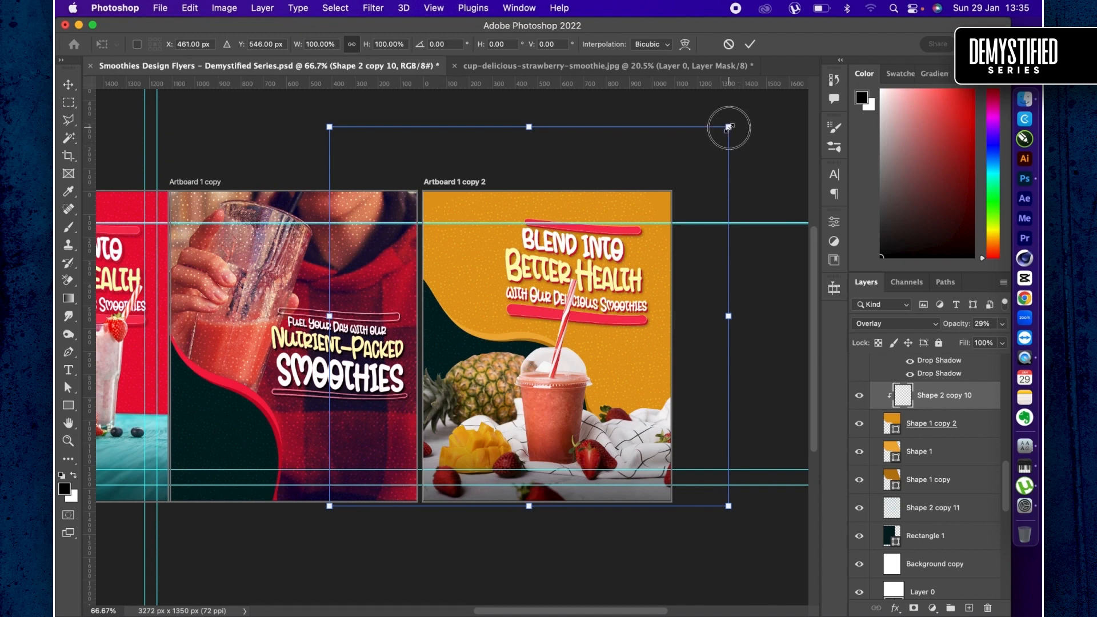
pyautogui.moveTo(727, 127); pyautogui.dragTo(756, 113)
pyautogui.press('Return')
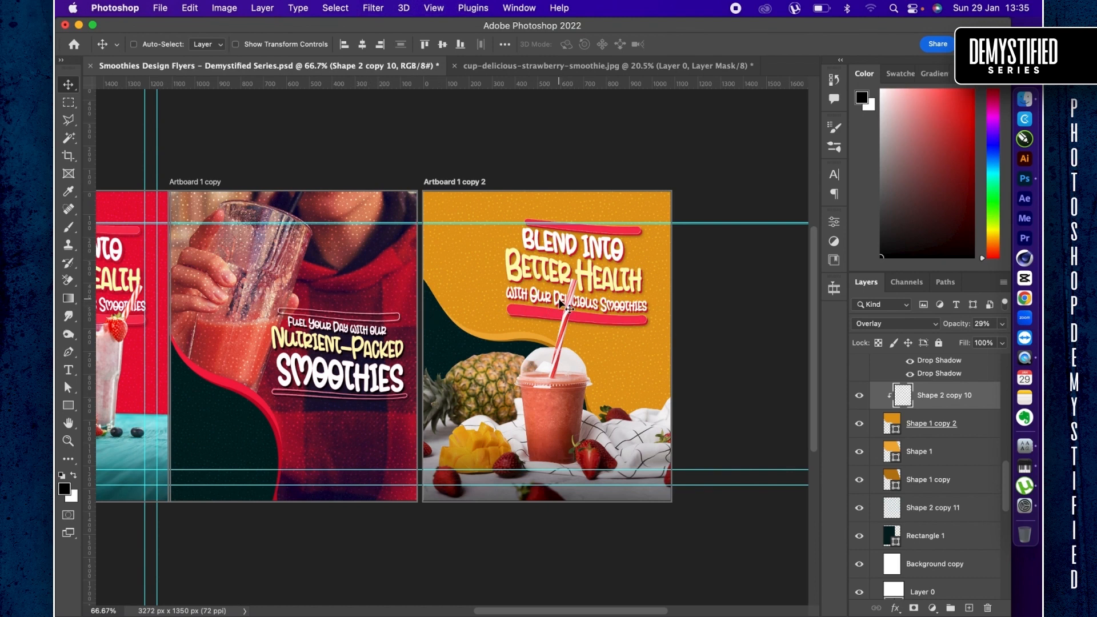
# - Convert the third artboard's "with Our Delicious Smoothies" headline layer and its effects into a new smart object
pyautogui.hscroll(-3, 567, 307)
pyautogui.hscroll(-3, 531, 280)
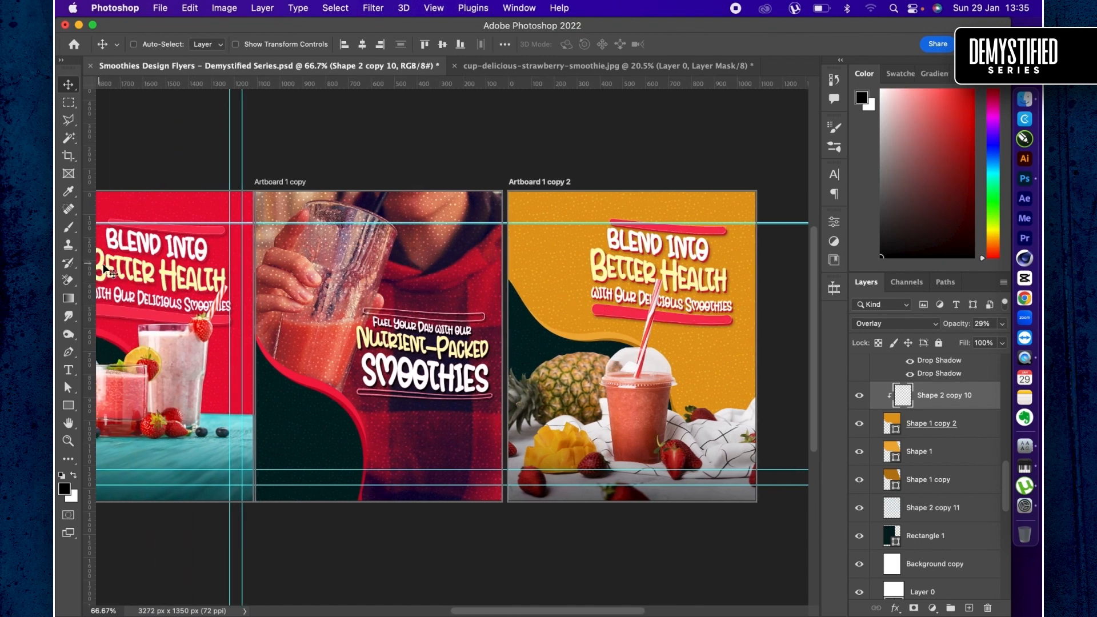
pyautogui.rightClick(639, 270)
pyautogui.click(614, 274)
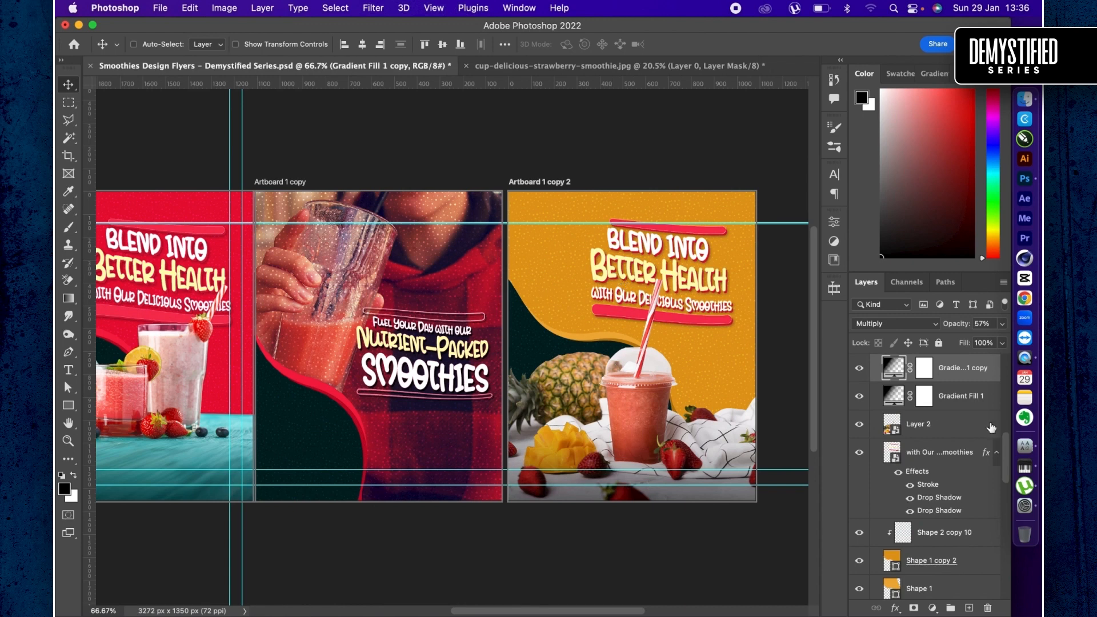
pyautogui.click(950, 462)
pyautogui.rightClick(950, 463)
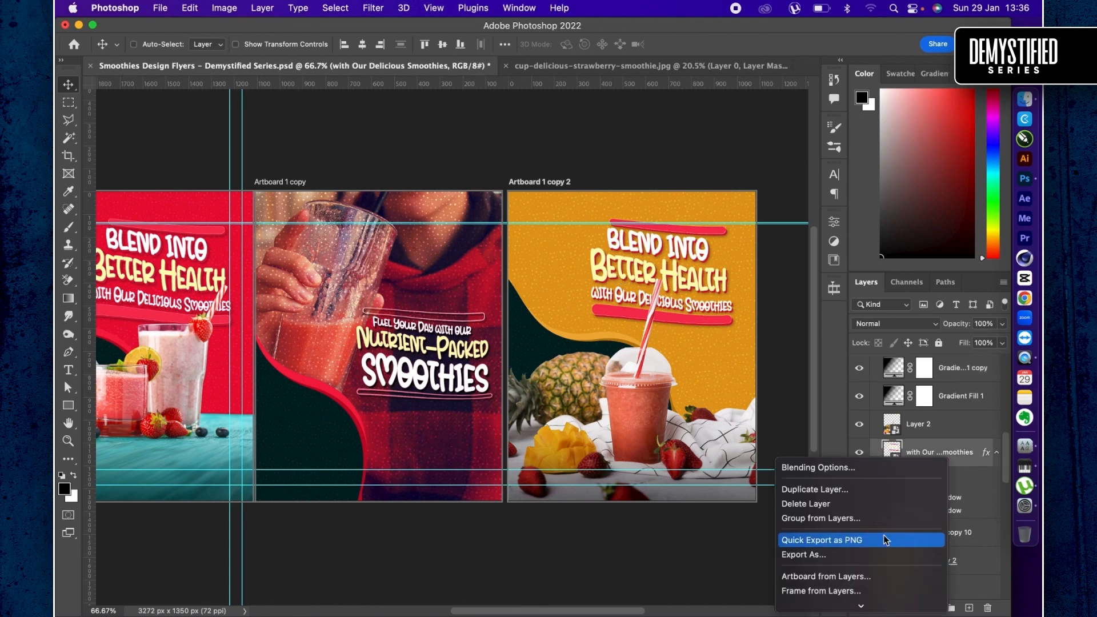
pyautogui.click(826, 376)
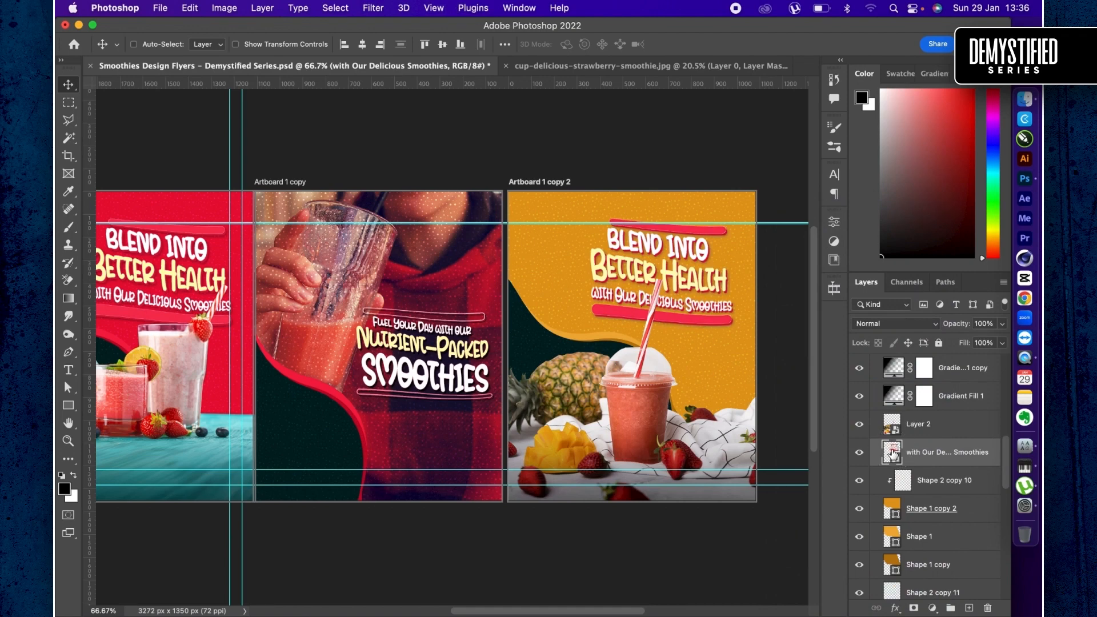
# - Copy the headline with its effects from the smart object's contents onto the third artboard and delete the old headline
pyautogui.doubleClick(892, 453)
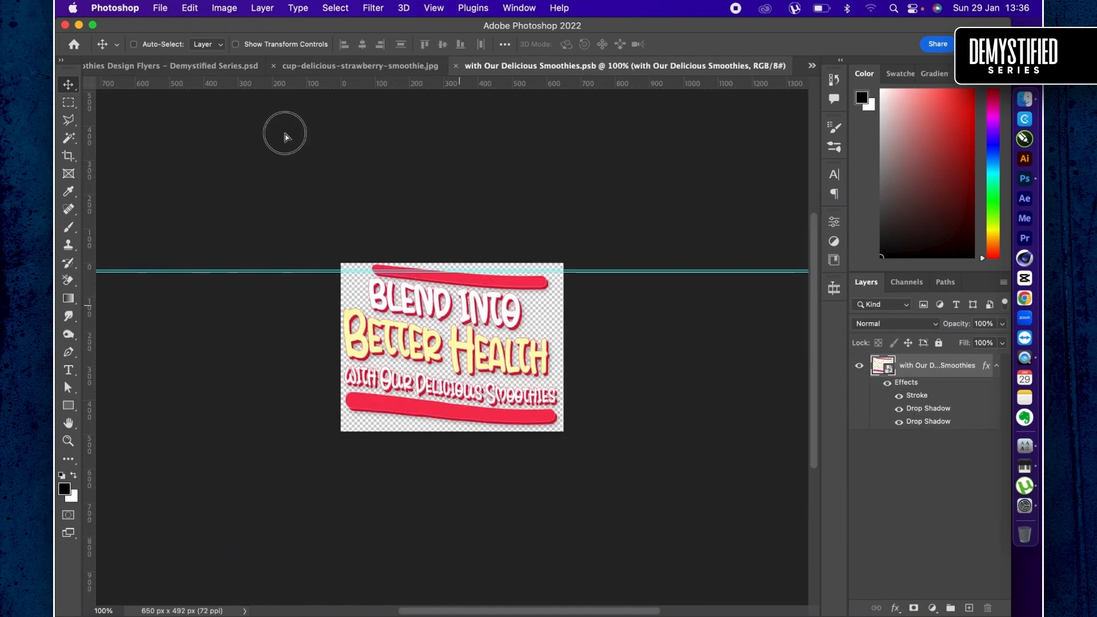
pyautogui.moveTo(285, 138); pyautogui.dragTo(578, 251)
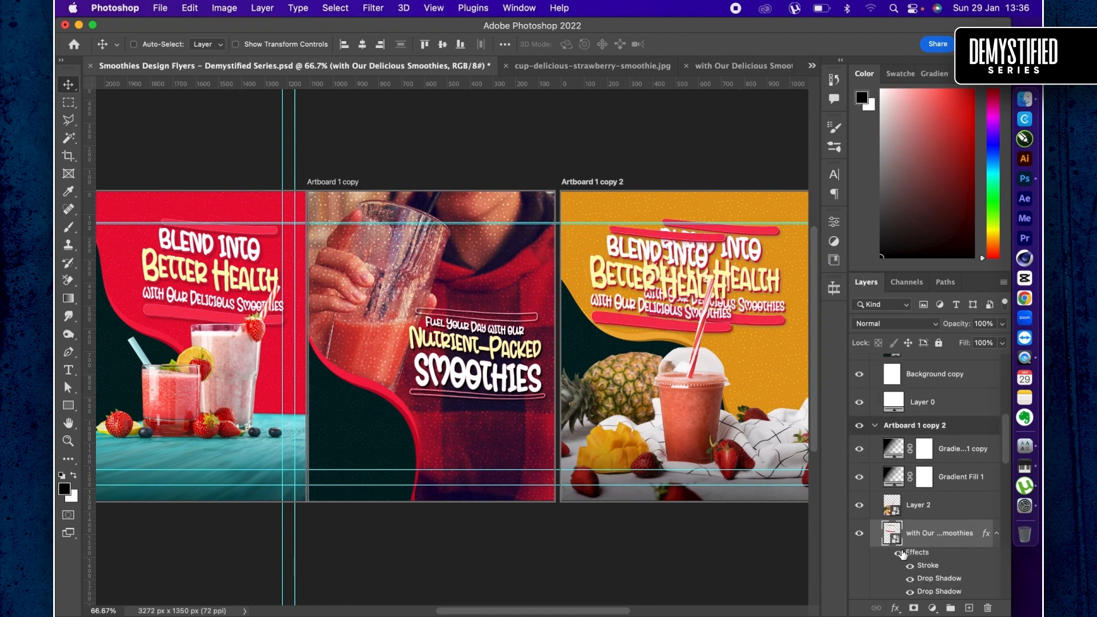
pyautogui.scroll(-2, 908, 557)
pyautogui.press('BackSpace')
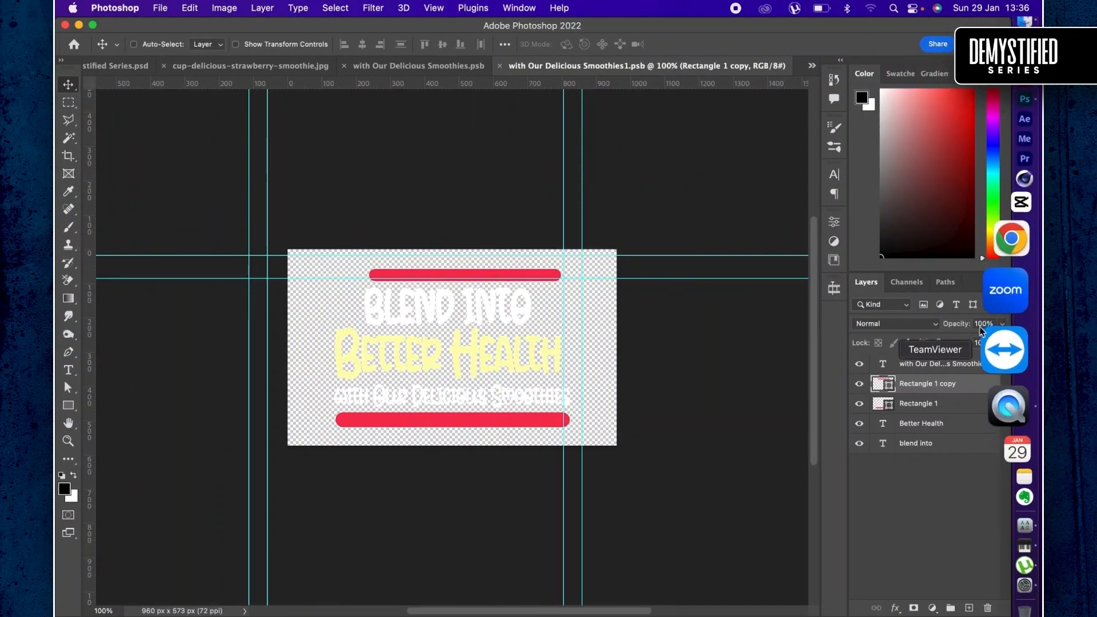
# - Replace the white headline line "Blend Into" with "SIP OUR", and swap the word "SIP" for "ENJOY"
pyautogui.doubleClick(482, 314)
pyautogui.press('super+a')
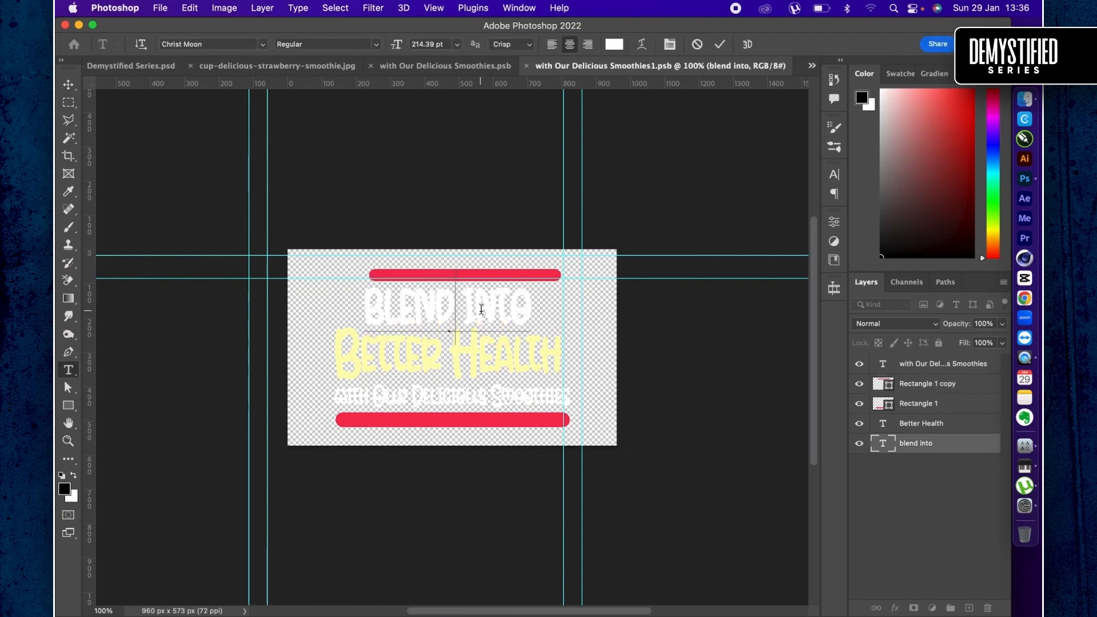
pyautogui.write('Sl')
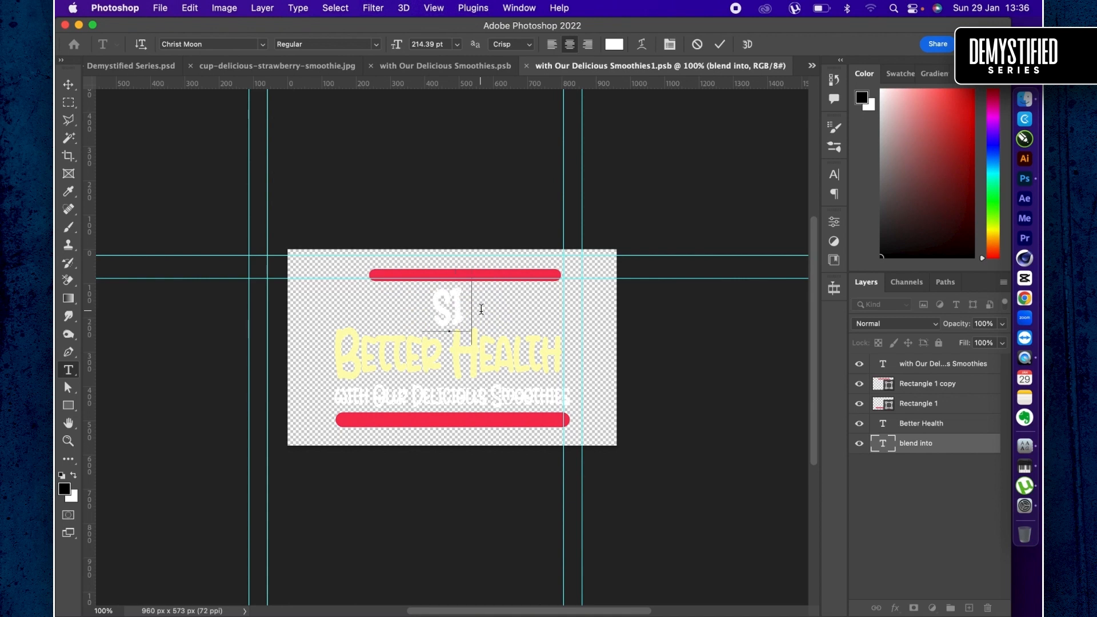
pyautogui.write('P')
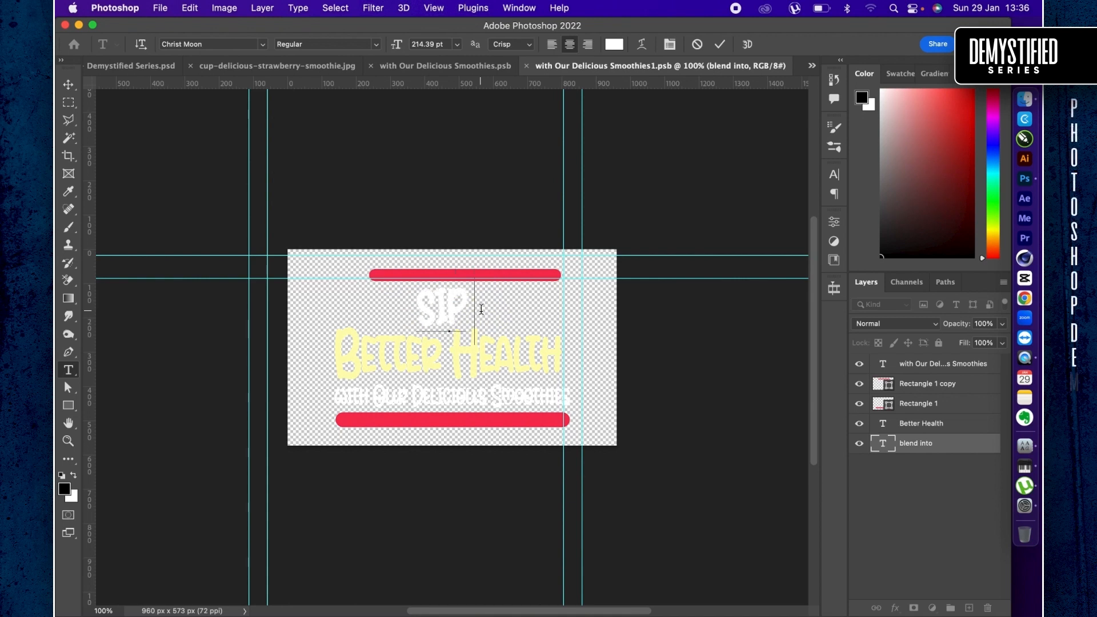
pyautogui.press('super+a')
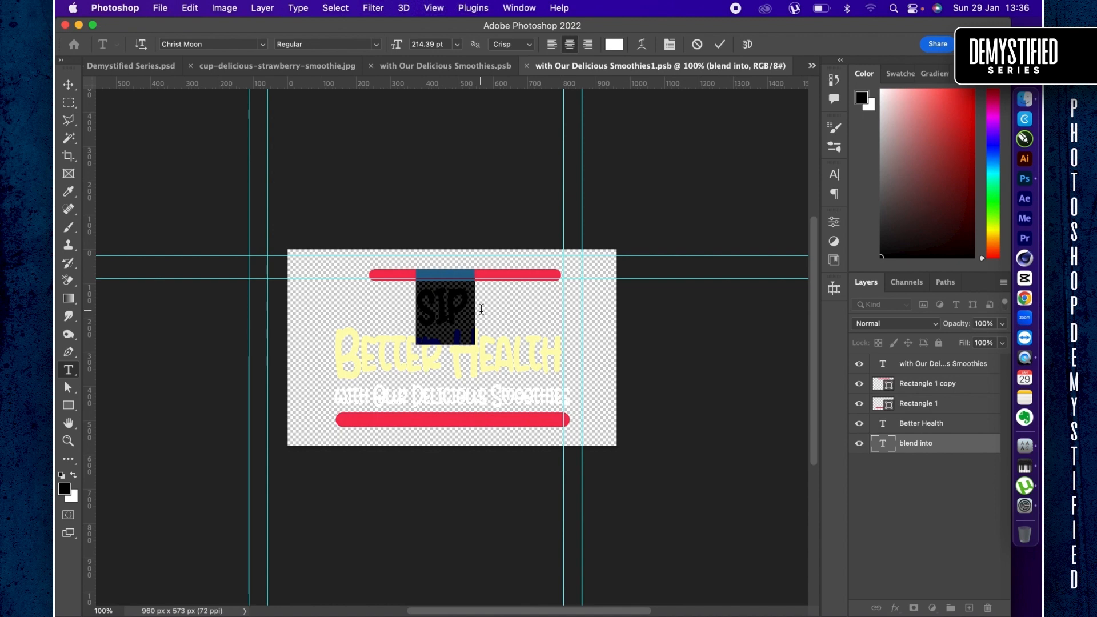
pyautogui.press('Right')
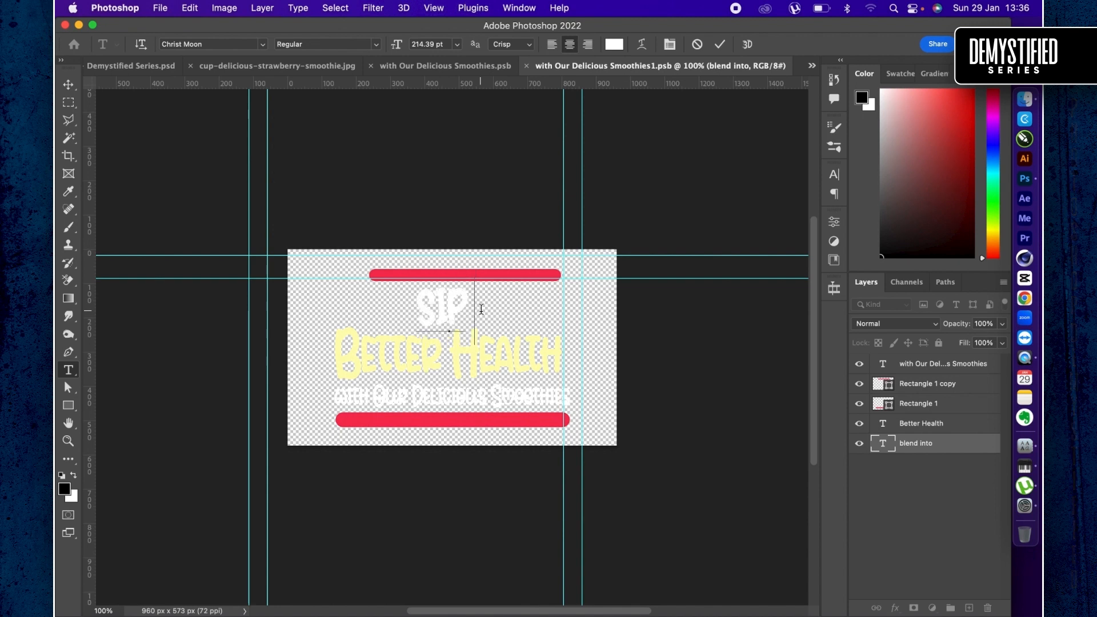
pyautogui.write('OUR')
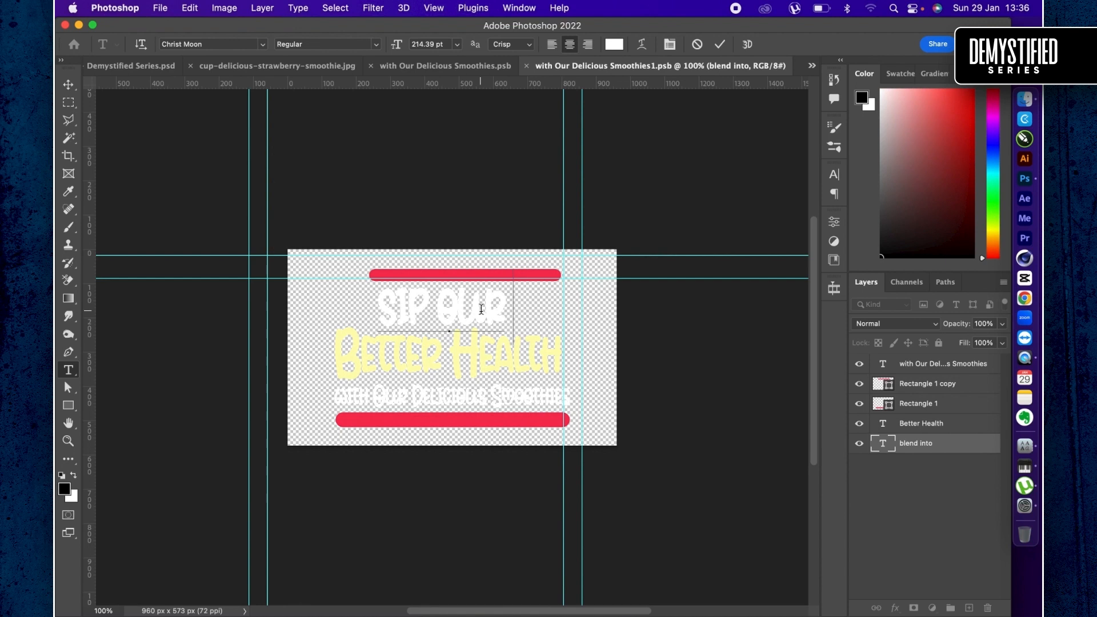
pyautogui.write('...')
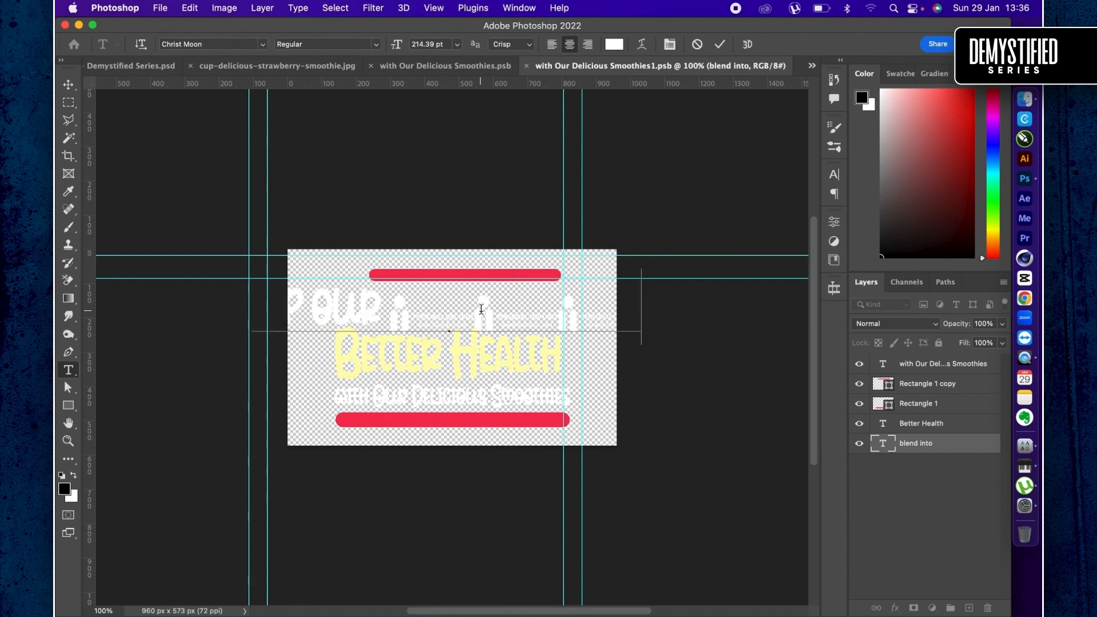
pyautogui.moveTo(376, 314); pyautogui.dragTo(664, 323)
pyautogui.press('BackSpace')
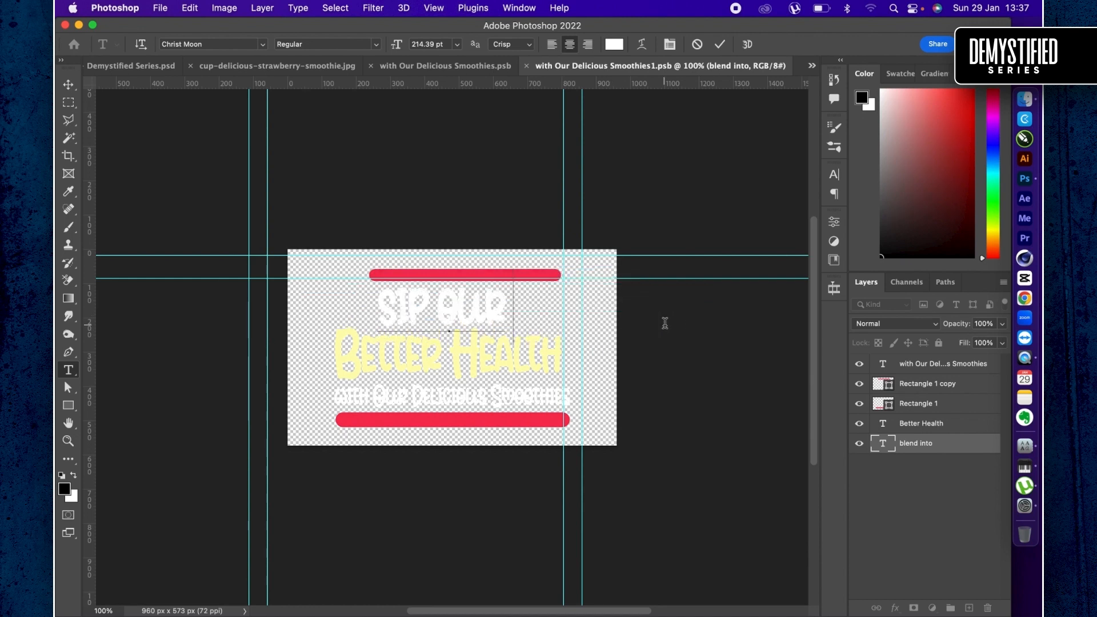
pyautogui.doubleClick(400, 306)
pyautogui.write('ENJOY')
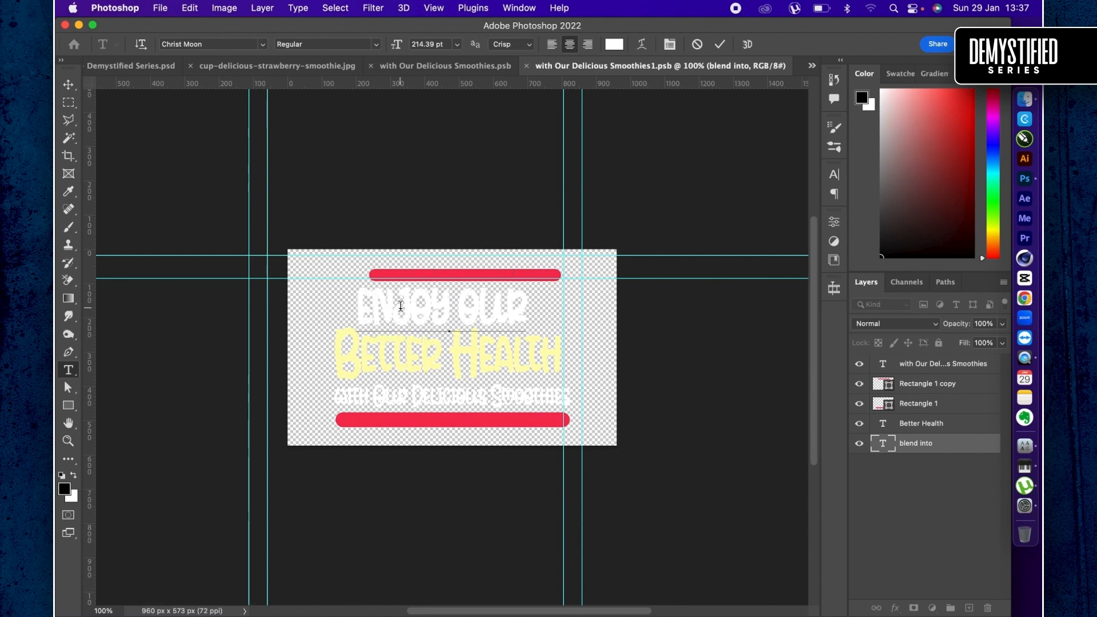
pyautogui.write(' EVERY')
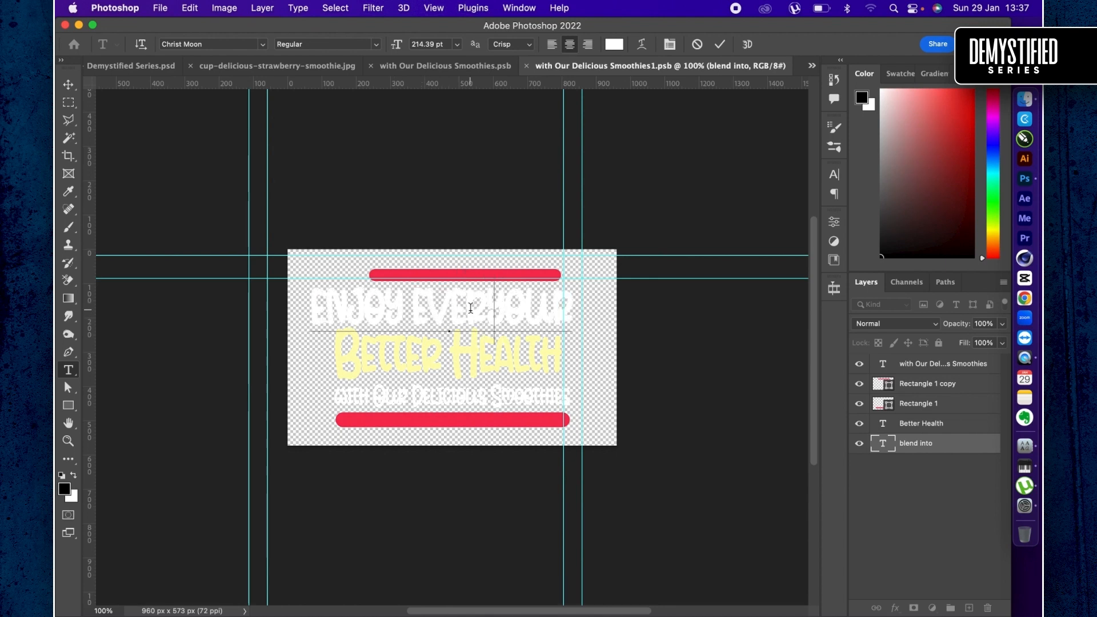
pyautogui.press('BackSpace')
pyautogui.press('BackSpace')
pyautogui.press('BackSpace')
pyautogui.press('BackSpace')
pyautogui.press('BackSpace')
pyautogui.press('BackSpace')
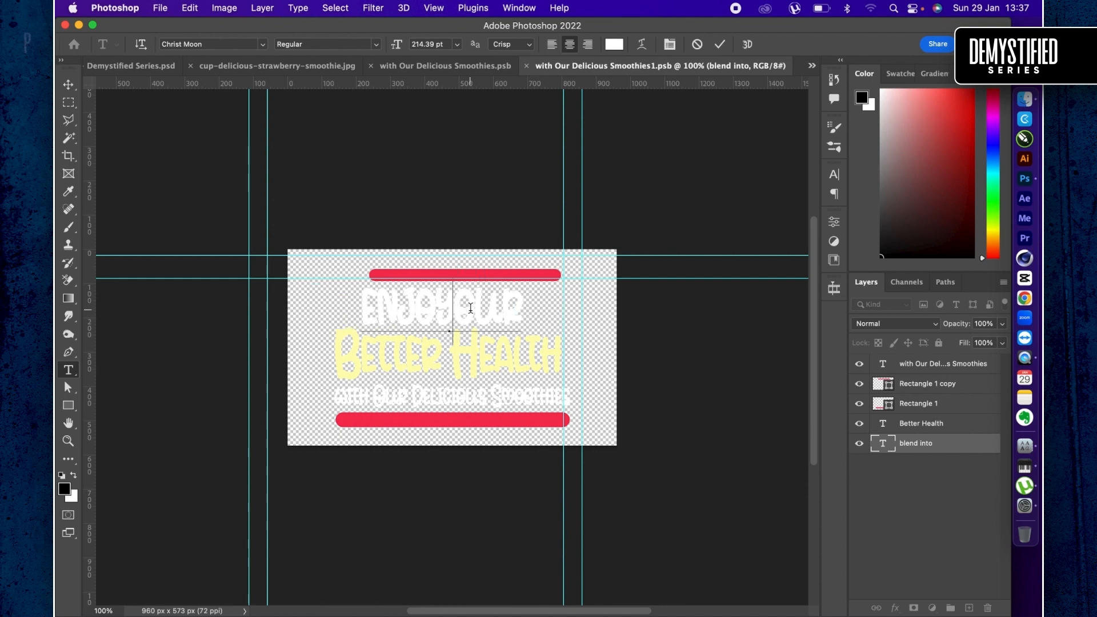
# - Replace the yellow headline line "Better Health" with "NATURAL SMOOTHIES"
pyautogui.click(501, 351)
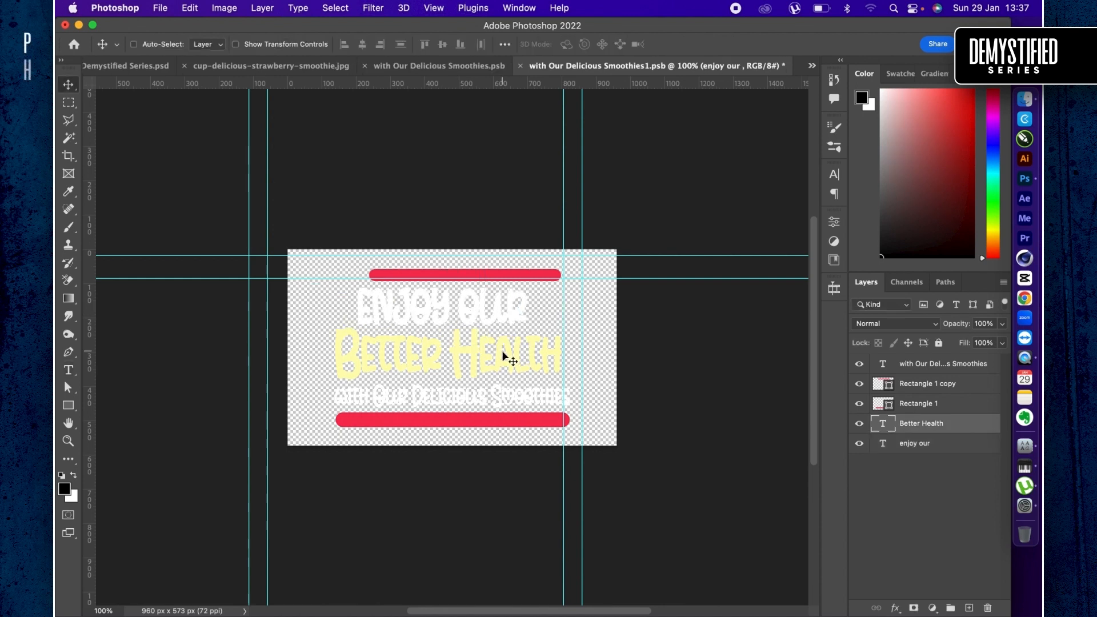
pyautogui.press('super+a')
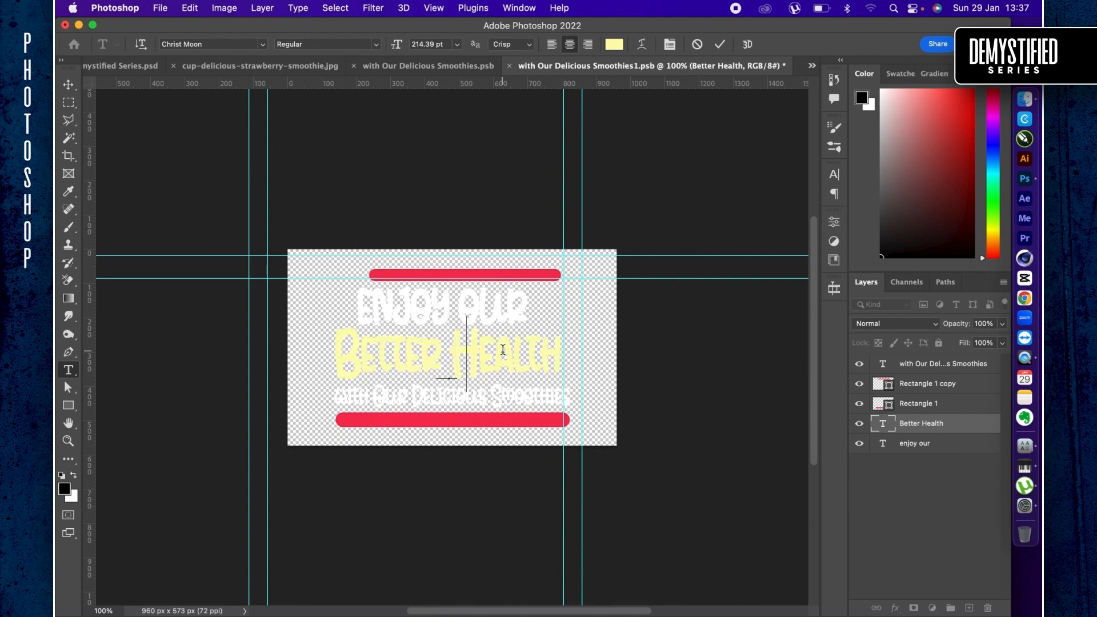
pyautogui.write('NATURAL')
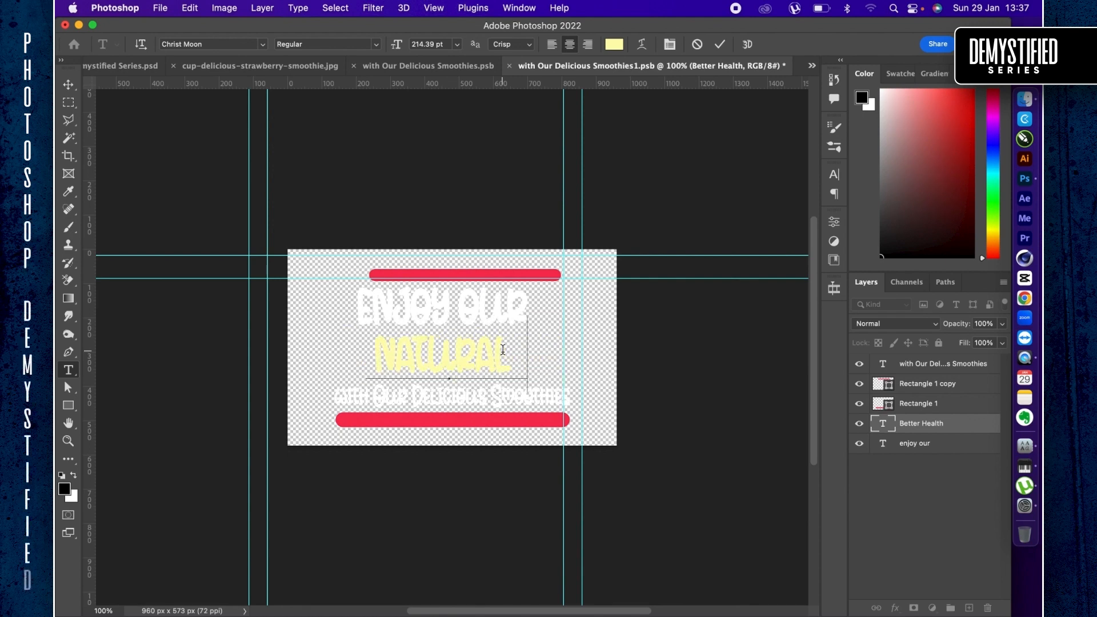
pyautogui.write(' SMOOTHIES')
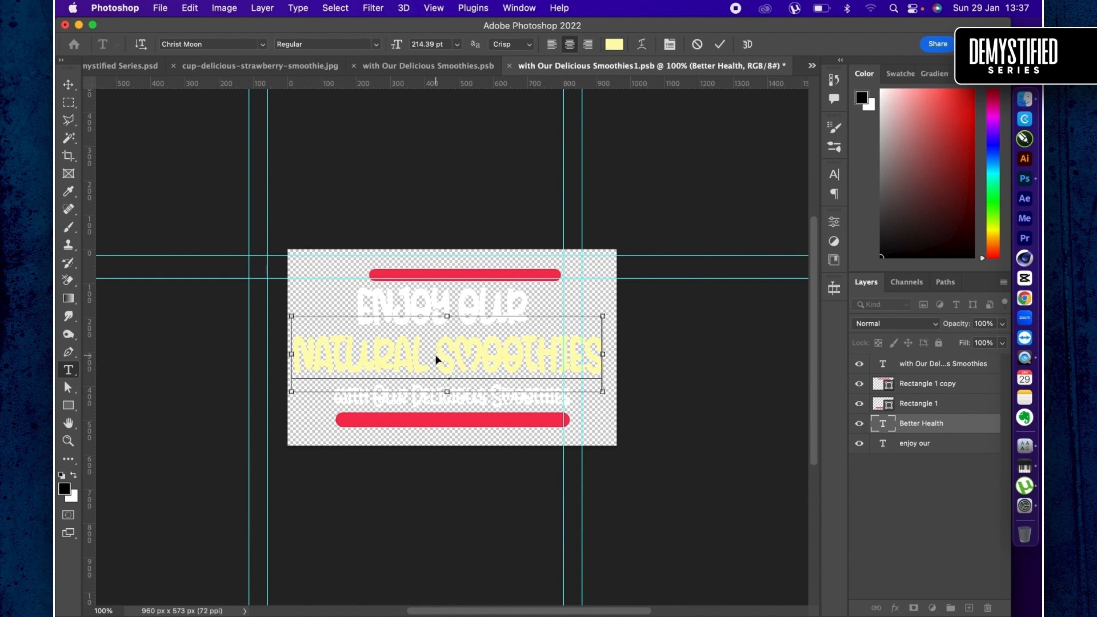
pyautogui.press('super+Return')
# - Scale the "natural smoothies" text proportionally to about 129%, extending it past the canvas's right edge
pyautogui.press('v')
pyautogui.press('super+t')
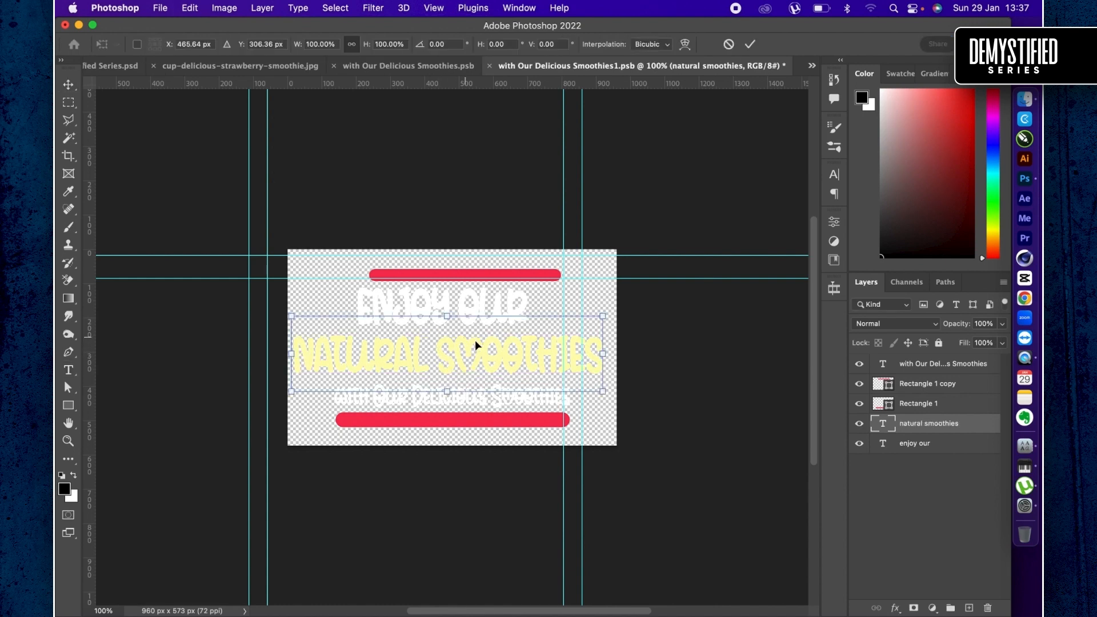
pyautogui.moveTo(605, 355); pyautogui.dragTo(695, 355)
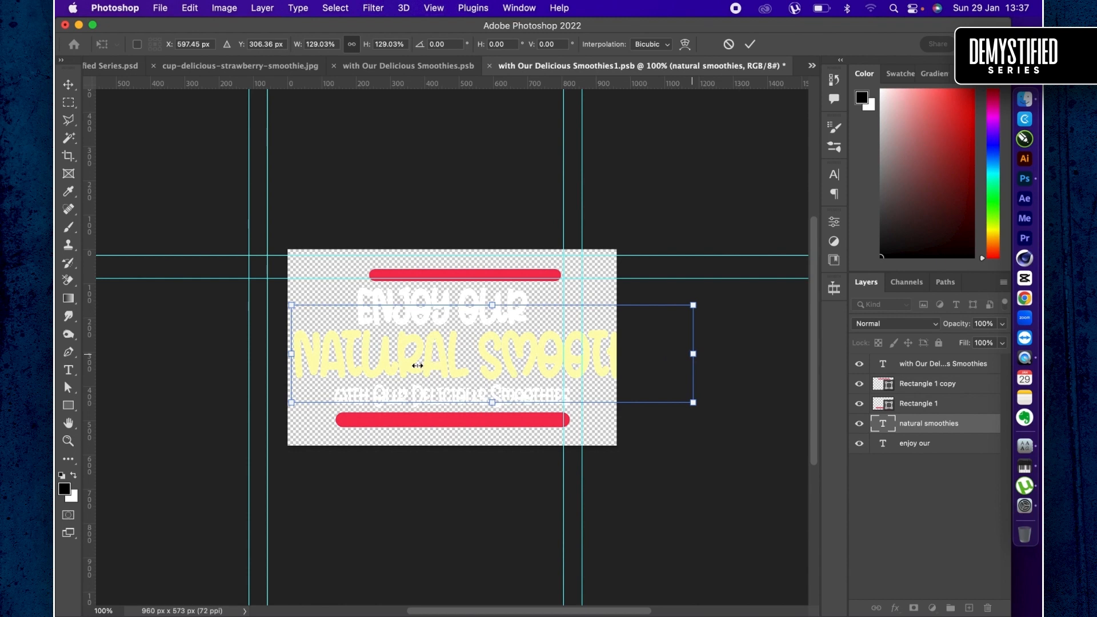
pyautogui.press('Return')
# - Delete the "with Our Delicious Smoothies" line and move the lower red bar up directly beneath "Natural Smoothies"
pyautogui.keyDown('super'); pyautogui.click(426, 398); pyautogui.keyUp('super')
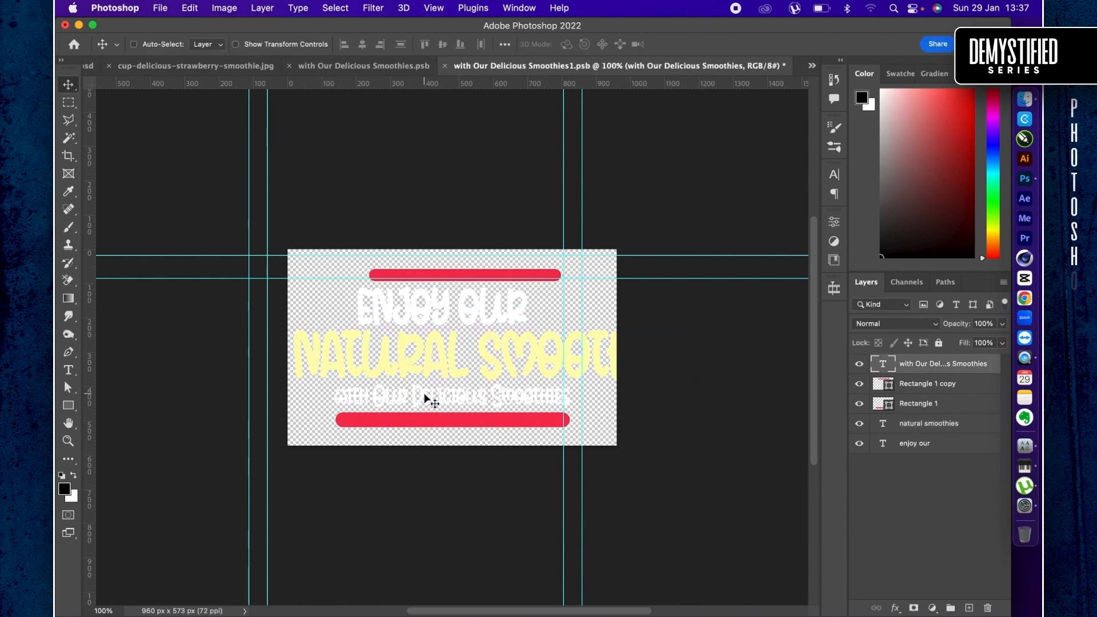
pyautogui.press('BackSpace')
pyautogui.keyDown('super'); pyautogui.click(439, 420); pyautogui.keyUp('super')
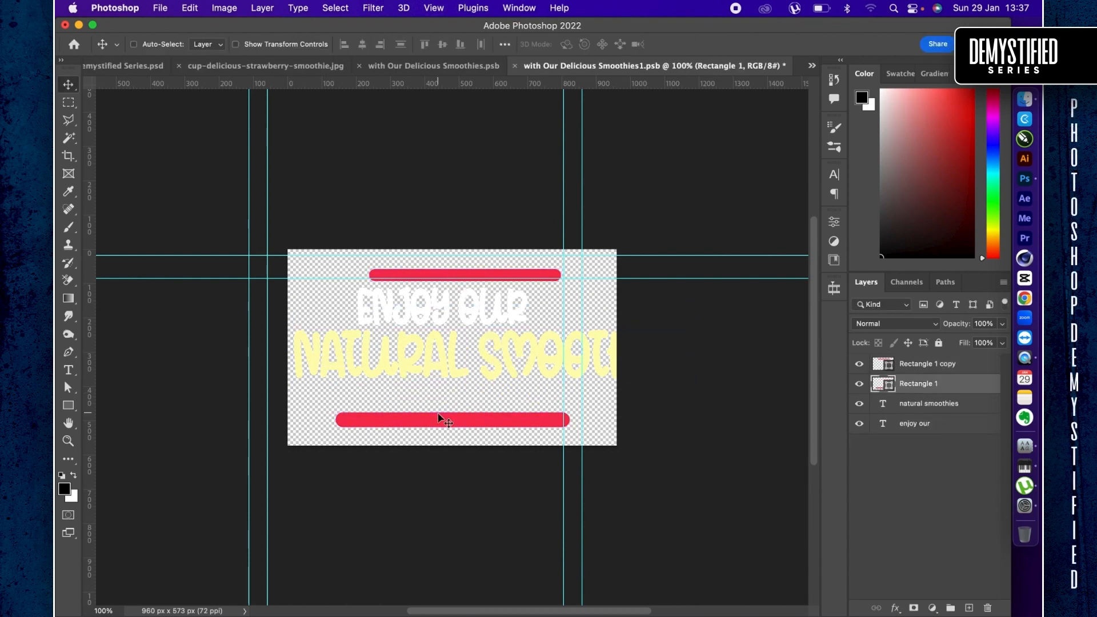
pyautogui.moveTo(424, 420); pyautogui.dragTo(413, 392)
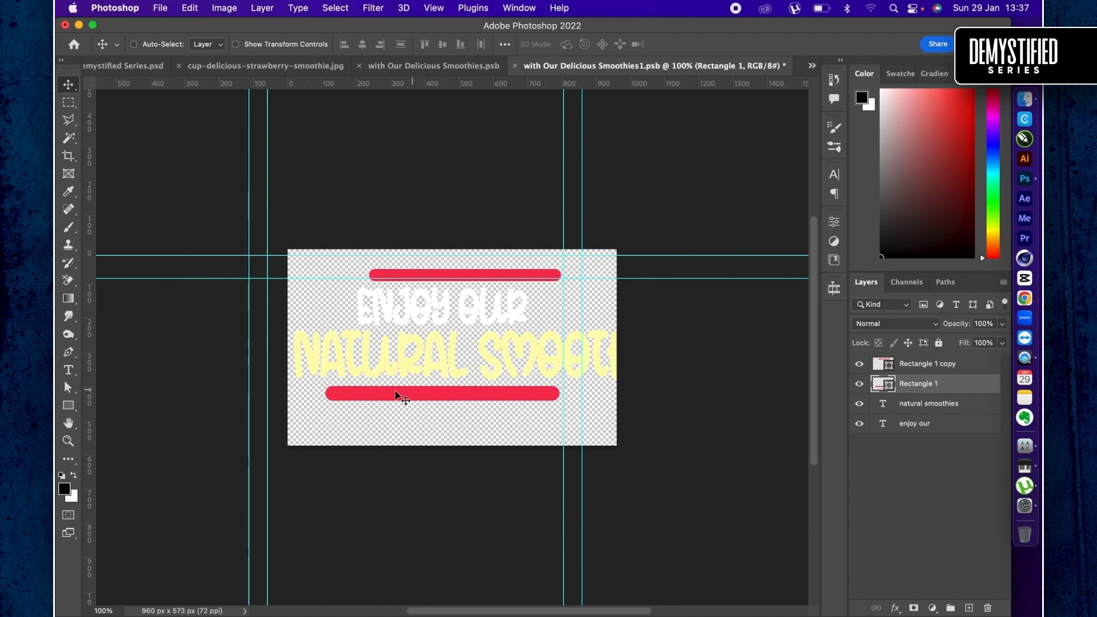
# - Extend the canvas to the right with the Crop tool, to about 1204 px wide, so it covers the whole headline
pyautogui.press('c')
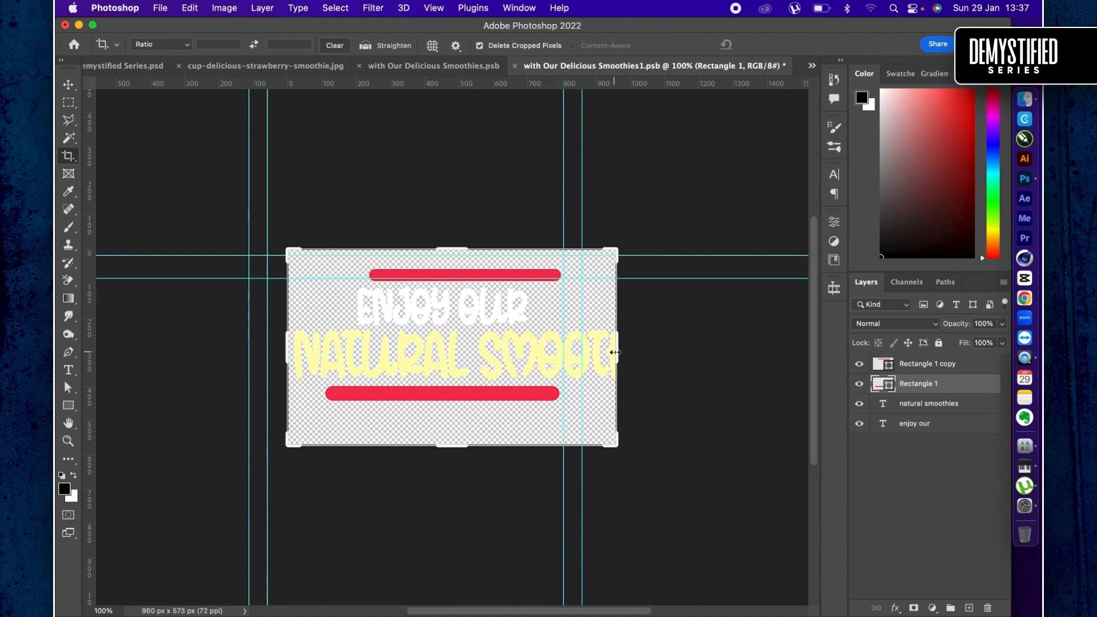
pyautogui.moveTo(616, 352); pyautogui.dragTo(659, 350)
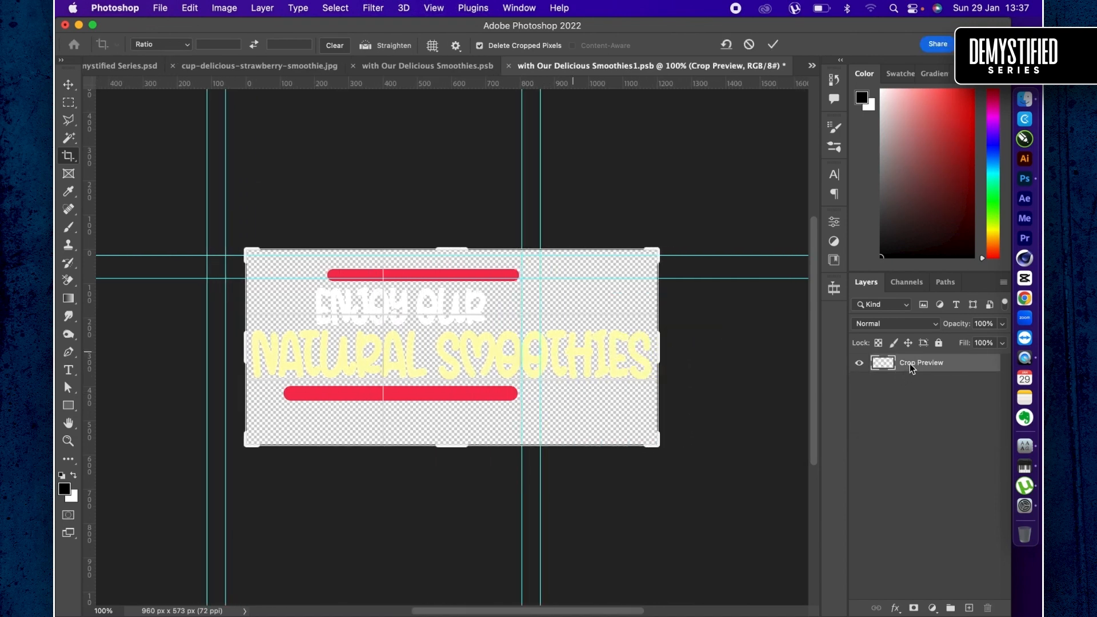
pyautogui.press('Return')
# - Stretch the lower red bar rightward to about 147% of its width and the upper red bar to about 135%
pyautogui.hotkey('ctrl', 't')
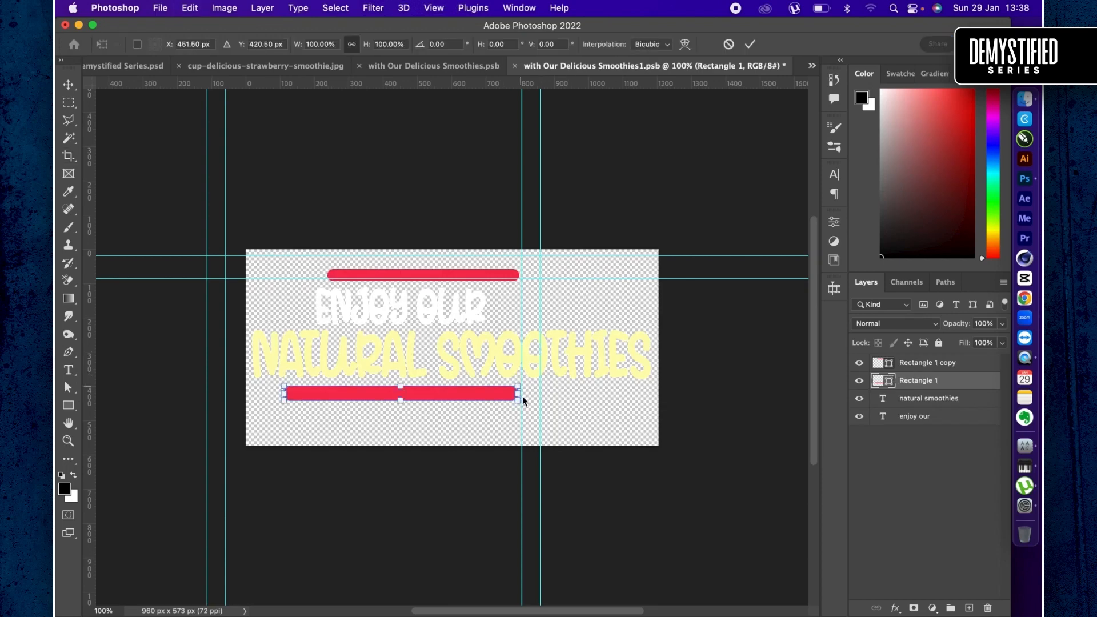
pyautogui.moveTo(519, 393); pyautogui.dragTo(629, 378)
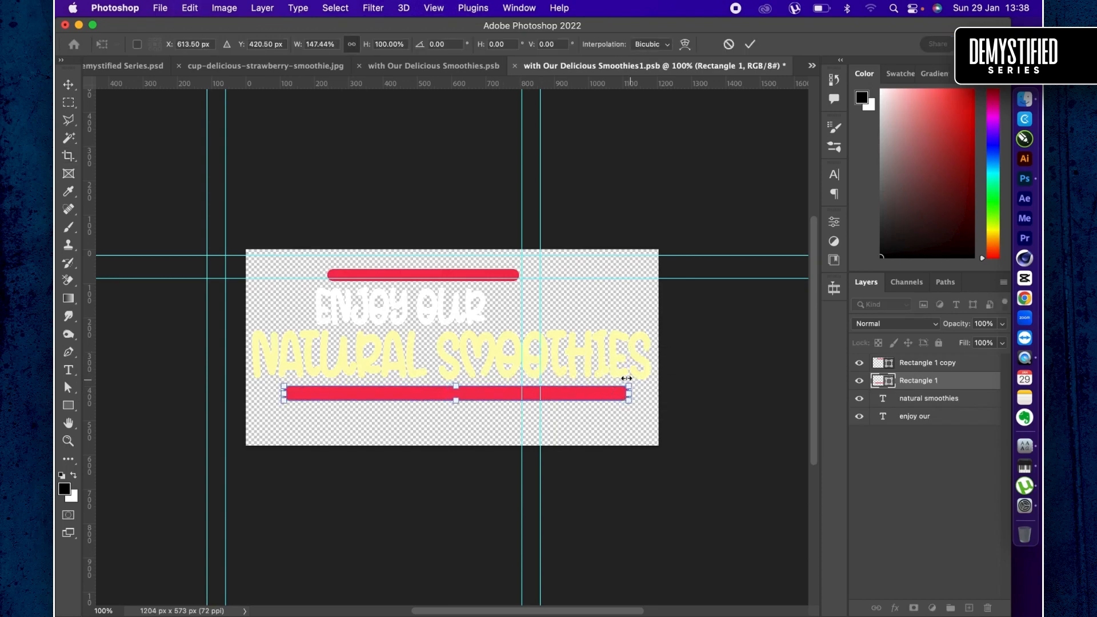
pyautogui.press('Return')
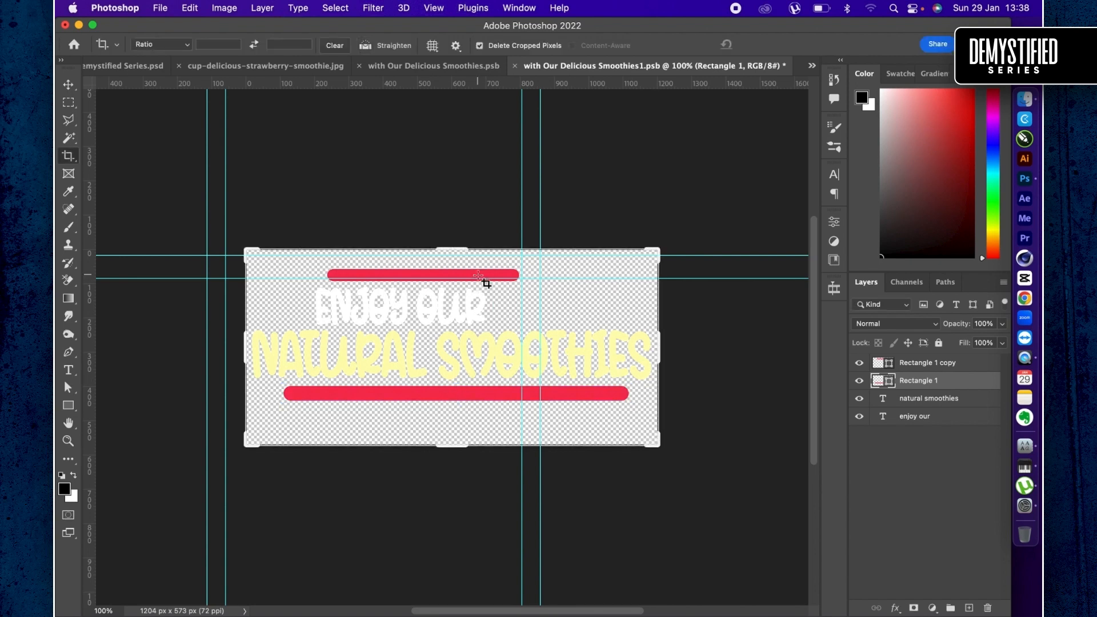
pyautogui.keyDown('super'); pyautogui.click(480, 279); pyautogui.keyUp('super')
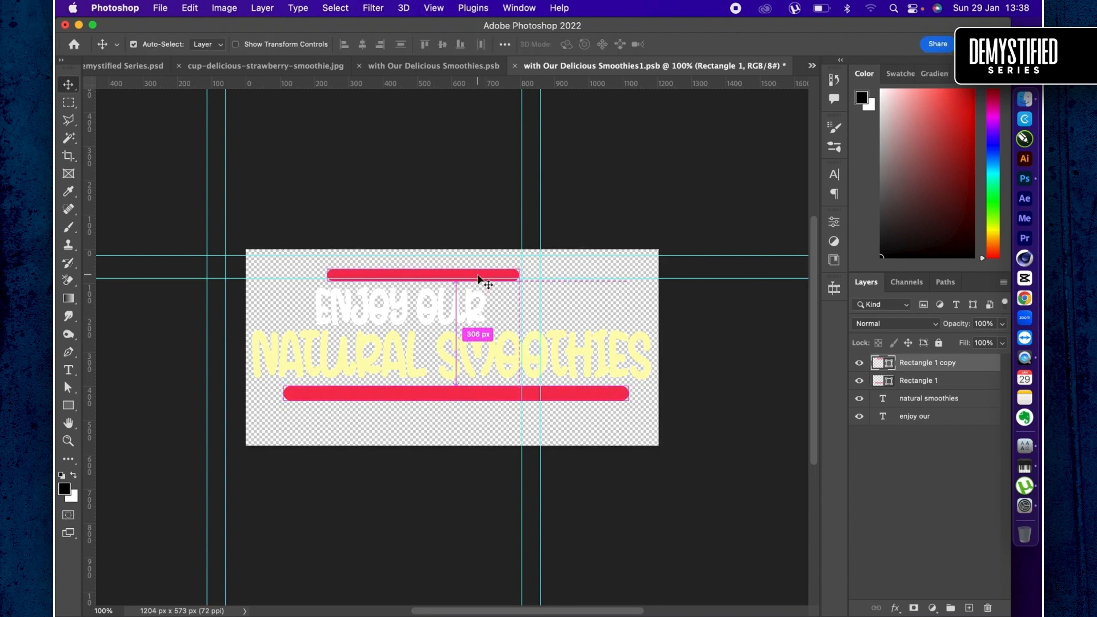
pyautogui.press('super+t')
pyautogui.moveTo(526, 277); pyautogui.dragTo(587, 274)
pyautogui.press('Return')
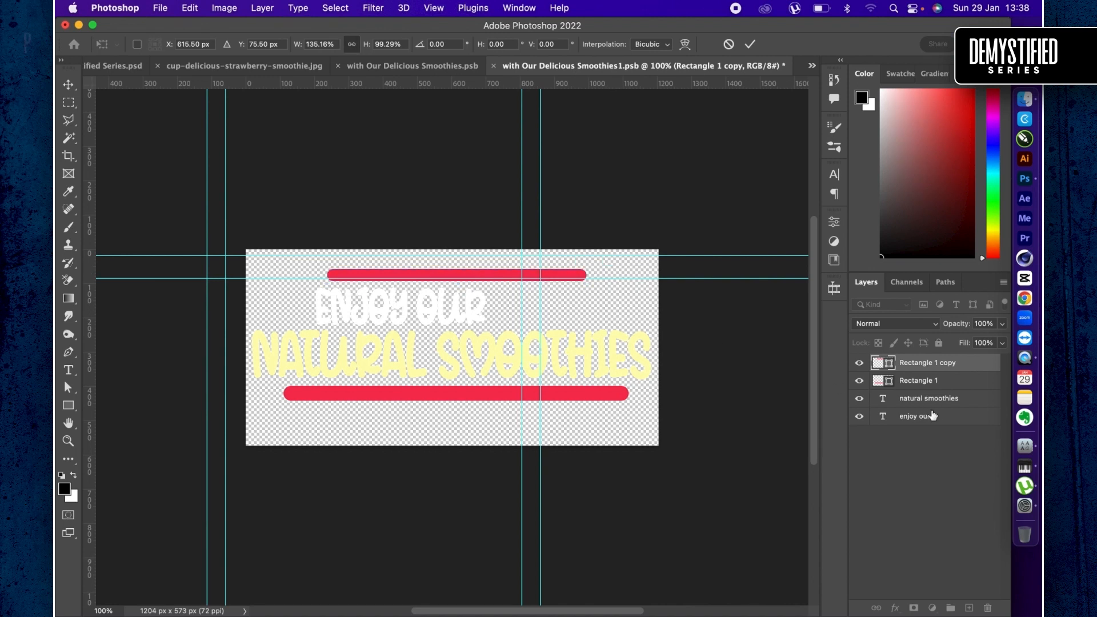
# - Align all four headline layers on their horizontal centers and move them together slightly down the canvas
pyautogui.keyDown('shift'); pyautogui.click(930, 422); pyautogui.keyUp('shift')
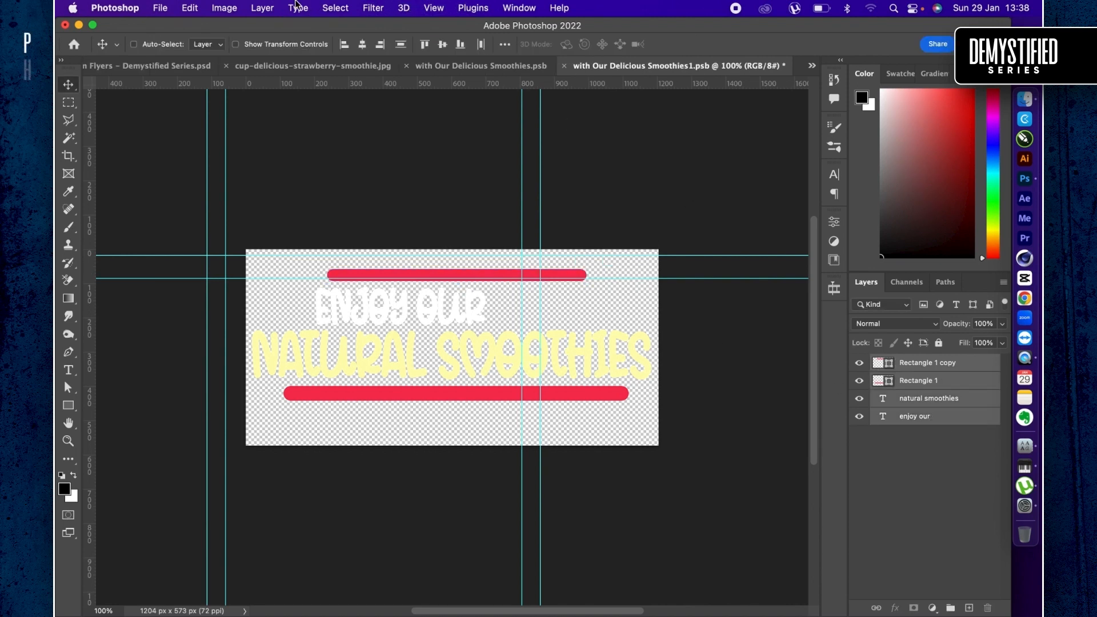
pyautogui.click(362, 44)
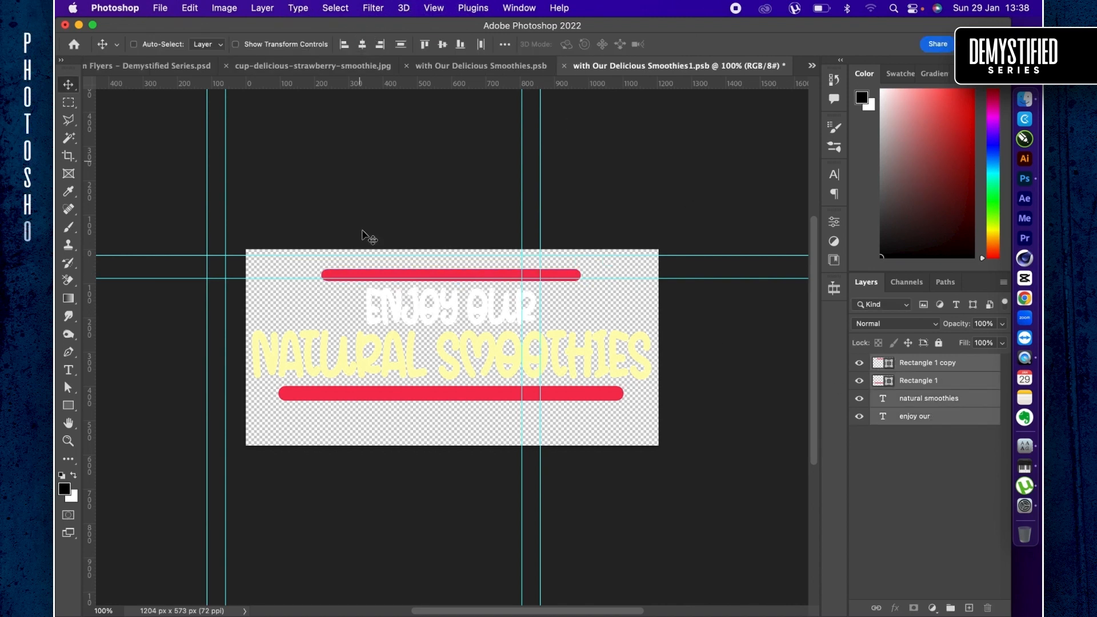
pyautogui.moveTo(406, 299); pyautogui.dragTo(410, 318)
pyautogui.press('super')
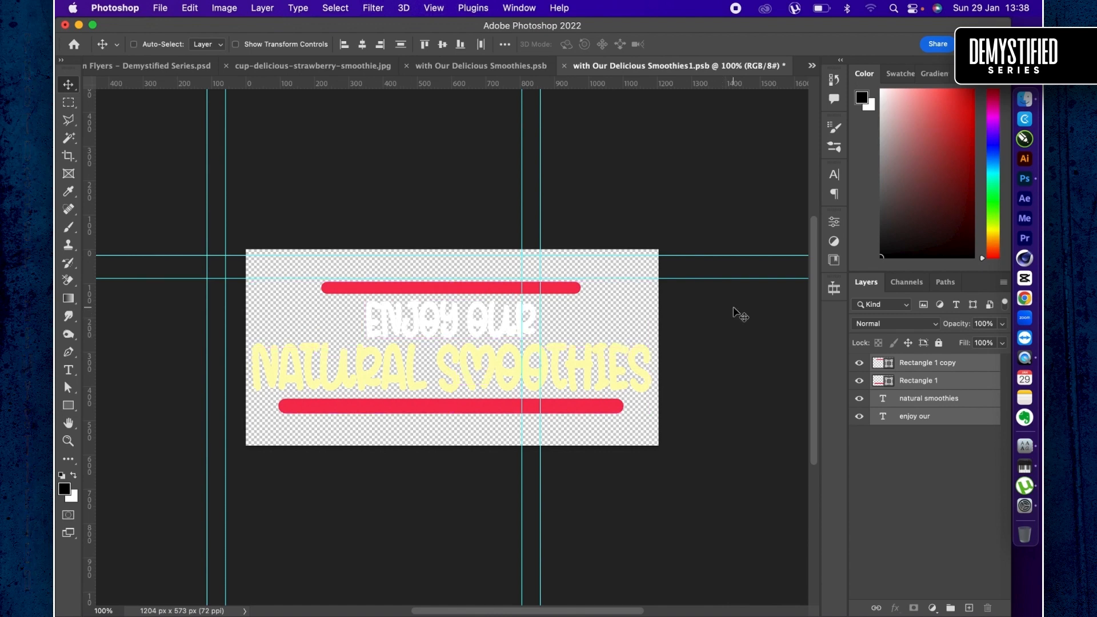
pyautogui.doubleClick(875, 381)
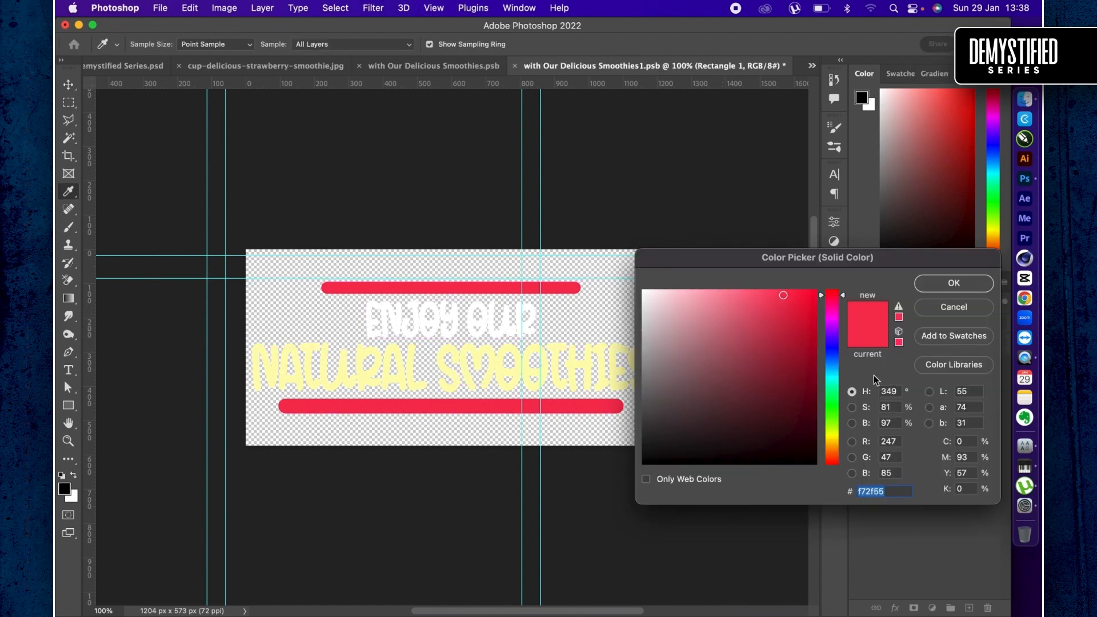
pyautogui.press('Escape')
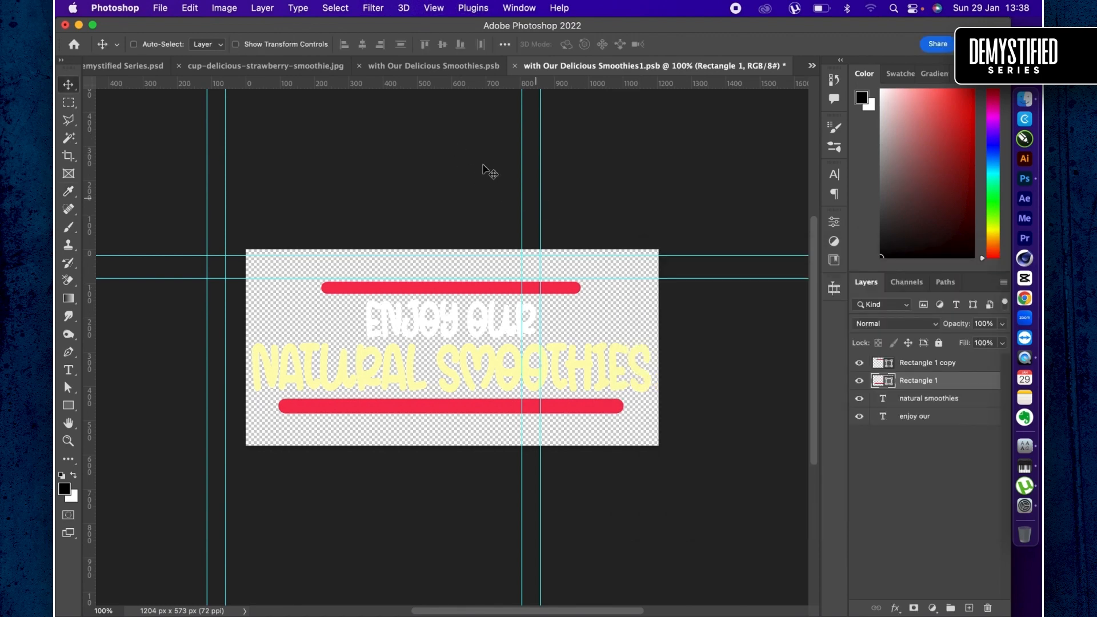
pyautogui.click(239, 46)
pyautogui.click(240, 46)
# - Remove the fill of the lower bar and give it a pale yellow stroke 4.43 px wide
pyautogui.press('u')
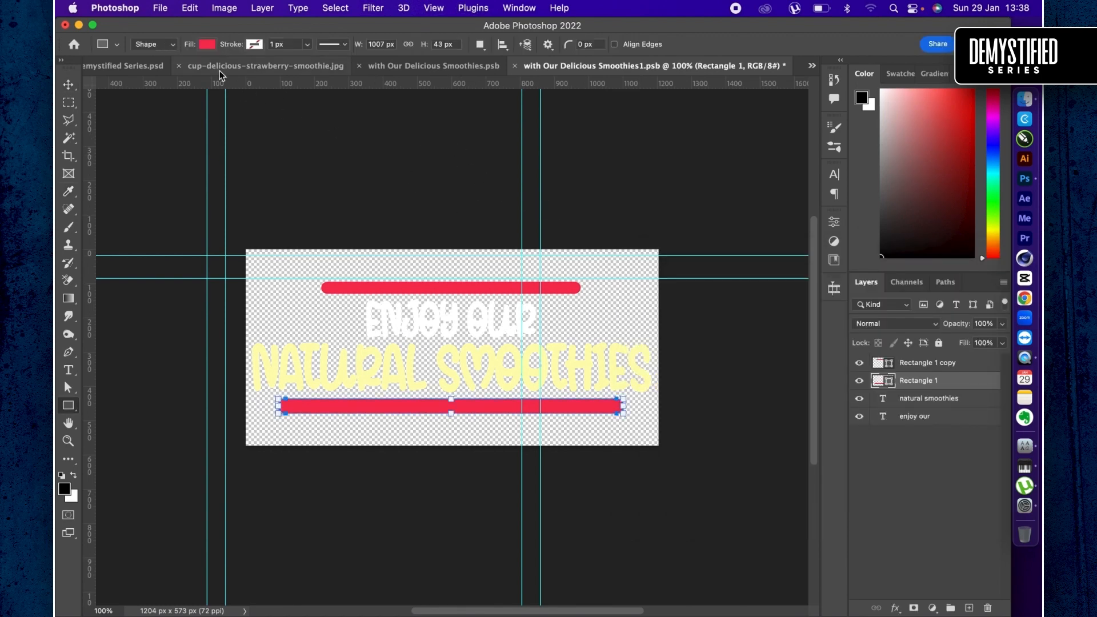
pyautogui.click(209, 43)
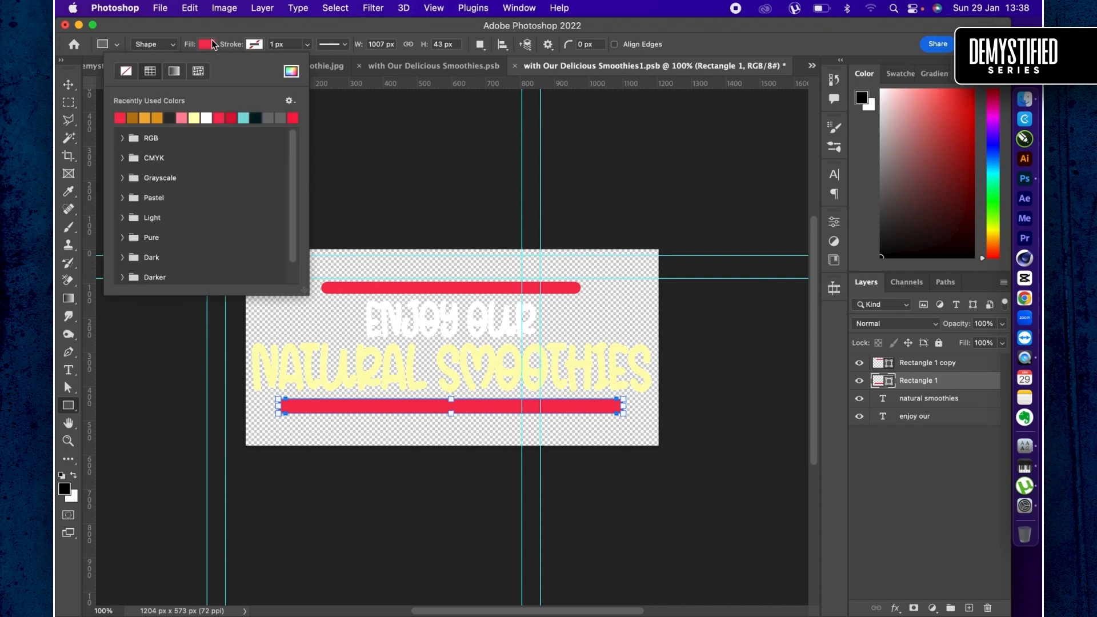
pyautogui.click(127, 71)
pyautogui.click(255, 45)
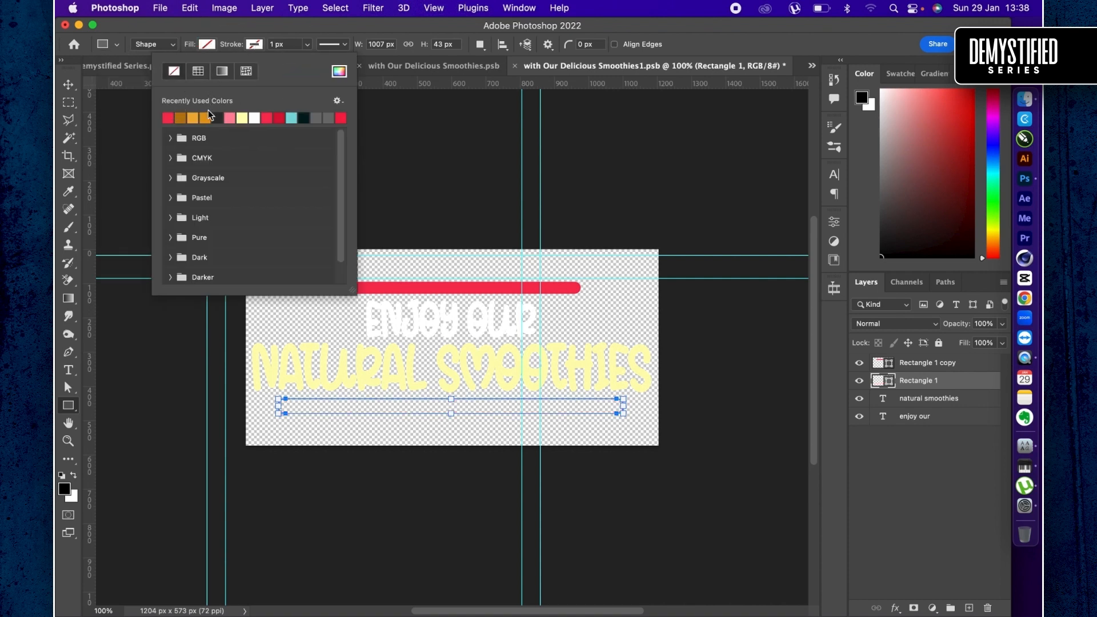
pyautogui.click(246, 119)
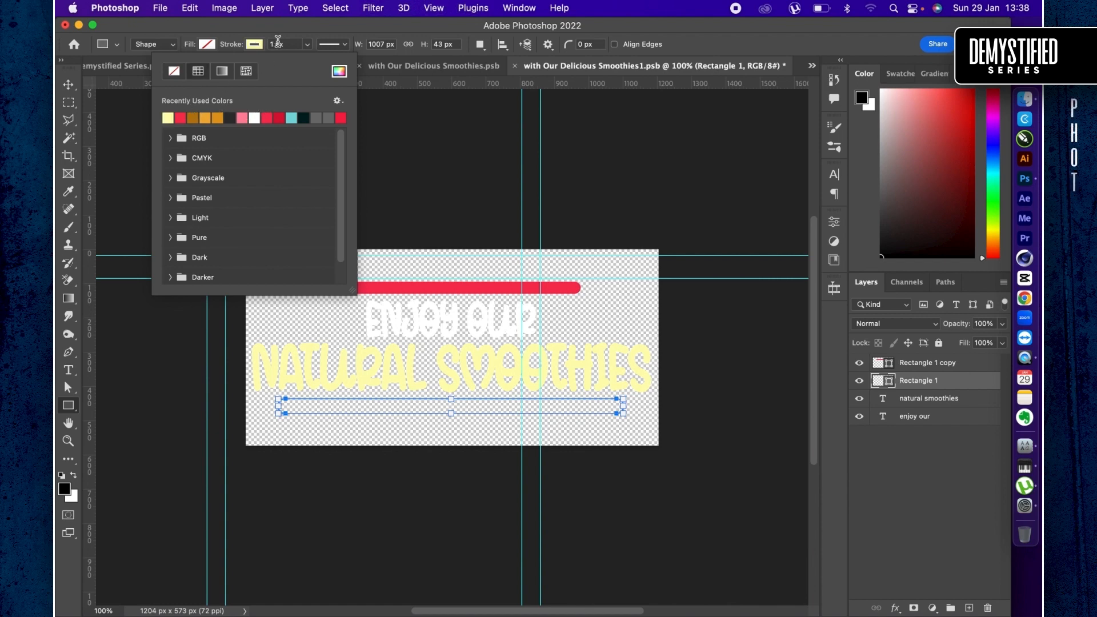
pyautogui.click(307, 44)
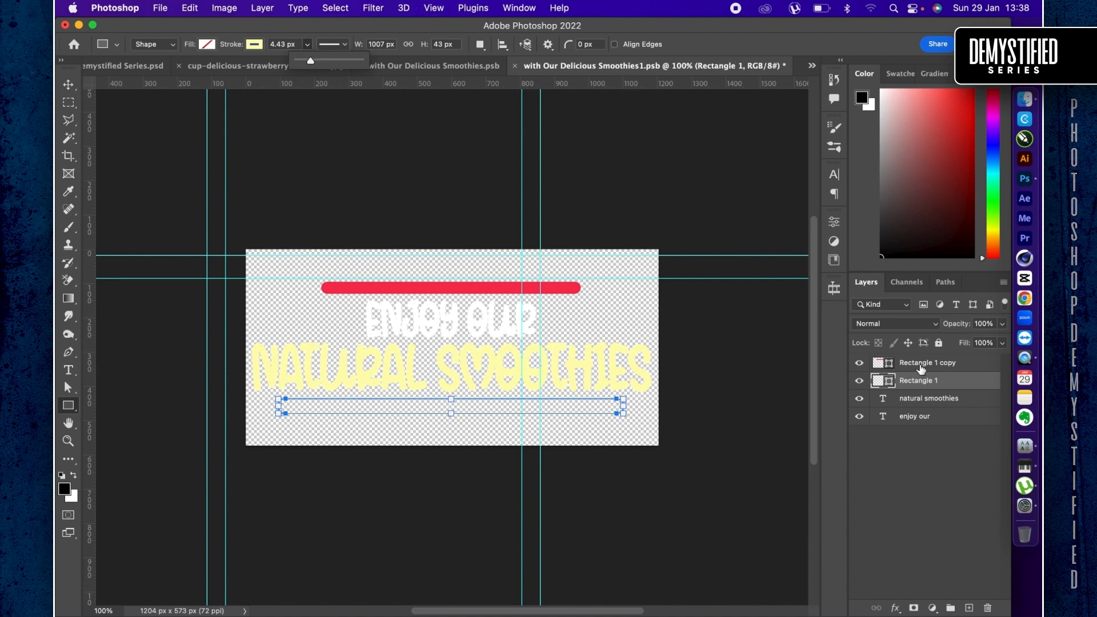
# - Remove the fill of the upper bar and give it a red stroke 4.43 px wide
pyautogui.click(883, 366)
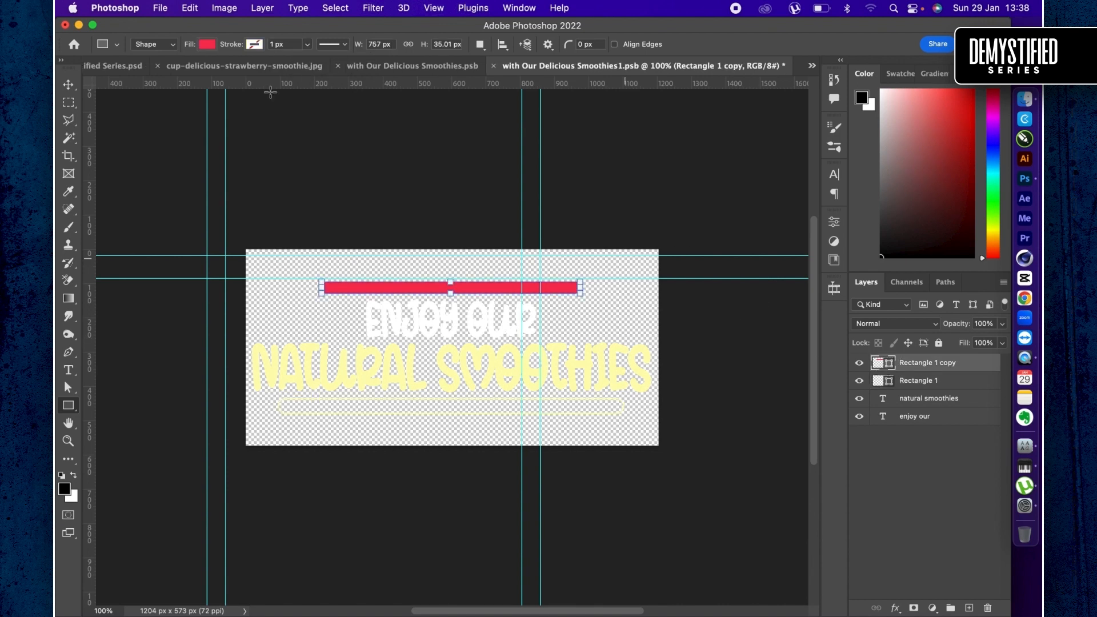
pyautogui.click(210, 46)
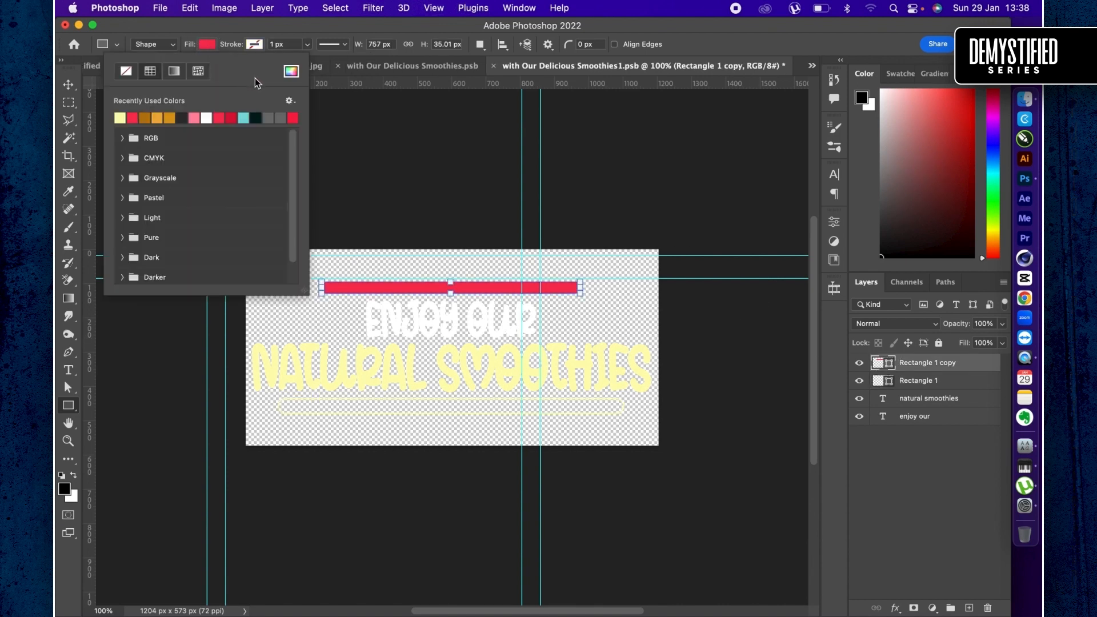
pyautogui.click(127, 73)
pyautogui.click(255, 46)
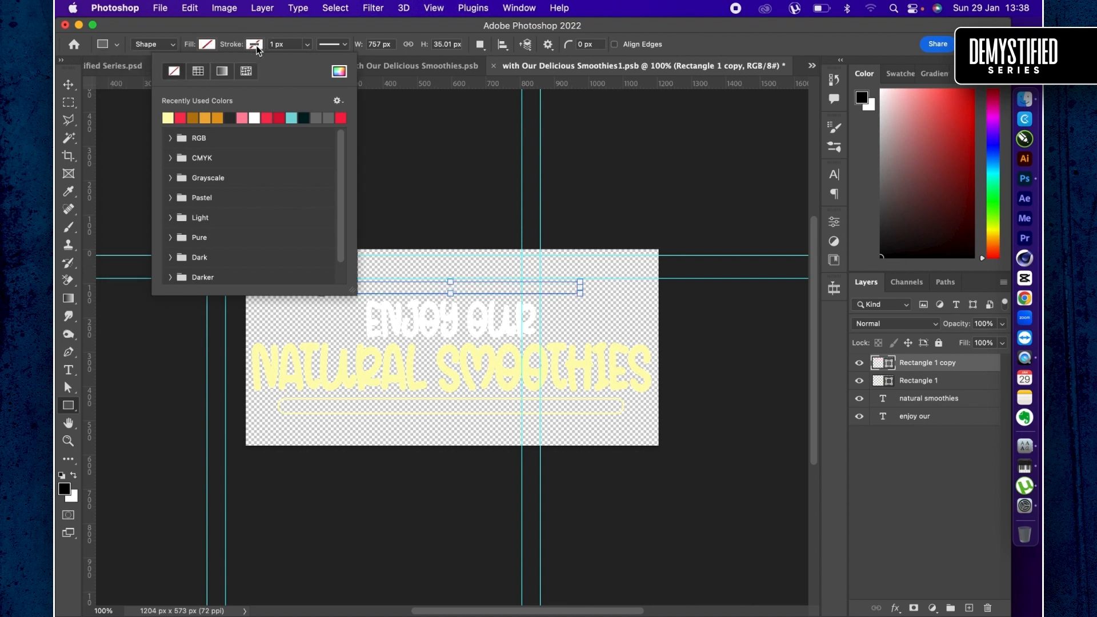
pyautogui.click(180, 118)
pyautogui.click(307, 45)
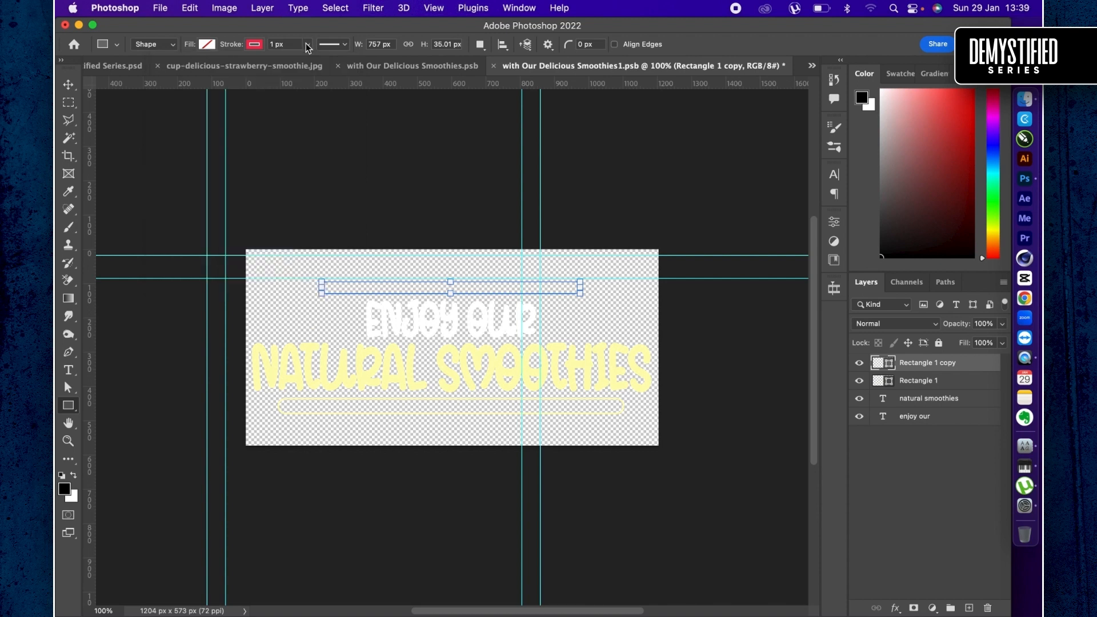
pyautogui.click(310, 59)
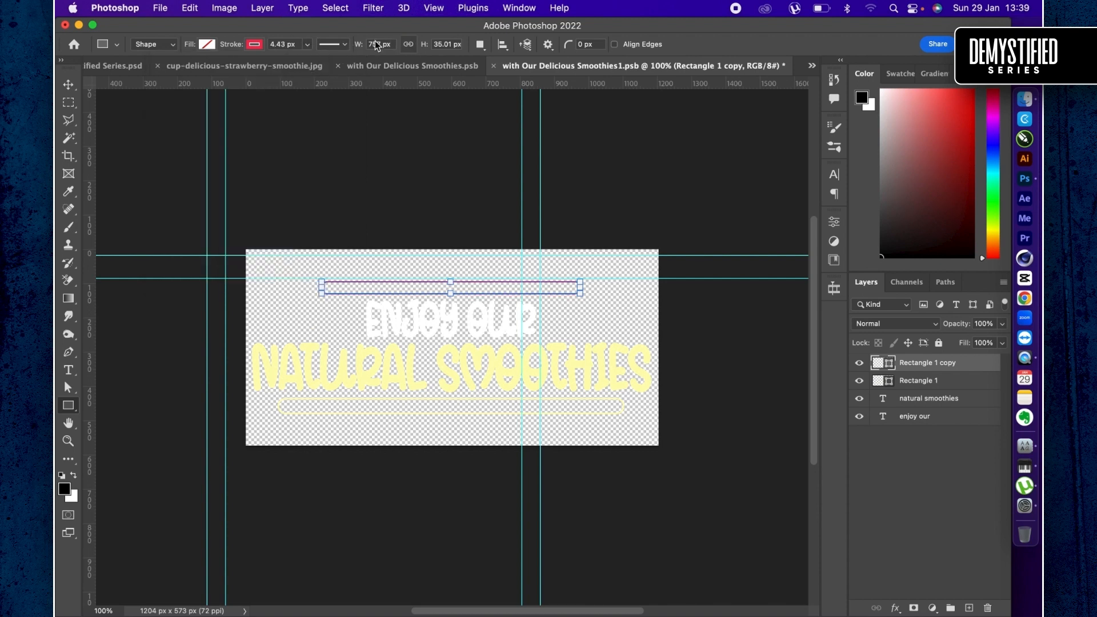
# - Save the headline document and close the strawberry smoothie image without saving, along with "with Our Delicious Smoothies.psb"
pyautogui.press('super+s')
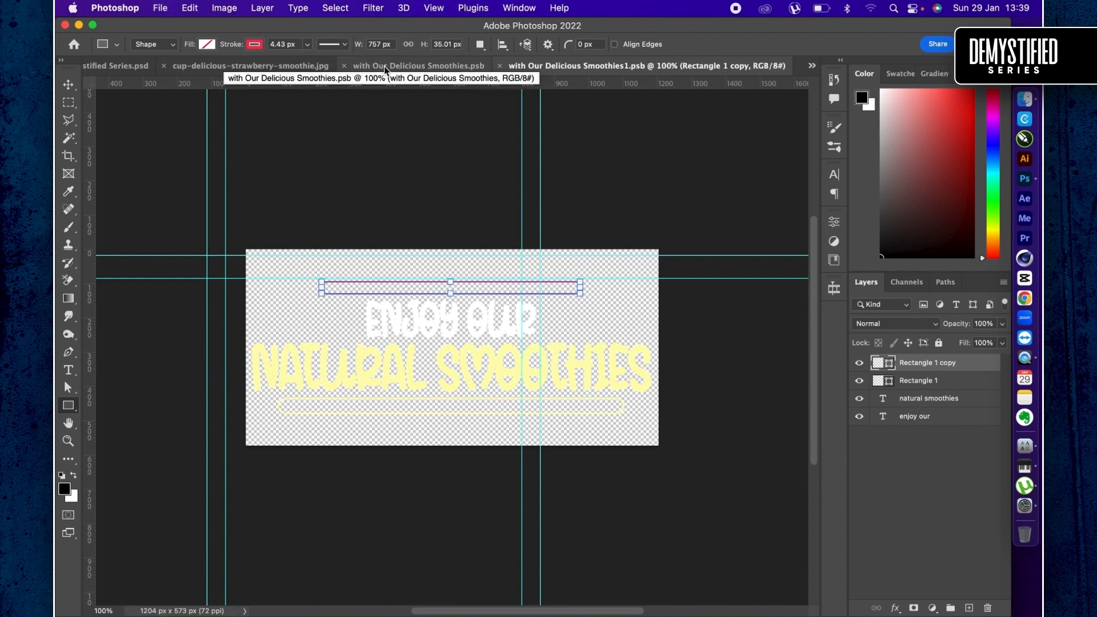
pyautogui.click(163, 66)
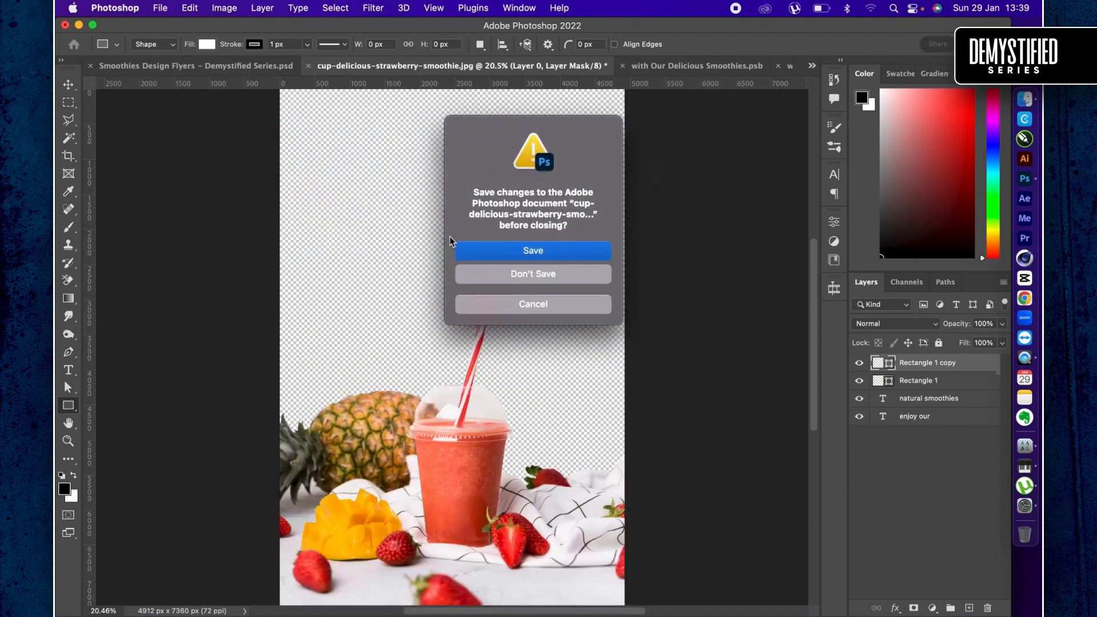
pyautogui.click(488, 277)
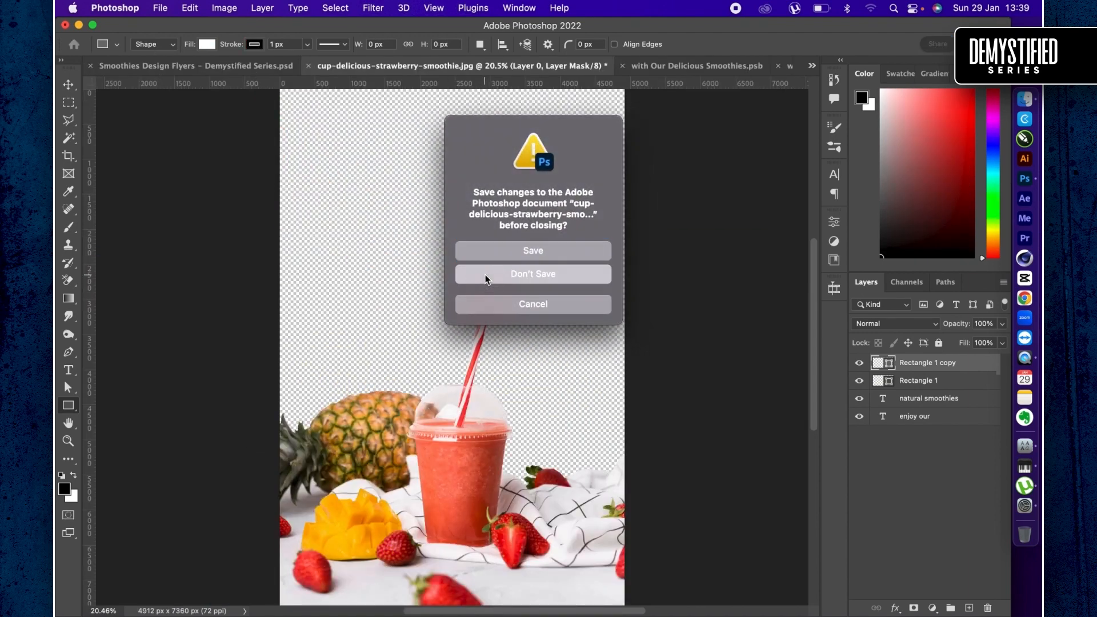
pyautogui.click(296, 65)
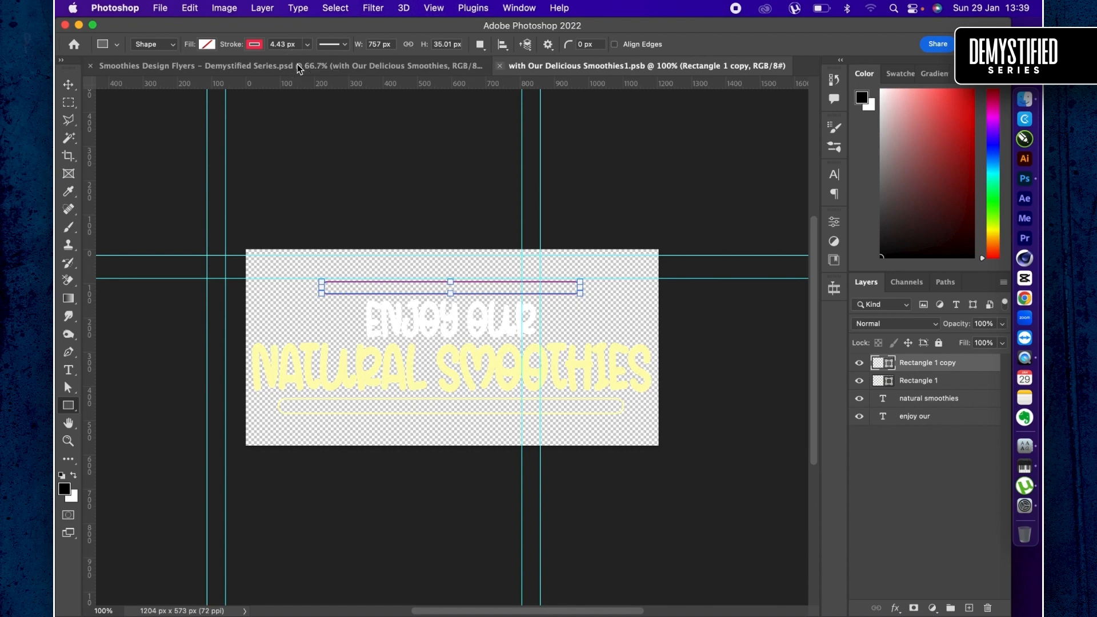
# - Return to the Smoothies Design Flyers document and move the third artboard's headline right, so it sits fully inside the orange area
pyautogui.click(297, 65)
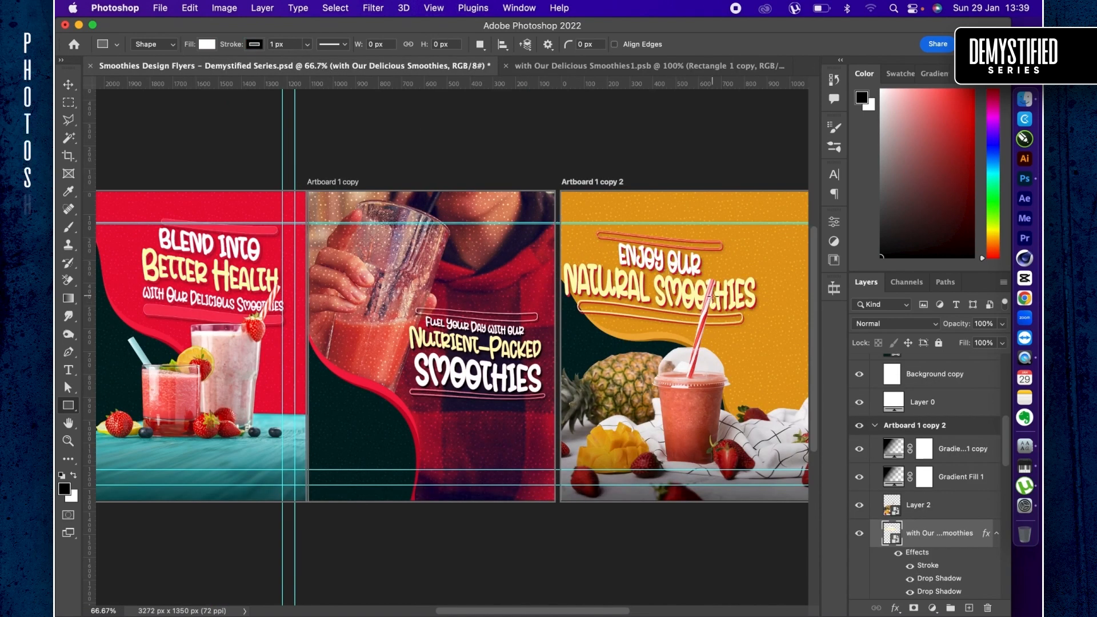
pyautogui.press('v')
pyautogui.hscroll(3, 716, 302)
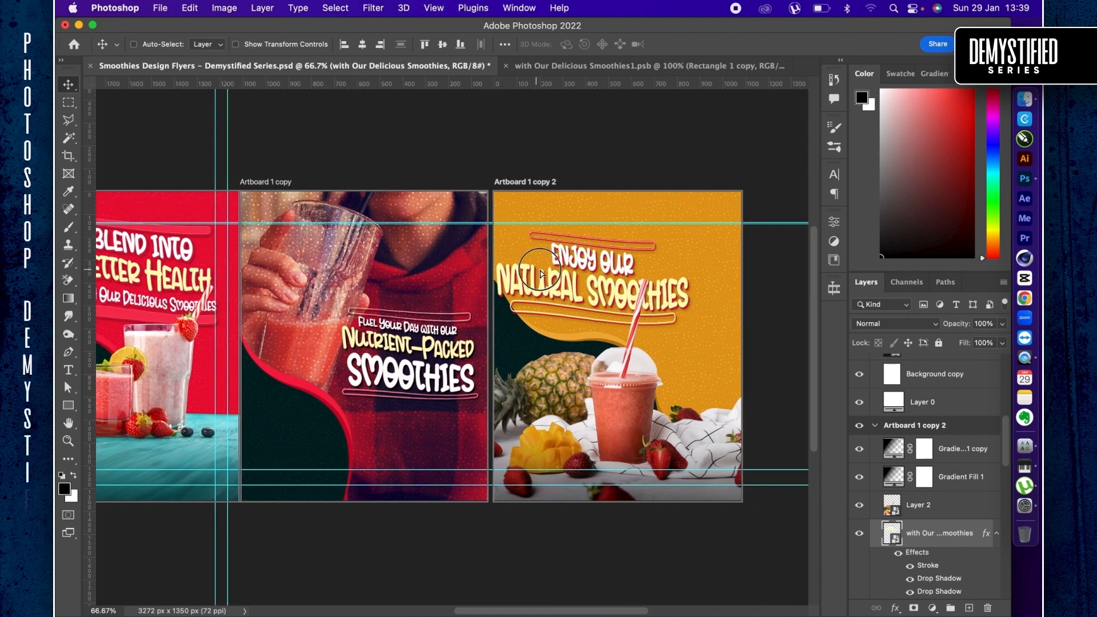
pyautogui.moveTo(563, 273); pyautogui.dragTo(576, 268)
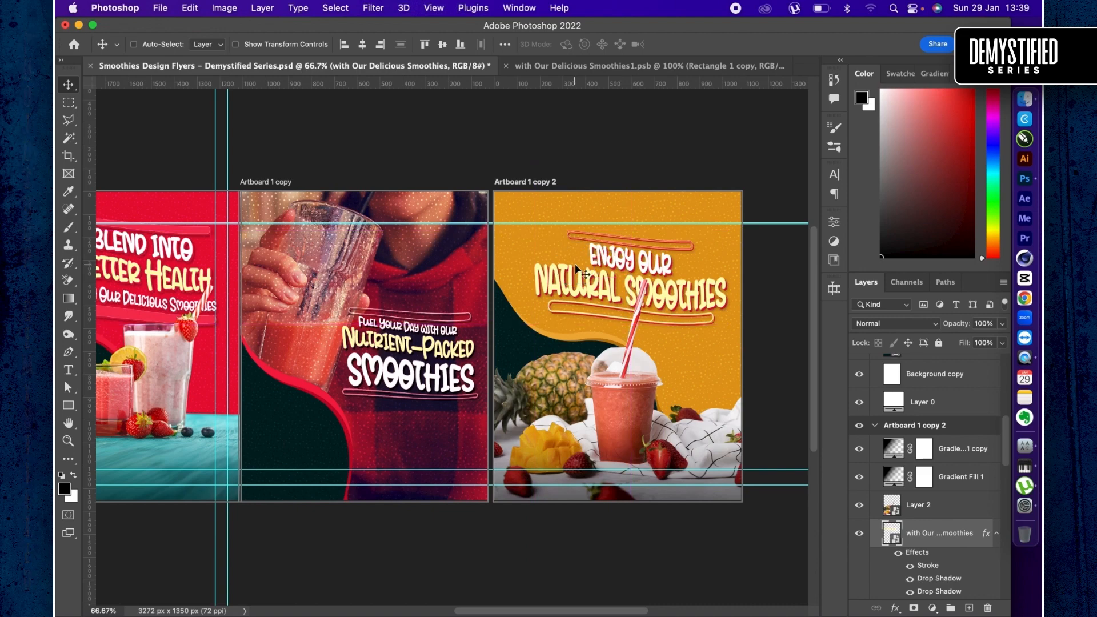
# - Change the third artboard's orange background shape, Shape 1 copy 2, to the lighter yellow f6ce54
pyautogui.press('super')
pyautogui.press('super+equal')
pyautogui.hscroll(5, 578, 268)
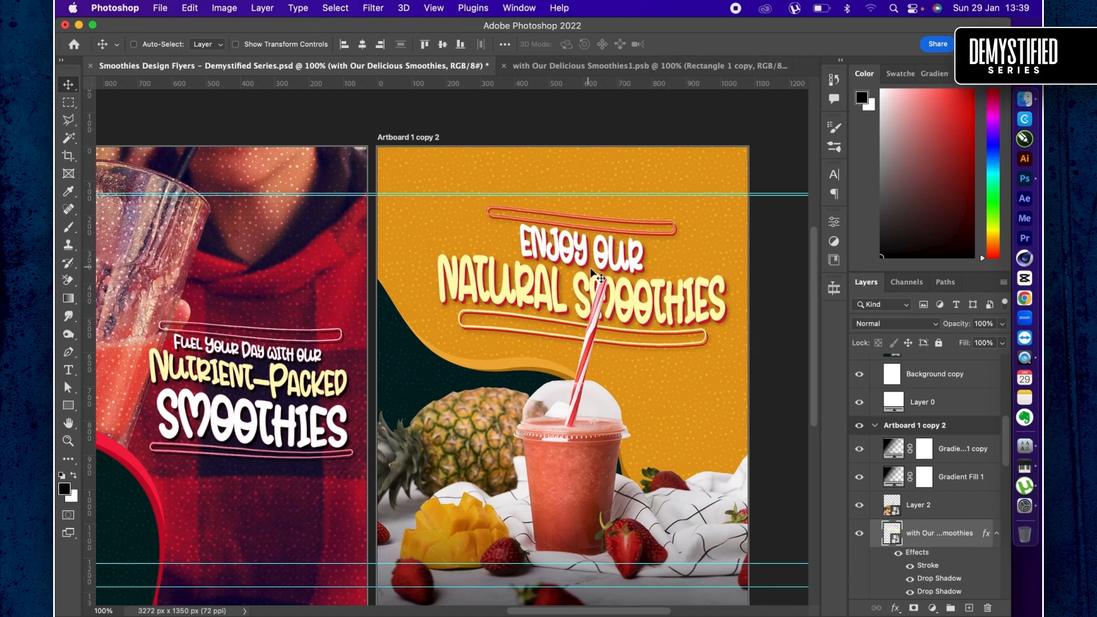
pyautogui.scroll(-5, 909, 531)
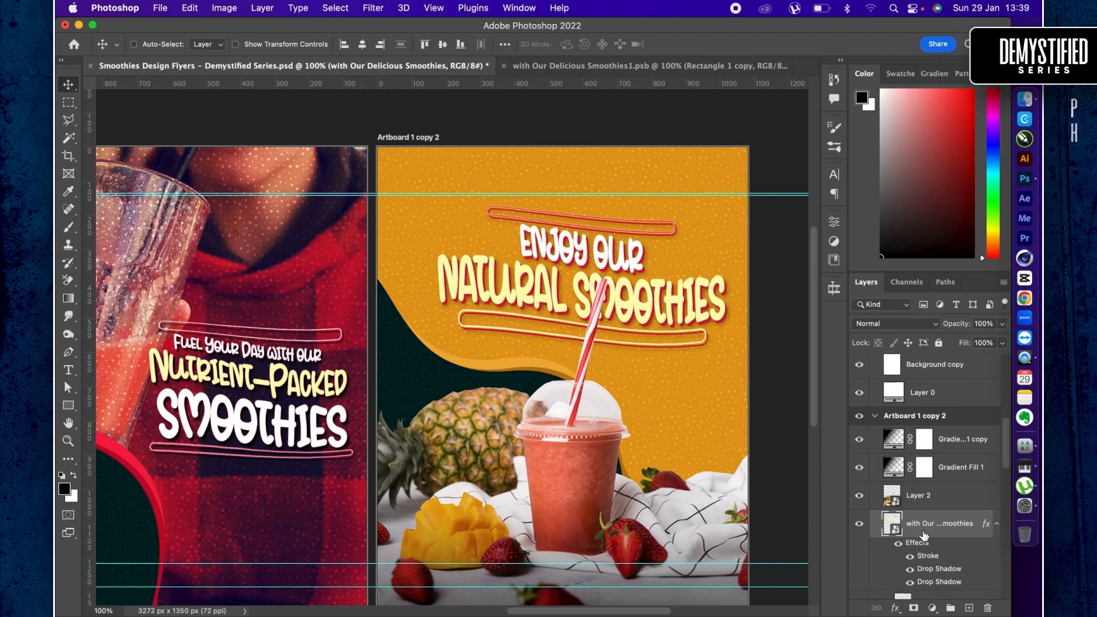
pyautogui.click(893, 511)
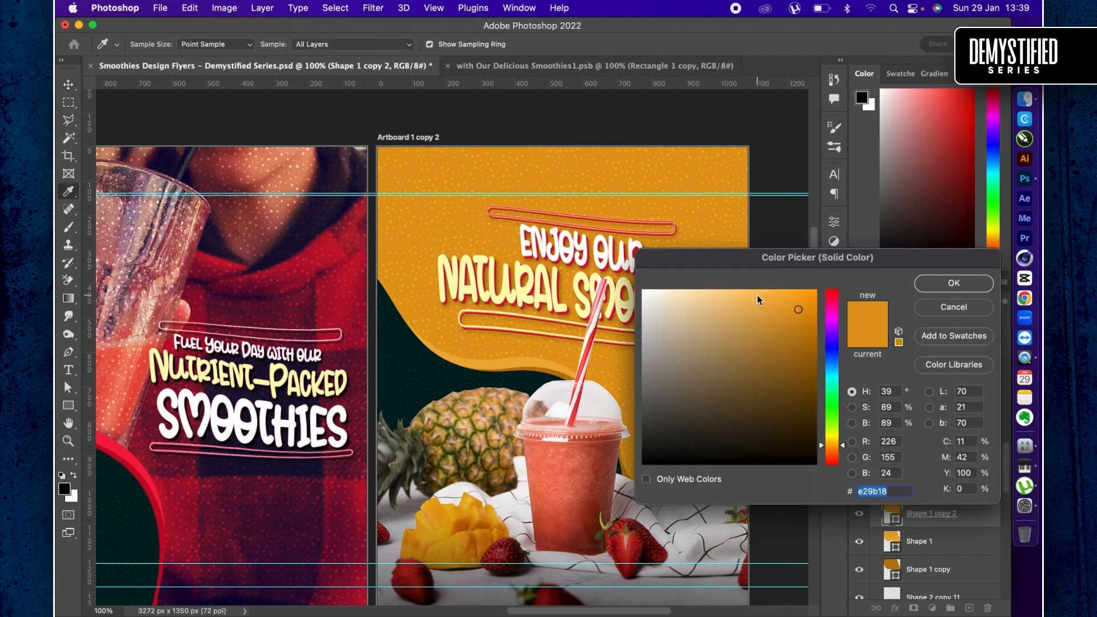
pyautogui.click(752, 293)
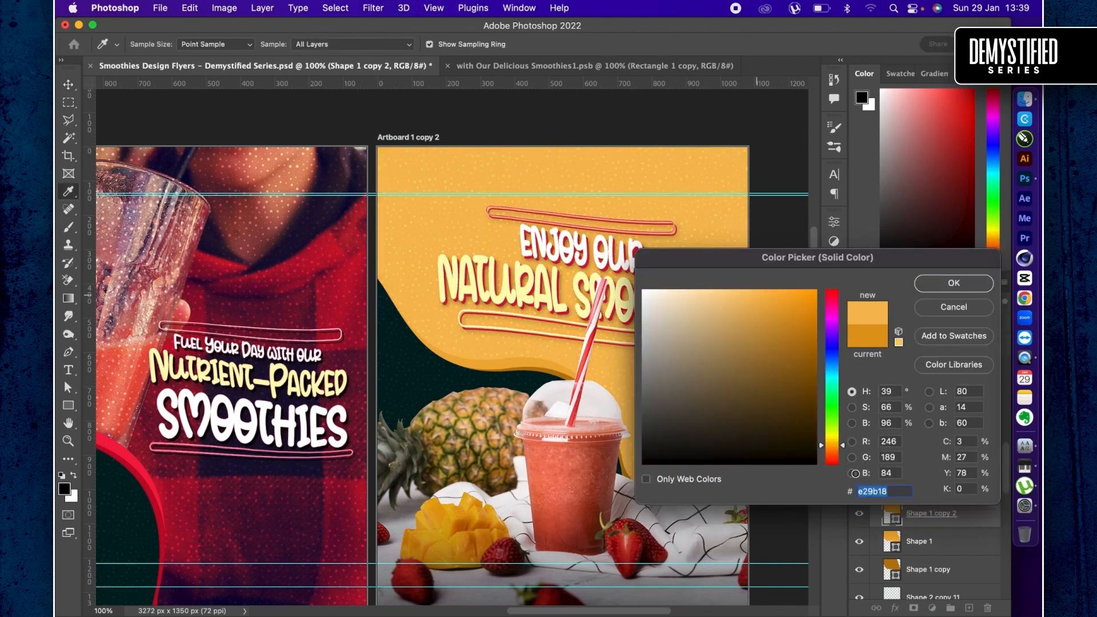
pyautogui.click(831, 444)
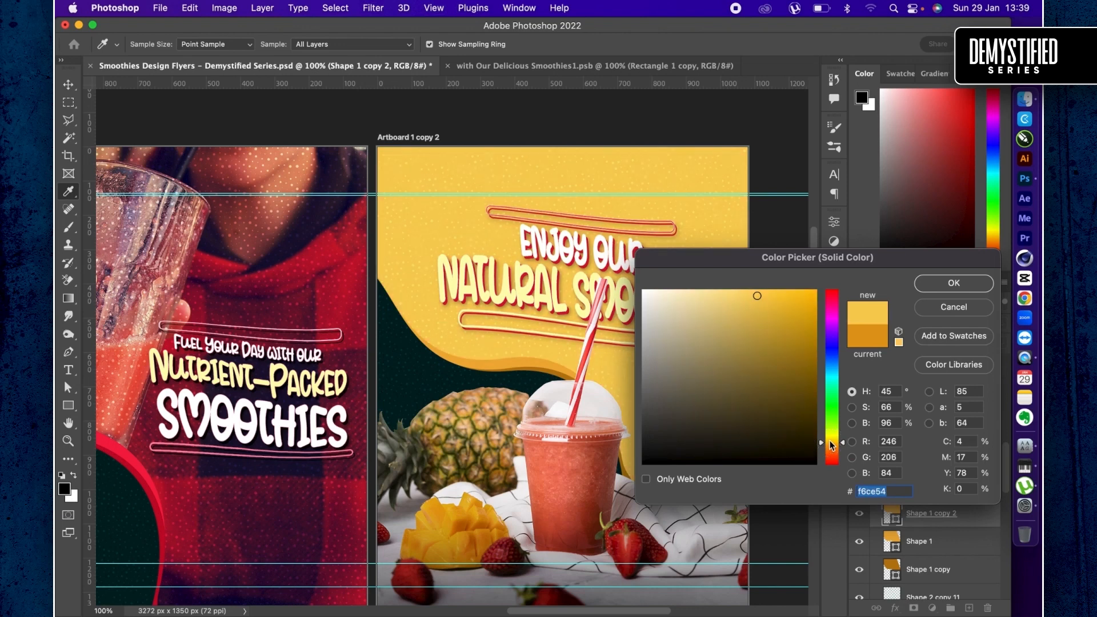
pyautogui.press('Return')
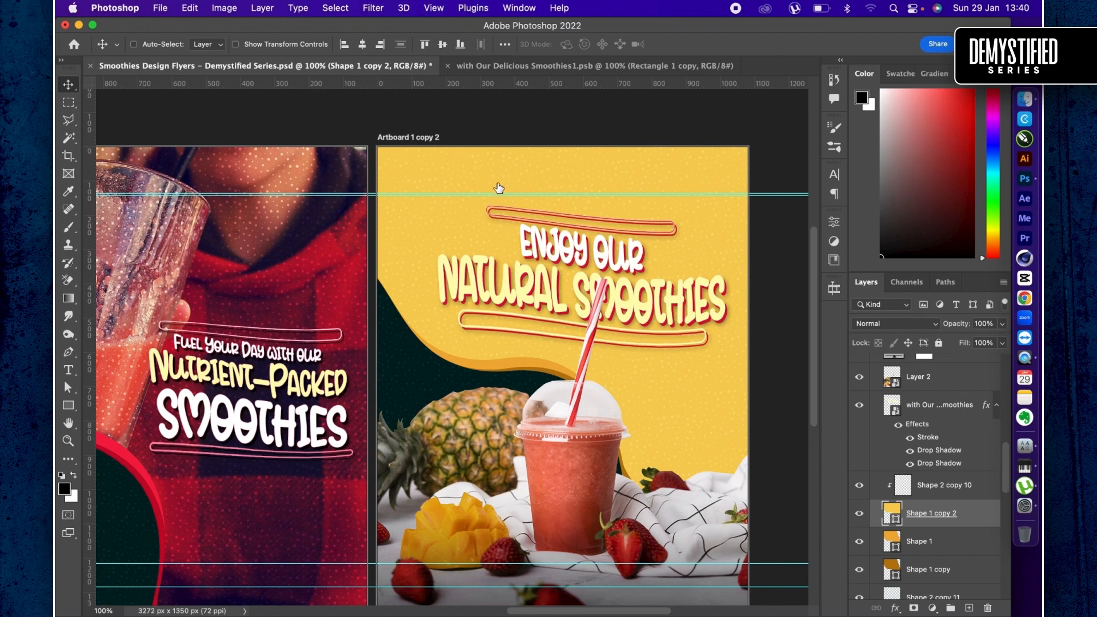
# - Open the third artboard's headline smart object and recolor both text layers with the recently used bright red swatch
pyautogui.doubleClick(890, 406)
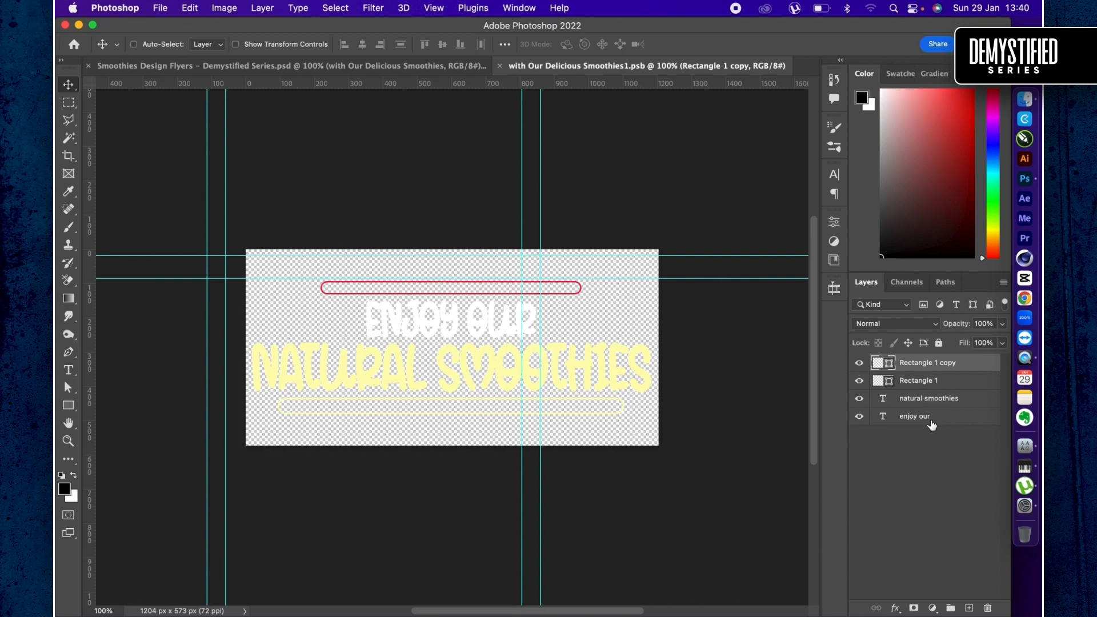
pyautogui.click(929, 399)
pyautogui.keyDown('shift'); pyautogui.click(920, 416); pyautogui.keyUp('shift')
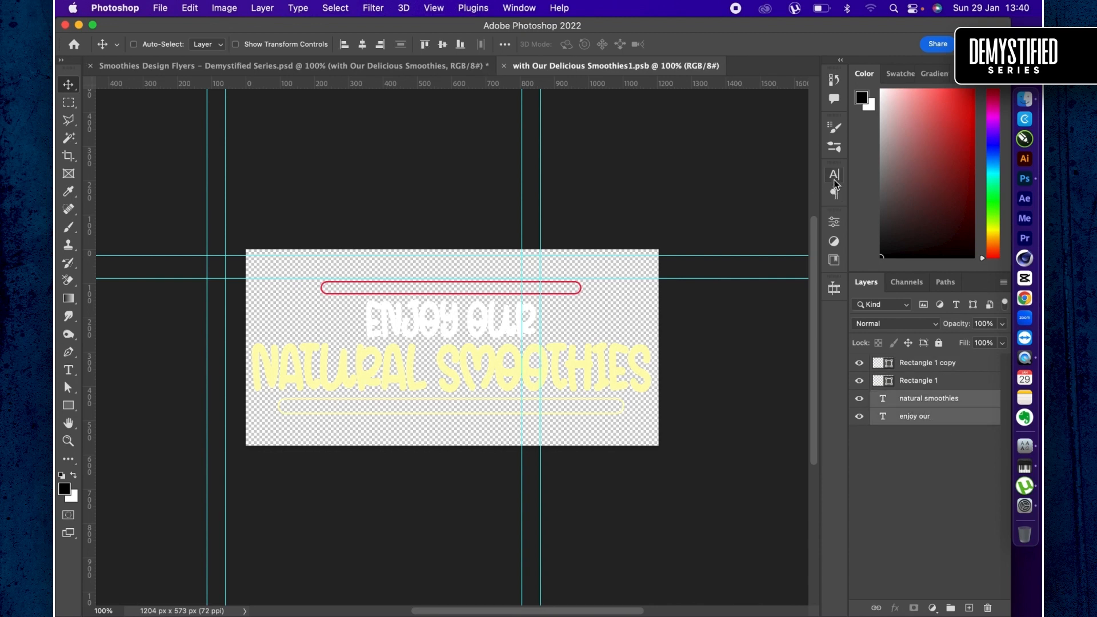
pyautogui.click(902, 74)
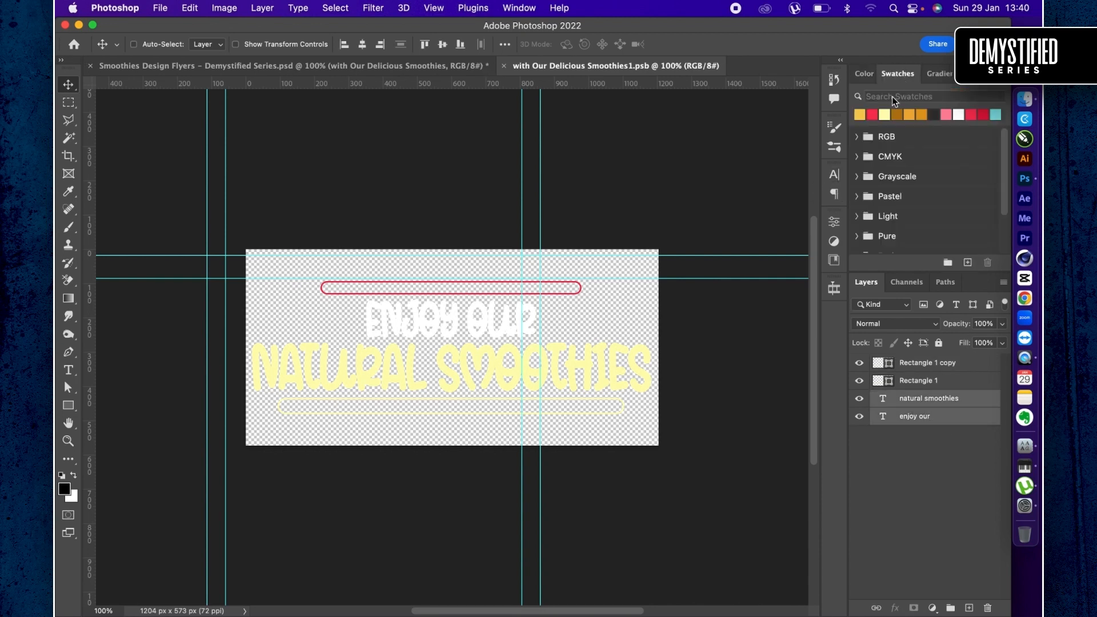
pyautogui.click(874, 115)
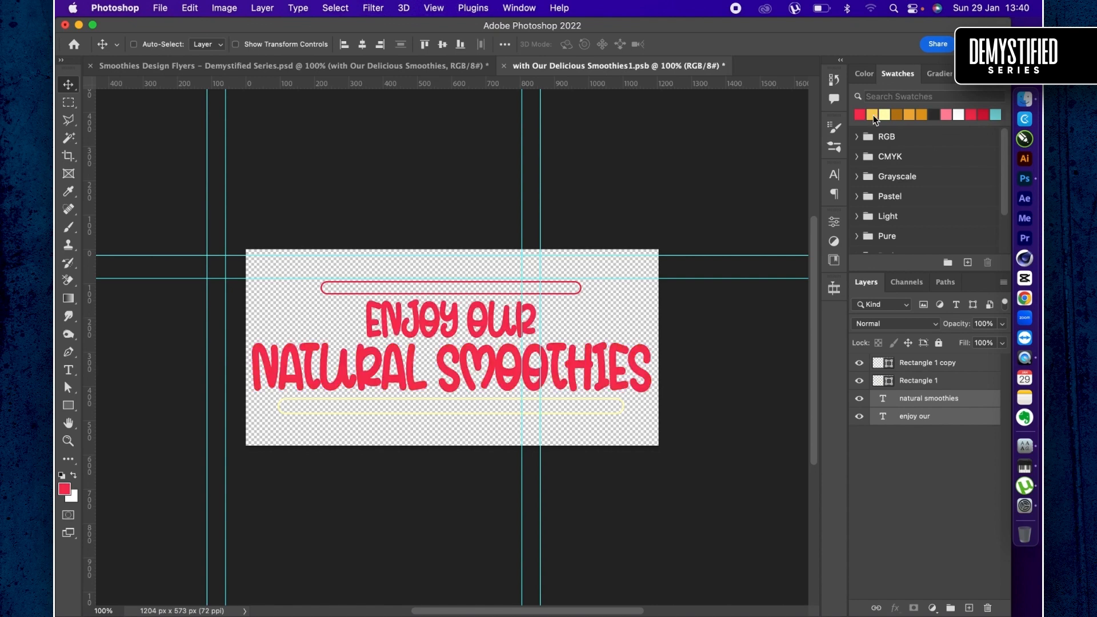
# - Set the text color of "Enjoy Our" to a darker red
pyautogui.click(954, 417)
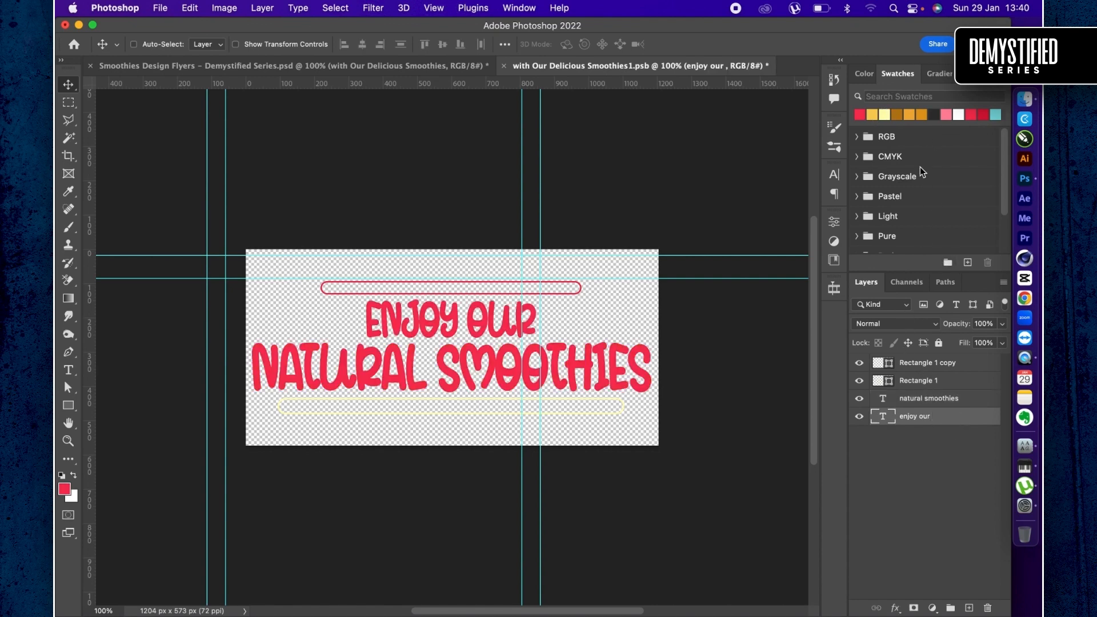
pyautogui.click(834, 175)
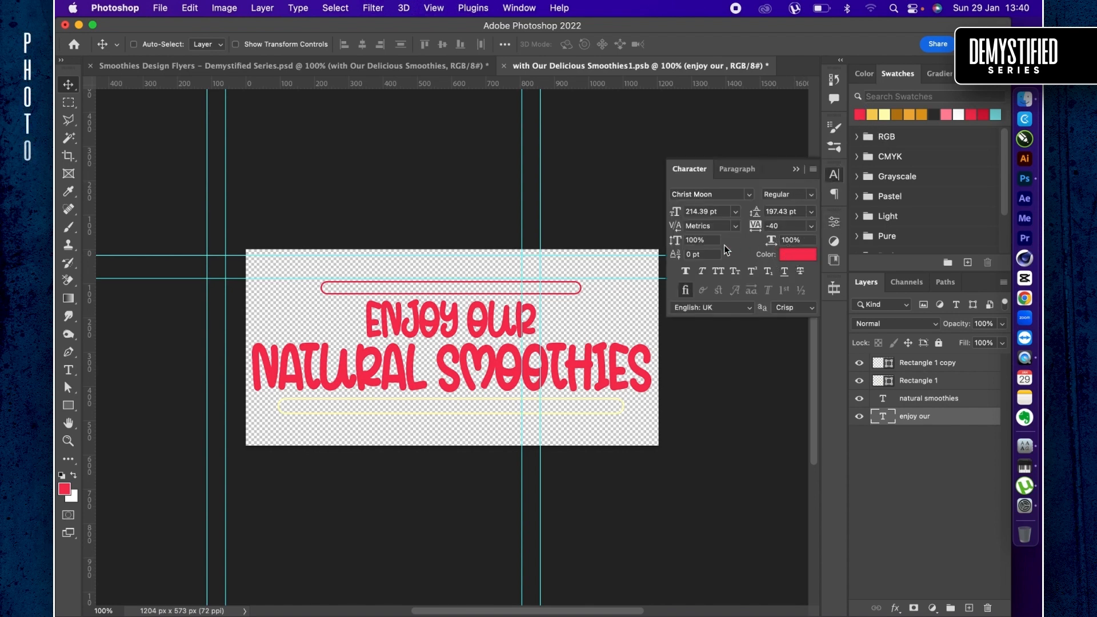
pyautogui.click(798, 254)
pyautogui.click(800, 324)
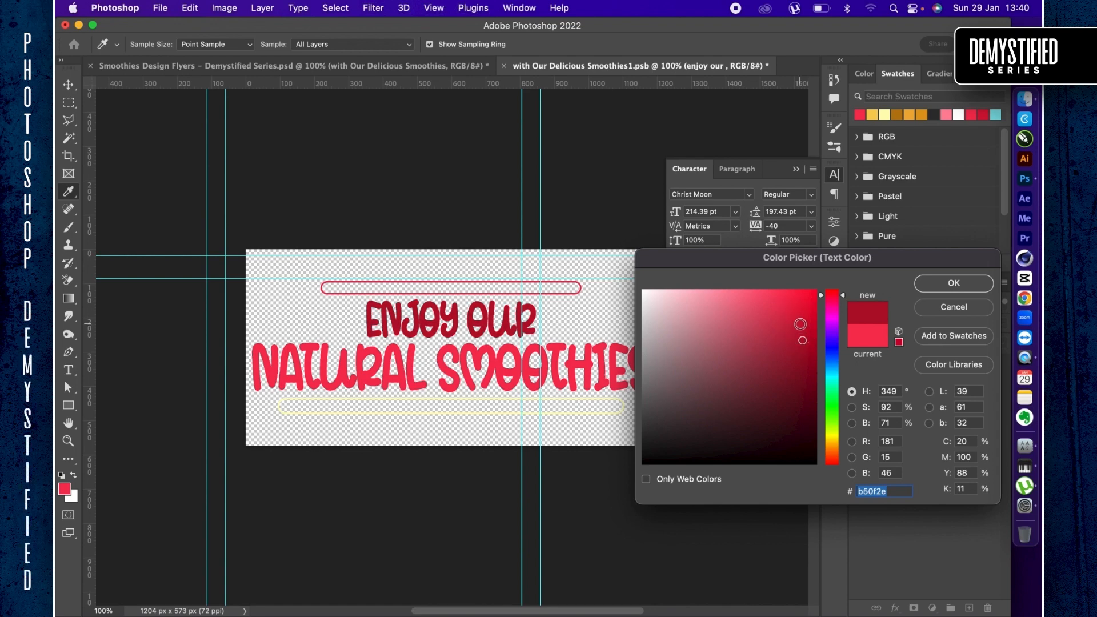
pyautogui.press('Return')
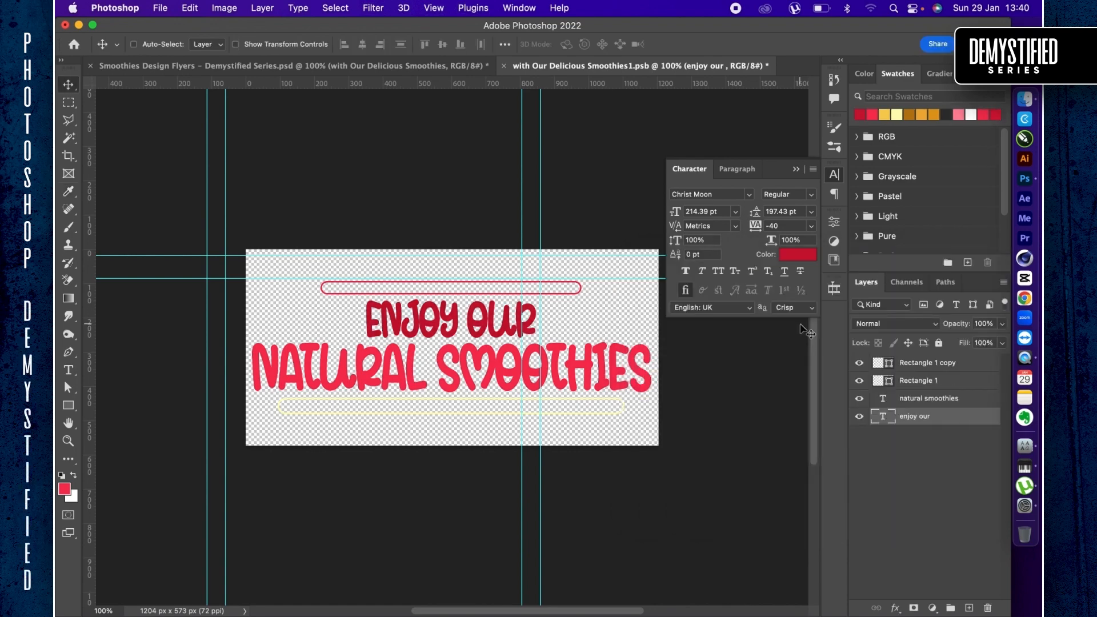
# - Save the recolored headline and return to the third artboard in the Smoothies Design Flyers document
pyautogui.press('super+s')
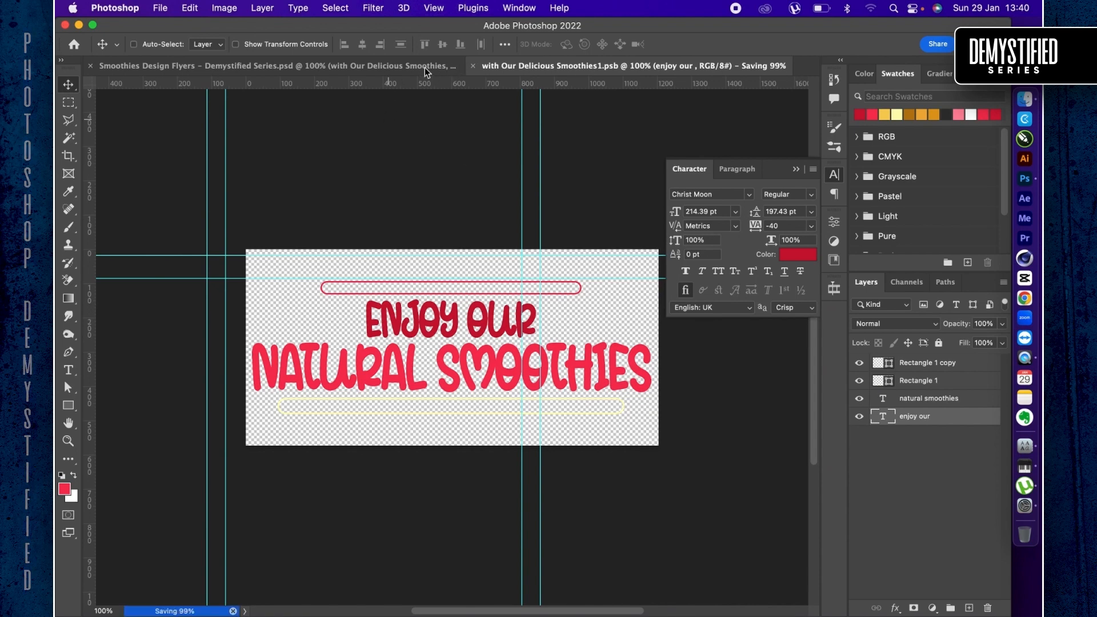
pyautogui.click(395, 62)
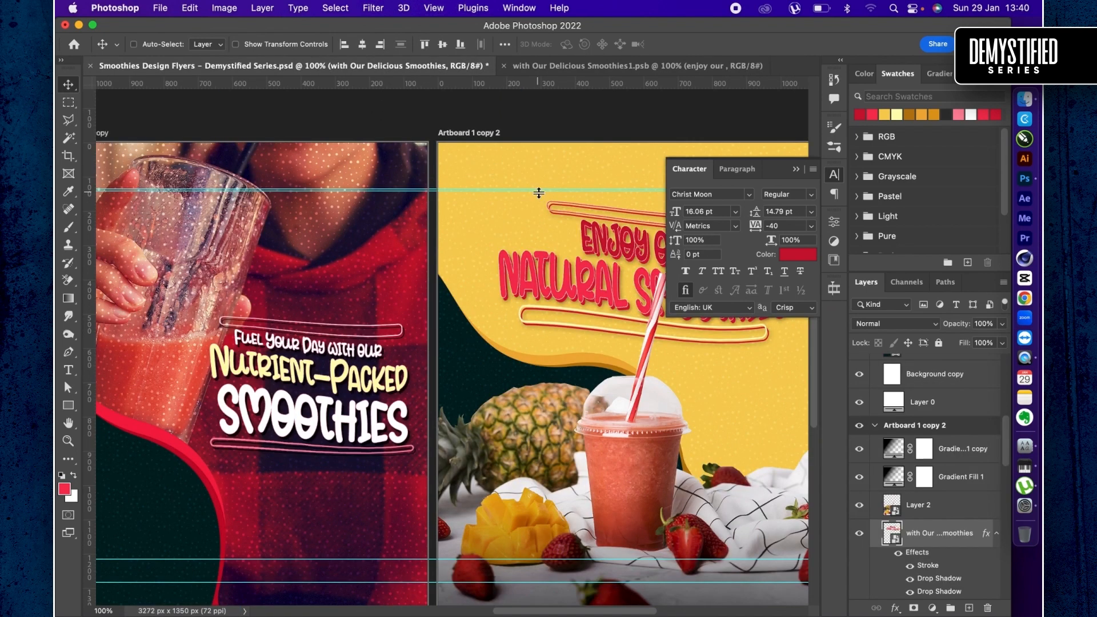
pyautogui.hscroll(8, 563, 328)
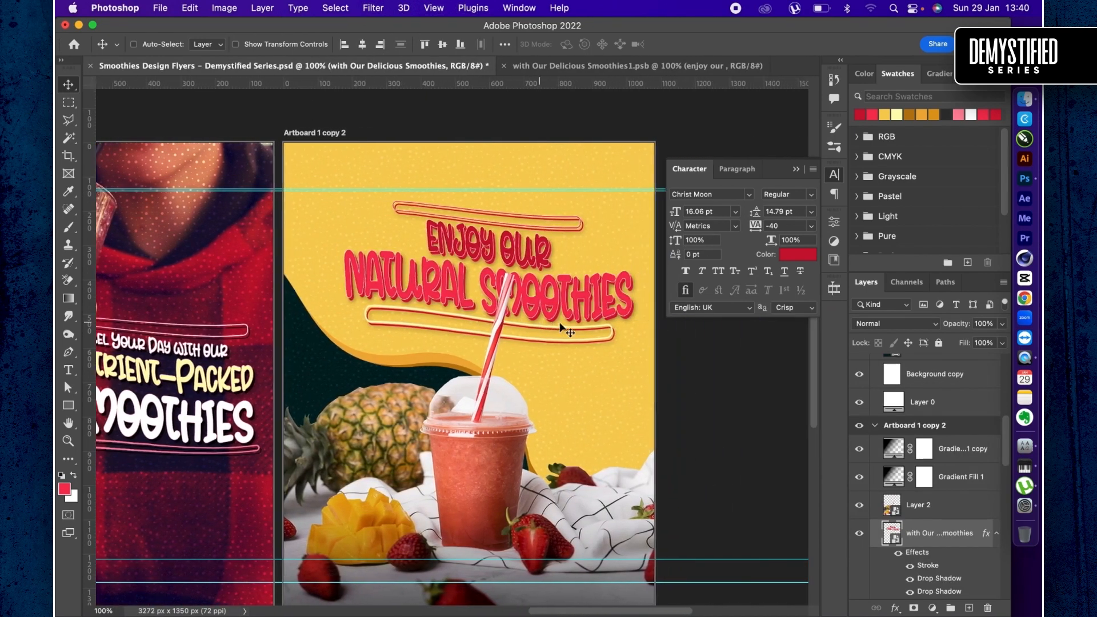
pyautogui.hscroll(1, 563, 329)
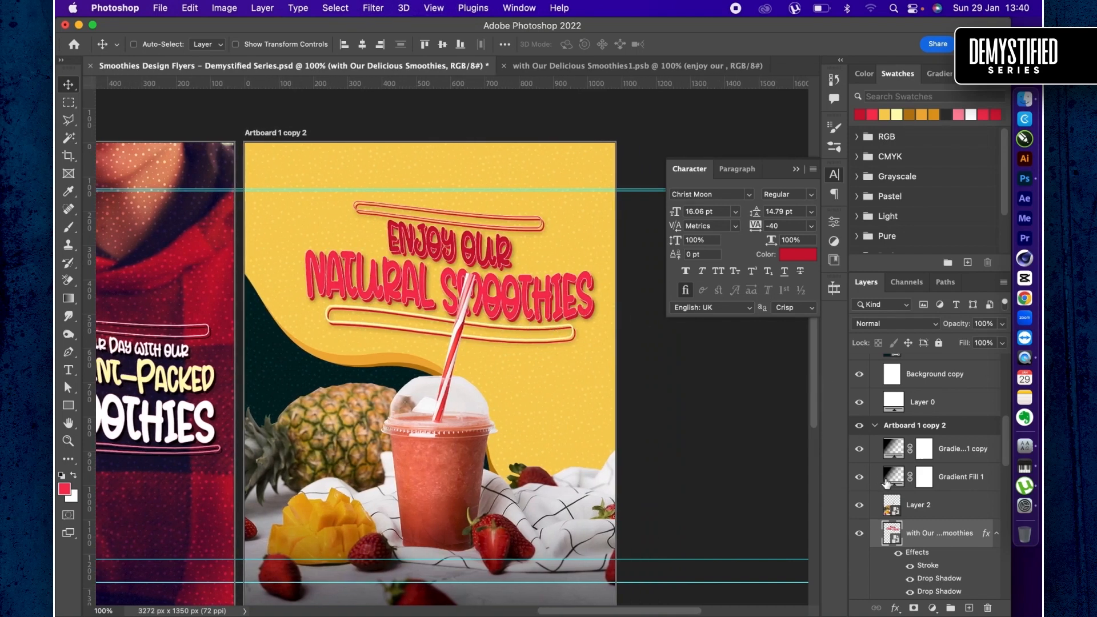
# - Toggle the third artboard headline's stroke and both drop shadows off and on again to compare their effect
pyautogui.scroll(-2, 891, 492)
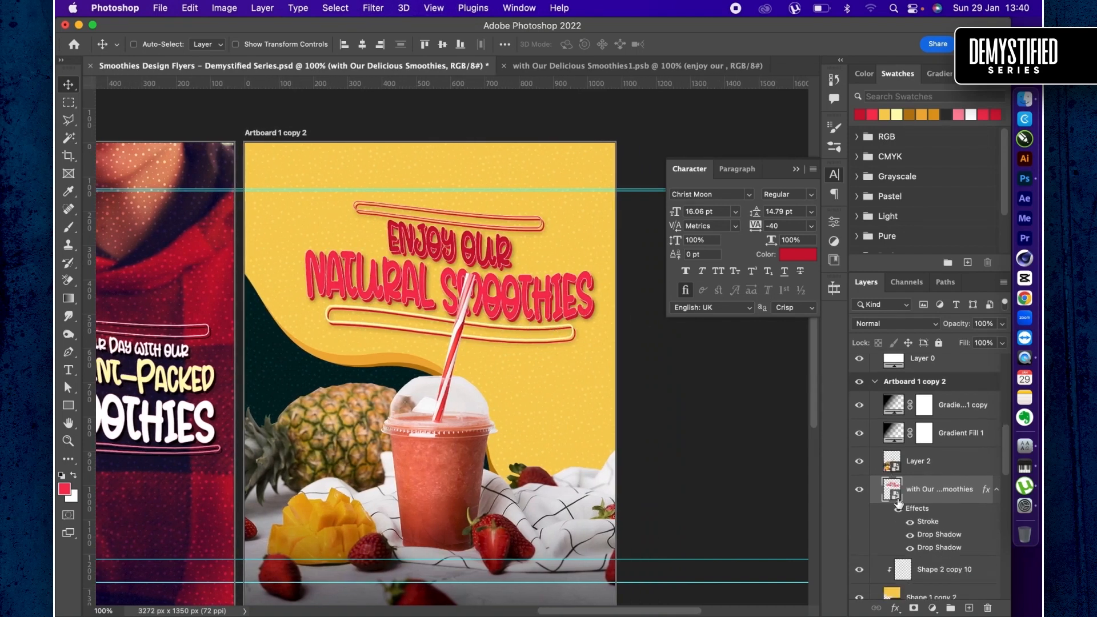
pyautogui.click(910, 535)
pyautogui.click(910, 549)
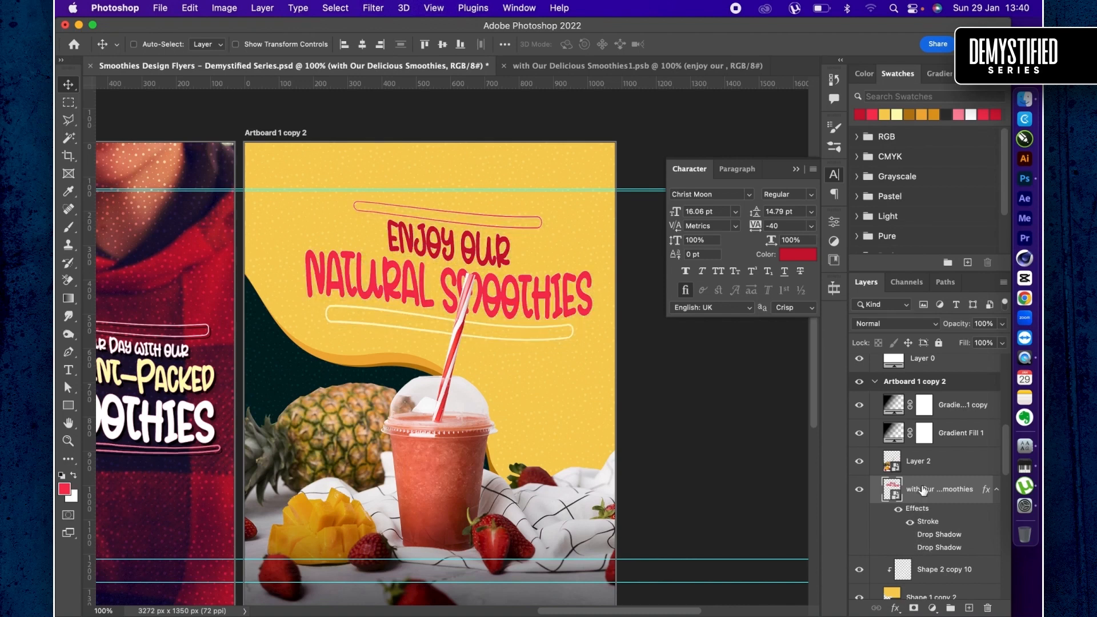
pyautogui.click(911, 523)
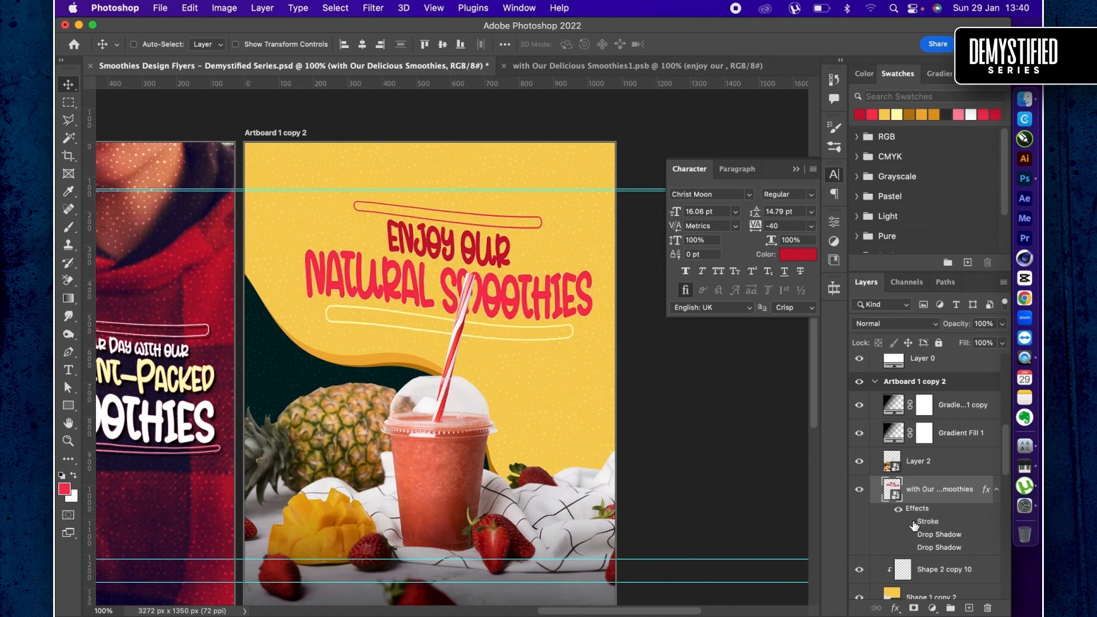
pyautogui.click(911, 522)
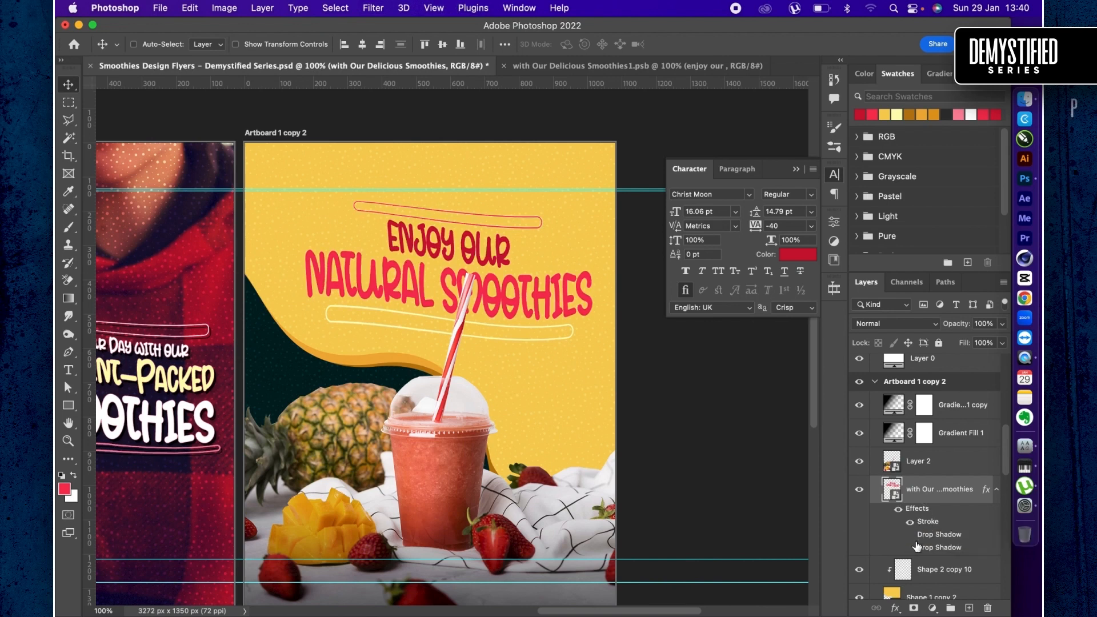
pyautogui.click(910, 548)
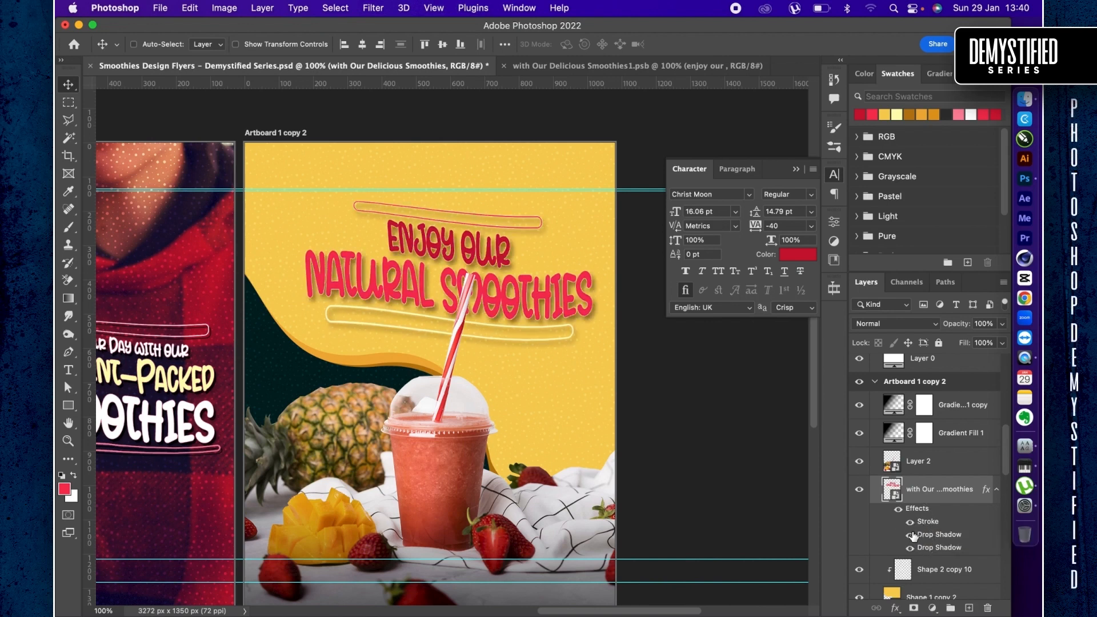
pyautogui.click(910, 535)
# - Recolor the headline's first drop shadow, the hard 10 px one, to pale cream f8e8b7
pyautogui.doubleClick(930, 546)
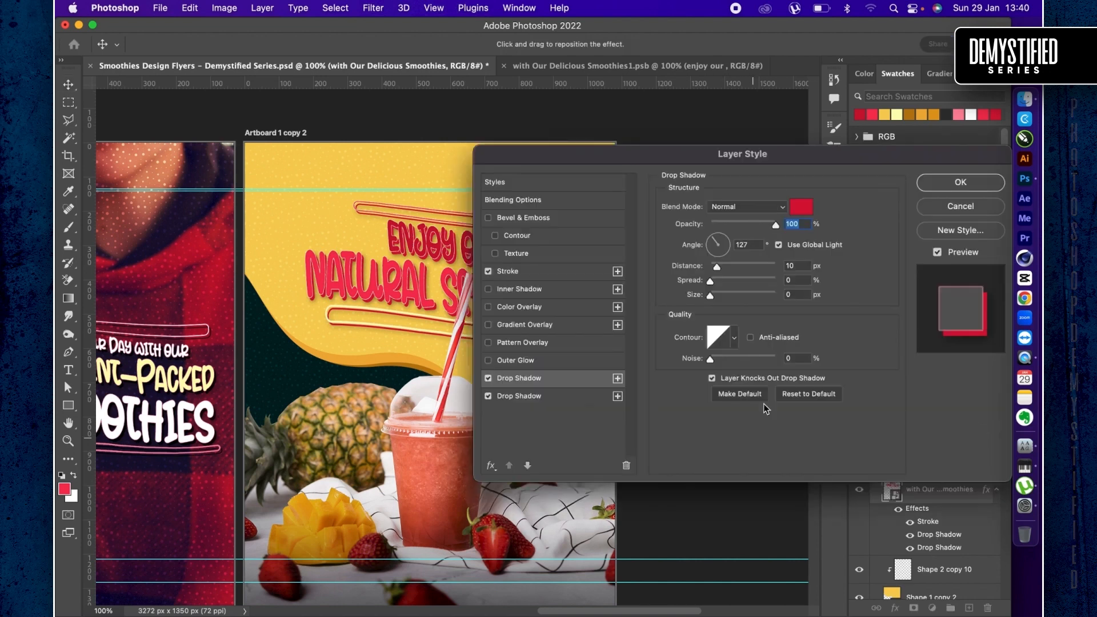
pyautogui.click(801, 206)
pyautogui.moveTo(674, 325); pyautogui.dragTo(642, 290)
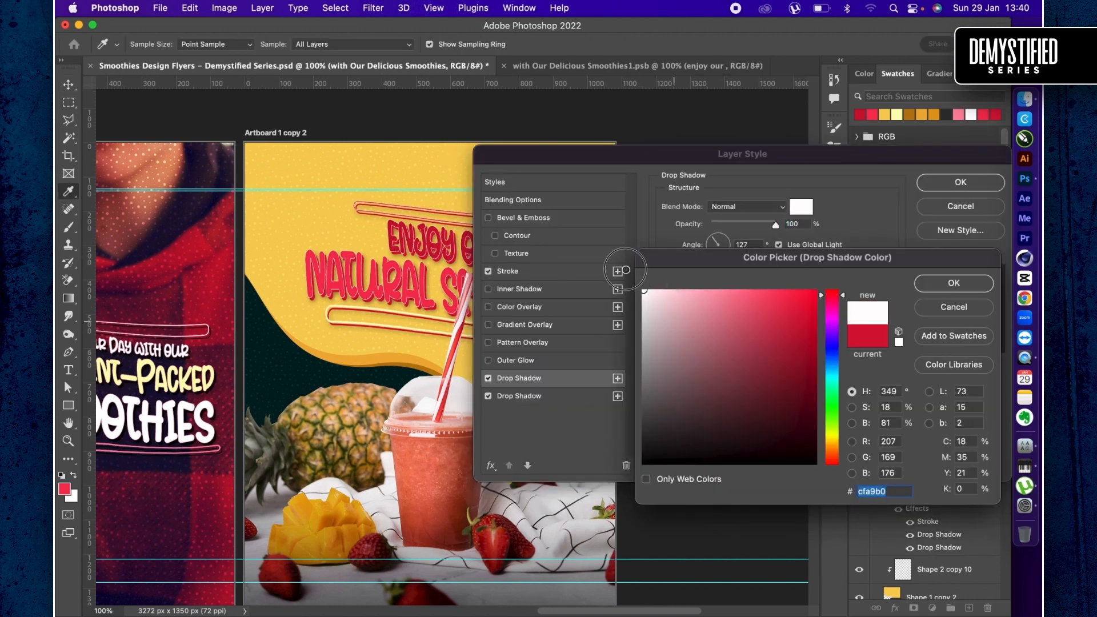
pyautogui.hscroll(5, 309, 262)
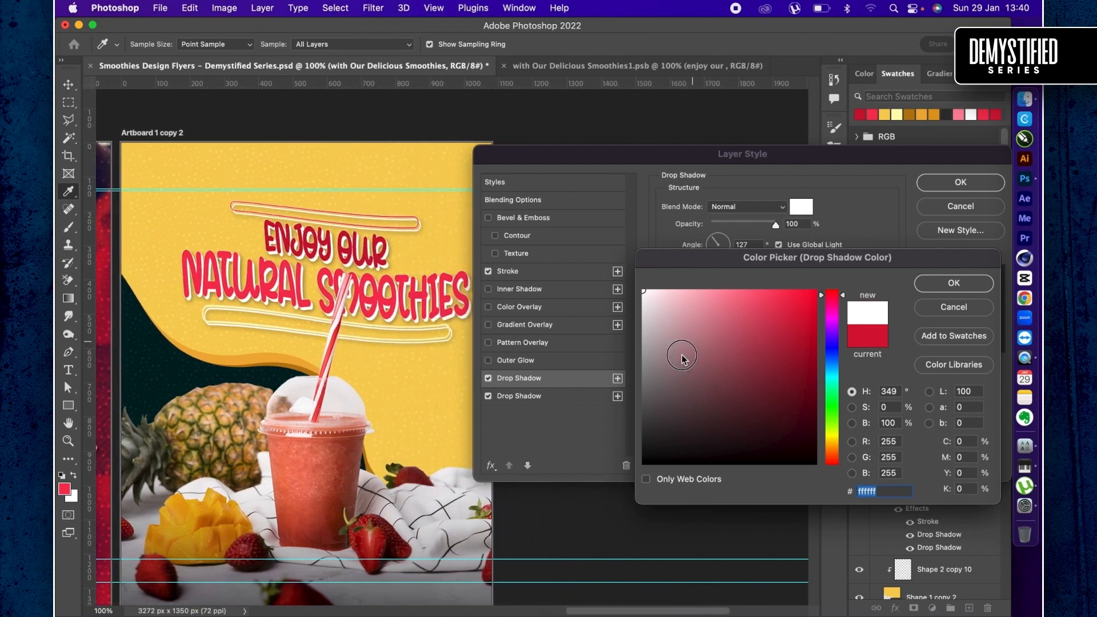
pyautogui.click(638, 450)
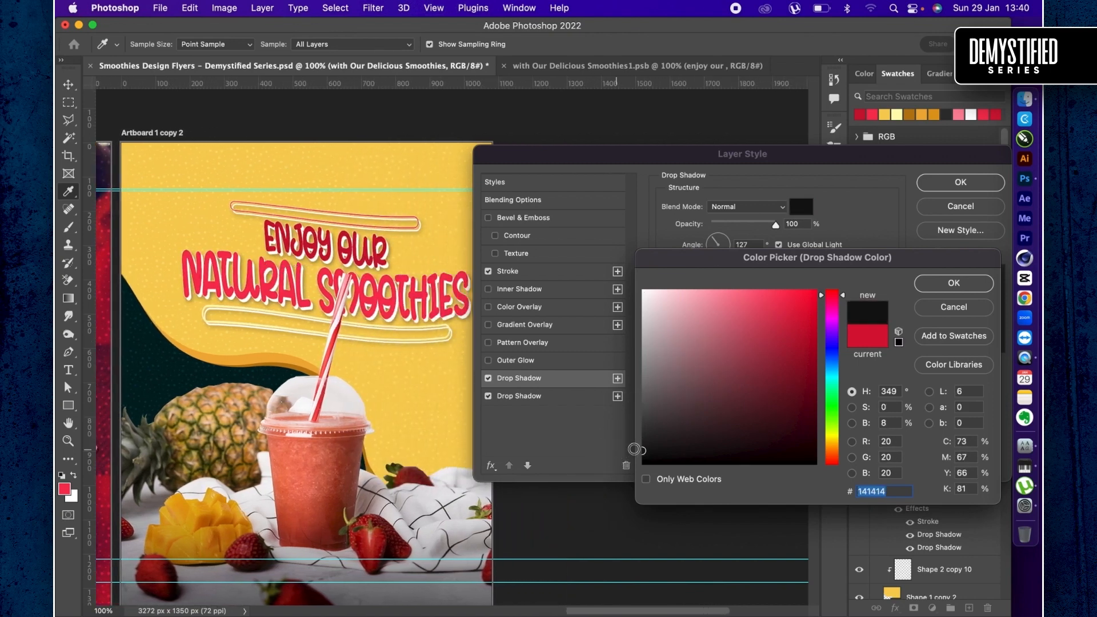
pyautogui.moveTo(653, 368); pyautogui.dragTo(610, 275)
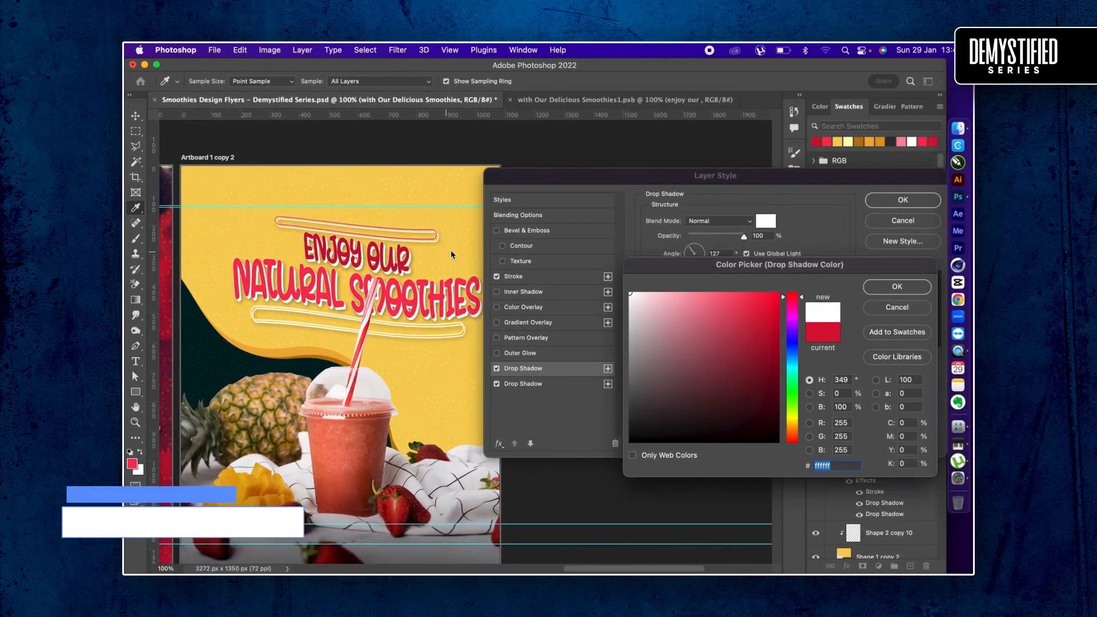
pyautogui.click(452, 252)
pyautogui.click(668, 296)
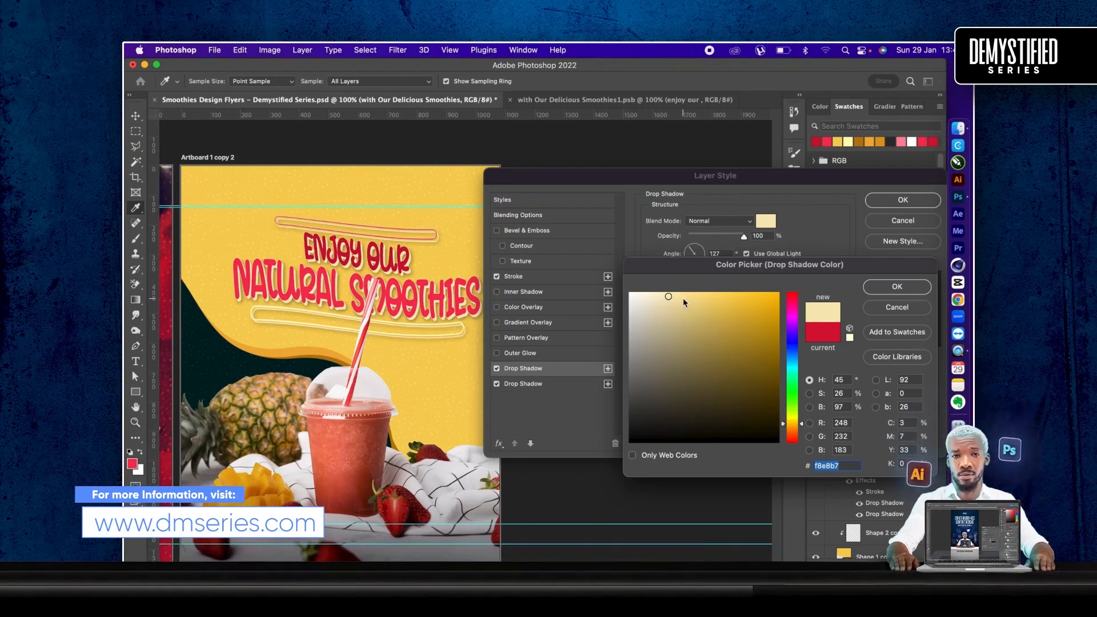
pyautogui.press('Return')
# - Set the headline's second drop shadow to Overlay blend mode, white color and 65% opacity, and apply the layer style
pyautogui.click(524, 384)
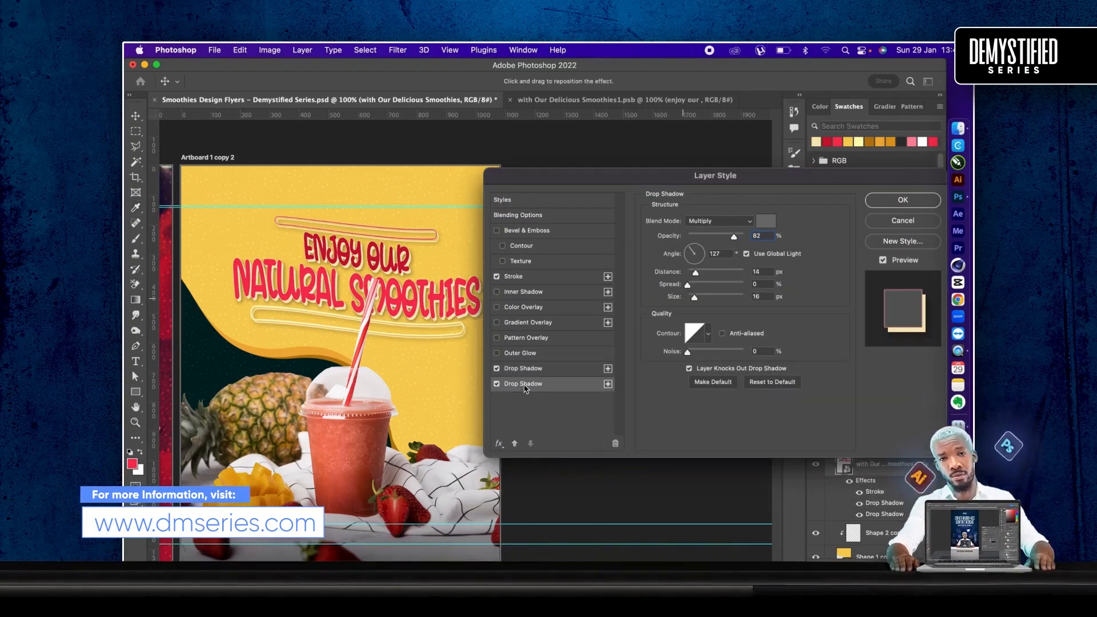
pyautogui.click(734, 222)
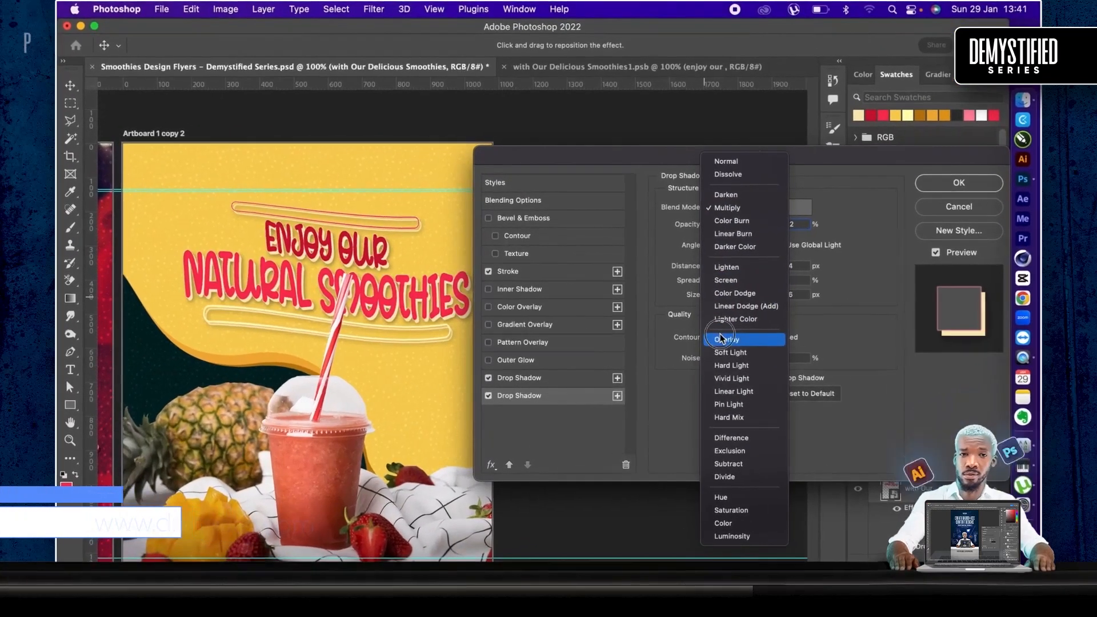
pyautogui.click(721, 338)
pyautogui.click(800, 207)
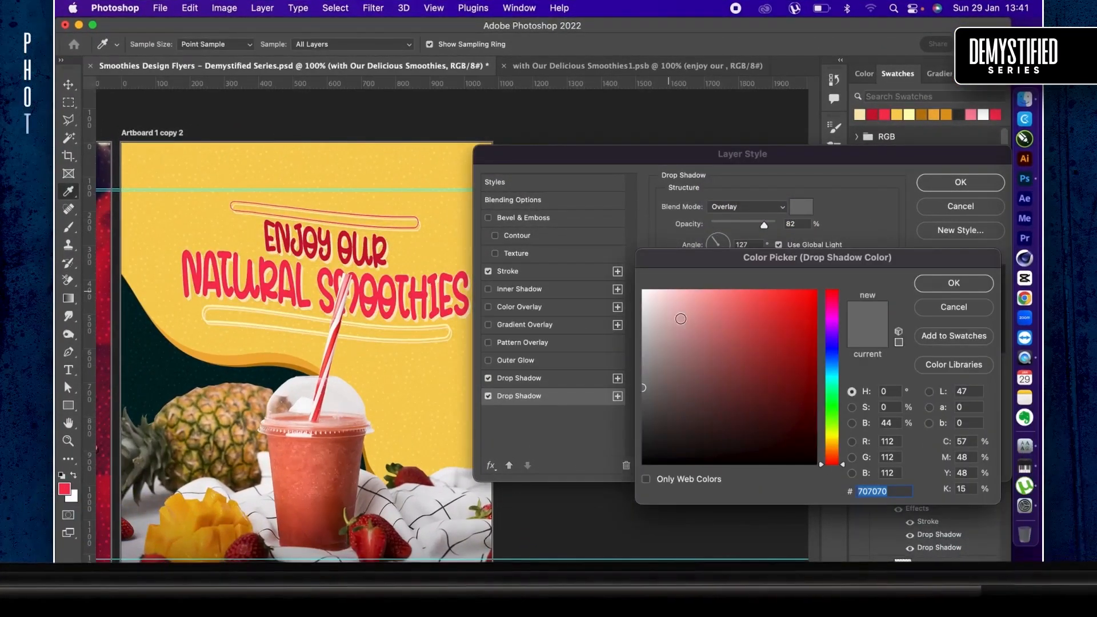
pyautogui.moveTo(681, 319); pyautogui.dragTo(615, 256)
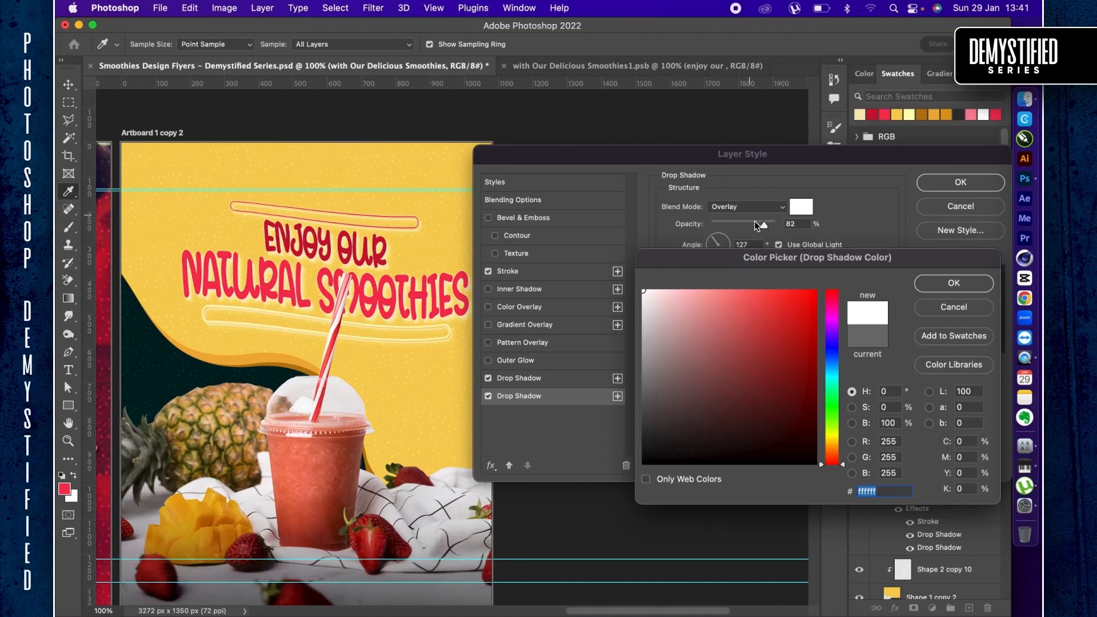
pyautogui.press('Return')
pyautogui.moveTo(754, 222); pyautogui.dragTo(753, 226)
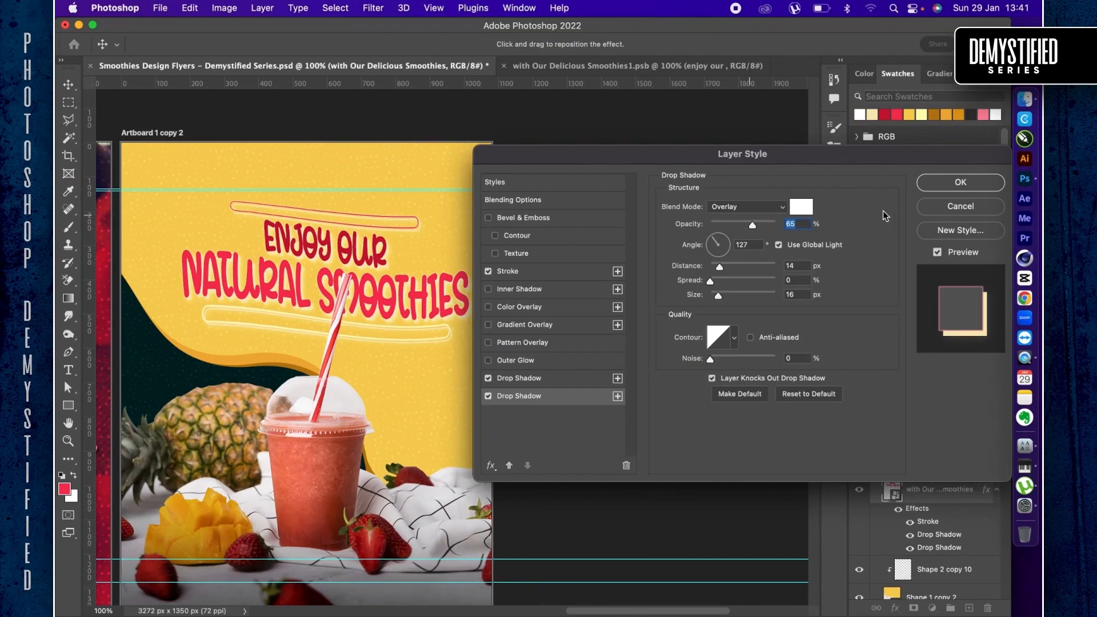
pyautogui.press('Return')
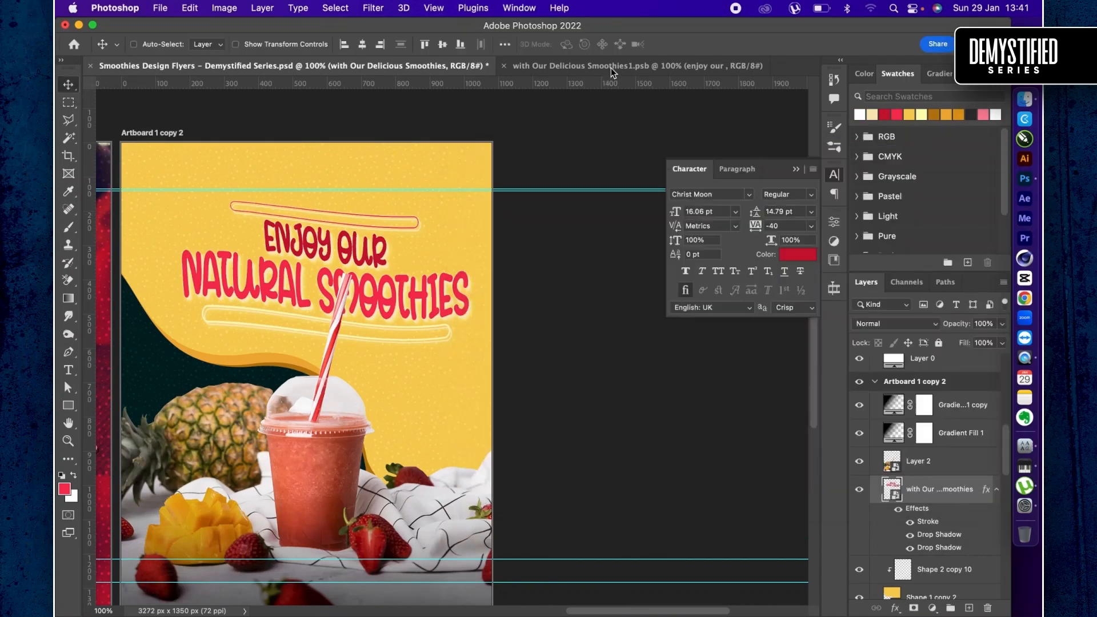
# - In the open headline smart object, recolor the "natural smoothies" text to dark maroon, RGB 97, 12, 28
pyautogui.click(611, 66)
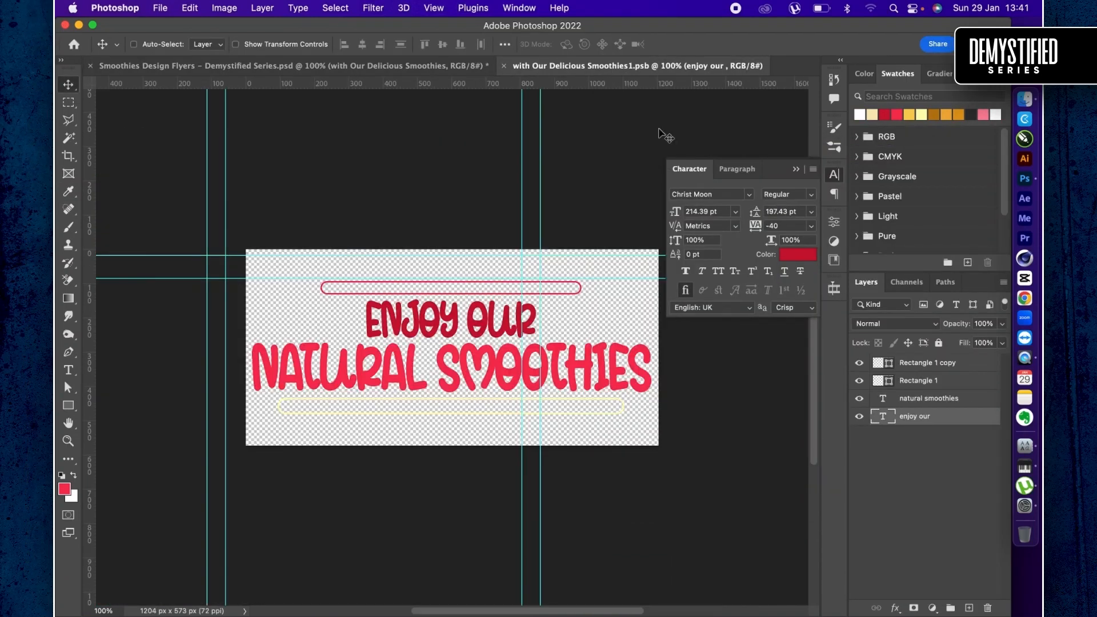
pyautogui.click(933, 405)
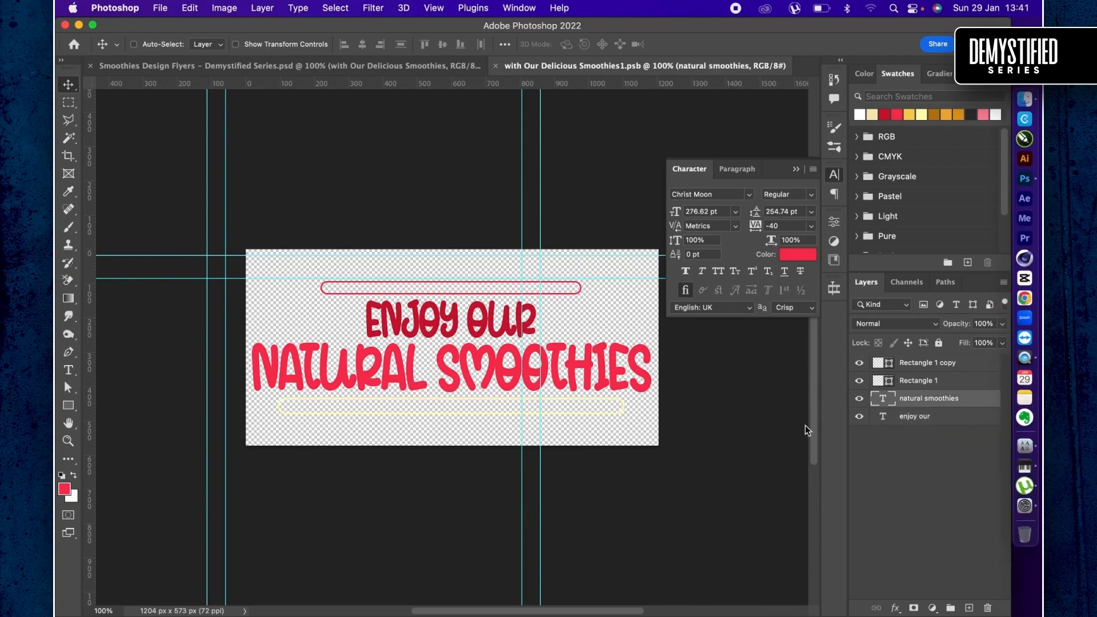
pyautogui.moveTo(796, 398); pyautogui.dragTo(804, 392)
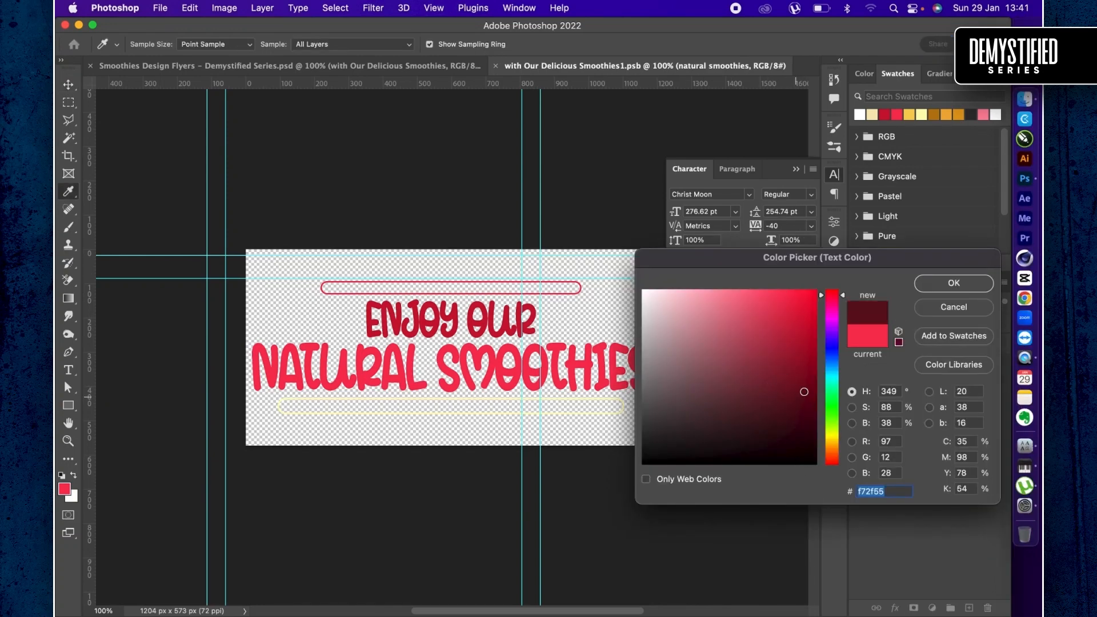
pyautogui.press('Return')
pyautogui.press('v')
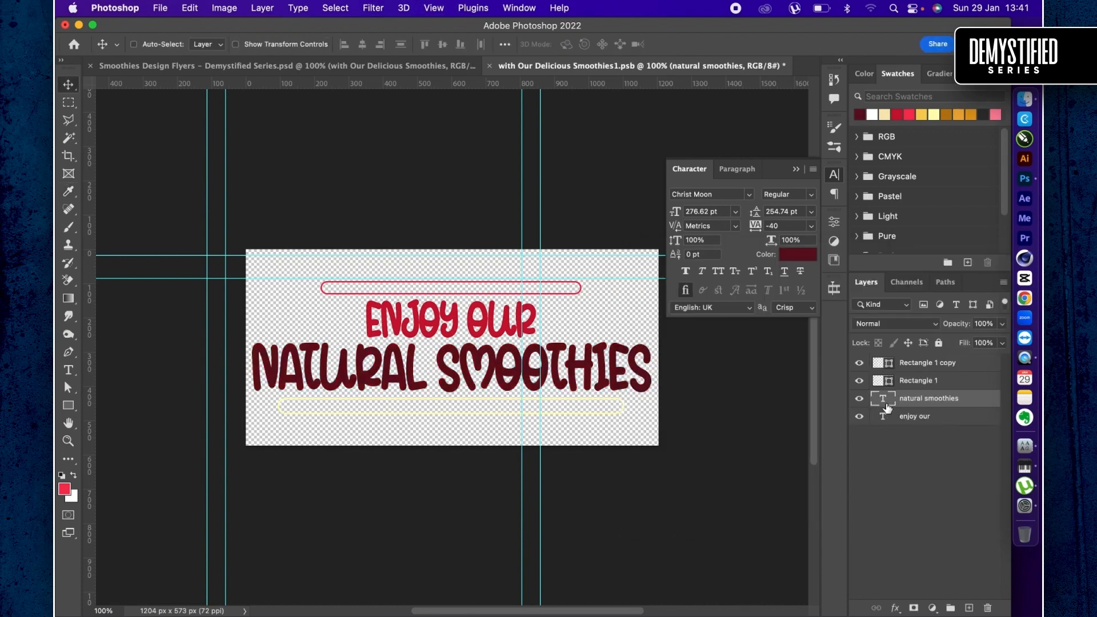
# - Recolor the "enjoy our" text to a near-black maroon, darker than the "natural smoothies" line
pyautogui.hotkey('alt', '[')
pyautogui.click(793, 255)
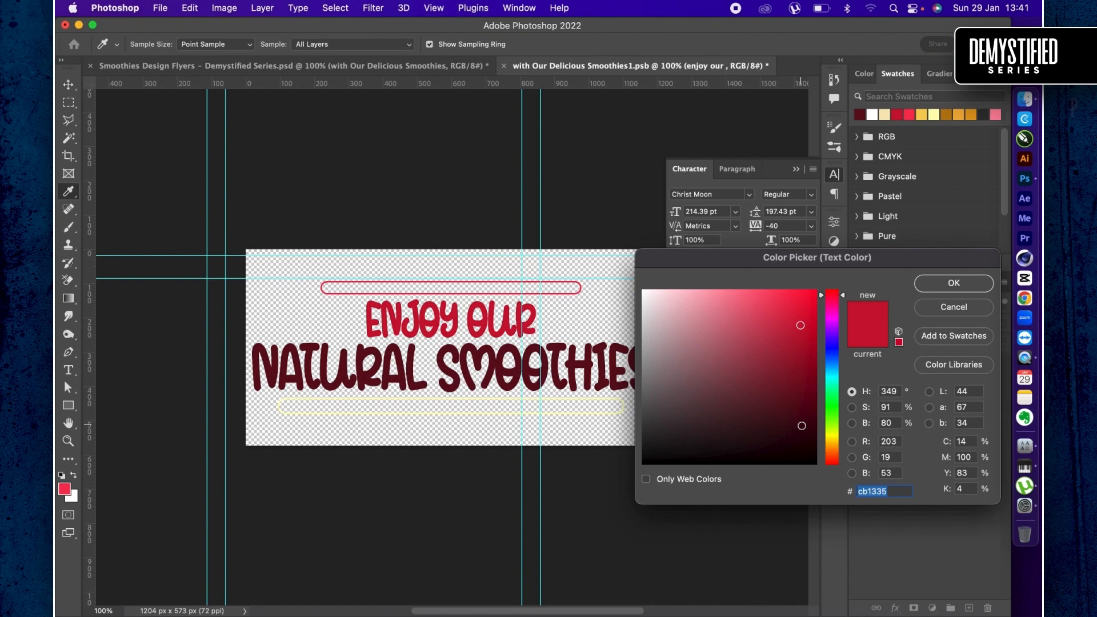
pyautogui.click(802, 426)
pyautogui.press('Return')
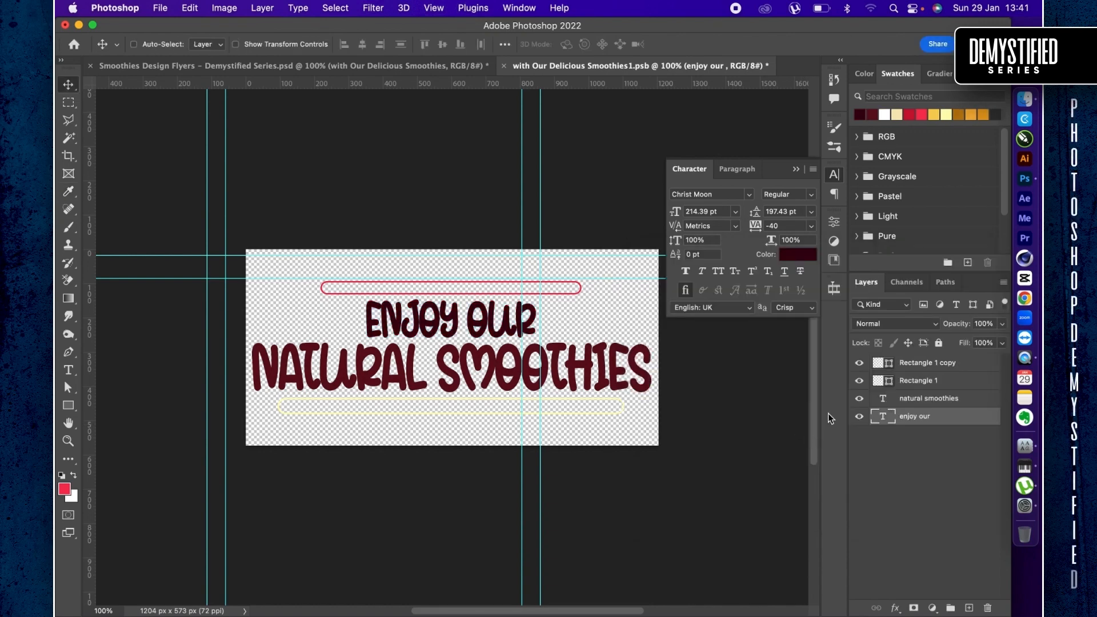
# - Change the stroke of Rectangle 1, the outline below the text, from pale yellow to the recently used dark red swatch
pyautogui.click(882, 380)
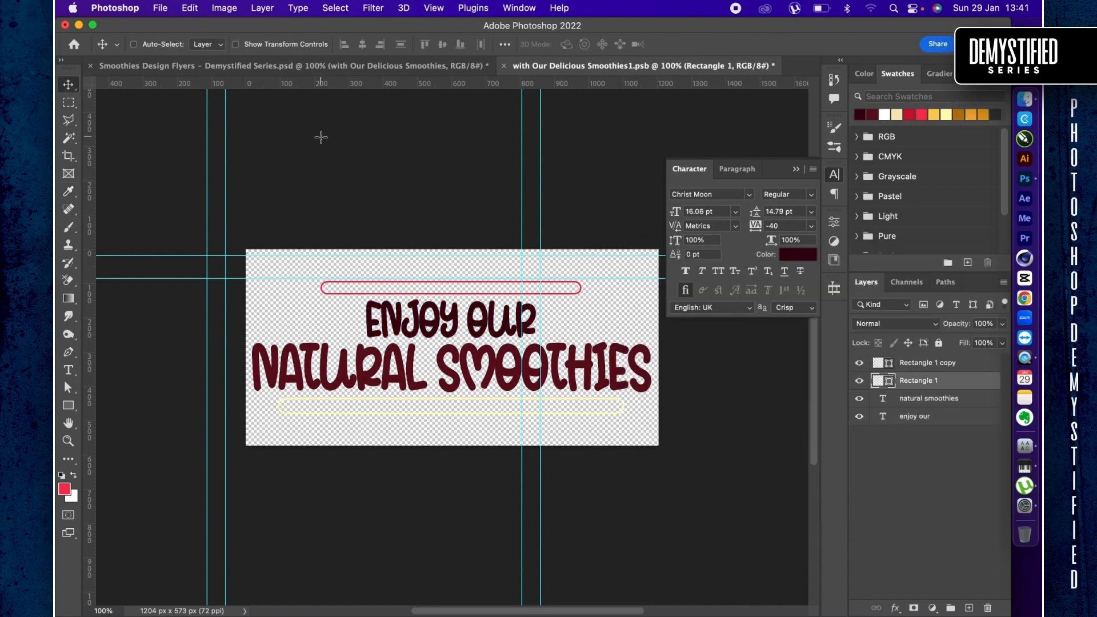
pyautogui.press('u')
pyautogui.click(254, 45)
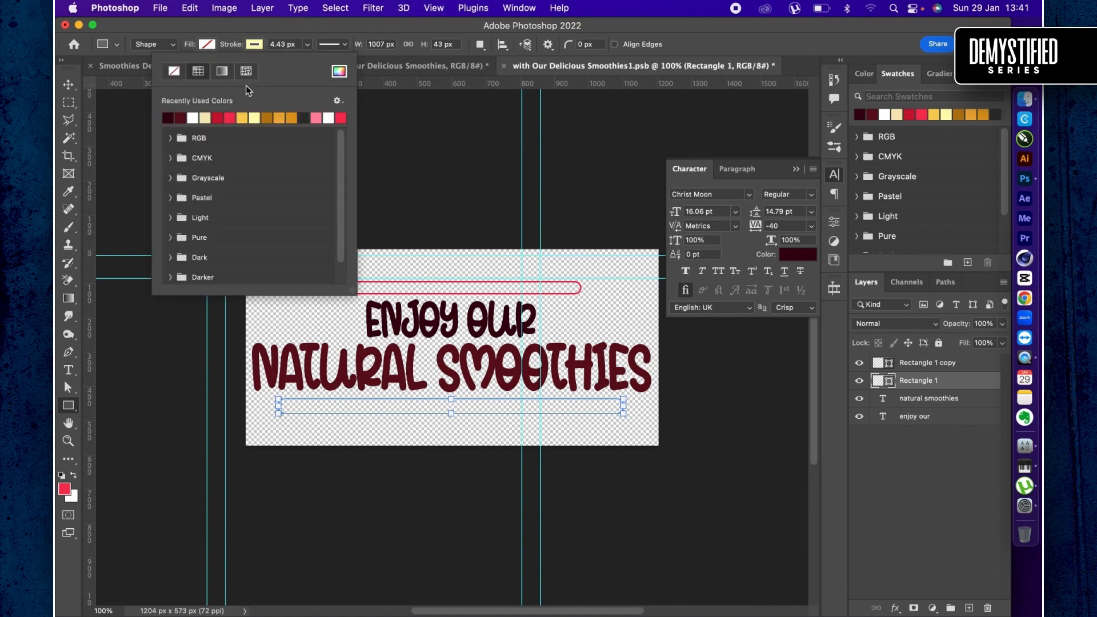
pyautogui.click(221, 119)
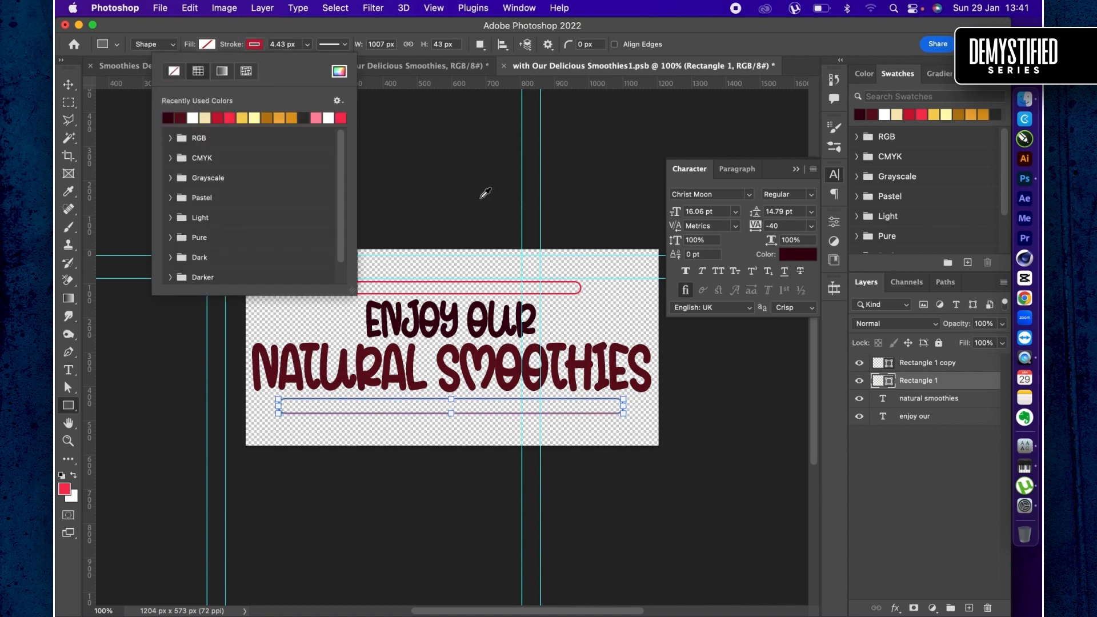
pyautogui.click(891, 369)
pyautogui.click(876, 364)
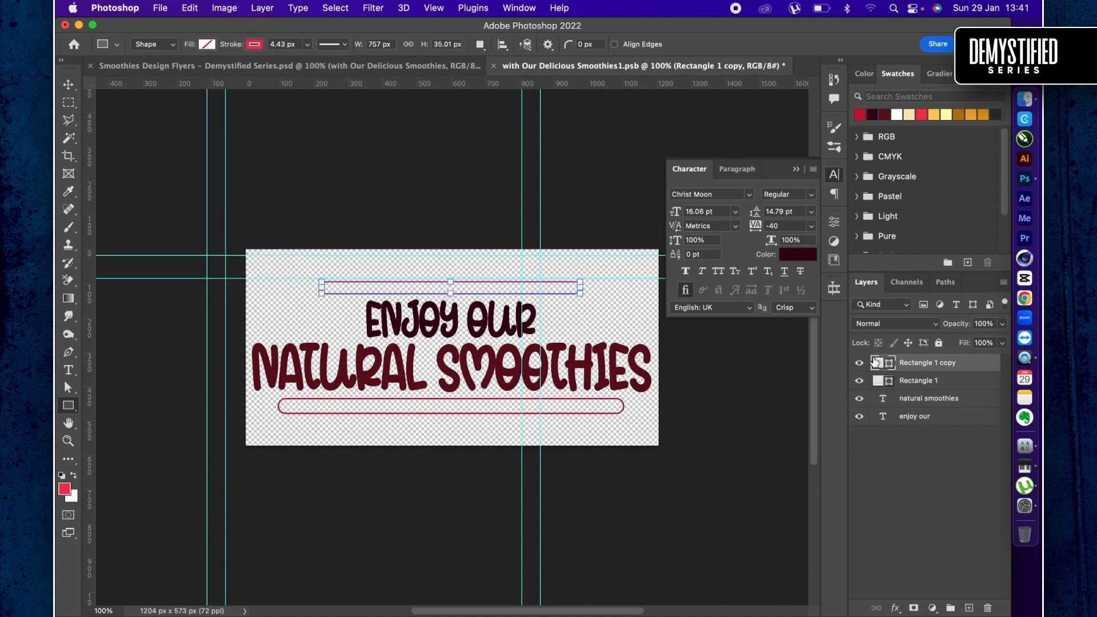
# - Save the edited headline smart object and return to the third artboard in the Smoothies Design Flyers document
pyautogui.press('super+s')
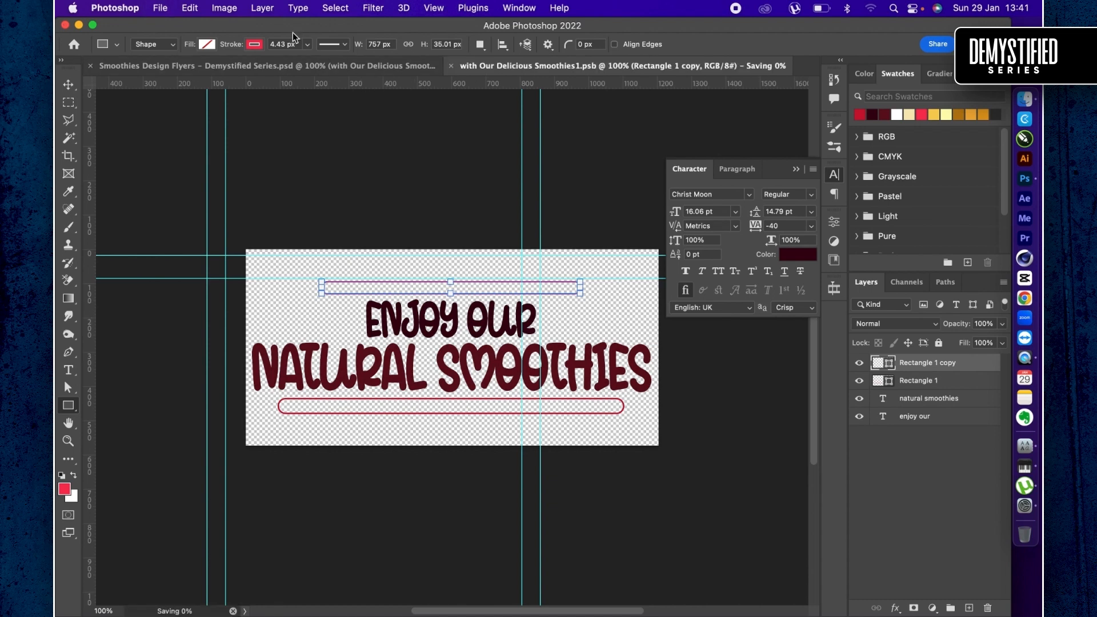
pyautogui.click(172, 71)
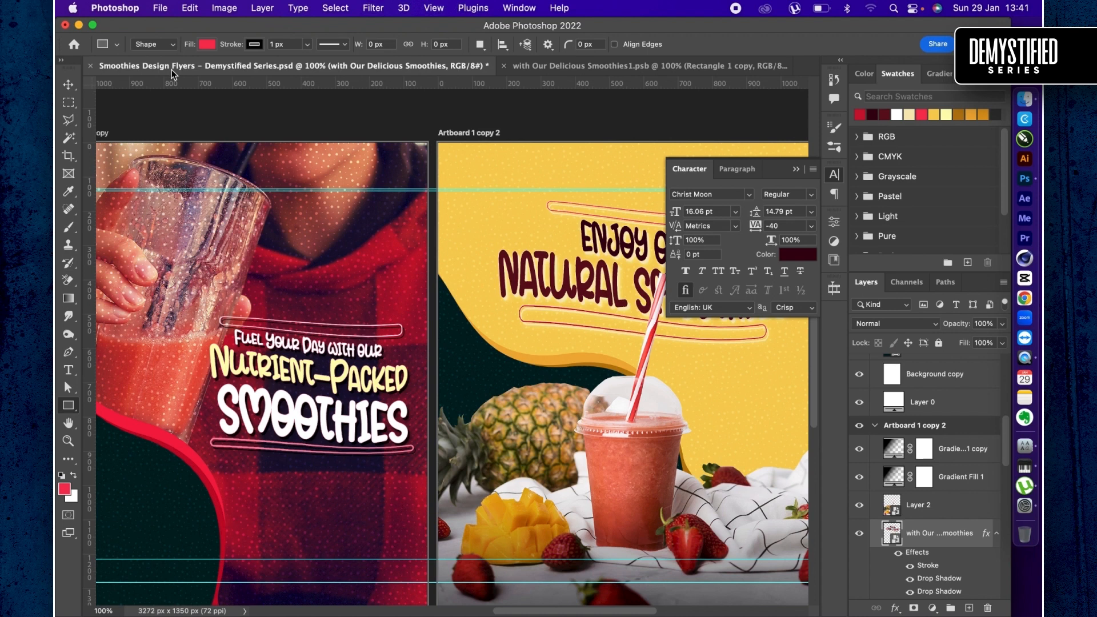
pyautogui.hscroll(5, 486, 292)
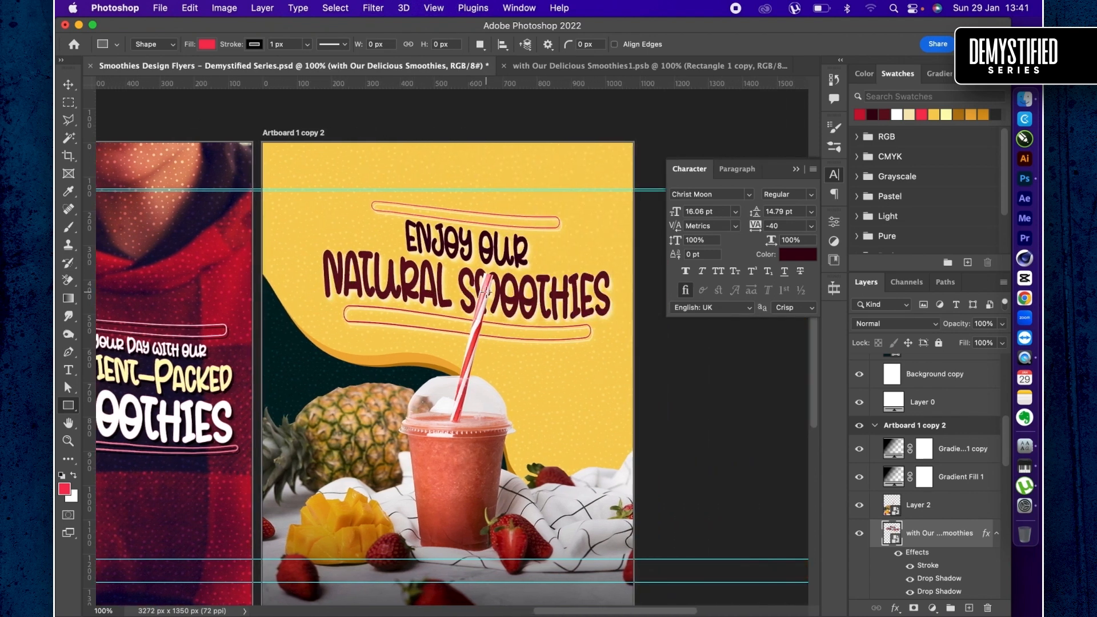
# - Warp the third artboard's headline into a rising wave, bending its left half downward and lifting the upper right portion
pyautogui.press('v')
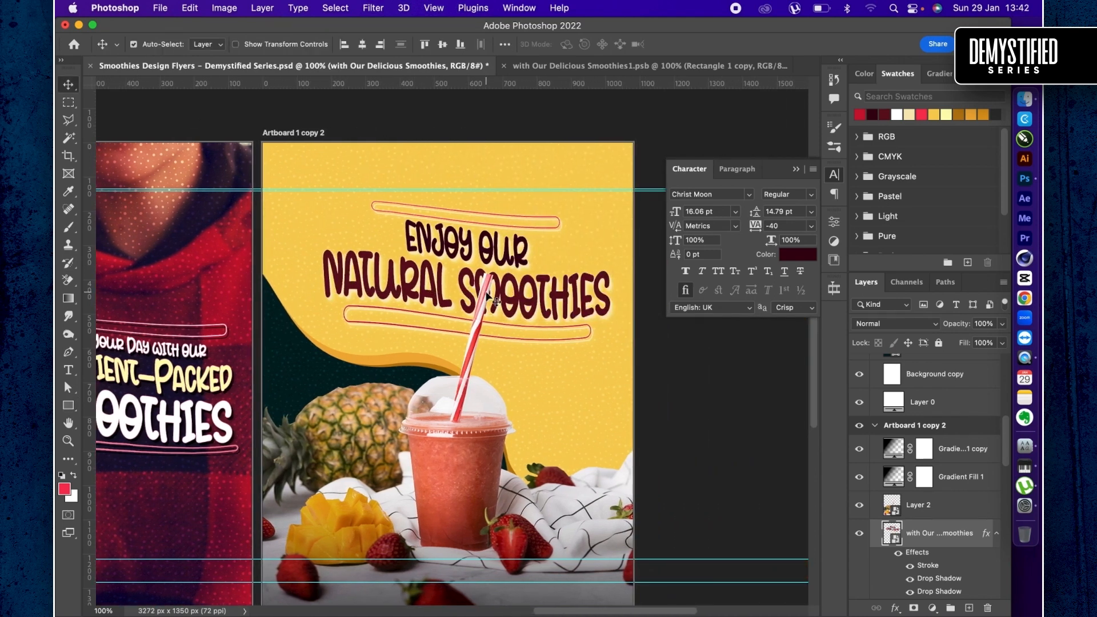
pyautogui.hotkey('ctrl', 't')
pyautogui.rightClick(447, 275)
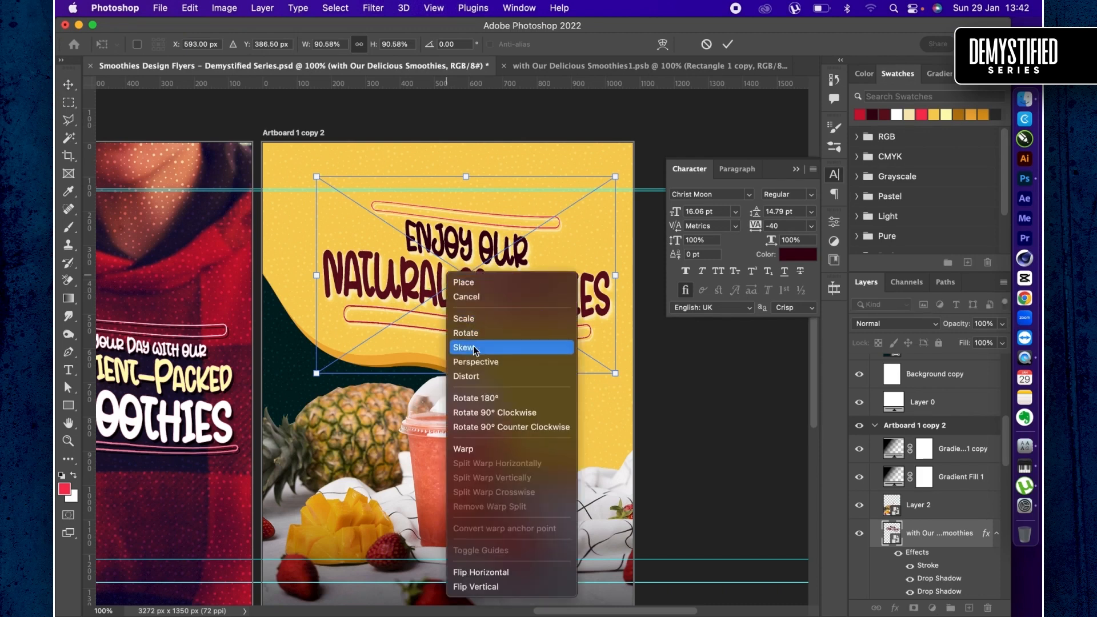
pyautogui.click(490, 450)
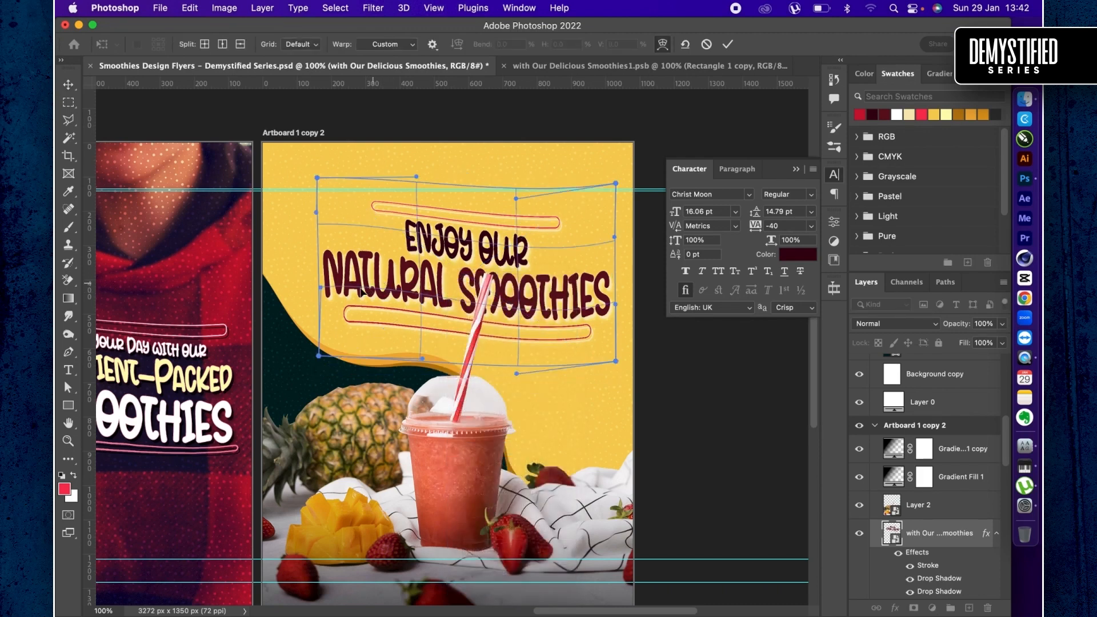
pyautogui.moveTo(361, 292); pyautogui.dragTo(348, 326)
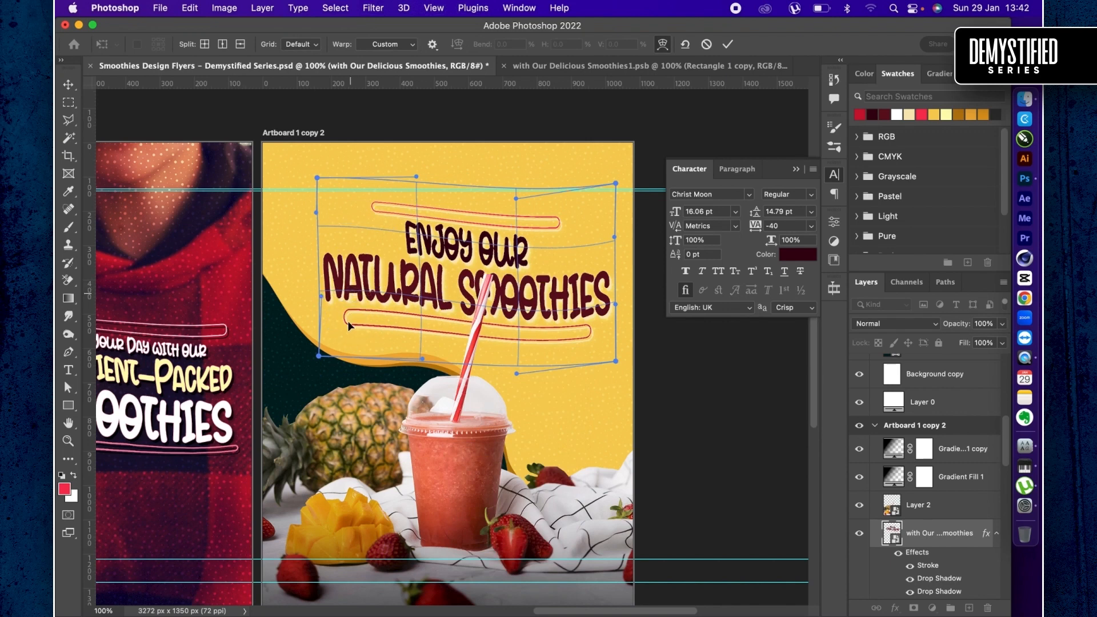
pyautogui.moveTo(401, 225); pyautogui.dragTo(401, 251)
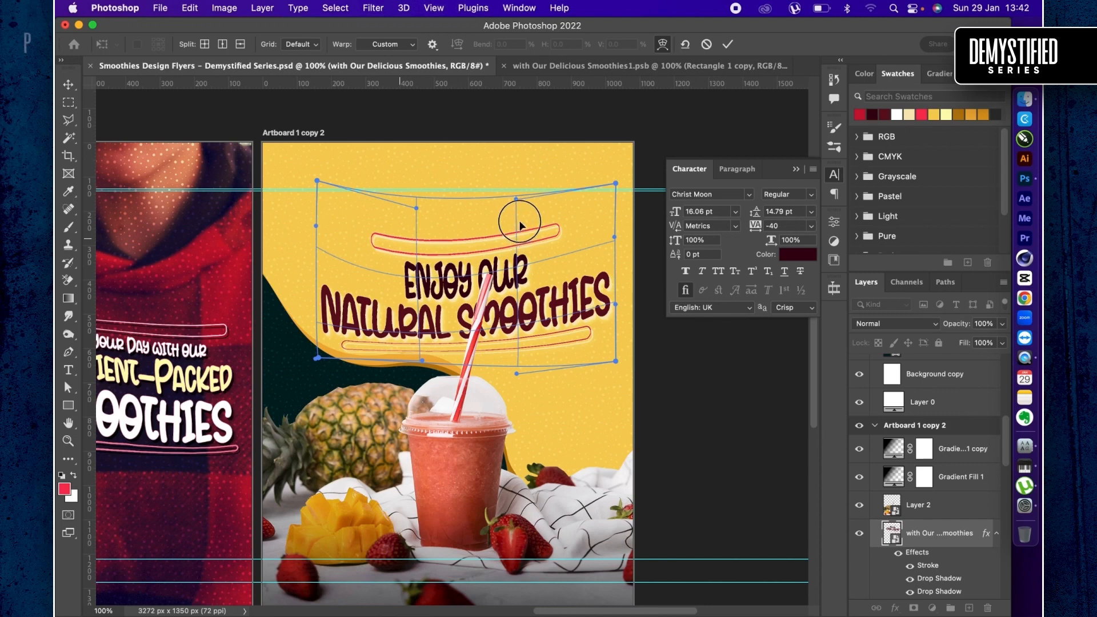
pyautogui.moveTo(519, 218); pyautogui.dragTo(522, 192)
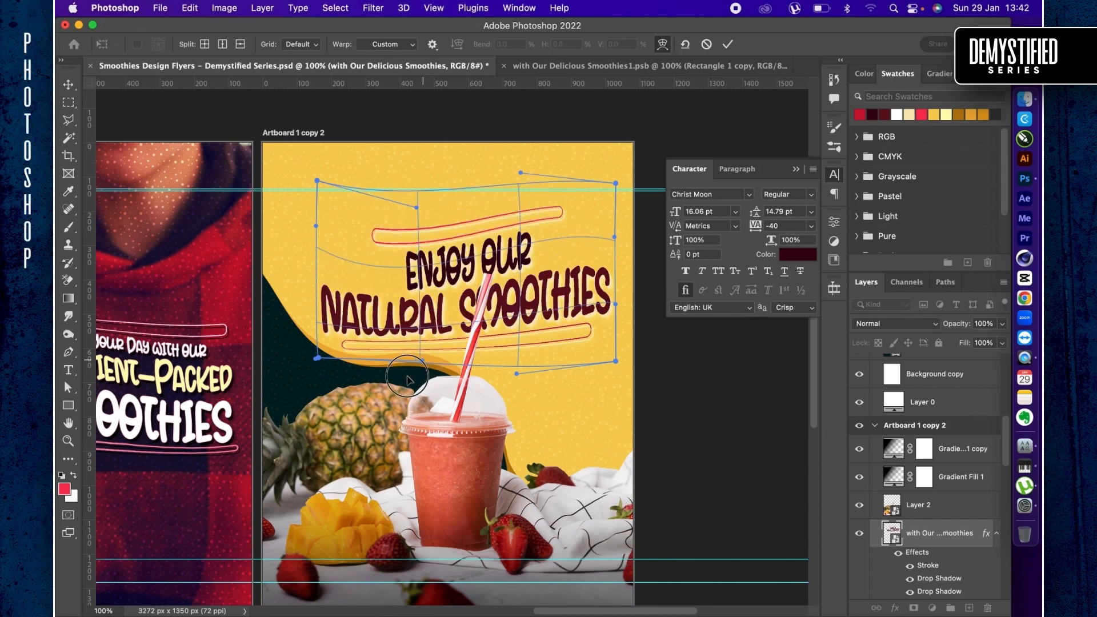
pyautogui.moveTo(408, 376); pyautogui.dragTo(384, 393)
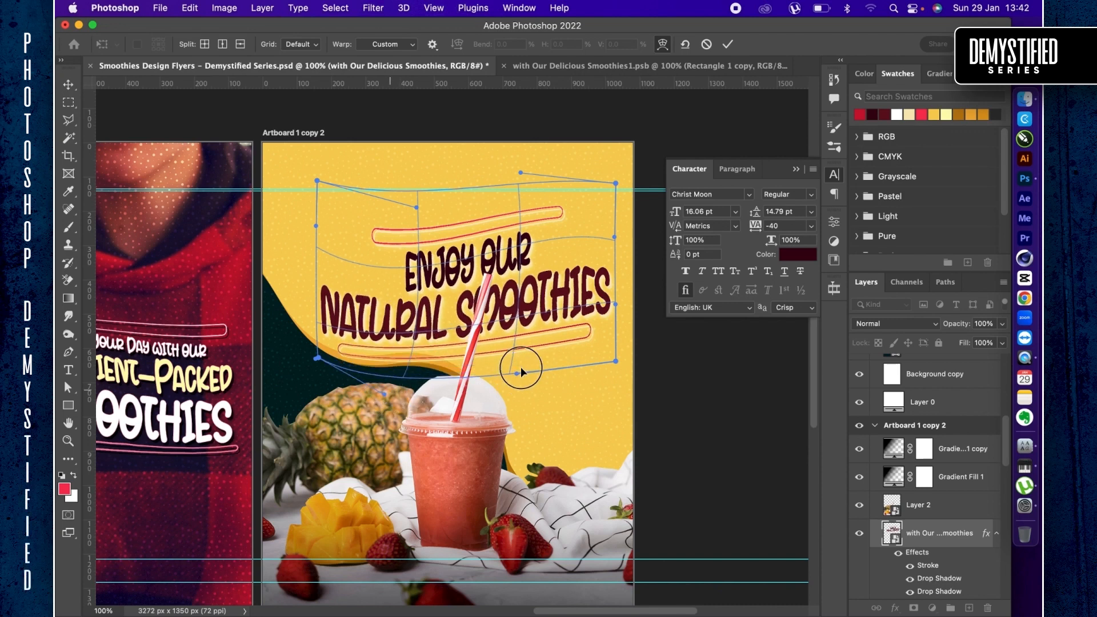
pyautogui.moveTo(523, 362); pyautogui.dragTo(523, 359)
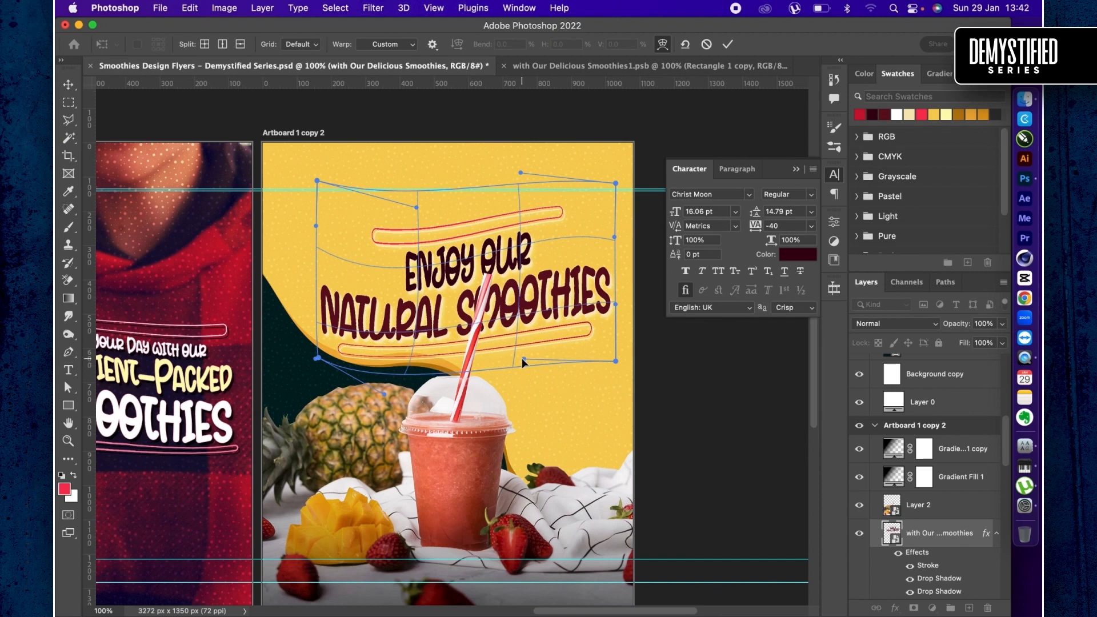
pyautogui.press('Return')
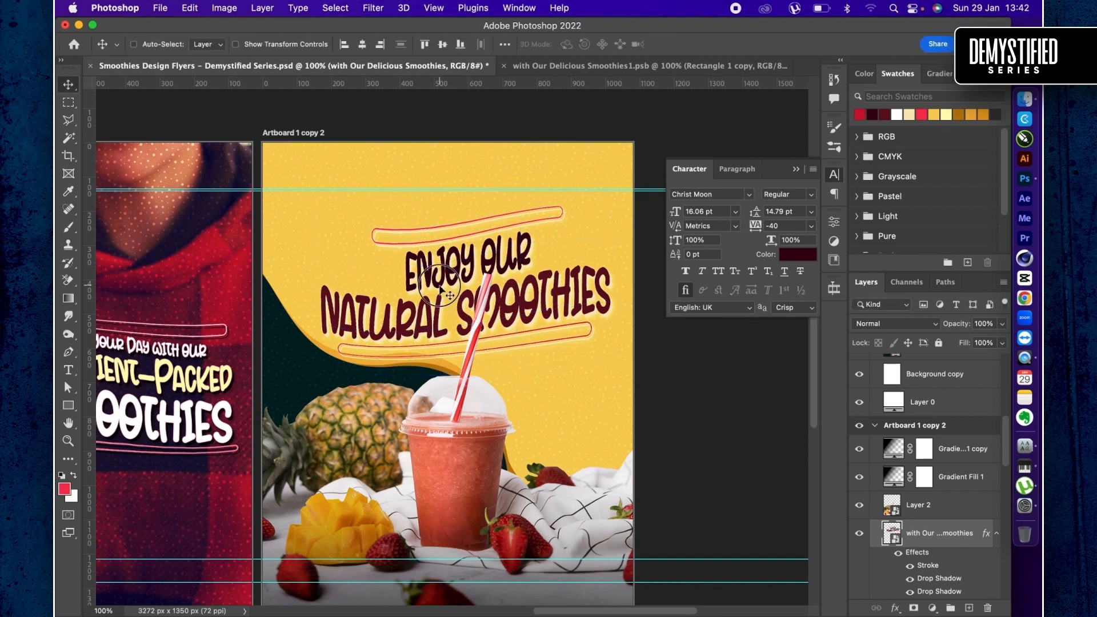
# - Move the warped headline higher on the third artboard and scale it down slightly from its right side
pyautogui.moveTo(440, 287); pyautogui.dragTo(439, 257)
pyautogui.press('super+t')
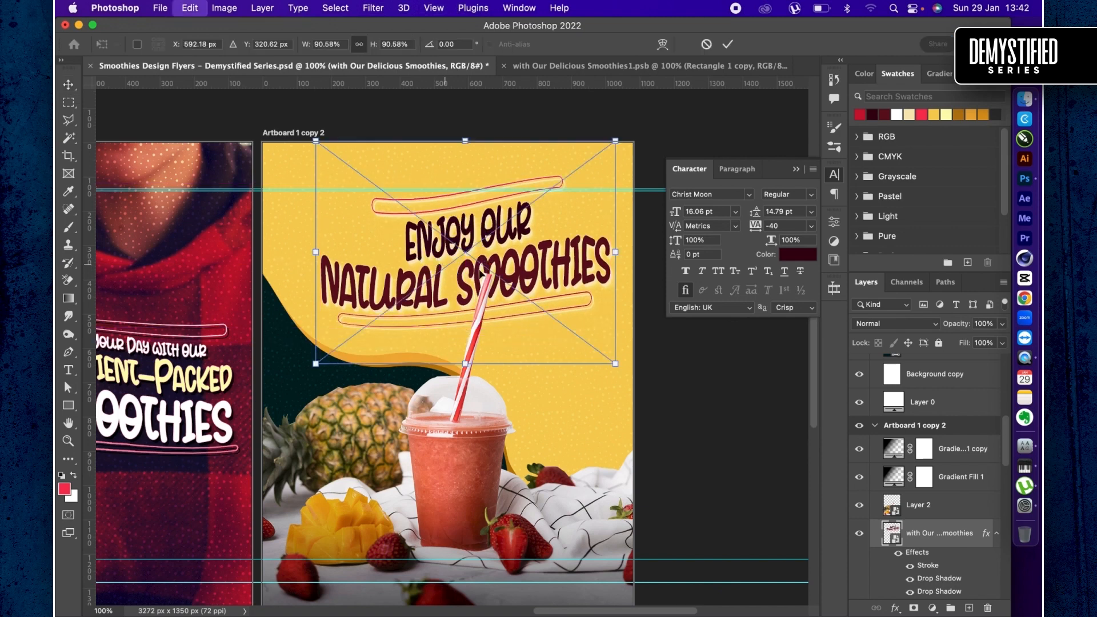
pyautogui.moveTo(616, 252); pyautogui.dragTo(598, 255)
pyautogui.press('Return')
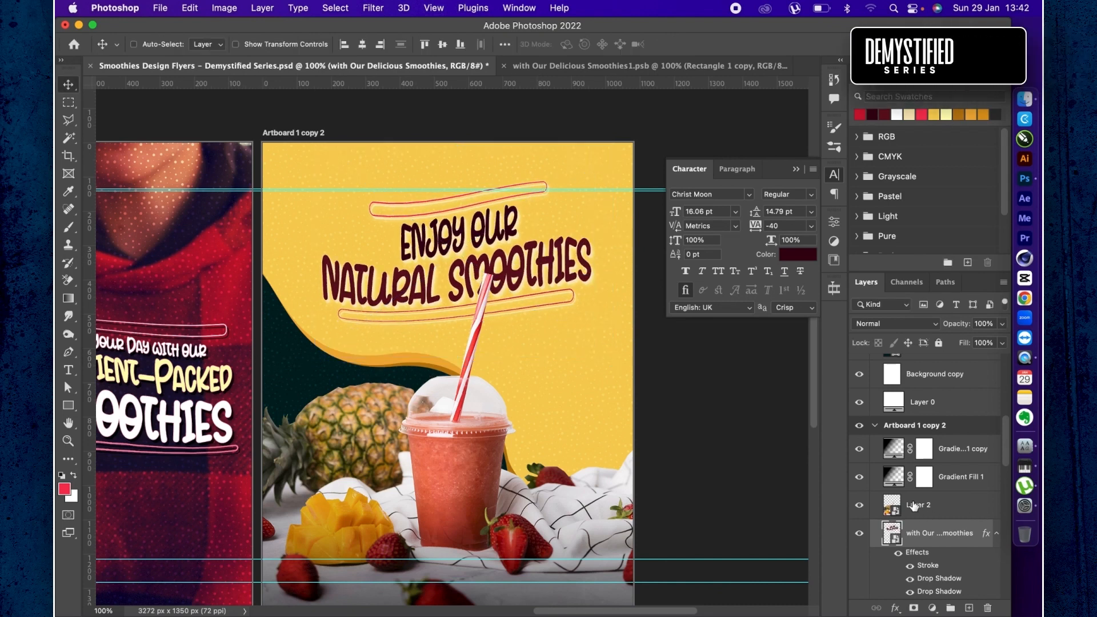
# - Recolor Rectangle 1, the dark teal background shape of the third artboard, to dark green #184e07
pyautogui.scroll(-4, 914, 503)
pyautogui.scroll(-4, 903, 515)
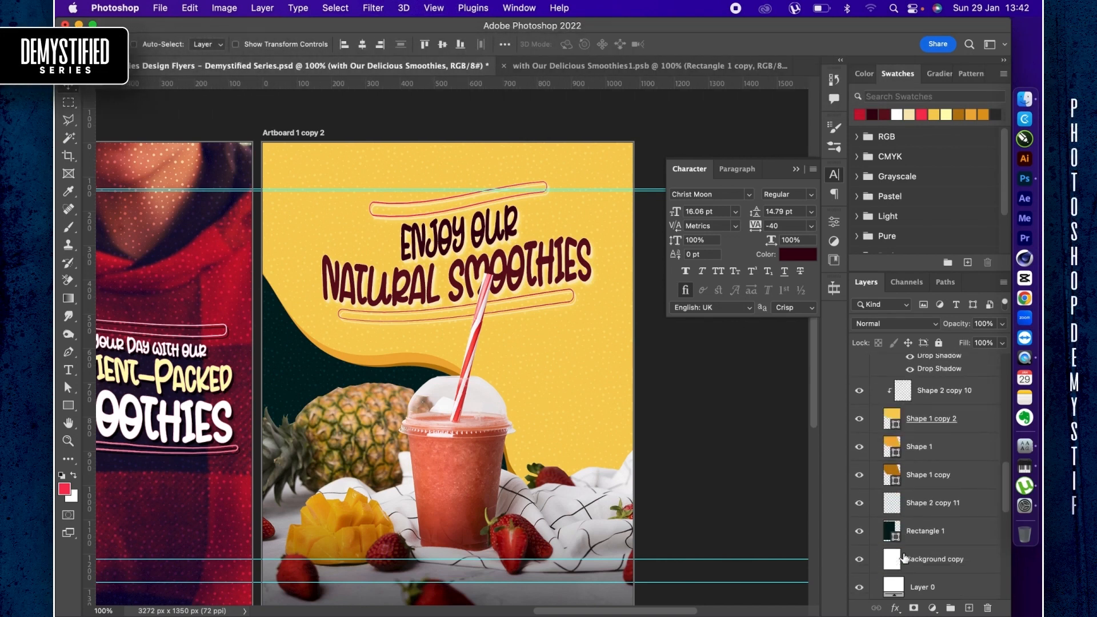
pyautogui.click(888, 532)
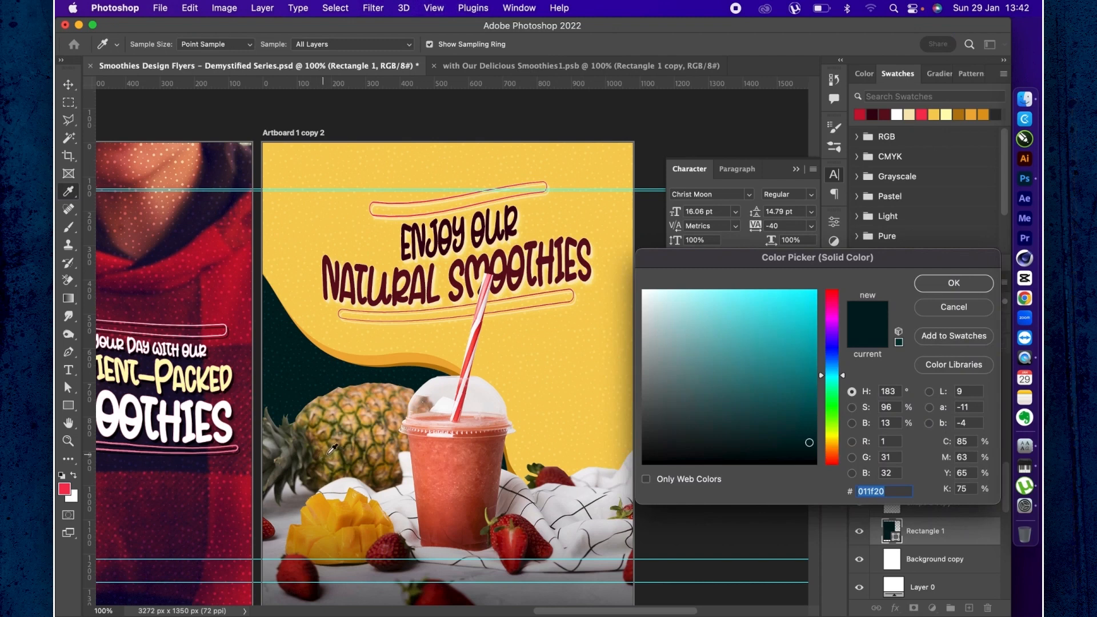
pyautogui.click(328, 457)
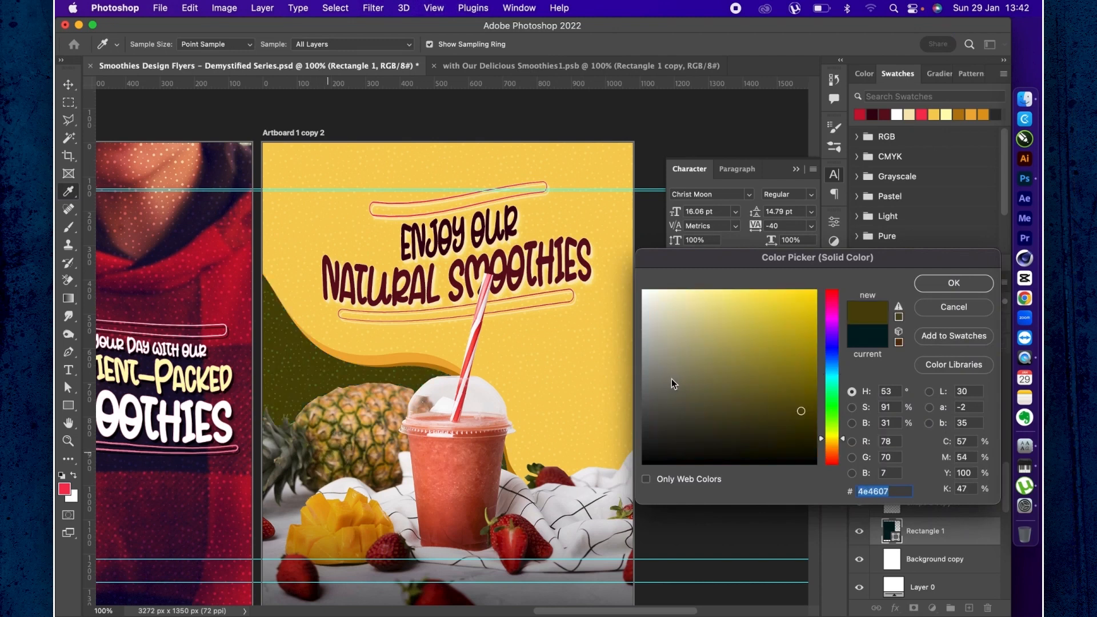
pyautogui.click(828, 417)
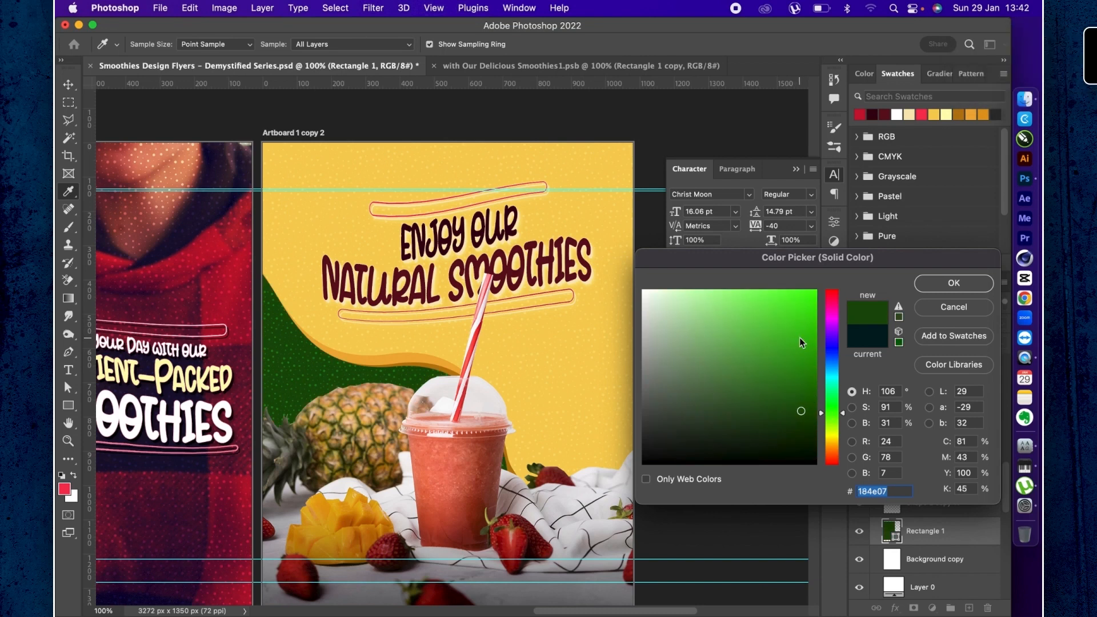
pyautogui.press('Return')
pyautogui.press('v')
# - Collapse the Character panel and save the Smoothies Design Flyers document
pyautogui.press('super+minus')
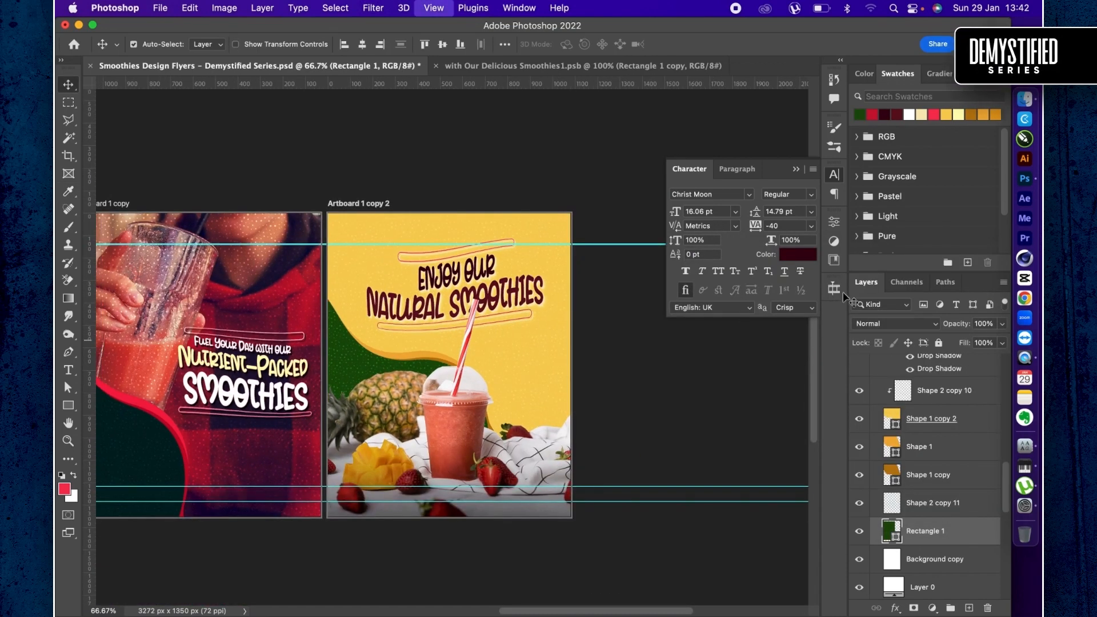
pyautogui.press('super+0')
pyautogui.click(797, 170)
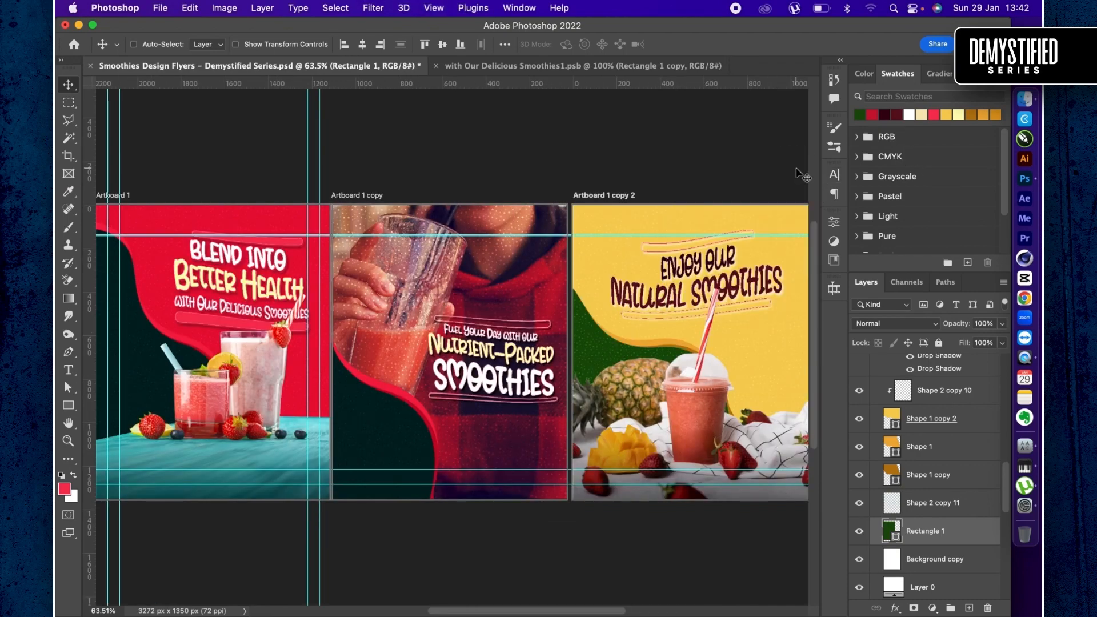
pyautogui.press('super+minus')
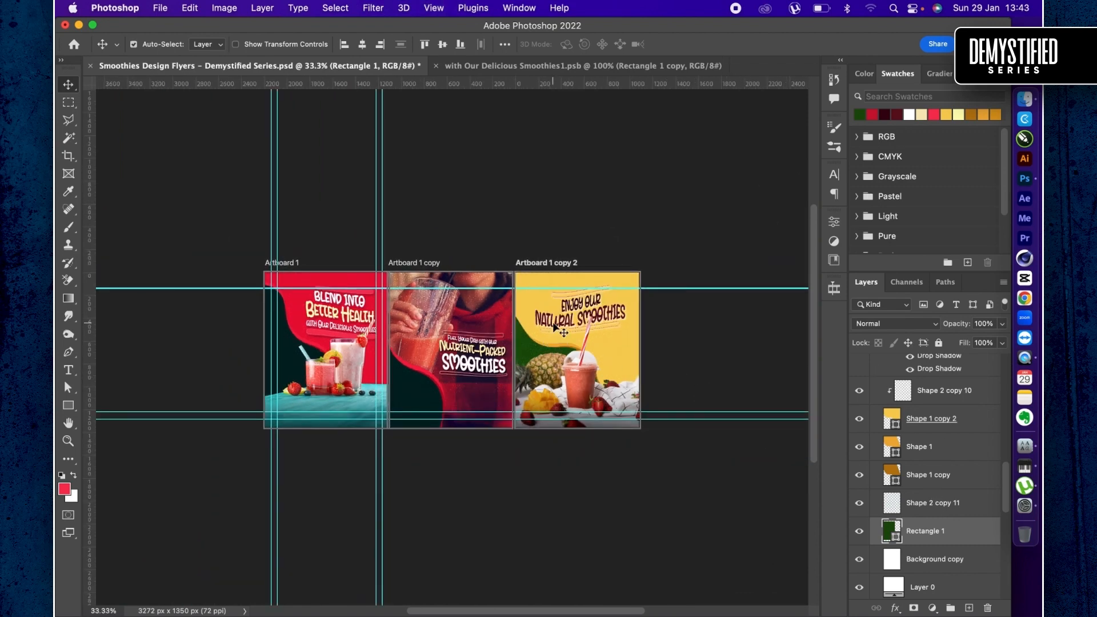
pyautogui.press('super')
pyautogui.press('super+s')
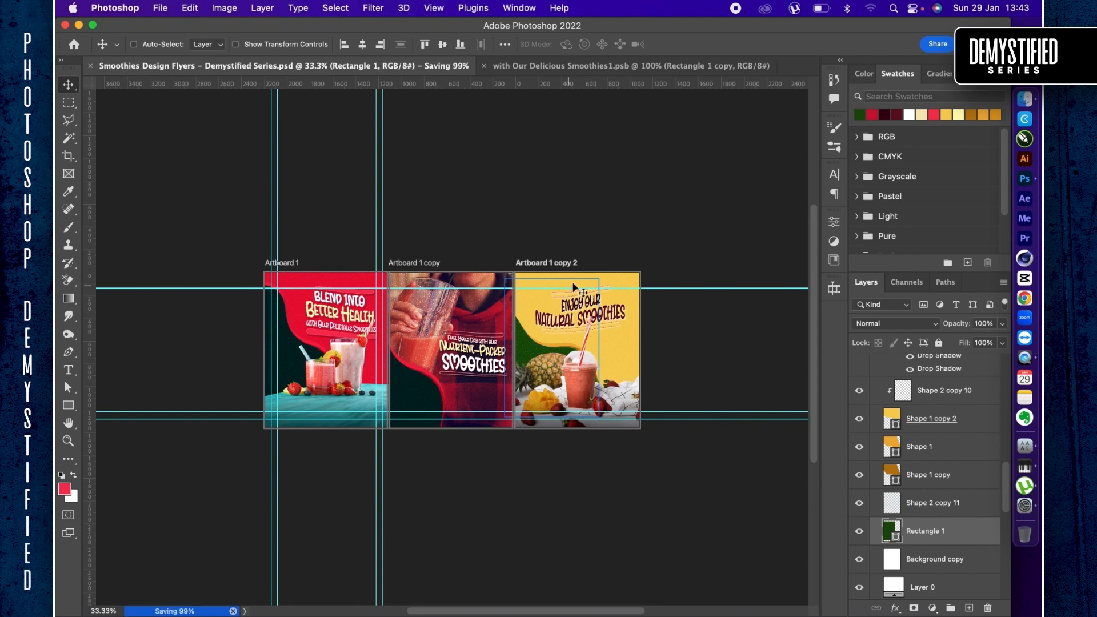
# - Duplicate the yellow third artboard and place the copy directly below the first artboard, aligned with its edges
pyautogui.hotkey('shift', 'v')
pyautogui.click(589, 276)
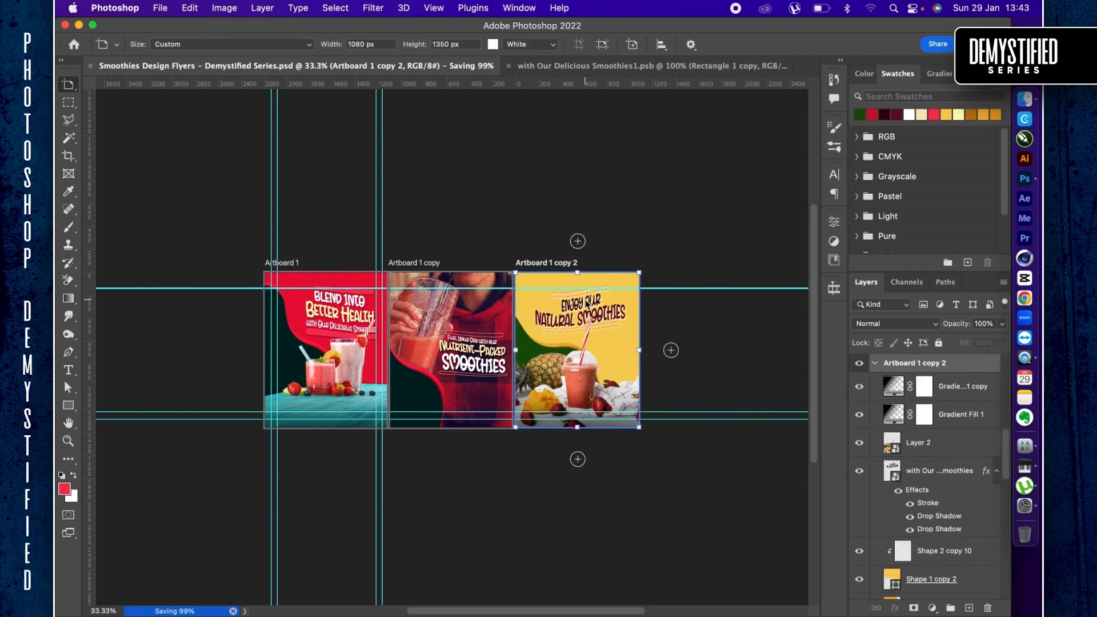
pyautogui.click(473, 408)
pyautogui.moveTo(474, 408); pyautogui.dragTo(339, 468)
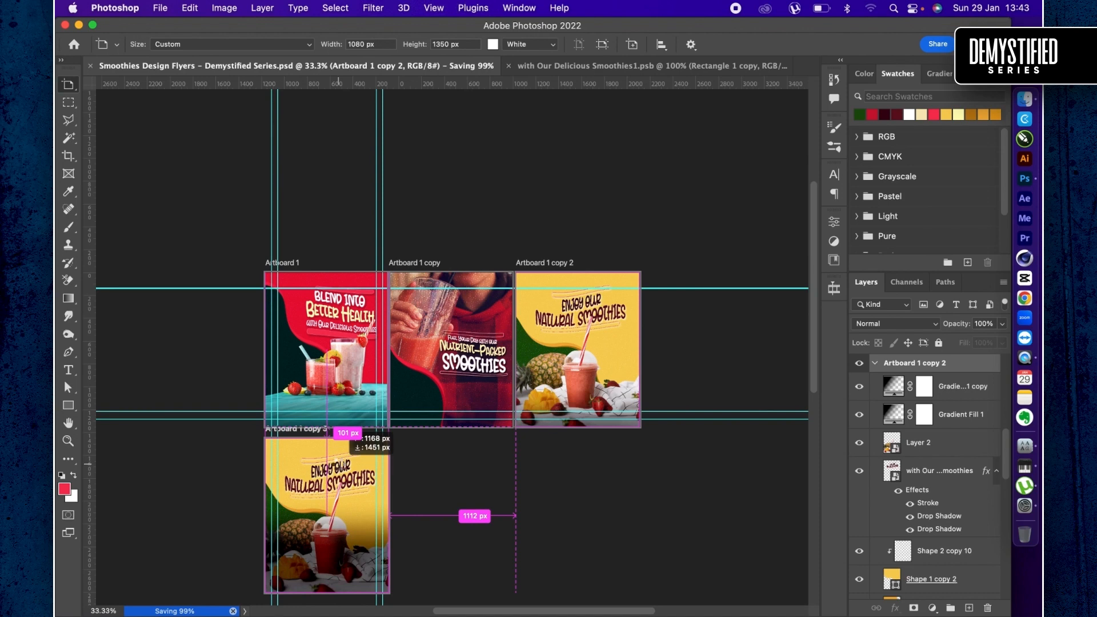
pyautogui.moveTo(338, 465); pyautogui.dragTo(338, 465)
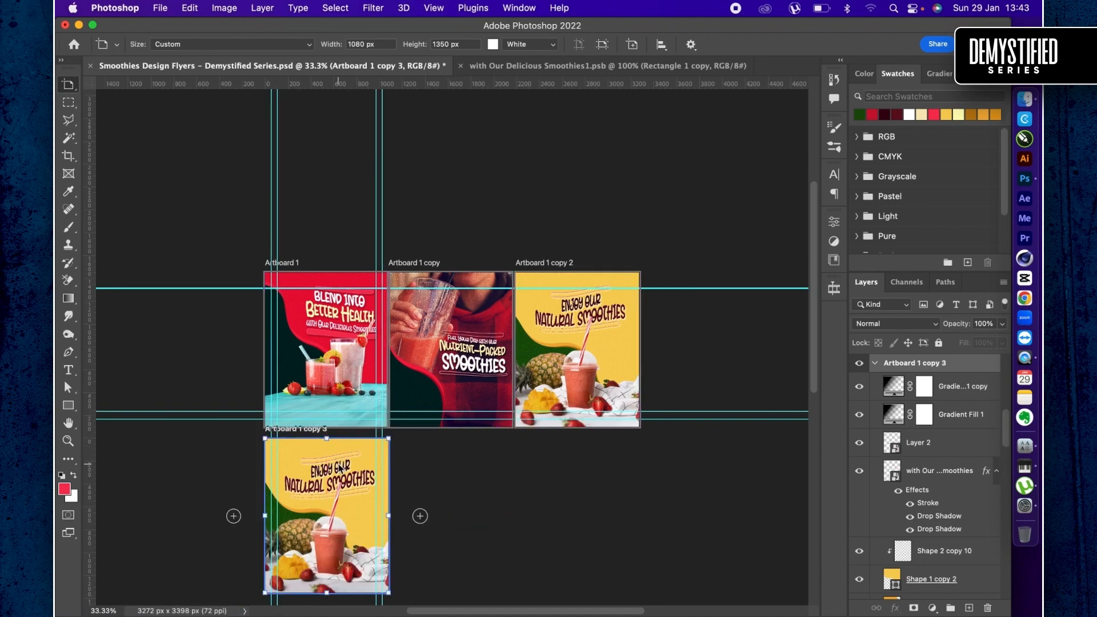
pyautogui.press('super+0')
pyautogui.press('super+plus')
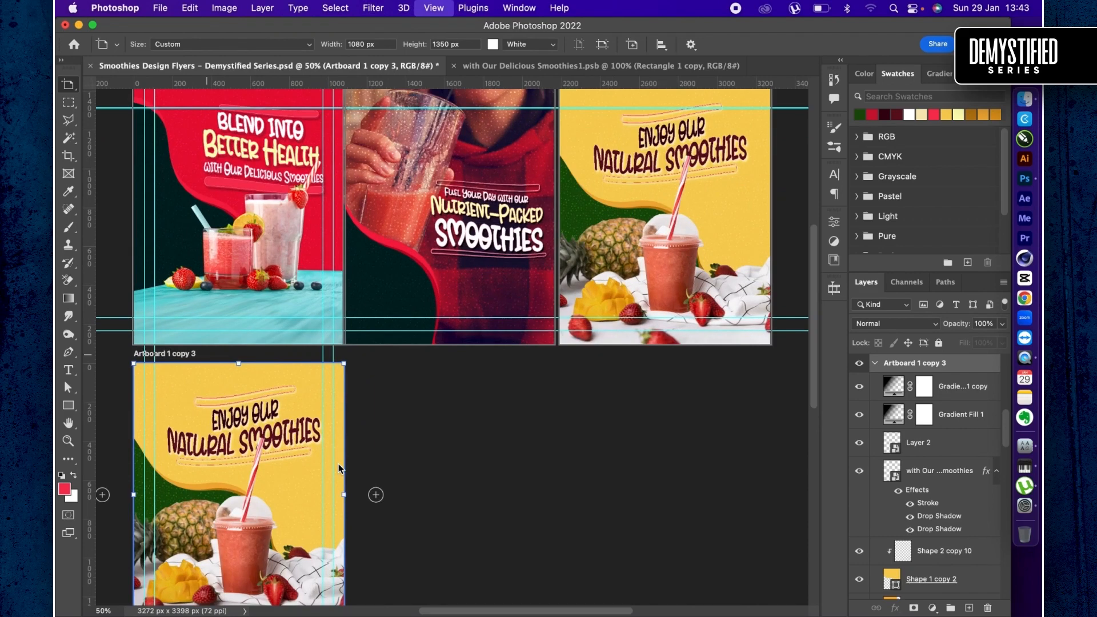
pyautogui.press('super+plus')
pyautogui.press('super+Tab')
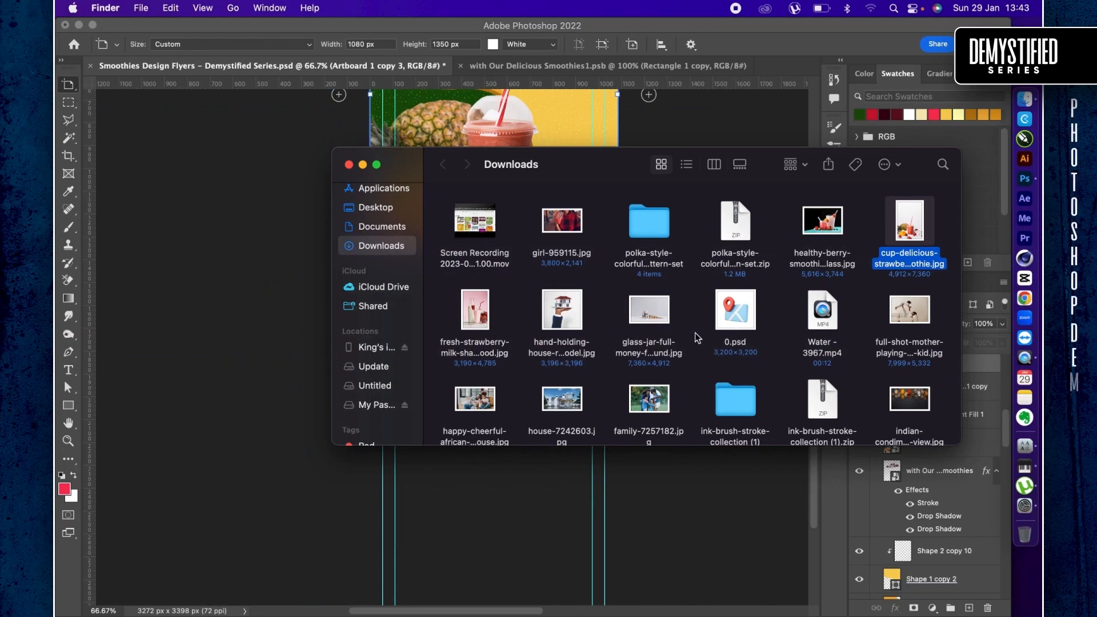
pyautogui.scroll(-2, 700, 332)
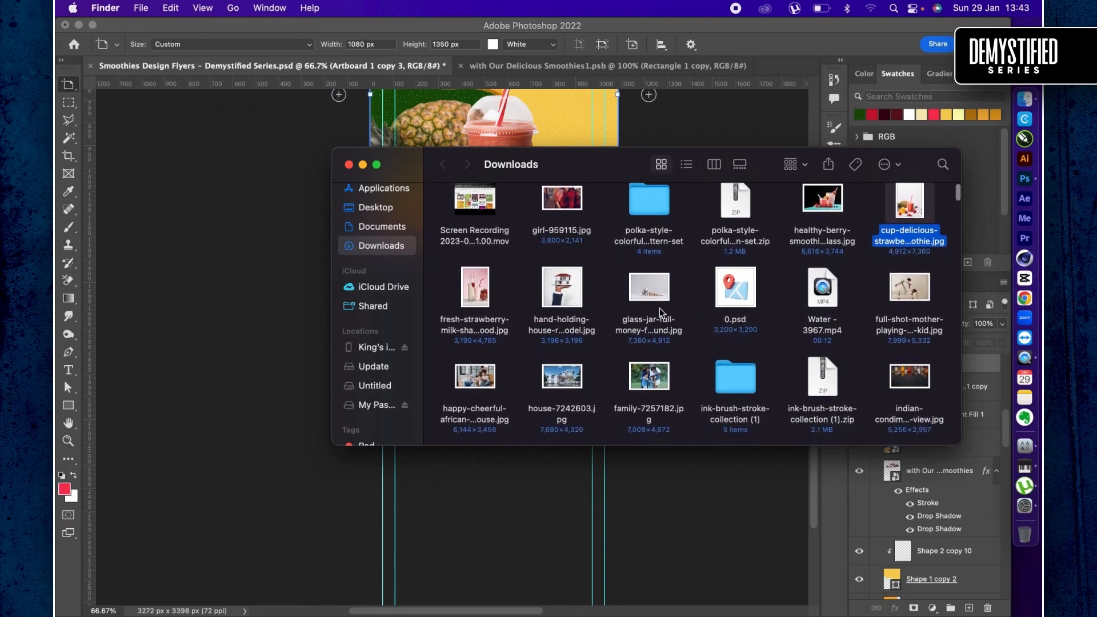
pyautogui.click(667, 481)
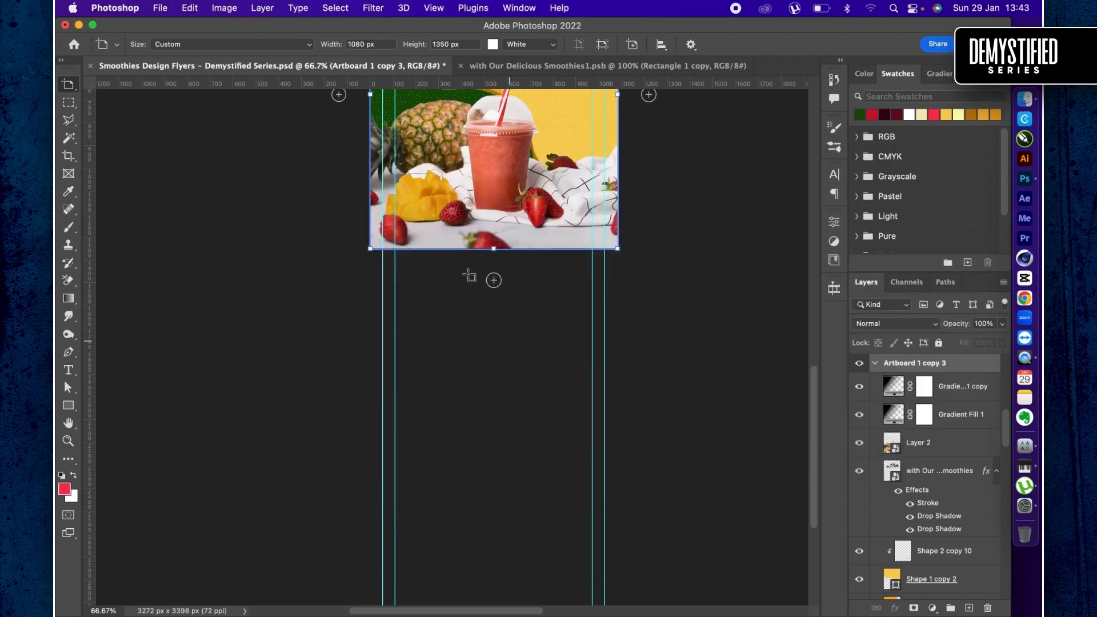
# - Recolor Shape 1 copy 2, the yellow background shape on the duplicated artboard, to medium green #207306
pyautogui.scroll(5, 470, 275)
pyautogui.press('v')
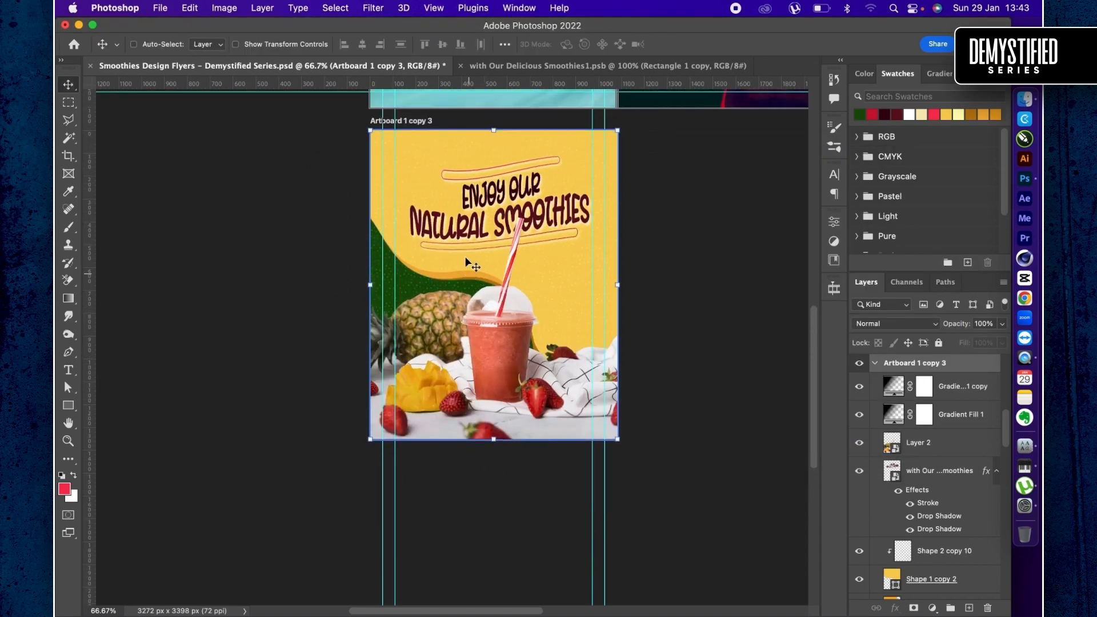
pyautogui.click(890, 584)
pyautogui.scroll(5, 598, 264)
pyautogui.scroll(2, 598, 264)
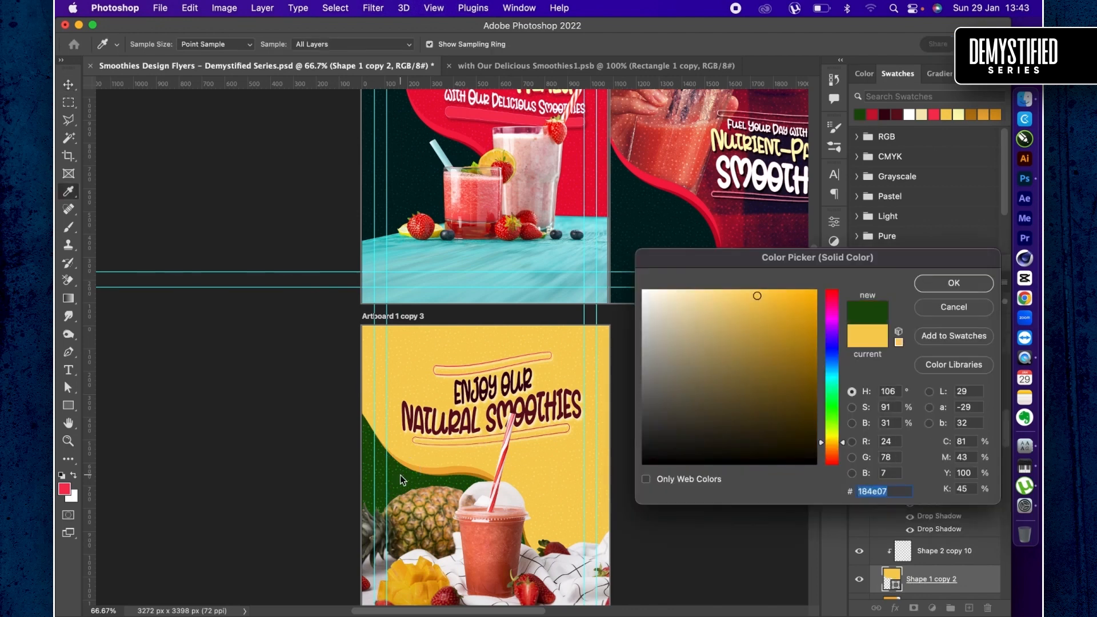
pyautogui.click(400, 474)
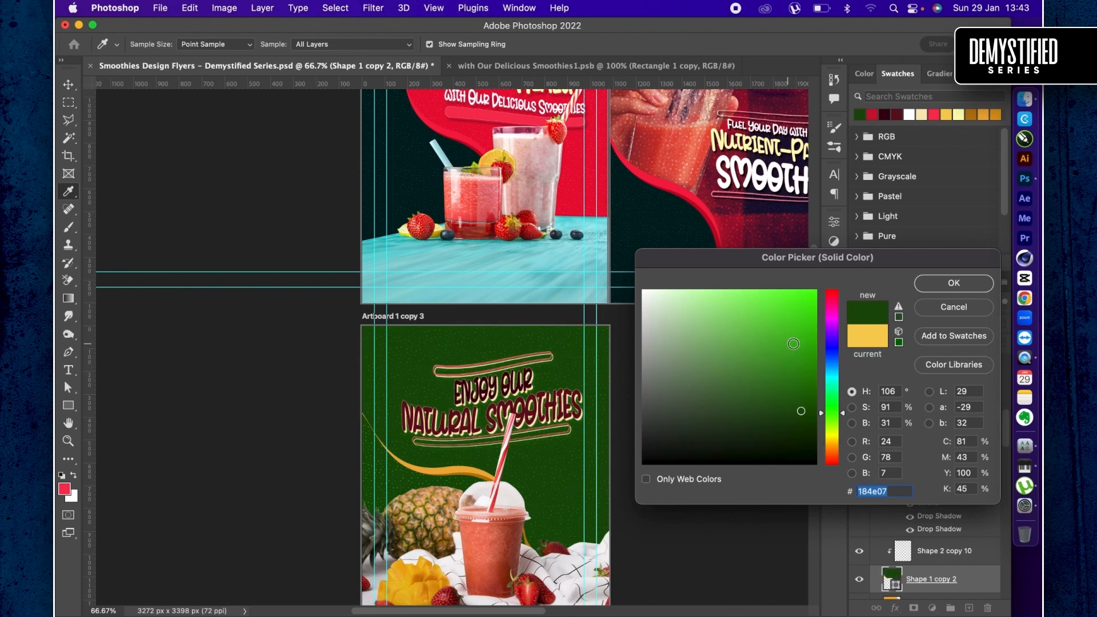
pyautogui.moveTo(794, 344); pyautogui.dragTo(806, 374)
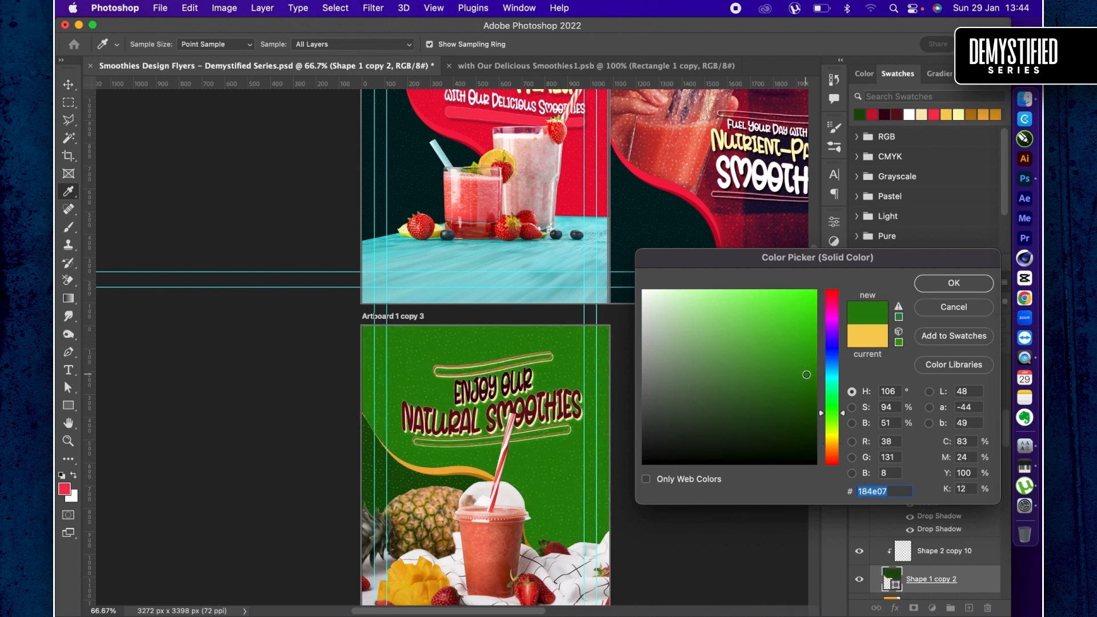
pyautogui.click(808, 386)
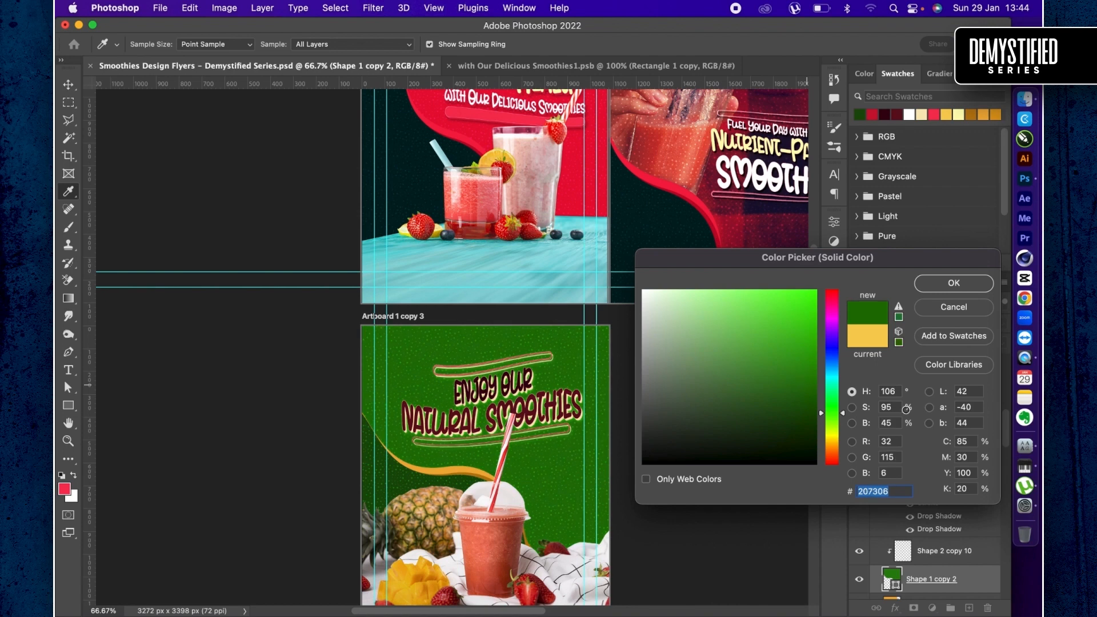
pyautogui.press('Return')
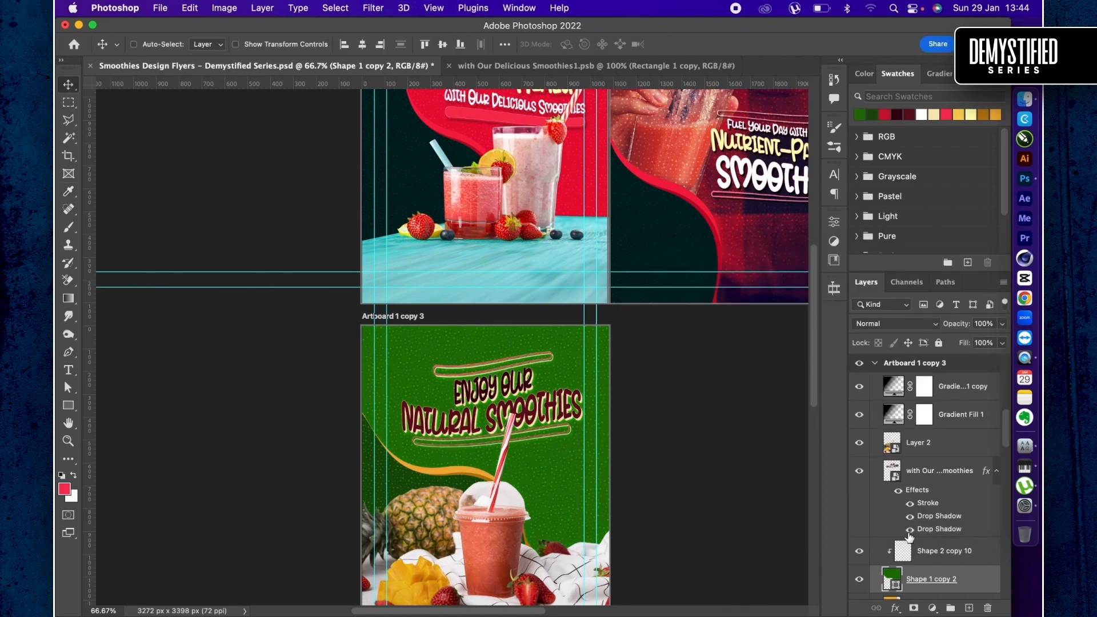
pyautogui.doubleClick(892, 470)
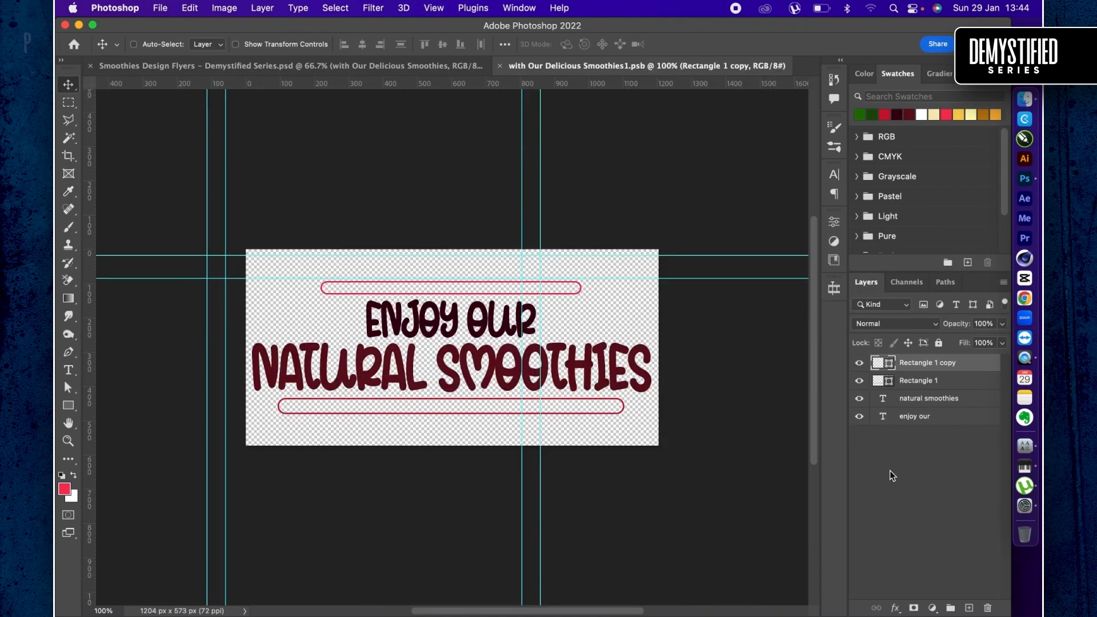
pyautogui.click(437, 68)
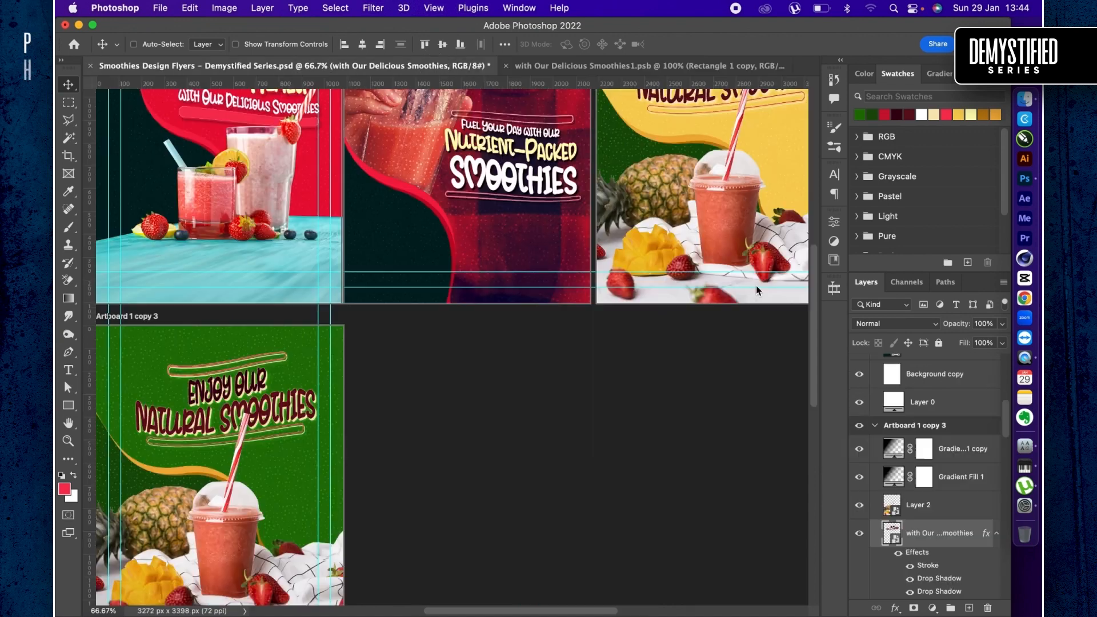
pyautogui.scroll(-2, 913, 548)
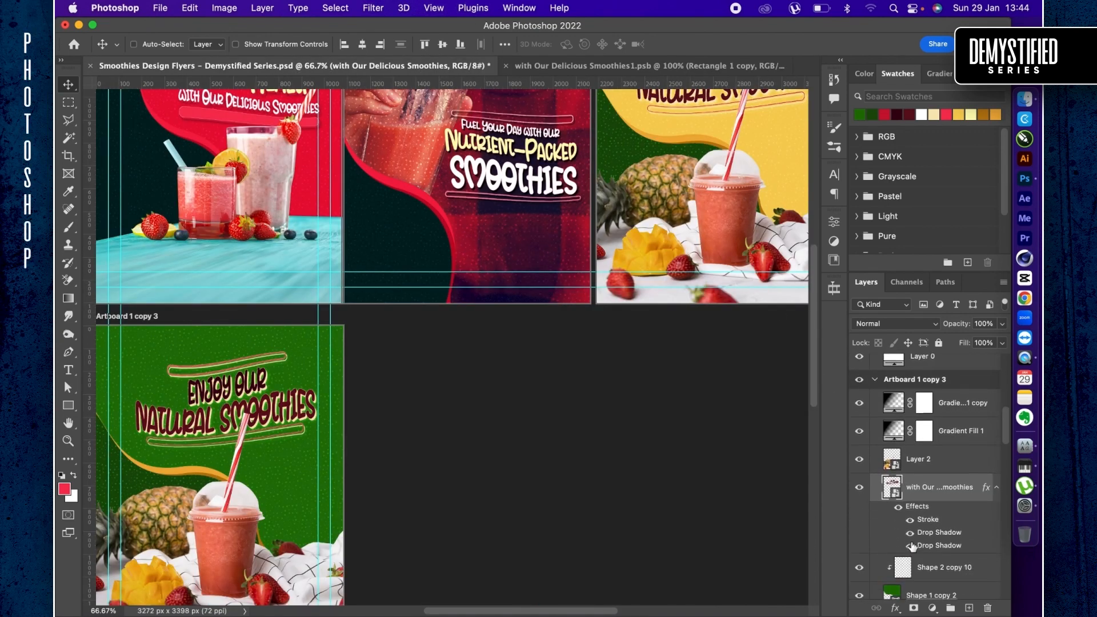
# - Add a white Color Overlay at 100% opacity to the headline smart object on the green artboard
pyautogui.doubleClick(942, 489)
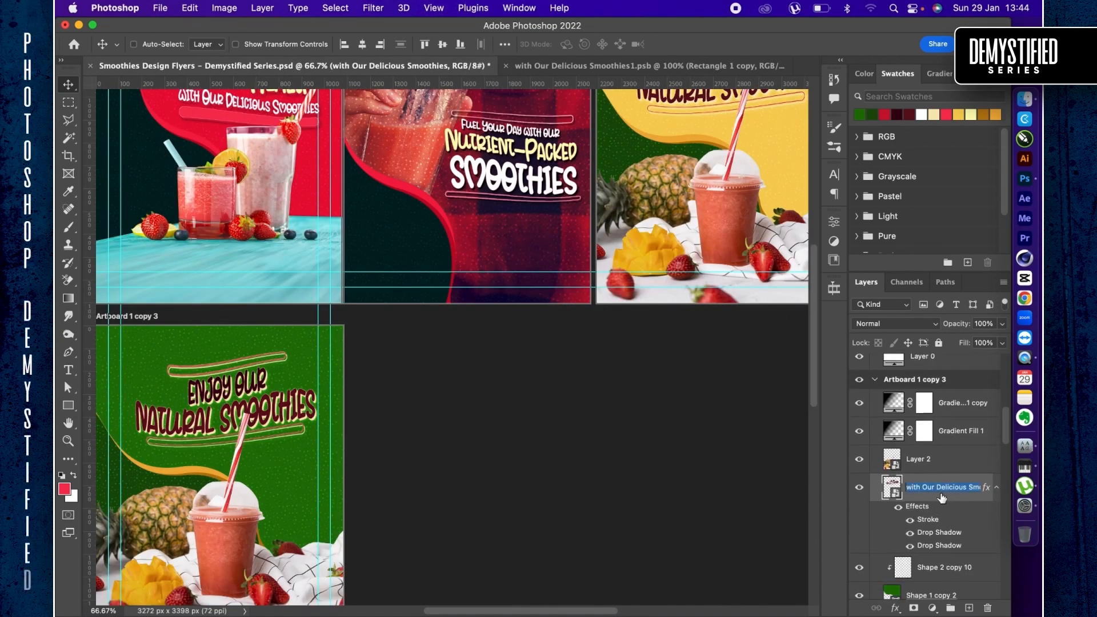
pyautogui.press('Return')
pyautogui.doubleClick(952, 502)
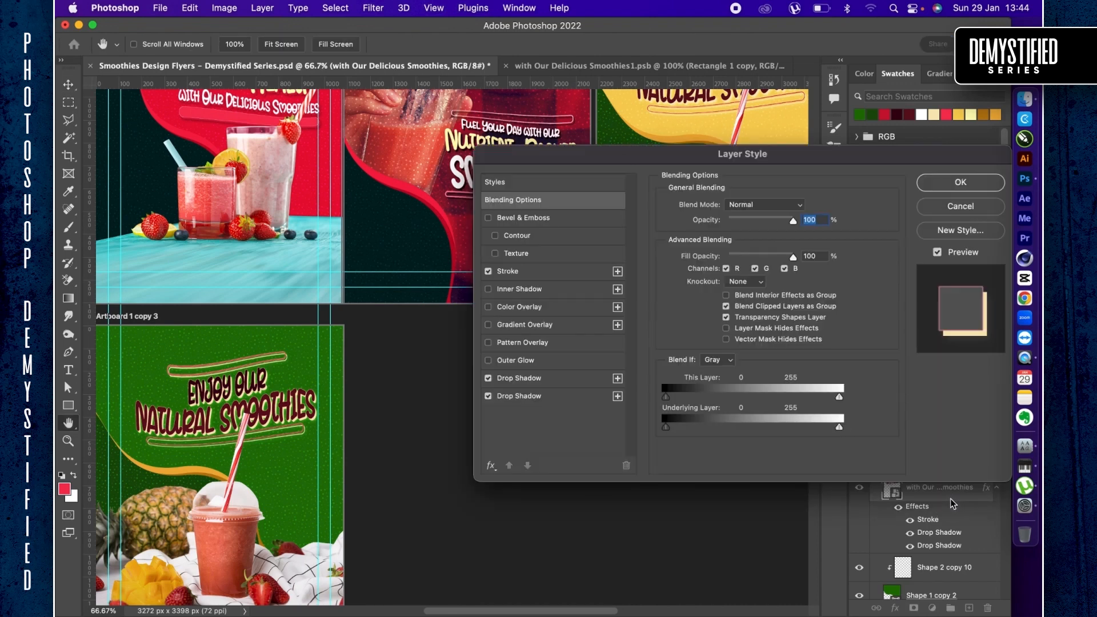
pyautogui.click(525, 308)
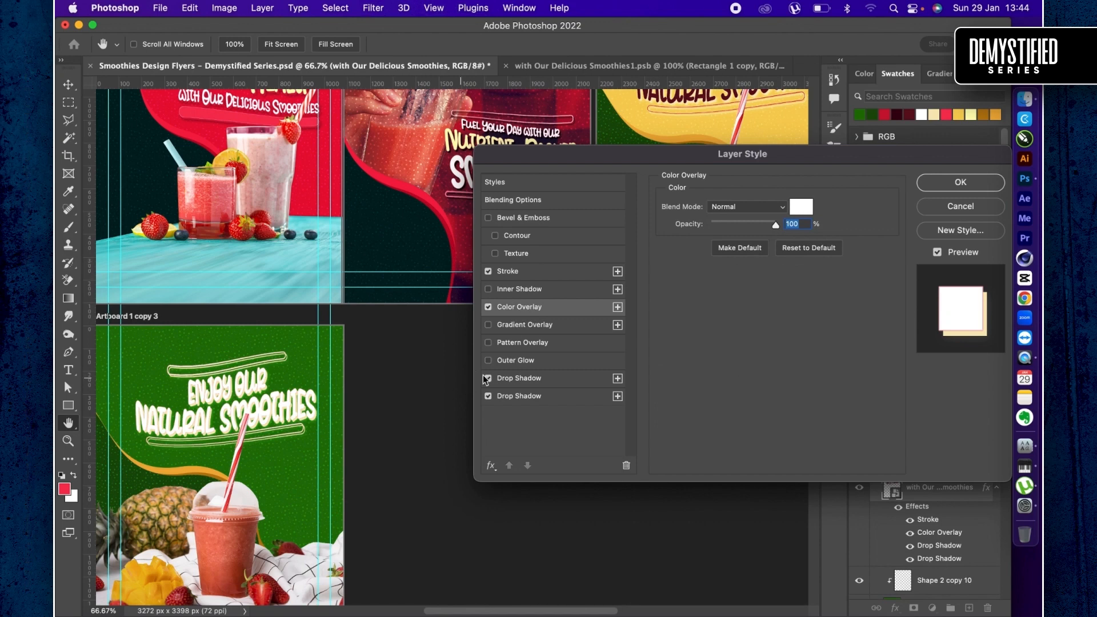
# - Recolor the headline's first drop shadow, the cream one at 10 px distance, to a very dark green
pyautogui.click(513, 378)
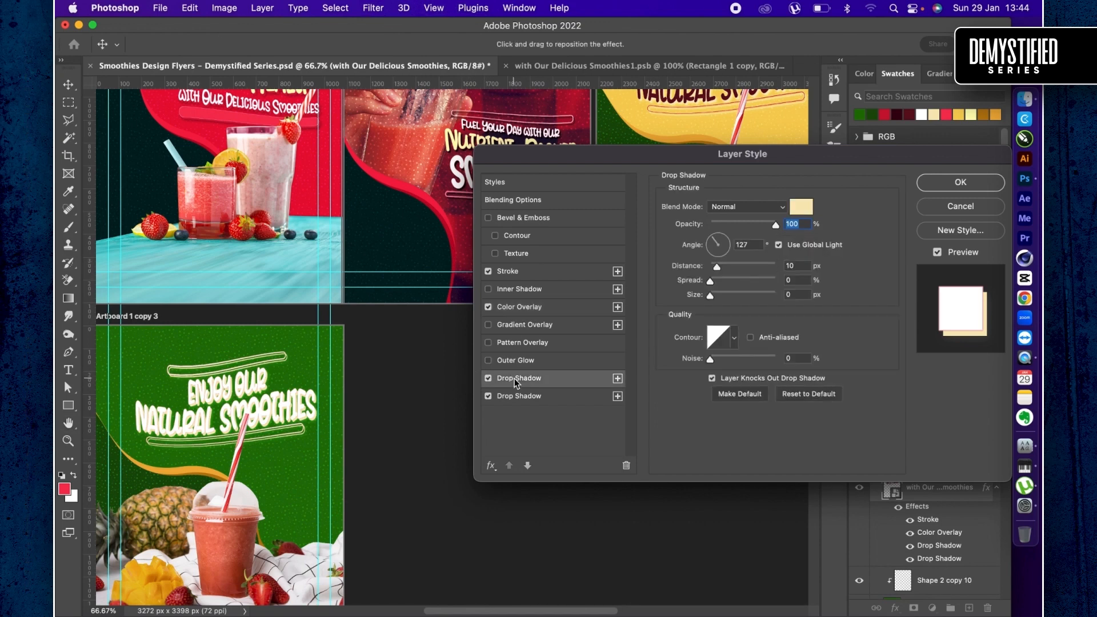
pyautogui.press('super+plus')
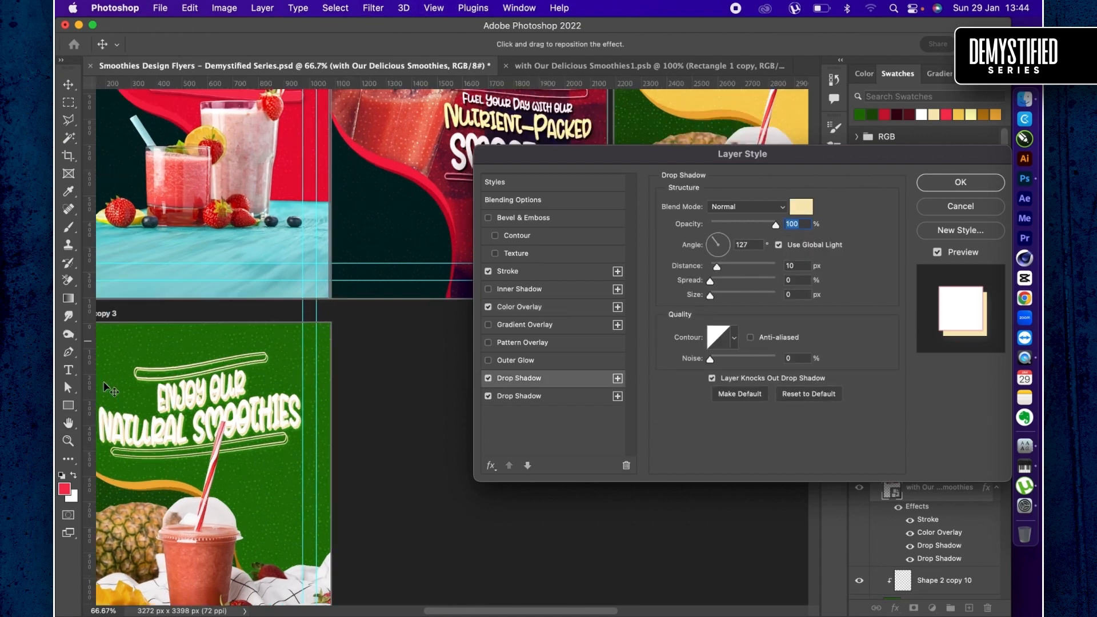
pyautogui.moveTo(159, 437); pyautogui.dragTo(291, 361)
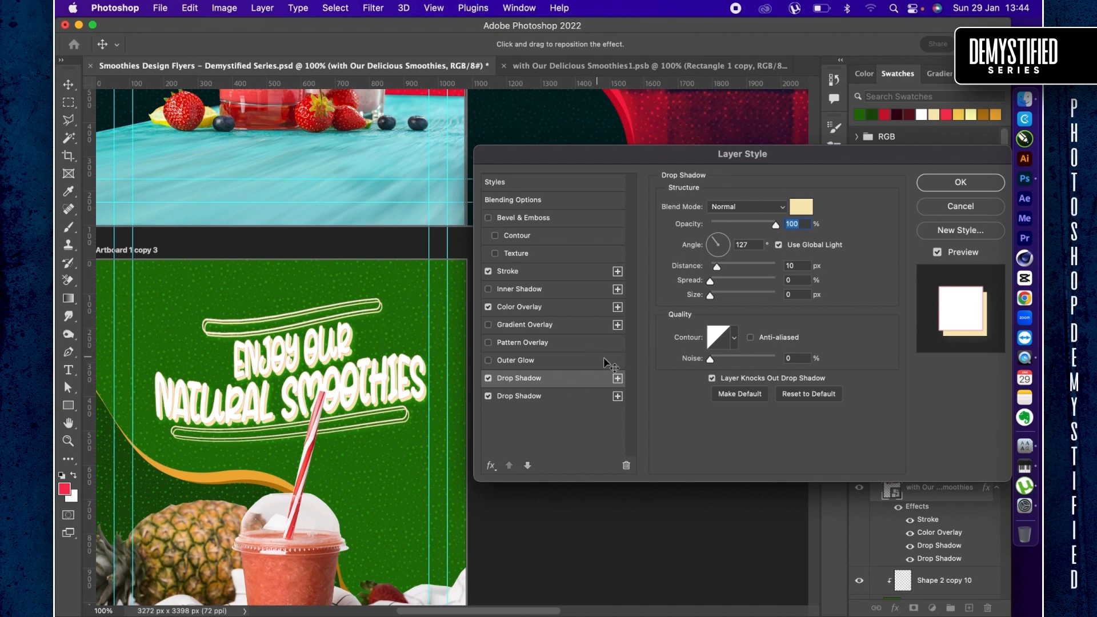
pyautogui.click(801, 207)
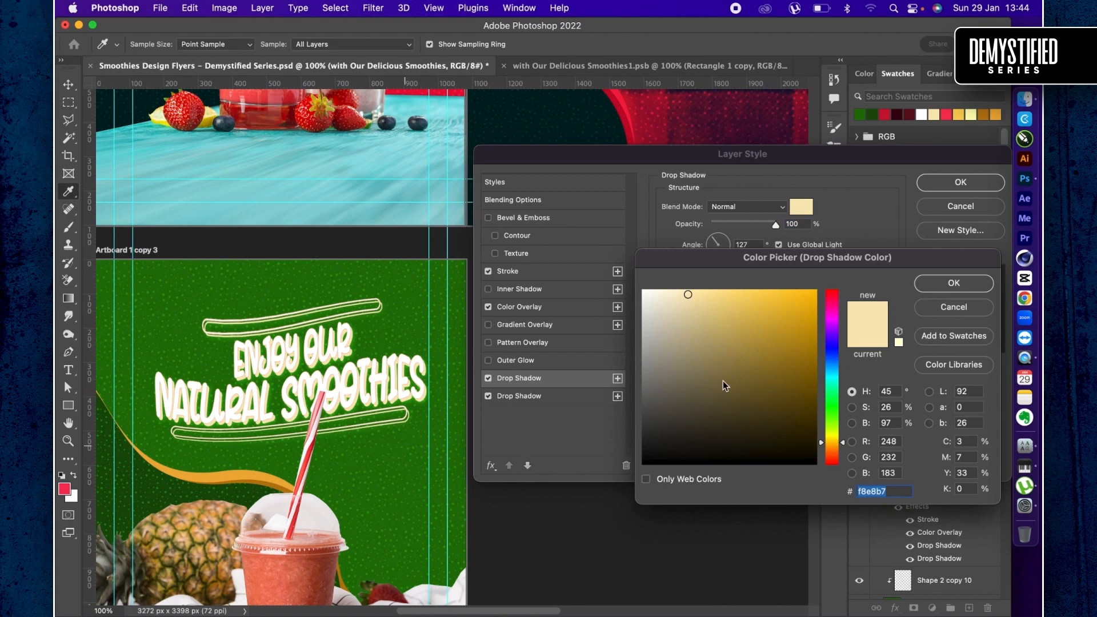
pyautogui.click(802, 416)
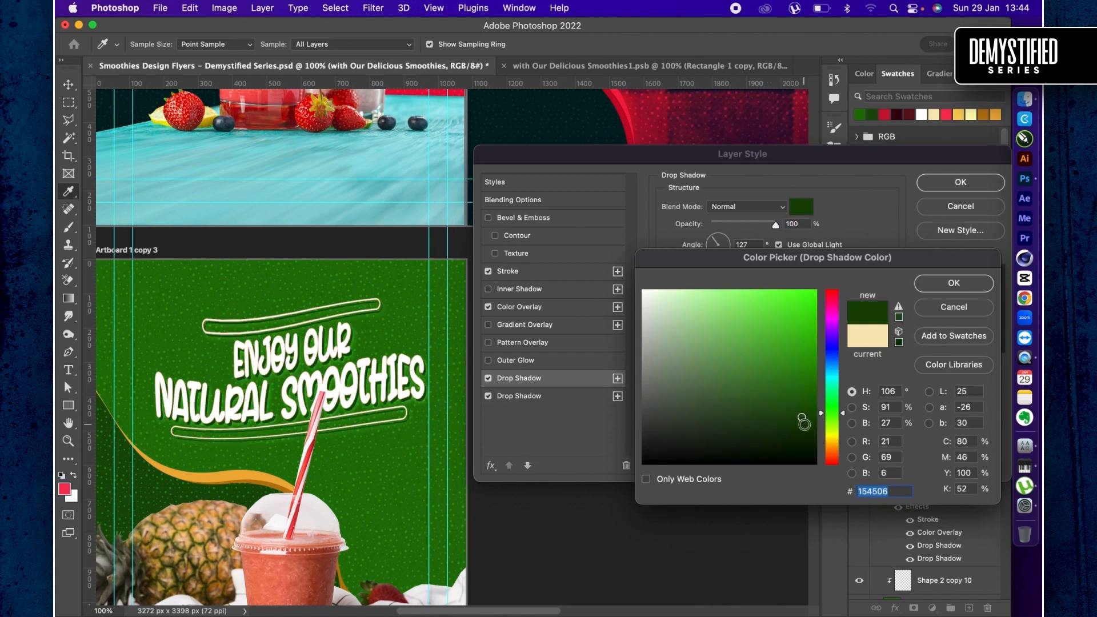
pyautogui.click(804, 425)
pyautogui.press('Return')
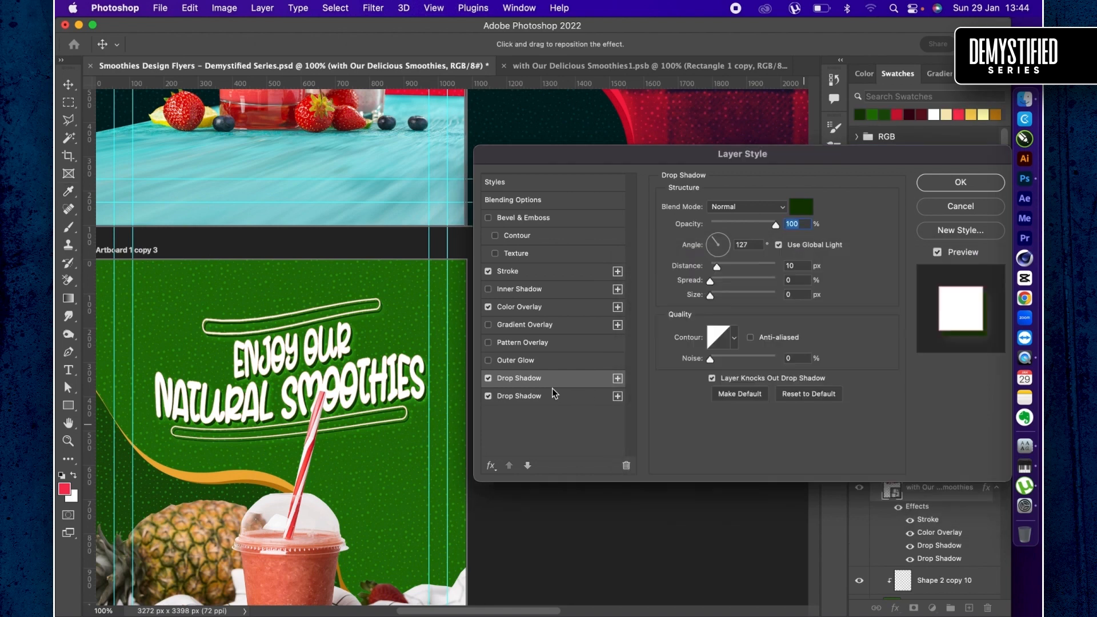
# - Set the headline's second drop shadow to Multiply with near-black green #091d03 and apply the layer style
pyautogui.click(556, 399)
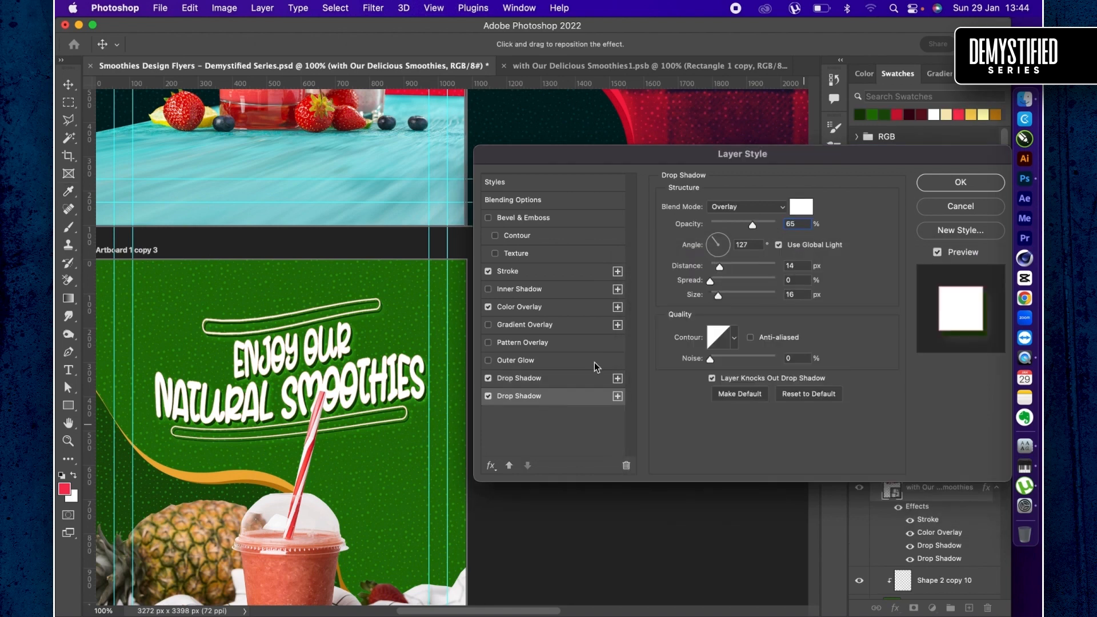
pyautogui.click(765, 207)
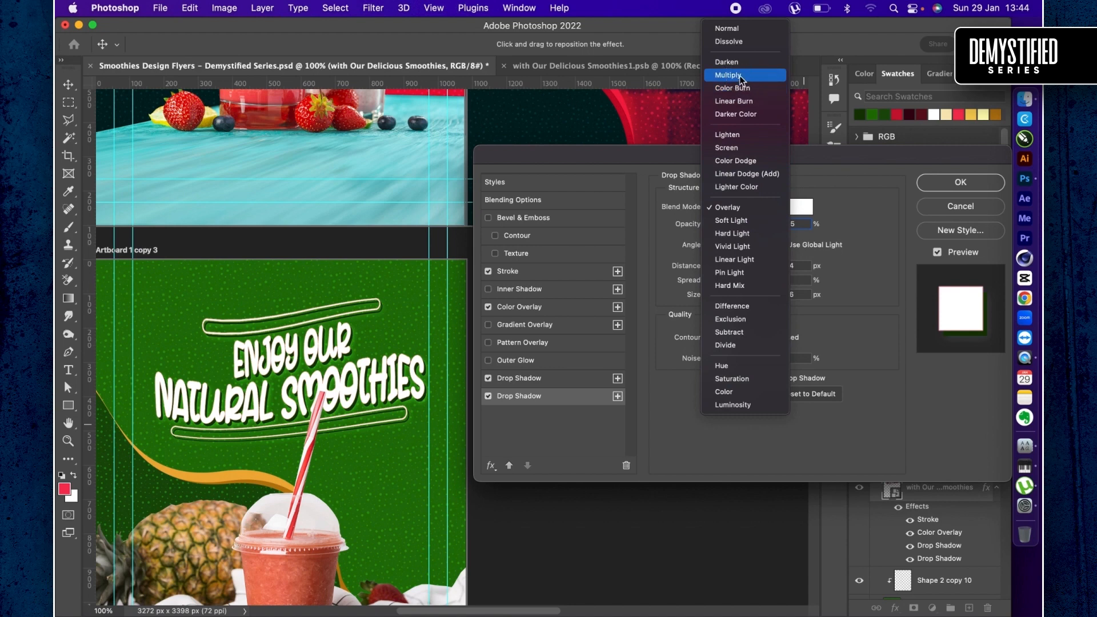
pyautogui.click(728, 74)
pyautogui.click(801, 207)
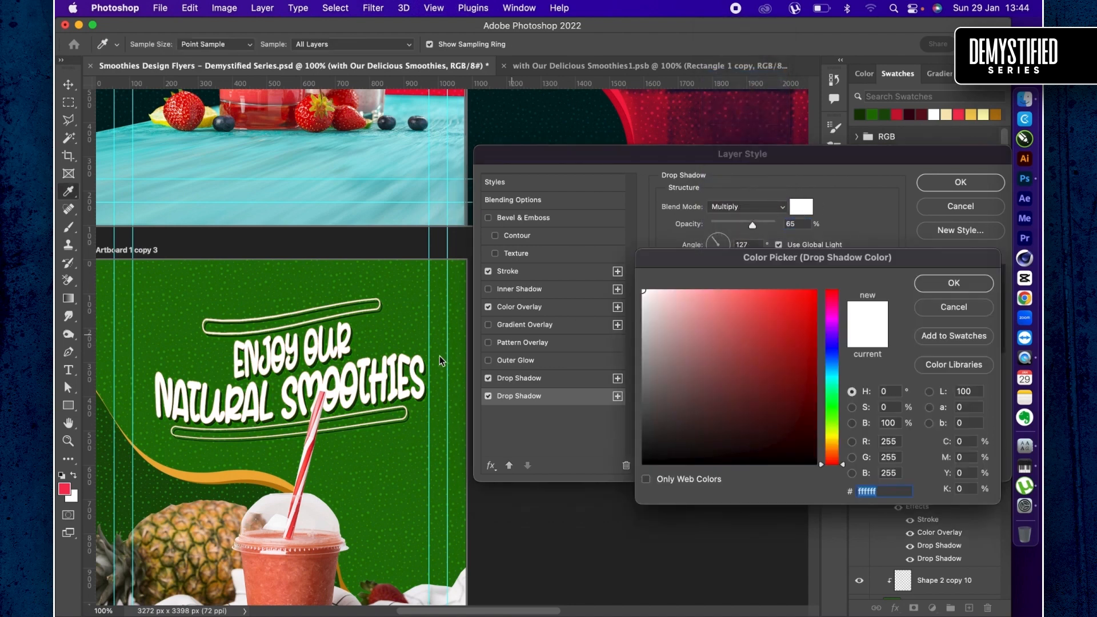
pyautogui.click(418, 427)
pyautogui.click(797, 431)
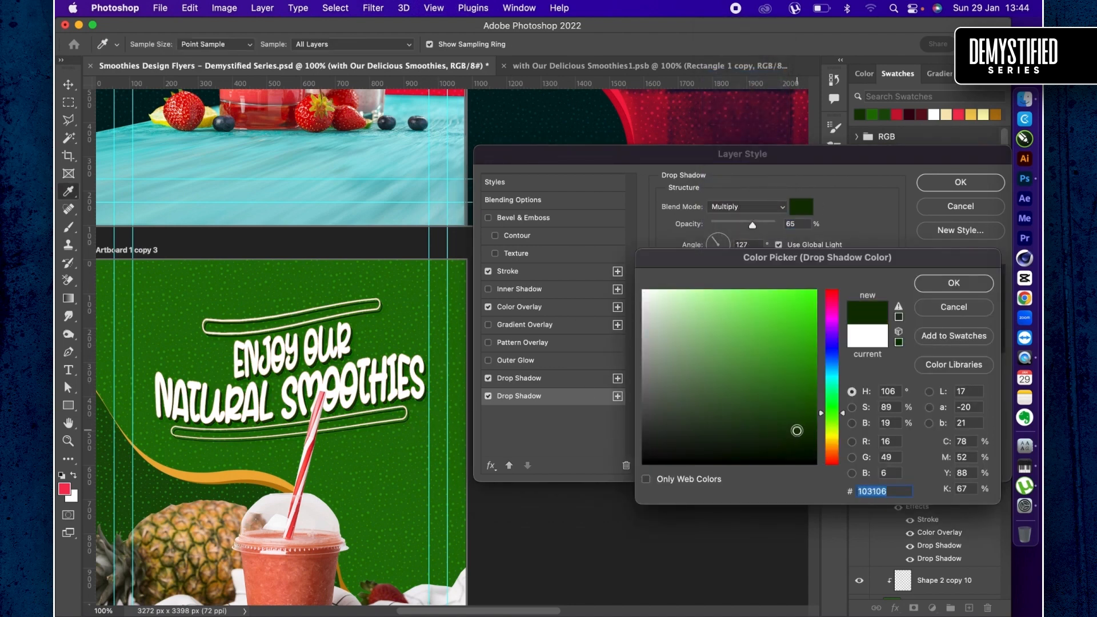
pyautogui.click(799, 444)
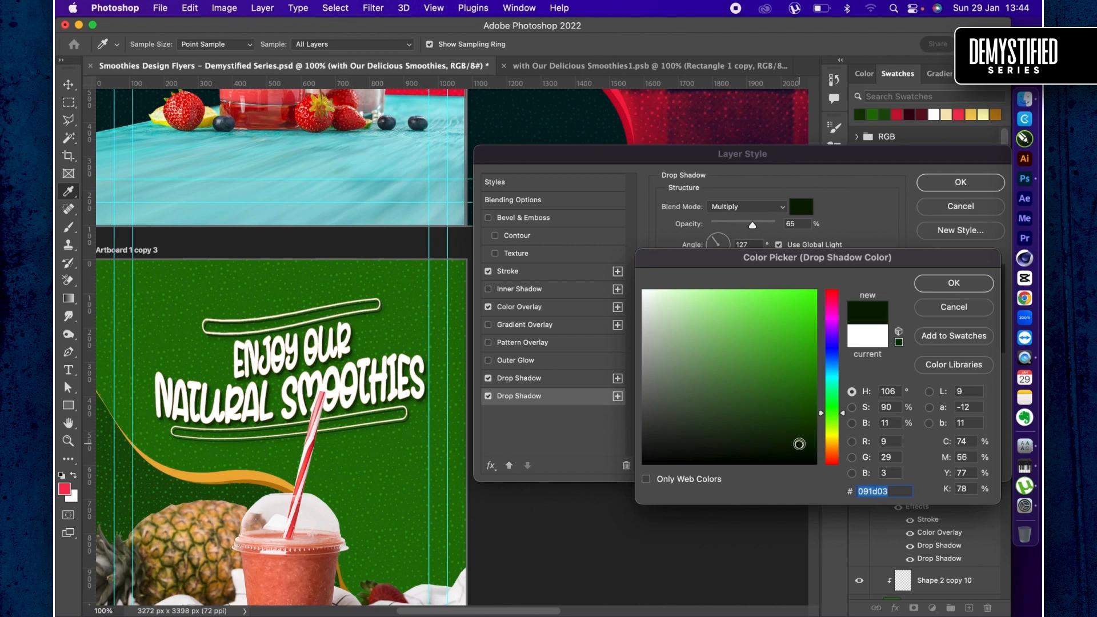
pyautogui.press('Return')
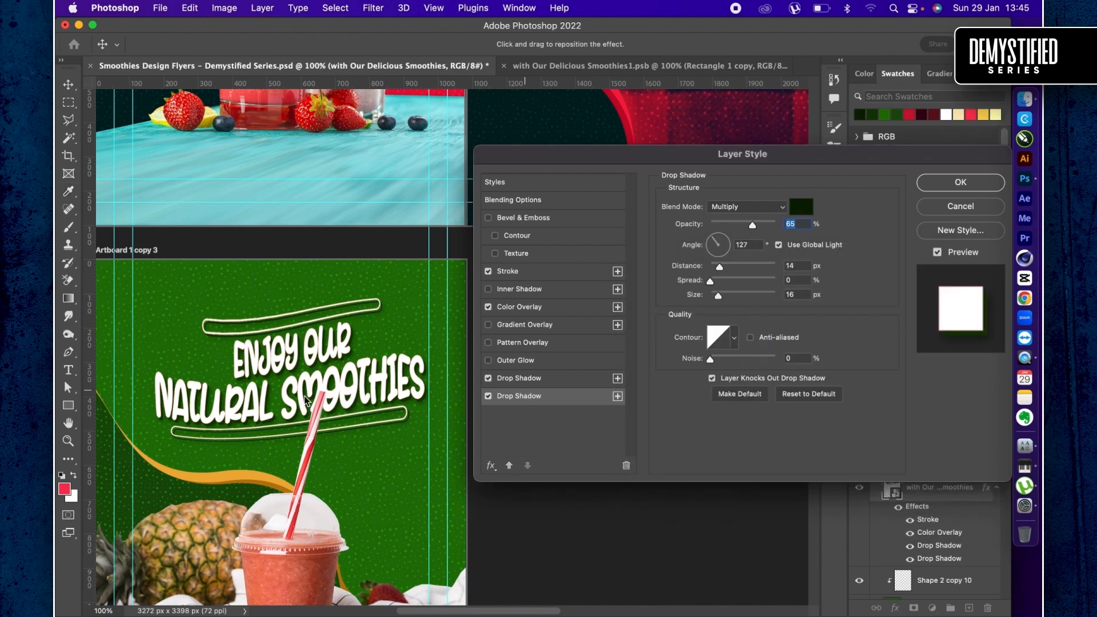
pyautogui.click(940, 189)
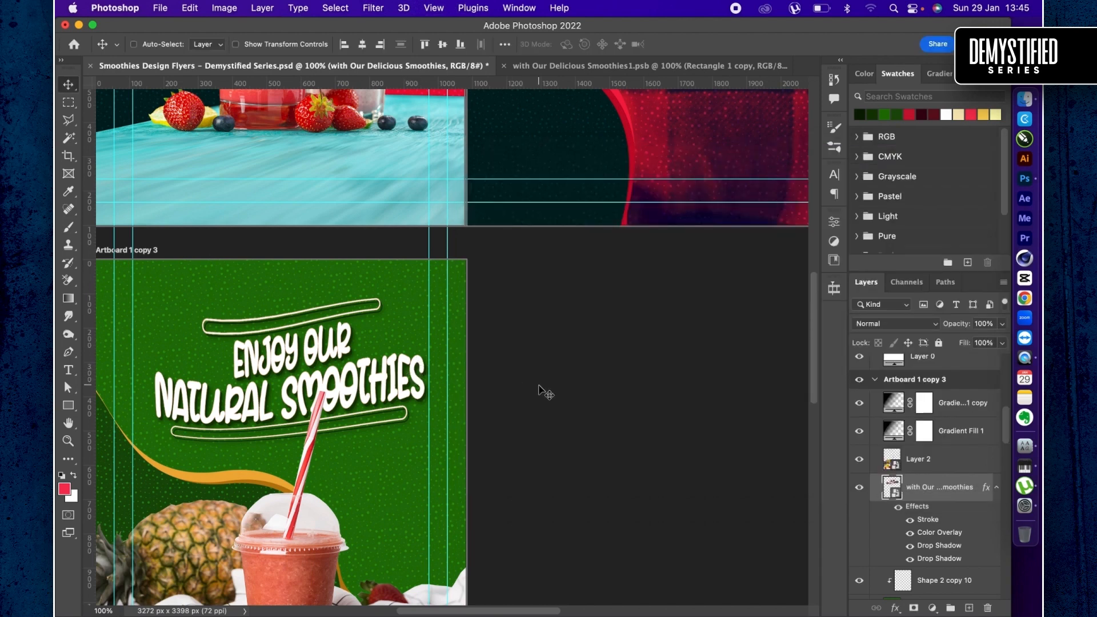
# - Recolor Shape 1, the light orange wave on the green artboard, to bright green #47c221
pyautogui.scroll(-2, 539, 389)
pyautogui.hscroll(-3, 539, 389)
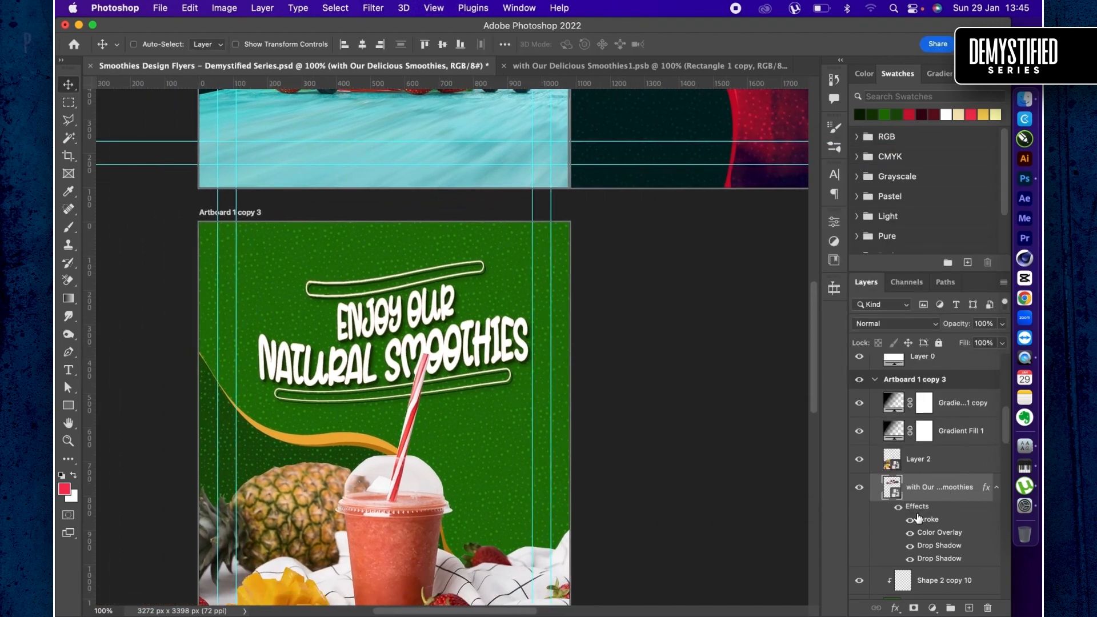
pyautogui.scroll(-3, 918, 519)
pyautogui.scroll(-2, 919, 518)
pyautogui.click(919, 517)
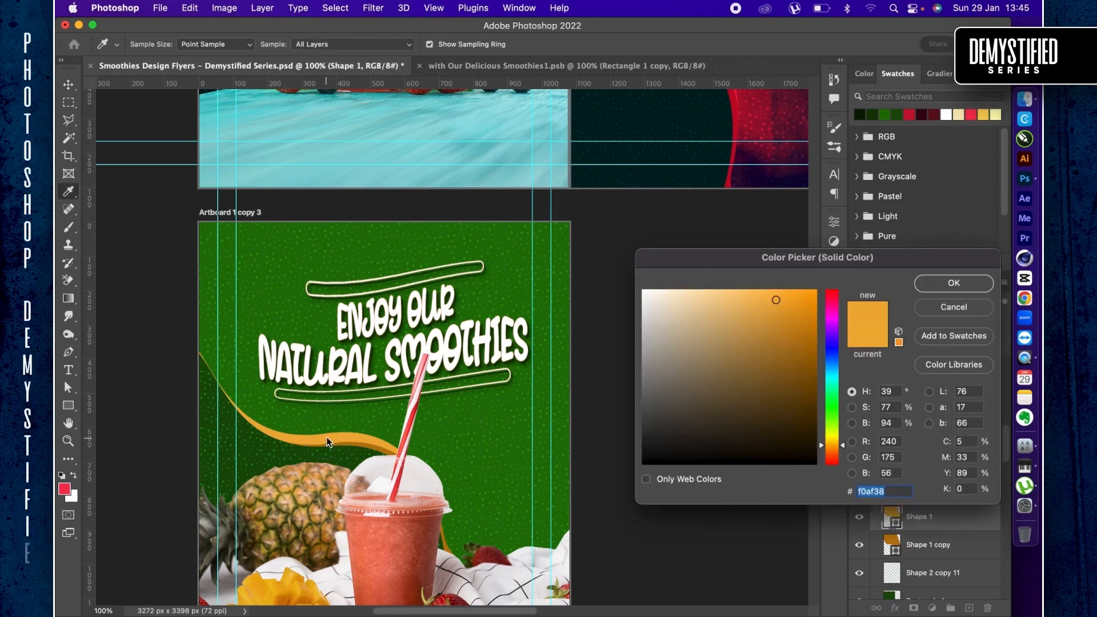
pyautogui.click(330, 437)
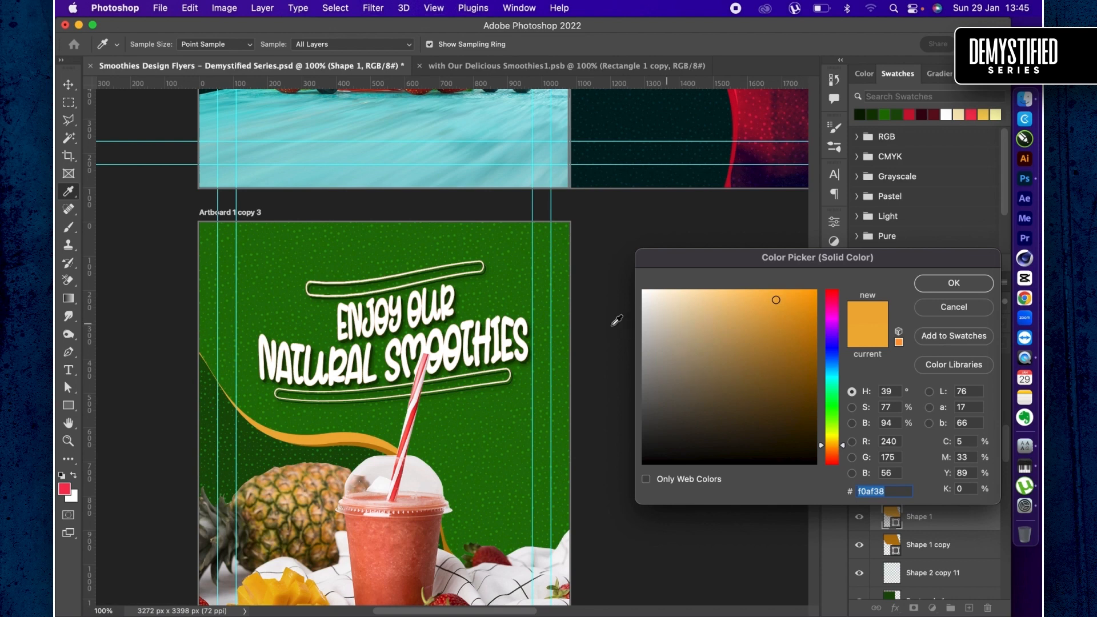
pyautogui.click(351, 423)
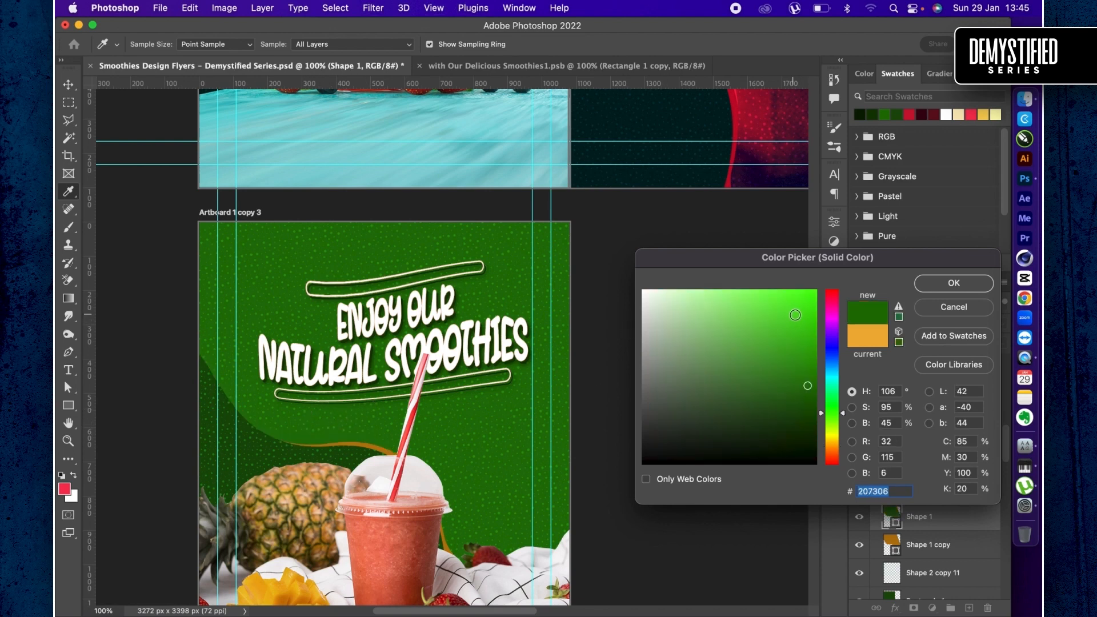
pyautogui.click(799, 343)
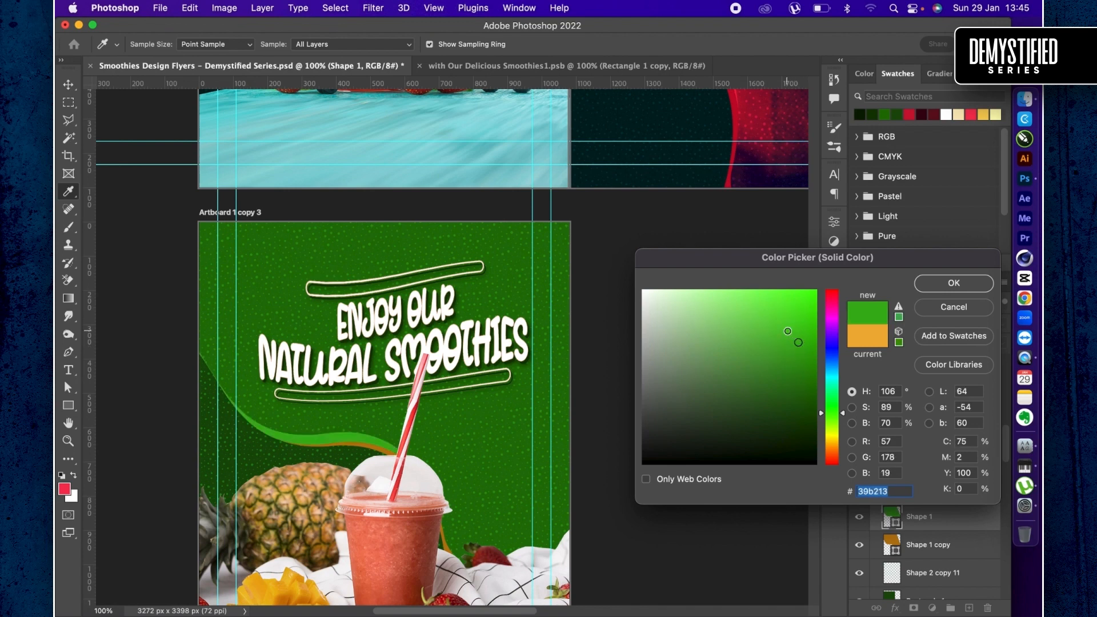
pyautogui.click(788, 331)
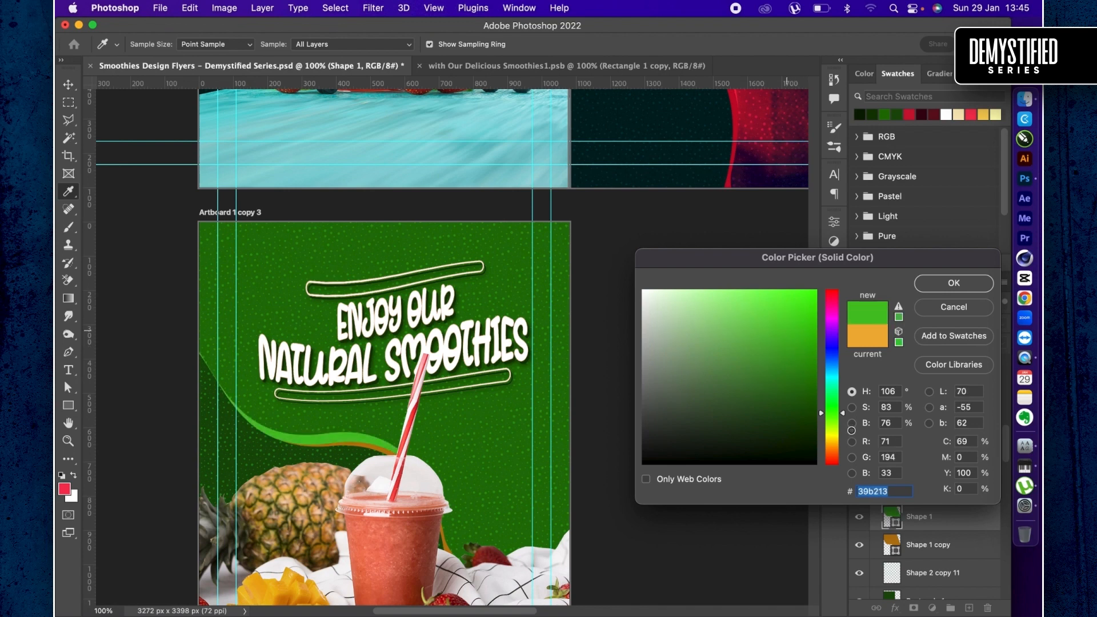
pyautogui.press('Return')
# - Recolor Shape 1 copy, the darker orange wave behind Shape 1, to dark green
pyautogui.click(896, 547)
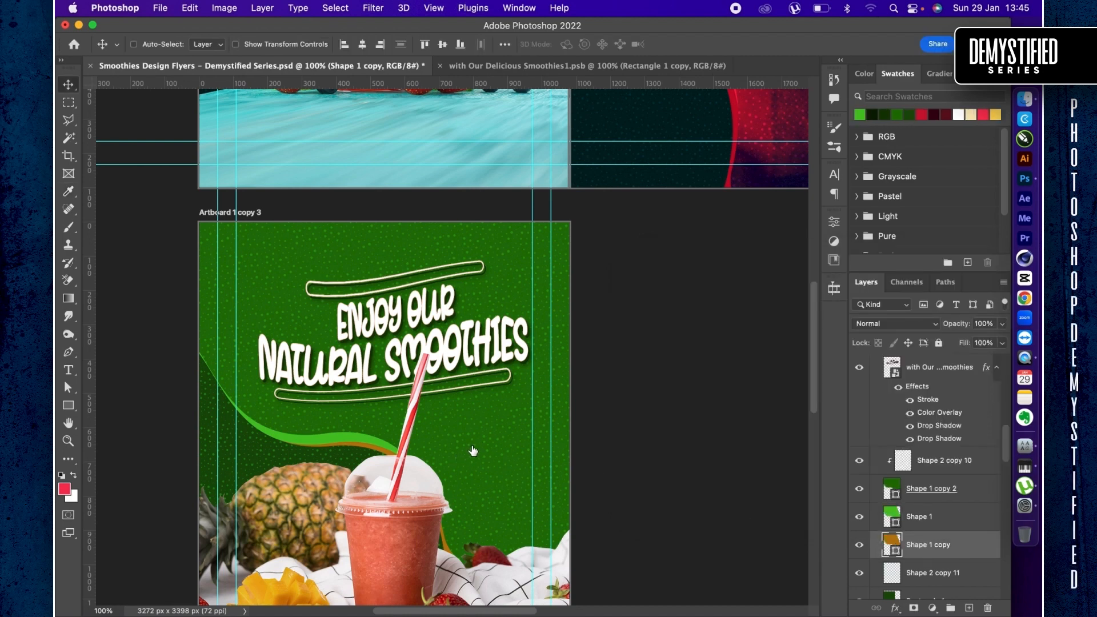
pyautogui.click(472, 442)
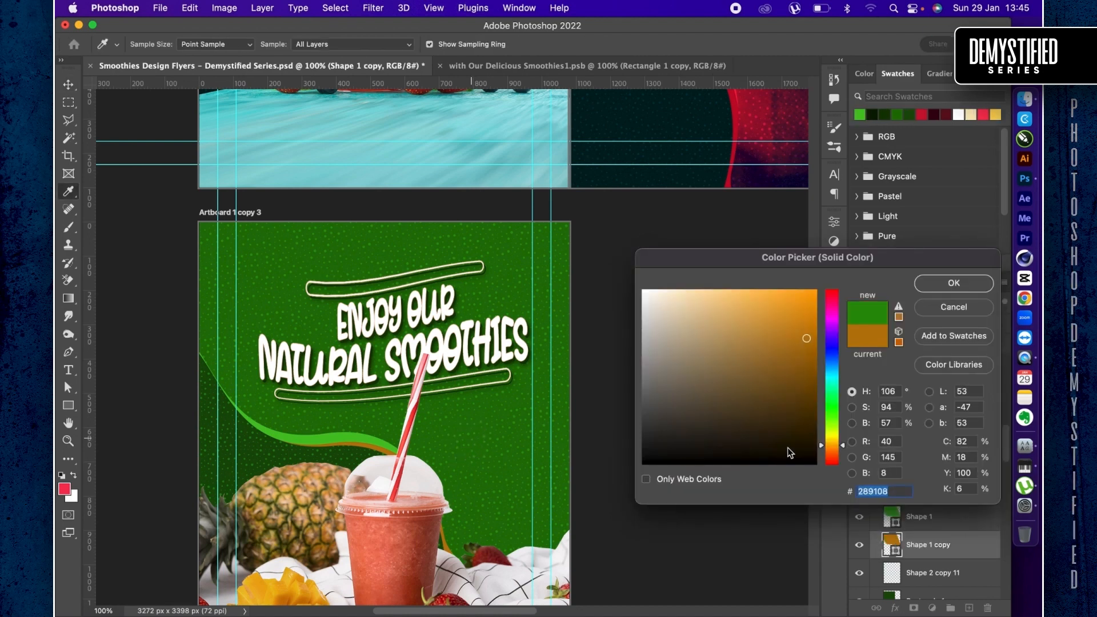
pyautogui.click(802, 416)
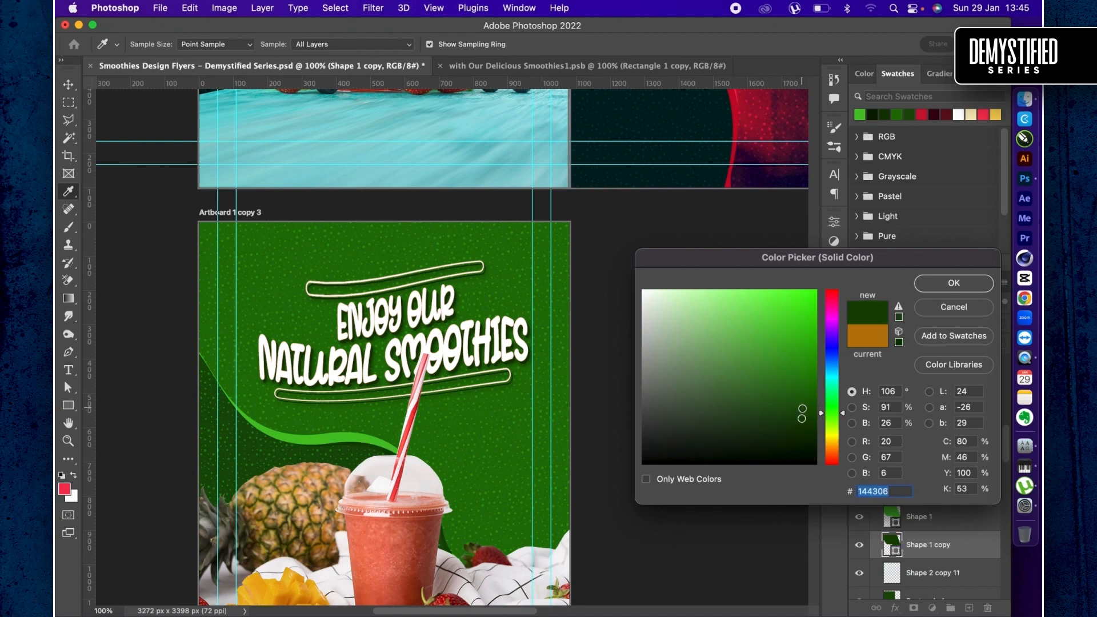
pyautogui.click(801, 409)
pyautogui.press('Return')
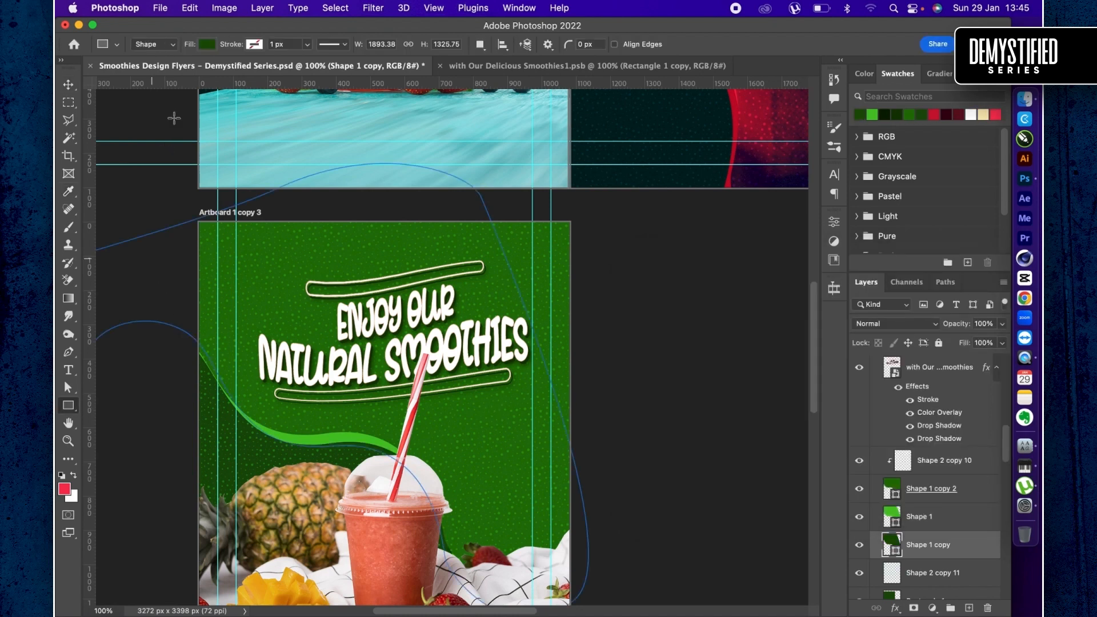
# - Give Shape 1 copy a 1 px bright green stroke using a recently used color
pyautogui.press('u')
pyautogui.click(252, 45)
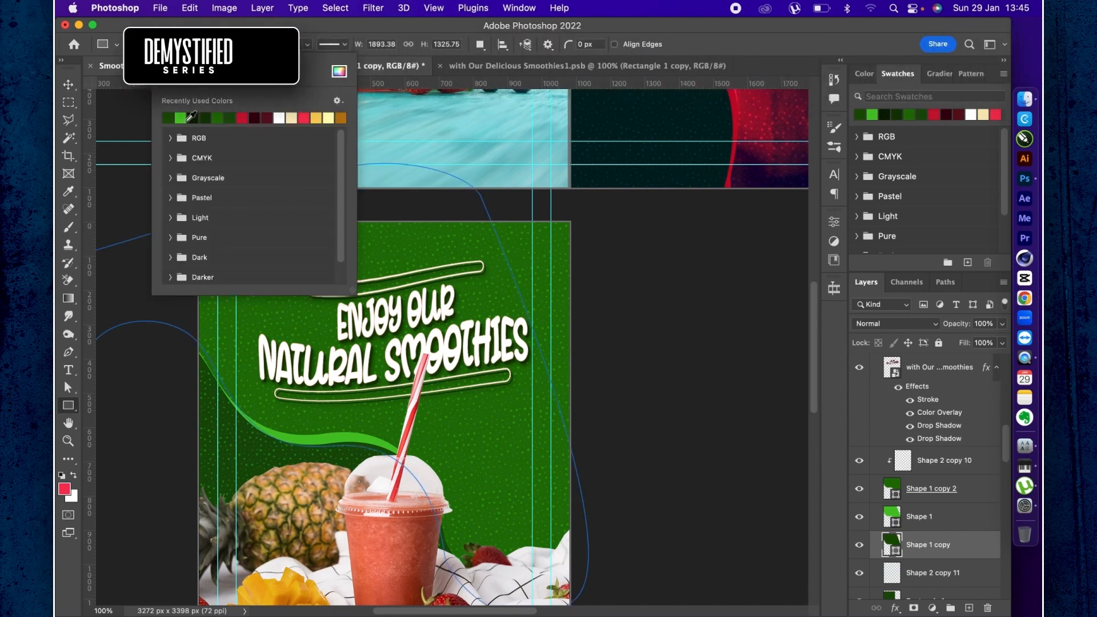
pyautogui.click(212, 118)
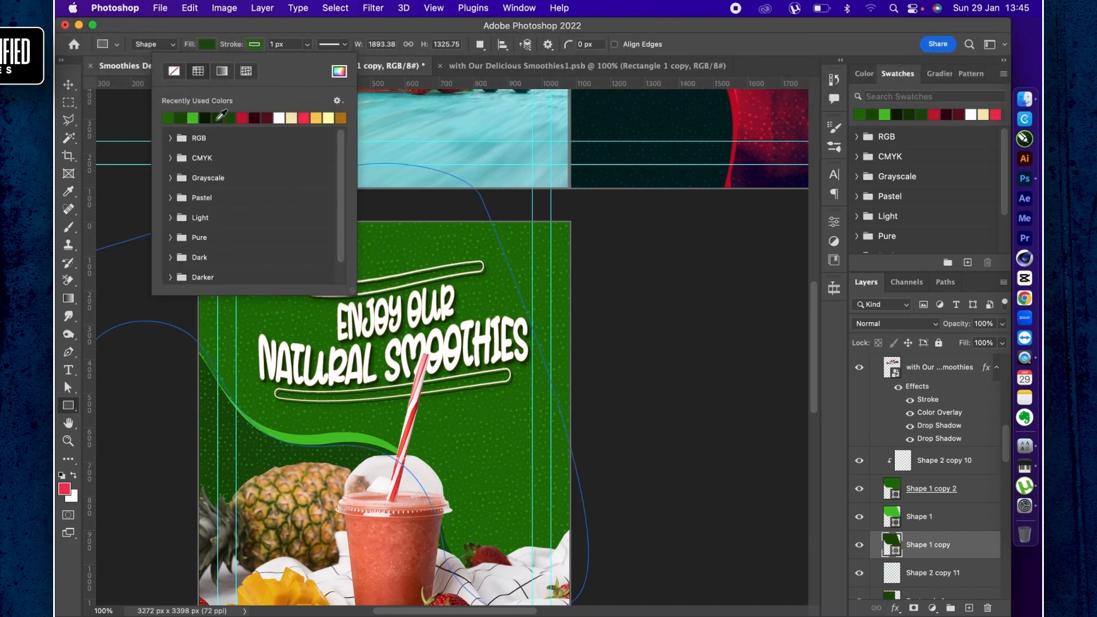
pyautogui.click(194, 119)
pyautogui.press('v')
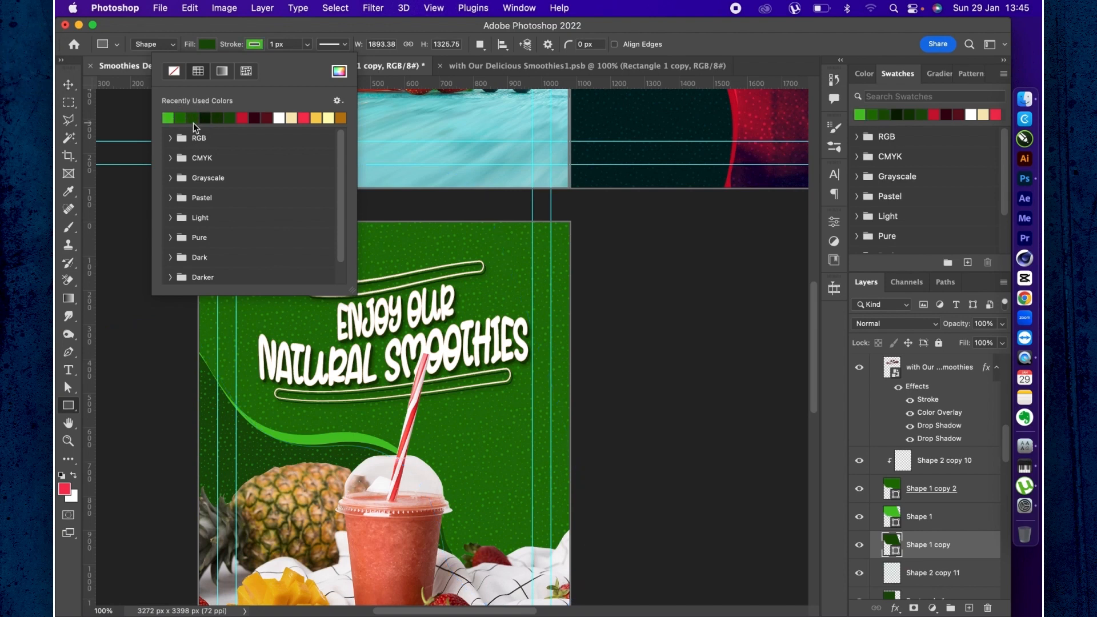
pyautogui.press('u')
pyautogui.press('v')
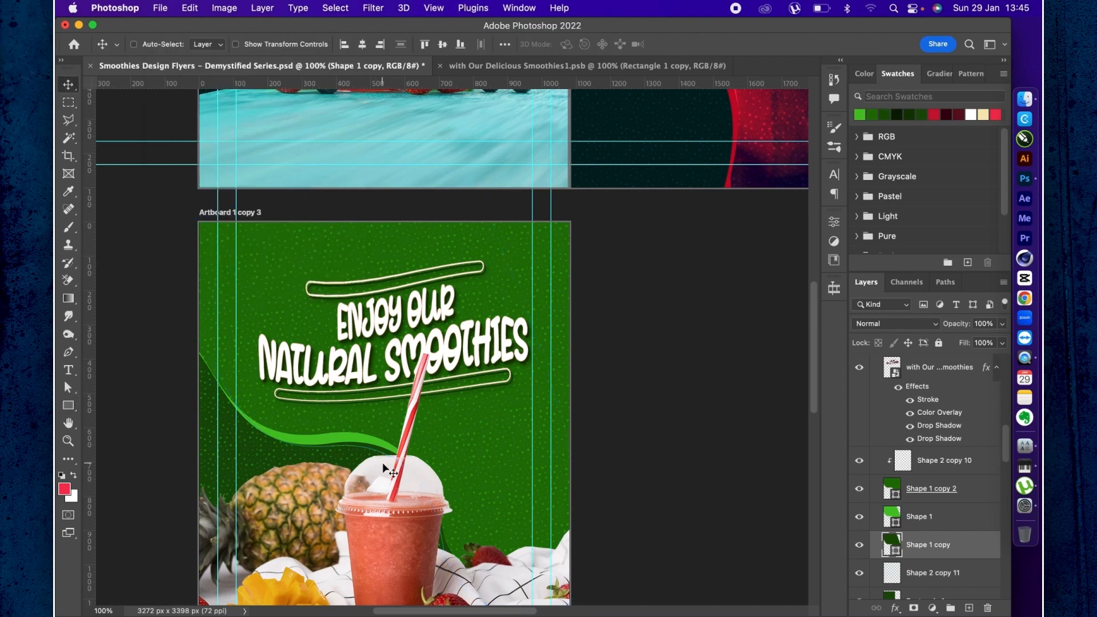
# - Add a dark green Normal drop shadow to Shape 1 copy 2 with 100% opacity, 10 px distance and 32 px size
pyautogui.click(975, 487)
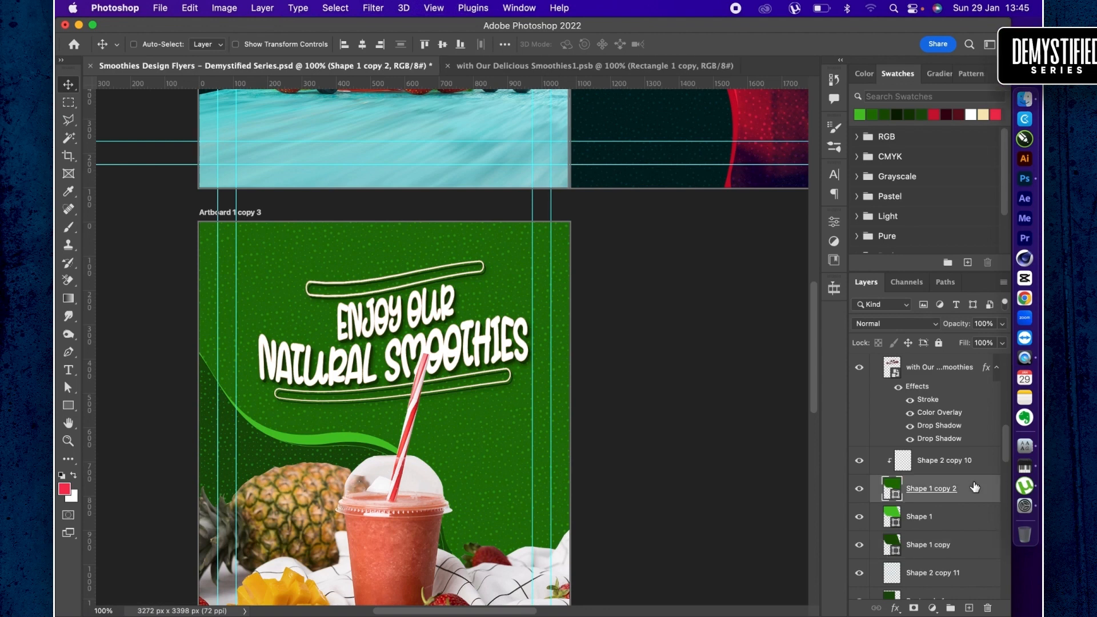
pyautogui.doubleClick(964, 486)
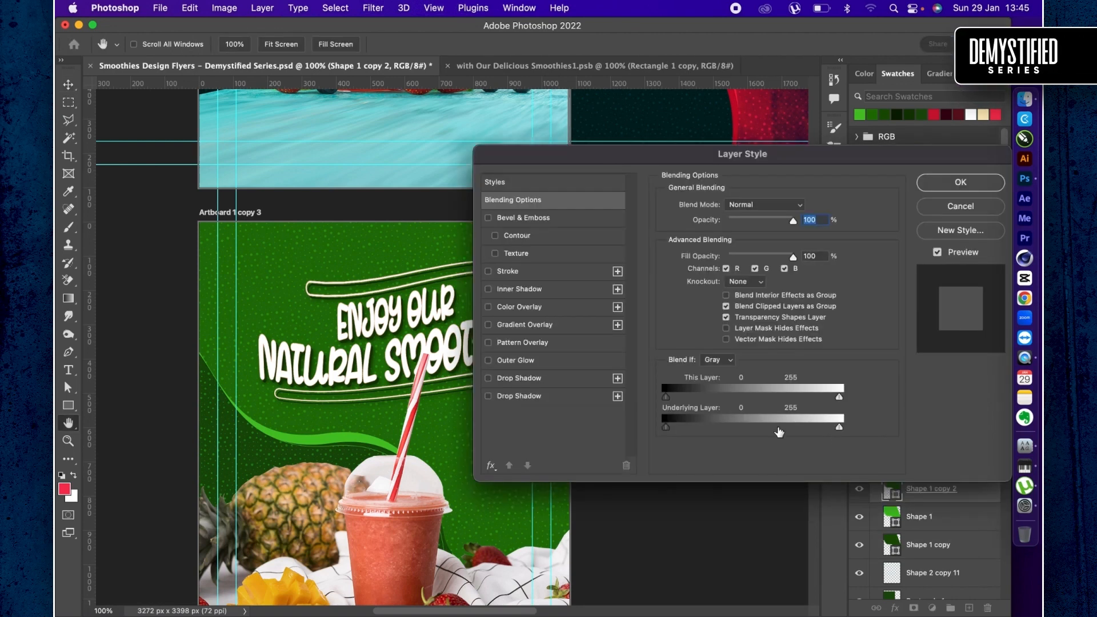
pyautogui.click(538, 379)
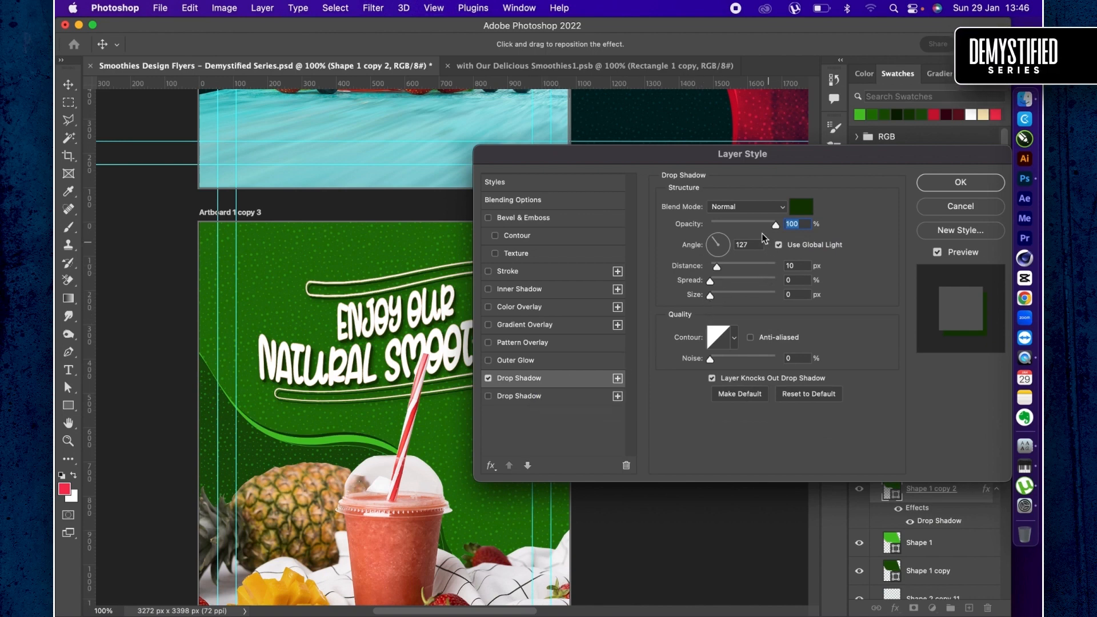
pyautogui.moveTo(711, 295); pyautogui.dragTo(728, 297)
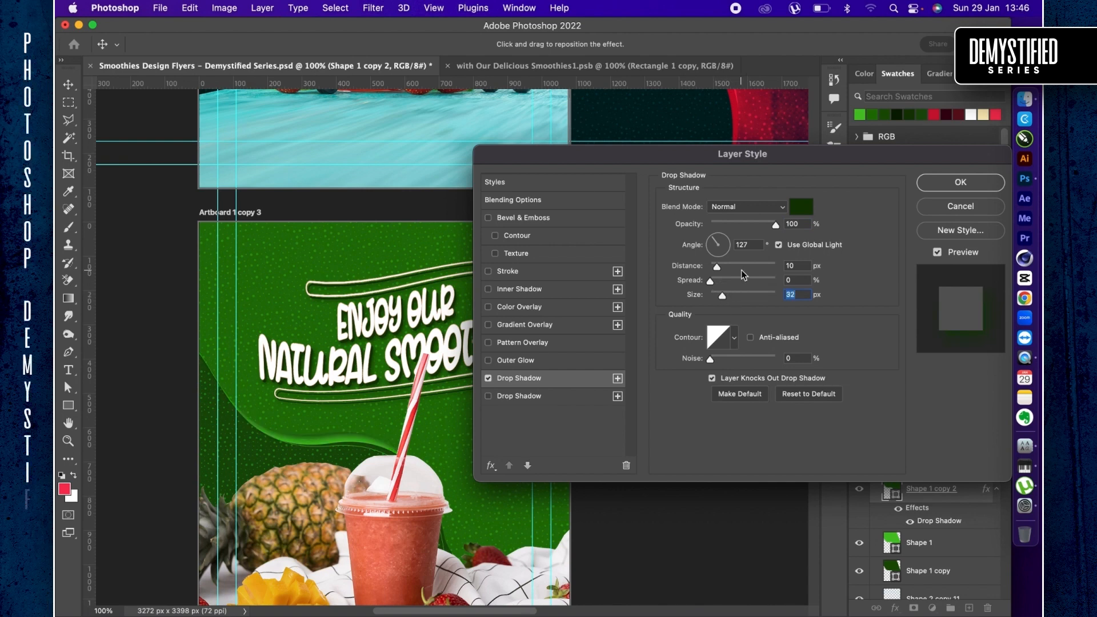
# - Add a 1 px centered Screen stroke in bright green #47cc1e to Shape 1 copy 2 and apply the layer style
pyautogui.click(512, 273)
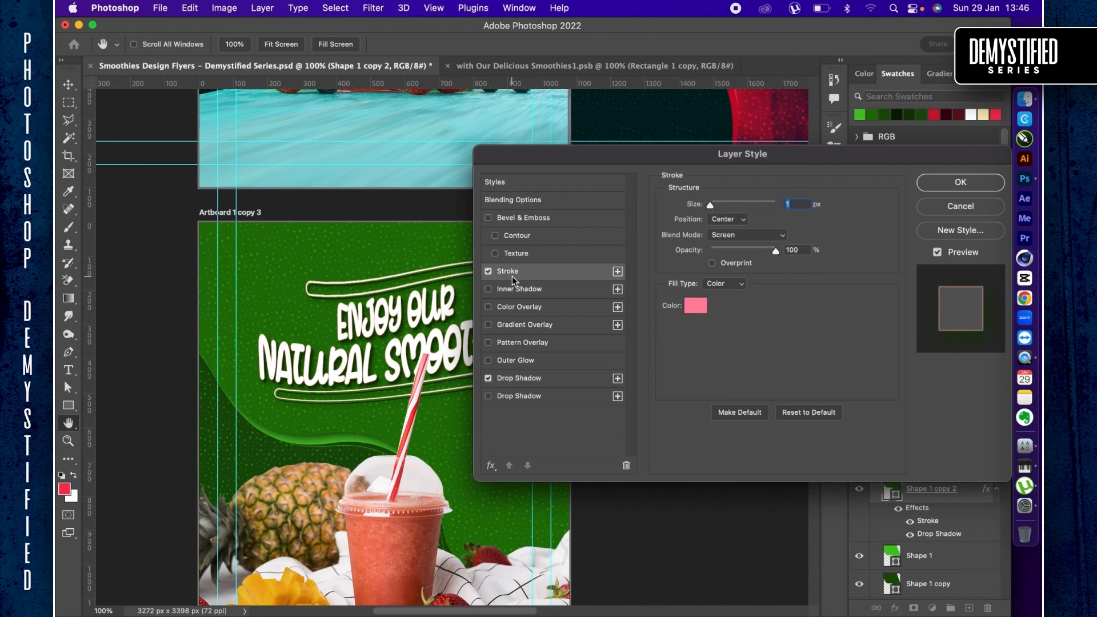
pyautogui.click(692, 309)
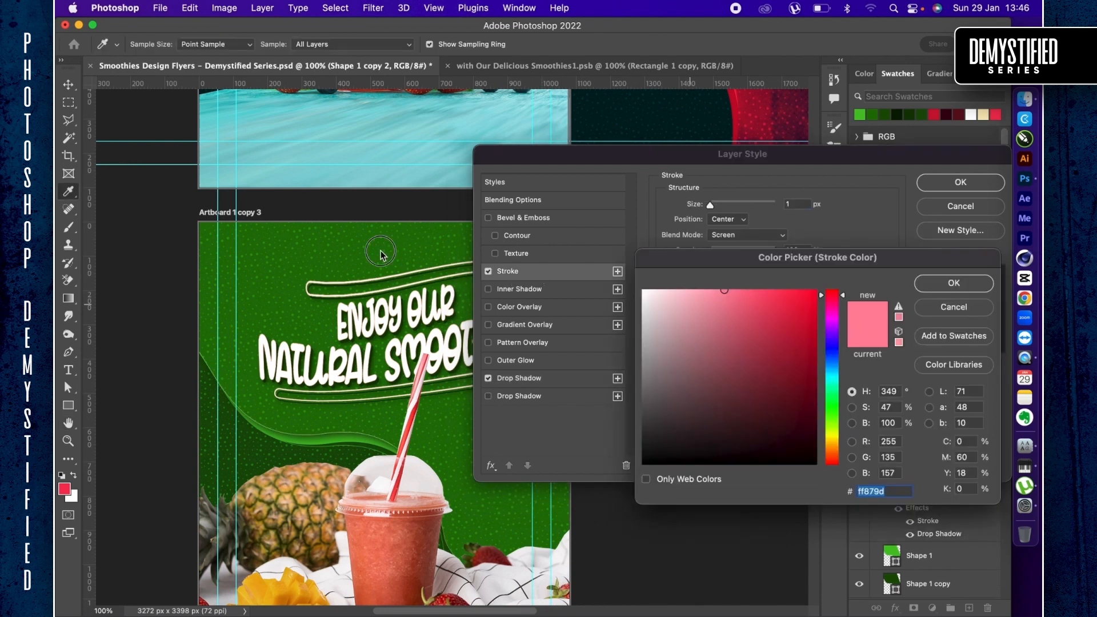
pyautogui.click(380, 250)
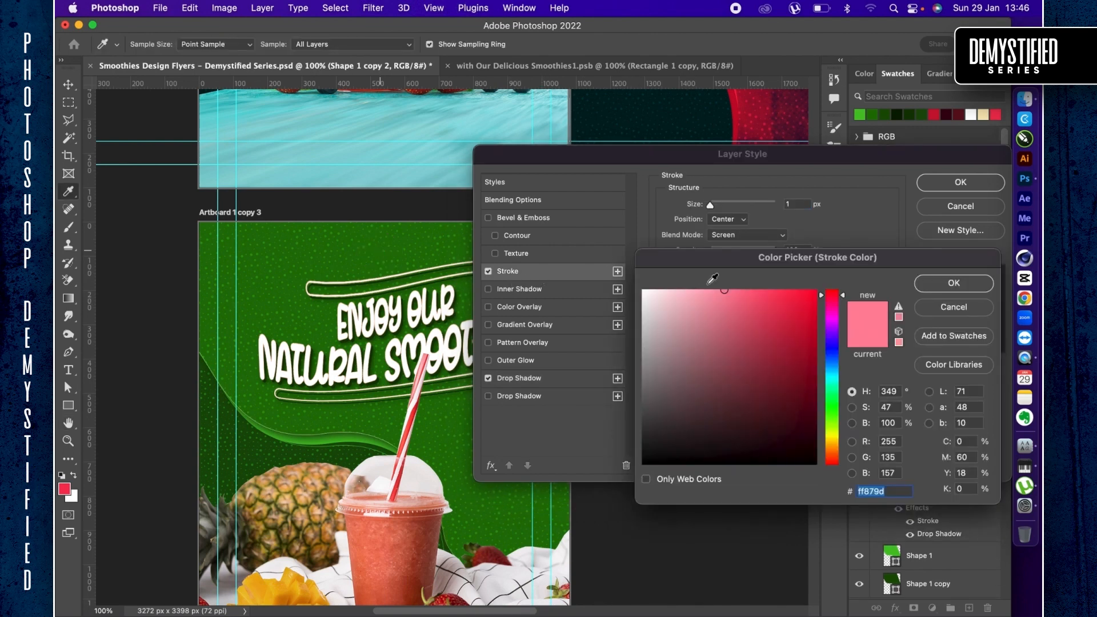
pyautogui.click(791, 324)
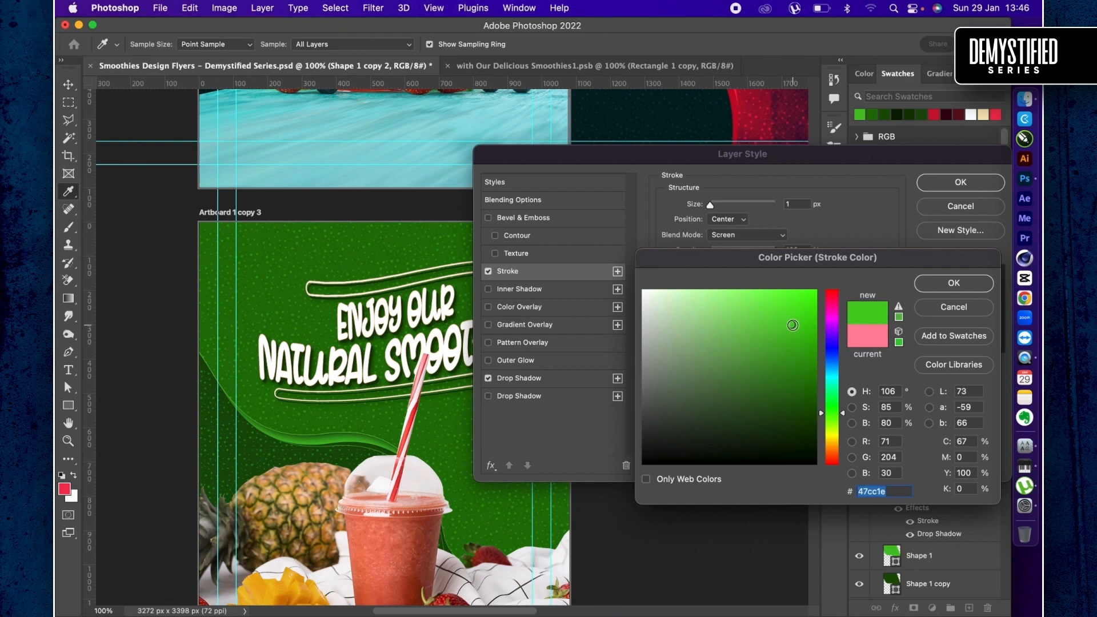
pyautogui.press('Return')
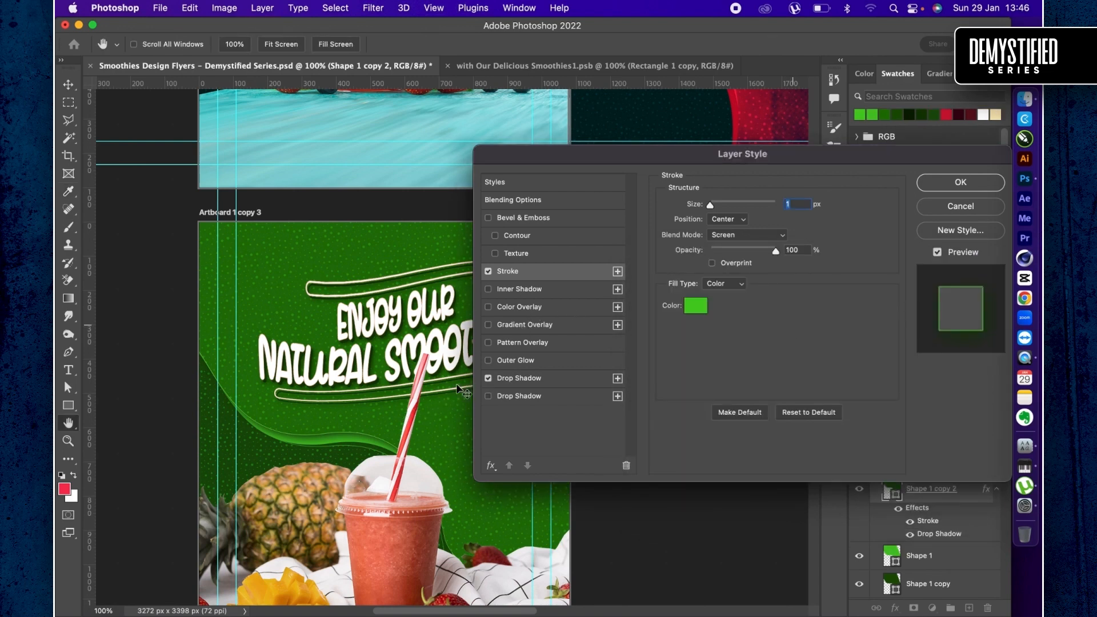
pyautogui.press('Return')
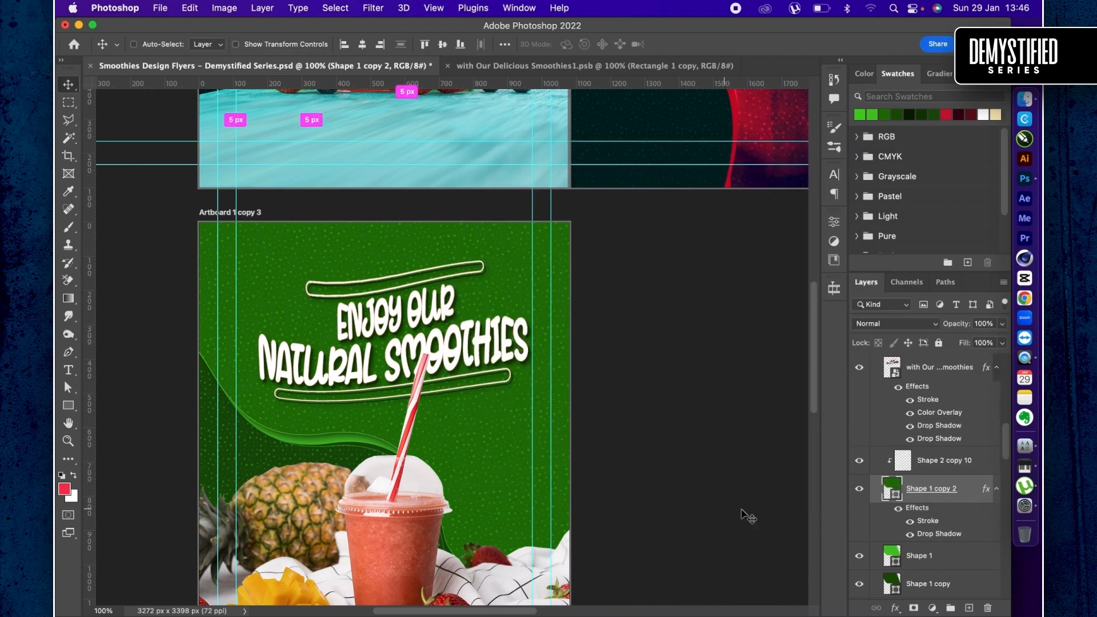
# - Recolor Rectangle 1 on the green artboard to a near-black green, RGB 10, 37, 1
pyautogui.scroll(-6, 913, 501)
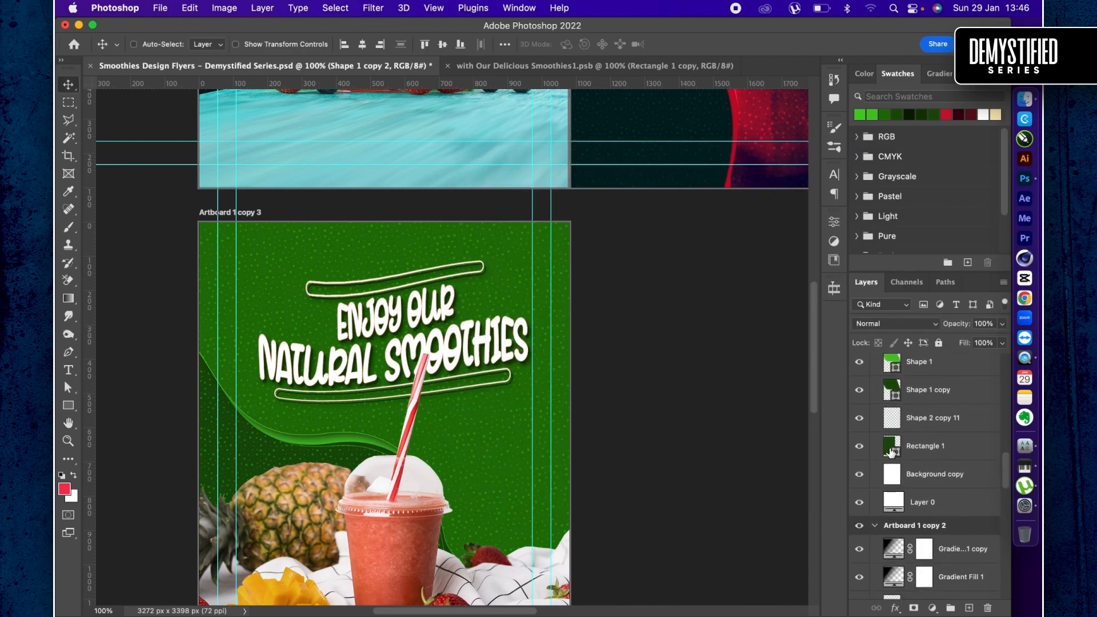
pyautogui.click(893, 452)
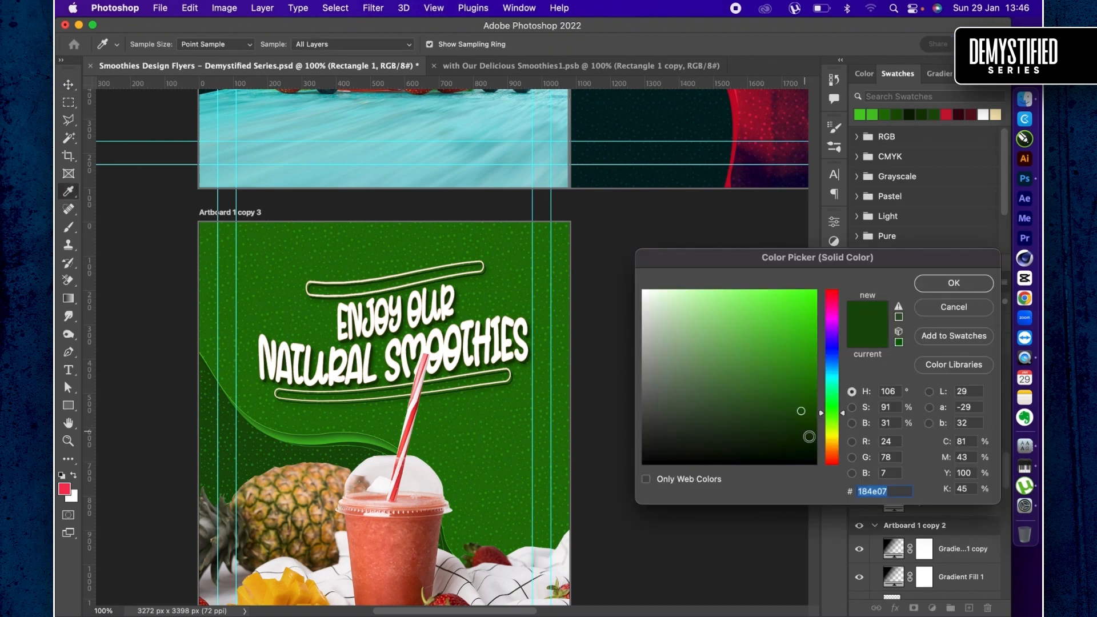
pyautogui.click(811, 439)
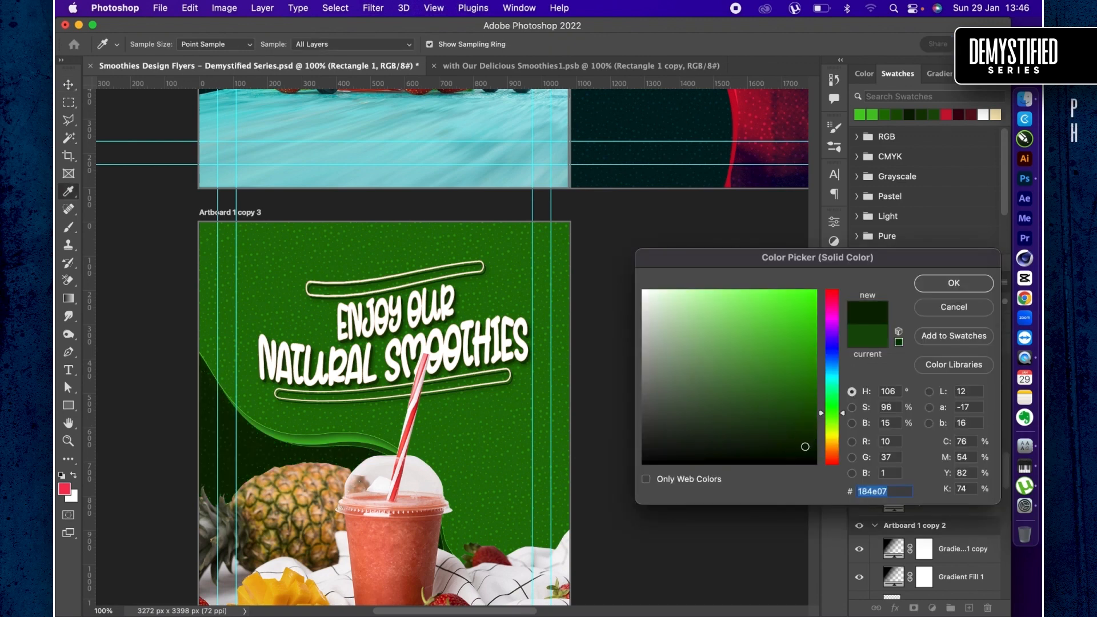
pyautogui.press('Return')
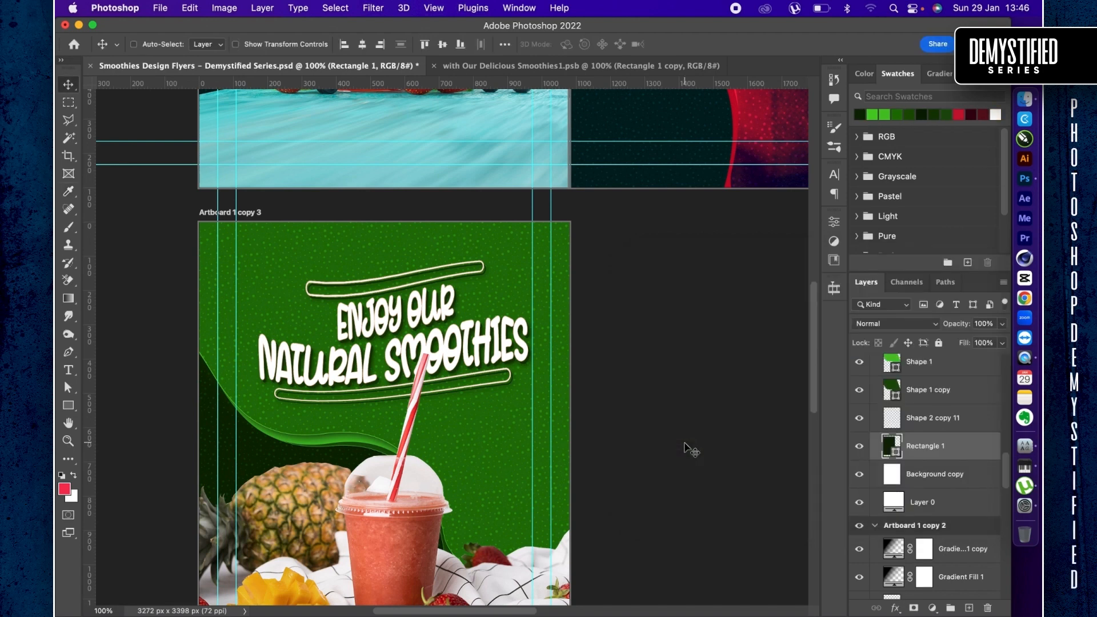
# - Delete Layer 2, the smoothie cup and fruit image, from the green artboard
pyautogui.press('super+minus')
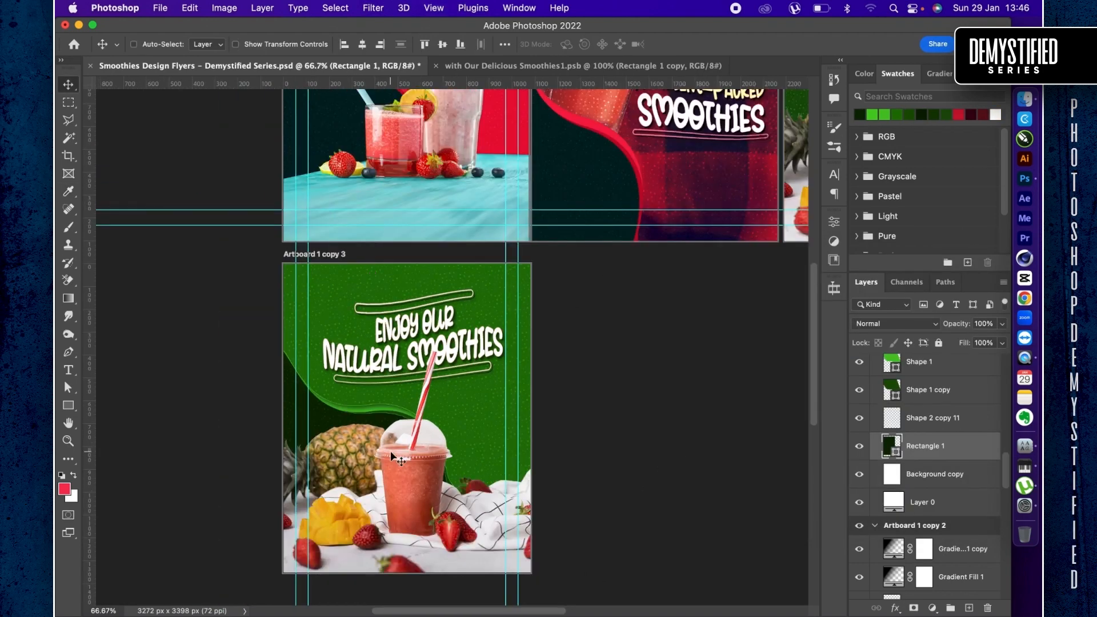
pyautogui.press('super+semicolon')
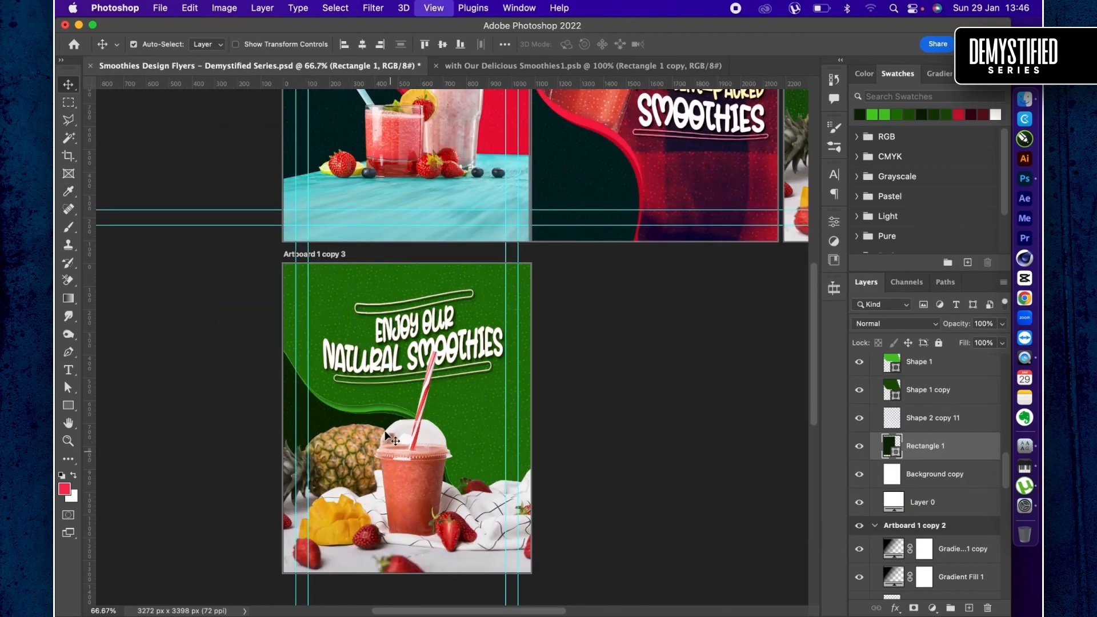
pyautogui.press('super+0')
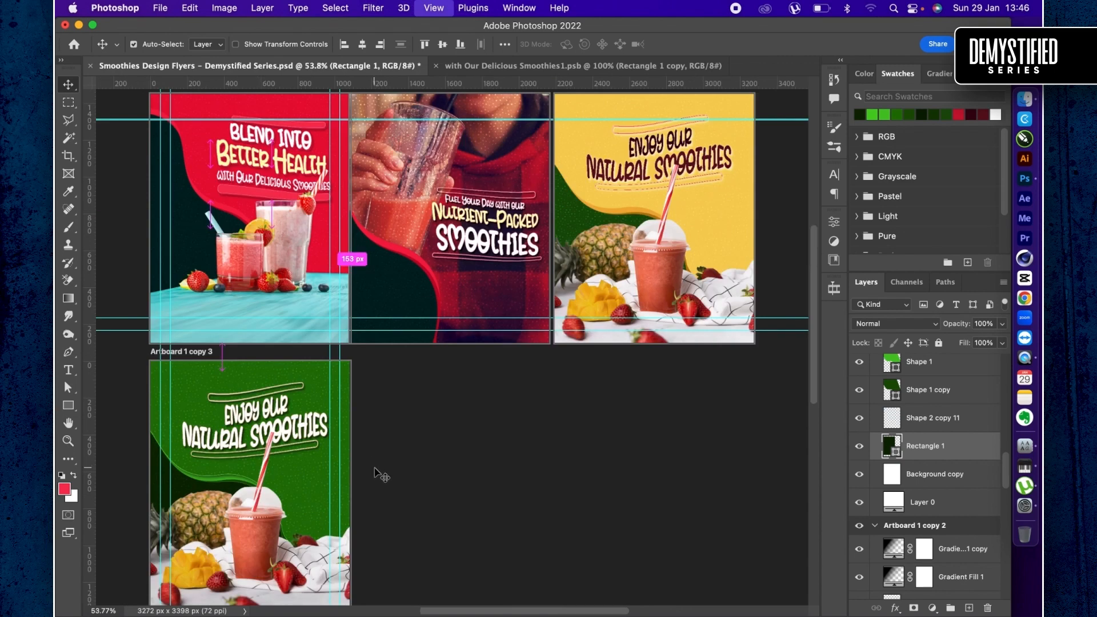
pyautogui.keyDown('super'); pyautogui.click(246, 540); pyautogui.keyUp('super')
pyautogui.click(923, 436)
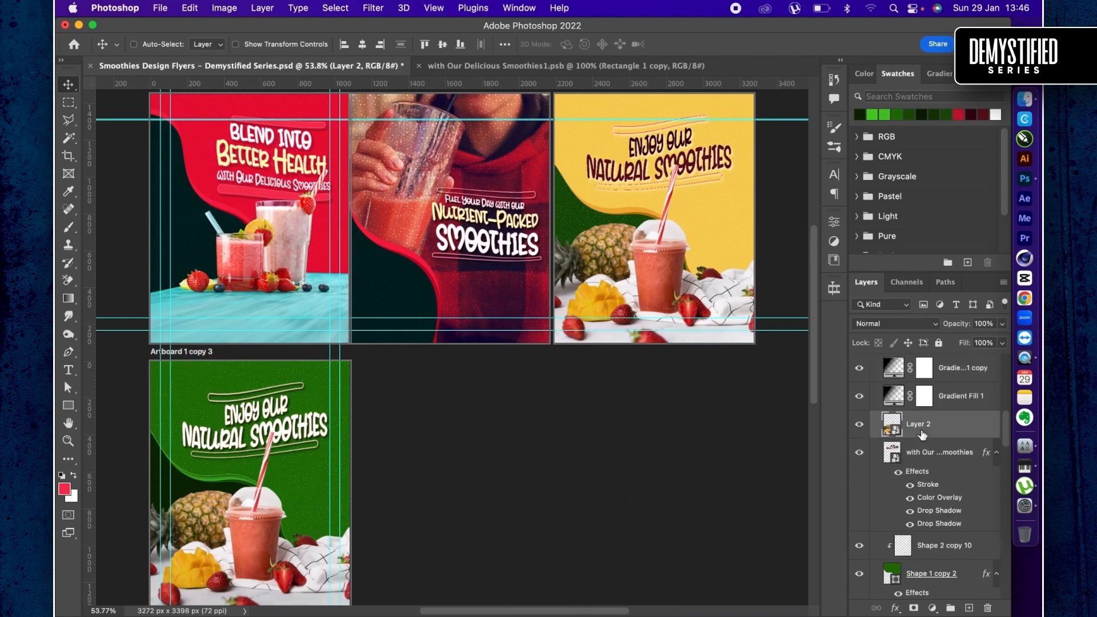
pyautogui.press('BackSpace')
# - Switch to Finder, search for "fruit", and place fresh-orange-juice-glass-dark-background.jpg on the green artboard in Photoshop
pyautogui.press('super+Tab')
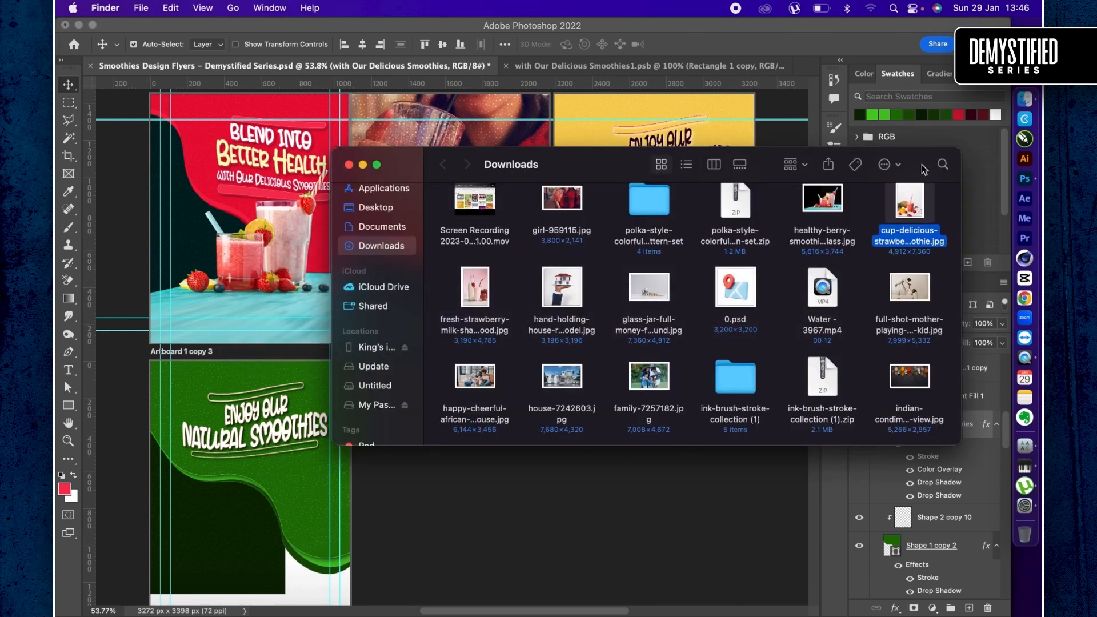
pyautogui.click(943, 165)
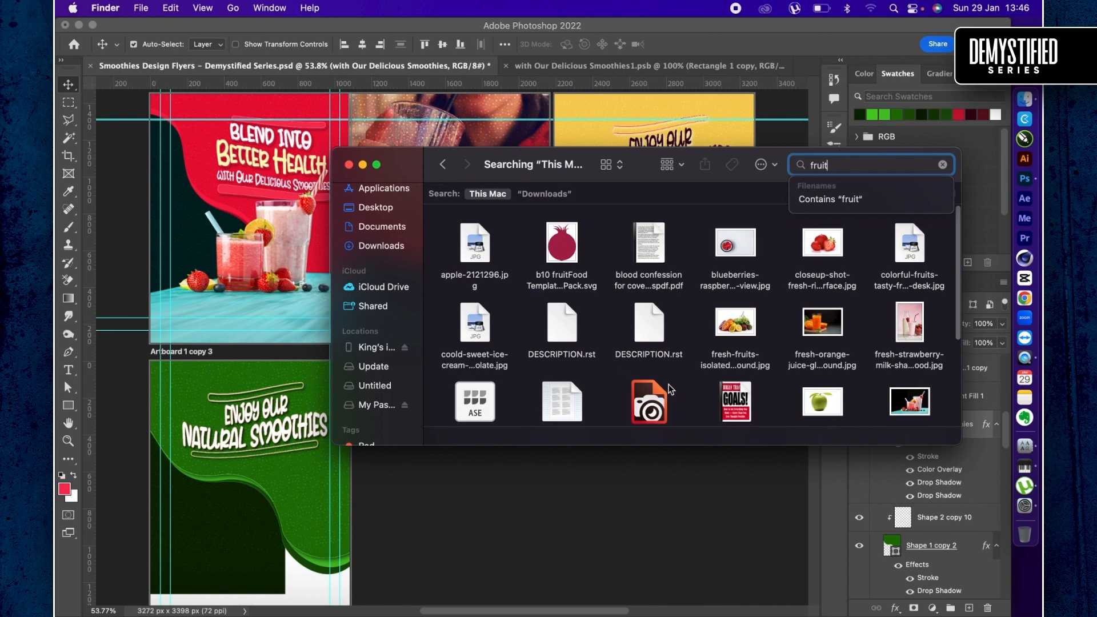
pyautogui.scroll(-1, 671, 389)
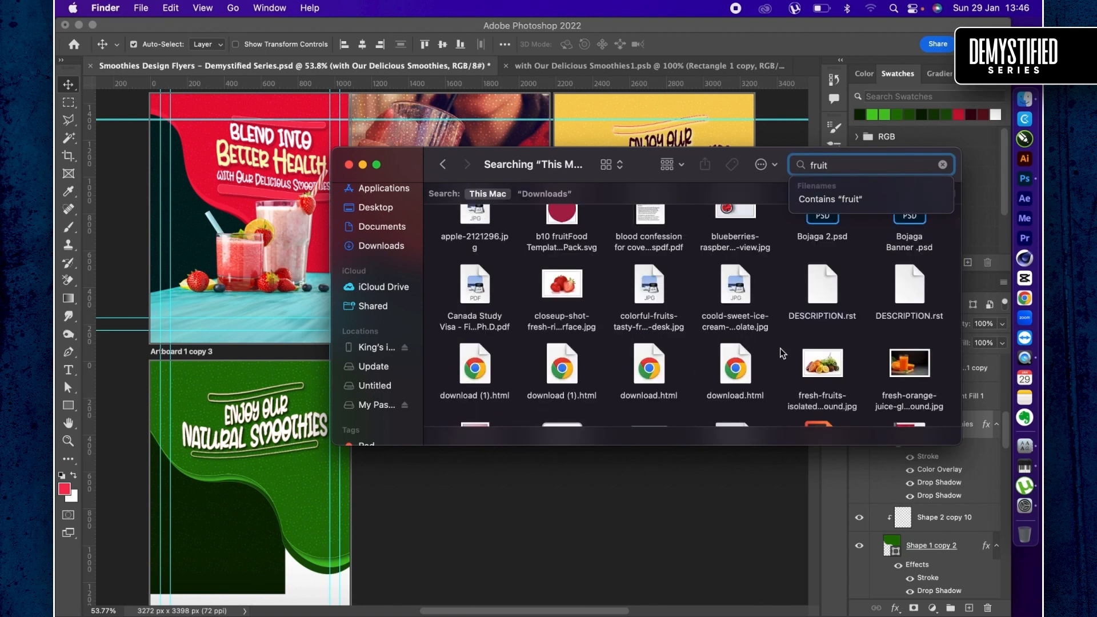
pyautogui.click(828, 367)
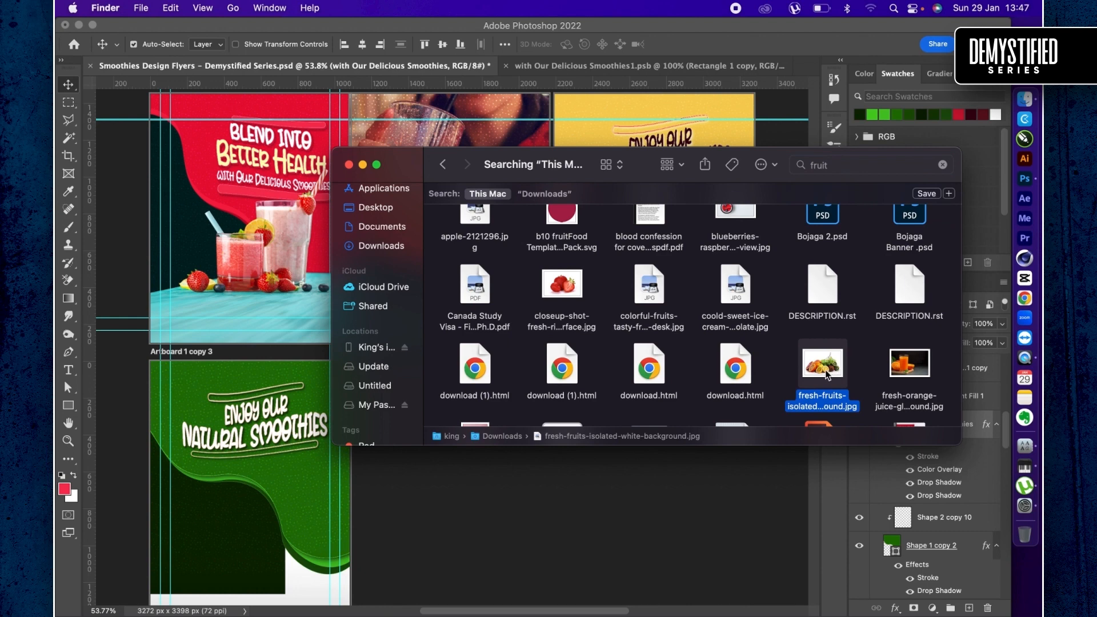
pyautogui.moveTo(910, 366); pyautogui.dragTo(234, 498)
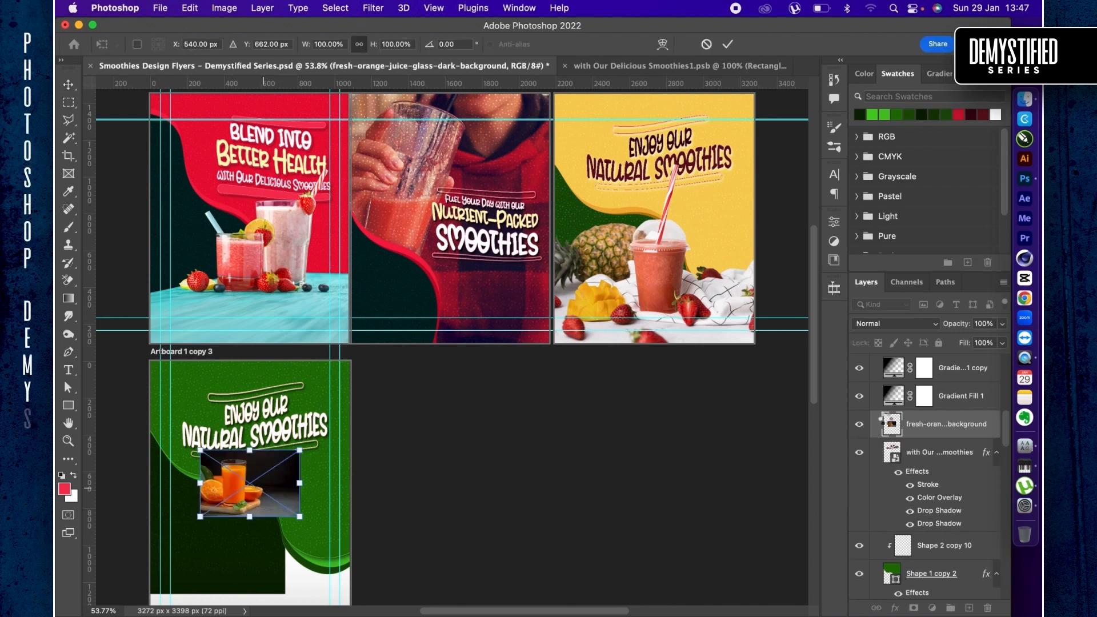
pyautogui.press('Return')
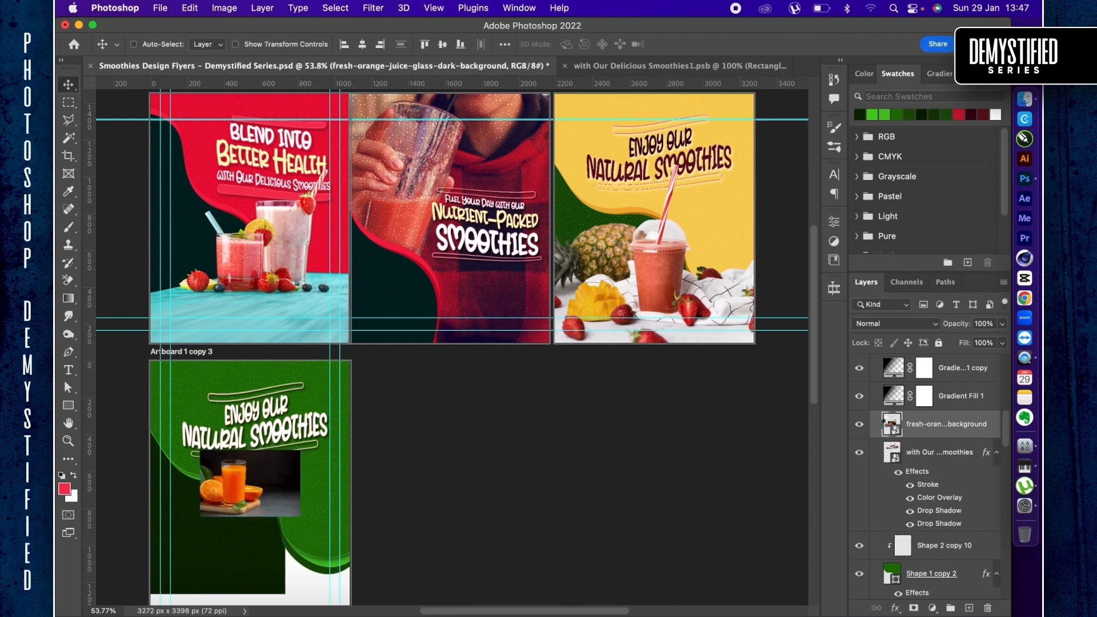
# - Open the placed orange juice photo for editing and run Select Subject on it
pyautogui.doubleClick(288, 430)
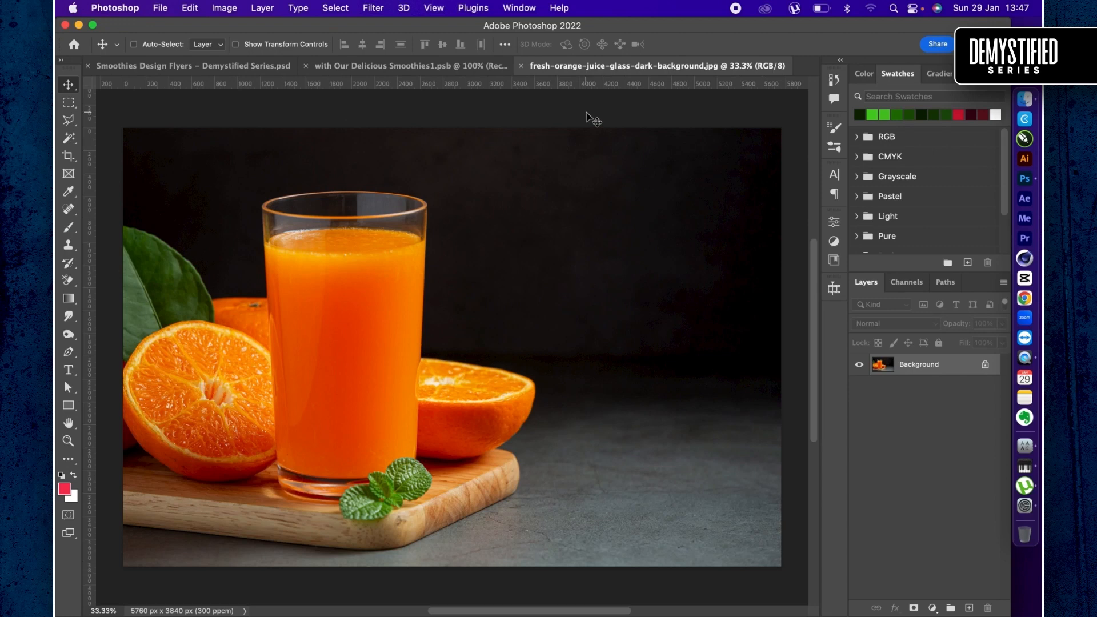
pyautogui.press('w')
pyautogui.click(659, 44)
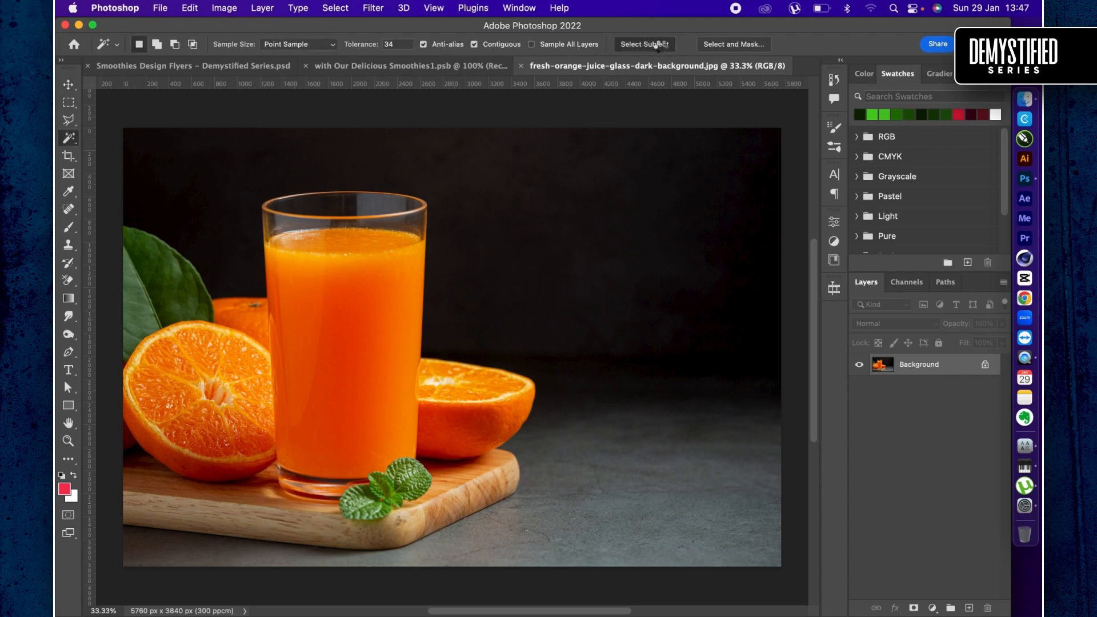
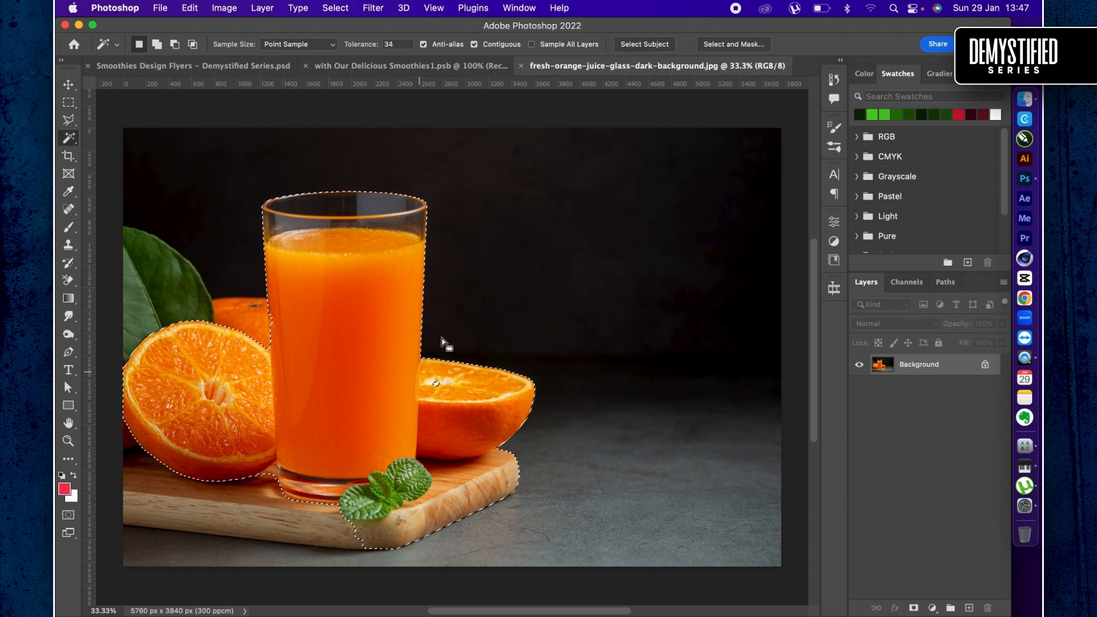
# - Start an additive Polygonal Lasso outline inside the juice glass and trace the rear orange's top edge to the leaf
pyautogui.press('l')
pyautogui.click(361, 396)
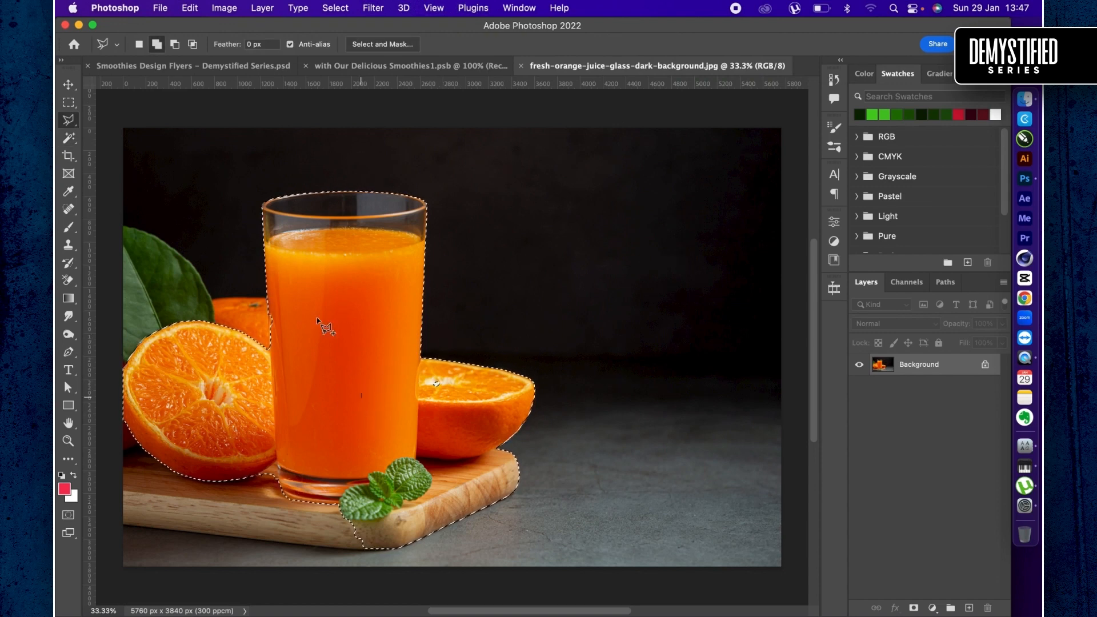
pyautogui.keyDown('super'); pyautogui.click(292, 299); pyautogui.keyUp('super')
pyautogui.keyDown('super'); pyautogui.click(292, 299); pyautogui.keyUp('super')
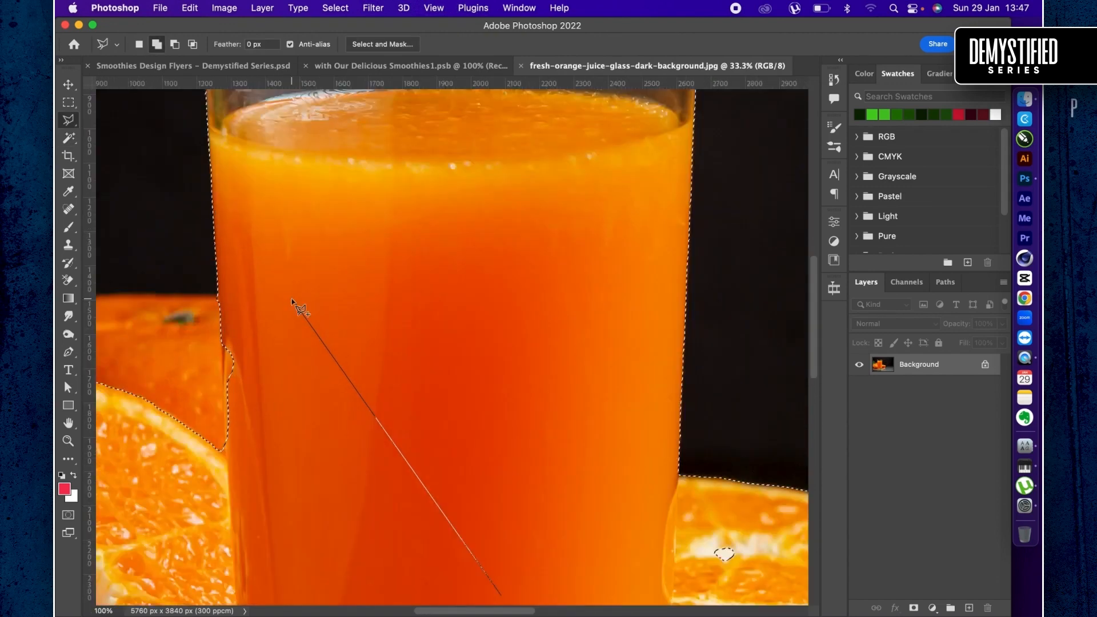
pyautogui.click(292, 299)
pyautogui.click(183, 301)
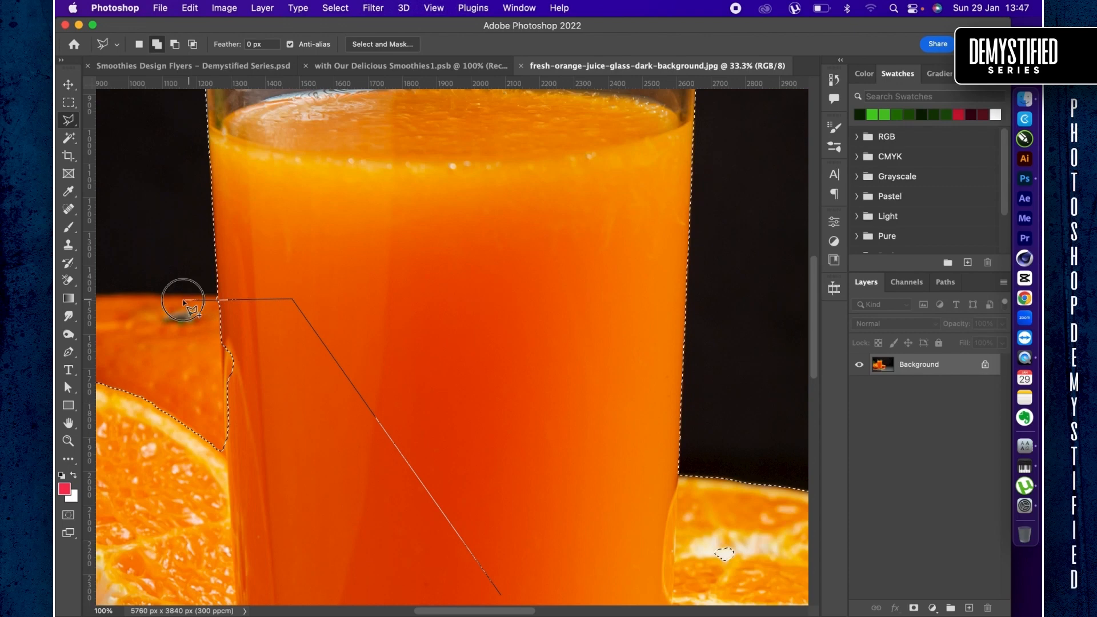
pyautogui.hscroll(-5, 188, 308)
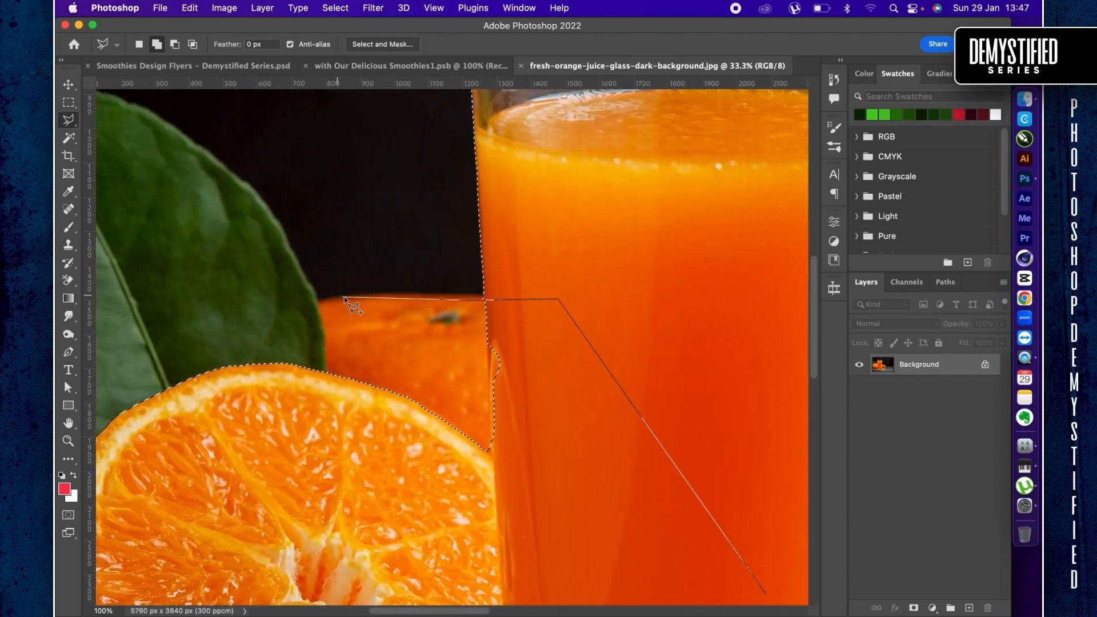
pyautogui.click(319, 301)
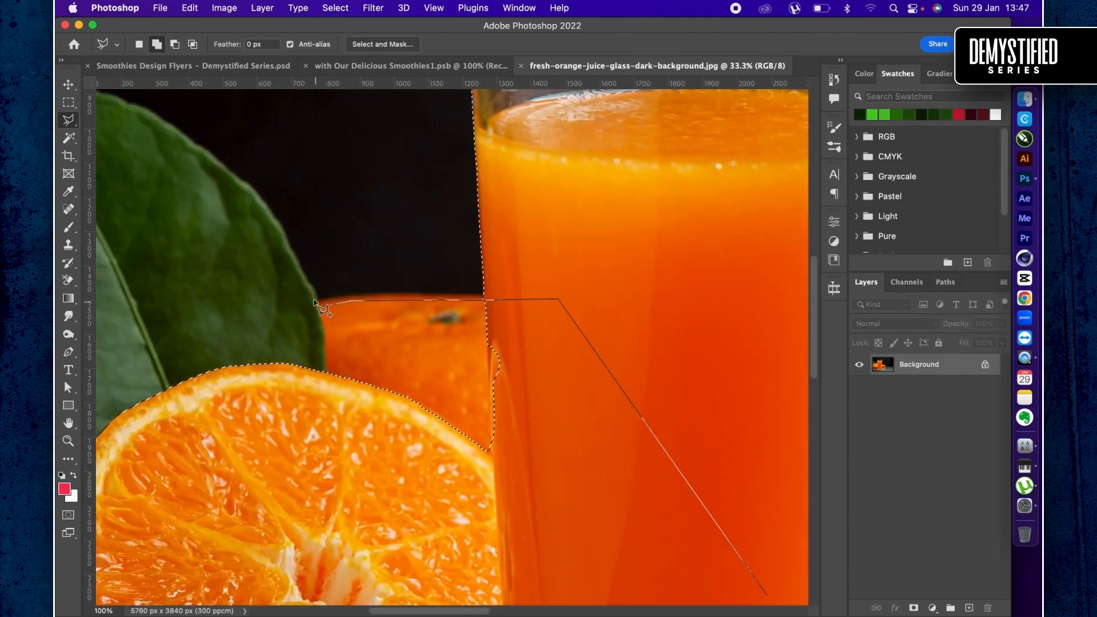
pyautogui.click(318, 306)
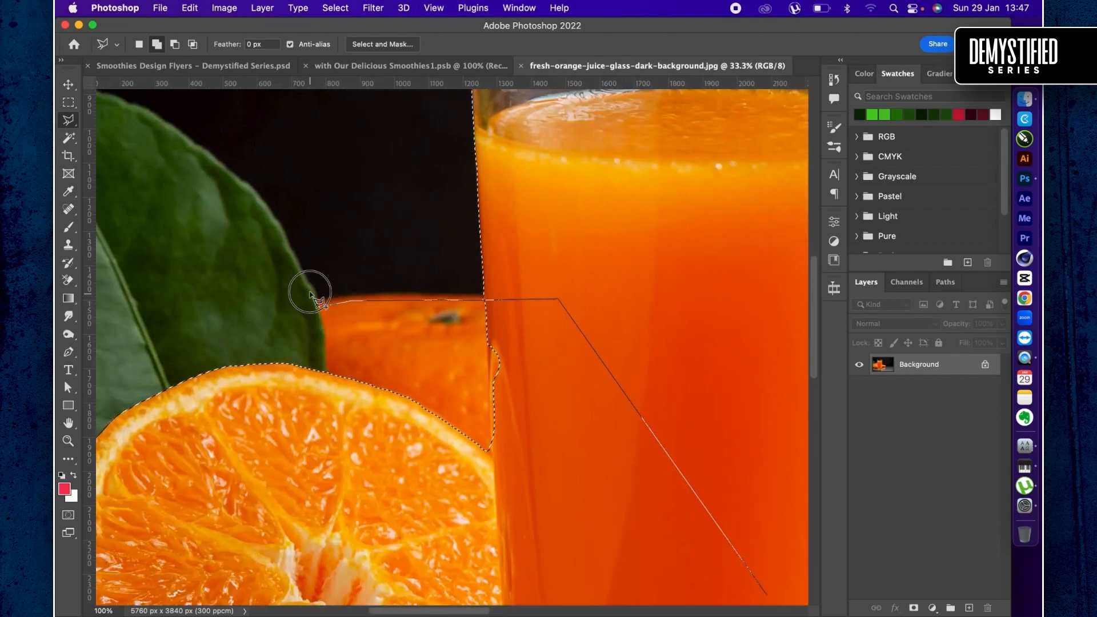
# - Continue the lasso outline up the dark leaf's curved edge and just past the image's left border
pyautogui.click(278, 231)
pyautogui.click(267, 209)
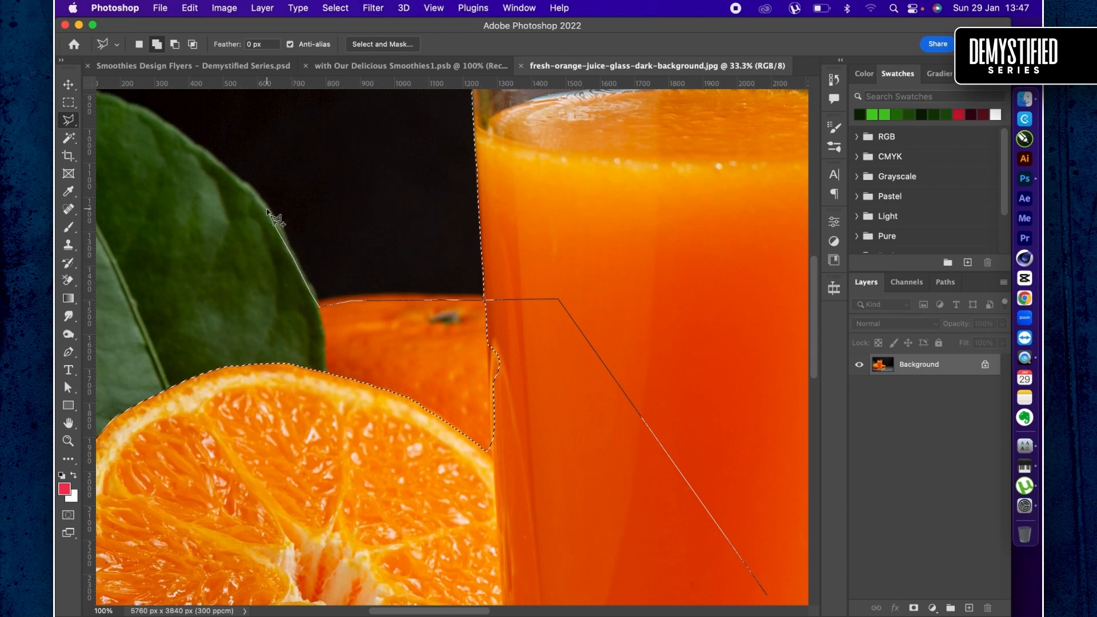
pyautogui.hscroll(-1, 268, 209)
pyautogui.hscroll(-10, 273, 217)
pyautogui.scroll(1, 273, 218)
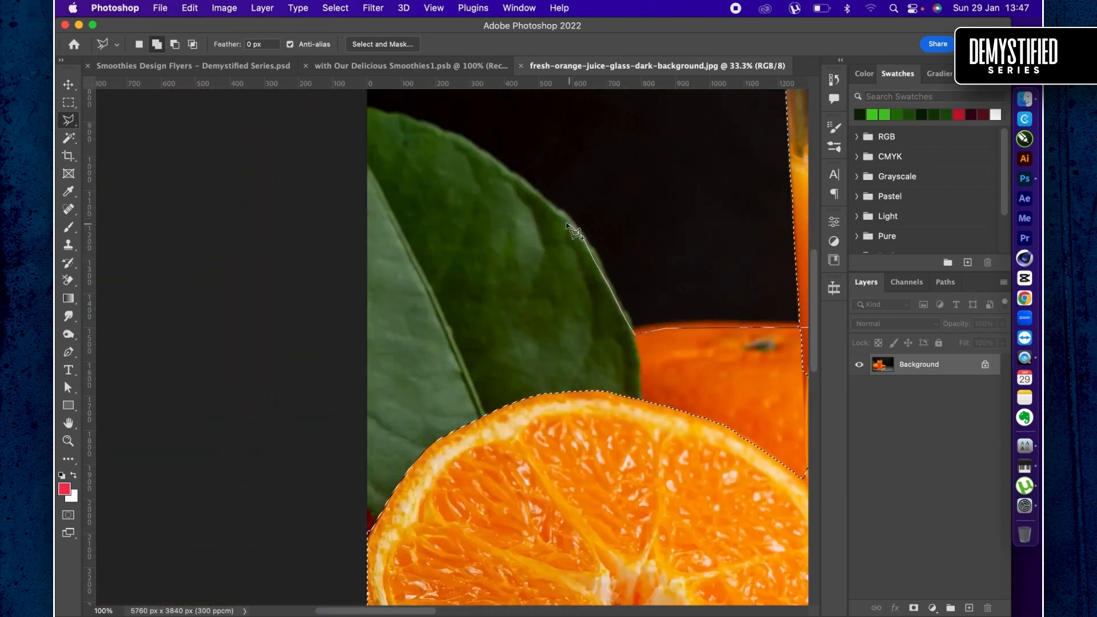
pyautogui.click(548, 201)
pyautogui.click(528, 188)
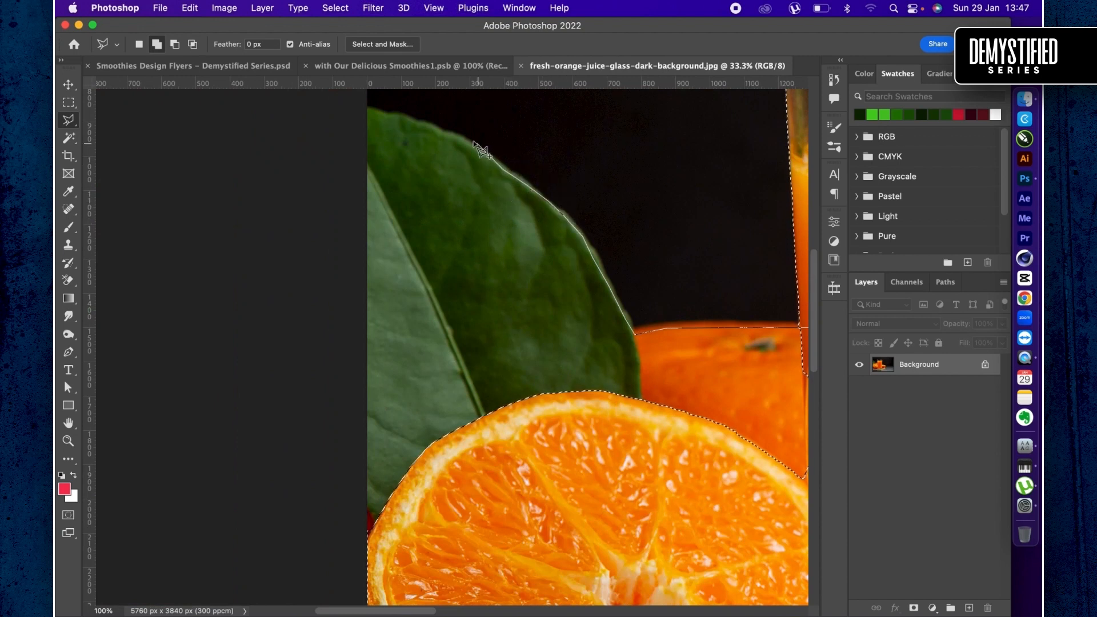
pyautogui.click(443, 130)
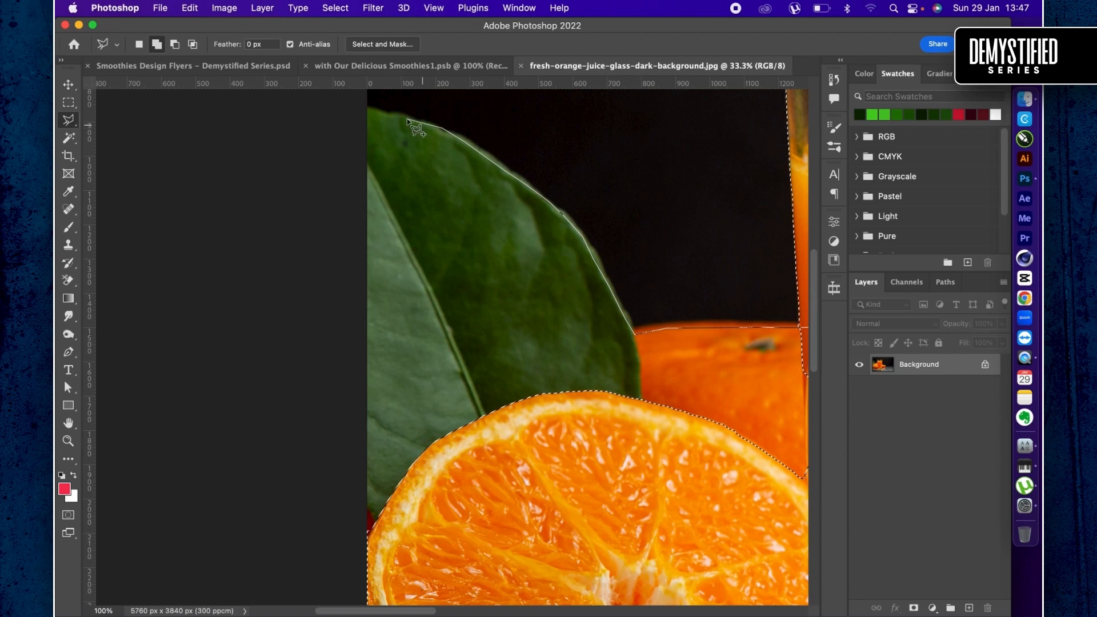
pyautogui.click(363, 106)
pyautogui.click(338, 116)
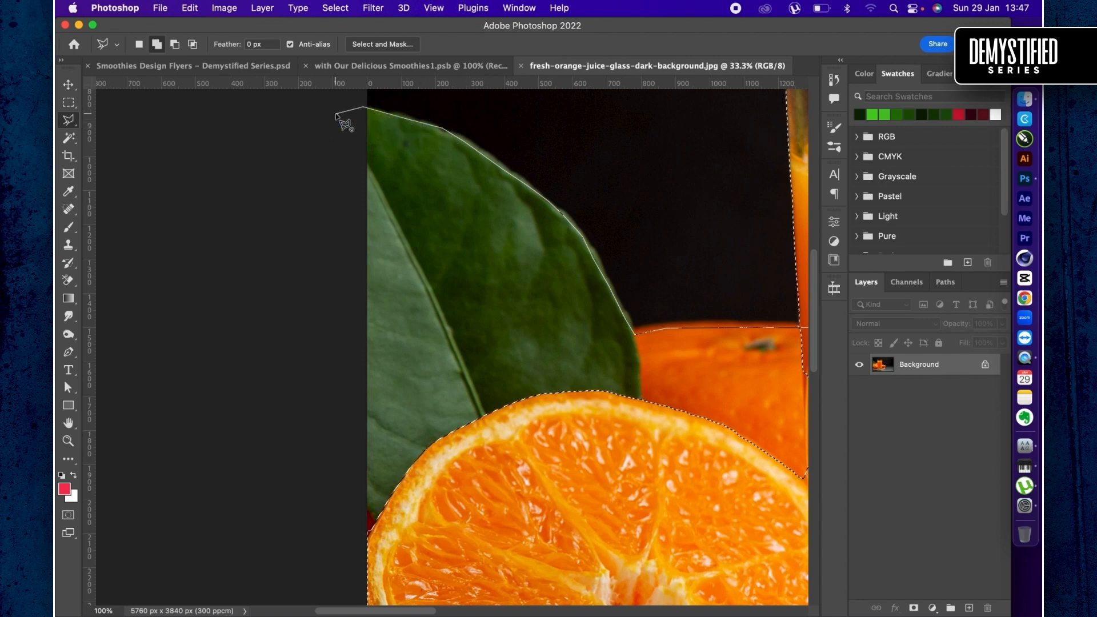
# - Carry the lasso outline down outside the image's left border to the lower-left corner of the wooden board
pyautogui.press('super+minus')
pyautogui.press('super+minus')
pyautogui.click(276, 332)
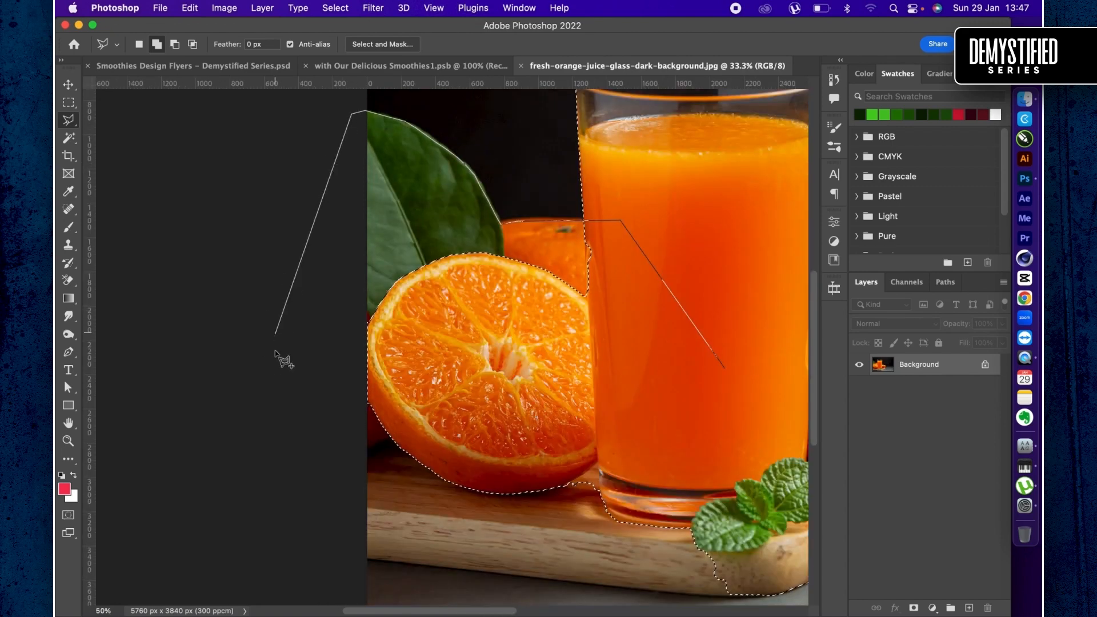
pyautogui.click(314, 580)
pyautogui.click(617, 579)
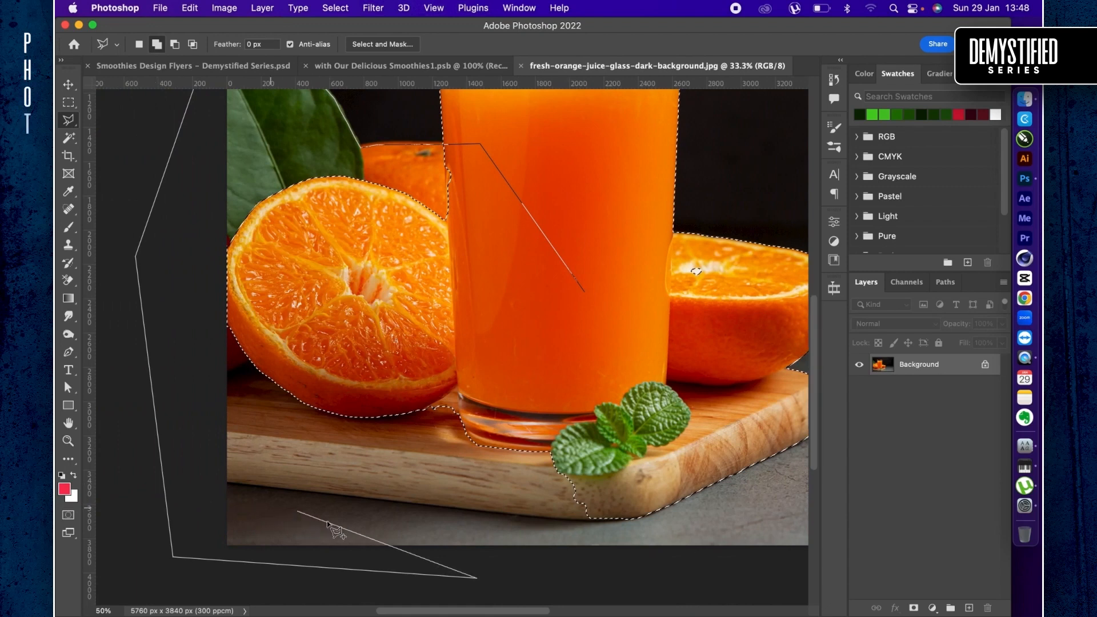
pyautogui.click(217, 478)
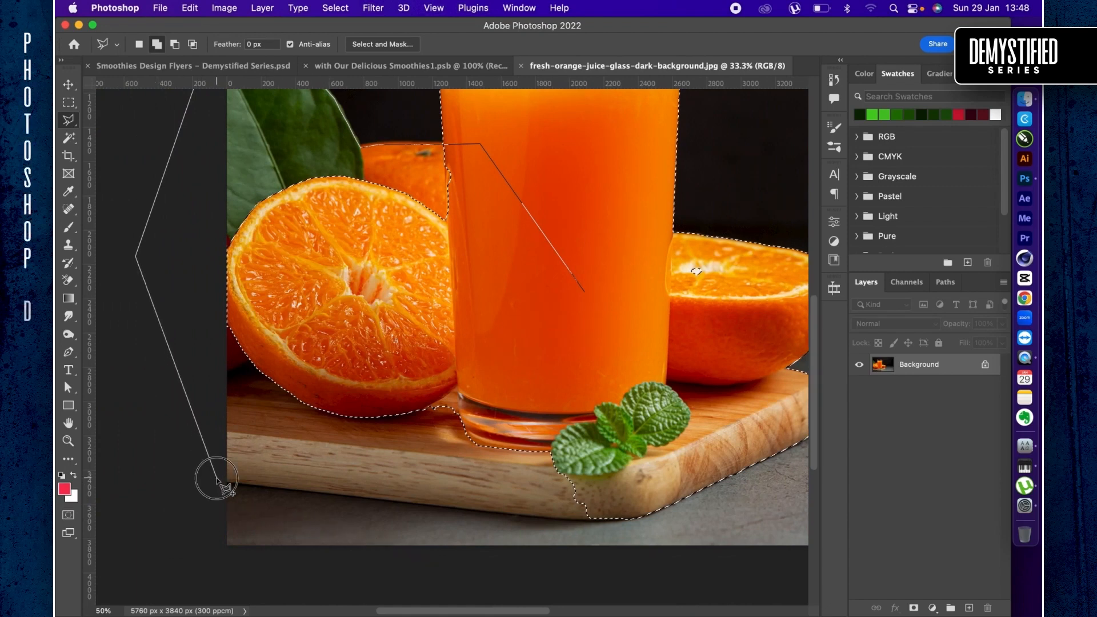
pyautogui.scroll(2, 217, 478)
pyautogui.click(230, 487)
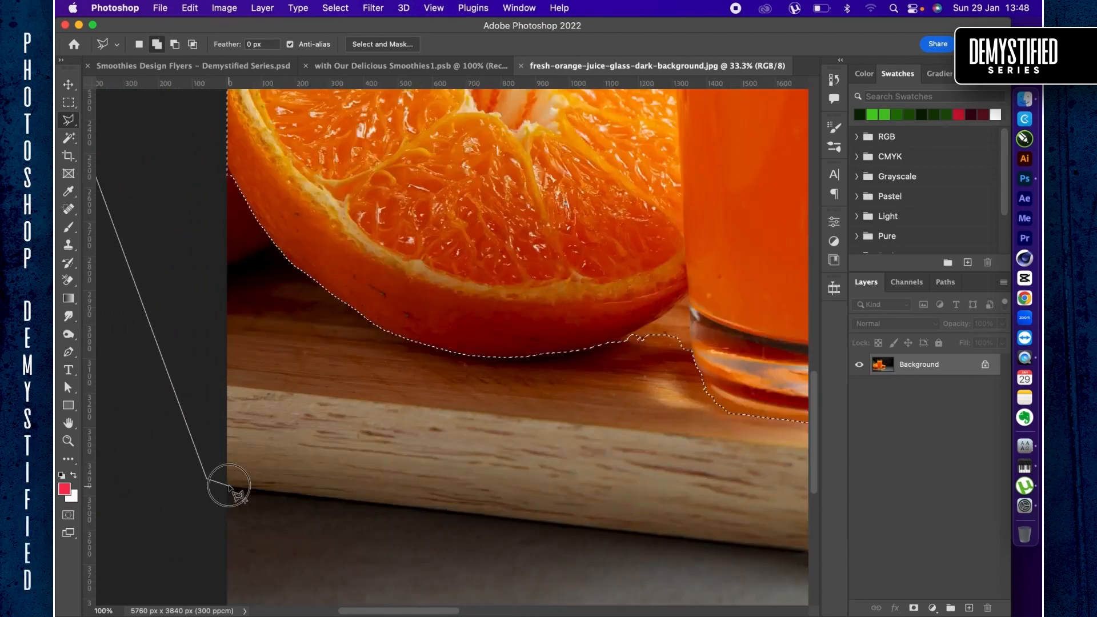
# - Trace the wooden board's lower edge to its front corner and close the outline to add the area to the selection
pyautogui.click(449, 511)
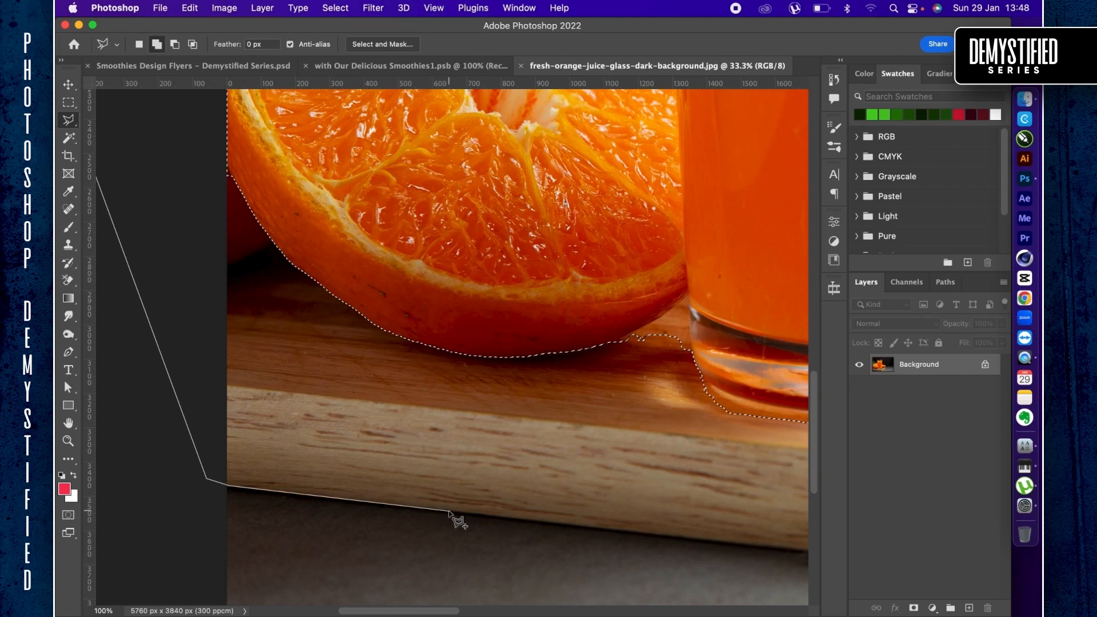
pyautogui.hscroll(6, 449, 511)
pyautogui.scroll(-3, 449, 512)
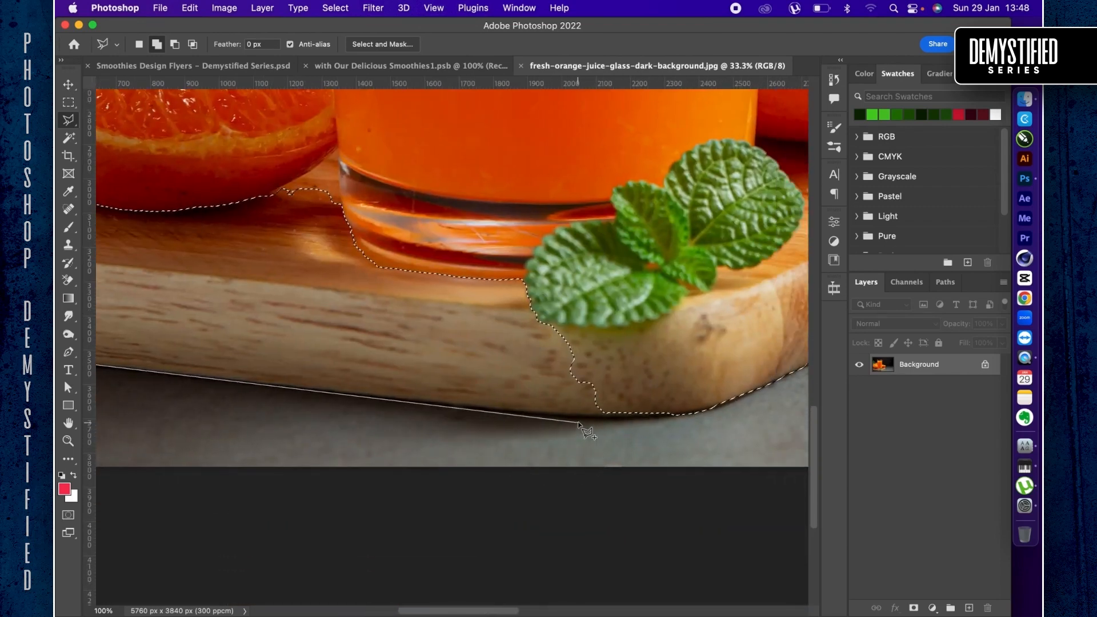
pyautogui.click(578, 414)
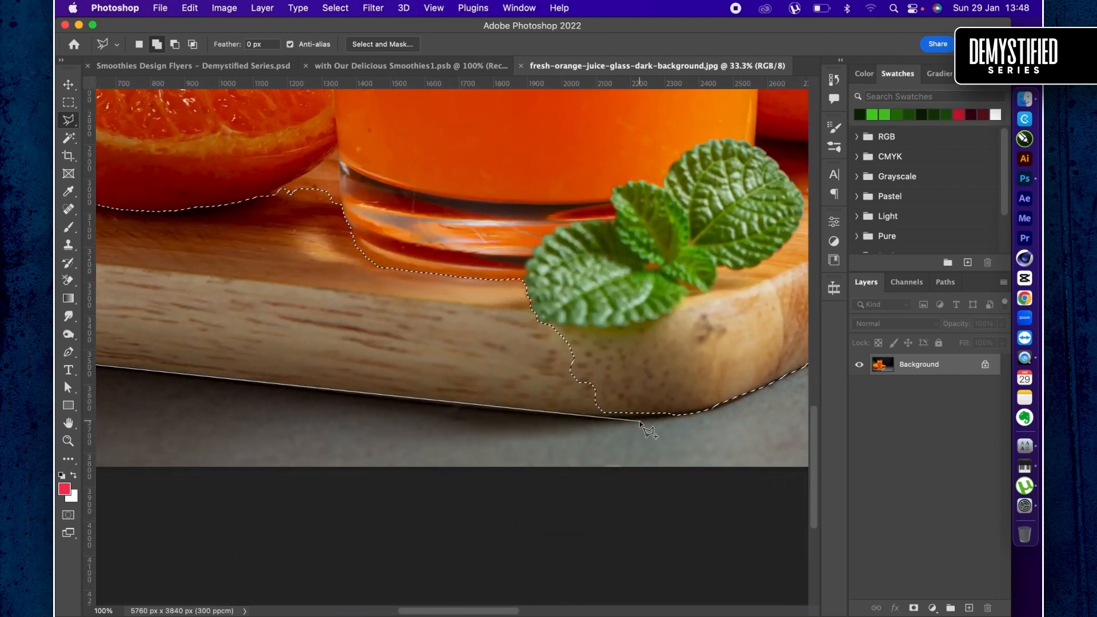
pyautogui.click(641, 421)
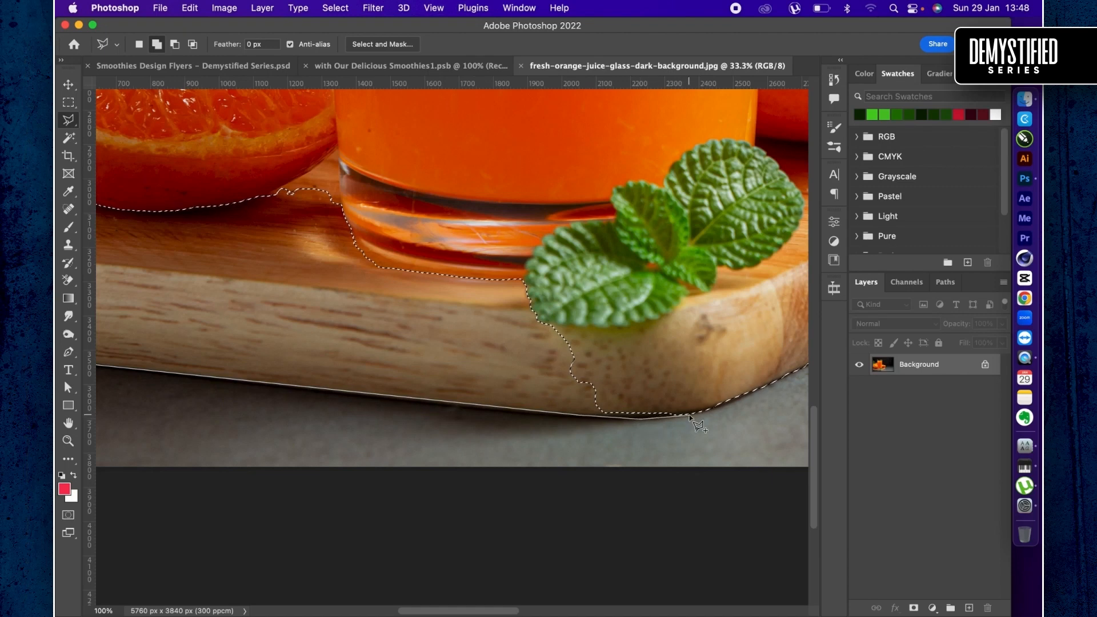
pyautogui.scroll(-5, 690, 416)
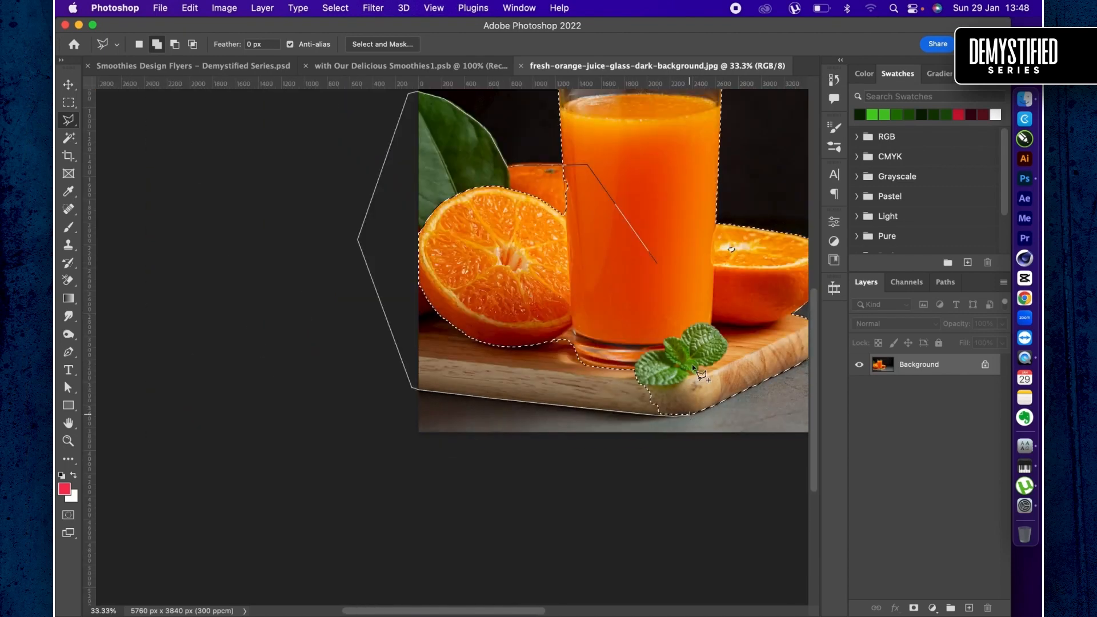
pyautogui.doubleClick(696, 317)
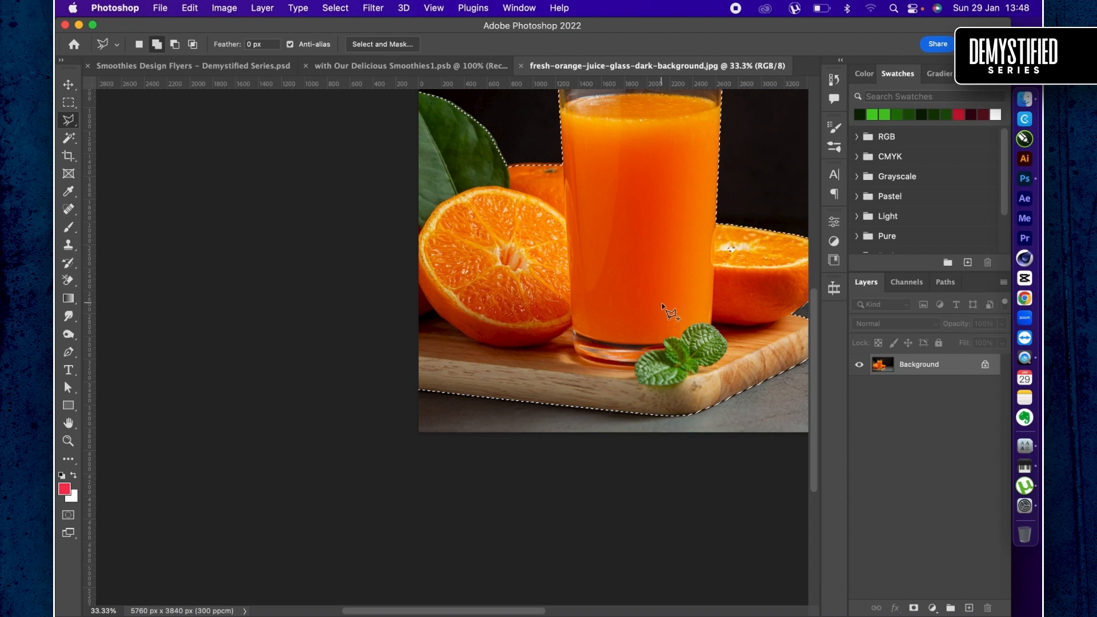
pyautogui.press('super+0')
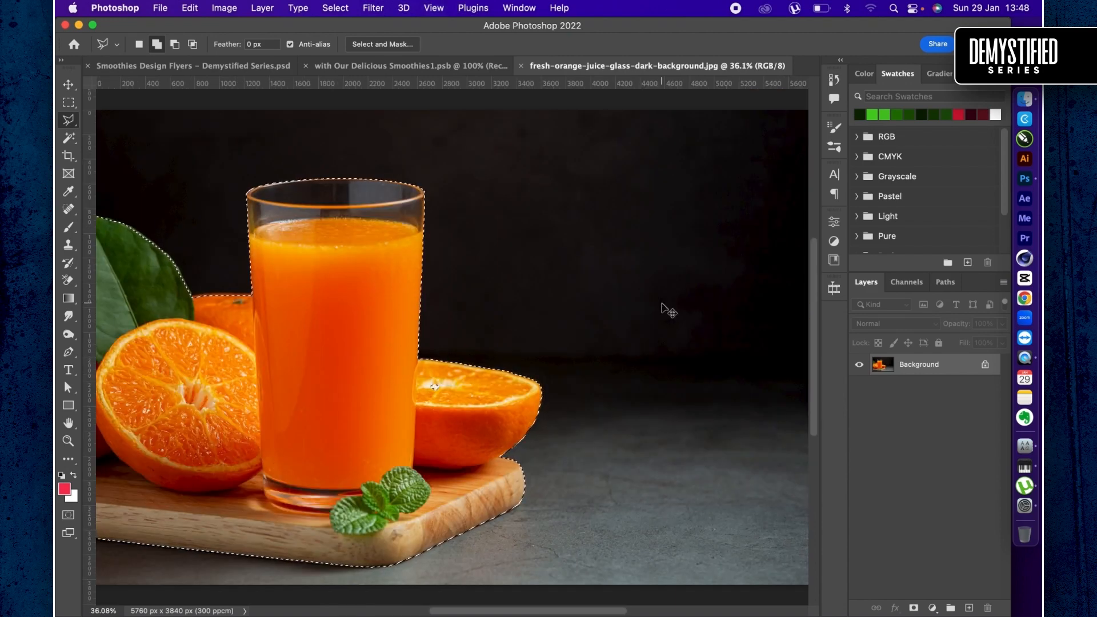
pyautogui.press('super+j')
pyautogui.press('v')
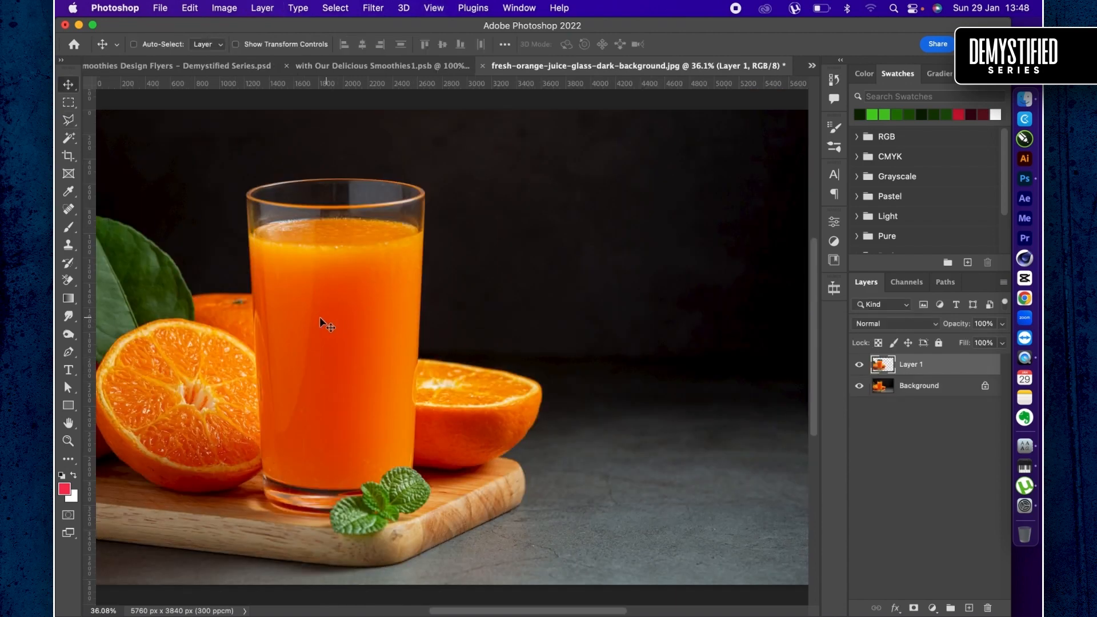
pyautogui.moveTo(320, 317)
pyautogui.mouseDown()
pyautogui.moveTo(323, 205)
pyautogui.moveTo(313, 251)
pyautogui.moveTo(334, 300)
pyautogui.mouseUp()
pyautogui.press('super+z')
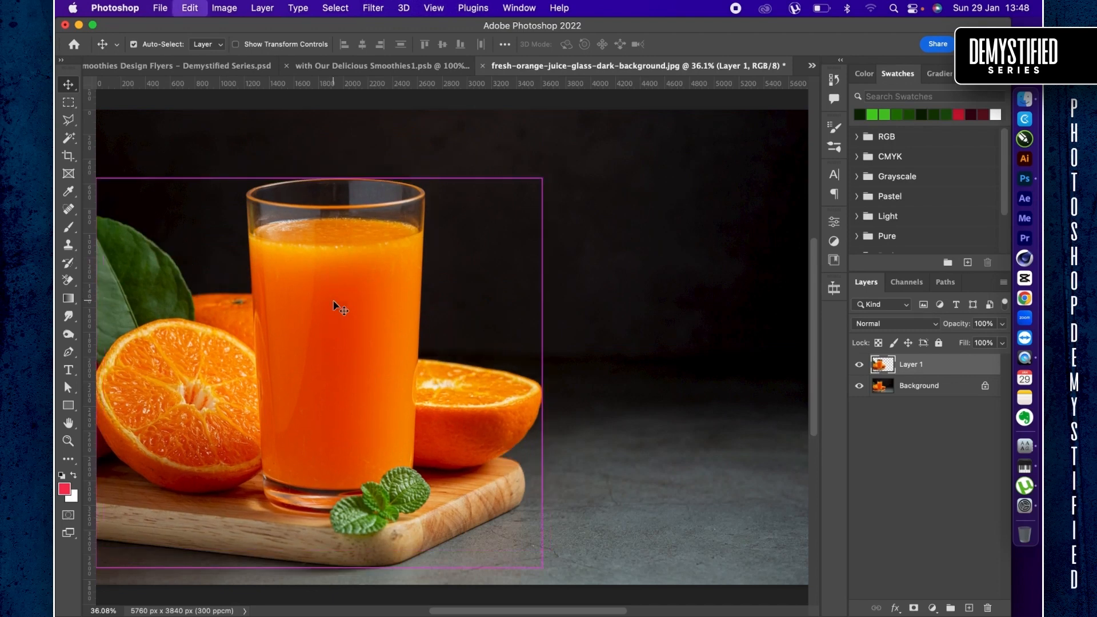
pyautogui.press('super+z')
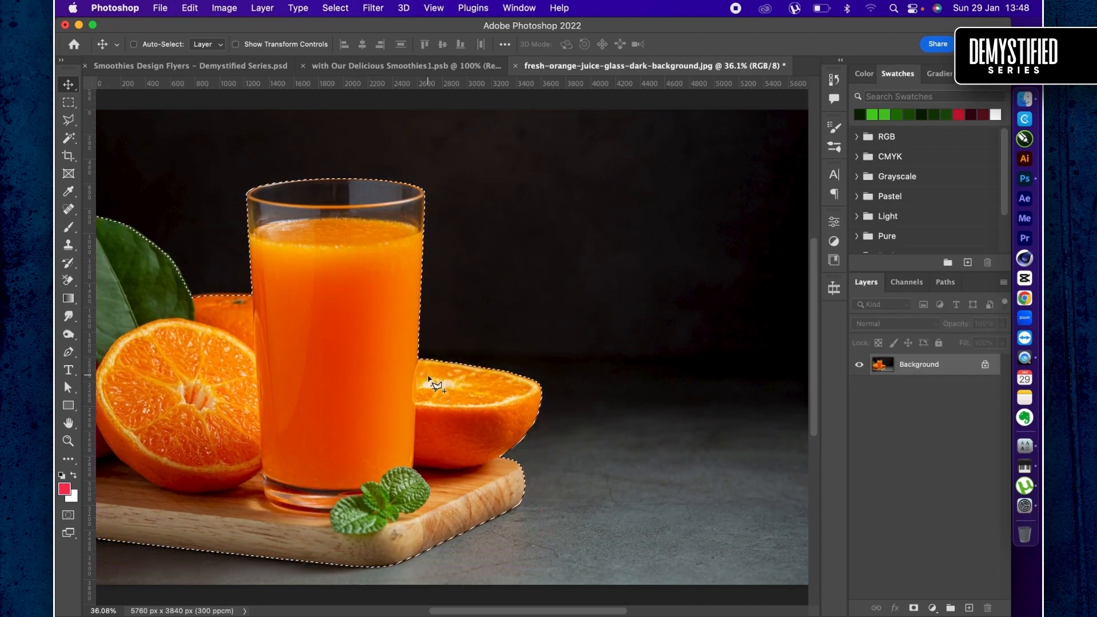
# - Add the unselected highlight on the right orange half to the selection, and copy the selected area to a new layer
pyautogui.press('l')
pyautogui.click(431, 372)
pyautogui.click(416, 395)
pyautogui.click(465, 403)
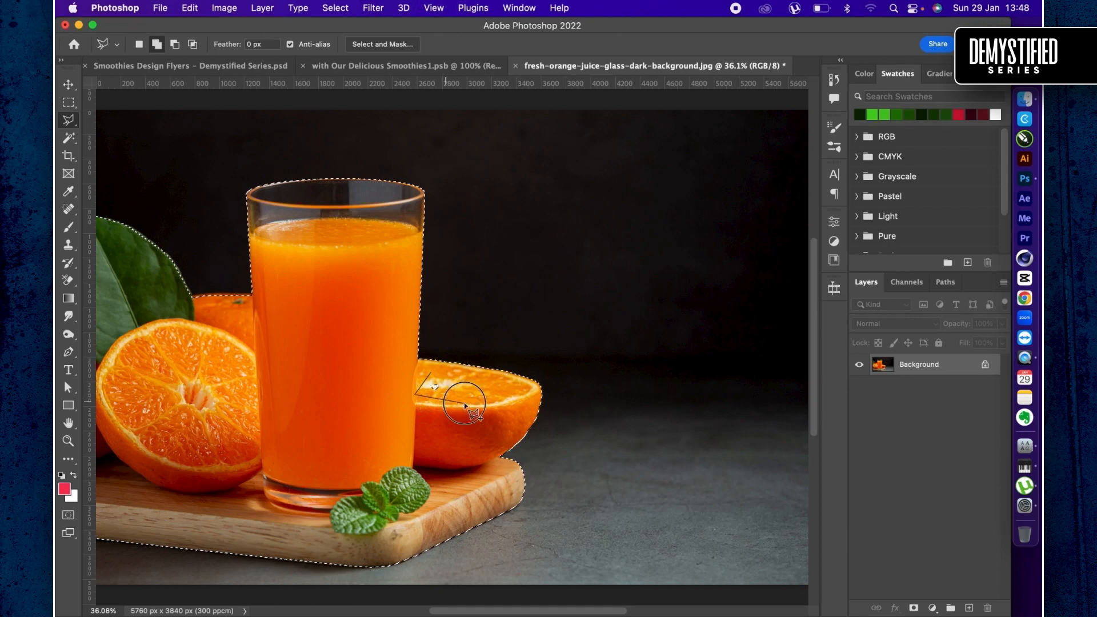
pyautogui.doubleClick(465, 388)
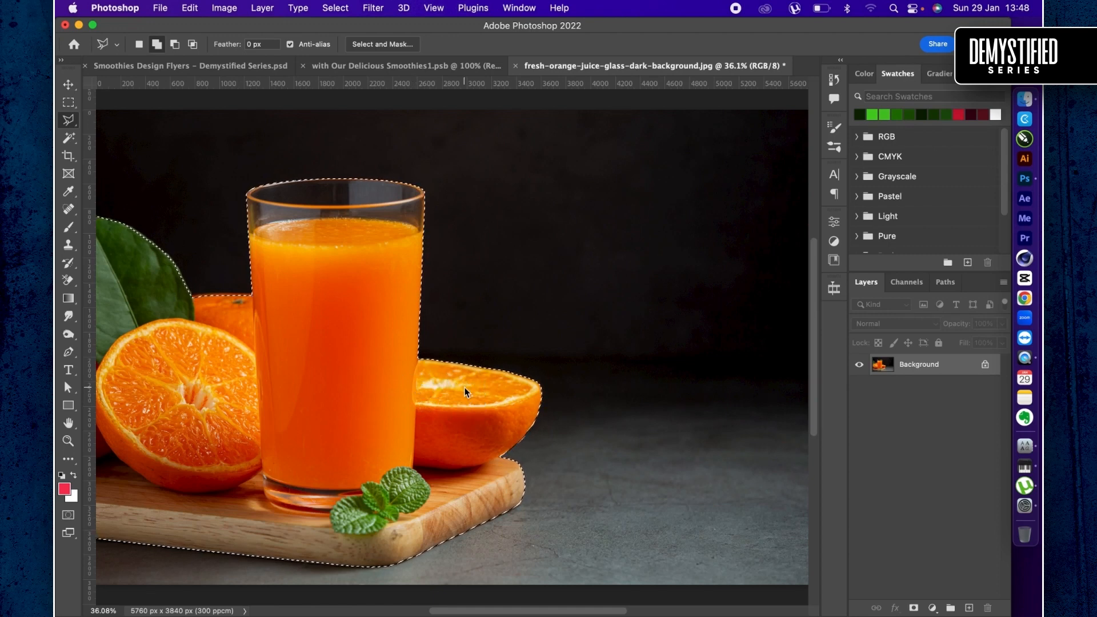
pyautogui.press('v')
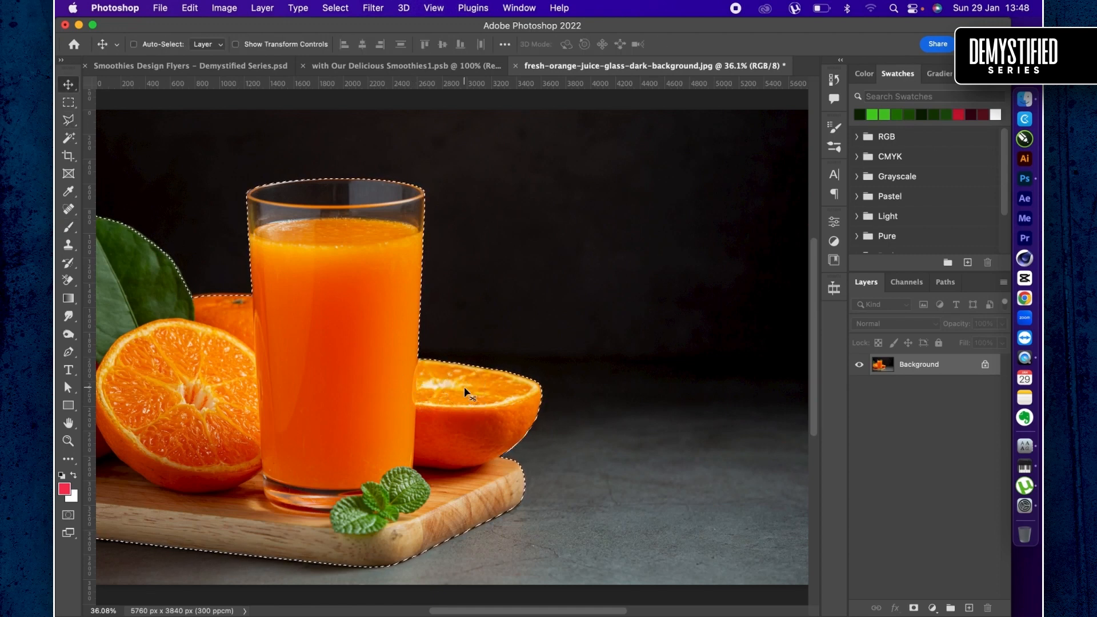
pyautogui.press('super+j')
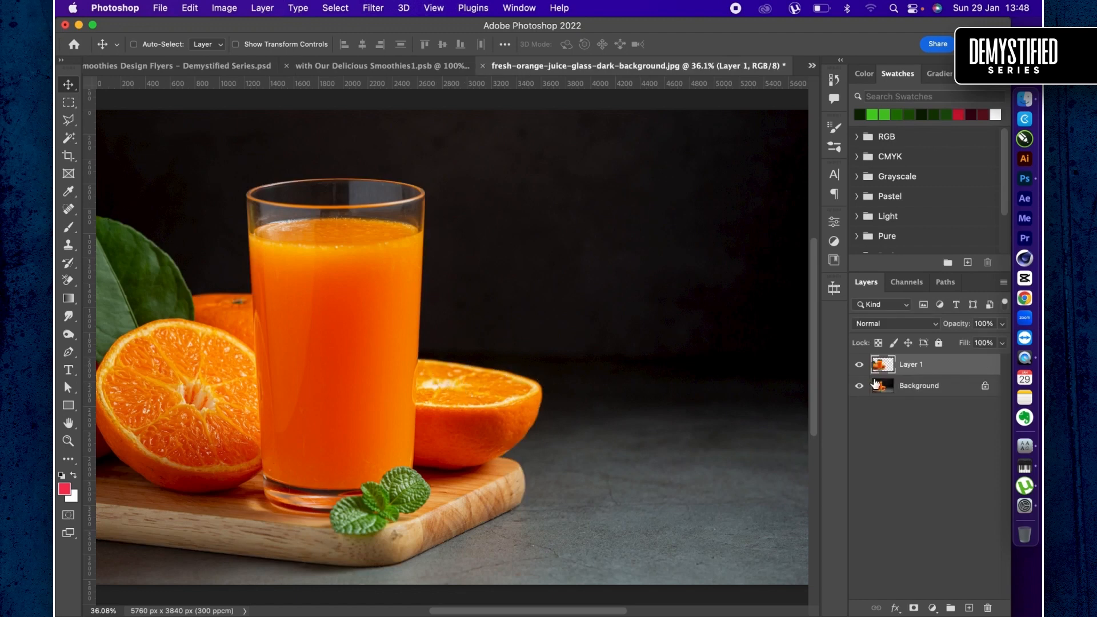
# - Select both Layer 1 and Background and transfer them into Artboard 1 copy 3 of the Smoothies Design Flyers document
pyautogui.keyDown('shift'); pyautogui.click(946, 387); pyautogui.keyUp('shift')
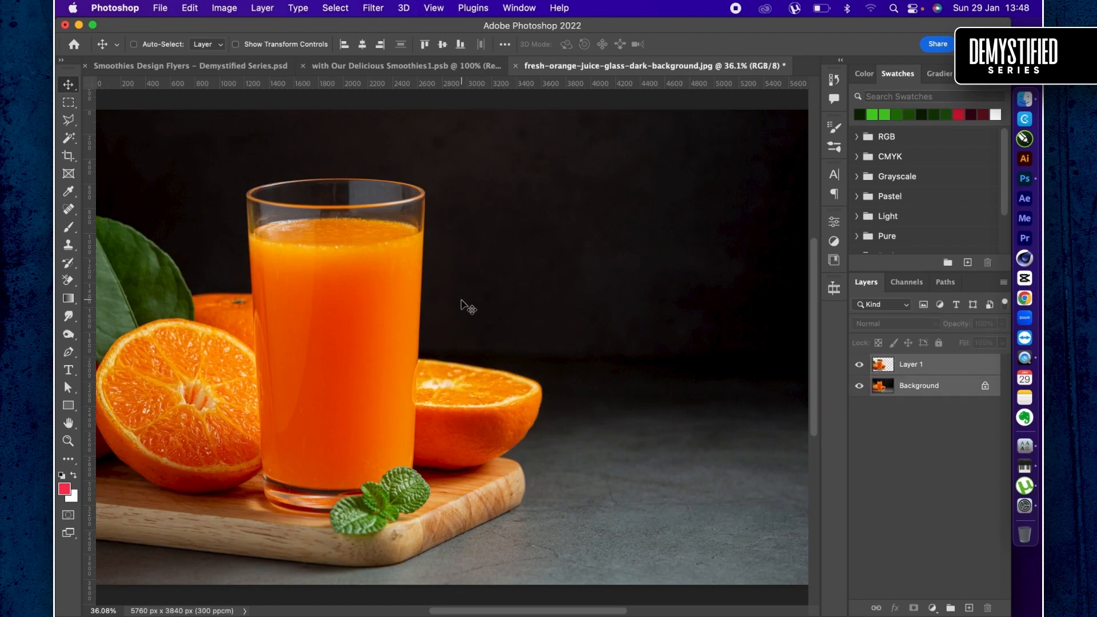
pyautogui.moveTo(362, 260); pyautogui.dragTo(355, 57)
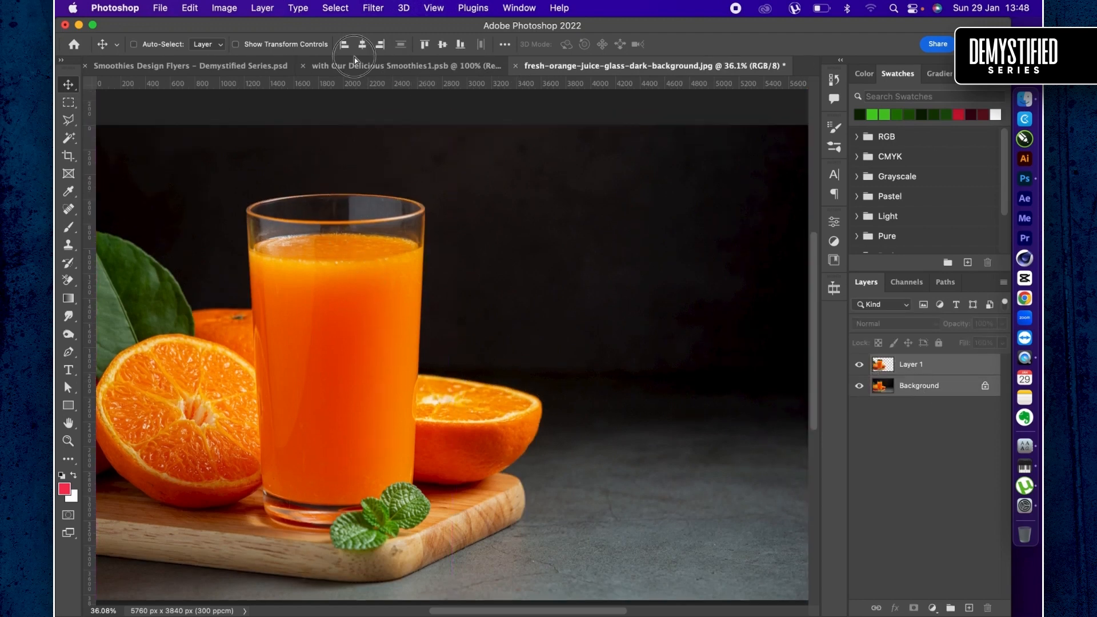
pyautogui.moveTo(228, 66); pyautogui.dragTo(229, 70)
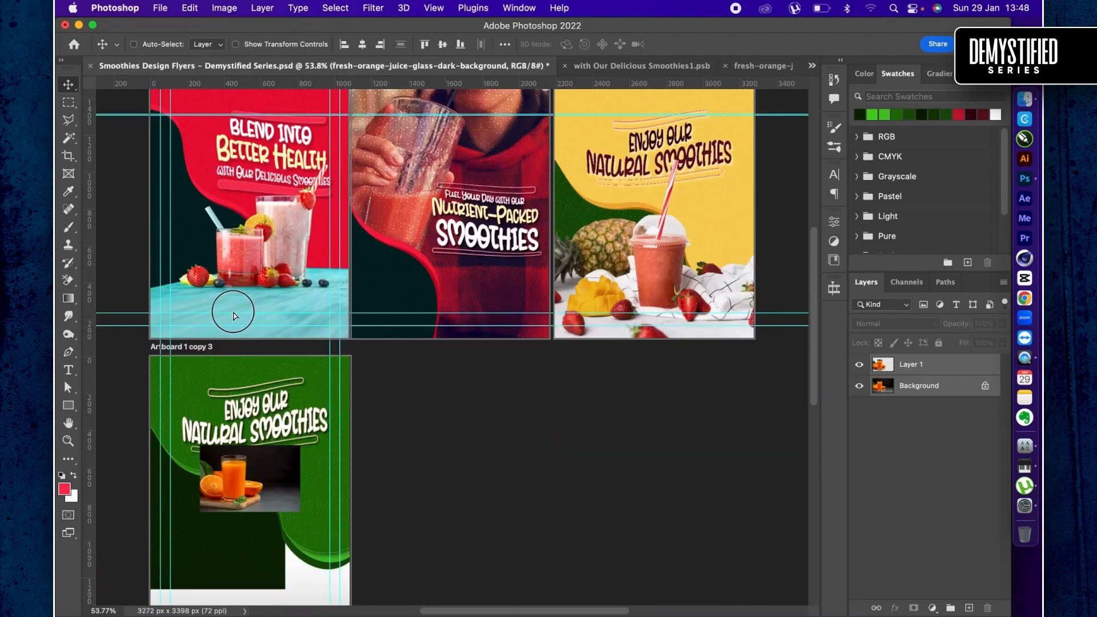
pyautogui.moveTo(233, 316); pyautogui.dragTo(255, 436)
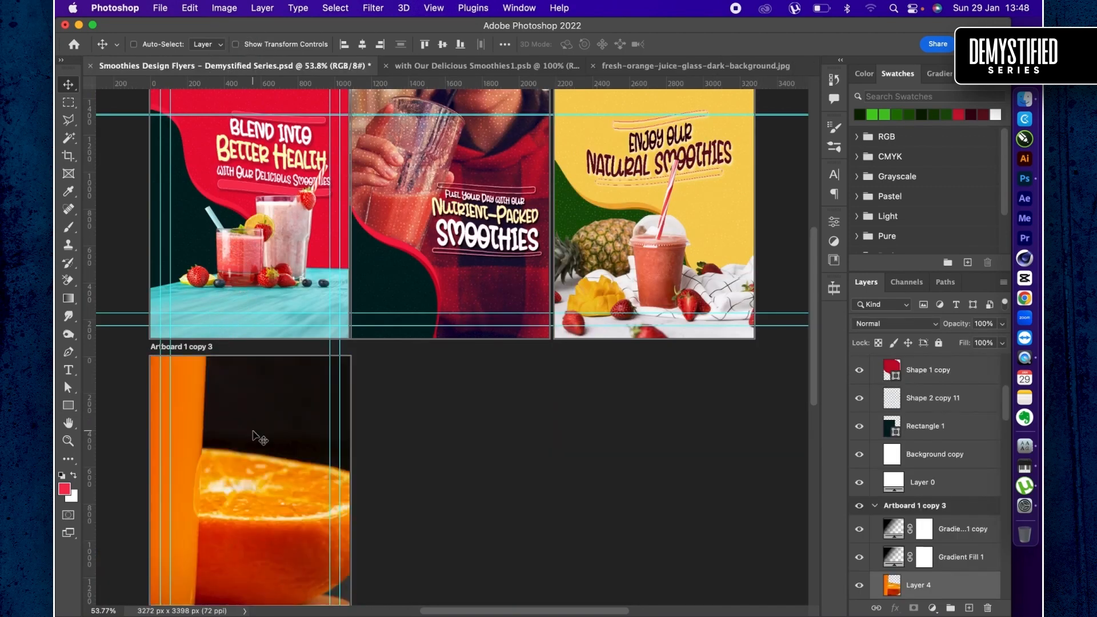
# - Scale the transferred orange juice photo layers down to 26% of their size in Artboard 1 copy 3
pyautogui.scroll(-2, 257, 435)
pyautogui.hscroll(-2, 257, 436)
pyautogui.press('super+t')
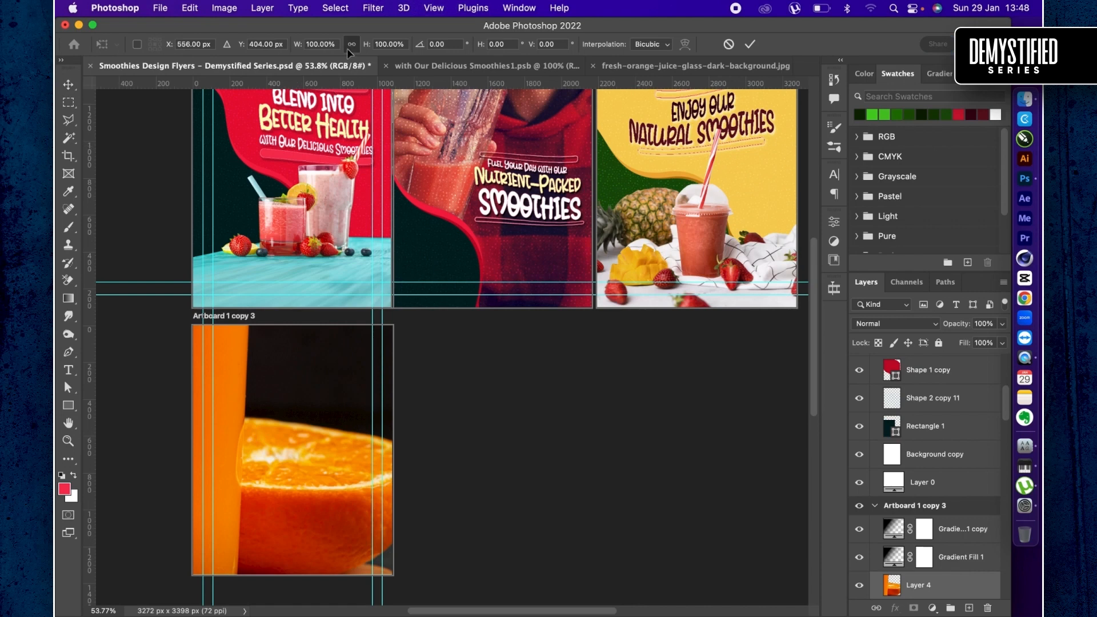
pyautogui.moveTo(367, 44); pyautogui.dragTo(317, 50)
pyautogui.press('super+equal')
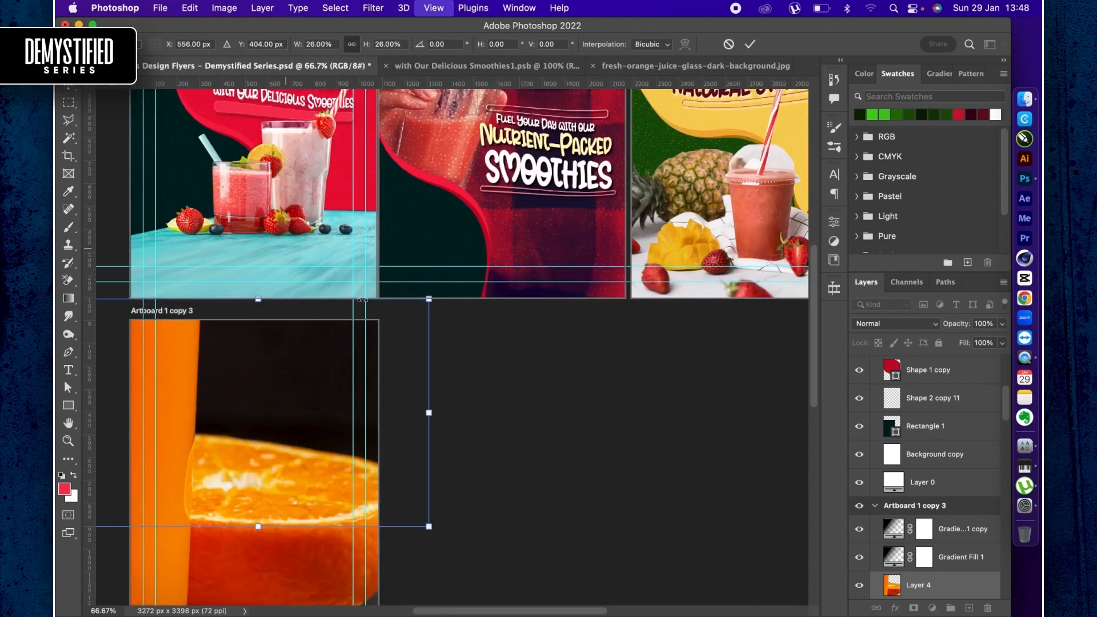
pyautogui.scroll(-5, 417, 303)
pyautogui.hscroll(-5, 417, 303)
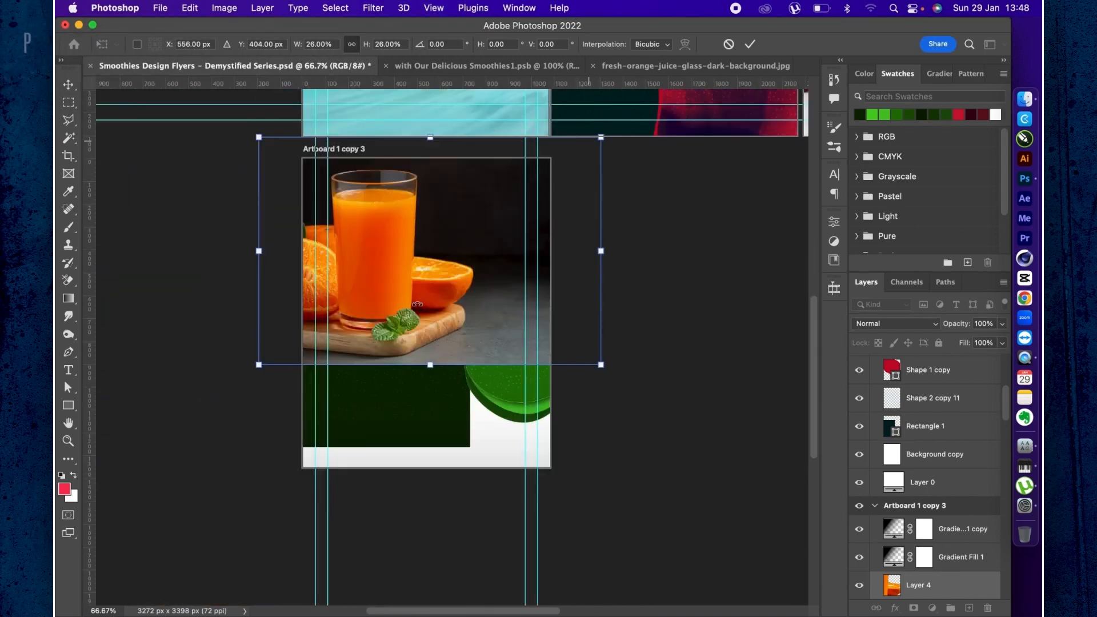
# - Position the scaled photo over the artboard's lower part at X 532 px, Y 871 px and apply the transform
pyautogui.scroll(-4, 417, 304)
pyautogui.hscroll(-4, 417, 304)
pyautogui.moveTo(472, 334)
pyautogui.mouseDown()
pyautogui.moveTo(474, 378)
pyautogui.moveTo(469, 351)
pyautogui.mouseUp()
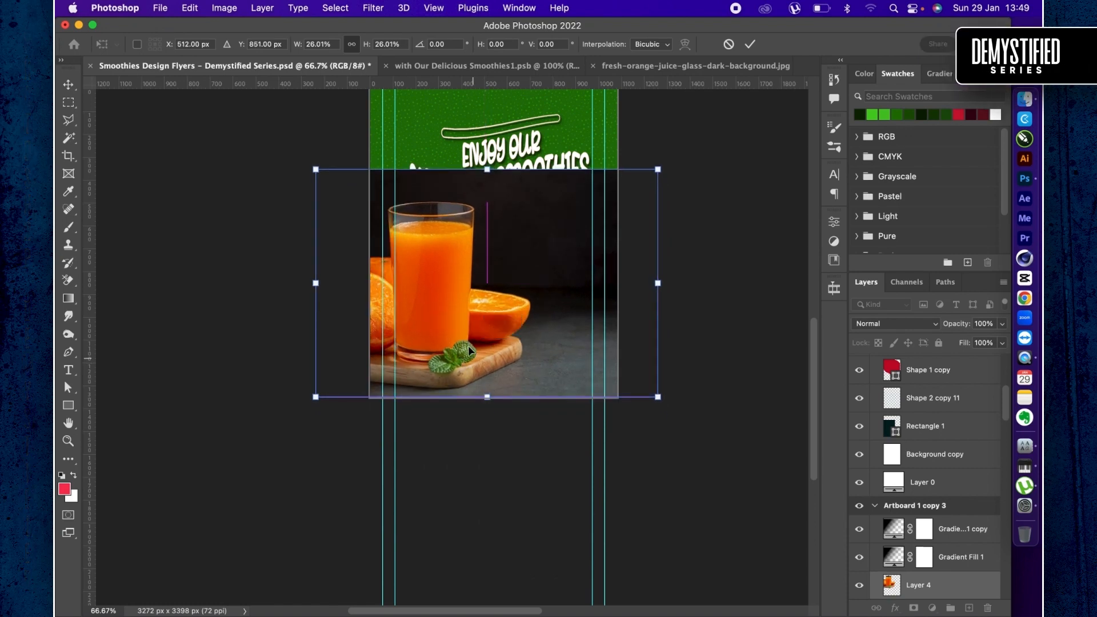
pyautogui.hotkey('shift', 'Down')
pyautogui.hotkey('shift', 'Down')
pyautogui.hotkey('shift', 'Right')
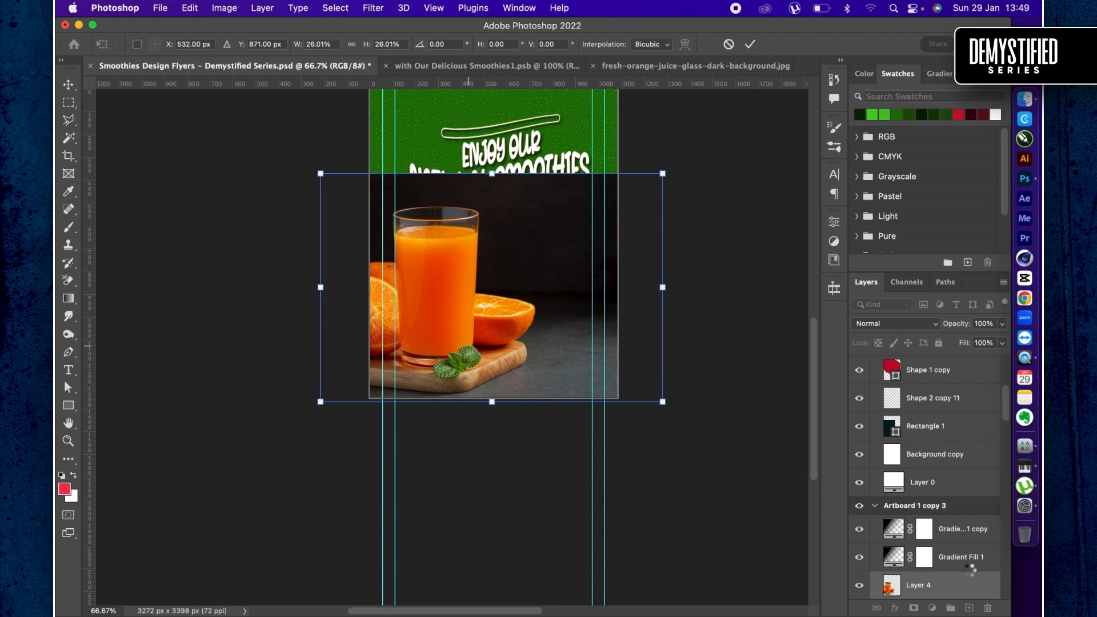
pyautogui.press('Return')
# - Move Layer 4 and Layer 3 beneath Shape 1 copy, and delete the small fresh-orange juice background photo layer
pyautogui.scroll(-5, 963, 569)
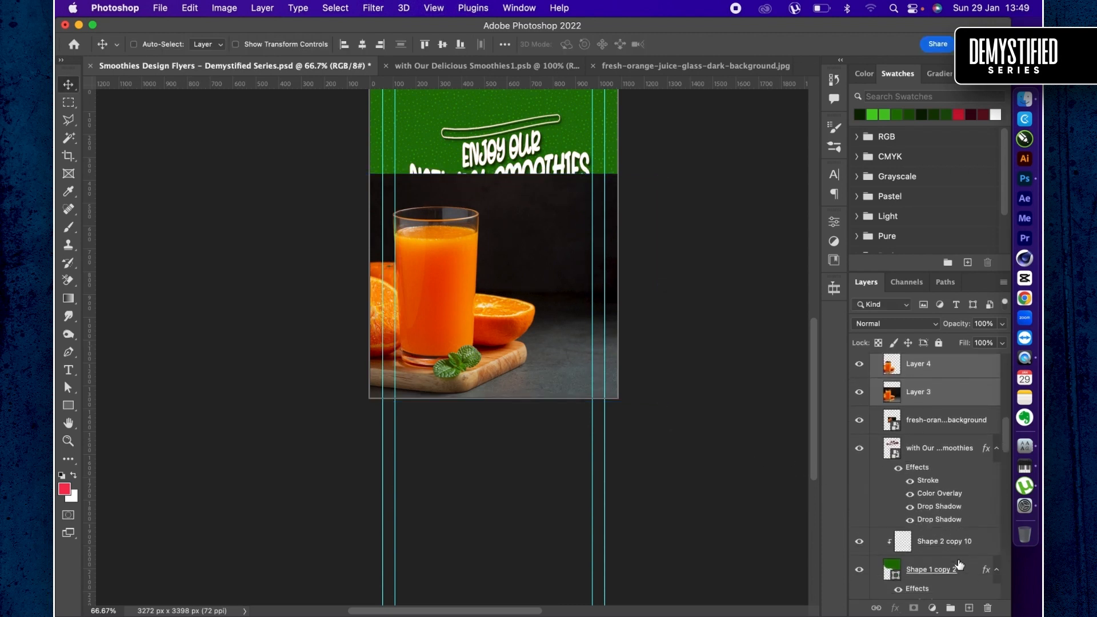
pyautogui.moveTo(937, 380); pyautogui.dragTo(930, 501)
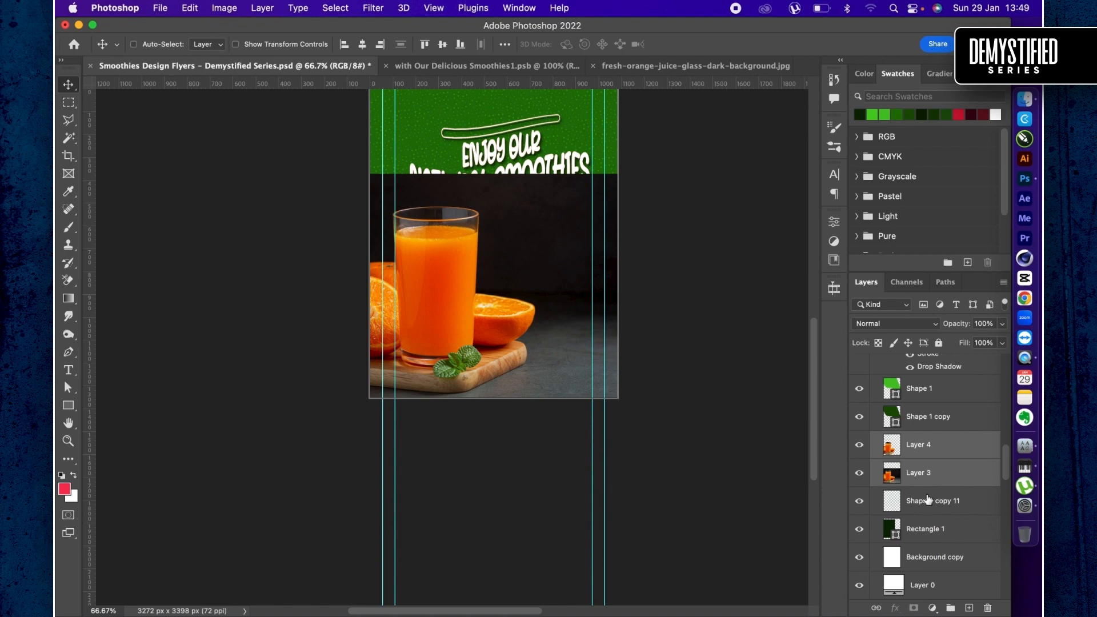
pyautogui.keyDown('super'); pyautogui.click(474, 235); pyautogui.keyUp('super')
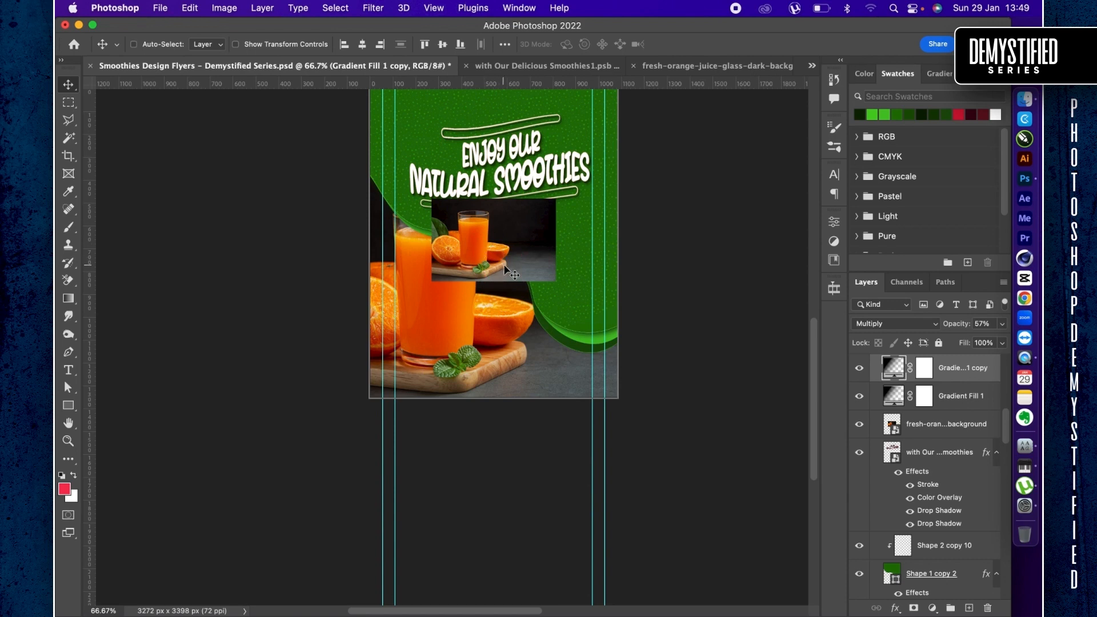
pyautogui.click(917, 429)
pyautogui.press('Delete')
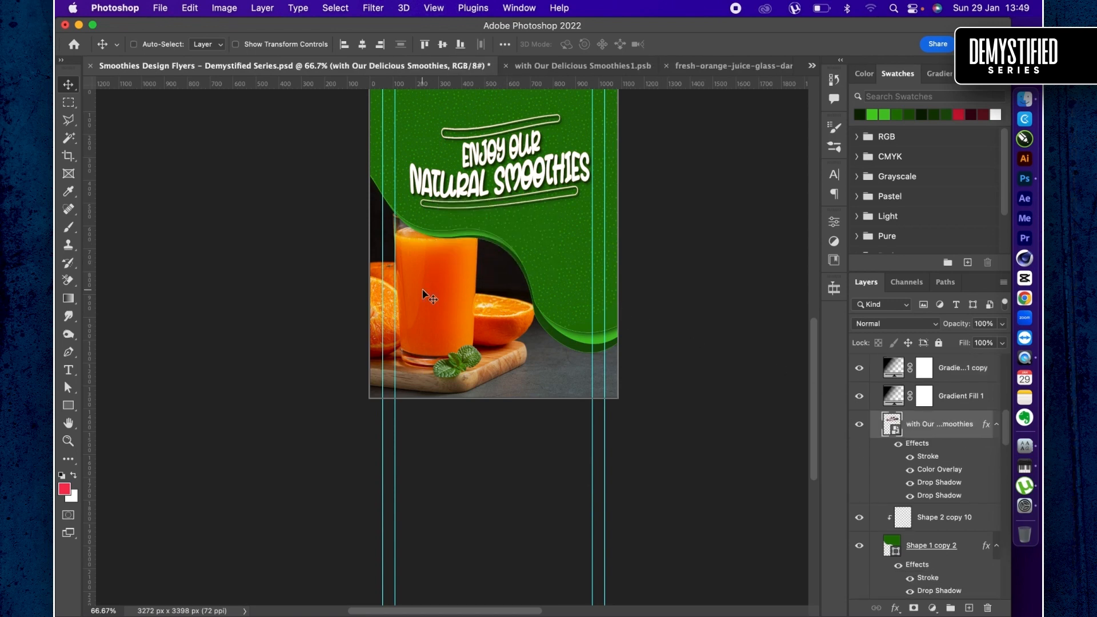
# - Move Layer 4 above Shape 2 copy 10 so the cut-out glass stands in front of the green shapes
pyautogui.keyDown('super'); pyautogui.click(423, 289); pyautogui.keyUp('super')
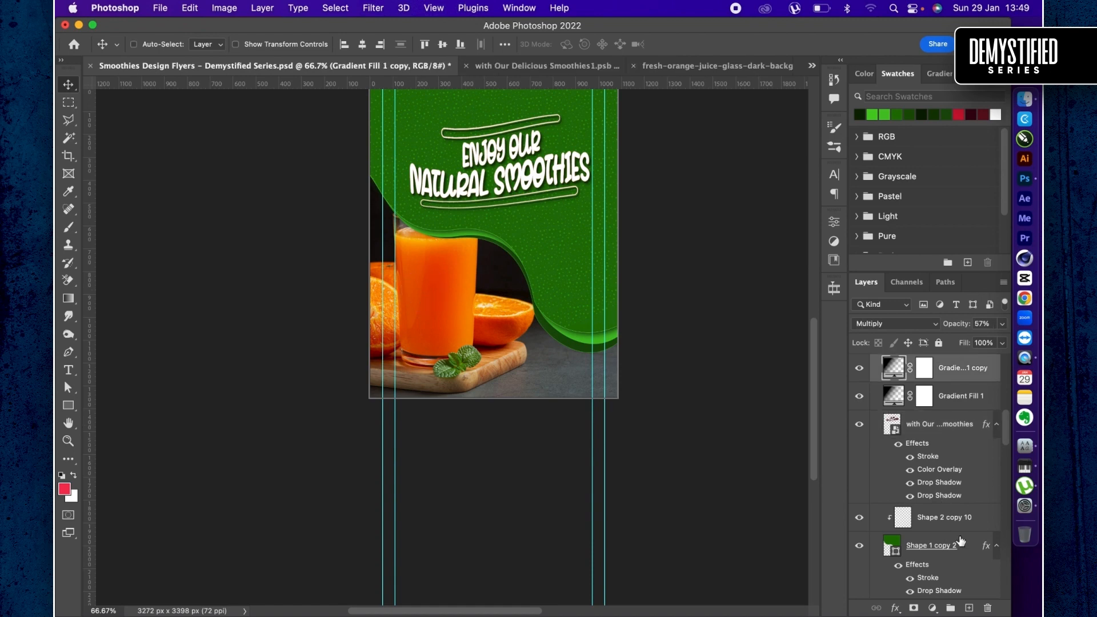
pyautogui.scroll(-6, 961, 540)
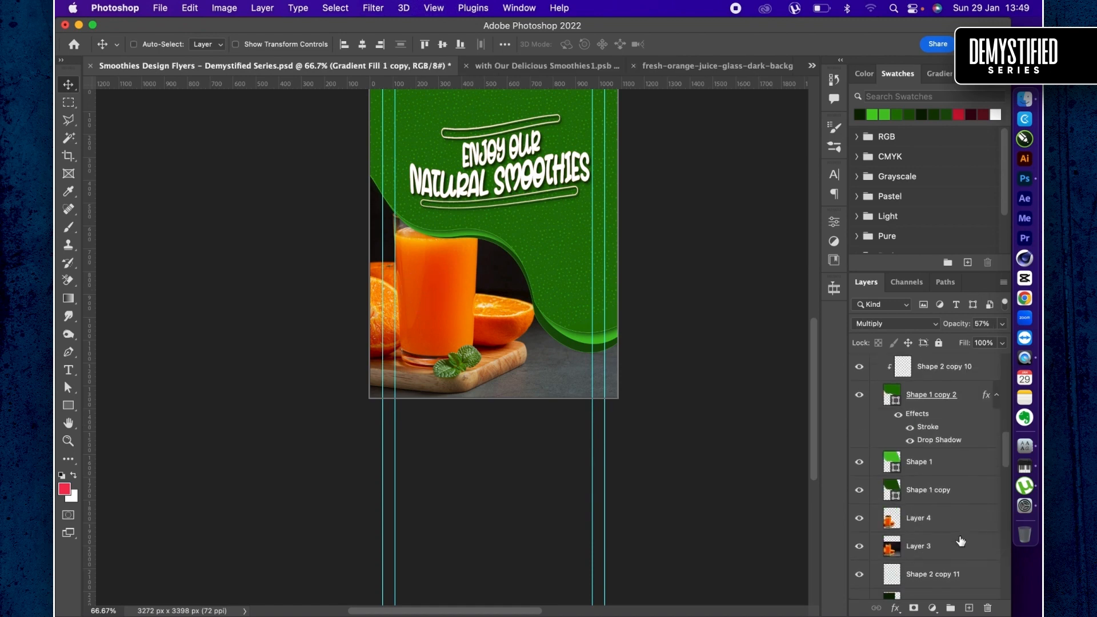
pyautogui.click(924, 507)
pyautogui.moveTo(927, 499)
pyautogui.mouseDown()
pyautogui.moveTo(930, 311)
pyautogui.moveTo(908, 517)
pyautogui.moveTo(919, 512)
pyautogui.mouseUp()
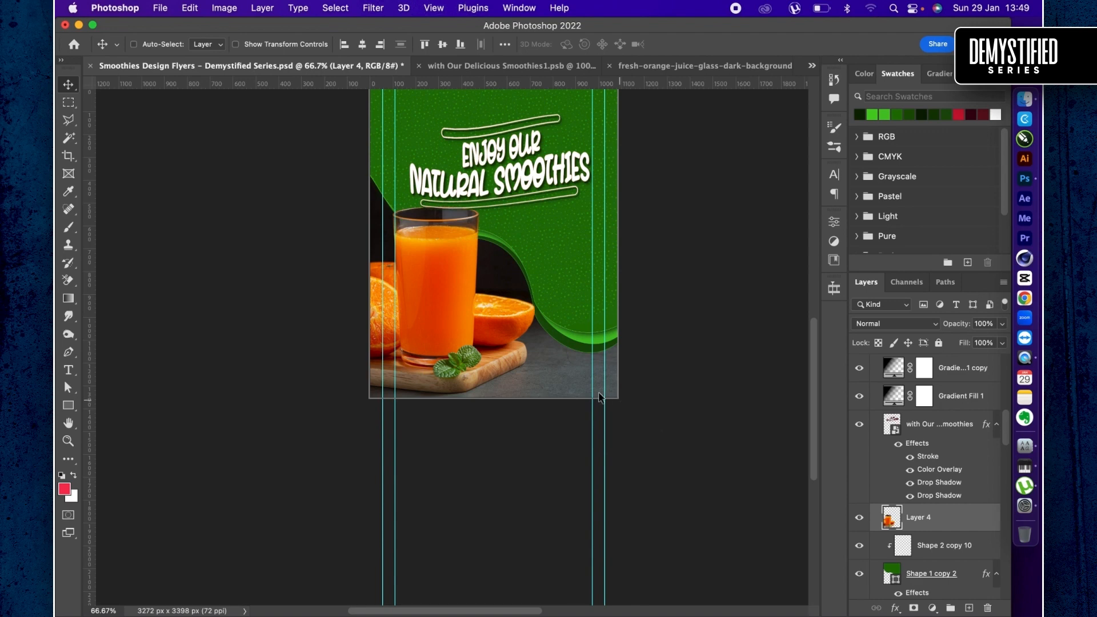
# - Link Layer 4 with Layer 3 and enlarge both slightly on the artboard
pyautogui.scroll(4, 483, 355)
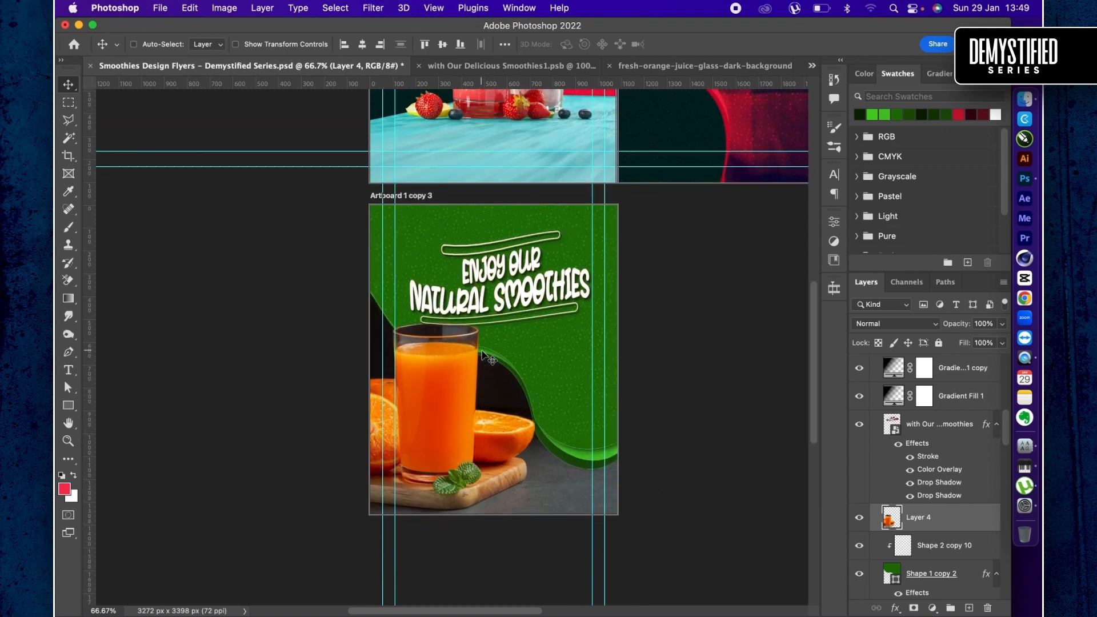
pyautogui.scroll(-5, 918, 544)
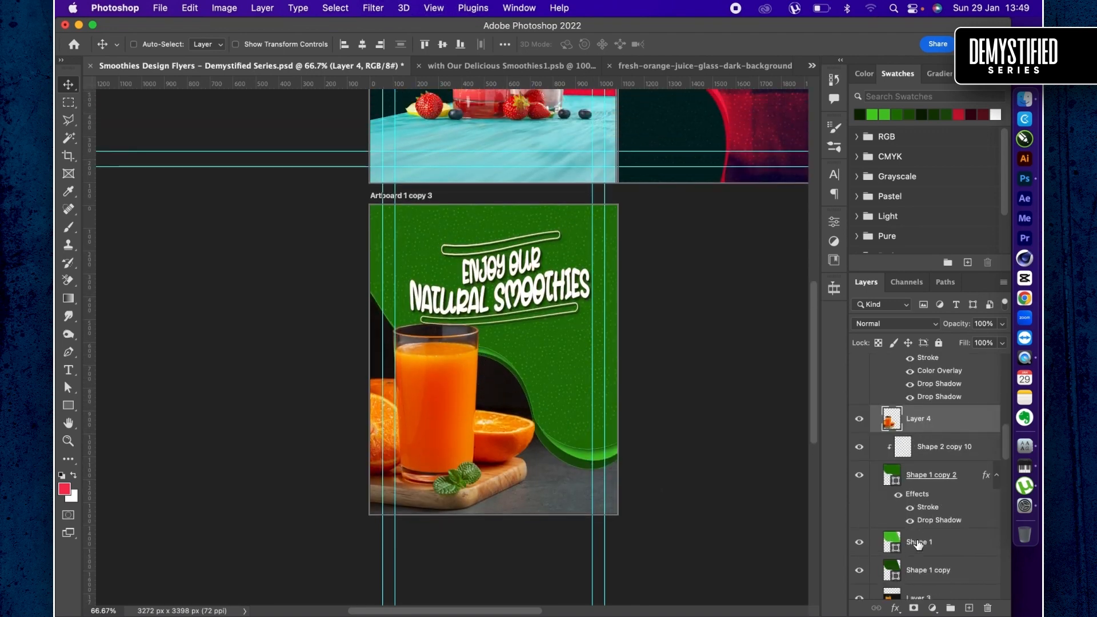
pyautogui.keyDown('super'); pyautogui.click(911, 566); pyautogui.keyUp('super')
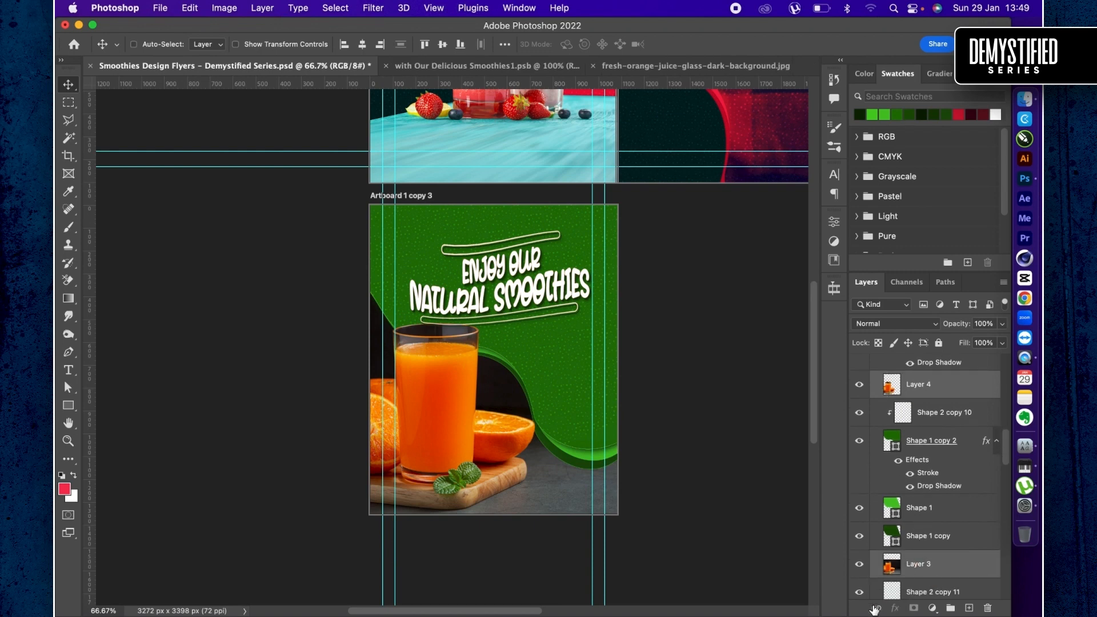
pyautogui.press('super+t')
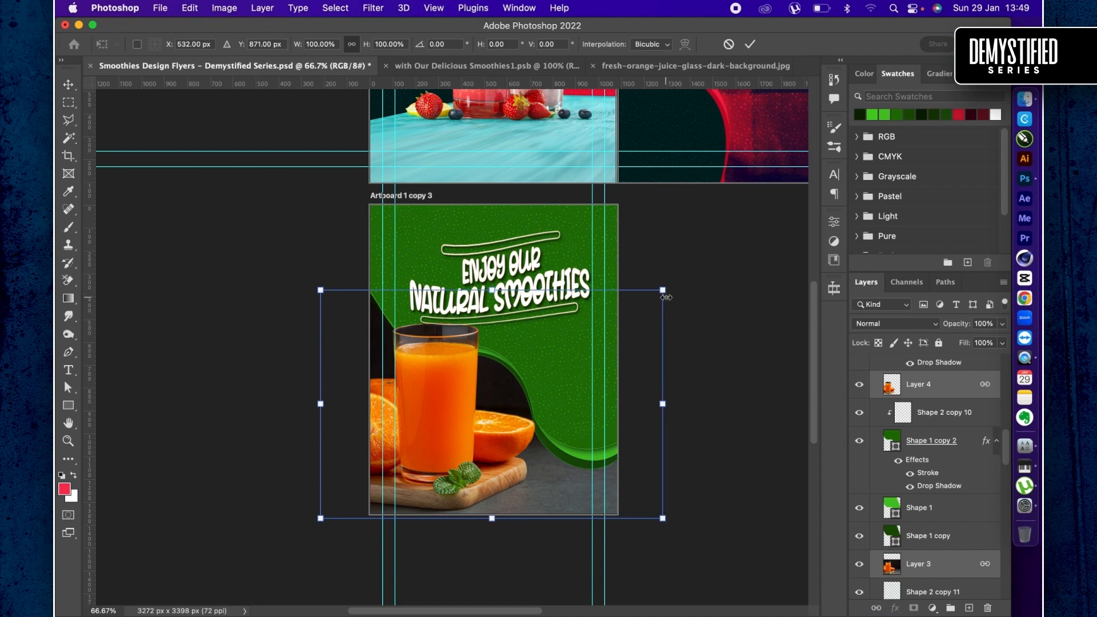
pyautogui.moveTo(665, 294); pyautogui.dragTo(685, 278)
# - Move Layer 4 above the headline text layer so the glass overlaps the lettering
pyautogui.moveTo(958, 382); pyautogui.dragTo(926, 547)
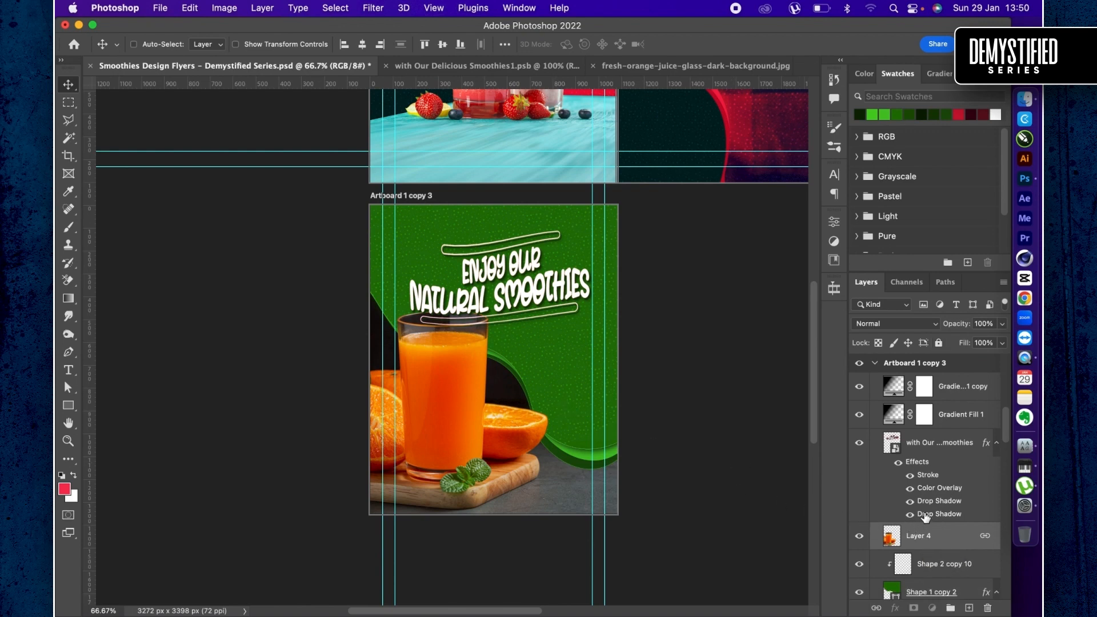
pyautogui.scroll(-10, 926, 516)
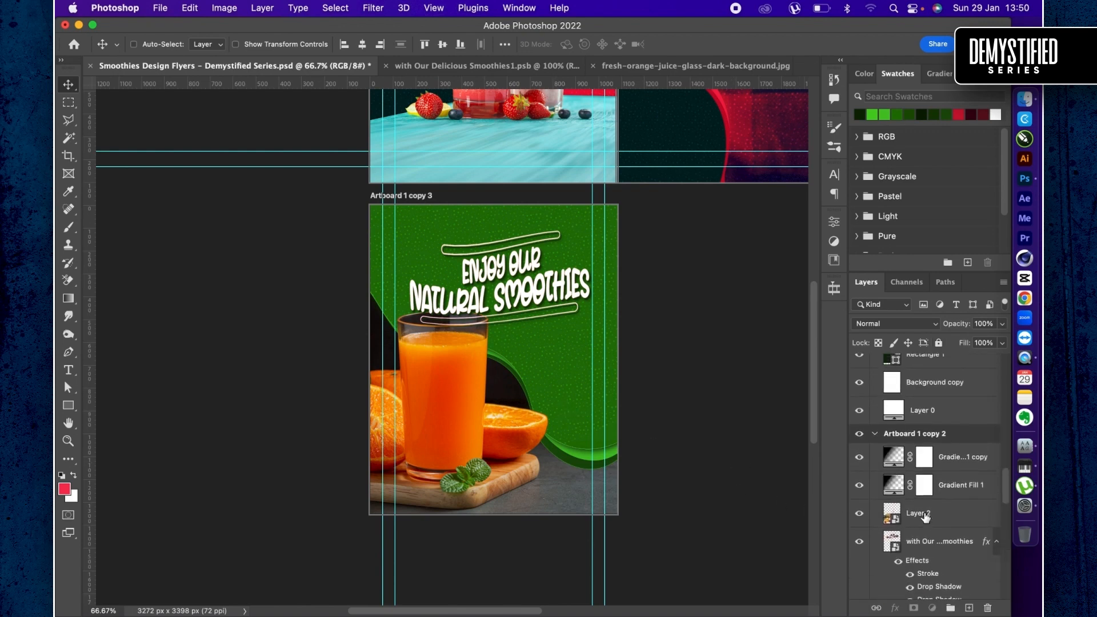
pyautogui.scroll(8, 926, 514)
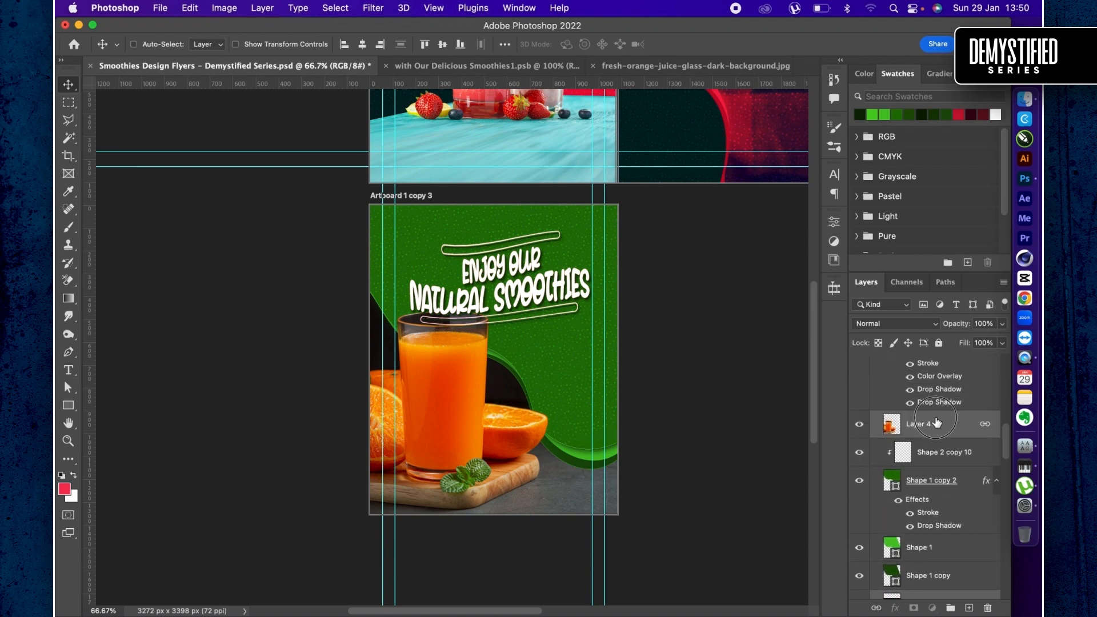
pyautogui.moveTo(936, 423); pyautogui.dragTo(932, 450)
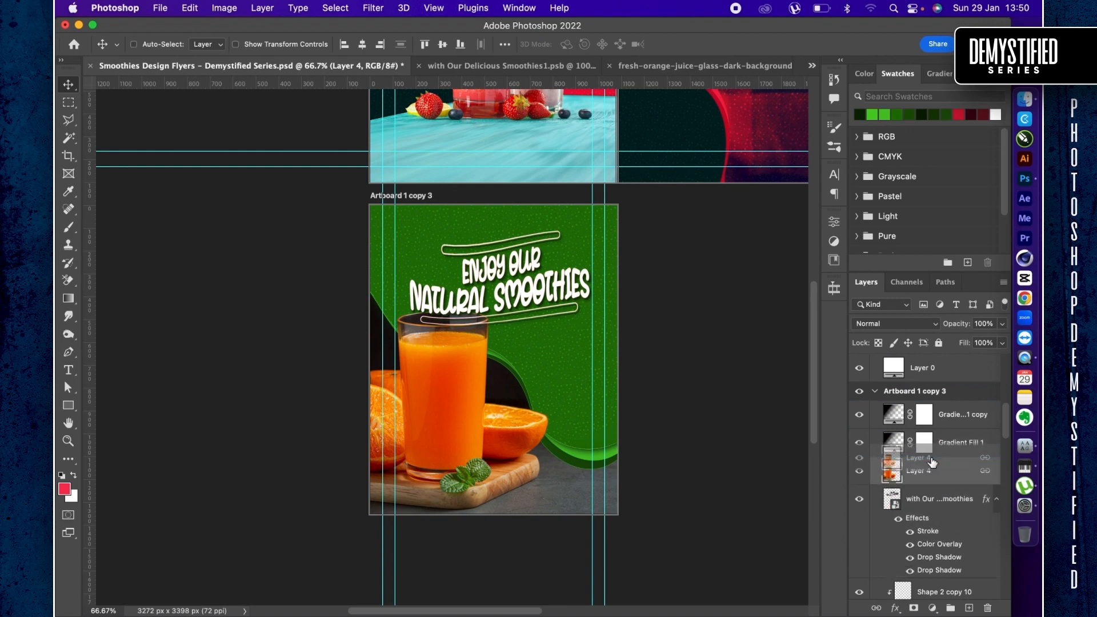
# - Set the Gradient Fill 1 copy layer's opacity to 100% and reposition its gradient on the artboard
pyautogui.click(859, 417)
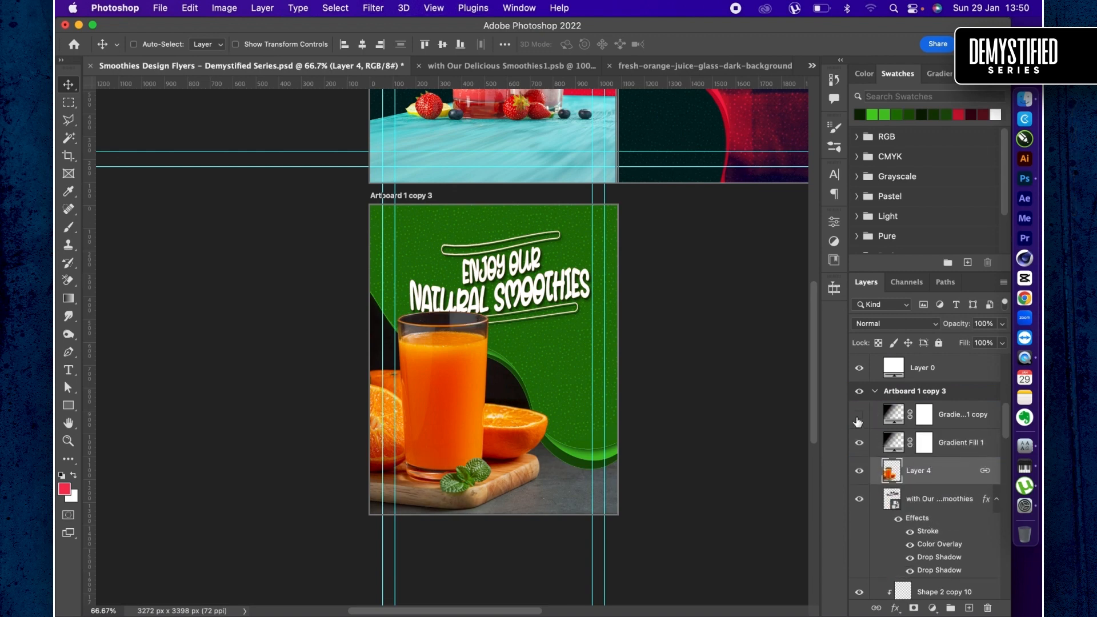
pyautogui.click(894, 422)
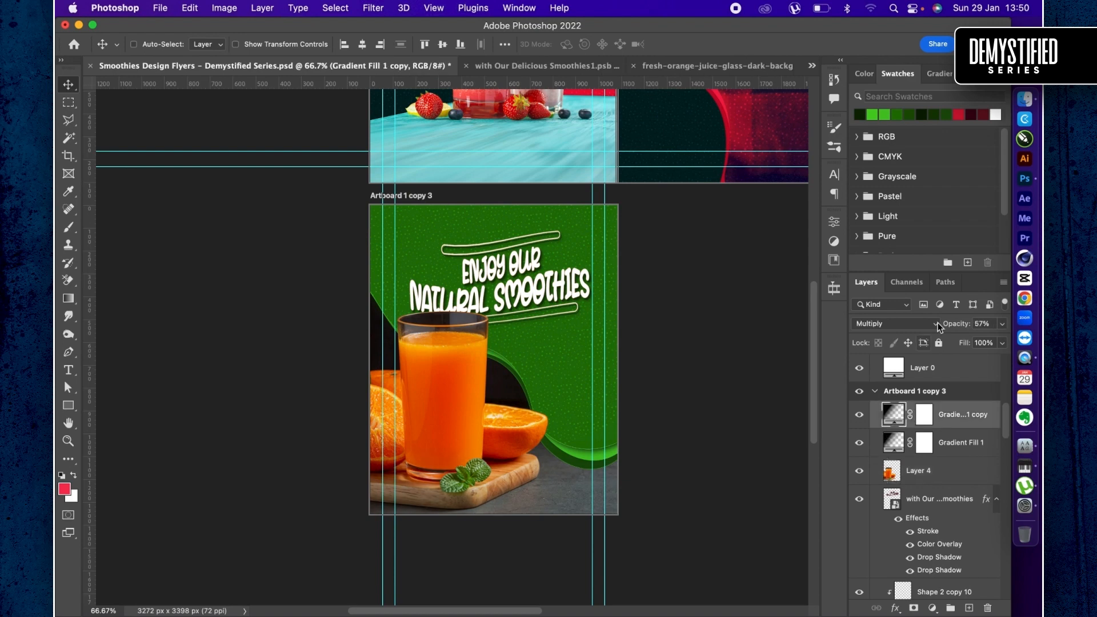
pyautogui.press('0')
pyautogui.doubleClick(891, 417)
pyautogui.moveTo(506, 434); pyautogui.dragTo(516, 384)
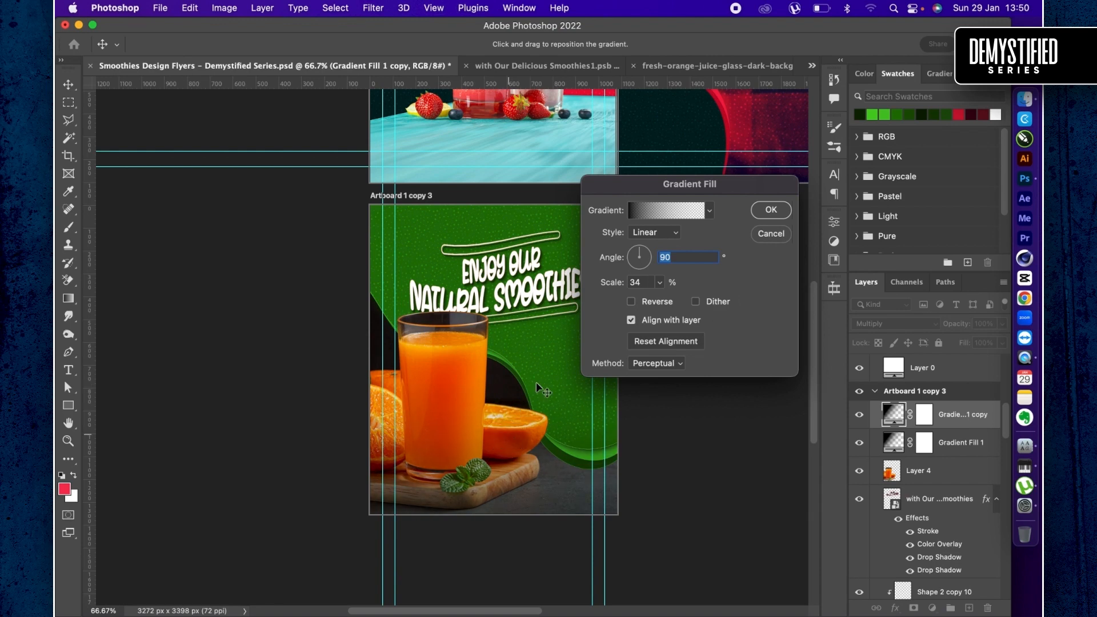
pyautogui.press('Return')
# - Start a polygonal lasso outline on Layer 4, running outside the glass rim from its right side over the top to the left
pyautogui.press('super+1')
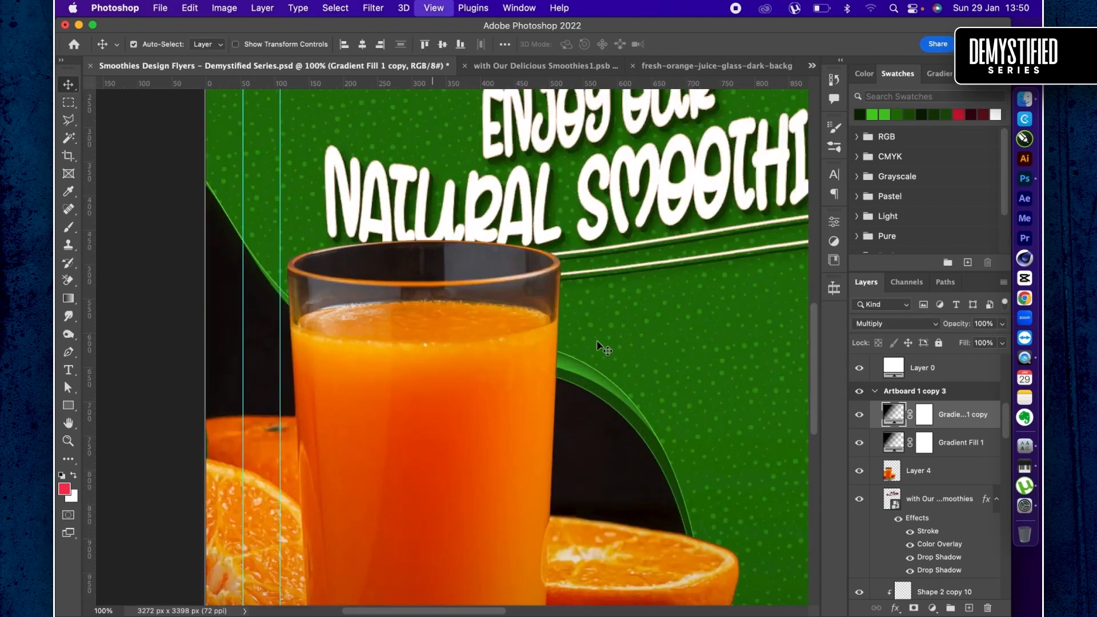
pyautogui.press('super+equal')
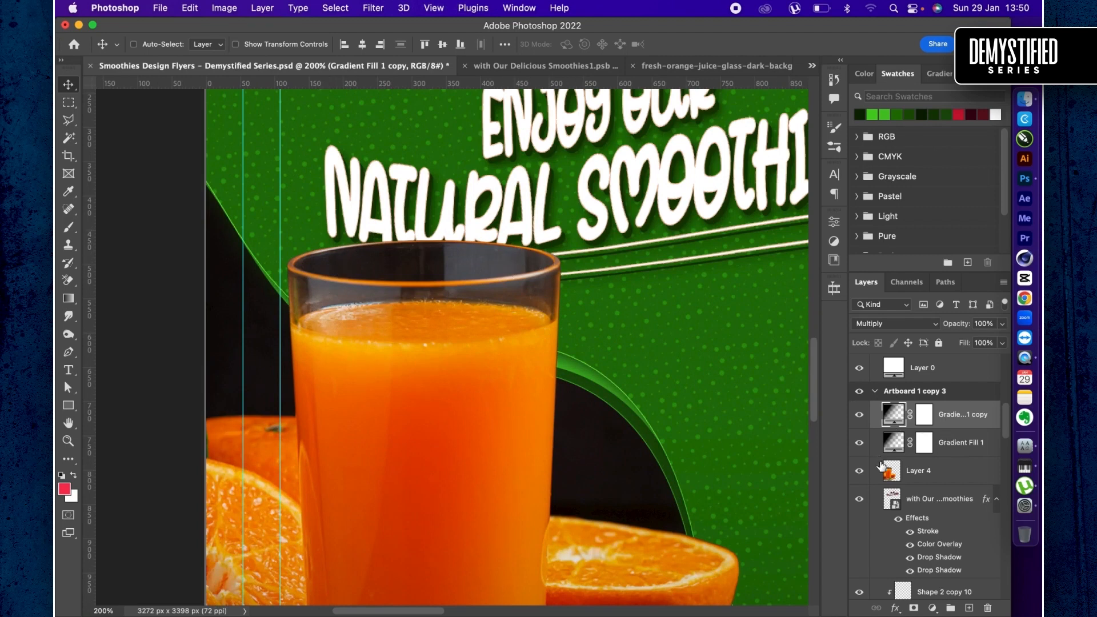
pyautogui.click(895, 476)
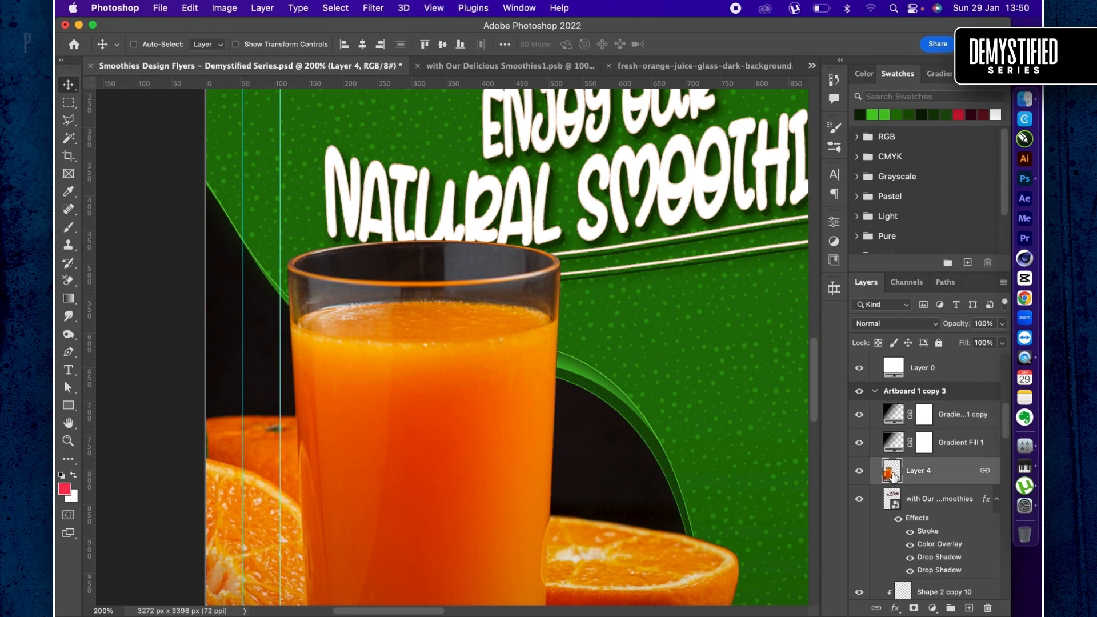
pyautogui.press('l')
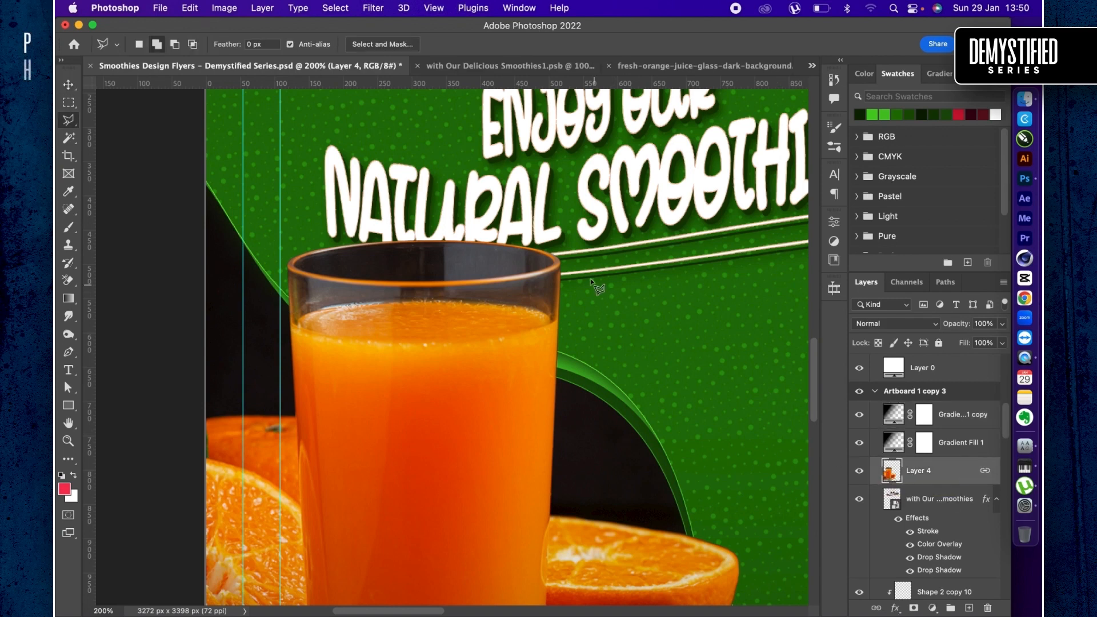
pyautogui.click(572, 262)
pyautogui.click(467, 215)
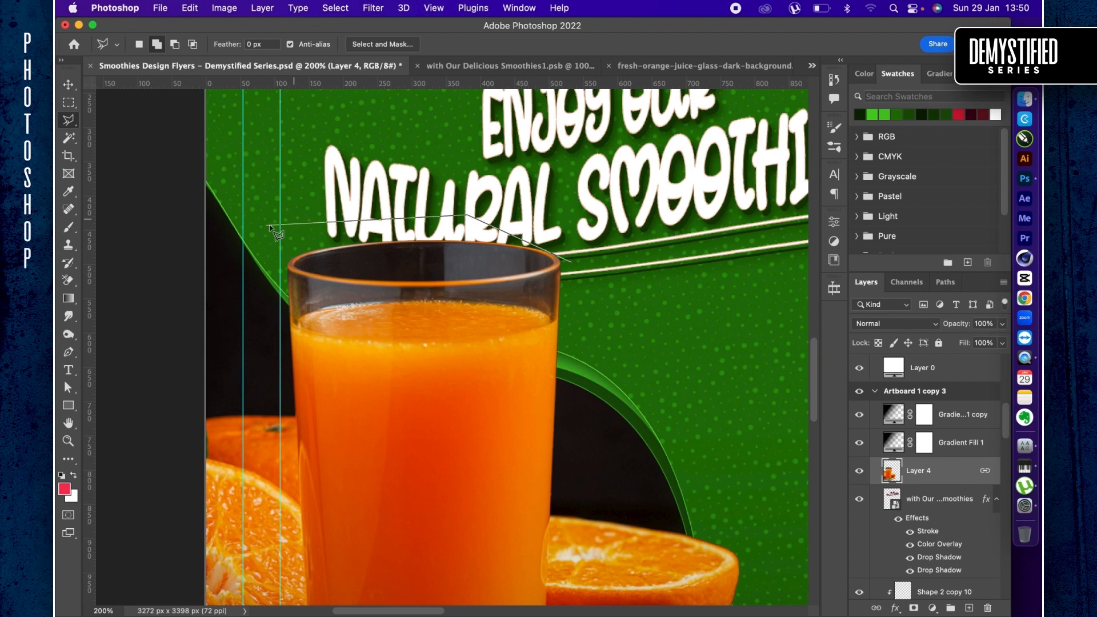
pyautogui.click(273, 226)
pyautogui.scroll(1, 271, 292)
pyautogui.scroll(2, 270, 292)
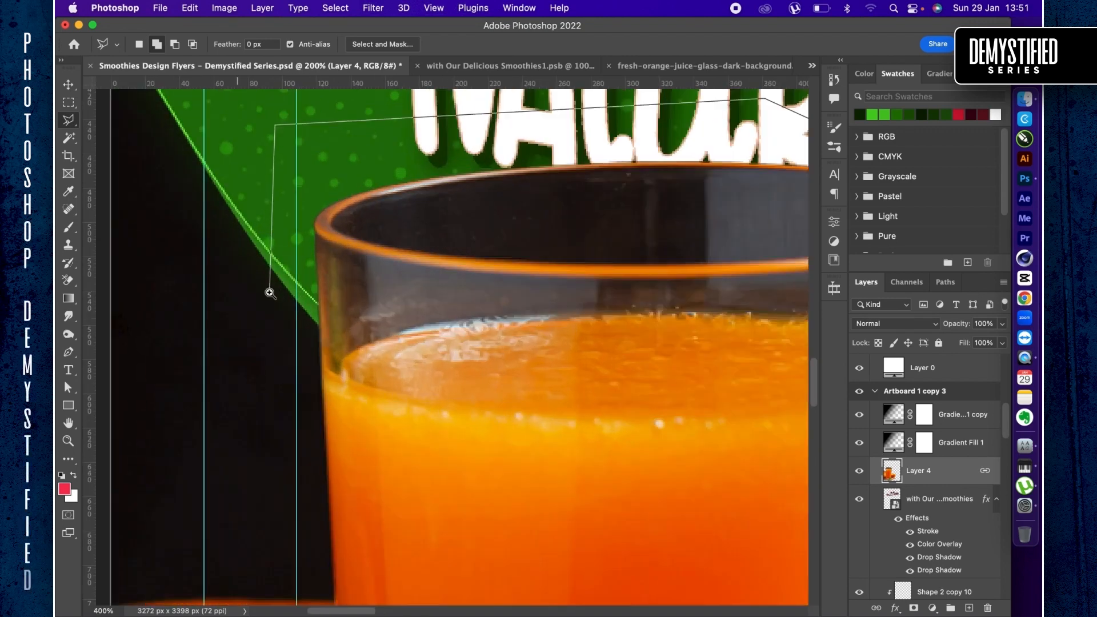
pyautogui.click(269, 292)
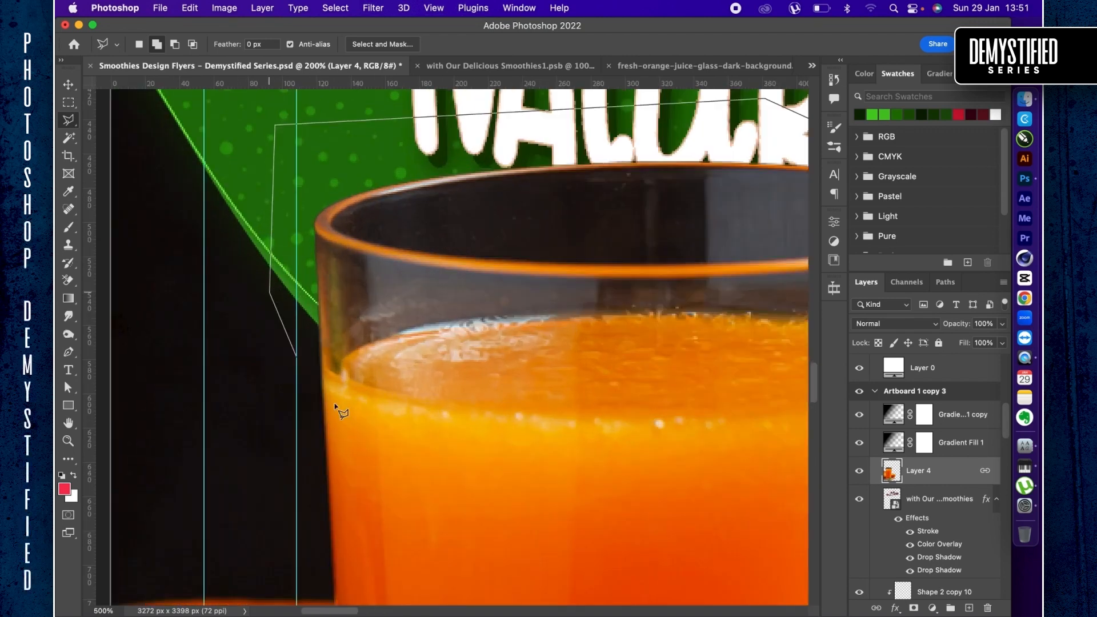
# - Trace the lasso outline along the juice's back surface edge from the glass's left wall to its right wall
pyautogui.click(345, 363)
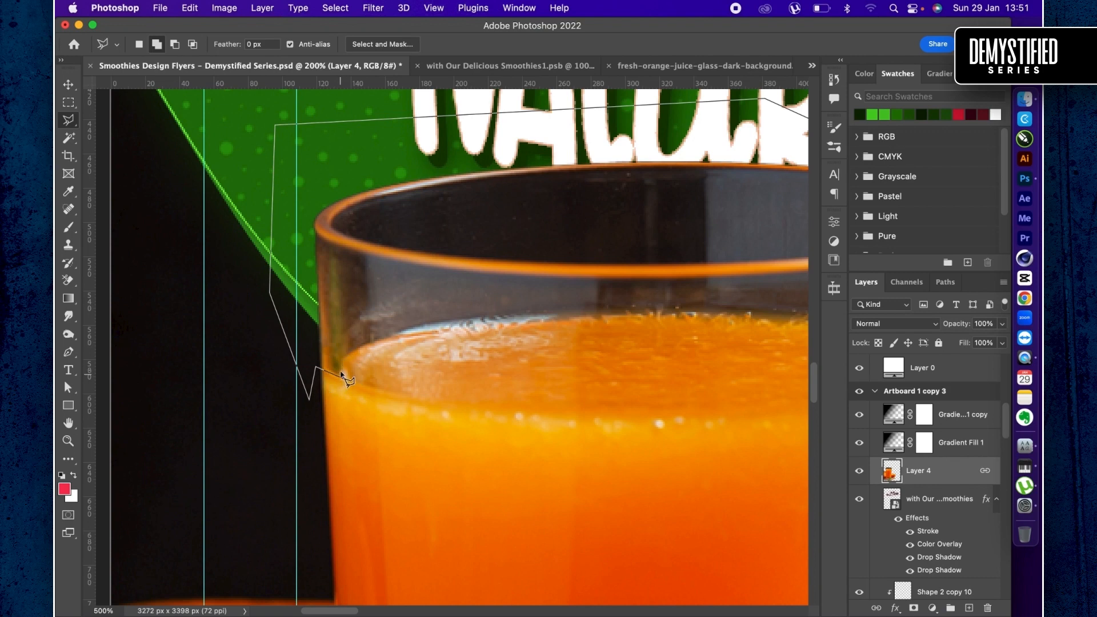
pyautogui.click(345, 377)
pyautogui.click(359, 349)
pyautogui.click(454, 324)
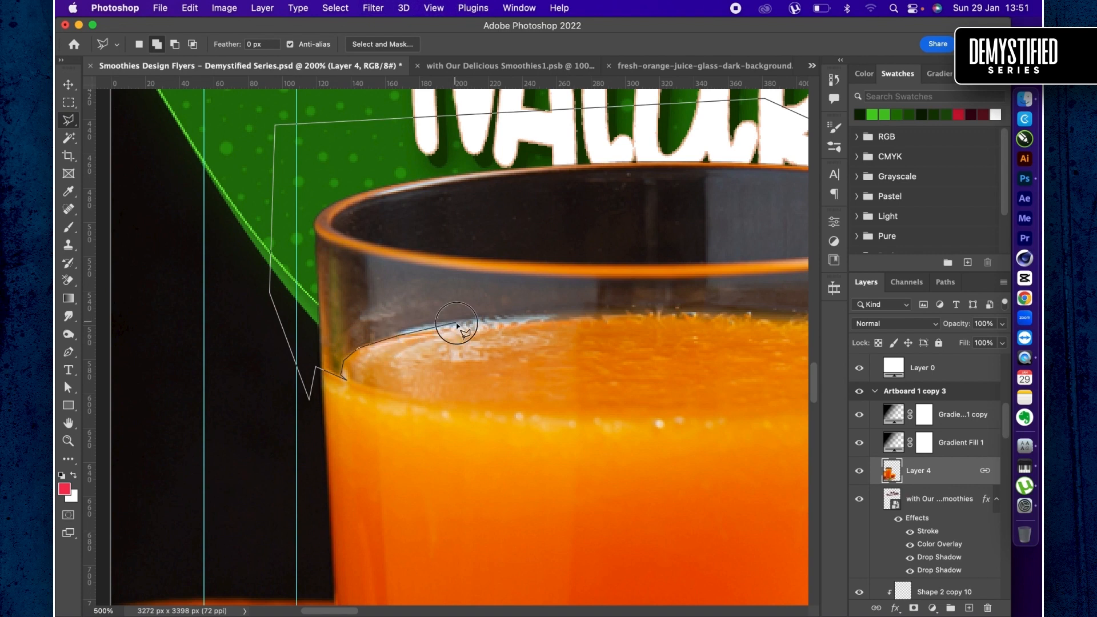
pyautogui.click(570, 317)
pyautogui.hscroll(5, 570, 317)
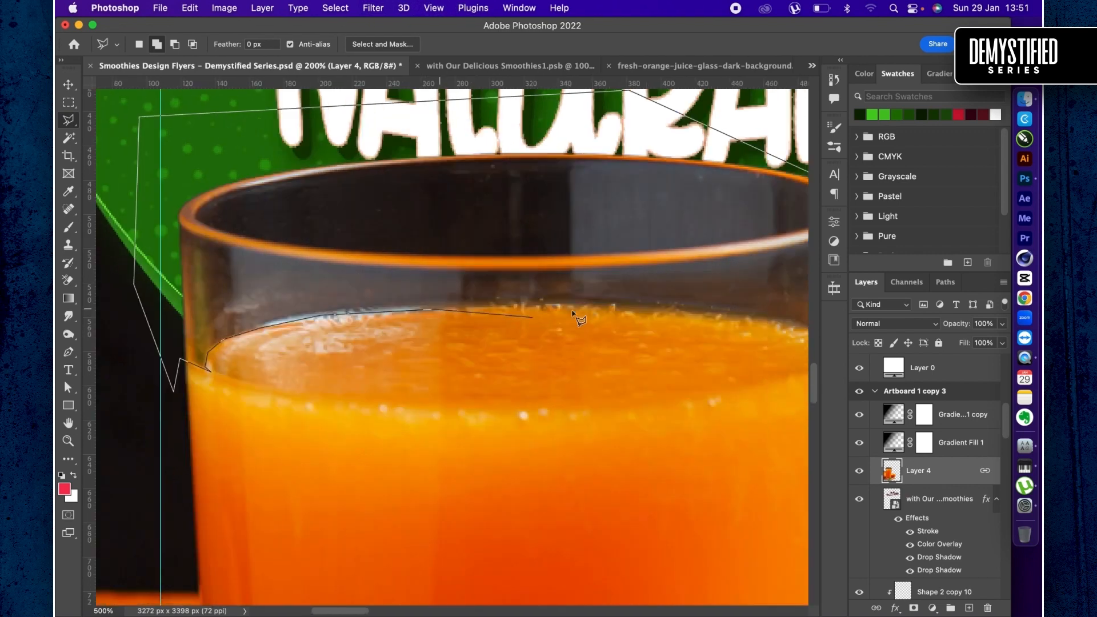
pyautogui.click(635, 311)
pyautogui.hscroll(7, 635, 313)
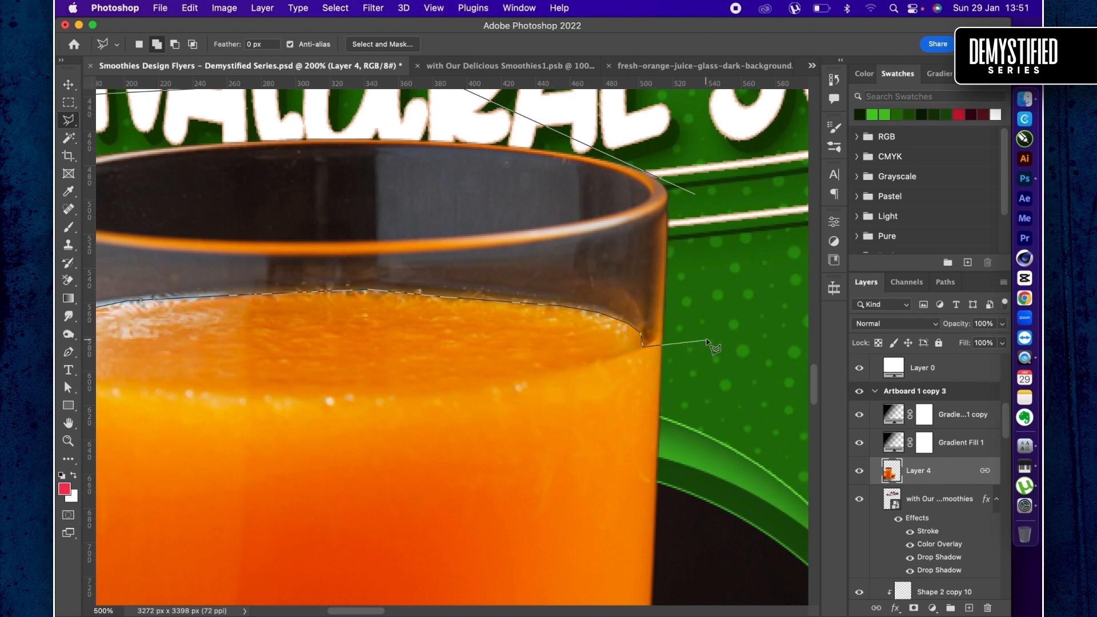
# - Close the outline outside the glass's right side and cut the selected empty upper part of the glass to a new layer
pyautogui.press('Escape')
pyautogui.doubleClick(734, 289)
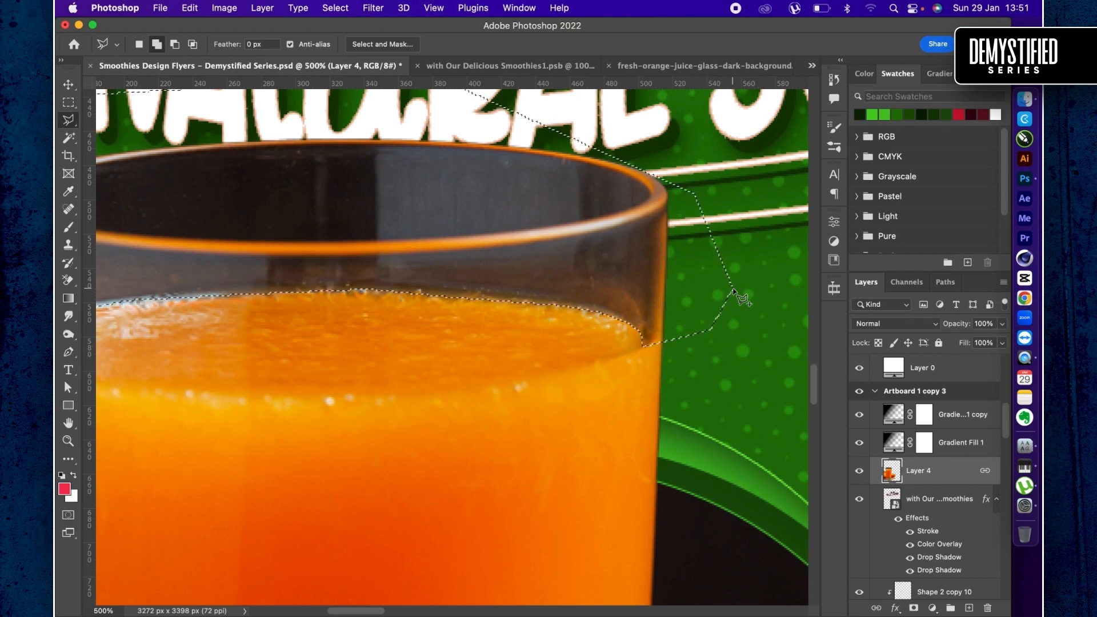
pyautogui.rightClick(514, 260)
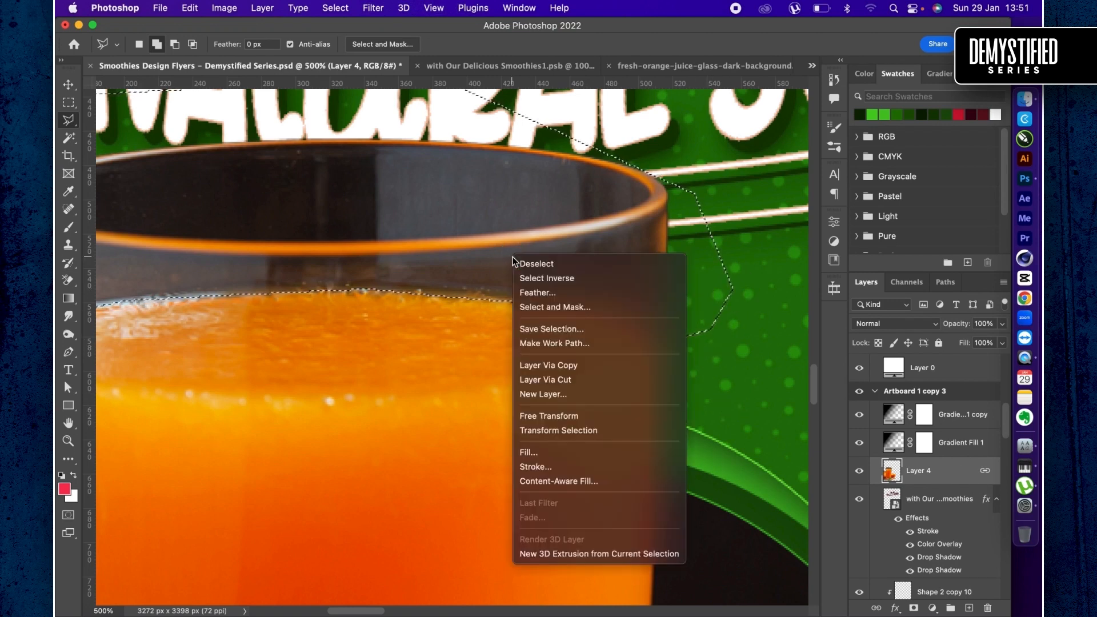
pyautogui.click(547, 379)
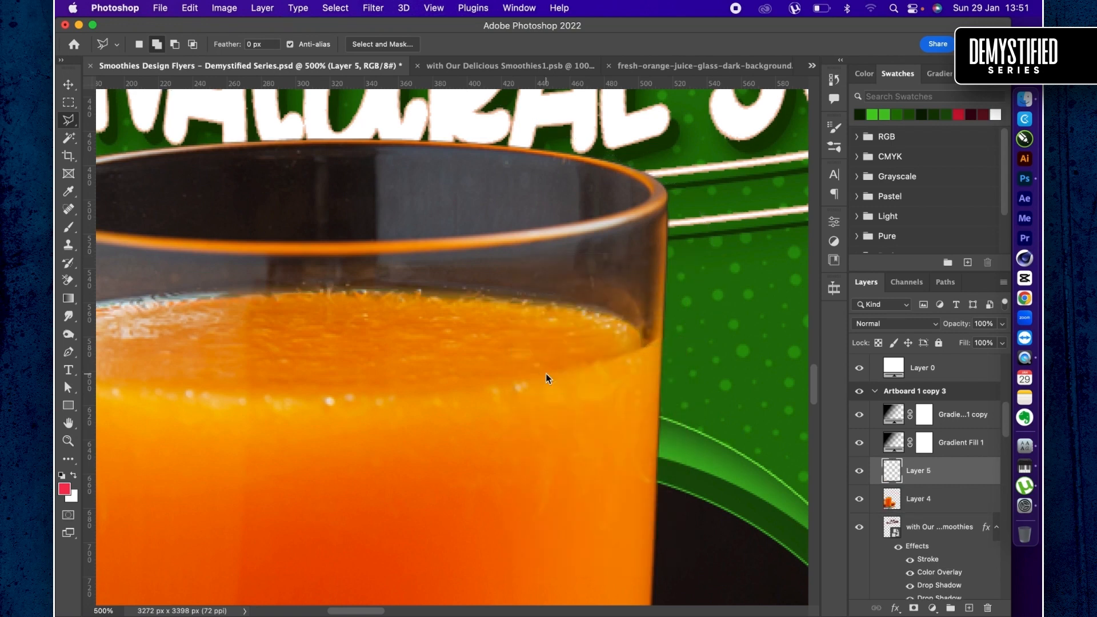
# - Compare the glass with its cut-out upper part hidden and shown, and undo the cut to restore the lasso selection
pyautogui.click(859, 471)
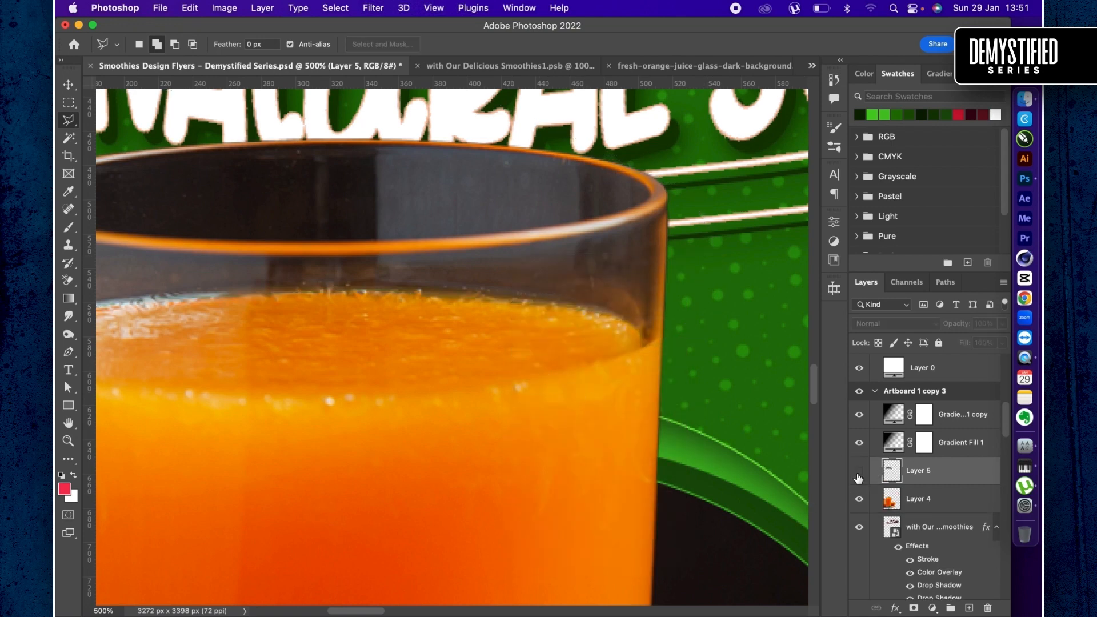
pyautogui.click(859, 472)
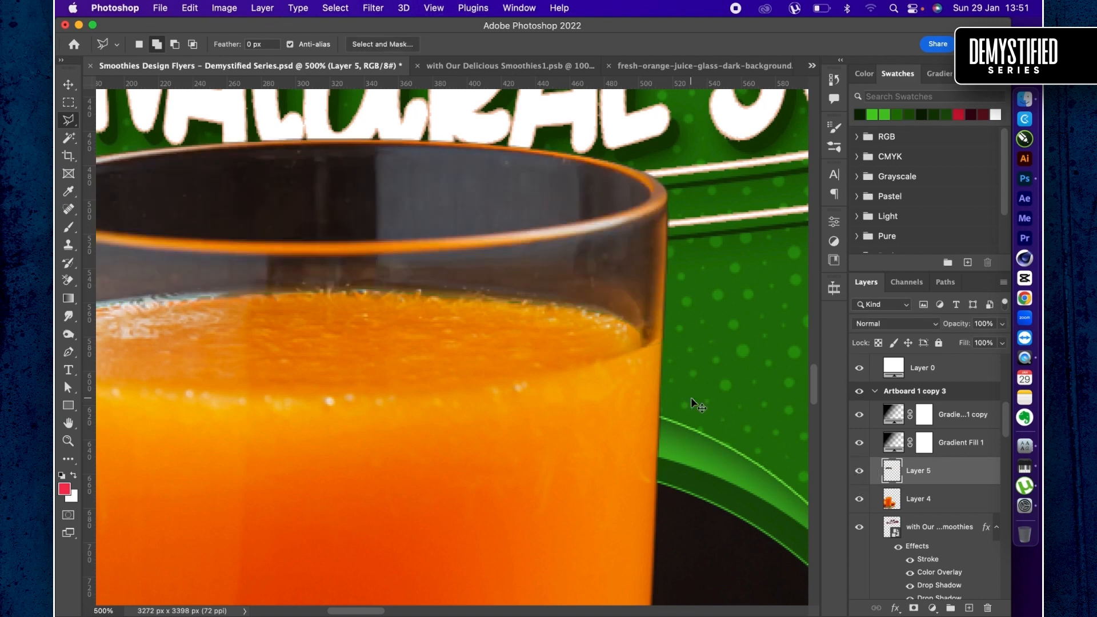
pyautogui.press('super+z')
pyautogui.press('super+shift+z')
pyautogui.press('super+z')
# - Feather the selection by 1 pixel and cut the glass's empty upper part to a new layer
pyautogui.rightClick(575, 253)
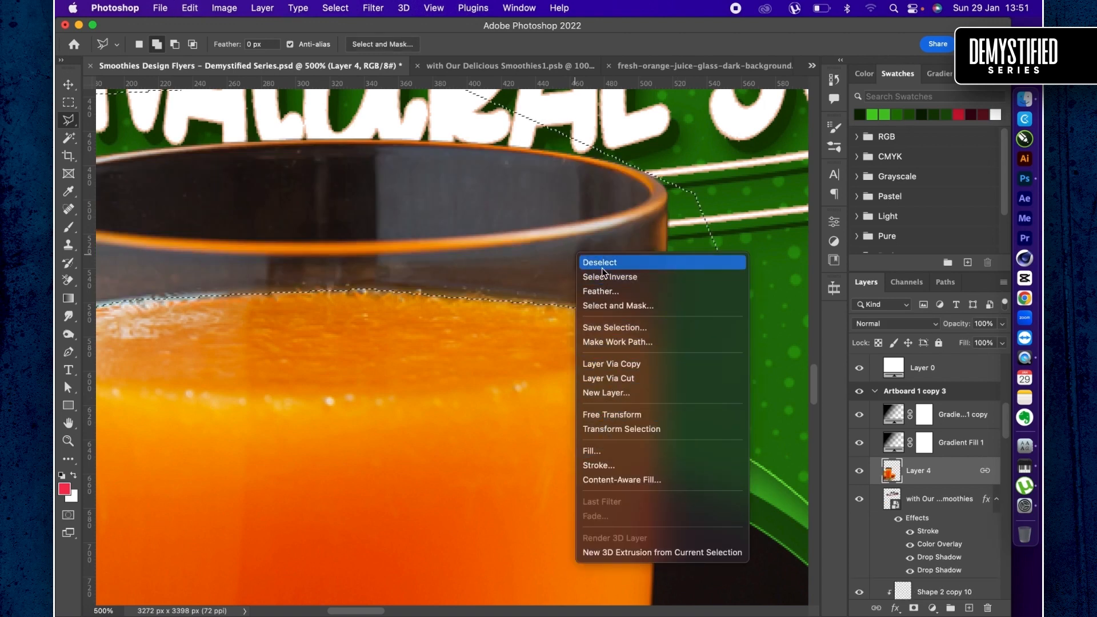
pyautogui.click(602, 289)
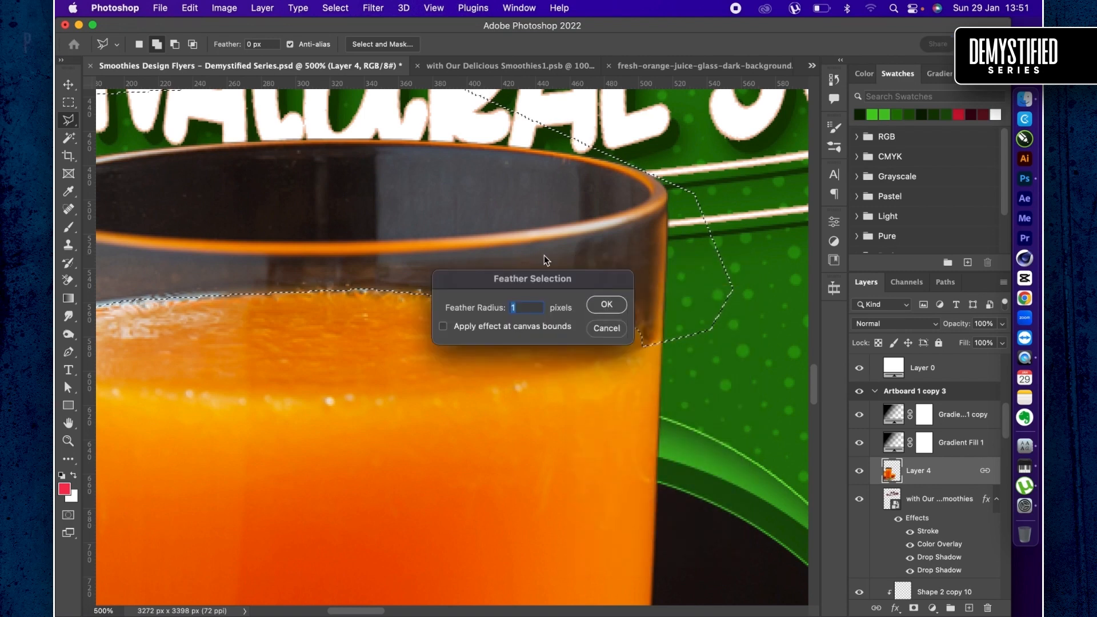
pyautogui.press('Return')
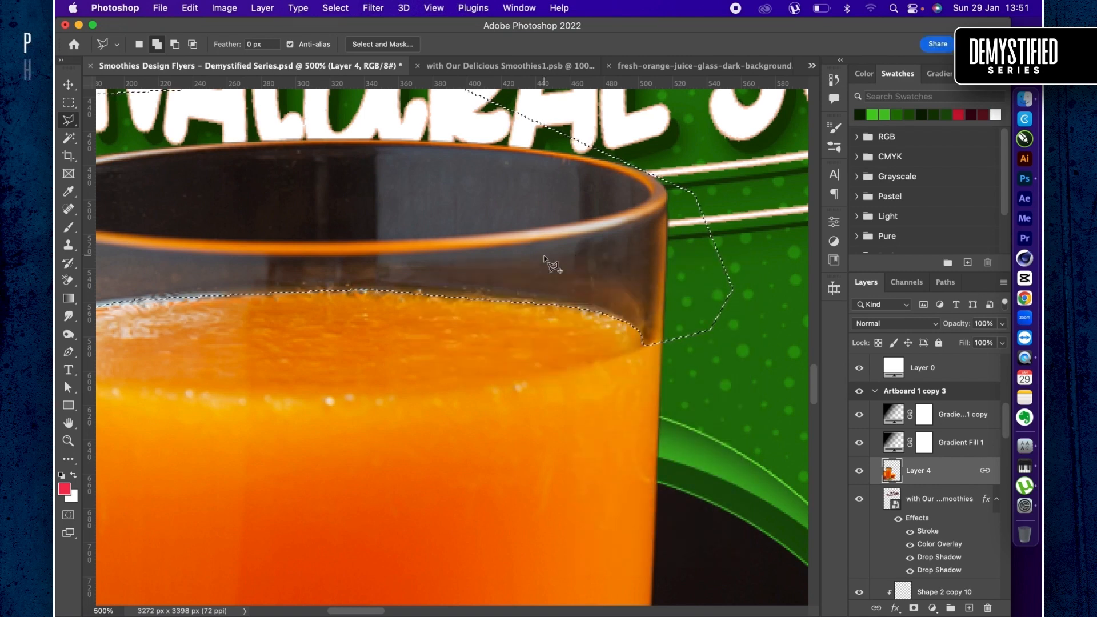
pyautogui.rightClick(513, 255)
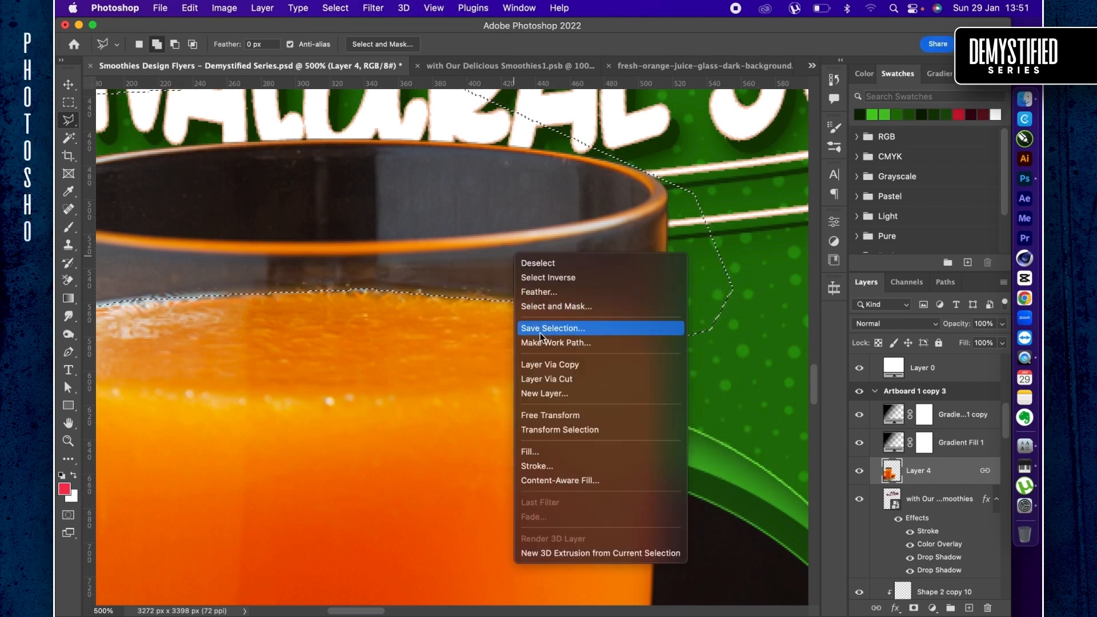
pyautogui.click(545, 379)
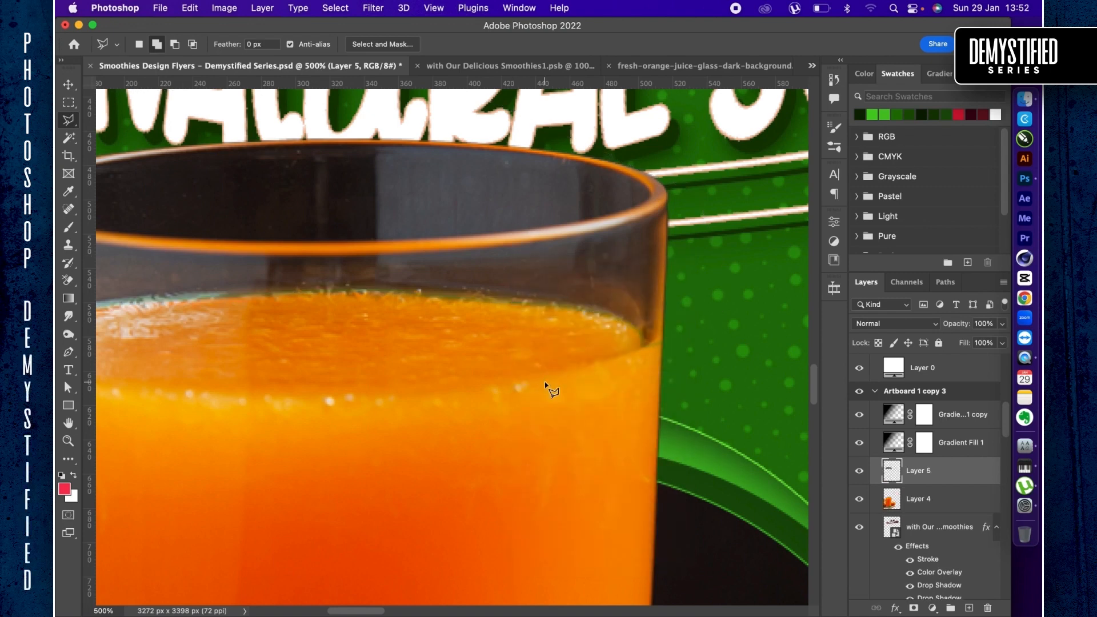
# - Set the blend mode of the glass's upper part on Layer 5 to Screen and compare the flyer with it hidden and shown
pyautogui.press('v')
pyautogui.hscroll(-10, 482, 366)
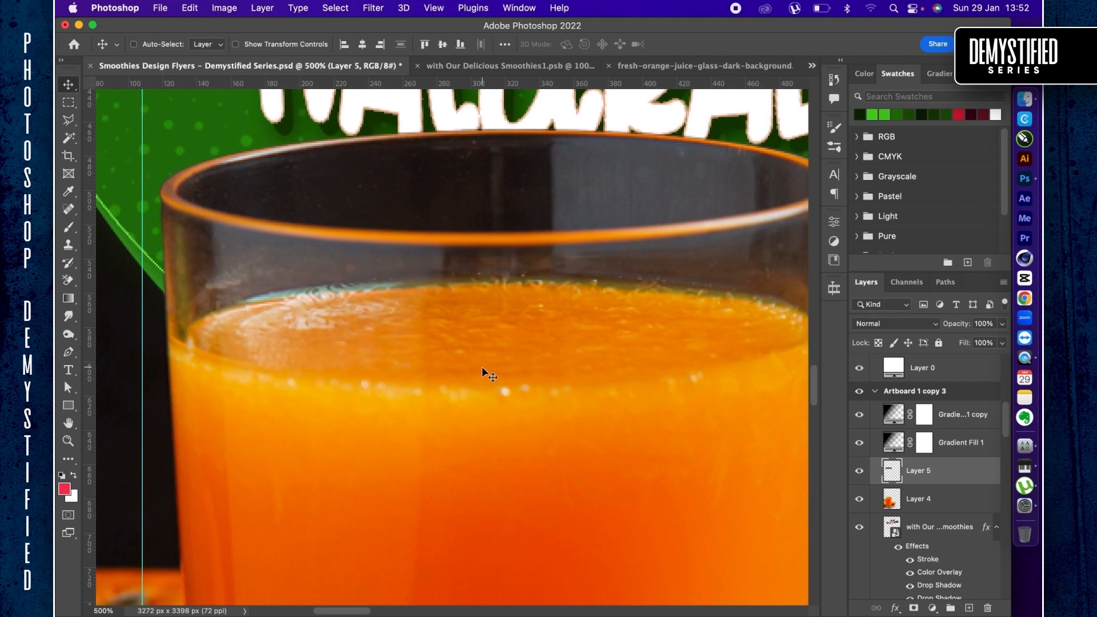
pyautogui.hscroll(2, 482, 369)
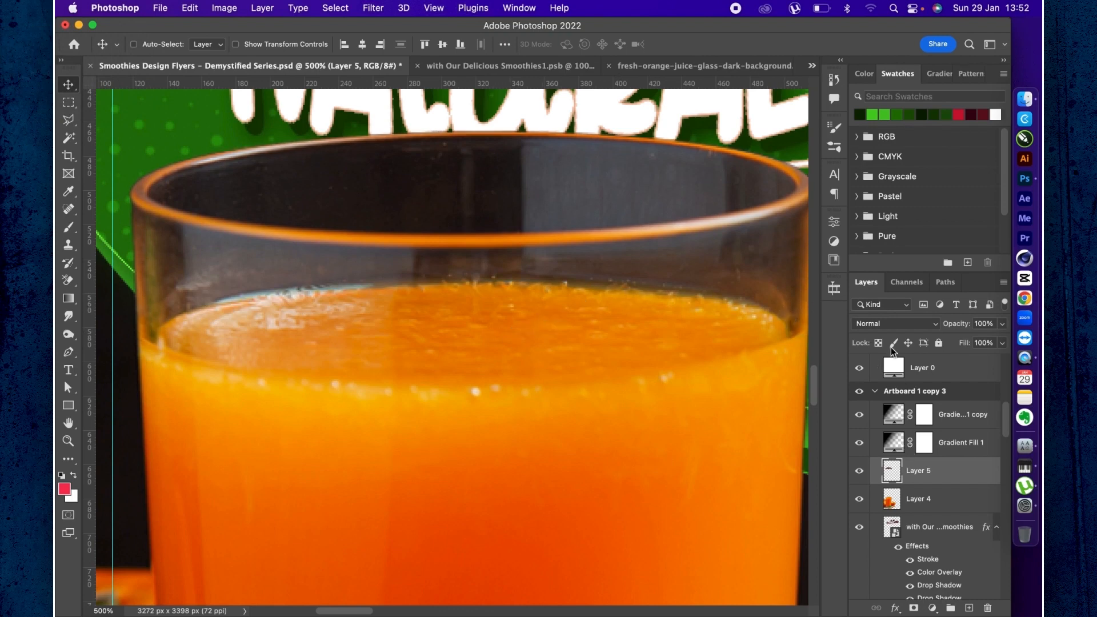
pyautogui.click(880, 322)
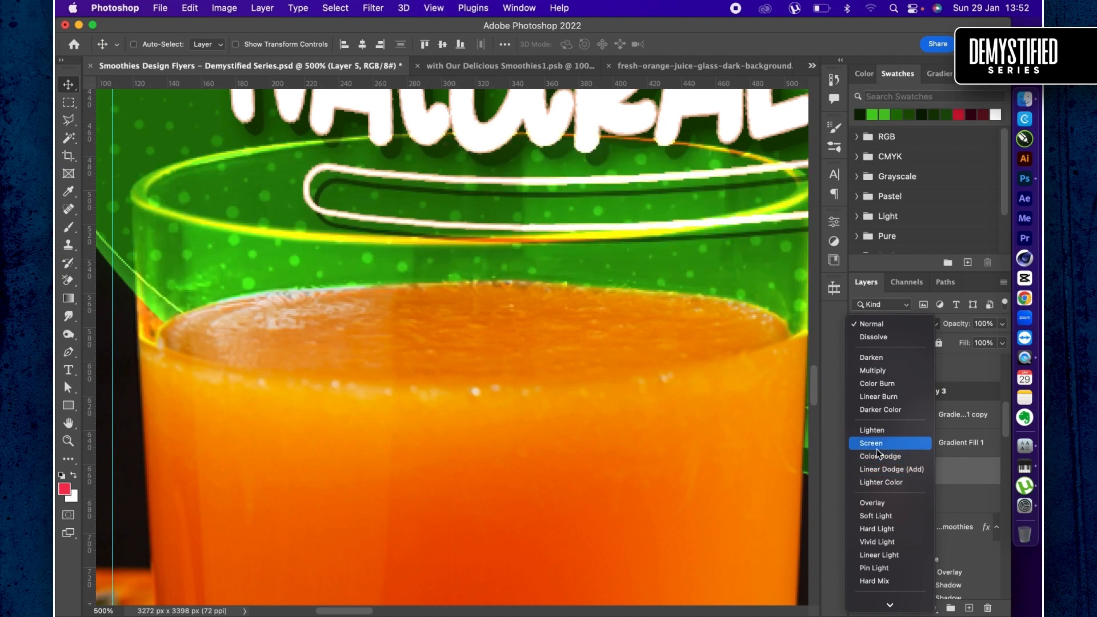
pyautogui.click(877, 449)
pyautogui.press('super+minus')
pyautogui.press('super+minus')
pyautogui.press('super+minus')
pyautogui.press('super+minus')
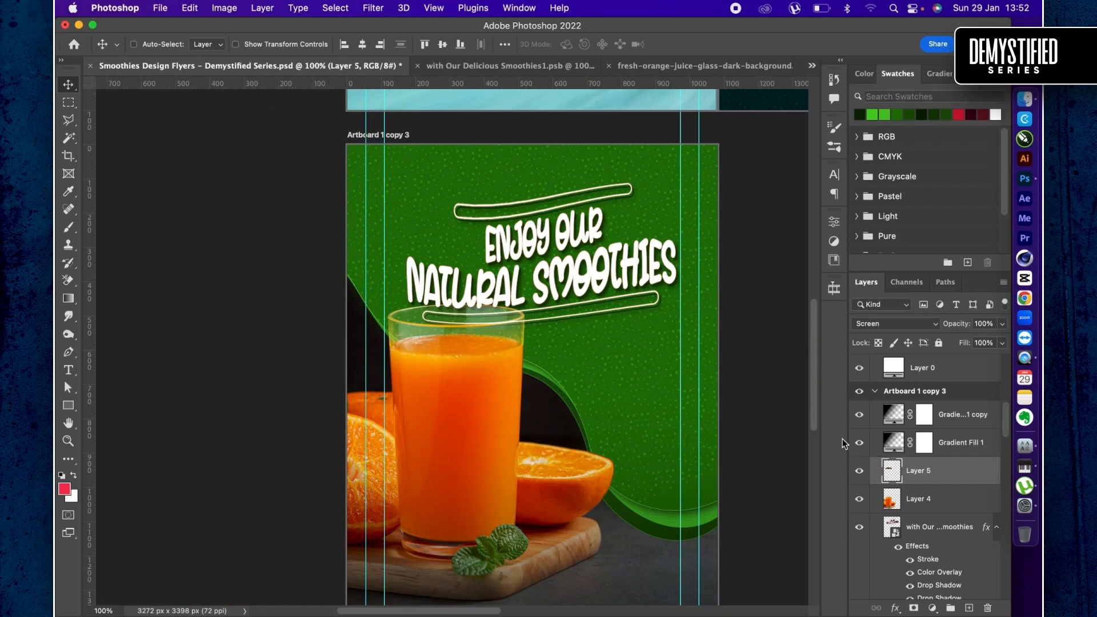
pyautogui.click(859, 473)
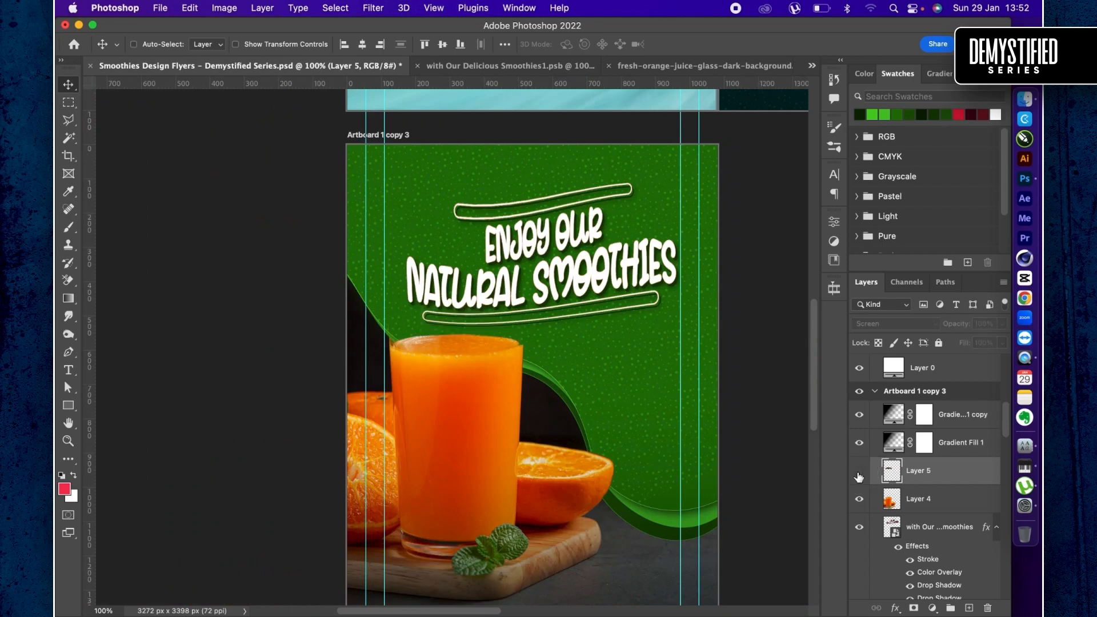
pyautogui.click(859, 472)
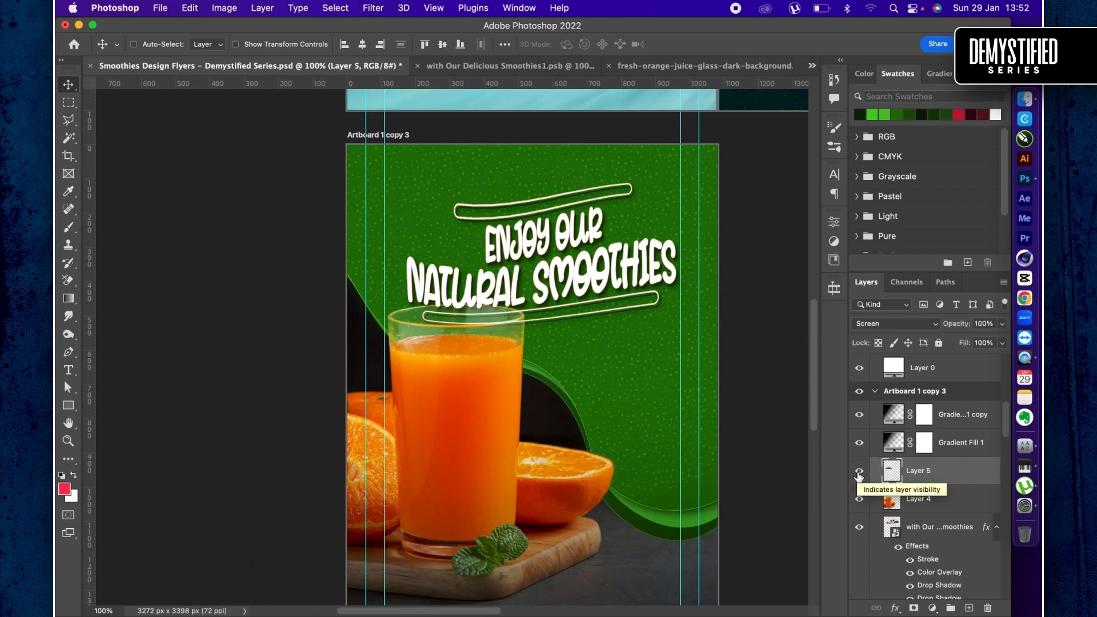
pyautogui.click(938, 527)
pyautogui.click(379, 9)
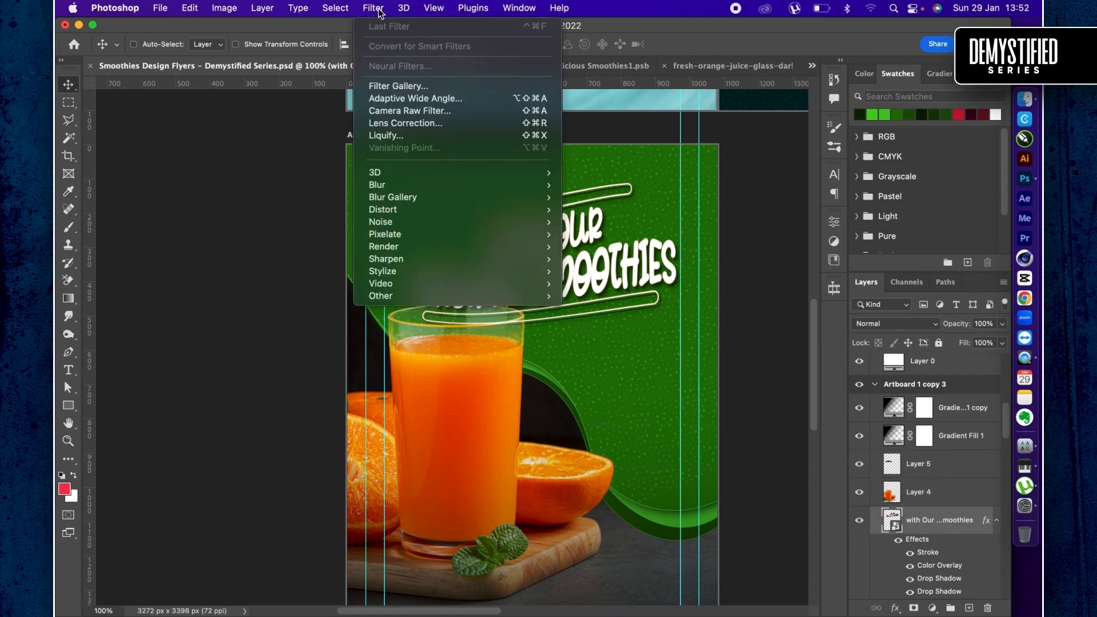
pyautogui.moveTo(431, 186)
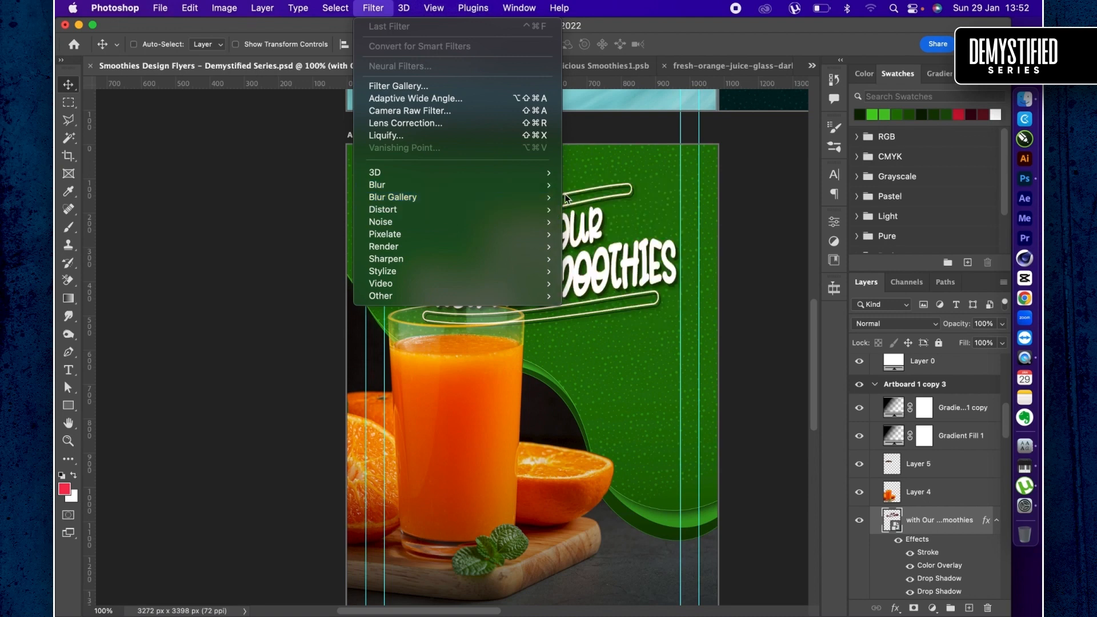
pyautogui.moveTo(553, 186)
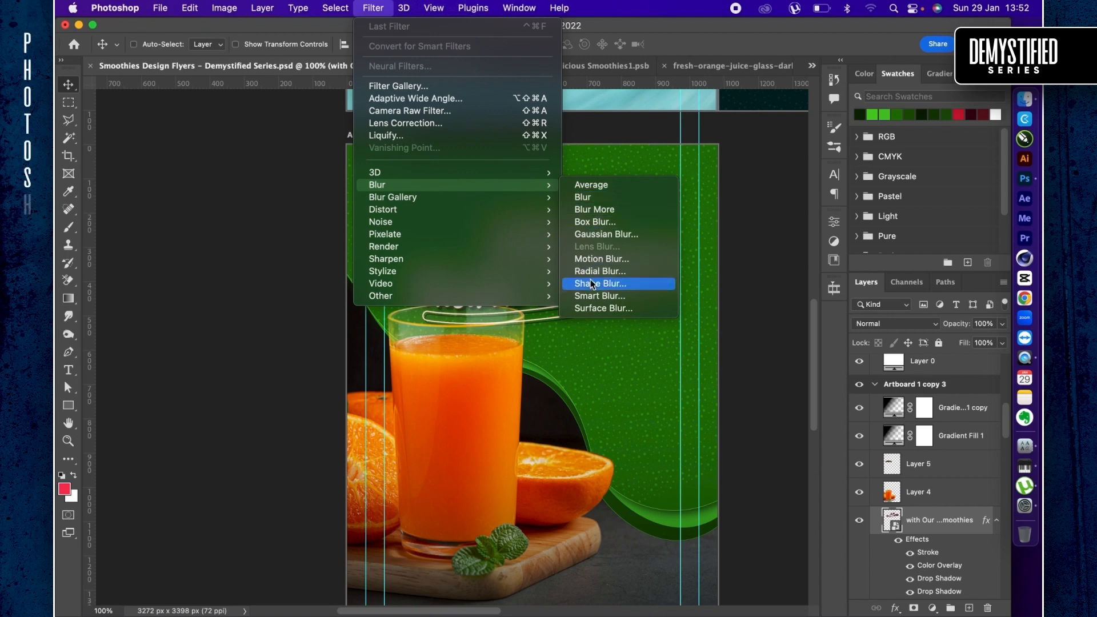
pyautogui.click(595, 234)
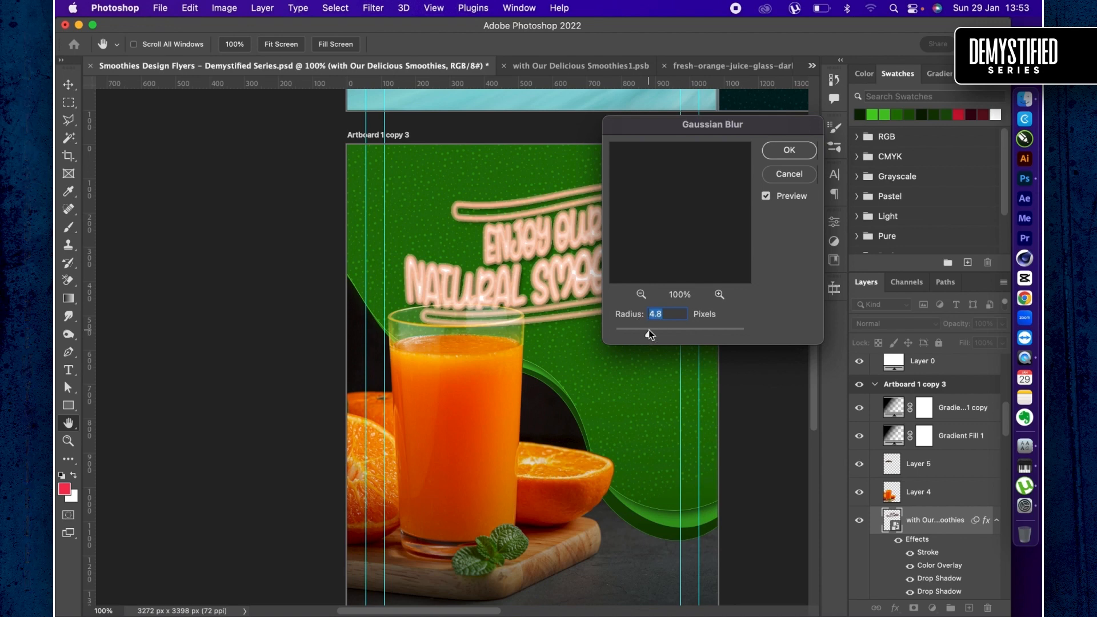
pyautogui.click(790, 174)
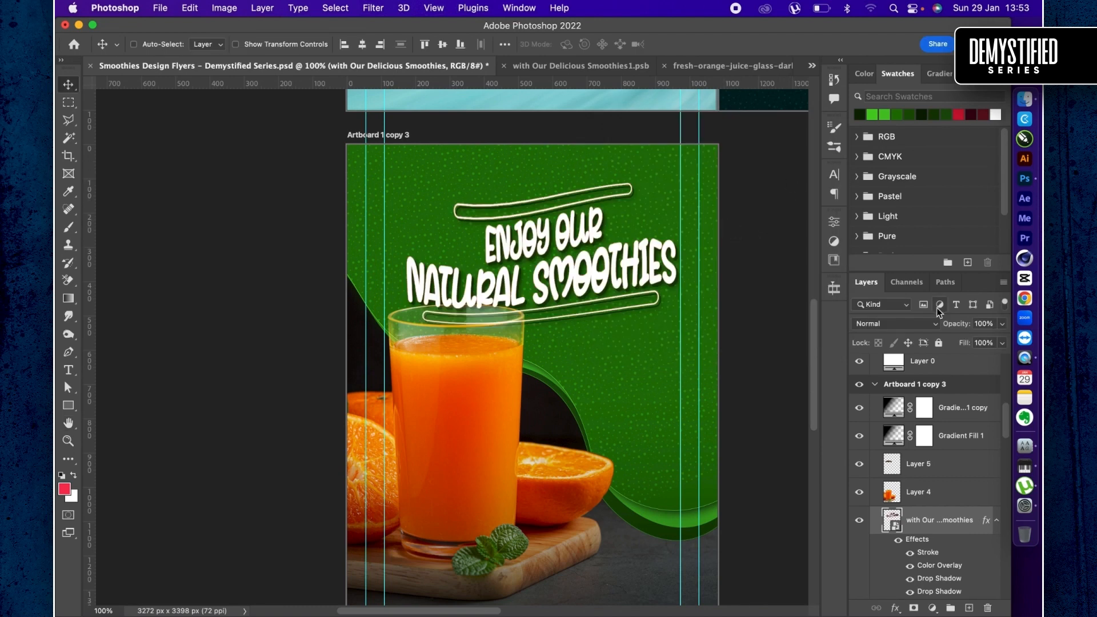
# - Change the Shape 1 curve's fill to orange #fdae25, starting from a color sampled from the juice
pyautogui.scroll(-3, 529, 403)
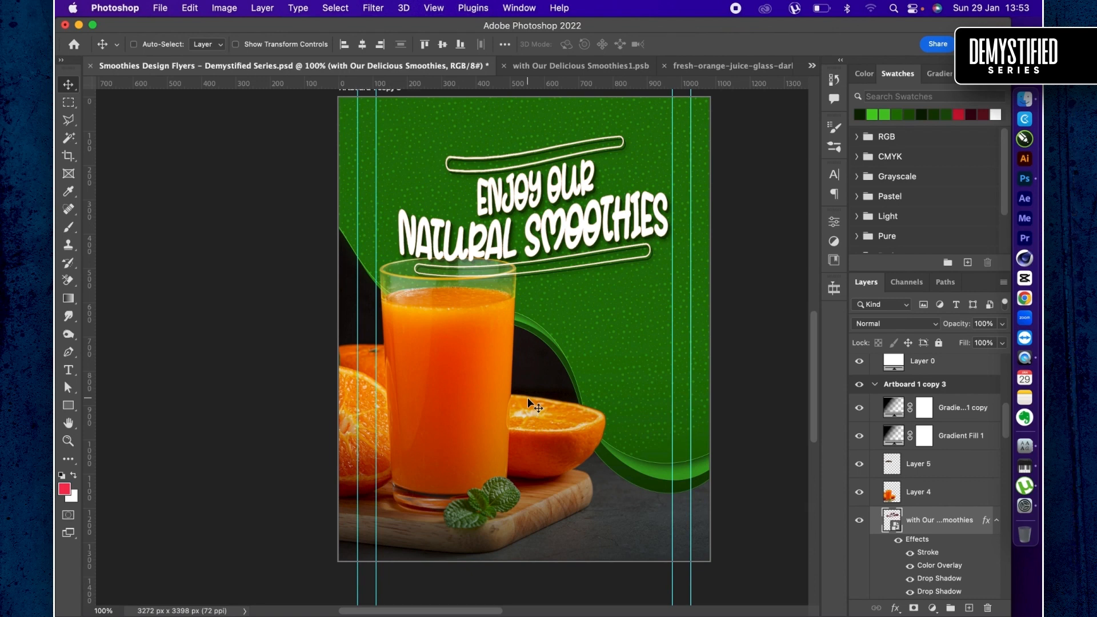
pyautogui.scroll(-5, 935, 540)
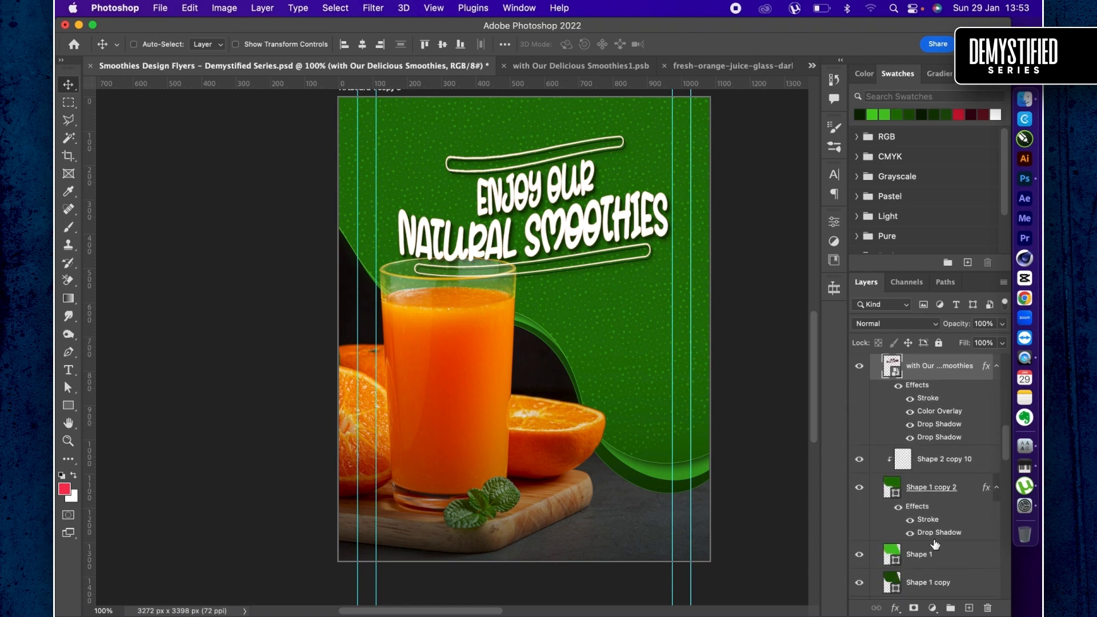
pyautogui.click(926, 560)
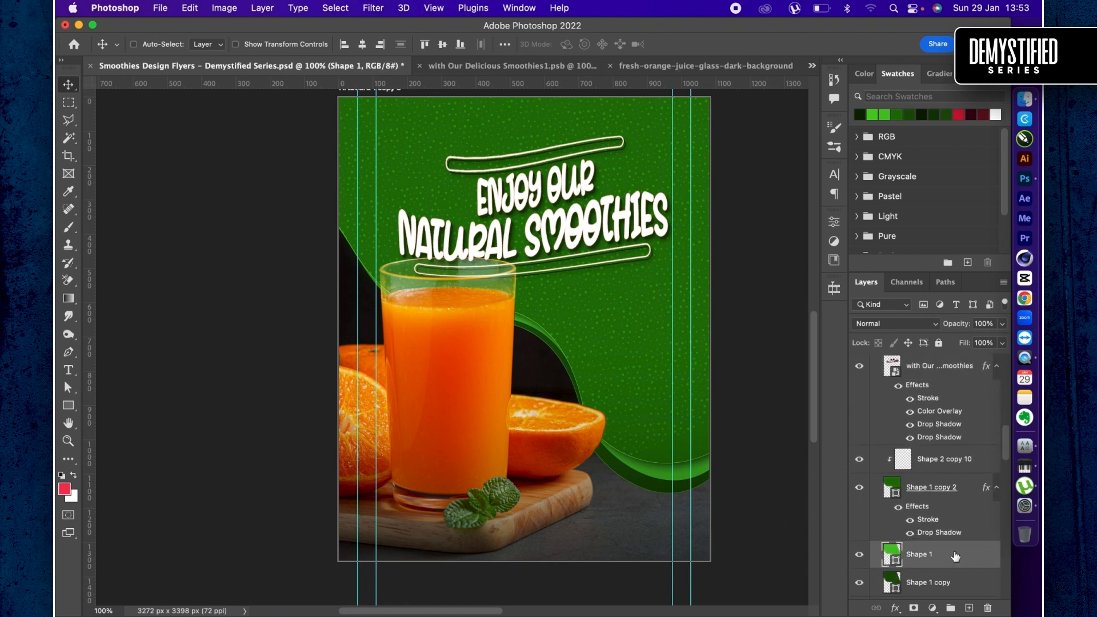
pyautogui.click(861, 555)
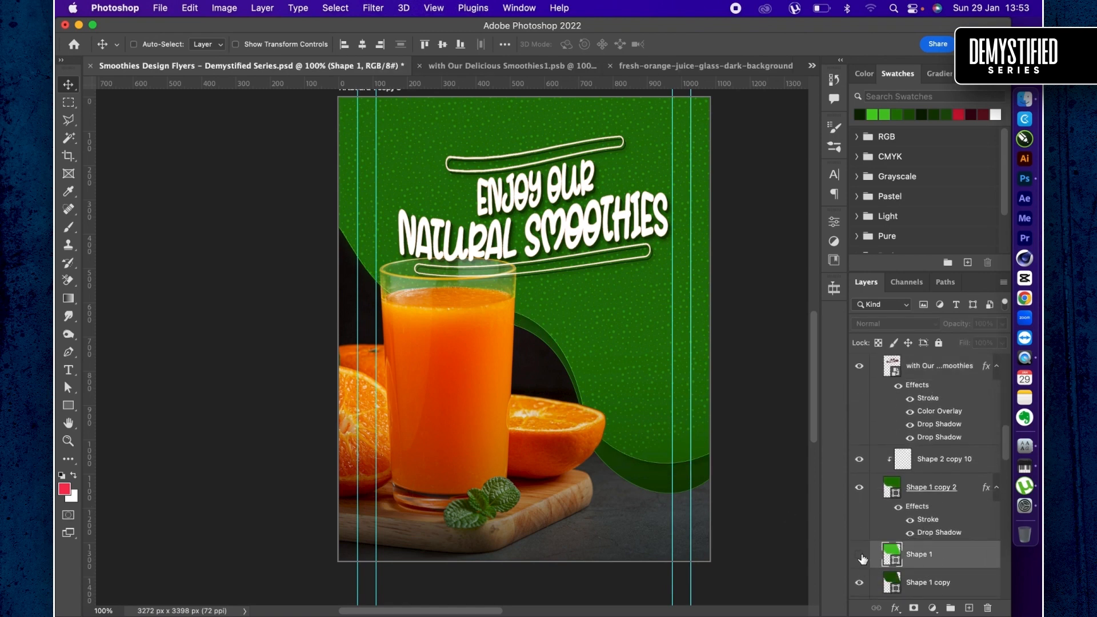
pyautogui.click(860, 556)
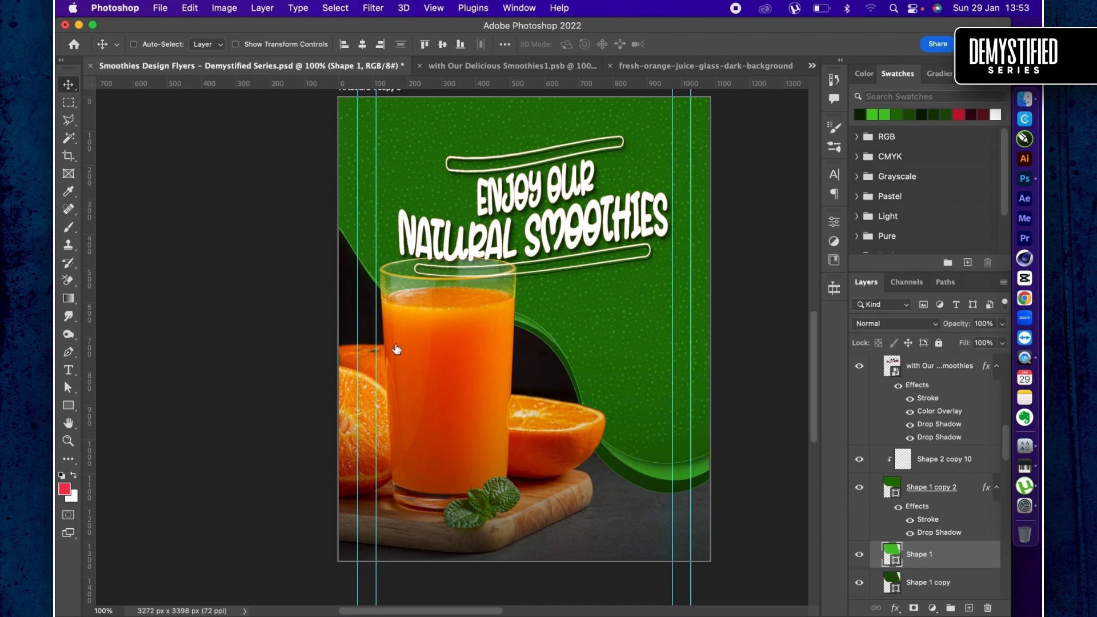
pyautogui.click(432, 320)
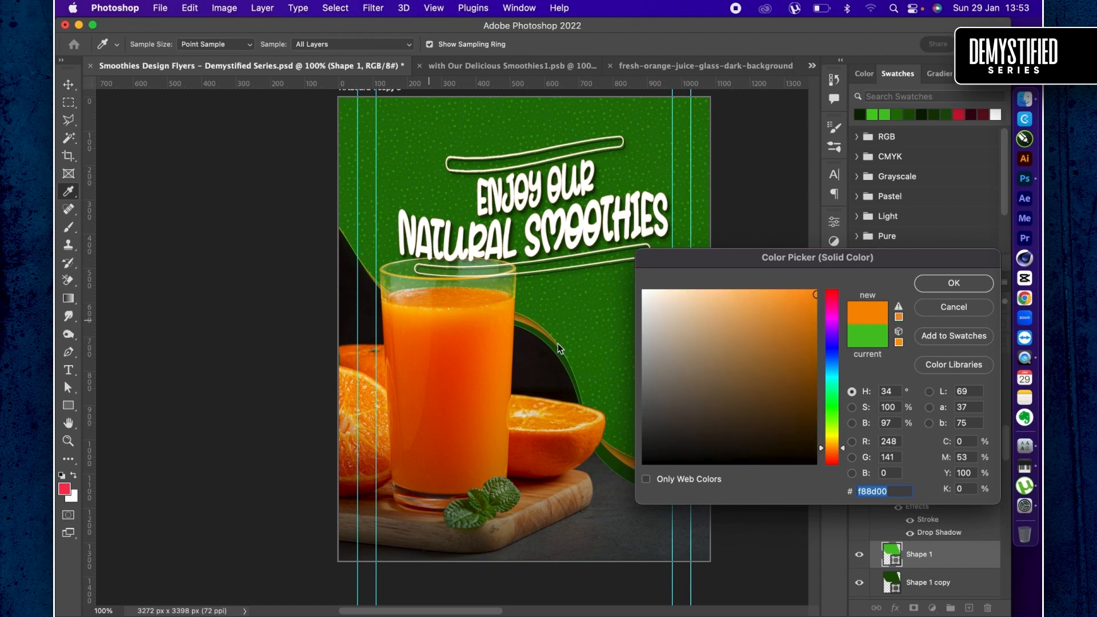
pyautogui.hscroll(5, 480, 377)
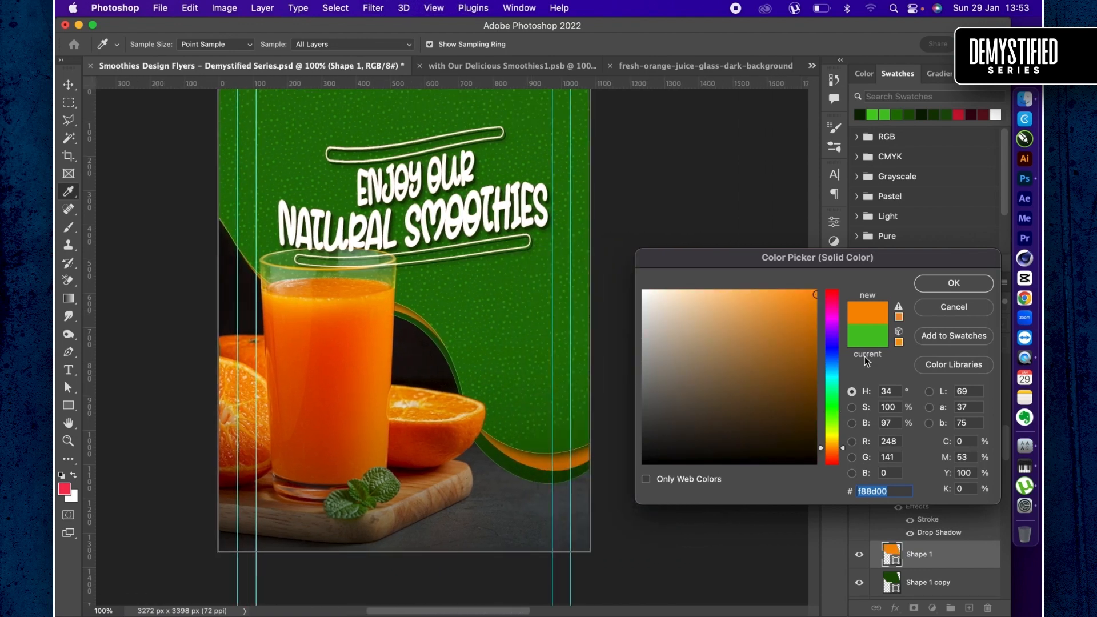
pyautogui.moveTo(833, 446); pyautogui.dragTo(833, 444)
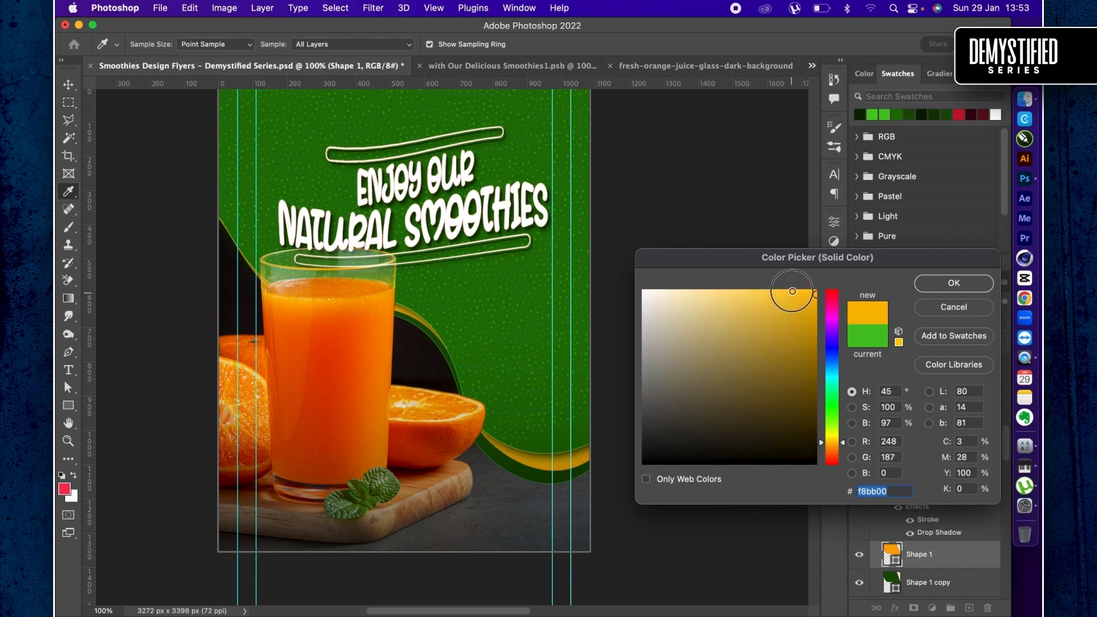
pyautogui.click(792, 292)
pyautogui.moveTo(940, 304)
pyautogui.mouseDown()
pyautogui.moveTo(813, 450)
pyautogui.moveTo(792, 291)
pyautogui.mouseUp()
pyautogui.click(834, 446)
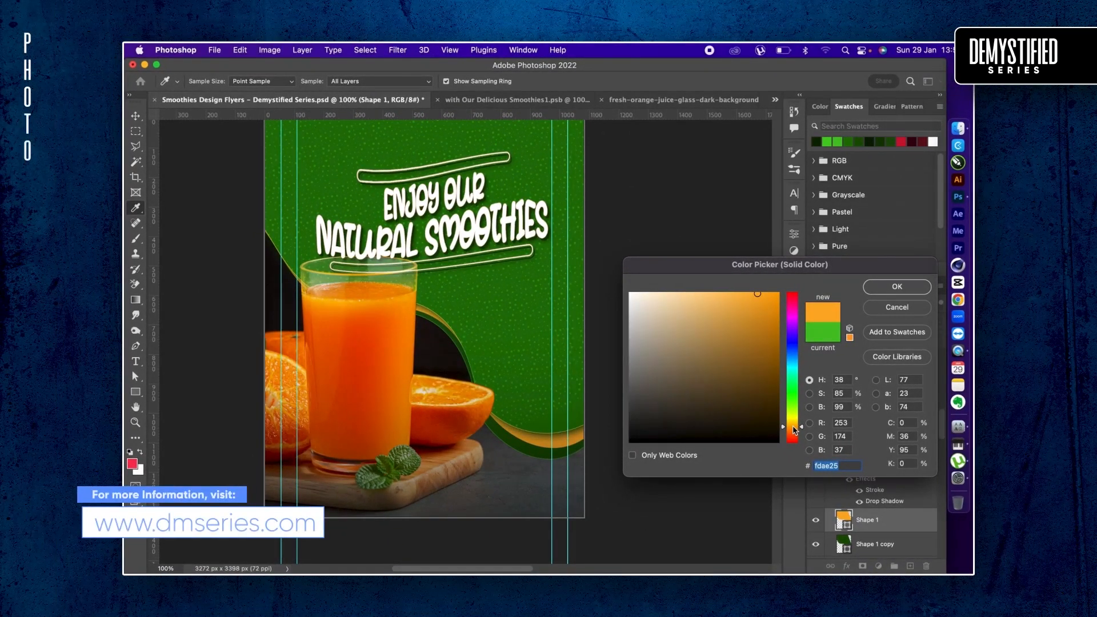
pyautogui.press('Return')
# - Draw a rectangle about 219 × 249 px on the green flyer, right of the glass and below the headline
pyautogui.press('super+minus')
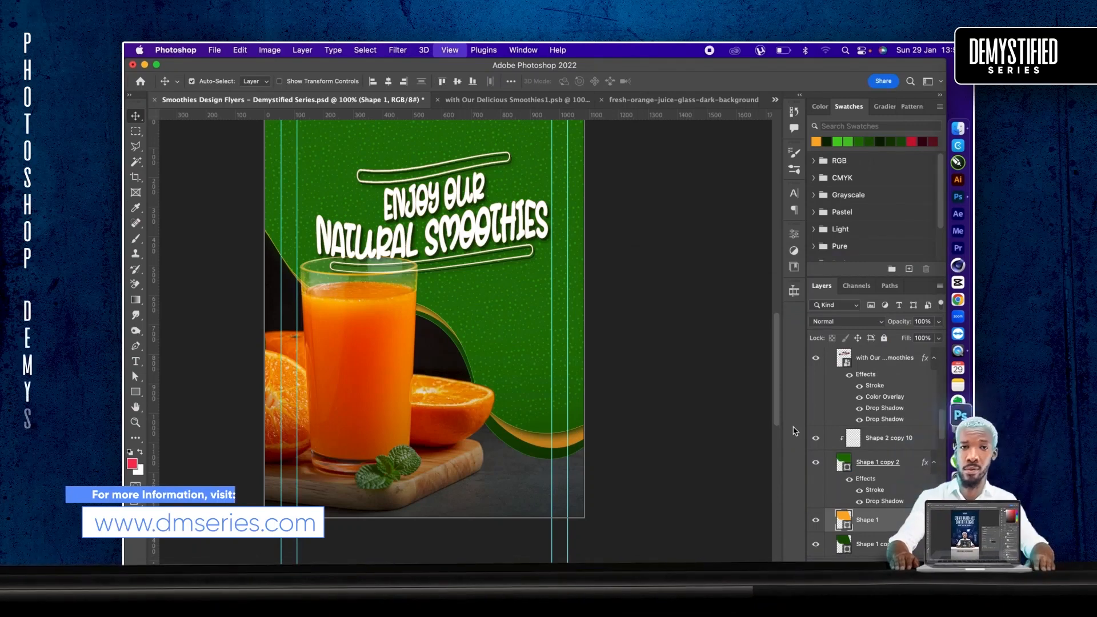
pyautogui.press('super+minus')
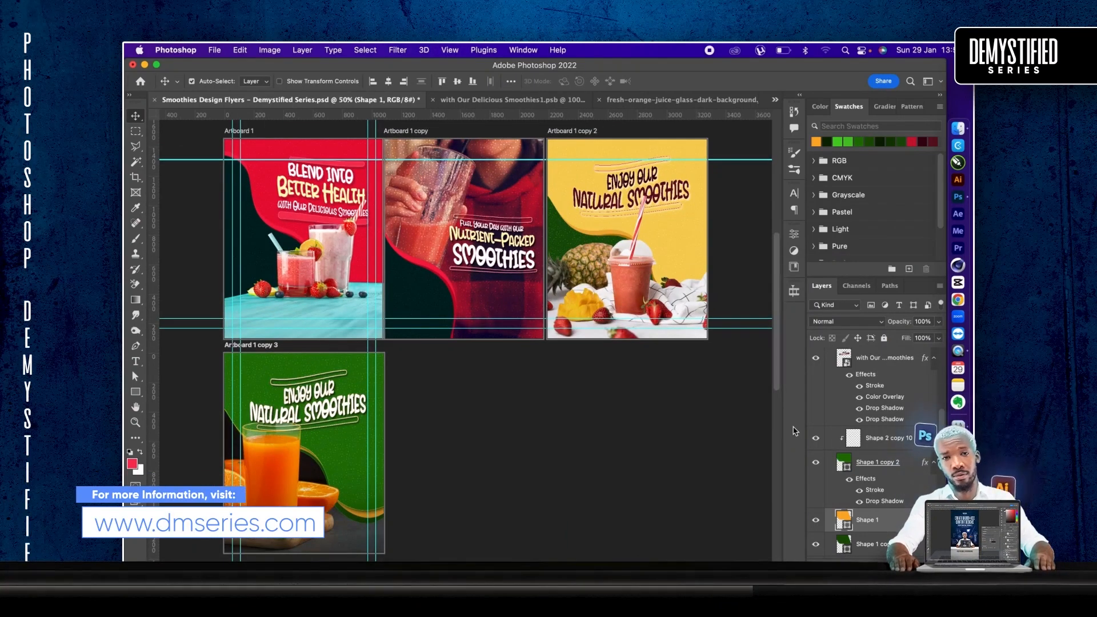
pyautogui.press('super+minus')
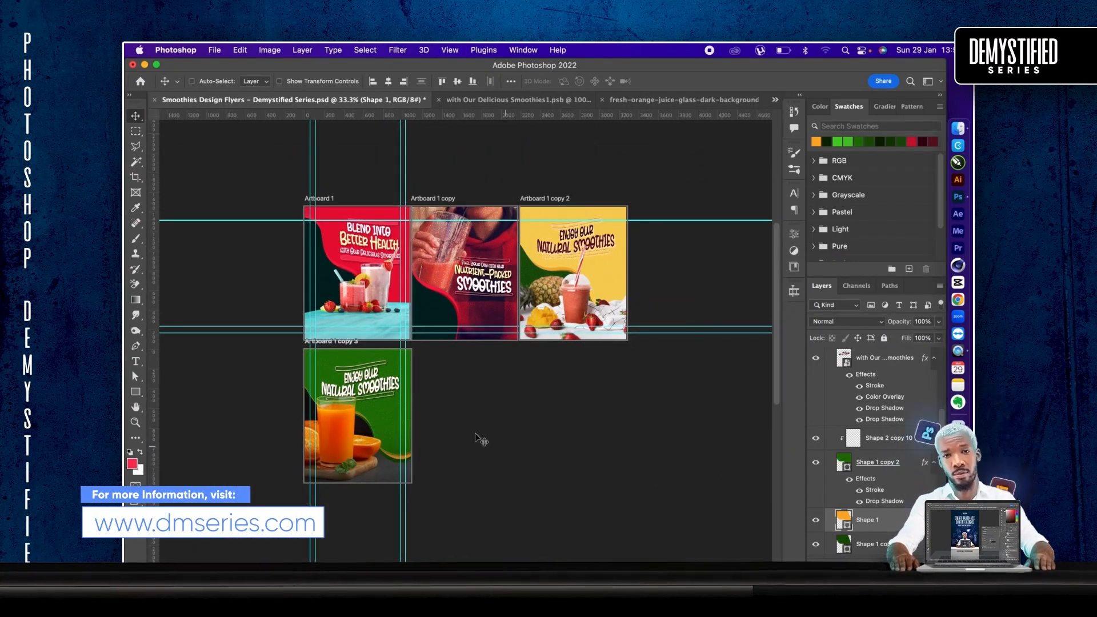
pyautogui.press('super+plus')
pyautogui.press('super+plus')
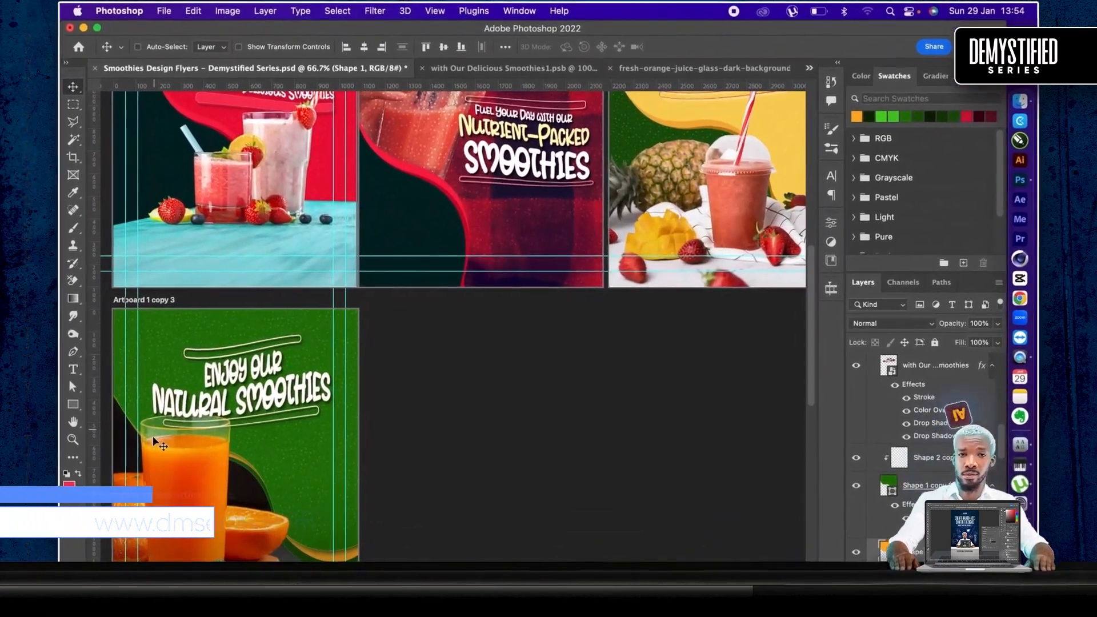
pyautogui.click(72, 404)
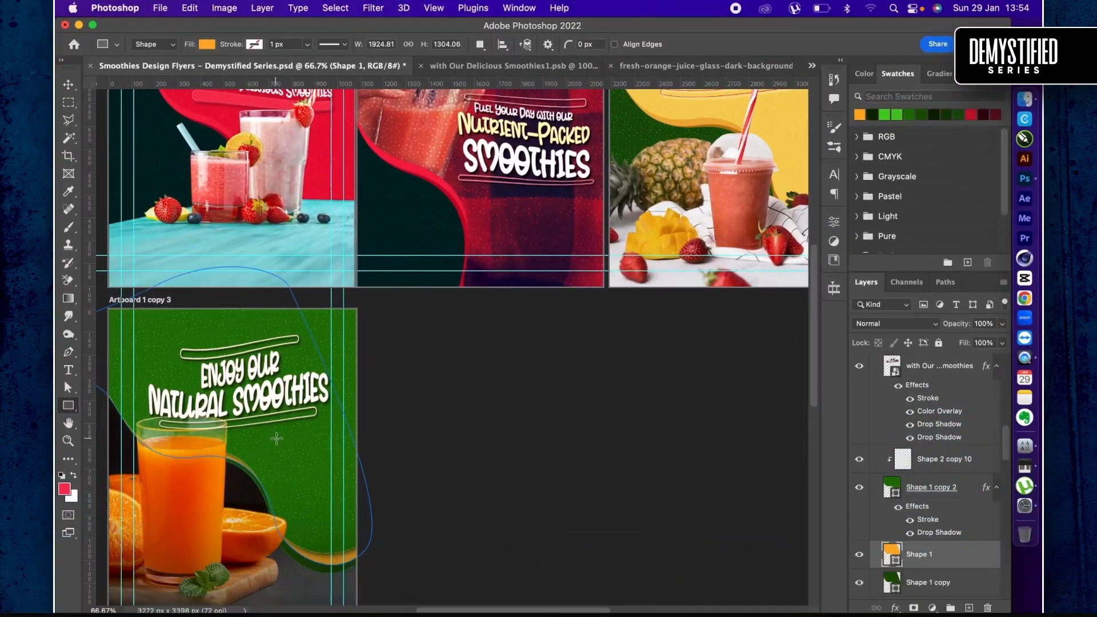
pyautogui.moveTo(282, 441); pyautogui.dragTo(334, 497)
# - Round all four corners of the new rectangle slightly
pyautogui.press('super+plus')
pyautogui.press('super+plus')
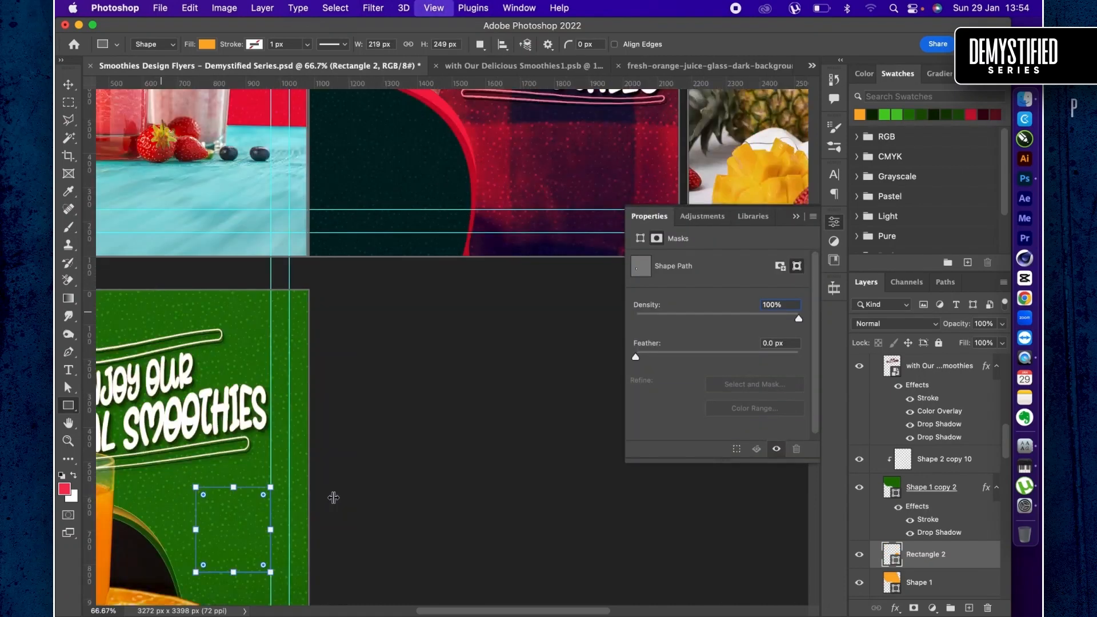
pyautogui.hscroll(-5, 333, 497)
pyautogui.scroll(-5, 333, 497)
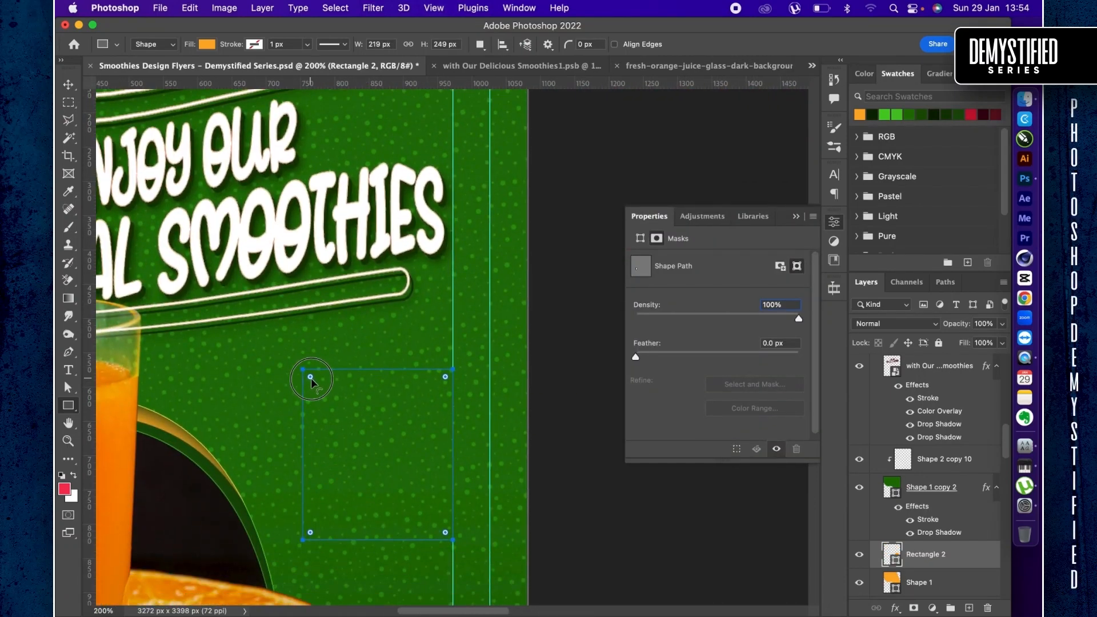
pyautogui.moveTo(310, 377); pyautogui.dragTo(313, 381)
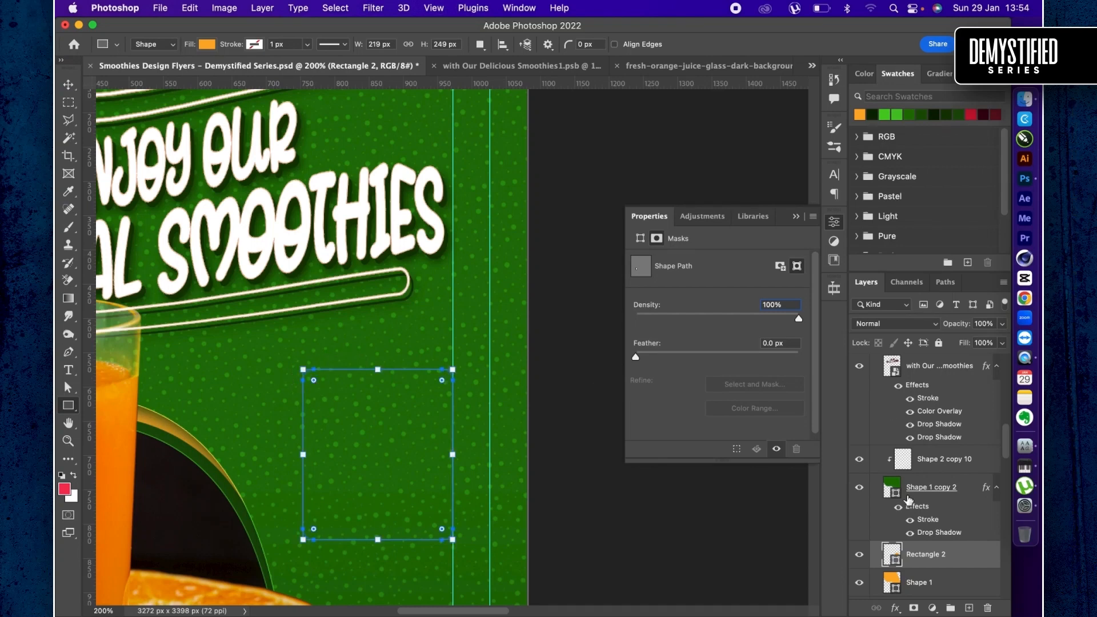
# - Move the Rectangle 2 layer above Shape 2 copy 10 in the layer order
pyautogui.moveTo(948, 550); pyautogui.dragTo(956, 457)
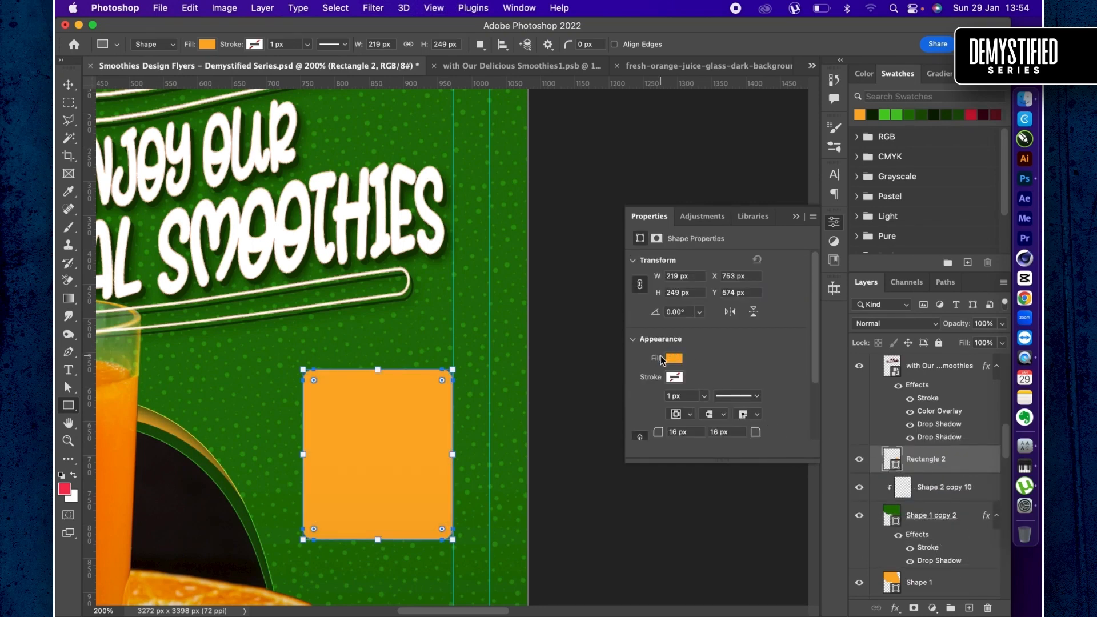
pyautogui.press('v')
pyautogui.moveTo(354, 420); pyautogui.dragTo(354, 411)
pyautogui.press('super+z')
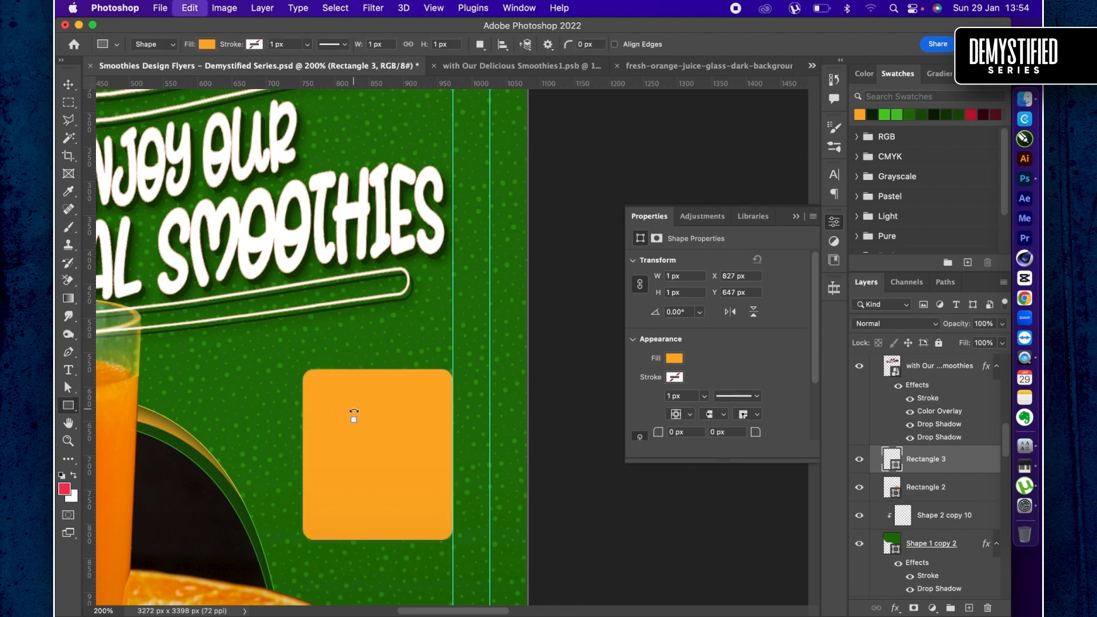
pyautogui.press('v')
pyautogui.press('u')
pyautogui.moveTo(375, 453); pyautogui.dragTo(376, 450)
pyautogui.press('super+z')
pyautogui.press('v')
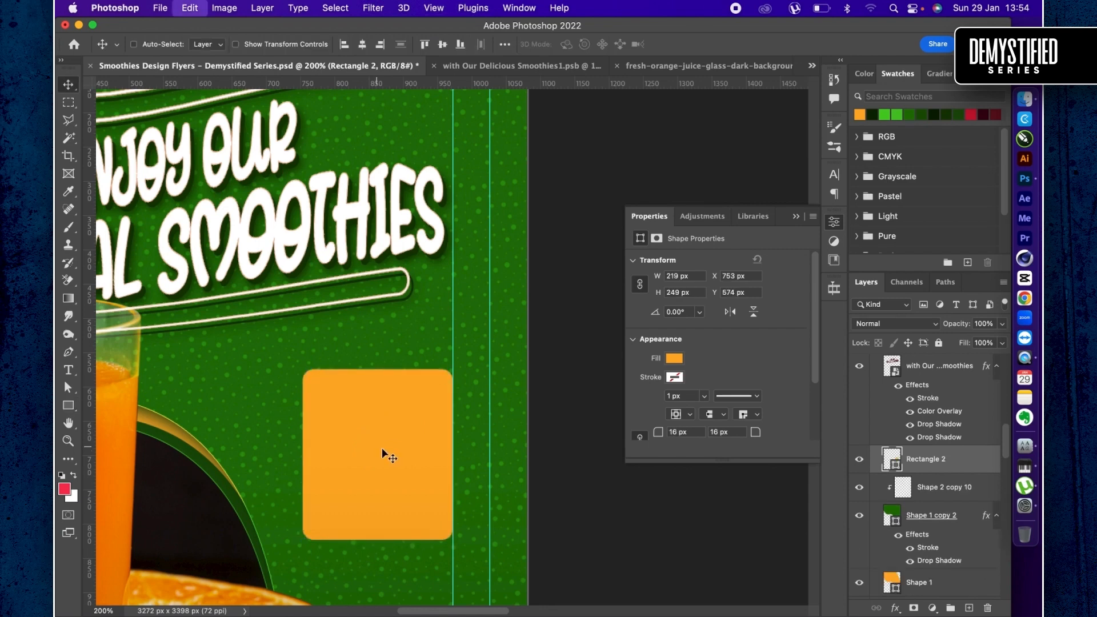
pyautogui.moveTo(396, 453); pyautogui.dragTo(398, 438)
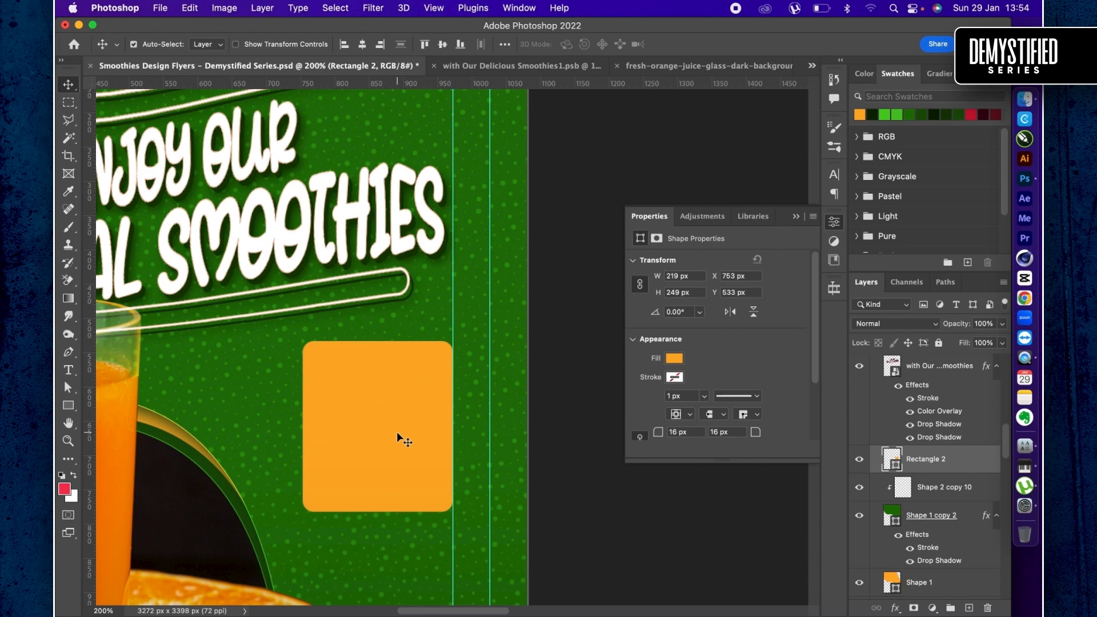
pyautogui.press('super+z')
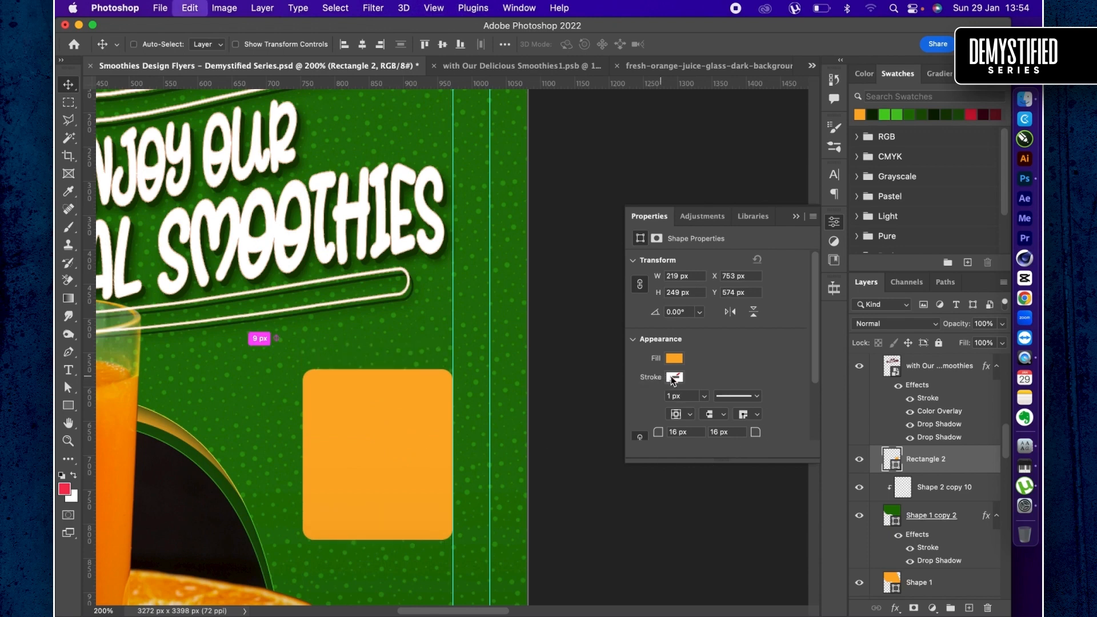
# - Give the orange rounded rectangle a white stroke
pyautogui.click(672, 378)
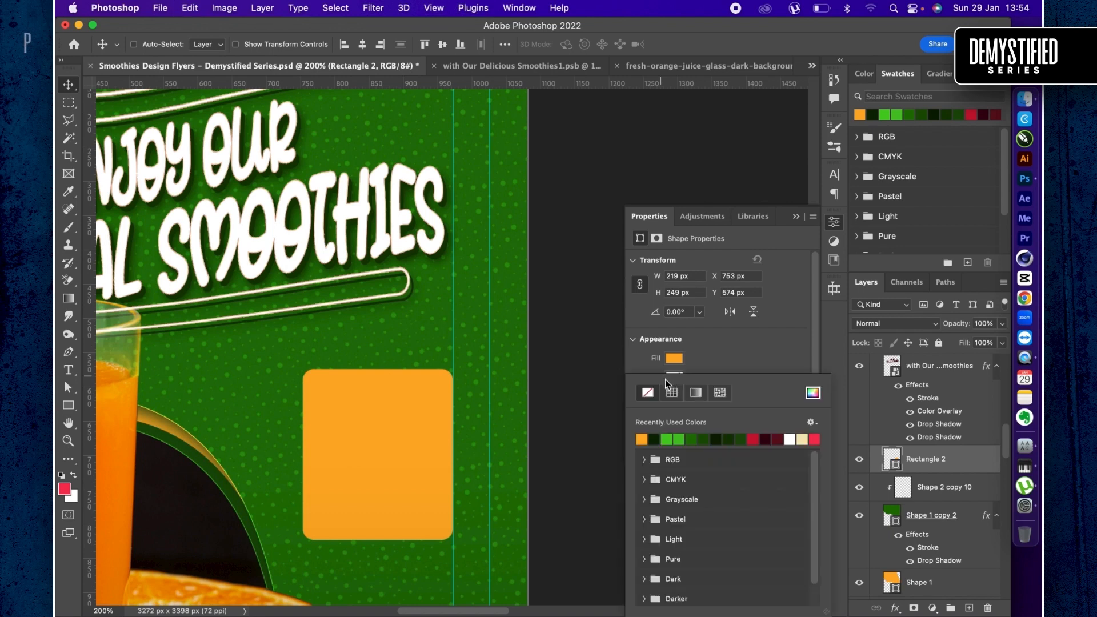
pyautogui.click(794, 439)
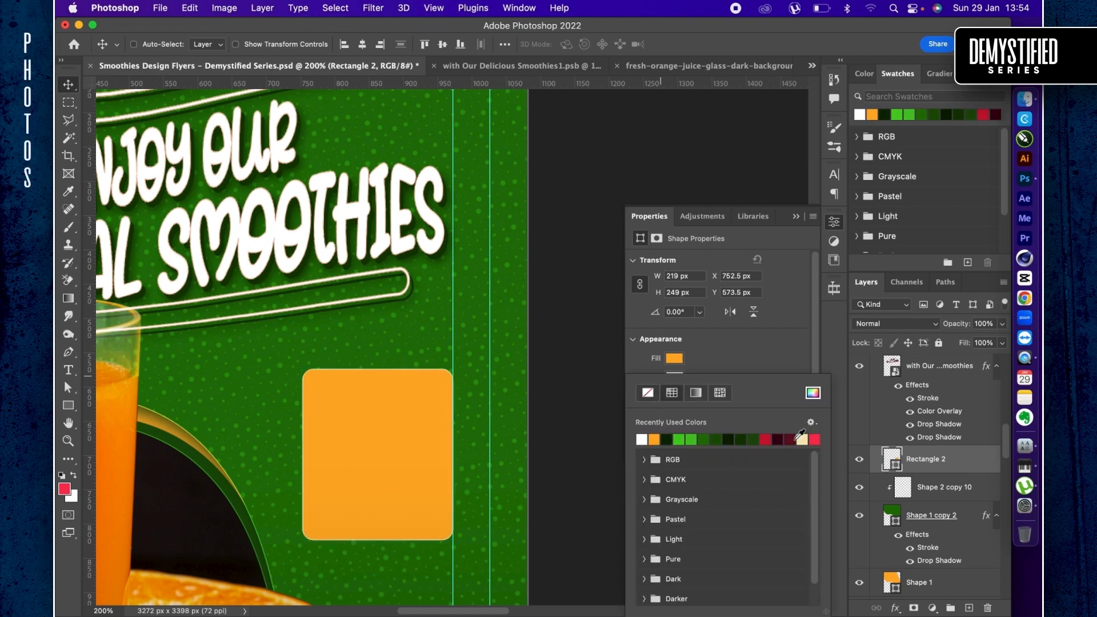
pyautogui.click(762, 354)
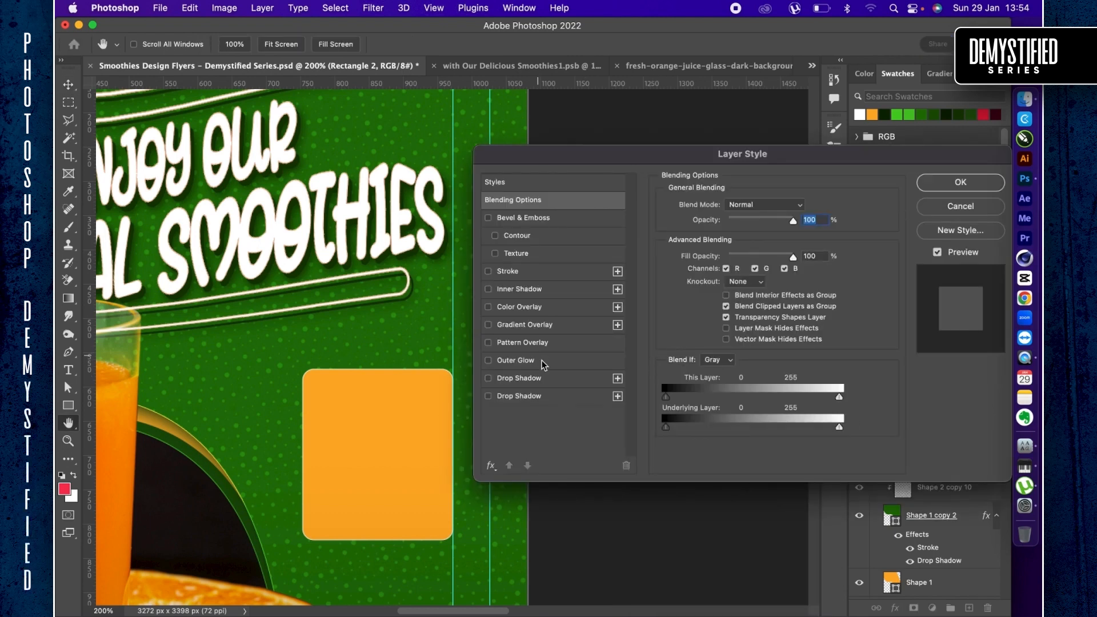
# - Add a dark green drop shadow to the orange rounded rectangle with 100% opacity, 10 px distance and 32 px size
pyautogui.click(539, 381)
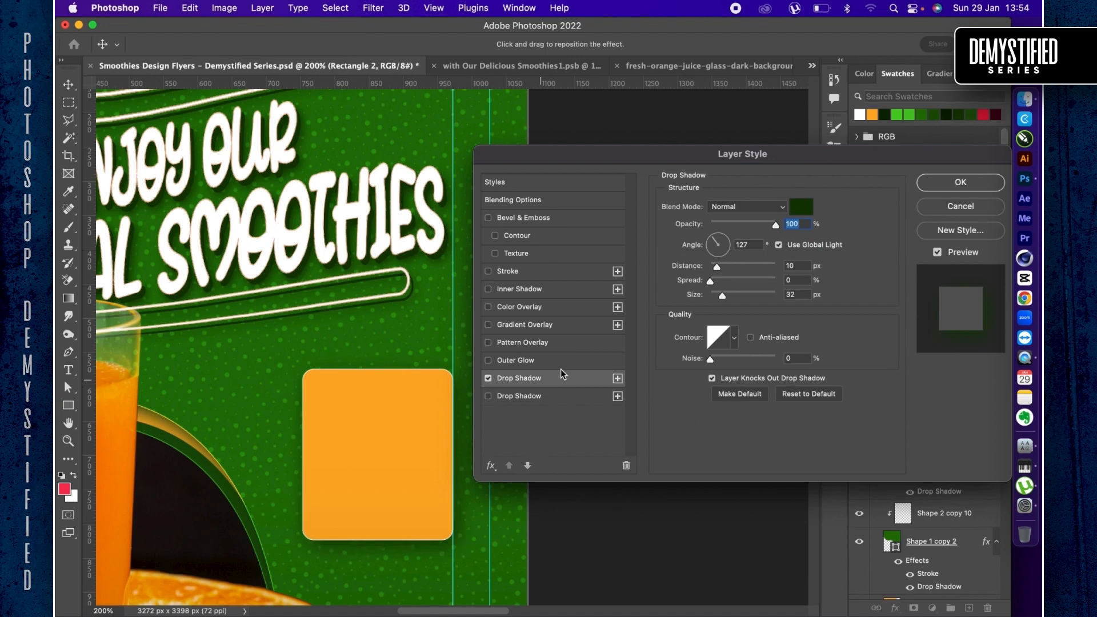
pyautogui.hscroll(5, 429, 387)
pyautogui.scroll(-2, 428, 387)
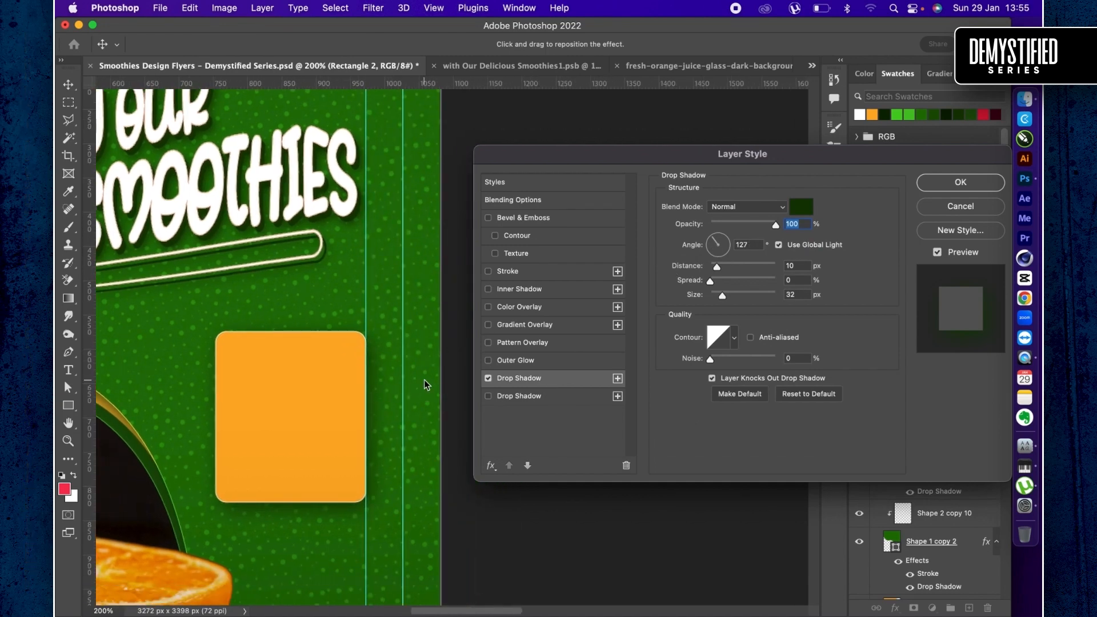
pyautogui.press('Return')
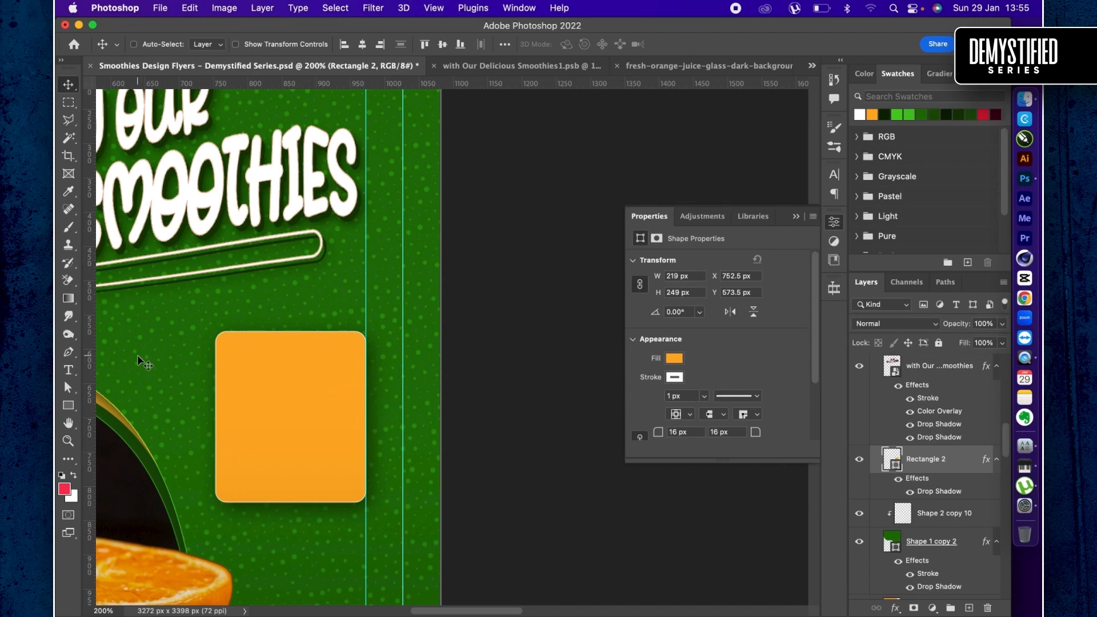
# - Draw a thin vertical rectangle about 8 × 334 px just left of the orange card and remove its stroke
pyautogui.click(70, 405)
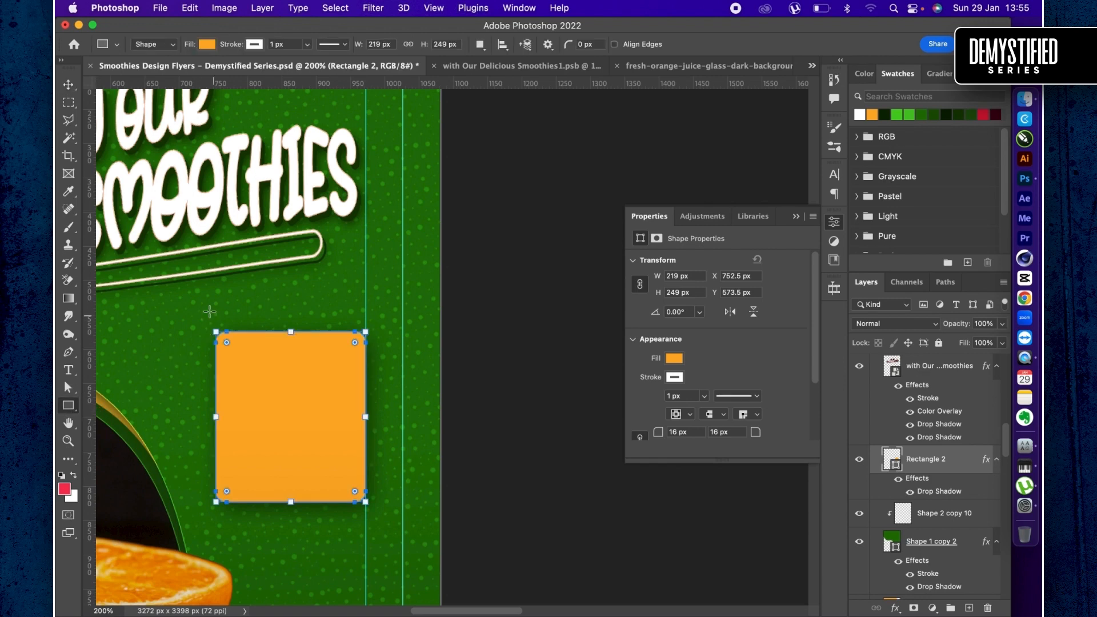
pyautogui.moveTo(201, 303); pyautogui.dragTo(205, 532)
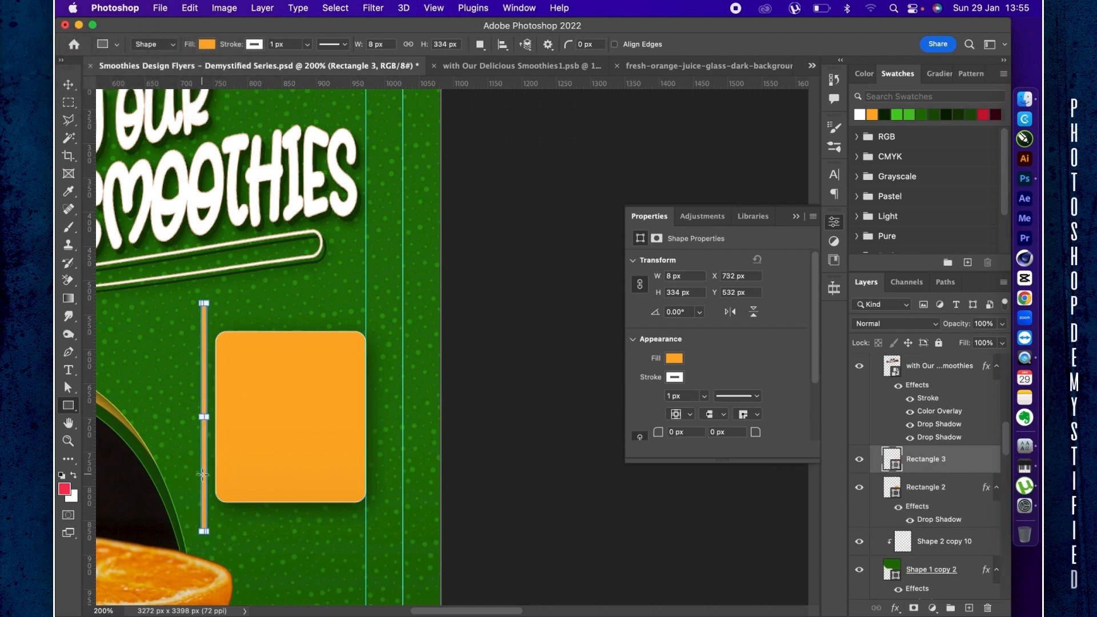
pyautogui.press('v')
pyautogui.press('u')
pyautogui.click(254, 45)
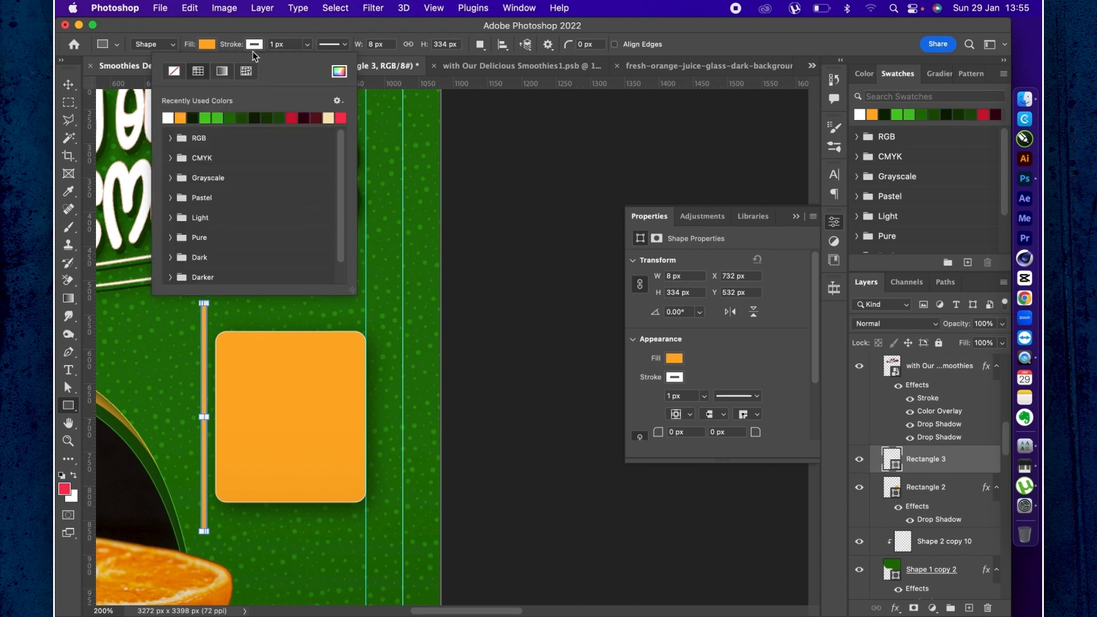
pyautogui.click(176, 73)
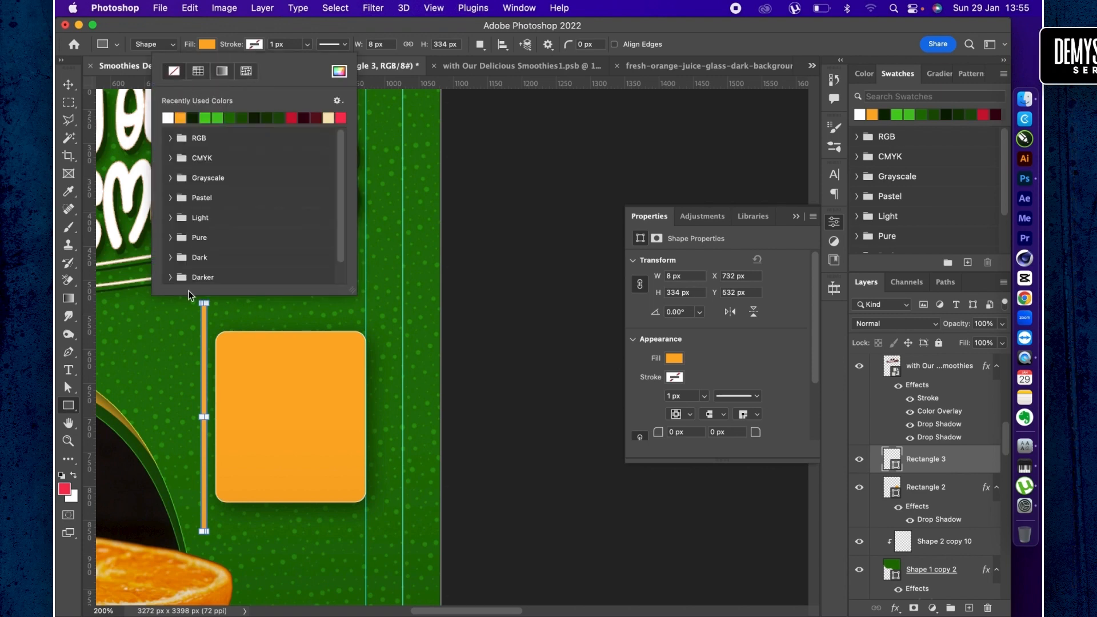
pyautogui.click(228, 344)
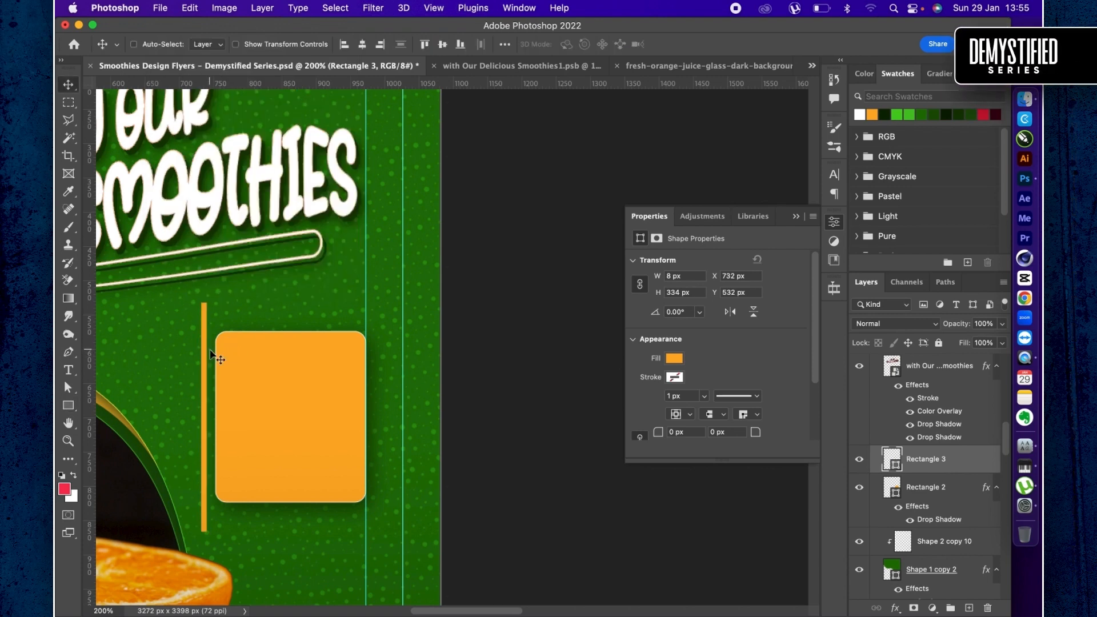
# - Duplicate the thin vertical strip into 14 copies across the orange card, placing the last one near the card's right edge
pyautogui.press('v')
pyautogui.moveTo(212, 350); pyautogui.dragTo(276, 364)
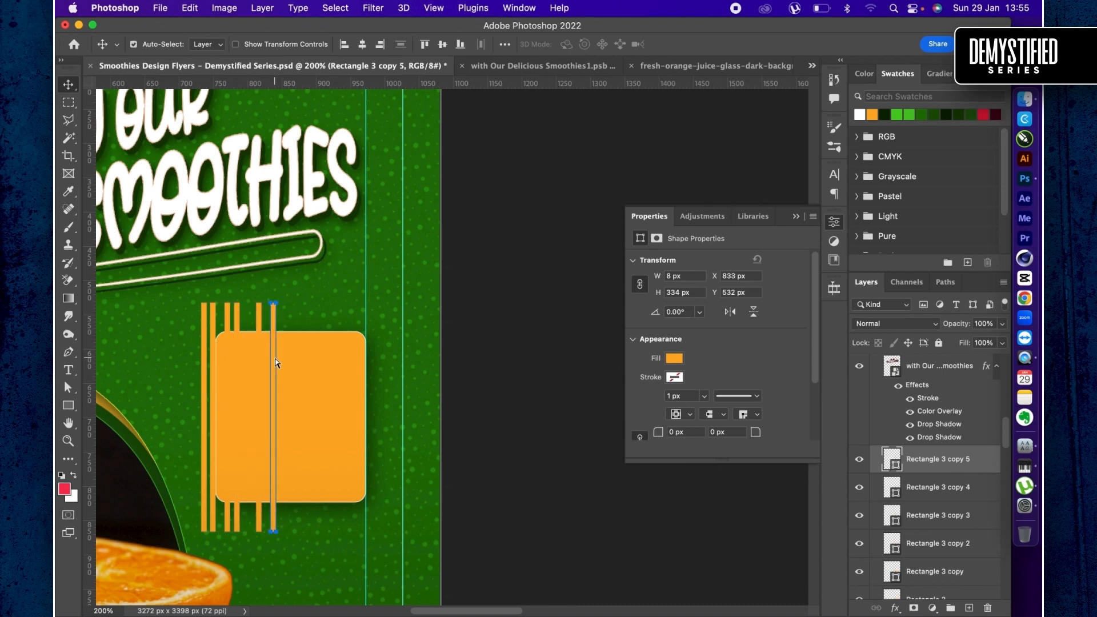
pyautogui.press('super+j')
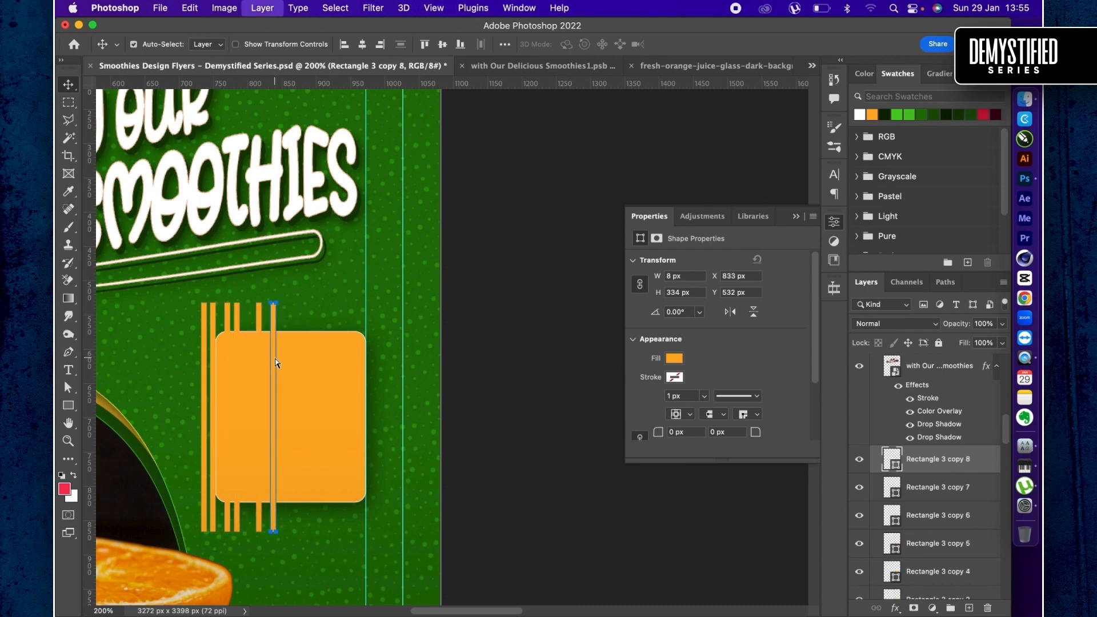
pyautogui.press('super+j')
pyautogui.press('super+j')
pyautogui.press('super+j')
pyautogui.press('super+j')
pyautogui.press('super+j')
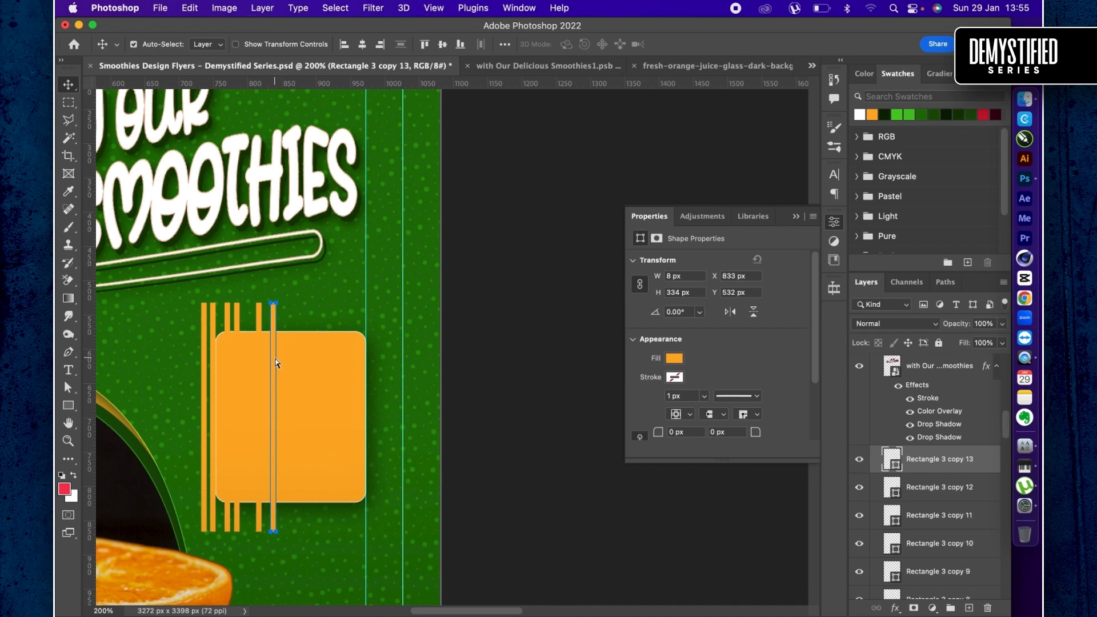
pyautogui.moveTo(272, 342); pyautogui.dragTo(360, 356)
# - Select all the strip layers from Rectangle 3 to Rectangle 3 copy 14, distribute them horizontally and merge them into one shape layer
pyautogui.scroll(-5, 939, 537)
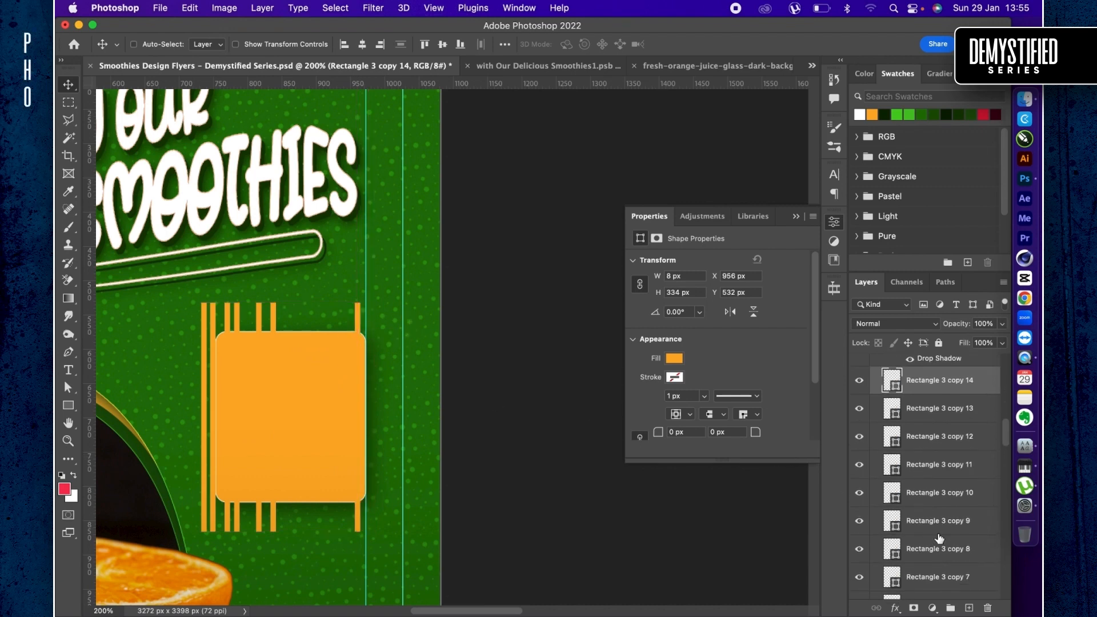
pyautogui.scroll(-3, 939, 537)
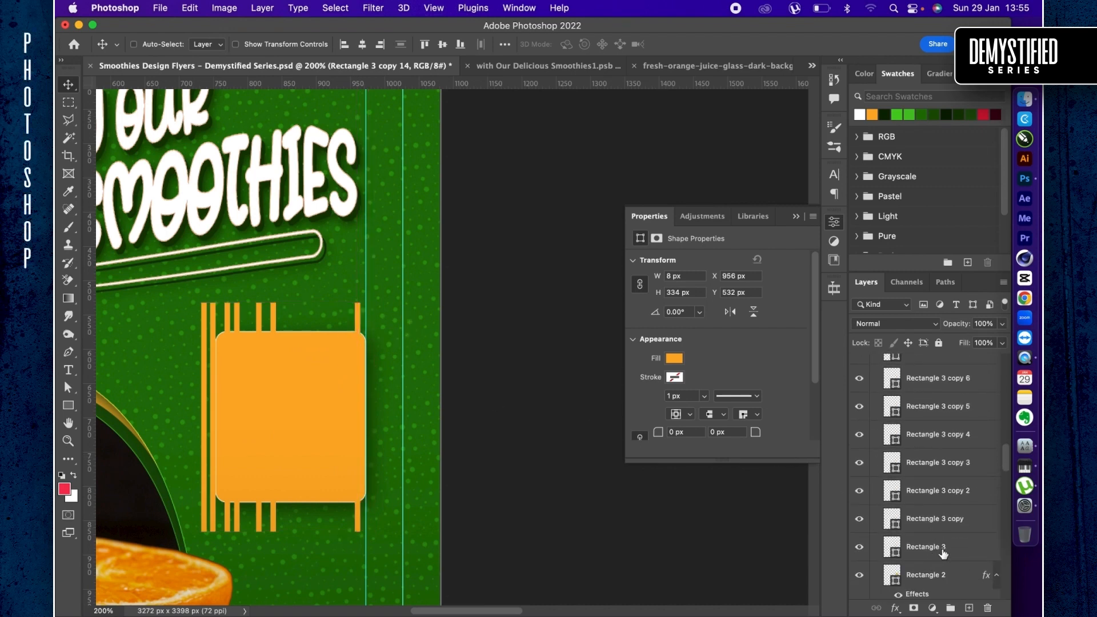
pyautogui.keyDown('shift'); pyautogui.click(943, 550); pyautogui.keyUp('shift')
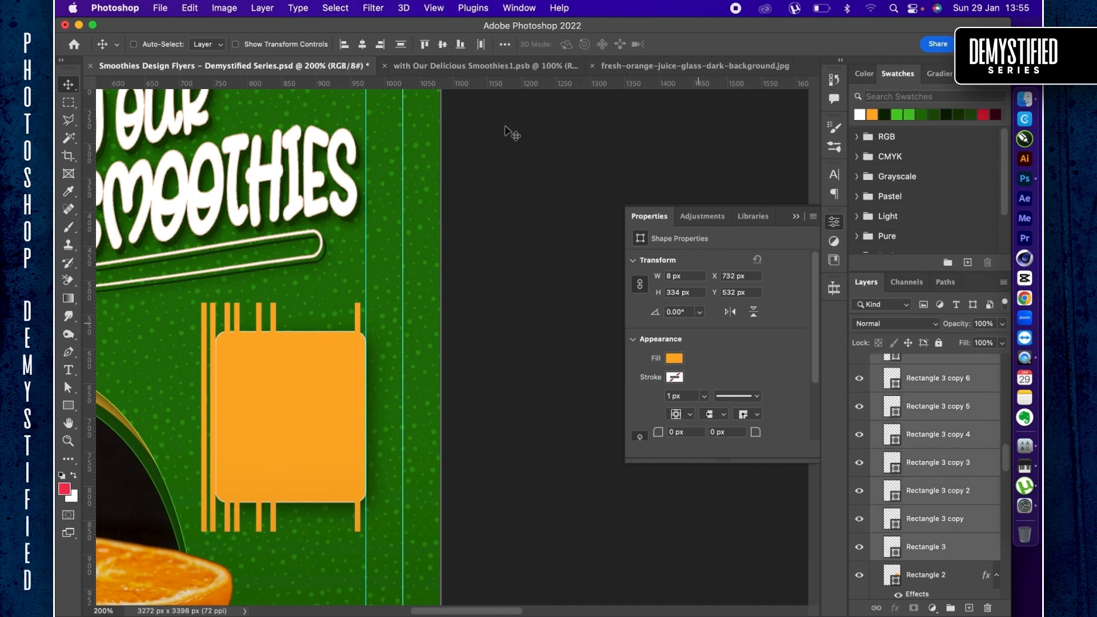
pyautogui.click(480, 47)
pyautogui.press('super+e')
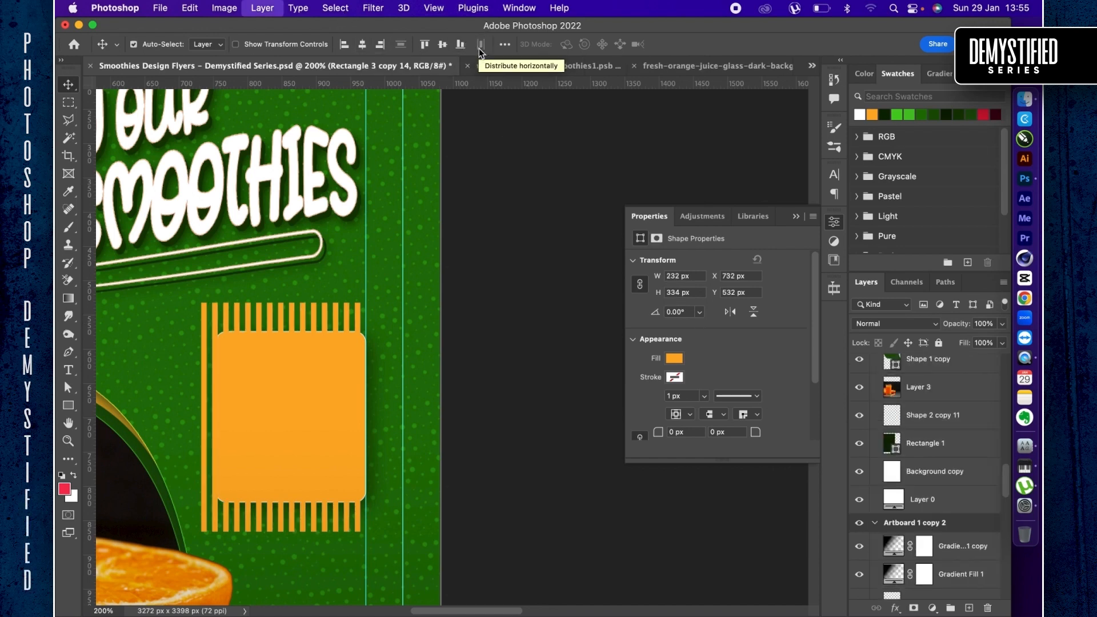
pyautogui.press('super+bracketright')
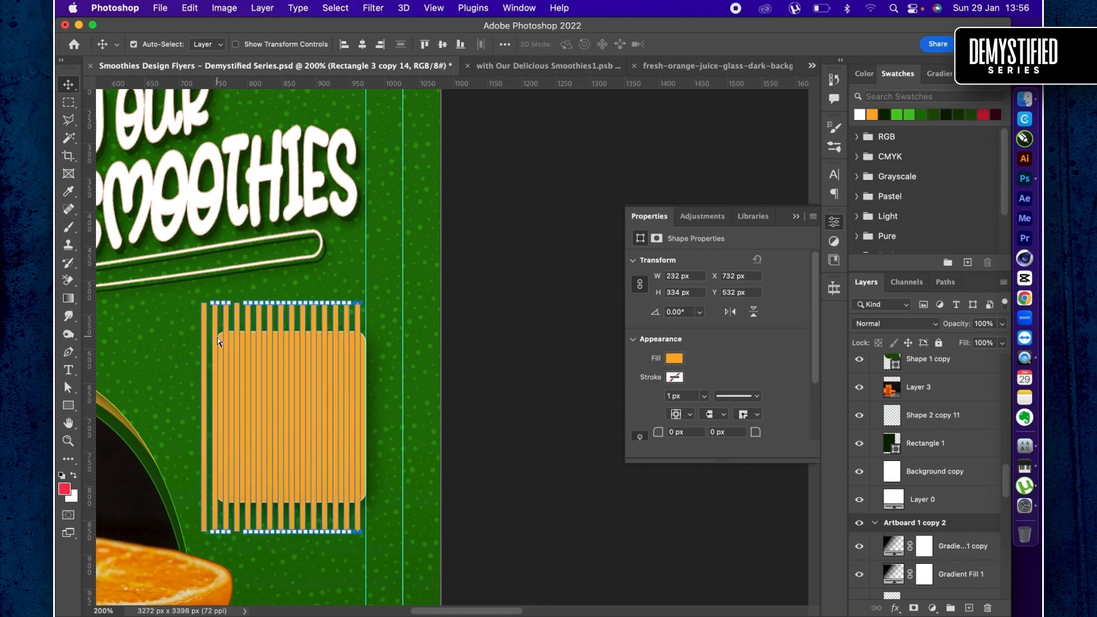
pyautogui.press('super+t')
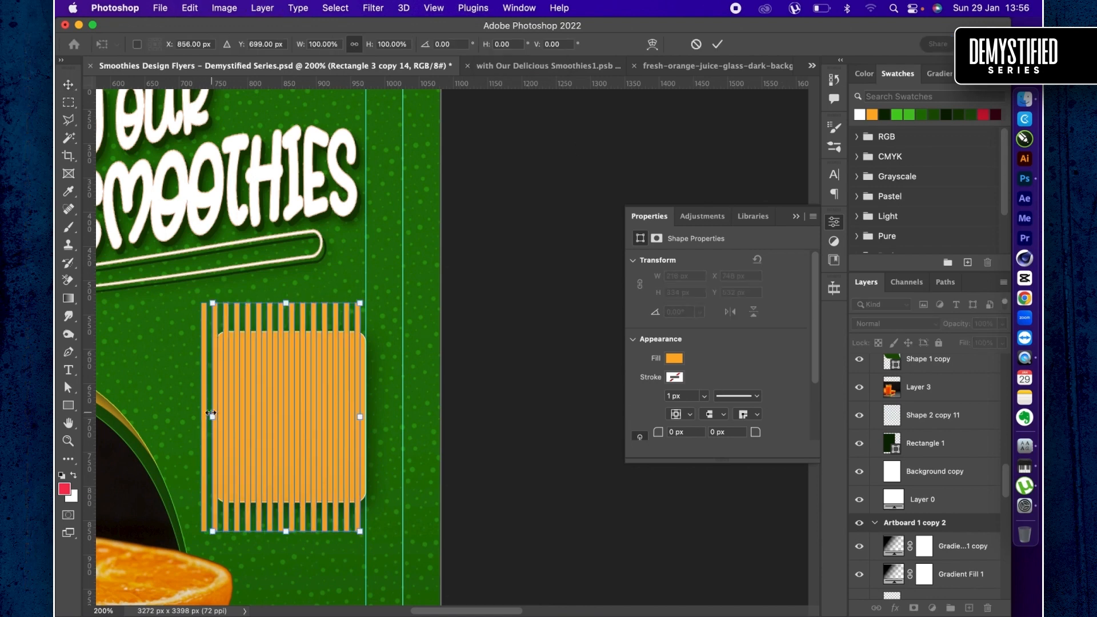
pyautogui.press('Return')
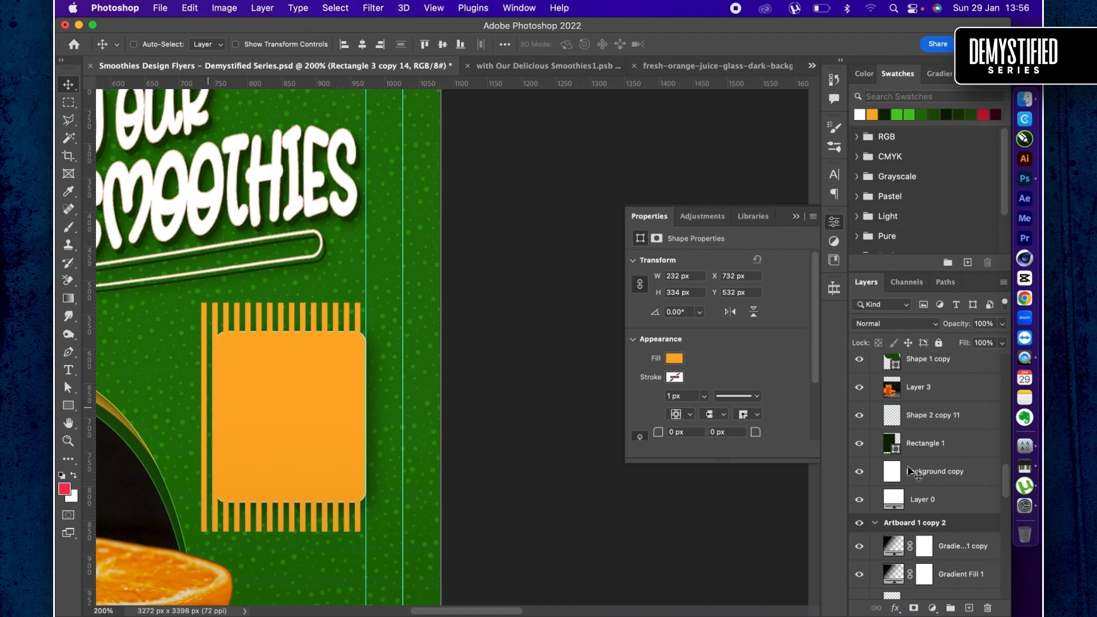
# - Inspect the merged stripes with the Rectangle 2 card hidden and shown
pyautogui.scroll(-8, 909, 472)
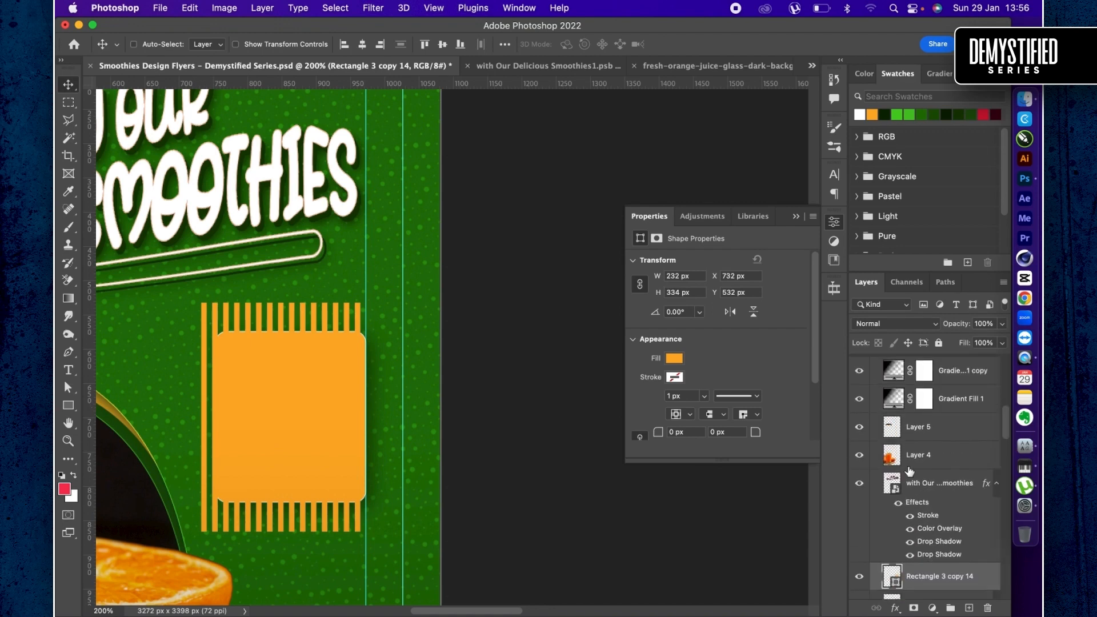
pyautogui.scroll(-3, 910, 472)
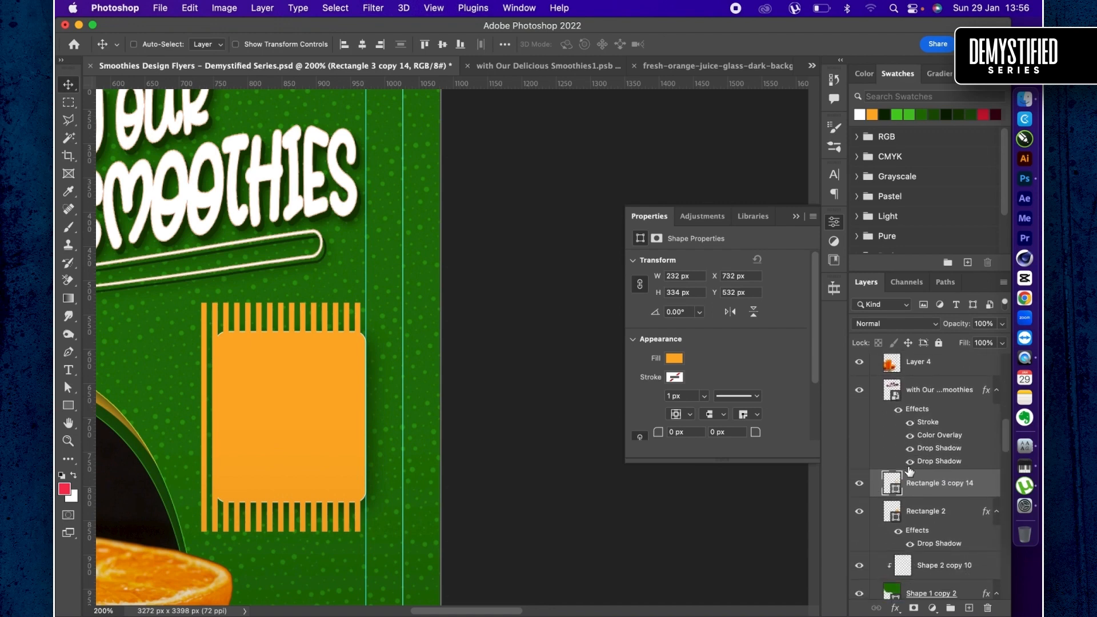
pyautogui.click(861, 507)
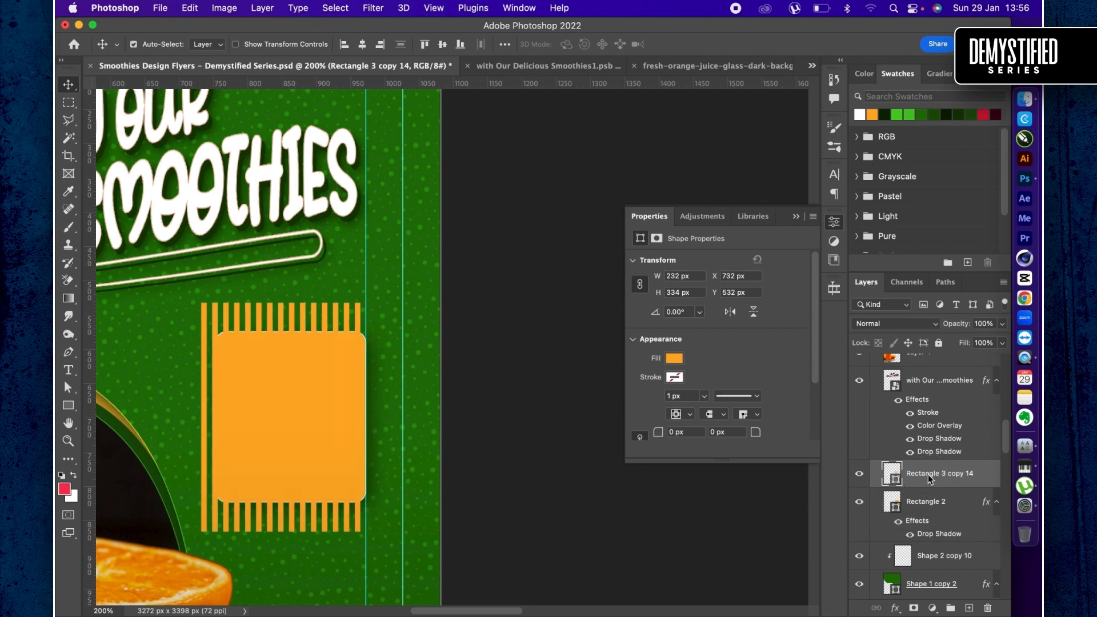
# - Scale the merged stripes to about 91% so they start at the card's left edge, and clip them to Rectangle 2
pyautogui.press('super+r')
pyautogui.press('super+r')
pyautogui.press('super+t')
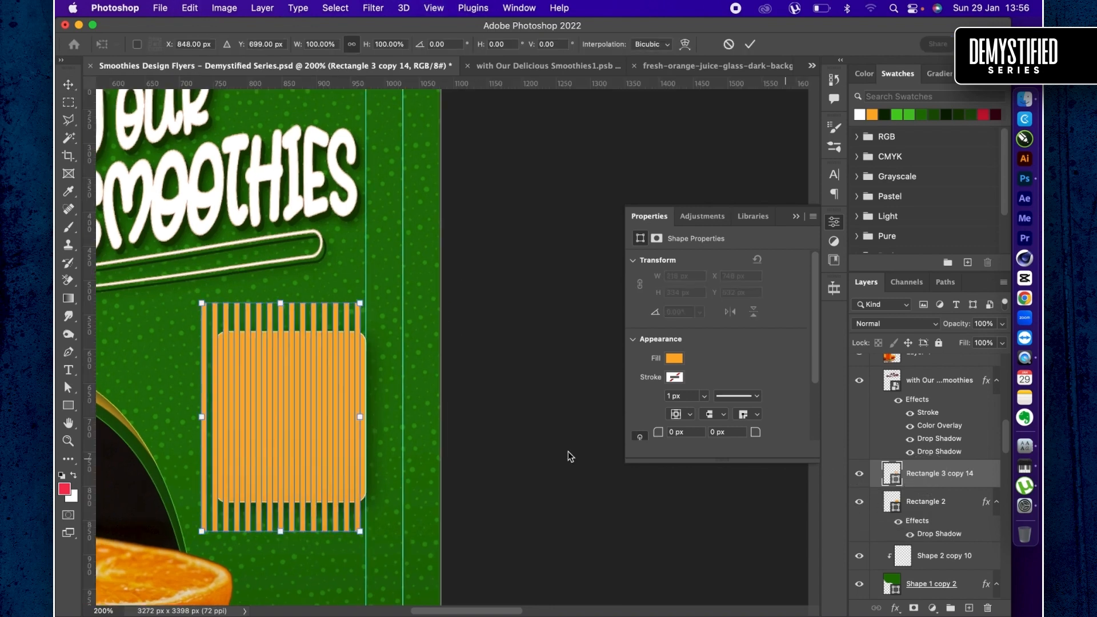
pyautogui.moveTo(202, 417); pyautogui.dragTo(219, 420)
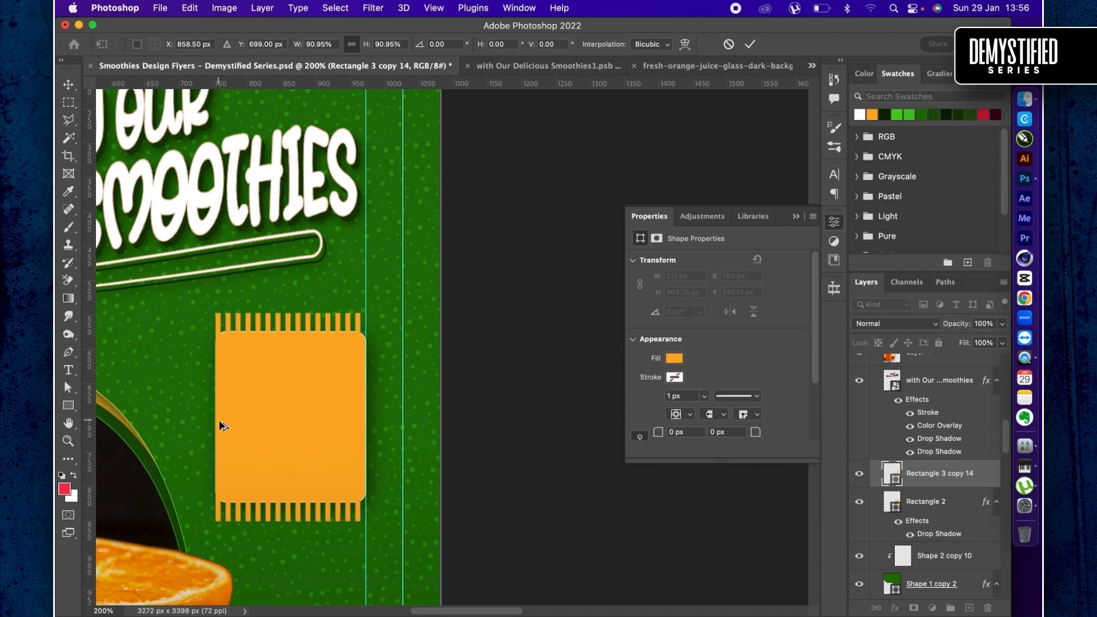
pyautogui.press('Return')
pyautogui.press('super+alt+g')
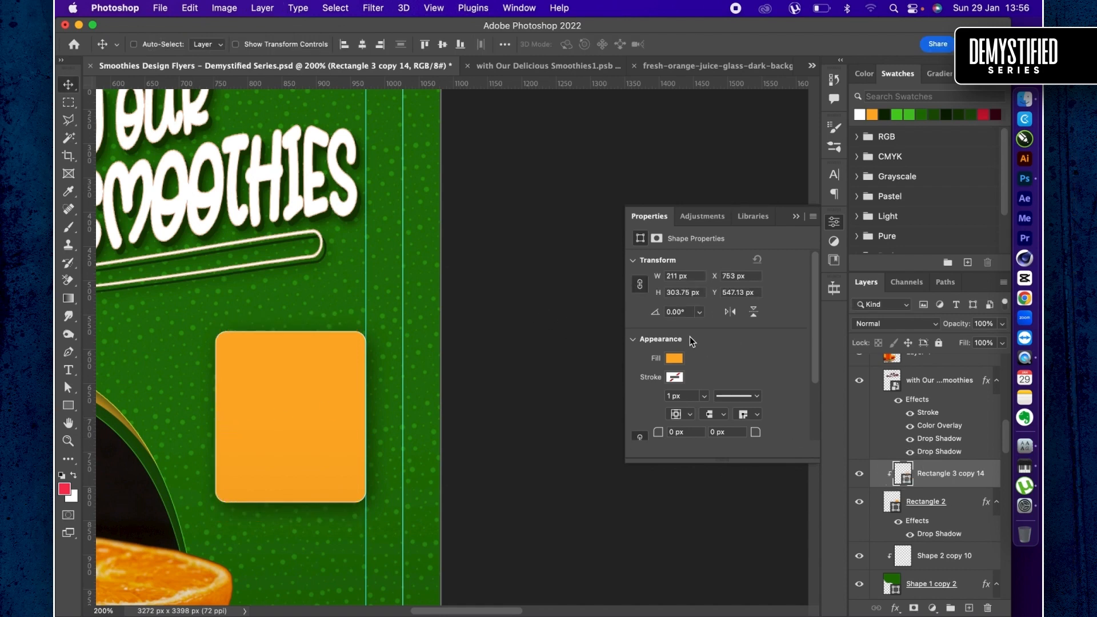
# - Change the stripes' fill to the darker orange #ee9c0d
pyautogui.click(674, 358)
pyautogui.click(763, 295)
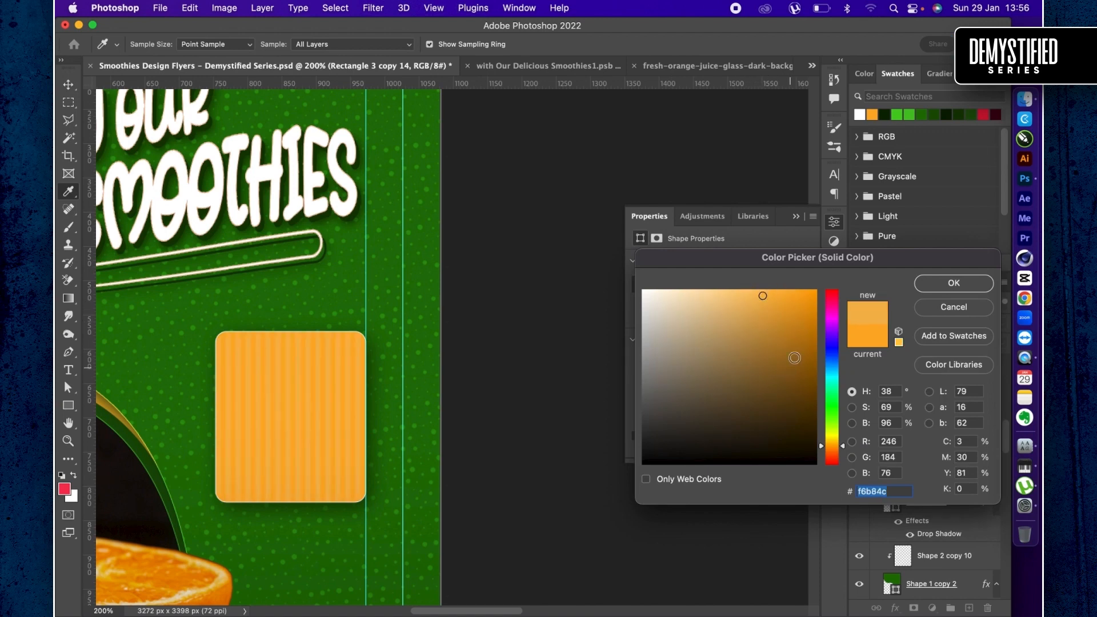
pyautogui.moveTo(801, 335); pyautogui.dragTo(808, 301)
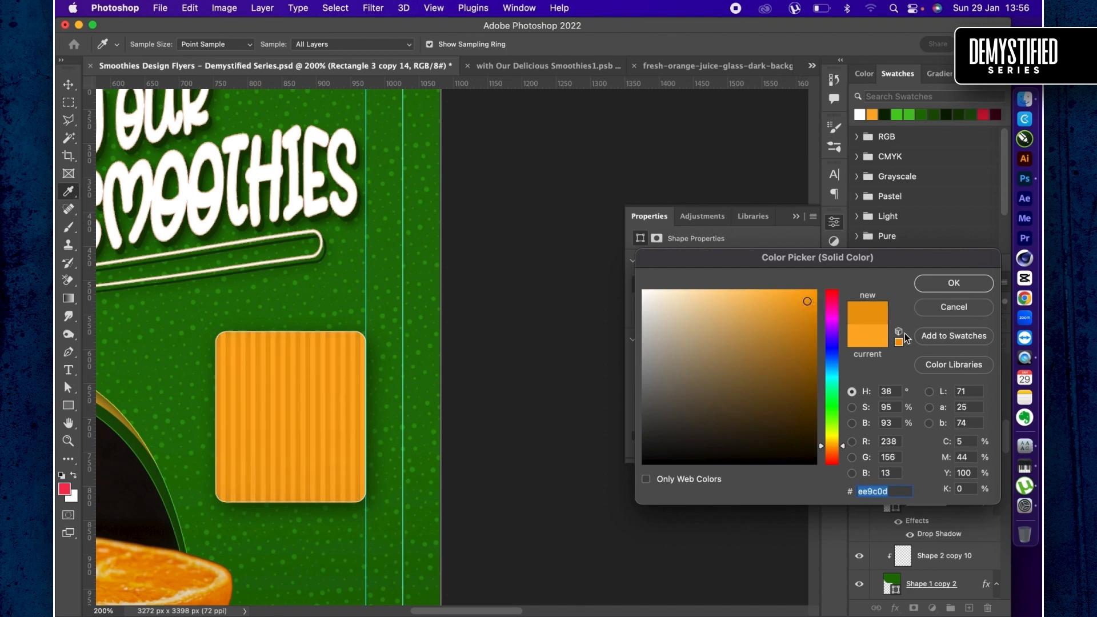
pyautogui.press('Return')
# - Set the clipped stripes layer's blending mode to Linear Burn and its opacity to 15%
pyautogui.click(887, 324)
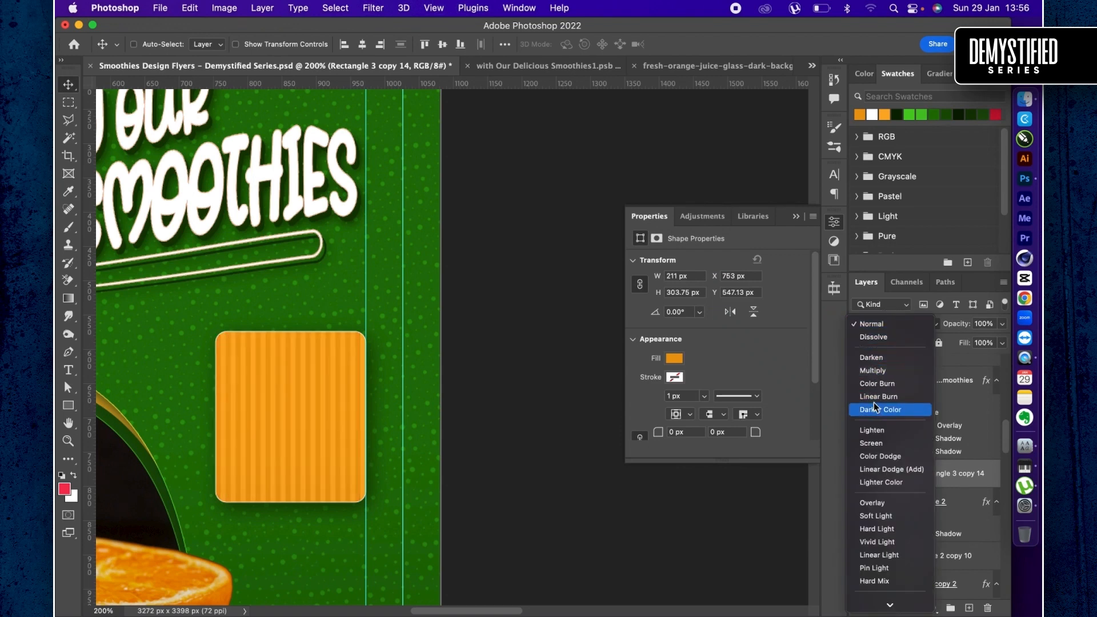
pyautogui.click(874, 396)
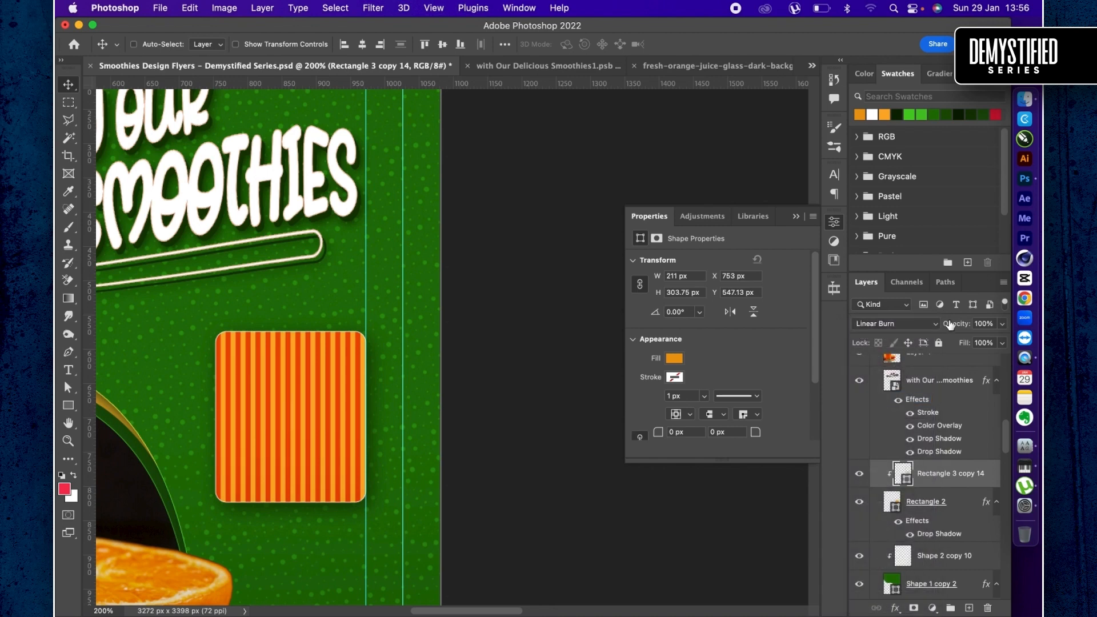
pyautogui.moveTo(955, 327); pyautogui.dragTo(895, 326)
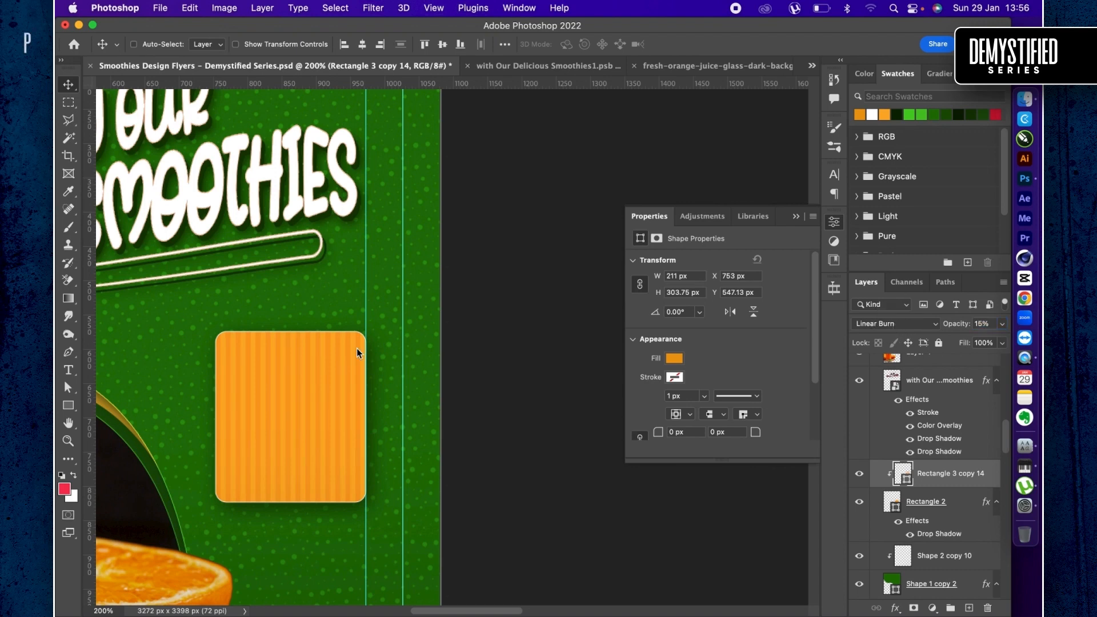
# - Add the text "100" on the green background just beside the orange card's upper-left corner
pyautogui.click(68, 369)
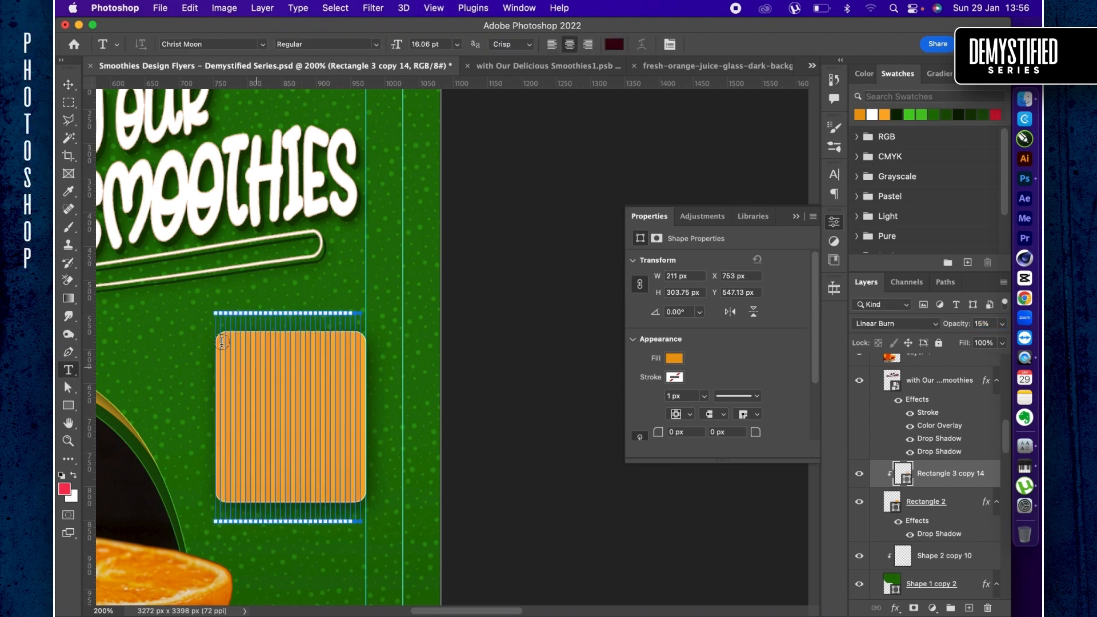
pyautogui.click(192, 343)
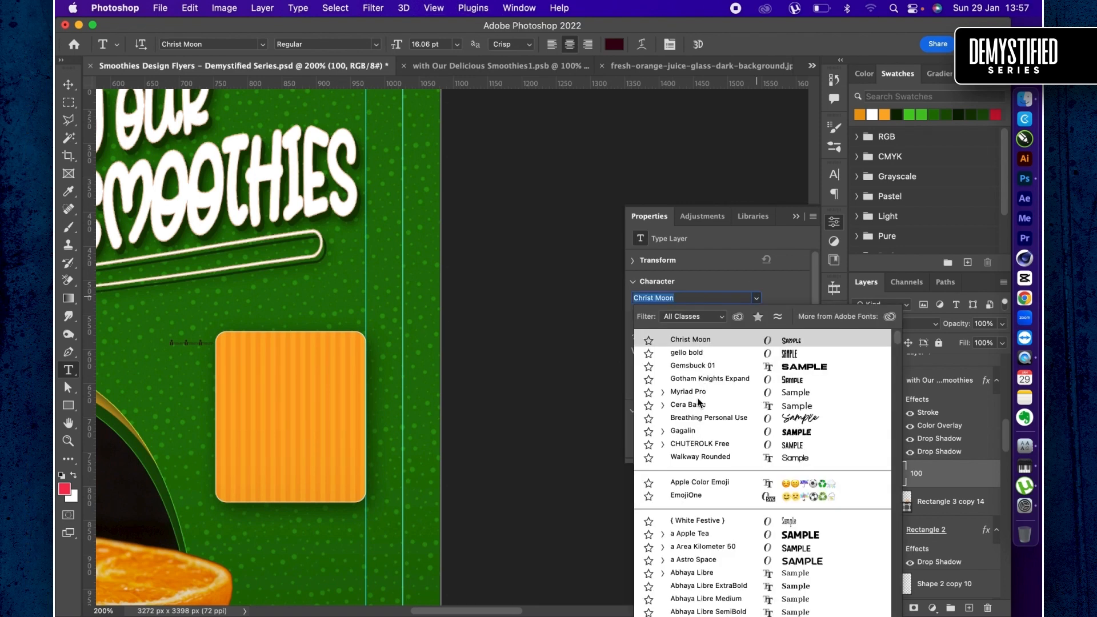
# - Preview fonts on the "100" text and set it to Cafe Francoise Regular
pyautogui.press('Down')
pyautogui.press('Down')
pyautogui.press('Down')
pyautogui.press('Down')
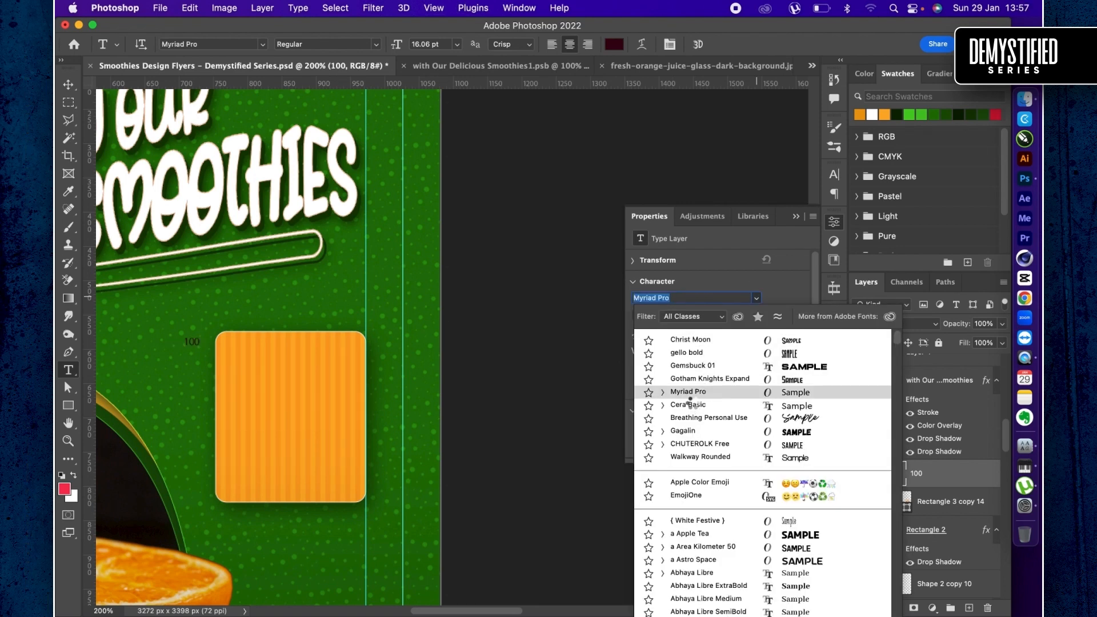
pyautogui.press('Down')
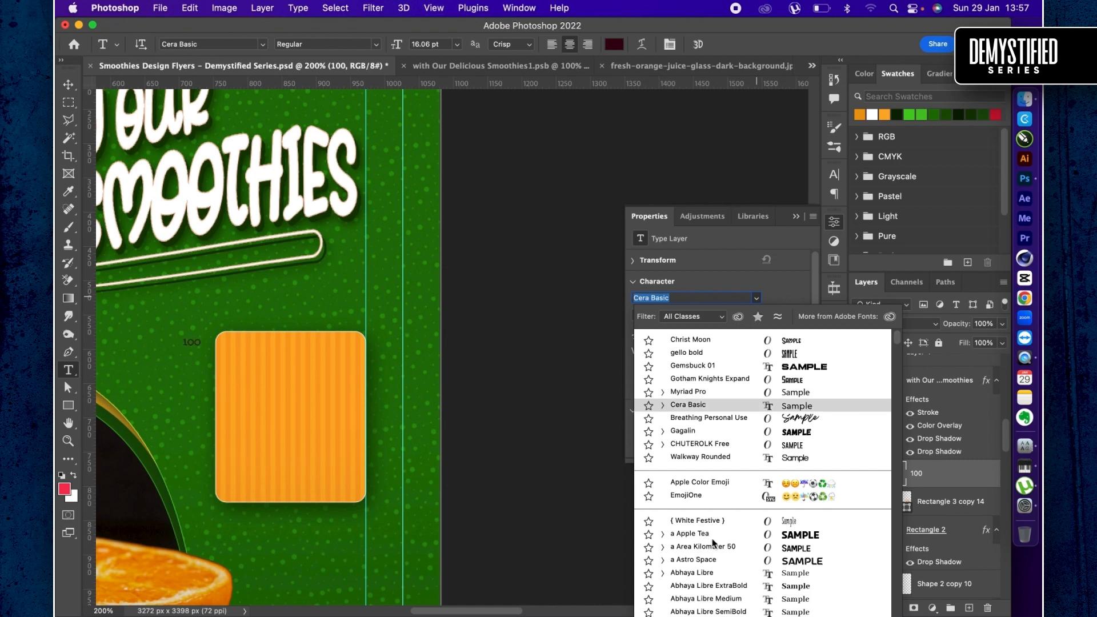
pyautogui.scroll(-15, 728, 510)
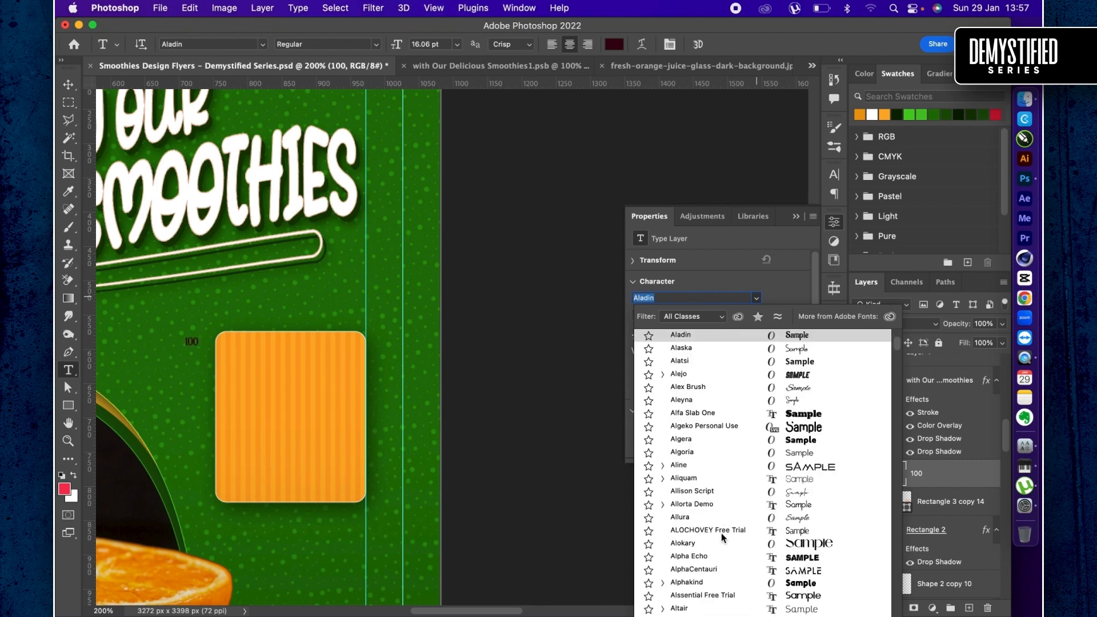
pyautogui.scroll(-1, 721, 537)
pyautogui.click(717, 552)
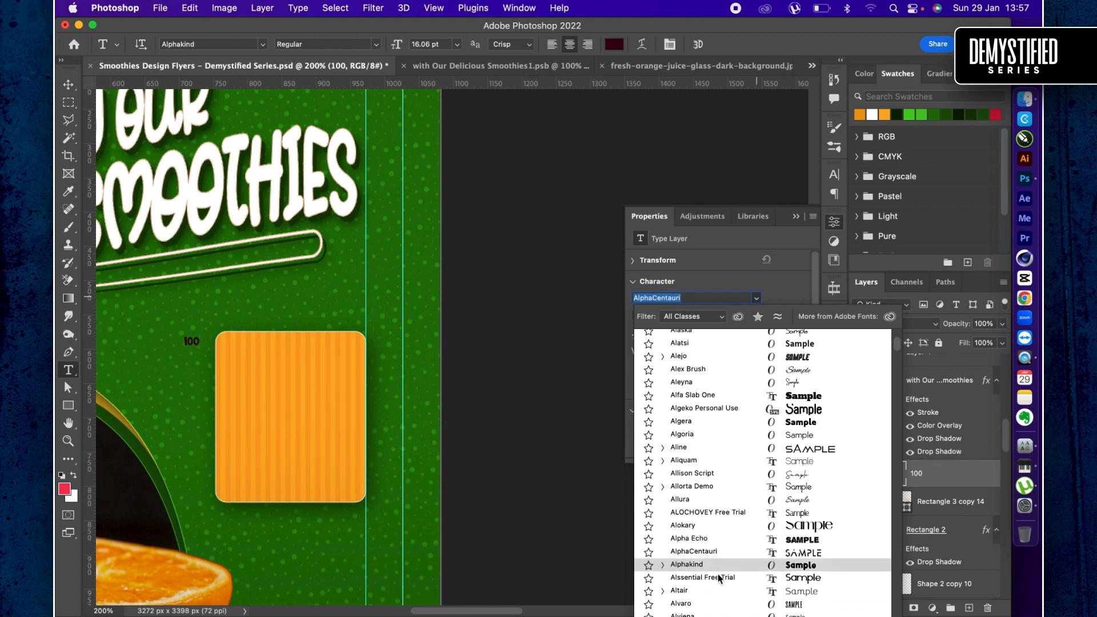
pyautogui.scroll(-10, 718, 574)
pyautogui.scroll(-10, 716, 574)
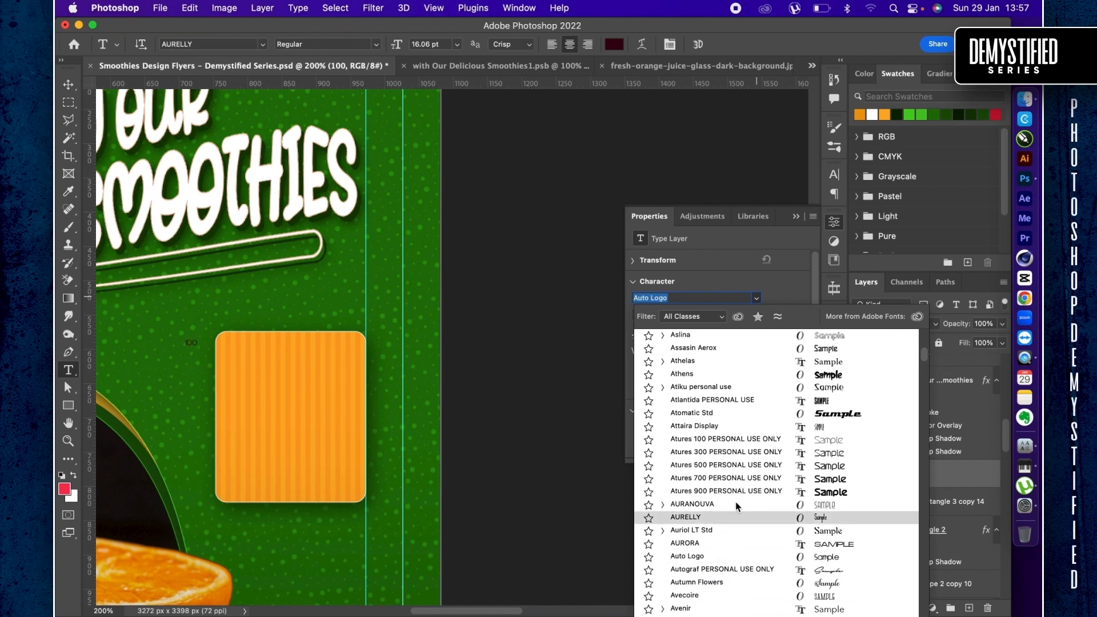
pyautogui.scroll(-15, 735, 502)
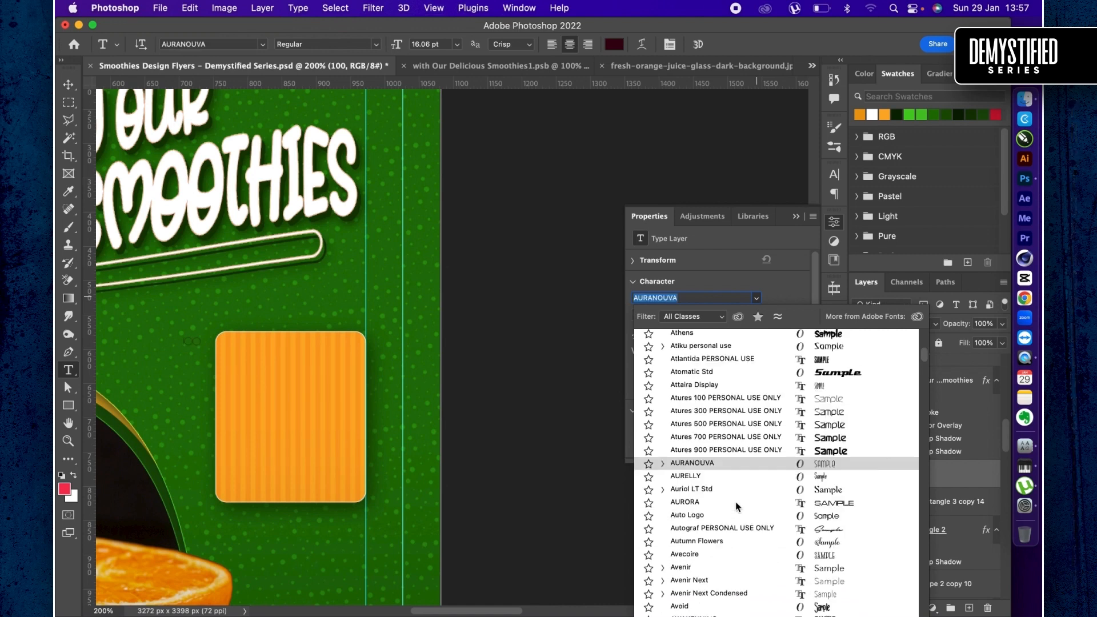
pyautogui.scroll(-5, 736, 503)
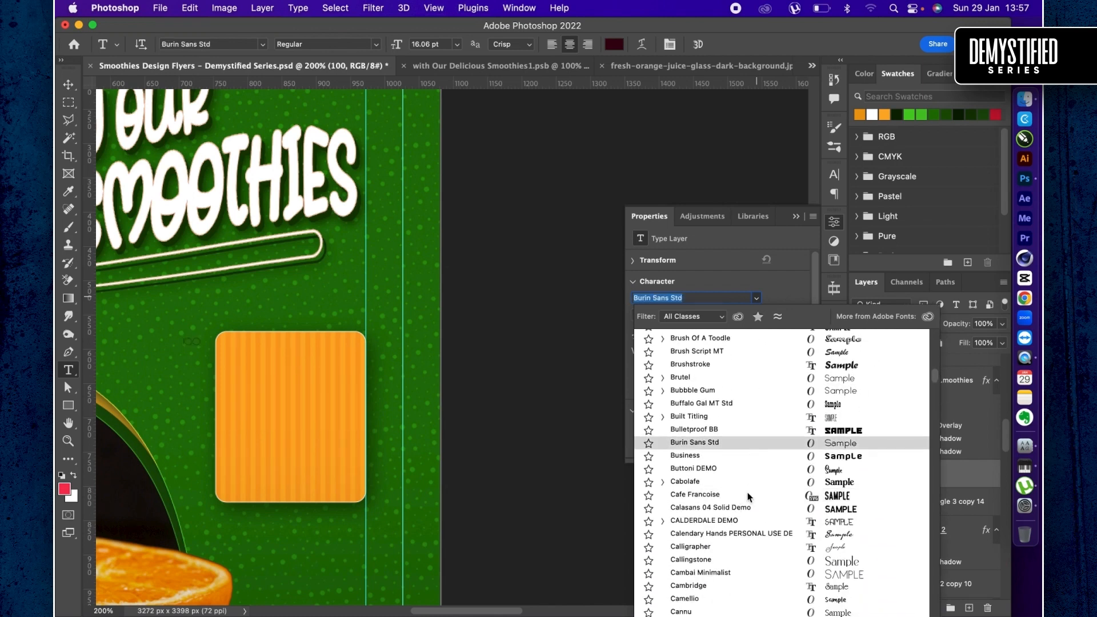
pyautogui.press('Down')
pyautogui.press('Down')
pyautogui.press('Down')
pyautogui.press('Down')
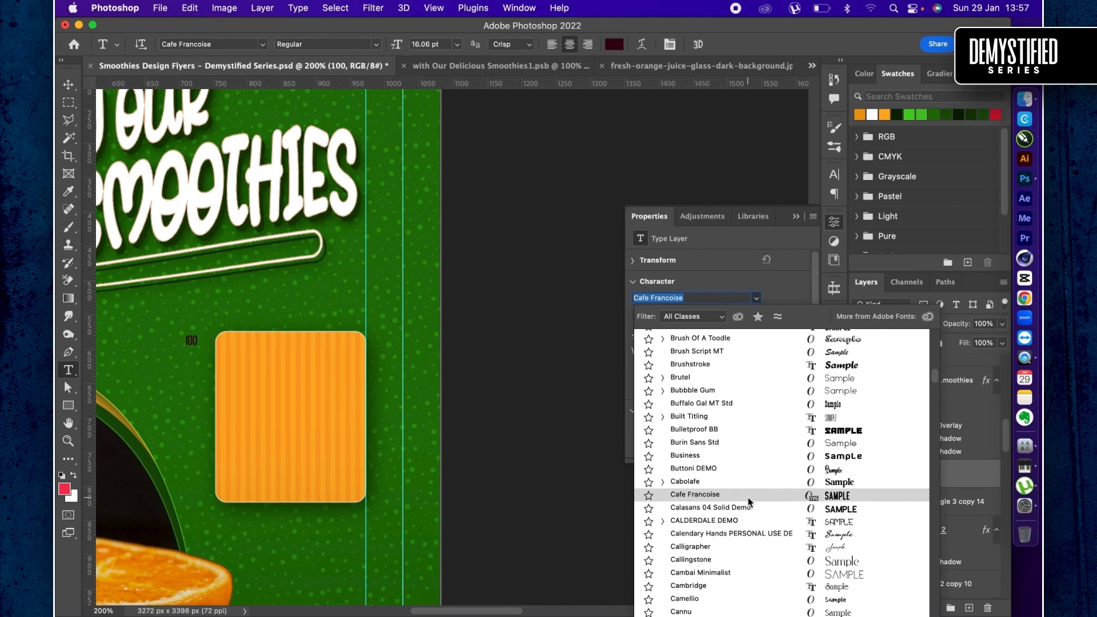
pyautogui.press('Return')
# - Enlarge the "100" text to about 972% and move it onto the orange card
pyautogui.press('v')
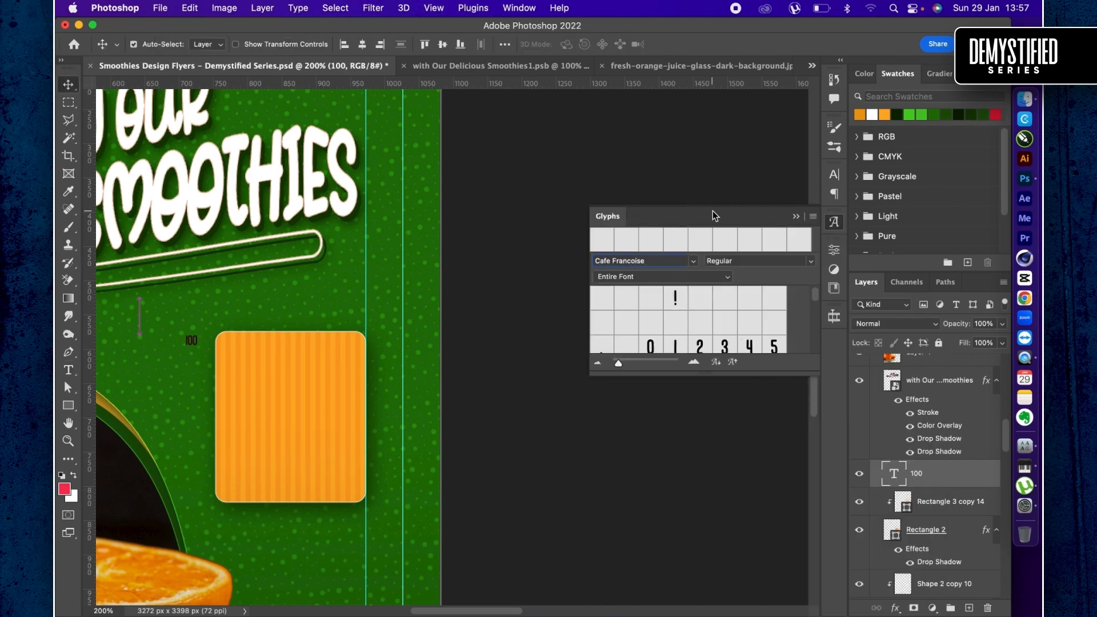
pyautogui.press('super+t')
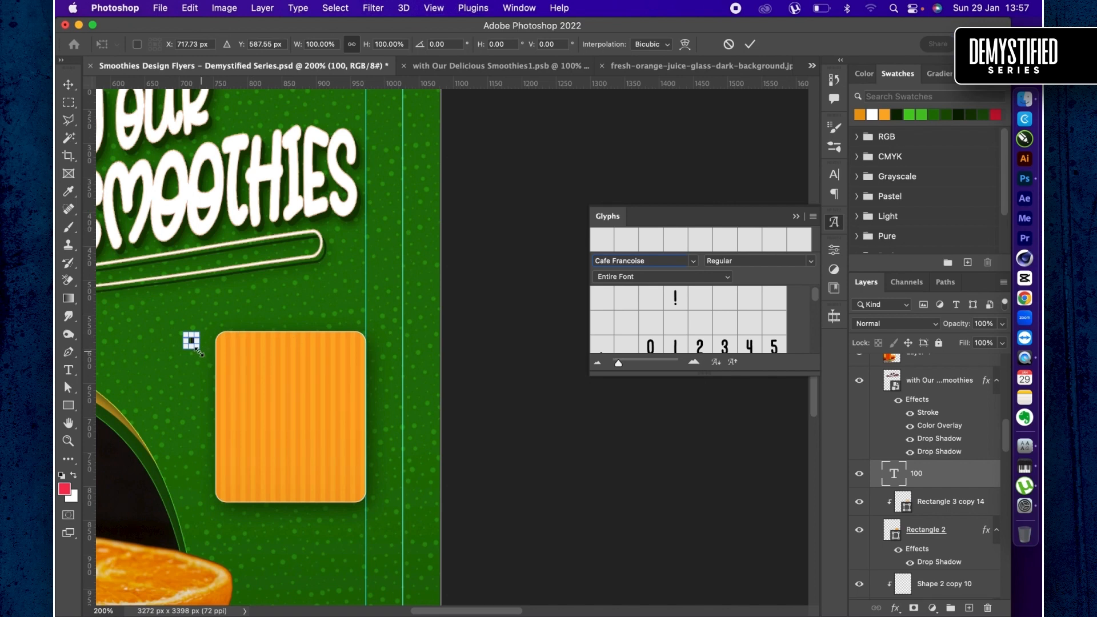
pyautogui.moveTo(195, 346); pyautogui.dragTo(326, 429)
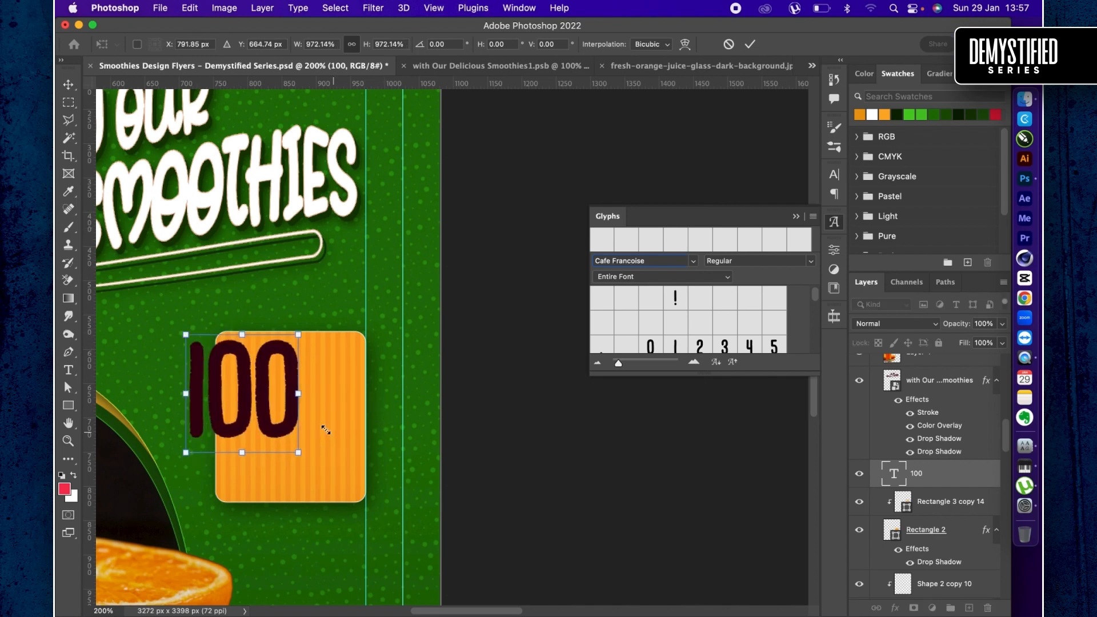
pyautogui.press('Return')
pyautogui.moveTo(250, 398); pyautogui.dragTo(341, 405)
# - Scale the "100" text to about 91% and shift it to the middle of the card's upper half
pyautogui.press('super+t')
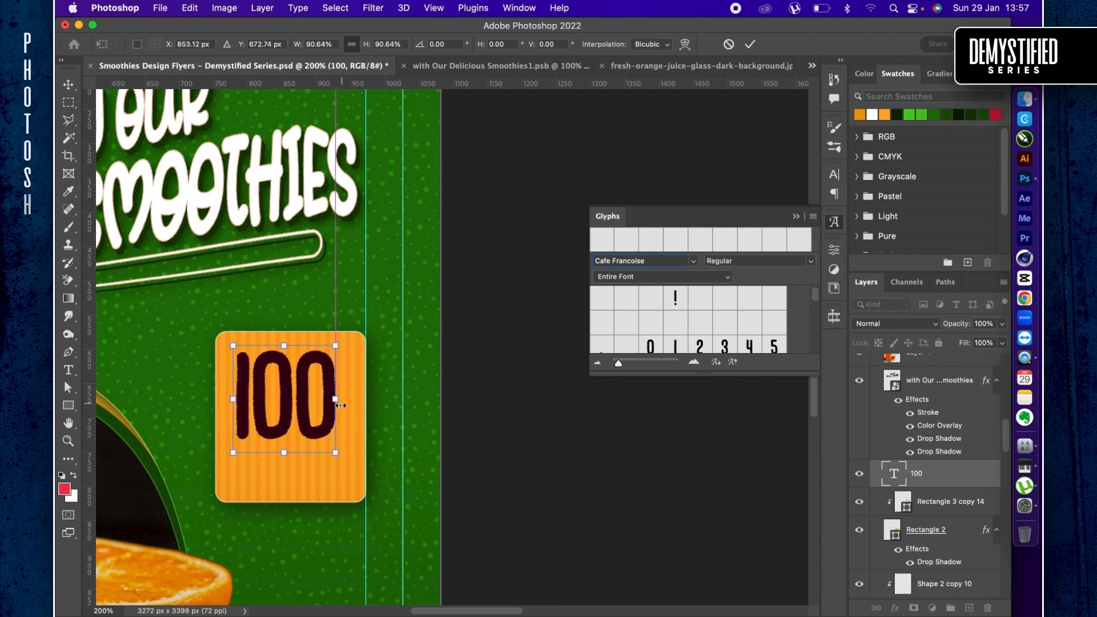
pyautogui.doubleClick(280, 396)
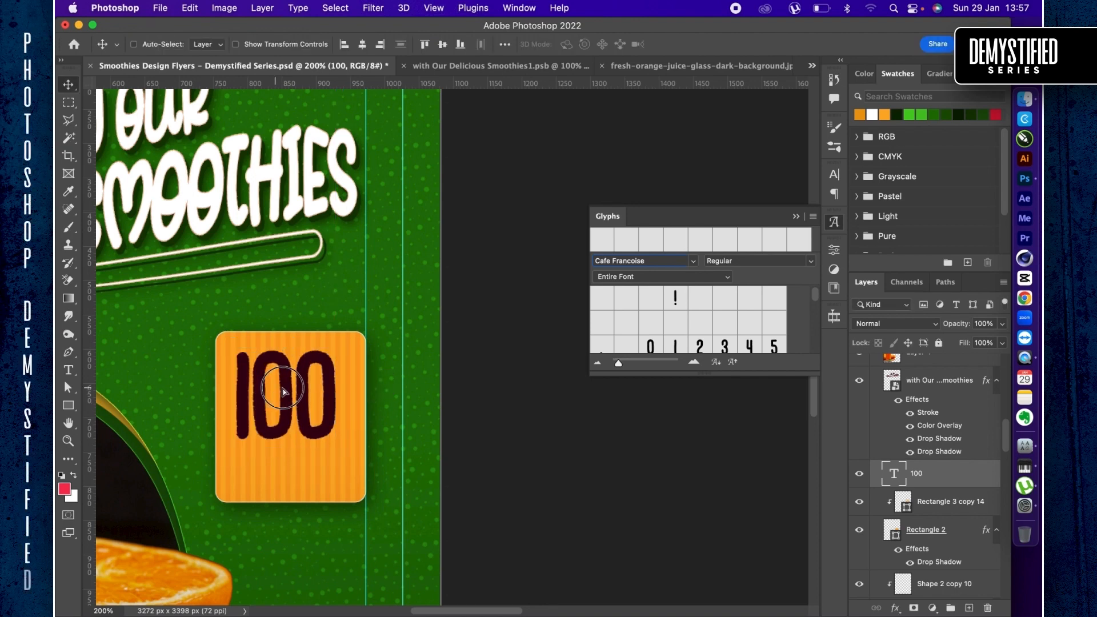
pyautogui.moveTo(277, 393); pyautogui.dragTo(281, 388)
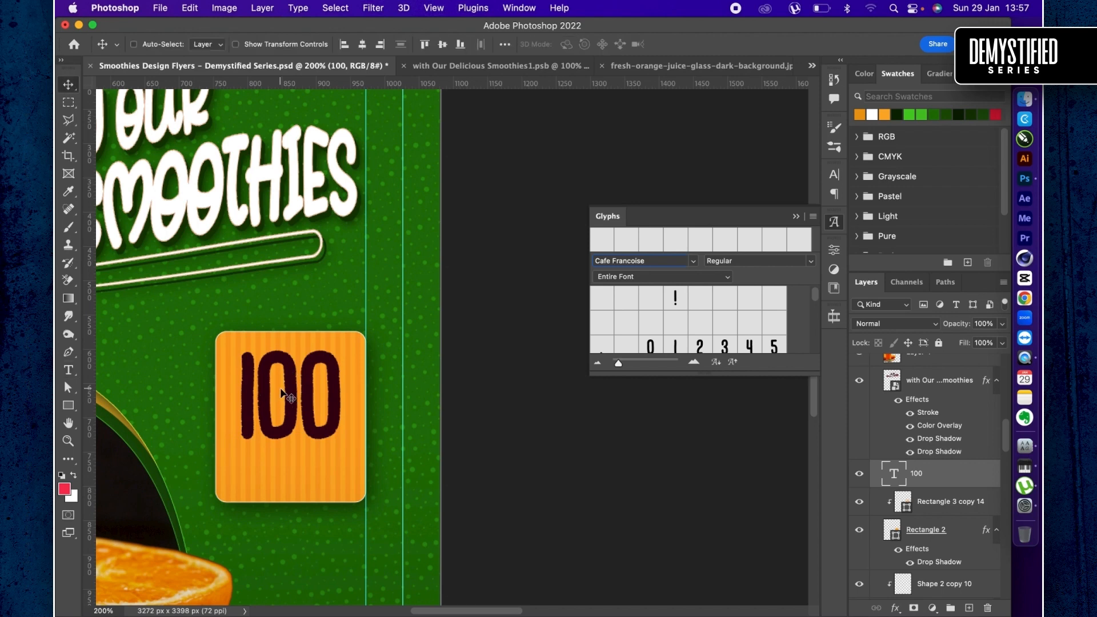
pyautogui.press('Right')
pyautogui.press('Right')
pyautogui.click(306, 396)
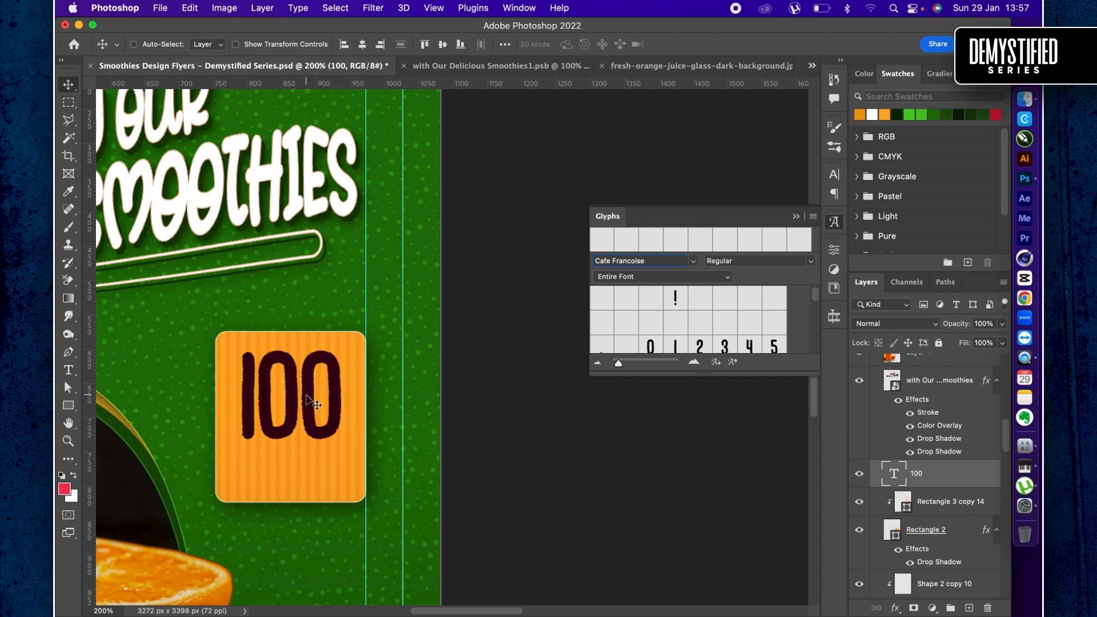
pyautogui.click(317, 402)
pyautogui.press('t')
pyautogui.press('v')
pyautogui.press('t')
pyautogui.press('v')
pyautogui.press('t')
pyautogui.press('v')
pyautogui.press('t')
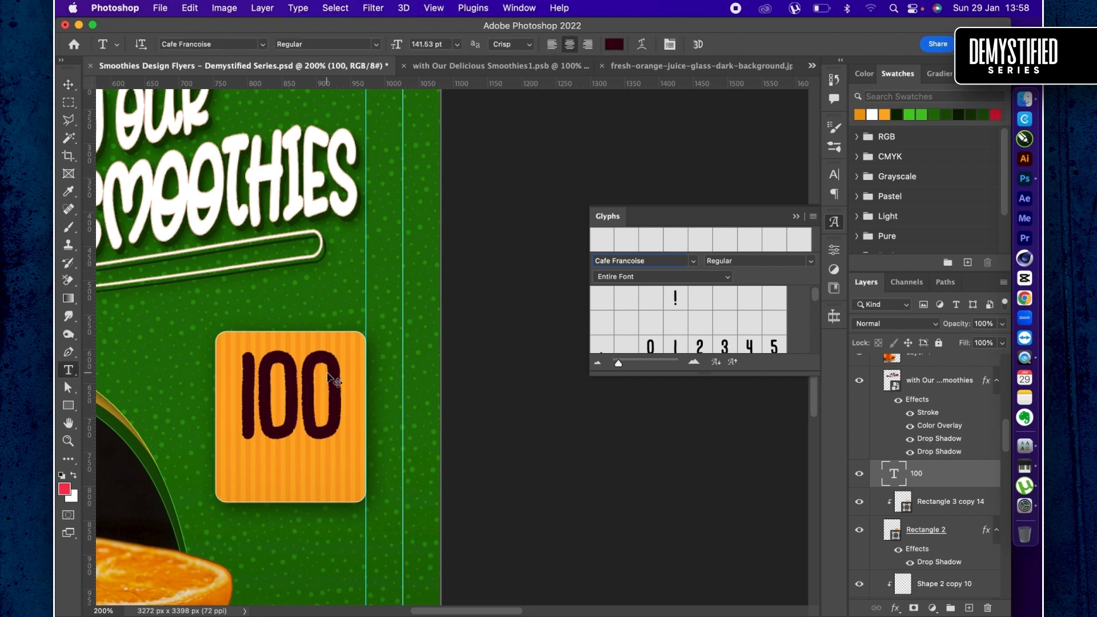
pyautogui.press('v')
# - Append a percent sign to the "100" text on the card so it reads "100%"
pyautogui.press('t')
pyautogui.click(334, 378)
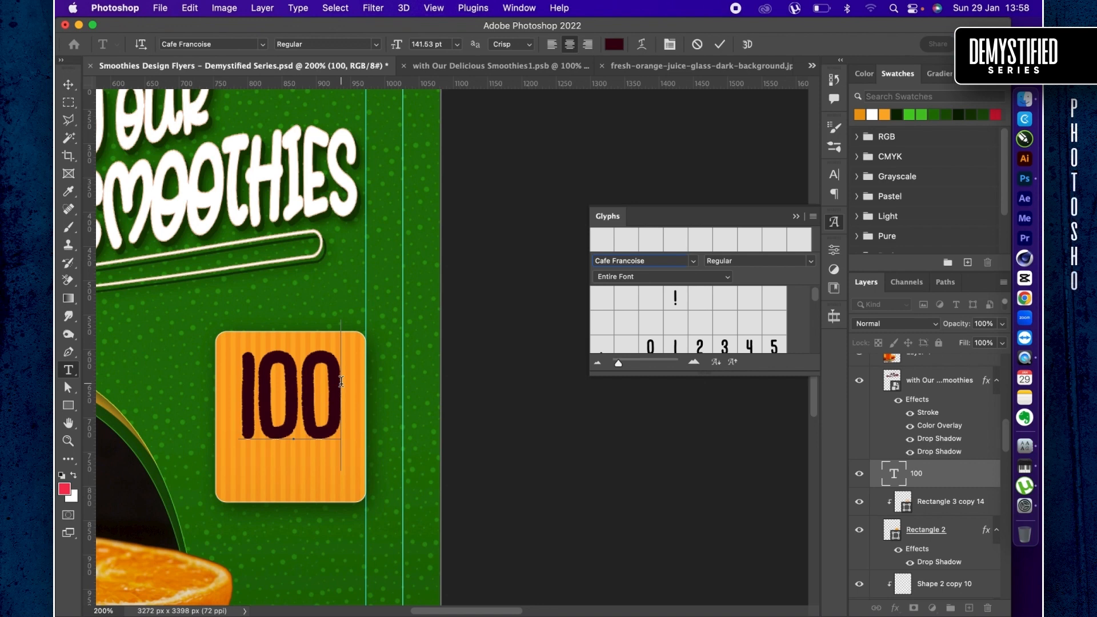
pyautogui.write('%')
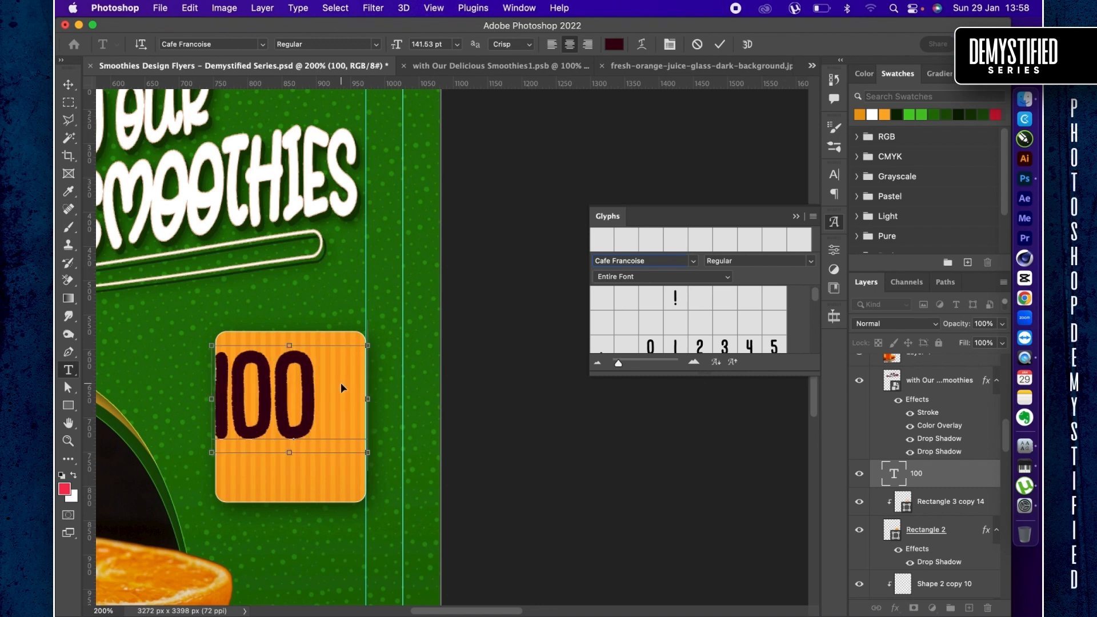
pyautogui.press('super+Return')
# - Scale the "100%" text down to 94.47 pt so its bounds fit inside the orange card
pyautogui.press('super+t')
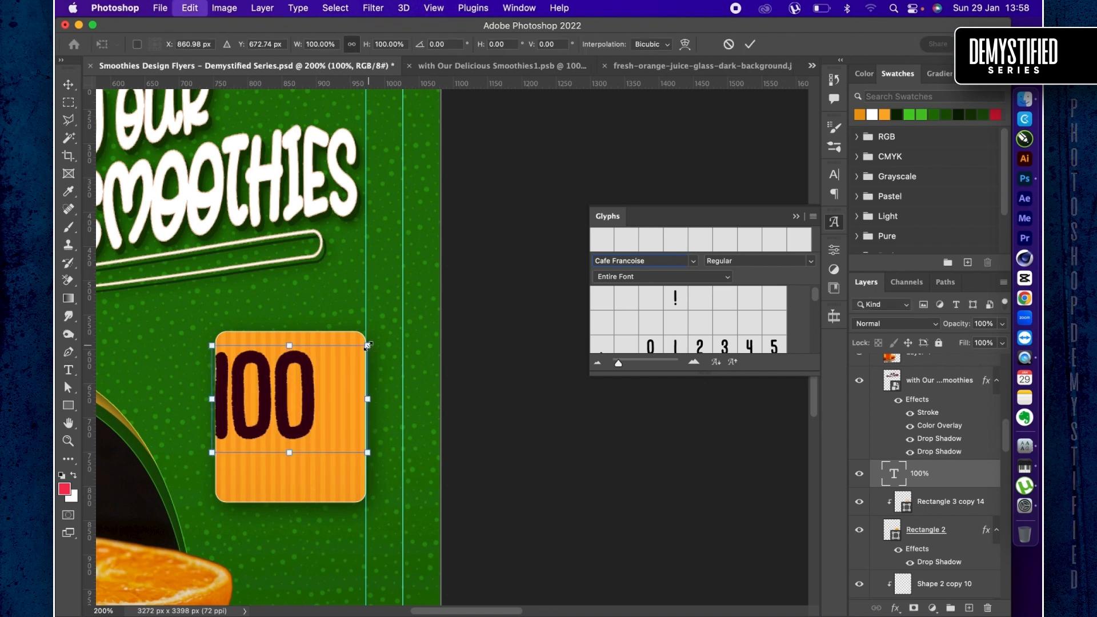
pyautogui.moveTo(367, 345); pyautogui.dragTo(349, 358)
pyautogui.press('Return')
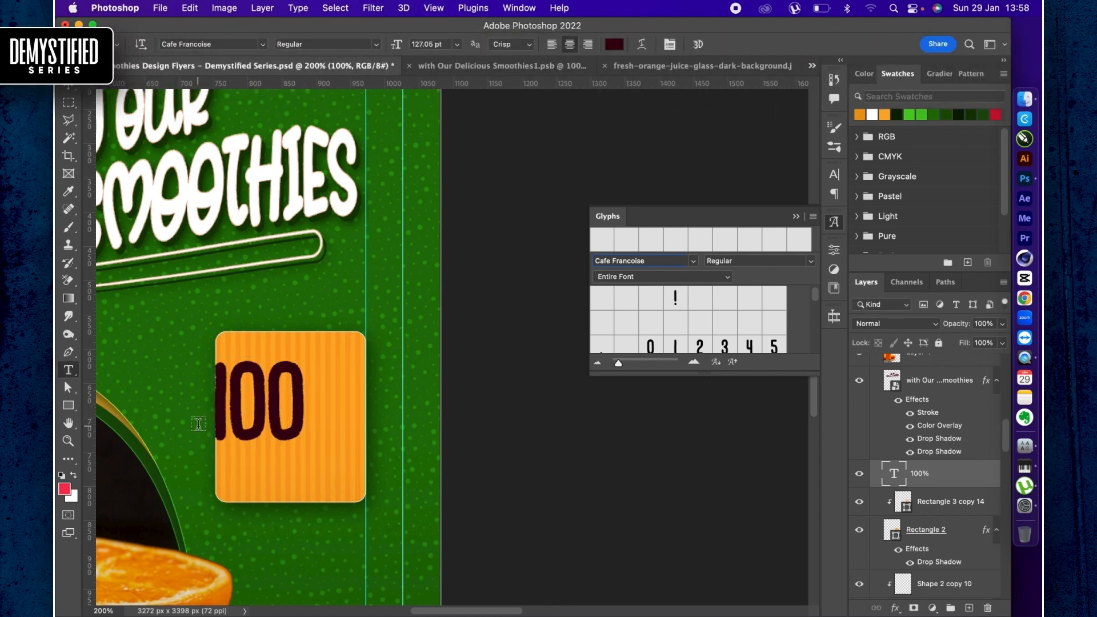
pyautogui.press('super+t')
pyautogui.moveTo(211, 453); pyautogui.dragTo(248, 430)
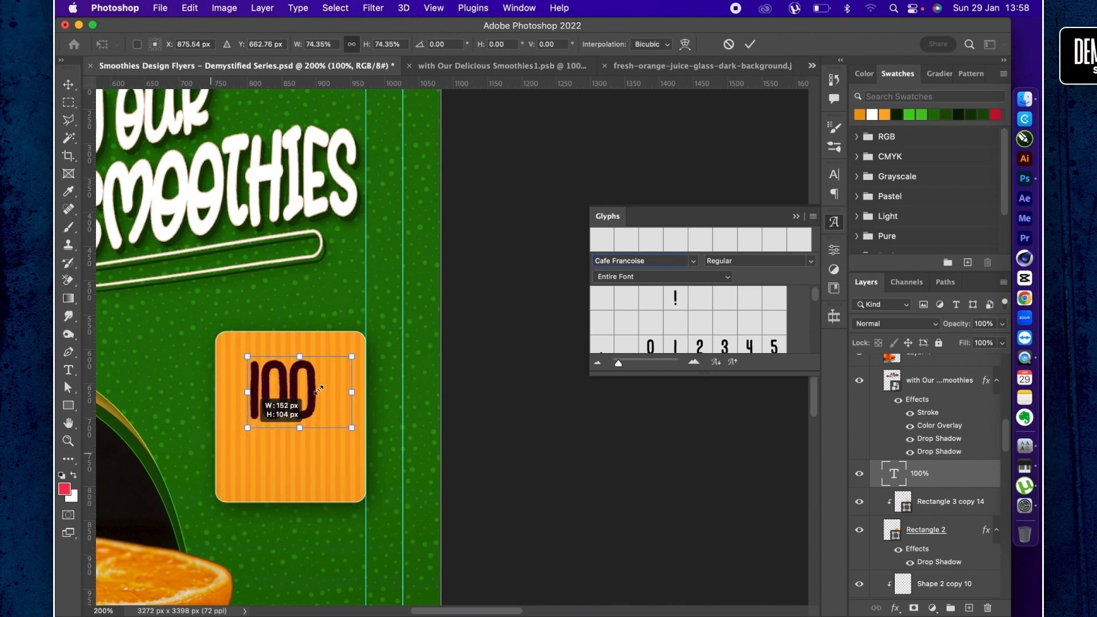
pyautogui.press('Return')
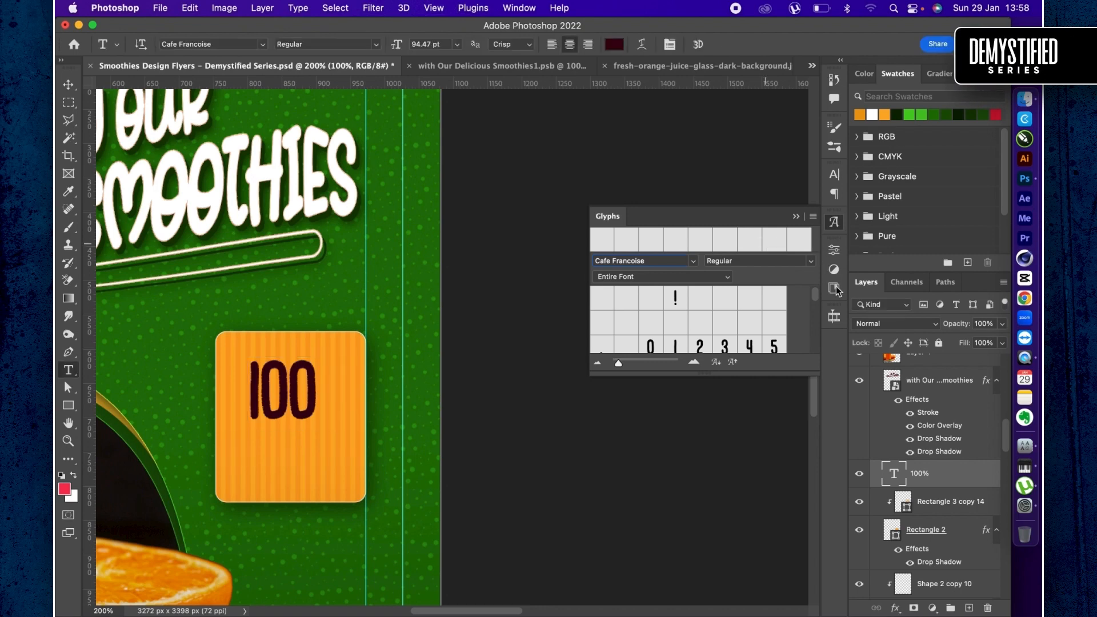
# - Preview other fonts on the "100%" text and set it to Bernound Rough
pyautogui.click(835, 226)
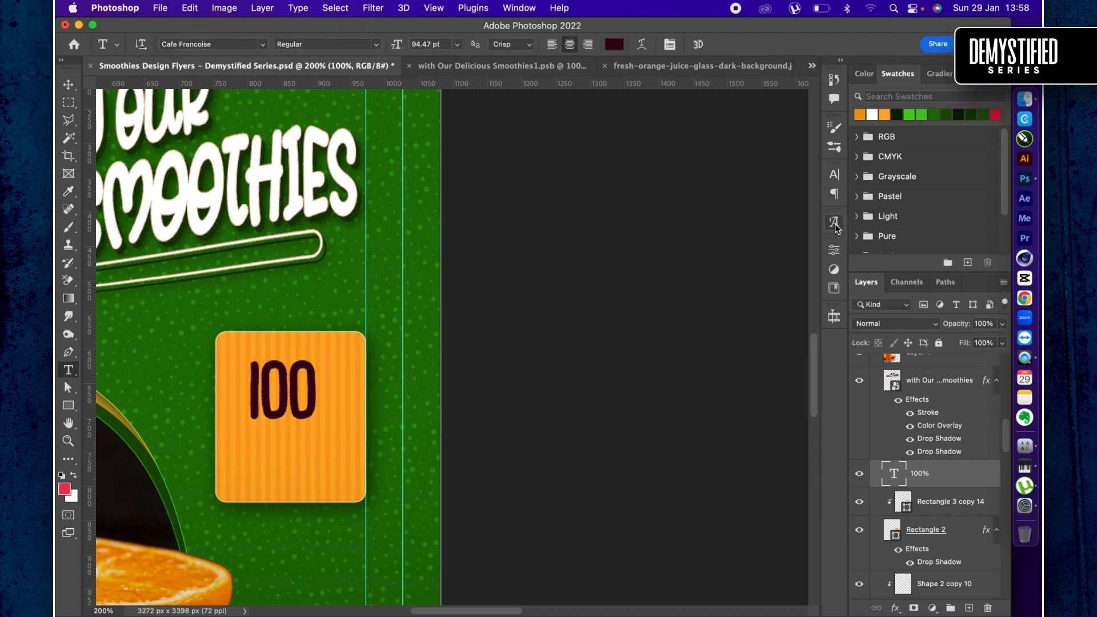
pyautogui.click(836, 175)
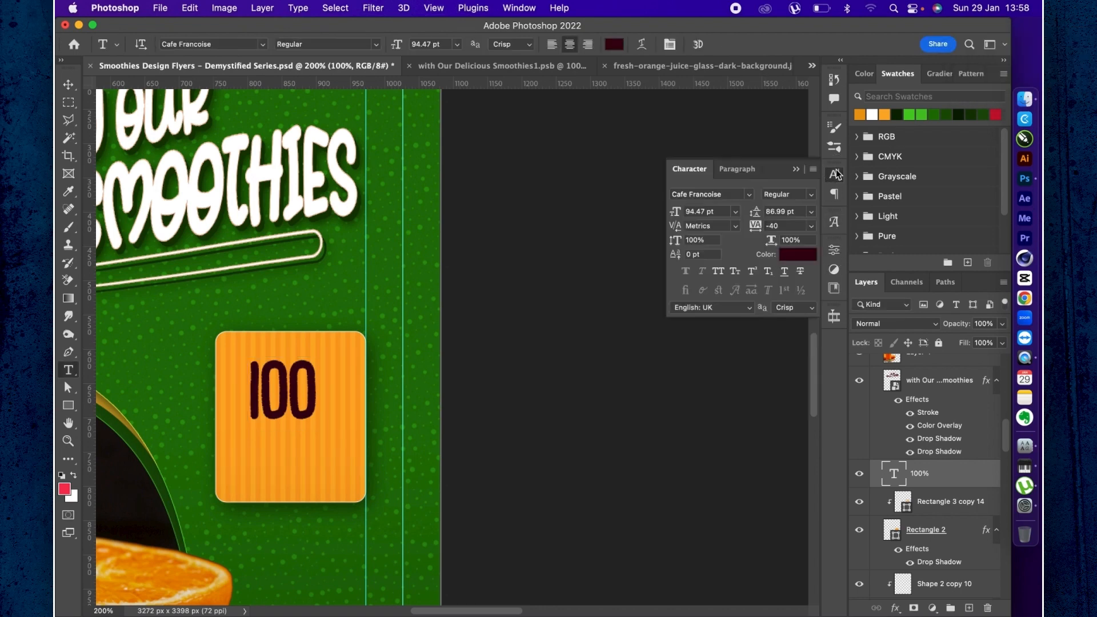
pyautogui.click(750, 195)
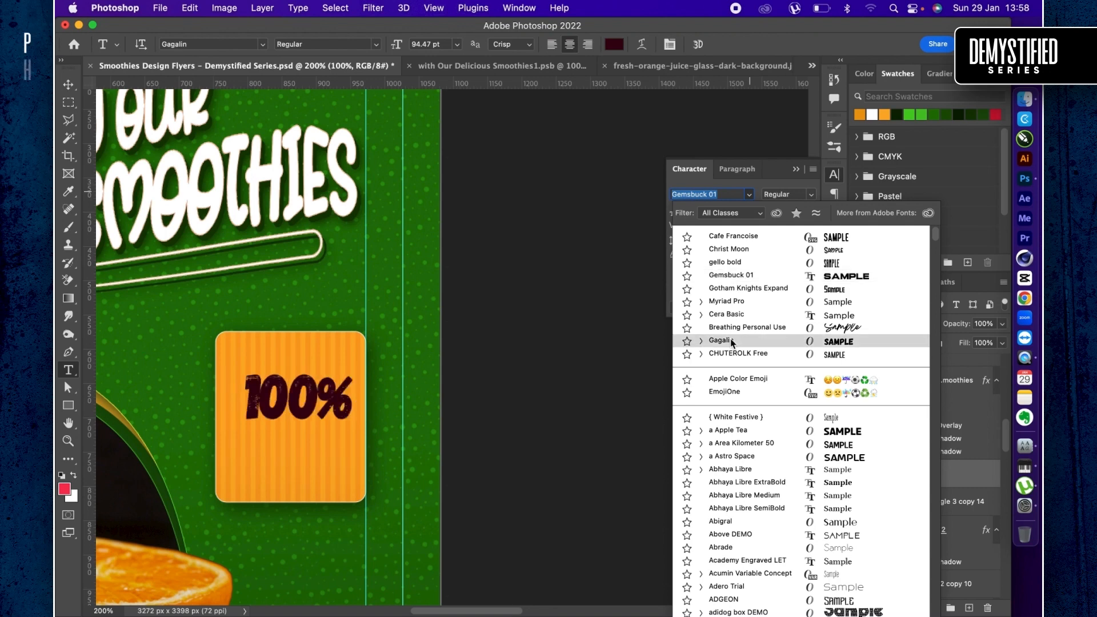
pyautogui.scroll(-5, 731, 349)
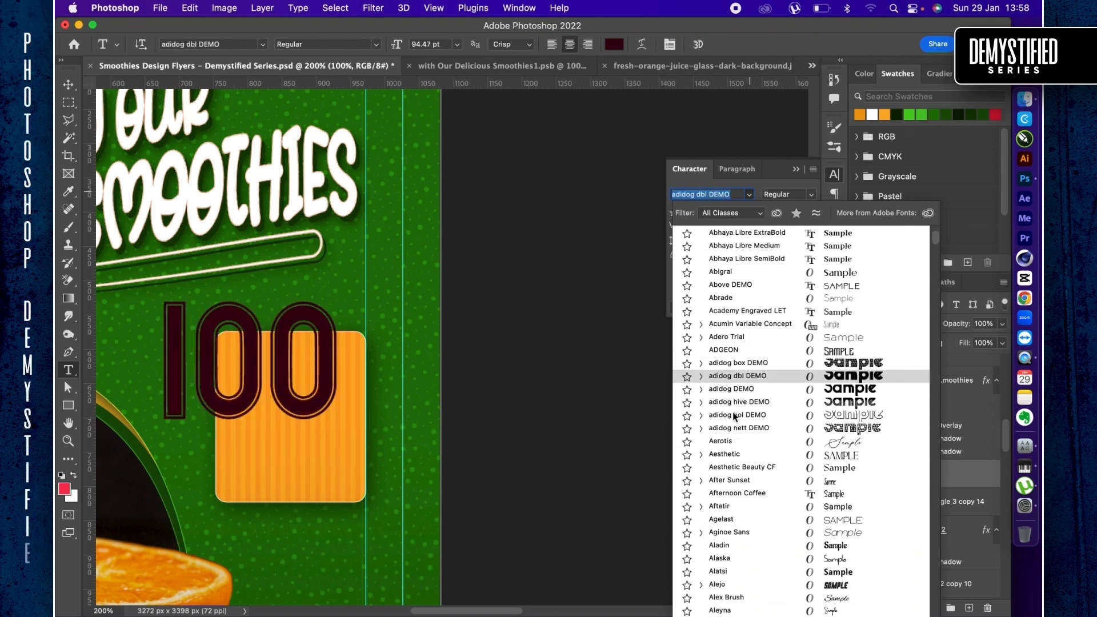
pyautogui.scroll(-15, 737, 486)
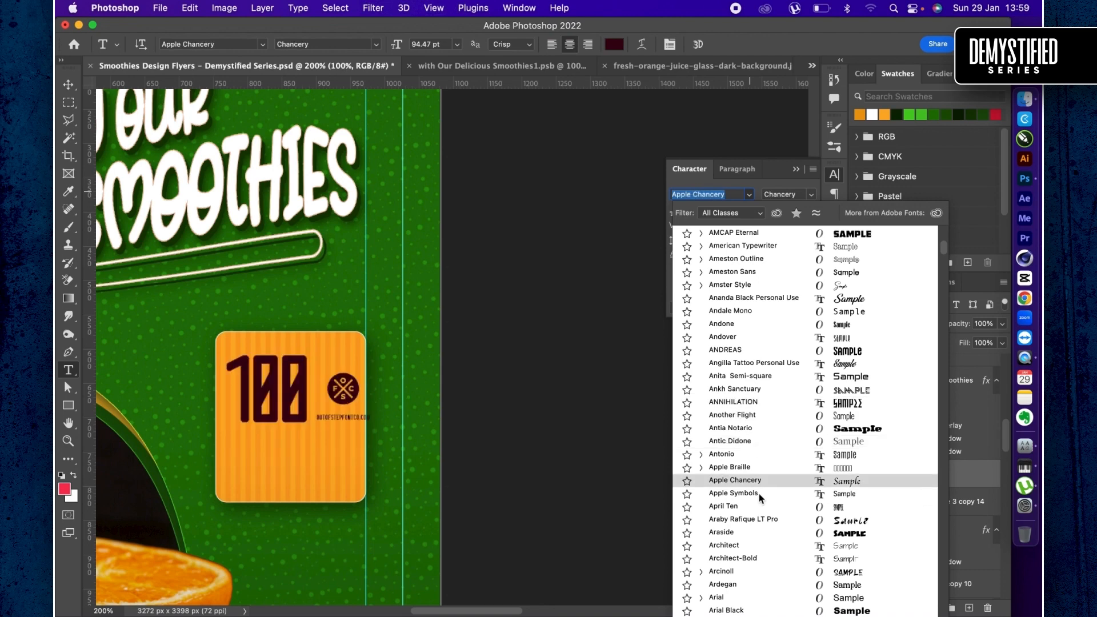
pyautogui.scroll(-5, 759, 494)
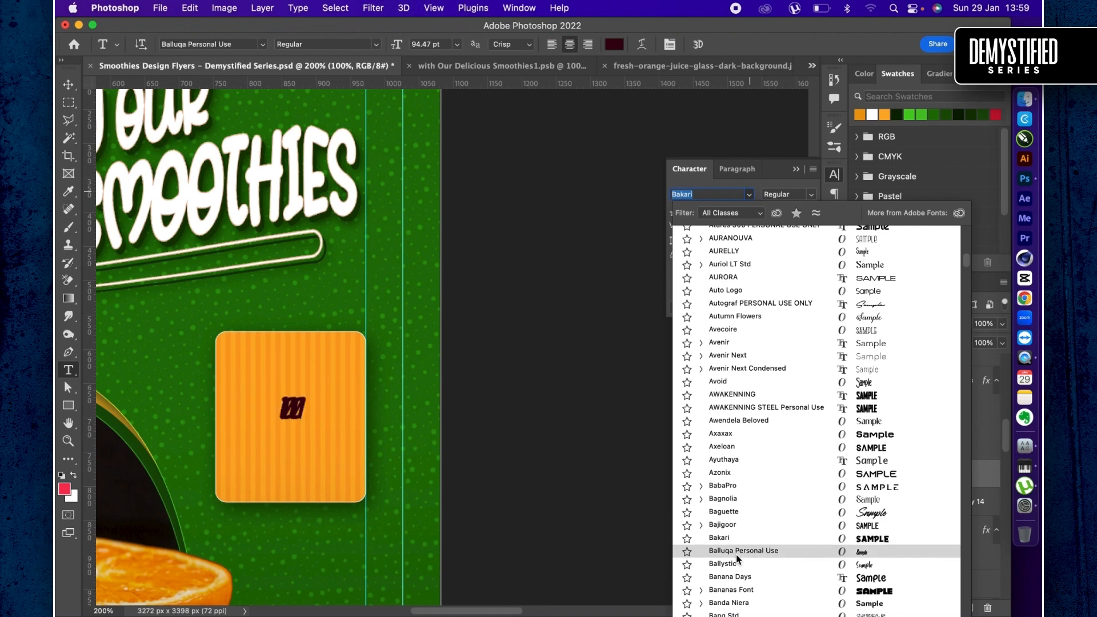
pyautogui.scroll(-6, 734, 543)
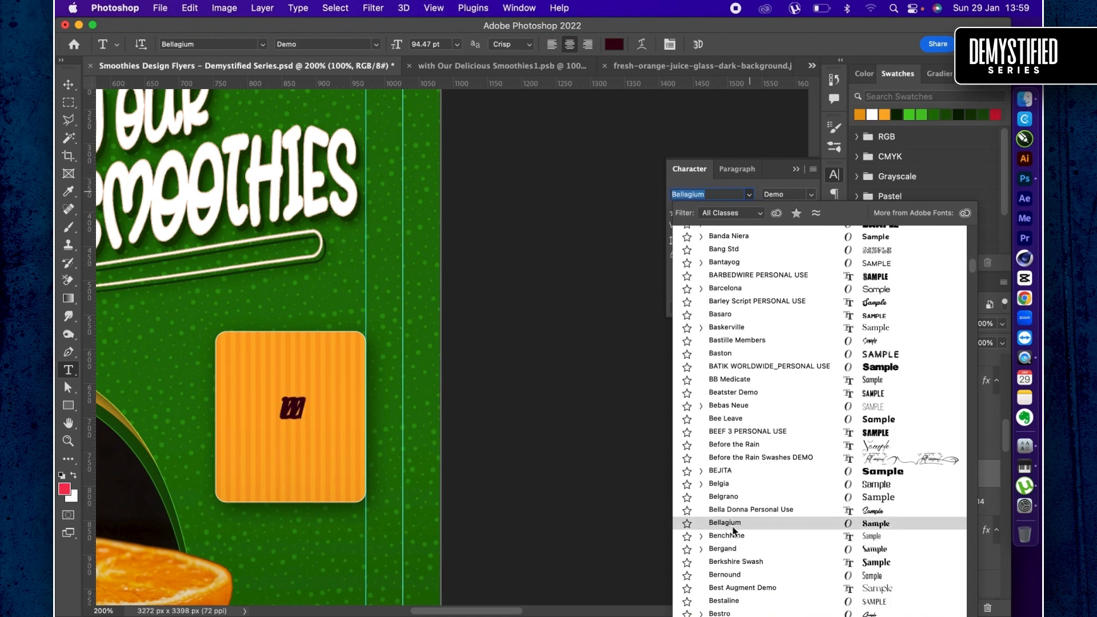
pyautogui.click(729, 575)
# - Enlarge the "100%" text to about 160% (151.54 pt) and move it into the upper part of the orange card
pyautogui.press('super+t')
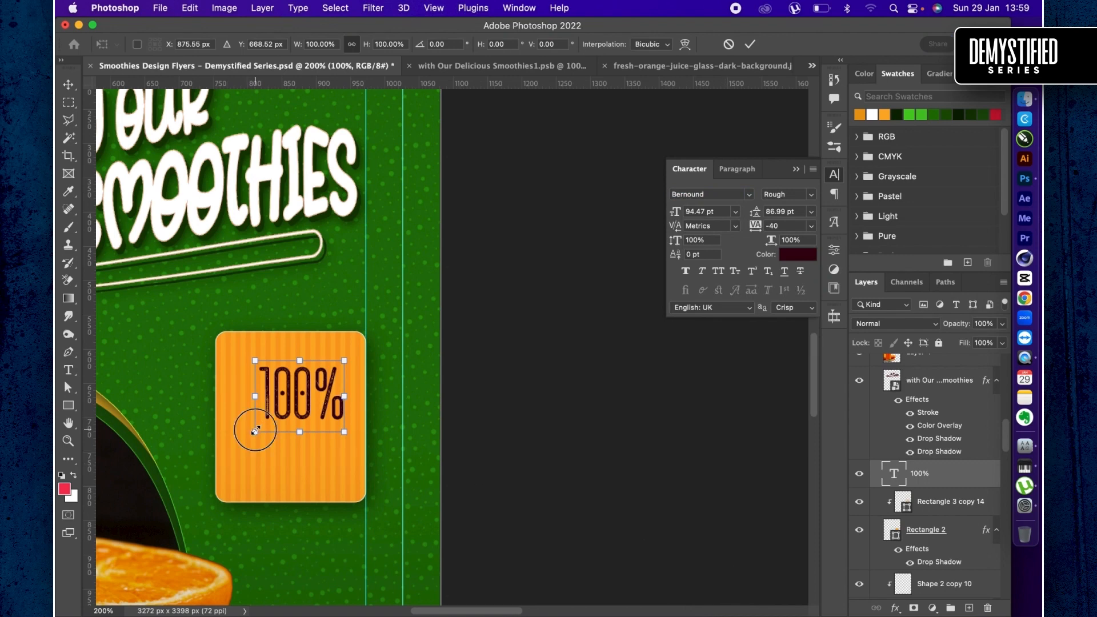
pyautogui.moveTo(256, 432); pyautogui.dragTo(200, 475)
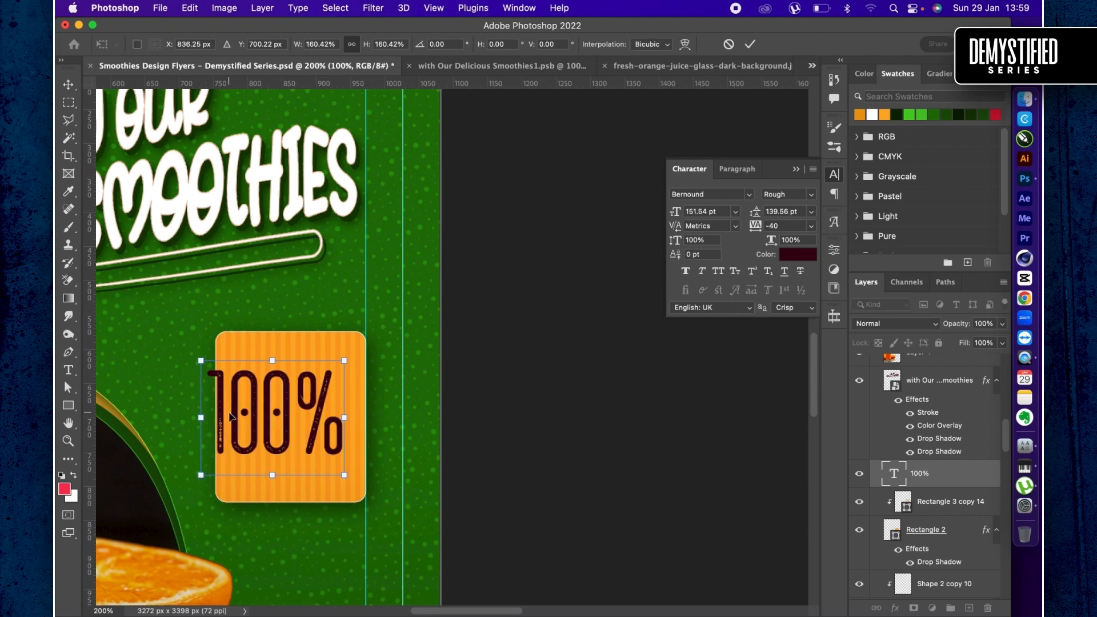
pyautogui.press('Return')
pyautogui.click(263, 375)
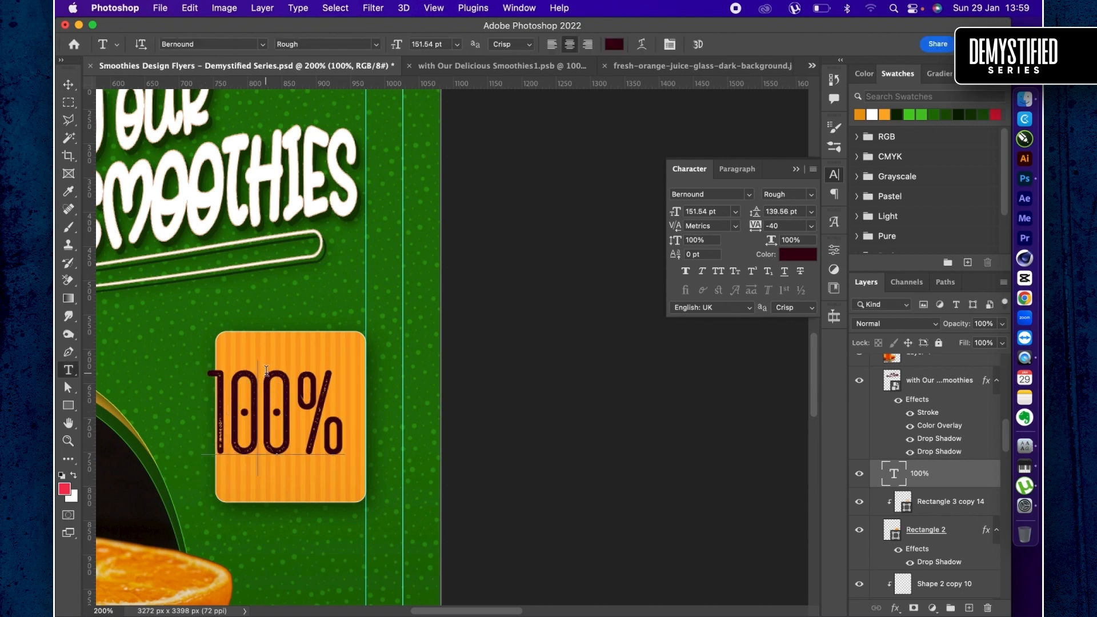
pyautogui.press('Escape')
pyautogui.press('v')
pyautogui.click(283, 388)
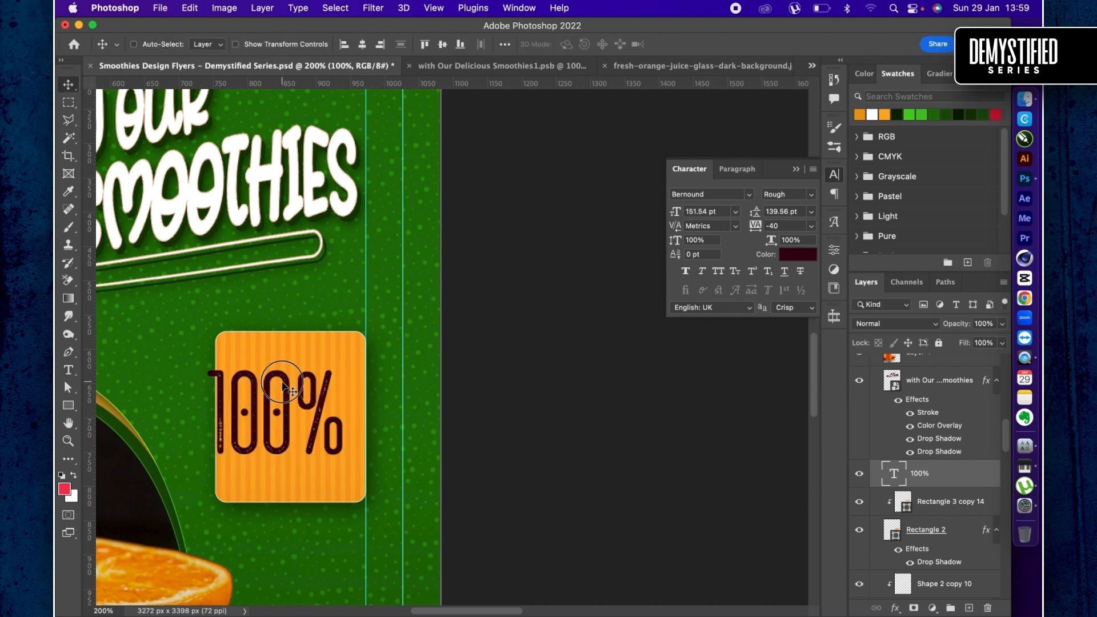
pyautogui.moveTo(283, 388); pyautogui.dragTo(301, 367)
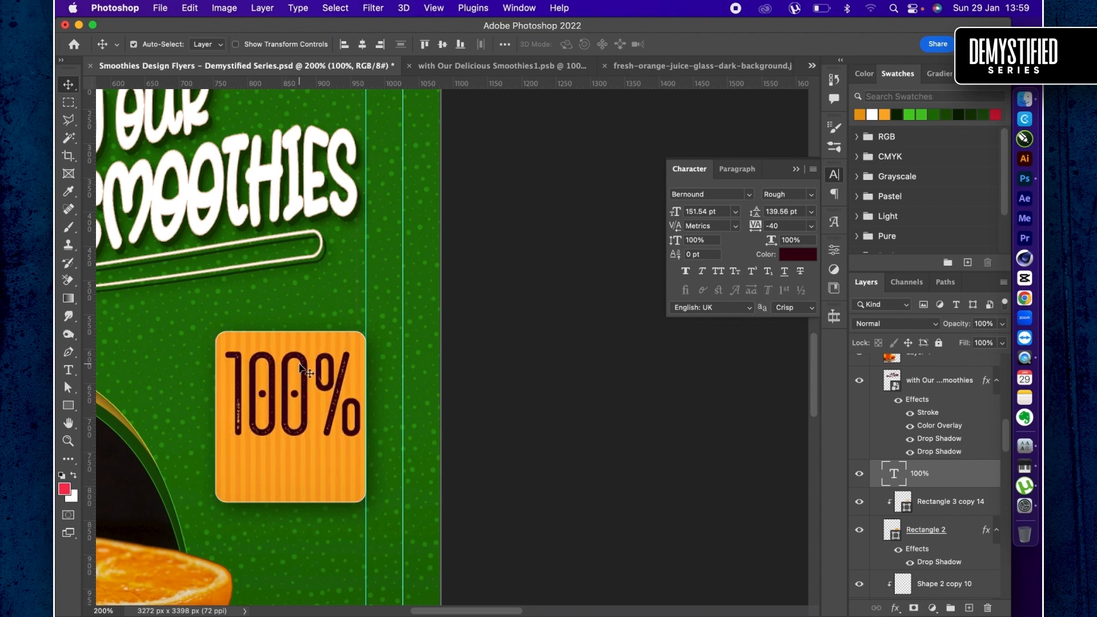
# - Scale the "100%" text down to about 92% (139.07 pt) around its centre to leave margins inside the card
pyautogui.press('super+t')
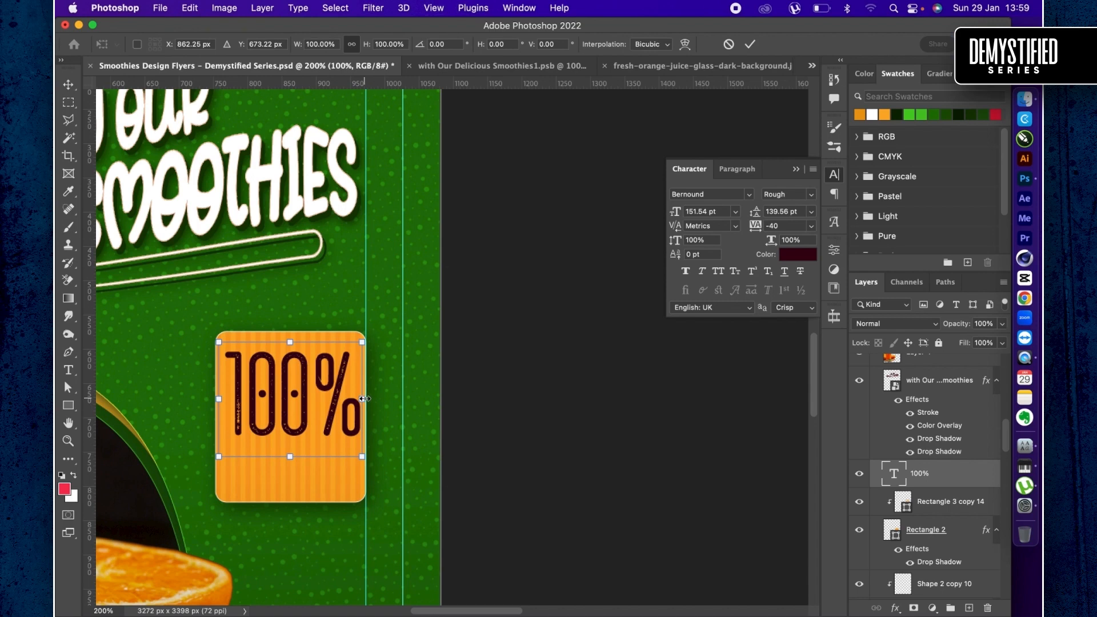
pyautogui.moveTo(363, 399); pyautogui.dragTo(356, 402)
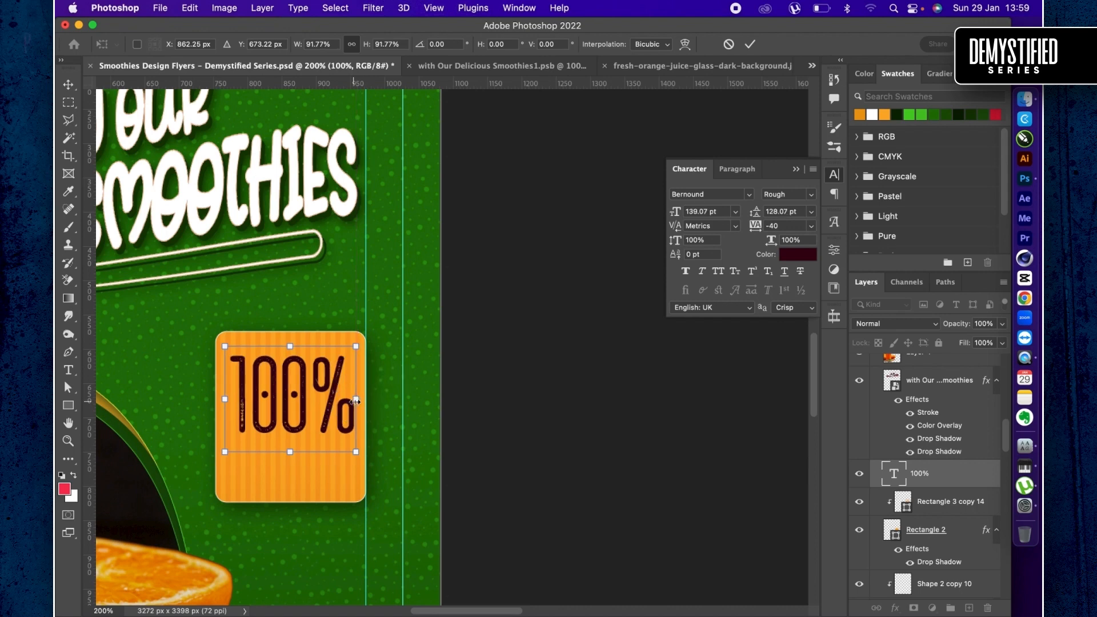
pyautogui.press('Return')
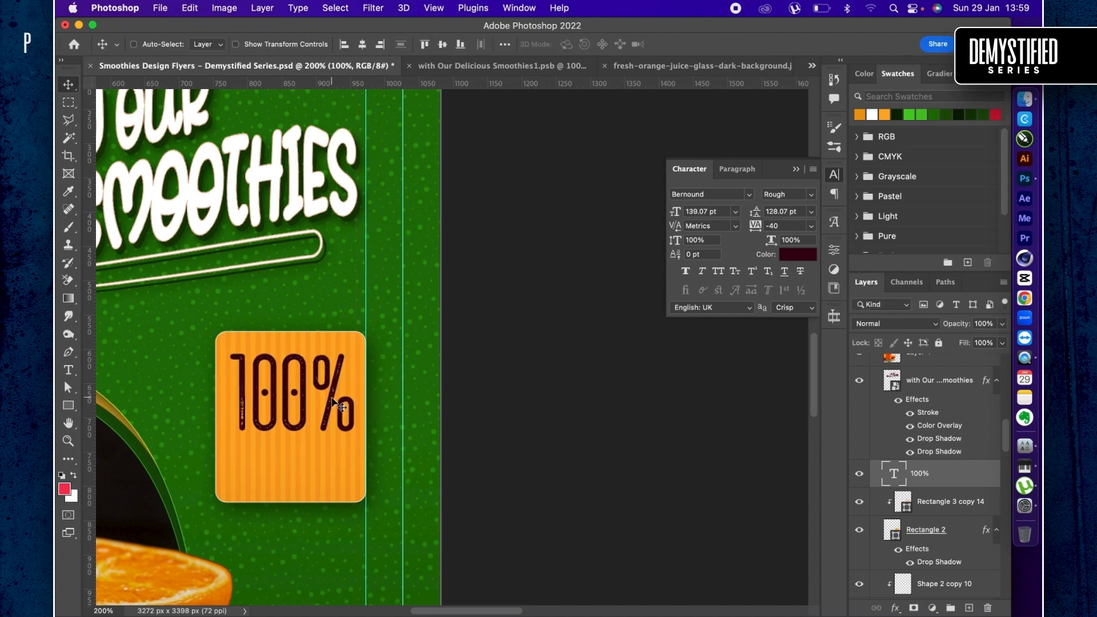
pyautogui.click(331, 398)
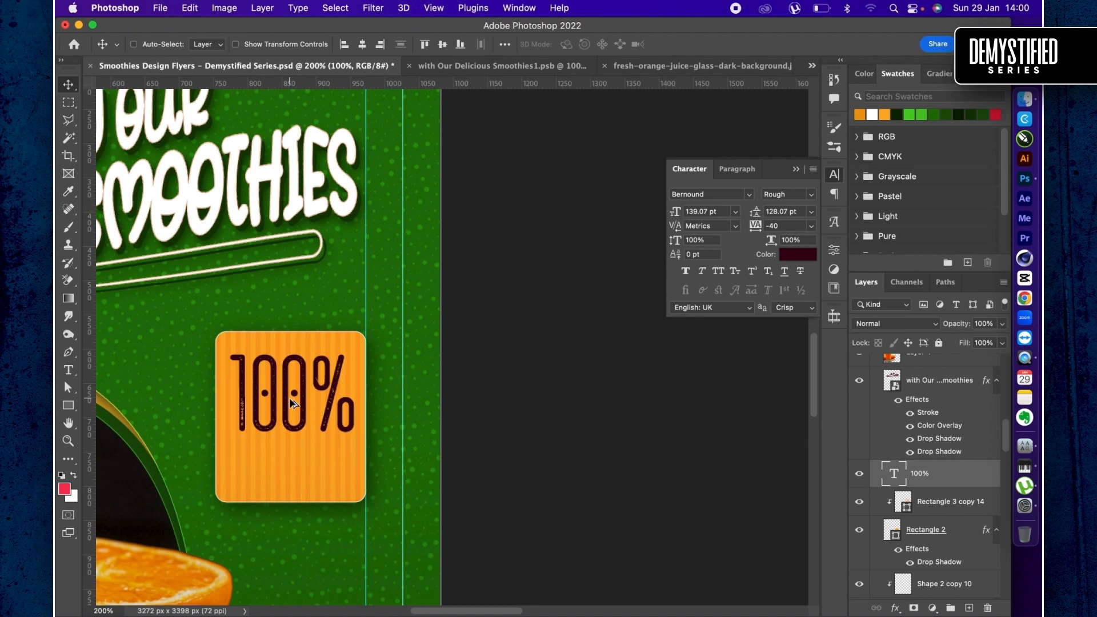
# - Duplicate the "100%" text directly below the original and replace the copy's wording with "natural"
pyautogui.moveTo(289, 406); pyautogui.dragTo(290, 482)
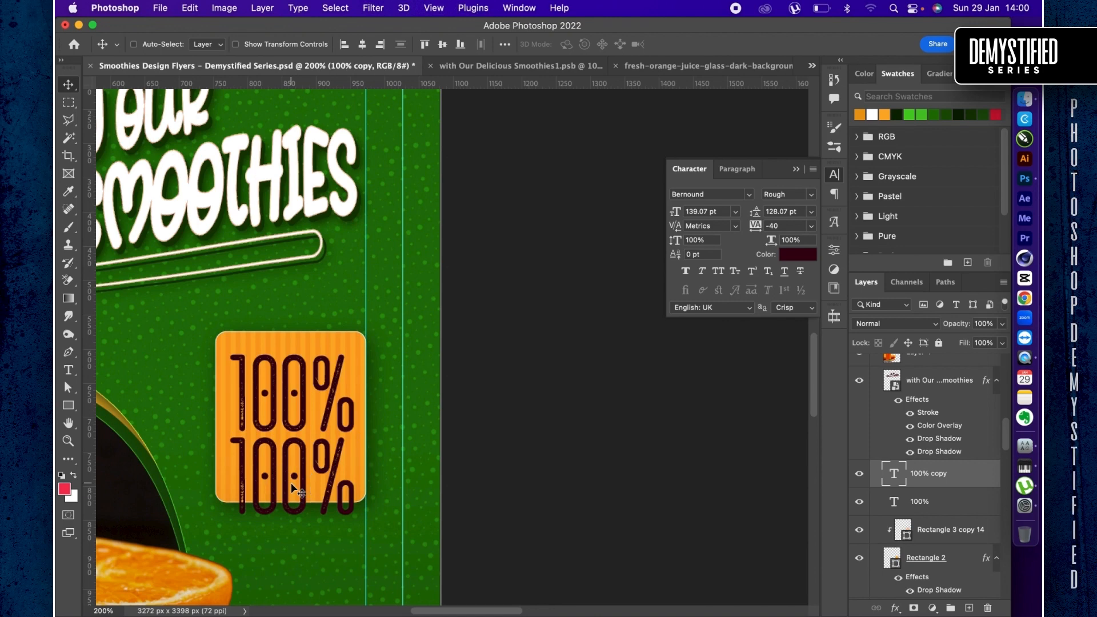
pyautogui.press('t')
pyautogui.click(292, 482)
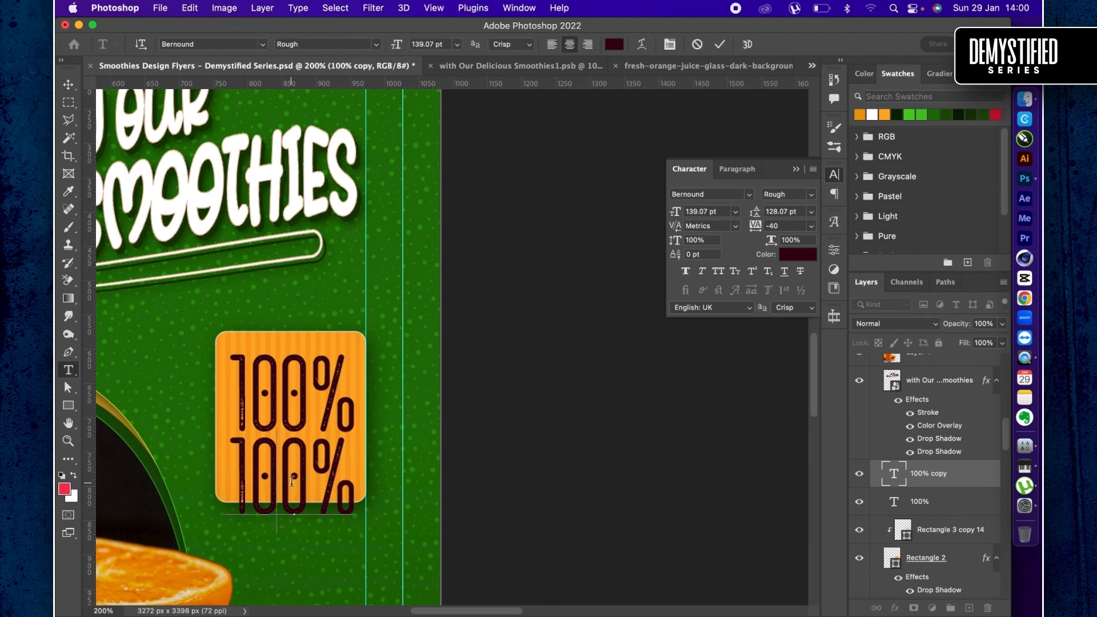
pyautogui.press('super+a')
pyautogui.write('natural')
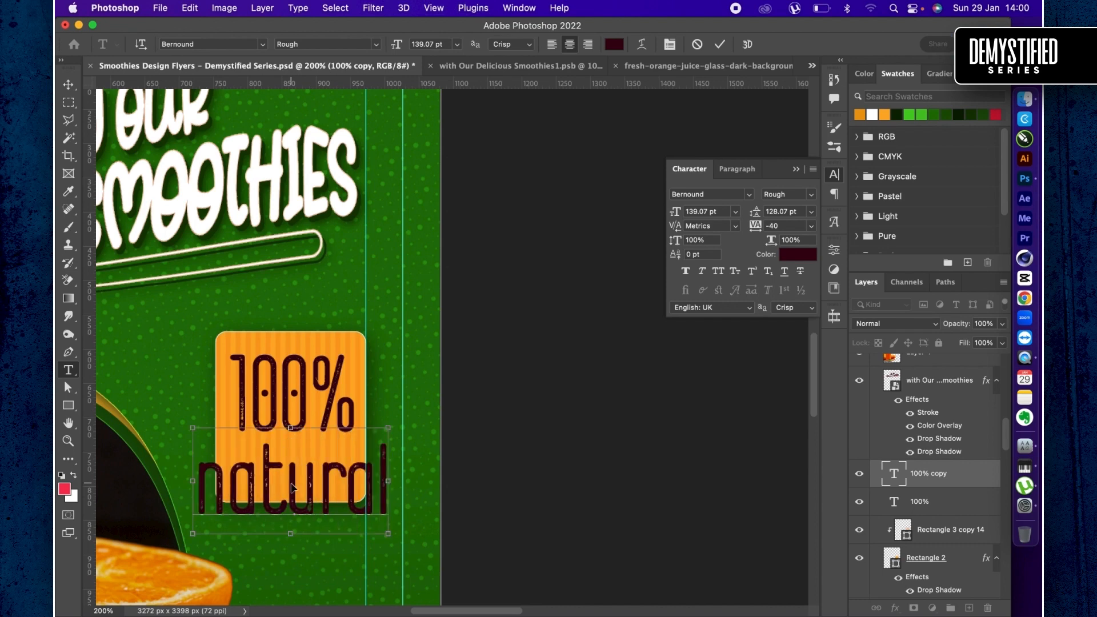
pyautogui.press('super+Return')
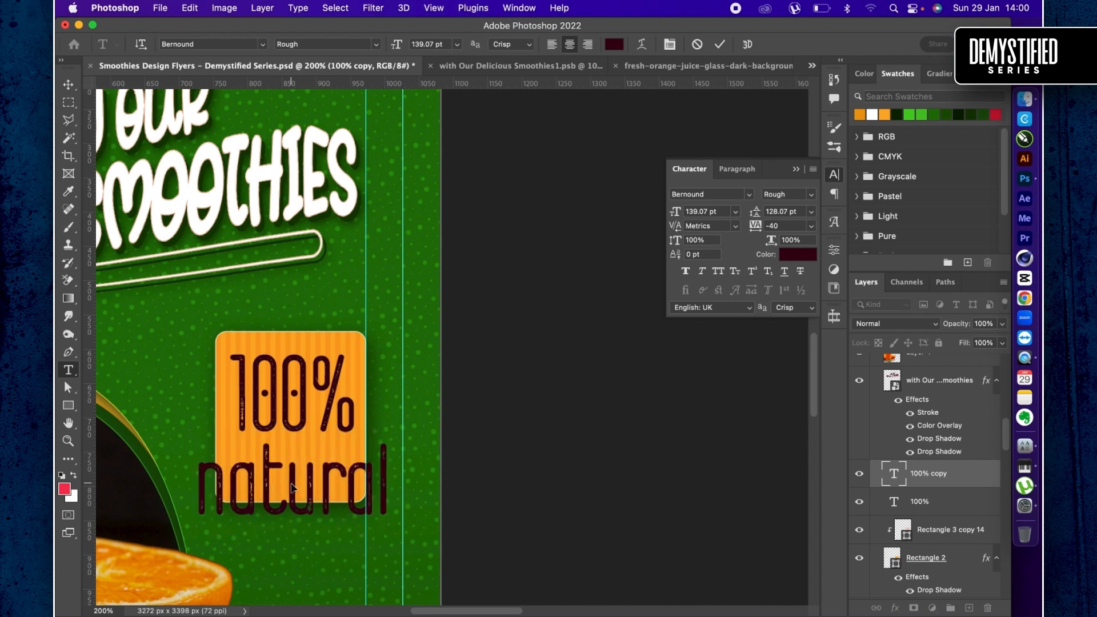
# - Set the "natural" text to All Caps and scale it to 81.33 pt so it fits the card below "100%"
pyautogui.click(813, 169)
pyautogui.click(847, 280)
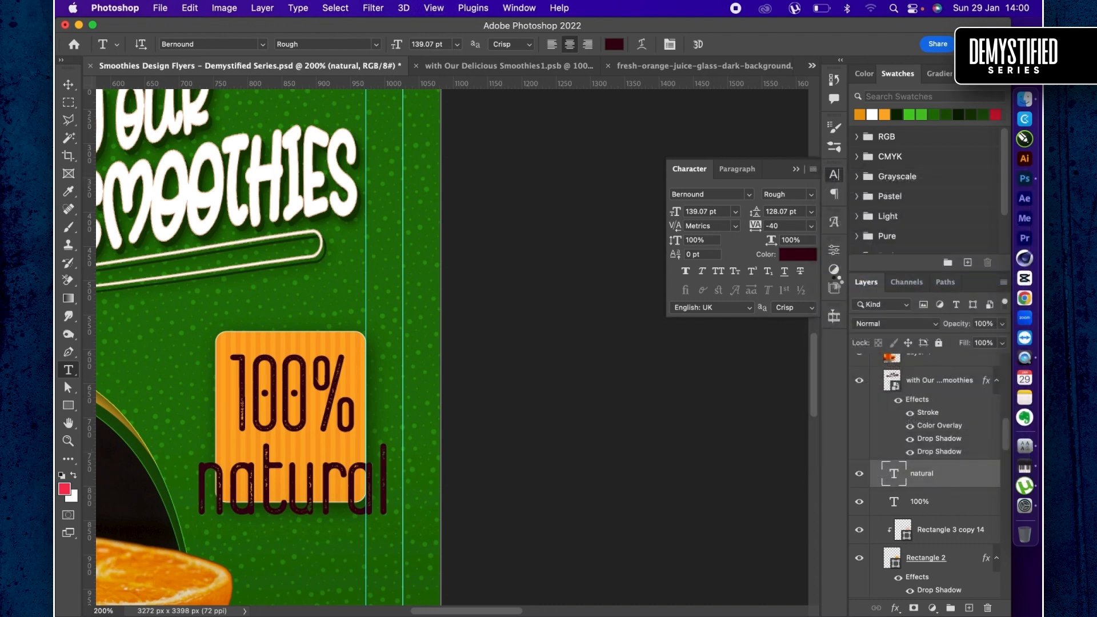
pyautogui.press('super+t')
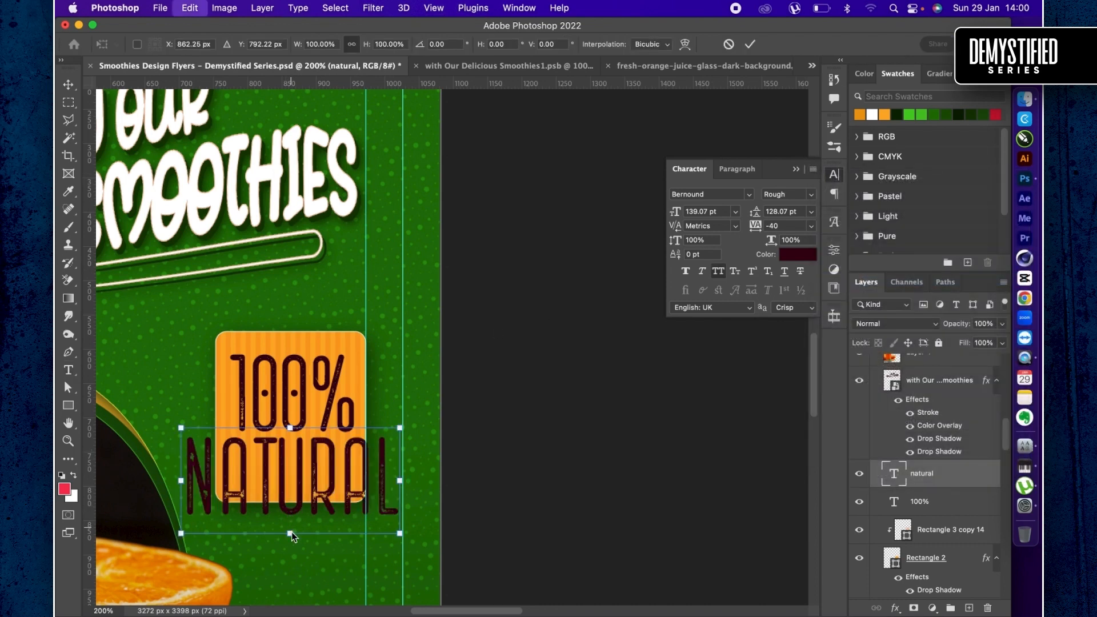
pyautogui.moveTo(290, 535); pyautogui.dragTo(302, 496)
pyautogui.press('Return')
pyautogui.press('v')
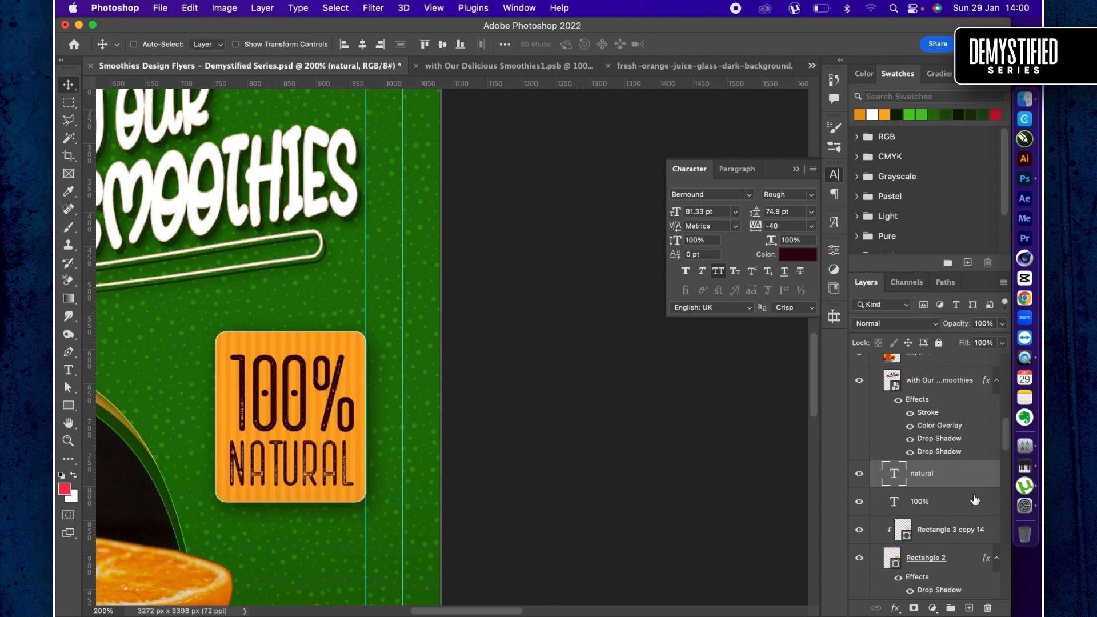
# - Scale the "100%" and "natural" texts together to about 88% around their shared centre
pyautogui.keyDown('shift'); pyautogui.keyDown('super'); pyautogui.click(280, 406); pyautogui.keyUp('super'); pyautogui.keyUp('shift')
pyautogui.press('super+t')
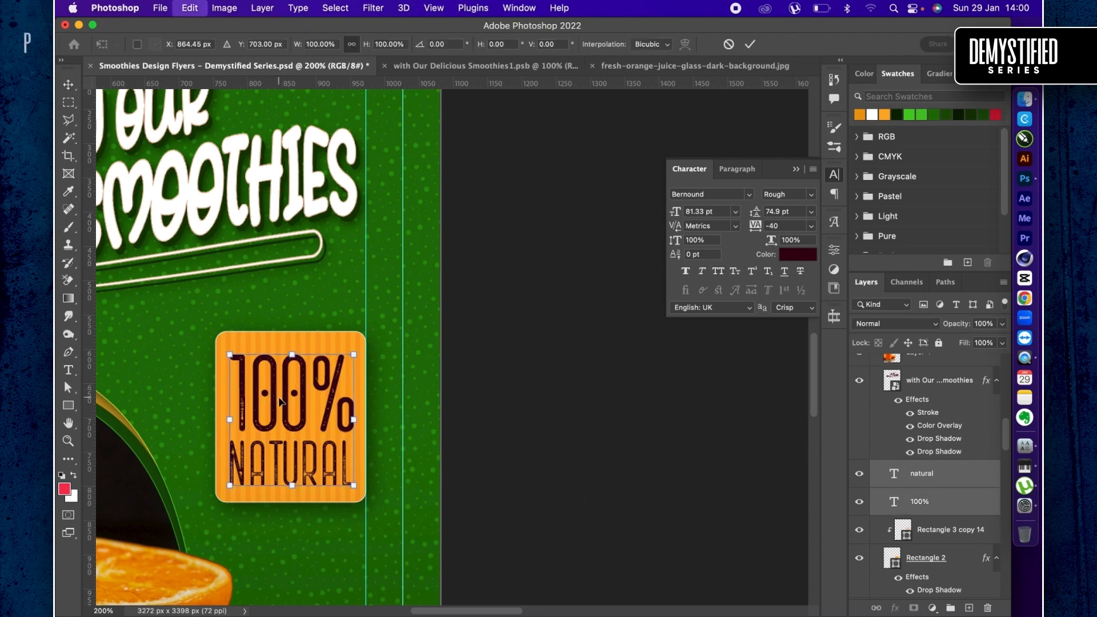
pyautogui.moveTo(355, 354); pyautogui.dragTo(346, 360)
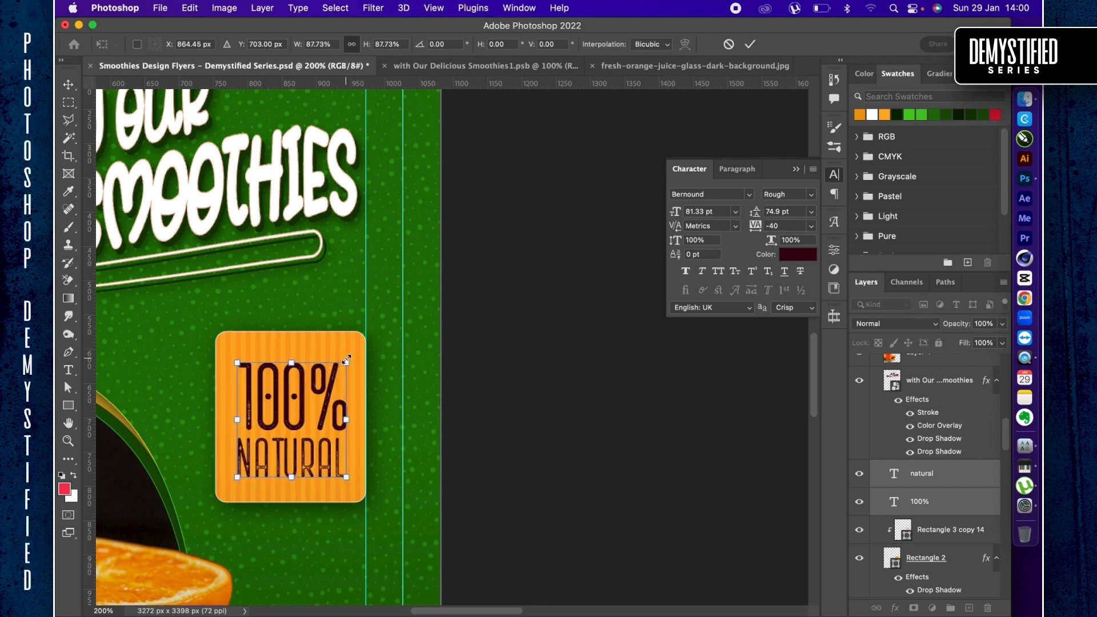
pyautogui.press('Return')
# - Change the colour of both the "100%" and "natural" texts to black
pyautogui.click(798, 255)
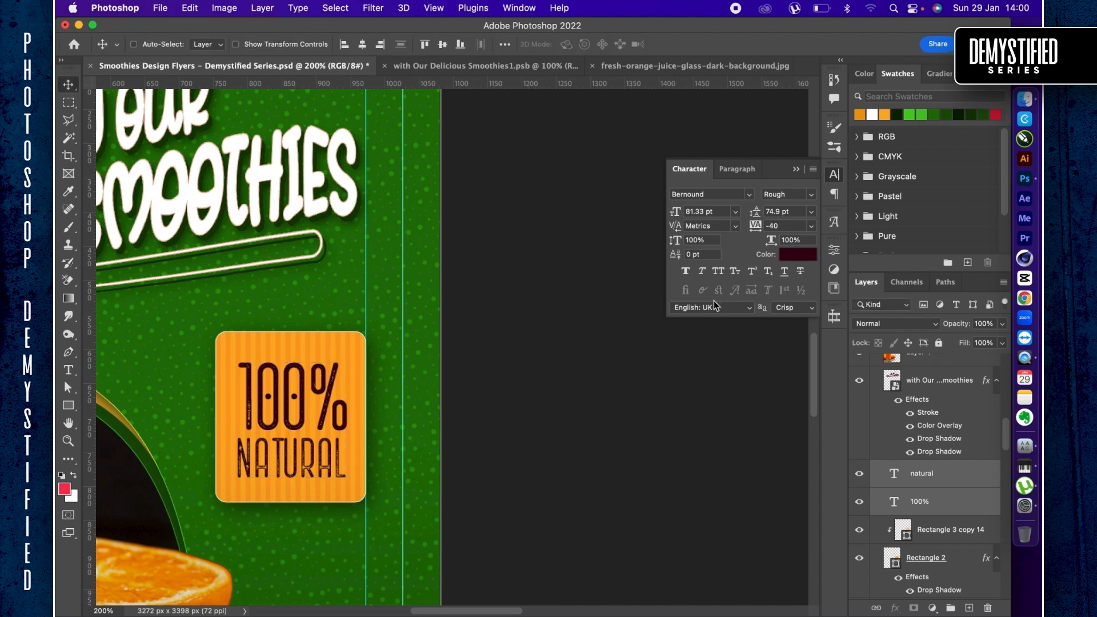
pyautogui.moveTo(698, 399); pyautogui.dragTo(613, 493)
pyautogui.press('Return')
pyautogui.press('v')
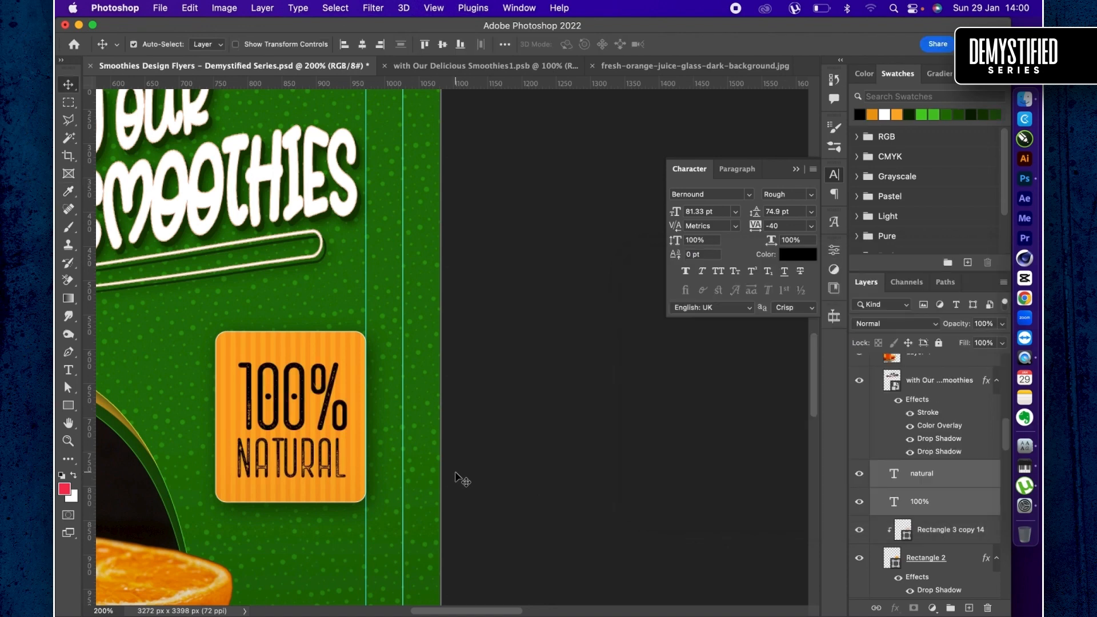
# - Select the orange card with its stripes and both texts, scale them together to about 76%, and shift them slightly downward
pyautogui.press('super+minus')
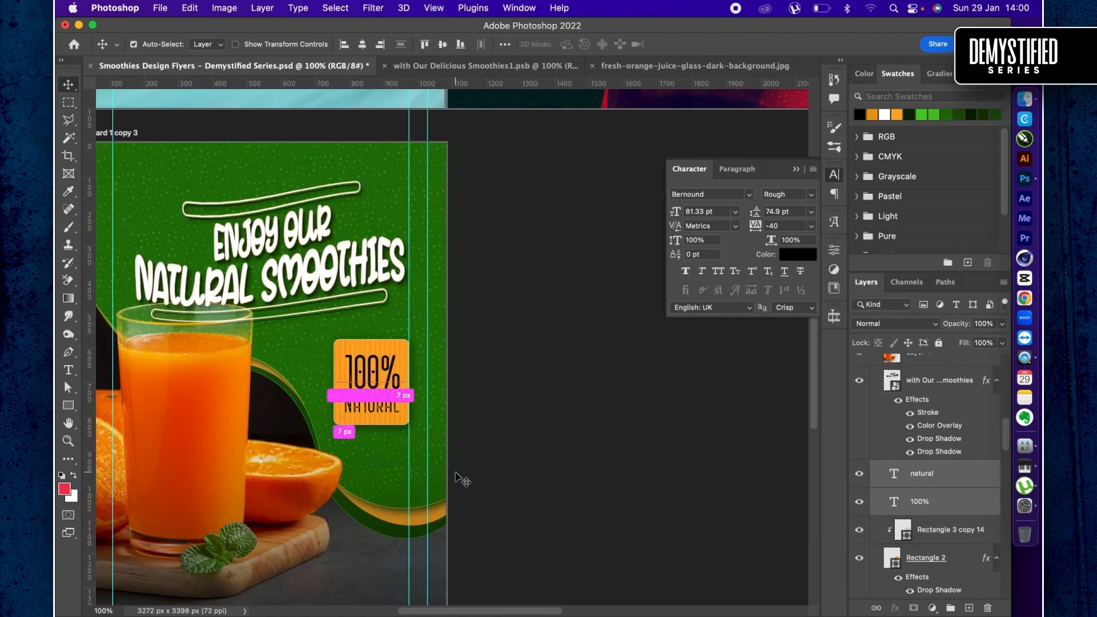
pyautogui.press('super+0')
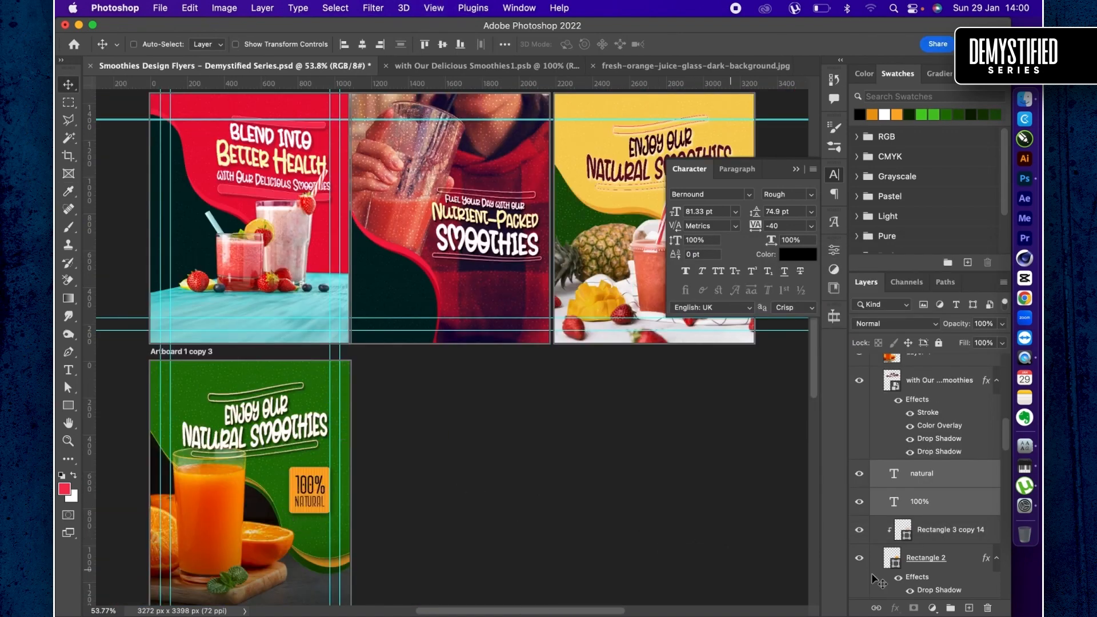
pyautogui.click(903, 561)
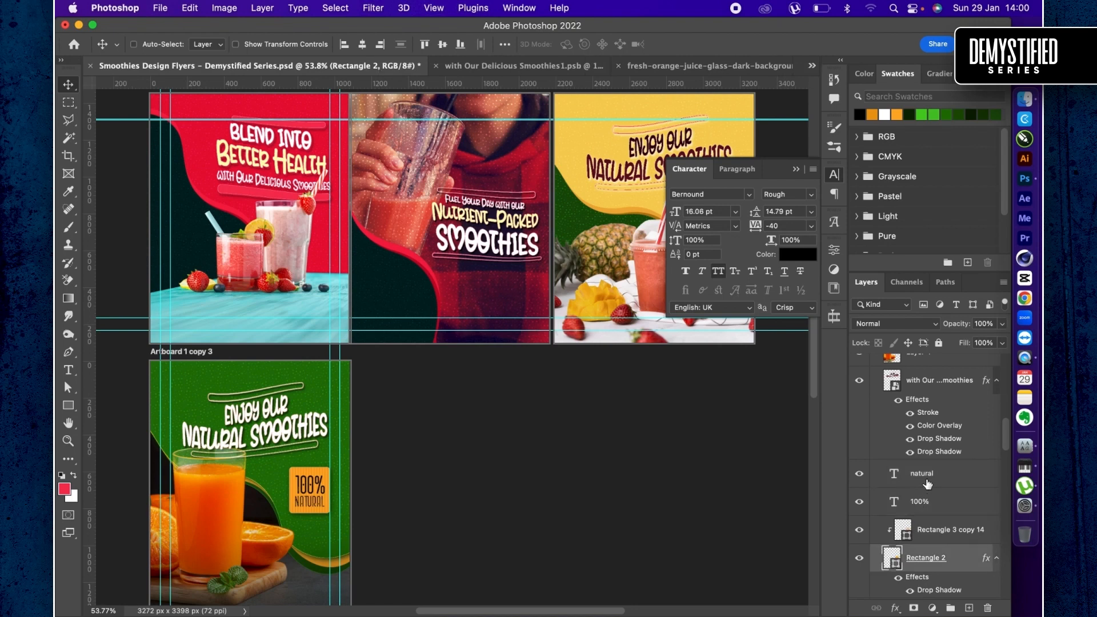
pyautogui.keyDown('shift'); pyautogui.click(927, 484); pyautogui.keyUp('shift')
pyautogui.press('super+t')
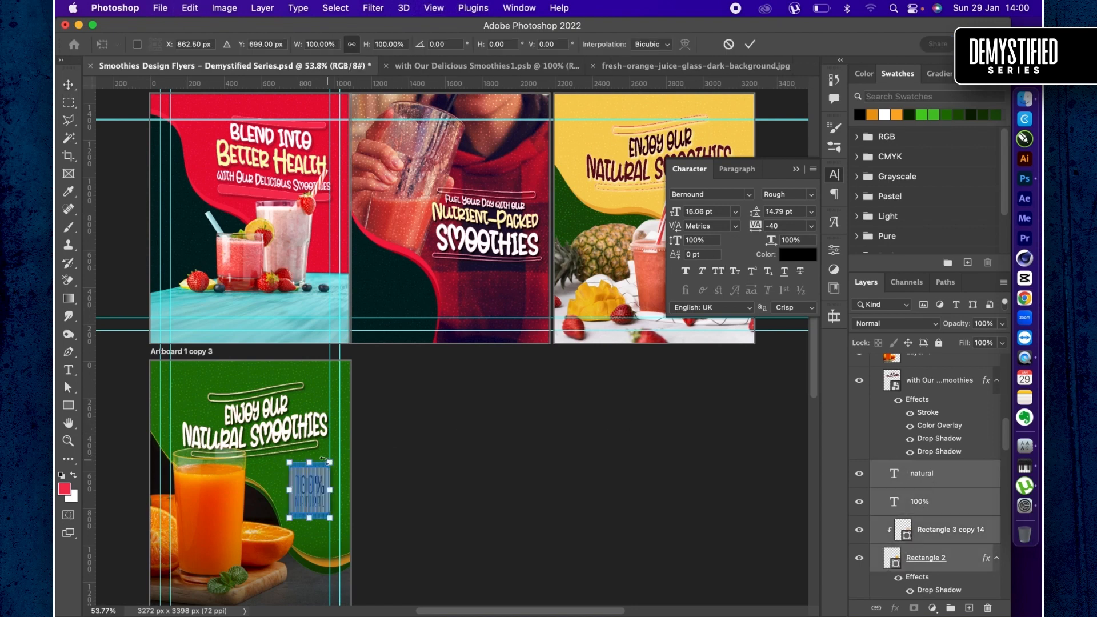
pyautogui.moveTo(330, 463); pyautogui.dragTo(324, 469)
pyautogui.press('Return')
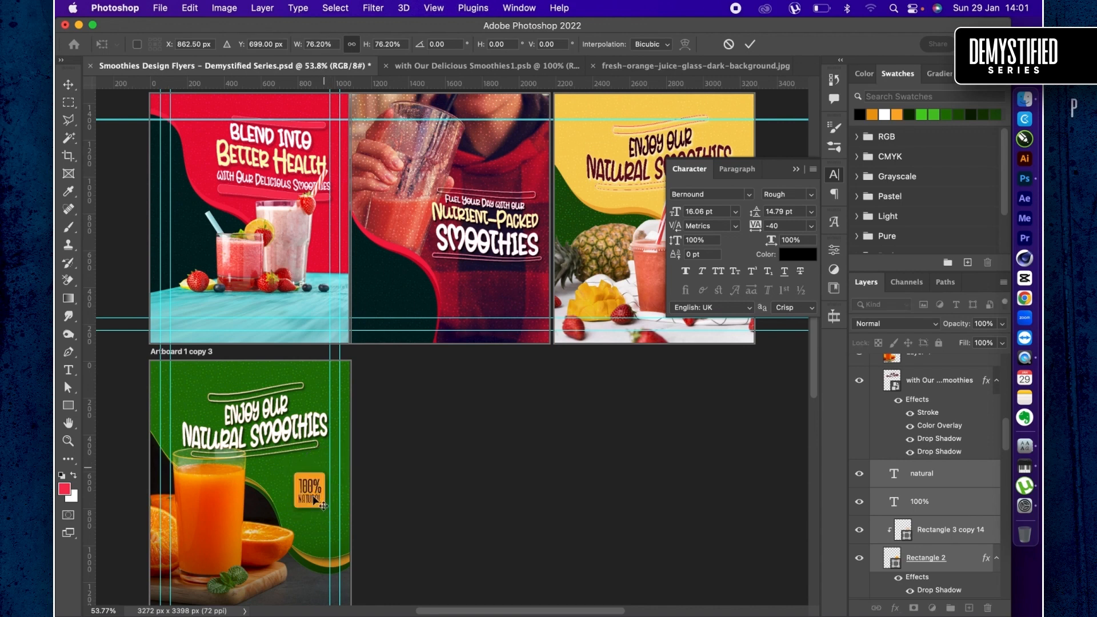
pyautogui.moveTo(313, 498); pyautogui.dragTo(312, 504)
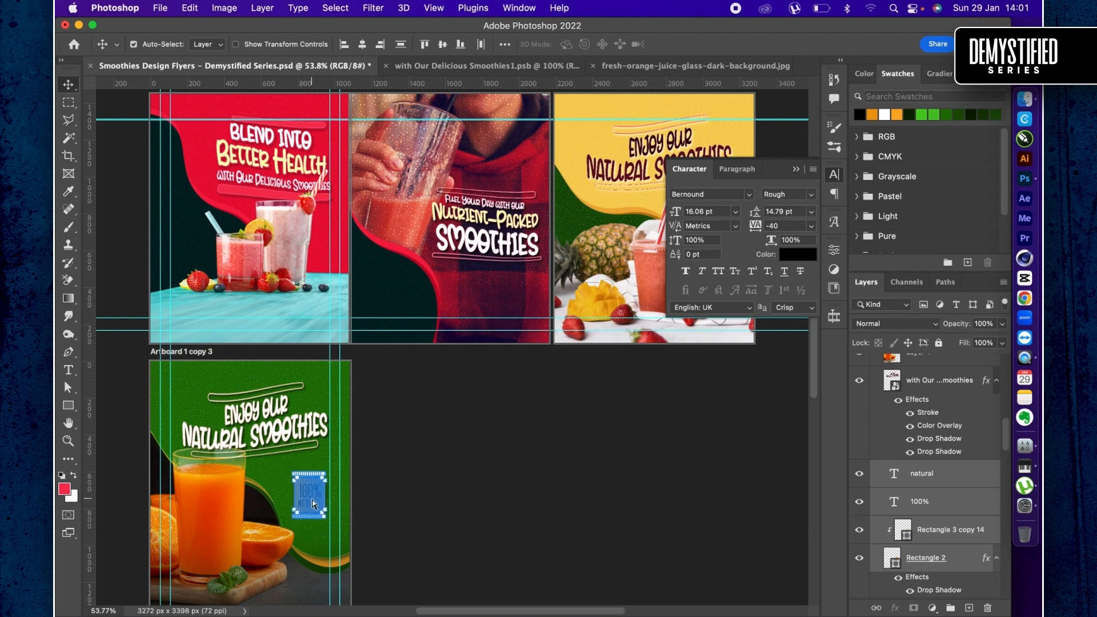
# - Save the flyer document and collapse the Character panel
pyautogui.press('super+s')
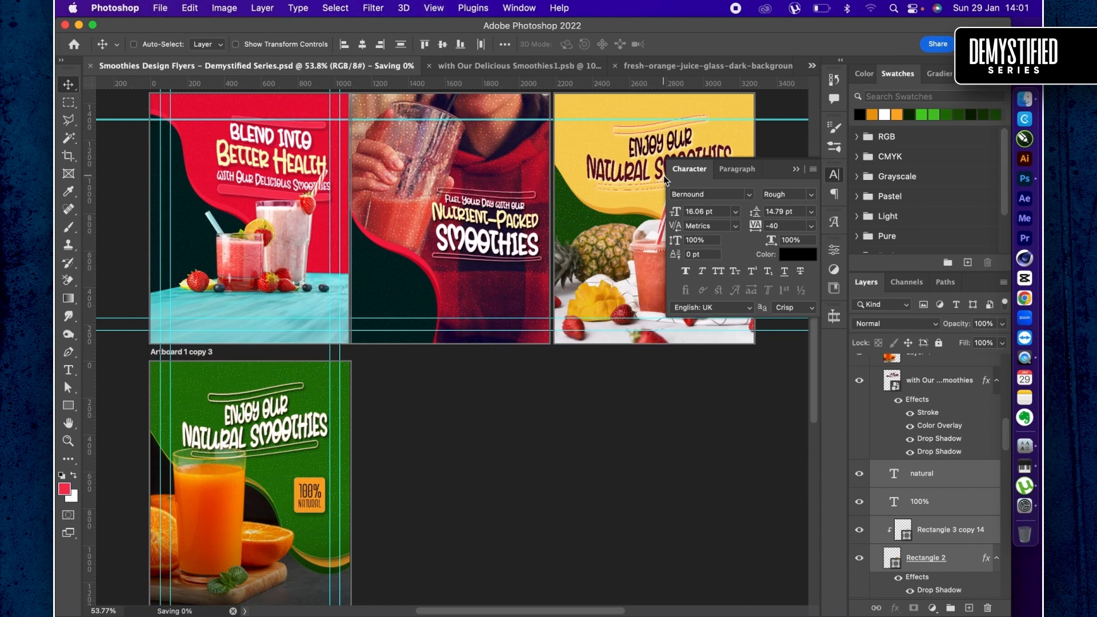
pyautogui.click(796, 171)
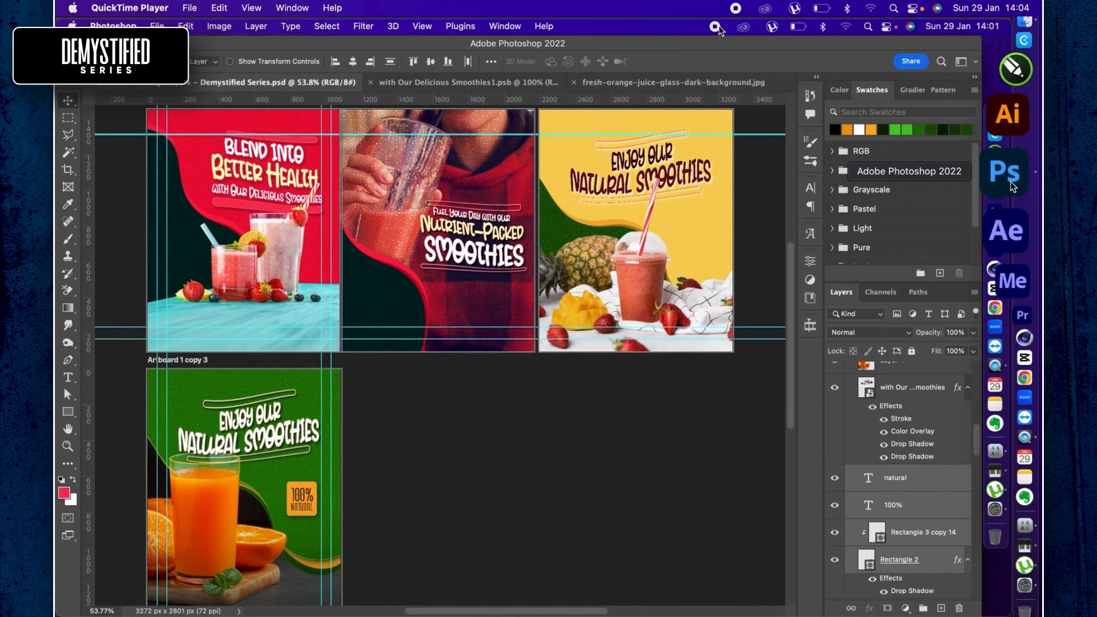
pyautogui.click(1006, 173)
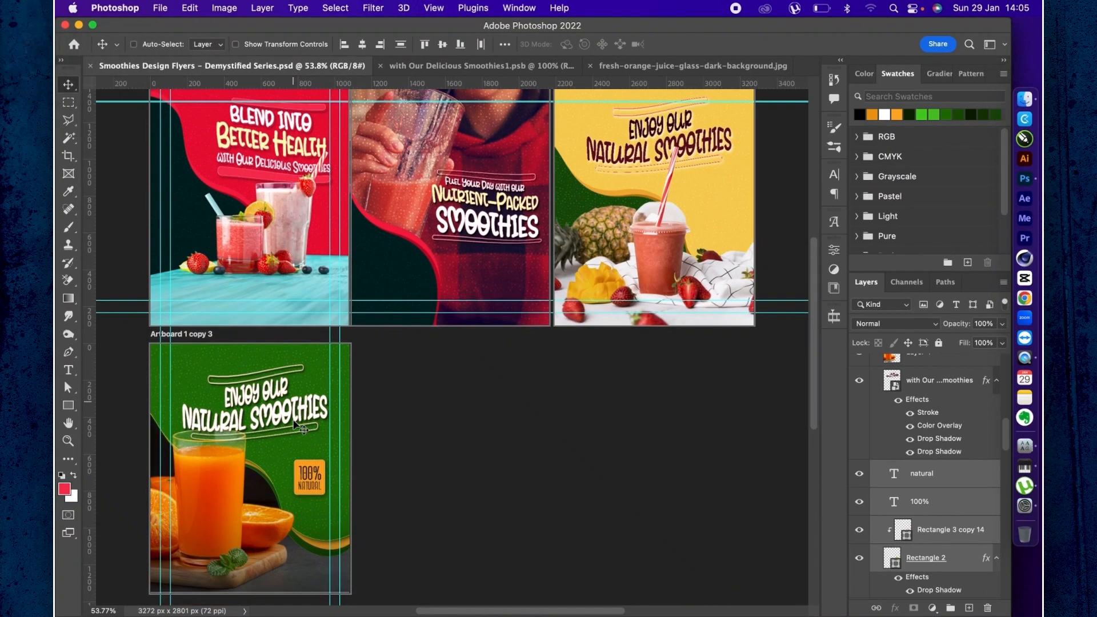
# - Select the green flyer's orange juice photo layer, Layer 3, and check it by hiding and showing it
pyautogui.scroll(-2, 296, 424)
pyautogui.hscroll(-1, 295, 425)
pyautogui.scroll(-3, 917, 447)
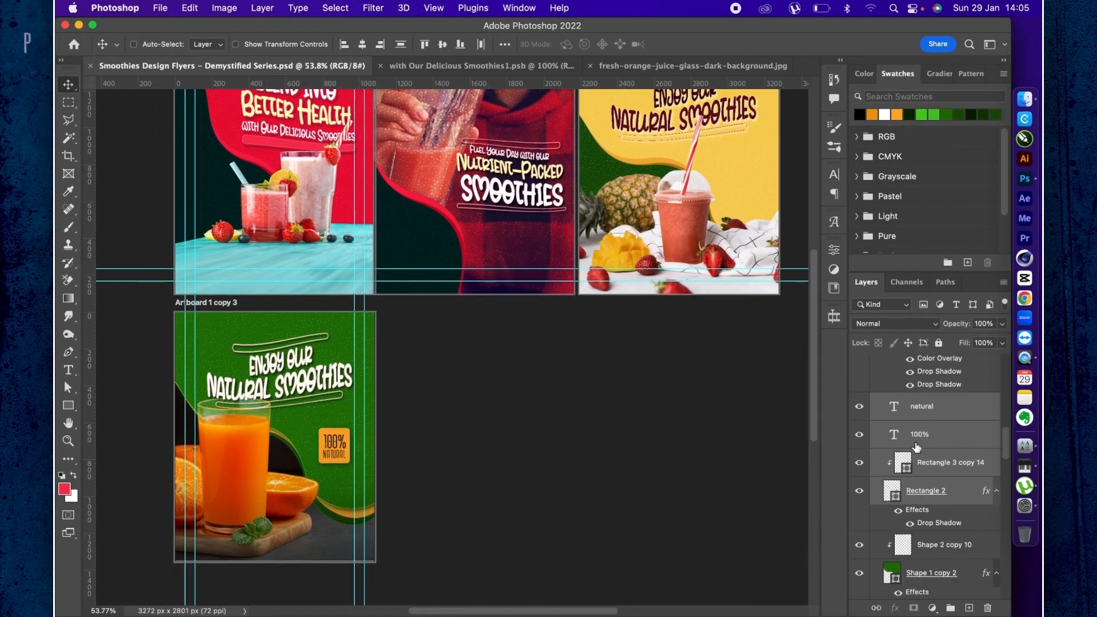
pyautogui.scroll(-2, 726, 515)
pyautogui.hscroll(-2, 726, 515)
pyautogui.scroll(-1, 726, 515)
pyautogui.hscroll(-1, 726, 514)
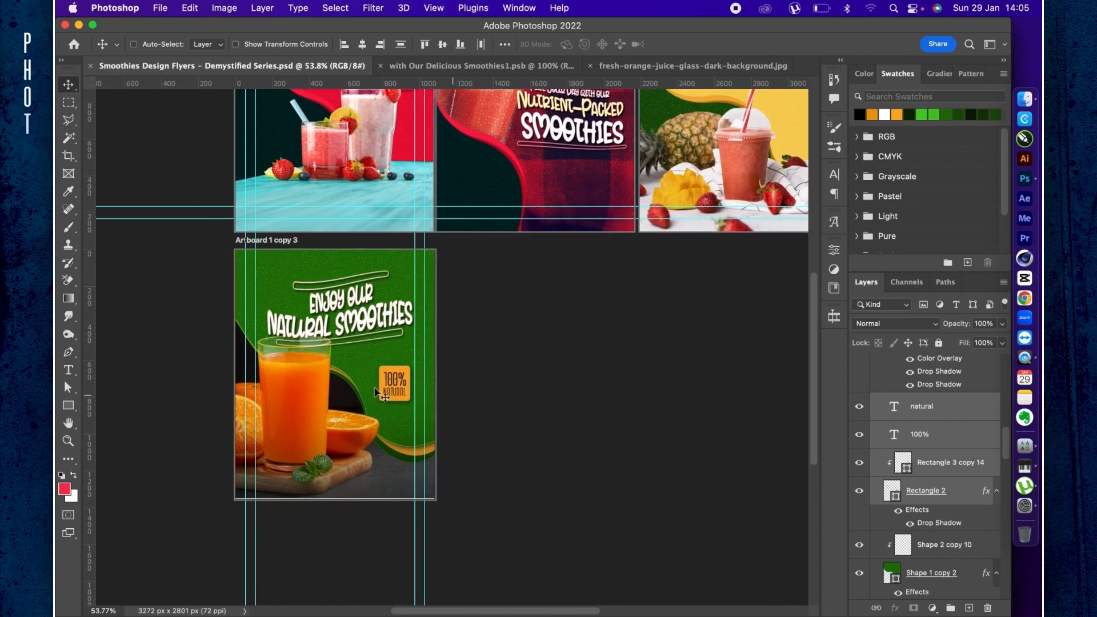
pyautogui.scroll(-3, 945, 534)
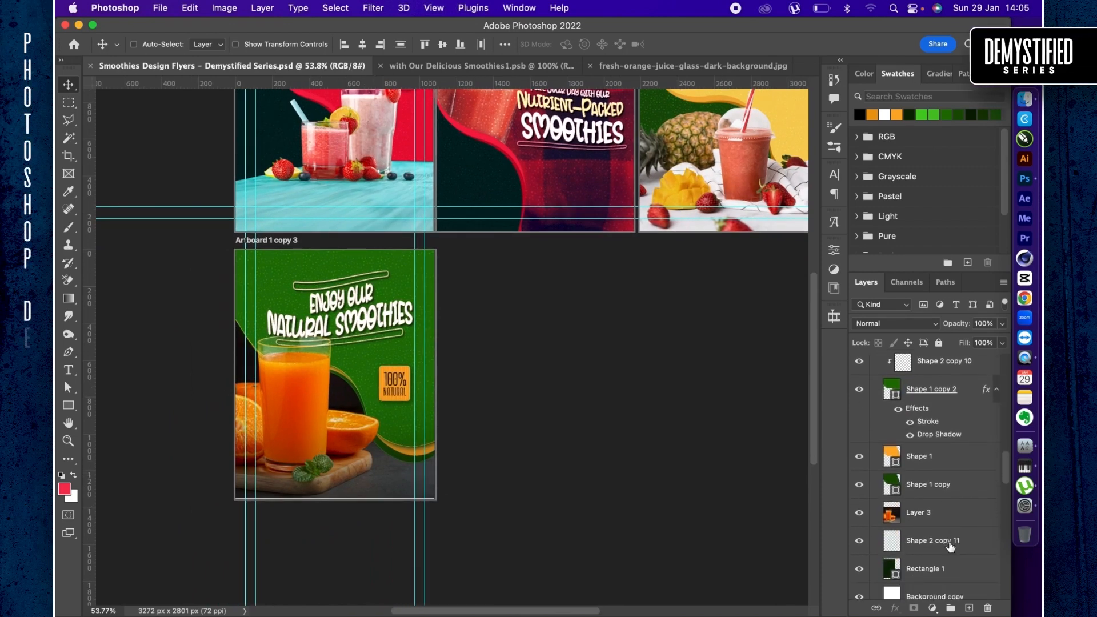
pyautogui.click(939, 518)
pyautogui.scroll(-3, 939, 518)
pyautogui.scroll(-3, 939, 518)
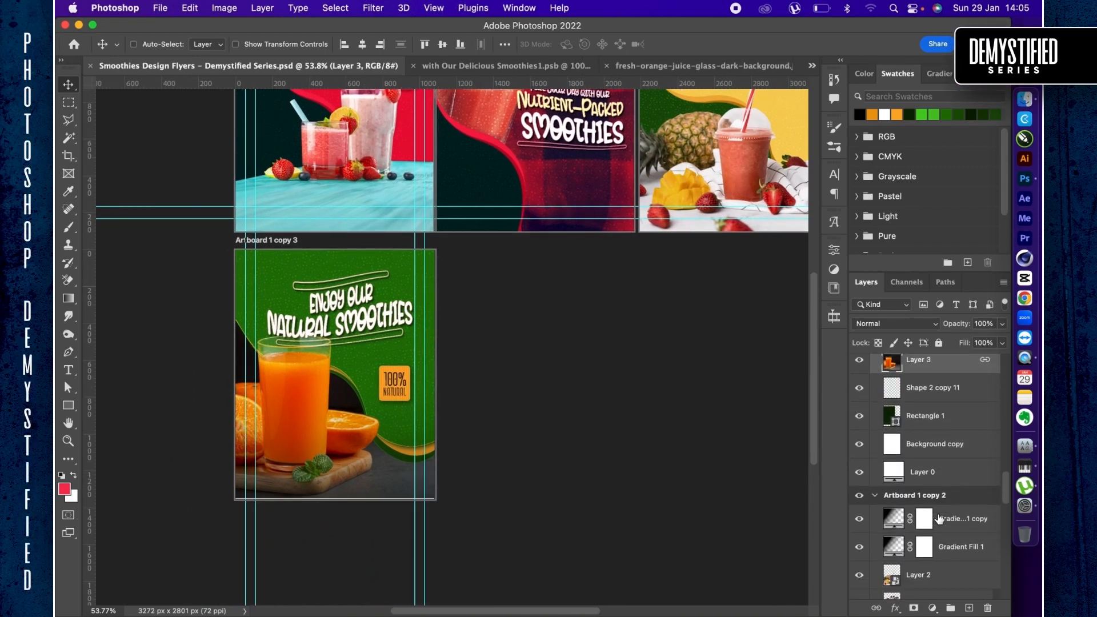
pyautogui.scroll(4, 939, 518)
pyautogui.click(859, 451)
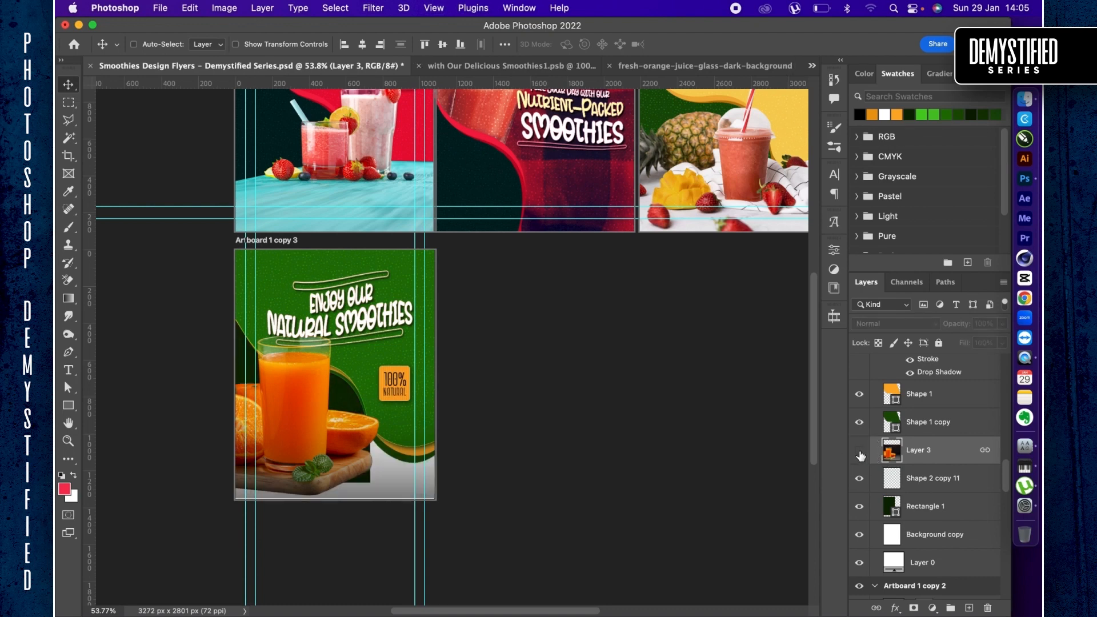
pyautogui.click(860, 451)
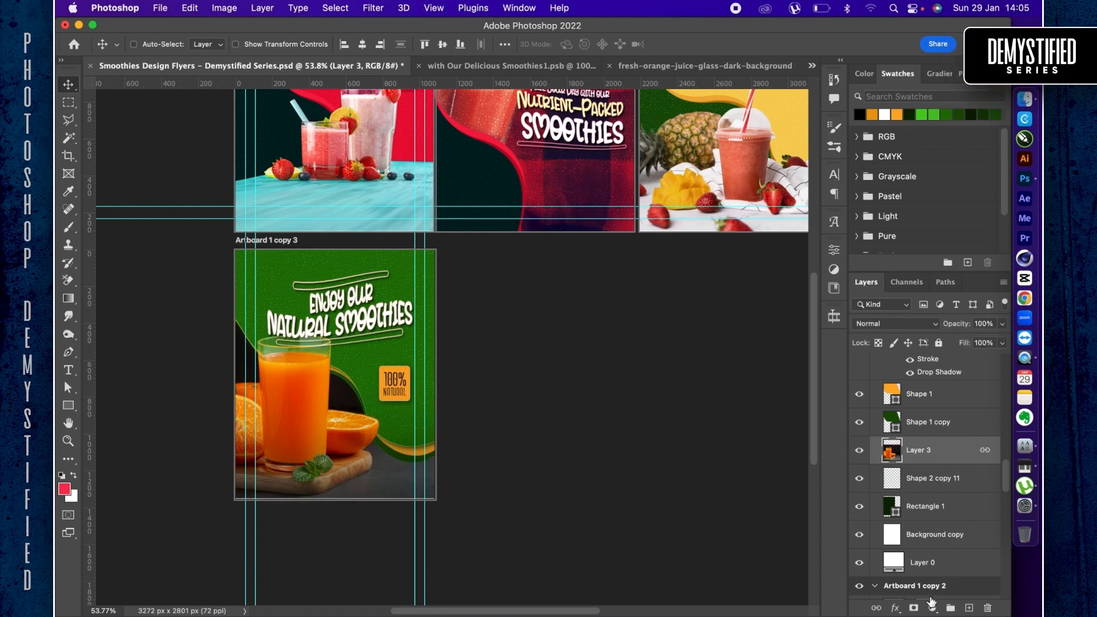
# - Add a red (#e90f37) solid color fill layer clipped to the orange juice photo layer and set its blend mode to Overlay
pyautogui.click(932, 608)
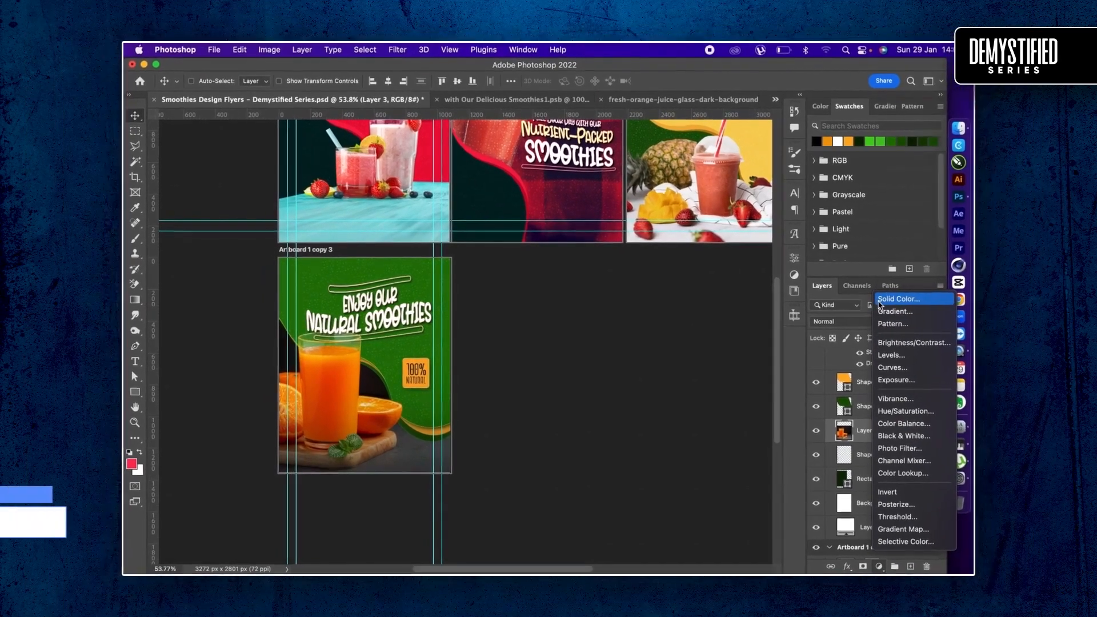
pyautogui.click(880, 301)
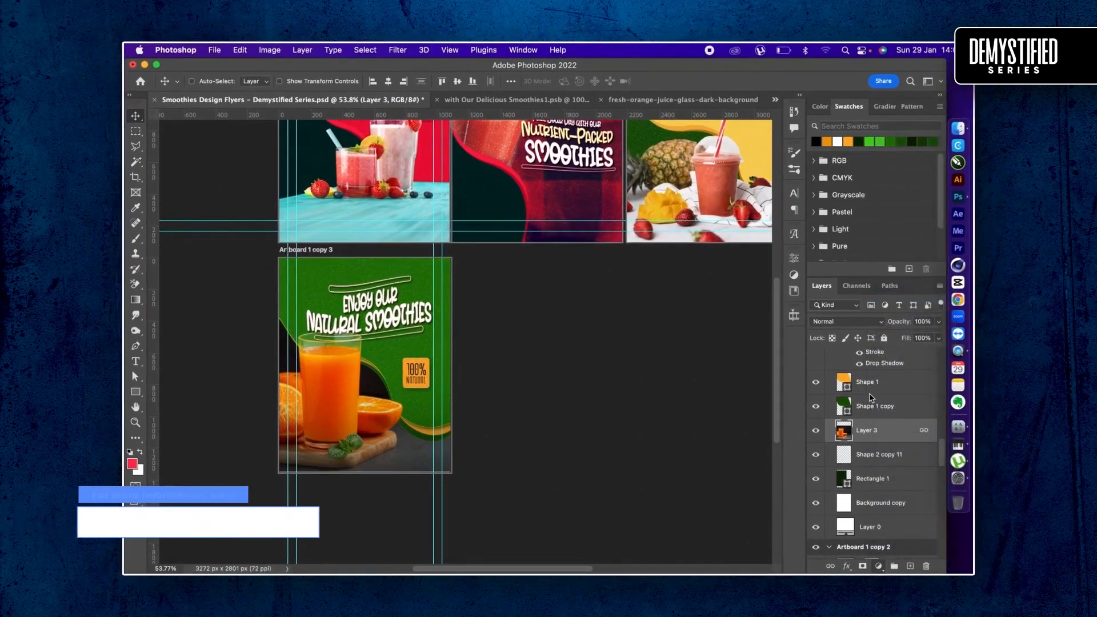
pyautogui.press('alt')
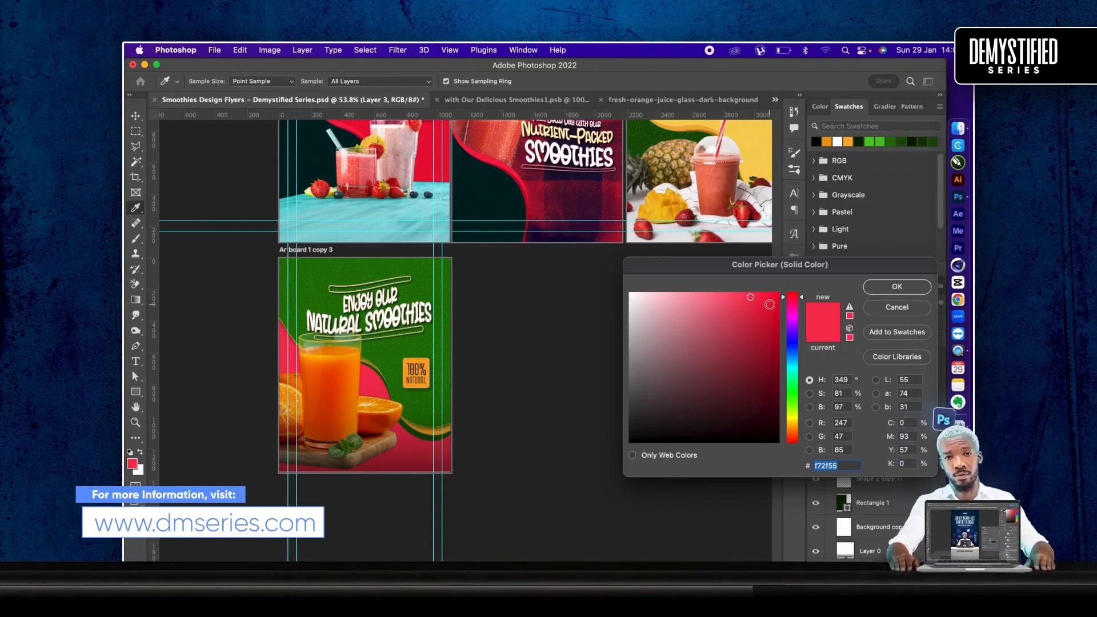
pyautogui.press('Return')
pyautogui.press('super+alt+g')
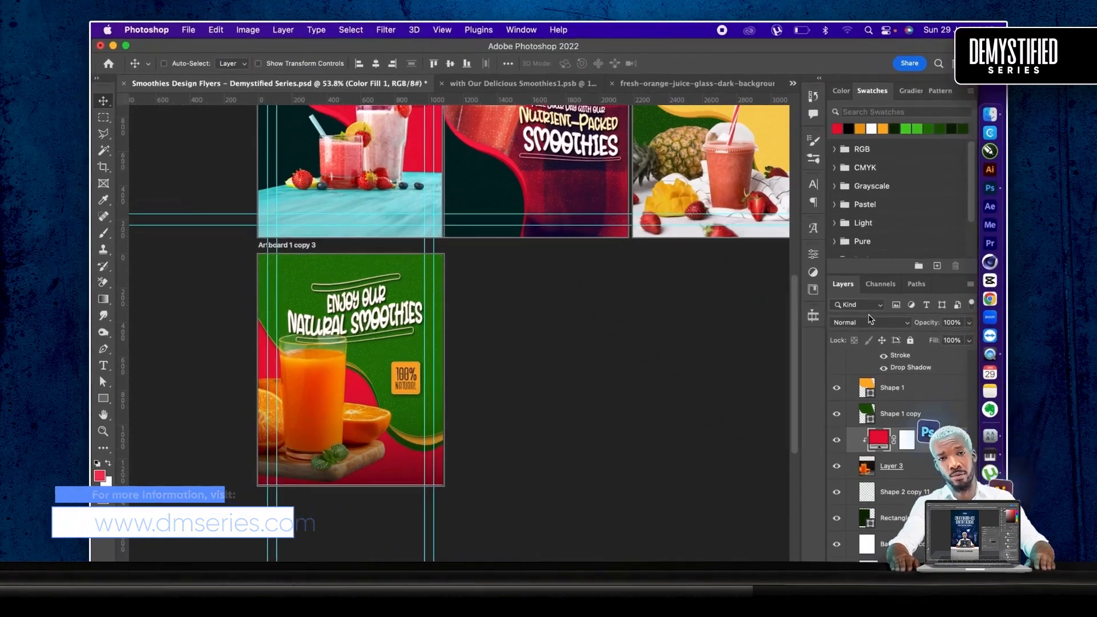
pyautogui.click(871, 321)
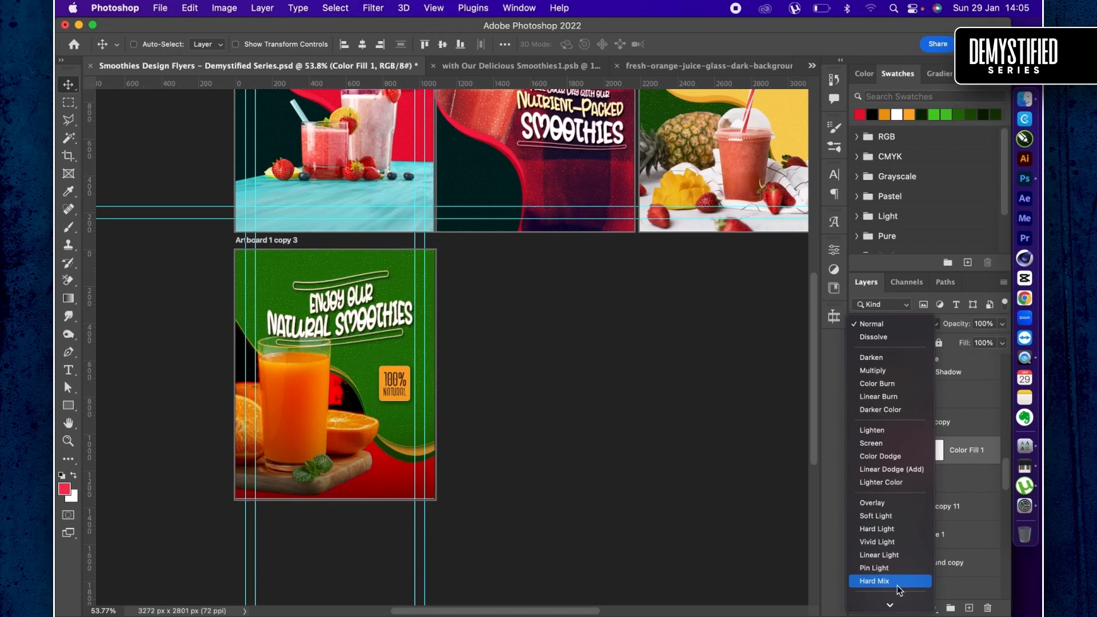
pyautogui.click(887, 503)
# - Change the clipped fill layer over the orange juice photo to a darker red of the same hue
pyautogui.press('super+plus')
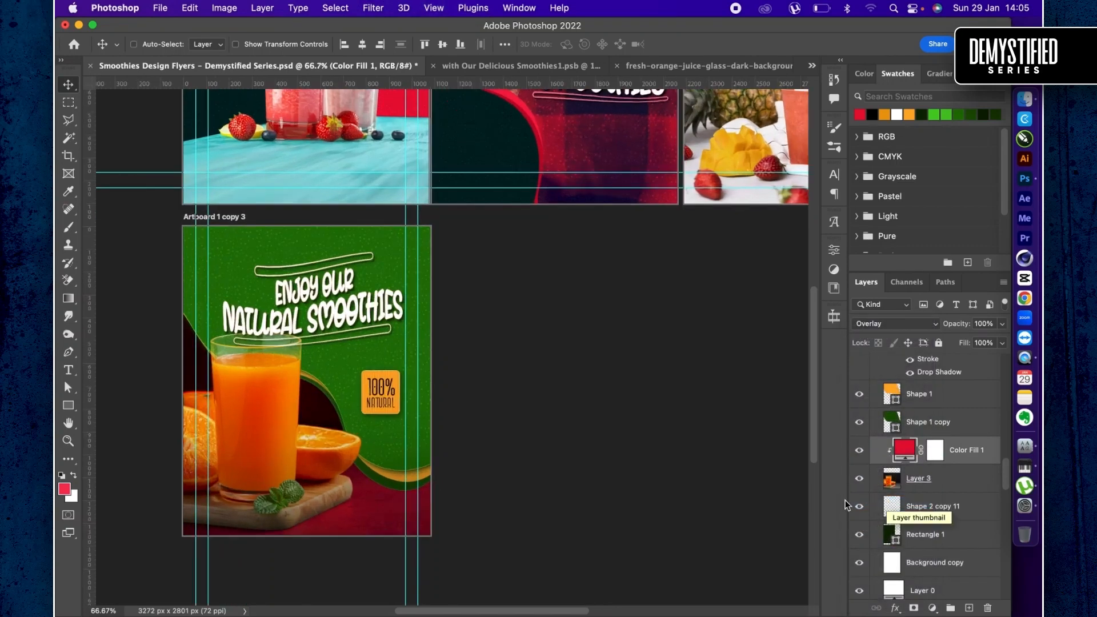
pyautogui.hscroll(-5, 634, 507)
pyautogui.scroll(-3, 634, 506)
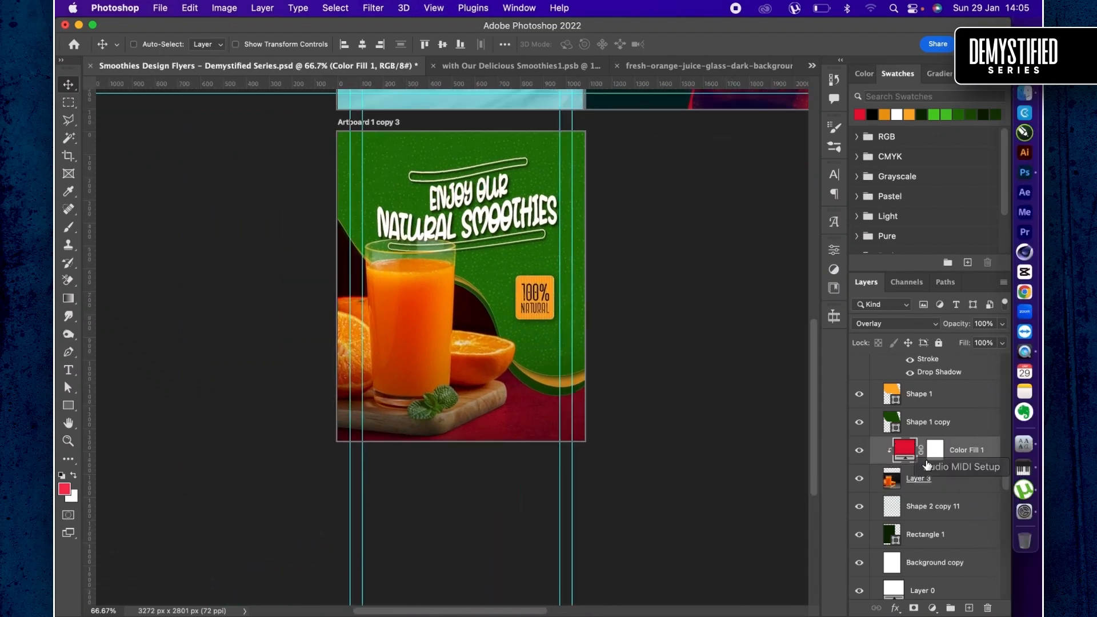
pyautogui.click(902, 450)
pyautogui.doubleClick(902, 450)
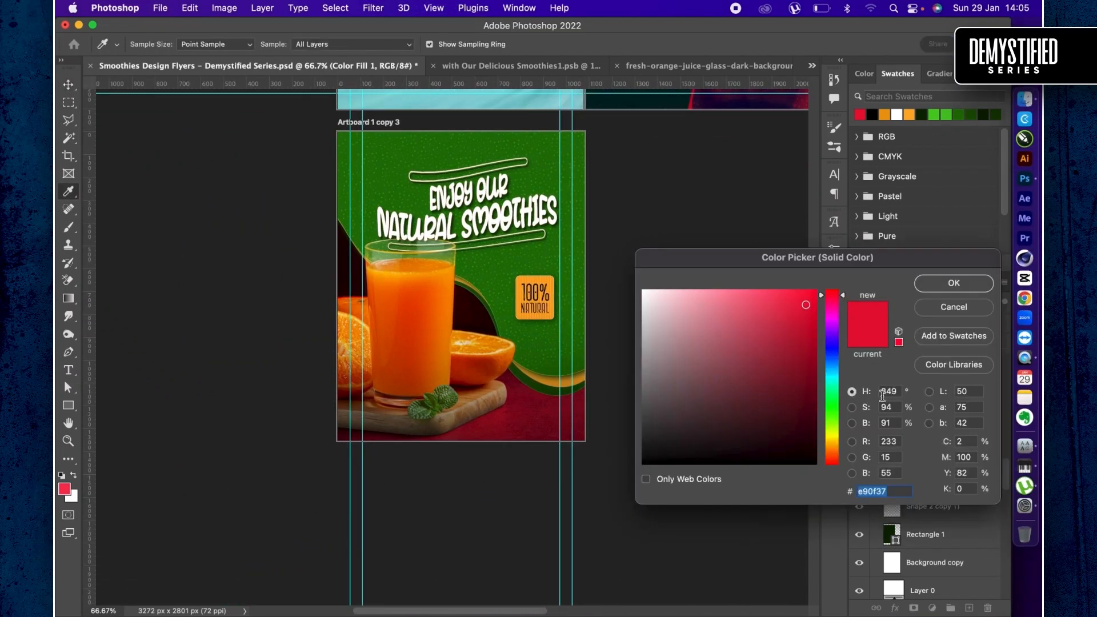
pyautogui.click(803, 370)
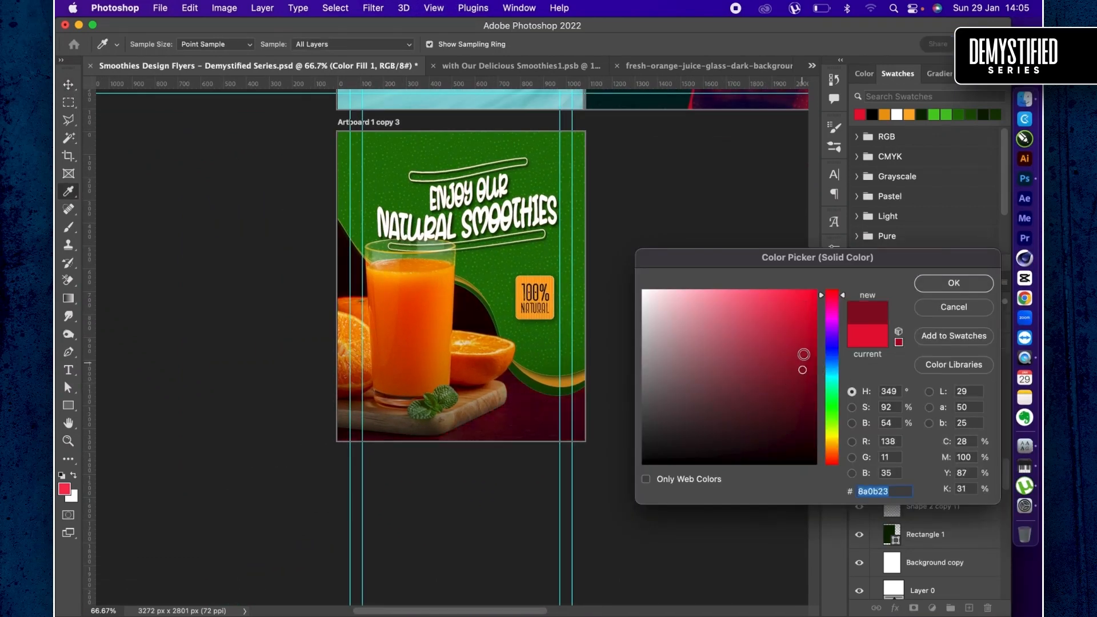
pyautogui.click(804, 350)
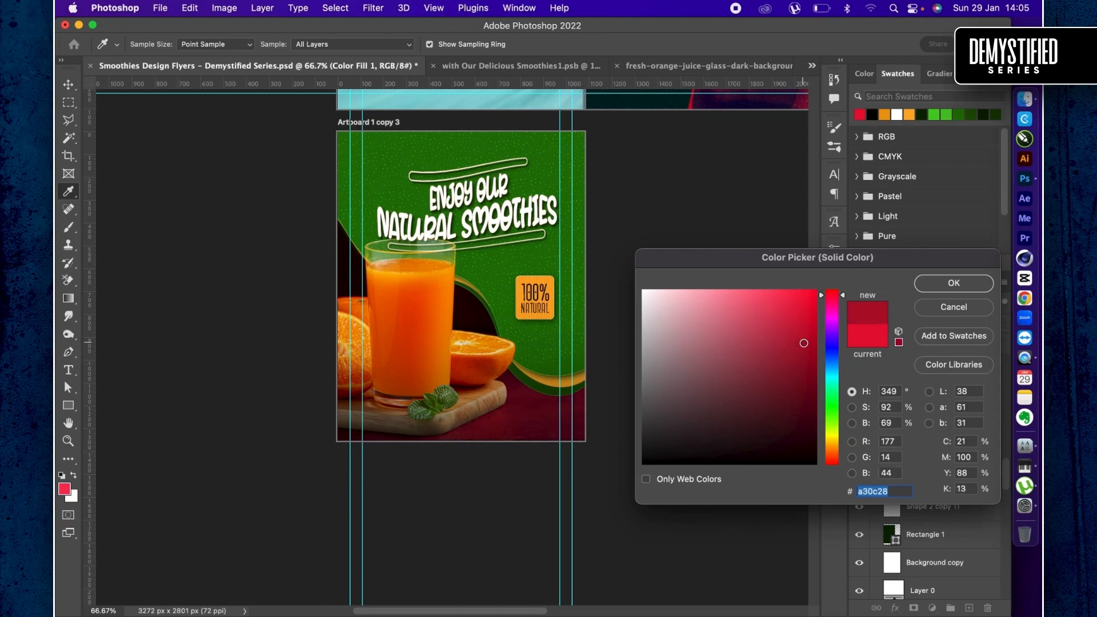
pyautogui.click(804, 339)
pyautogui.press('Return')
# - Review all four flyers together and save the document
pyautogui.press('super+minus')
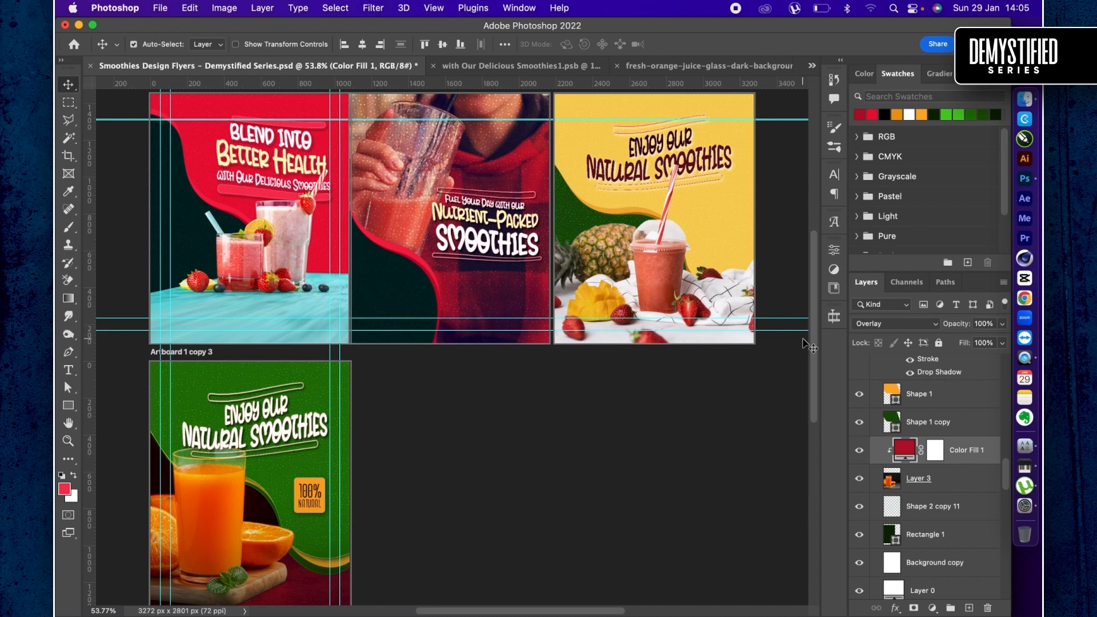
pyautogui.press('super+minus')
pyautogui.press('super+minus')
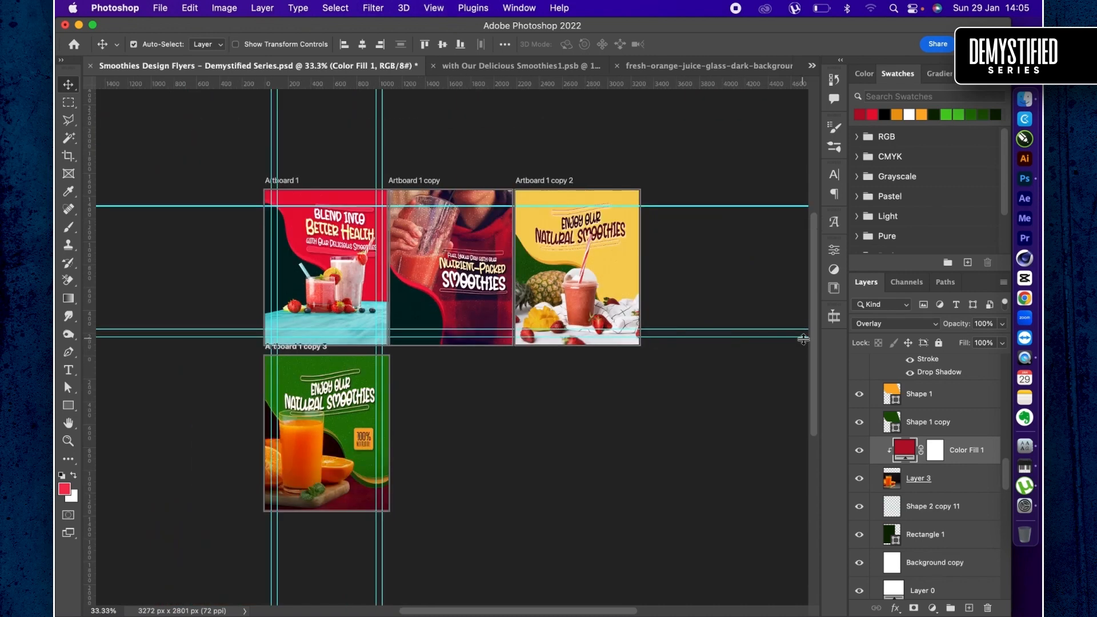
pyautogui.press('super+s')
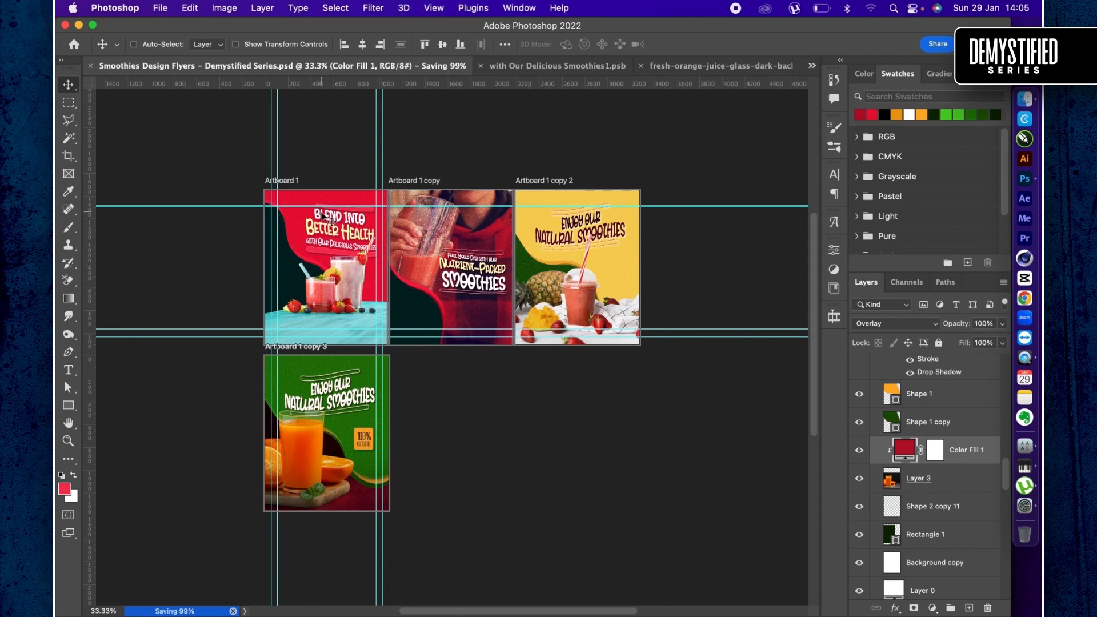
# - Duplicate the green orange juice artboard and place the copy directly to its right
pyautogui.click(336, 357)
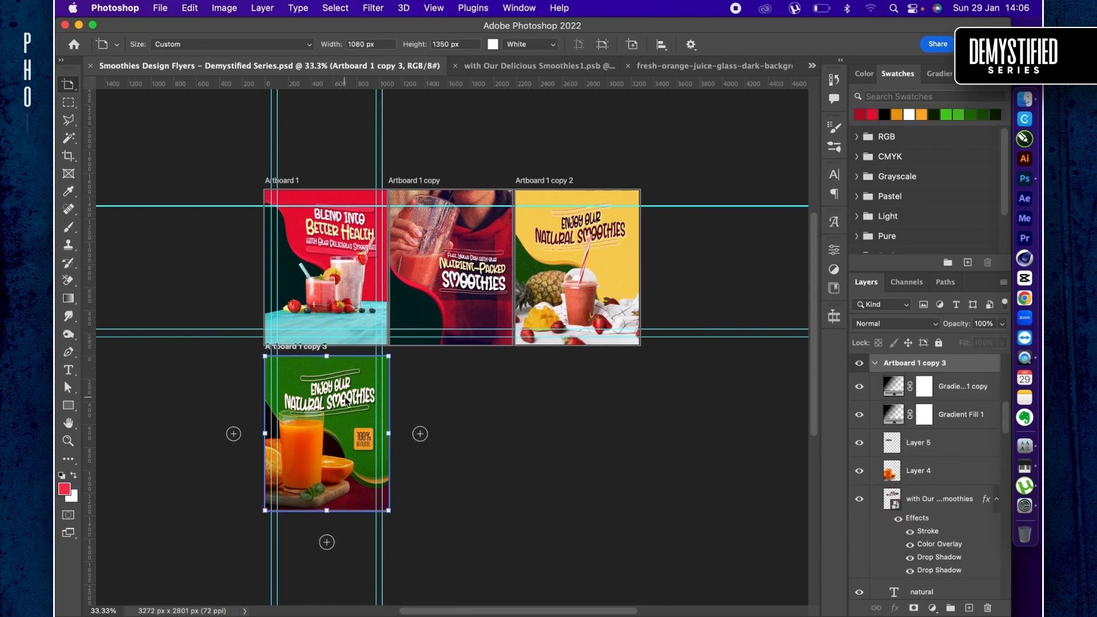
pyautogui.moveTo(347, 402); pyautogui.dragTo(473, 405)
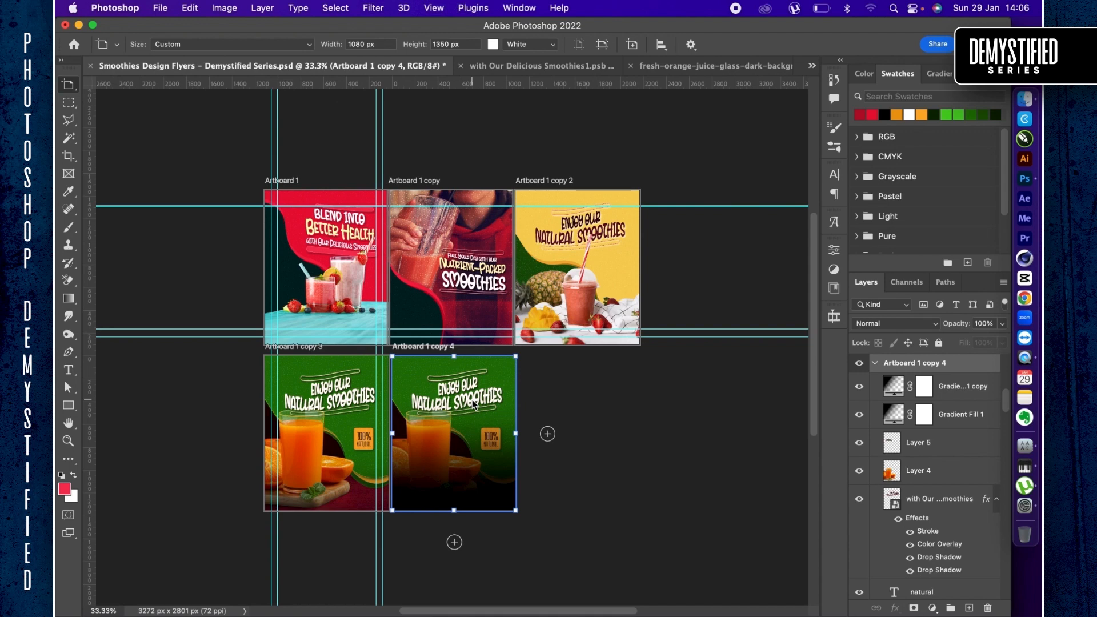
pyautogui.press('v')
# - Switch to Finder, locate fresh-fruits-isolated-white-background.jpg in the fruit search results, and return to Photoshop
pyautogui.press('super+Tab')
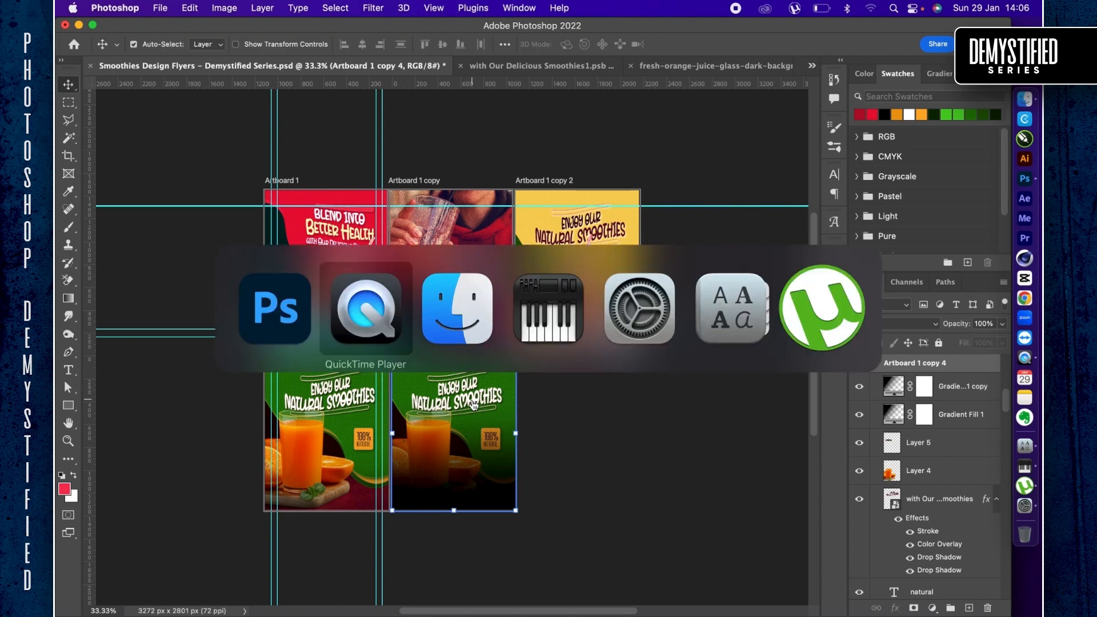
pyautogui.press('super+Tab')
pyautogui.scroll(1, 647, 329)
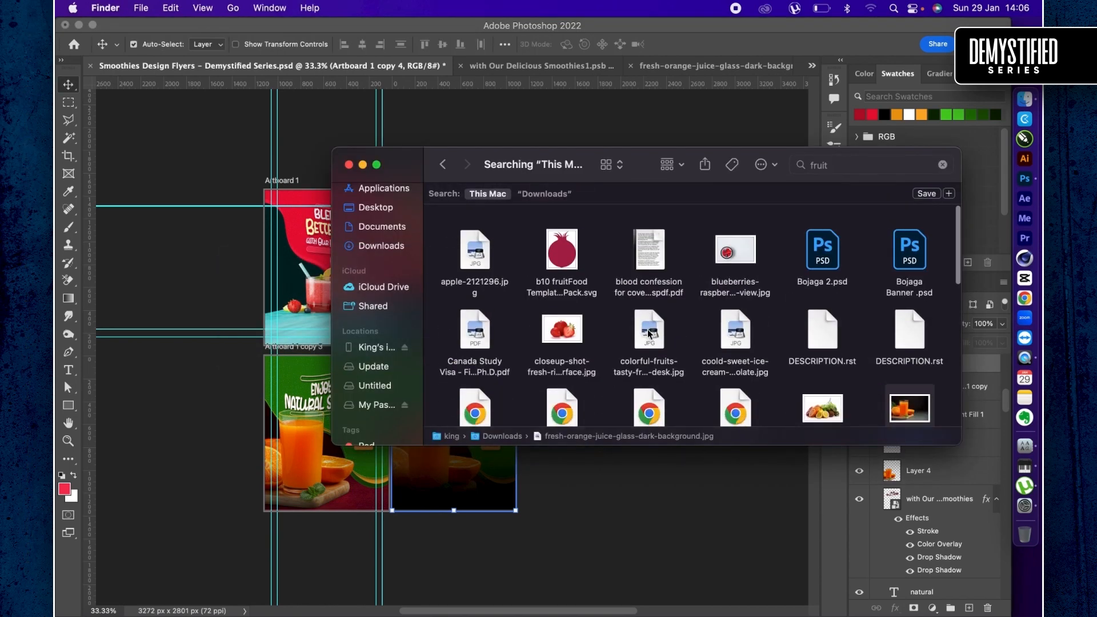
pyautogui.scroll(-3, 743, 330)
pyautogui.click(823, 311)
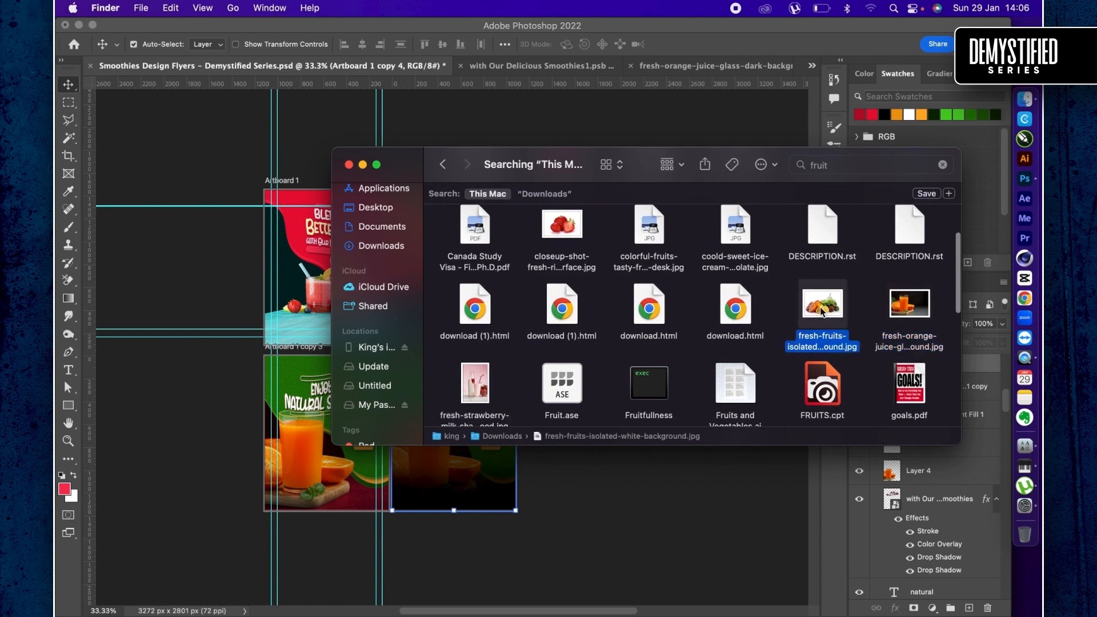
pyautogui.click(688, 499)
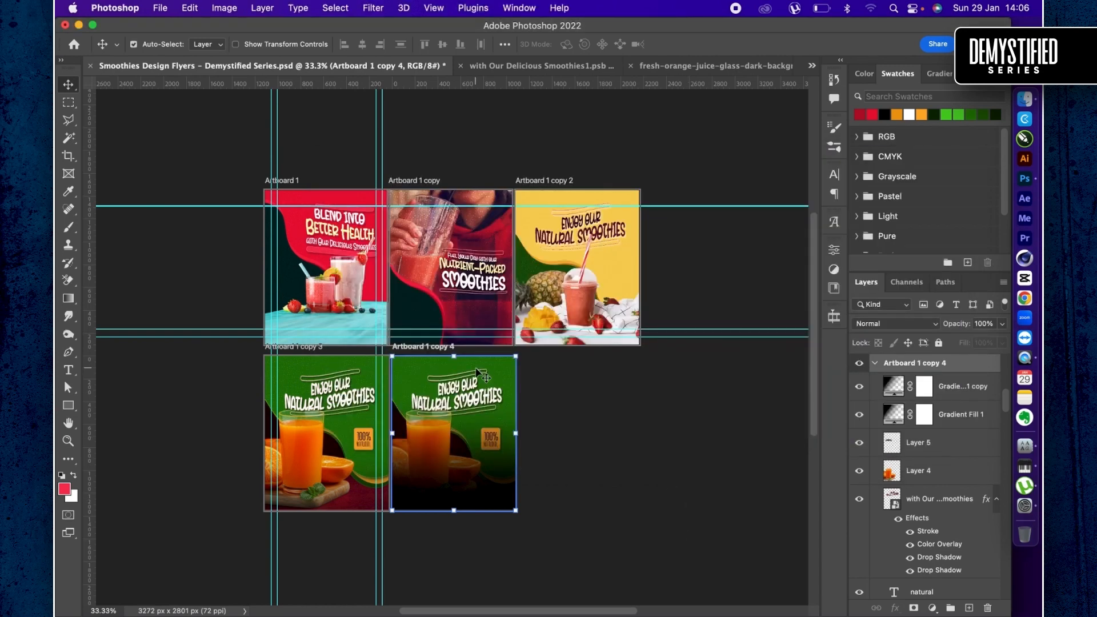
# - Delete both gradient fill layers from the duplicated artboard
pyautogui.press('super+plus')
pyautogui.press('super+plus')
pyautogui.scroll(-5, 477, 373)
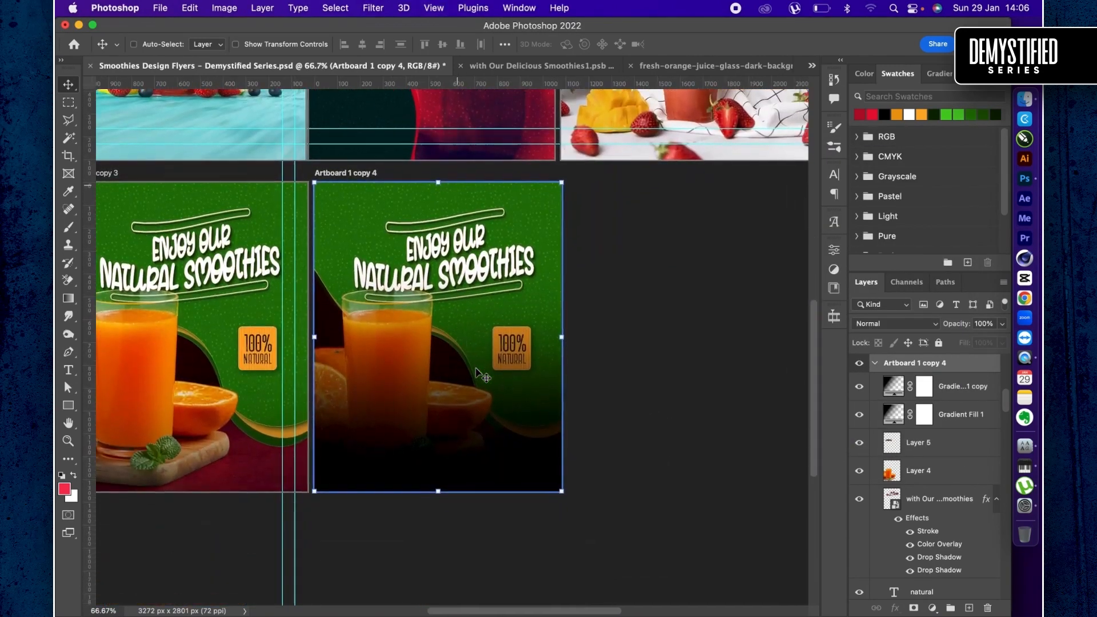
pyautogui.press('super+z')
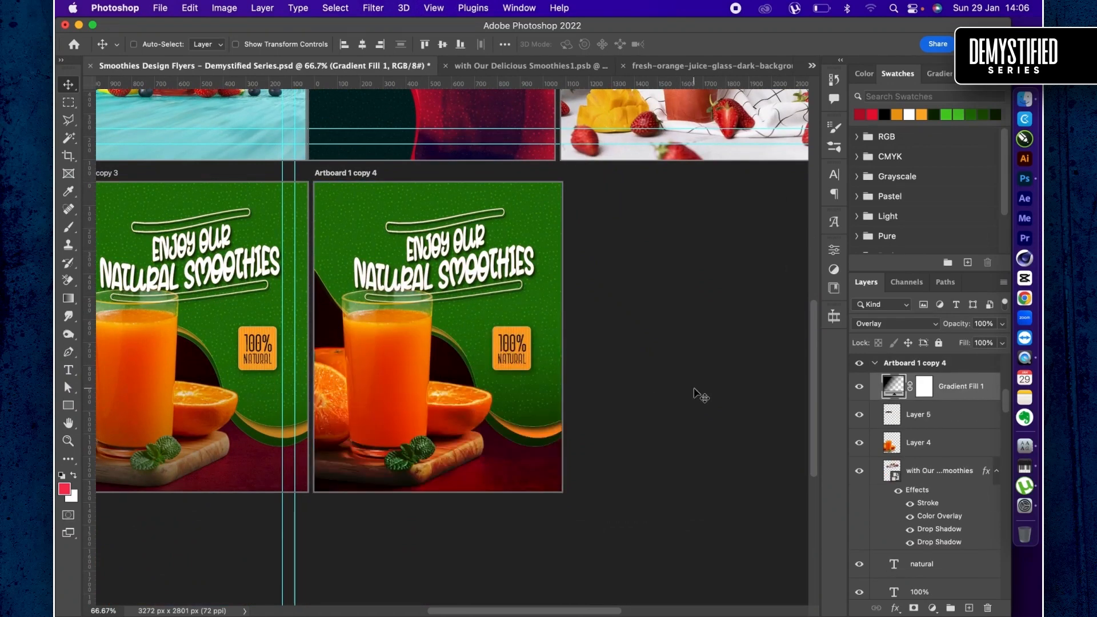
pyautogui.press('super+z')
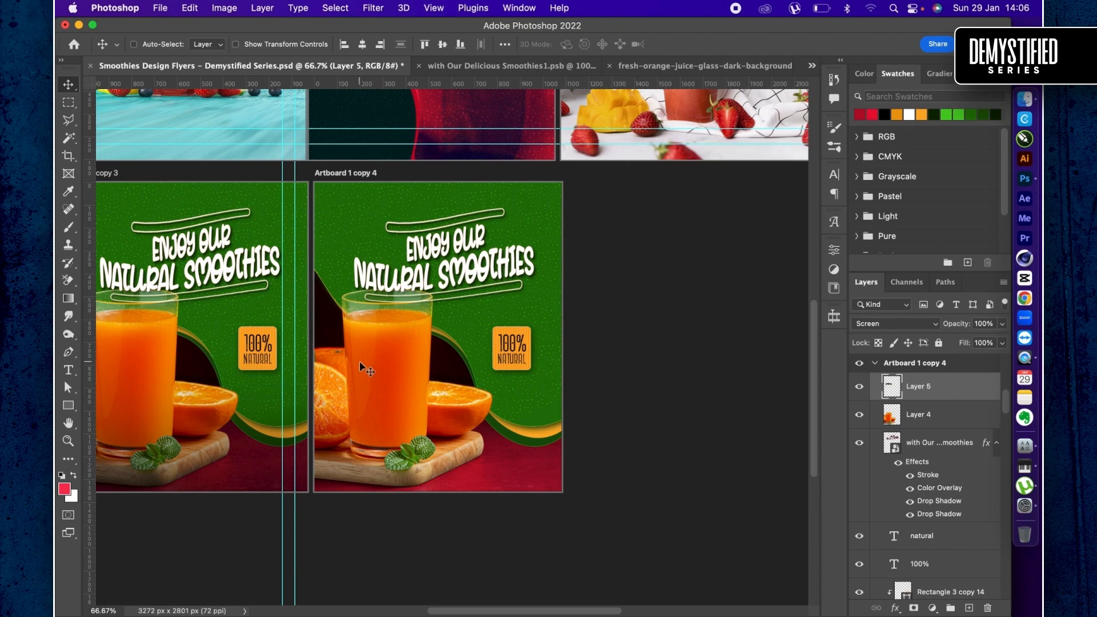
# - Delete the juice glass cutout Layer 4 and the Screen-blended Layer 5 from the duplicated artboard
pyautogui.scroll(3, 436, 362)
pyautogui.hscroll(-2, 436, 362)
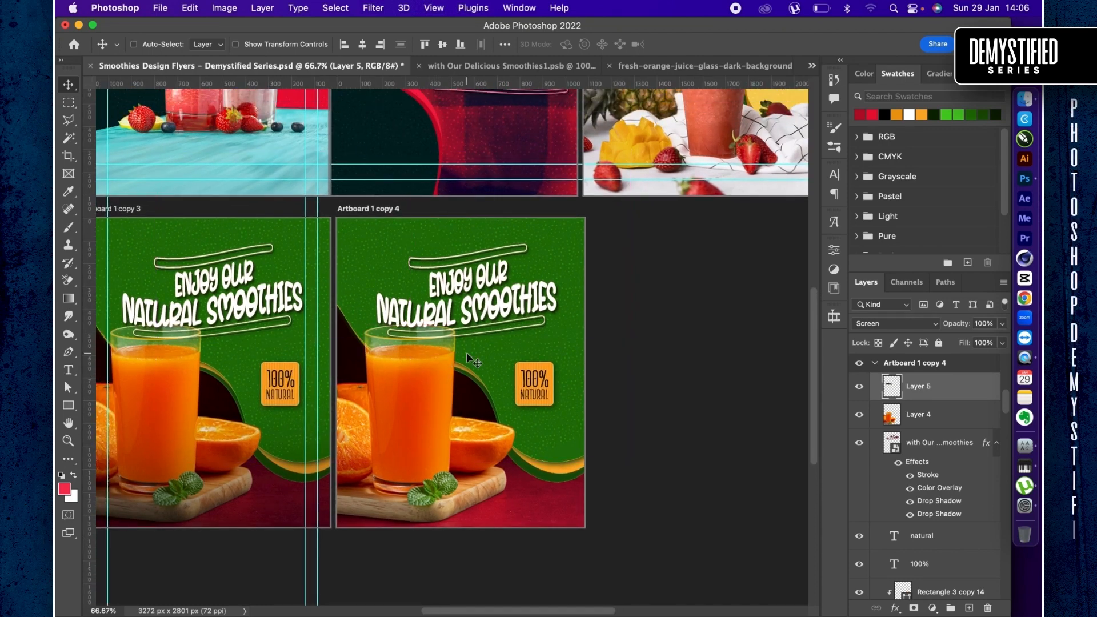
pyautogui.keyDown('super'); pyautogui.click(426, 398); pyautogui.keyUp('super')
pyautogui.press('Delete')
pyautogui.click(919, 386)
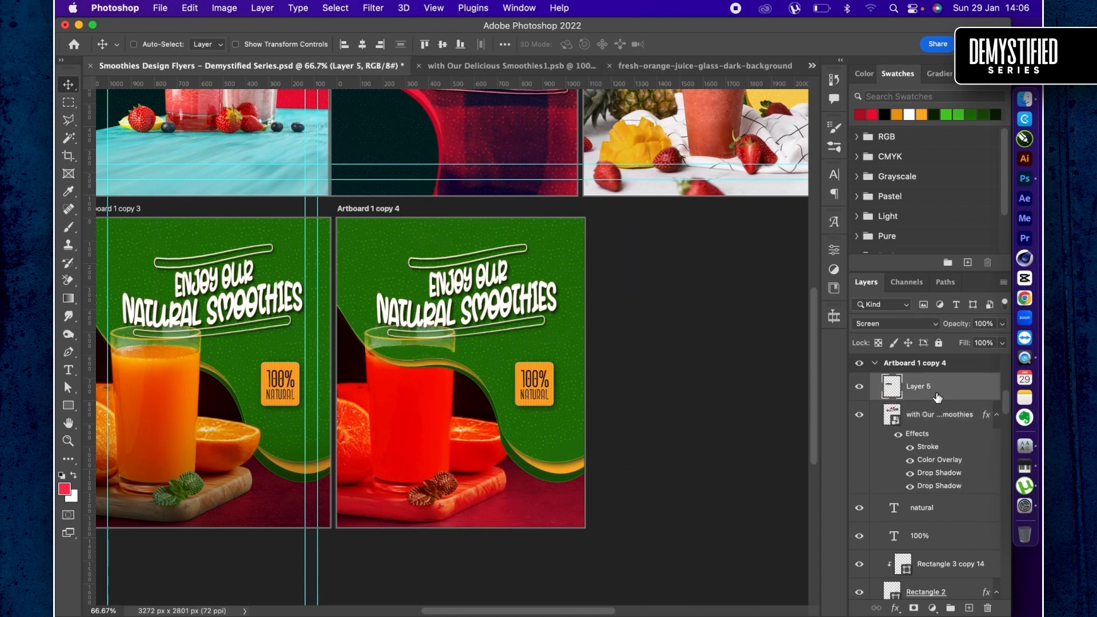
pyautogui.press('Delete')
# - Delete the orange juice photo Layer 3 and the dark Rectangle 1 from the duplicated artboard
pyautogui.scroll(-2, 943, 529)
pyautogui.scroll(-5, 943, 527)
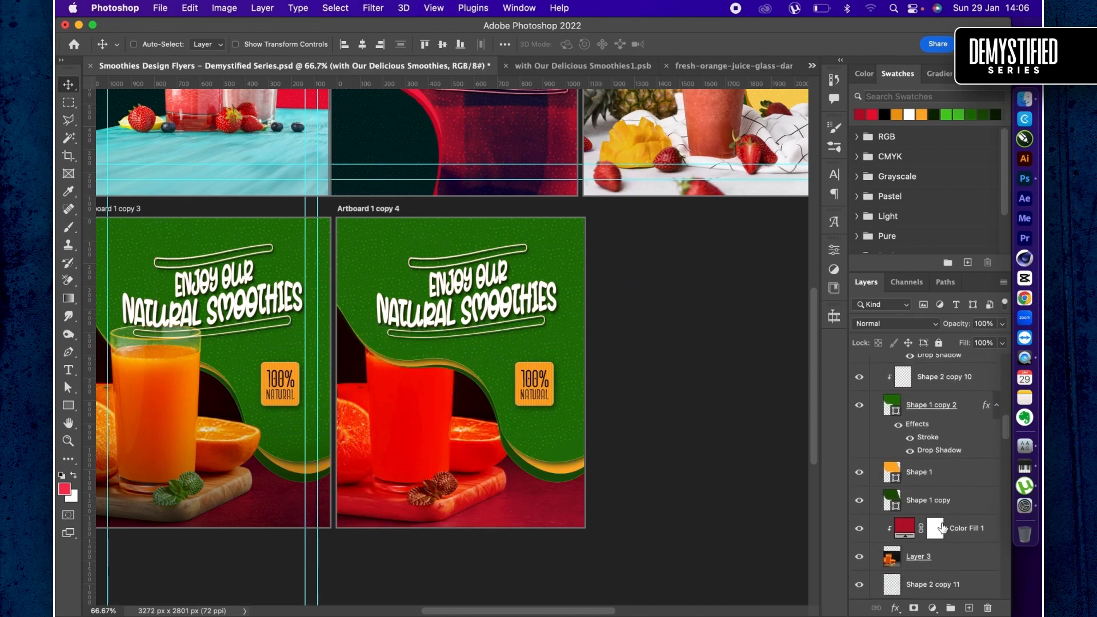
pyautogui.click(946, 560)
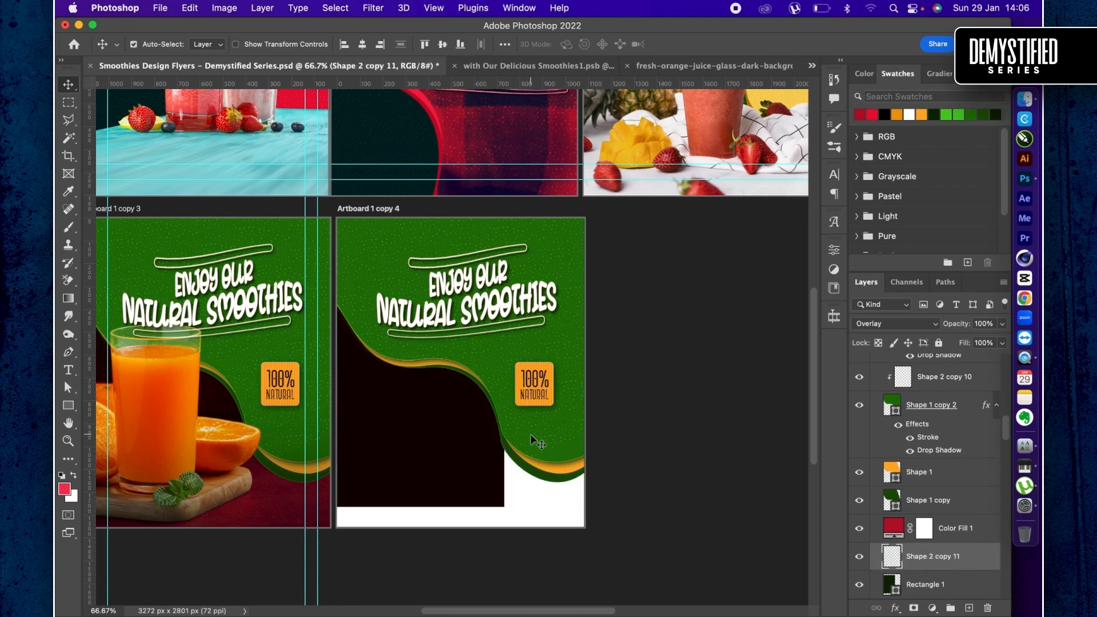
pyautogui.click(905, 583)
pyautogui.press('Delete')
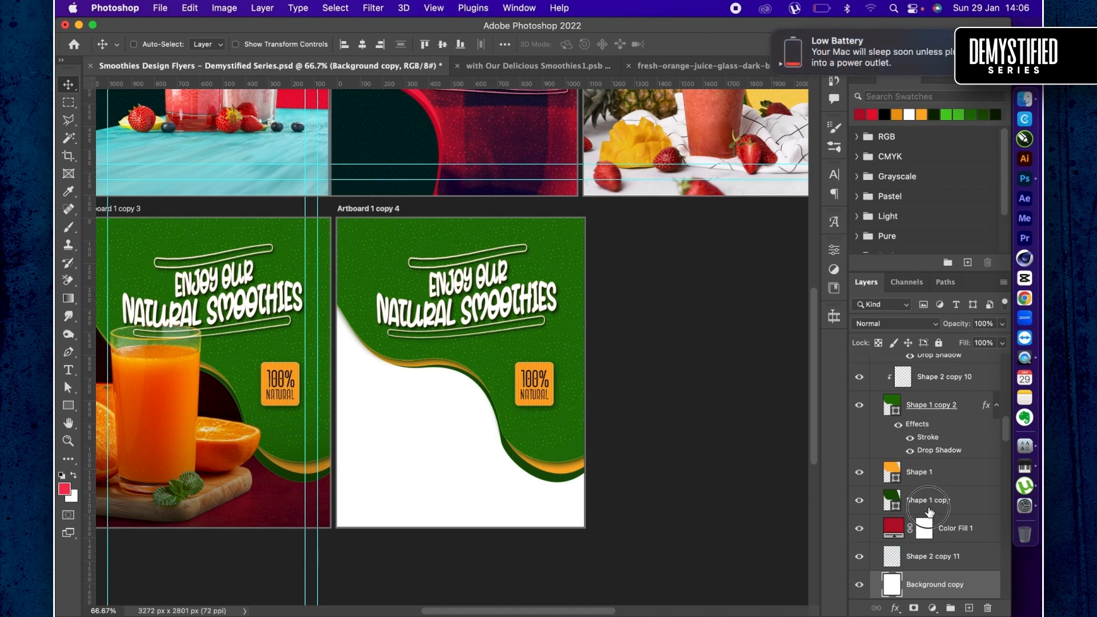
# - Select the green, orange and dark green wave shapes, rotate them roughly upside down, and move them to the bottom of the duplicated artboard
pyautogui.click(927, 503)
pyautogui.scroll(1, 930, 510)
pyautogui.keyDown('shift'); pyautogui.click(932, 436); pyautogui.keyUp('shift')
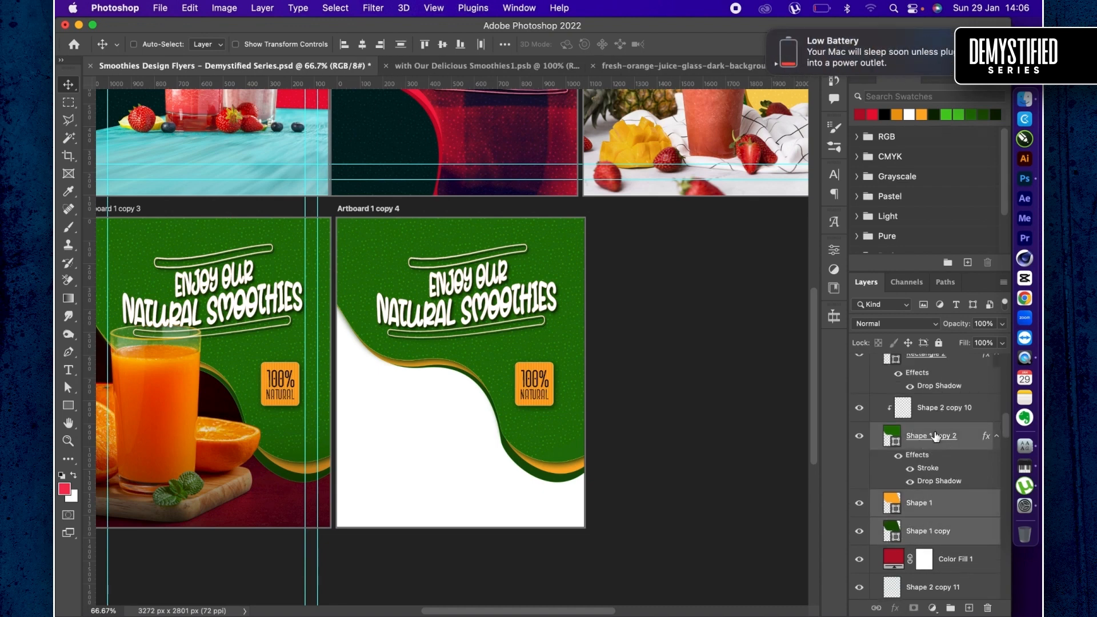
pyautogui.press('super+t')
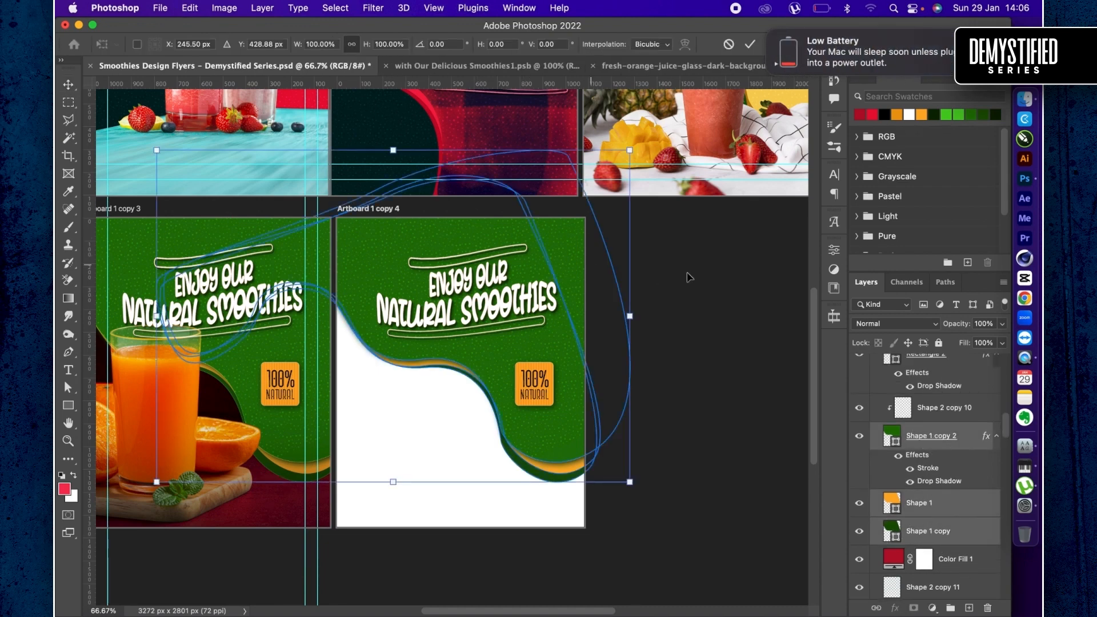
pyautogui.moveTo(710, 276); pyautogui.dragTo(262, 388)
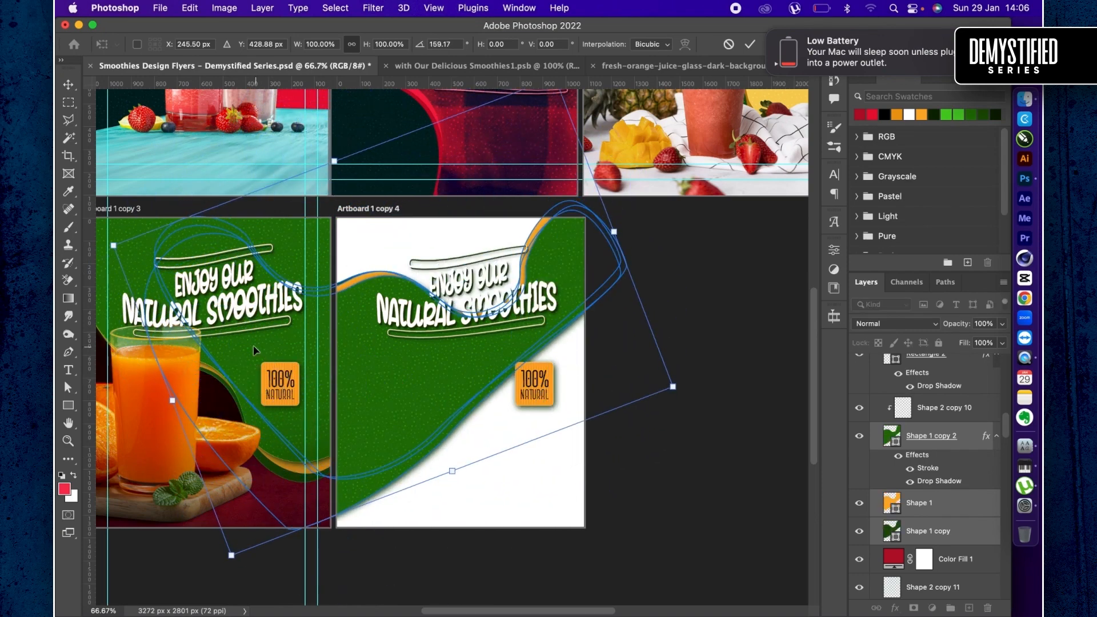
pyautogui.moveTo(291, 354); pyautogui.dragTo(386, 477)
pyautogui.press('Return')
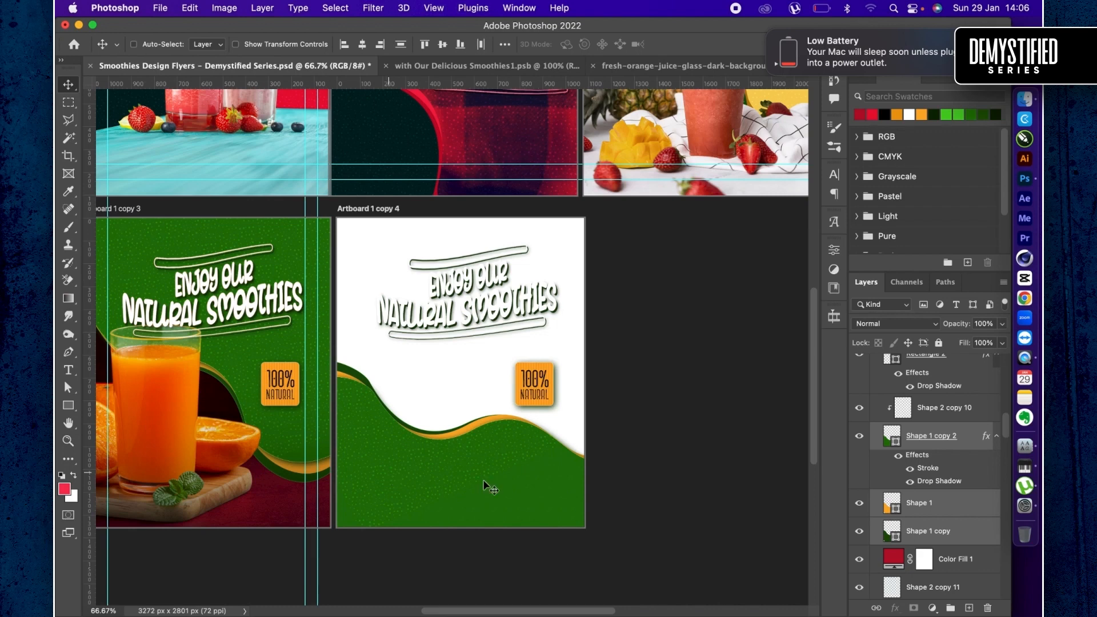
# - Move the clipped texture layer Shape 2 copy 10 down over the bottom green wave and set its opacity to 19%
pyautogui.click(945, 408)
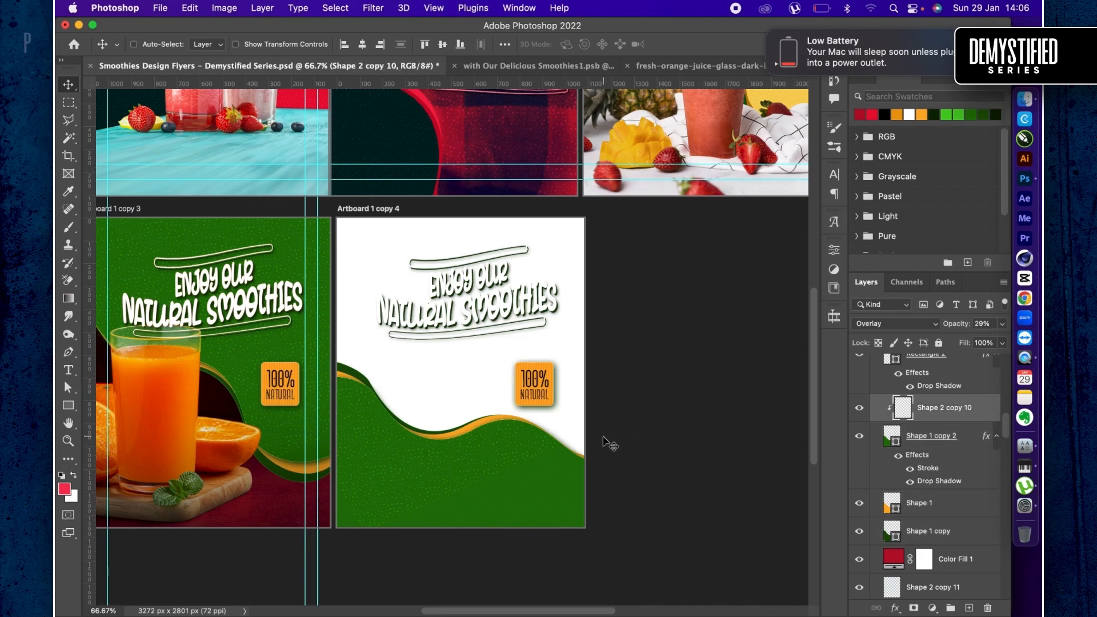
pyautogui.press('super+t')
pyautogui.moveTo(408, 286); pyautogui.dragTo(387, 427)
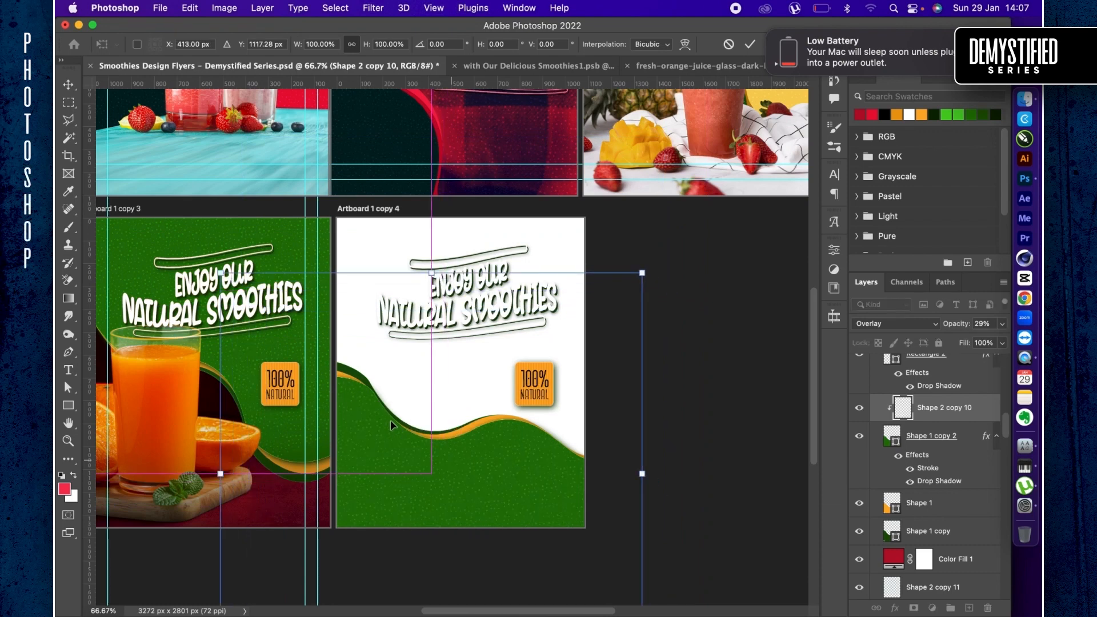
pyautogui.press('Return')
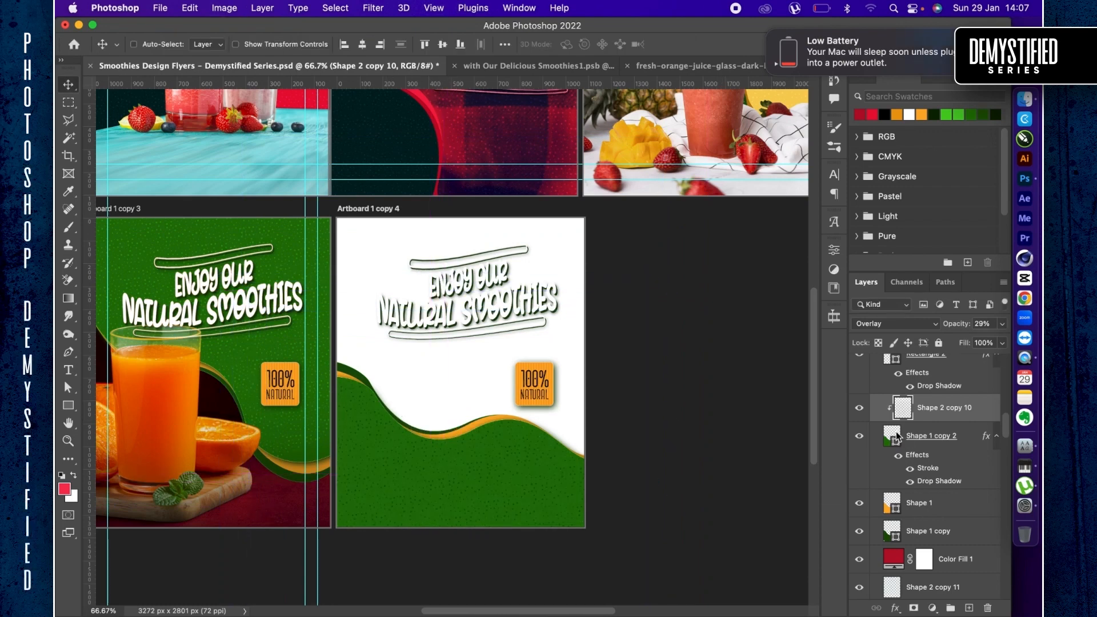
pyautogui.moveTo(955, 331); pyautogui.dragTo(950, 327)
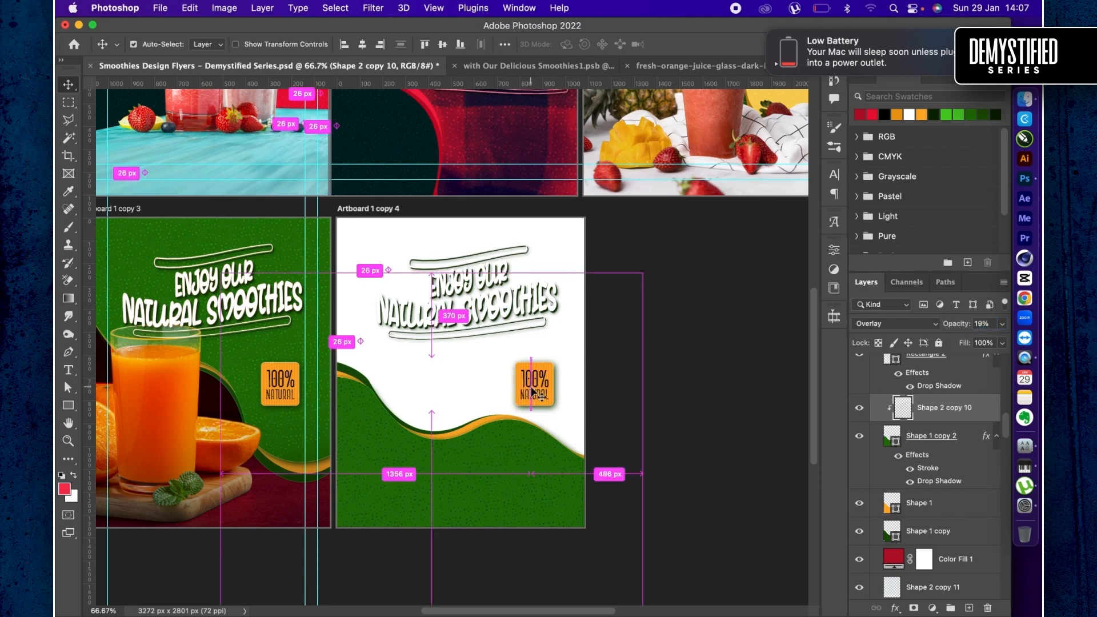
# - Delete the "Enjoy Our Natural Smoothies" headline smart object from Artboard 1 copy 4
pyautogui.scroll(3, 923, 470)
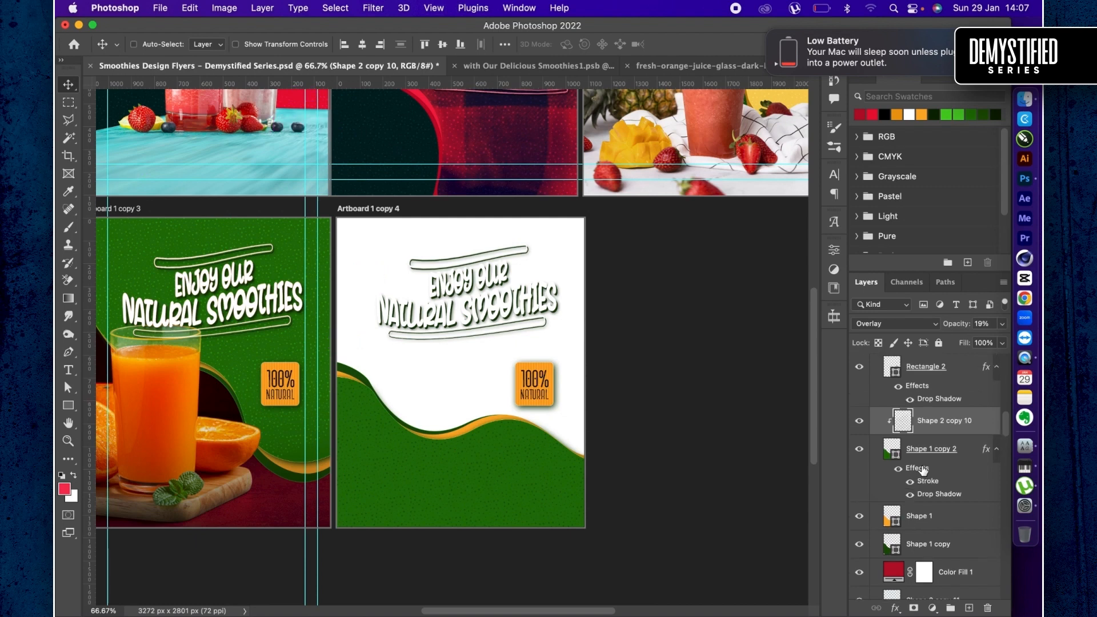
pyautogui.scroll(4, 931, 409)
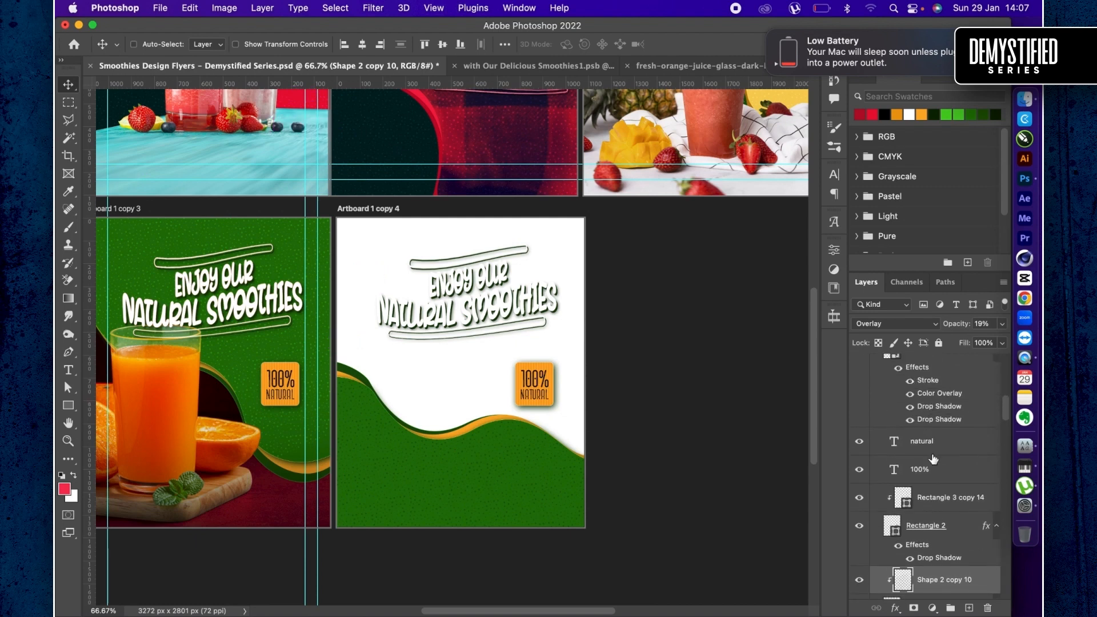
pyautogui.scroll(6, 933, 459)
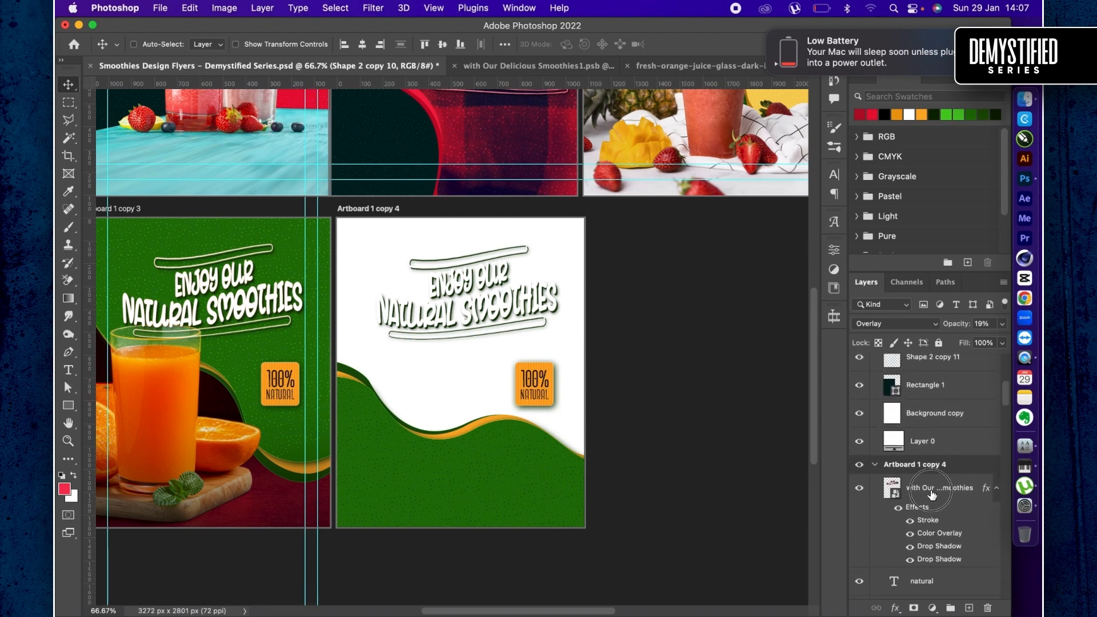
pyautogui.click(933, 492)
pyautogui.press('Delete')
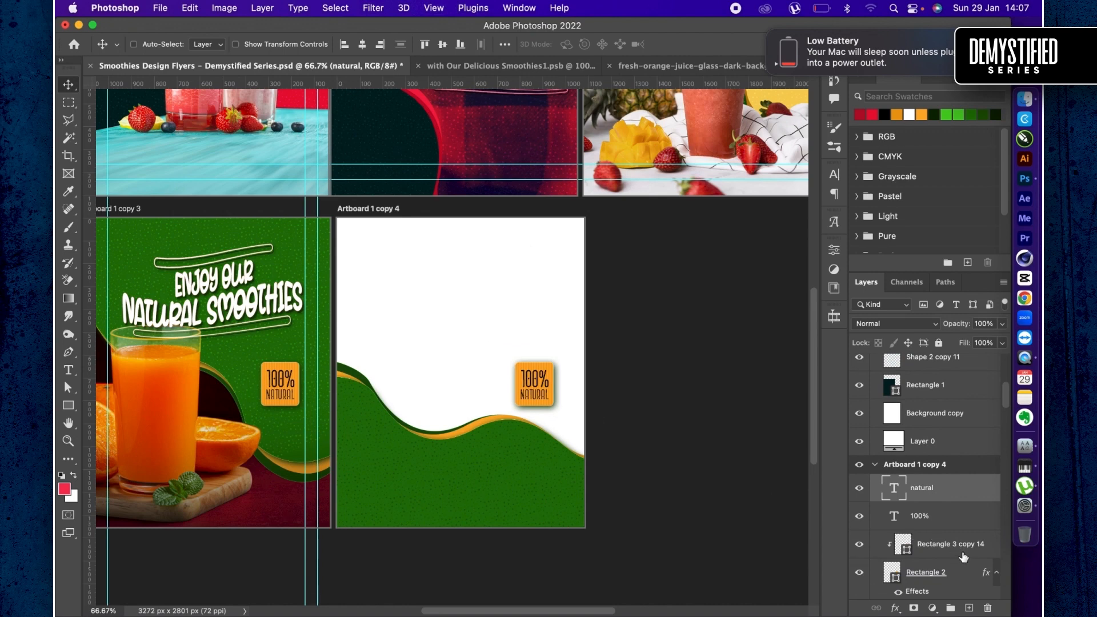
# - Select the 100% Natural badge's text and rectangle layers, enlarge them to about 230%, and move them to the artboard's upper middle
pyautogui.keyDown('shift'); pyautogui.click(949, 575); pyautogui.keyUp('shift')
pyautogui.press('super+t')
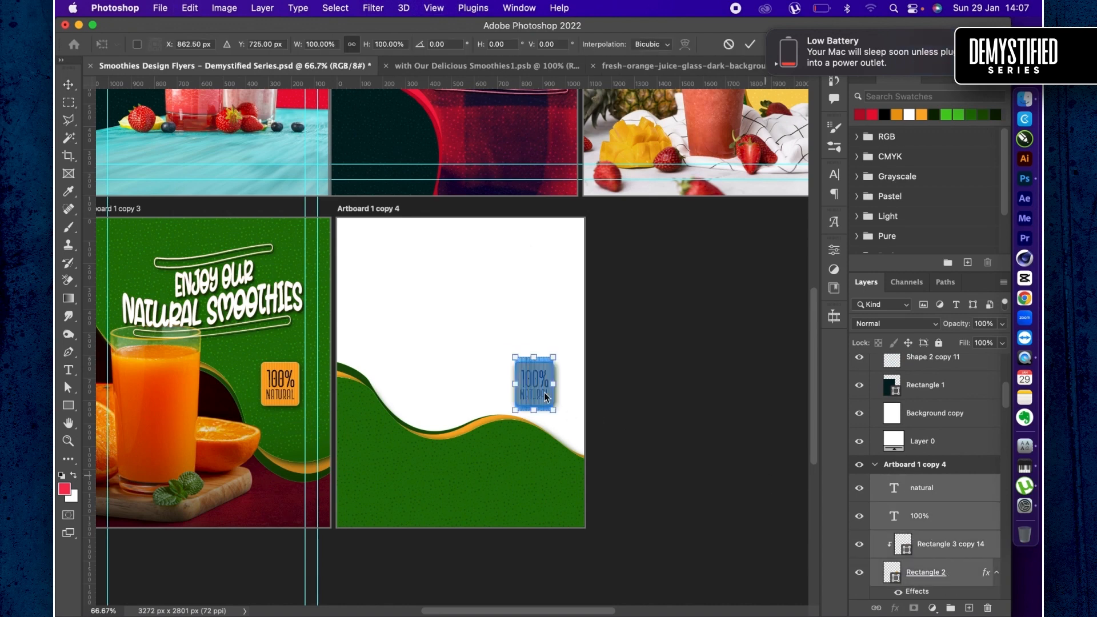
pyautogui.moveTo(537, 391); pyautogui.dragTo(508, 304)
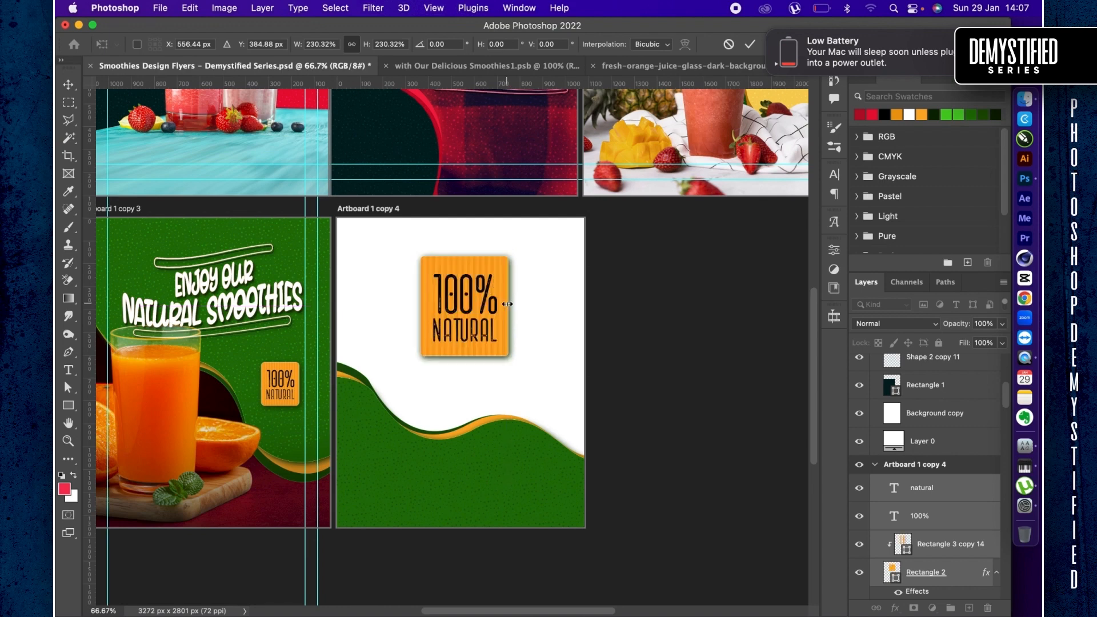
pyautogui.press('Return')
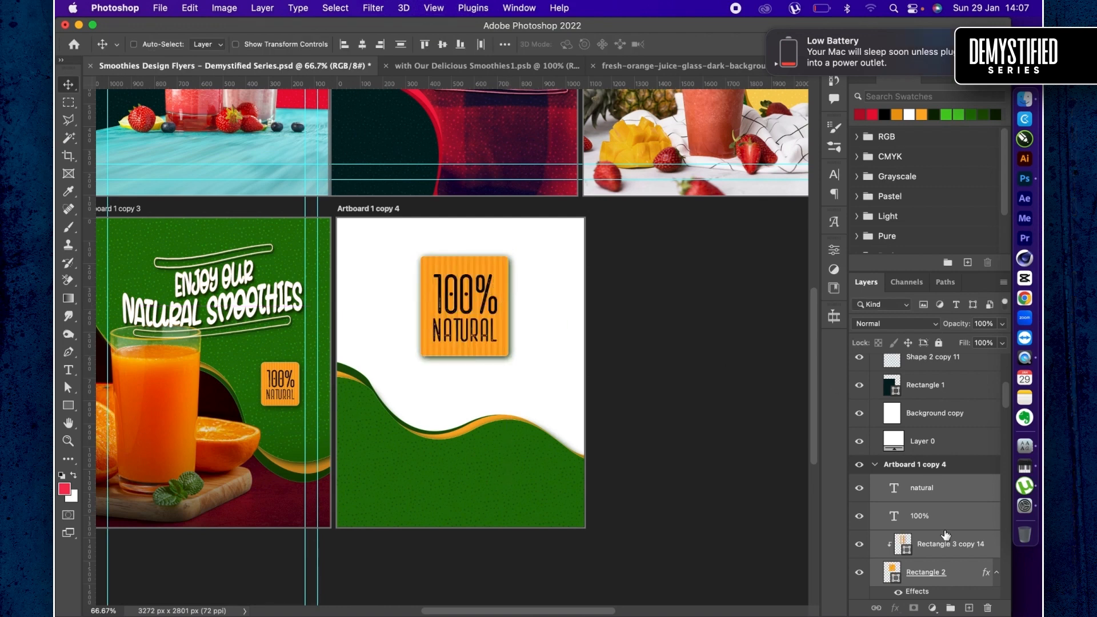
# - Turn off the existing 32 px drop shadow on the orange badge shape Rectangle 2
pyautogui.scroll(-3, 946, 535)
pyautogui.doubleClick(950, 530)
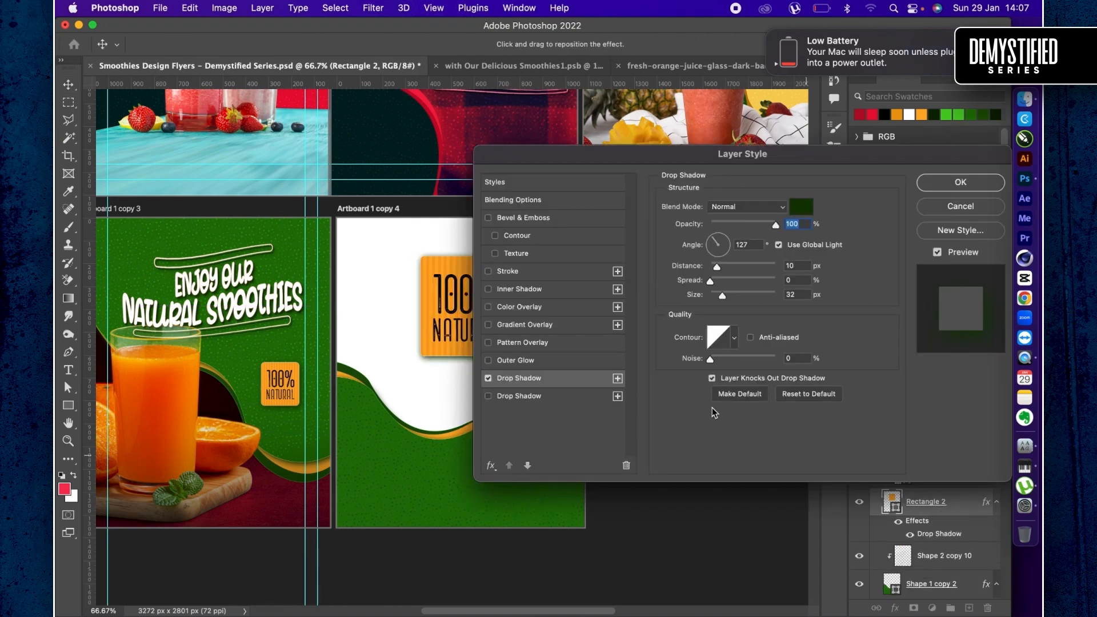
pyautogui.click(488, 378)
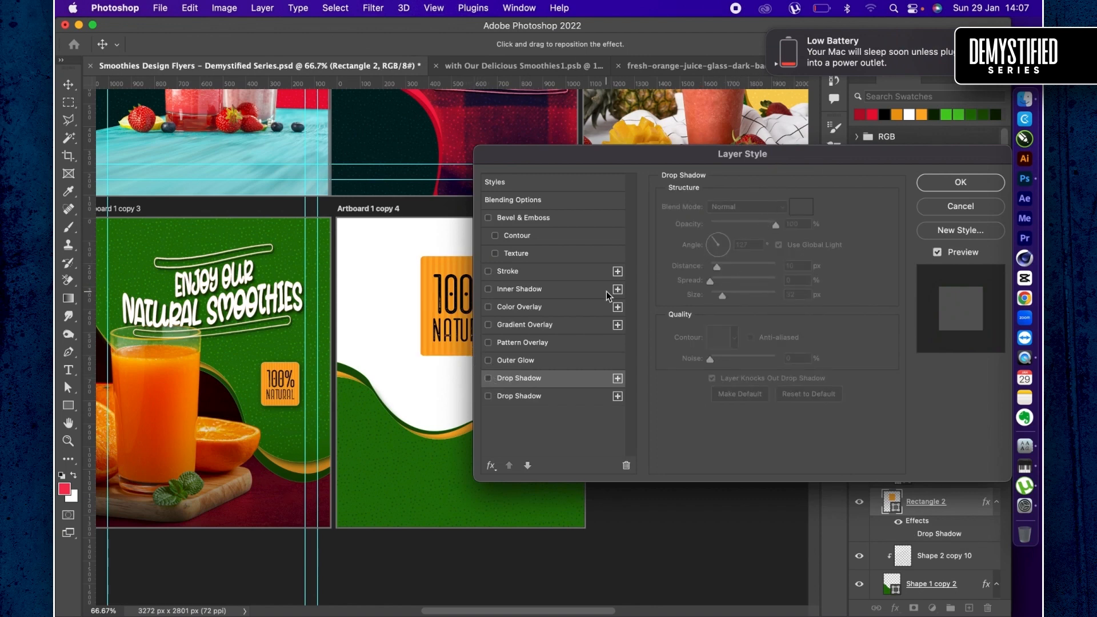
# - Add a 4 px outside stroke in brownish orange #ae6805 with Multiply blending to the badge shape
pyautogui.click(511, 272)
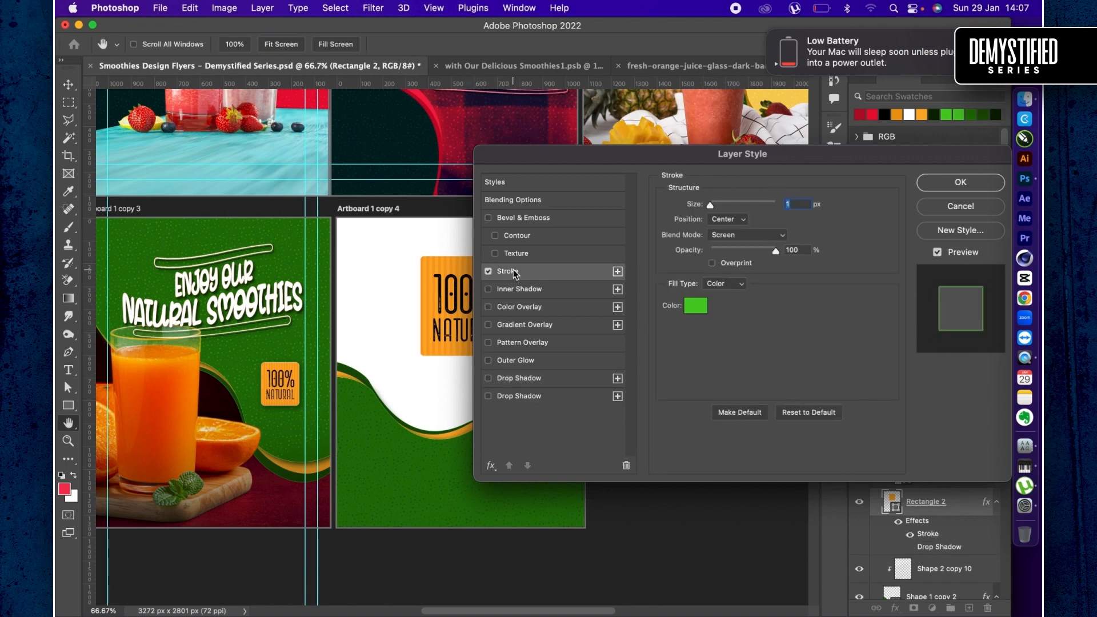
pyautogui.click(703, 307)
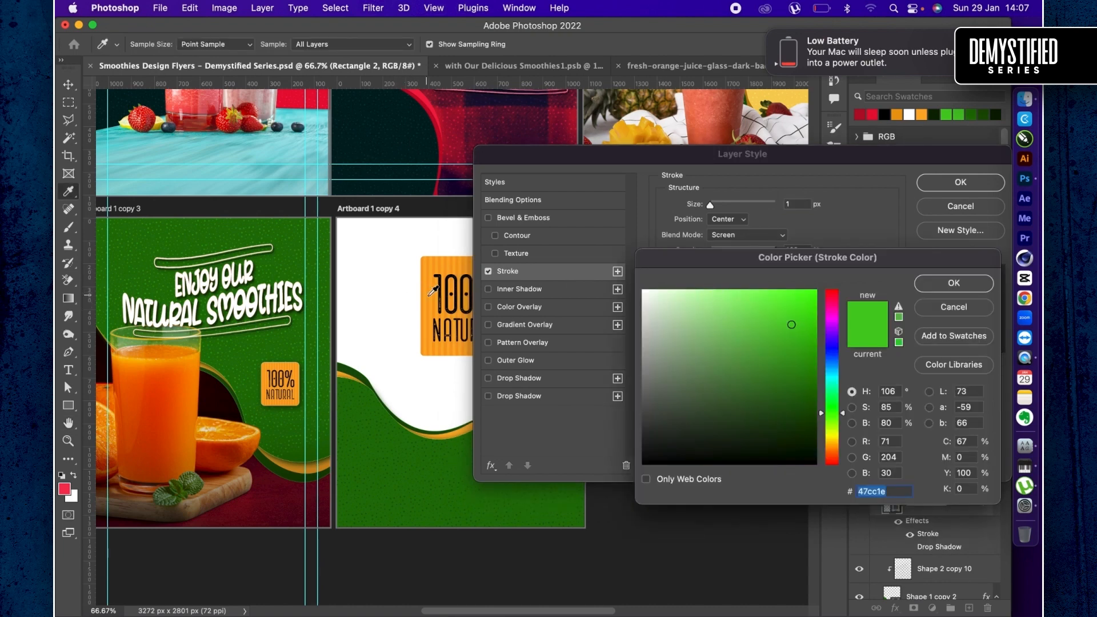
pyautogui.click(432, 293)
pyautogui.click(811, 344)
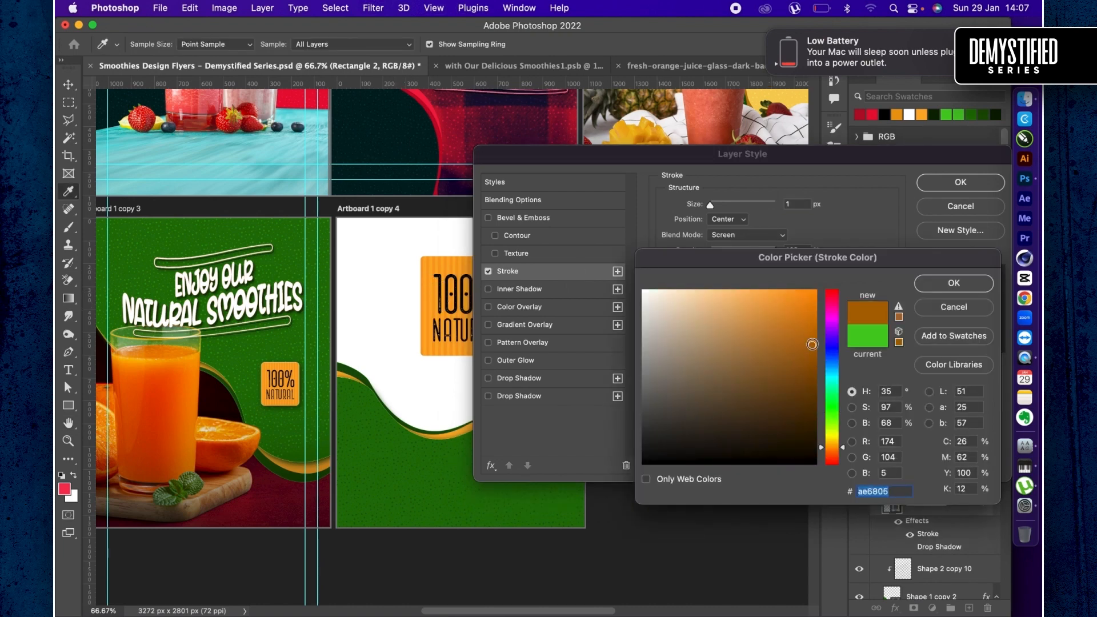
pyautogui.press('Return')
pyautogui.write('4')
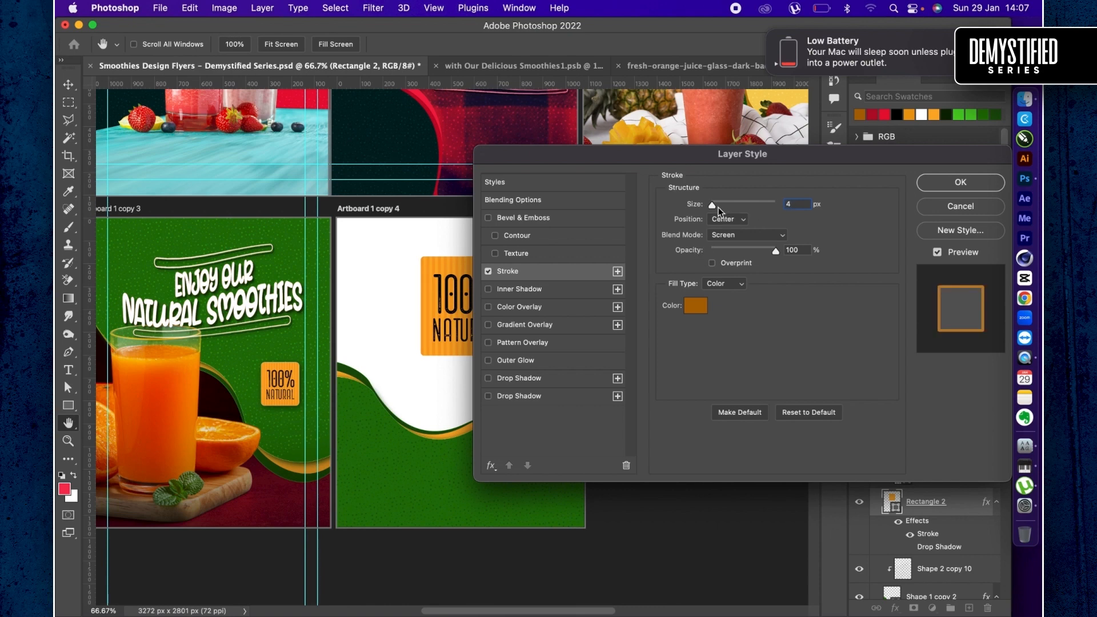
pyautogui.click(740, 224)
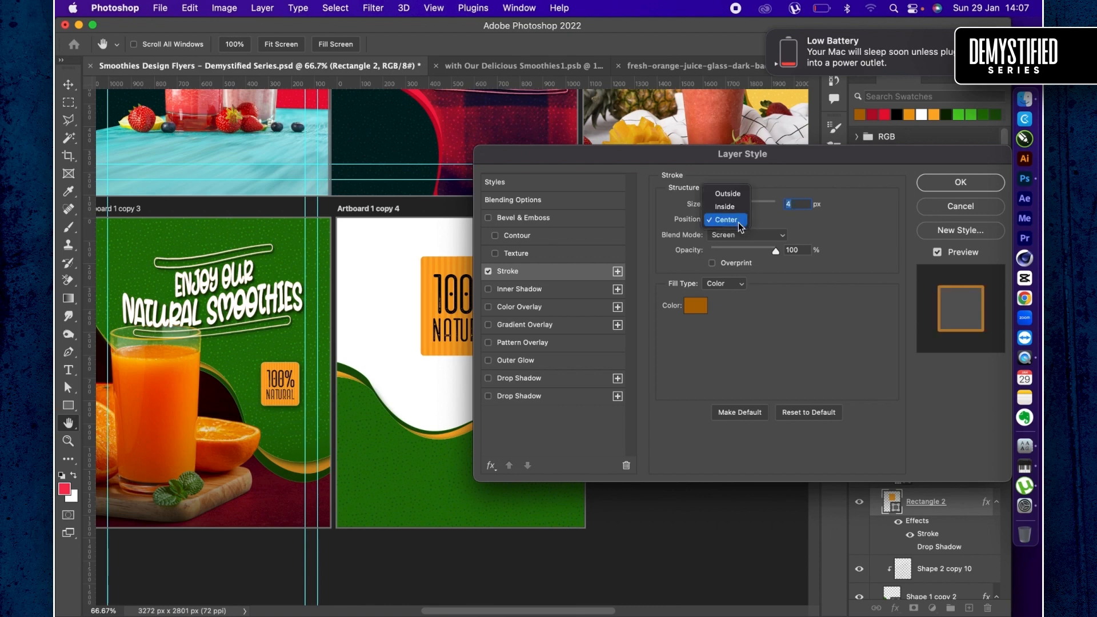
pyautogui.click(723, 192)
pyautogui.click(749, 234)
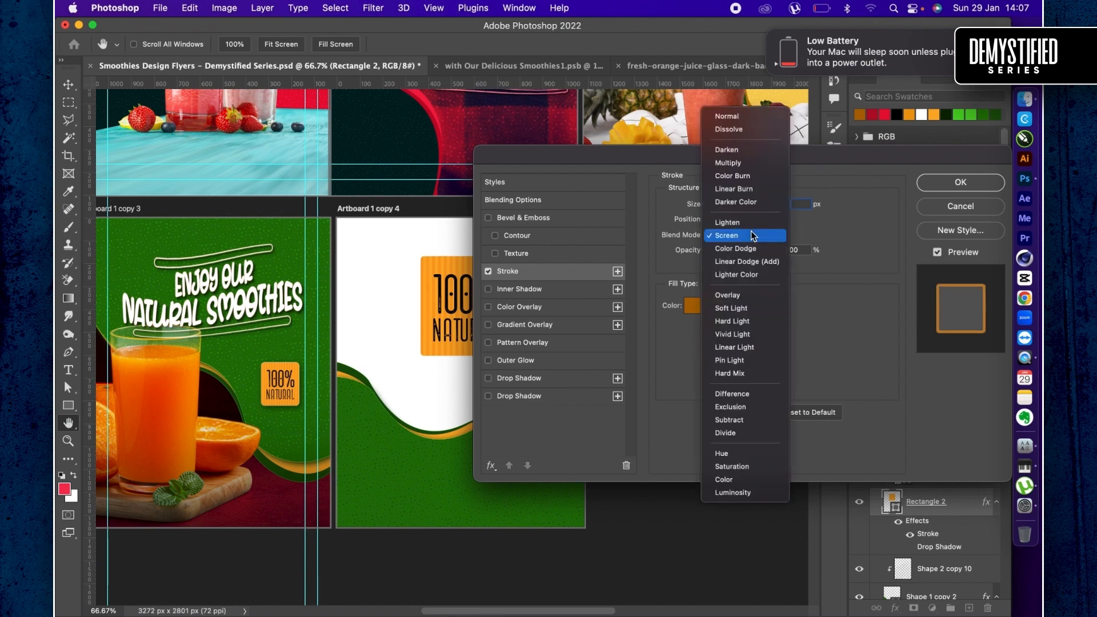
pyautogui.click(728, 165)
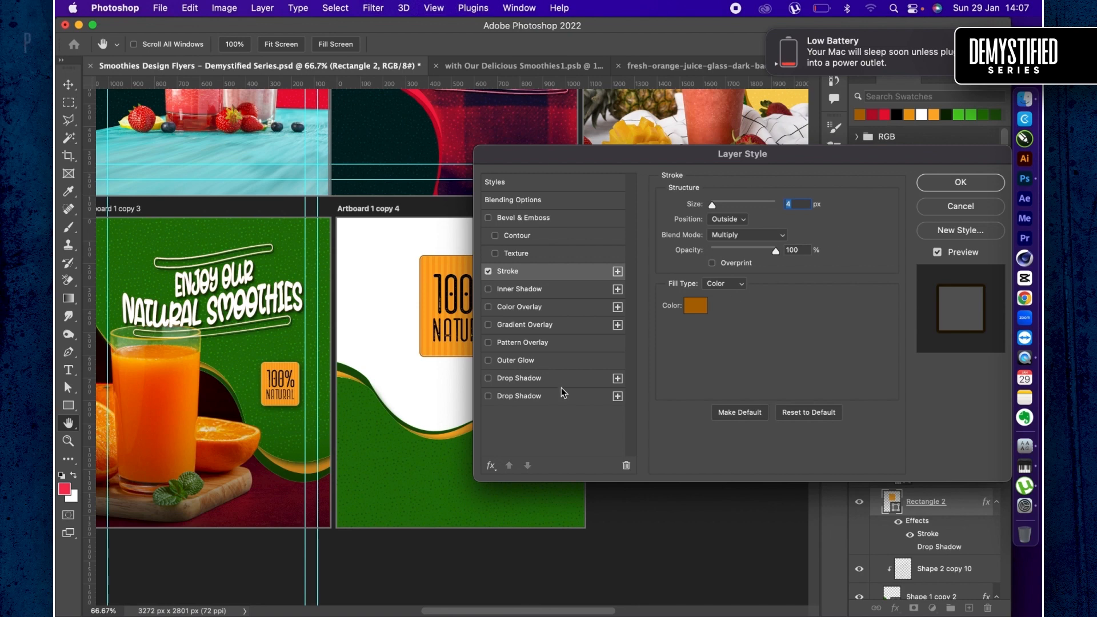
# - Enable the badge's Multiply drop shadow with 33% opacity, 90° angle, 30 px distance and 51 px size, and apply the layer style
pyautogui.click(516, 397)
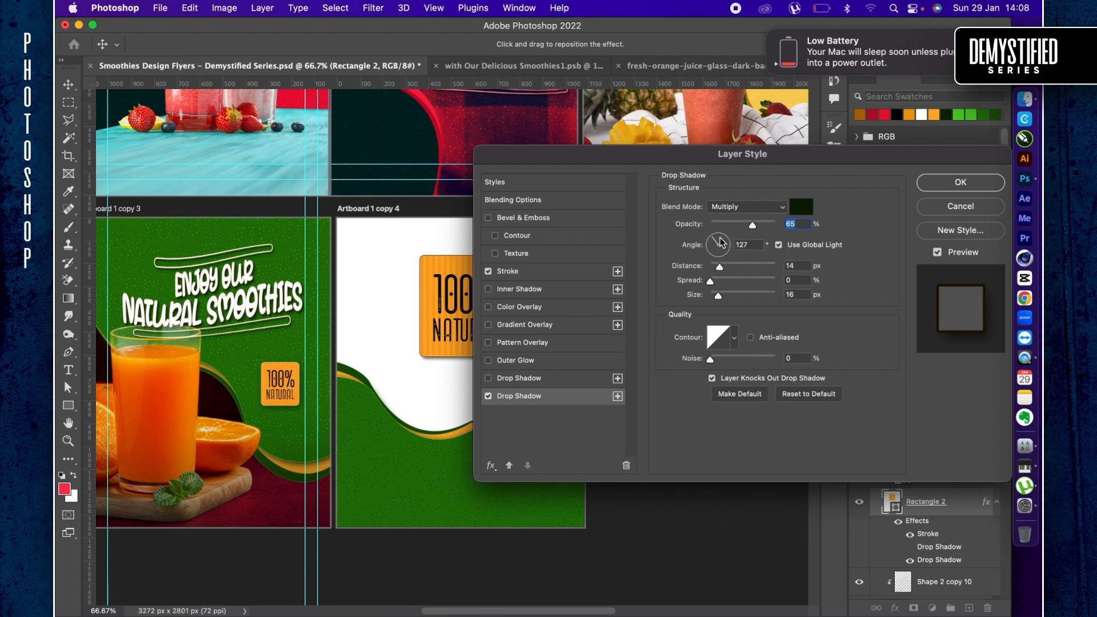
pyautogui.press('Tab')
pyautogui.write('90')
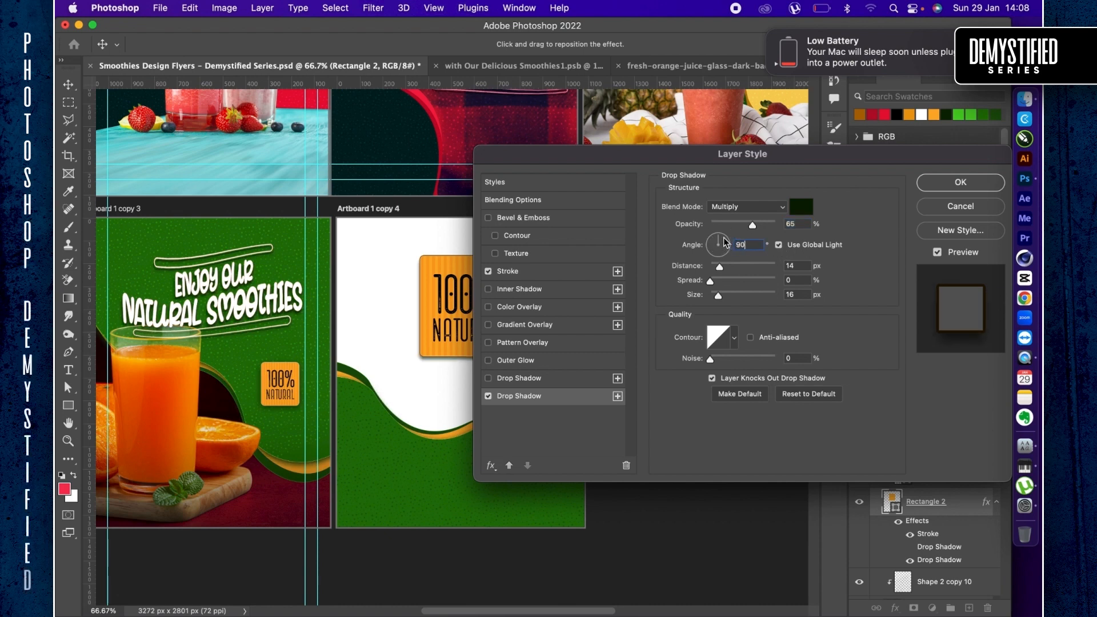
pyautogui.hscroll(3, 398, 356)
pyautogui.scroll(-1, 398, 356)
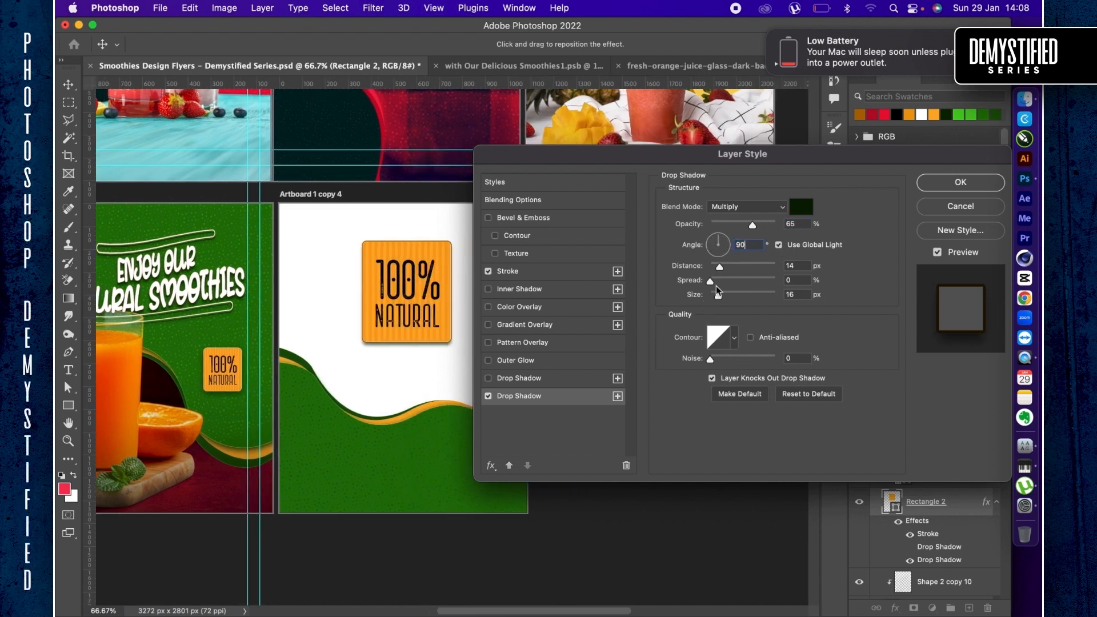
pyautogui.click(727, 296)
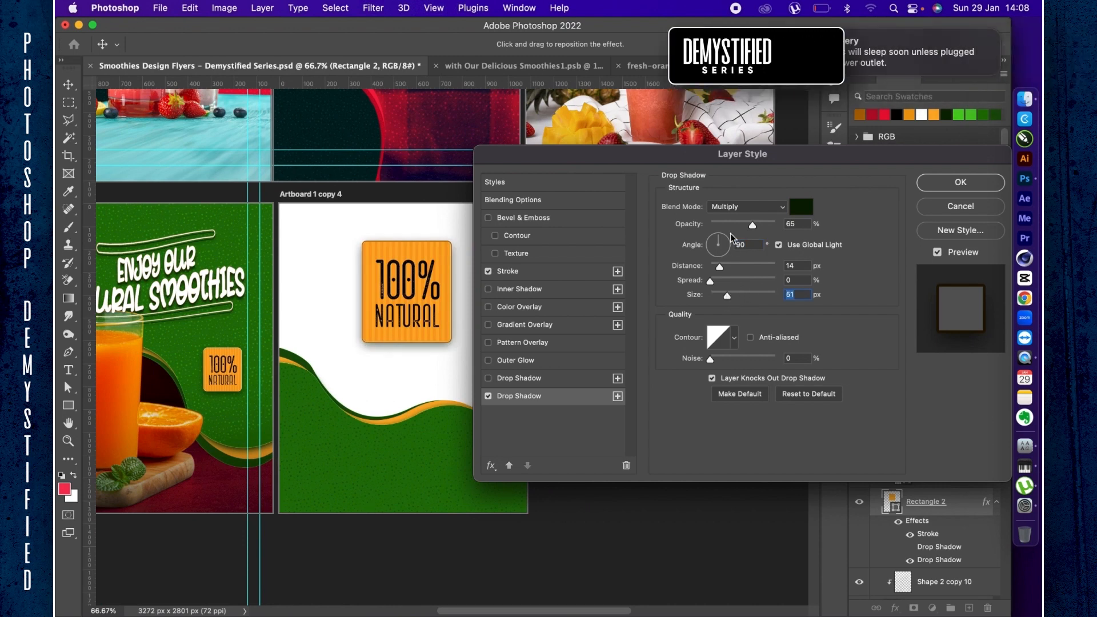
pyautogui.click(726, 266)
pyautogui.moveTo(727, 266); pyautogui.dragTo(731, 266)
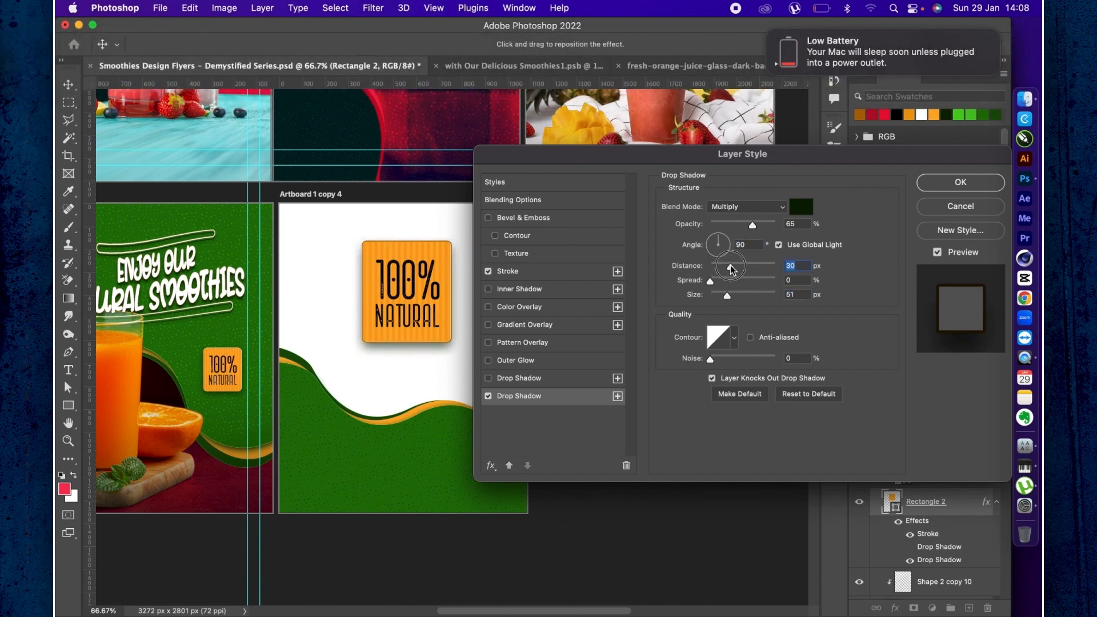
pyautogui.click(726, 224)
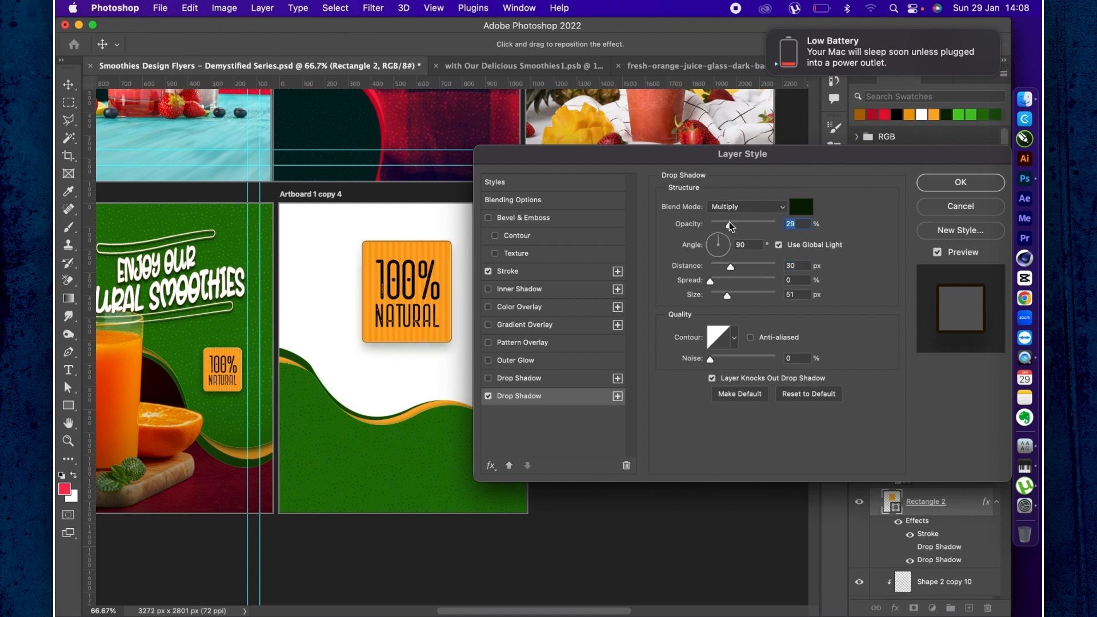
pyautogui.moveTo(731, 226); pyautogui.dragTo(733, 225)
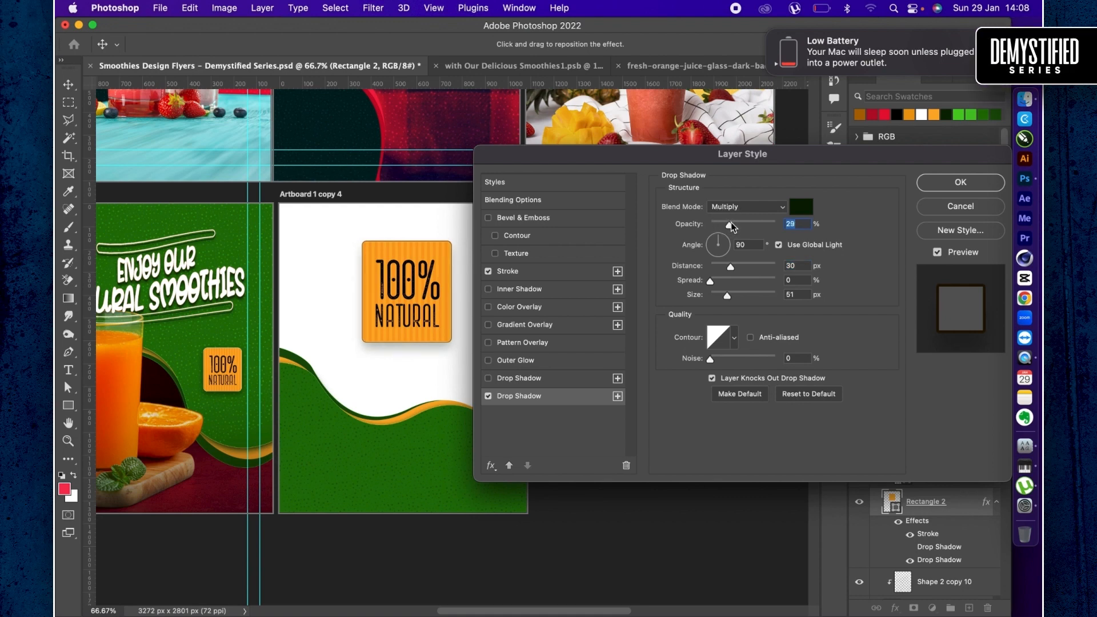
pyautogui.click(943, 186)
# - Switch to Finder and place fresh-fruits-isolated-white-background.jpg onto Artboard 1 copy 4
pyautogui.press('super+Tab')
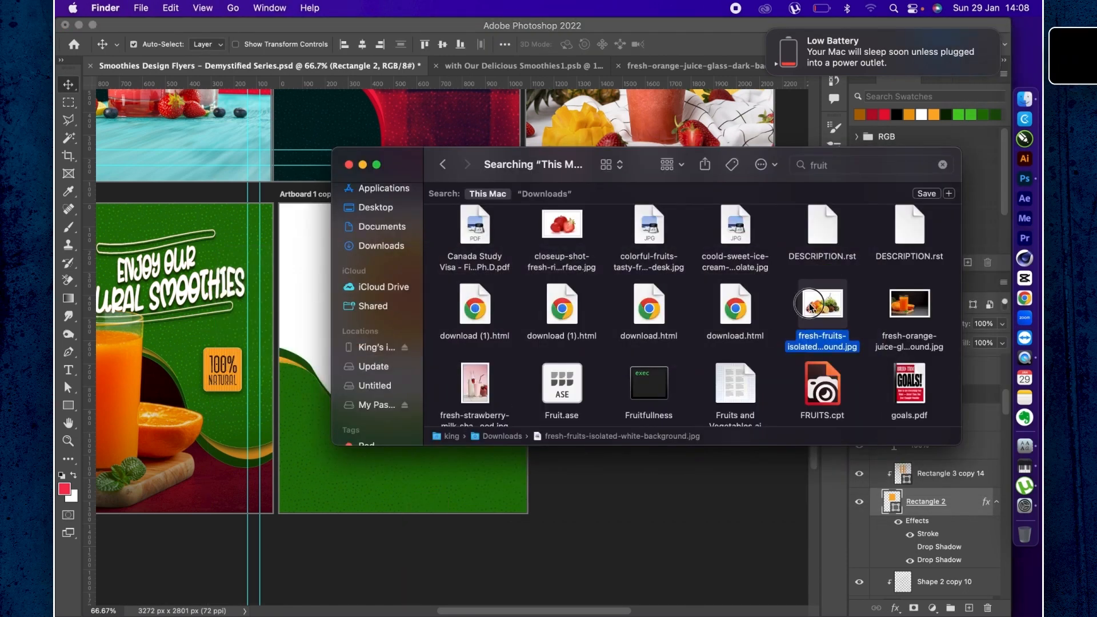
pyautogui.moveTo(816, 306); pyautogui.dragTo(460, 479)
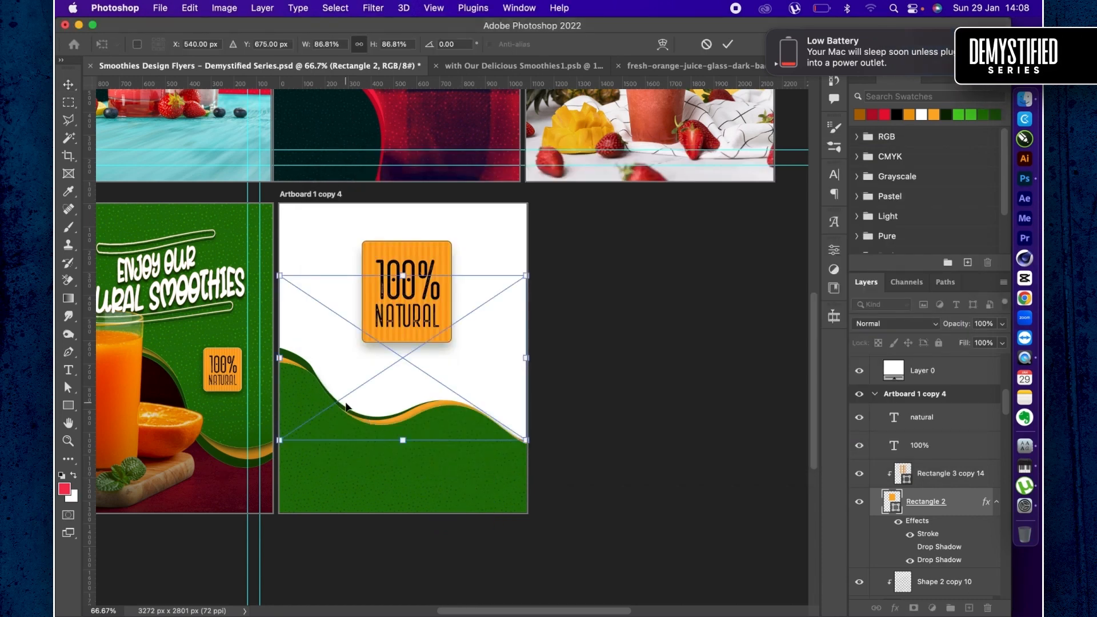
pyautogui.press('Return')
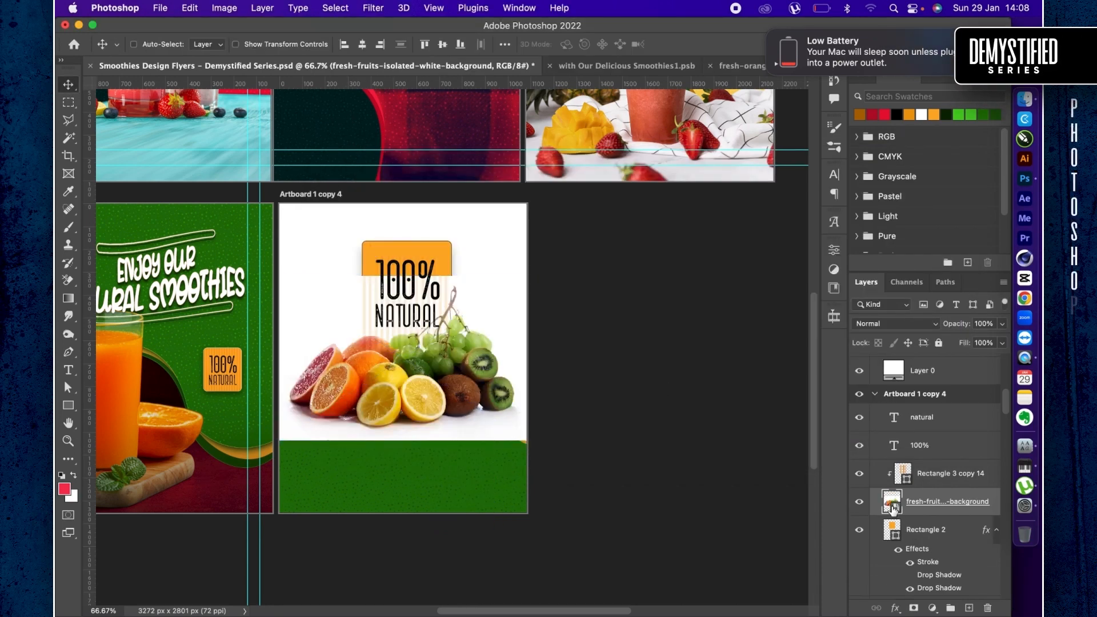
# - Open the placed fruit smart object's contents and use Select Subject to select the fruit pile
pyautogui.doubleClick(892, 503)
pyautogui.press('w')
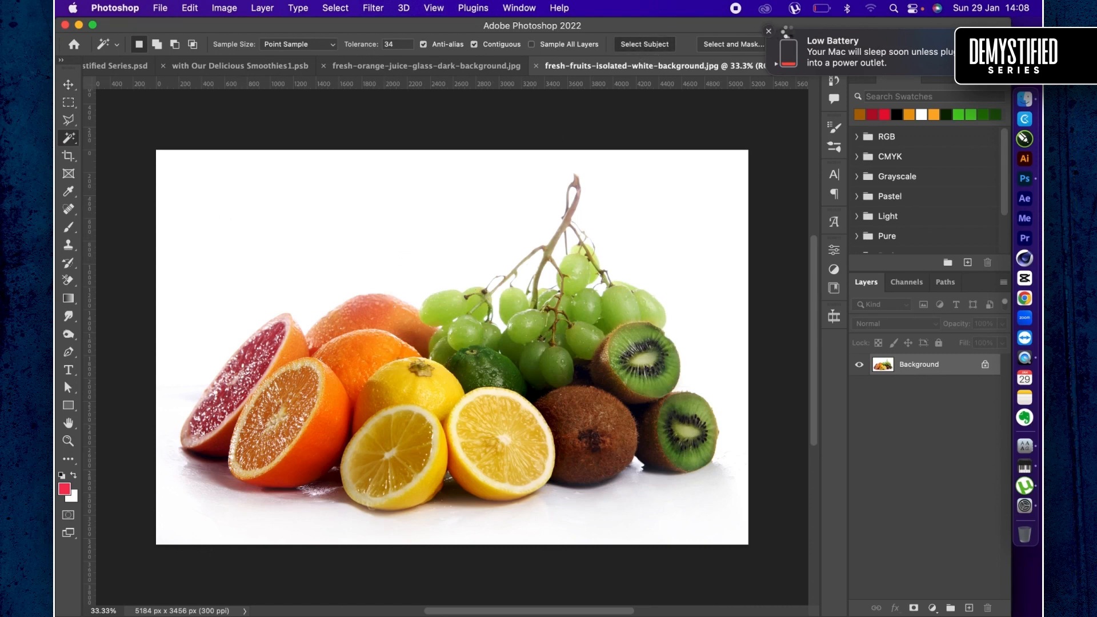
pyautogui.click(770, 32)
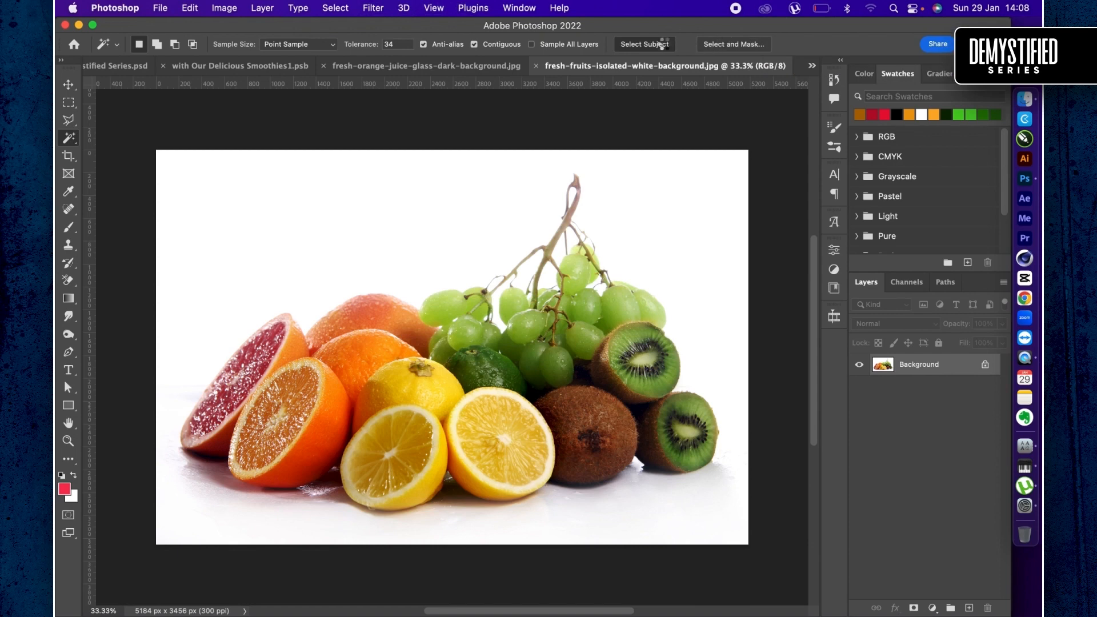
pyautogui.click(644, 44)
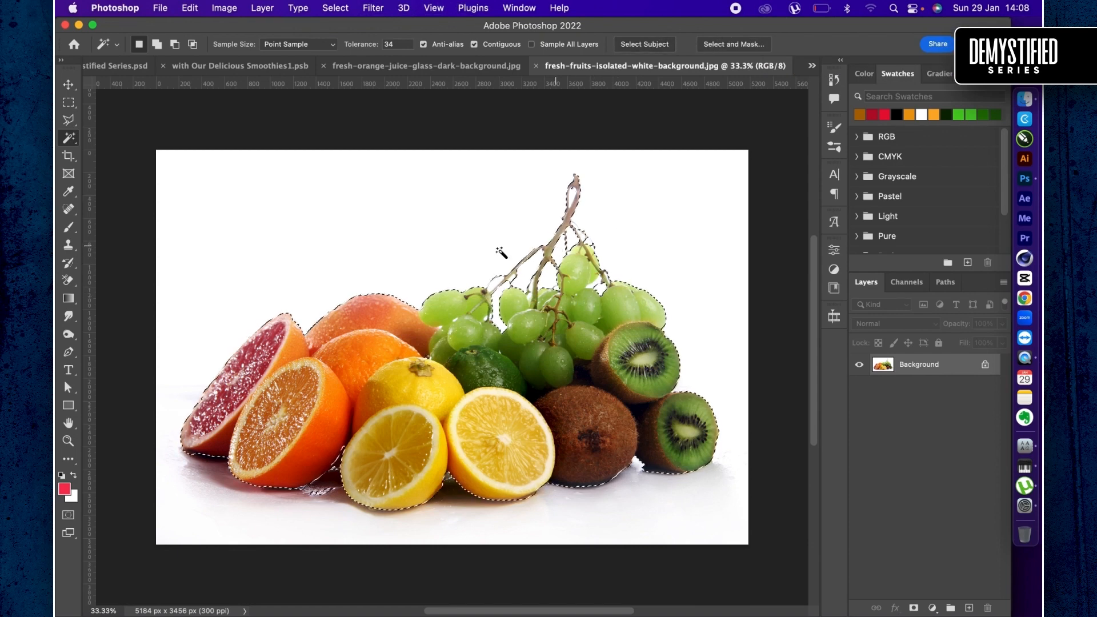
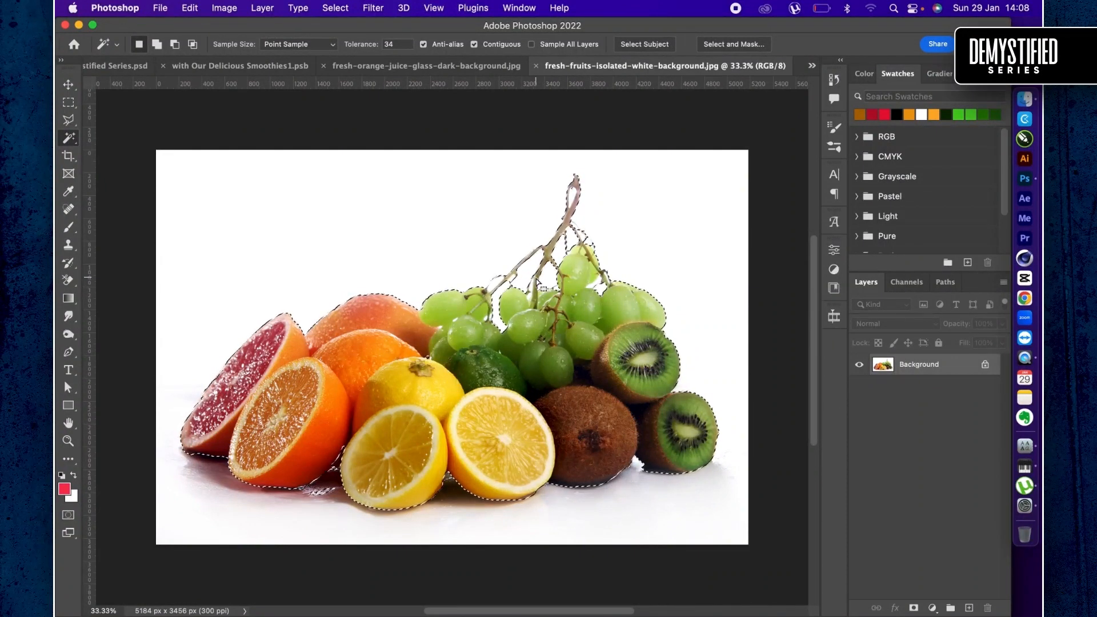
# - Open the fruit selection in Select and Mask and set the Refine Edge Brush size to 49 px
pyautogui.rightClick(538, 284)
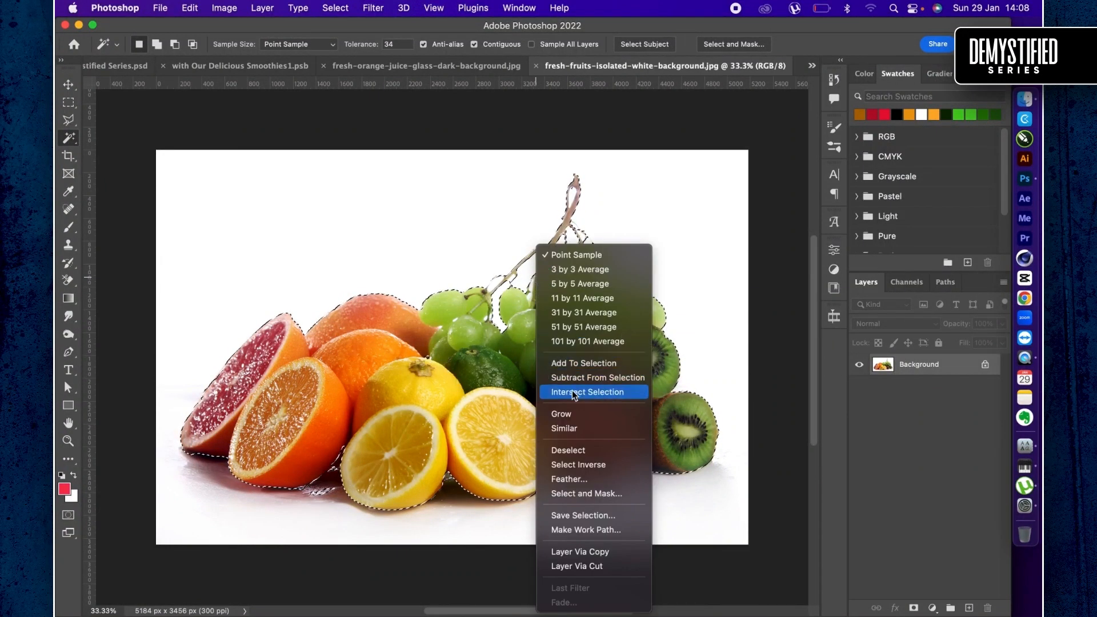
pyautogui.click(560, 493)
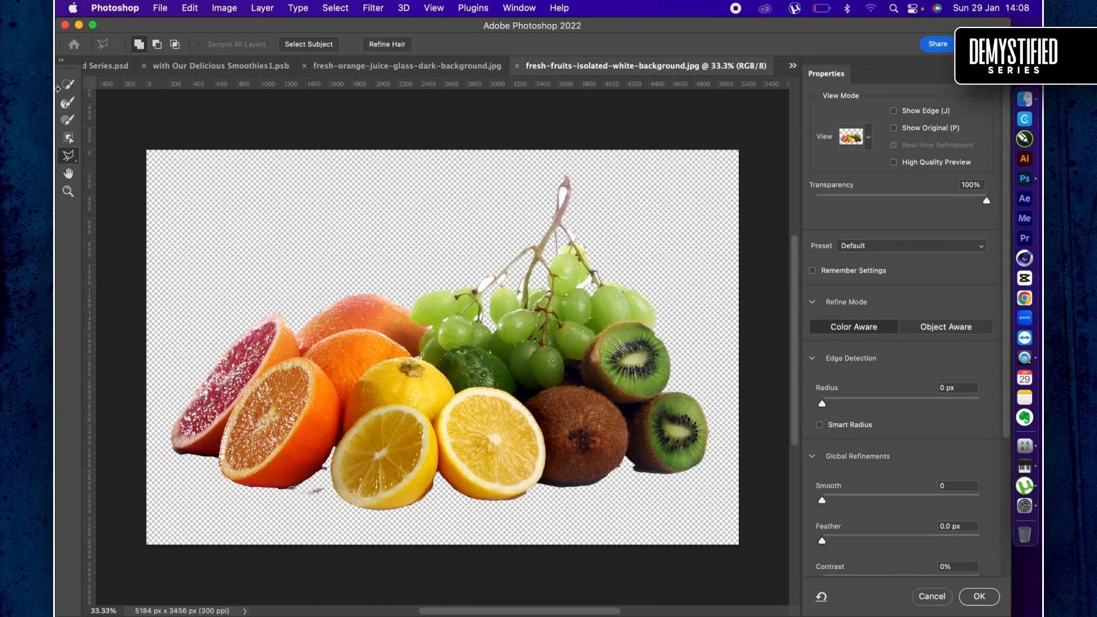
pyautogui.click(69, 103)
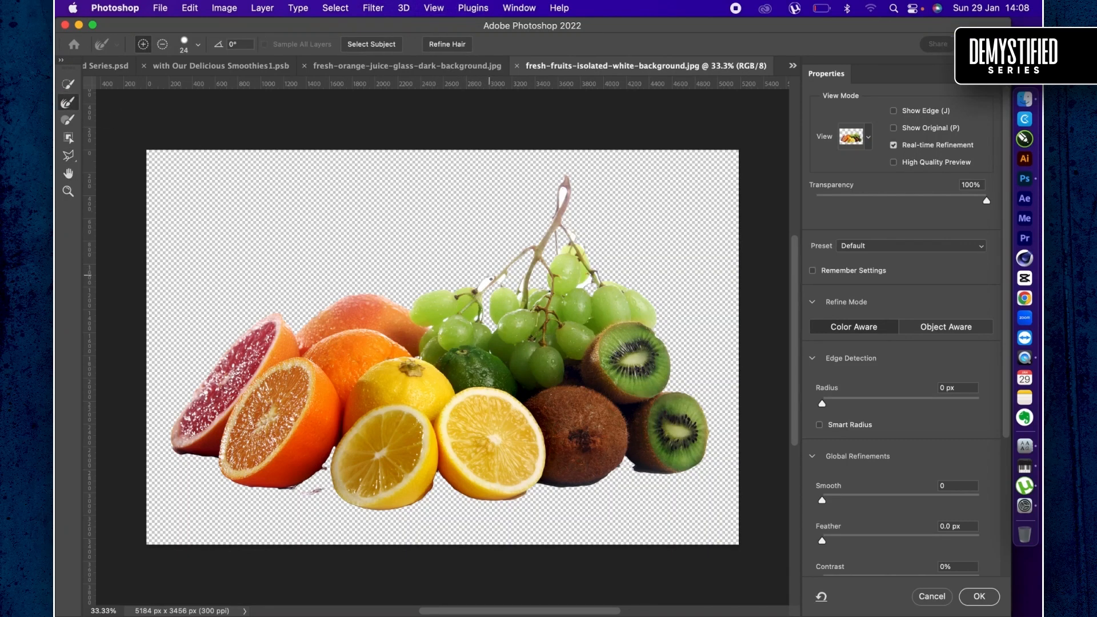
pyautogui.scroll(2, 492, 280)
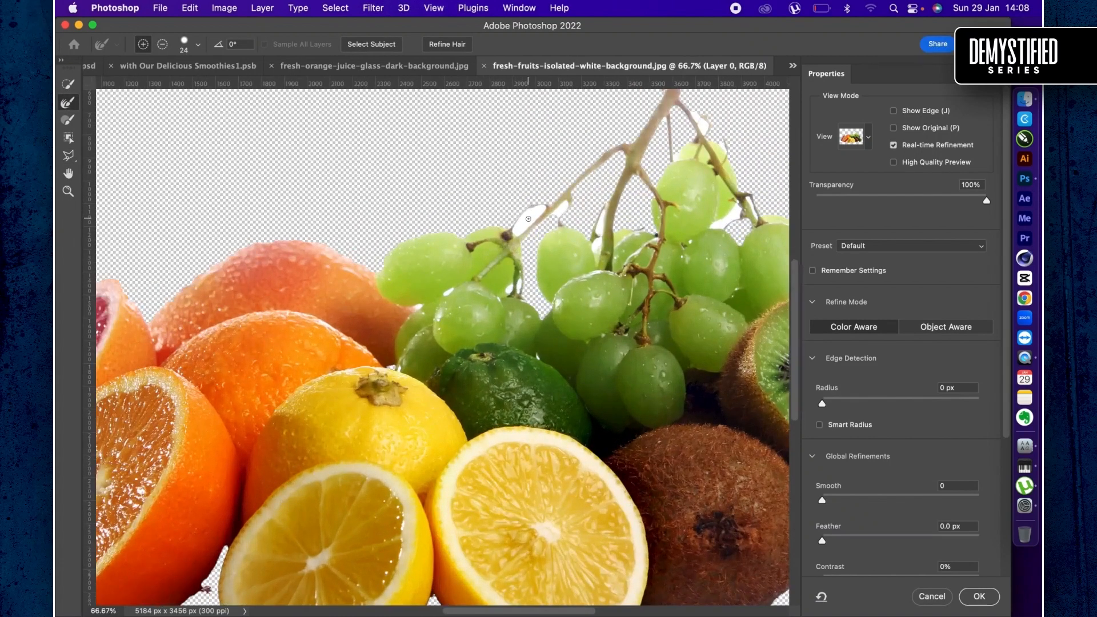
pyautogui.rightClick(529, 219)
pyautogui.click(580, 245)
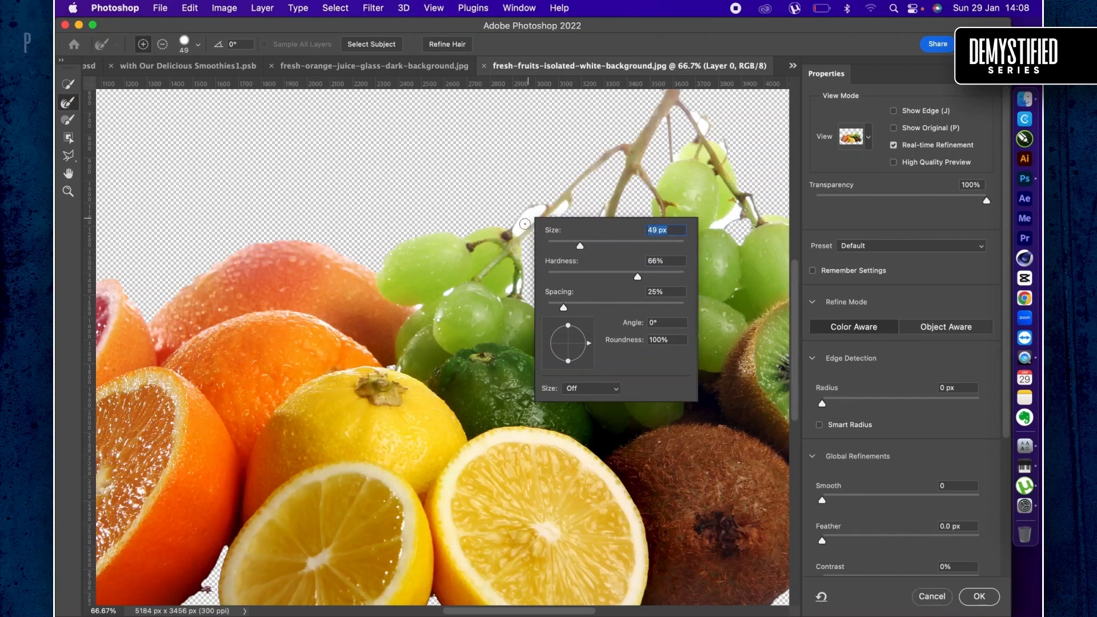
# - Brush away the white background remnants around the grape stems and between the grapes with the Refine Edge Brush
pyautogui.moveTo(525, 224)
pyautogui.mouseDown()
pyautogui.moveTo(547, 212)
pyautogui.moveTo(504, 247)
pyautogui.mouseUp()
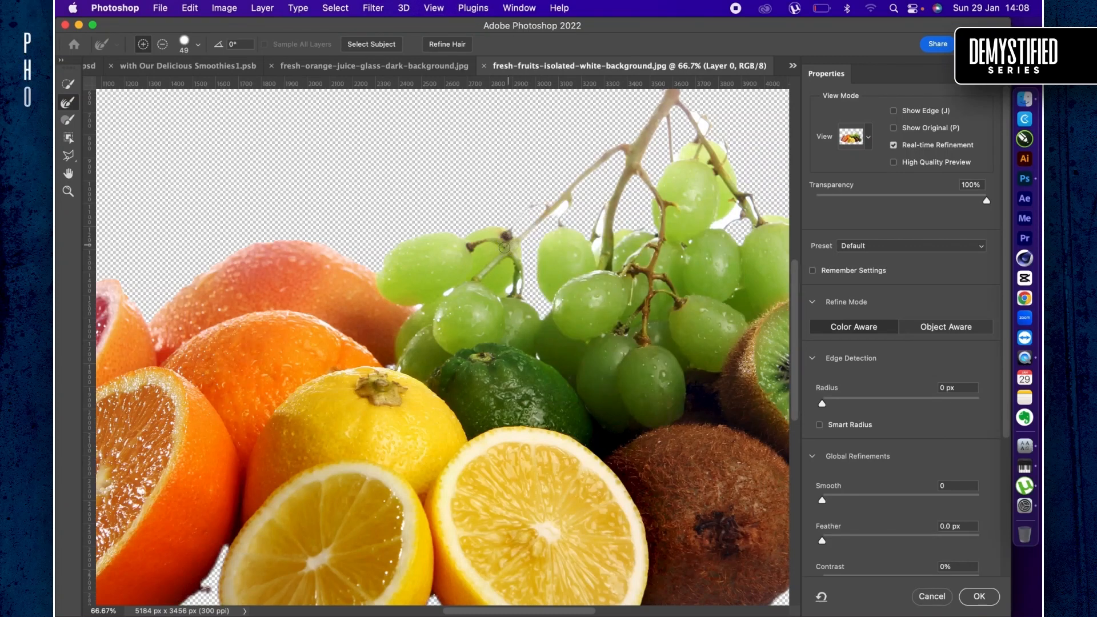
pyautogui.moveTo(571, 202)
pyautogui.mouseDown()
pyautogui.moveTo(554, 219)
pyautogui.moveTo(569, 200)
pyautogui.mouseUp()
pyautogui.hscroll(1, 570, 198)
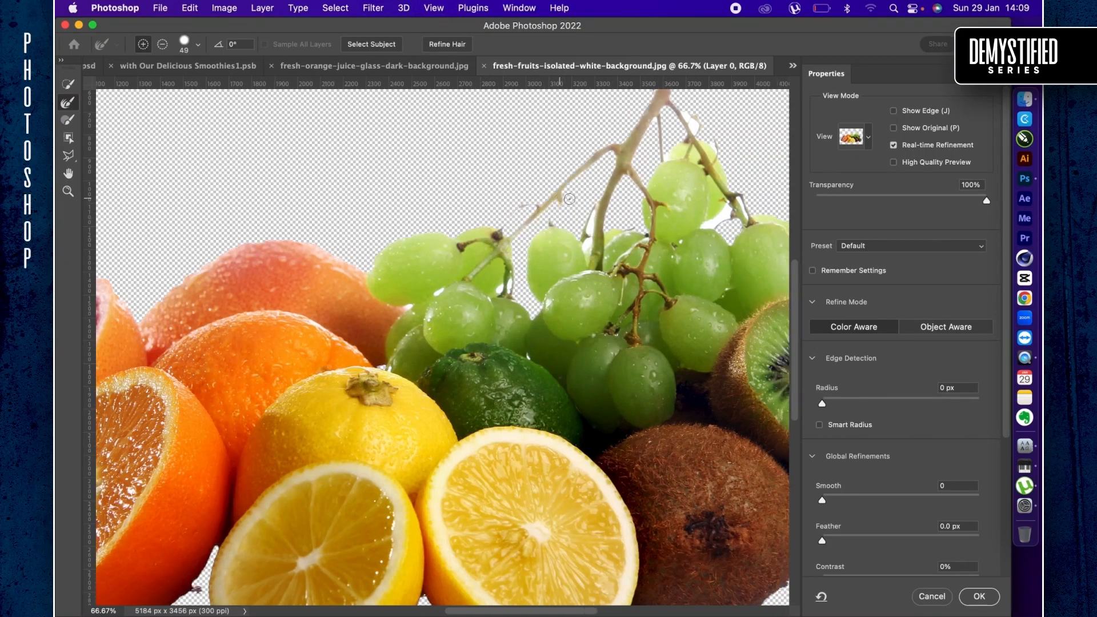
pyautogui.scroll(3, 569, 199)
pyautogui.hscroll(2, 570, 199)
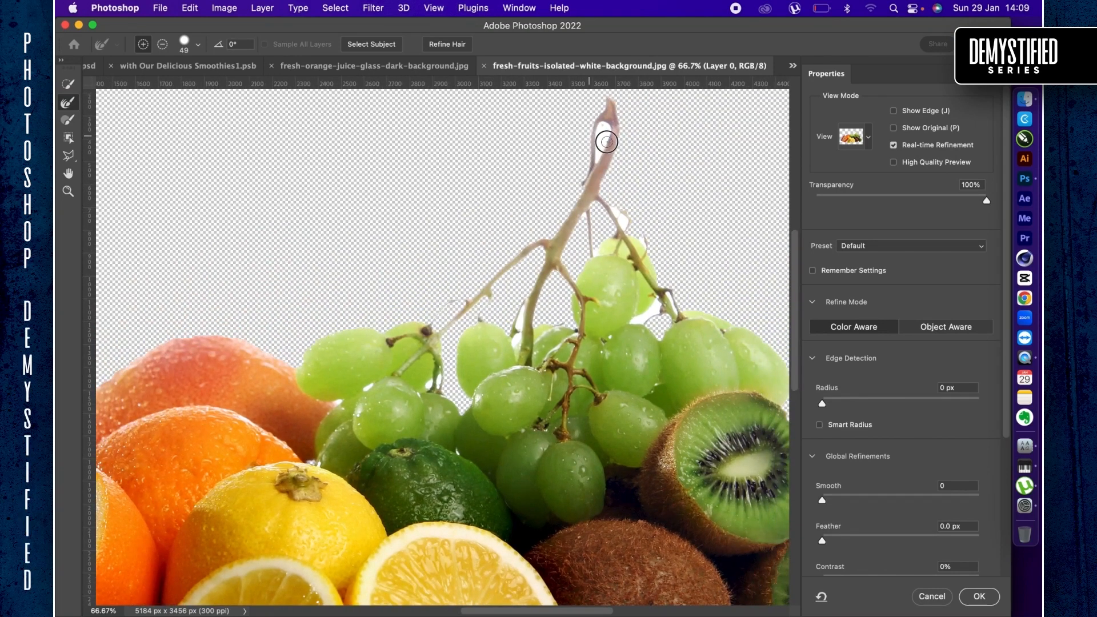
pyautogui.moveTo(607, 142)
pyautogui.mouseDown()
pyautogui.moveTo(608, 119)
pyautogui.moveTo(597, 167)
pyautogui.mouseUp()
pyautogui.moveTo(626, 219)
pyautogui.mouseDown()
pyautogui.moveTo(612, 207)
pyautogui.moveTo(624, 236)
pyautogui.mouseUp()
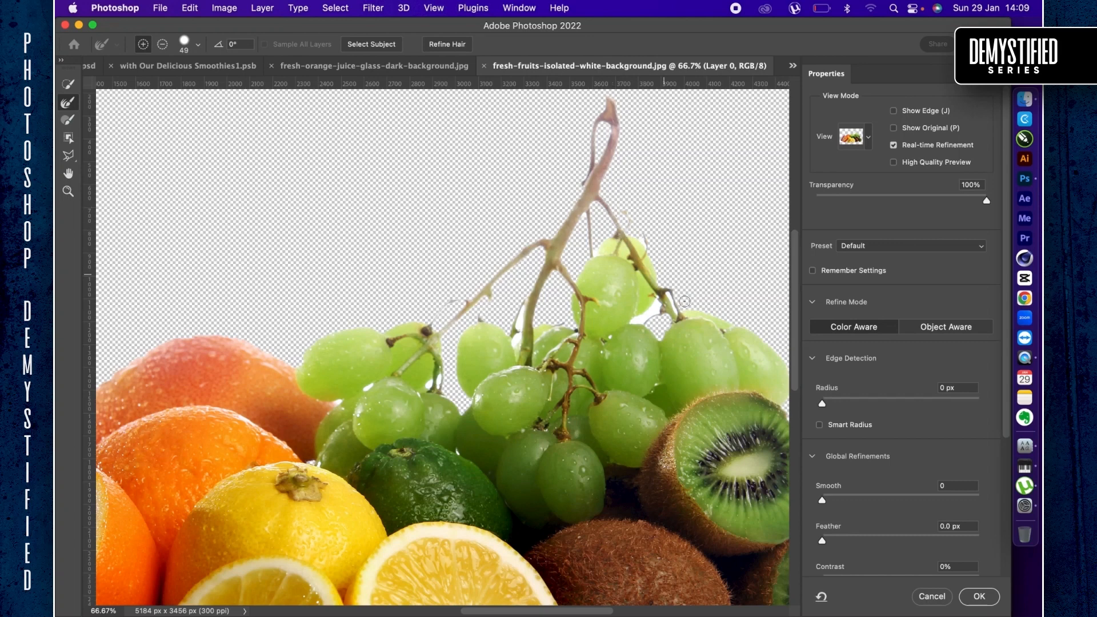
pyautogui.moveTo(679, 317)
pyautogui.mouseDown()
pyautogui.moveTo(669, 293)
pyautogui.moveTo(623, 326)
pyautogui.moveTo(656, 298)
pyautogui.moveTo(636, 318)
pyautogui.mouseUp()
pyautogui.moveTo(524, 309)
pyautogui.mouseDown()
pyautogui.moveTo(519, 356)
pyautogui.moveTo(517, 324)
pyautogui.mouseUp()
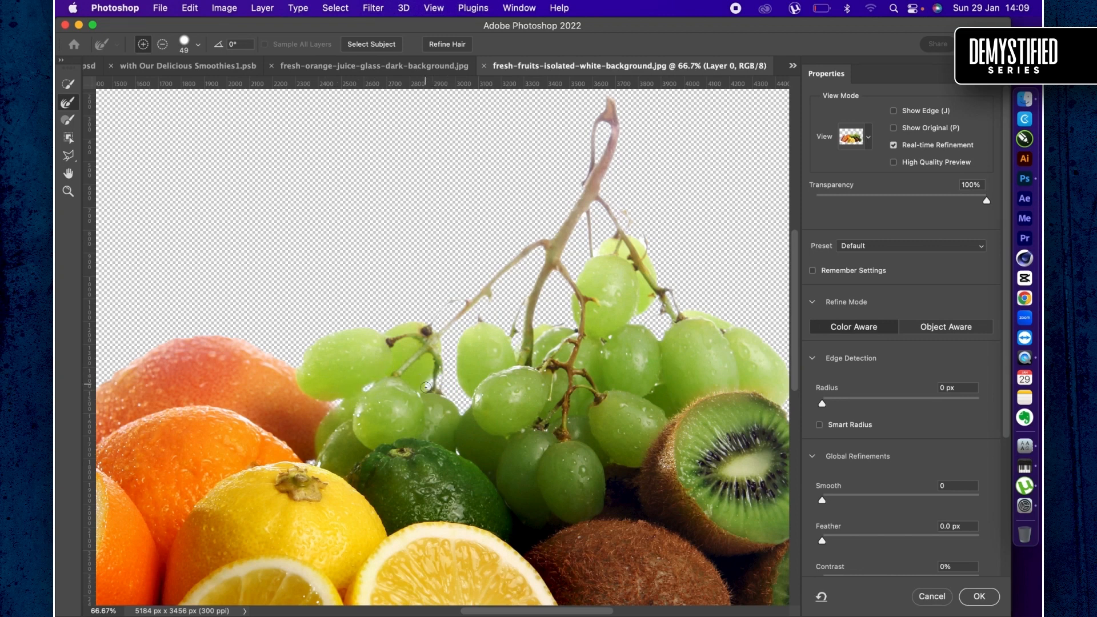
# - Refine the selection edge along the shadow beneath the lower kiwi half
pyautogui.scroll(-5, 489, 386)
pyautogui.hscroll(3, 488, 386)
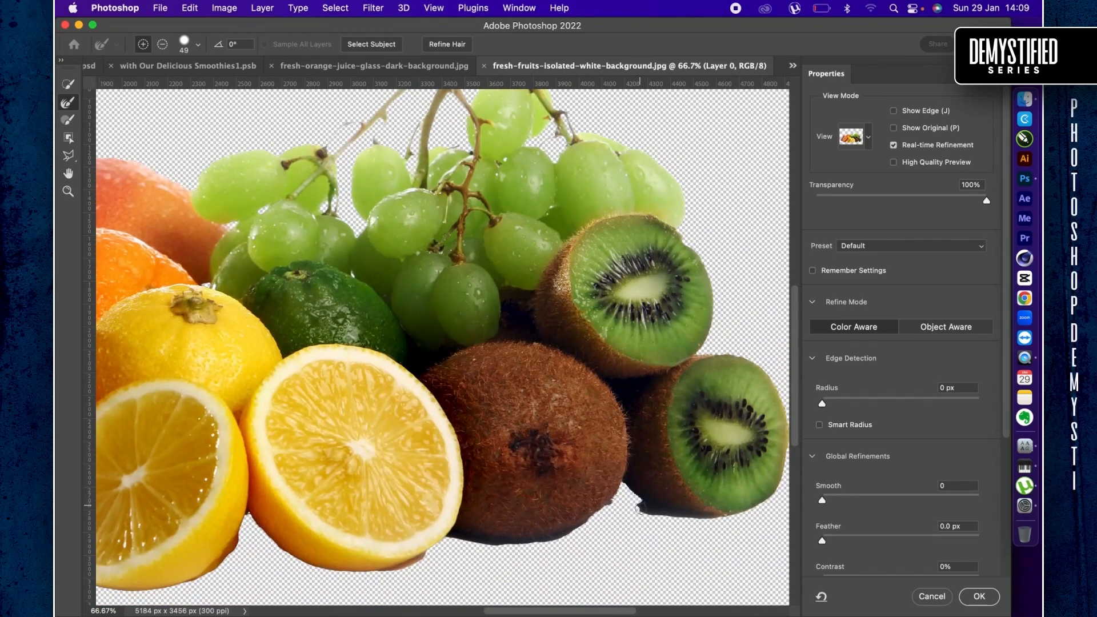
pyautogui.moveTo(641, 496)
pyautogui.mouseDown()
pyautogui.moveTo(651, 513)
pyautogui.moveTo(699, 518)
pyautogui.mouseUp()
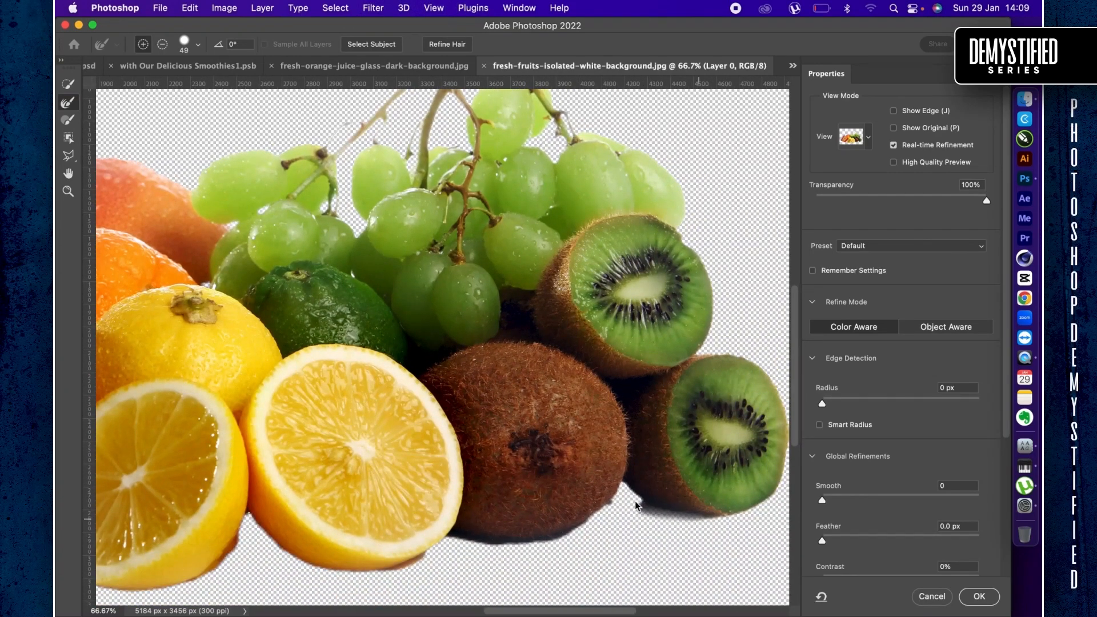
pyautogui.moveTo(639, 503); pyautogui.dragTo(647, 507)
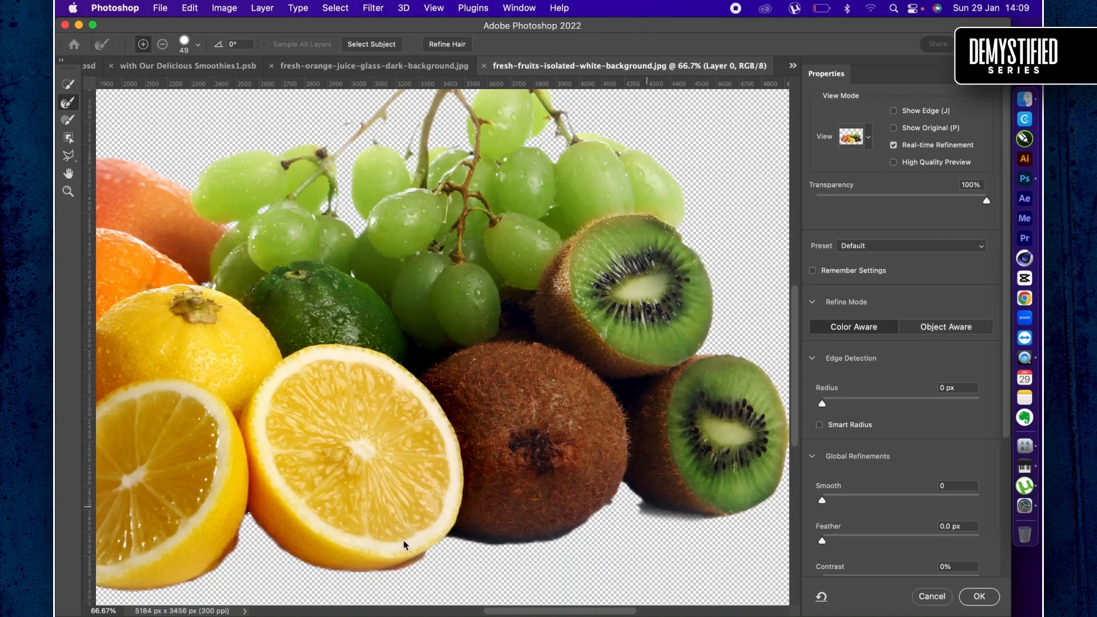
# - Lasso the stray shadow specks between the orange and lemon halves out of the selection, feather it 1.4 px and apply the refinement
pyautogui.hscroll(-10, 372, 552)
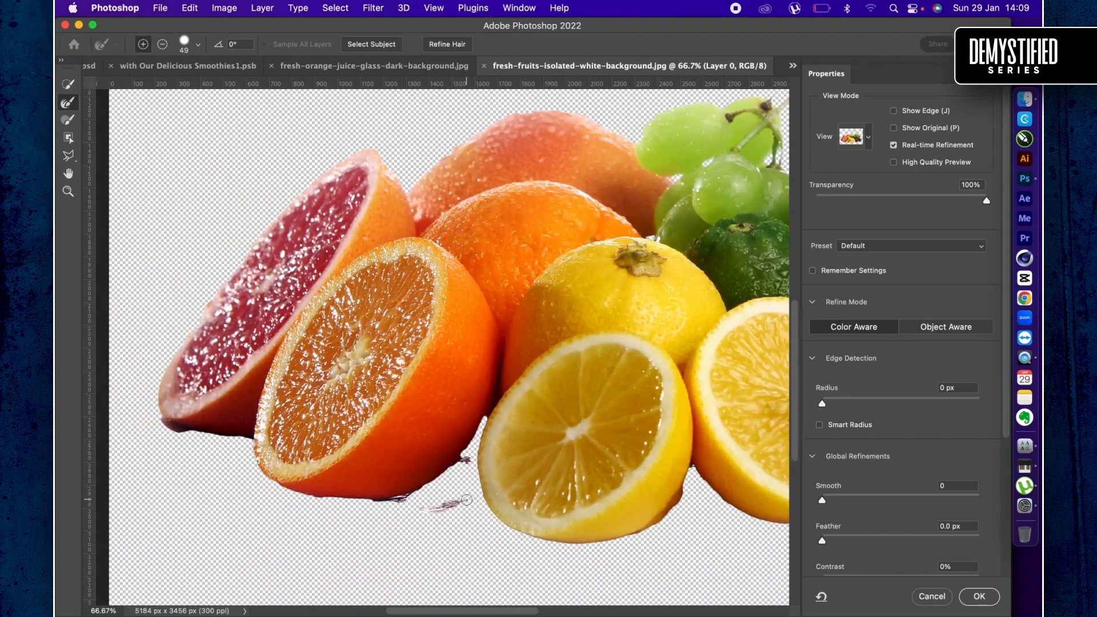
pyautogui.press('l')
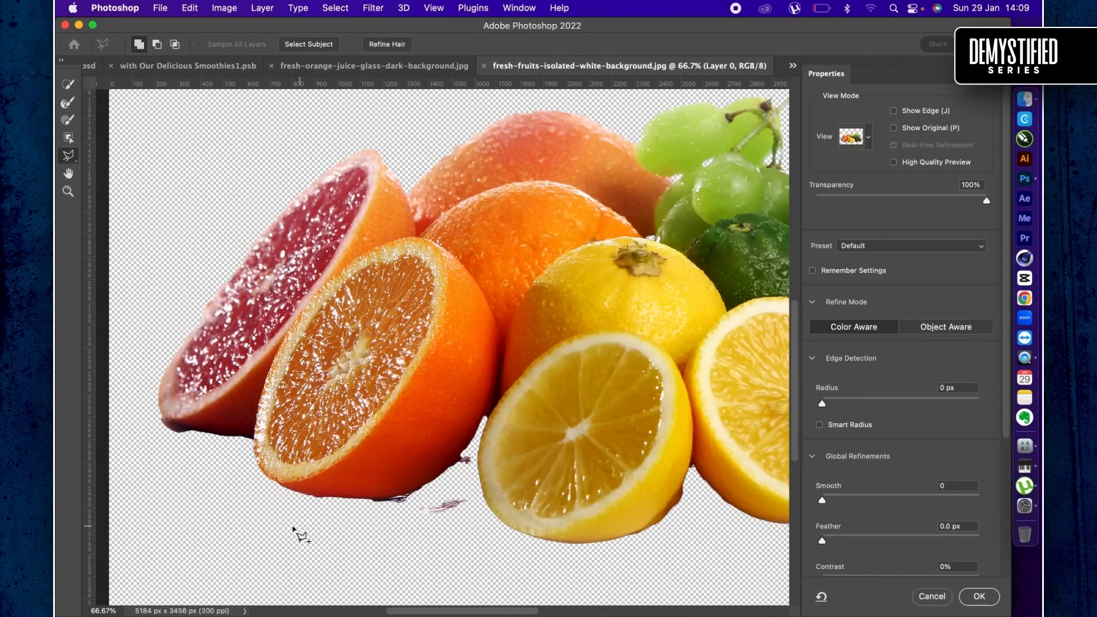
pyautogui.keyDown('alt'); pyautogui.click(329, 564); pyautogui.keyUp('alt')
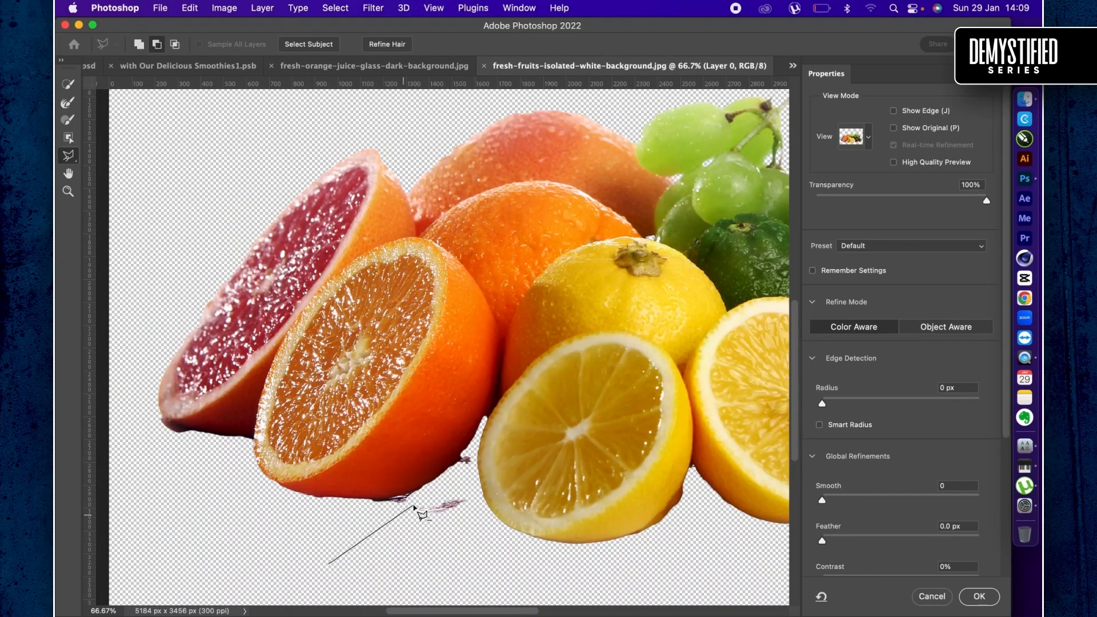
pyautogui.keyDown('alt'); pyautogui.click(380, 504); pyautogui.keyUp('alt')
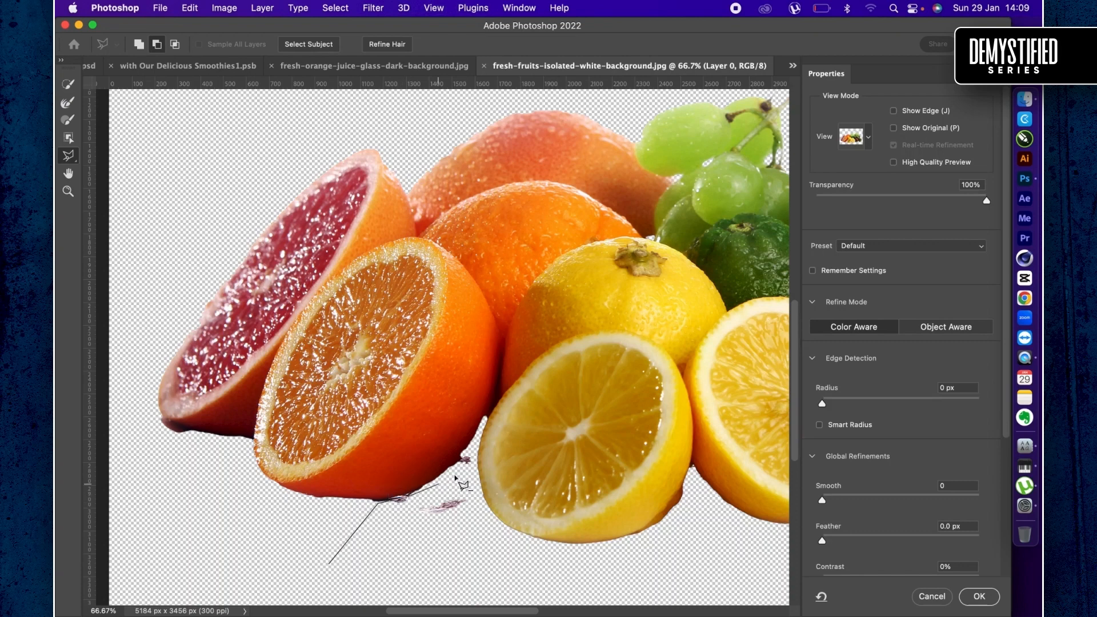
pyautogui.keyDown('alt'); pyautogui.click(458, 473); pyautogui.keyUp('alt')
pyautogui.doubleClick(474, 513)
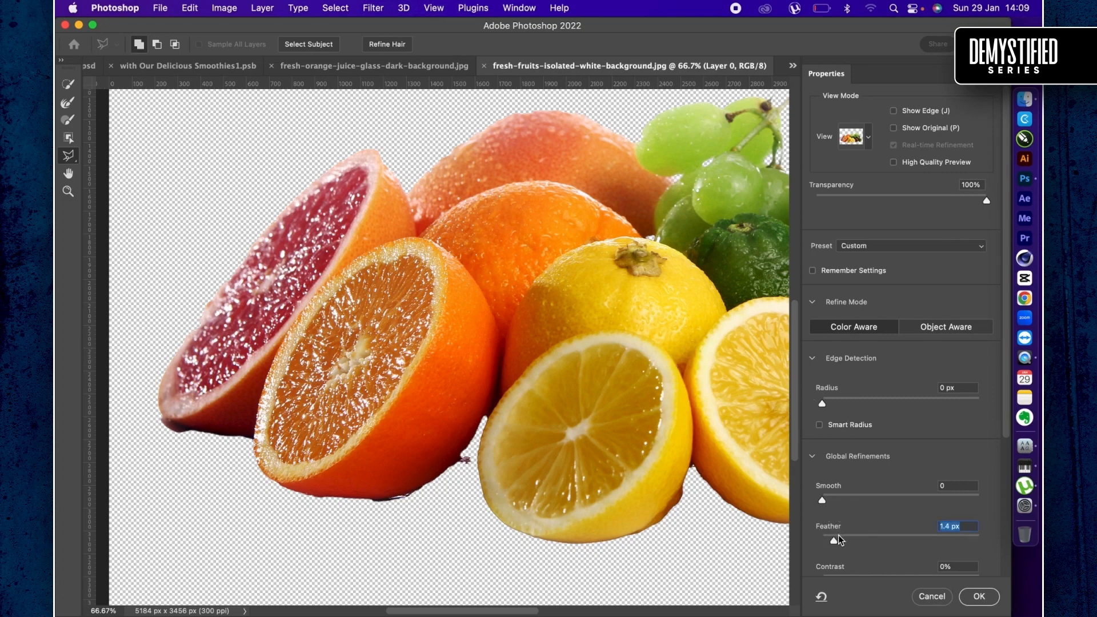
pyautogui.click(979, 596)
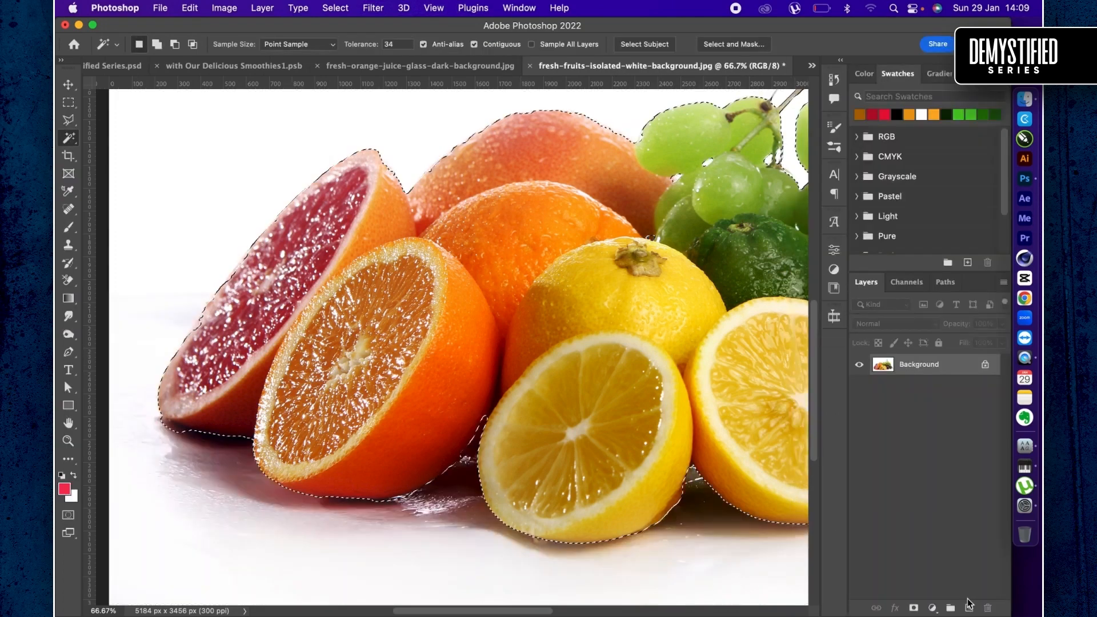
# - Copy the selected fruit to a new layer and bring it with the Background layer onto Artboard 1 copy 4 of the Smoothies flyers document
pyautogui.press('super+j')
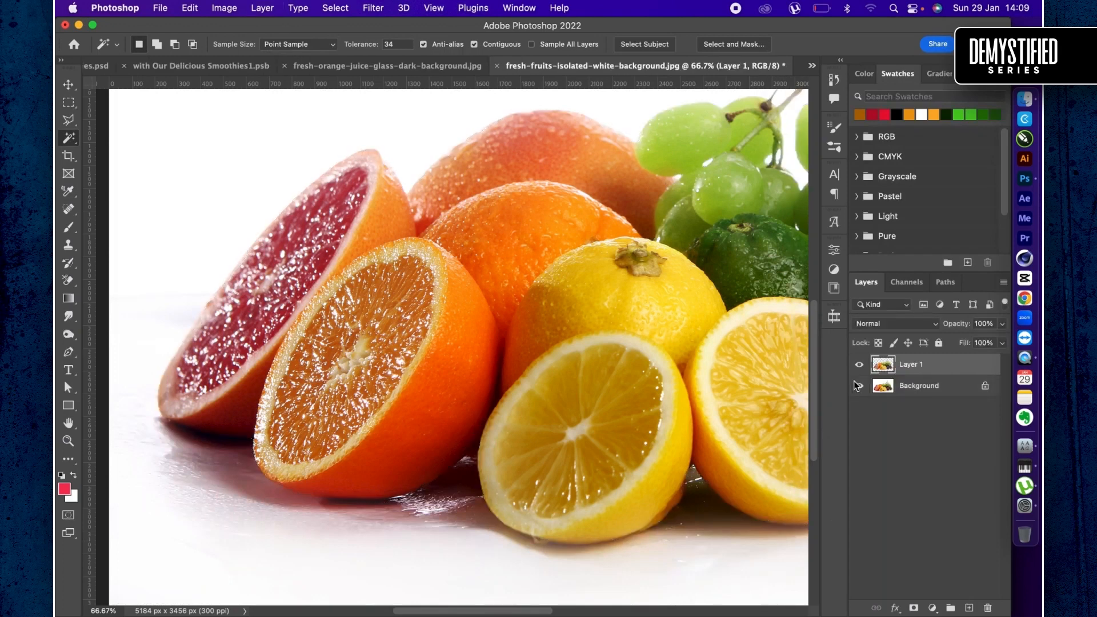
pyautogui.press('v')
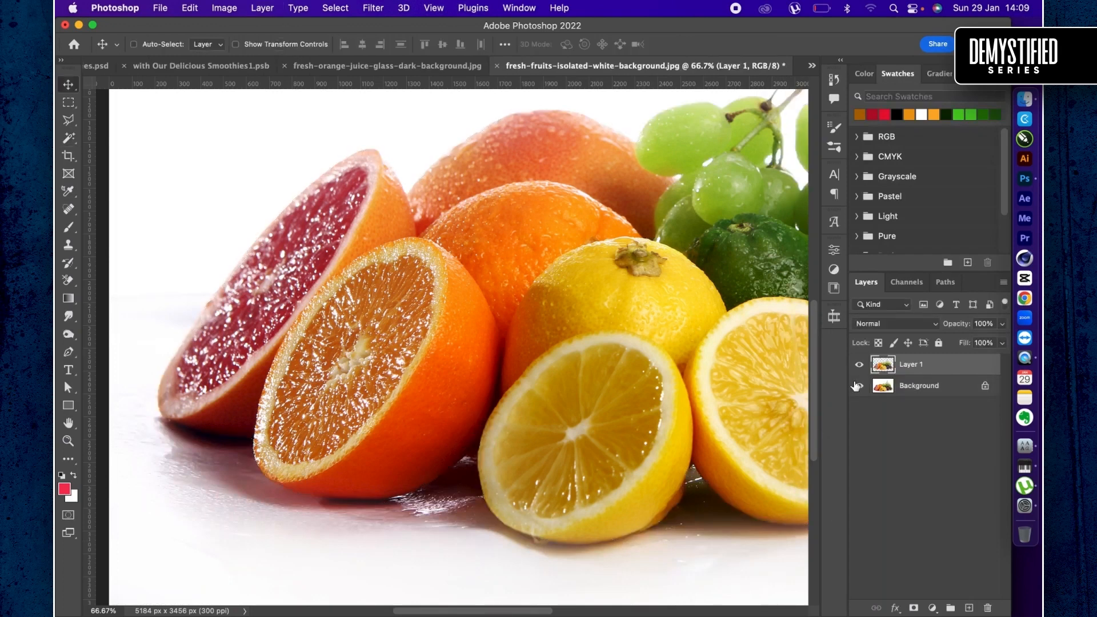
pyautogui.keyDown('shift'); pyautogui.click(941, 390); pyautogui.keyUp('shift')
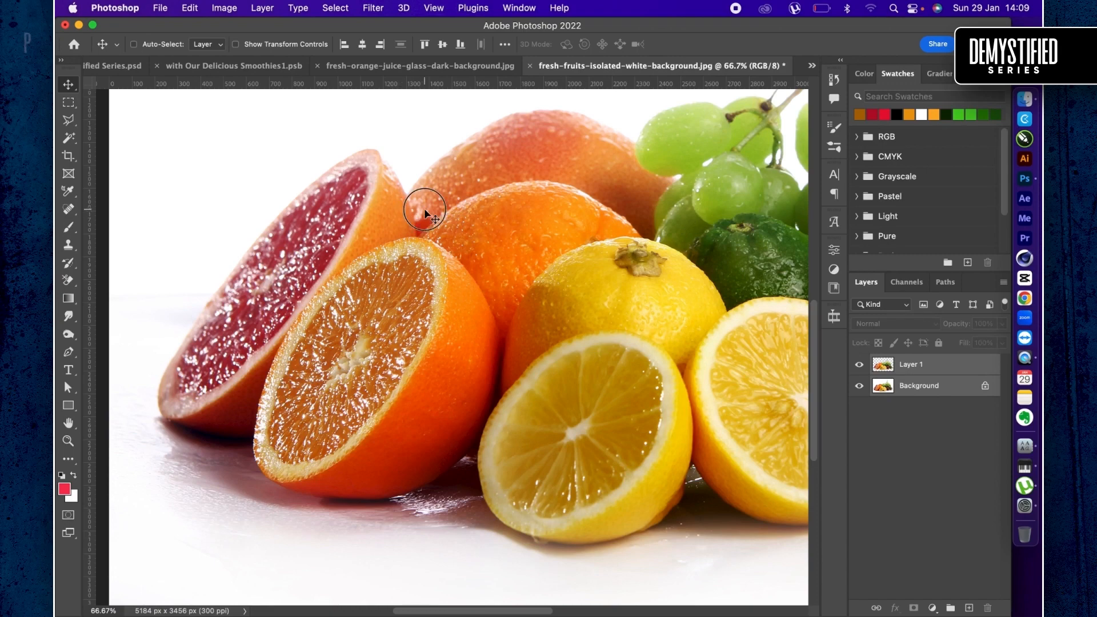
pyautogui.moveTo(424, 214); pyautogui.dragTo(421, 333)
# - Delete the placed fresh-fruits-isolated-white-background layer from Artboard 1 copy 4
pyautogui.scroll(-1, 932, 545)
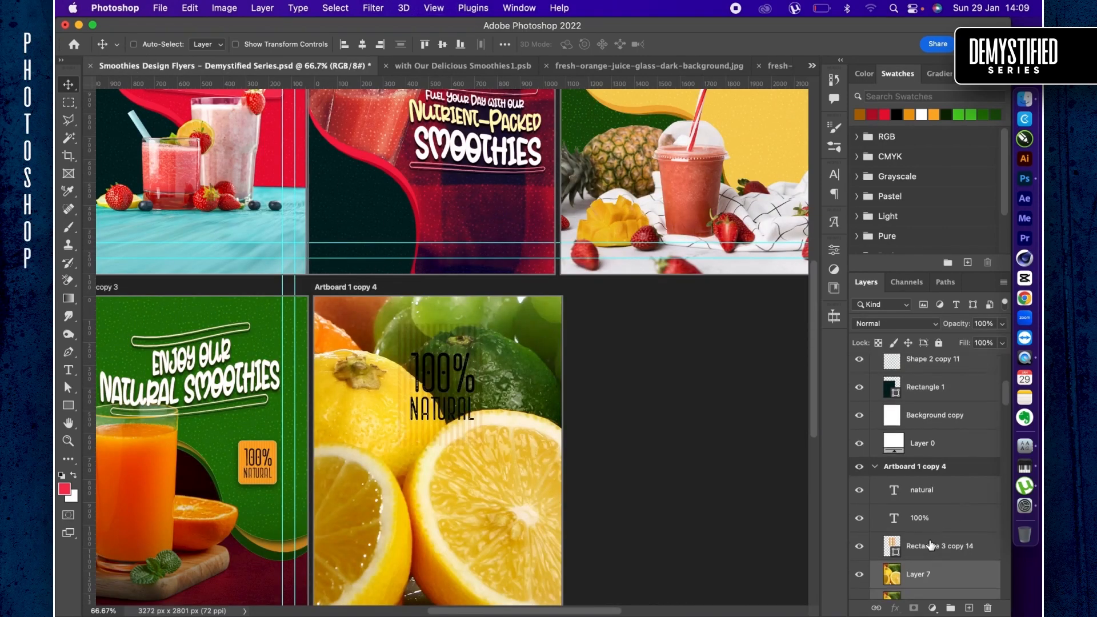
pyautogui.scroll(-3, 932, 546)
pyautogui.click(933, 532)
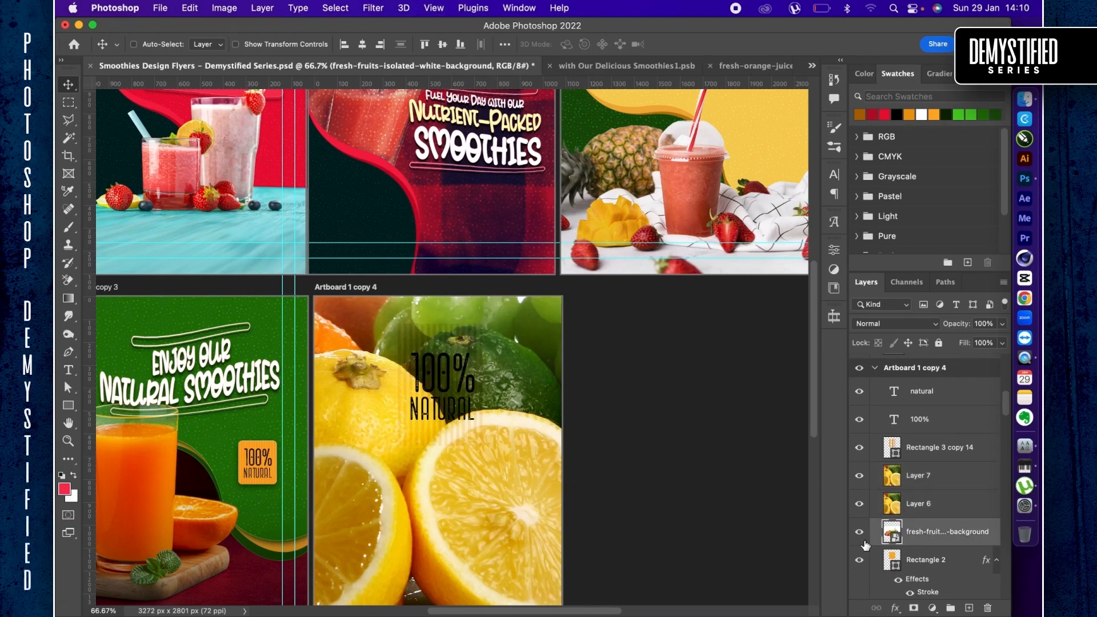
pyautogui.press('Delete')
# - Link Layer 6 and Layer 7 and scale them together to 16%
pyautogui.click(926, 504)
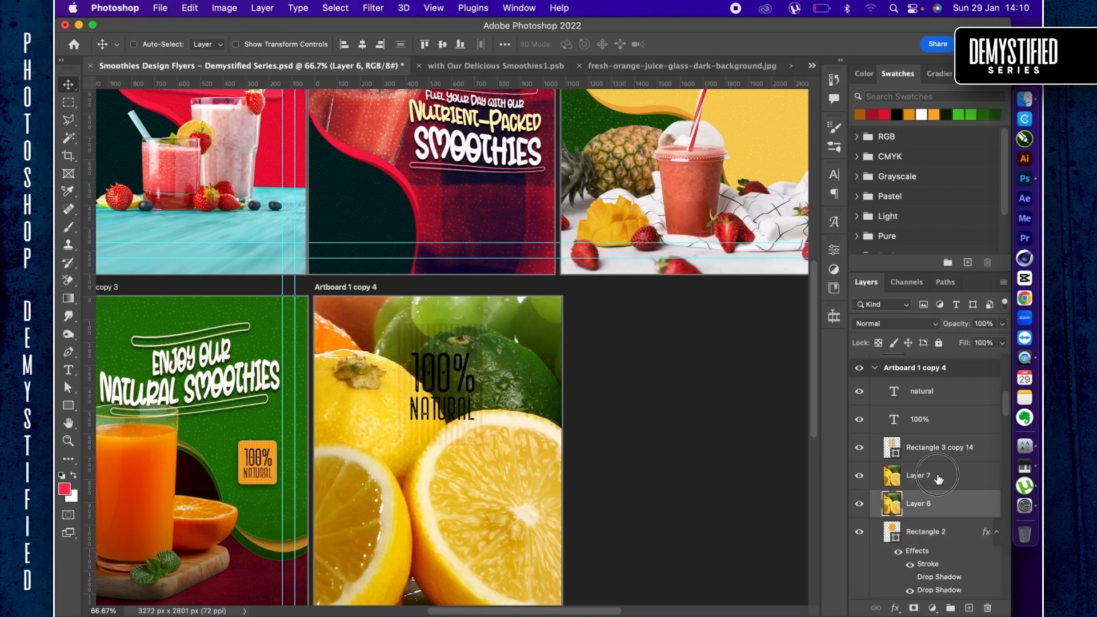
pyautogui.keyDown('shift'); pyautogui.click(935, 477); pyautogui.keyUp('shift')
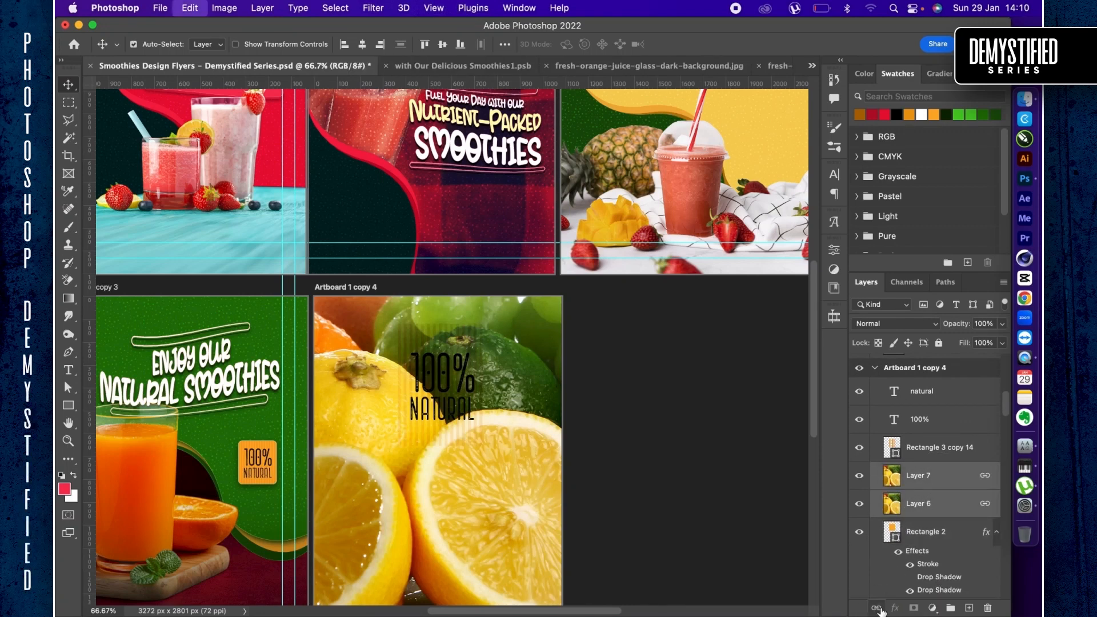
pyautogui.press('super+t')
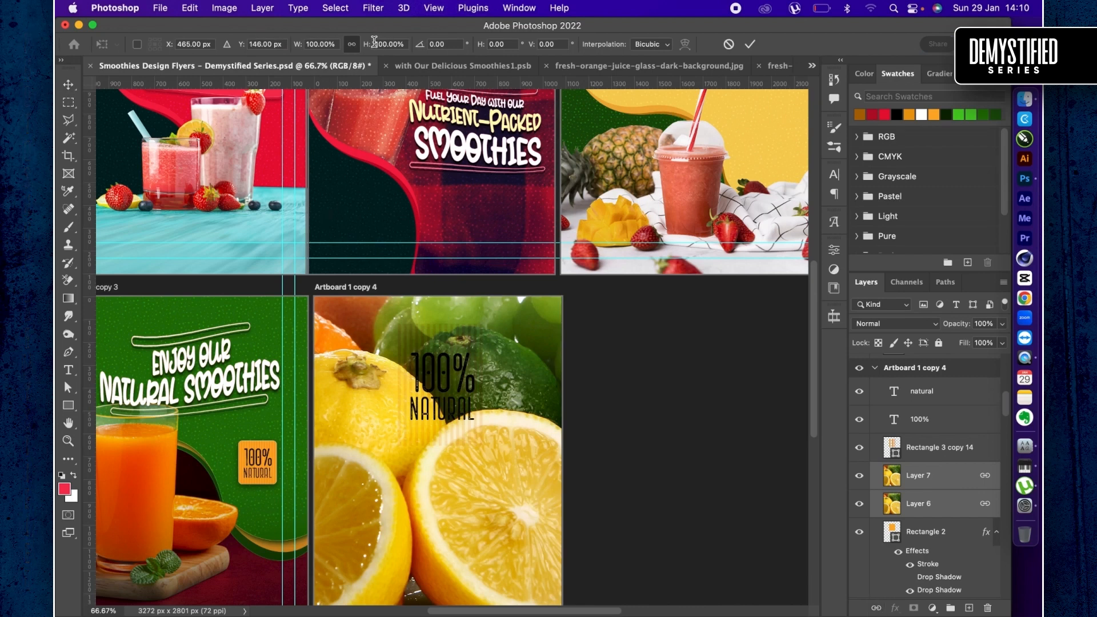
pyautogui.moveTo(367, 49); pyautogui.dragTo(311, 58)
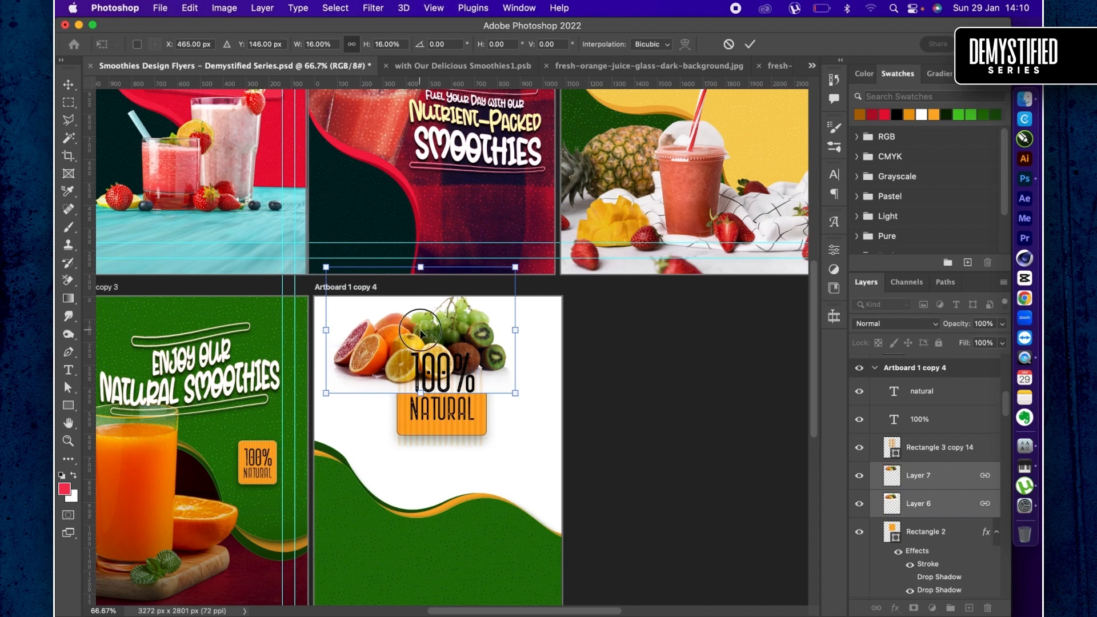
# - Move the linked fruit layers over the green wave, enlarge them to about 23.56% to span the artboard's width, and commit the transform
pyautogui.moveTo(421, 333); pyautogui.dragTo(440, 518)
pyautogui.moveTo(436, 452); pyautogui.dragTo(455, 423)
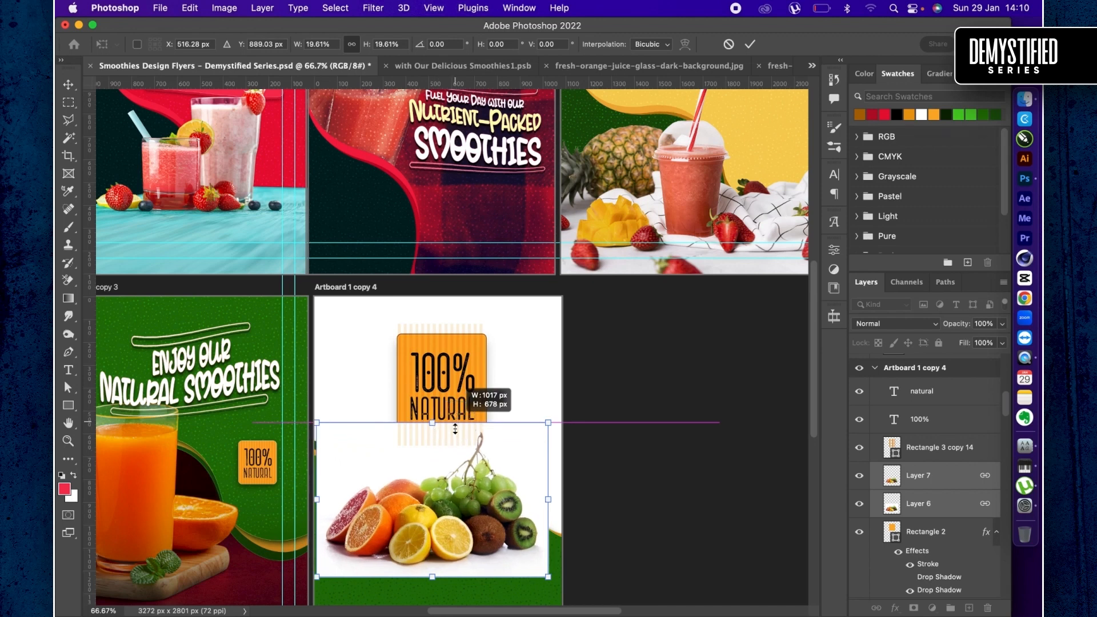
pyautogui.moveTo(453, 493); pyautogui.dragTo(460, 490)
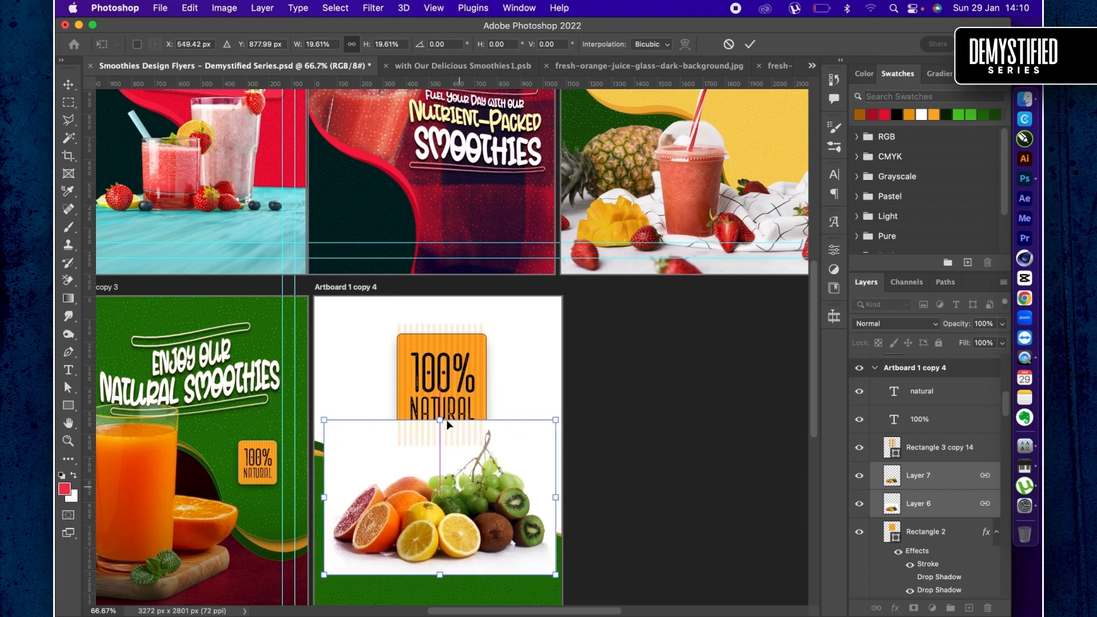
pyautogui.moveTo(440, 423); pyautogui.dragTo(455, 397)
pyautogui.moveTo(440, 469)
pyautogui.mouseDown()
pyautogui.moveTo(420, 471)
pyautogui.moveTo(430, 471)
pyautogui.mouseUp()
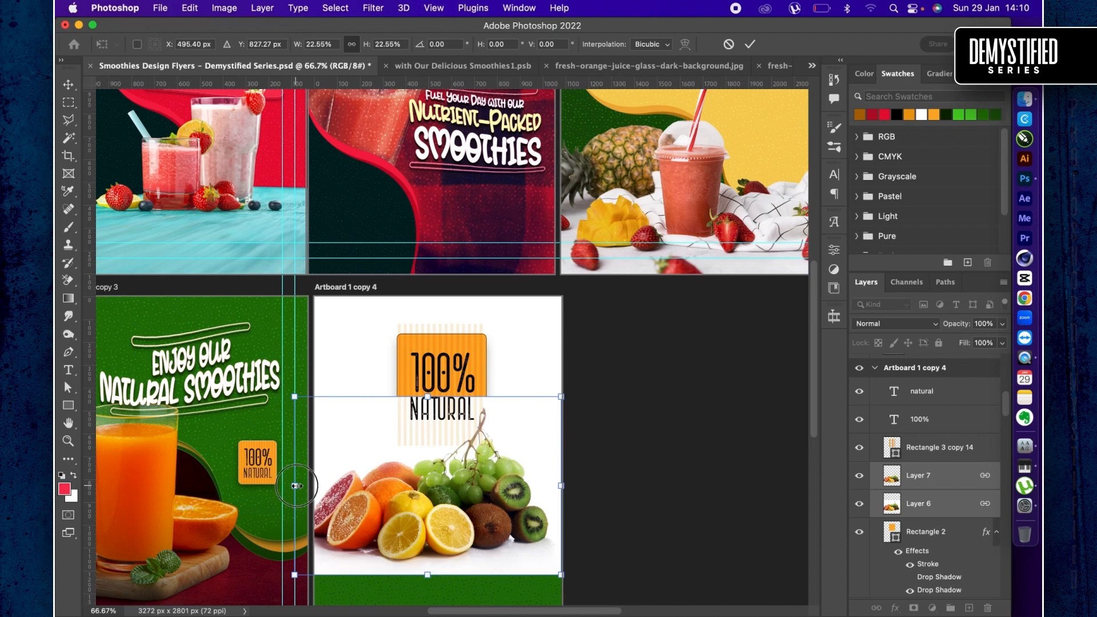
pyautogui.moveTo(294, 486); pyautogui.dragTo(307, 486)
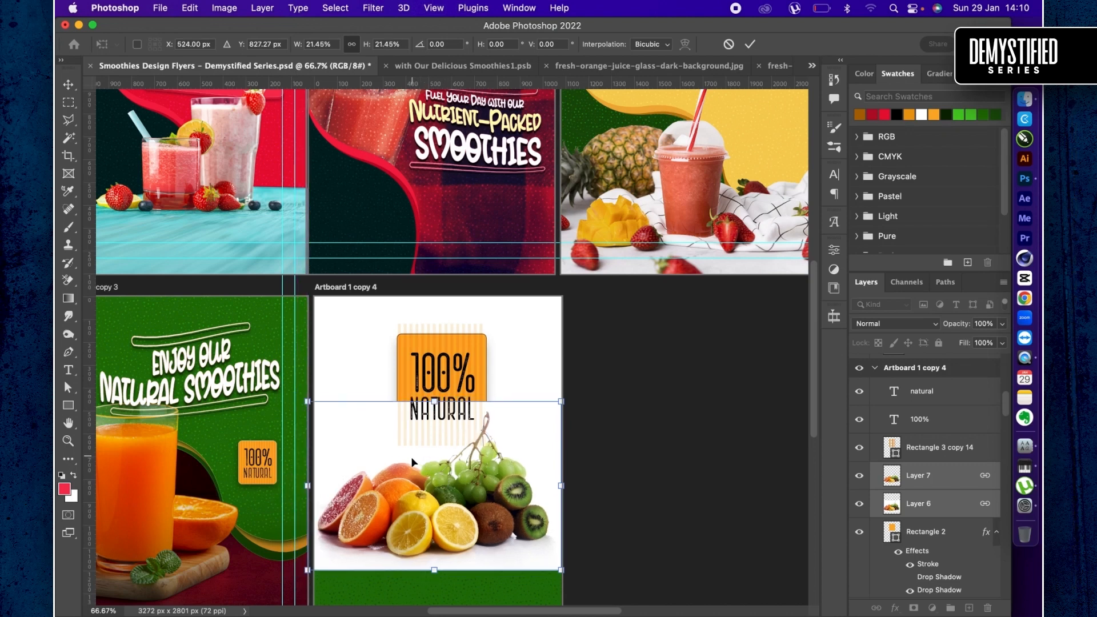
pyautogui.moveTo(433, 469)
pyautogui.mouseDown()
pyautogui.moveTo(424, 470)
pyautogui.moveTo(443, 476)
pyautogui.mouseUp()
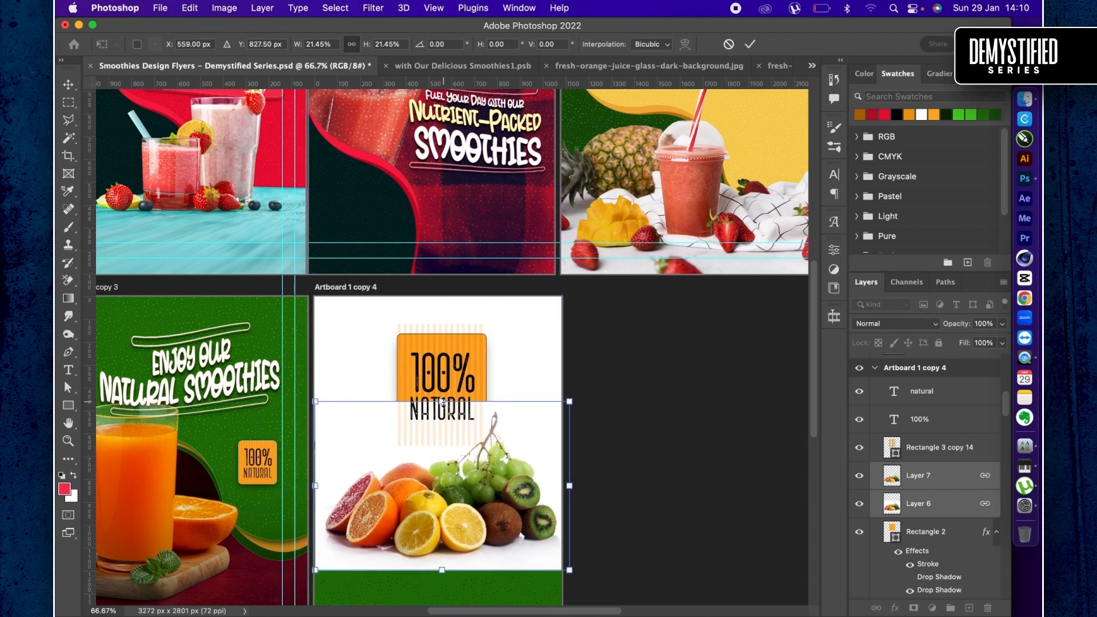
pyautogui.moveTo(442, 402); pyautogui.dragTo(442, 384)
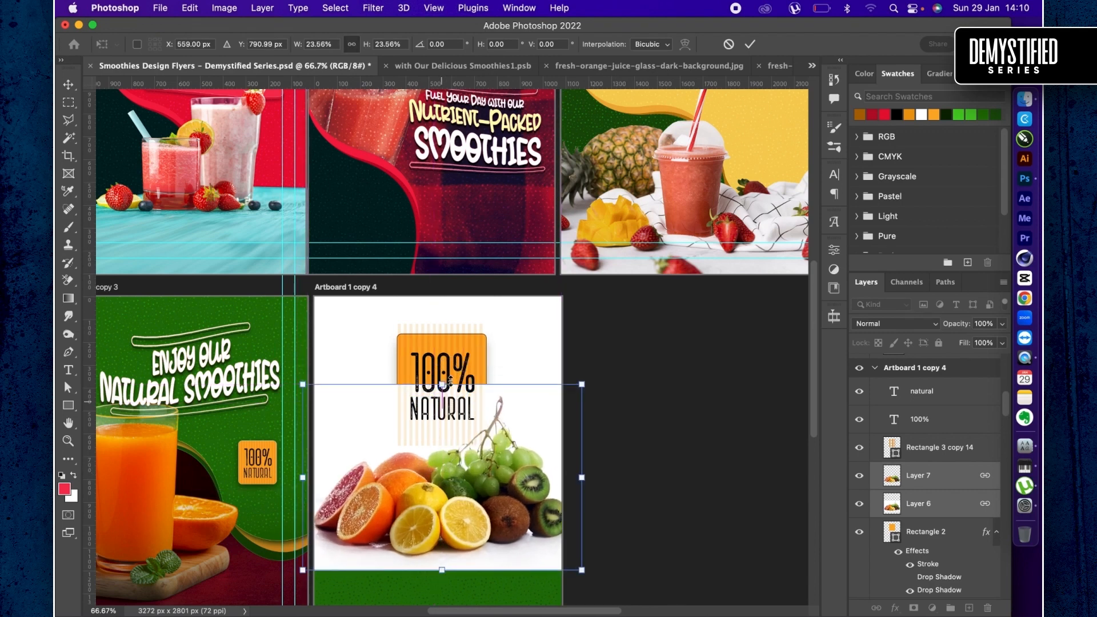
pyautogui.moveTo(468, 488); pyautogui.dragTo(458, 493)
pyautogui.press('Return')
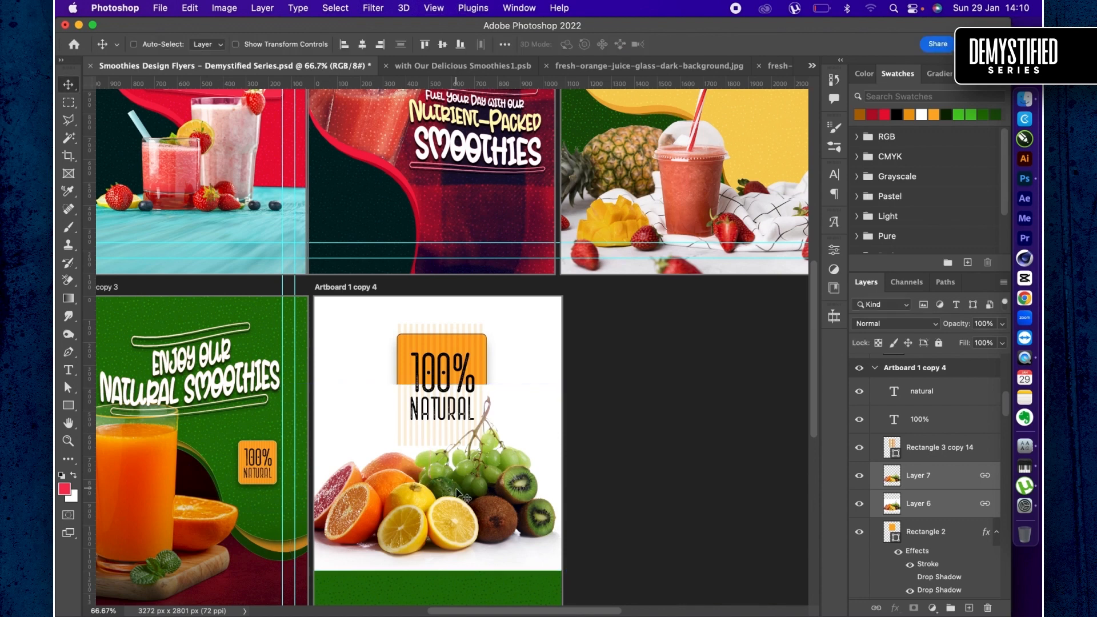
# - Set Layer 6 to the Multiply blend mode and move the linked fruit layers slightly lower over the green wave
pyautogui.click(914, 505)
pyautogui.click(887, 324)
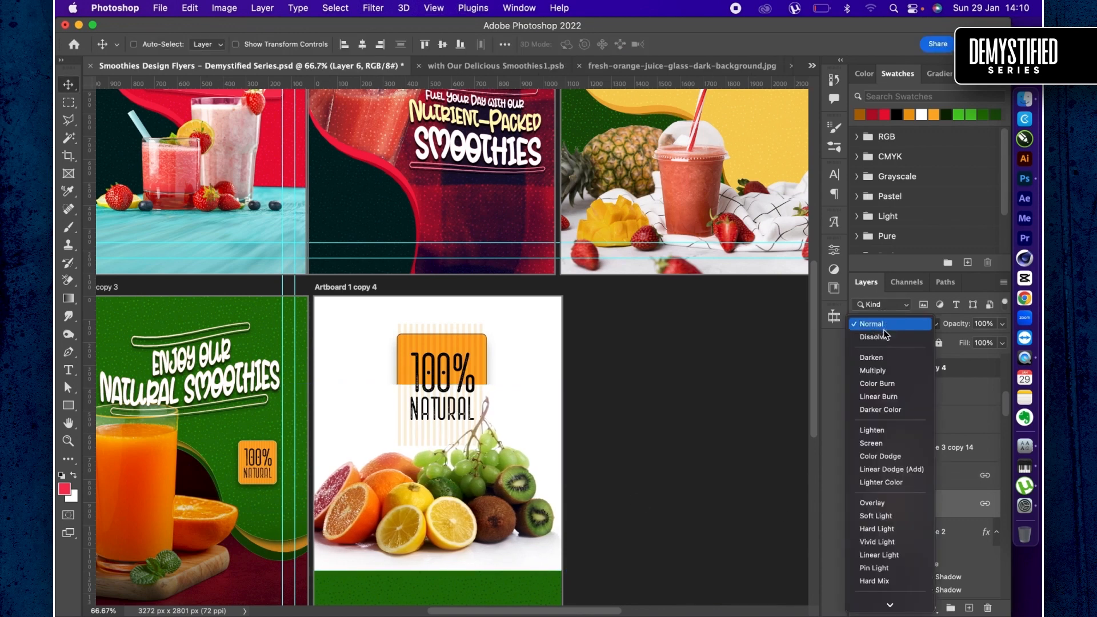
pyautogui.click(876, 372)
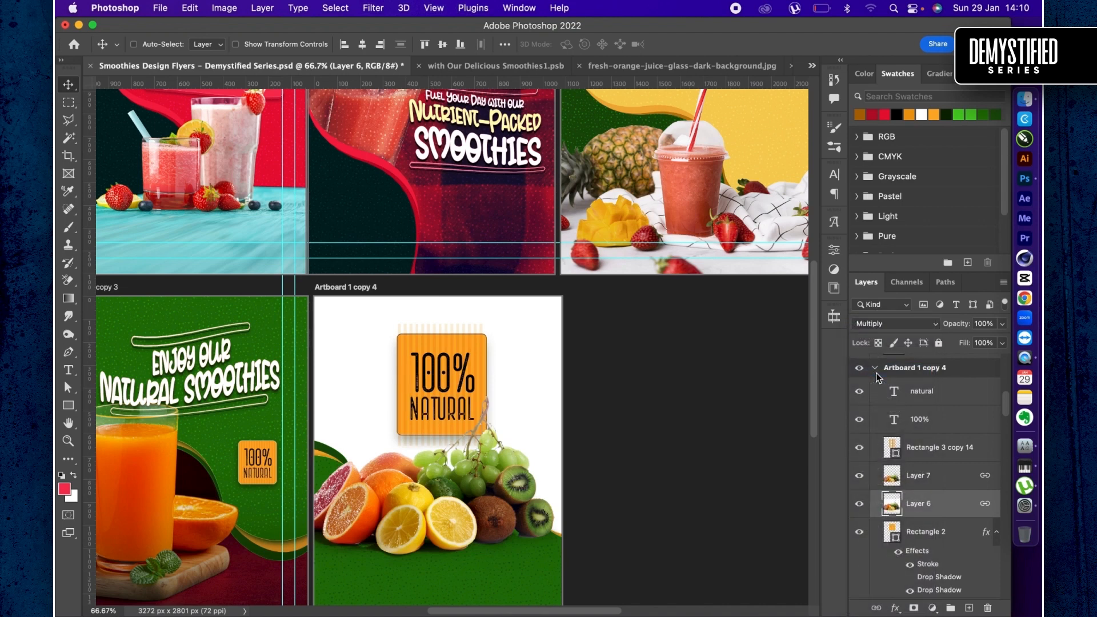
pyautogui.keyDown('shift'); pyautogui.click(948, 478); pyautogui.keyUp('shift')
pyautogui.scroll(-3, 434, 452)
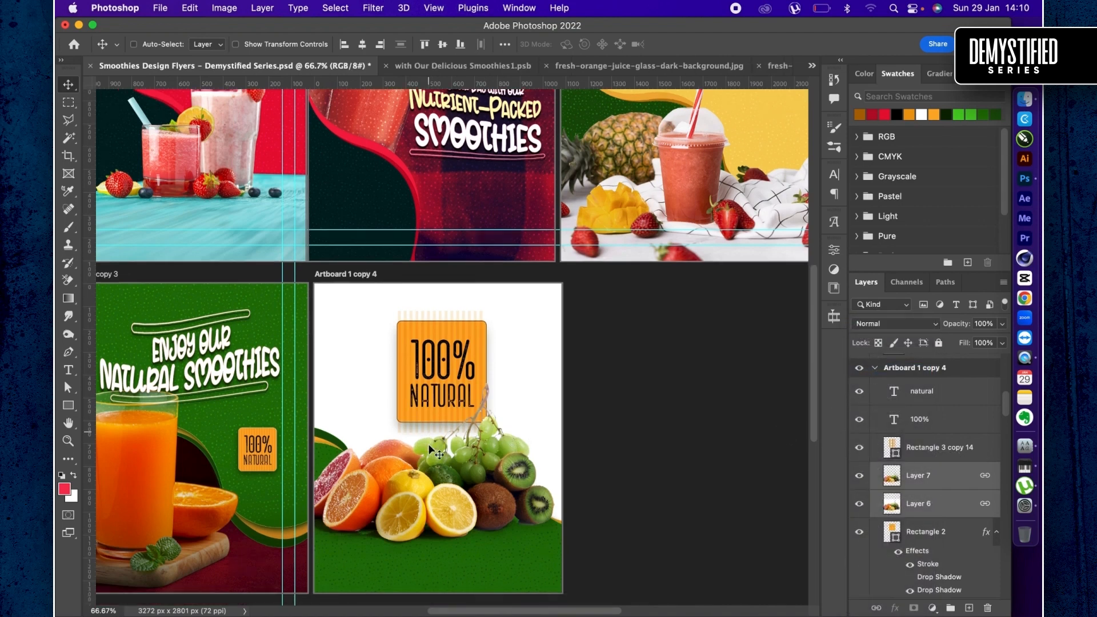
pyautogui.moveTo(478, 382); pyautogui.dragTo(478, 417)
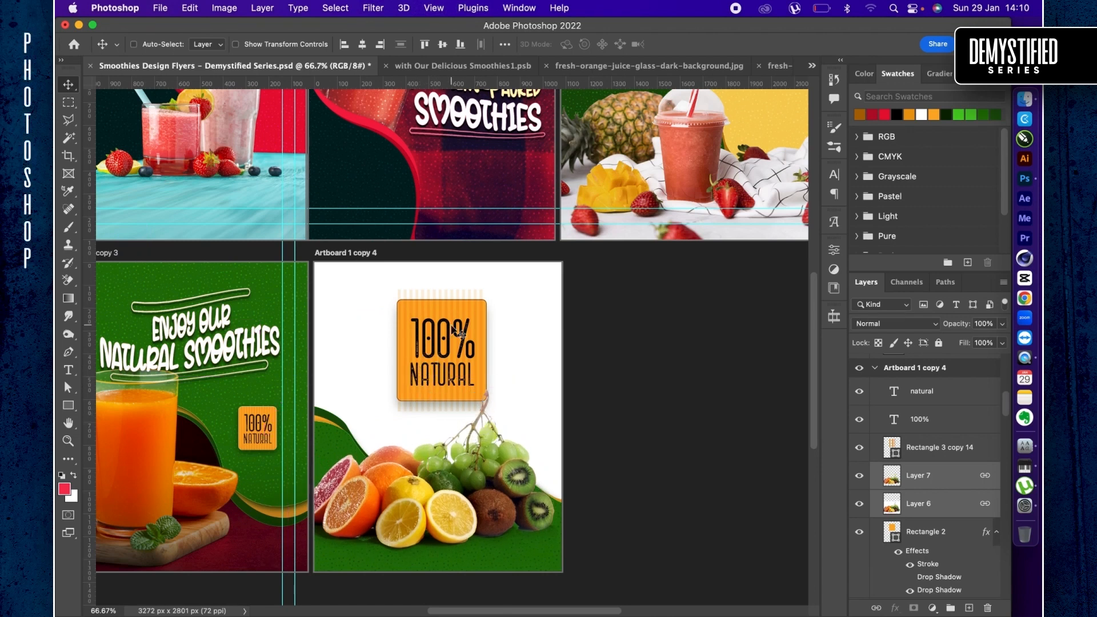
# - Move the badge's stripe layer, Rectangle 3 copy 14, beneath both fruit layers and clip it to Rectangle 2
pyautogui.moveTo(951, 457)
pyautogui.mouseDown()
pyautogui.moveTo(934, 451)
pyautogui.moveTo(915, 574)
pyautogui.moveTo(920, 519)
pyautogui.mouseUp()
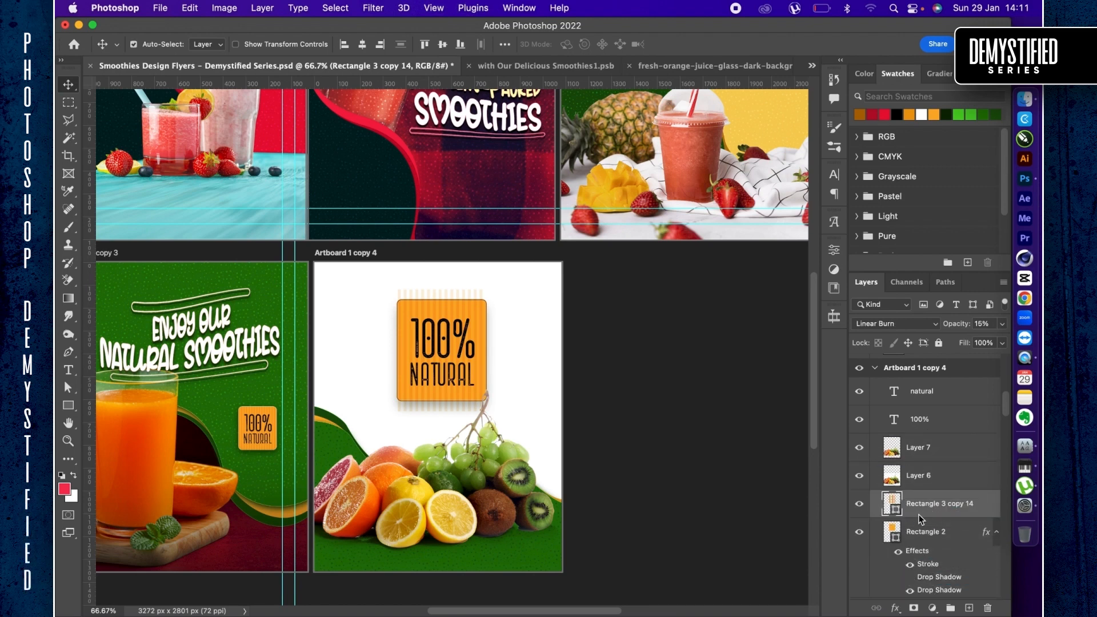
pyautogui.keyDown('alt'); pyautogui.click(919, 516); pyautogui.keyUp('alt')
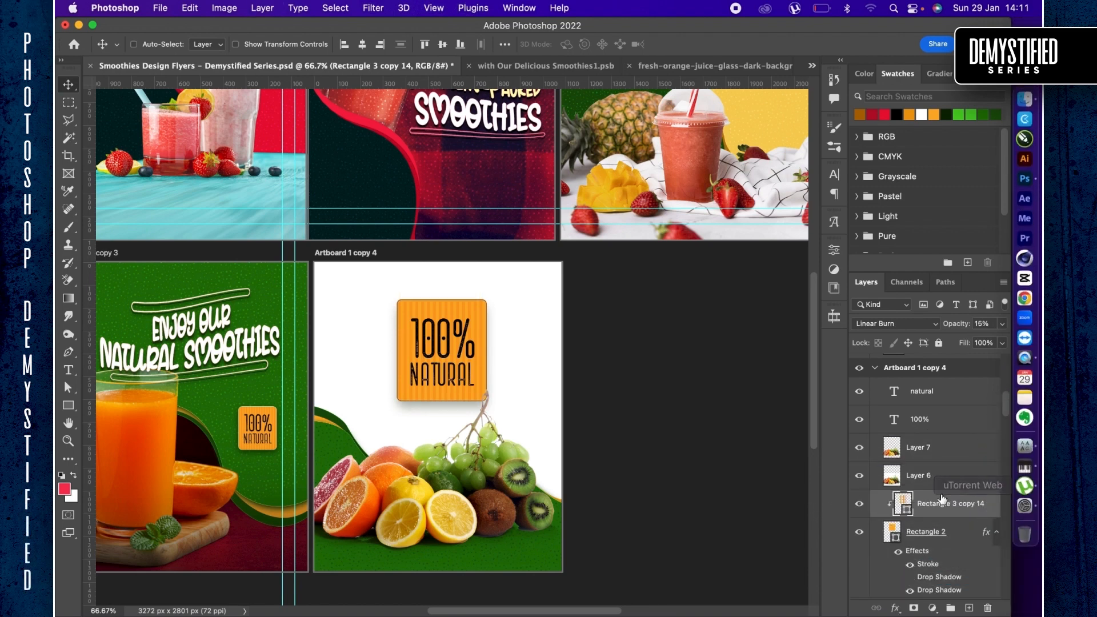
pyautogui.keyDown('shift'); pyautogui.click(922, 533); pyautogui.keyUp('shift')
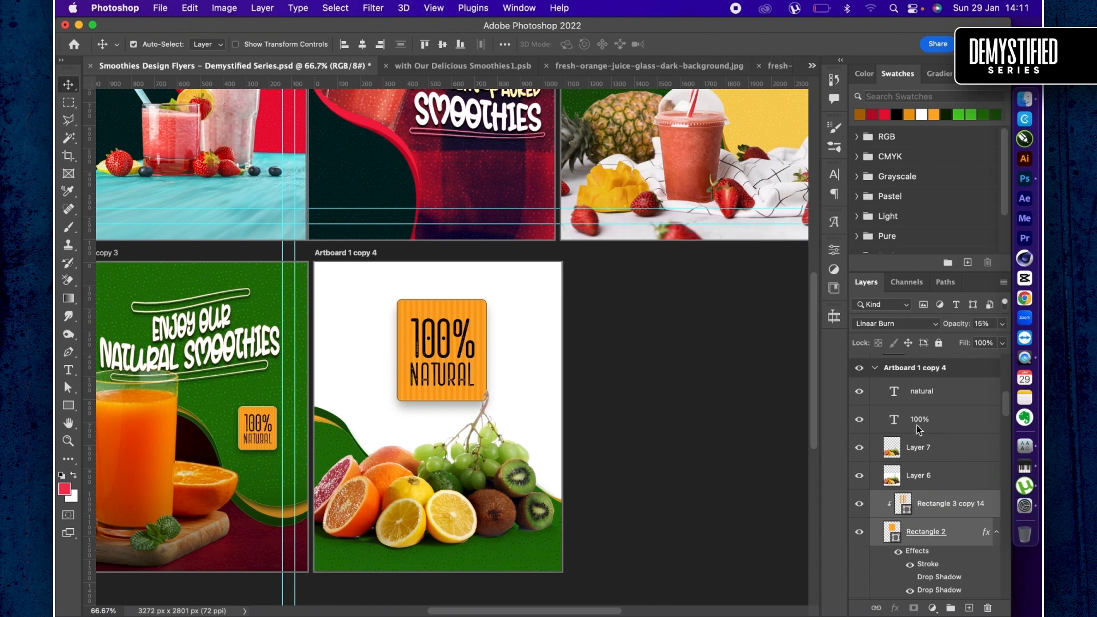
pyautogui.keyDown('super'); pyautogui.click(917, 424); pyautogui.keyUp('super')
pyautogui.keyDown('super'); pyautogui.click(923, 394); pyautogui.keyUp('super')
pyautogui.keyDown('super'); pyautogui.click(501, 367); pyautogui.keyUp('super')
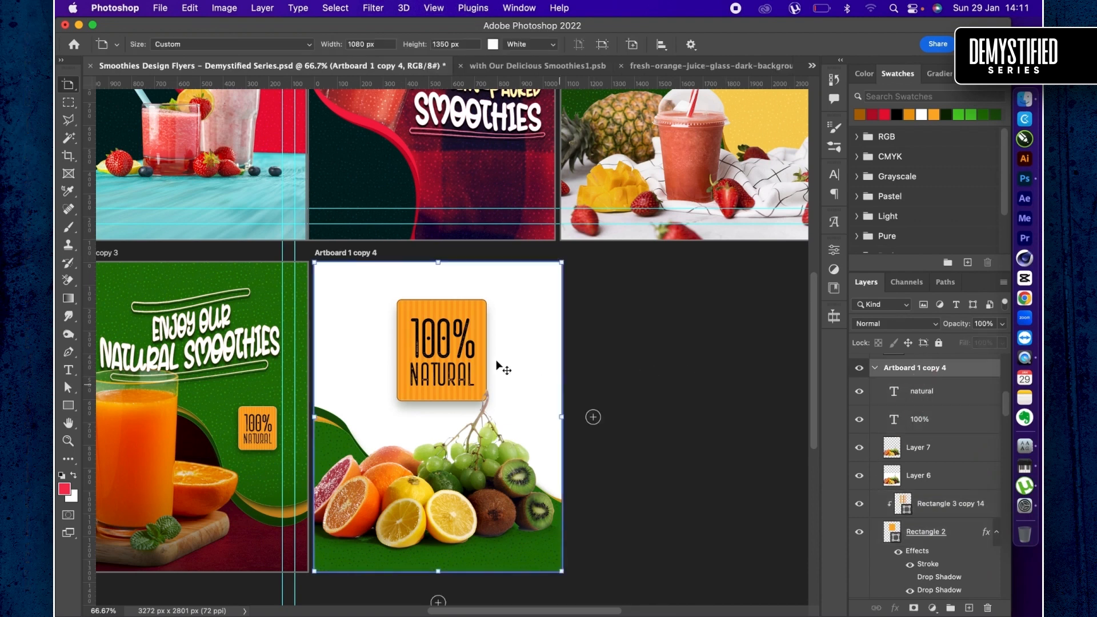
pyautogui.moveTo(426, 349); pyautogui.dragTo(426, 355)
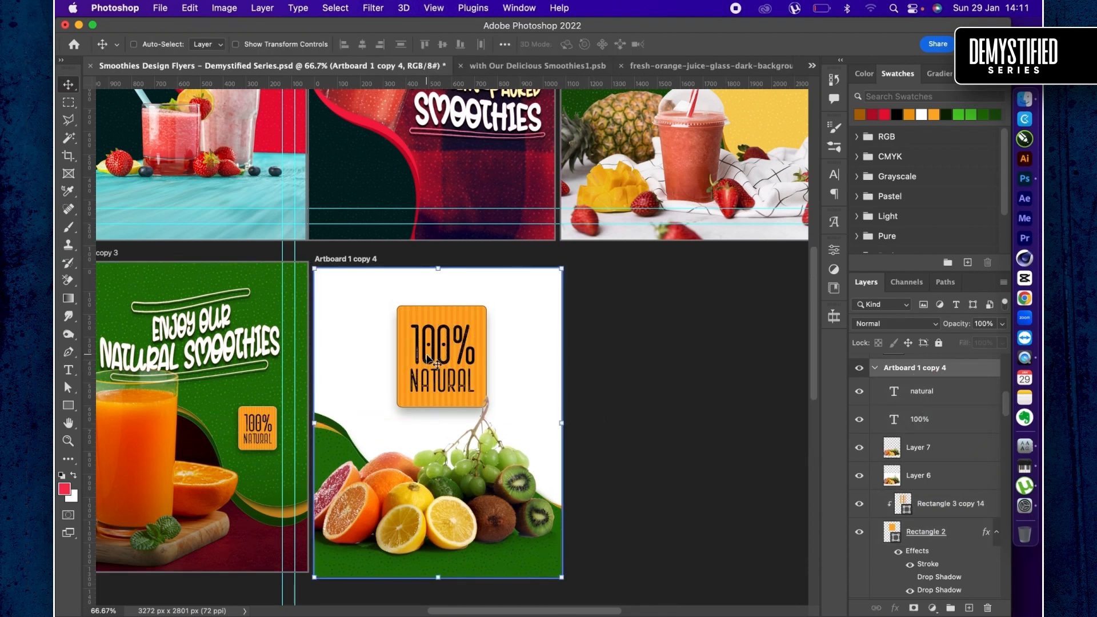
pyautogui.press('super+z')
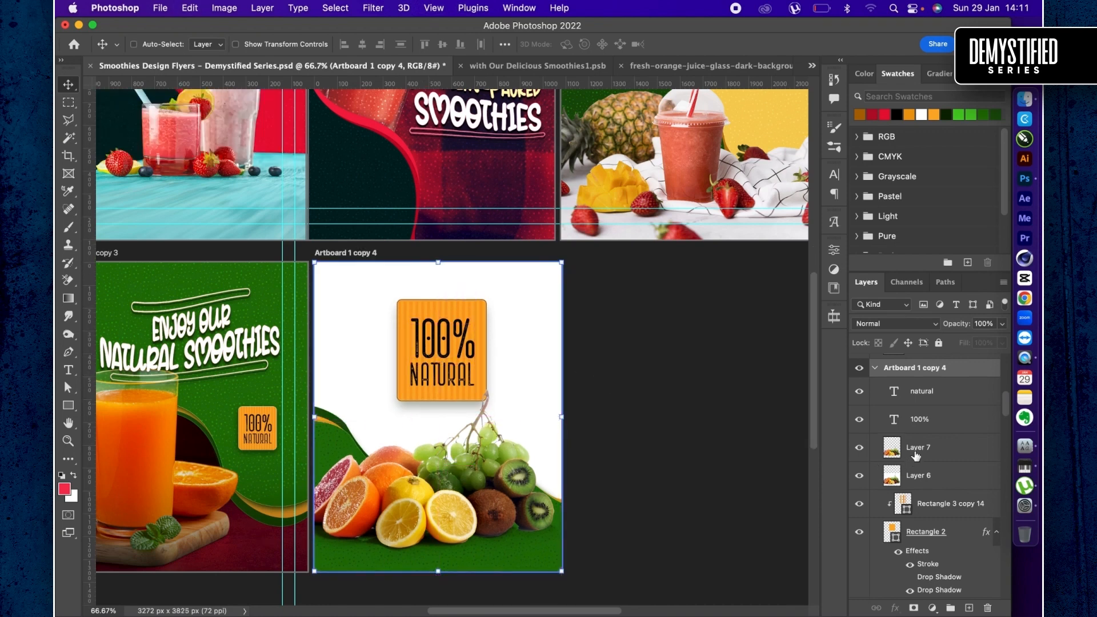
# - Select the natural and 100% text layers, Rectangle 3 copy 14 and Rectangle 2, and move the badge slightly down with a free transform
pyautogui.click(920, 423)
pyautogui.keyDown('super'); pyautogui.click(929, 405); pyautogui.keyUp('super')
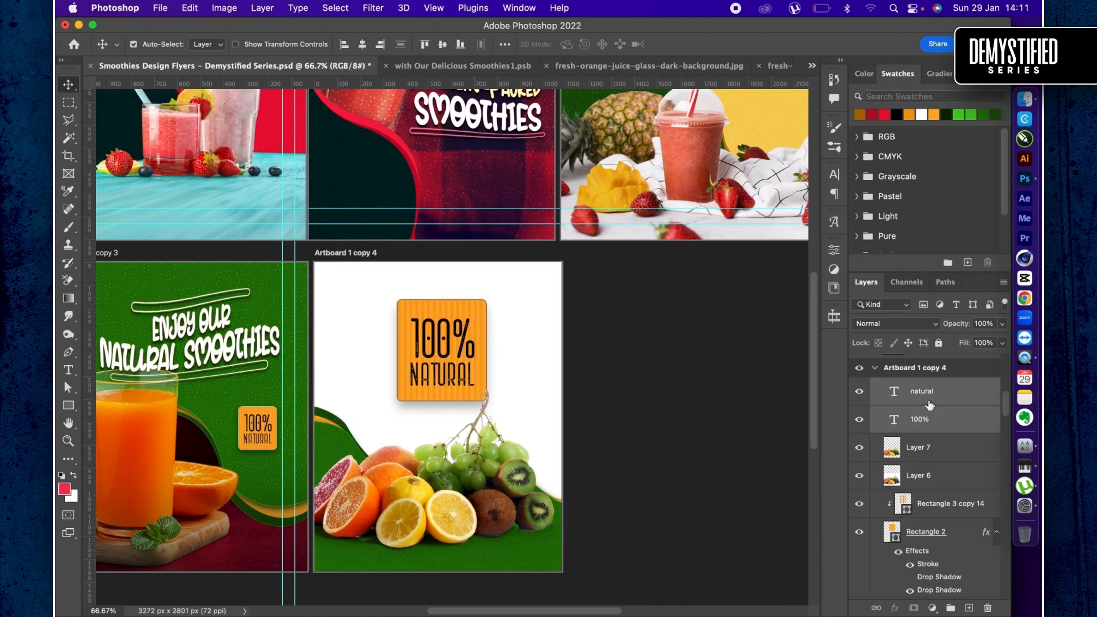
pyautogui.keyDown('super'); pyautogui.click(934, 508); pyautogui.keyUp('super')
pyautogui.keyDown('super'); pyautogui.click(945, 536); pyautogui.keyUp('super')
pyautogui.press('super+t')
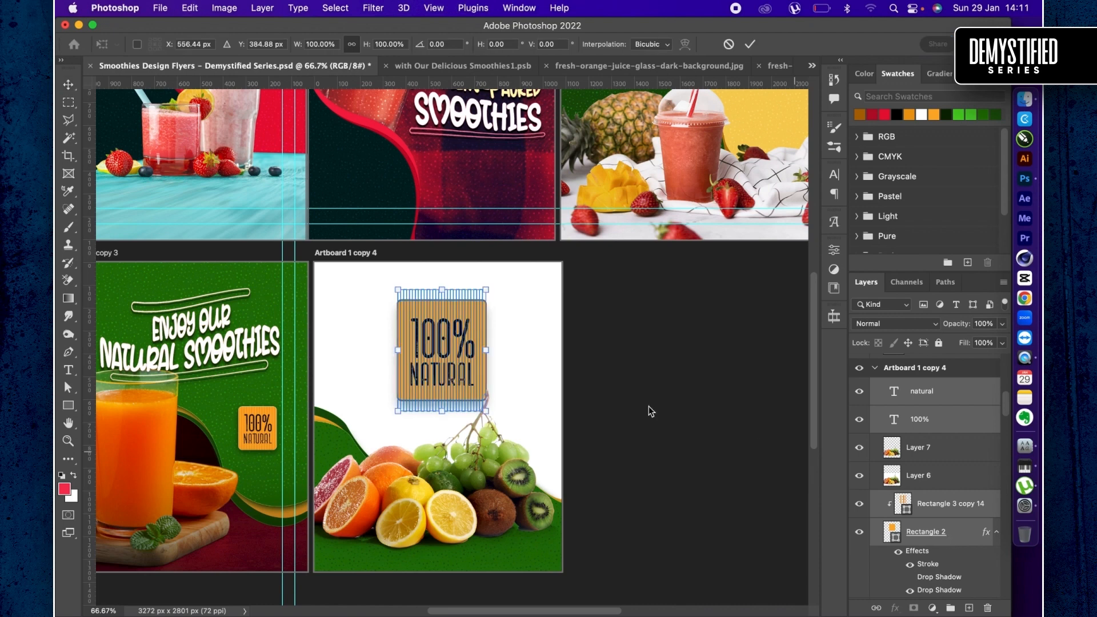
pyautogui.moveTo(439, 315); pyautogui.dragTo(439, 328)
pyautogui.press('Return')
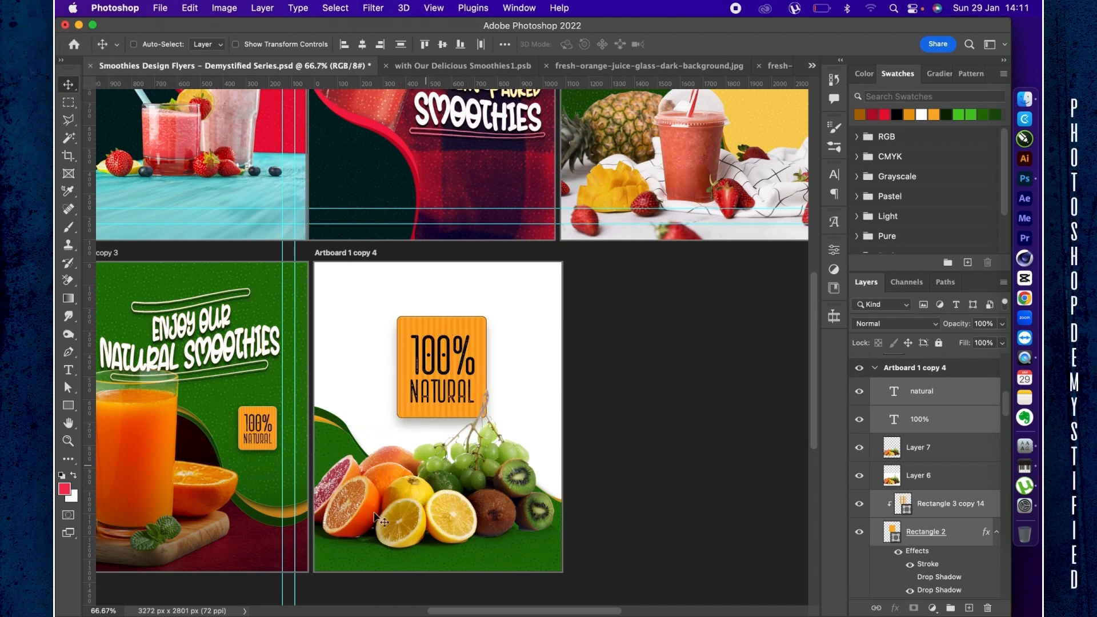
# - Duplicate the Shape 1 copy wave and move the duplicate to the top of Artboard 1 copy 4's layer stack
pyautogui.scroll(-5, 951, 547)
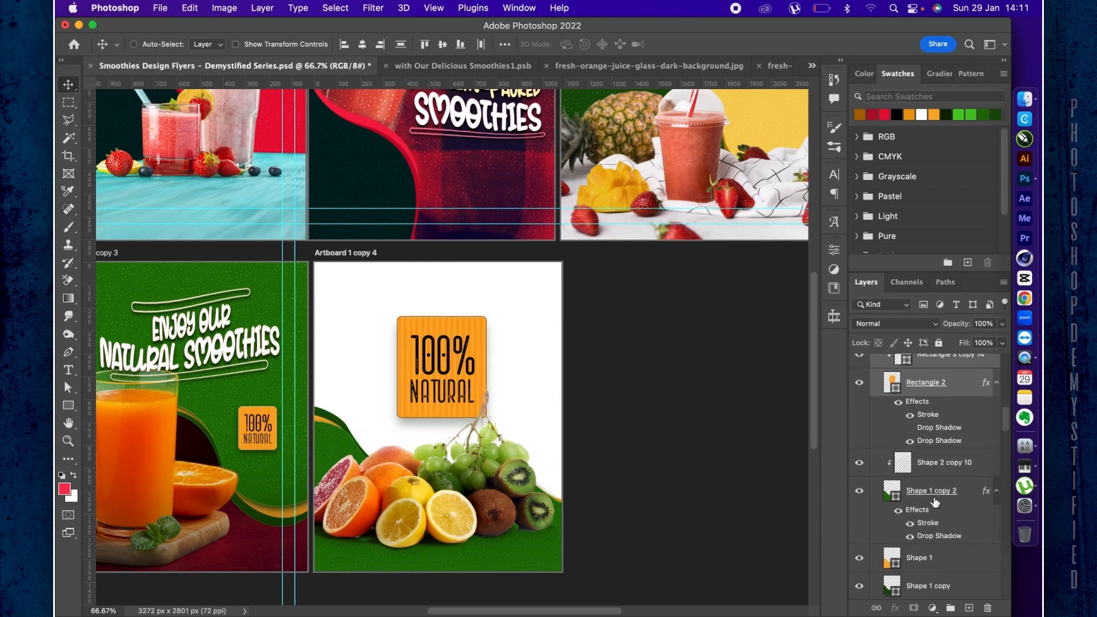
pyautogui.click(909, 495)
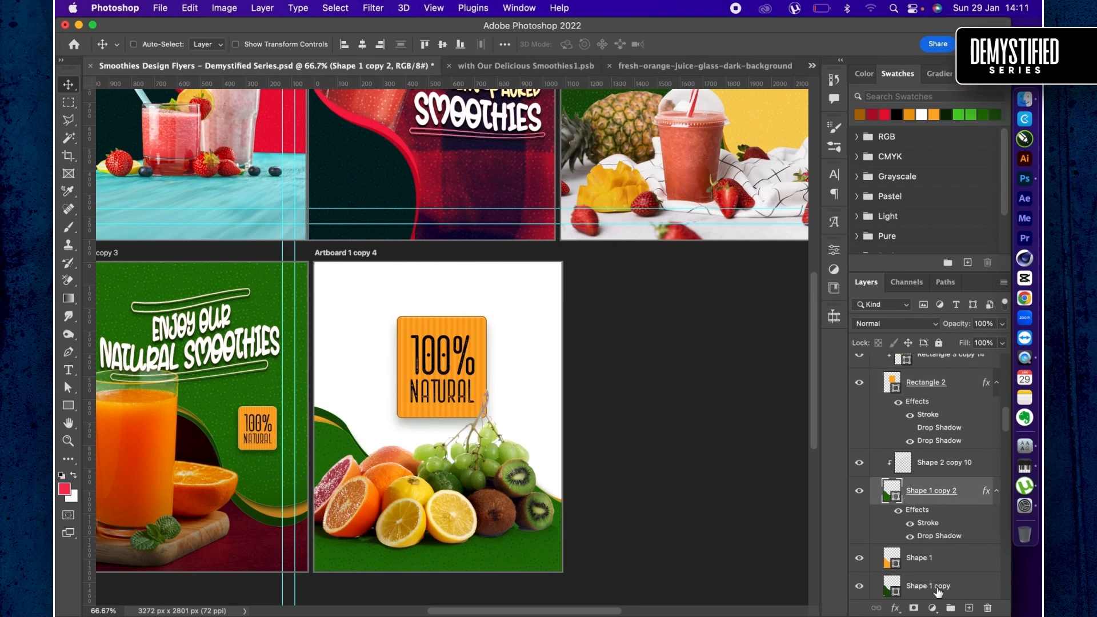
pyautogui.click(937, 591)
pyautogui.press('super+j')
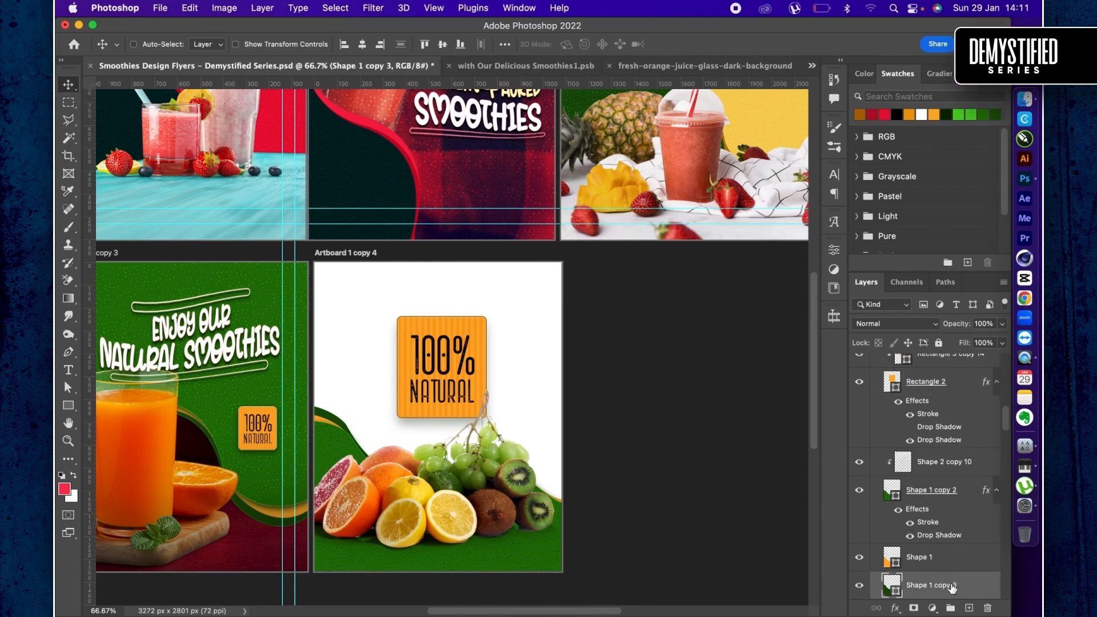
pyautogui.moveTo(952, 587); pyautogui.dragTo(920, 476)
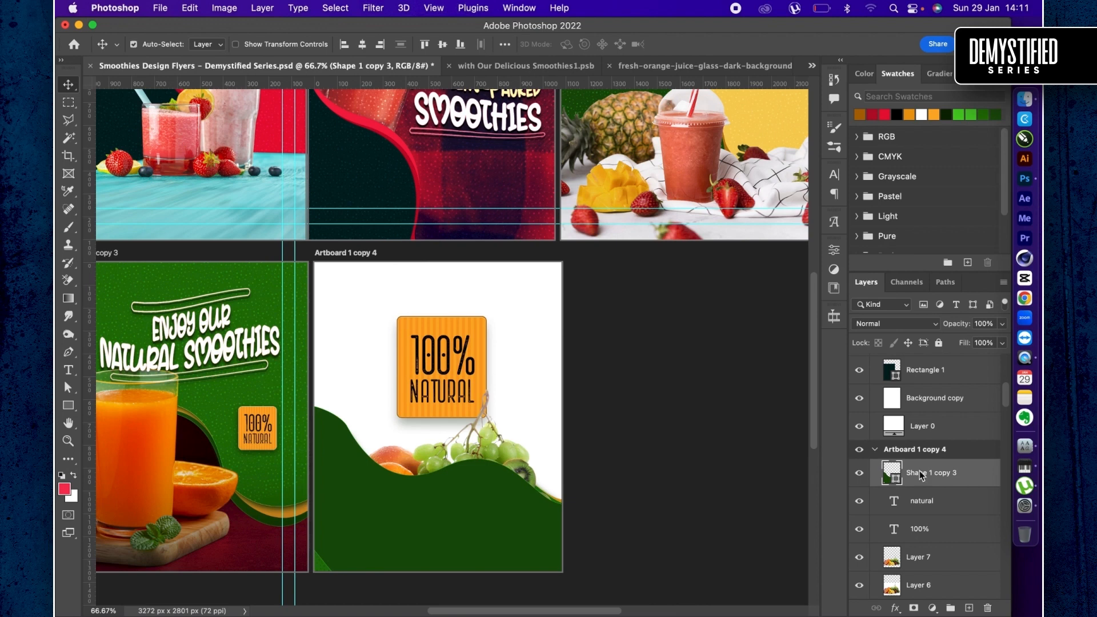
# - Rotate the duplicated wave to about -167.54° and place it across the artboard's top edge
pyautogui.press('super+t')
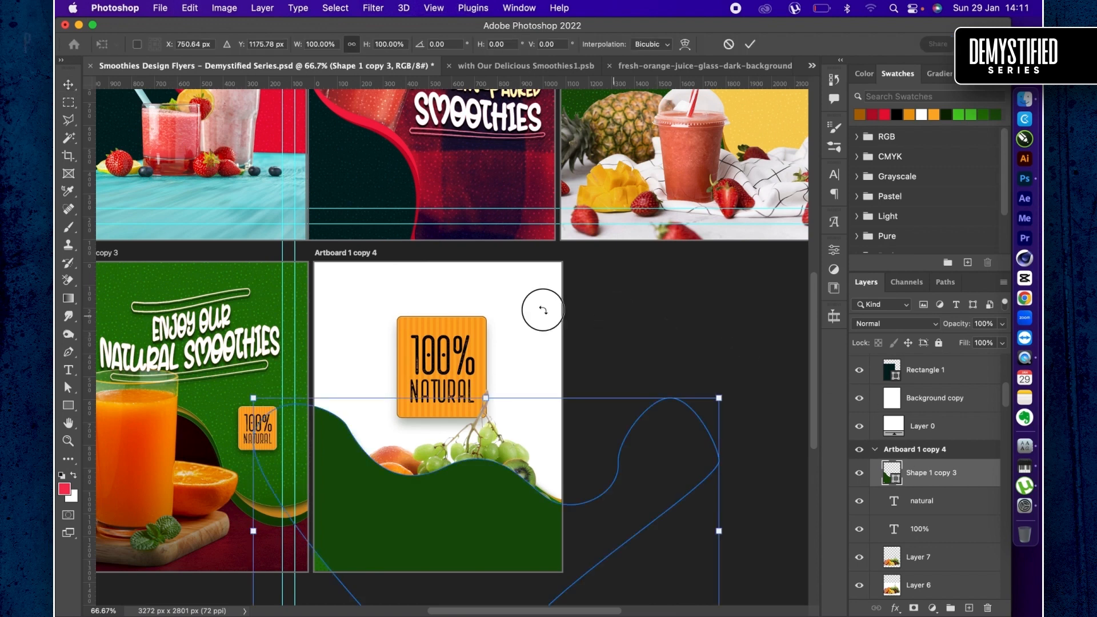
pyautogui.moveTo(541, 306); pyautogui.dragTo(336, 564)
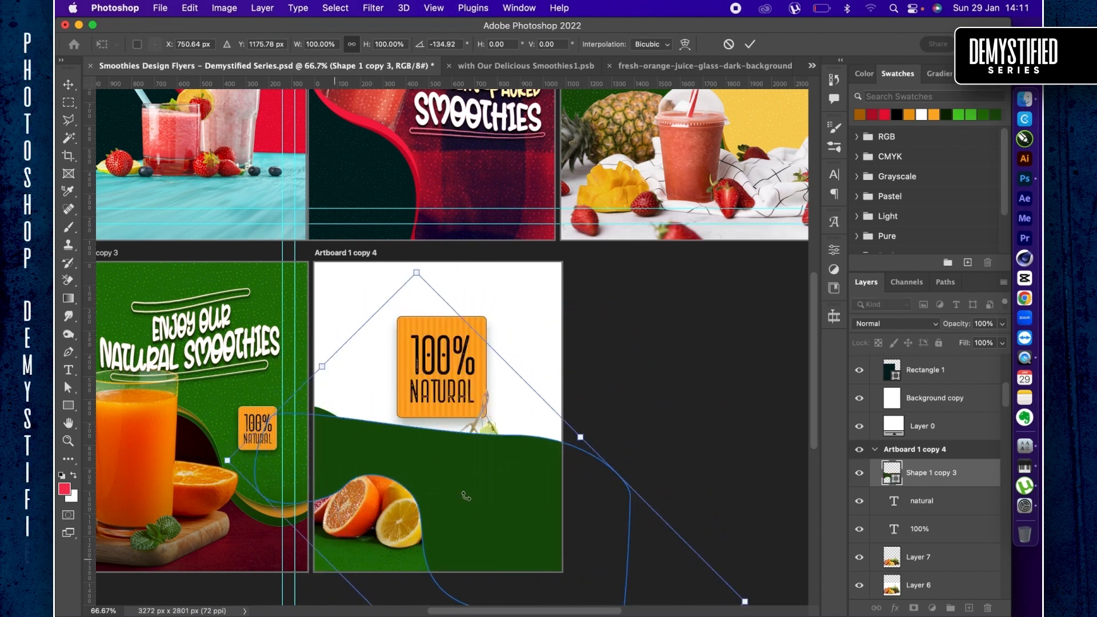
pyautogui.moveTo(466, 495); pyautogui.dragTo(424, 253)
pyautogui.moveTo(642, 237); pyautogui.dragTo(529, 206)
pyautogui.moveTo(501, 333); pyautogui.dragTo(501, 309)
pyautogui.press('Return')
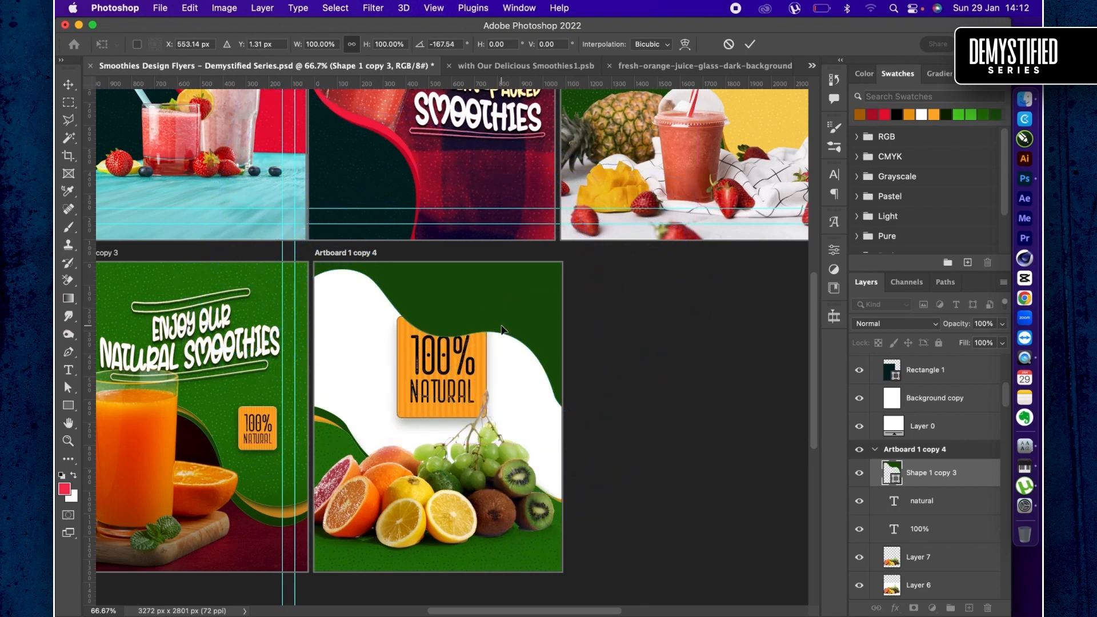
# - Place Shape 1 copy 3 beneath the badge layers without a clipping mask and fill it with #eeeeee
pyautogui.moveTo(950, 484)
pyautogui.mouseDown()
pyautogui.moveTo(937, 569)
pyautogui.moveTo(923, 589)
pyautogui.moveTo(915, 497)
pyautogui.moveTo(915, 531)
pyautogui.moveTo(944, 480)
pyautogui.mouseUp()
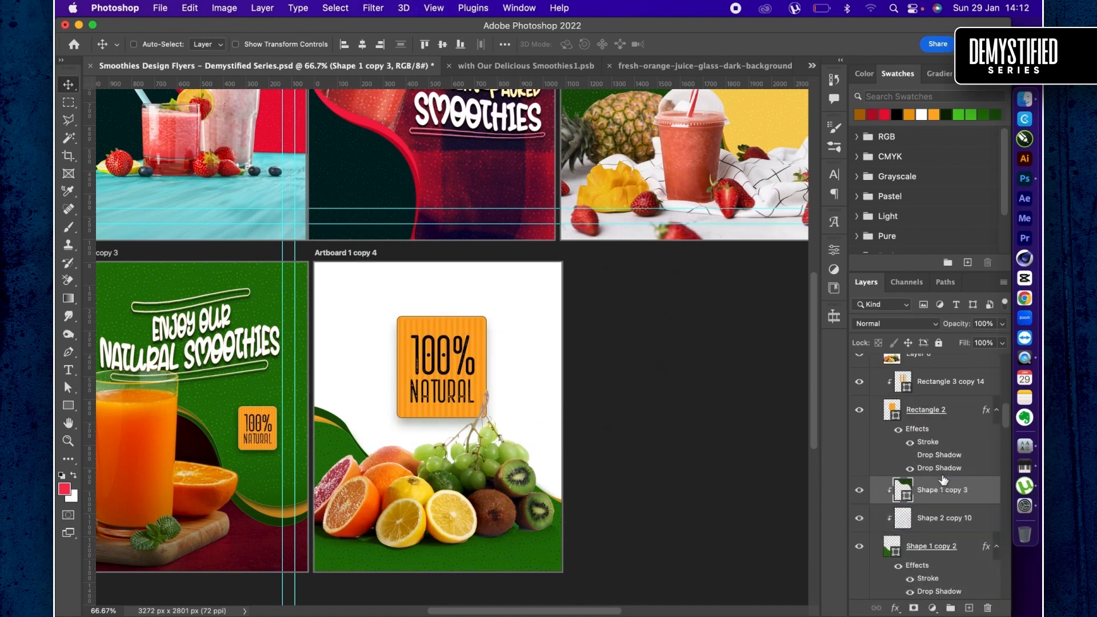
pyautogui.press('super+alt+g')
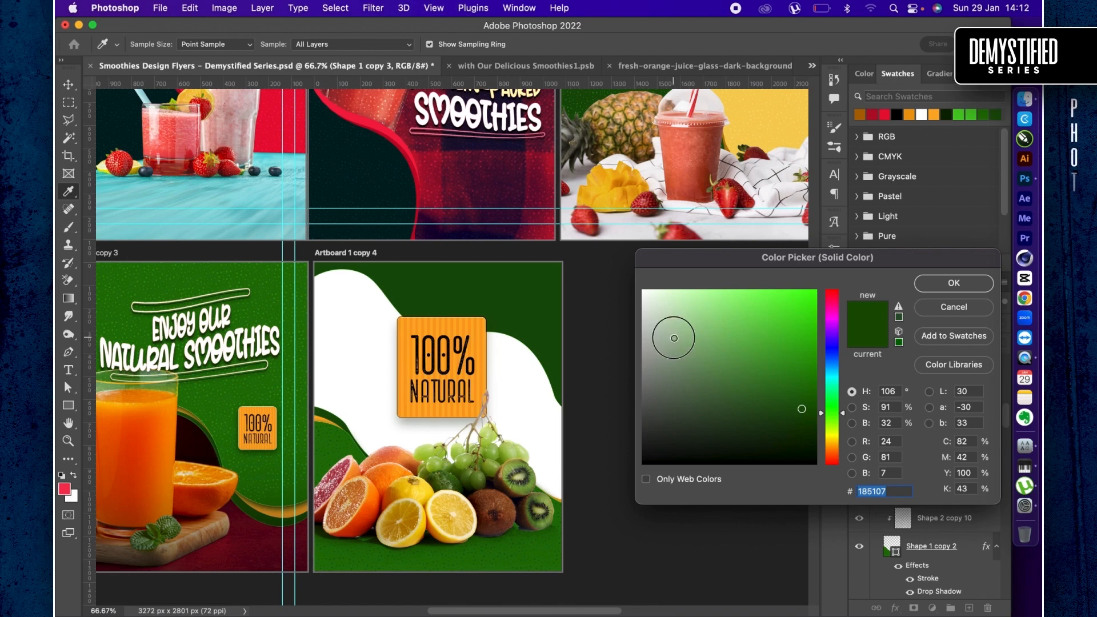
pyautogui.moveTo(670, 336)
pyautogui.mouseDown()
pyautogui.moveTo(625, 331)
pyautogui.moveTo(615, 301)
pyautogui.mouseUp()
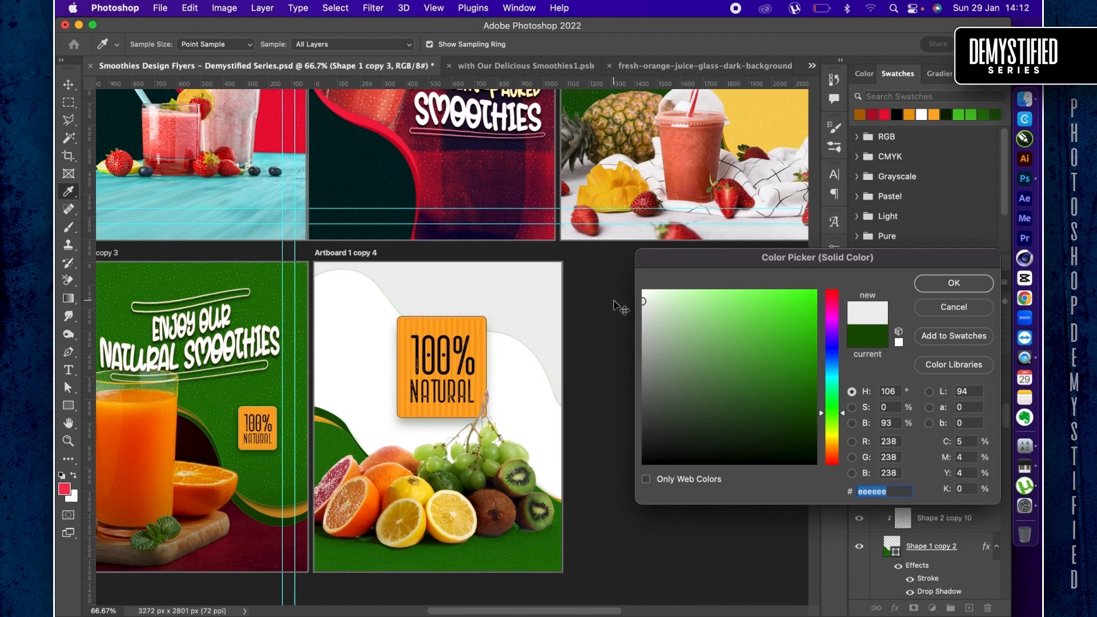
pyautogui.press('Return')
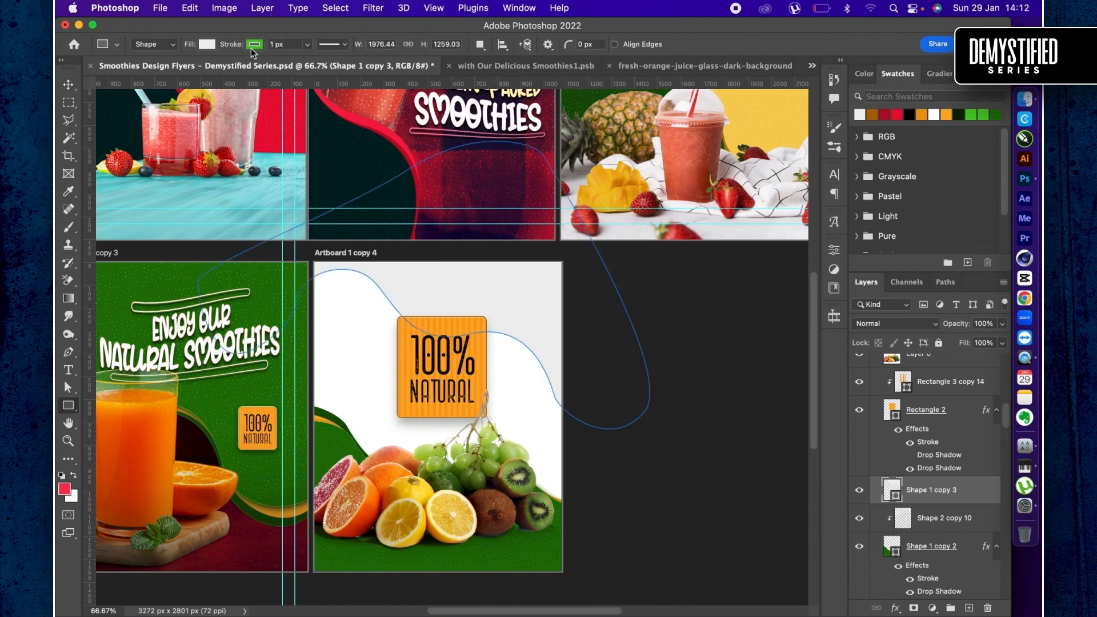
# - Change the stroke colour of the upper wave shape to dark gray #515151
pyautogui.click(254, 46)
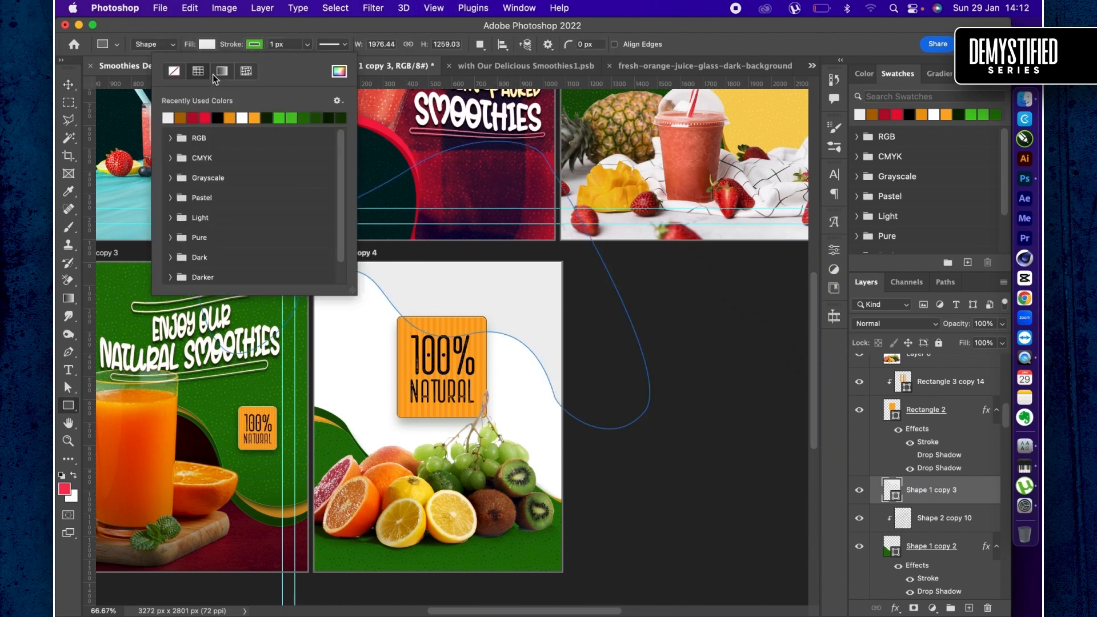
pyautogui.click(340, 73)
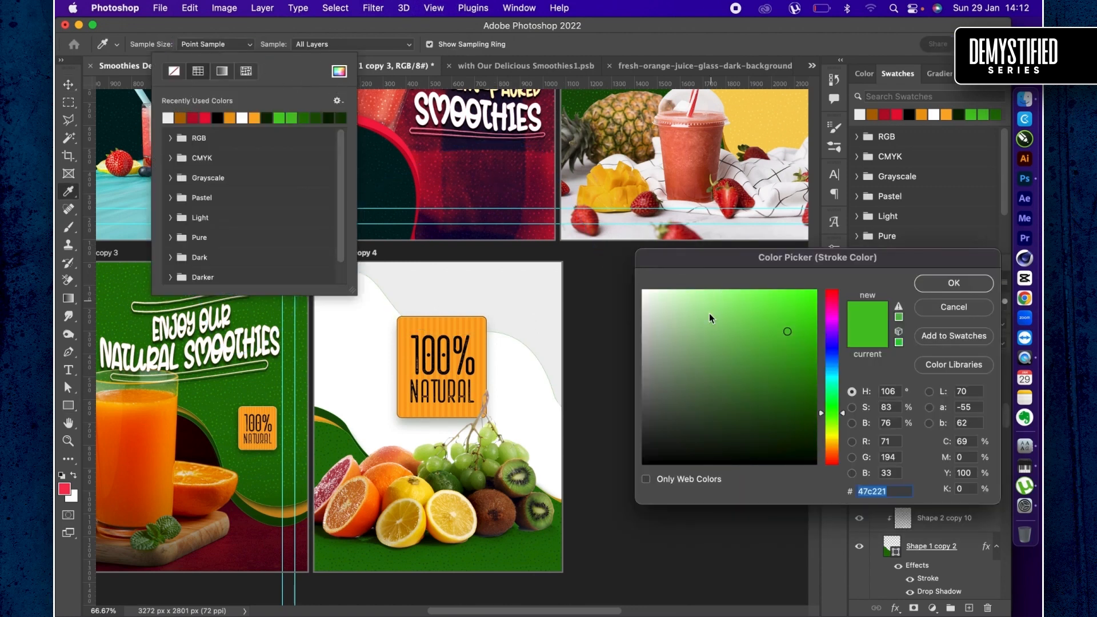
pyautogui.moveTo(704, 366); pyautogui.dragTo(624, 375)
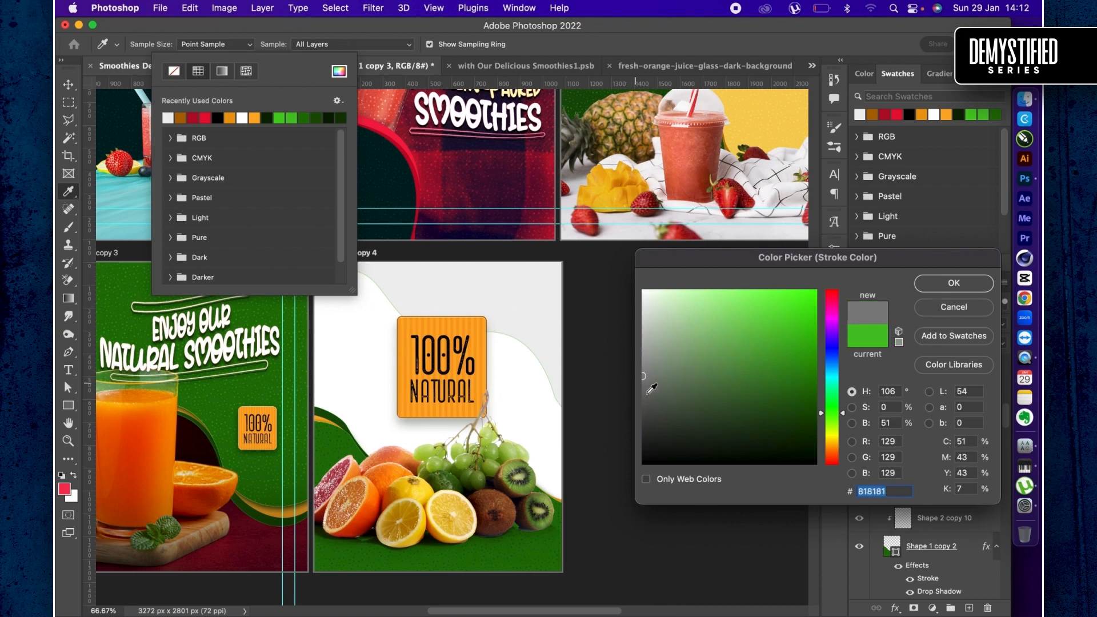
pyautogui.moveTo(658, 408); pyautogui.dragTo(636, 404)
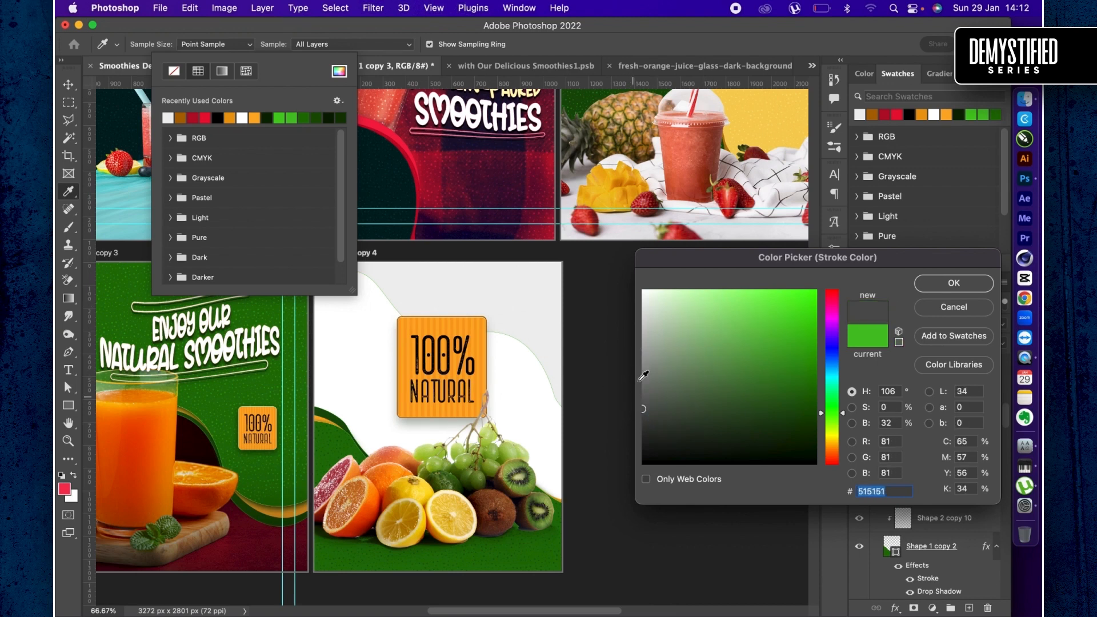
pyautogui.press('Return')
pyautogui.press('v')
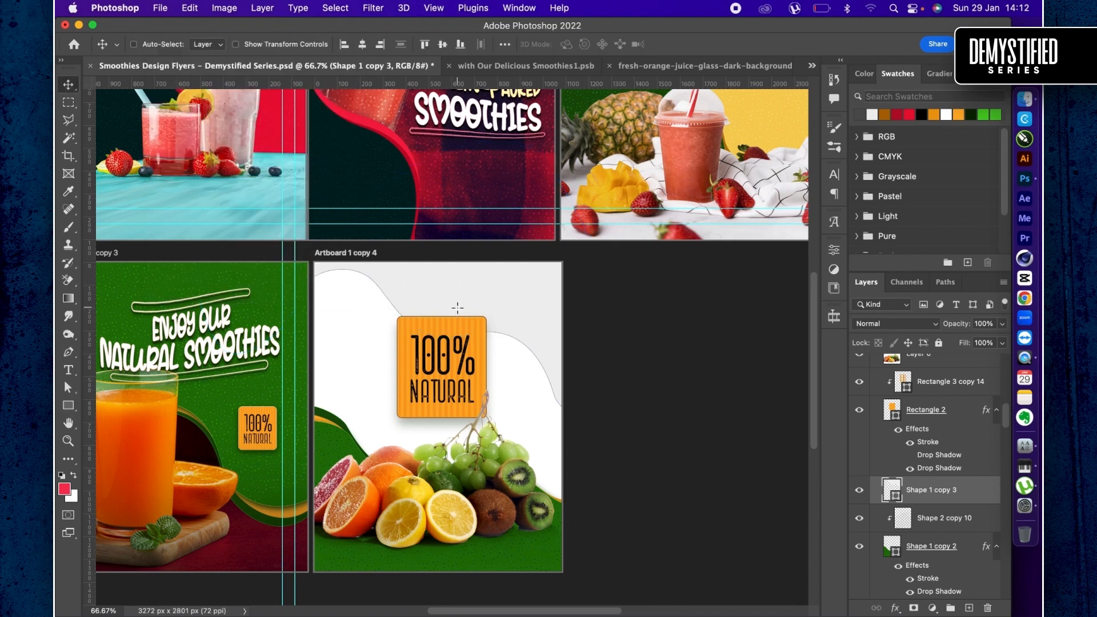
# - Shift the upper gray wave slightly right and down on the artboard and set its layer opacity to 35%
pyautogui.press('u')
pyautogui.press('v')
pyautogui.press('super+t')
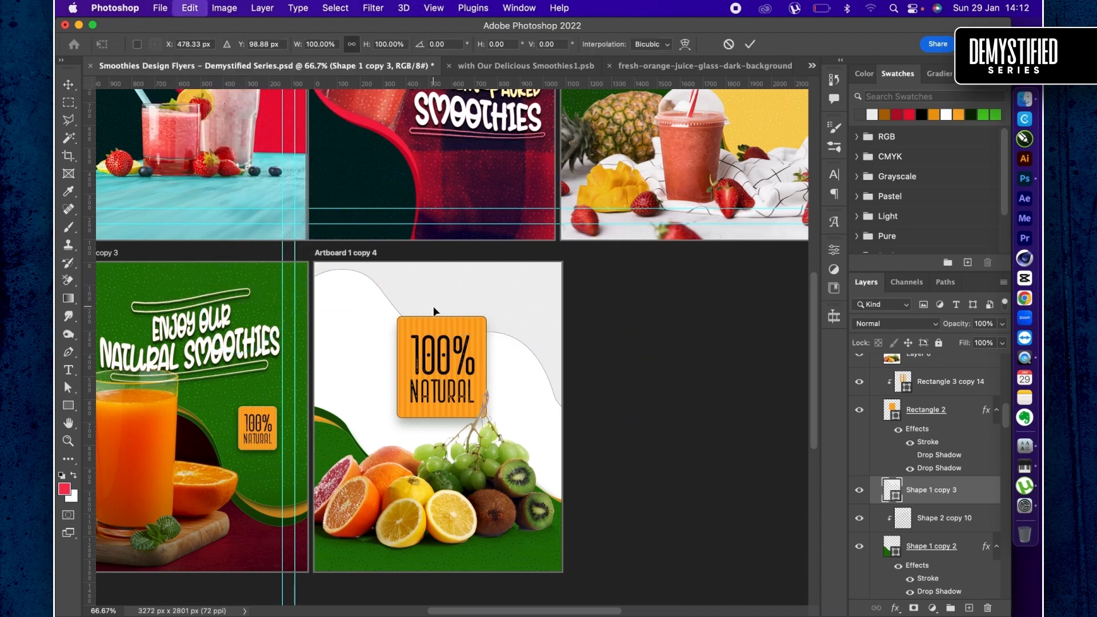
pyautogui.moveTo(473, 257); pyautogui.dragTo(496, 264)
pyautogui.press('Return')
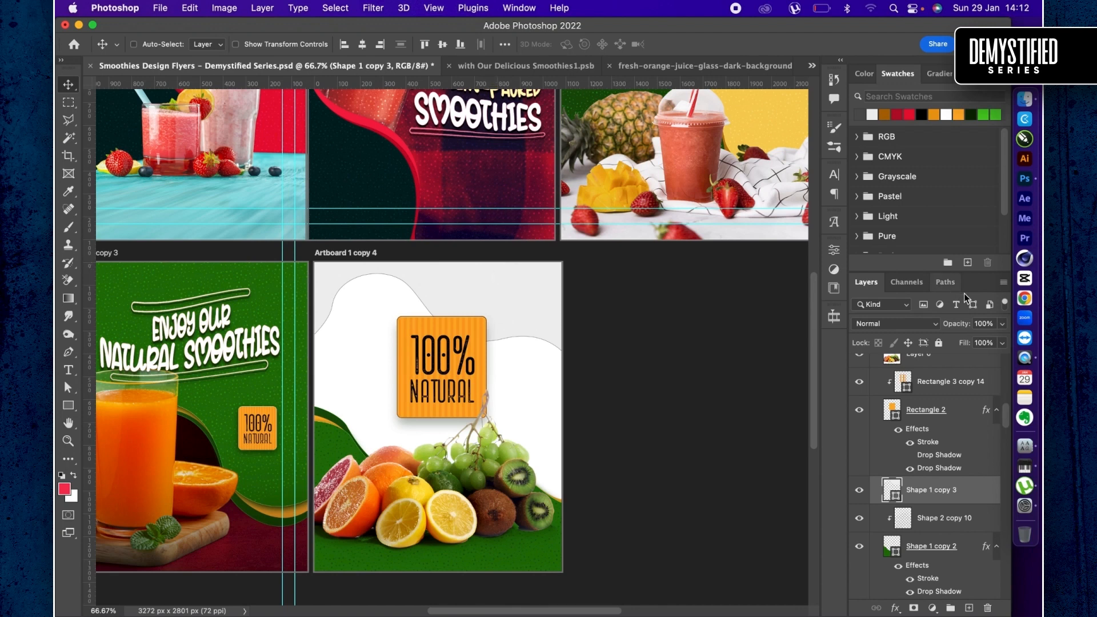
pyautogui.moveTo(967, 331); pyautogui.dragTo(922, 325)
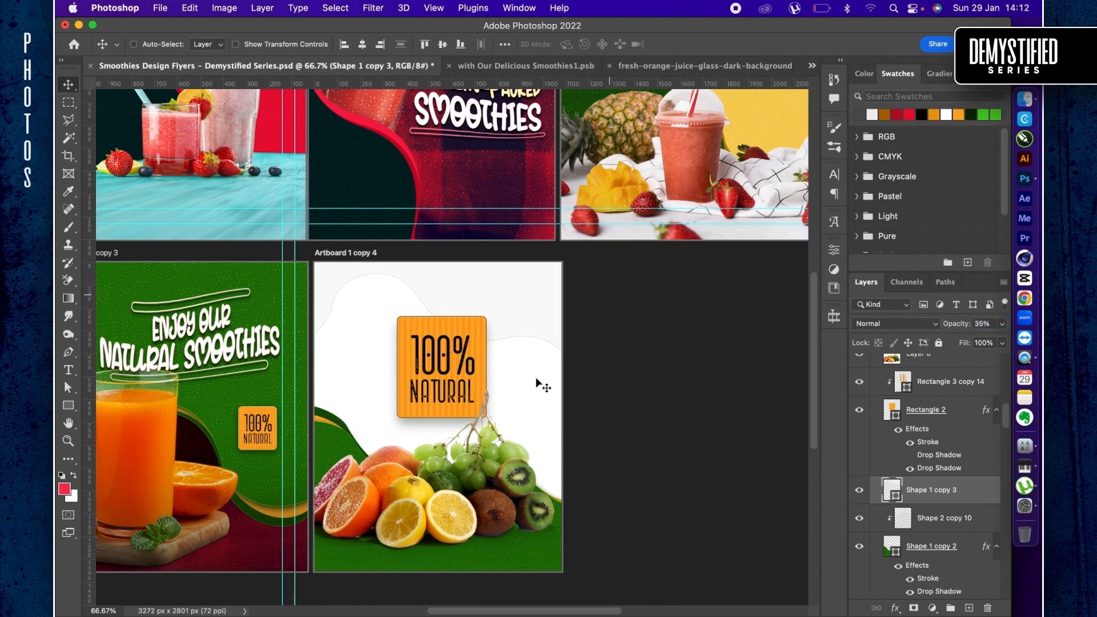
# - Duplicate Artboard 1 copy 4 with all its content and place the copy 1080 px to its right in the same row
pyautogui.press('super+minus')
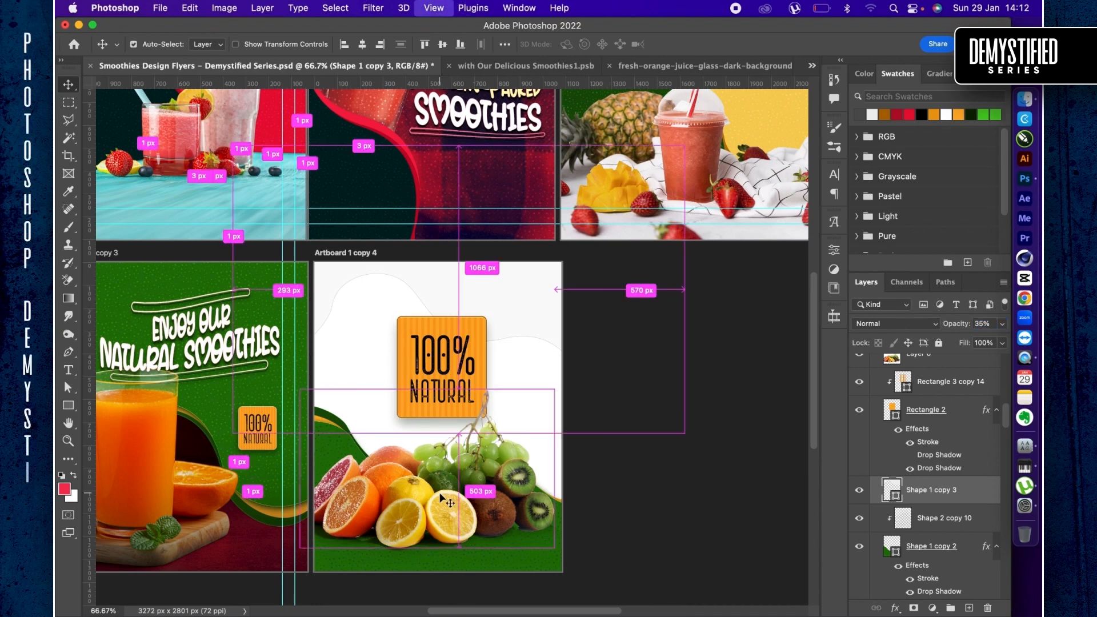
pyautogui.press('super+0')
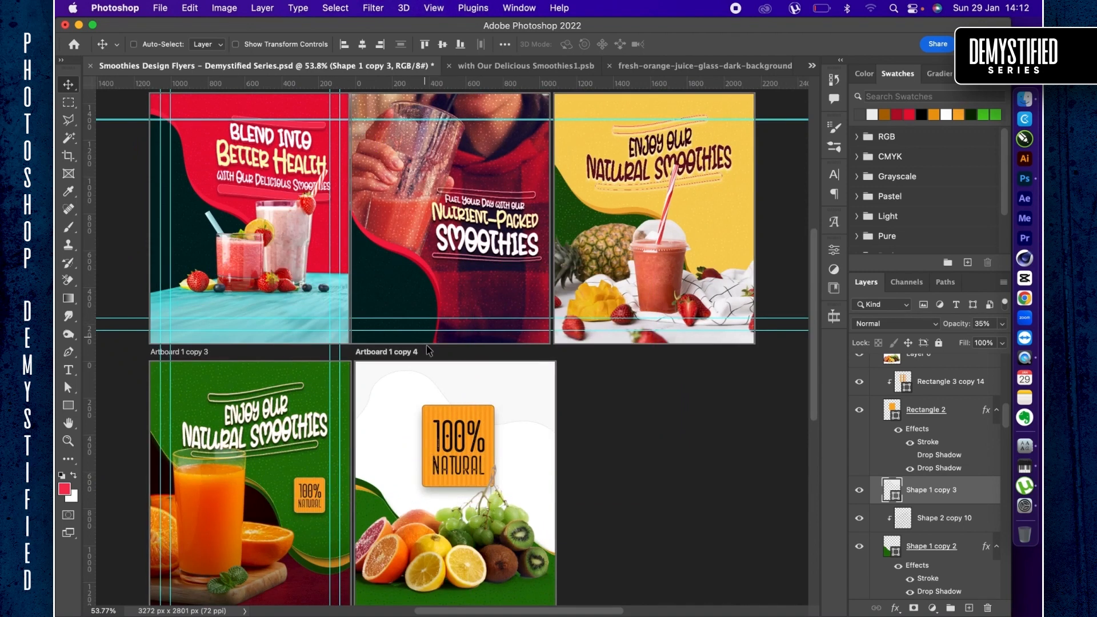
pyautogui.click(433, 364)
pyautogui.scroll(-3, 429, 366)
pyautogui.hscroll(2, 428, 367)
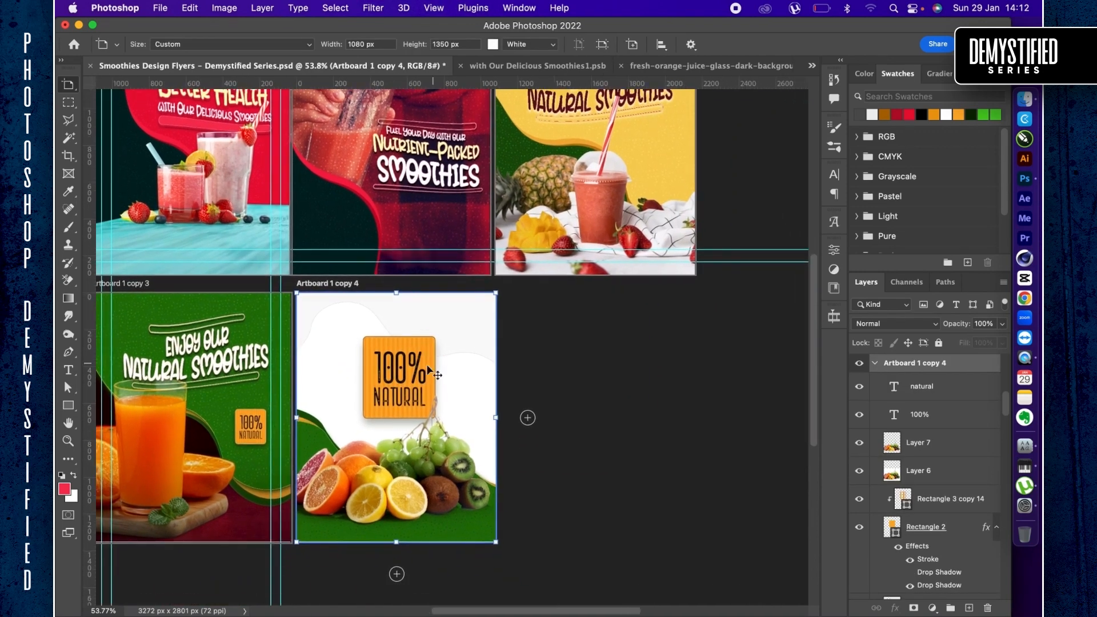
pyautogui.moveTo(373, 398); pyautogui.dragTo(575, 395)
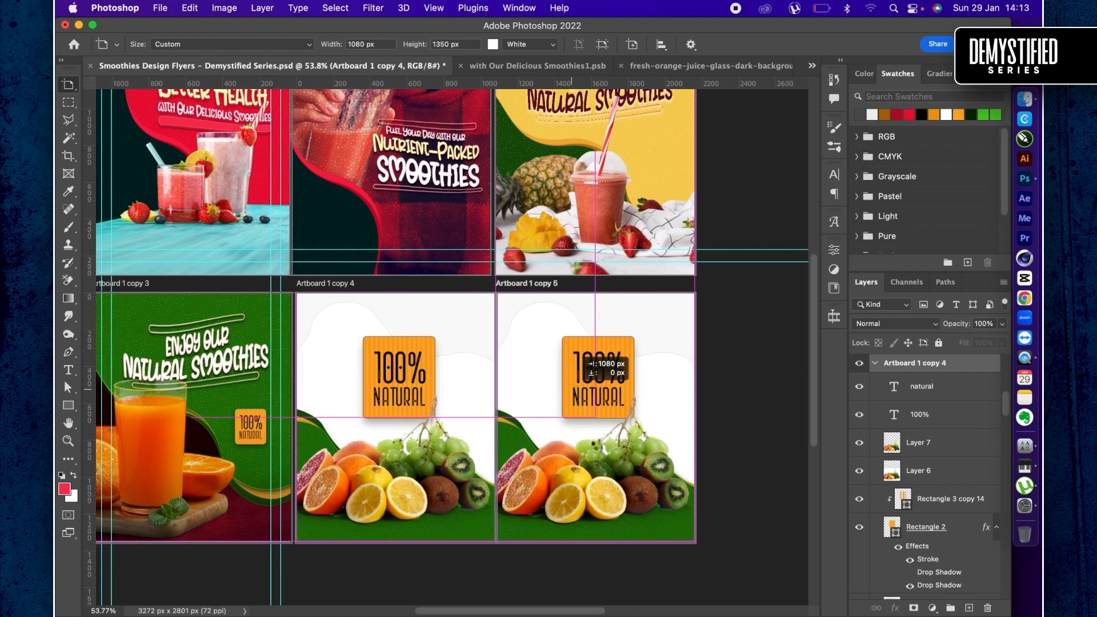
pyautogui.moveTo(598, 445); pyautogui.dragTo(600, 447)
# - Delete the two fruit layers, Layer 7 and Layer 6, from Artboard 1 copy 5
pyautogui.press('v')
pyautogui.keyDown('super'); pyautogui.click(612, 458); pyautogui.keyUp('super')
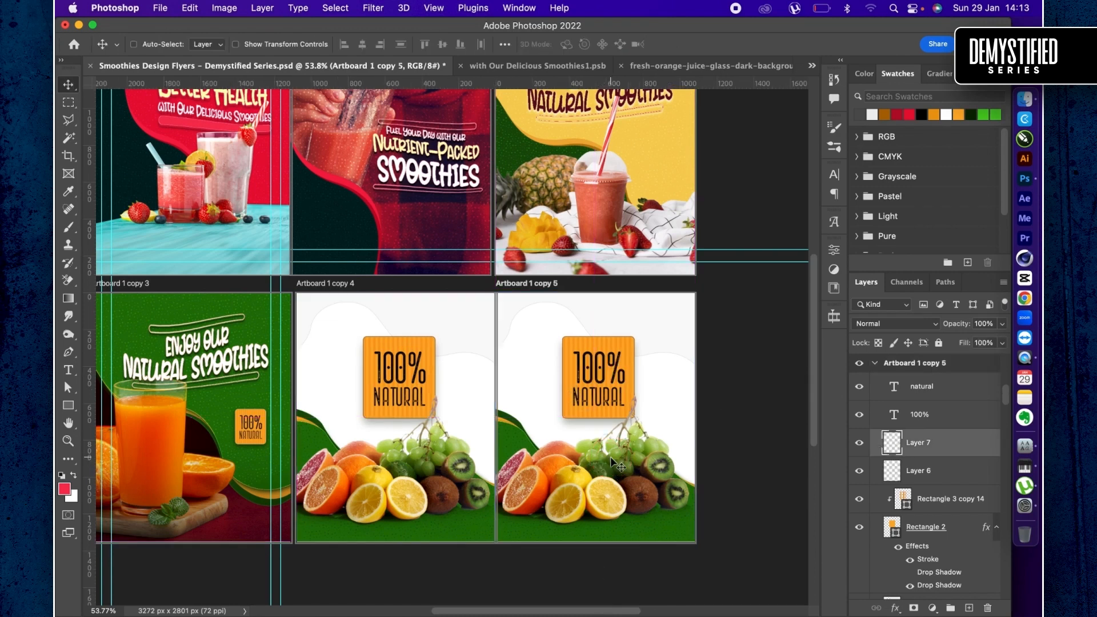
pyautogui.press('Delete')
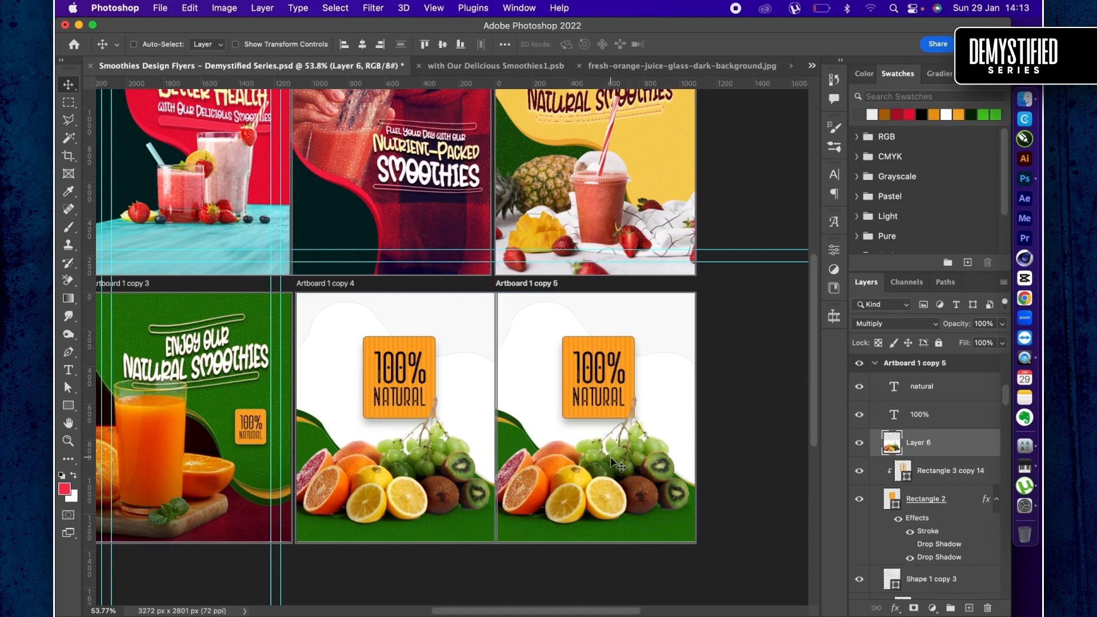
pyautogui.press('Delete')
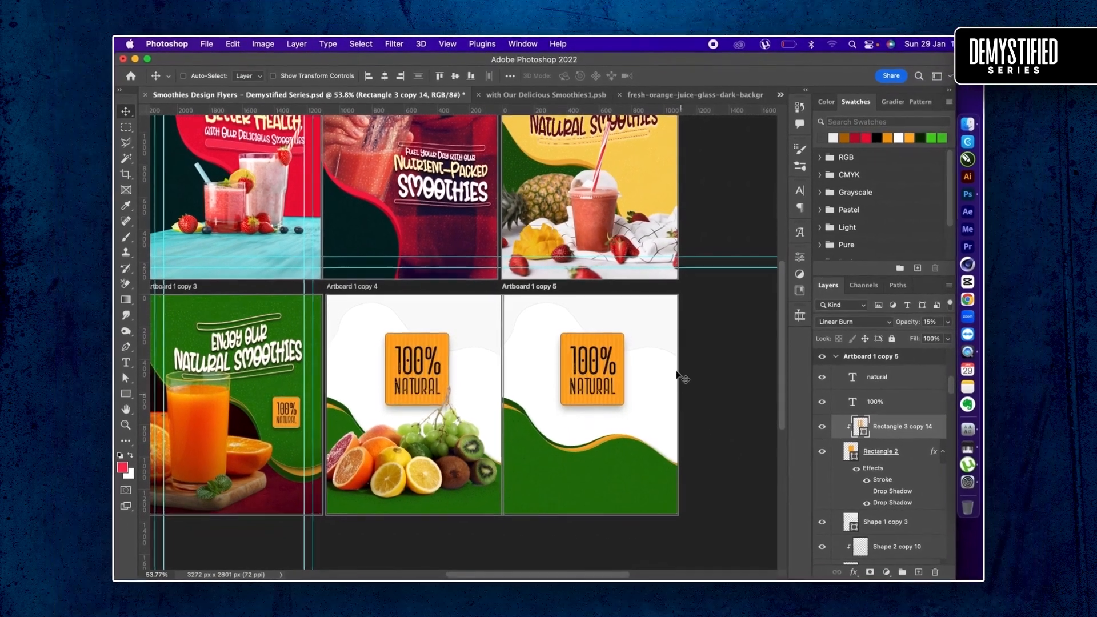
# - Select all four 100% Natural badge layers on Artboard 1 copy 5 and move them straight down near the artboard's centre
pyautogui.scroll(-2, 864, 524)
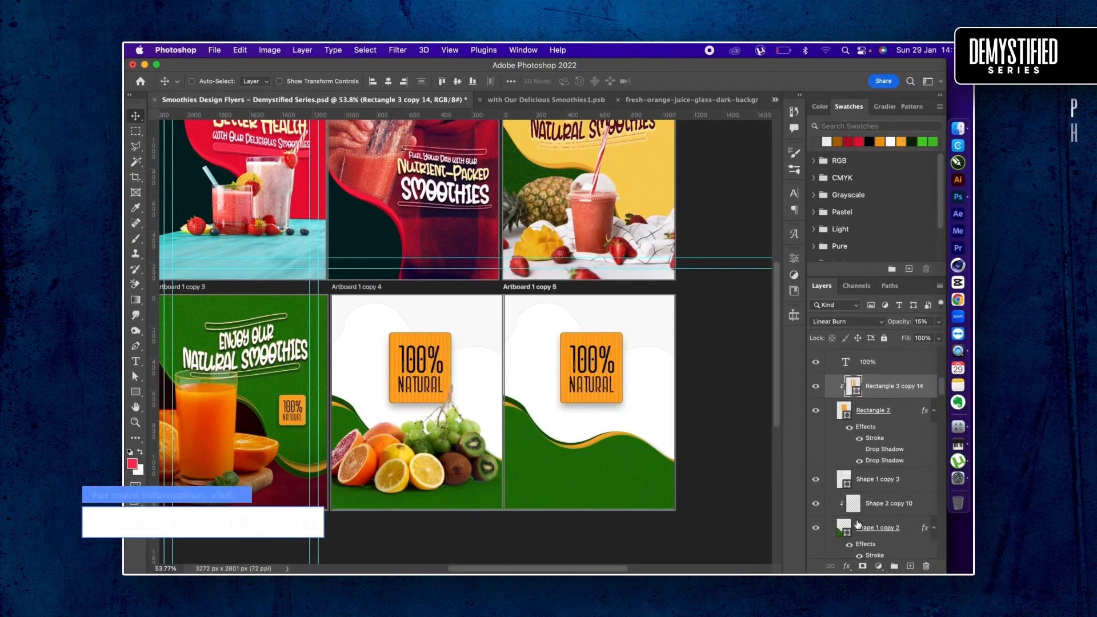
pyautogui.click(869, 401)
pyautogui.scroll(2, 867, 394)
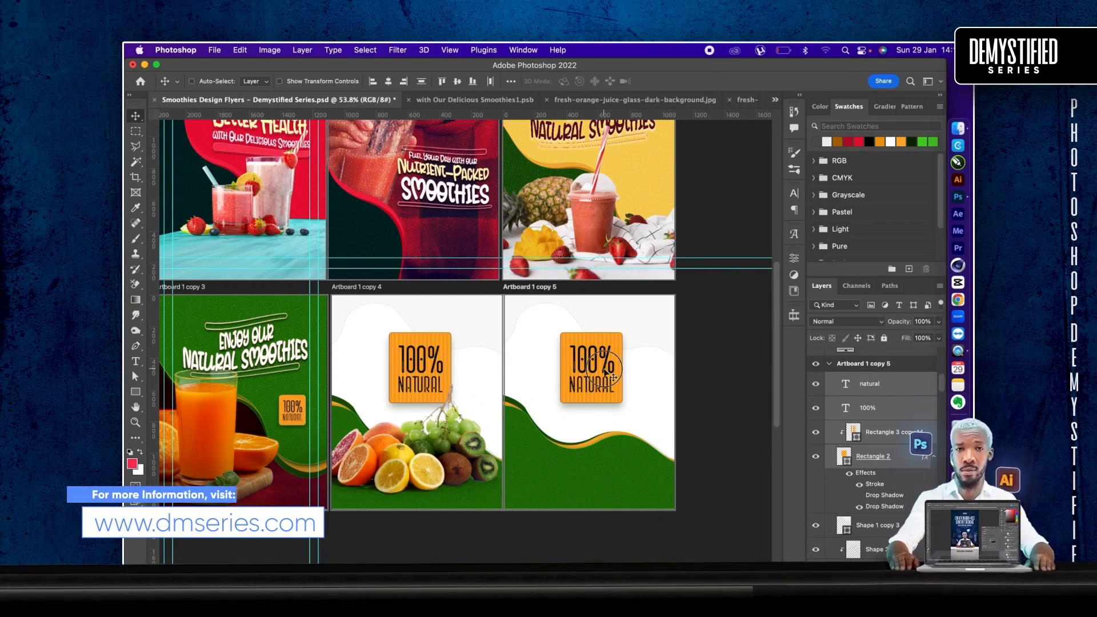
pyautogui.click(605, 396)
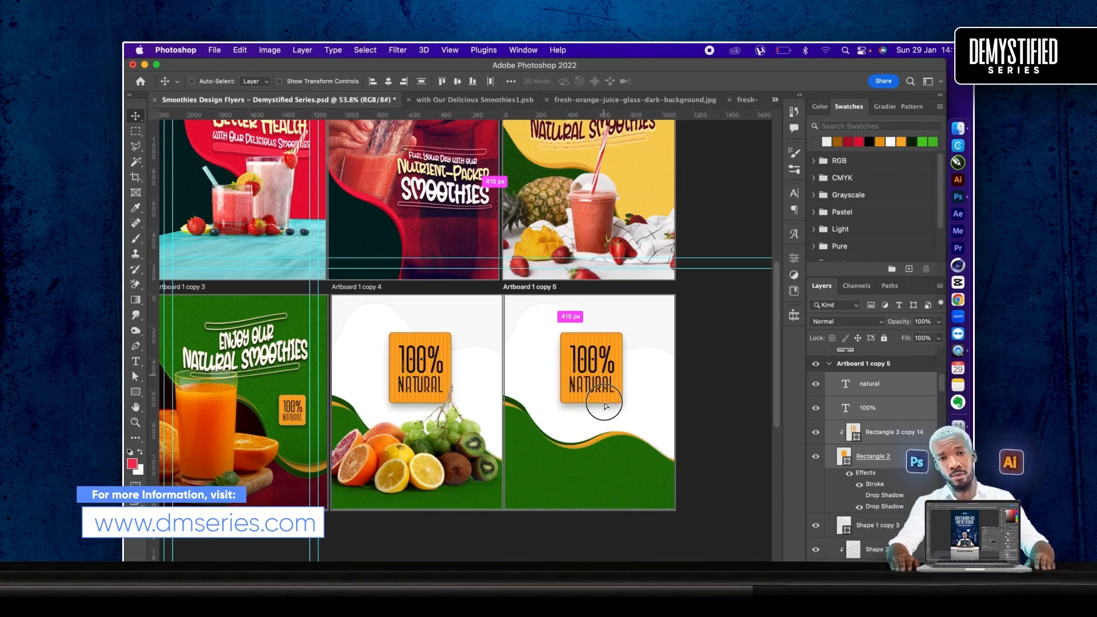
pyautogui.moveTo(605, 396); pyautogui.dragTo(605, 400)
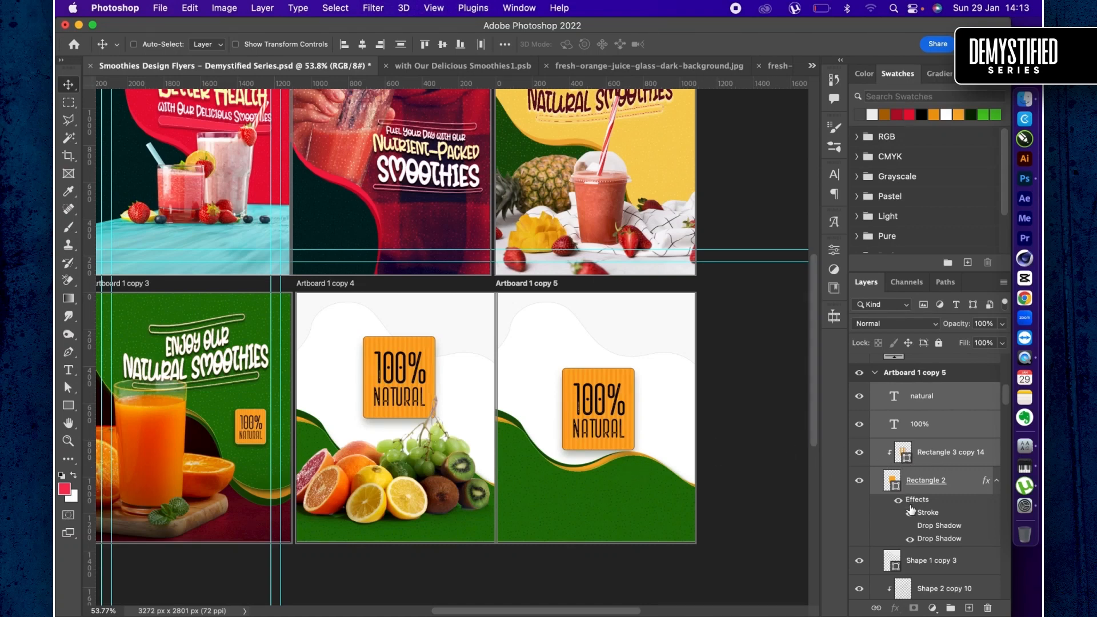
# - Delete the Background copy layer from Artboard 1 copy 5
pyautogui.scroll(-6, 912, 521)
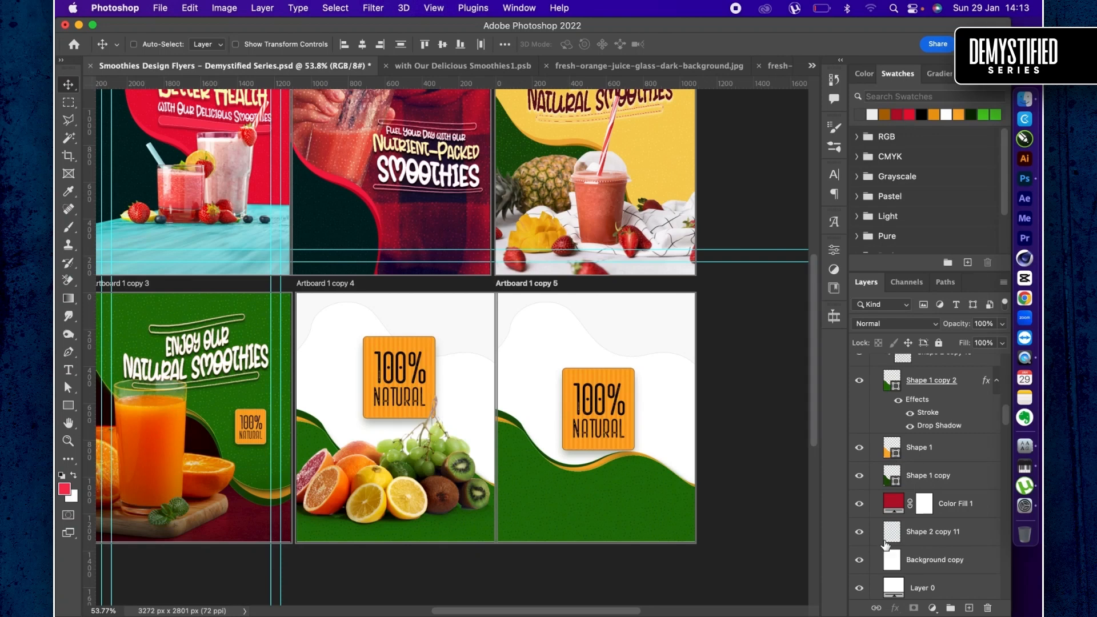
pyautogui.click(893, 563)
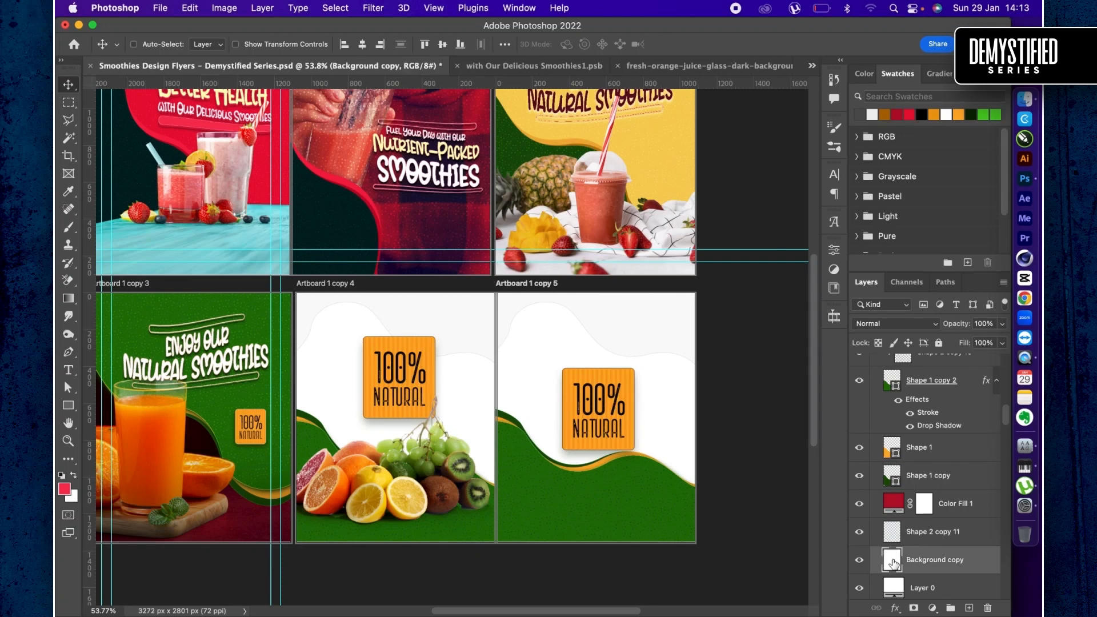
pyautogui.press('Delete')
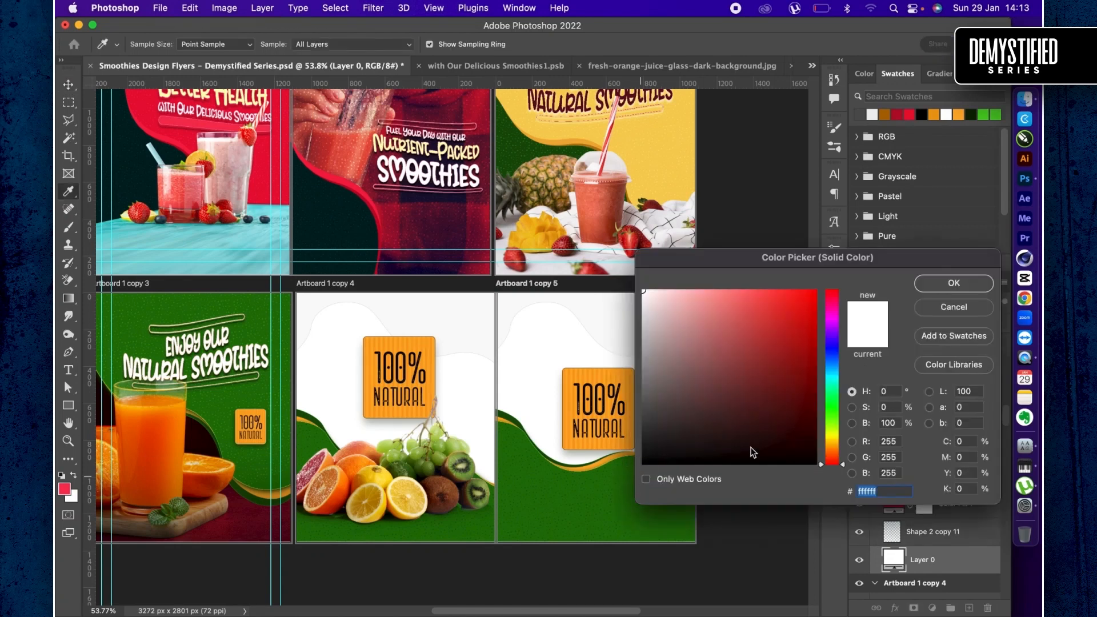
# - Fill the Layer 0 background of Artboard 1 copy 5 with bright green #3fd80f
pyautogui.click(621, 498)
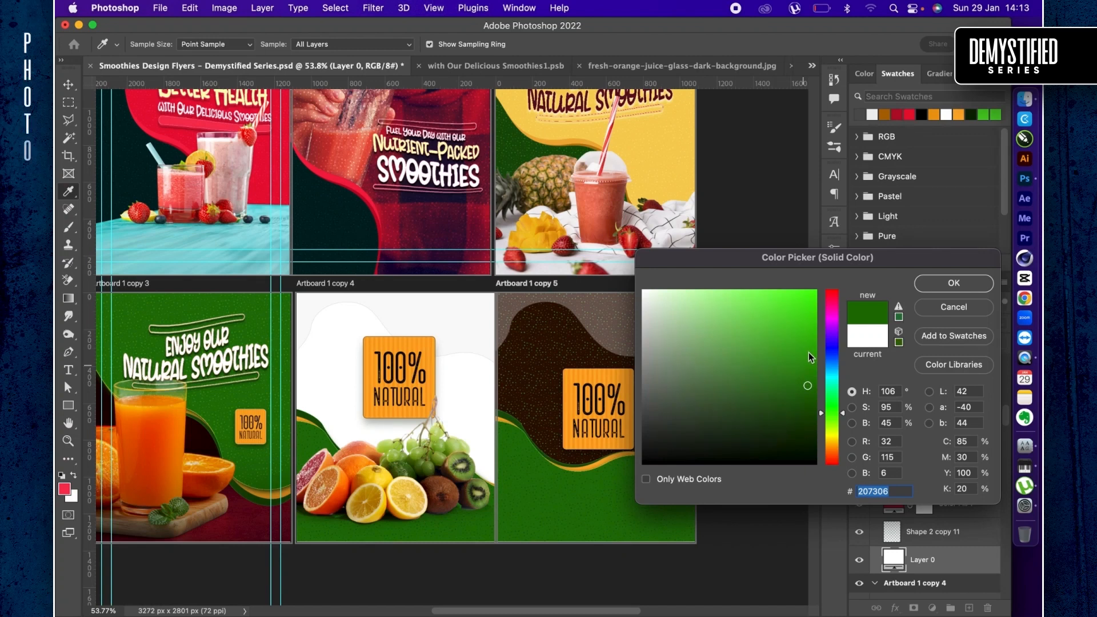
pyautogui.click(809, 352)
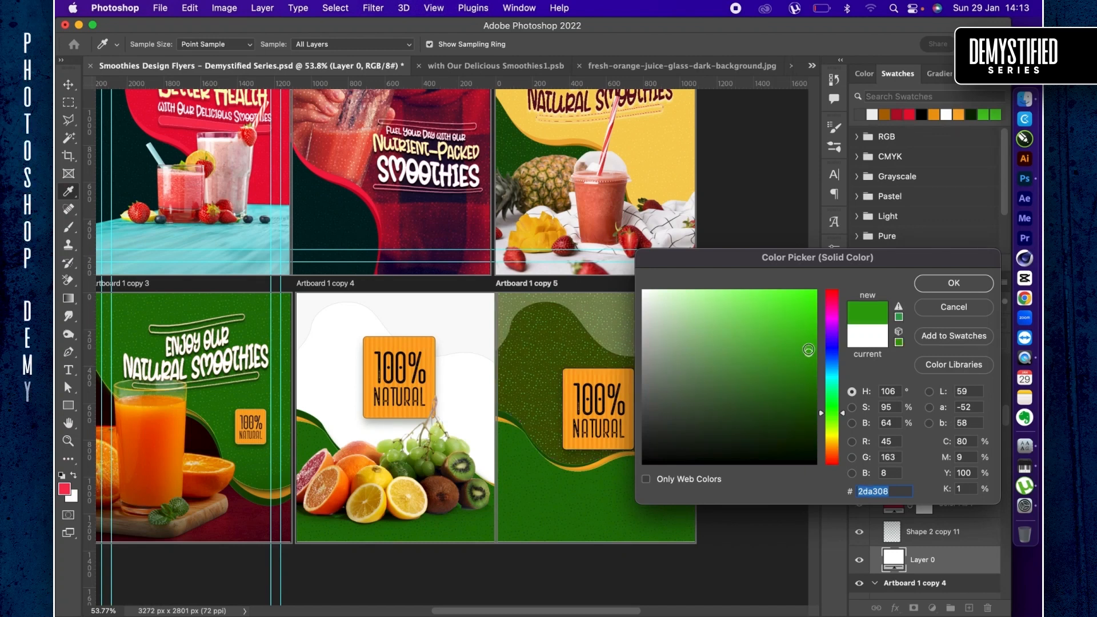
pyautogui.click(805, 316)
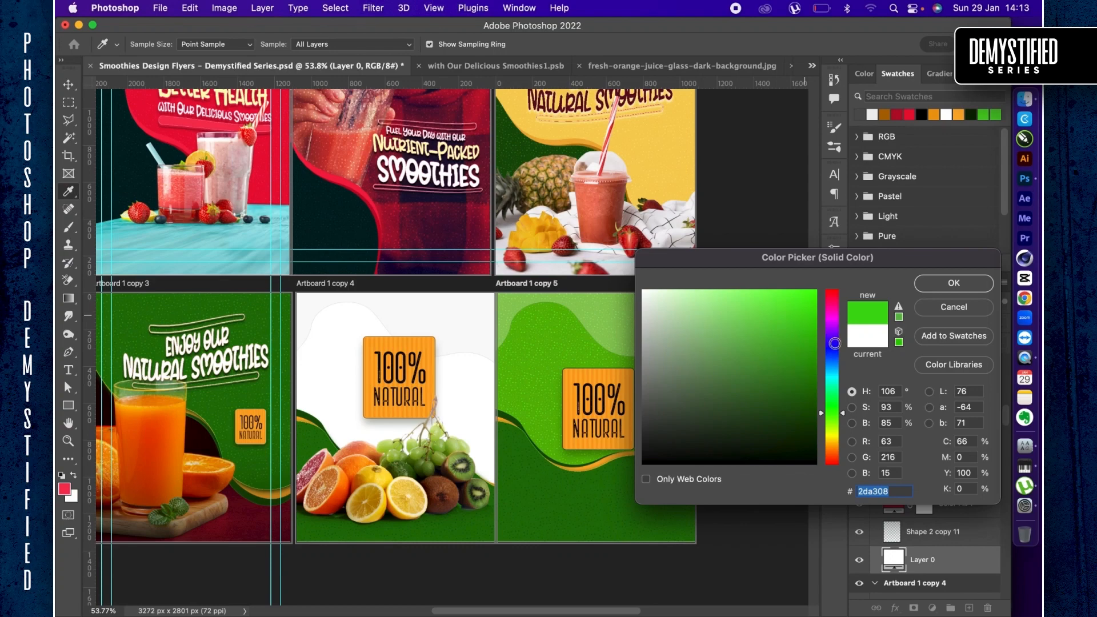
pyautogui.press('Return')
pyautogui.press('v')
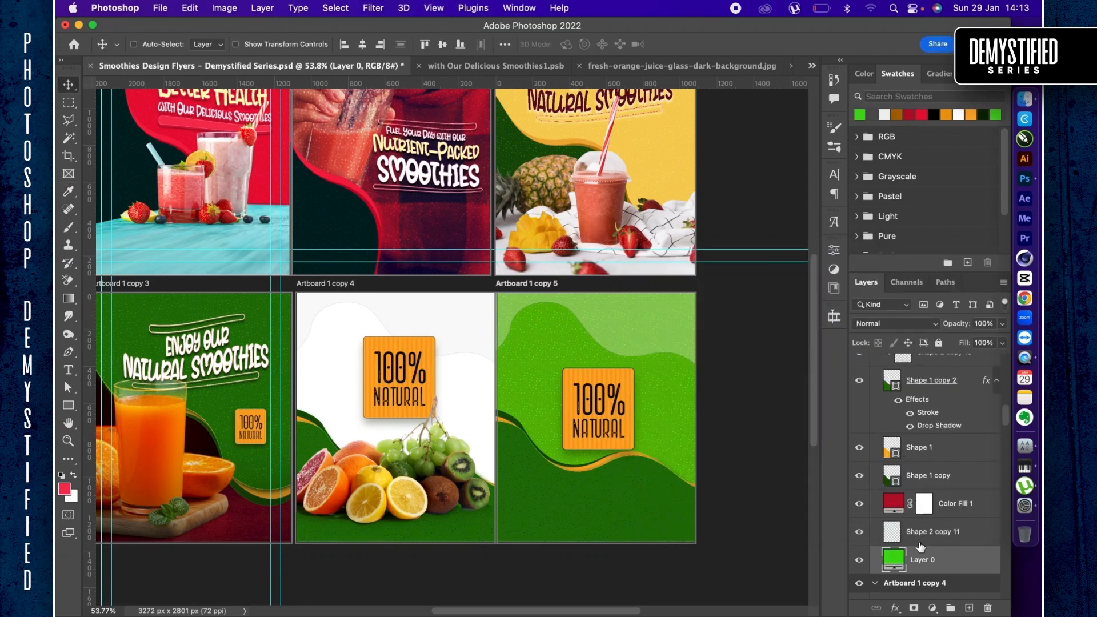
# - Hide Color Fill 1 and set the Layer 0 background fill to dark green RGB 34, 119, 8
pyautogui.click(860, 505)
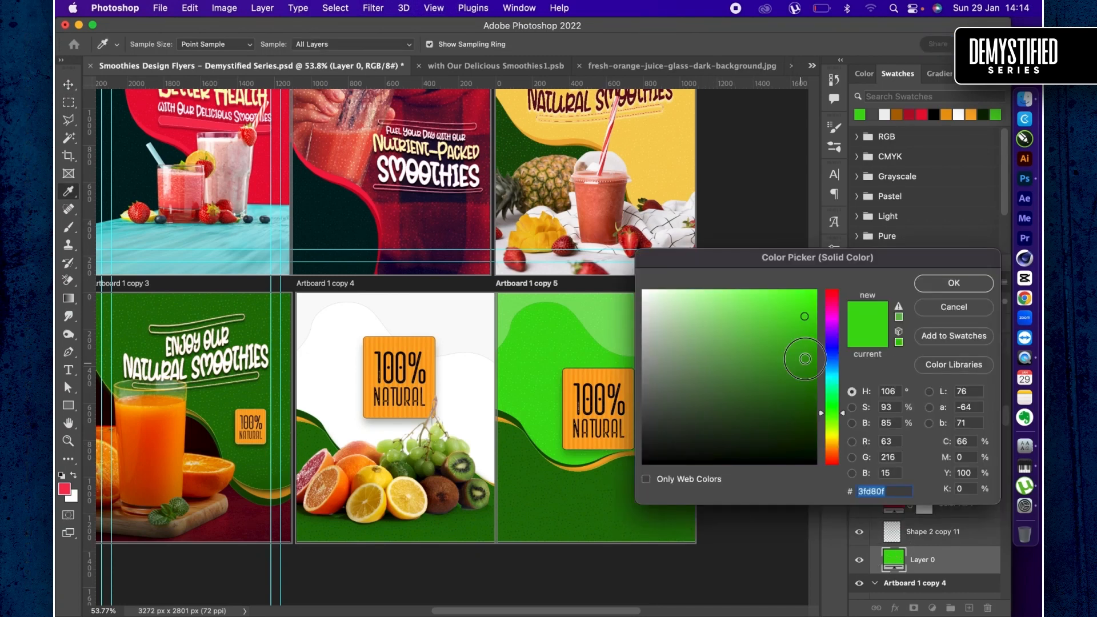
pyautogui.click(806, 359)
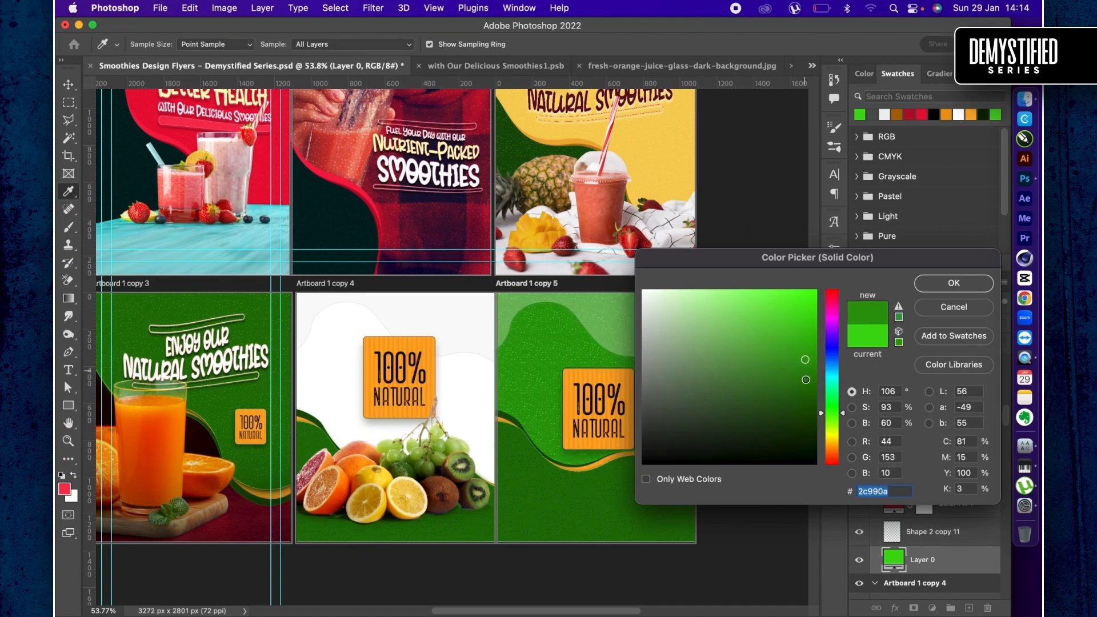
pyautogui.click(806, 383)
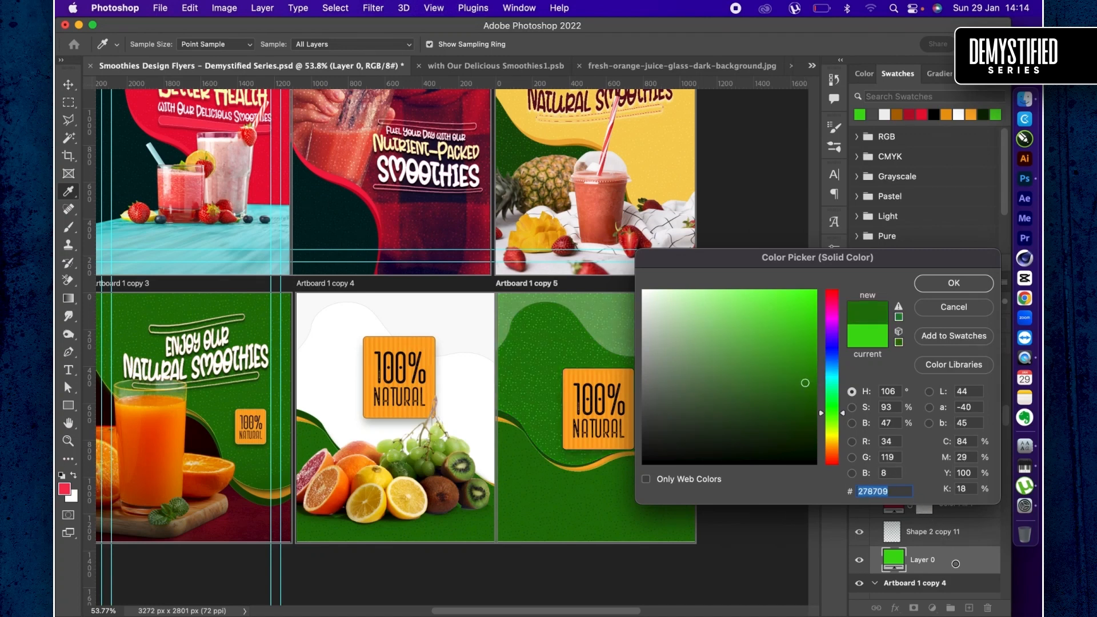
pyautogui.press('Return')
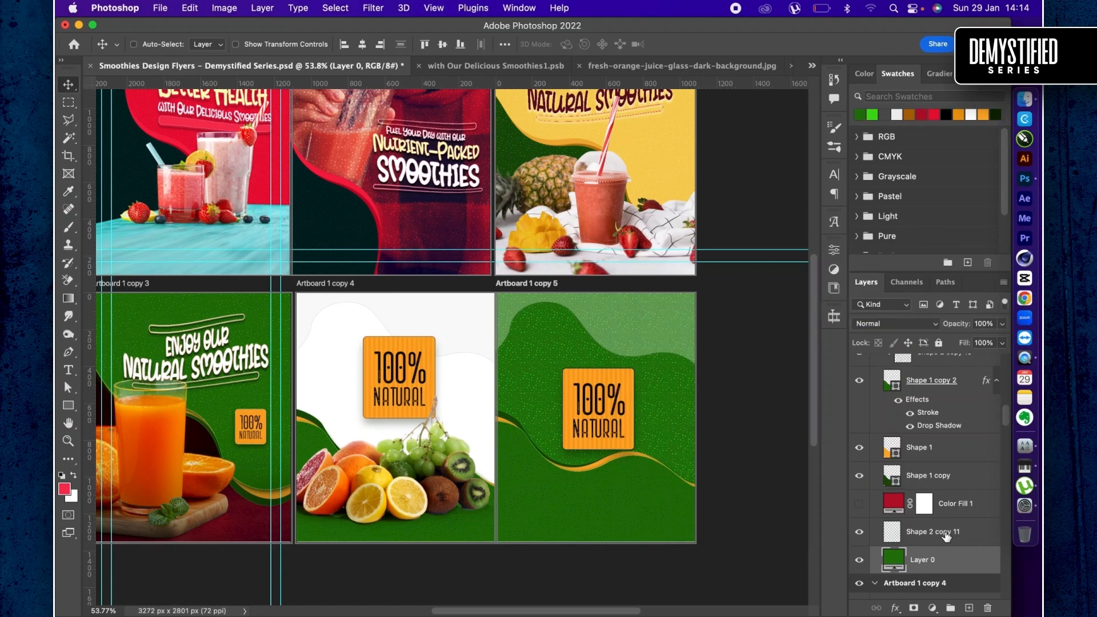
# - Invert the Shape 2 copy 11 texture above the green background and set its opacity to 25%
pyautogui.click(945, 536)
pyautogui.press('super+i')
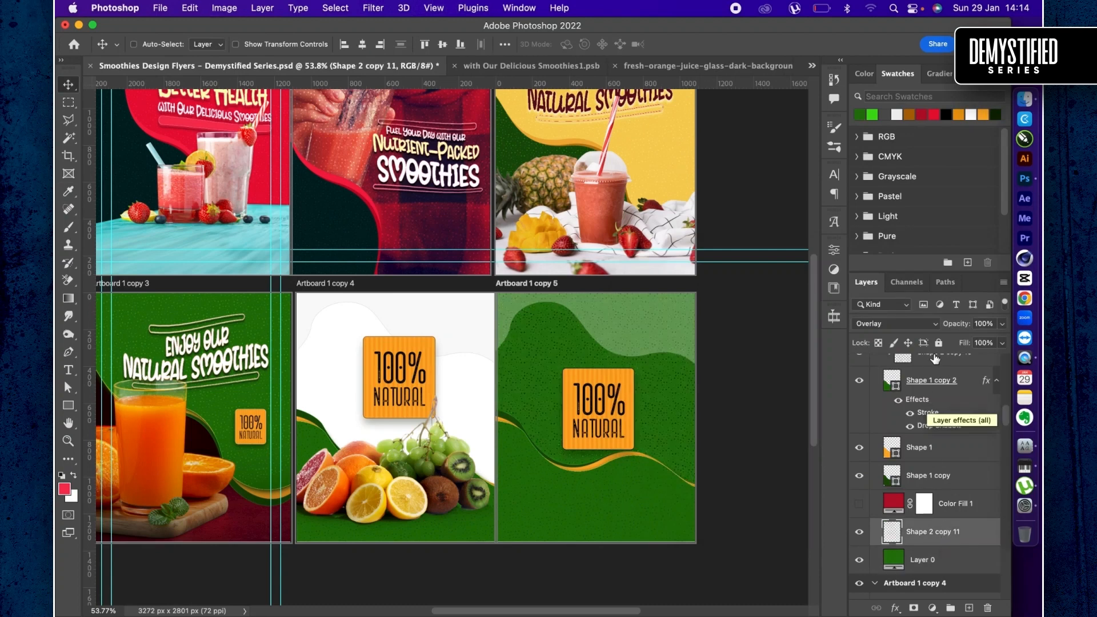
pyautogui.moveTo(960, 327); pyautogui.dragTo(936, 324)
# - Set the blend mode of the upper wave, Shape 1 copy 3, to Linear Burn
pyautogui.scroll(2, 926, 445)
pyautogui.scroll(3, 941, 436)
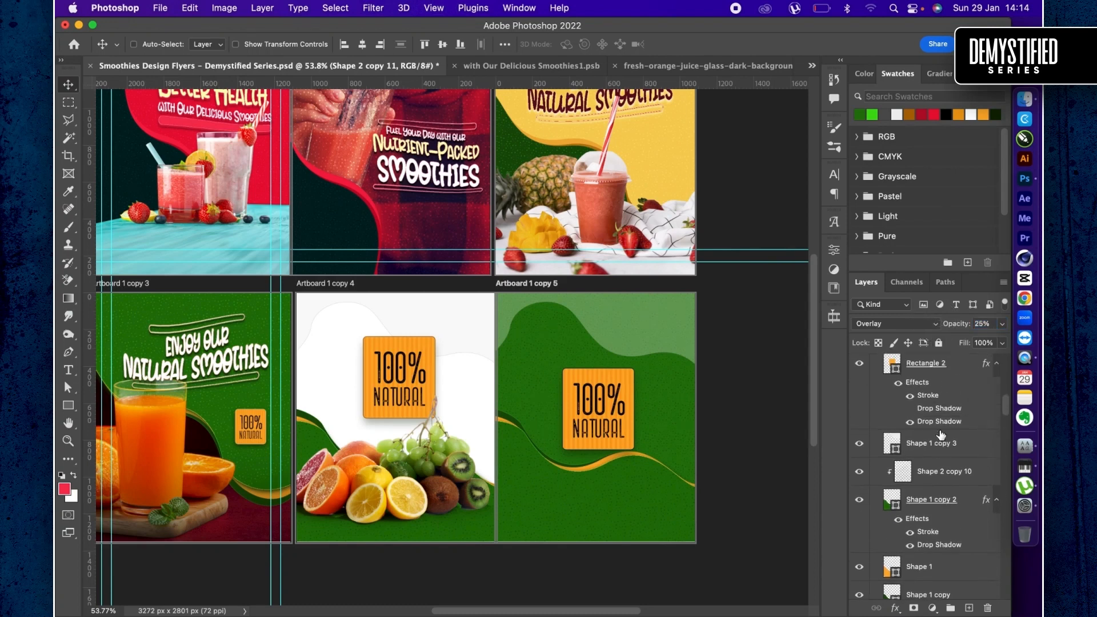
pyautogui.click(931, 446)
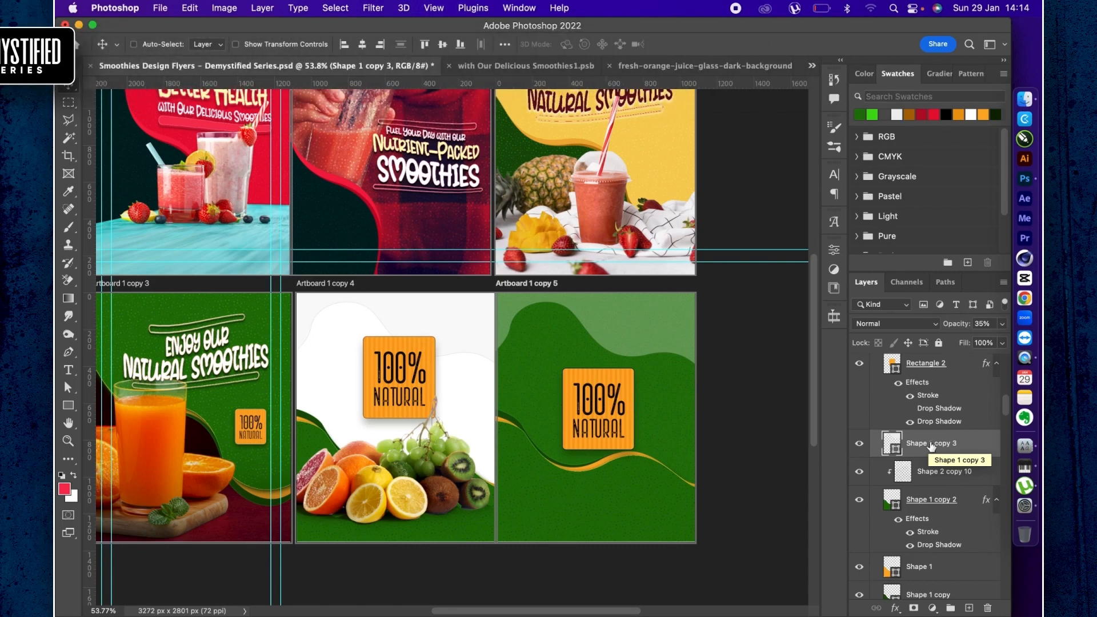
pyautogui.scroll(2, 916, 435)
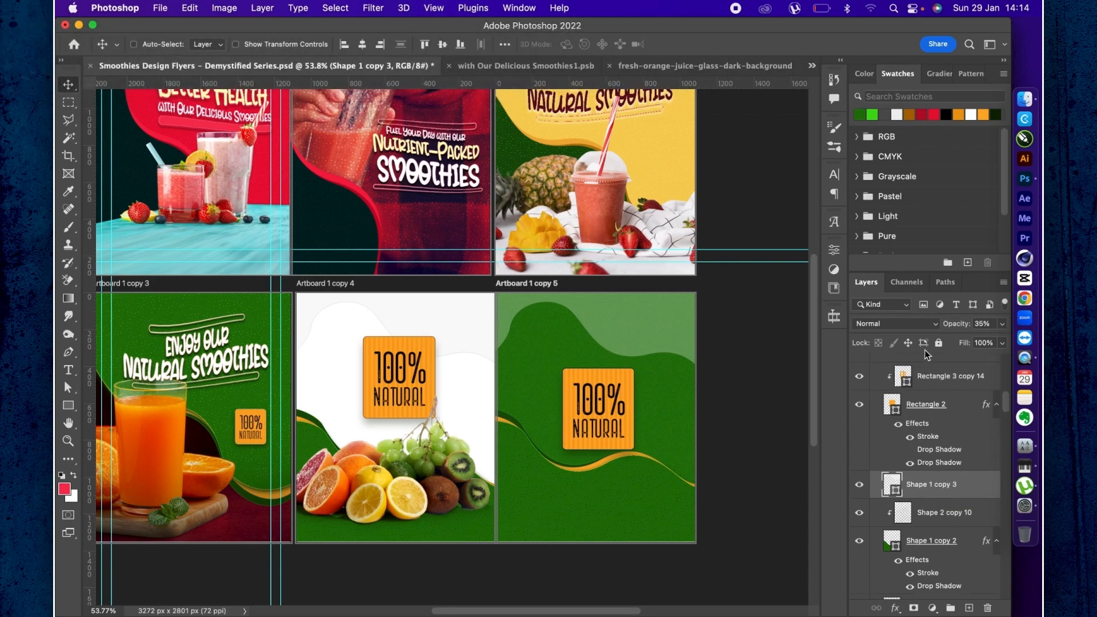
pyautogui.click(930, 324)
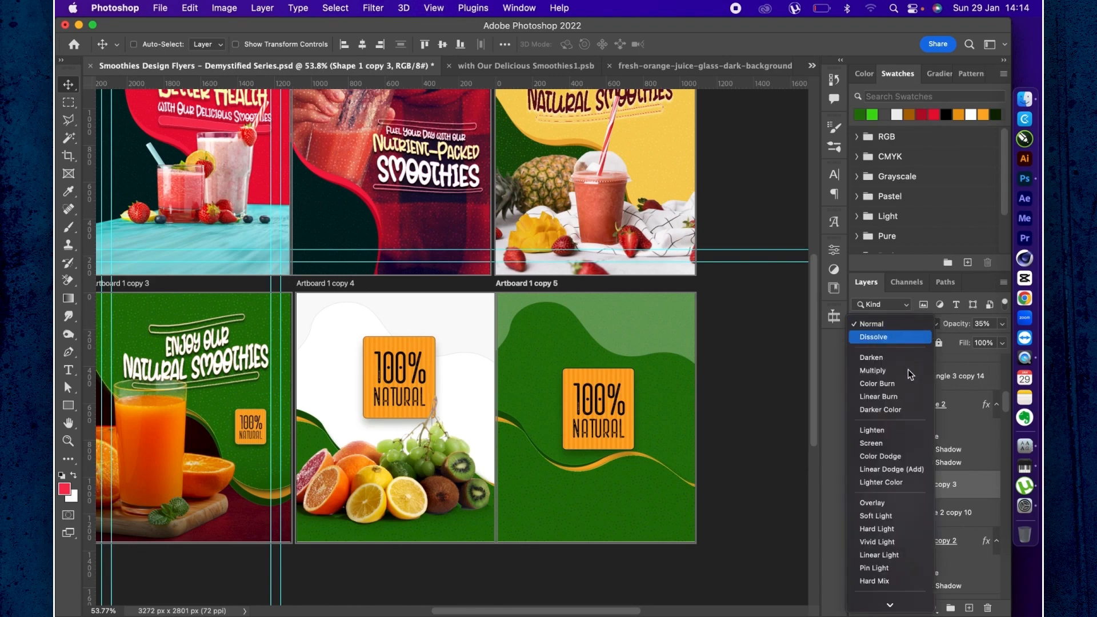
pyautogui.click(881, 400)
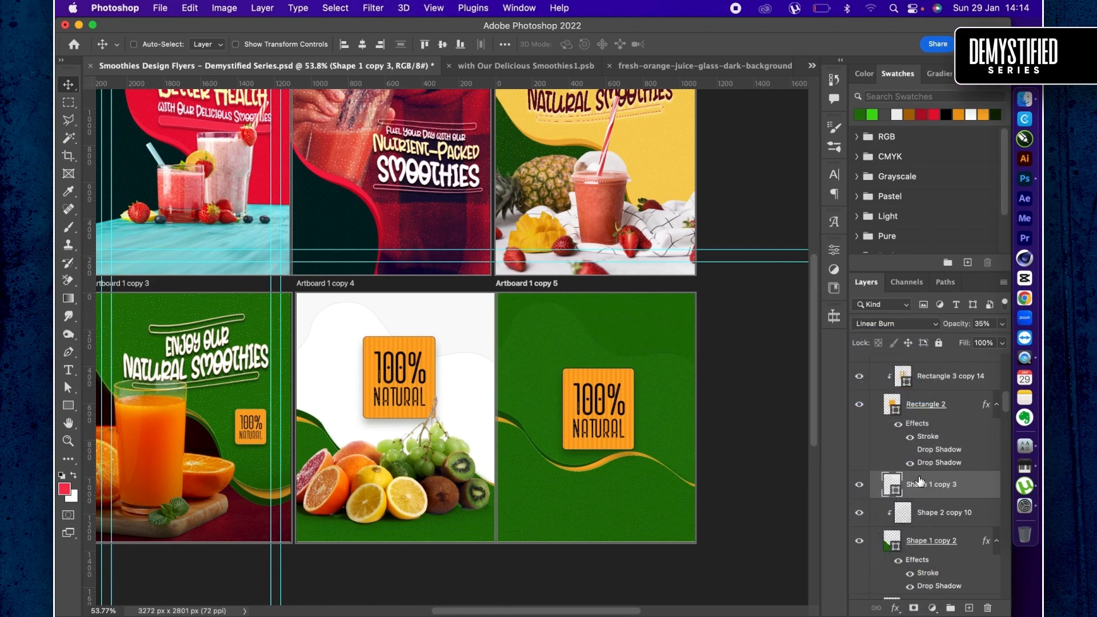
# - Change the fill of the badge's Rectangle 2 on Artboard 1 copy 5 to dark green #155604
pyautogui.scroll(1, 919, 482)
pyautogui.scroll(-3, 916, 554)
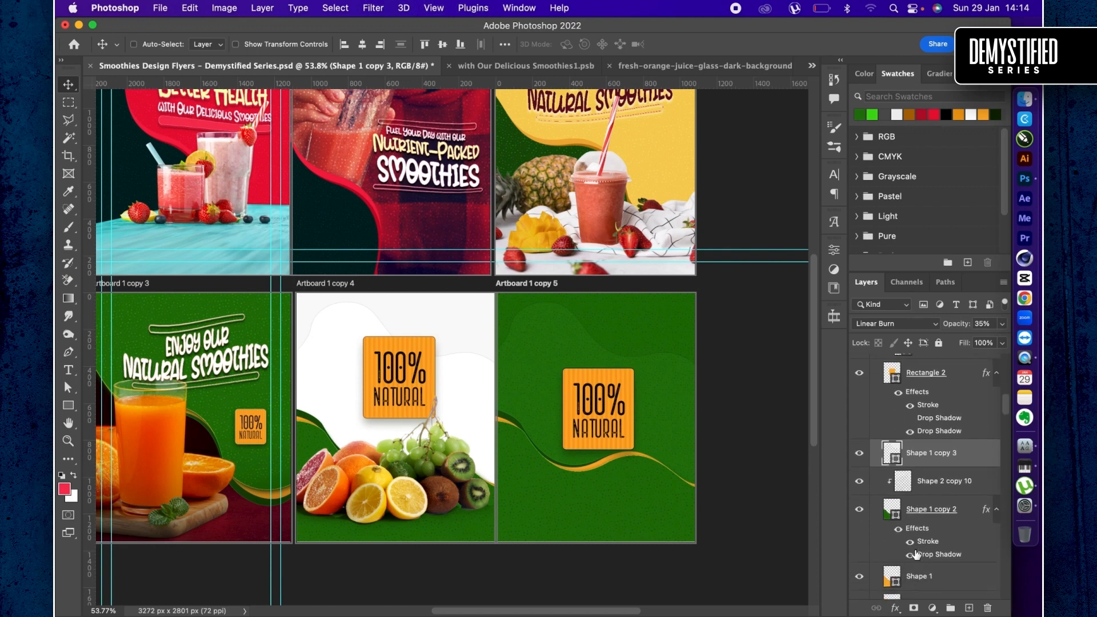
pyautogui.scroll(1, 893, 400)
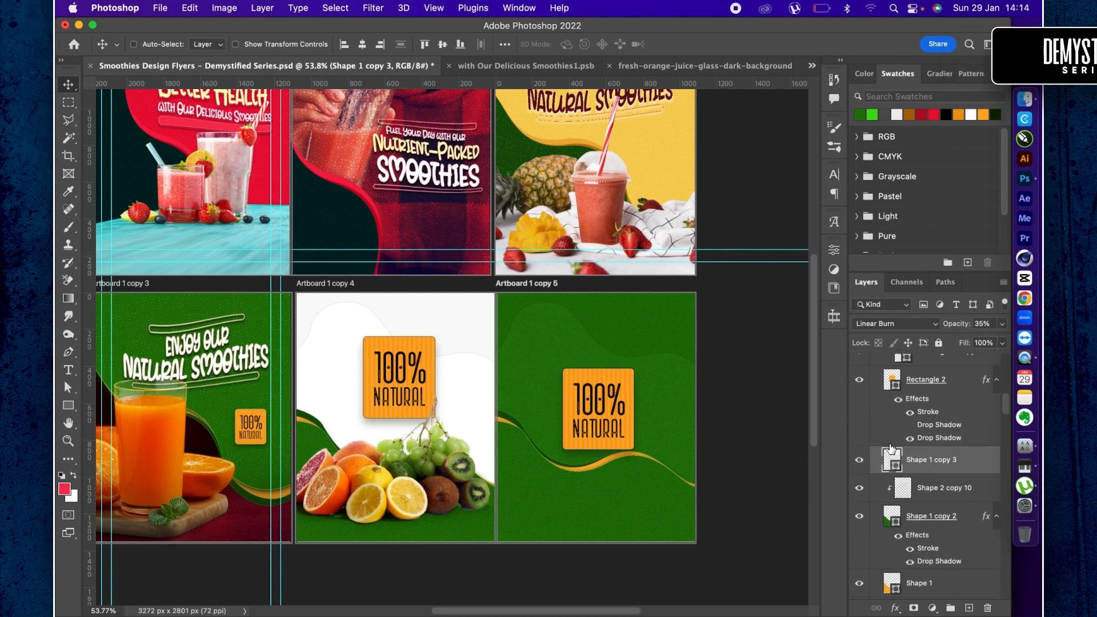
pyautogui.click(892, 393)
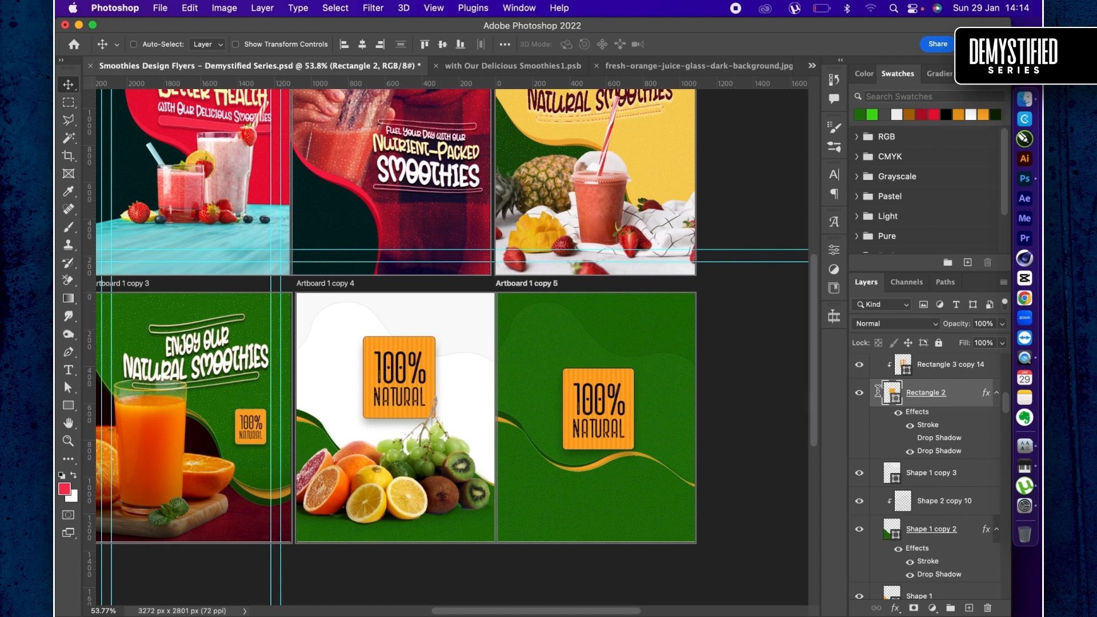
pyautogui.doubleClick(892, 393)
pyautogui.moveTo(722, 343); pyautogui.dragTo(652, 396)
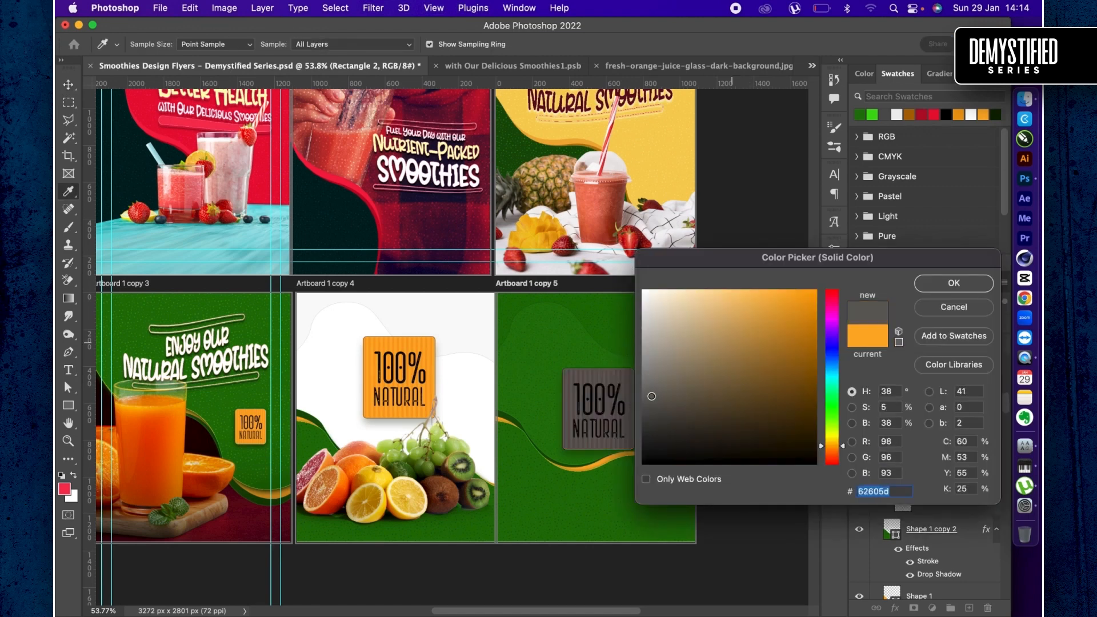
pyautogui.click(605, 305)
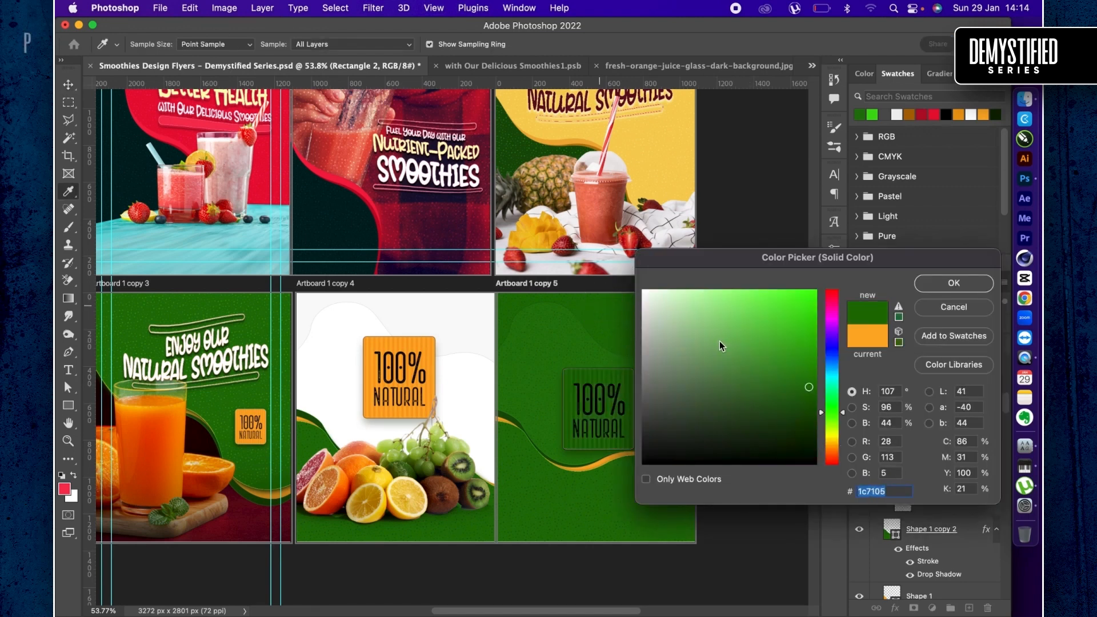
pyautogui.click(809, 405)
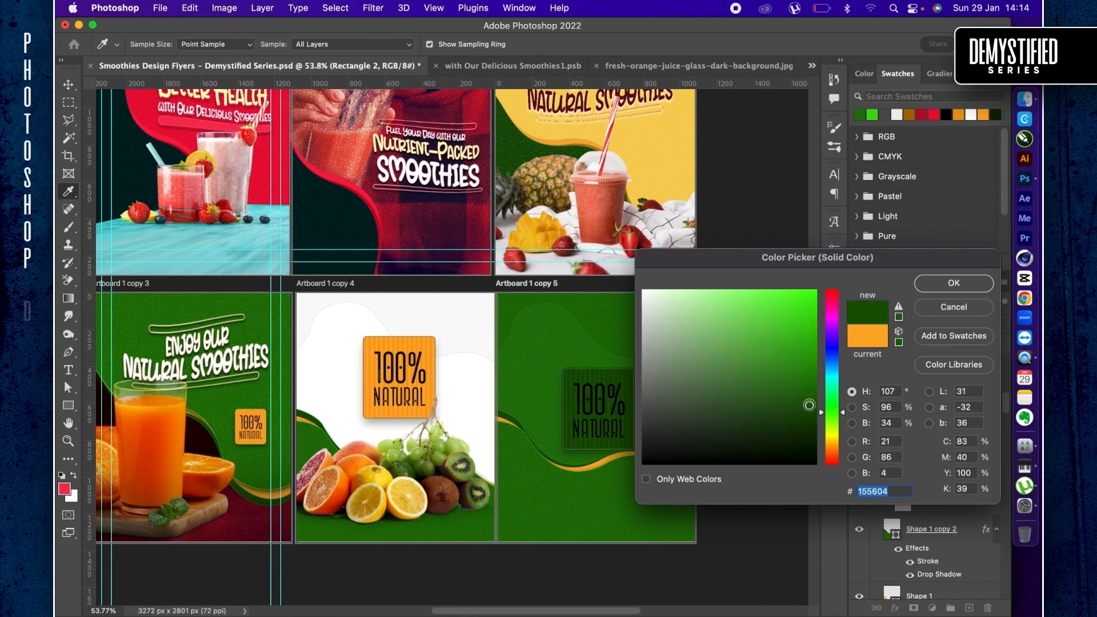
pyautogui.press('Return')
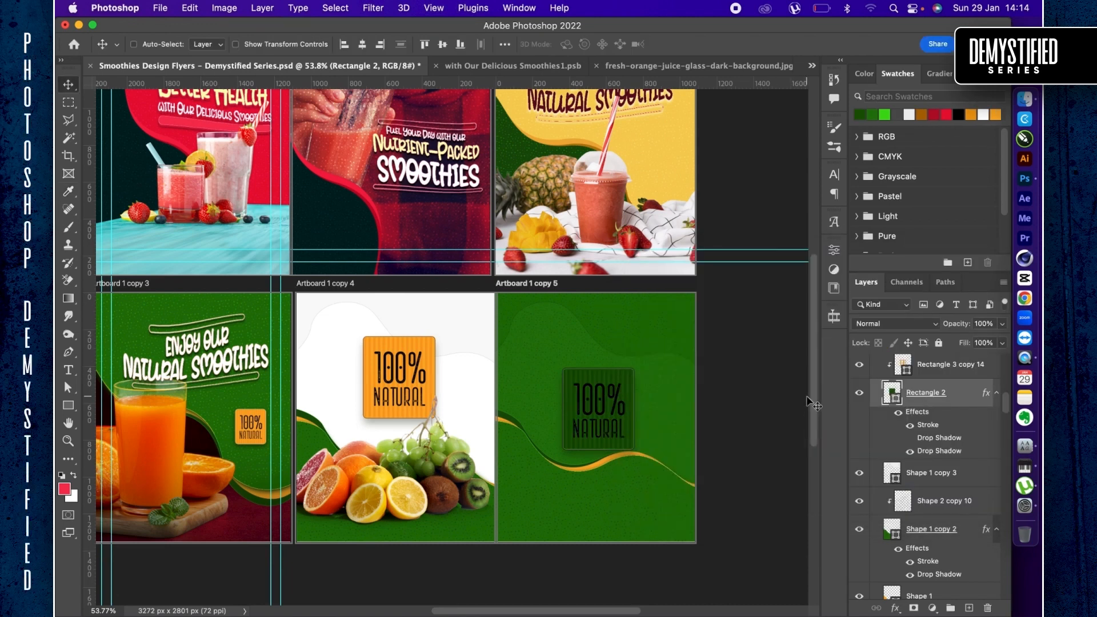
# - Recolour the badge's "natural" and "100%" text layers on Artboard 1 copy 5 to white
pyautogui.scroll(-5, 929, 432)
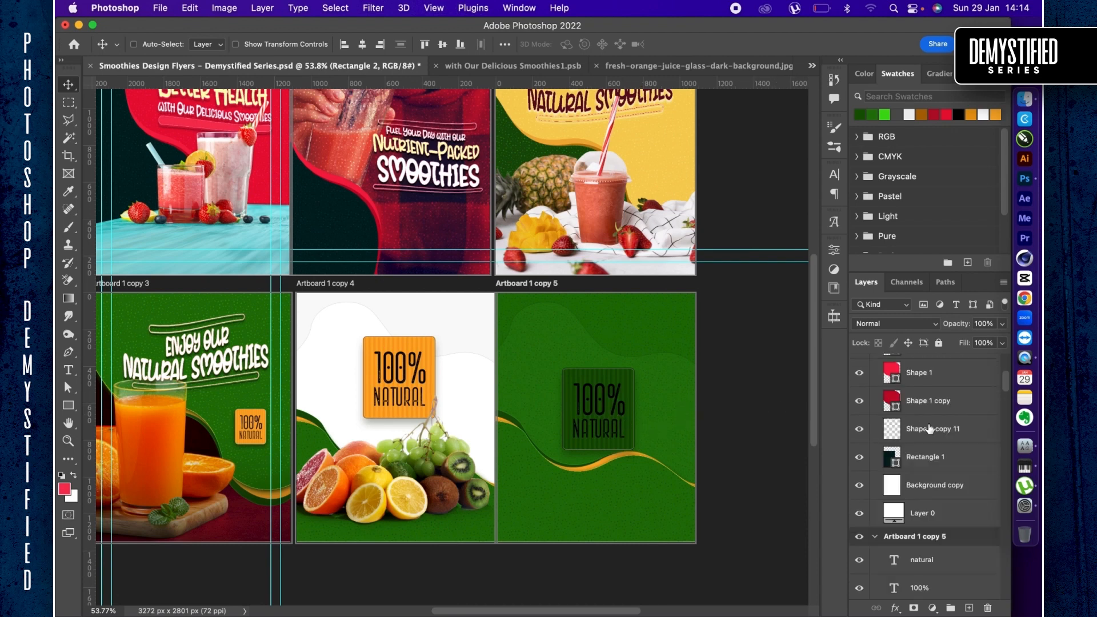
pyautogui.scroll(-3, 930, 429)
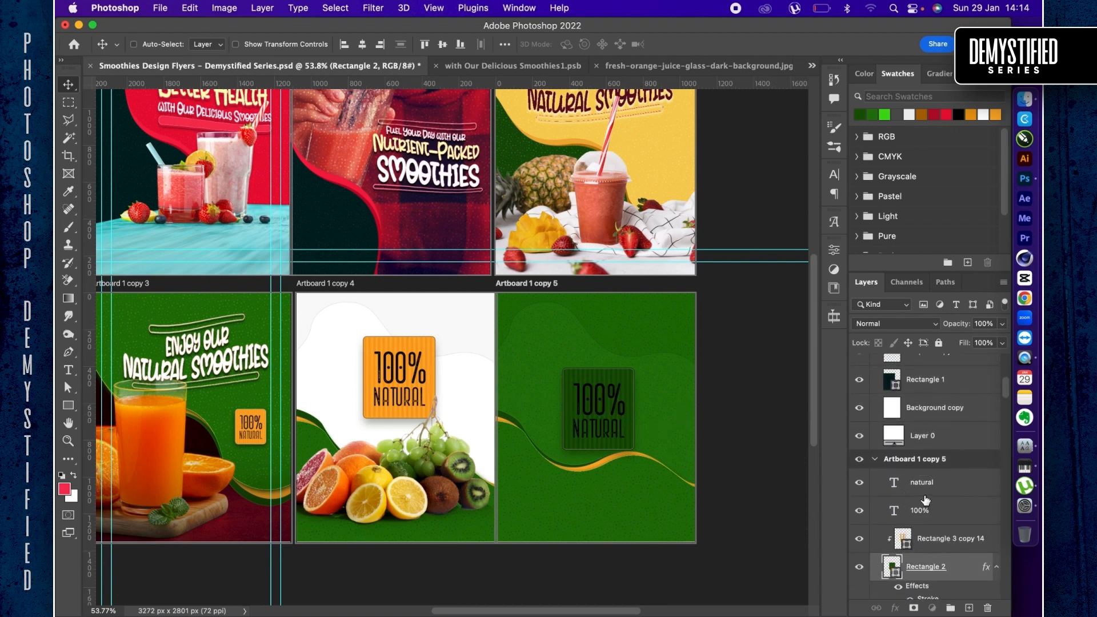
pyautogui.click(925, 495)
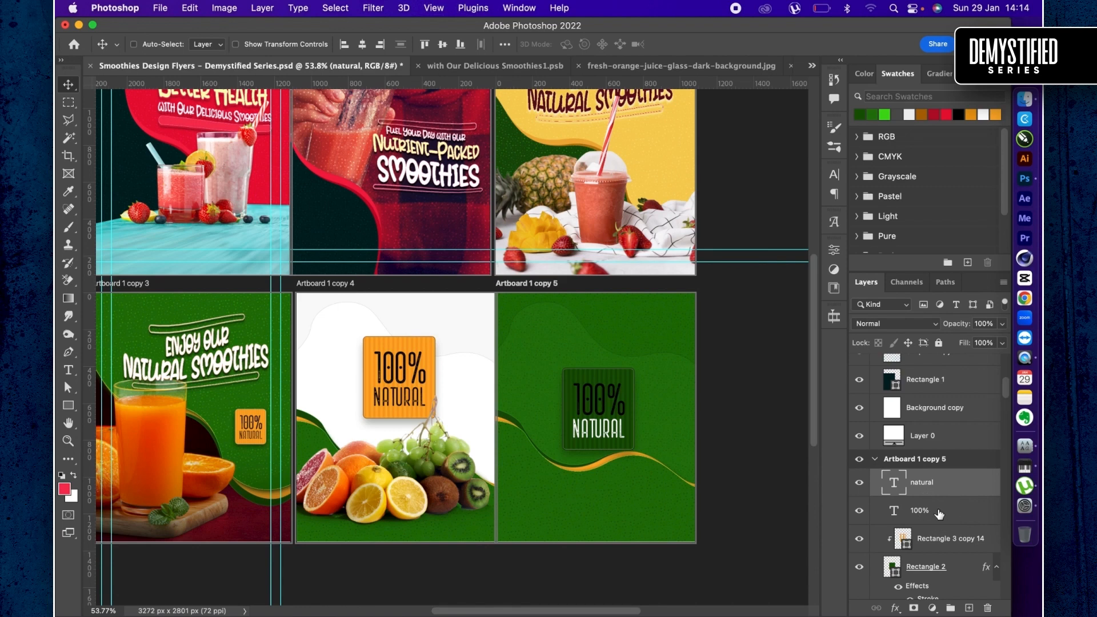
pyautogui.click(939, 514)
pyautogui.press('super+BackSpace')
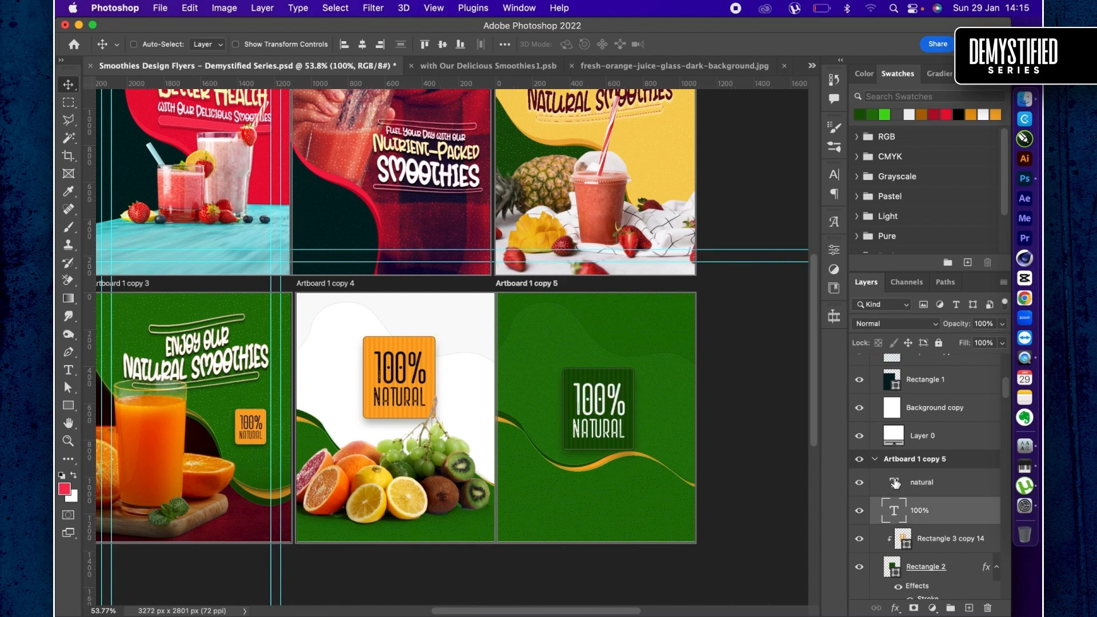
# - Change the stroke colour of the badge's Rectangle 2 on Artboard 1 copy 5 to bright orange #fd990c
pyautogui.scroll(-3, 924, 530)
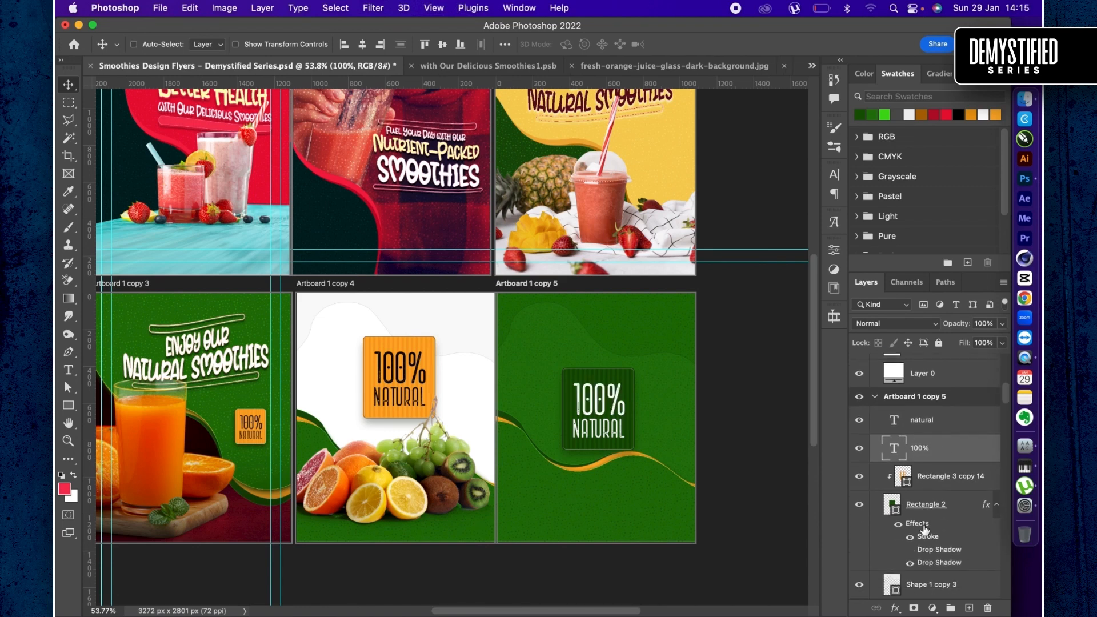
pyautogui.scroll(-3, 927, 551)
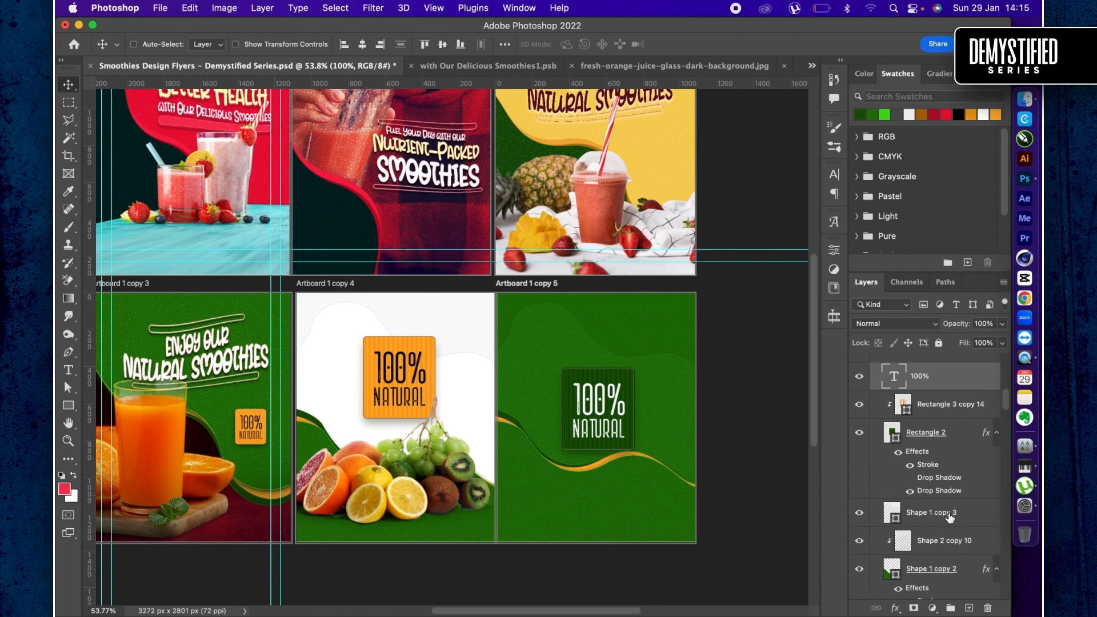
pyautogui.click(928, 466)
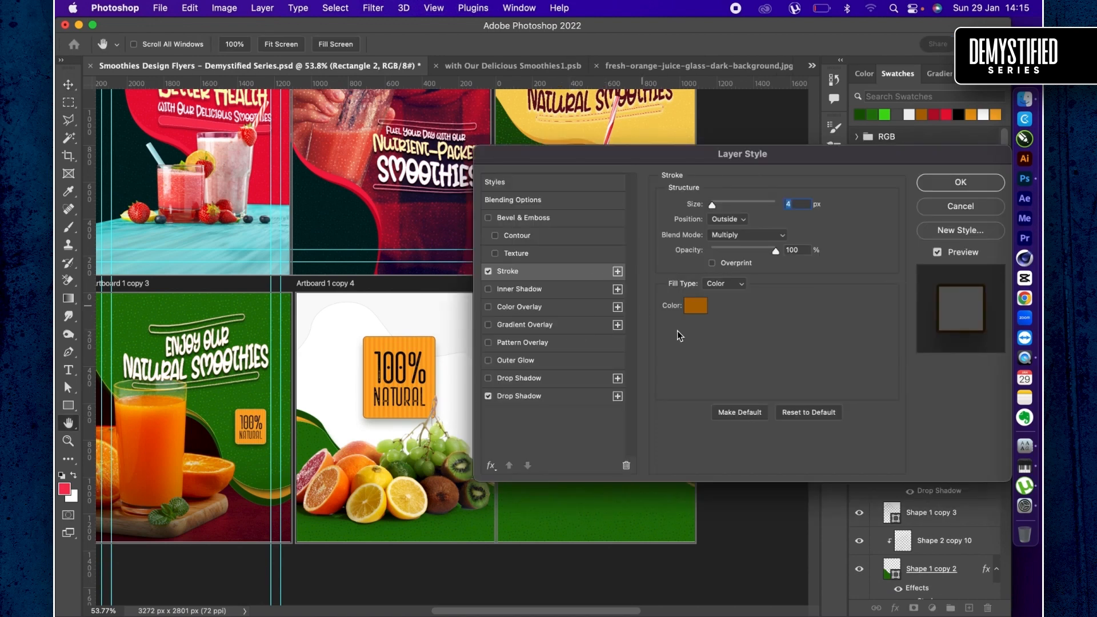
pyautogui.hscroll(4, 417, 313)
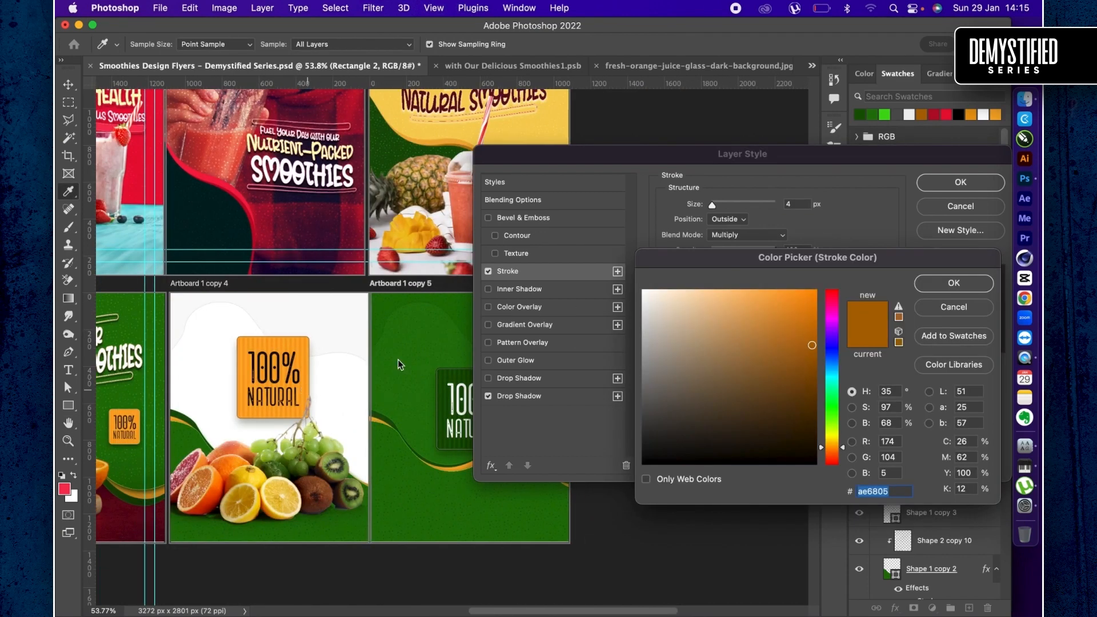
pyautogui.hscroll(2, 719, 324)
pyautogui.click(798, 309)
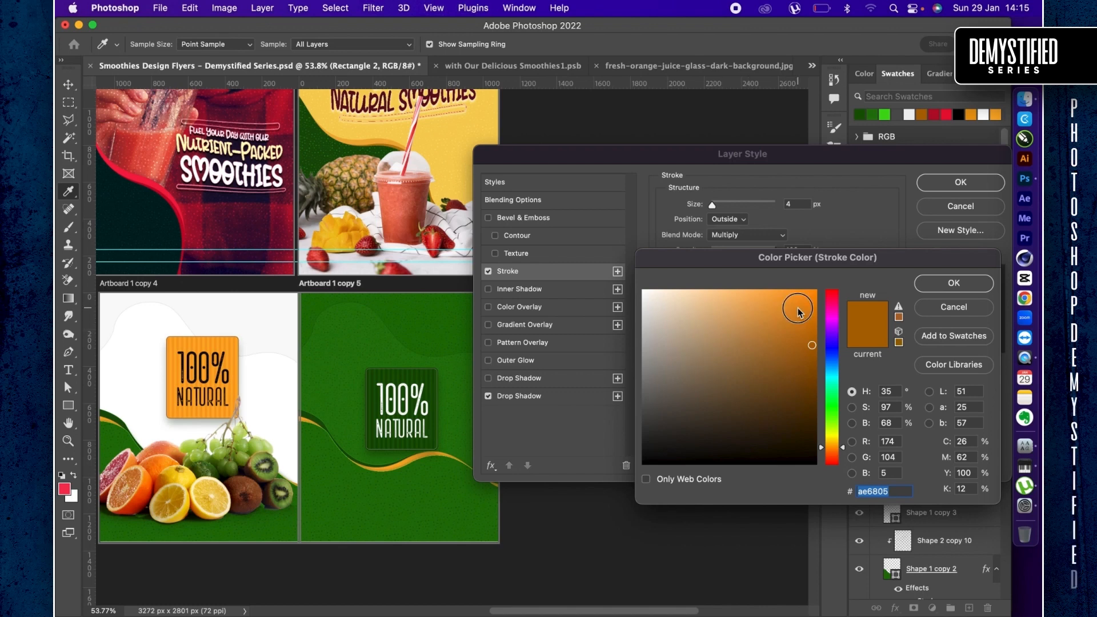
pyautogui.moveTo(798, 311); pyautogui.dragTo(808, 292)
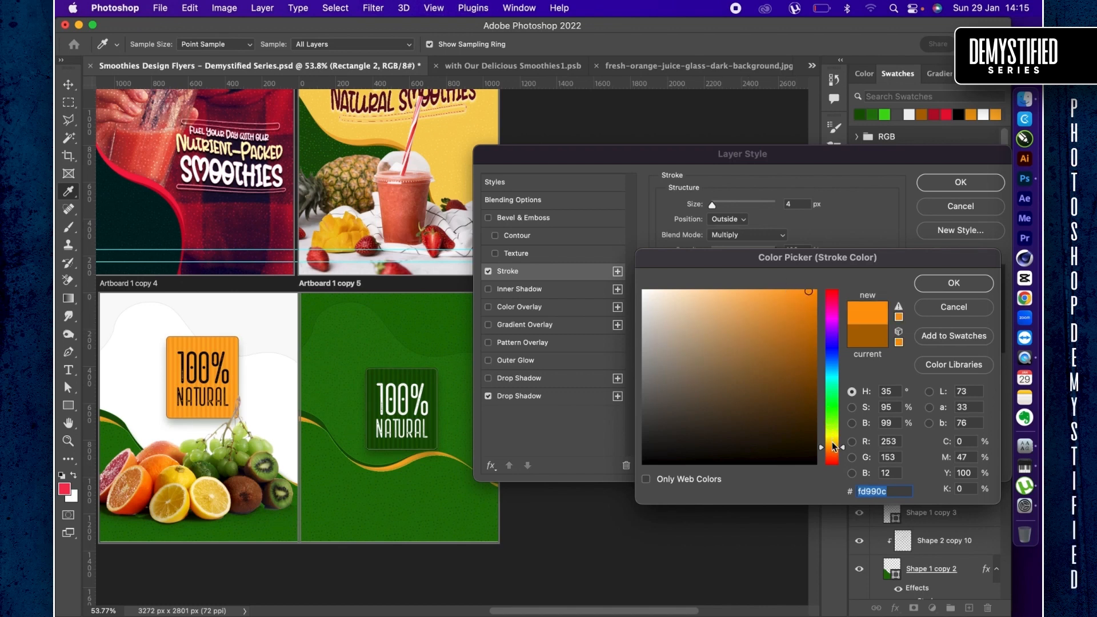
pyautogui.press('Return')
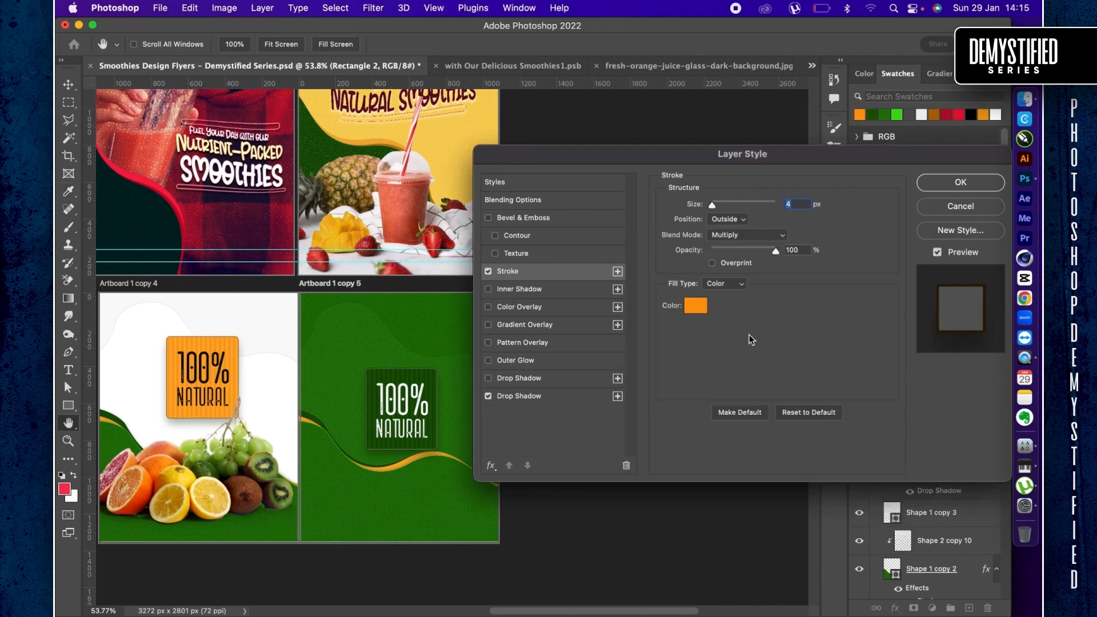
# - Set the Rectangle 2 stroke's blend mode to Normal and its size to 2 px, and apply the layer style
pyautogui.click(722, 235)
pyautogui.click(725, 188)
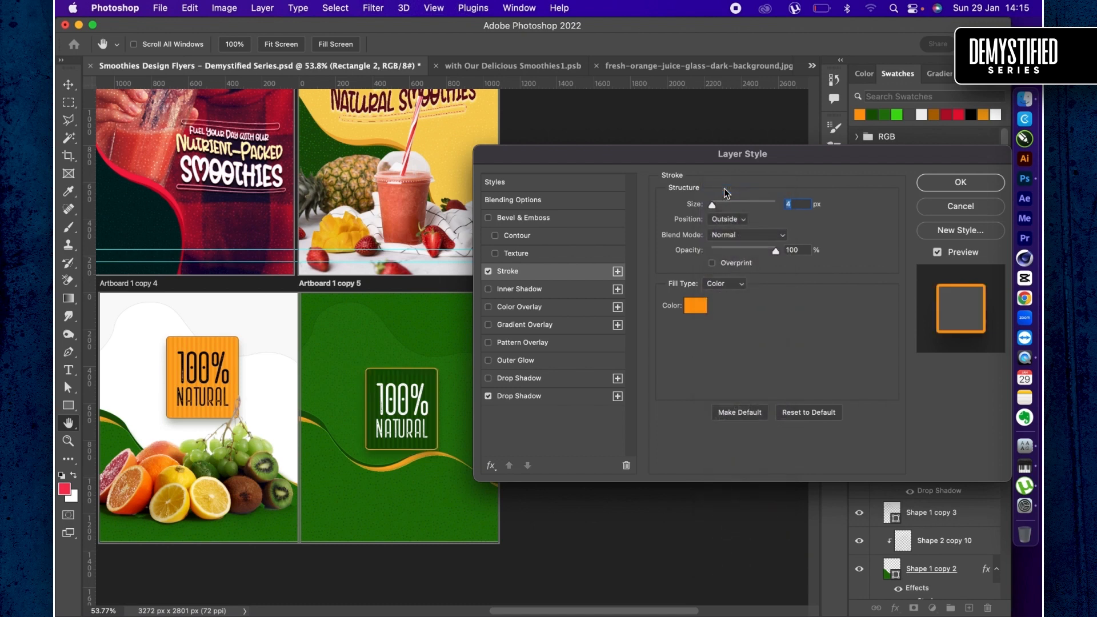
pyautogui.write('2')
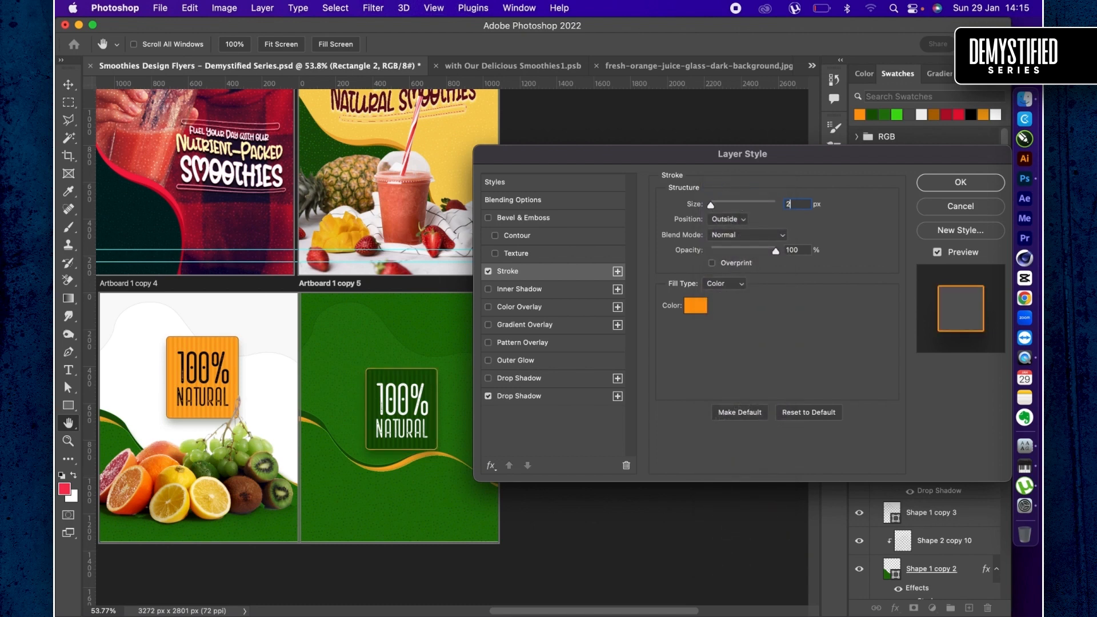
pyautogui.press('Return')
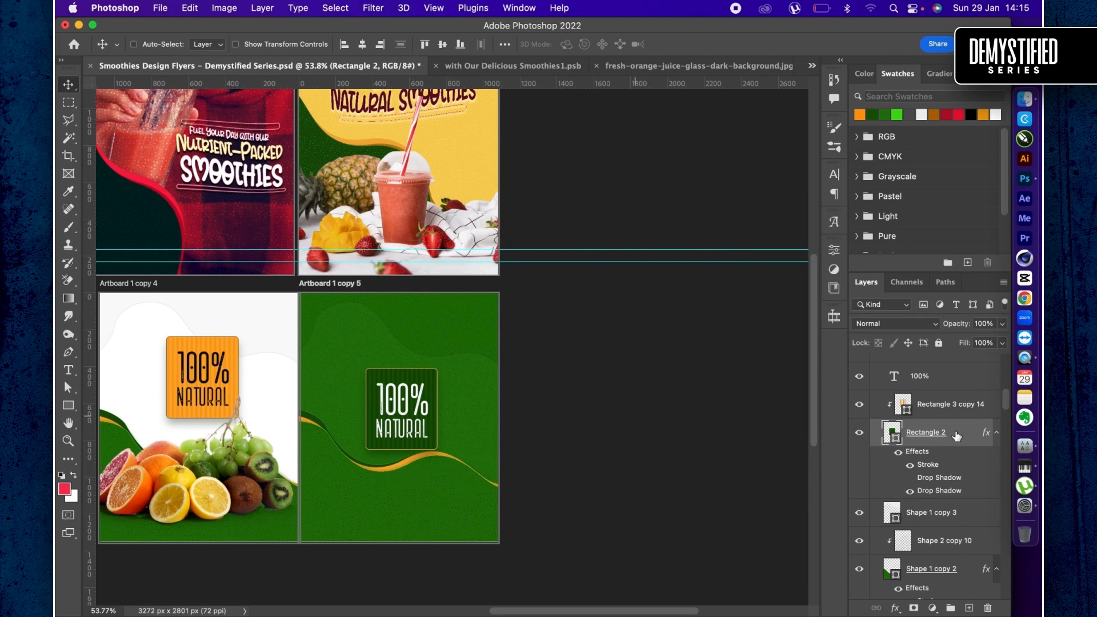
# - Select all the green badge's layers, from "natural" through Rectangle 2, and move the badge straight down over the wavy ribbon
pyautogui.scroll(2, 936, 439)
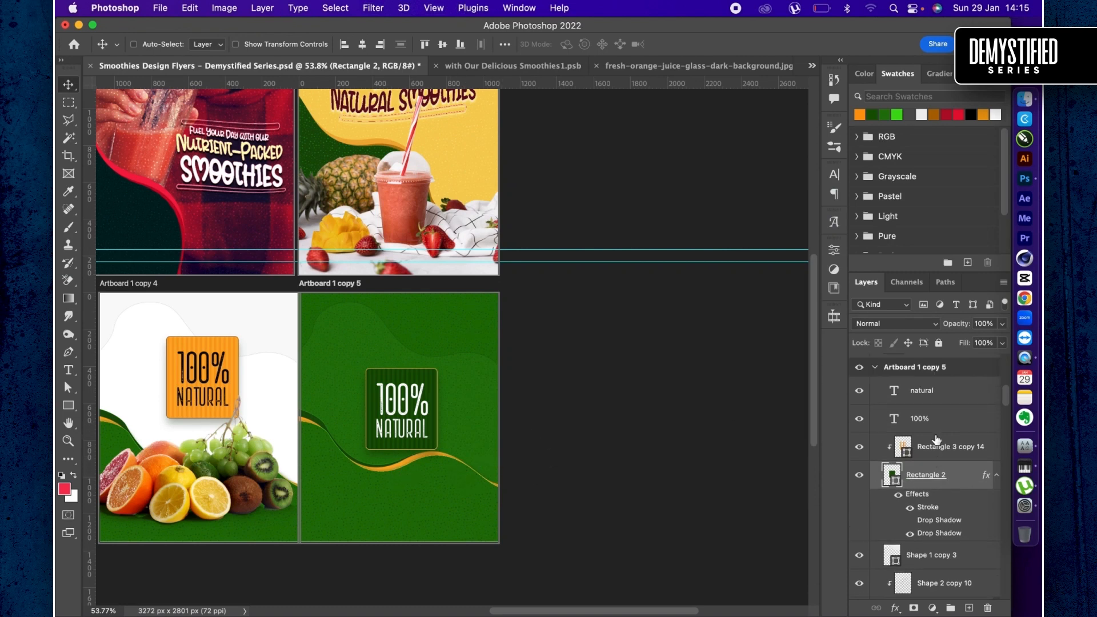
pyautogui.scroll(1, 927, 460)
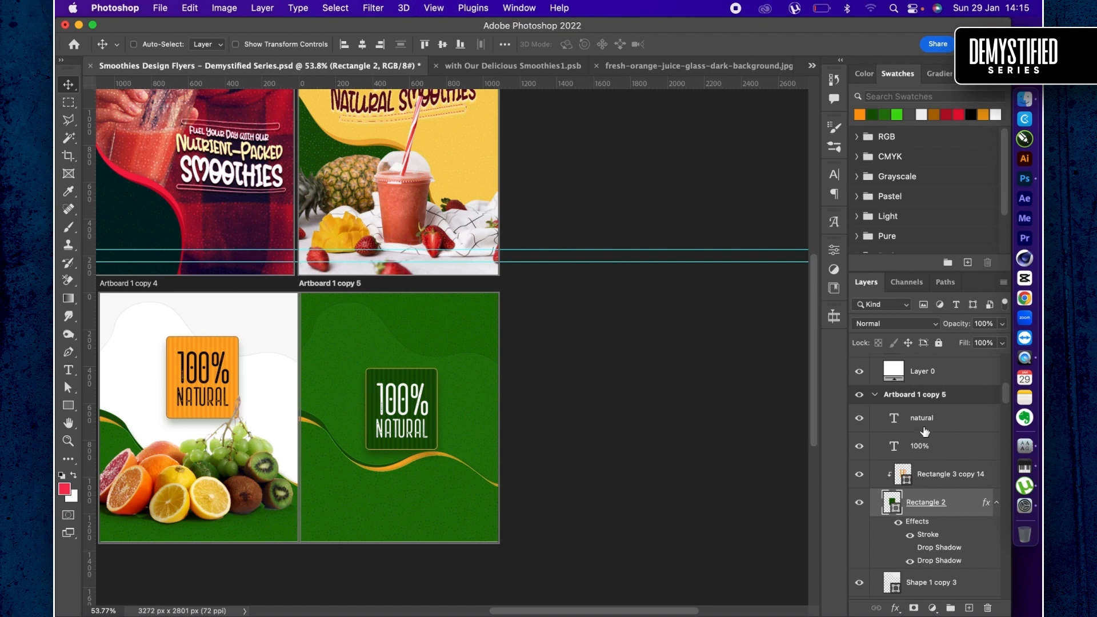
pyautogui.keyDown('shift'); pyautogui.click(937, 419); pyautogui.keyUp('shift')
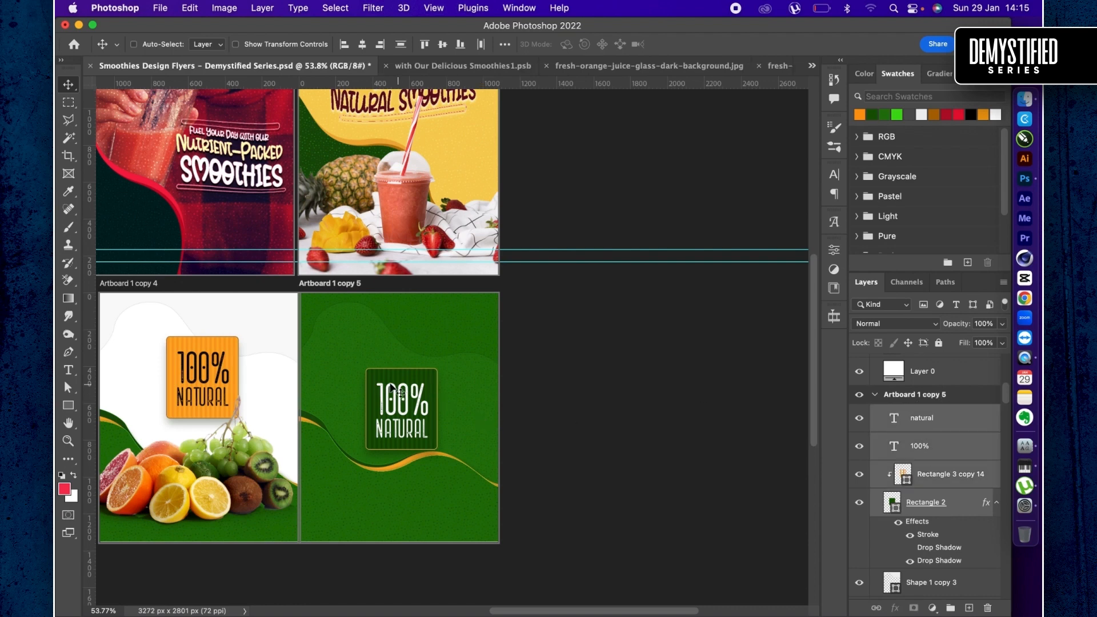
pyautogui.moveTo(390, 384); pyautogui.dragTo(390, 437)
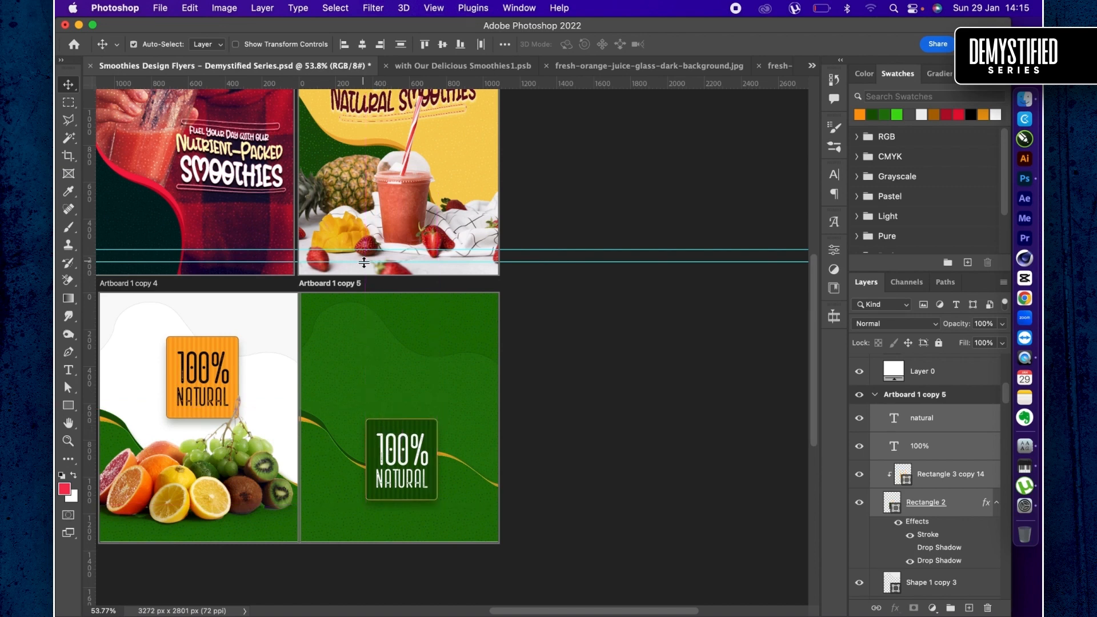
# - Copy the "Enjoy Our Natural Smoothies" headline from Artboard 1 copy 3 onto the green Artboard 1 copy 5, above the badge
pyautogui.press('super+minus')
pyautogui.press('super+minus')
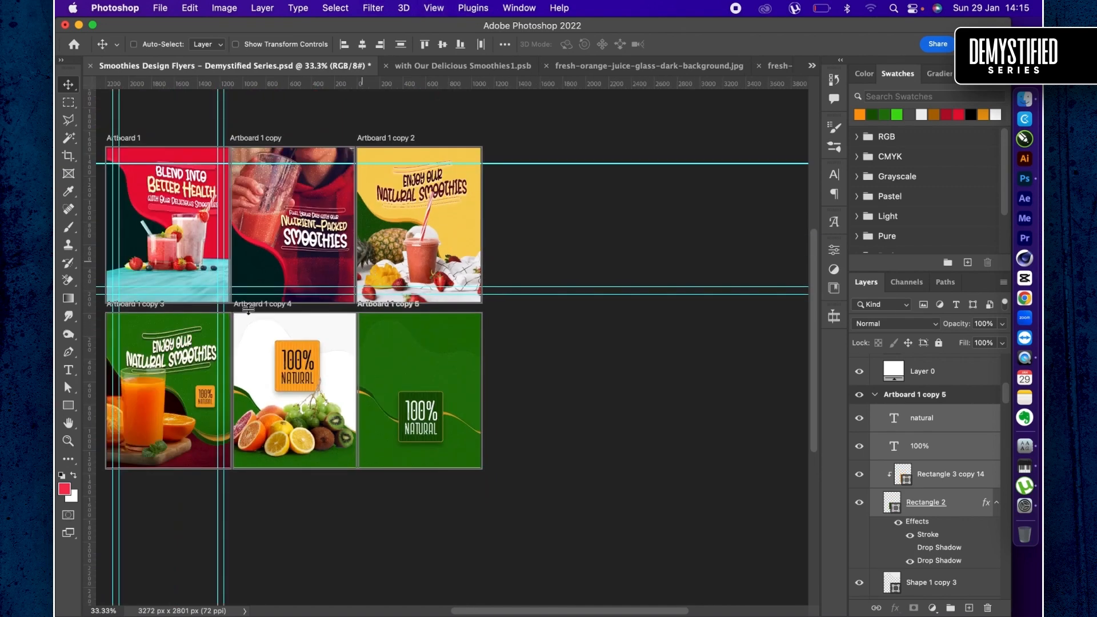
pyautogui.click(165, 363)
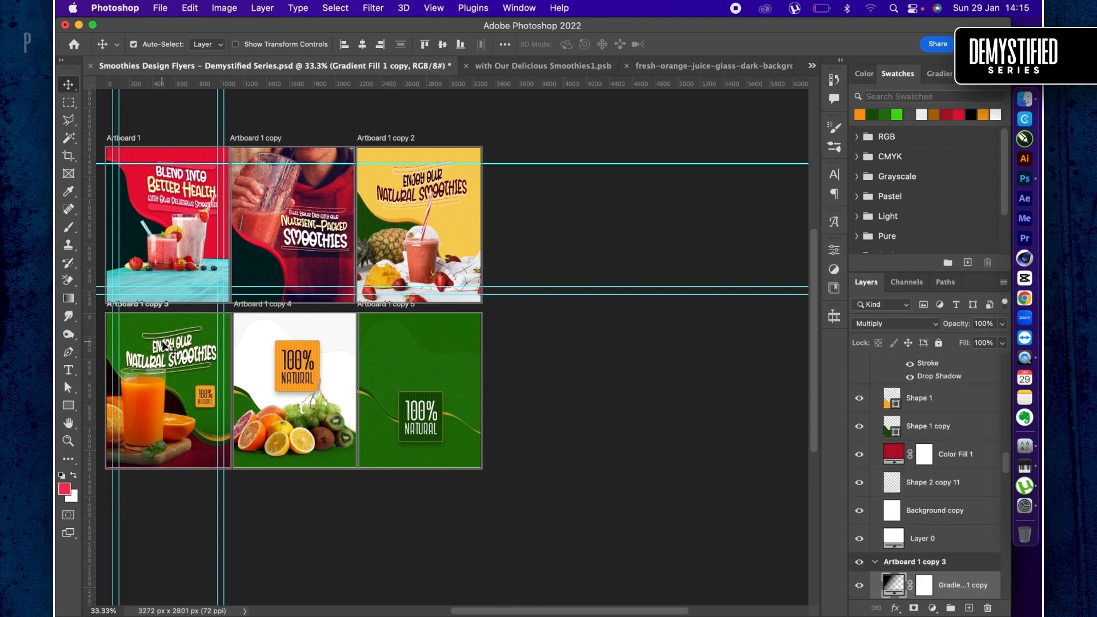
pyautogui.rightClick(165, 346)
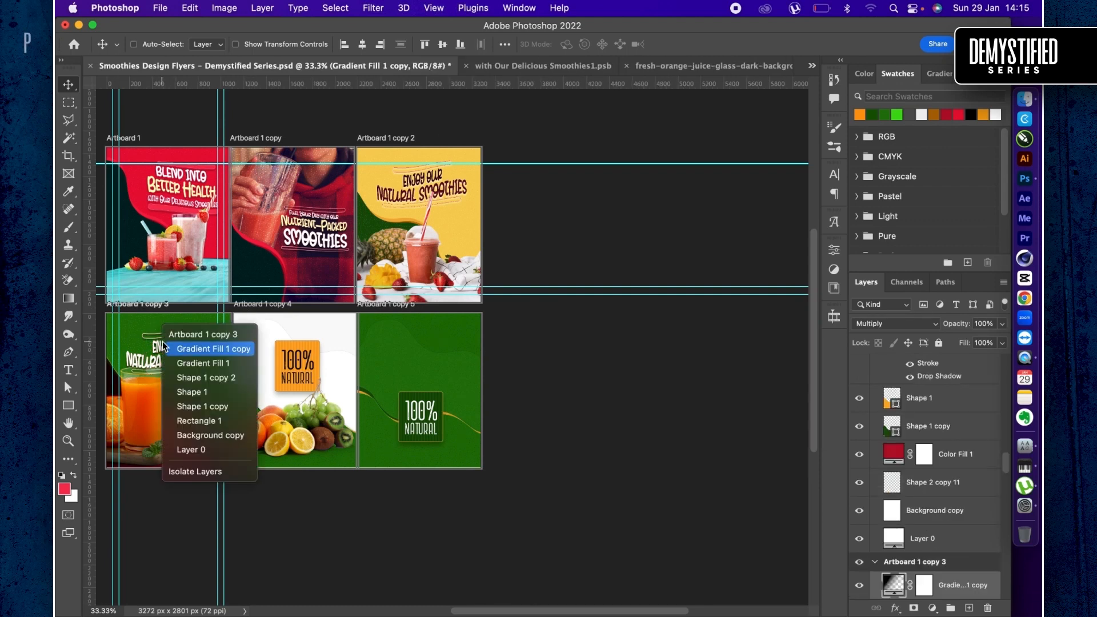
pyautogui.click(158, 386)
pyautogui.scroll(-6, 928, 558)
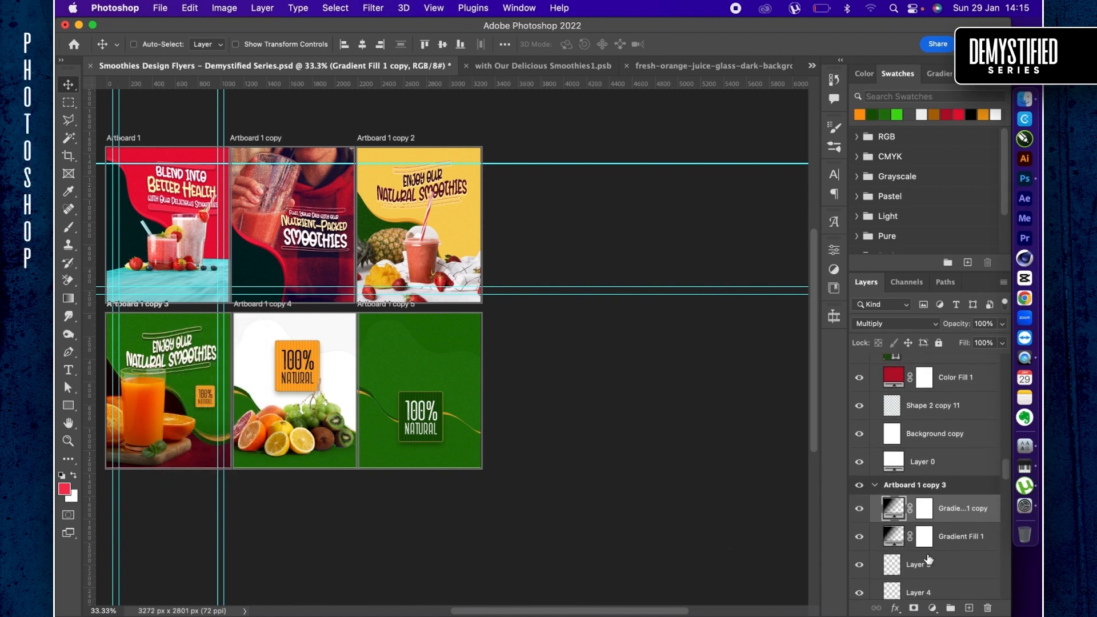
pyautogui.click(929, 557)
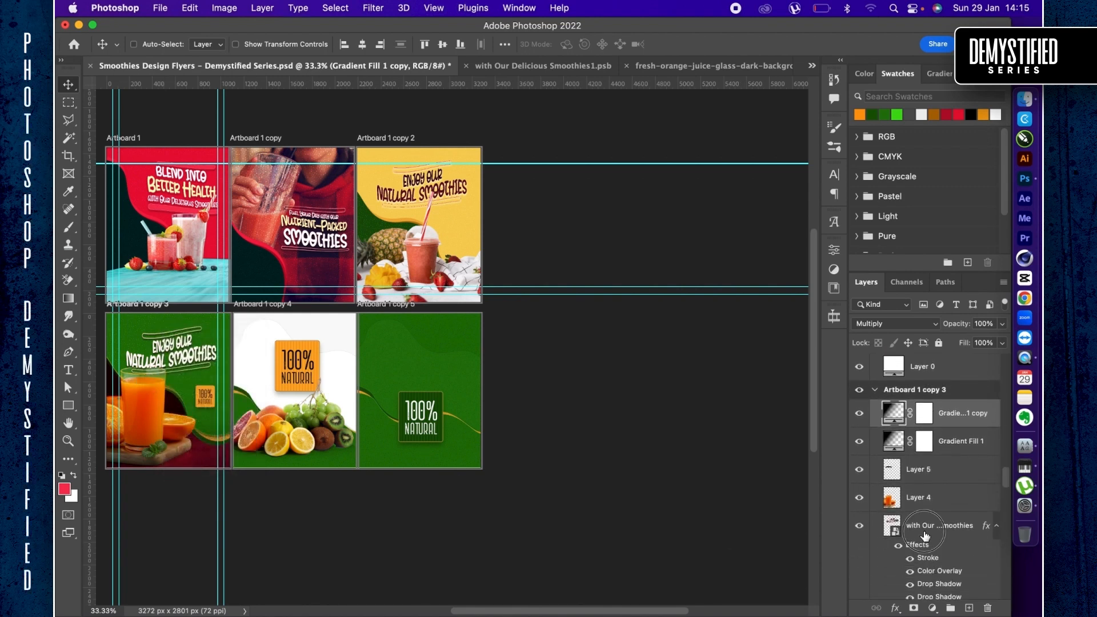
pyautogui.moveTo(164, 345); pyautogui.dragTo(412, 359)
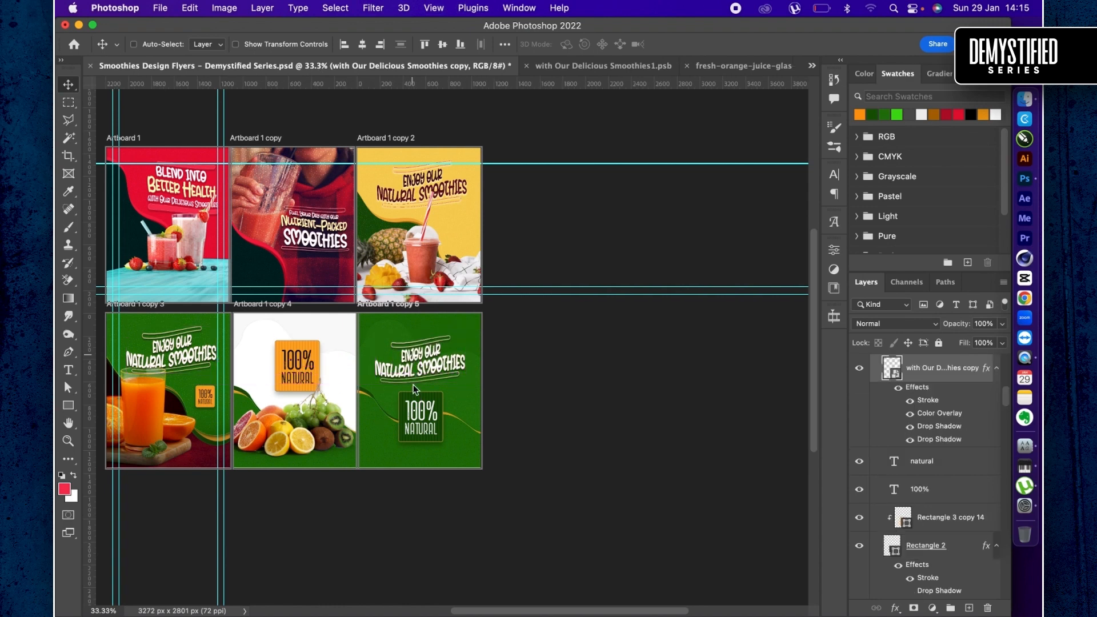
# - Select the green badge's layers from "natural" through Rectangle 2 and scale the badge down around its centre
pyautogui.press('super+equal')
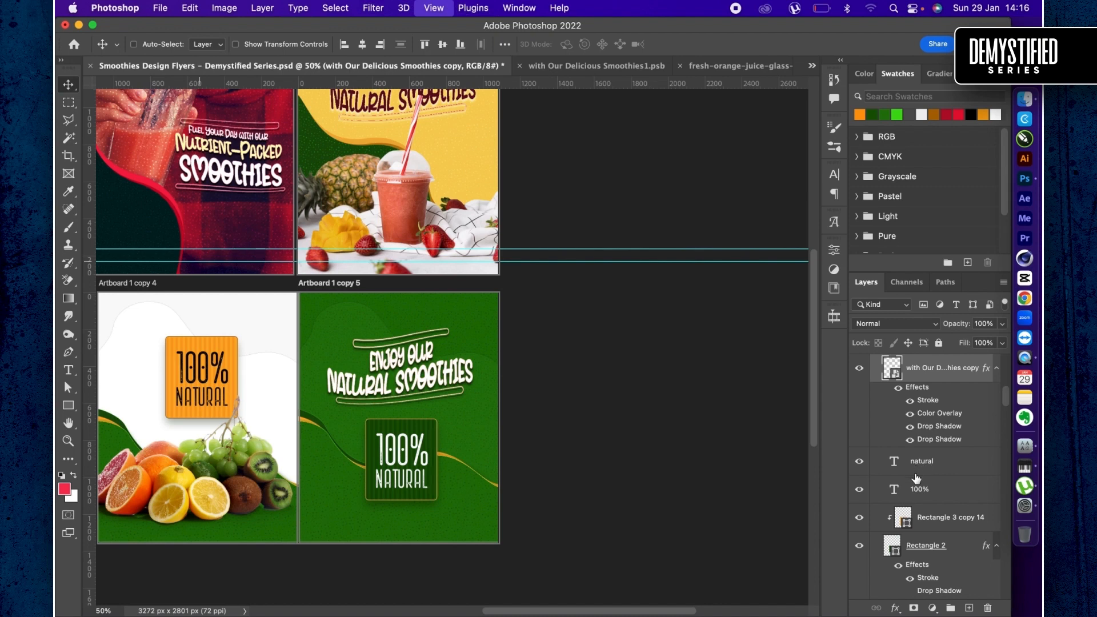
pyautogui.press('super+equal')
pyautogui.click(916, 516)
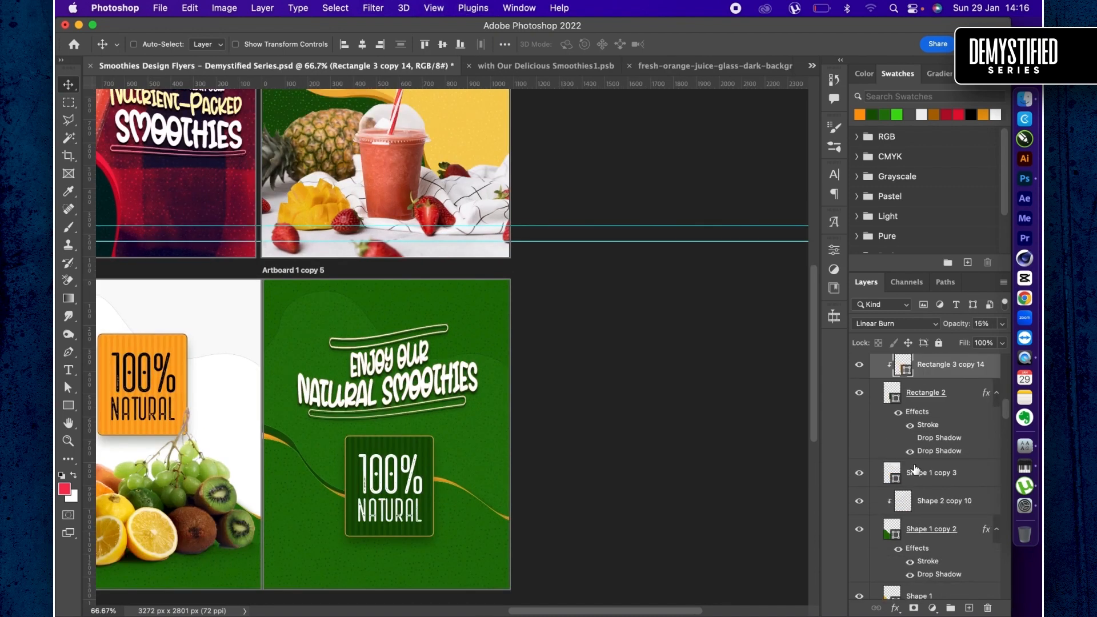
pyautogui.scroll(4, 916, 474)
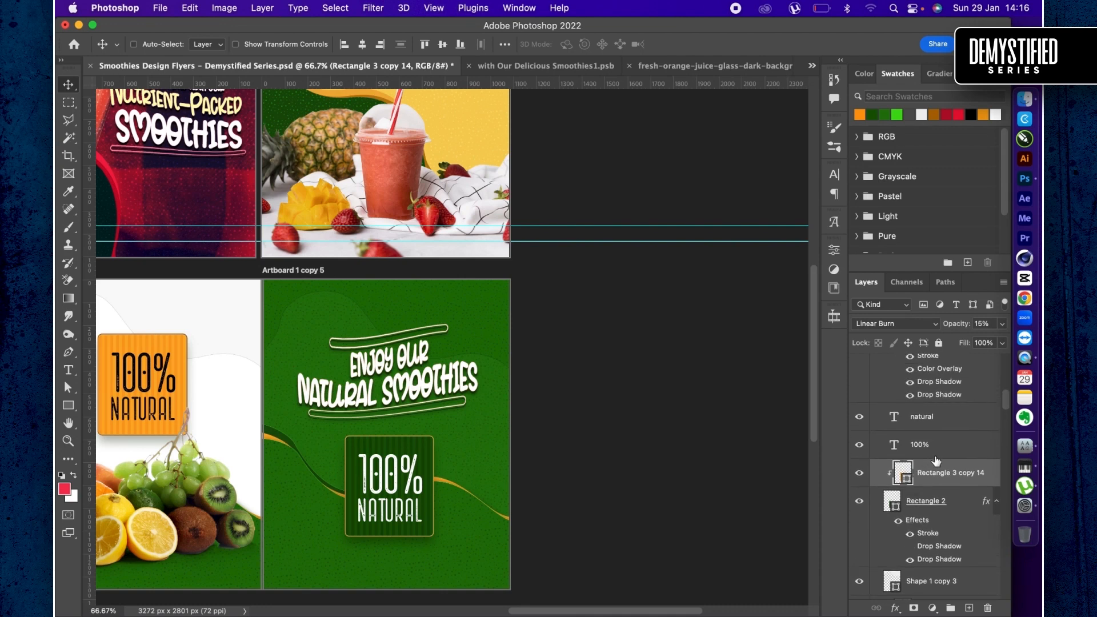
pyautogui.click(916, 419)
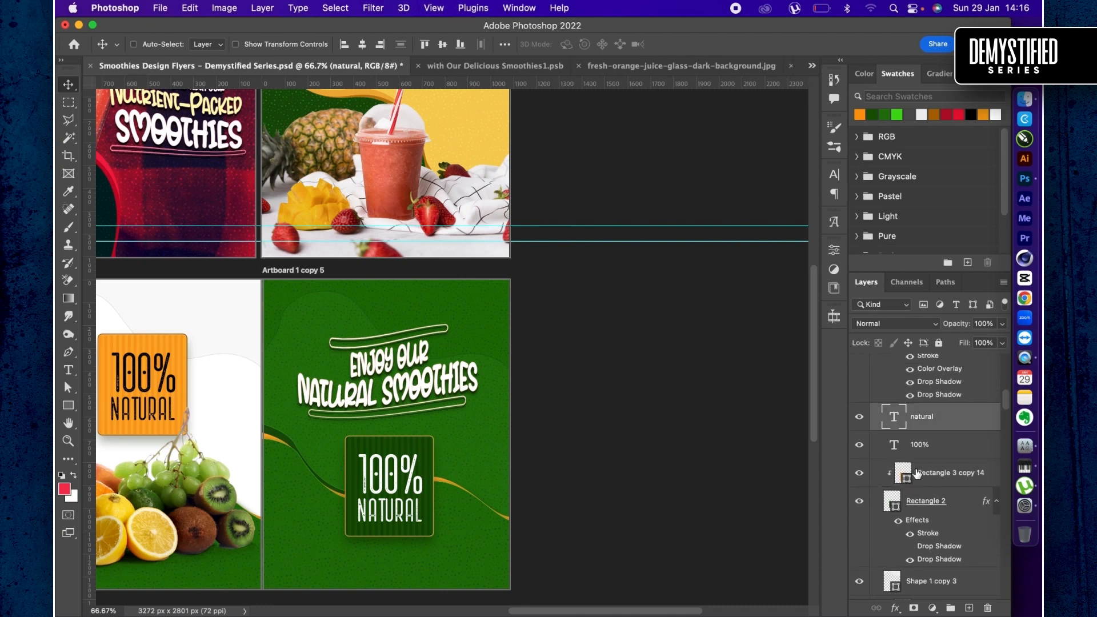
pyautogui.keyDown('shift'); pyautogui.click(920, 507); pyautogui.keyUp('shift')
pyautogui.press('super+t')
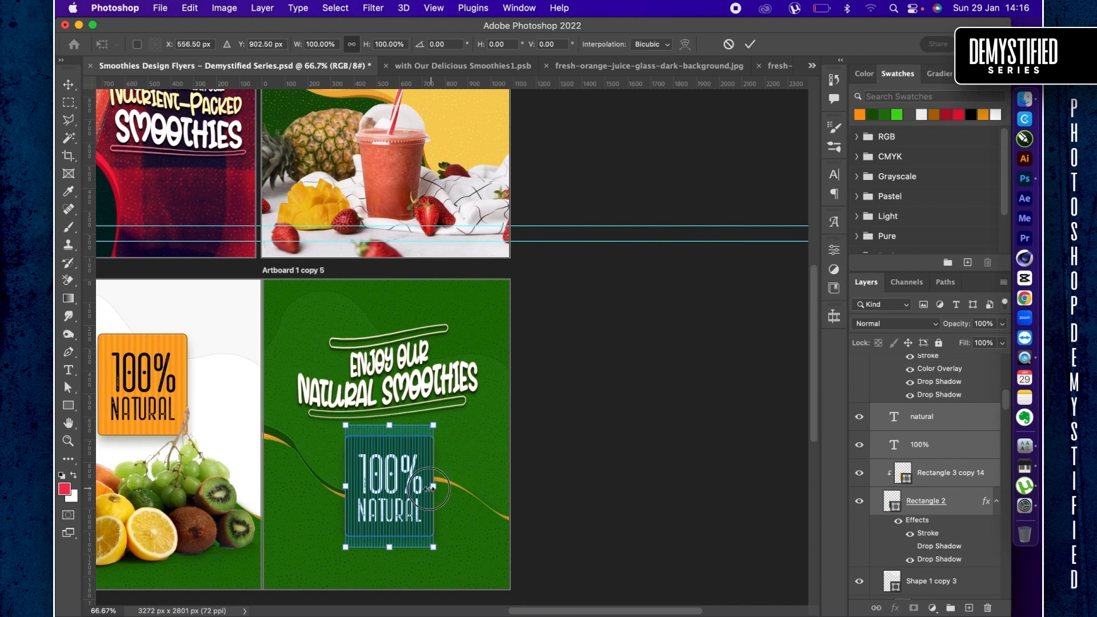
pyautogui.moveTo(432, 488); pyautogui.dragTo(418, 494)
pyautogui.press('Return')
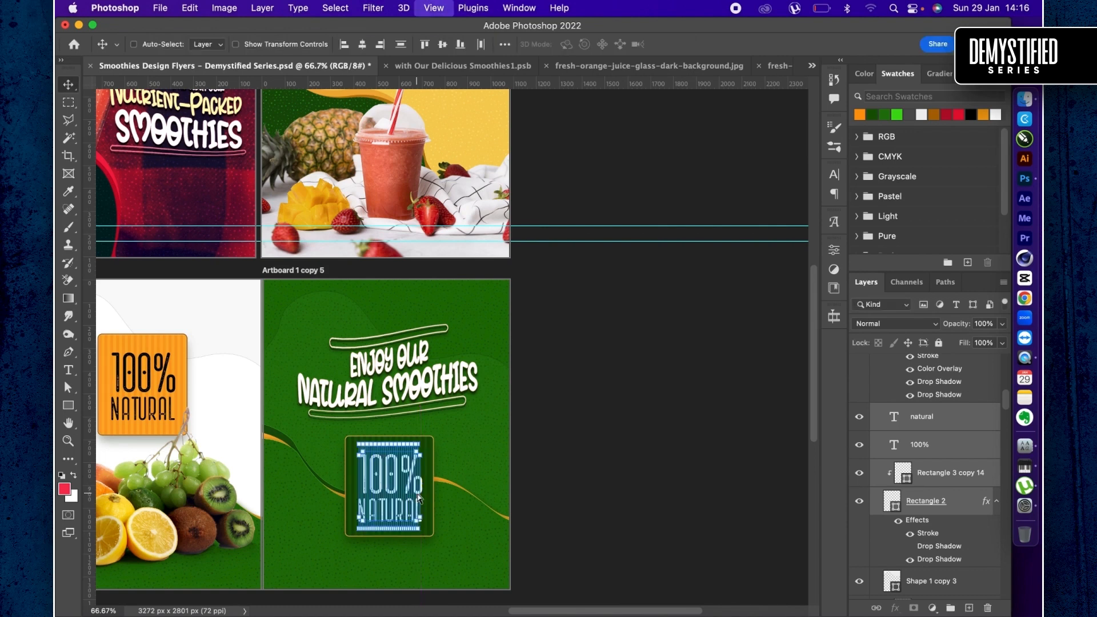
# - Move the "Enjoy Our Natural Smoothies" headline on Artboard 1 copy 5 slightly down, closer to the badge
pyautogui.press('super+0')
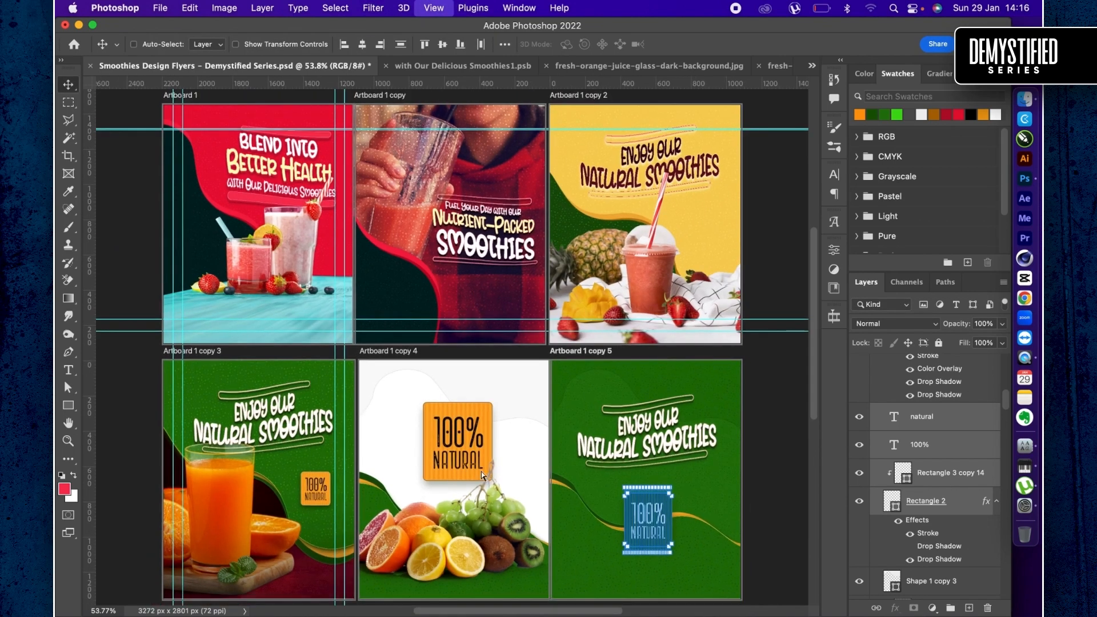
pyautogui.press('super+minus')
pyautogui.press('super+minus')
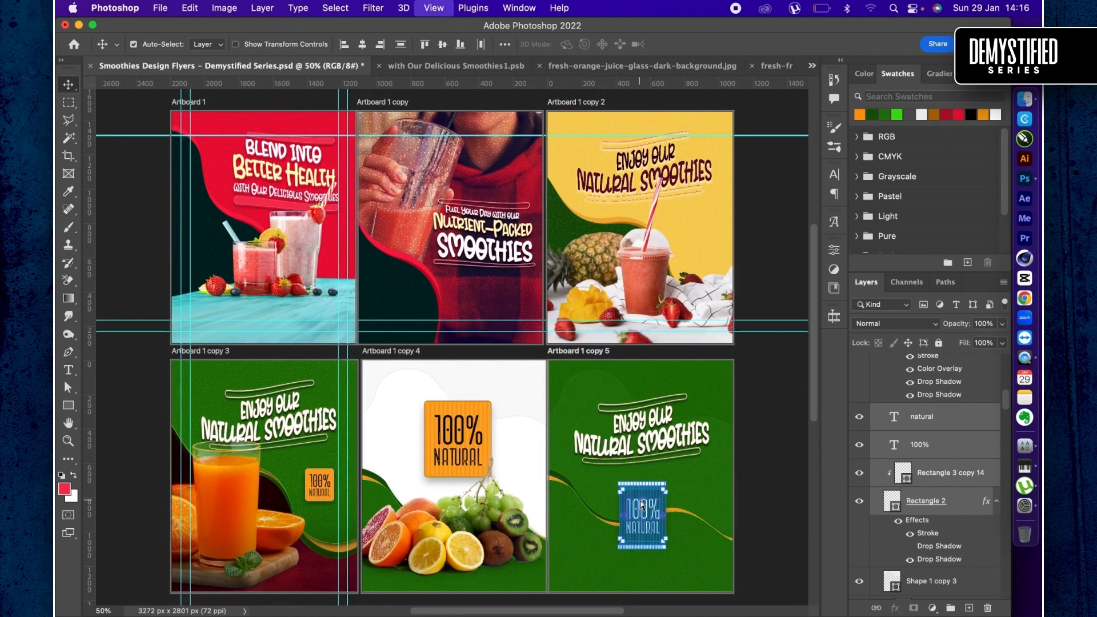
pyautogui.hotkey('shift', 'v')
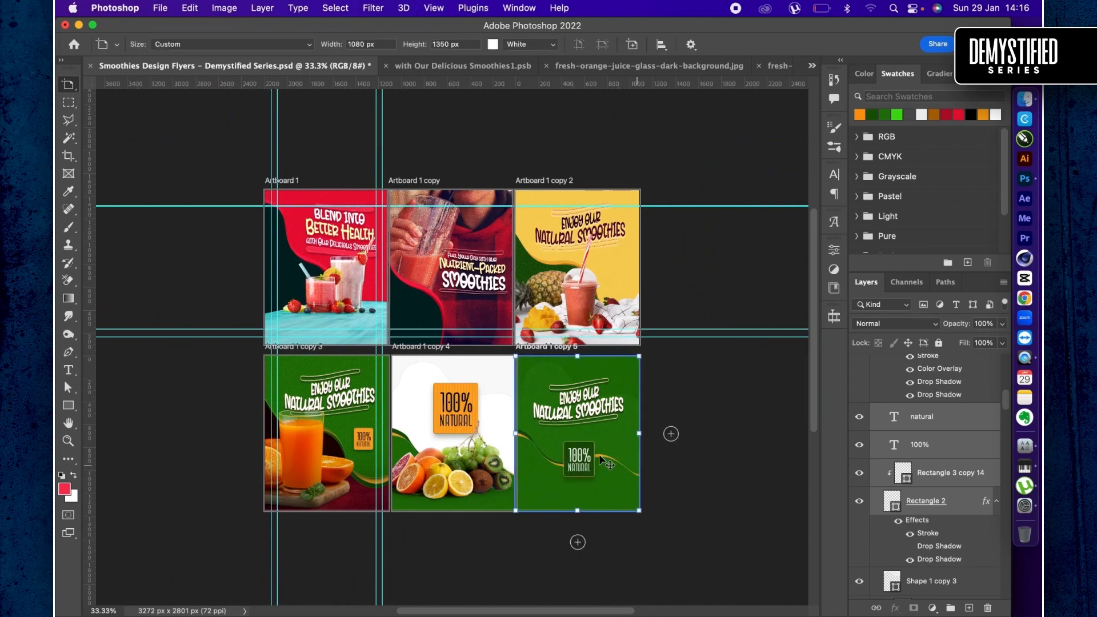
pyautogui.click(586, 459)
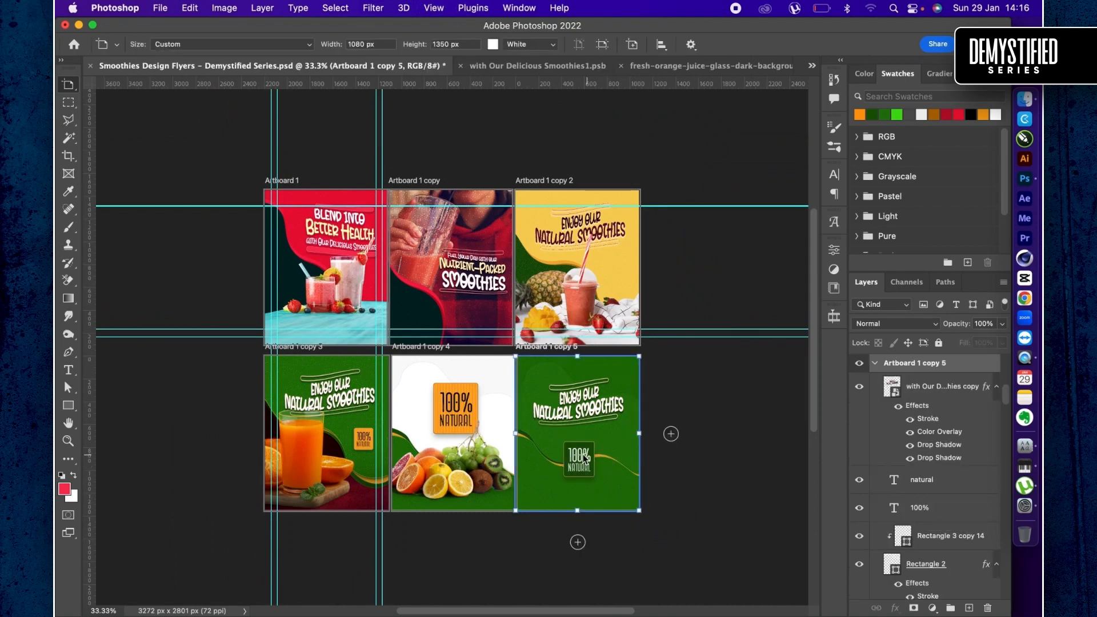
pyautogui.click(923, 387)
pyautogui.moveTo(595, 392); pyautogui.dragTo(585, 404)
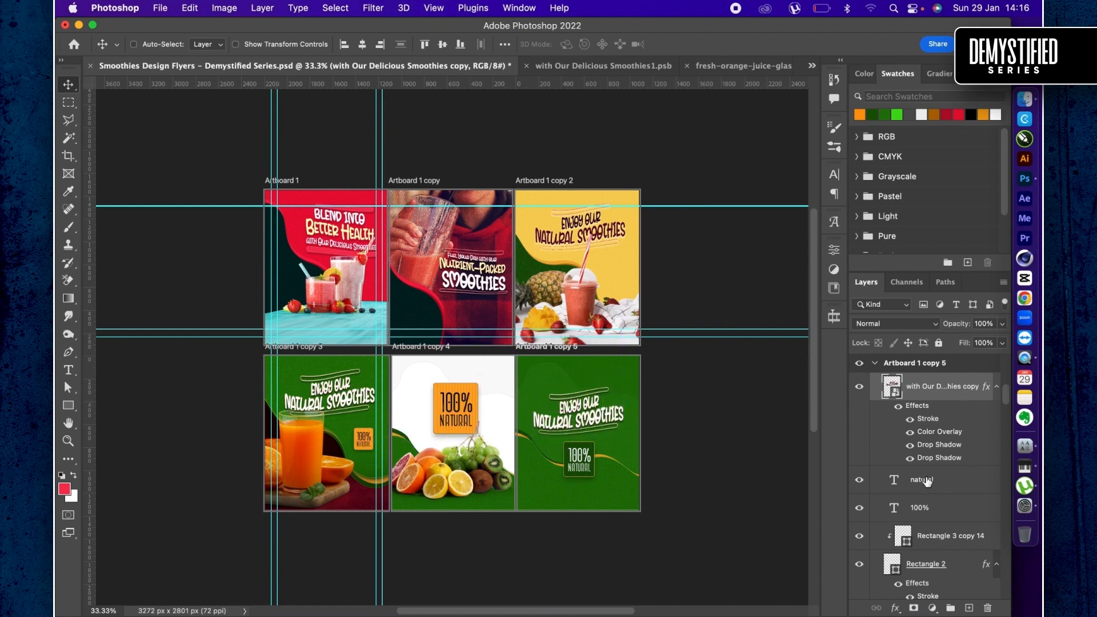
# - Nudge the headline down, and shift the badge and ribbon layers, from "natural" through Shape 1 copy, slightly down on Artboard 1 copy 5
pyautogui.hotkey('shift', 'Down')
pyautogui.hotkey('shift', 'Down')
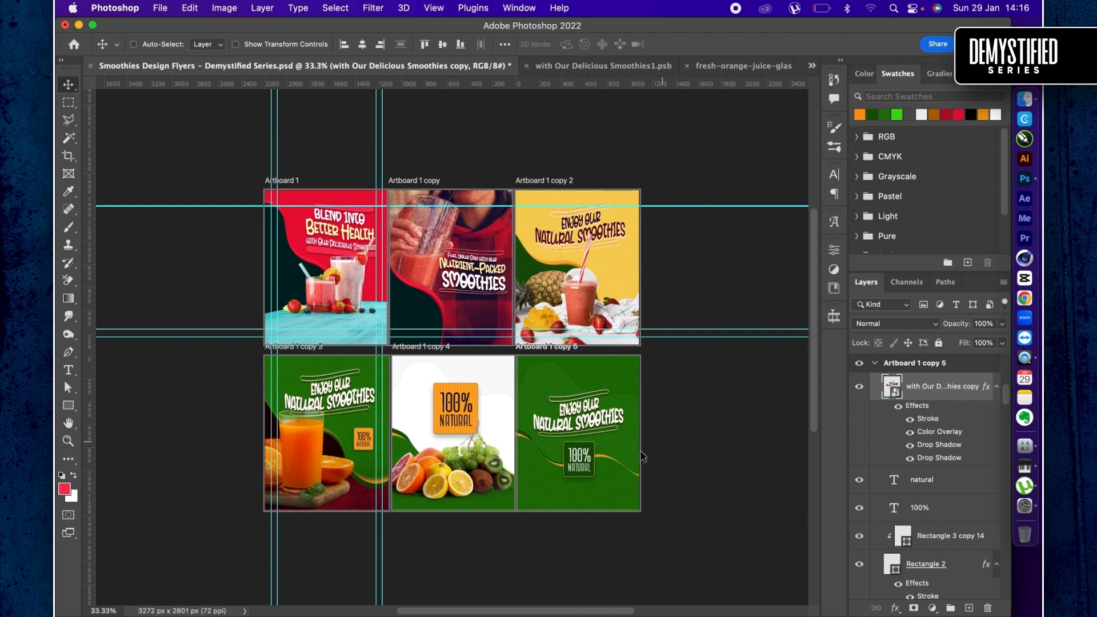
pyautogui.keyDown('super'); pyautogui.click(926, 482); pyautogui.keyUp('super')
pyautogui.click(926, 482)
pyautogui.scroll(-4, 927, 485)
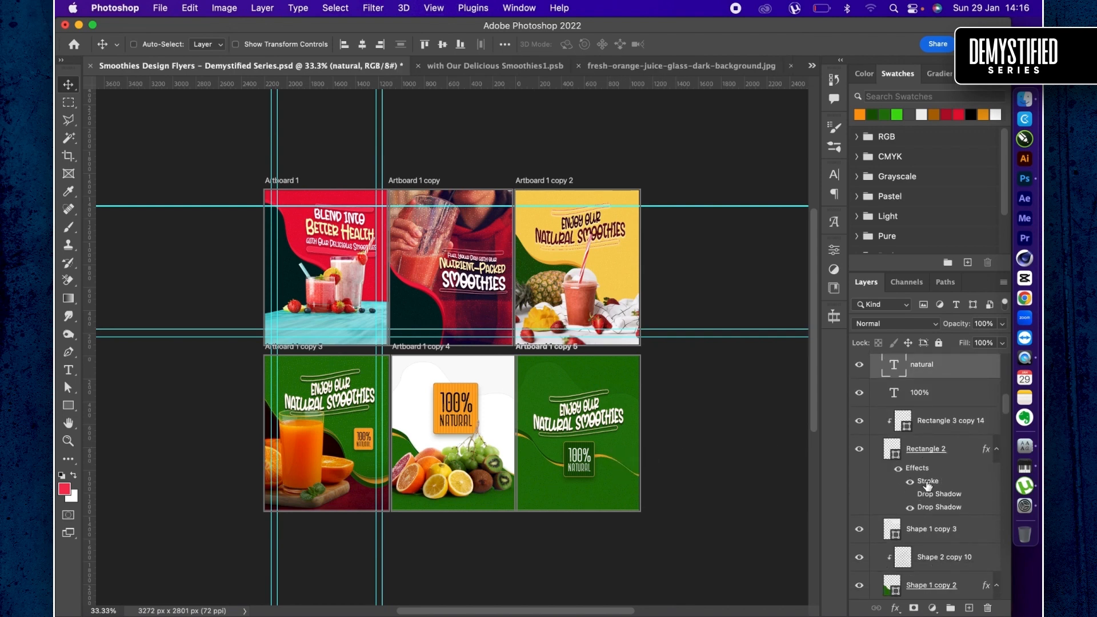
pyautogui.scroll(-4, 919, 568)
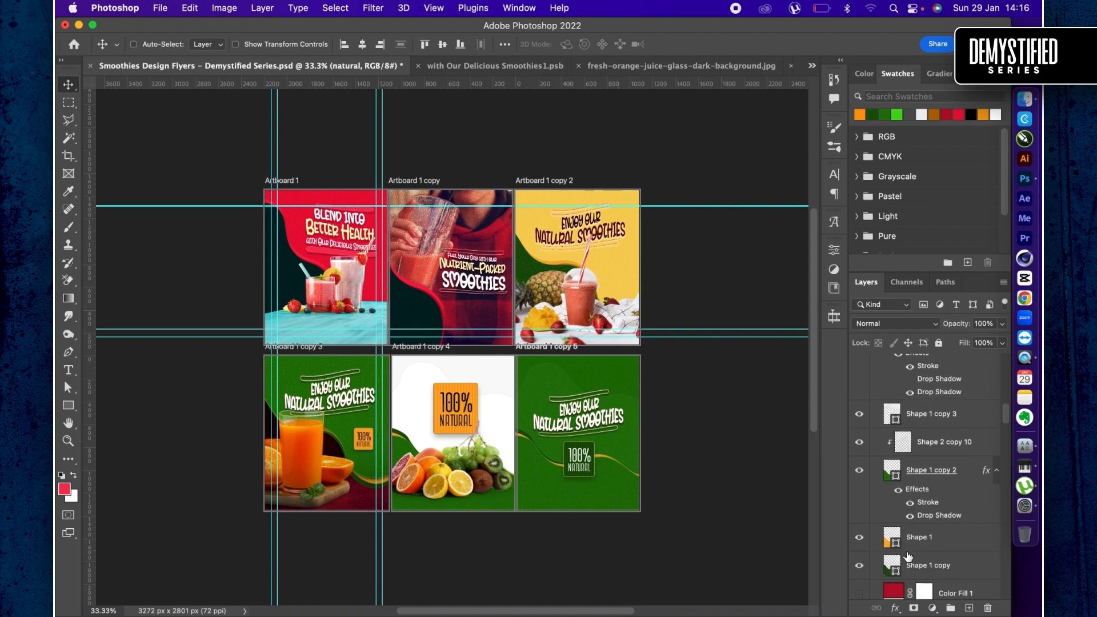
pyautogui.keyDown('shift'); pyautogui.click(926, 568); pyautogui.keyUp('shift')
pyautogui.moveTo(597, 411); pyautogui.dragTo(597, 422)
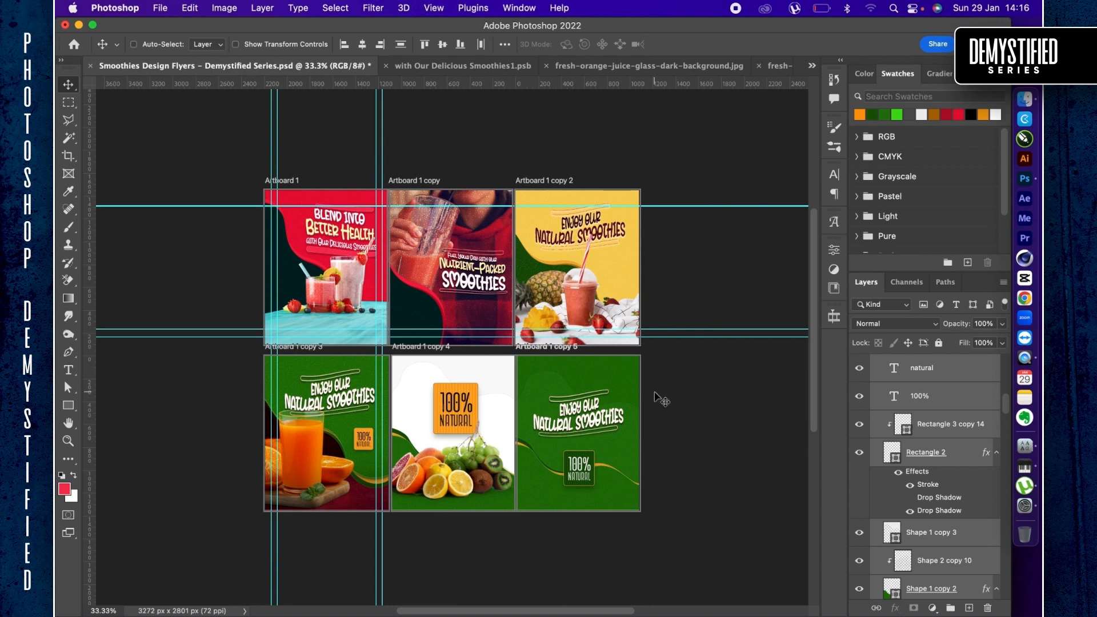
# - Select Artboard 1 copy 5 with the Artboard tool and save the document
pyautogui.scroll(3, 895, 410)
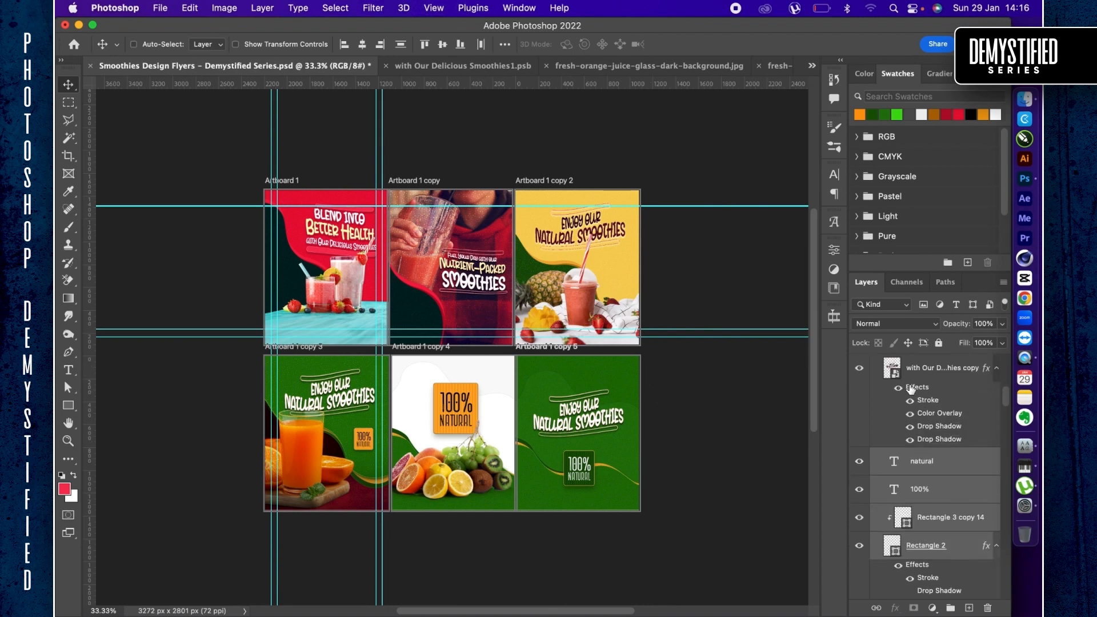
pyautogui.click(914, 372)
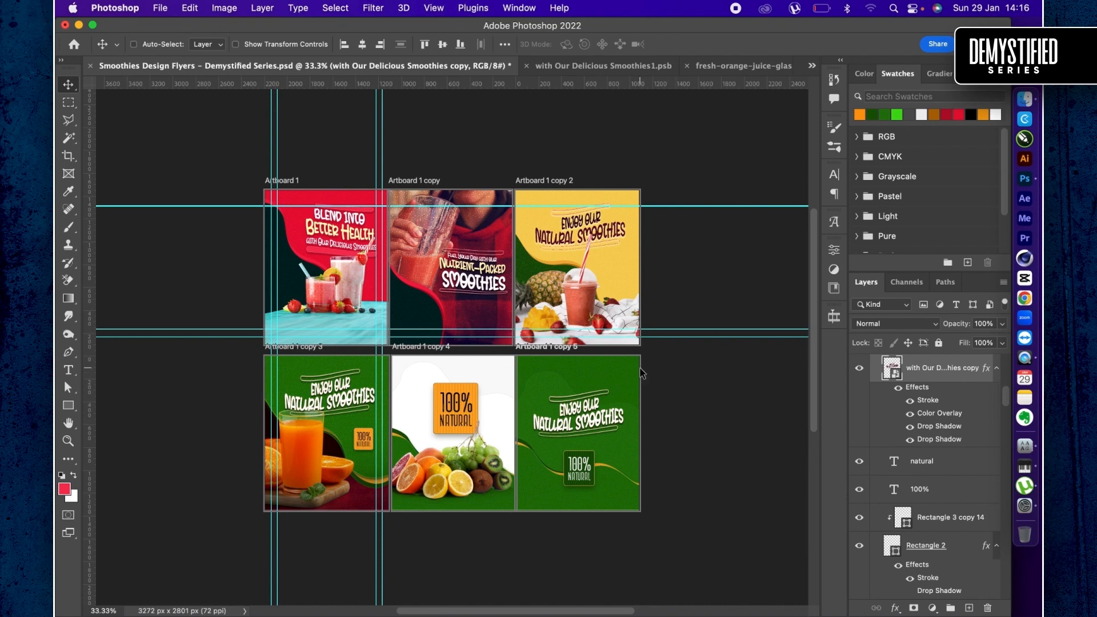
pyautogui.hotkey('shift', 'v')
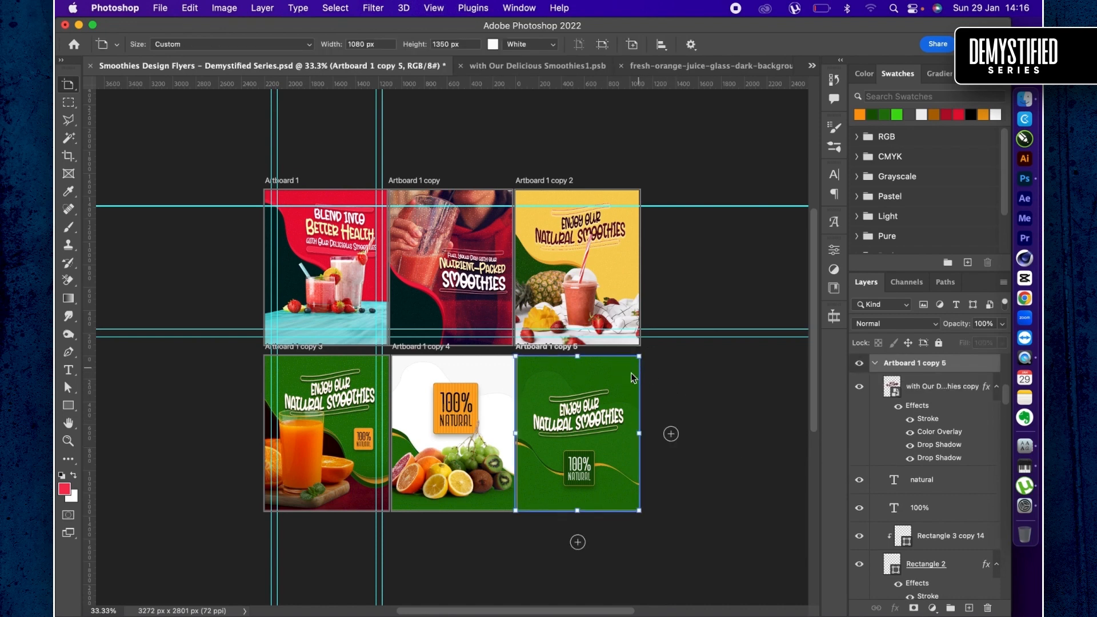
pyautogui.press('super+s')
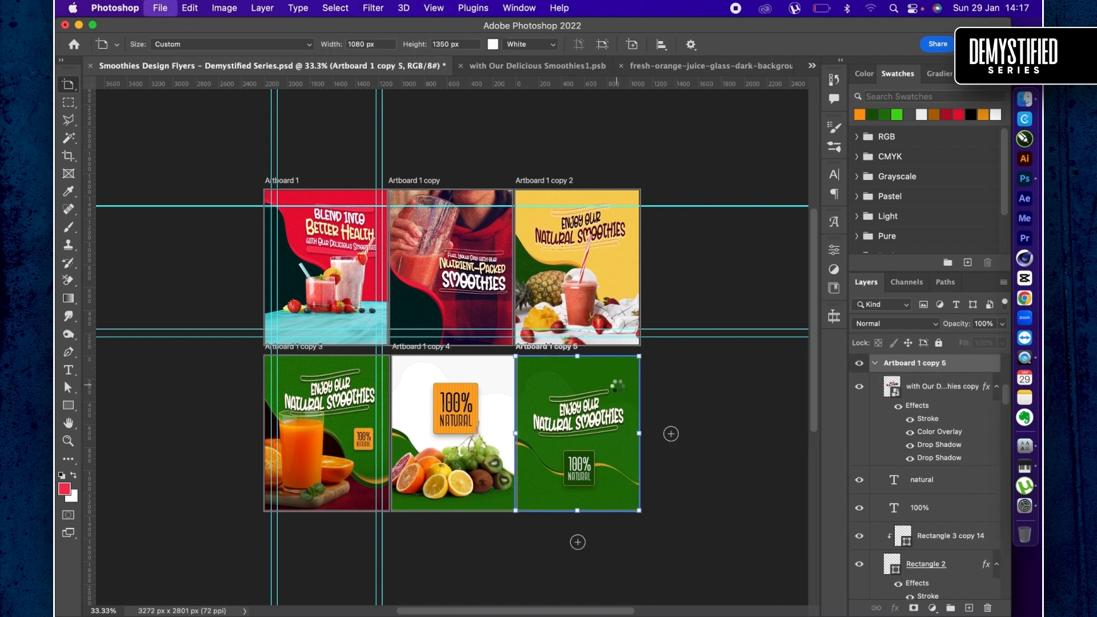